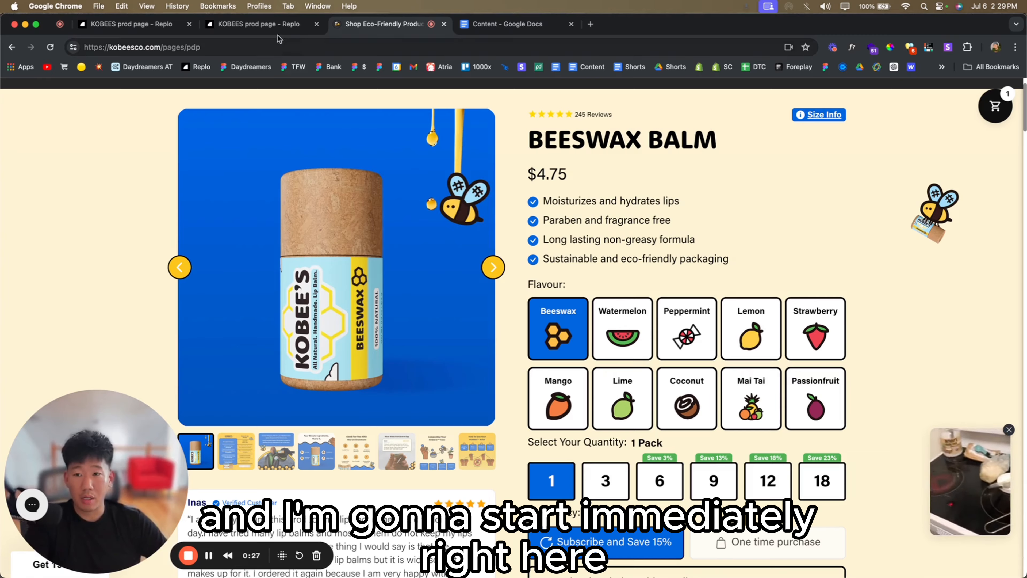
- Examine the live Kobees product page for its image carousel, reviews, value props and buy box layout
left_click(259, 24)
left_click(326, 224)
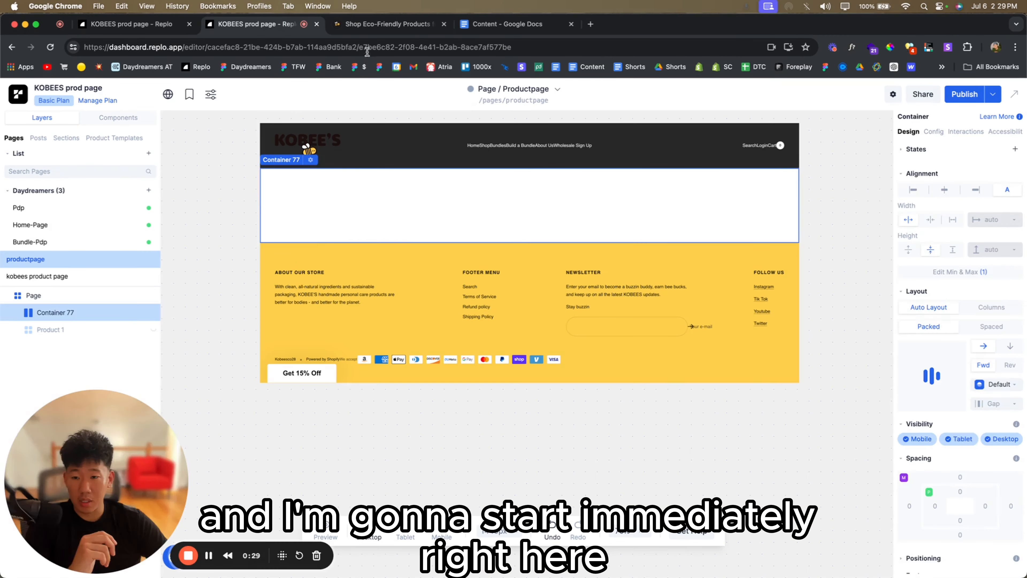
left_click(382, 24)
scroll(375, 357, "down", 8)
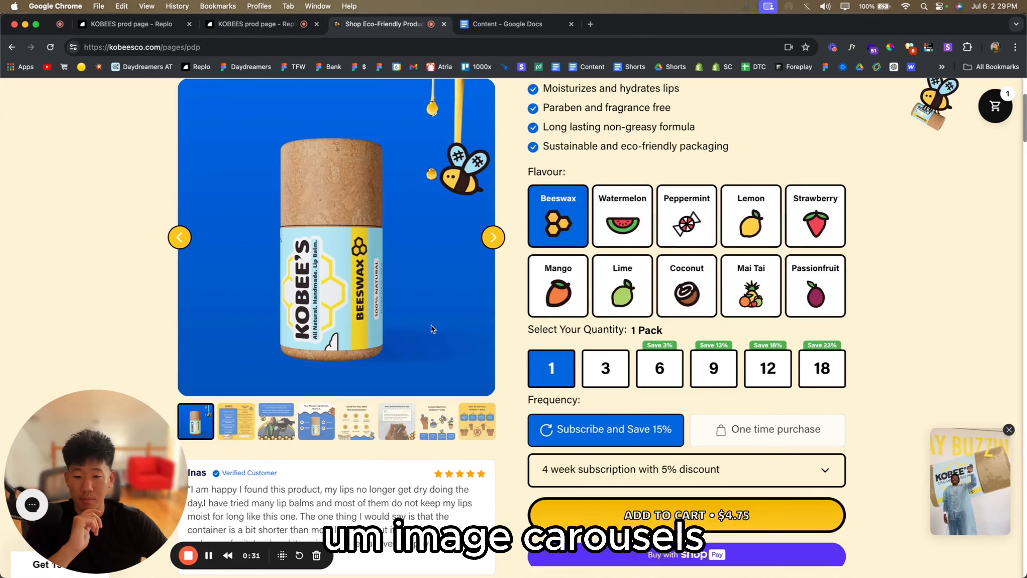
scroll(334, 457, "down", 2)
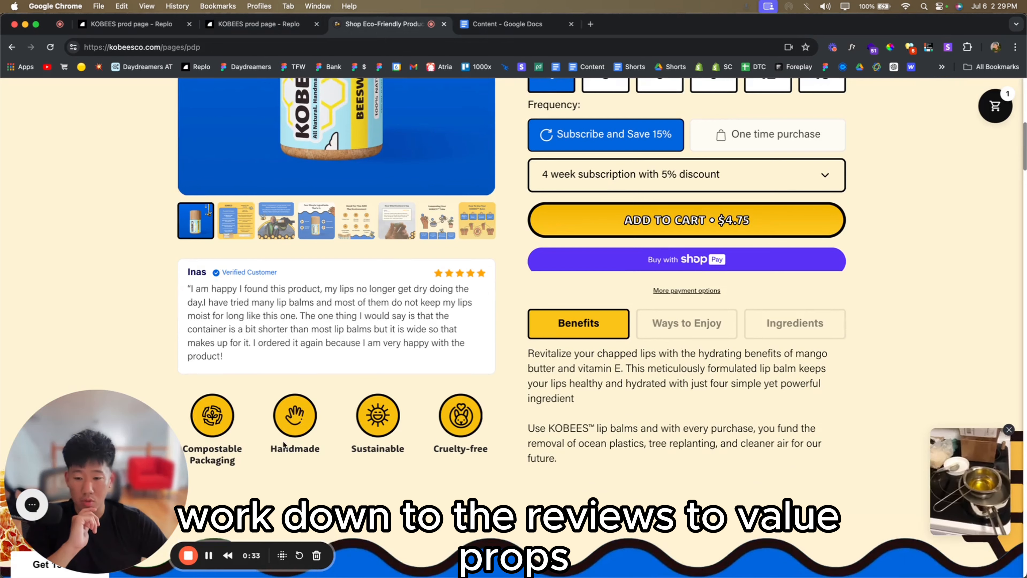
scroll(623, 184, "up", 8)
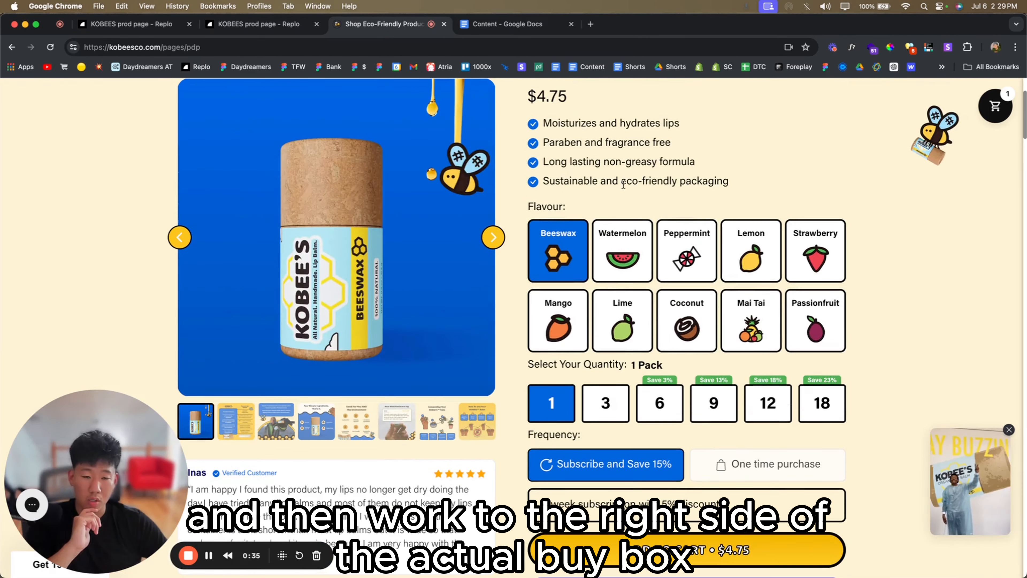
scroll(762, 230, "up", 3)
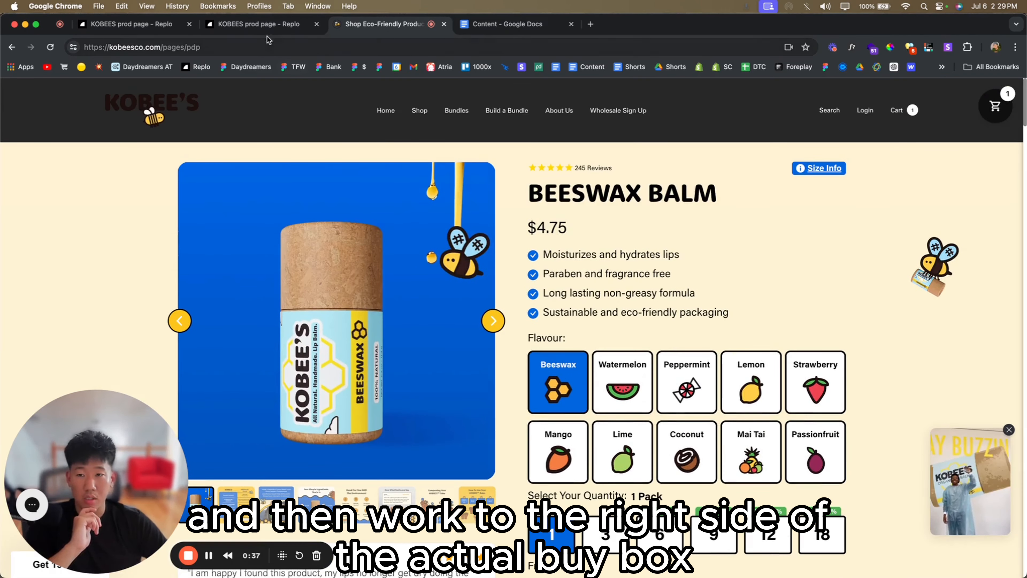
key("ctrl+shift+Tab")
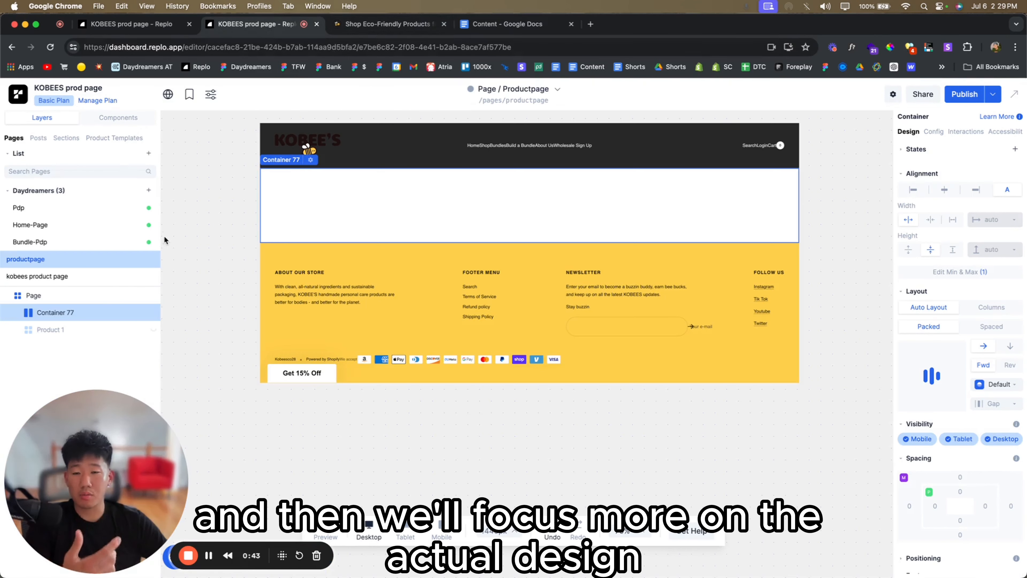
left_click(390, 26)
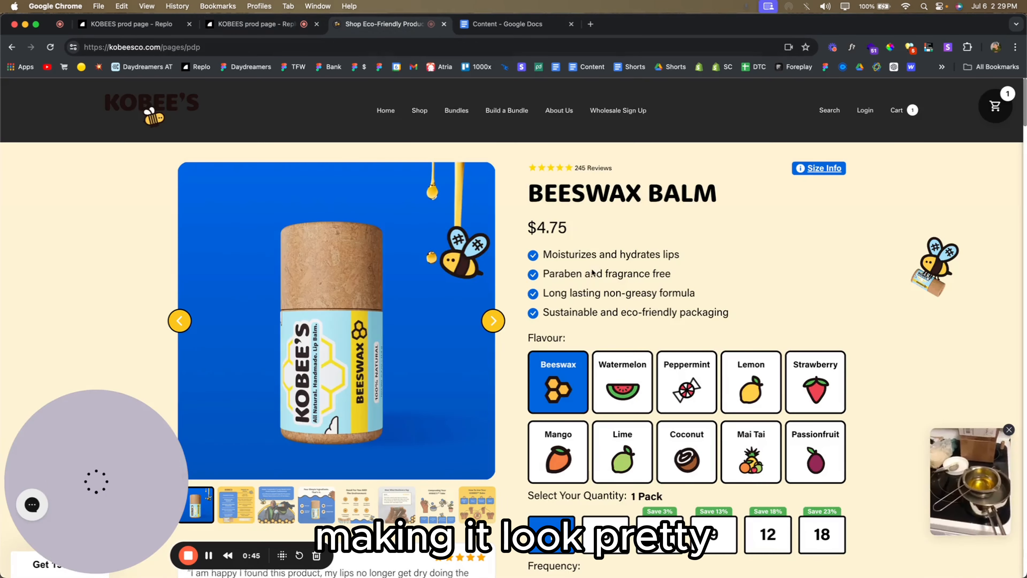
scroll(427, 328, "down", 3)
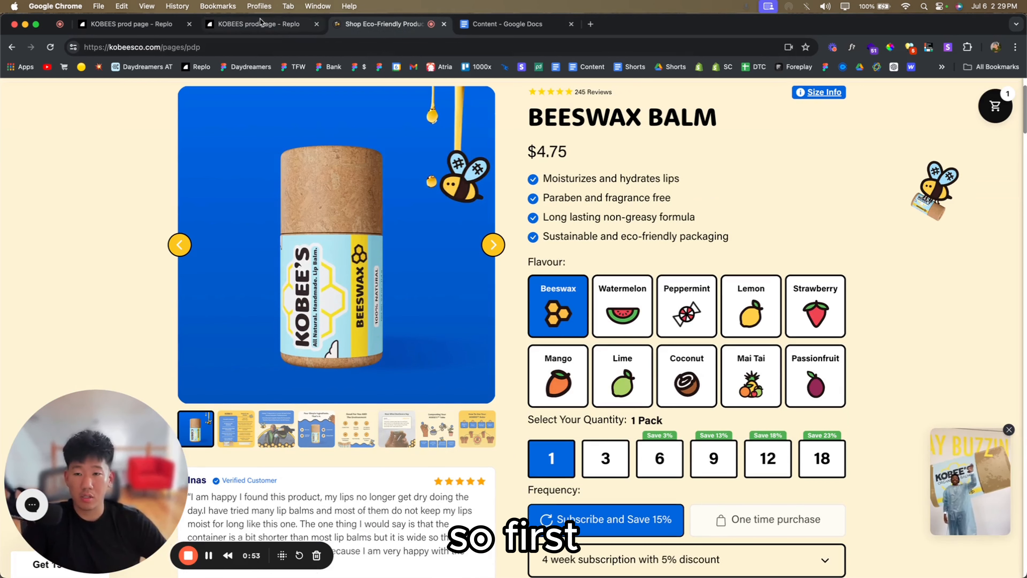
- Switch to the Replo editor and add a Product with Carousel component inside Container 77 on the productpage
left_click(273, 22)
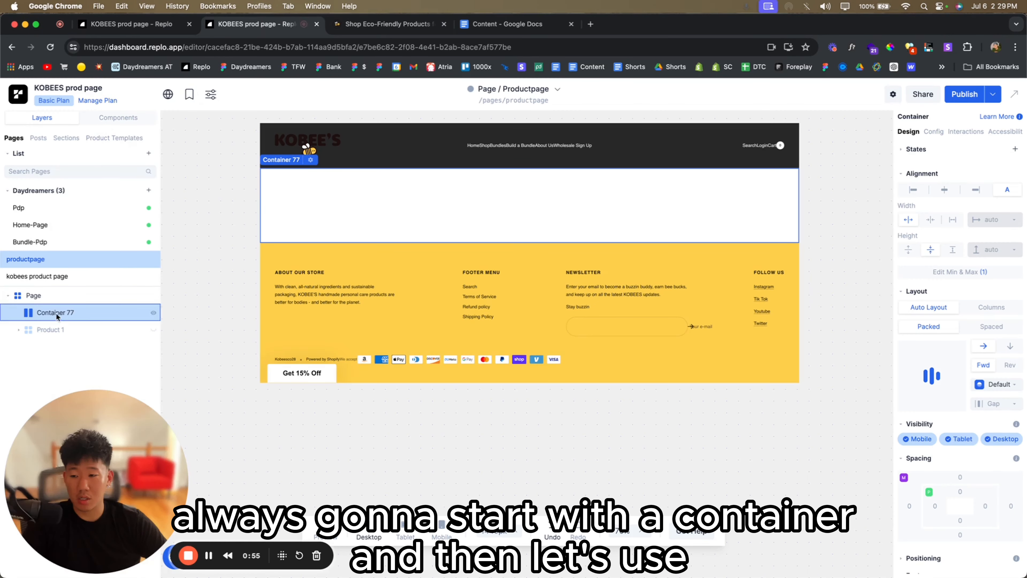
left_click(129, 117)
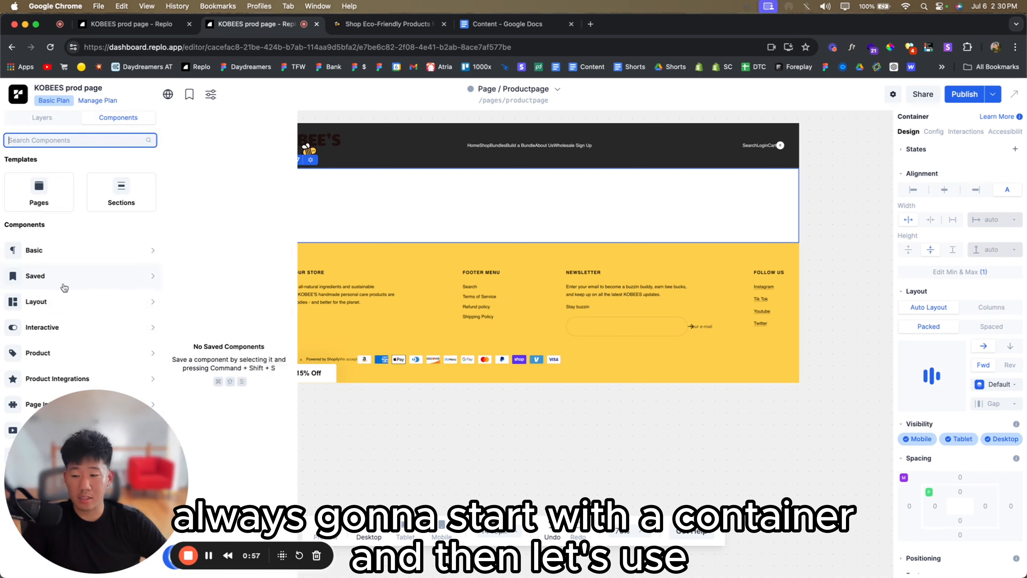
mouse_move(65, 312)
mouse_move(146, 355)
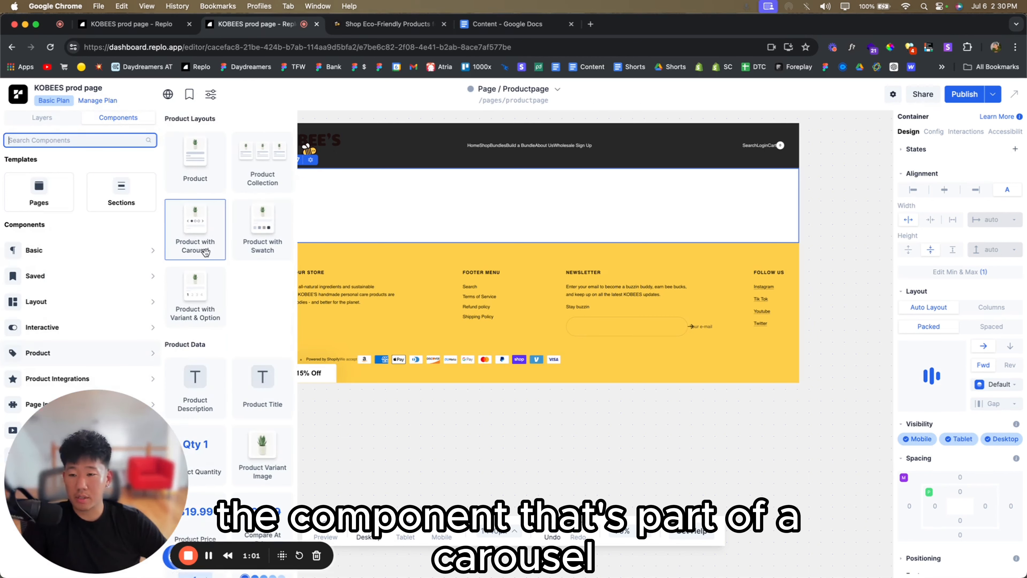
left_click_drag(203, 251, 328, 234)
- Hide the long product description text between the product title and the price
left_click(559, 276)
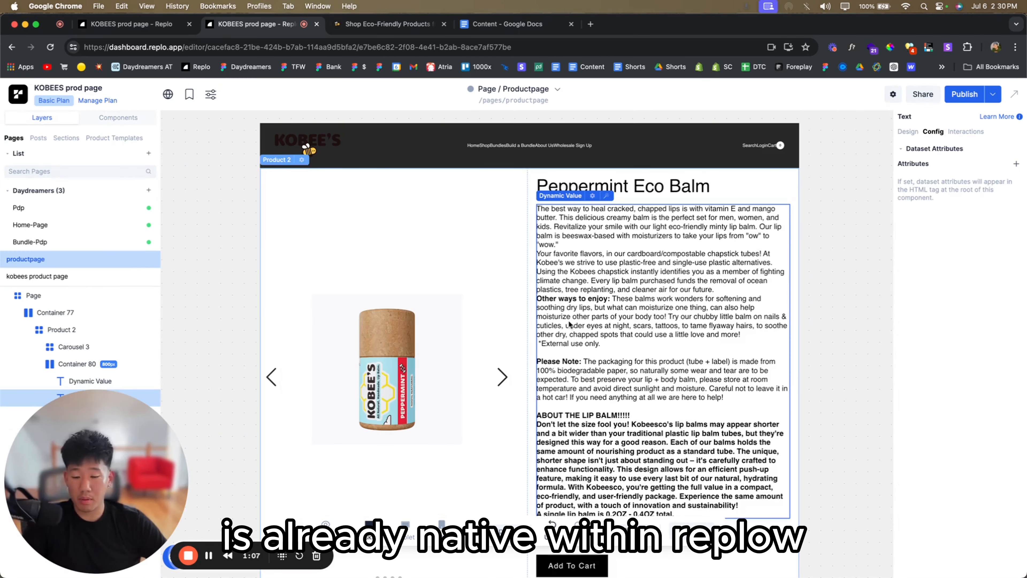
left_click_drag(146, 443, 843, 439)
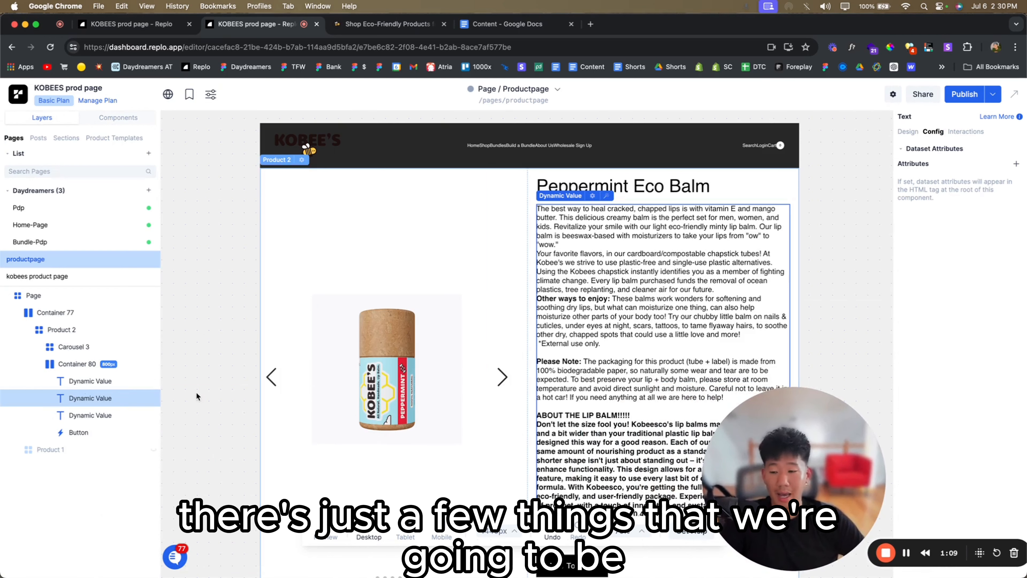
left_click(153, 398)
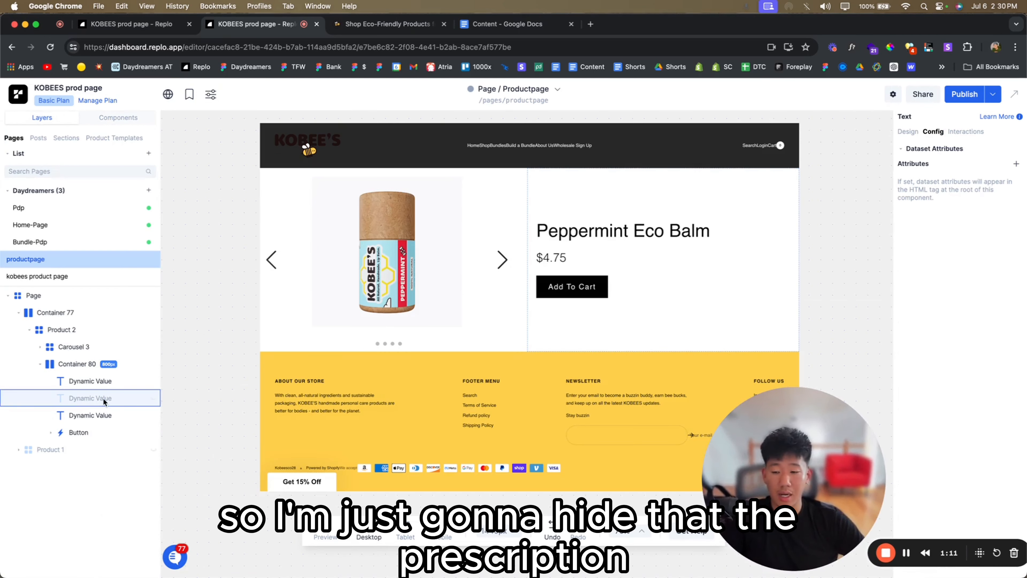
- Inspect the Product 2 block's configuration to check which Shopify product it displays, along with its carousel image
left_click(431, 305)
left_click(64, 331)
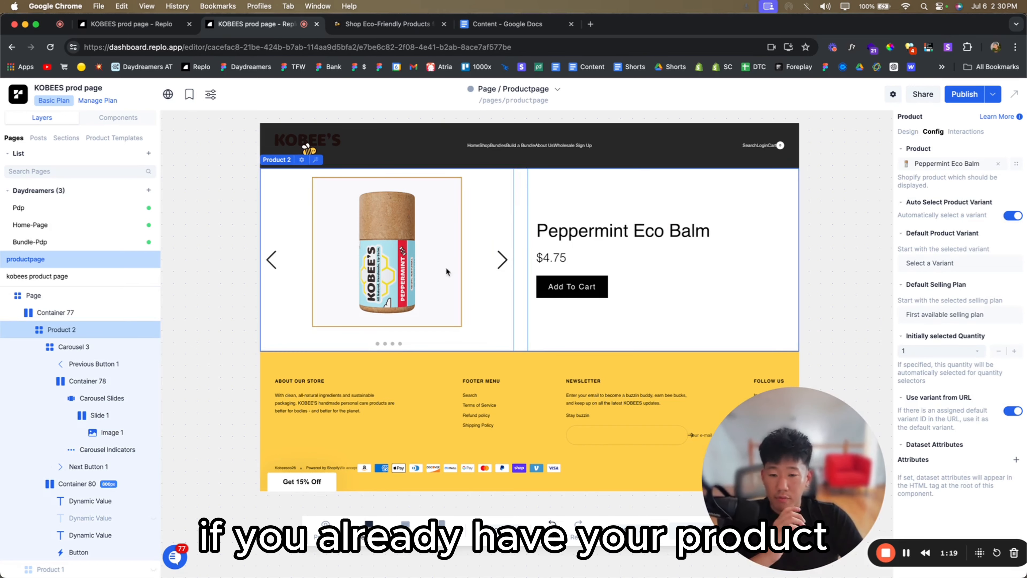
left_click(387, 265)
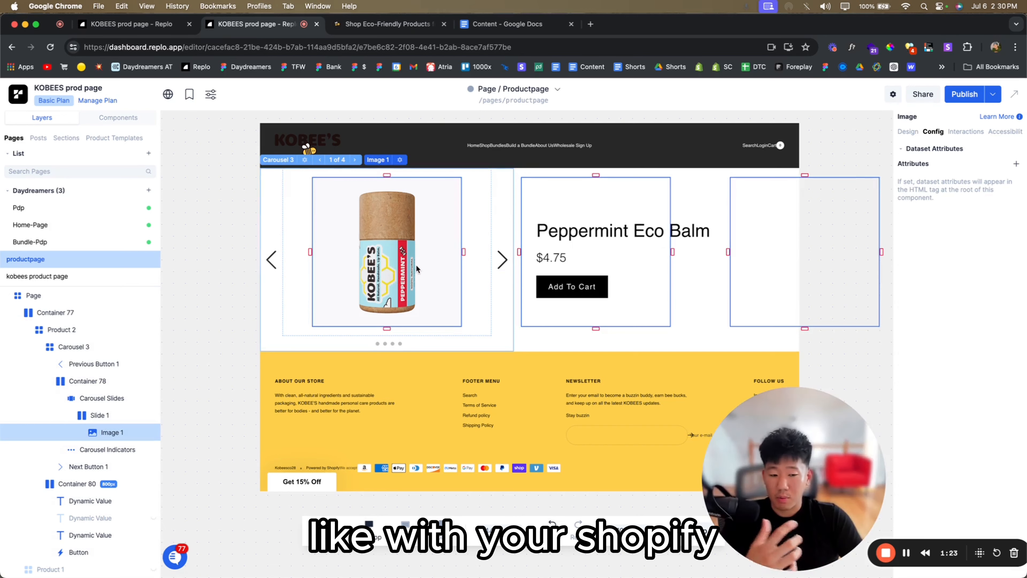
left_click(65, 329)
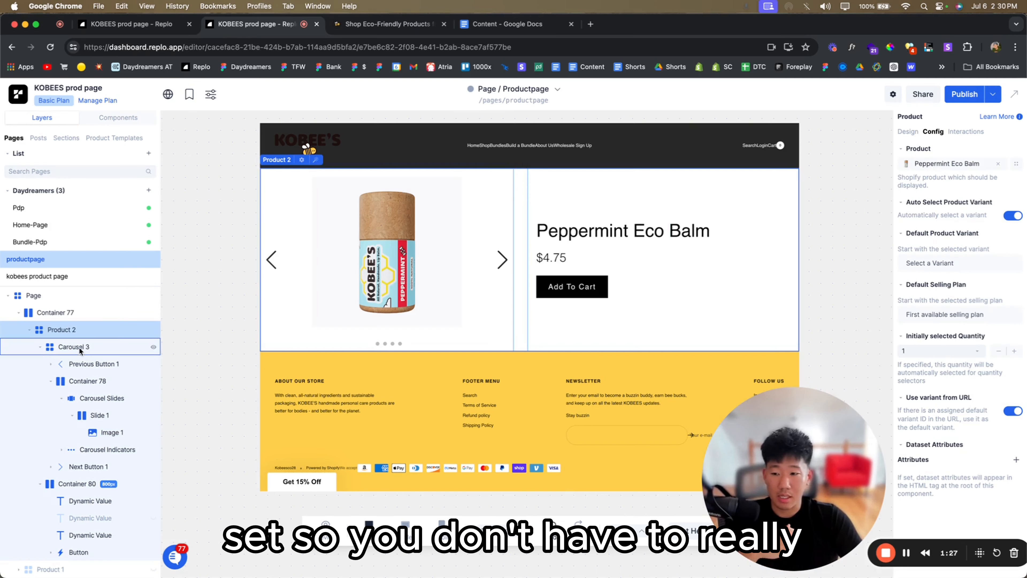
left_click(908, 132)
left_click(933, 132)
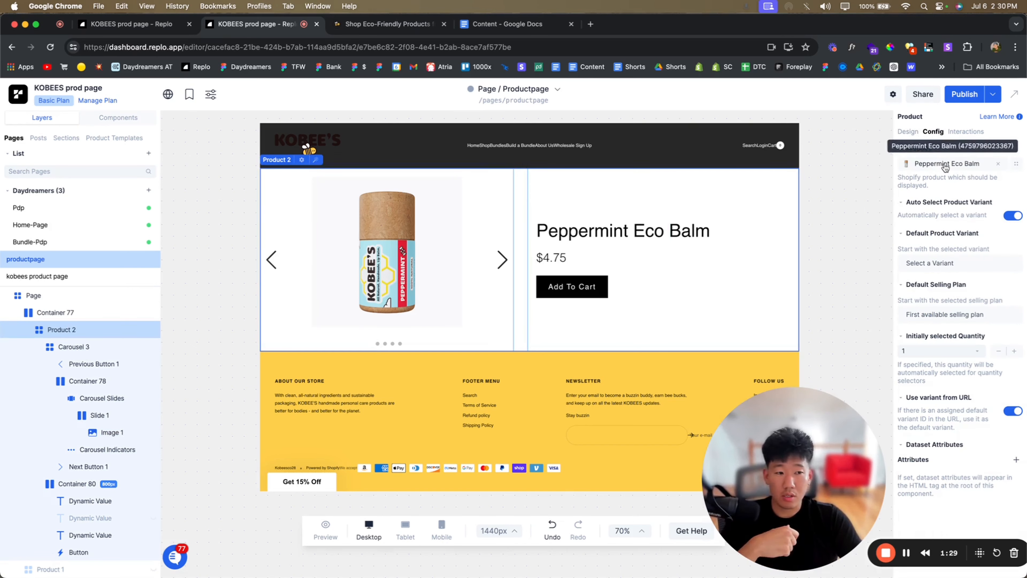
- Inspect Carousel 3's dynamic data setting and its image layer, and step through all its slides and back
left_click(105, 346)
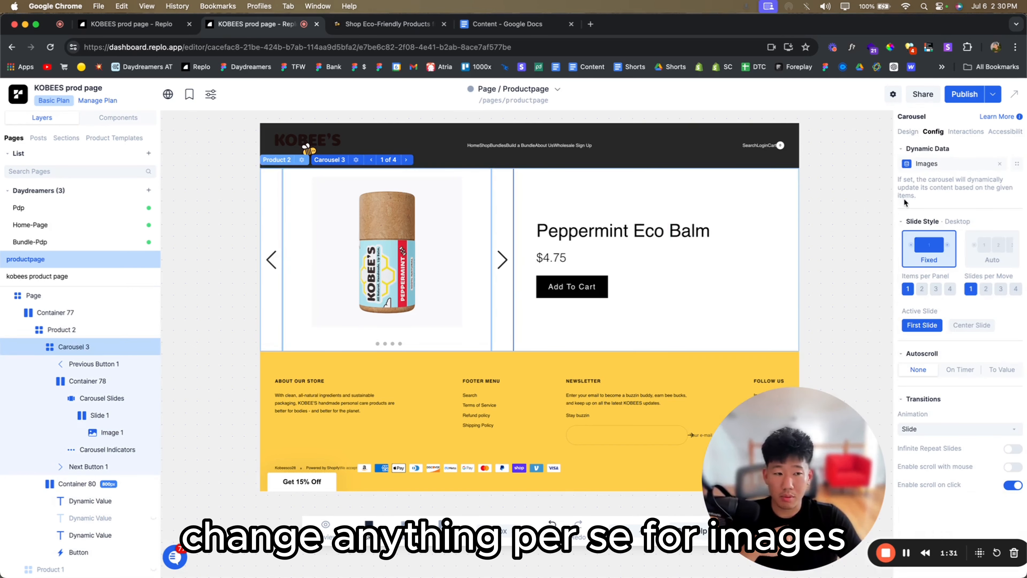
left_click(405, 160)
left_click(356, 159)
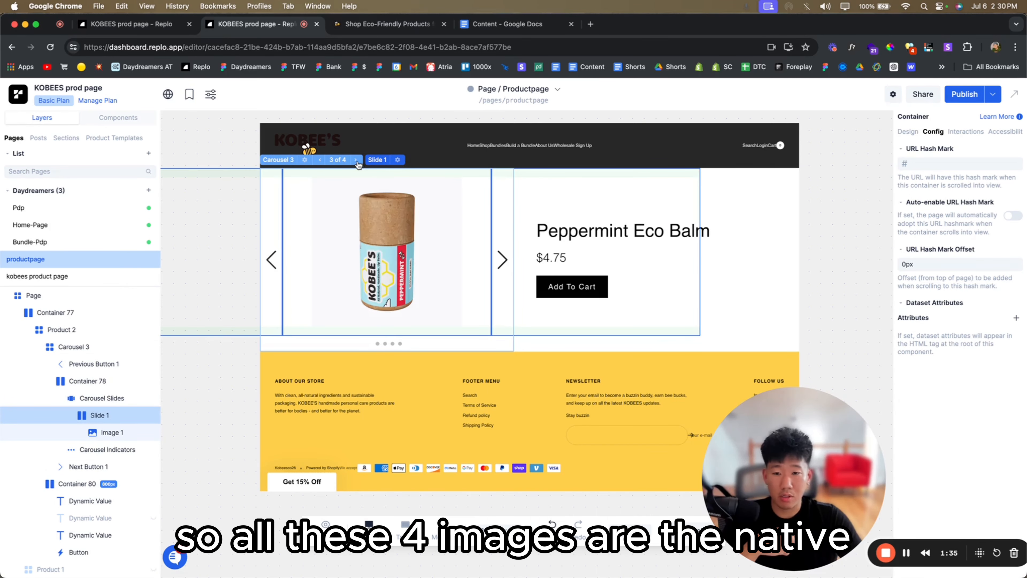
left_click(356, 160)
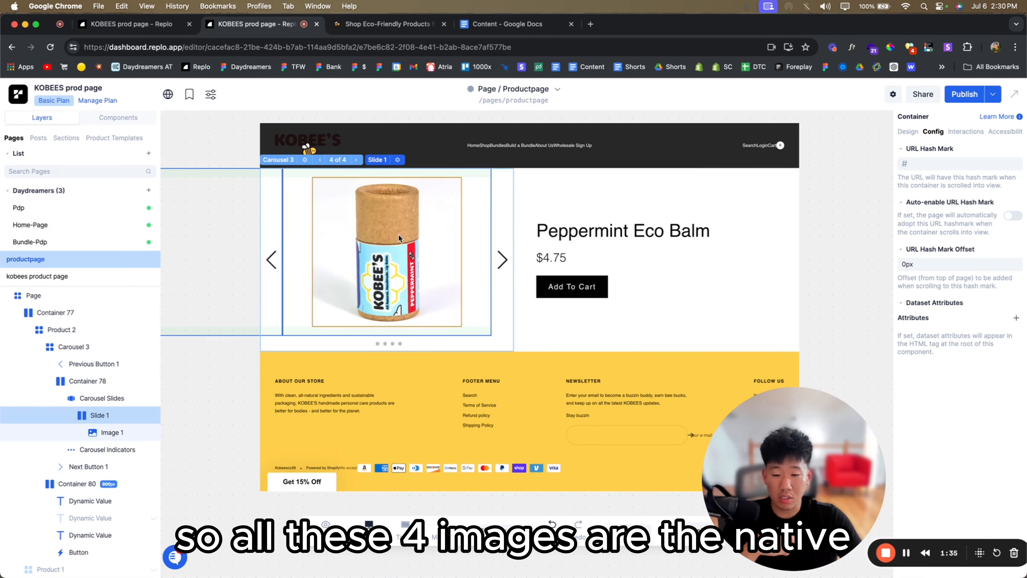
left_click(321, 160)
left_click(321, 160)
left_click(321, 160)
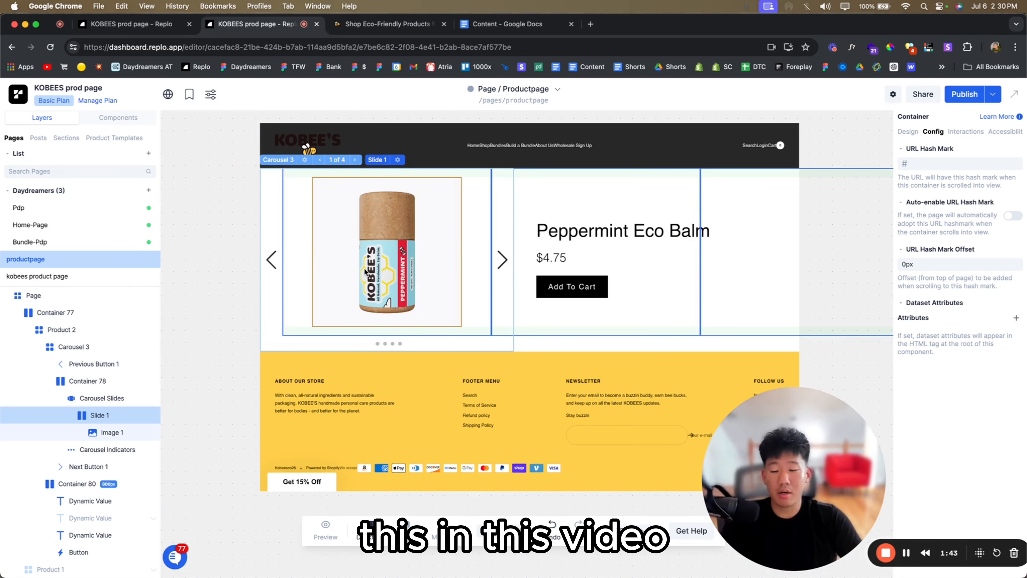
left_click(334, 289)
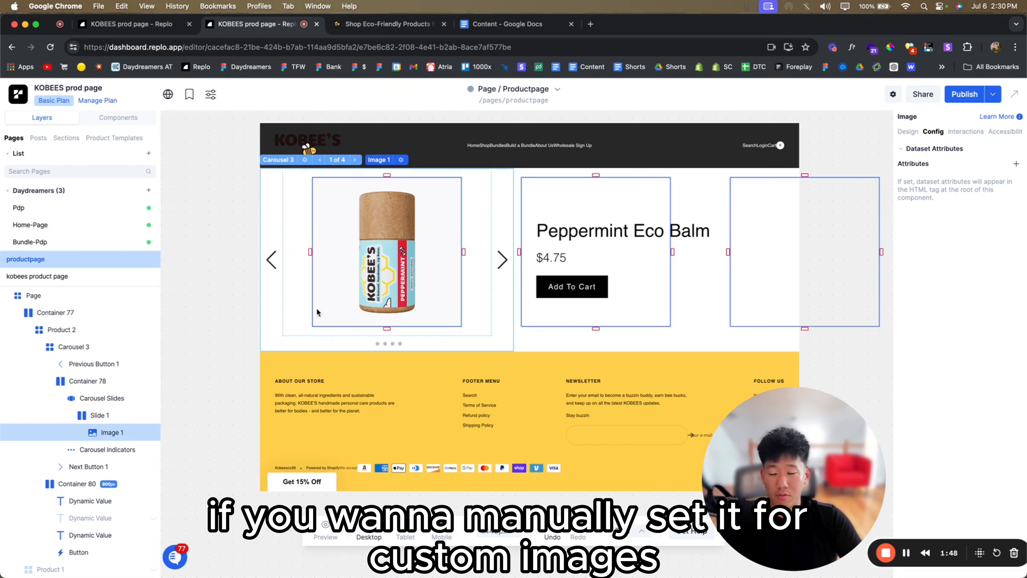
left_click(111, 343)
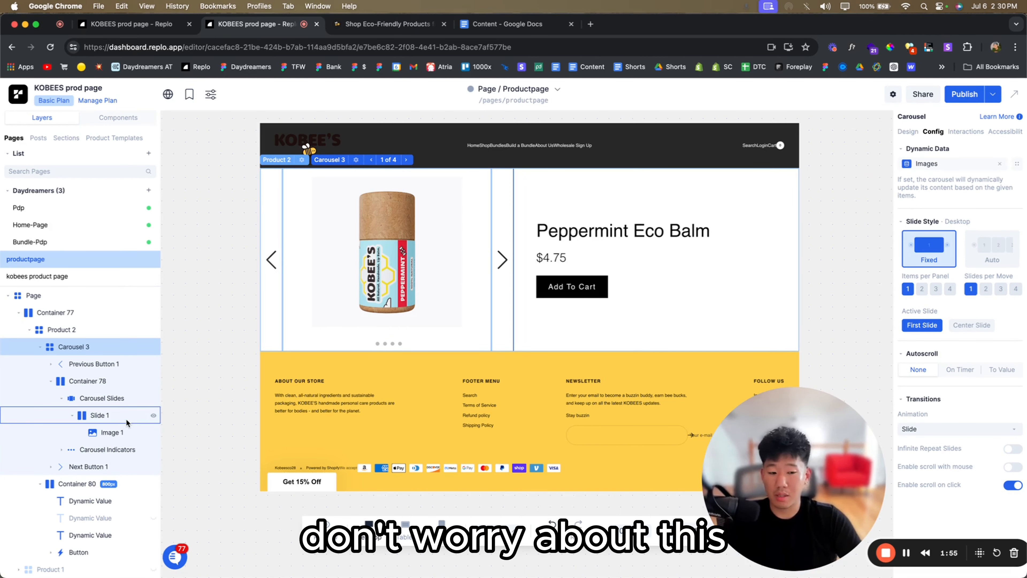
left_click(339, 289)
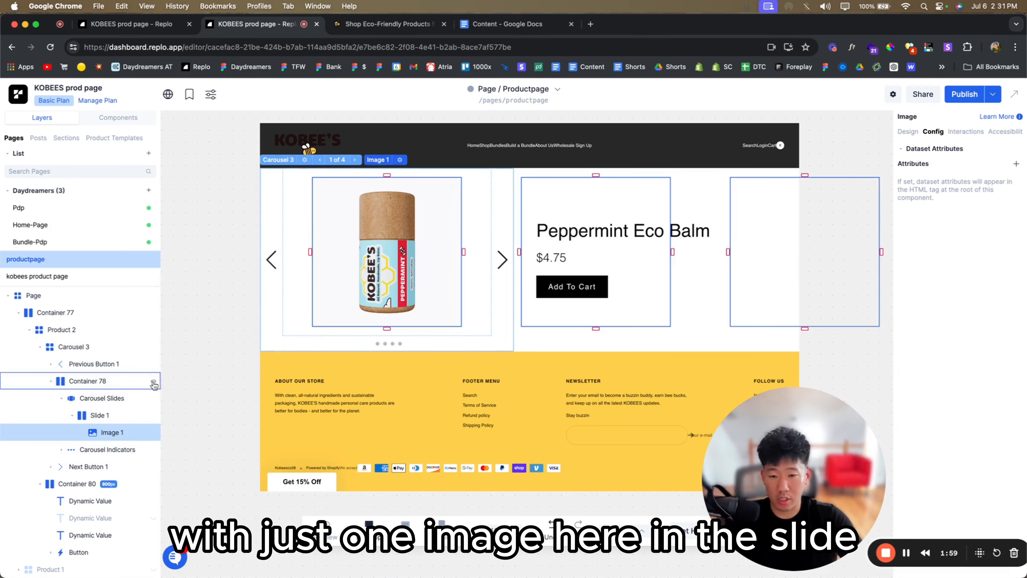
- Remove the Images dynamic data from Carousel 3 inside the Product 2 block
left_click(61, 330)
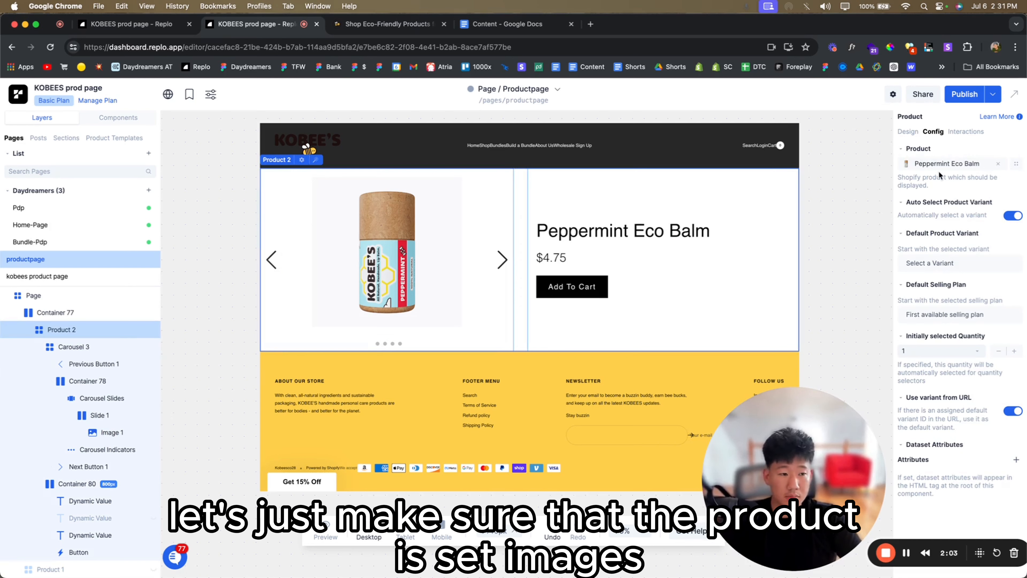
left_click(63, 346)
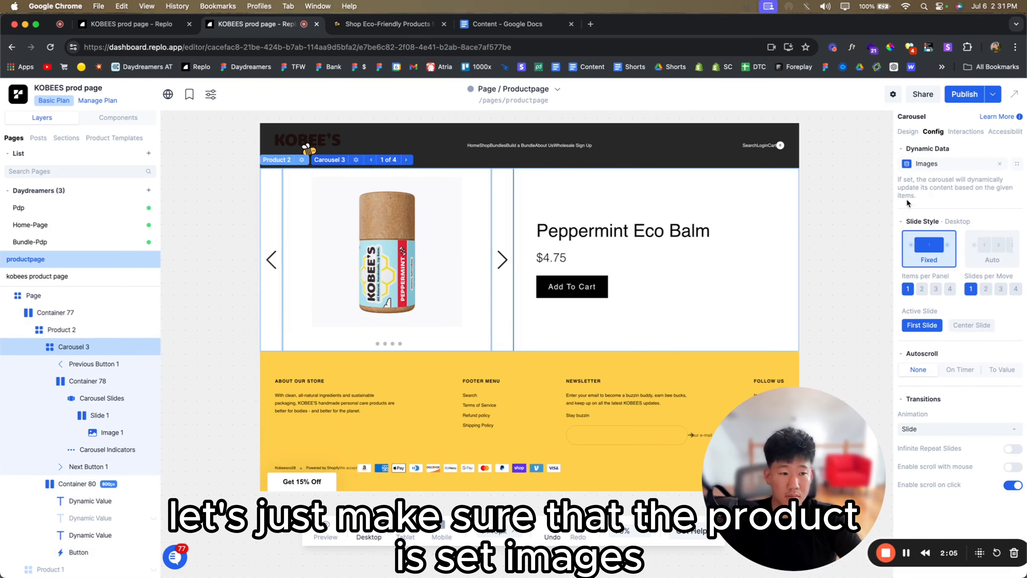
left_click(999, 165)
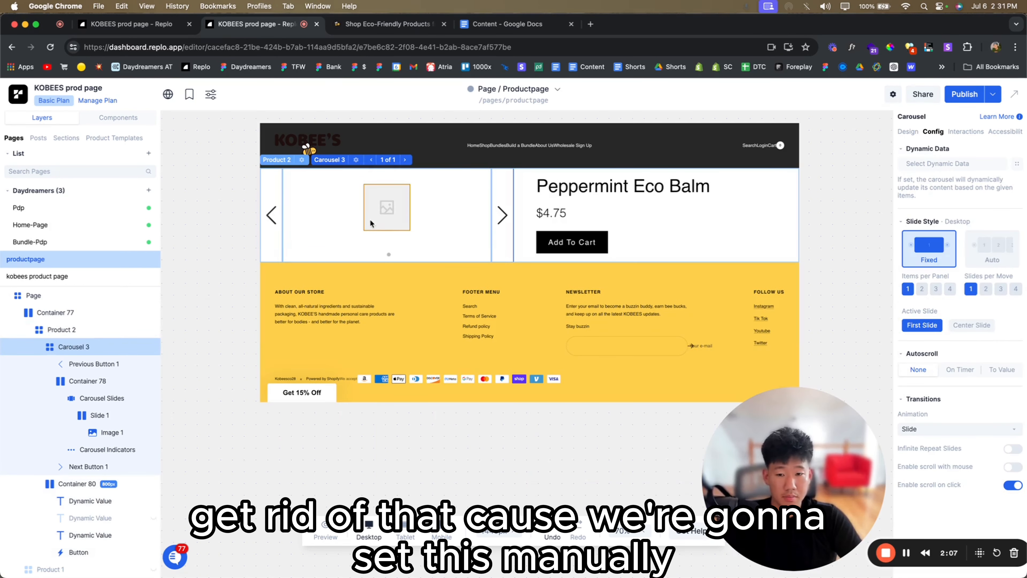
- Clear the Current Item source from the carousel's placeholder image and set its width to fill the available space
left_click(383, 220)
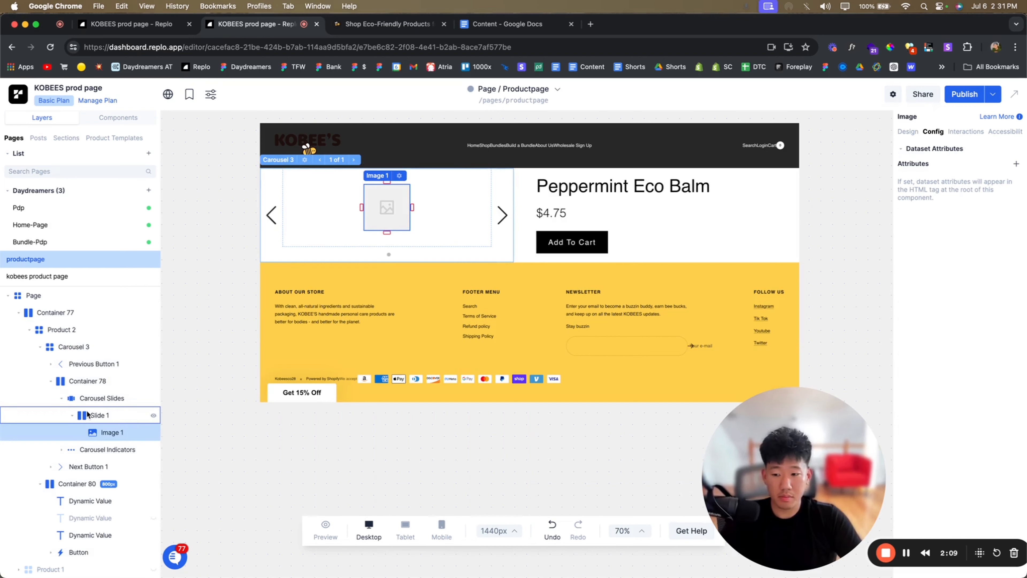
left_click(907, 131)
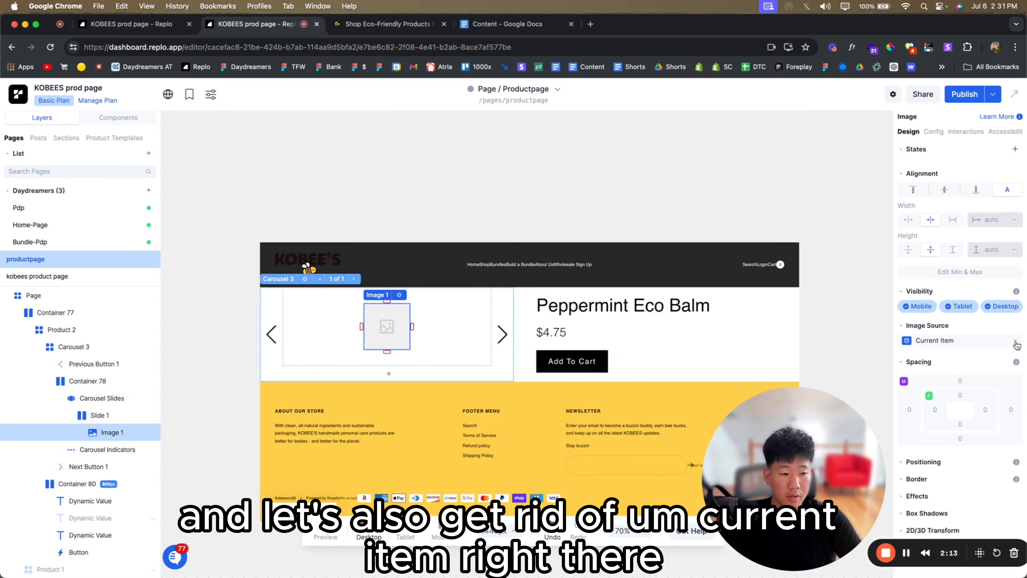
left_click(1015, 341)
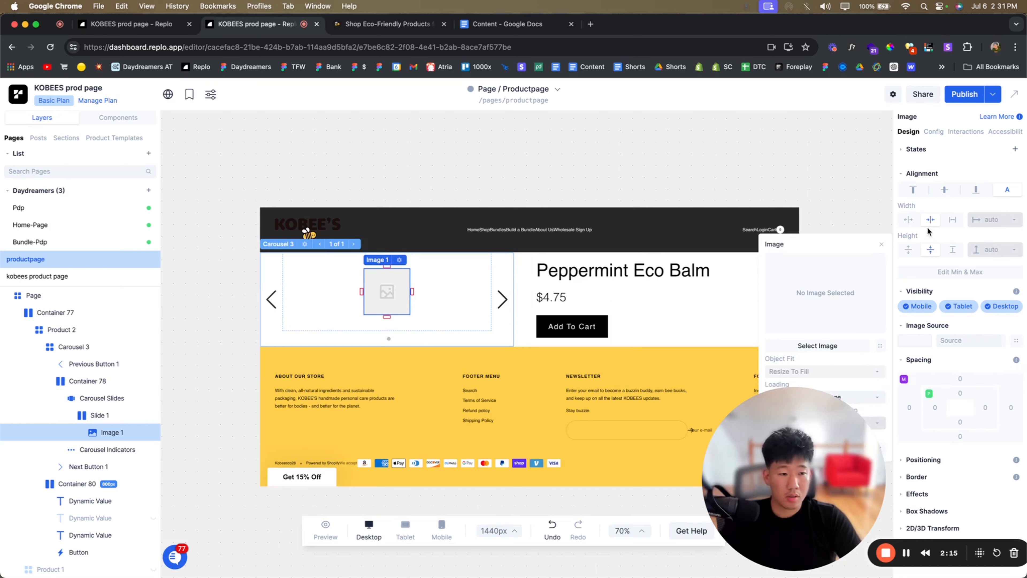
left_click(908, 220)
- Move Image 1 out of Slide 1 directly into Carousel Slides and delete the emptied Slide 1
left_click_drag(102, 432, 91, 413)
left_click(86, 432)
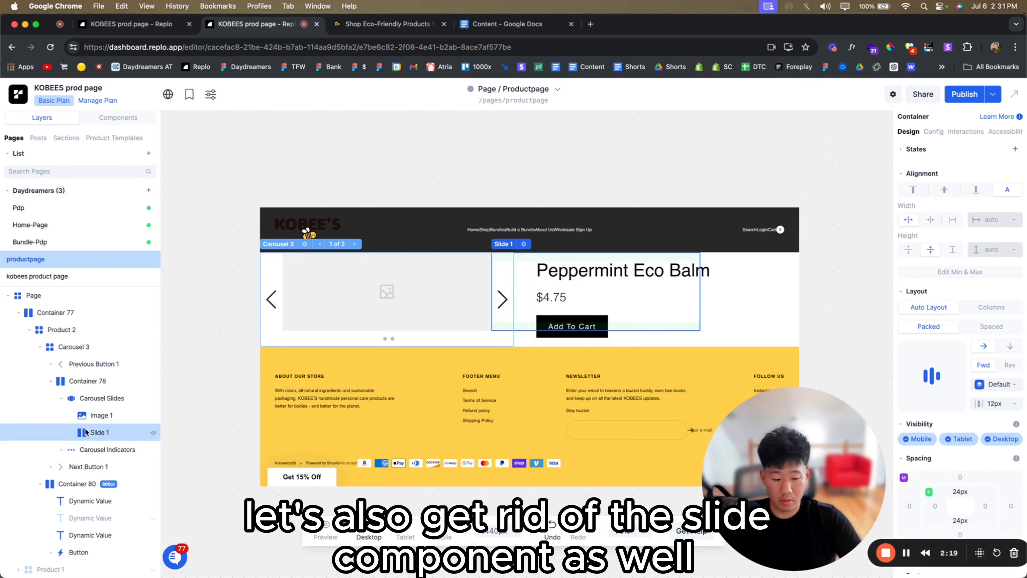
key("Delete")
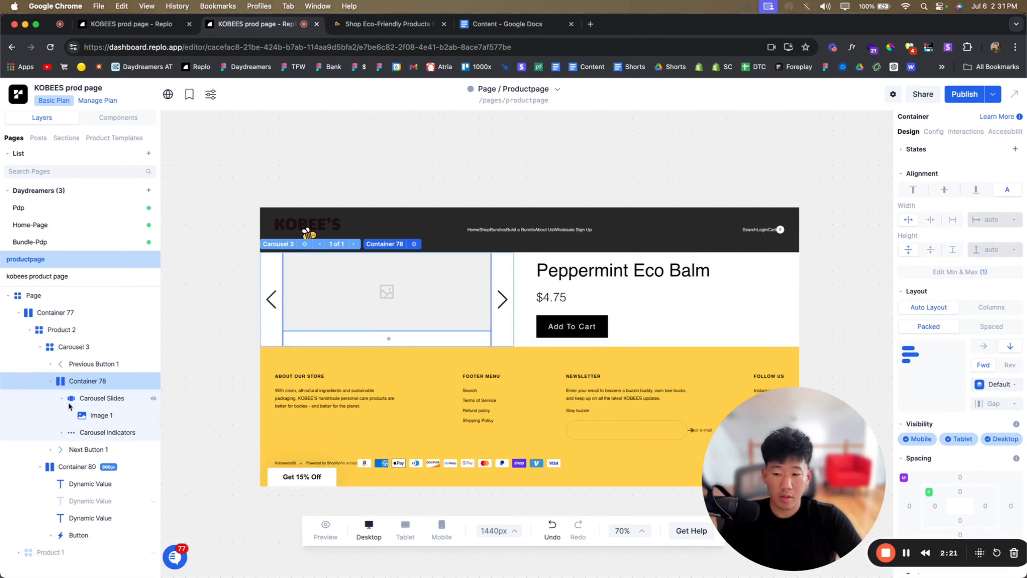
- Set the lime product image from the asset library as the source of Image 1 in Carousel Slides
left_click(101, 415)
left_click(910, 344)
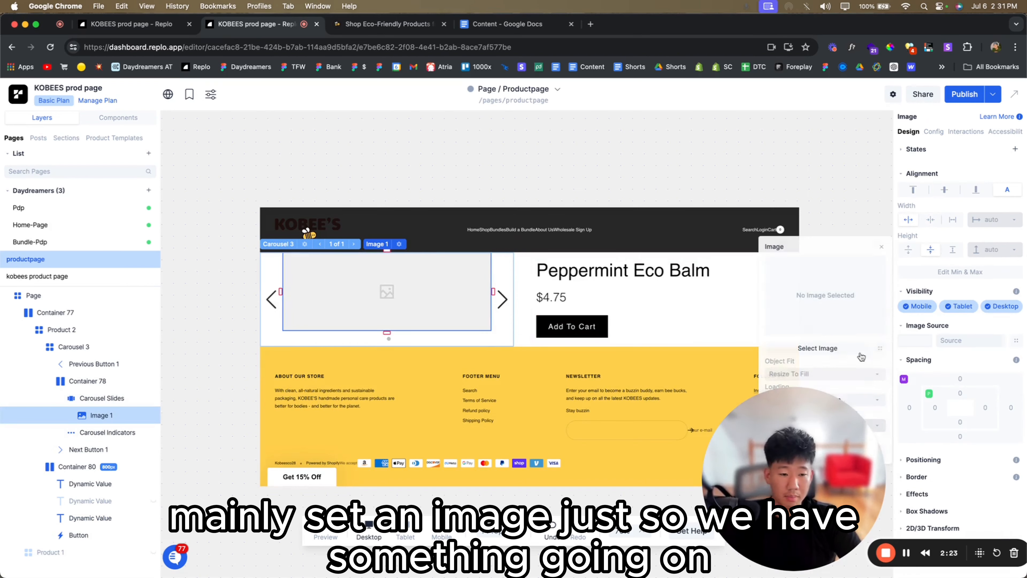
left_click(786, 348)
scroll(564, 379, "down", 5)
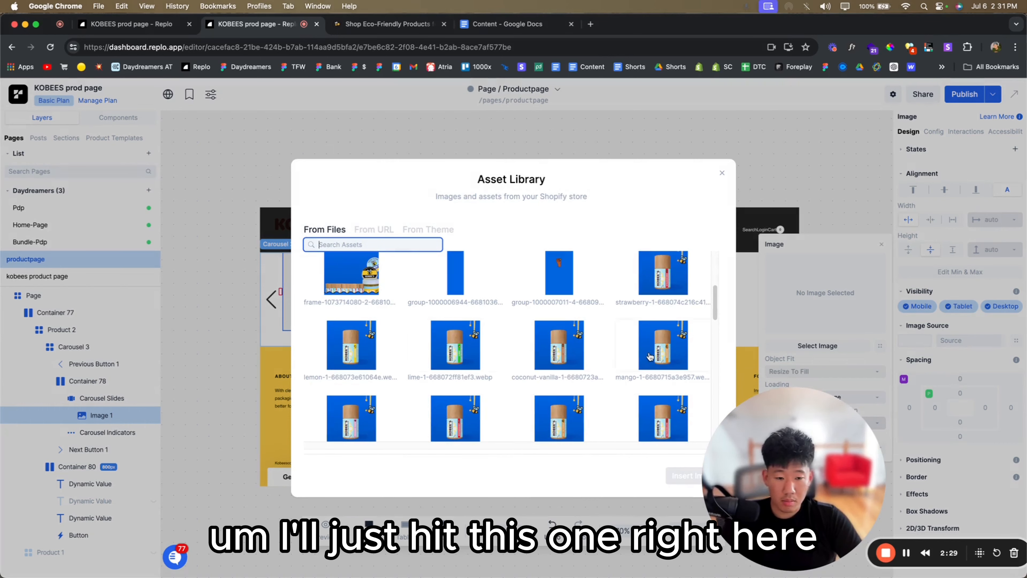
left_click(455, 345)
left_click(684, 475)
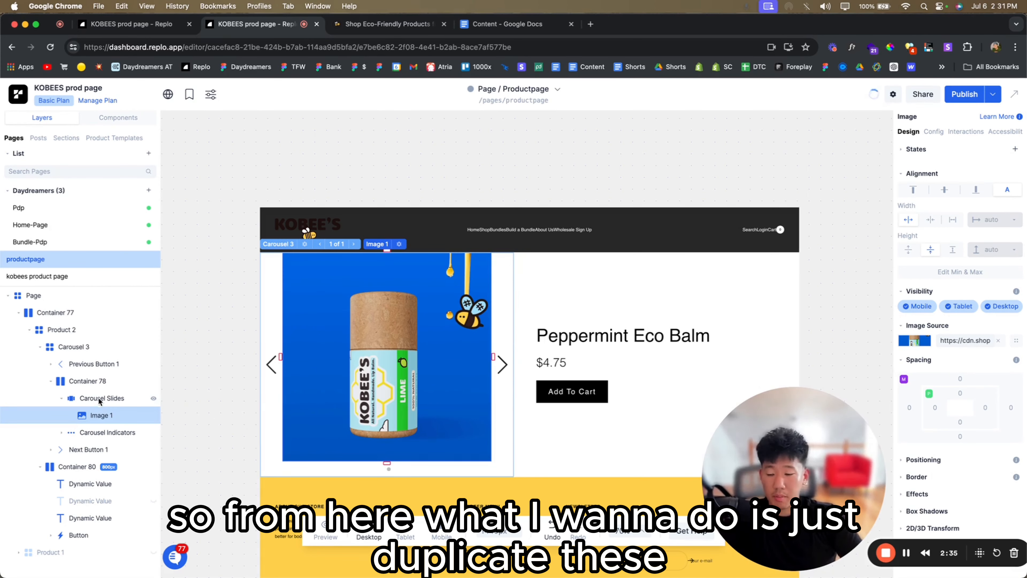
- Duplicate Image 1 inside Carousel Slides until the carousel holds six images
key("super+d")
key("super+d")
key("super+d")
key("super+d")
key("super+d")
key("super+d")
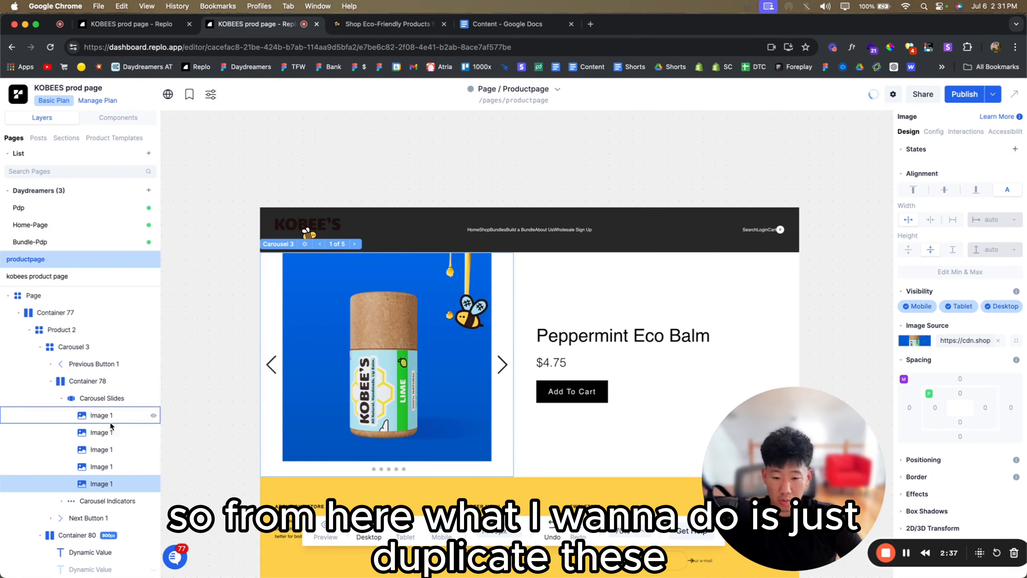
key("super+z")
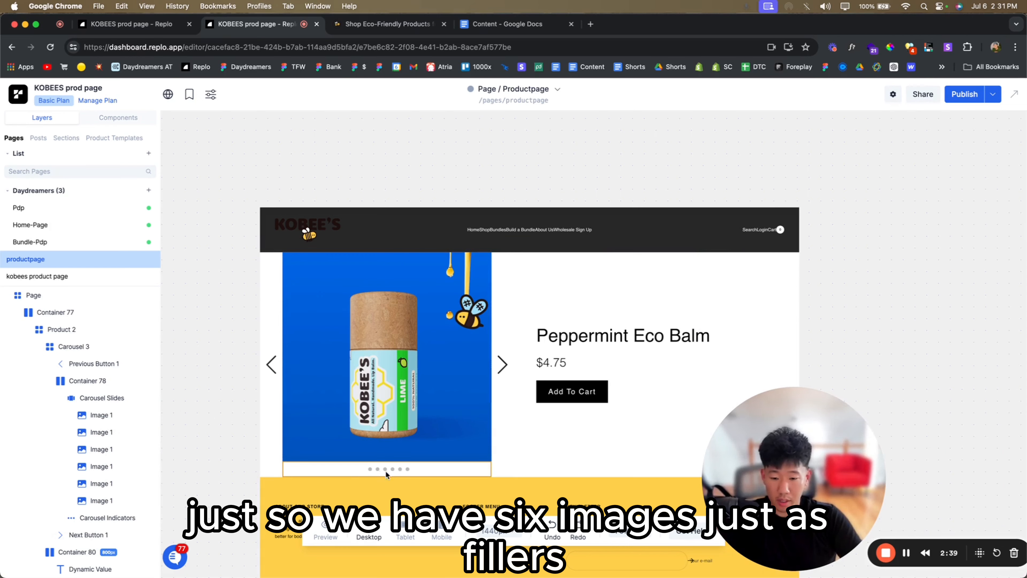
scroll(414, 406, "down", 1)
left_click(398, 365)
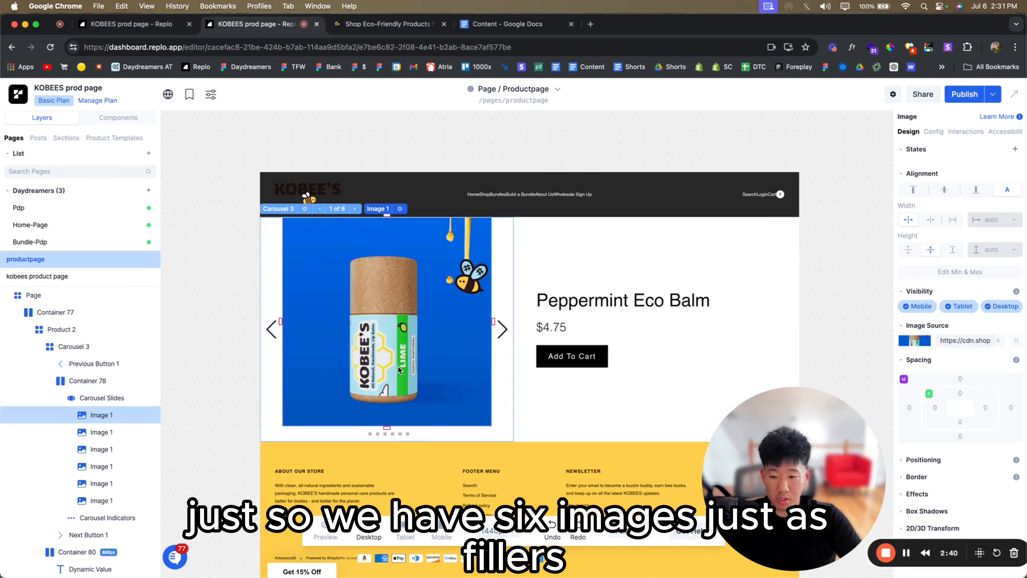
- Collapse Carousel Slides, expand Carousel Indicators, and check the thumbnail row on the live Kobees product page before returning to Replo
left_click(63, 397)
left_click(93, 396)
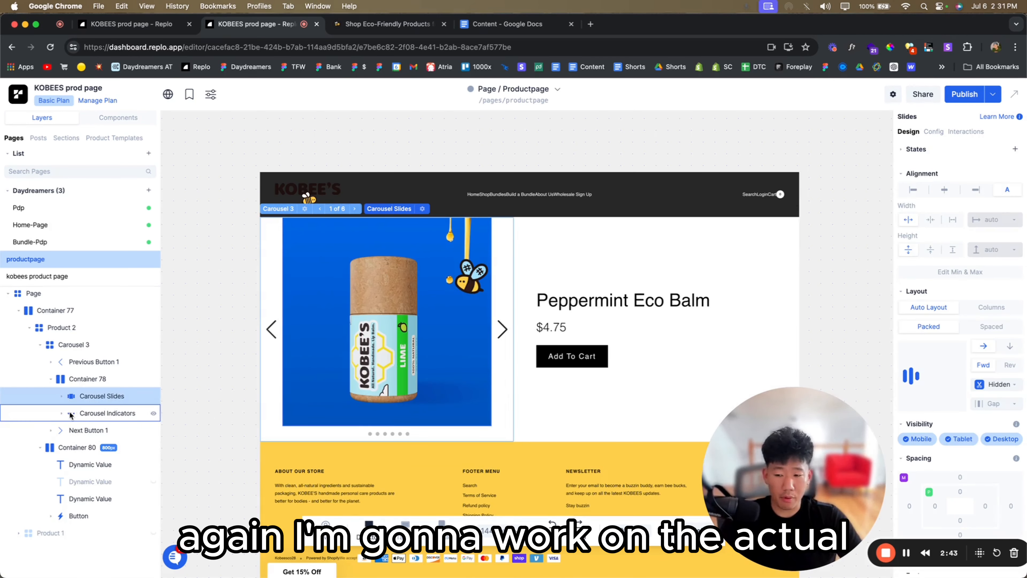
left_click(61, 413)
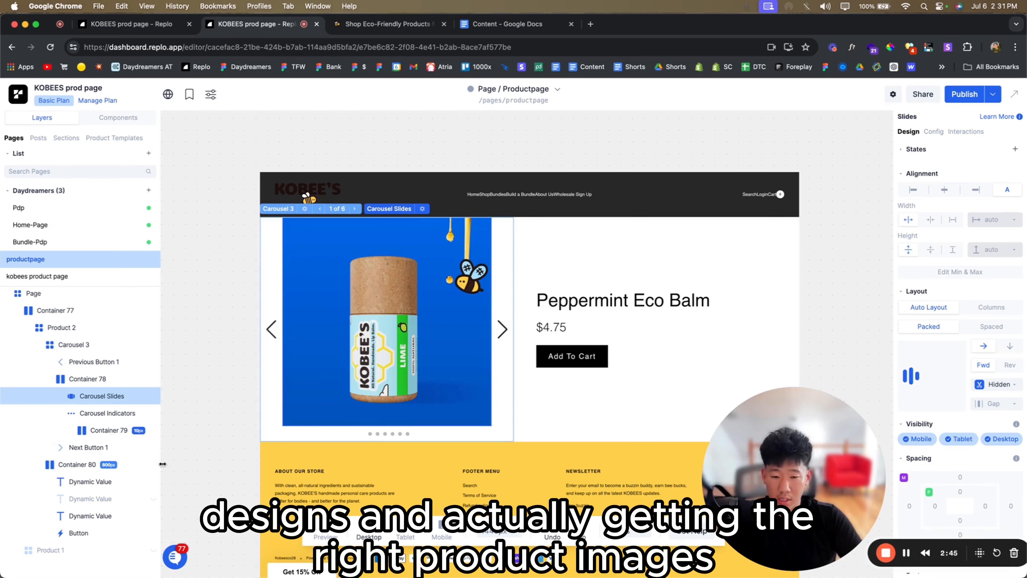
left_click(380, 31)
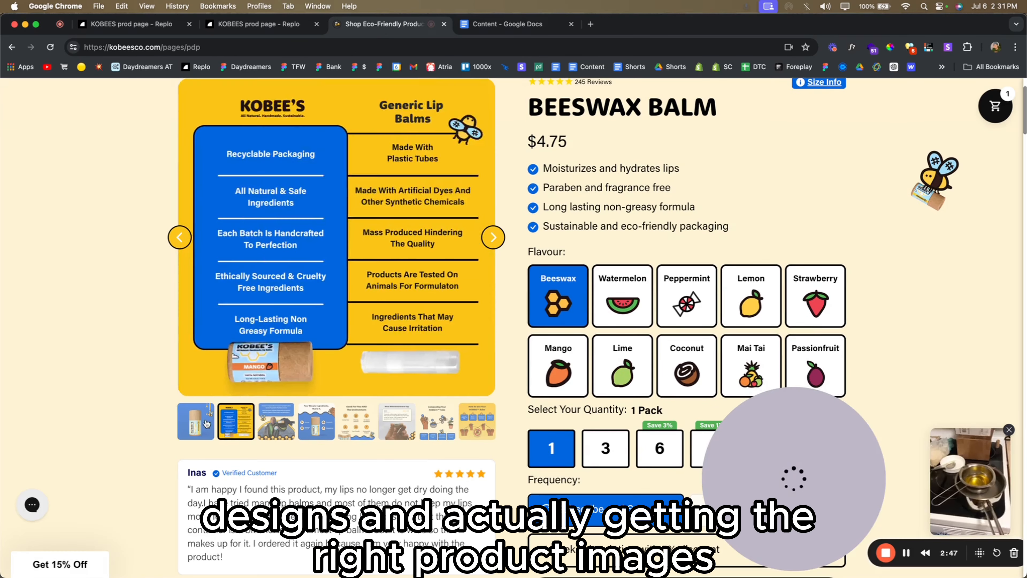
scroll(394, 104, "up", 1)
left_click(259, 24)
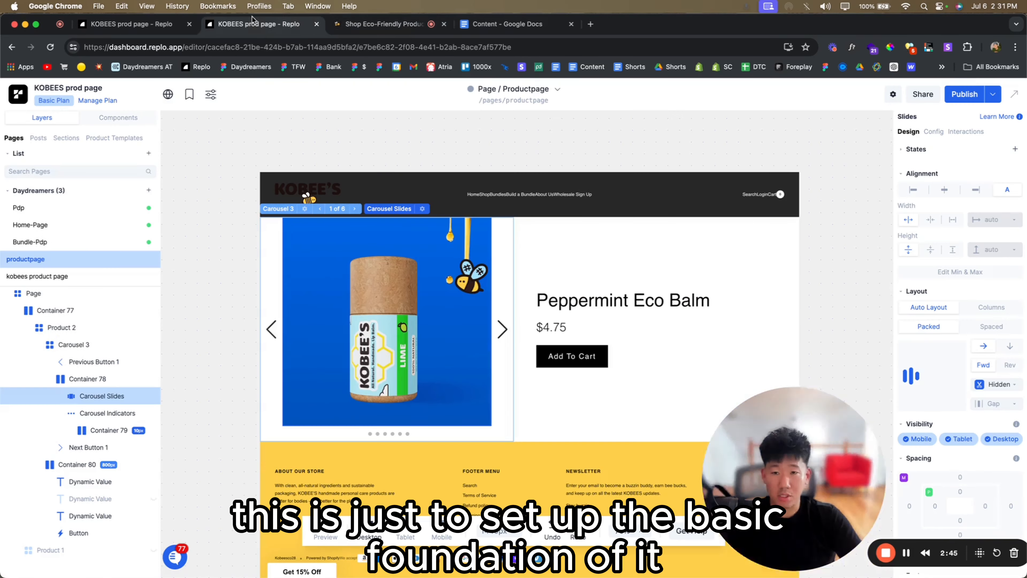
- Copy an image from Carousel Slides and paste it into Container 79 under Carousel Indicators
left_click(96, 428)
left_click(99, 397)
left_click(61, 396)
left_click(102, 430)
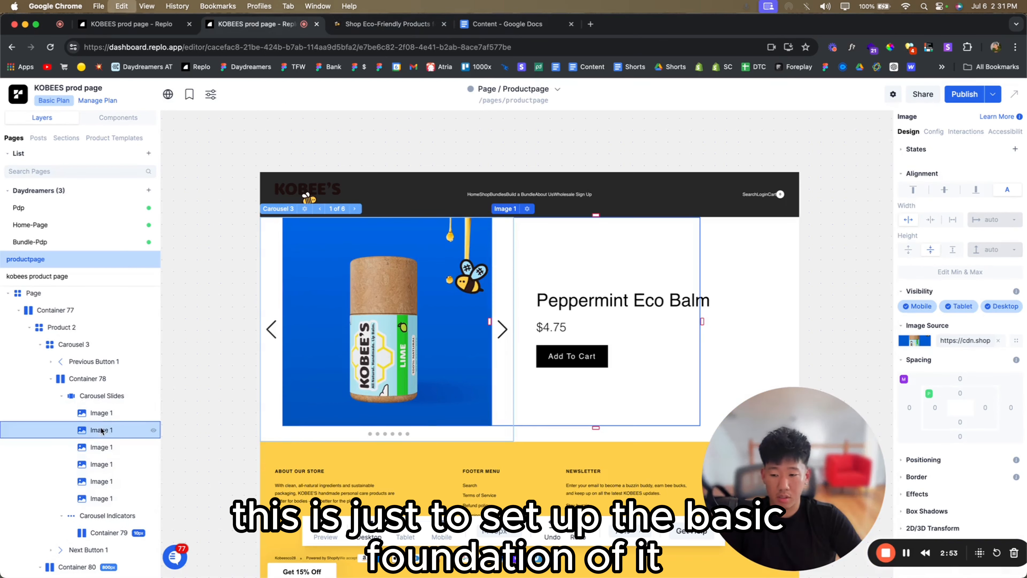
scroll(103, 433, "down", 3)
left_click(109, 455)
left_click(113, 457)
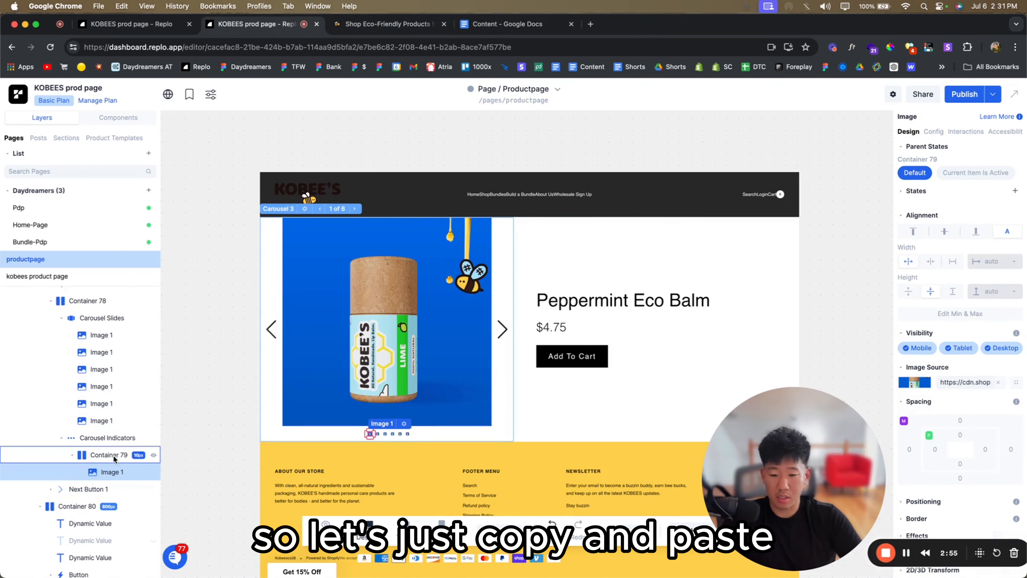
- Resize Container 79 so its width fills the available space and its height fits the thumbnail image
left_click(115, 457)
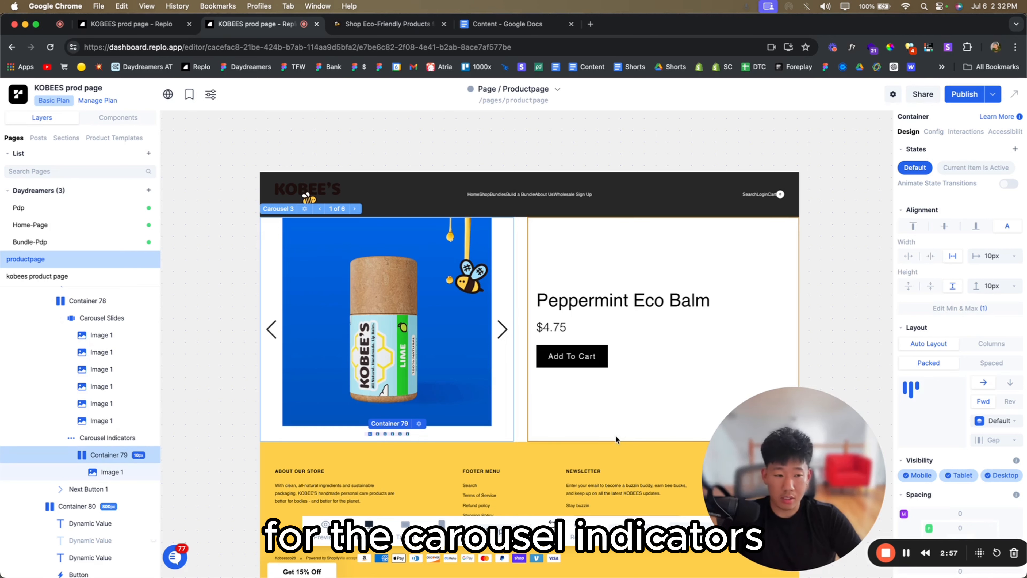
left_click(910, 257)
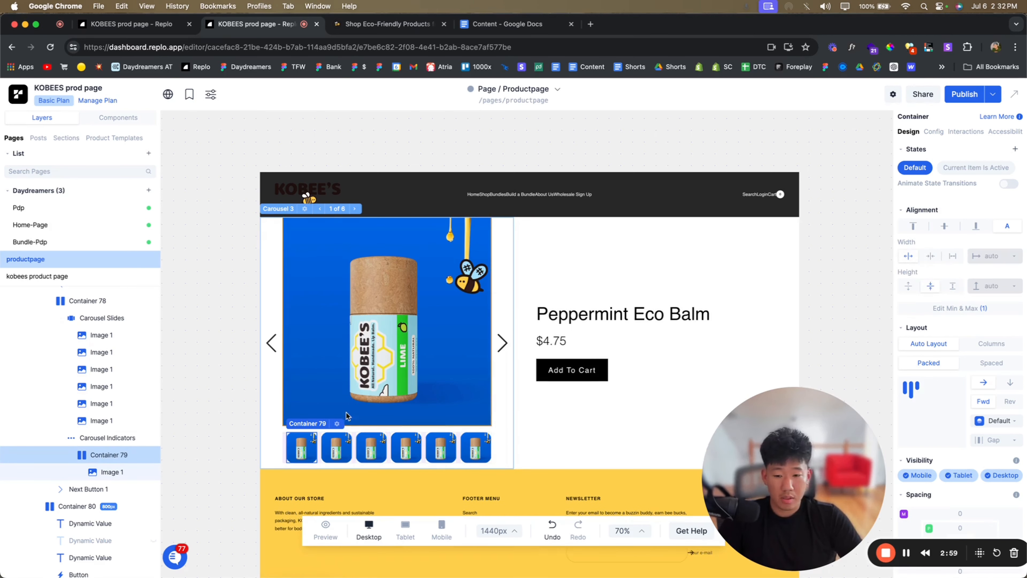
scroll(337, 366, "down", 2)
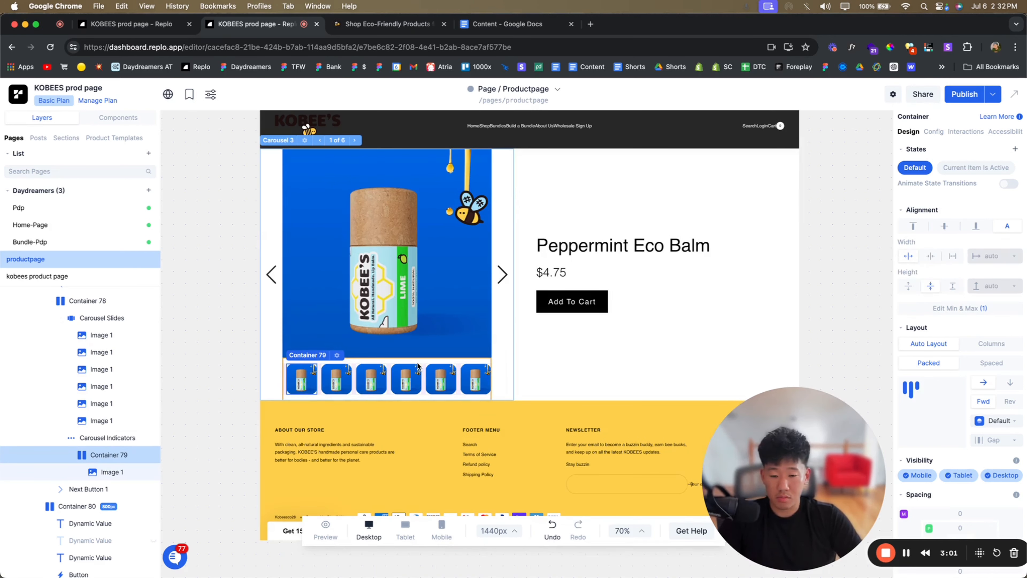
left_click(224, 363)
left_click(316, 382)
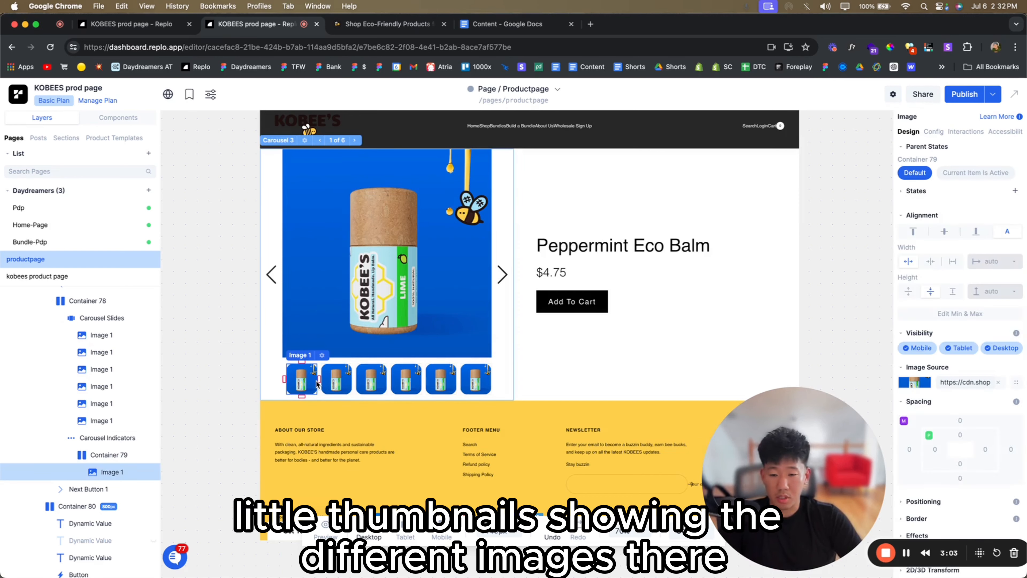
left_click(394, 329)
left_click(328, 382)
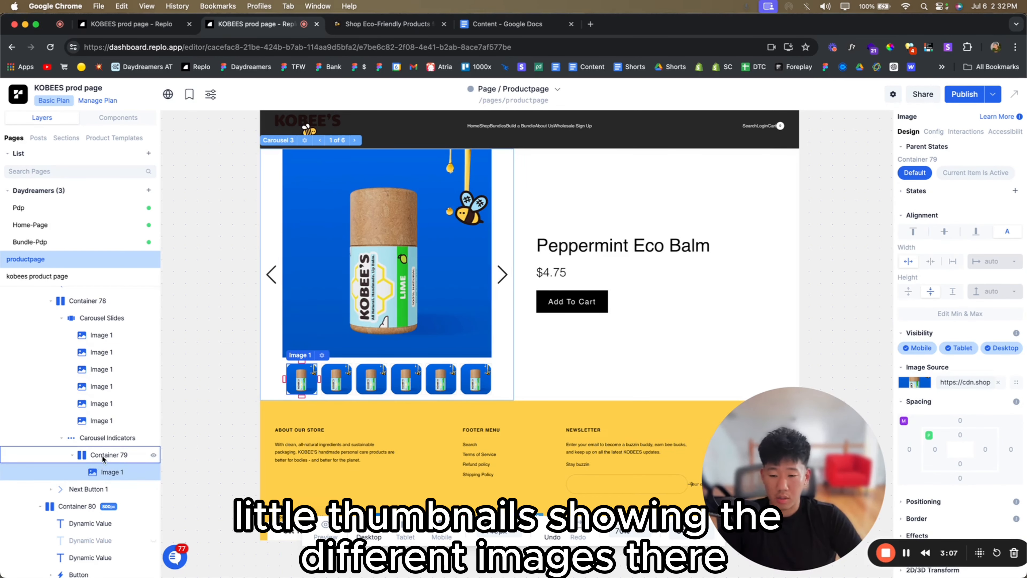
- Select the thumbnail image in Container 79, then step through the live Kobees carousel to examine its active thumbnail styling and return to Replo
scroll(115, 405, "up", 2)
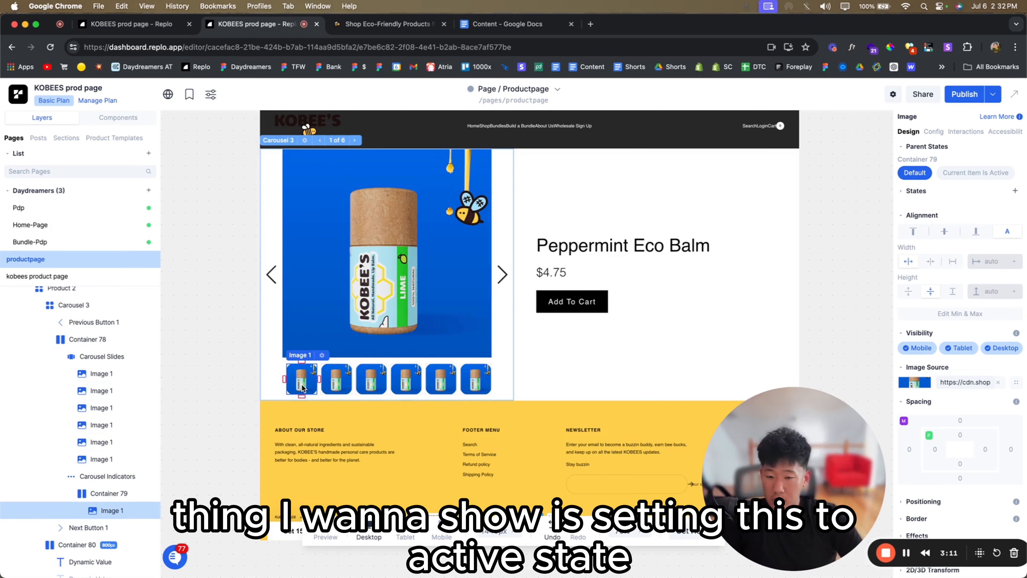
left_click(102, 495)
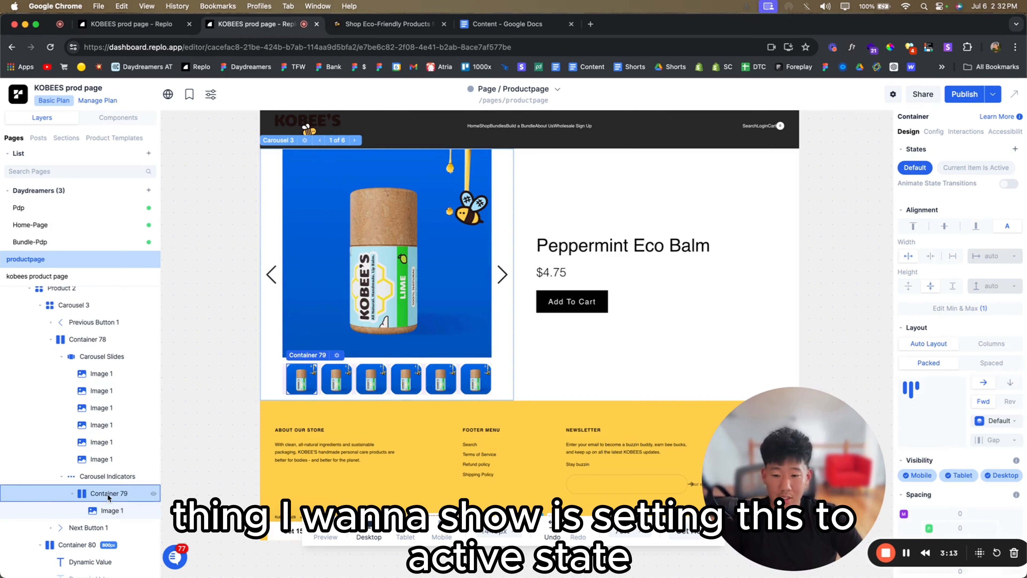
left_click(140, 509)
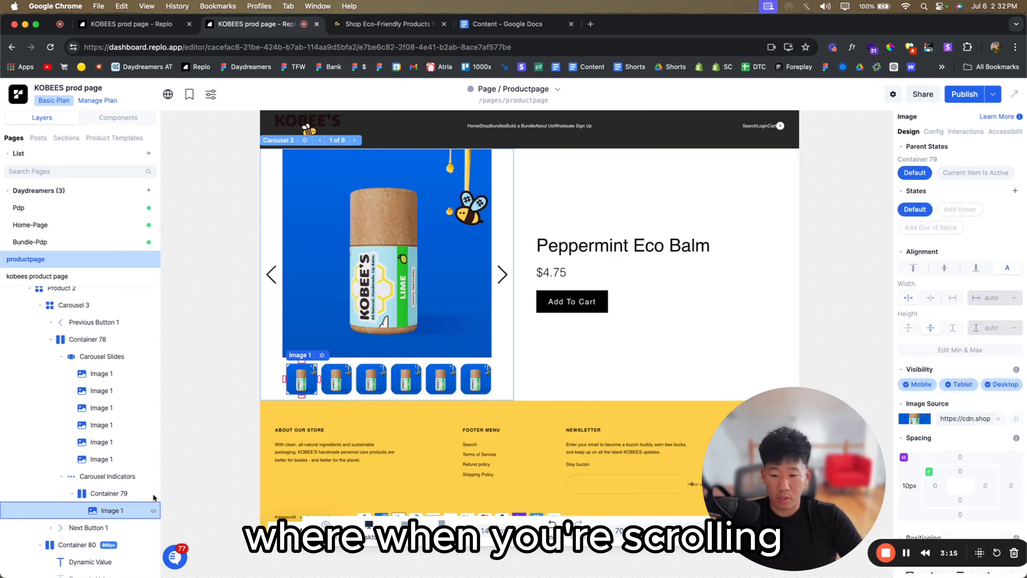
left_click(410, 25)
left_click(500, 278)
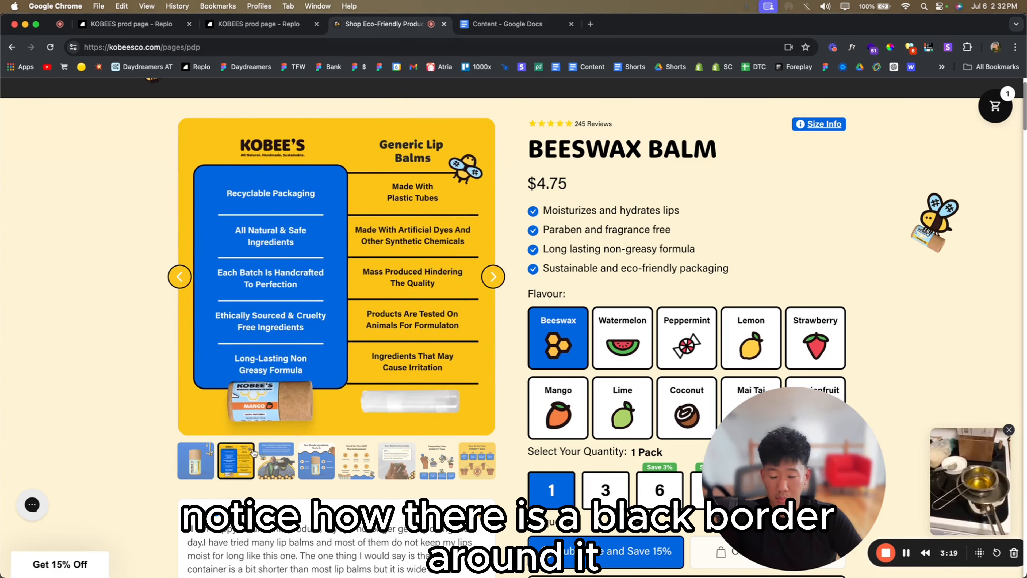
left_click(494, 282)
left_click(493, 280)
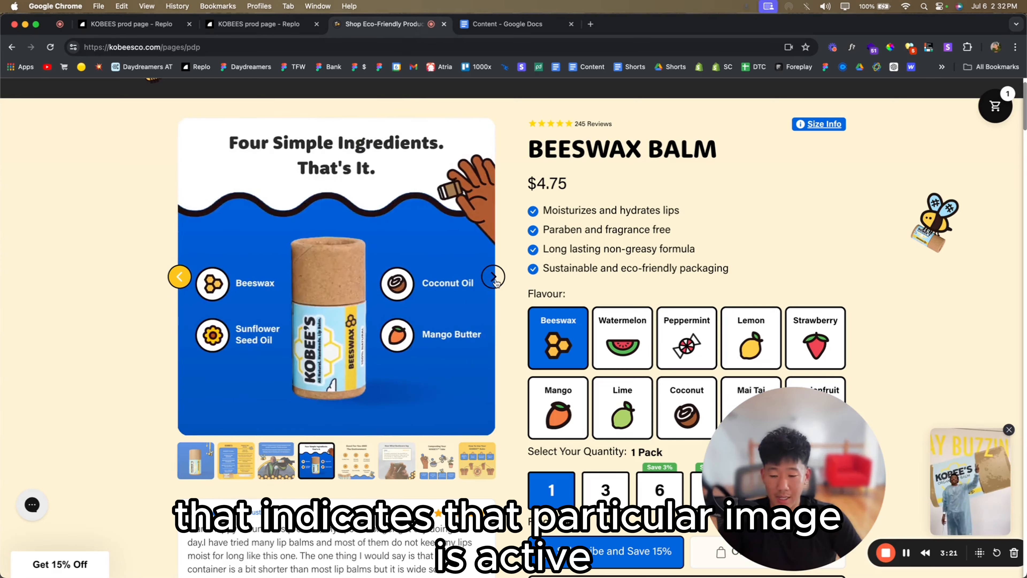
left_click(493, 280)
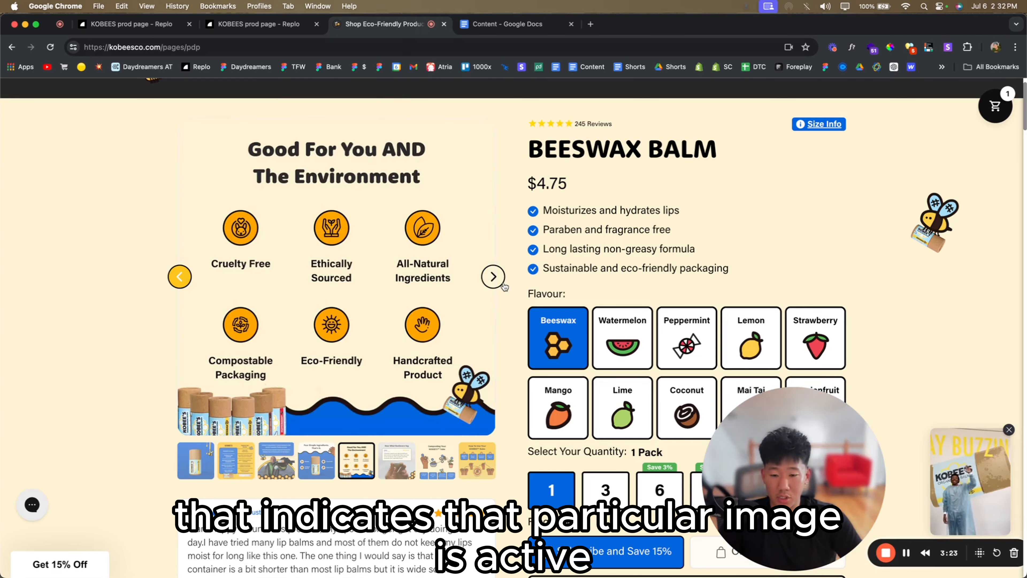
left_click(494, 278)
key("ctrl+shift+Tab")
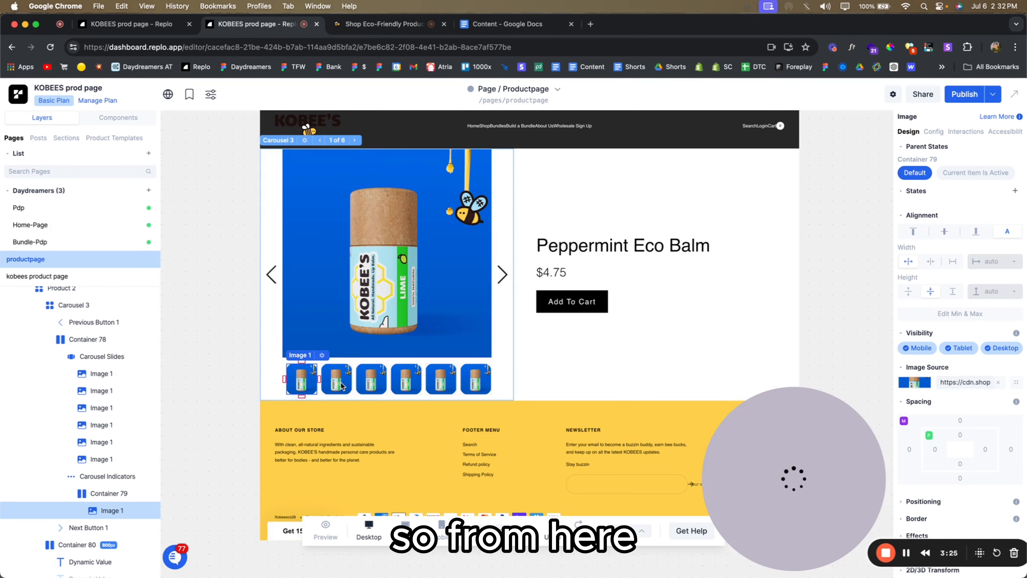
- Add a solid 3px border in 000000 to the thumbnail image for the Current Item Is Active state, and switch back to the Default state
left_click(971, 178)
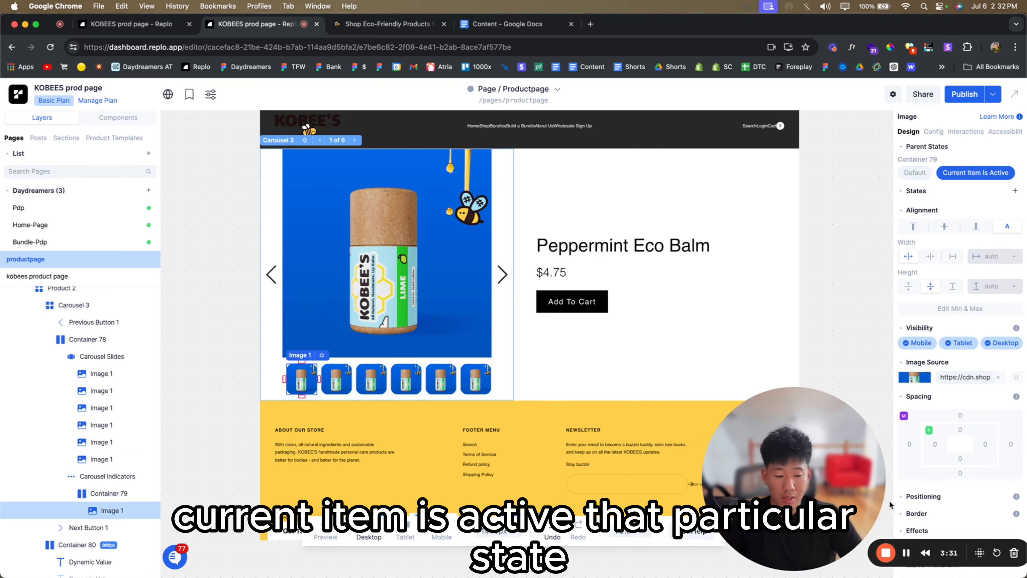
left_click(914, 513)
scroll(930, 514, "down", 2)
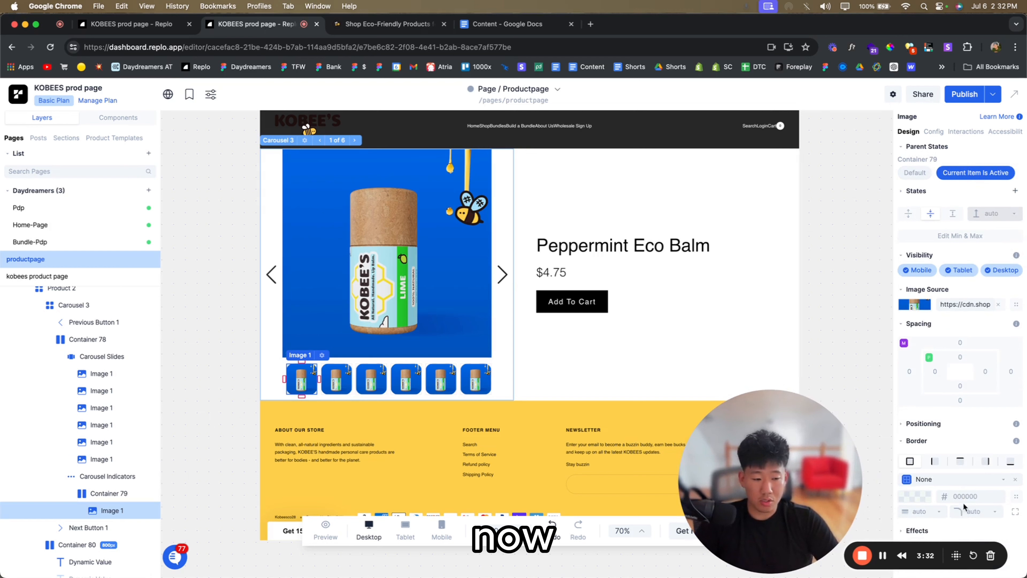
left_click(926, 511)
type("3")
key("Return")
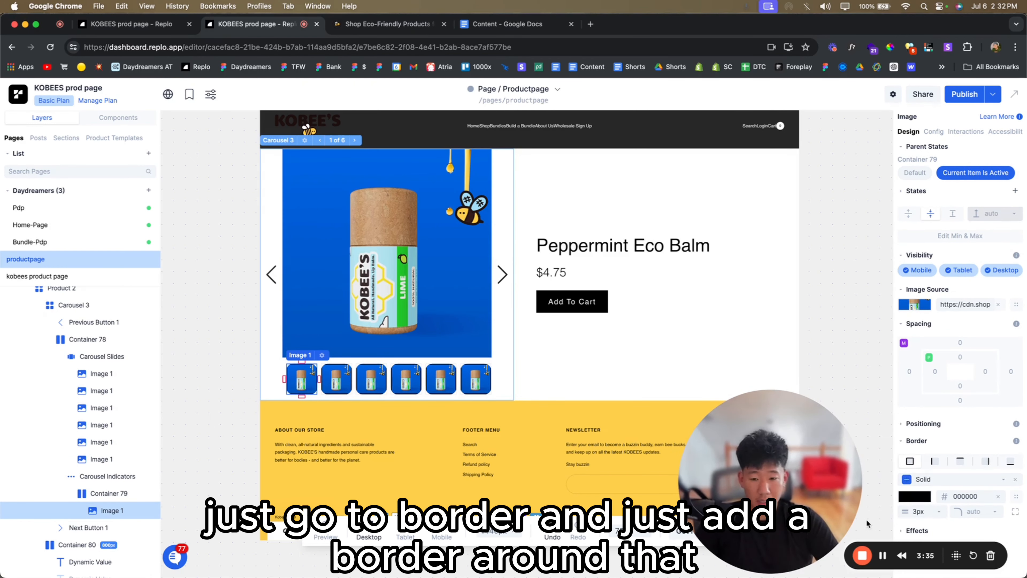
left_click(121, 492)
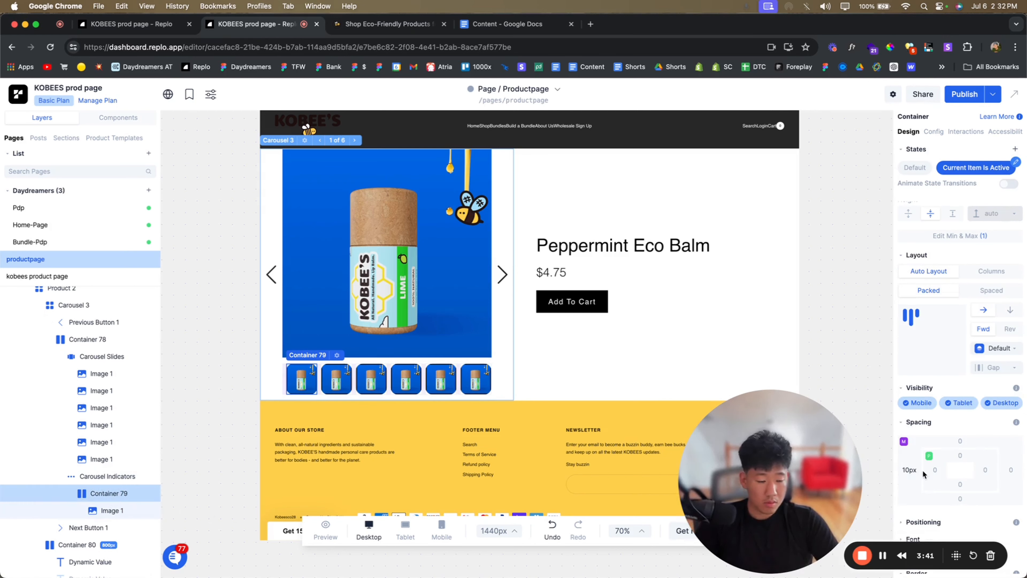
left_click(117, 509)
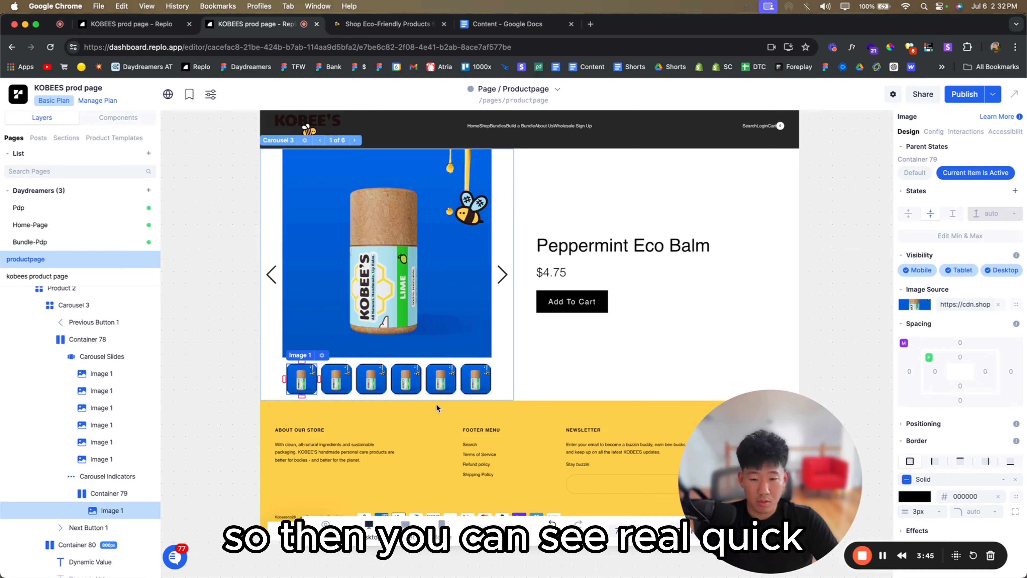
left_click(903, 174)
- Preview the page and select the carousel thumbnails one after another to check the active border, then leave the preview
left_click(325, 526)
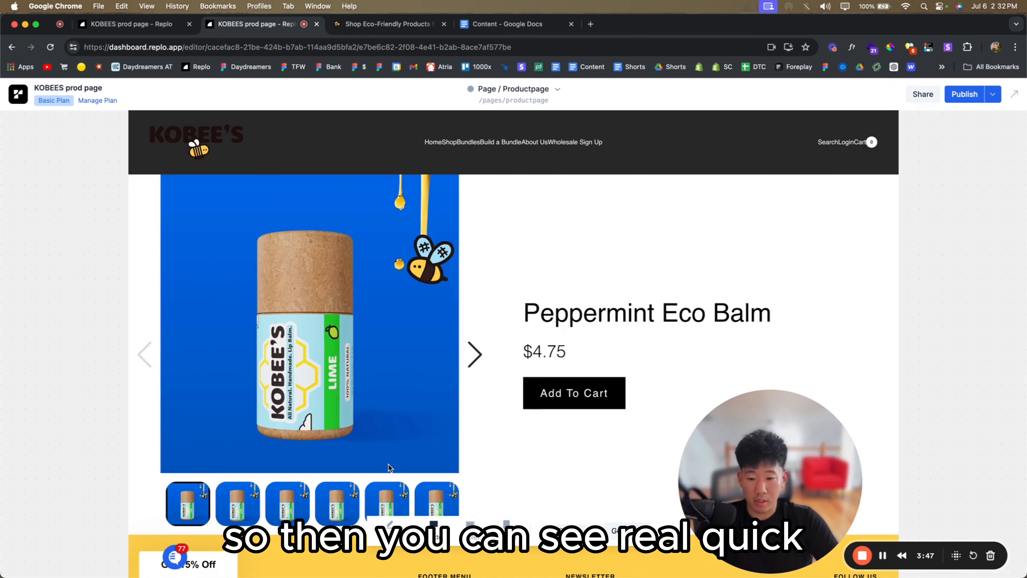
scroll(390, 468, "down", 1)
left_click(231, 468)
left_click(303, 475)
left_click(347, 476)
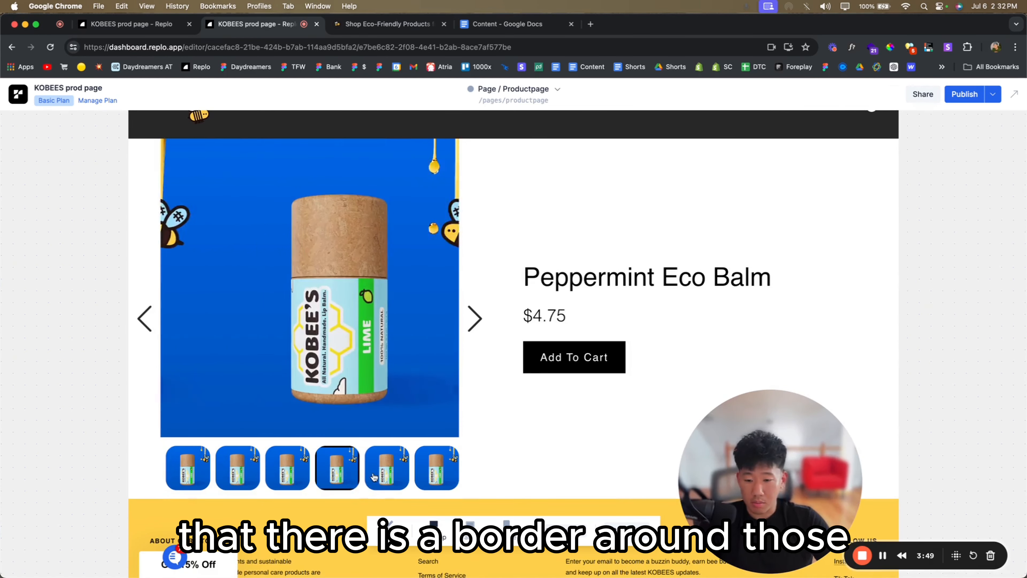
left_click(386, 475)
left_click(436, 475)
left_click(390, 526)
scroll(416, 460, "up", 1)
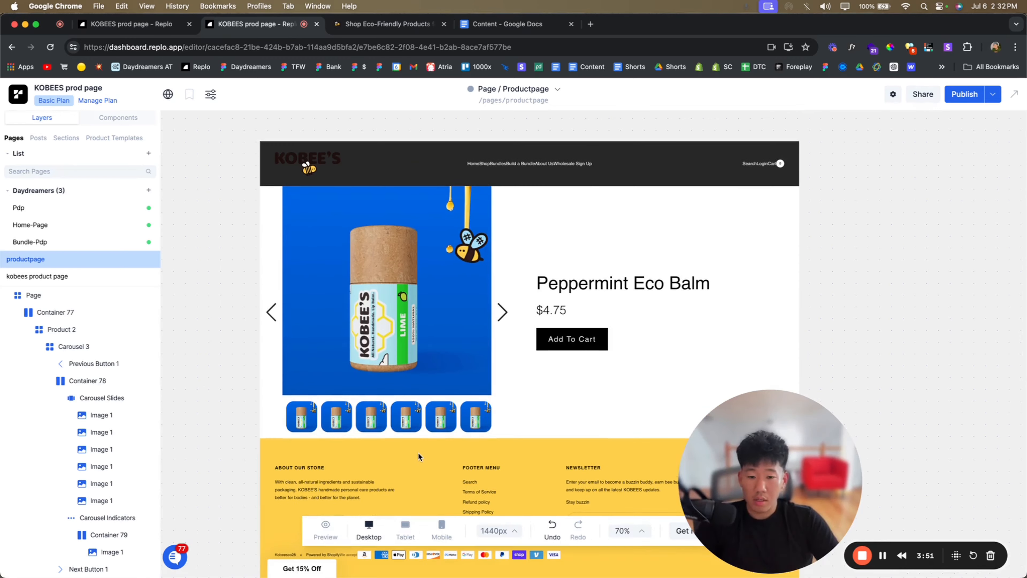
- Examine the layout and spacing settings of the thumbnail image, Container 79, Carousel Indicators and Carousel Slides
left_click(370, 412)
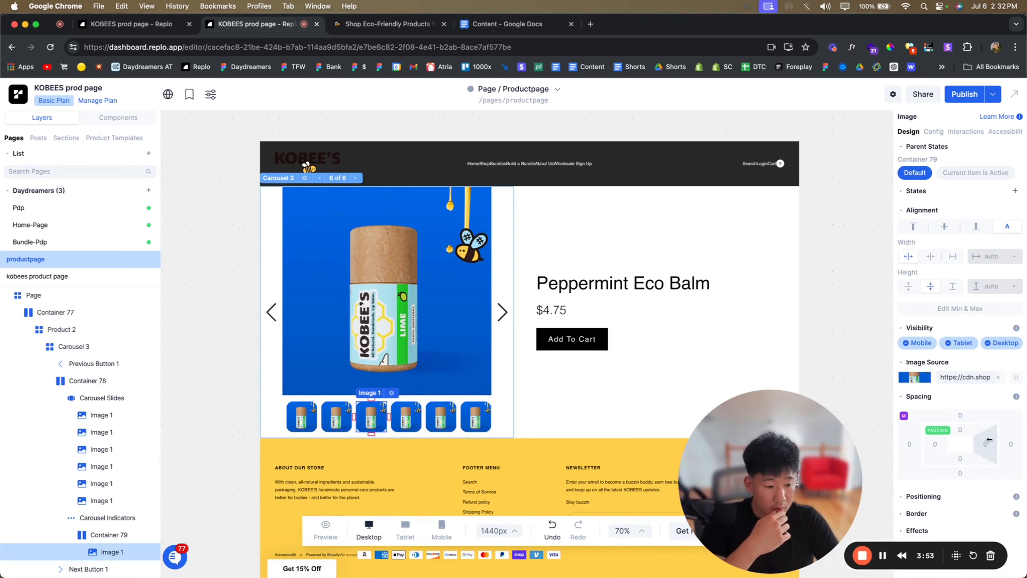
left_click(108, 530)
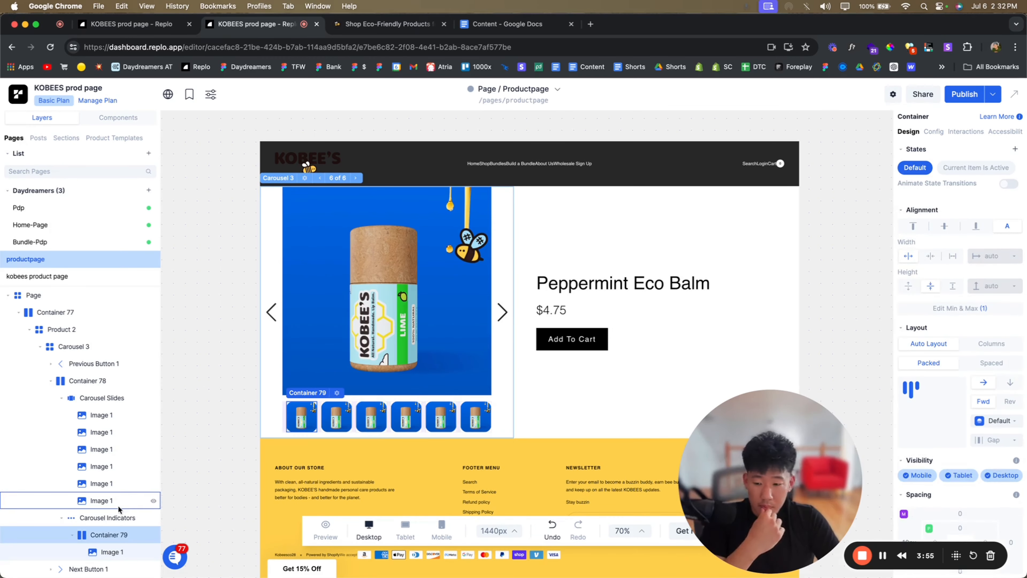
left_click(117, 517)
scroll(888, 472, "down", 5)
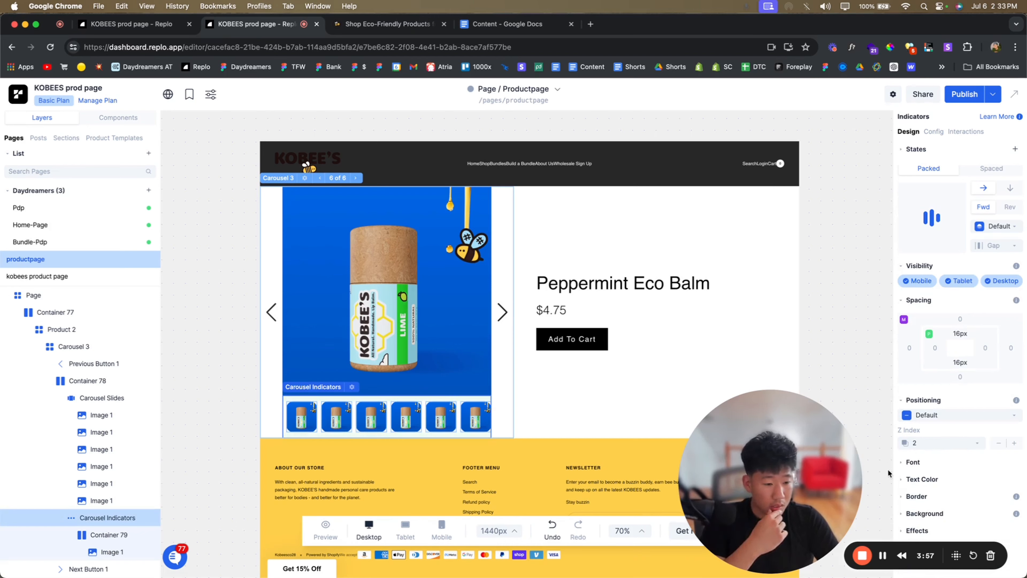
left_click(95, 399)
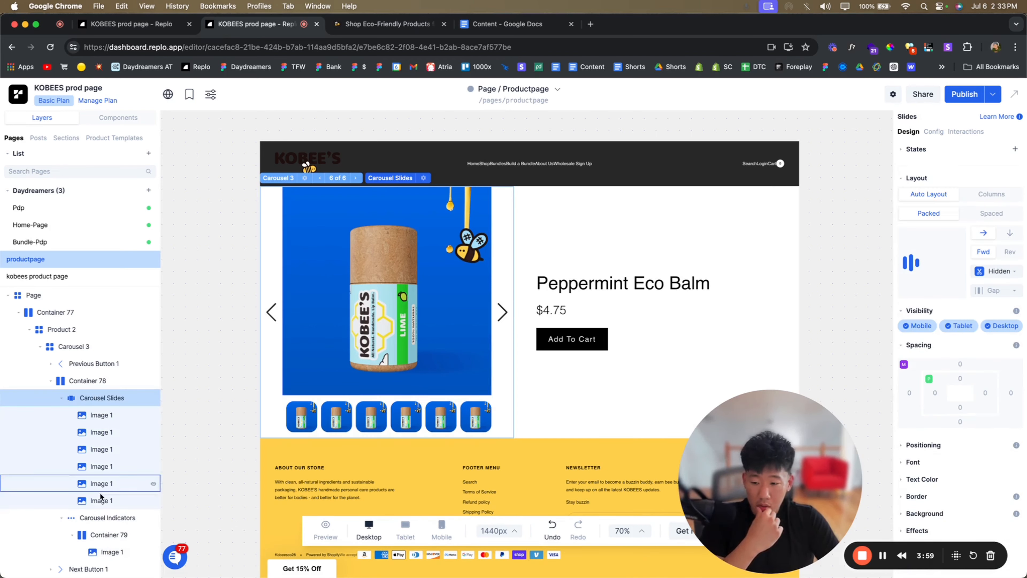
left_click(100, 517)
scroll(592, 484, "up", 2)
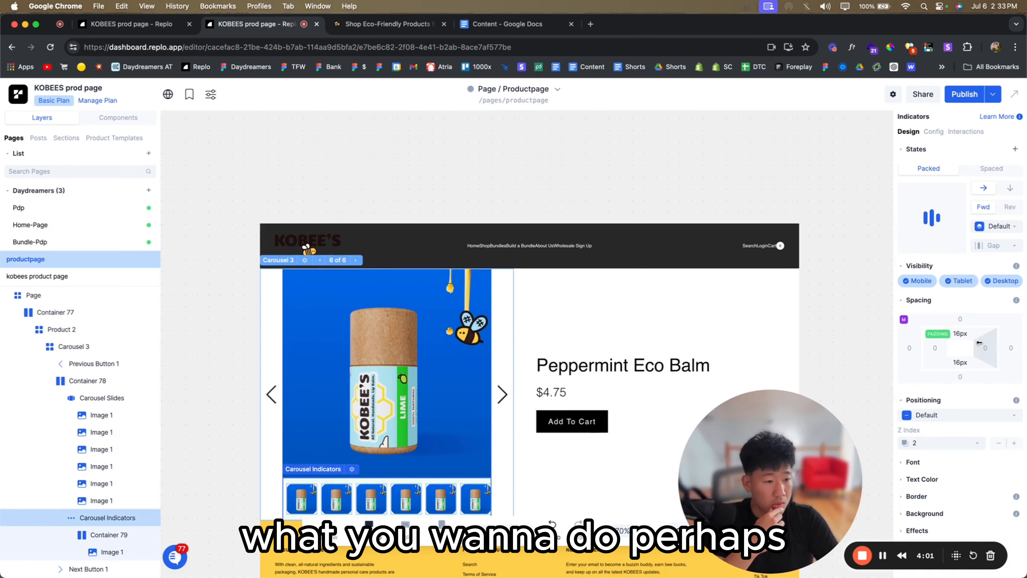
scroll(979, 344, "up", 4)
scroll(325, 453, "down", 3)
left_click(113, 534)
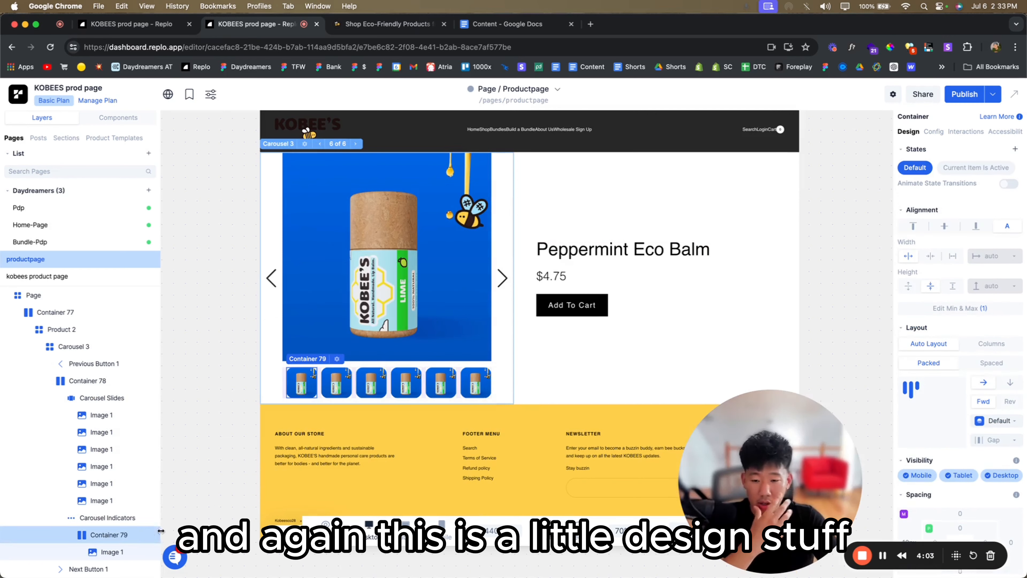
left_click(128, 549)
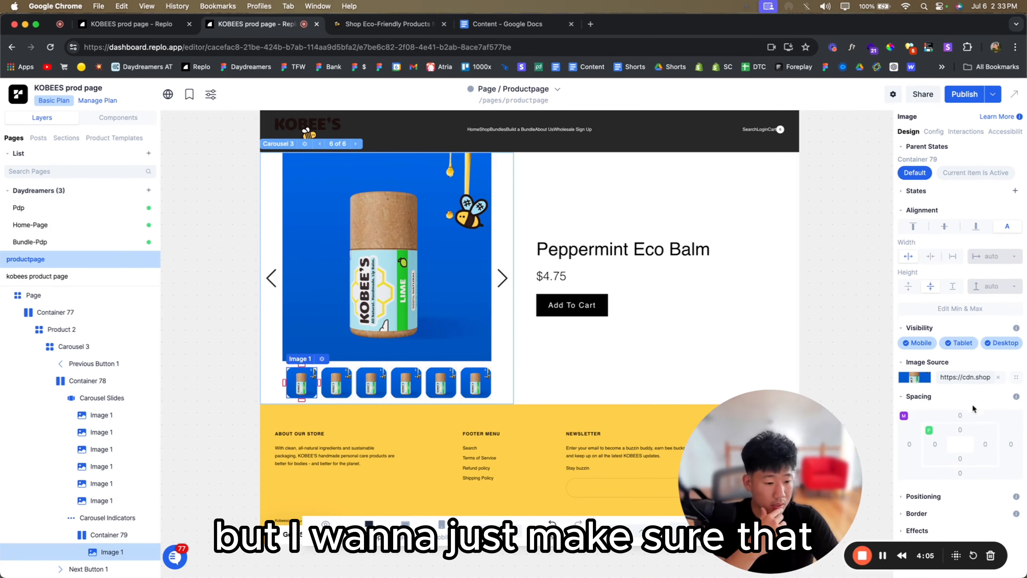
- Round the thumbnail image's corners with a 20px border radius to match its parent Container 79
left_click(92, 536)
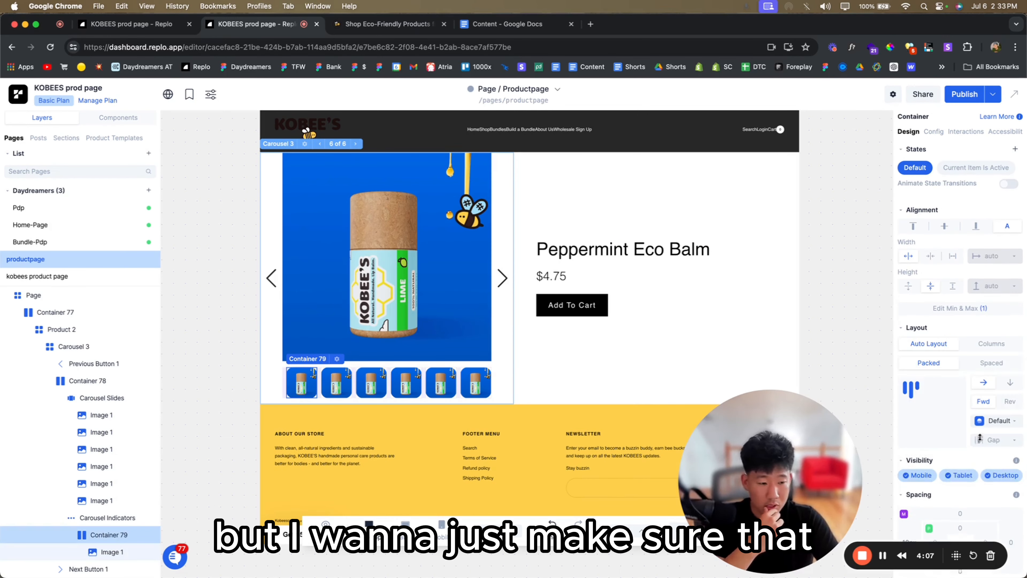
scroll(972, 465, "down", 5)
scroll(977, 490, "down", 2)
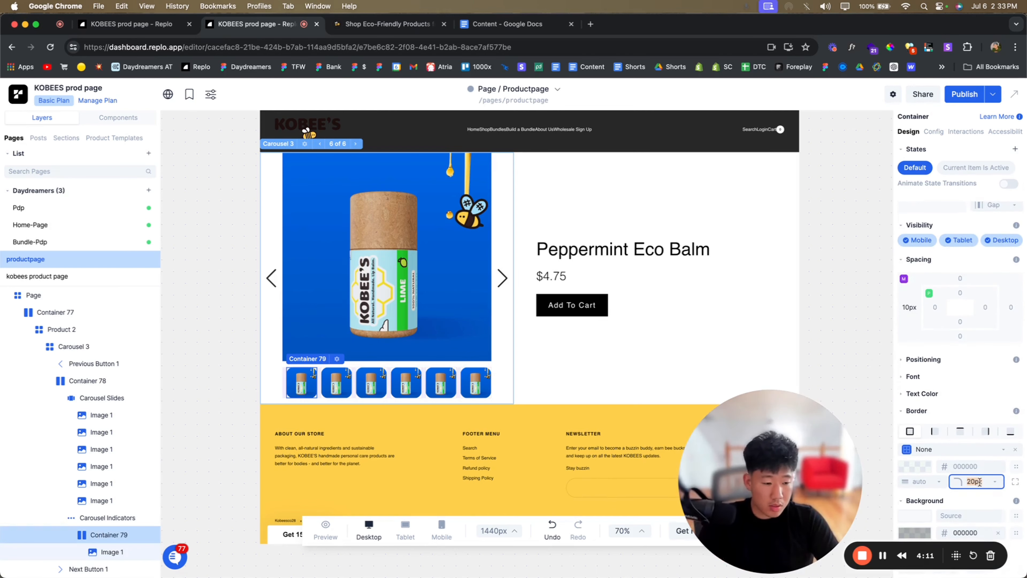
left_click(120, 550)
left_click(916, 513)
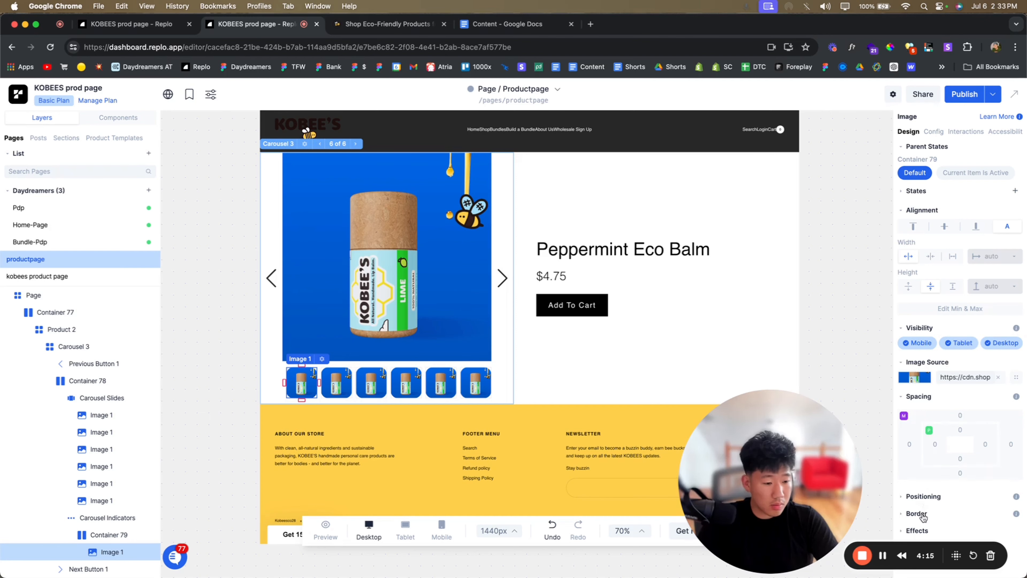
scroll(977, 498, "down", 2)
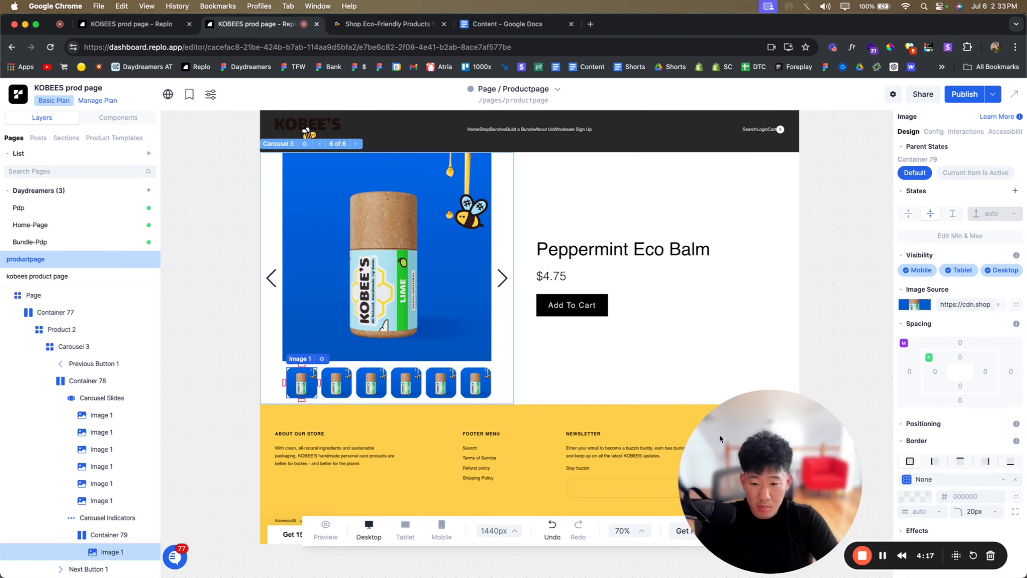
left_click(219, 402)
- Preview the page, select thumbnails back and forth to check the rounded active border, then return to editing
left_click(326, 531)
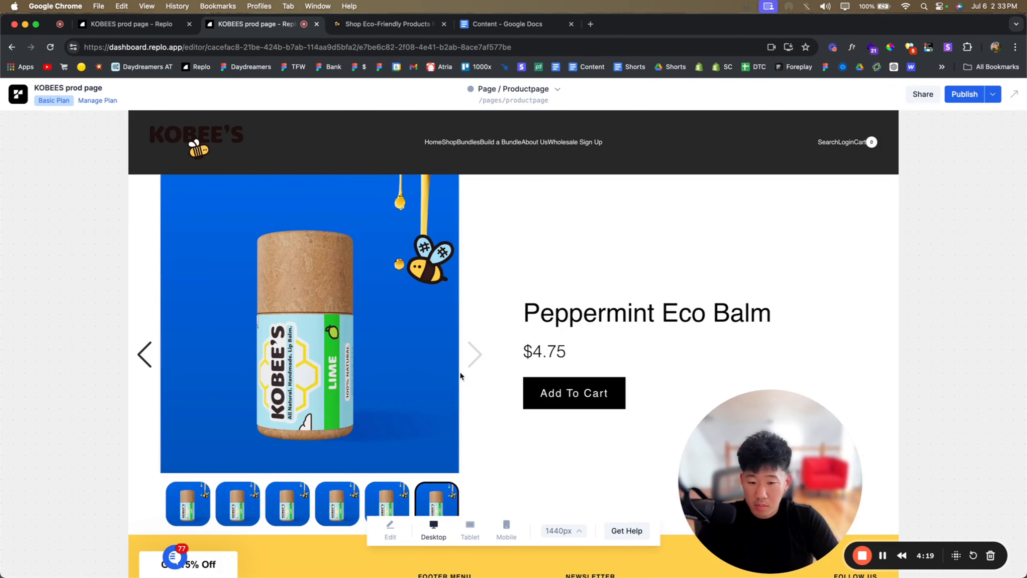
left_click(395, 513)
left_click(338, 506)
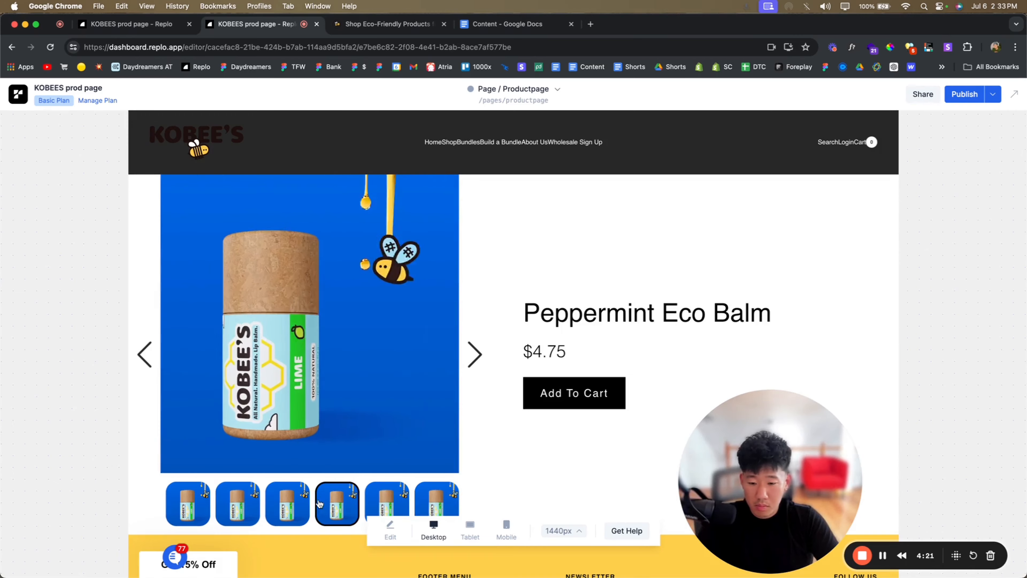
left_click(288, 502)
scroll(238, 401, "down", 3)
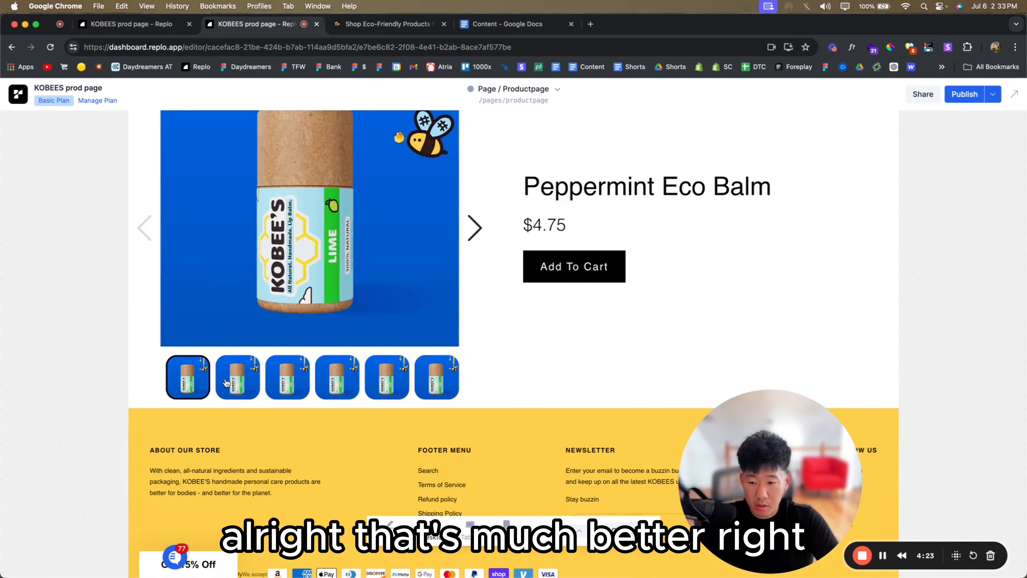
left_click(335, 381)
left_click(380, 380)
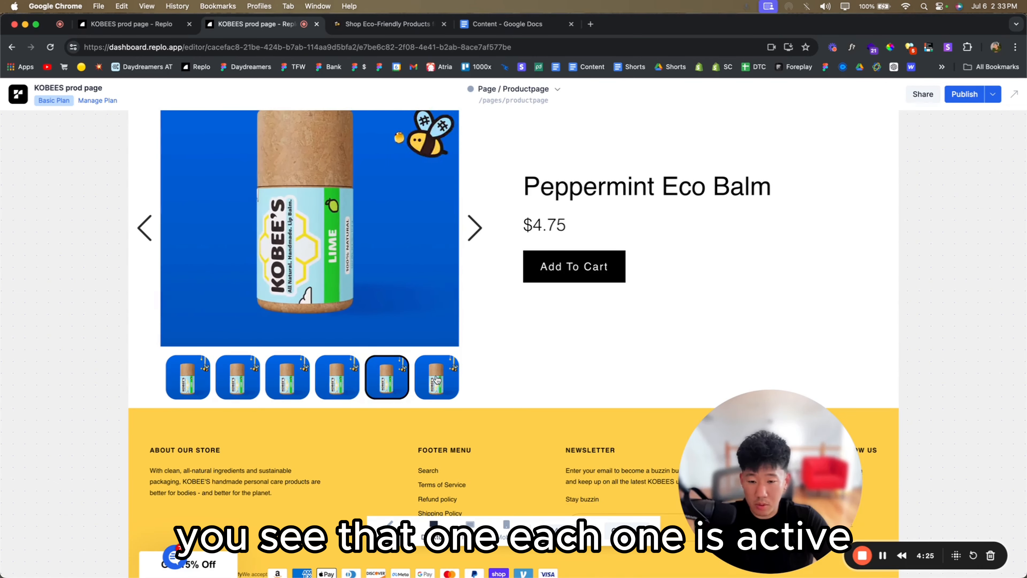
left_click(438, 363)
left_click(389, 379)
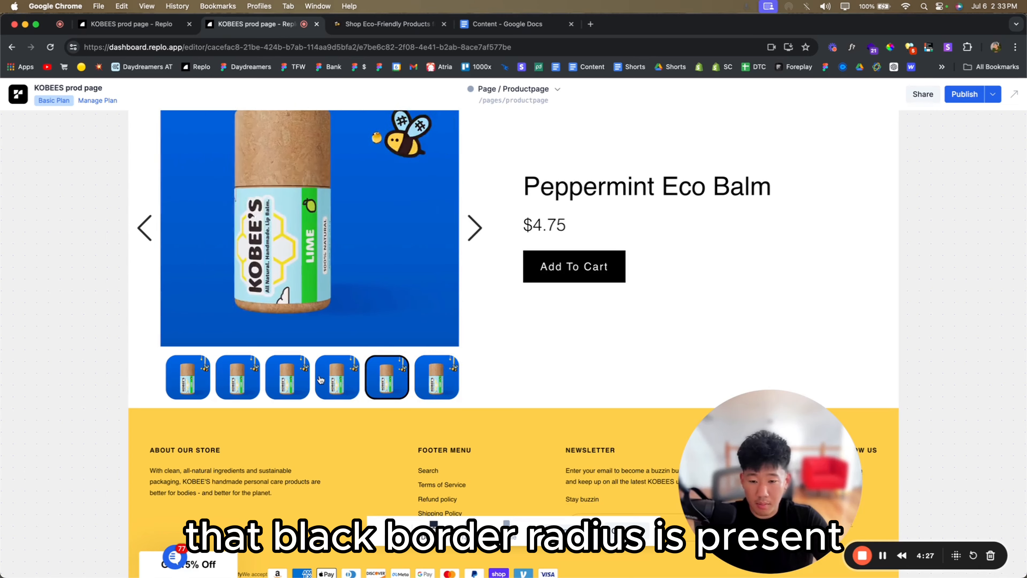
left_click(334, 382)
left_click(282, 383)
left_click(235, 382)
scroll(223, 374, "up", 1)
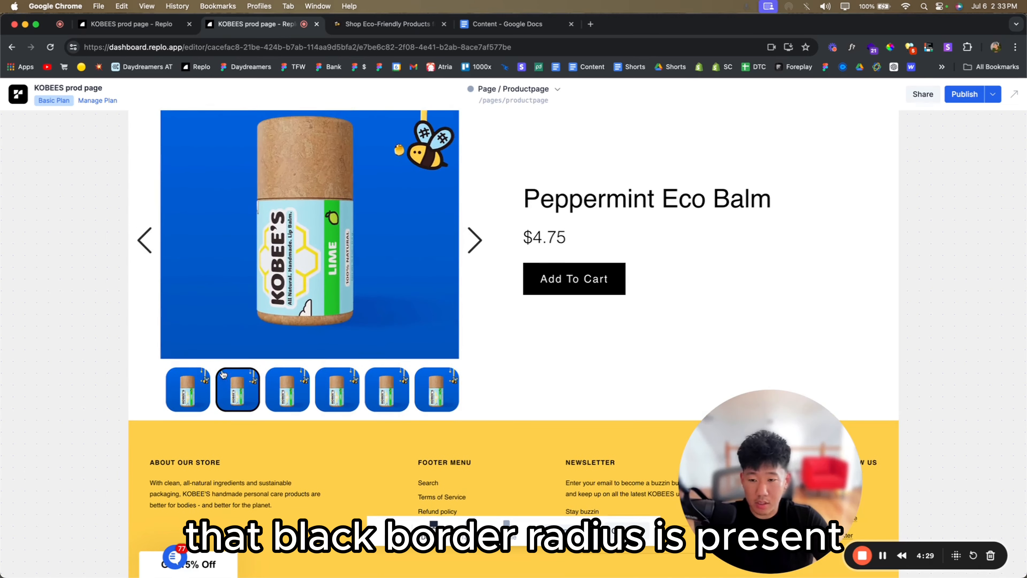
left_click(143, 253)
left_click(400, 534)
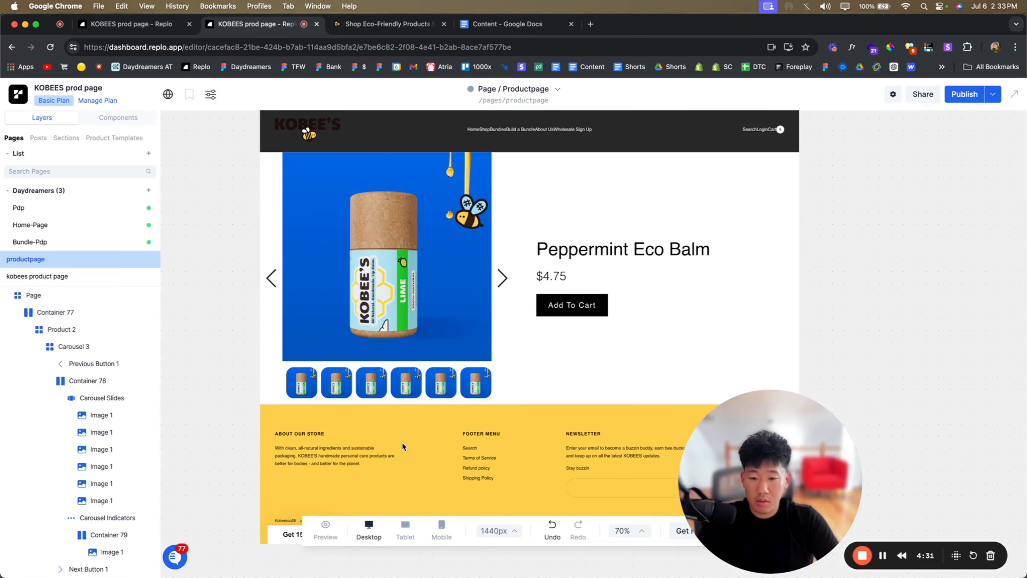
- Examine the overlaid previous and next arrows on the live Kobees carousel, and collapse Container 78 in Replo
left_click(388, 24)
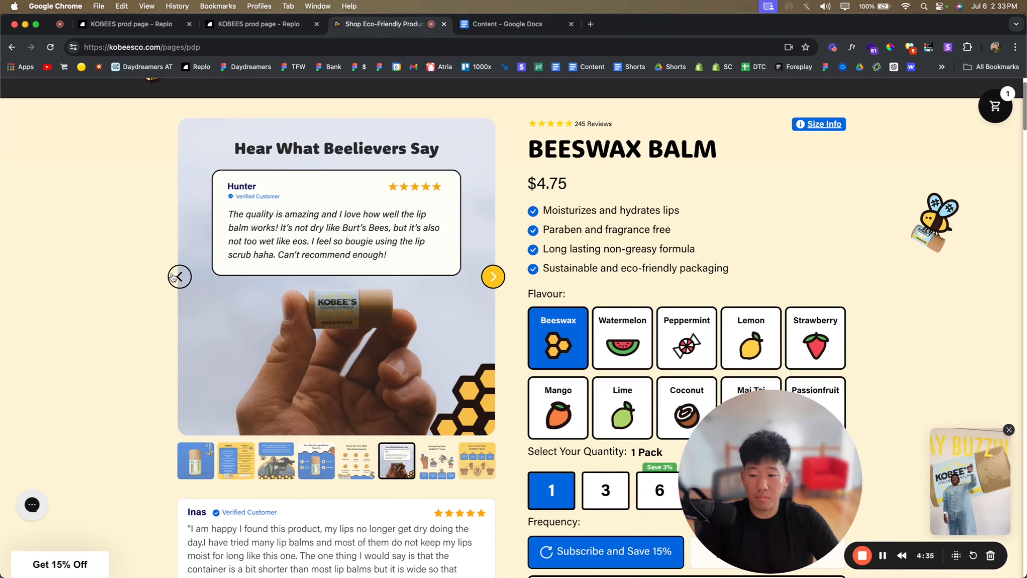
left_click(180, 276)
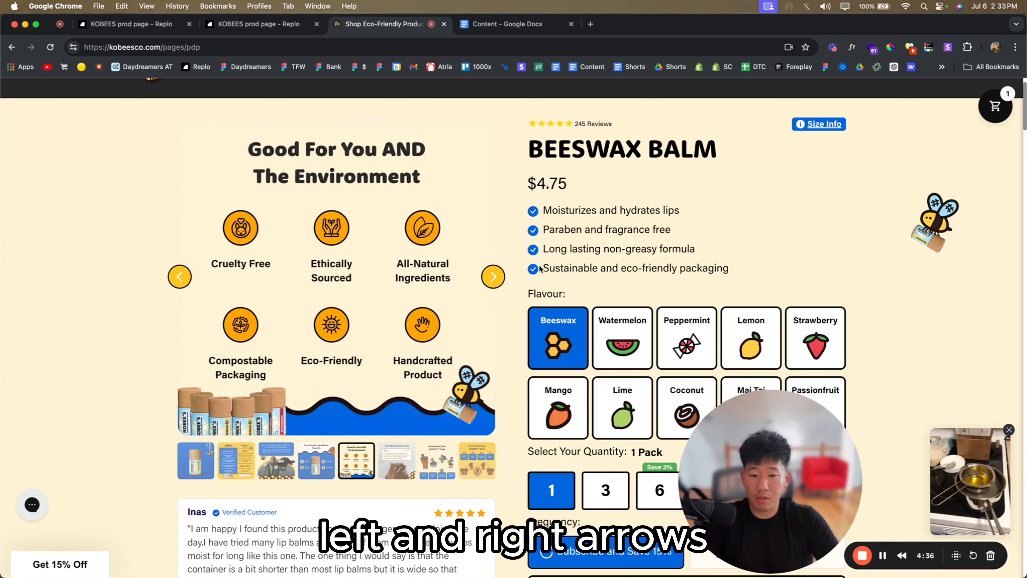
left_click(493, 276)
left_click(301, 26)
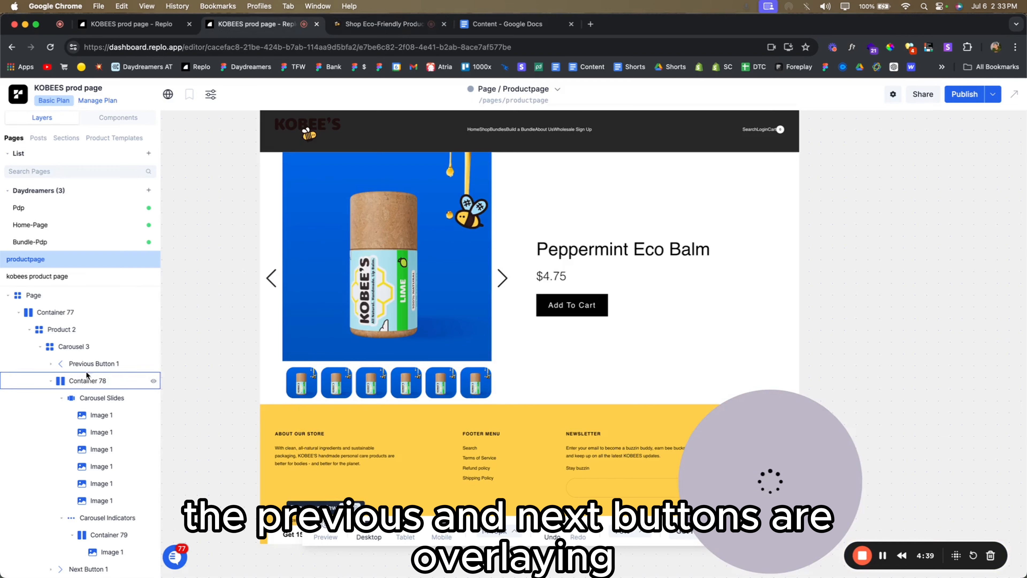
left_click(51, 380)
left_click(405, 23)
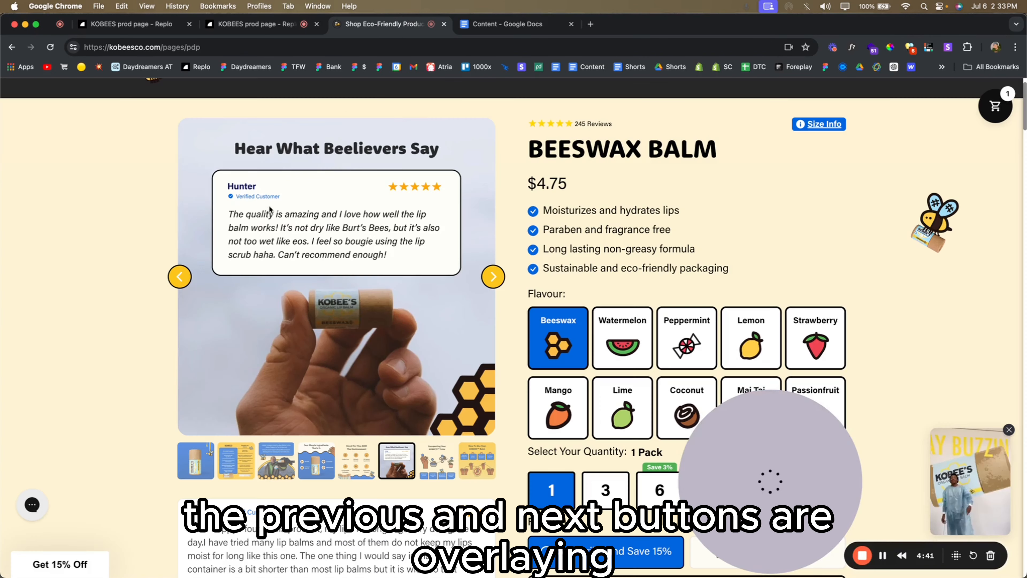
left_click(283, 25)
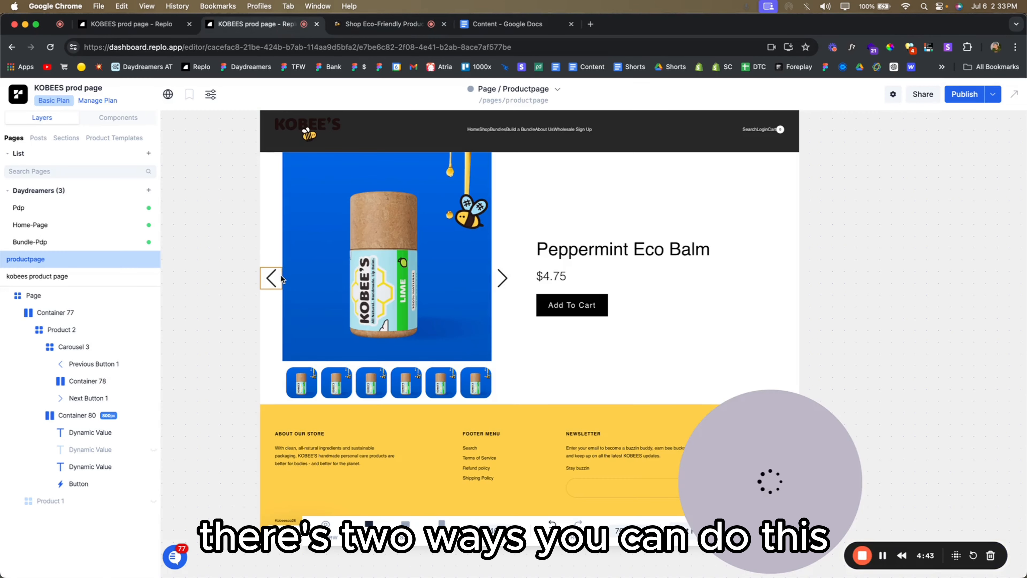
- Give Previous Button 1 a right margin of -20px so its arrow overlaps the product image
left_click(284, 283)
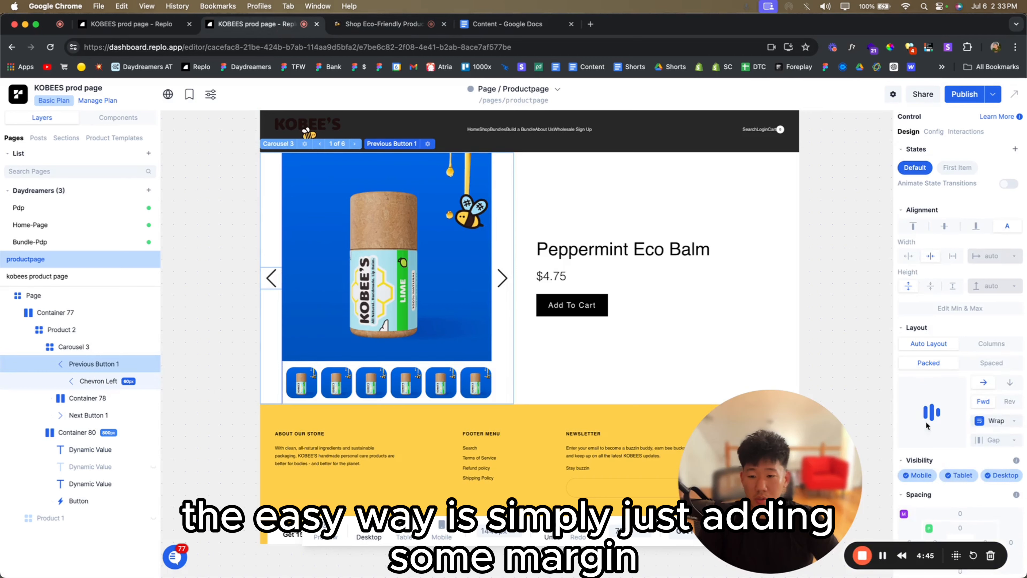
scroll(927, 425, "down", 3)
left_click_drag(917, 468, 920, 470)
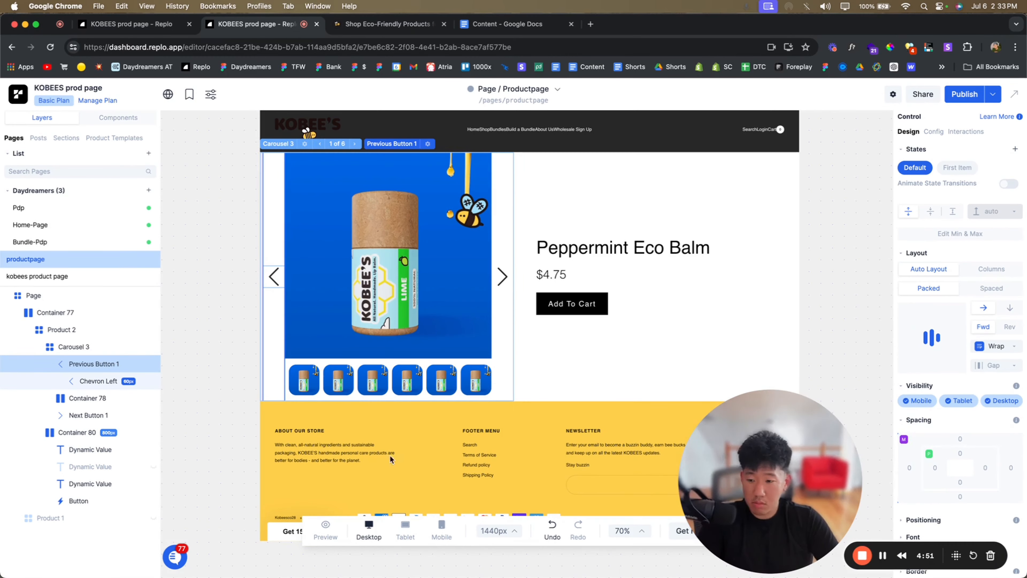
left_click_drag(1013, 475, 992, 470)
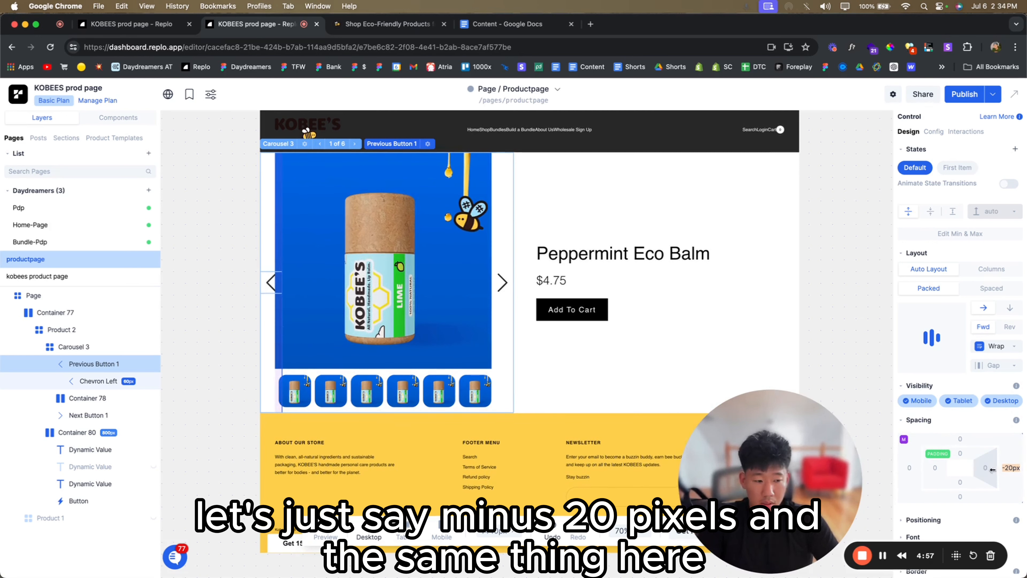
- Give Next Button 1 a matching negative left margin so its arrow overlaps the product image, and deselect it
left_click(74, 417)
left_click_drag(896, 482, 926, 481)
left_click(172, 295)
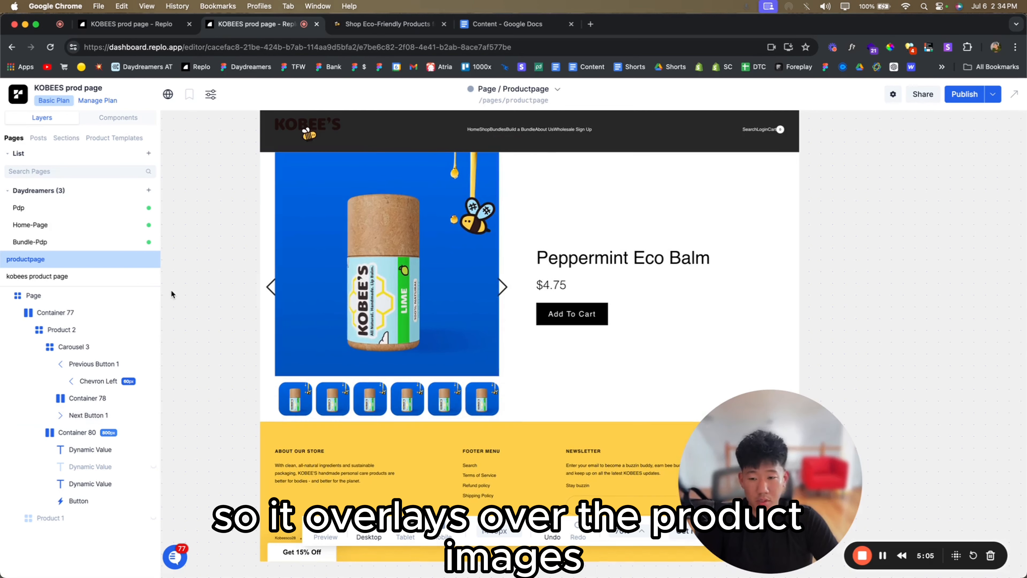
- Try positioning Previous Button 1 relative to its container, anchored at the vertical center and the left edge
left_click(272, 288)
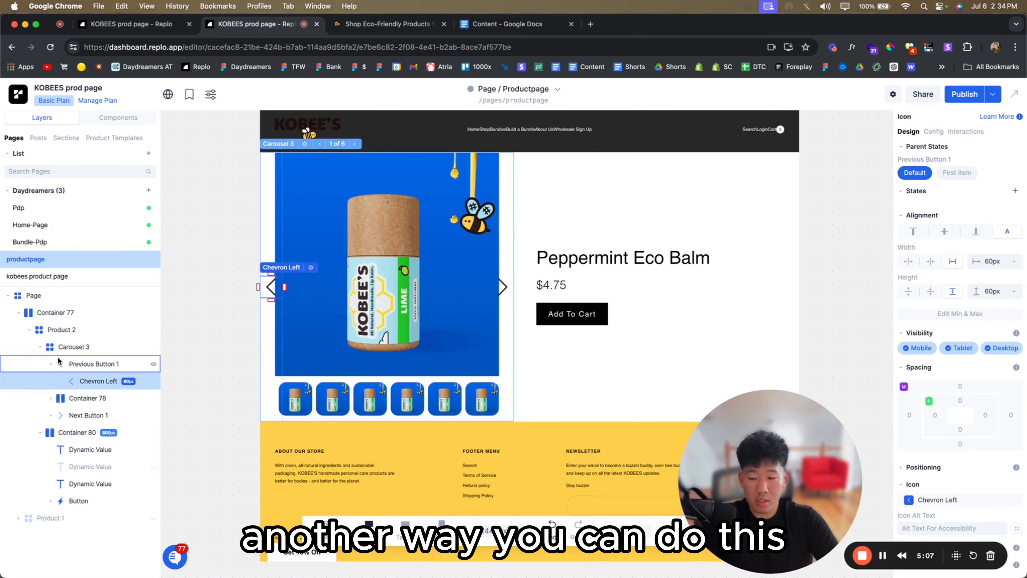
left_click(94, 364)
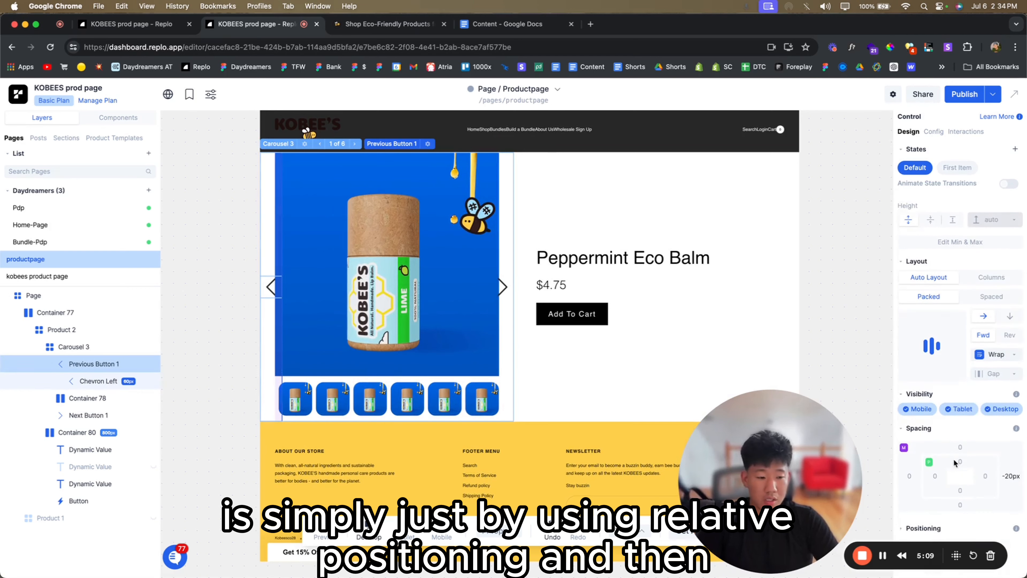
left_click(932, 399)
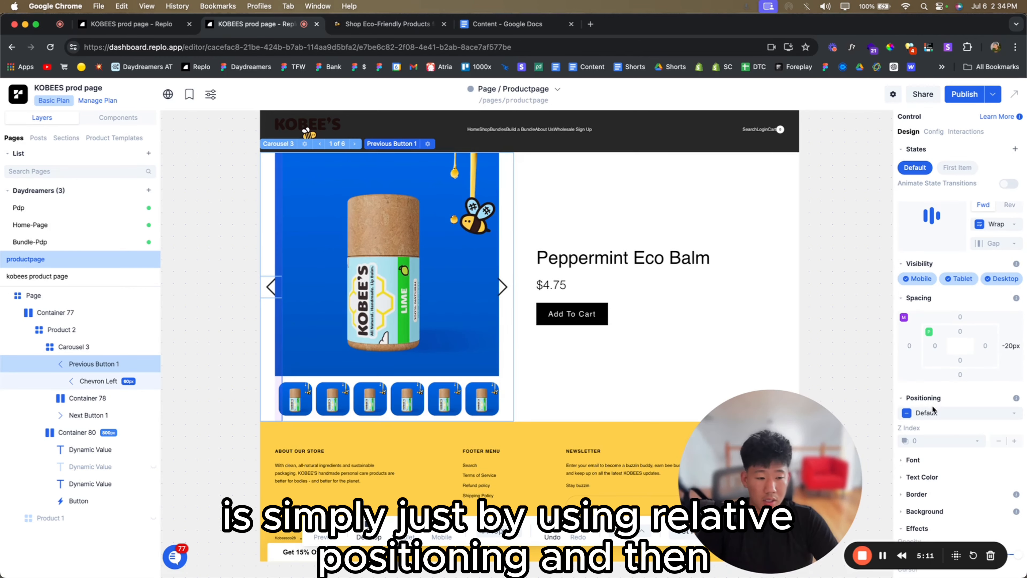
left_click(935, 412)
left_click(927, 449)
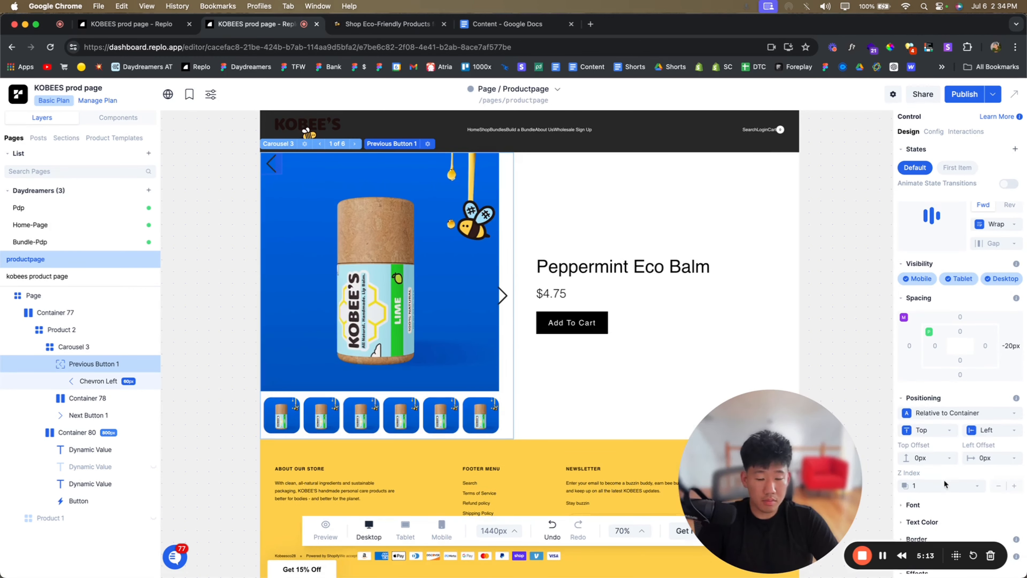
left_click(933, 435)
left_click(929, 470)
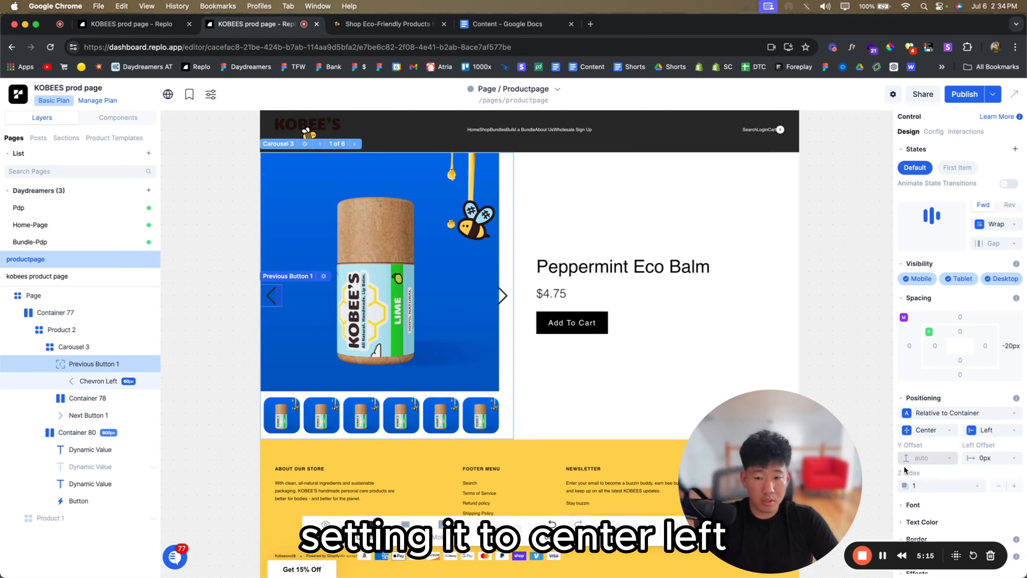
left_click(992, 430)
left_click(986, 448)
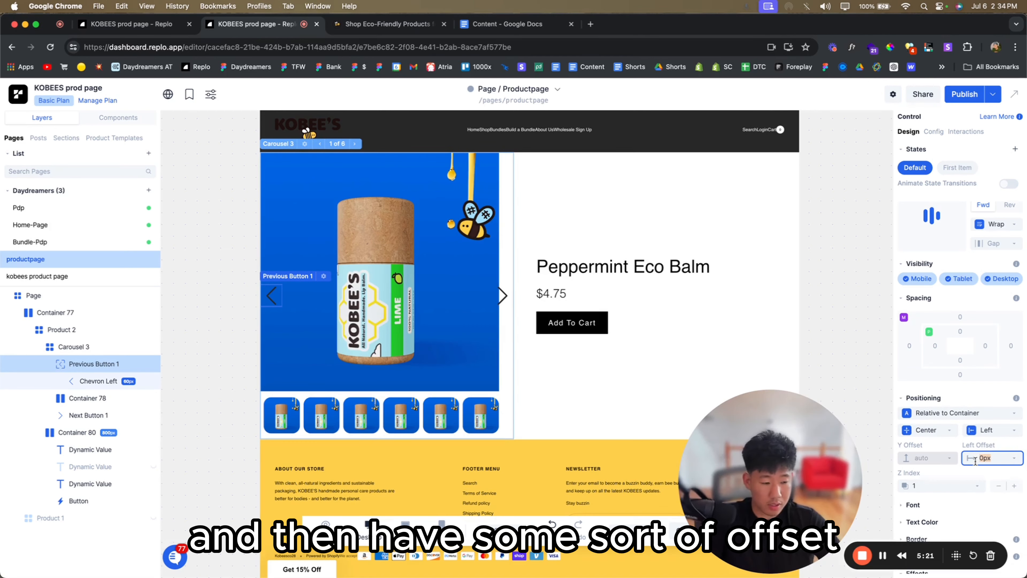
- Try a left offset of 20px and another of -20px on Previous Button 1
type("20")
key("Return")
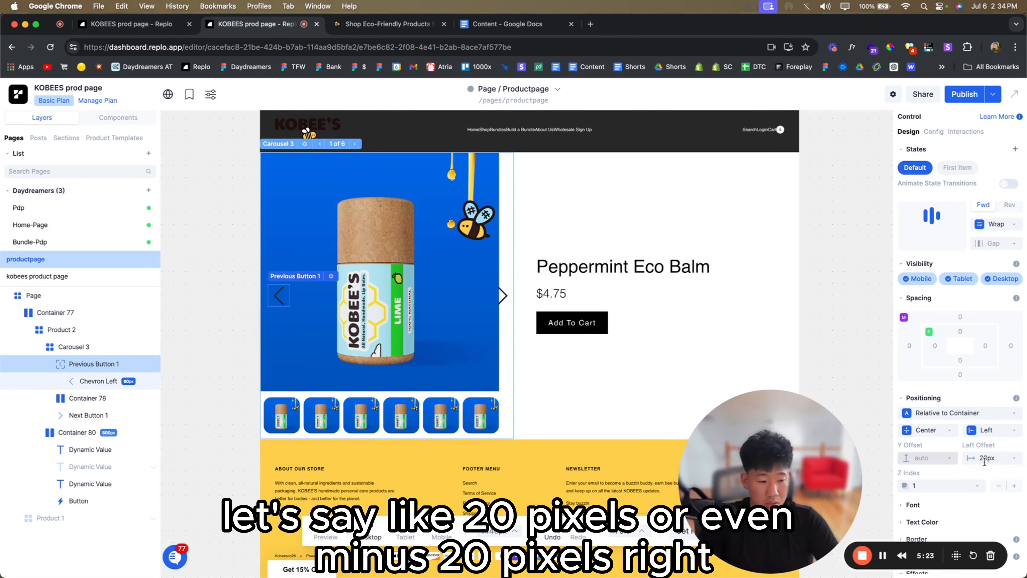
type("-20")
key("Return")
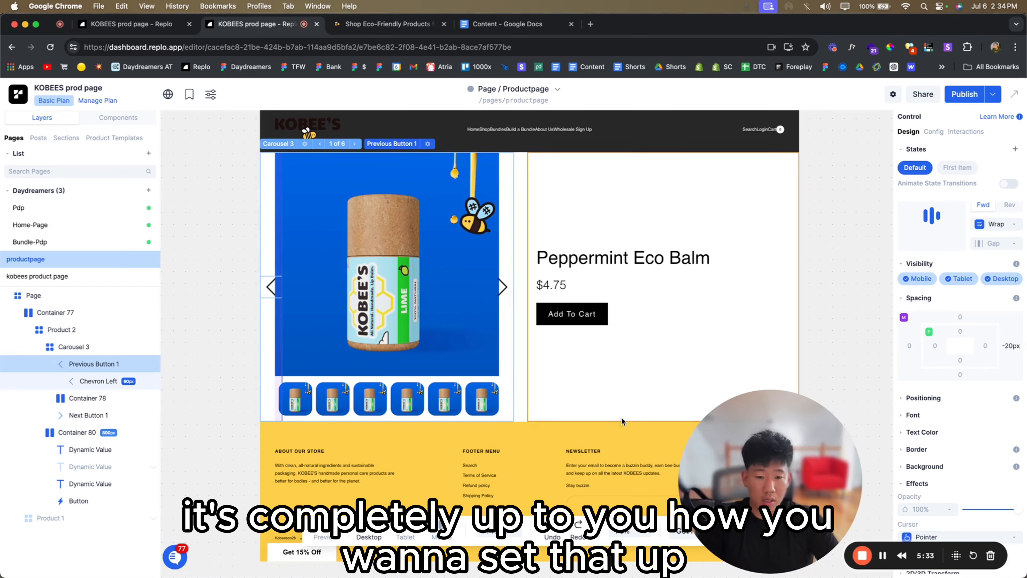
- Check the arrow styling on the live Kobees product page, and give Previous Button 1 the document yellow background FCC51B
scroll(959, 449, "down", 1)
left_click(930, 460)
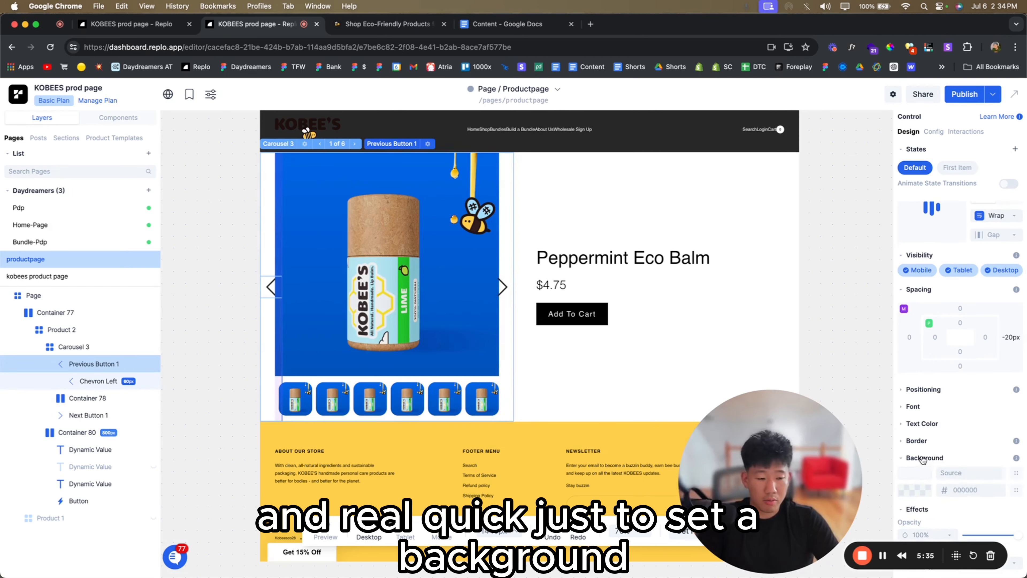
left_click(354, 25)
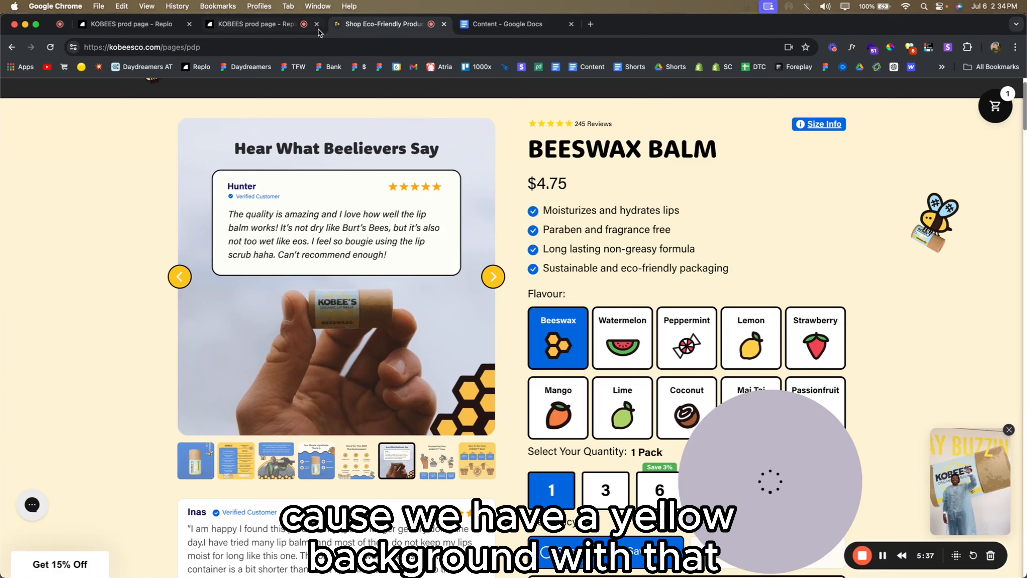
left_click(253, 25)
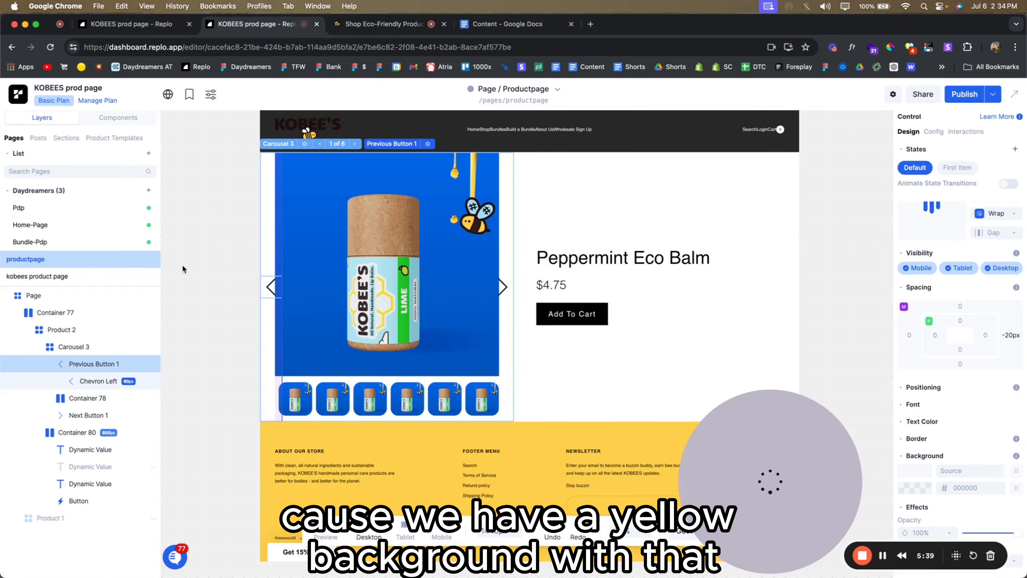
scroll(934, 421, "down", 2)
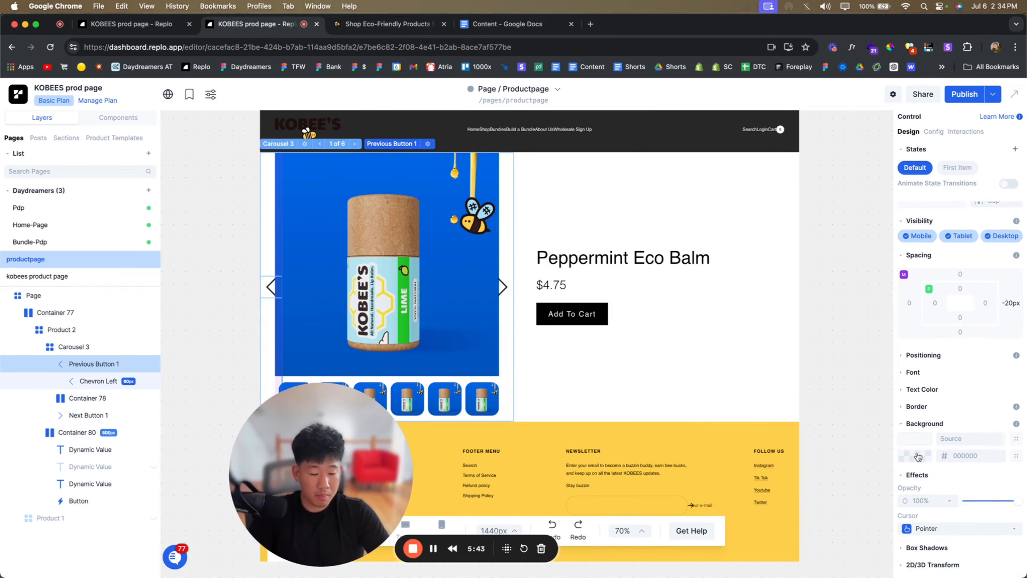
left_click(916, 455)
left_click(799, 540)
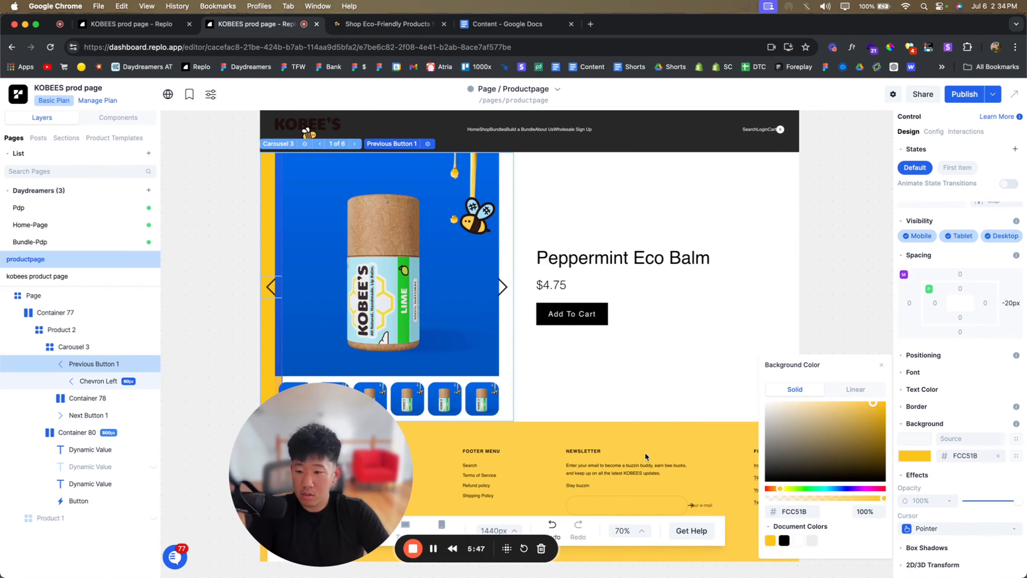
- Set Previous Button 1's height to wrap its content and center the contents of its parent, Carousel 3
scroll(941, 287, "up", 3)
scroll(941, 287, "up", 3)
left_click(931, 286)
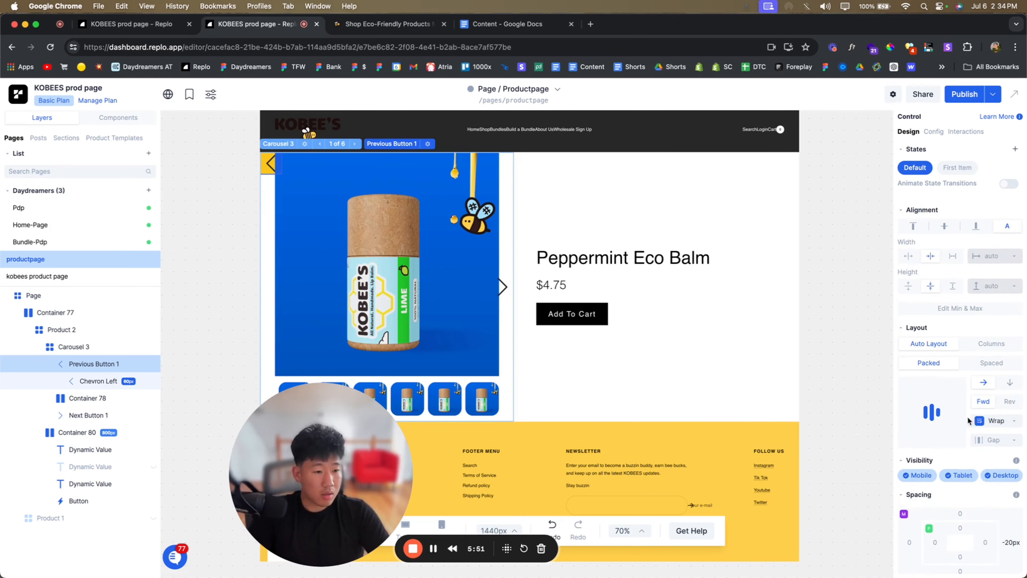
left_click(113, 349)
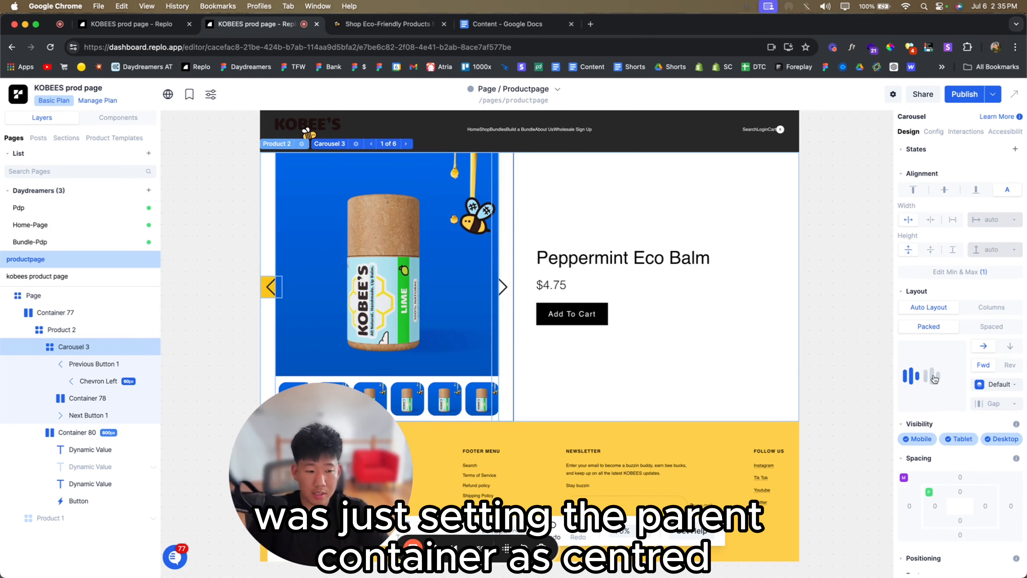
- Round Previous Button 1 into a circle with a border radius of 100%
left_click(94, 363)
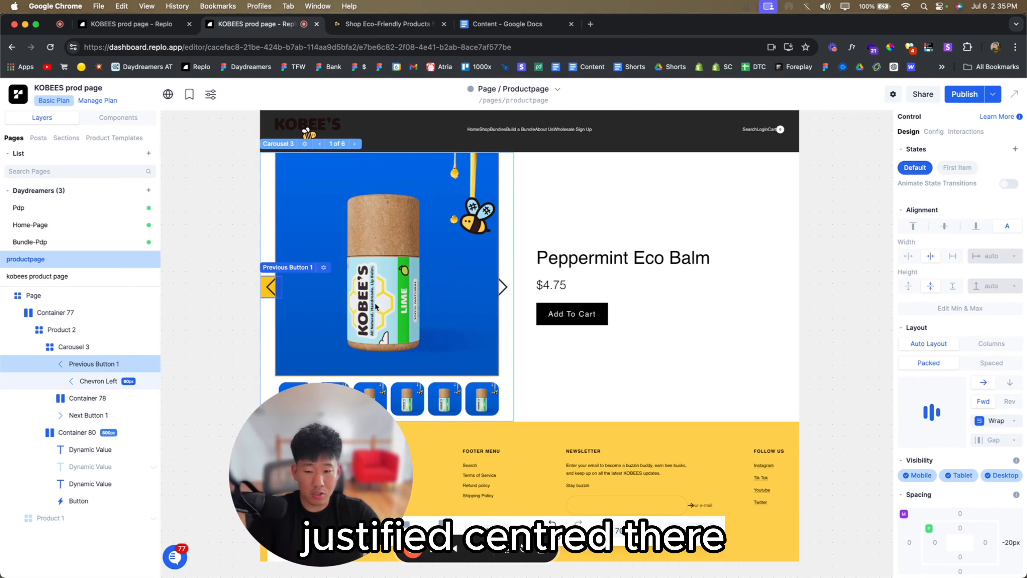
scroll(1008, 445, "down", 3)
scroll(1008, 445, "down", 3)
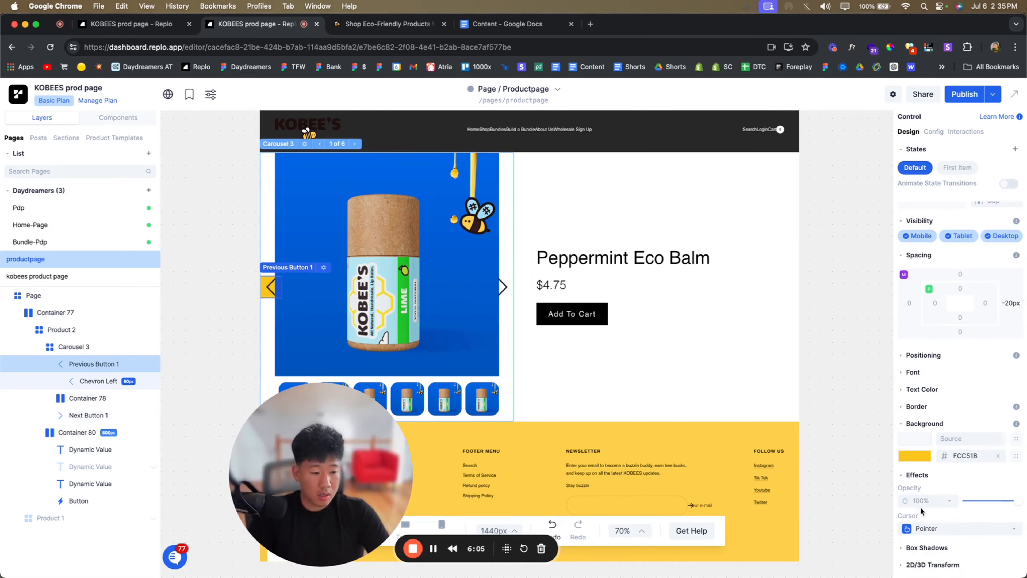
left_click(929, 411)
type("1")
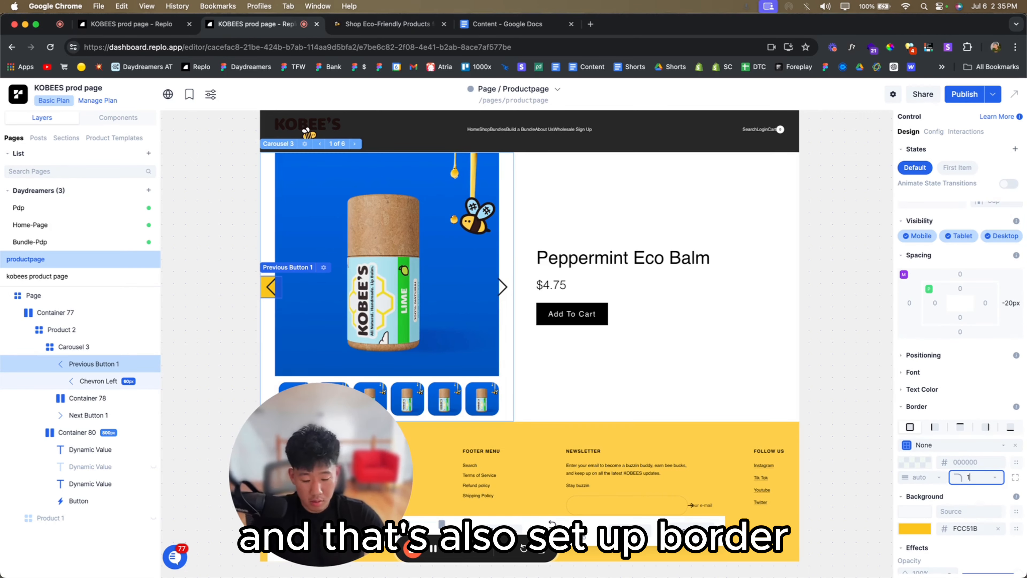
type("00%")
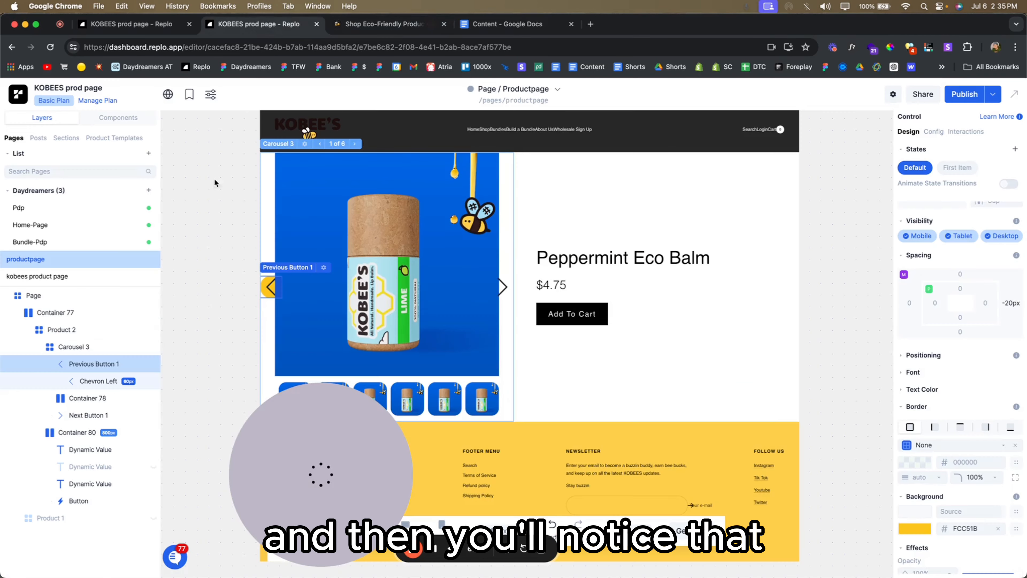
- Color the icon inside Previous Button 1 white (FFFFFF) and swap it for the smaller Chevron Left icon
left_click(84, 383)
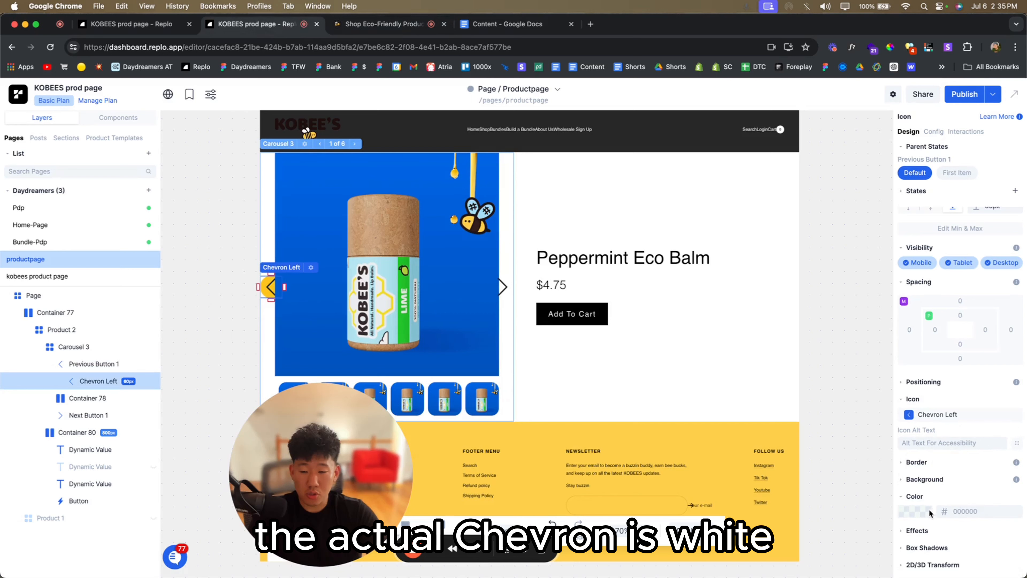
left_click(918, 513)
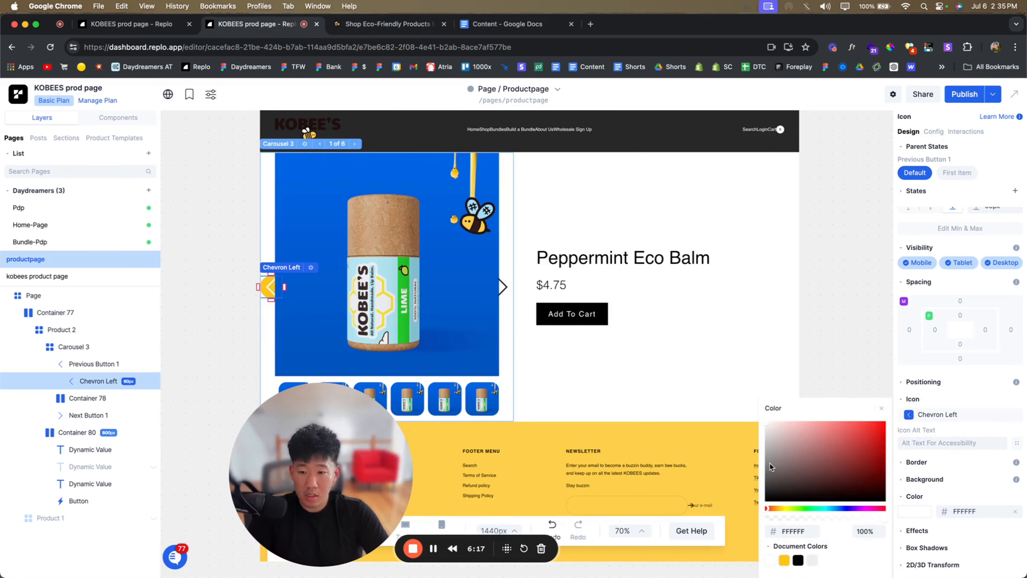
left_click(956, 416)
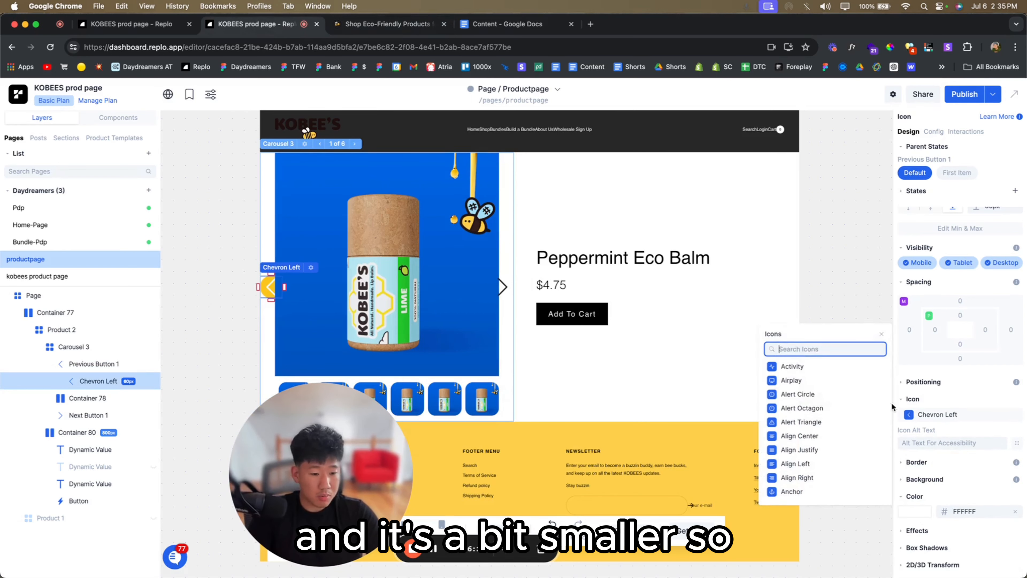
type("left")
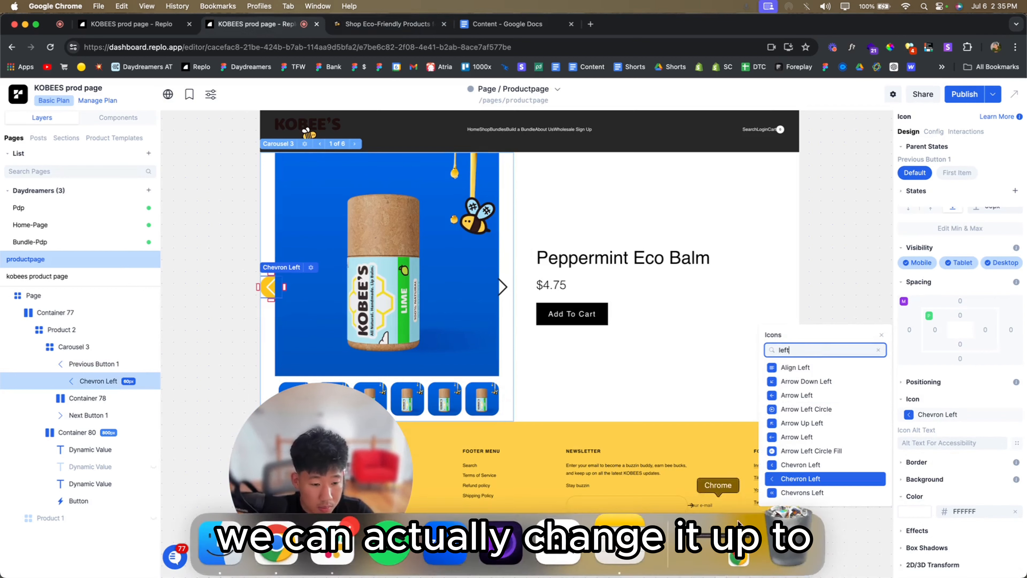
left_click(796, 465)
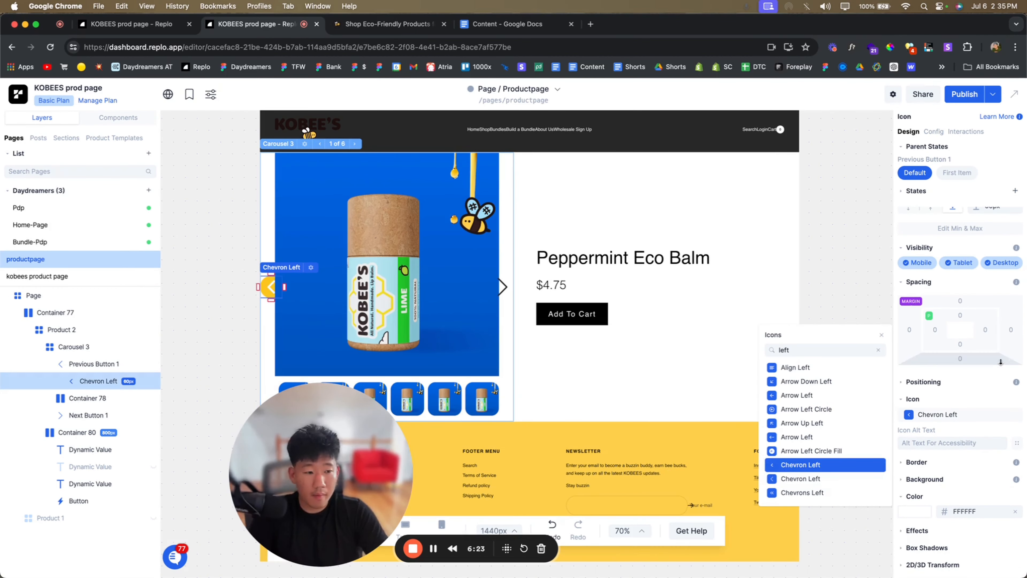
- Resize the Chevron Left icon to 35px wide and 35px high
left_click(1001, 262)
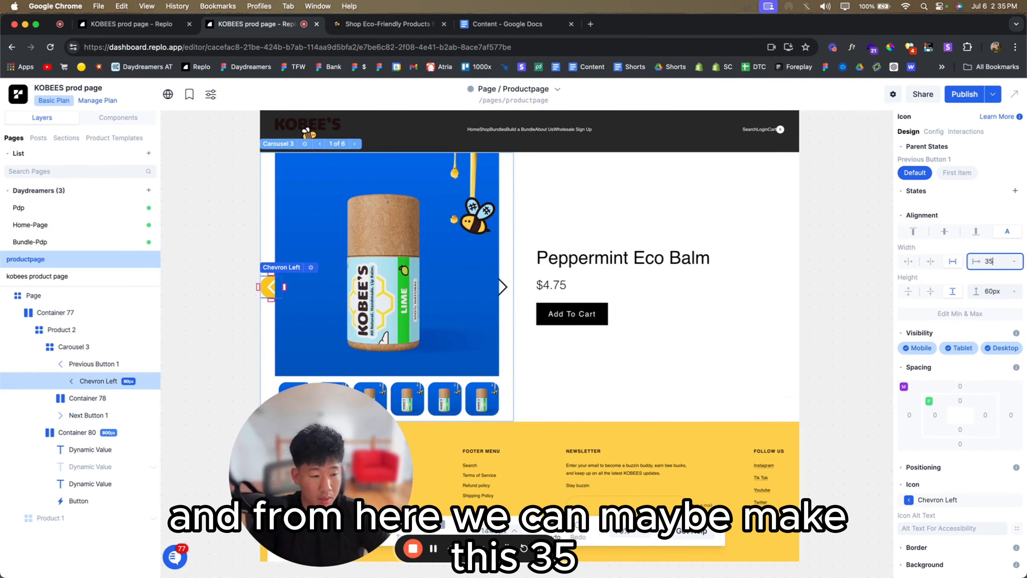
key("Return")
left_click(991, 291)
type("35")
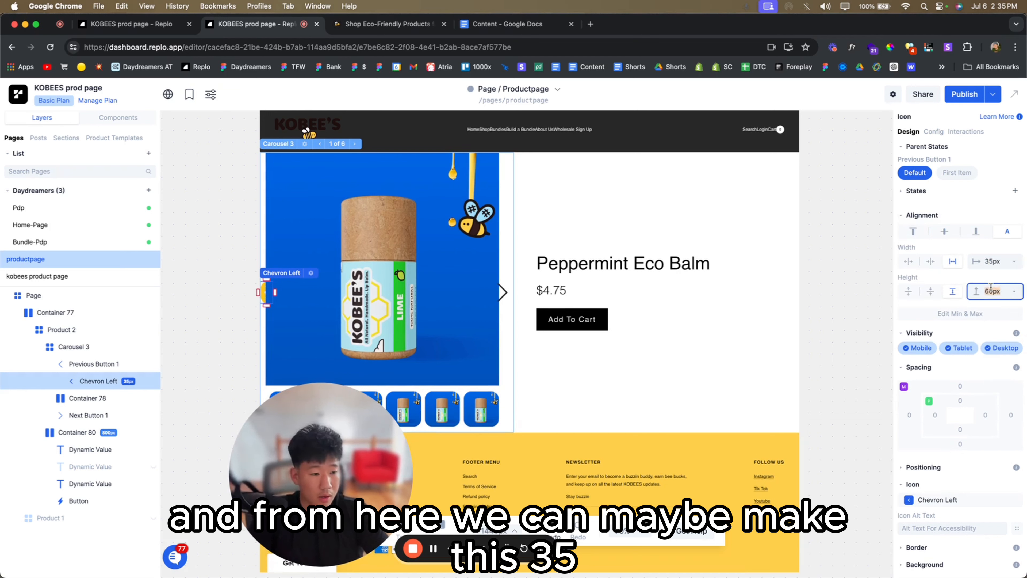
key("Return")
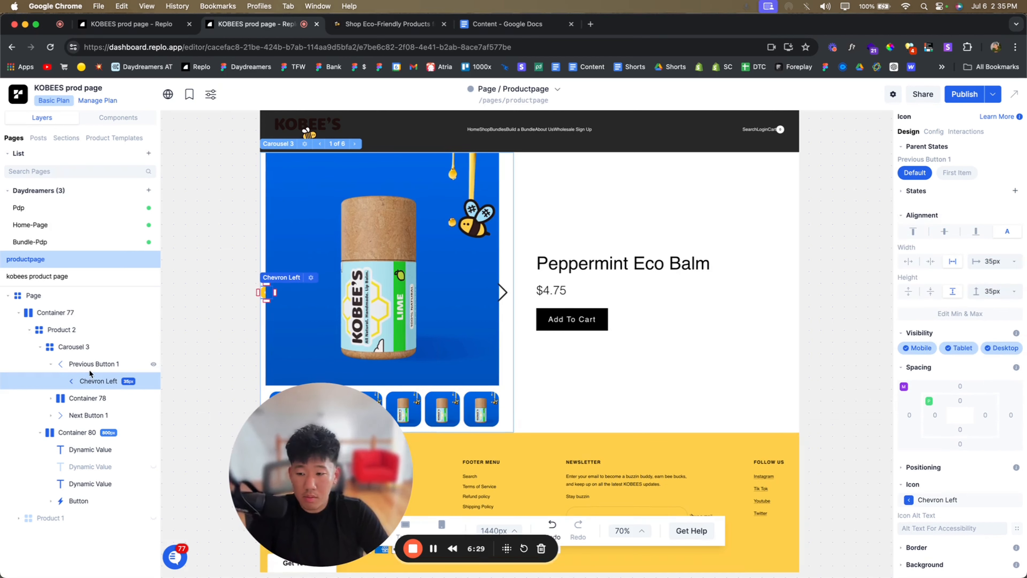
- Set Previous Button 1's z-index to 5 so it overlays the product image, and deselect it
left_click(69, 364)
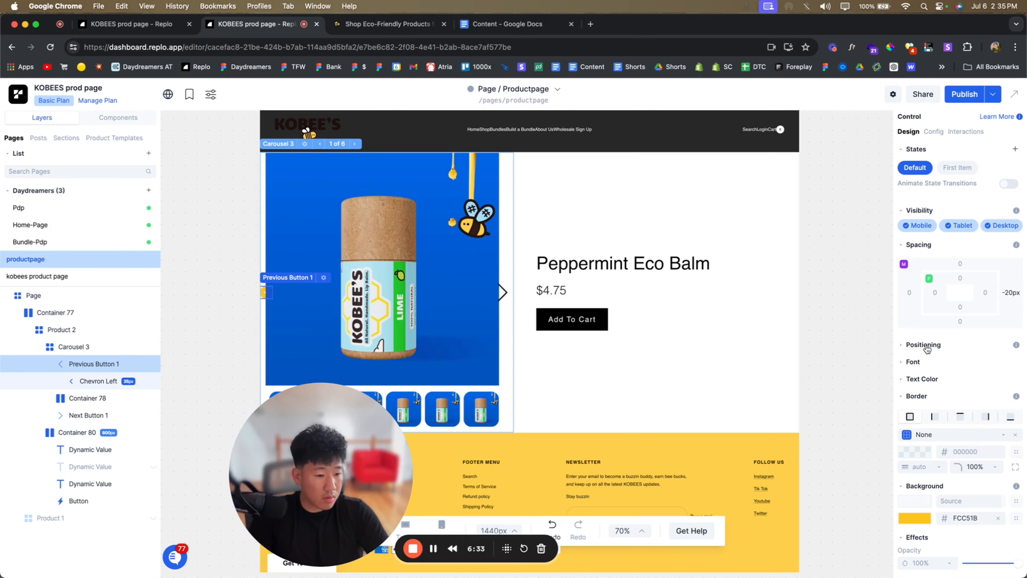
left_click(923, 345)
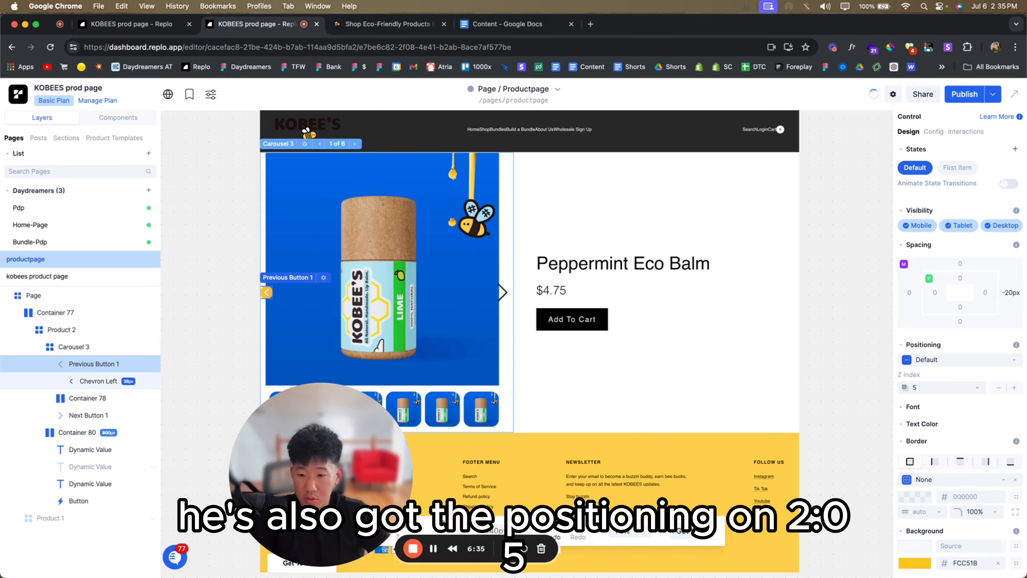
left_click(847, 399)
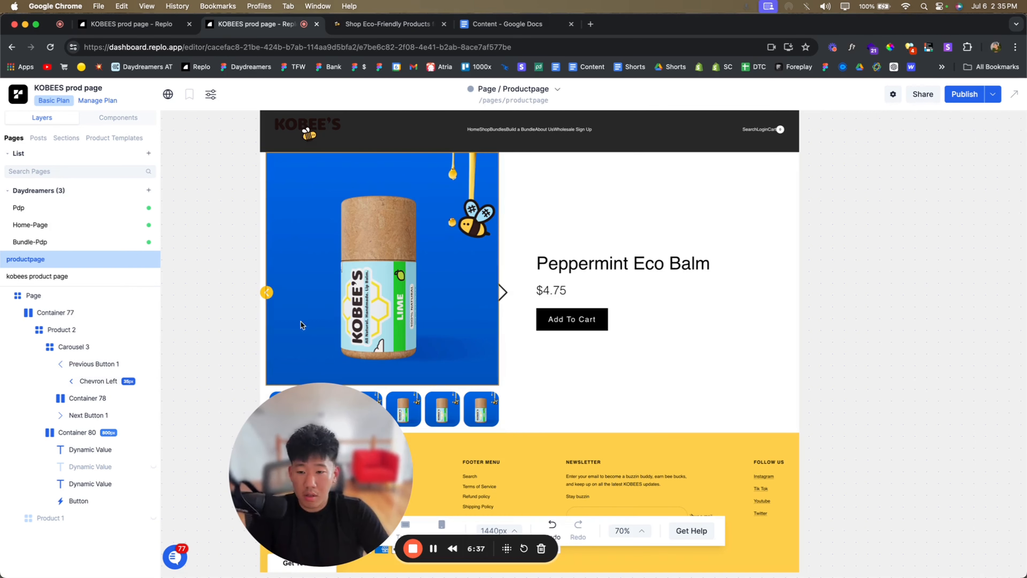
- Examine how the arrow icon, Carousel 3, Container 78 and Carousel Slides are nested in the page's layers
left_click(269, 296)
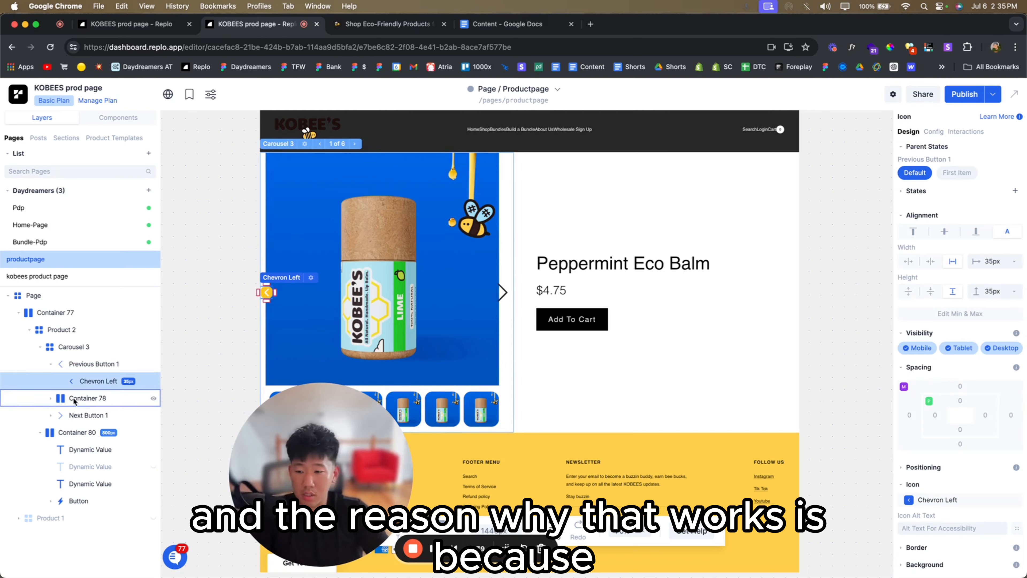
left_click_drag(49, 433, 48, 438)
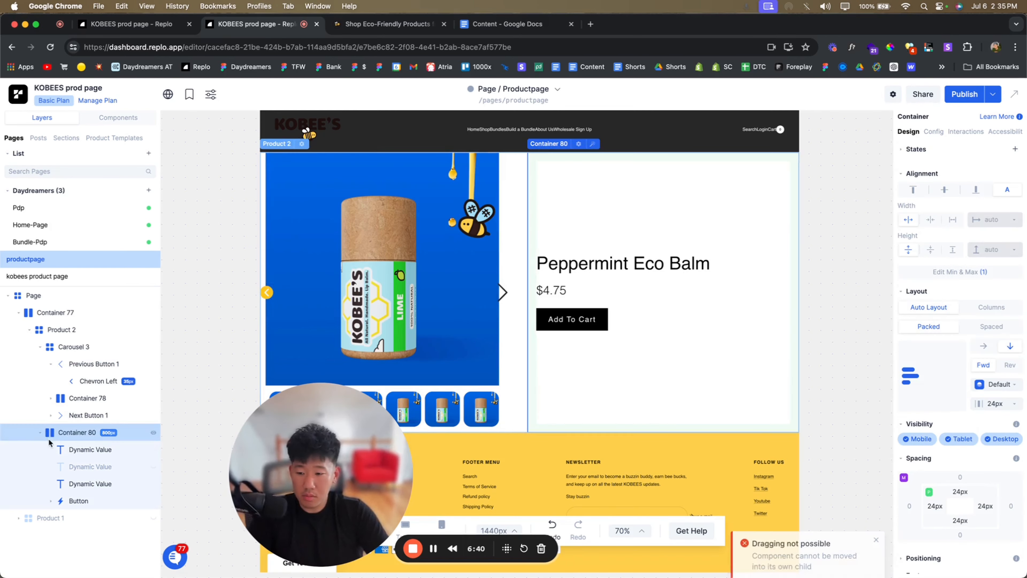
left_click(66, 348)
left_click(40, 346)
left_click(40, 347)
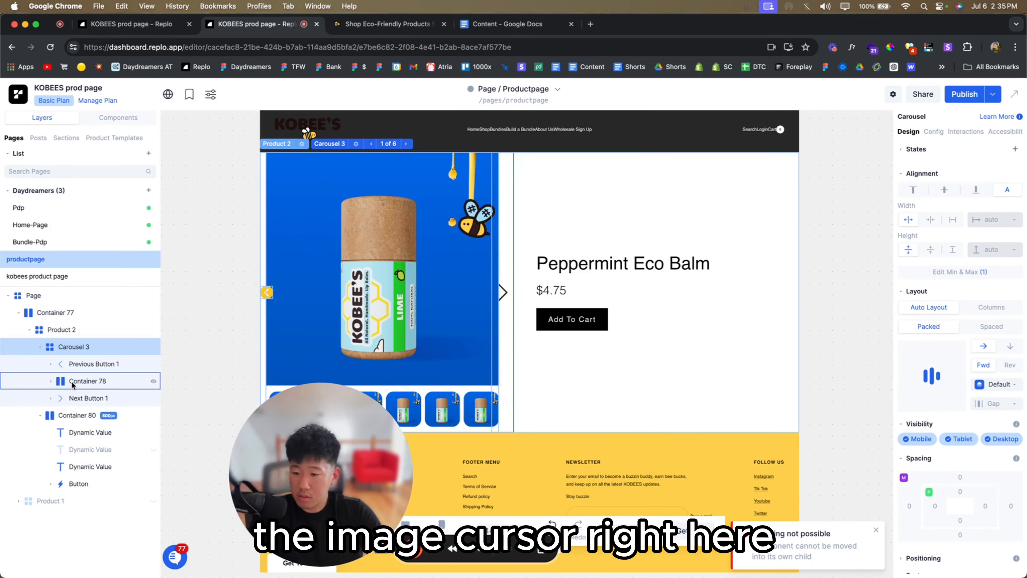
left_click(117, 387)
scroll(947, 443, "down", 3)
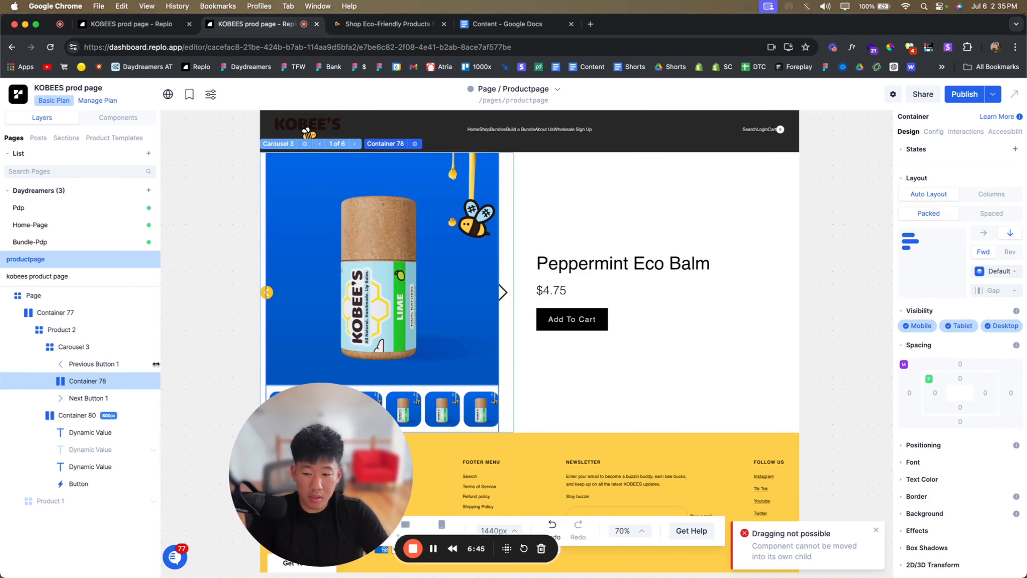
left_click(49, 381)
left_click(84, 398)
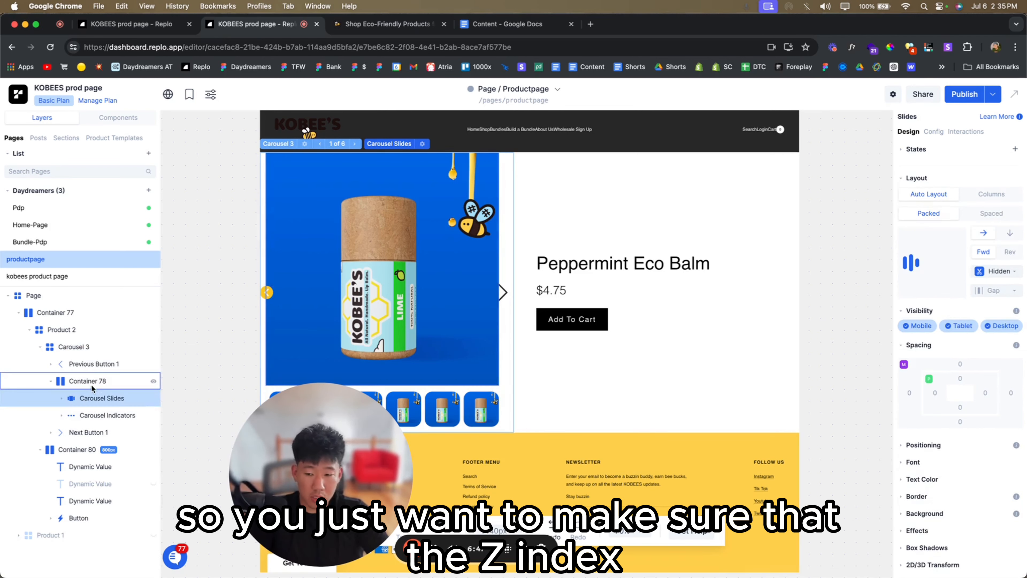
- Set Previous Button 1's z-index to 1, keeping its positioning at Default
left_click(118, 358)
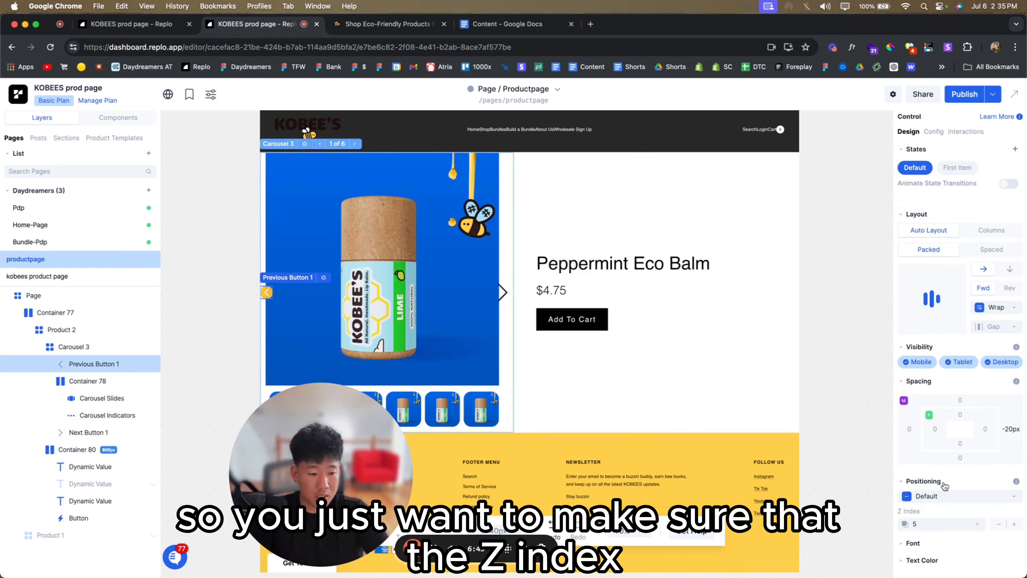
scroll(944, 485, "down", 2)
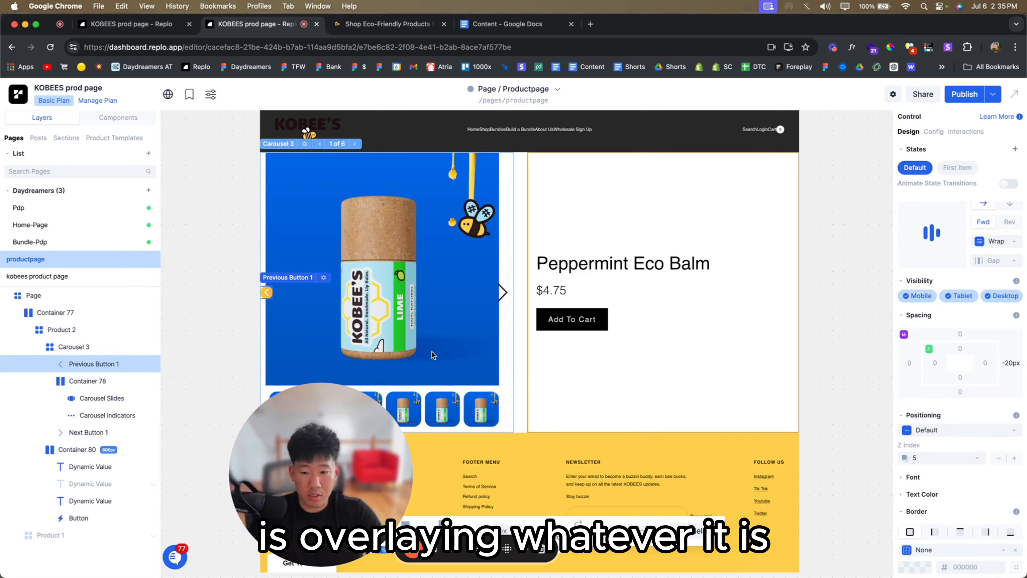
left_click(920, 455)
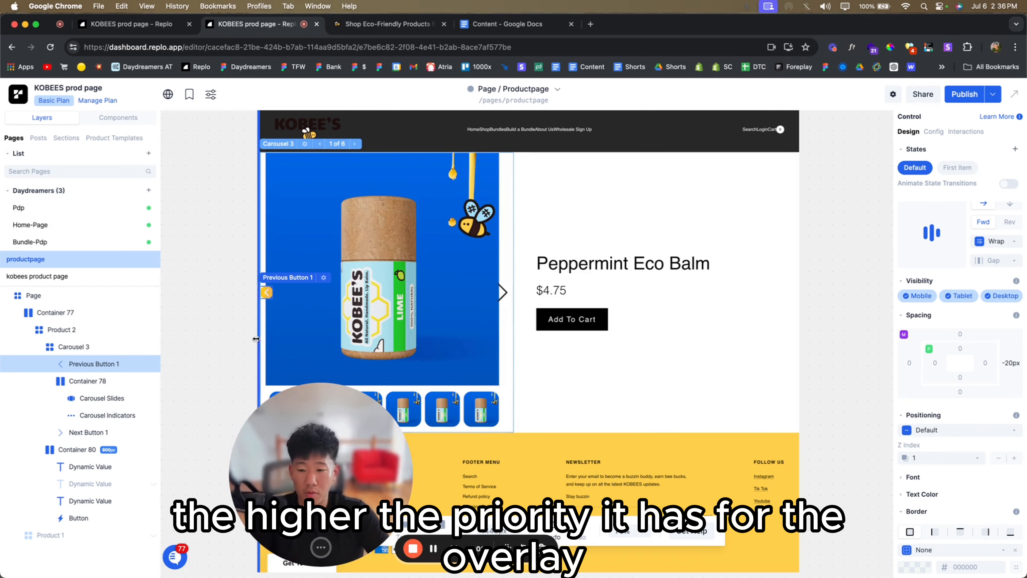
- Give Next Button 1 the matching yellow background FCC51B and set its height to wrap its content
left_click(87, 432)
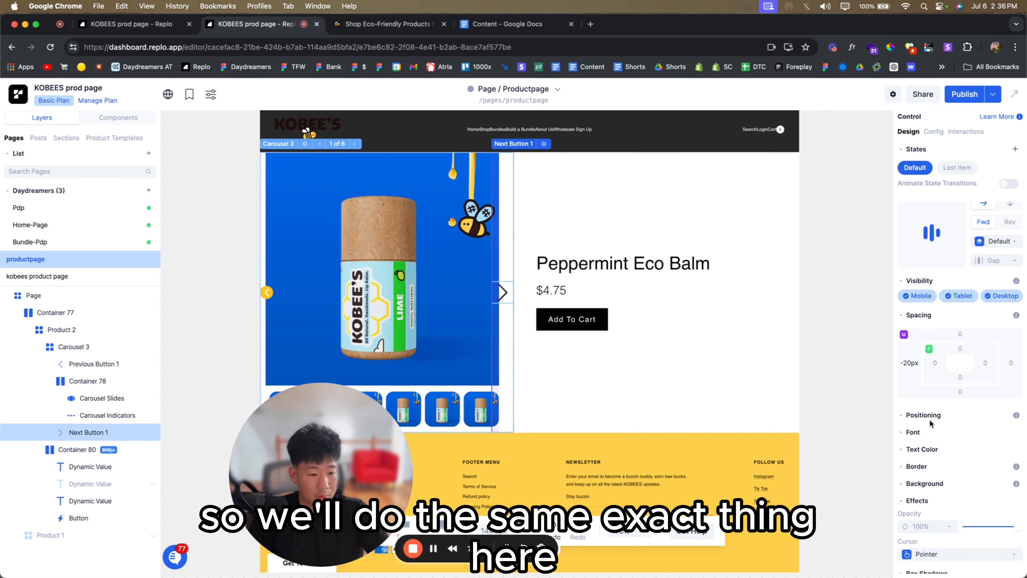
scroll(932, 519, "down", 2)
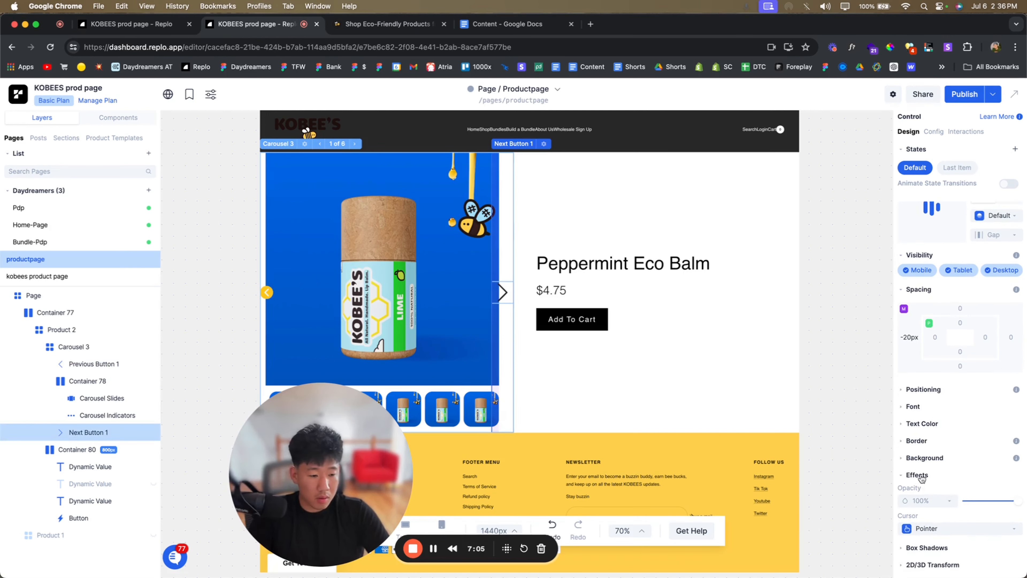
left_click(922, 462)
left_click(925, 491)
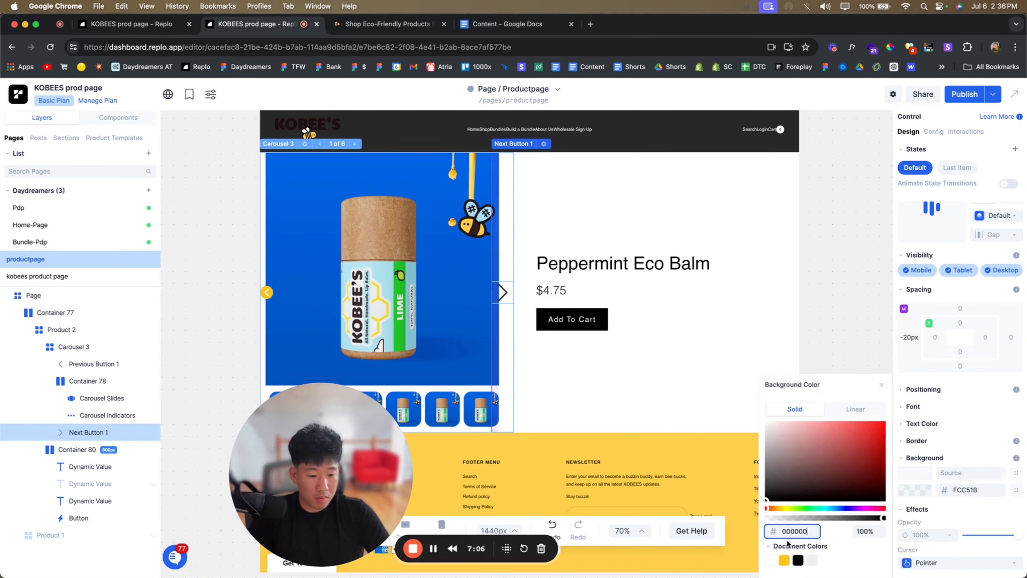
left_click(785, 561)
scroll(945, 284, "up", 5)
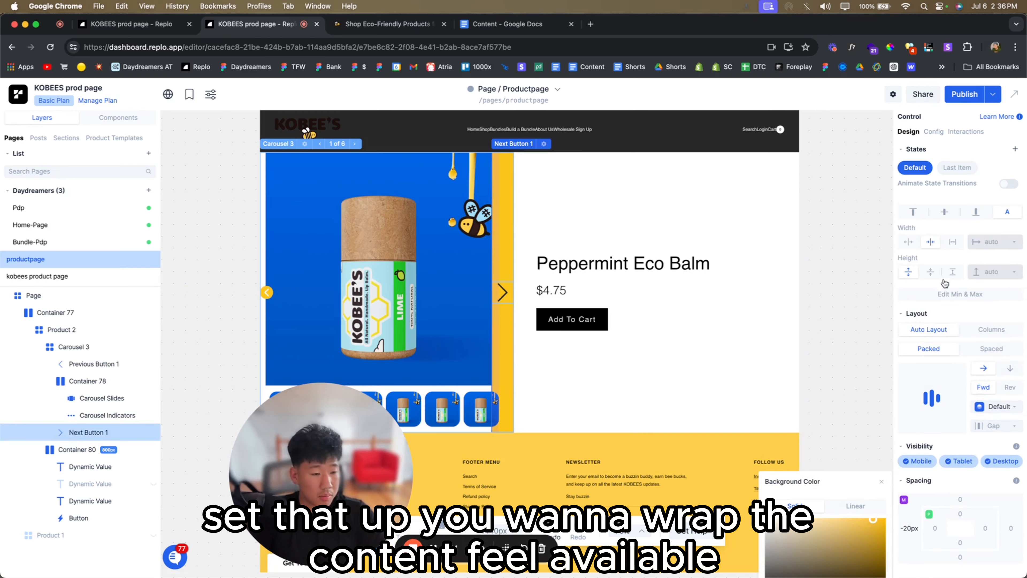
left_click(931, 275)
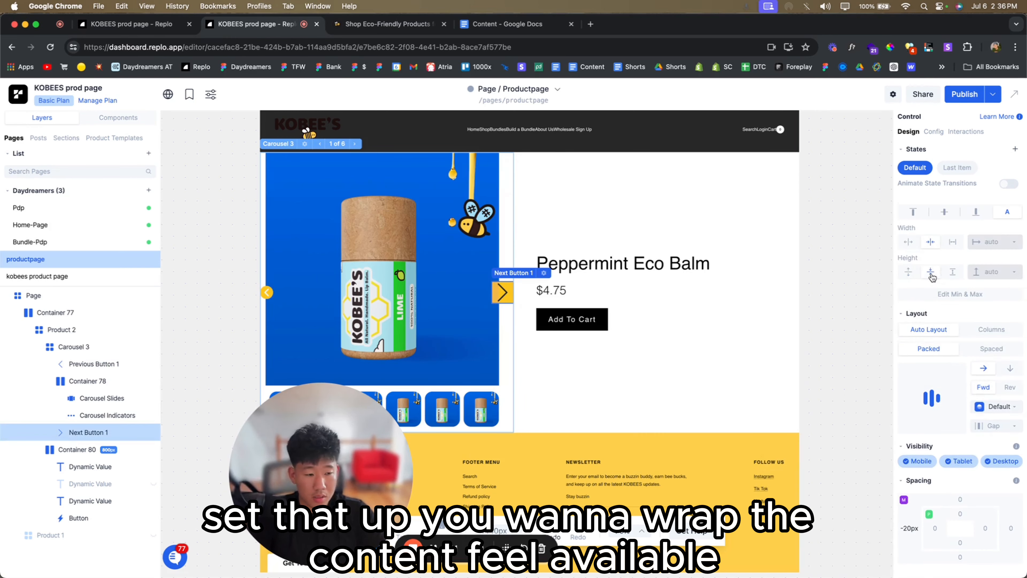
- Set Next Button 1's height to wrap its content after trying fill available, and replace its icon with the bolder Chevron Right
left_click(908, 275)
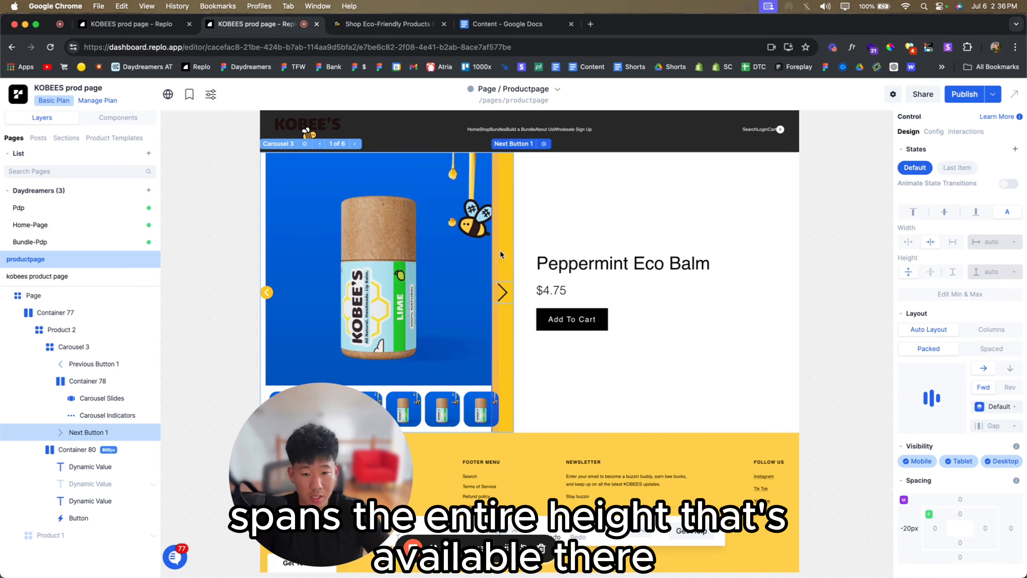
left_click(929, 276)
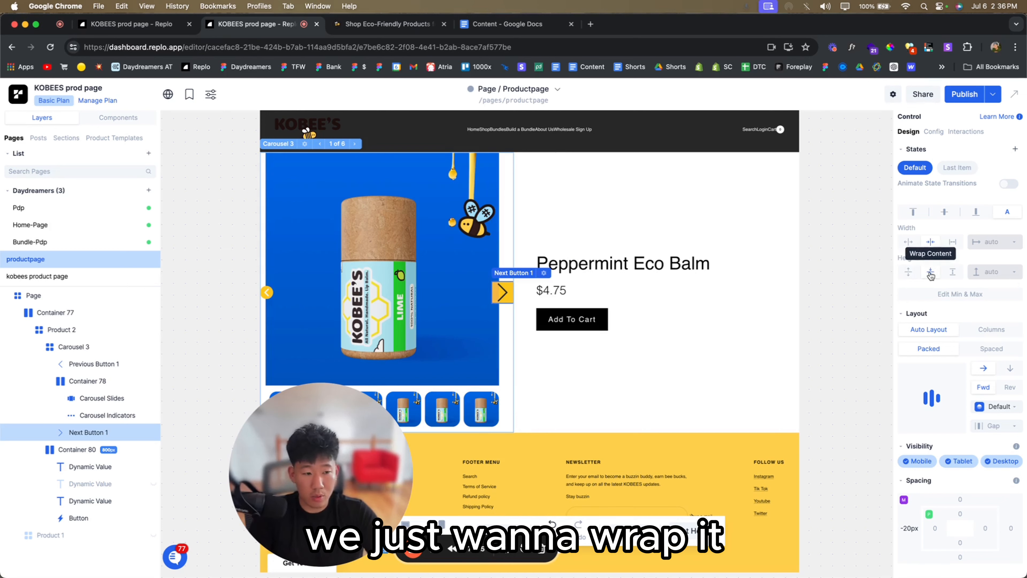
left_click(500, 301)
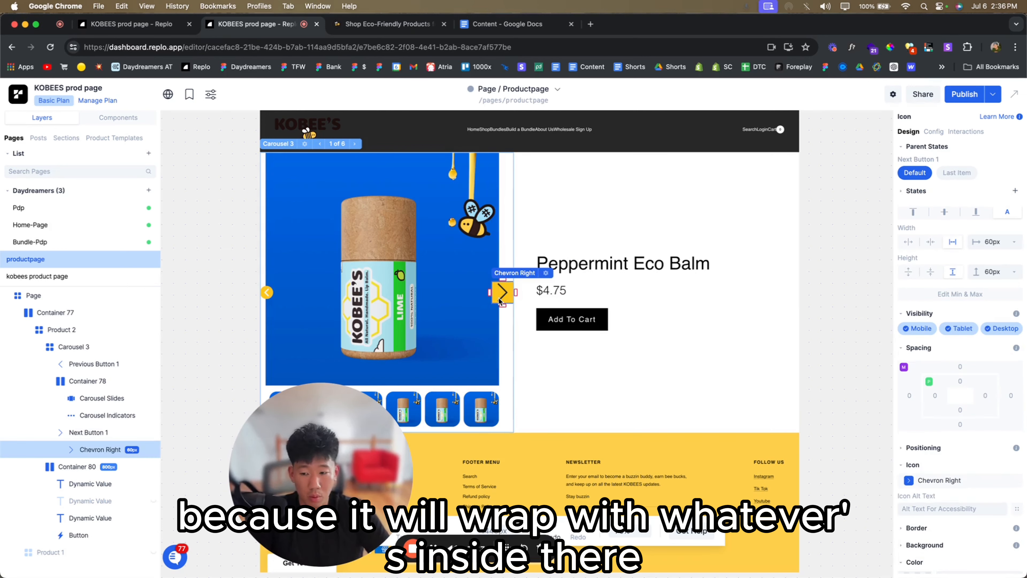
left_click(947, 479)
type("right")
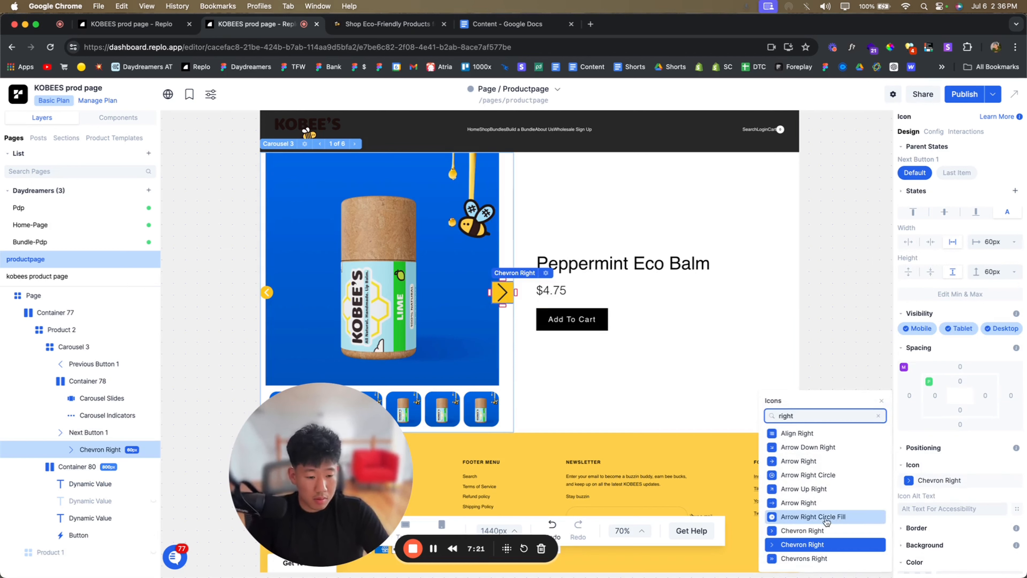
left_click(813, 530)
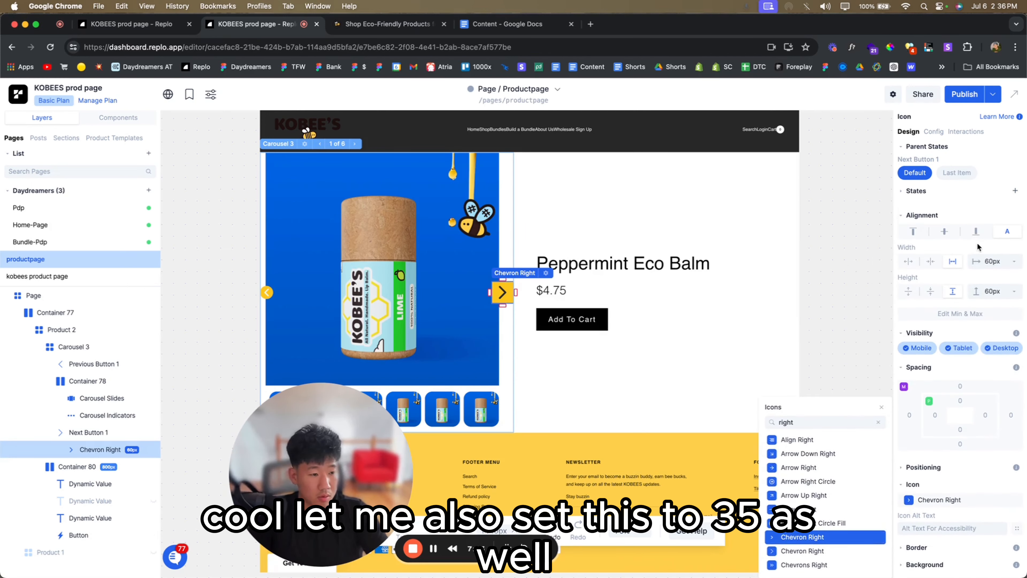
- Set the Chevron Right icon's width and height to 35px and colour it white FFFFFF
left_click(997, 260)
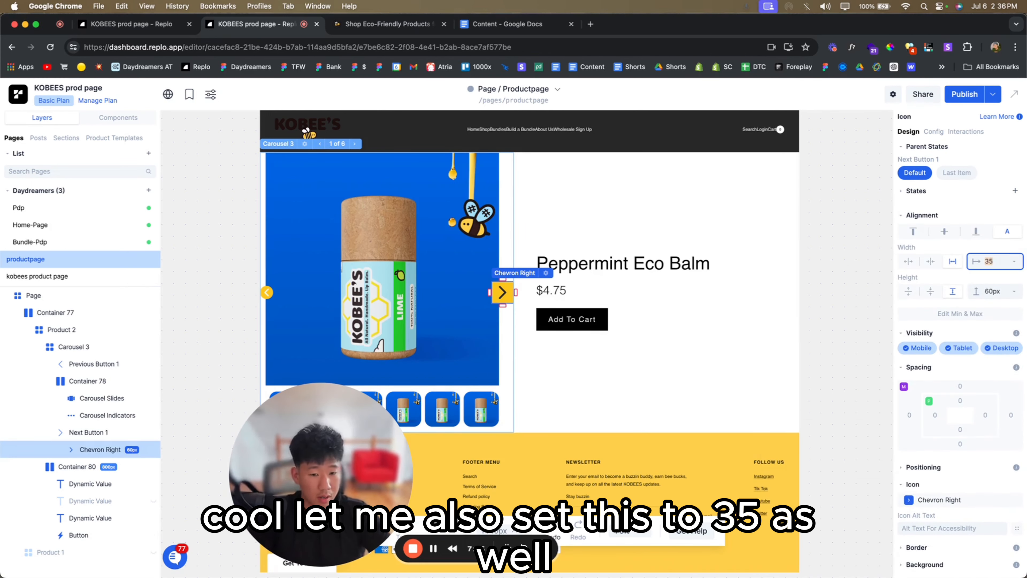
type("35")
key("Return")
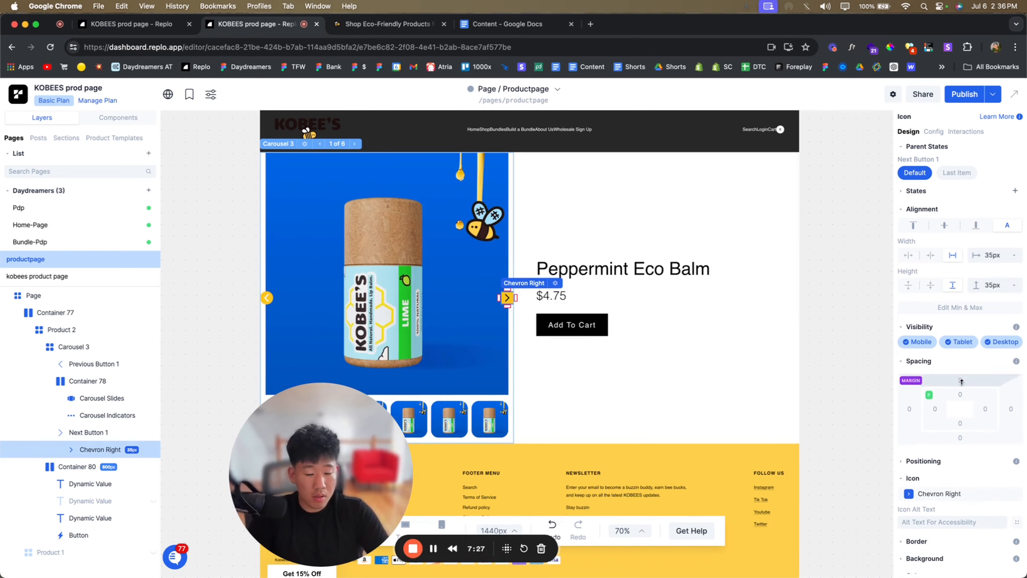
scroll(962, 381, "down", 2)
left_click(915, 512)
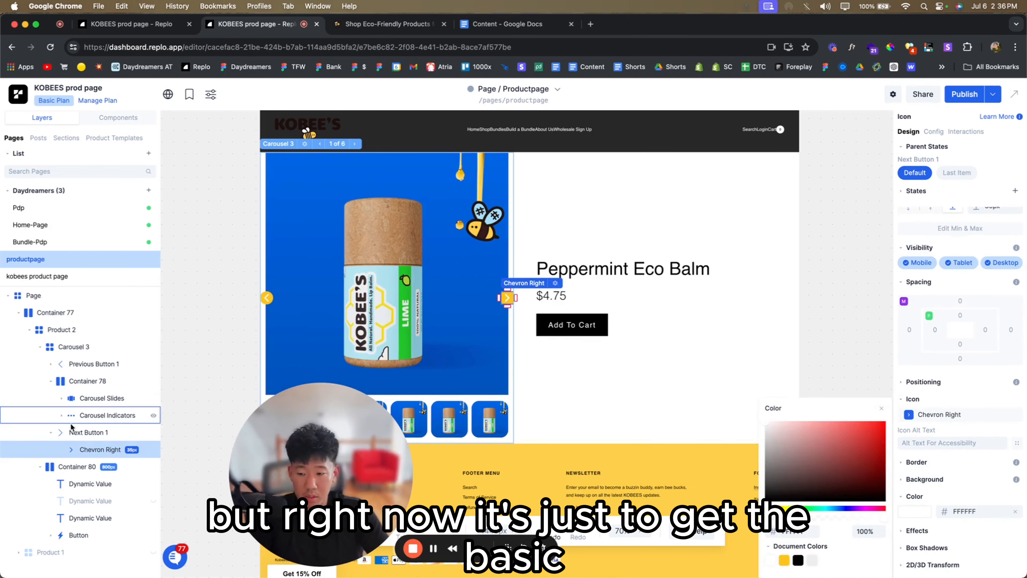
- Give Next Button 1 a 1px solid border in black 000000
left_click(77, 431)
scroll(990, 478, "down", 3)
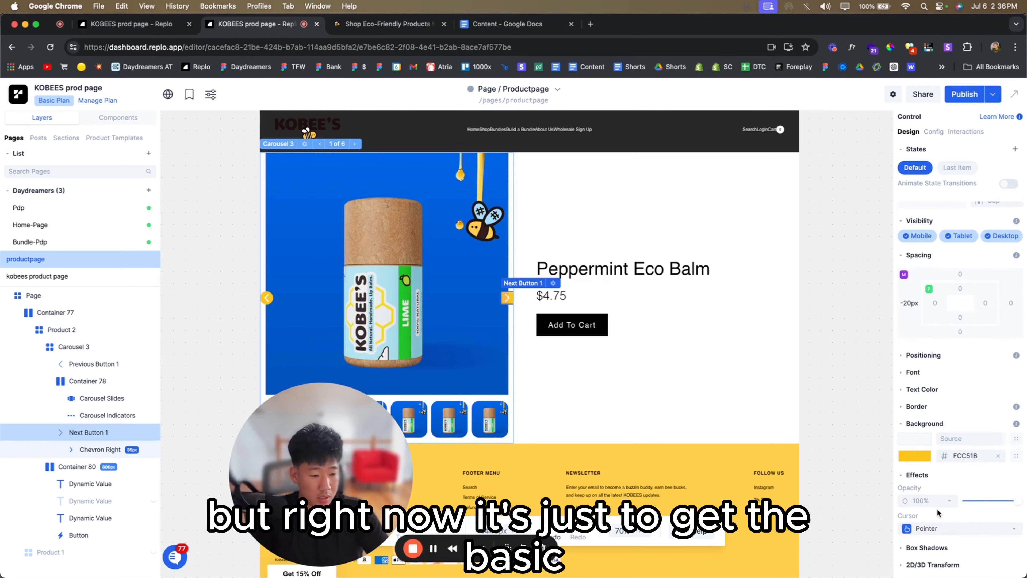
left_click(926, 407)
left_click(930, 477)
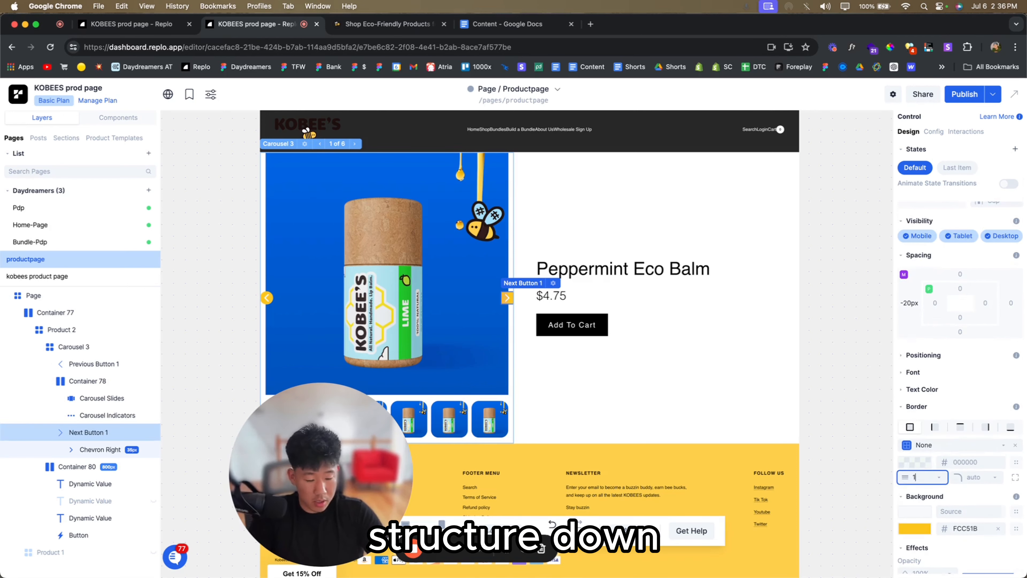
key("Return")
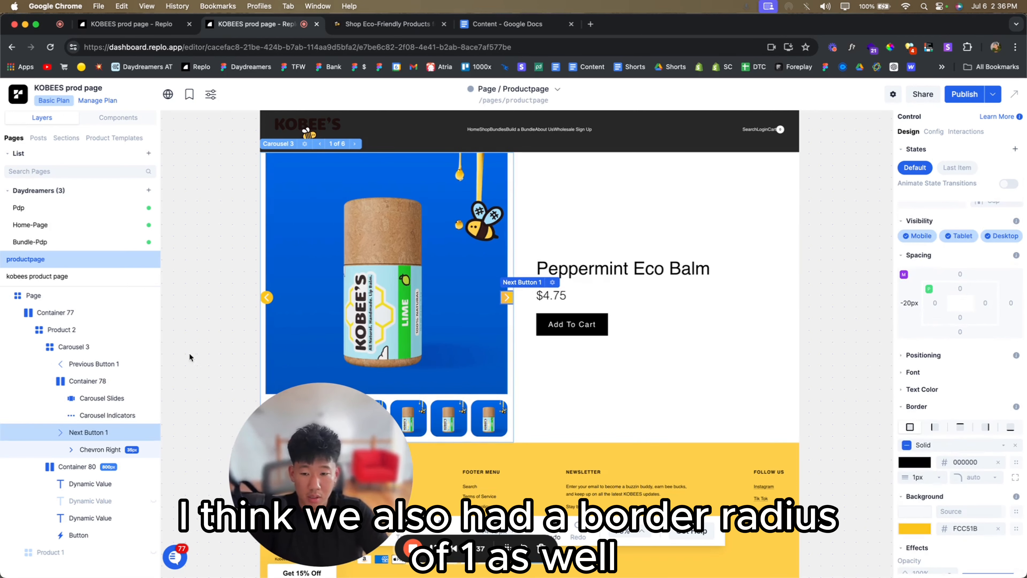
left_click(221, 346)
left_click(505, 304)
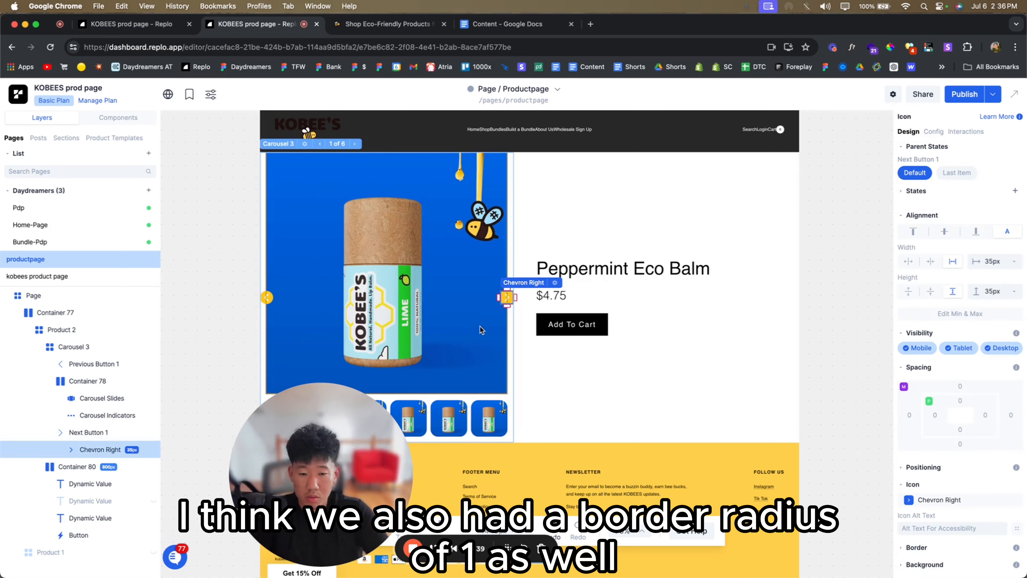
- Round Next Button 1 into a circle with a 100% border radius
left_click(81, 432)
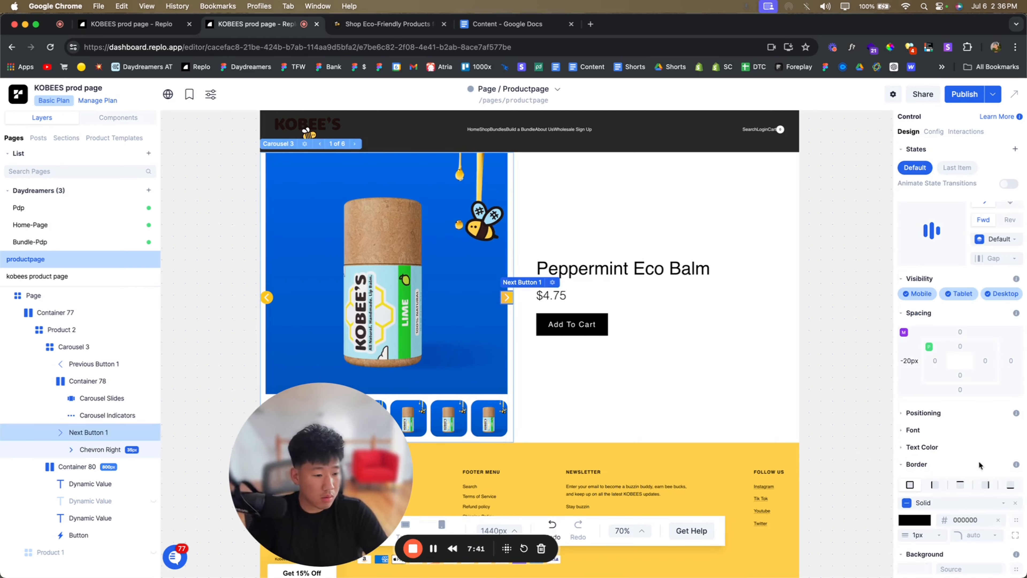
left_click(990, 530)
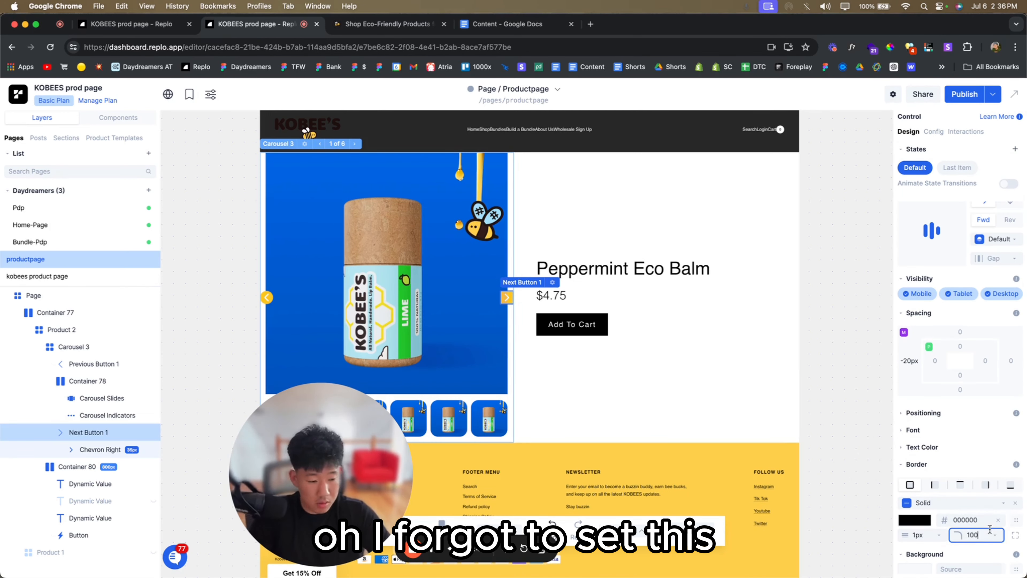
key("Return")
- Give Previous Button 1 a matching border 1px thick and deselect it
left_click(266, 298)
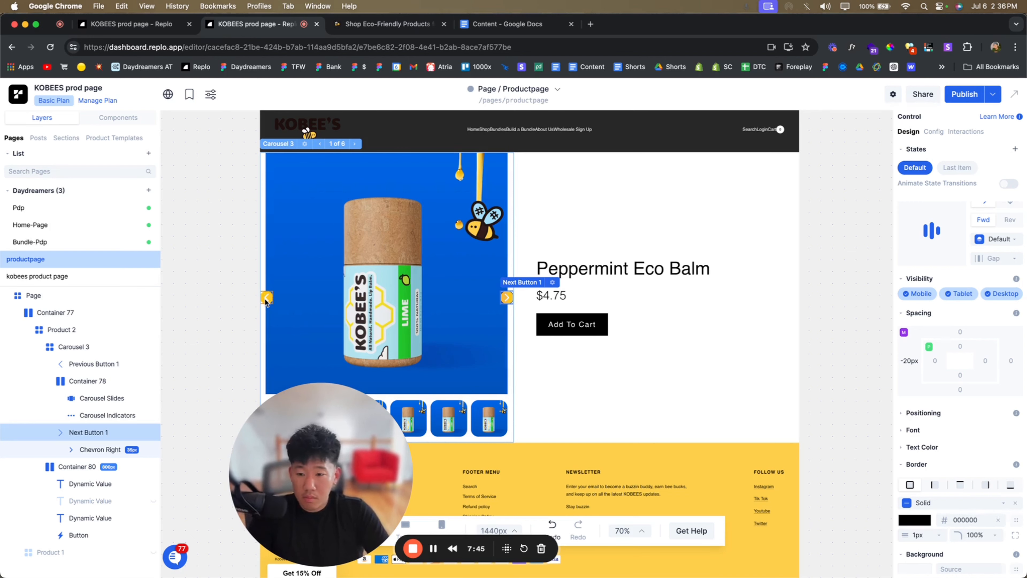
left_click(84, 364)
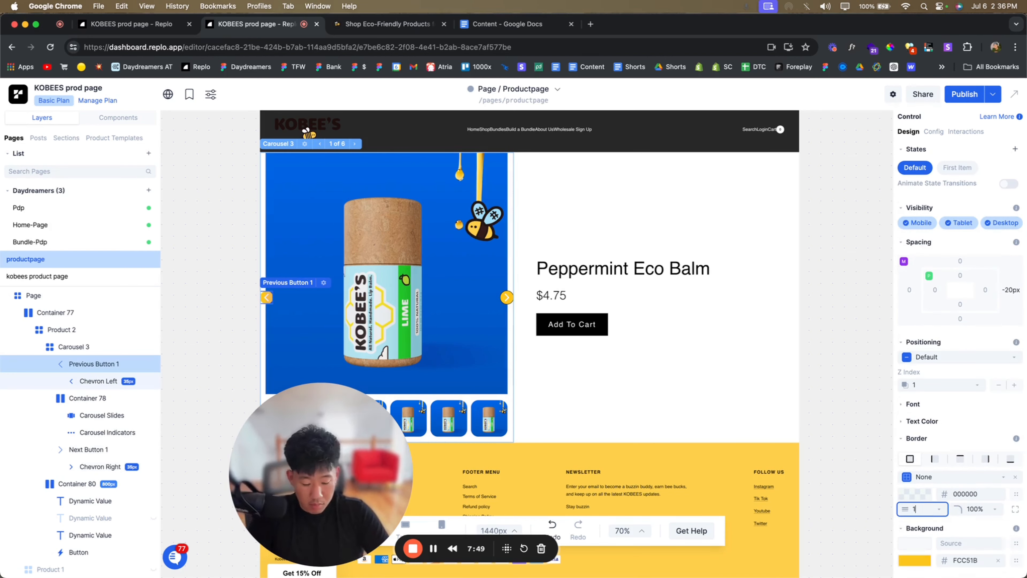
left_click(882, 424)
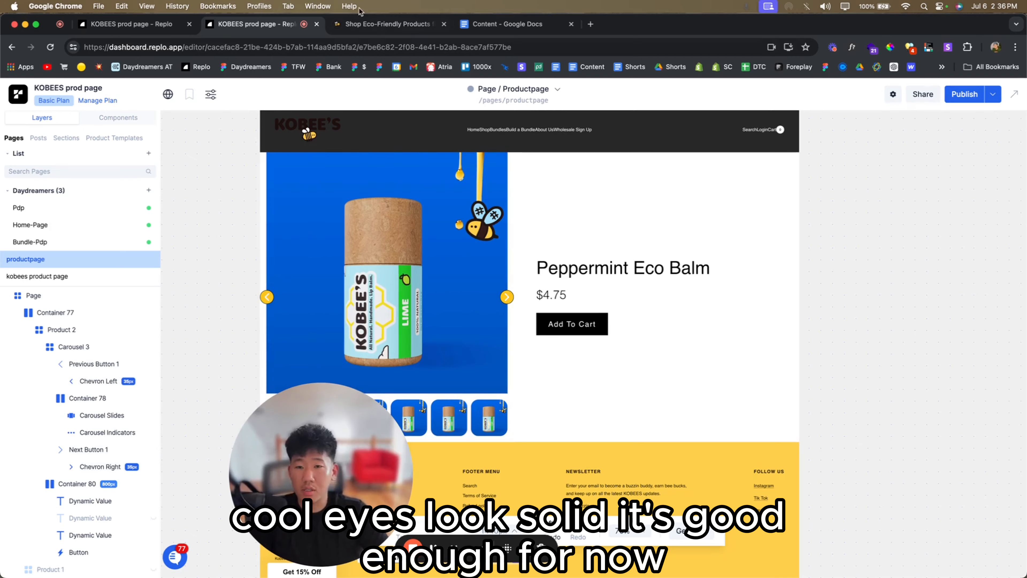
- Compare the rebuilt carousel's arrows and thumbnails with the gallery on the live Kobees product page
left_click(364, 24)
left_click(269, 27)
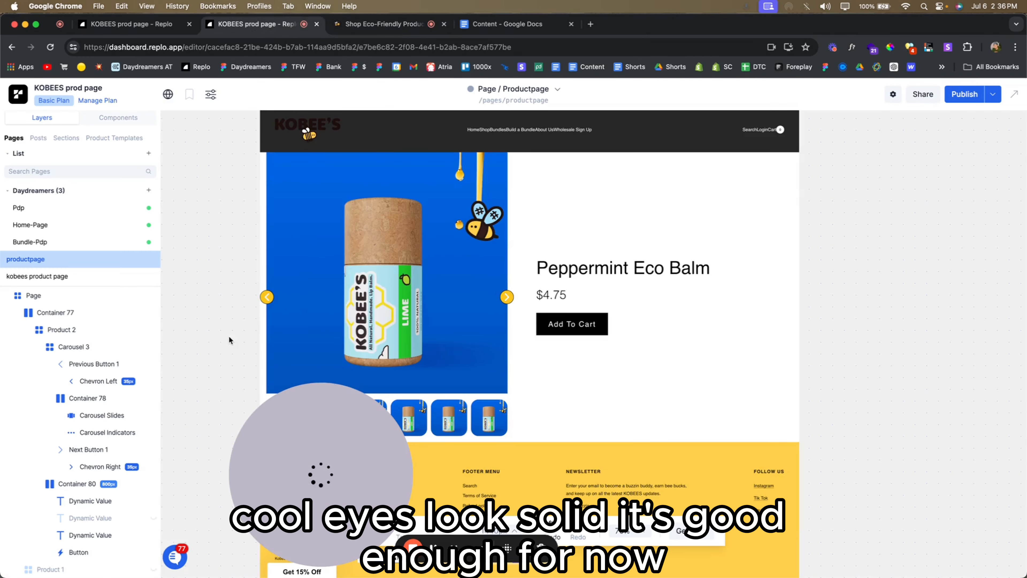
scroll(249, 328, "down", 2)
scroll(424, 395, "up", 2)
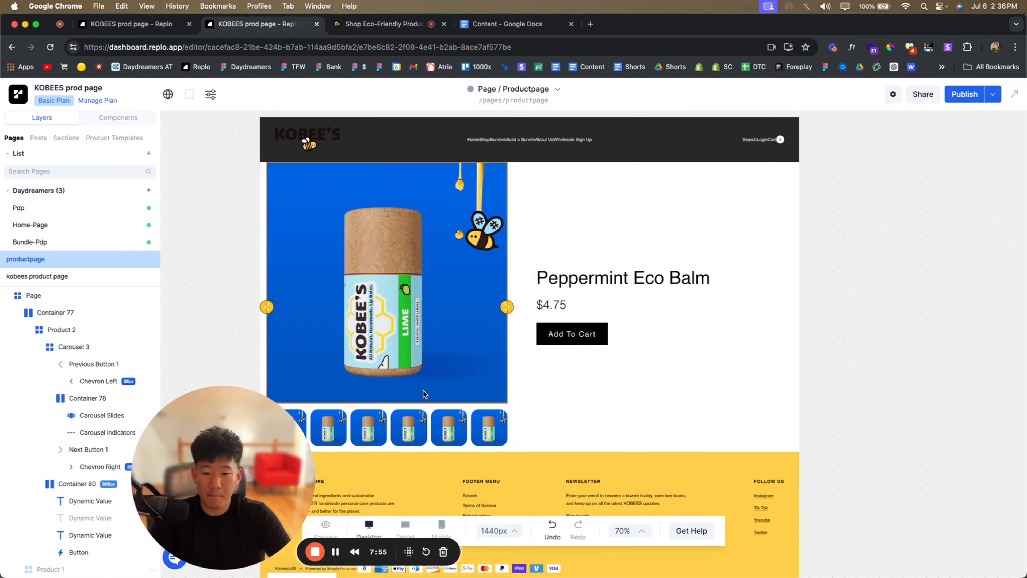
scroll(463, 415, "down", 3)
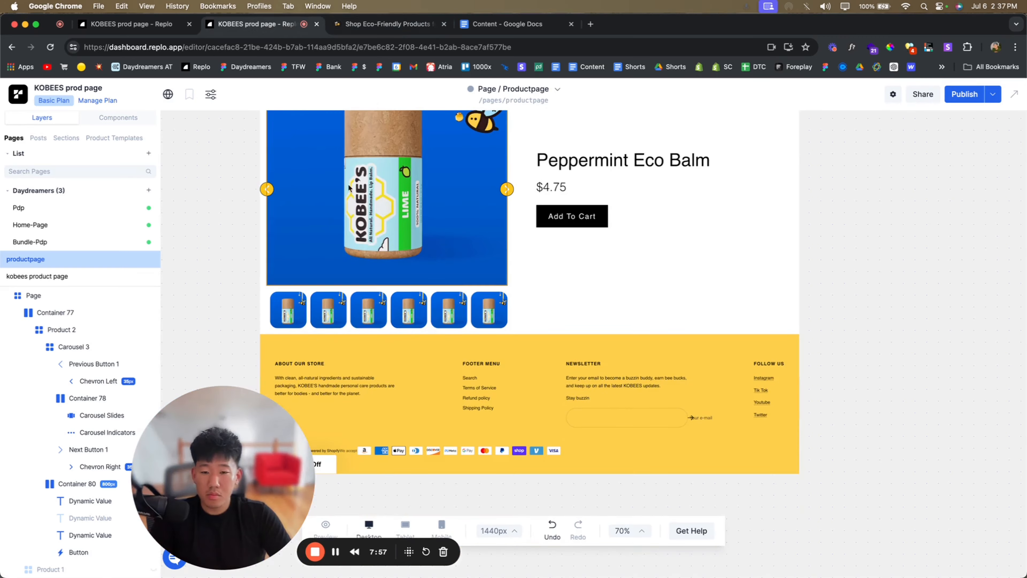
key("ctrl+Tab")
scroll(409, 271, "down", 4)
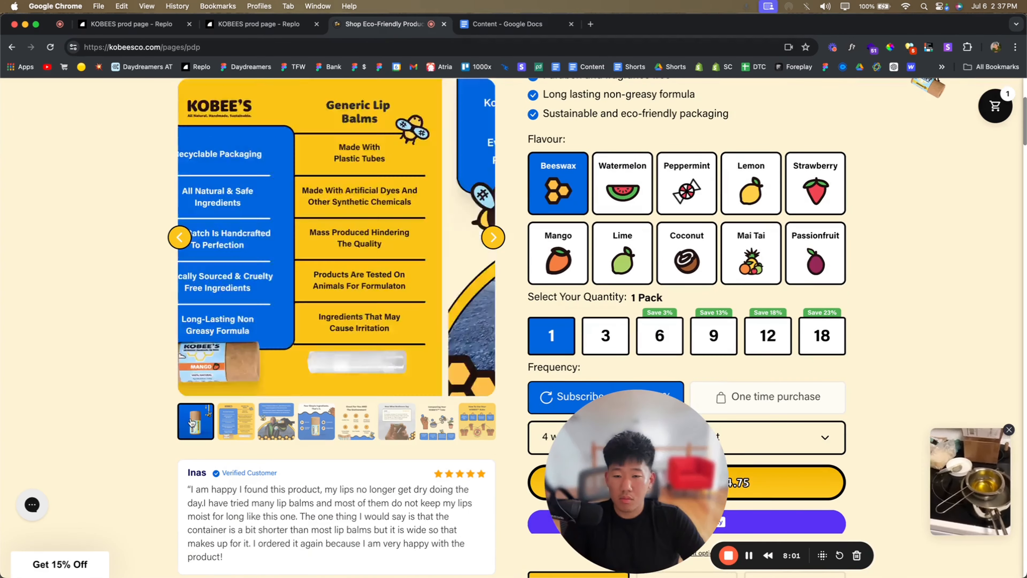
key("ctrl+shift+Tab")
scroll(400, 286, "up", 2)
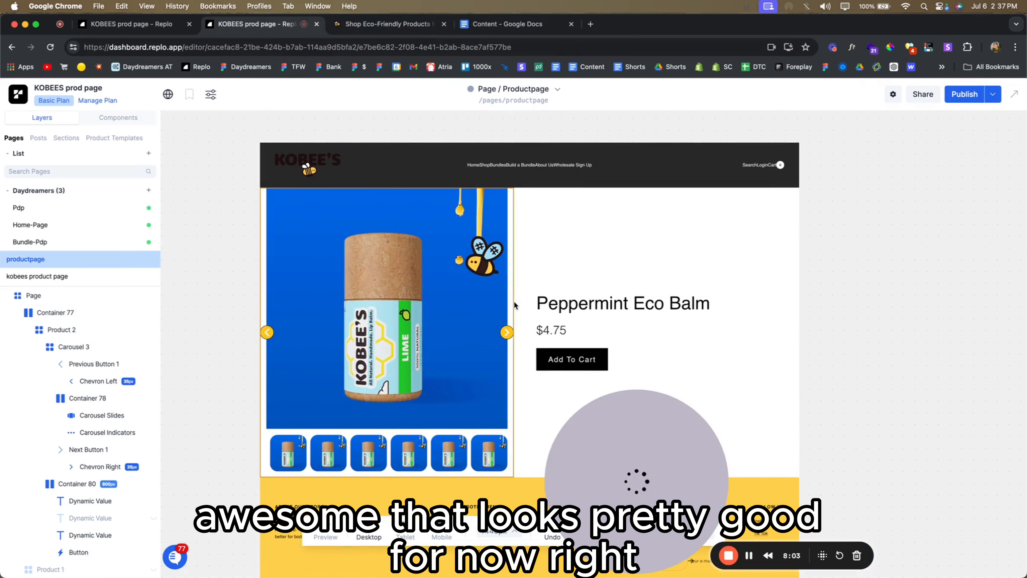
- Set Container 77's left and right padding to 5% each
left_click(513, 317)
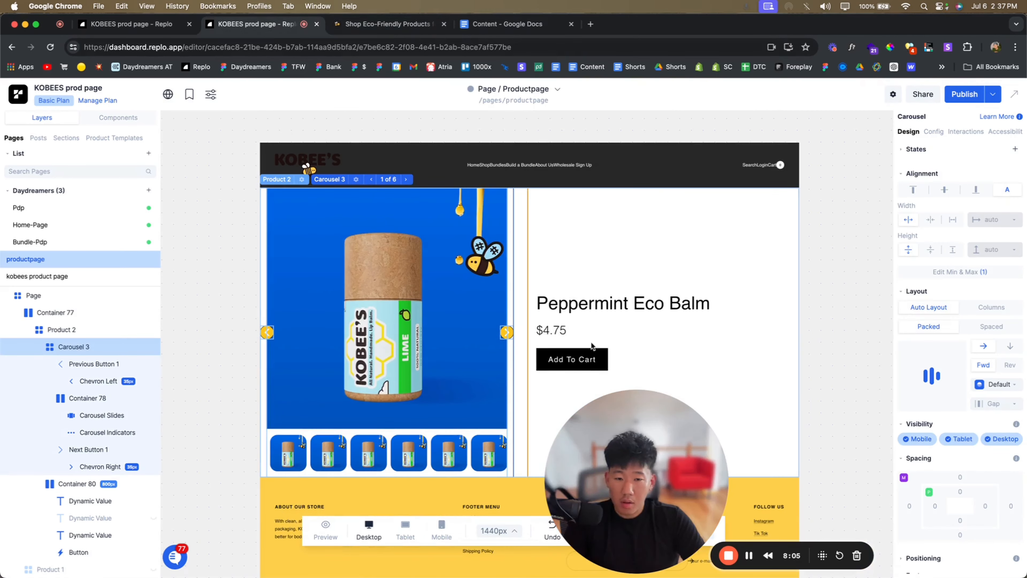
left_click(52, 313)
left_click(934, 517)
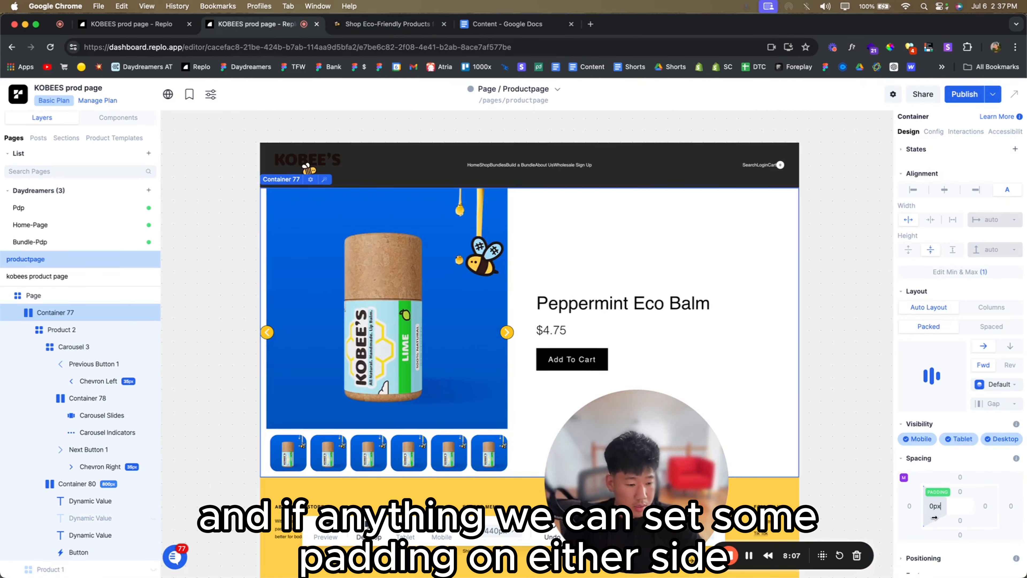
type("5%")
key("Return")
left_click(981, 516)
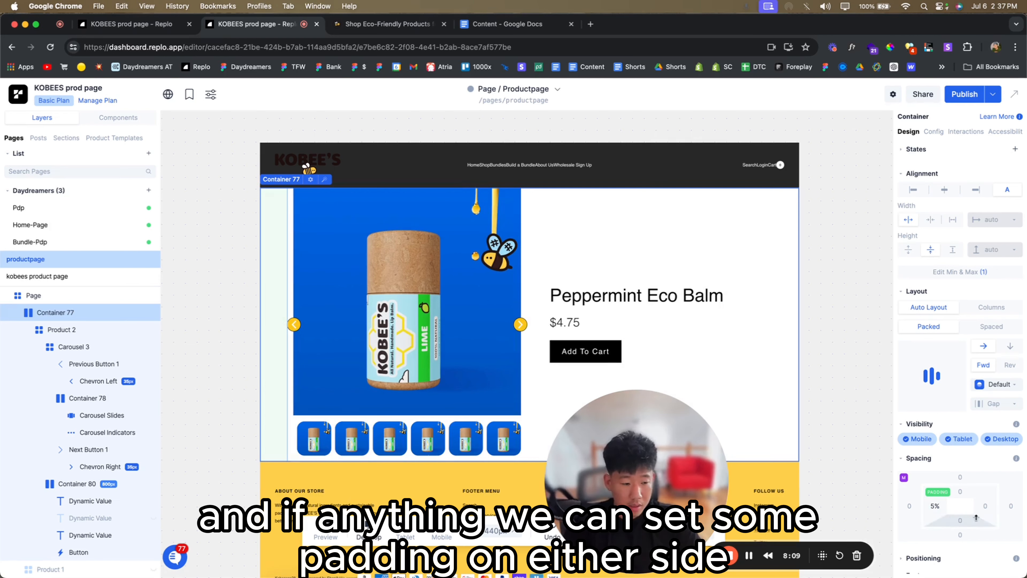
type("5%")
key("Return")
- Set Container 77's top and bottom padding to 2% each and deselect it
left_click(959, 492)
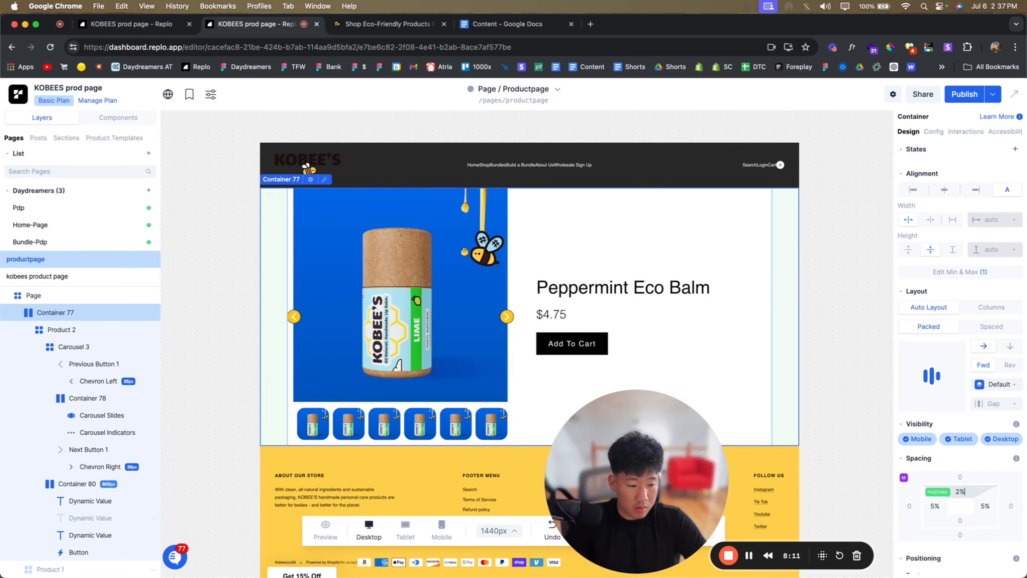
type("2%")
key("Return")
left_click(960, 521)
type("2%")
key("Return")
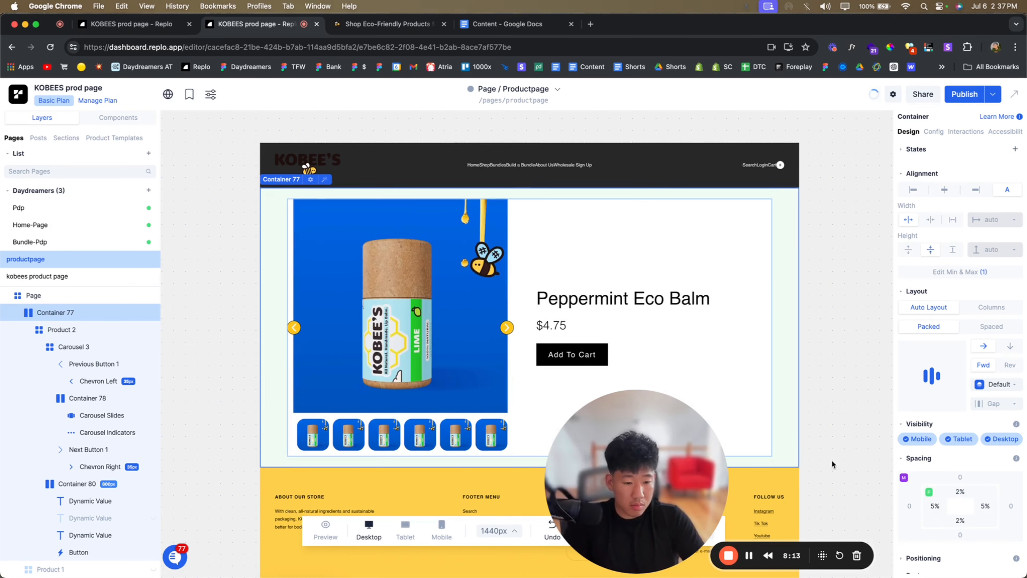
left_click(827, 413)
- Check the arrow placement on the live Kobees page against Carousel 3, inspecting its Previous Button 1, Container 78 and Chevron Left layers
left_click(74, 346)
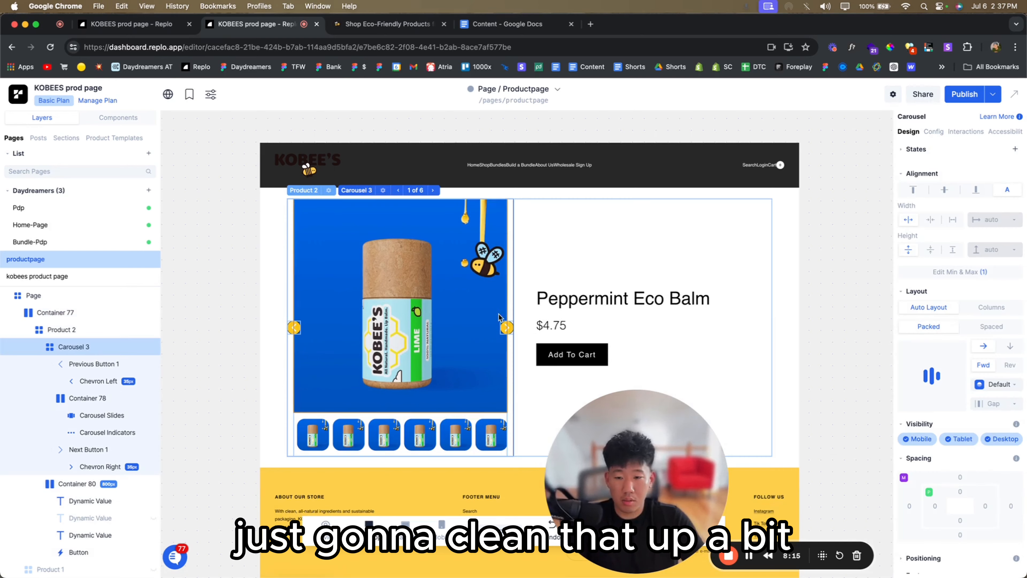
left_click(384, 23)
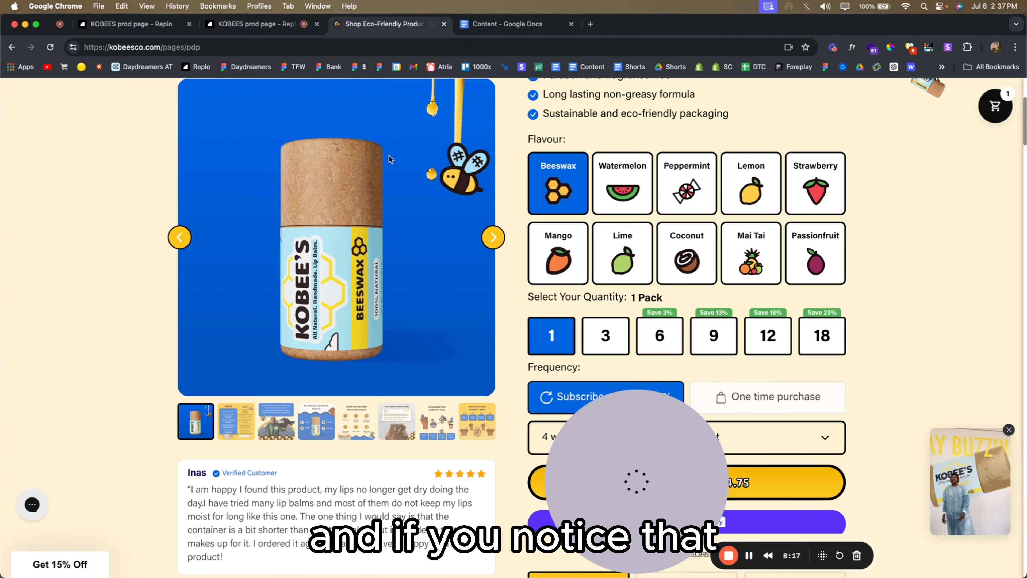
scroll(346, 264, "up", 1)
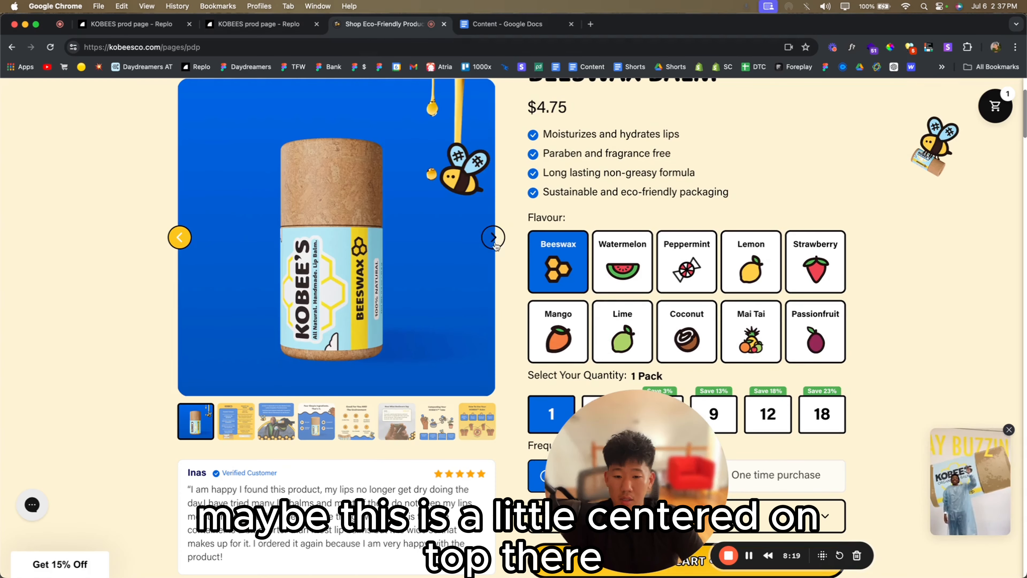
left_click(259, 23)
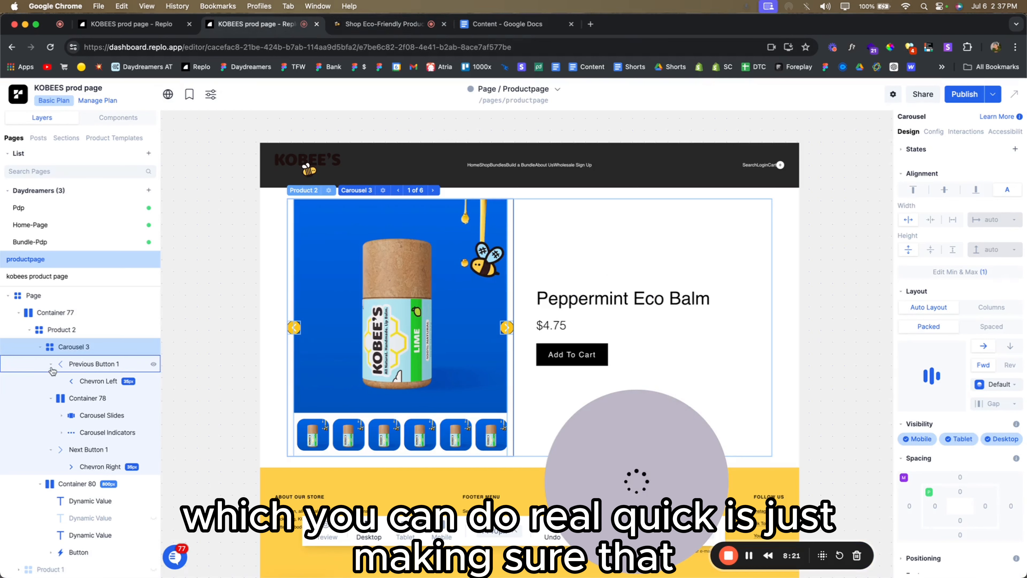
left_click(75, 384)
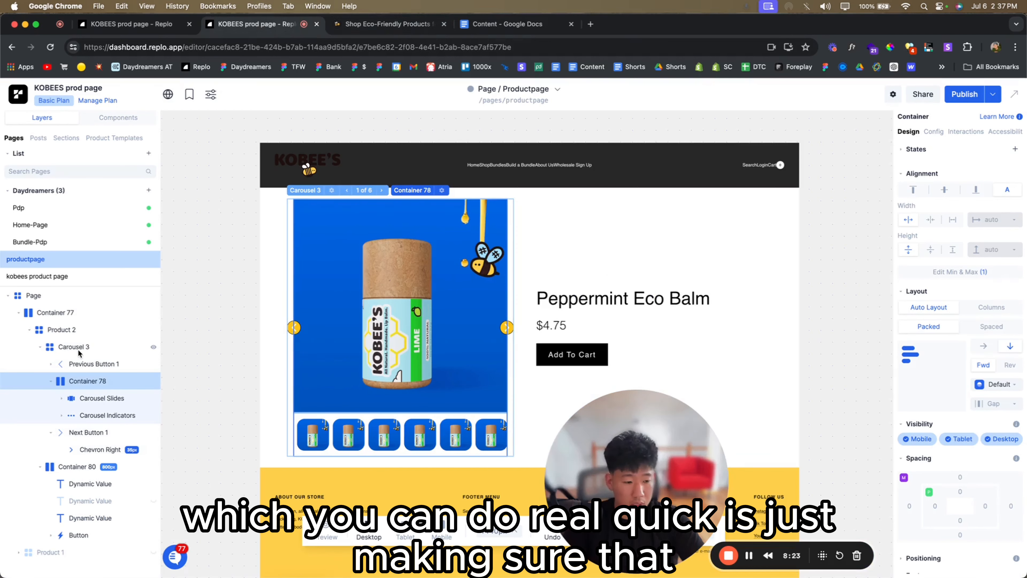
left_click(76, 364)
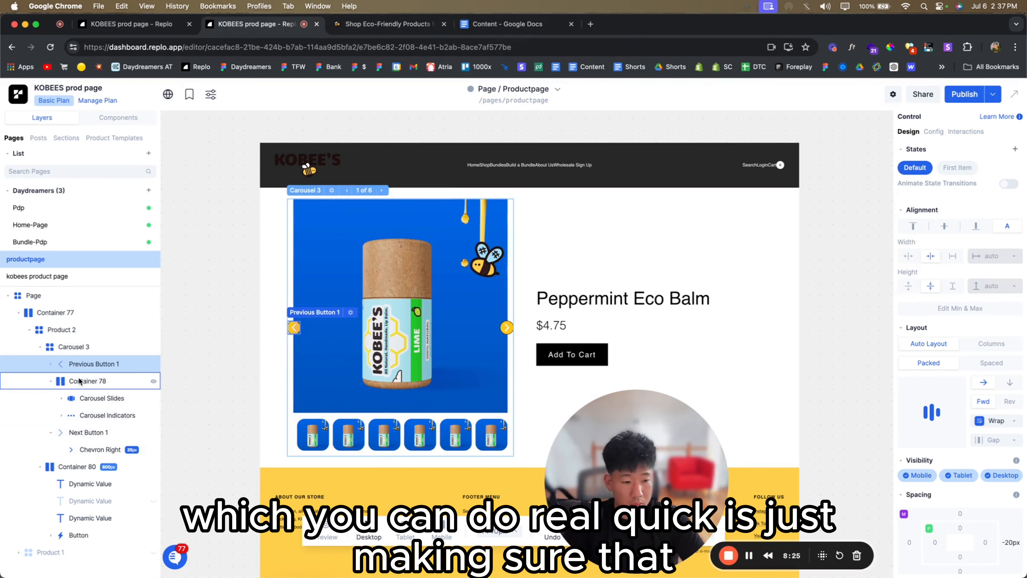
left_click(77, 348)
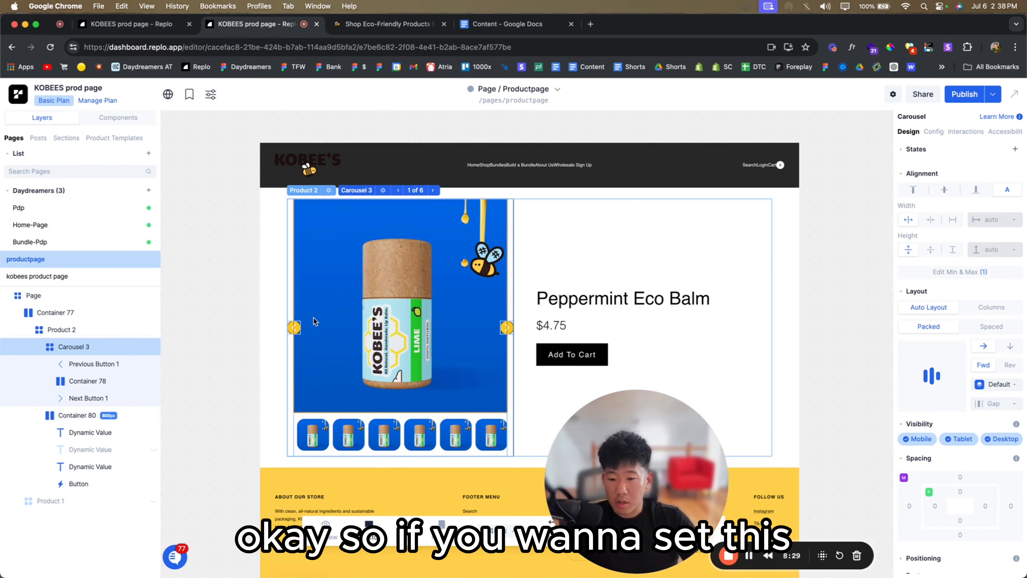
left_click(291, 333)
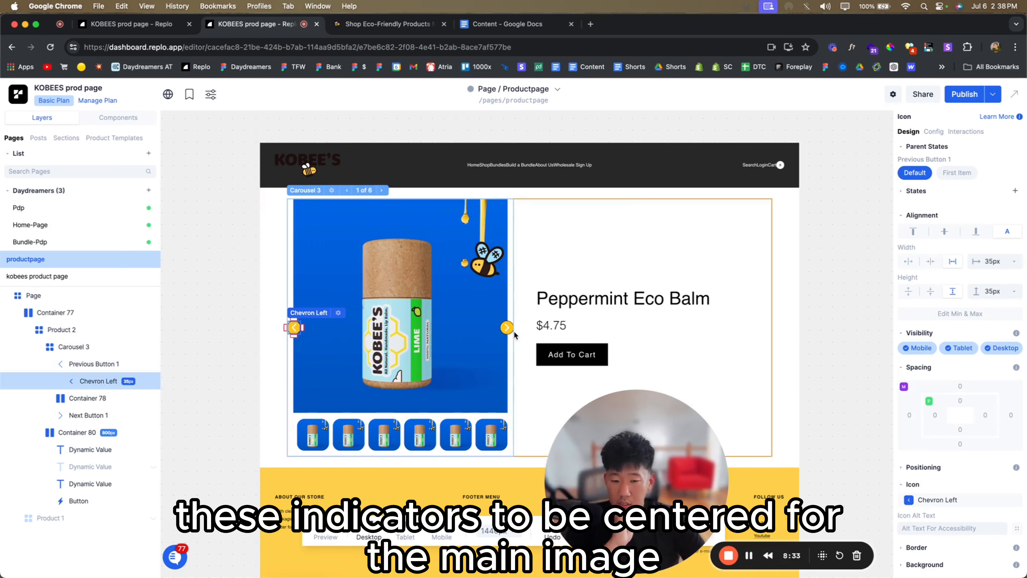
- Move Previous Button 1 and Next Button 1 into Container 78, placing them before and after Carousel Slides respectively
left_click(341, 274)
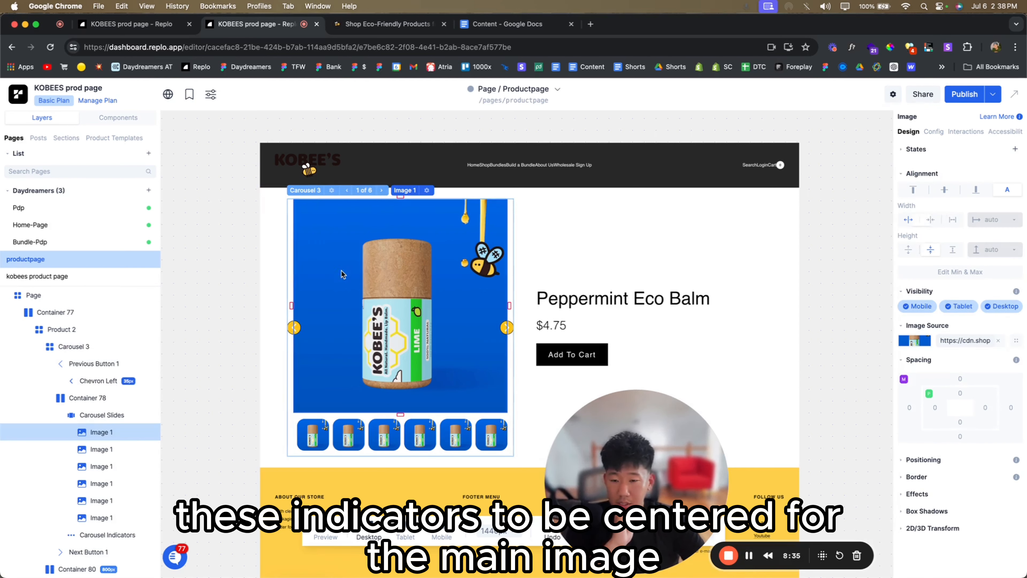
left_click(293, 431)
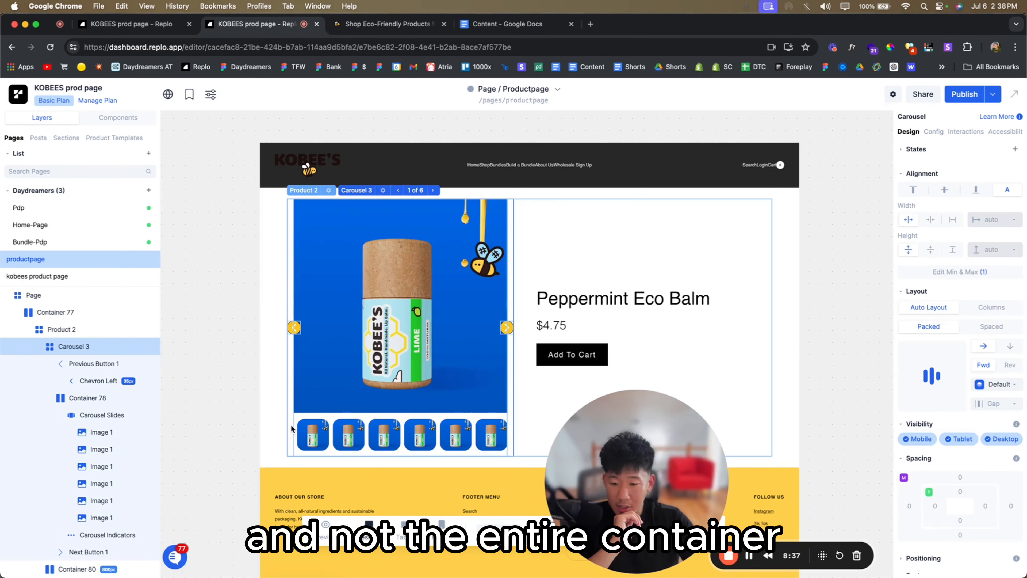
left_click(63, 416)
left_click(50, 399)
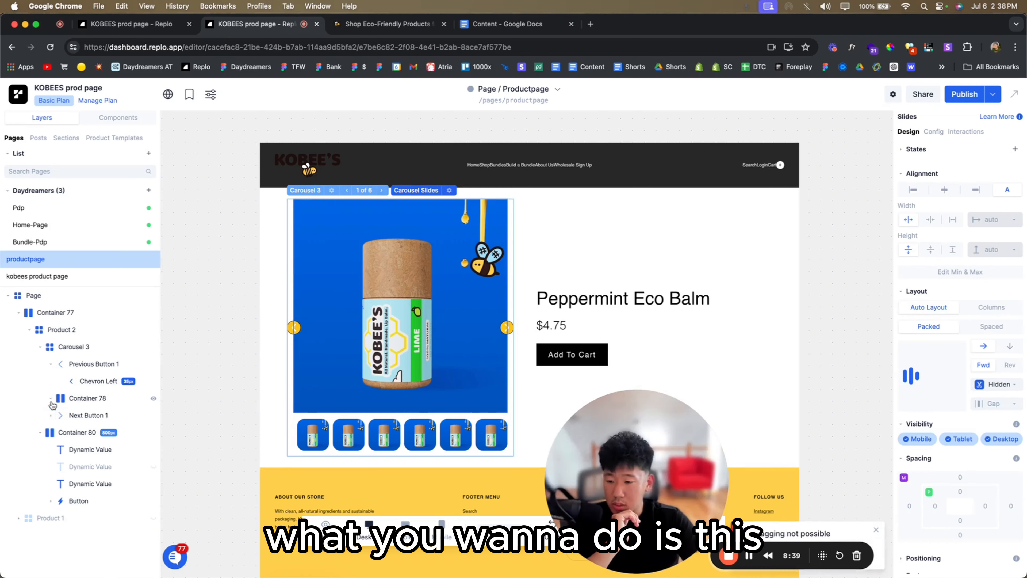
left_click(51, 363)
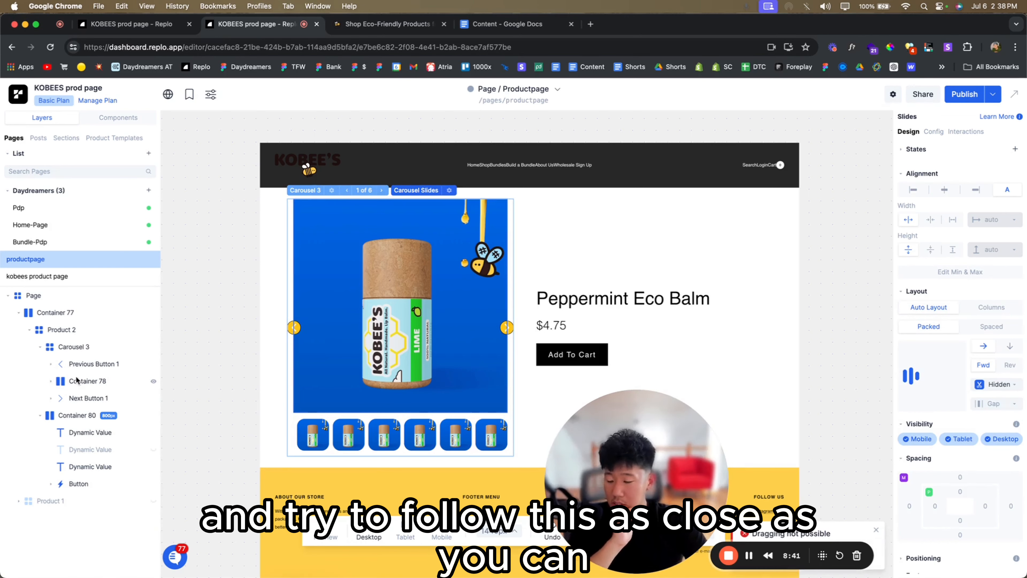
left_click(74, 384)
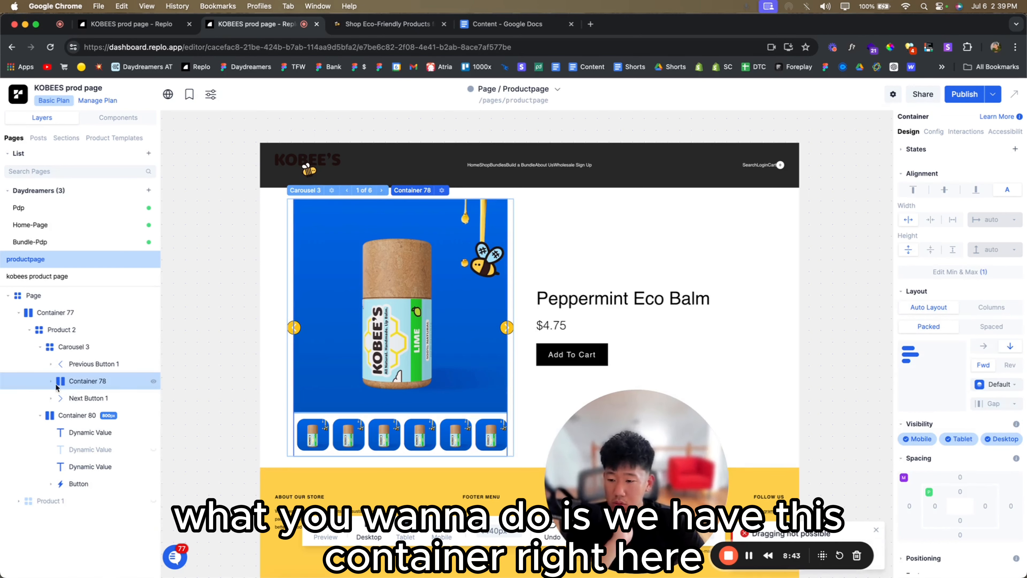
left_click(51, 382)
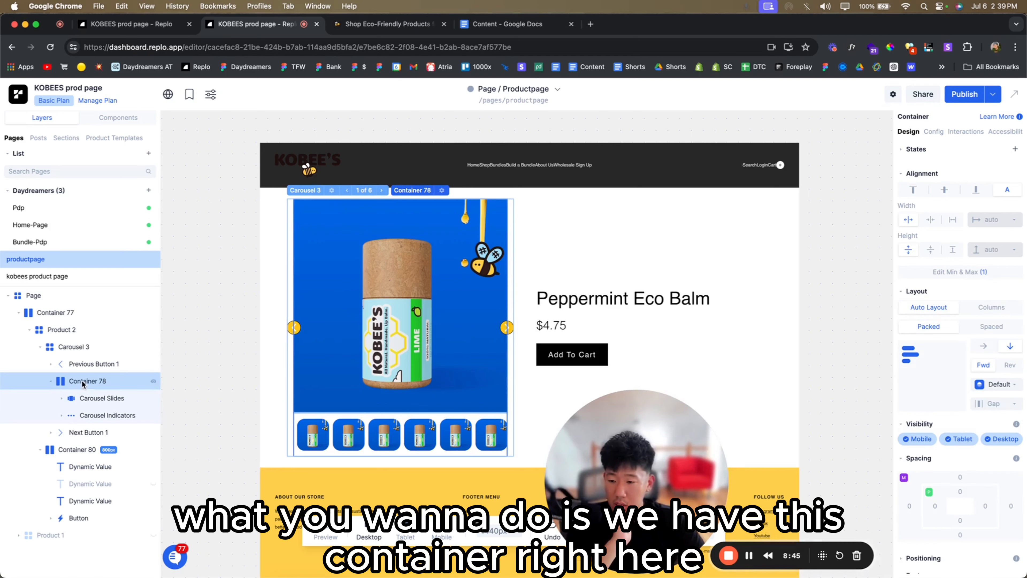
left_click(82, 366)
left_click_drag(86, 368, 88, 390)
left_click(89, 398)
left_click_drag(86, 432, 99, 415)
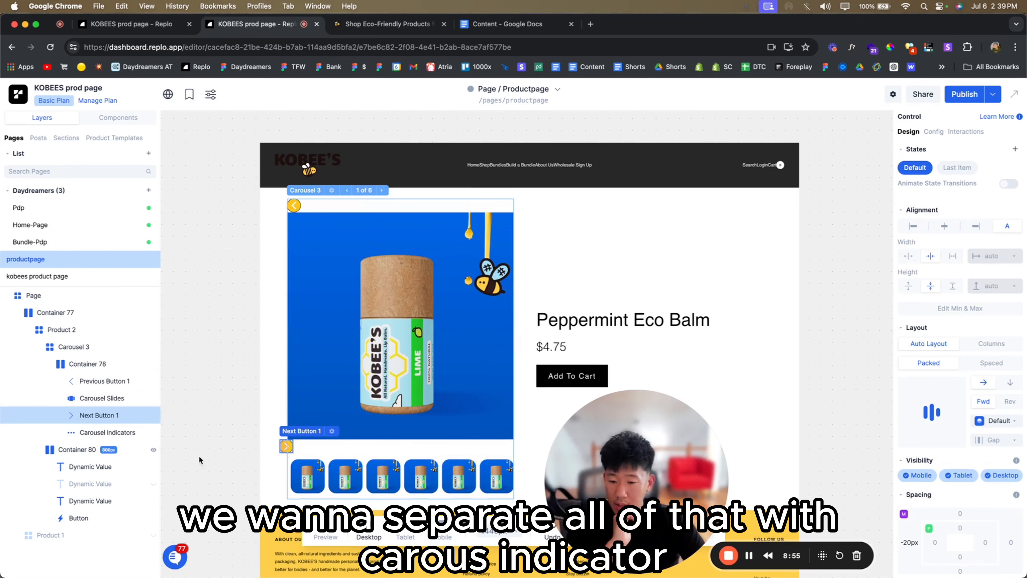
- Move Carousel Indicators out of Container 78, directly beneath it within Carousel 3, and make its width fill the available space
left_click_drag(99, 433, 61, 446)
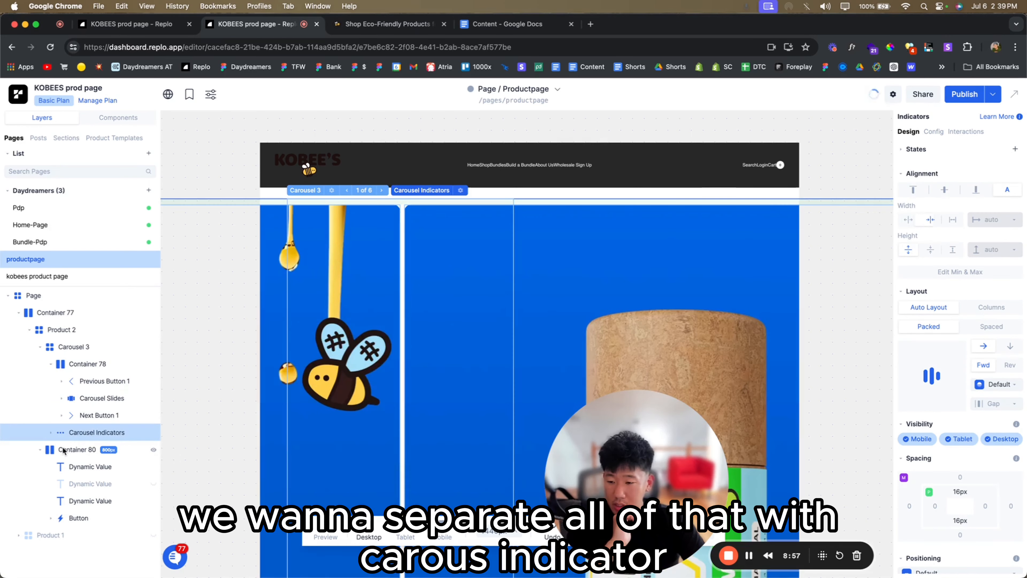
left_click(54, 365)
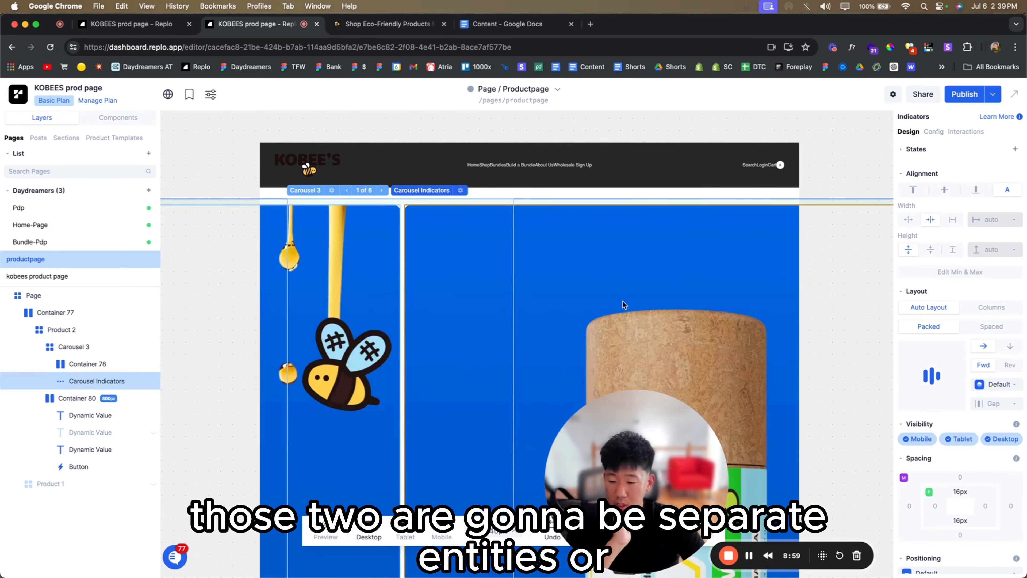
left_click(915, 221)
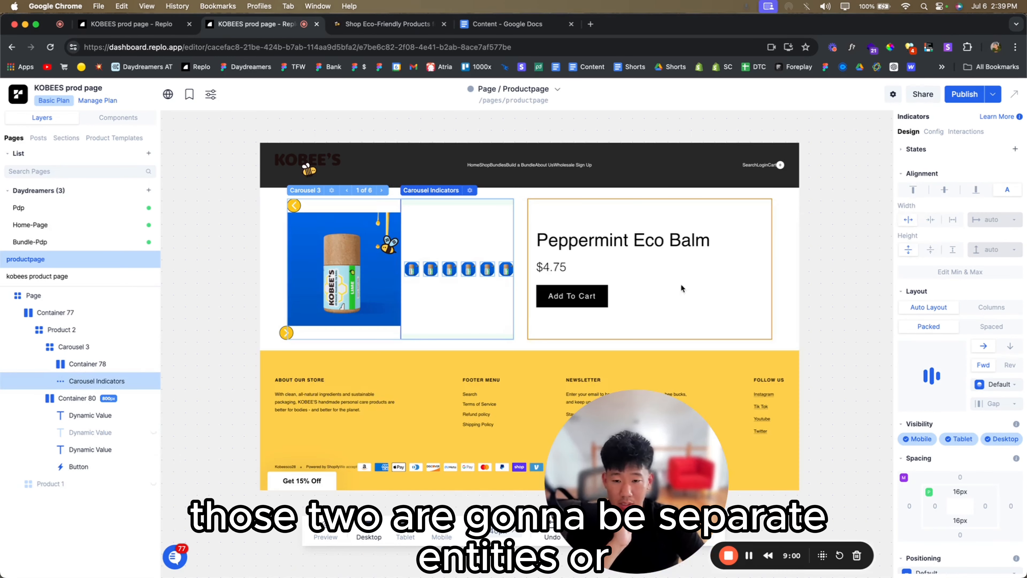
- Give Container 78 a centered horizontal layout and set Carousel 3's layout direction to vertical
left_click(86, 364)
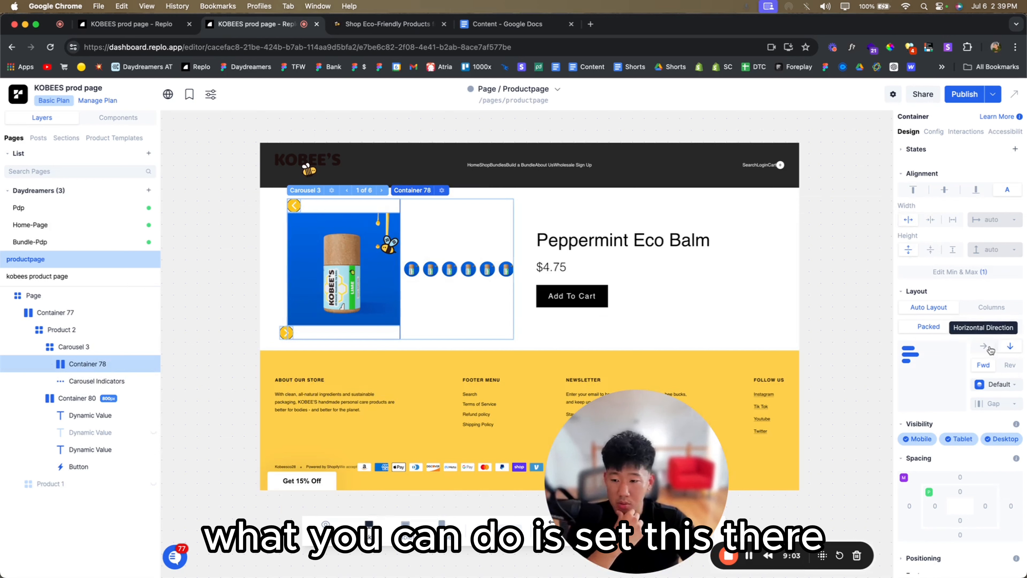
left_click(931, 376)
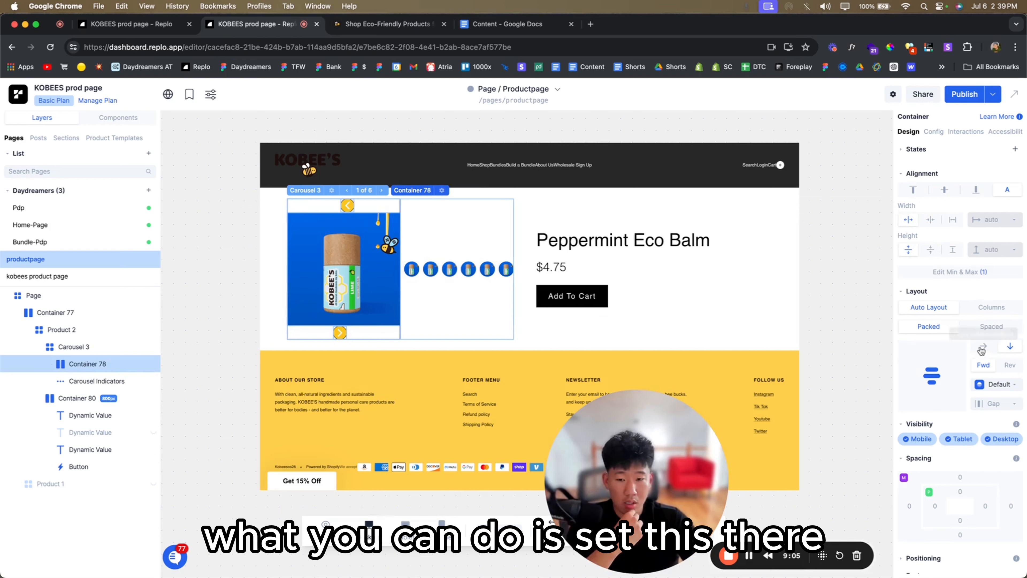
left_click(983, 346)
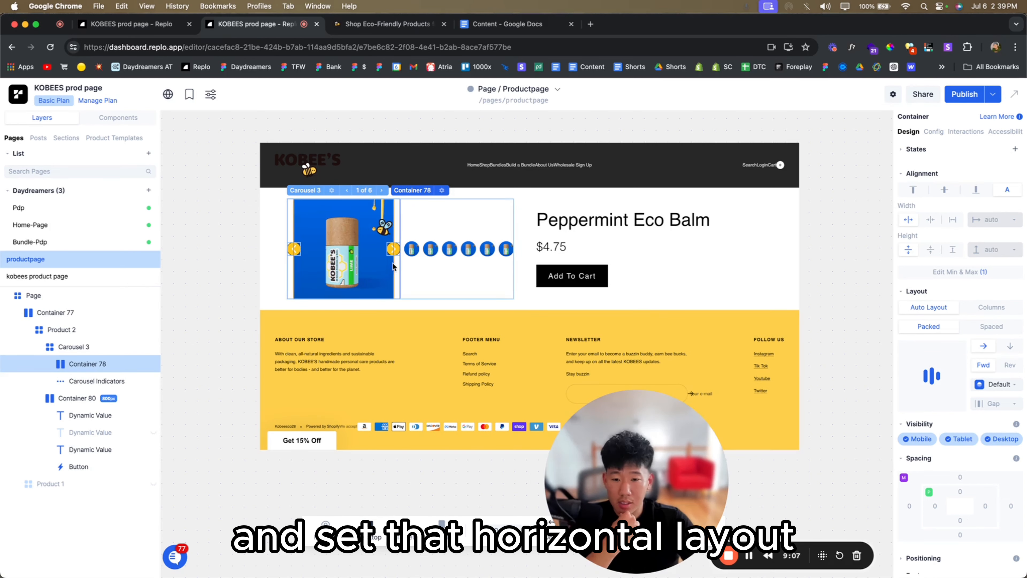
left_click(82, 348)
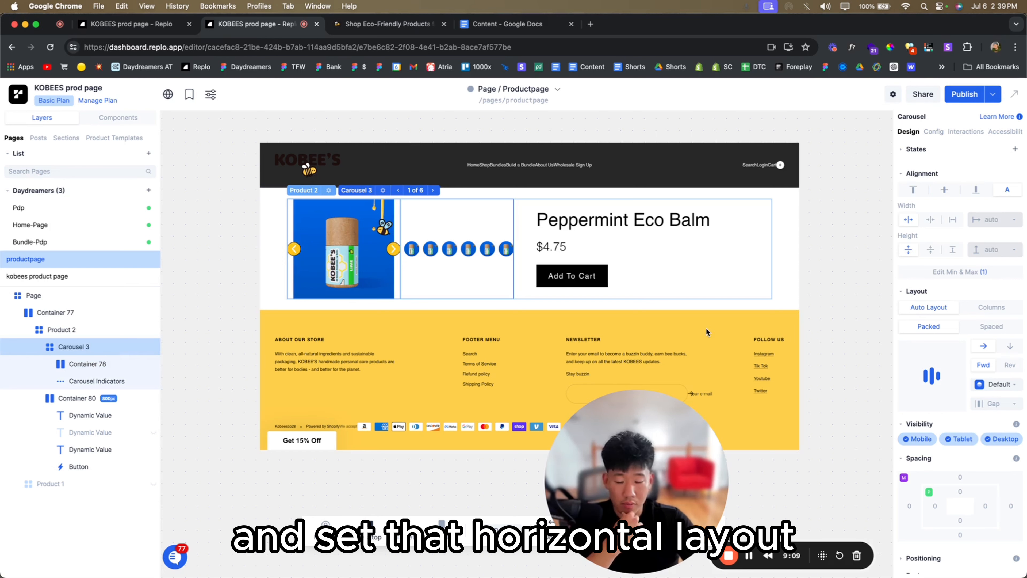
left_click(1010, 347)
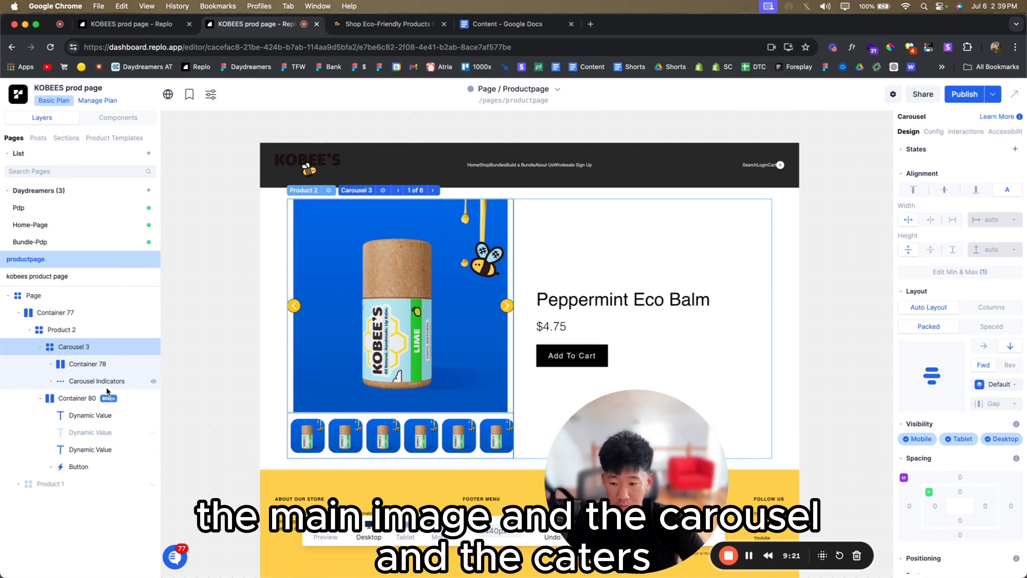
- Review Carousel 3's structure, inspecting Carousel Indicators and Container 78 with its two arrow buttons and Carousel Slides
left_click(92, 381)
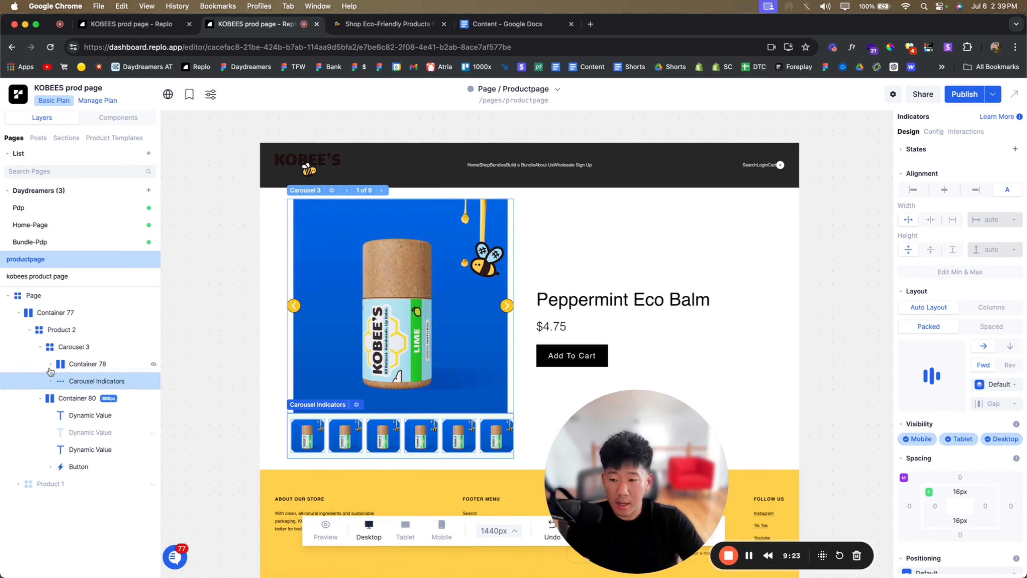
left_click(50, 365)
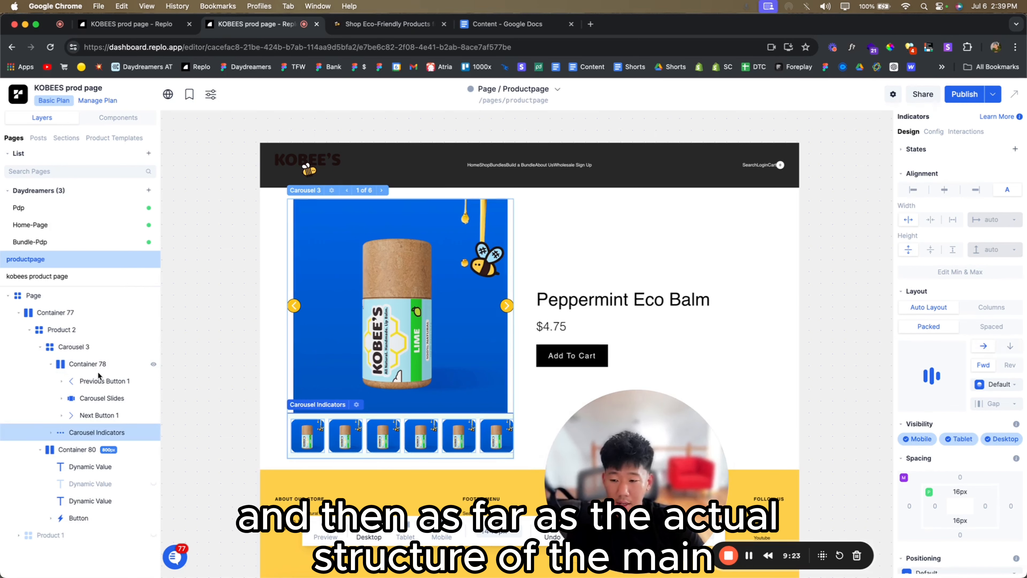
left_click(87, 365)
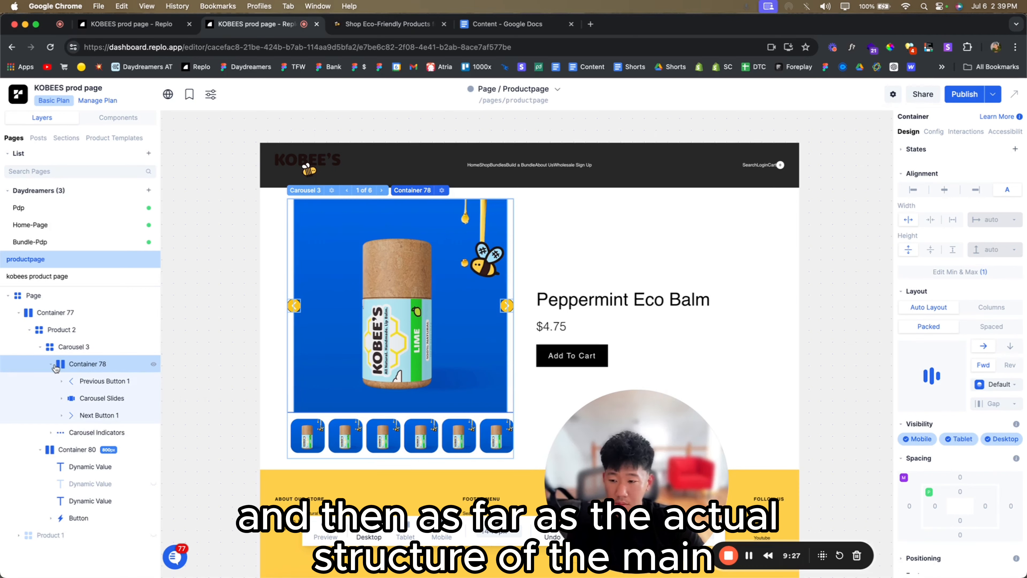
left_click(53, 364)
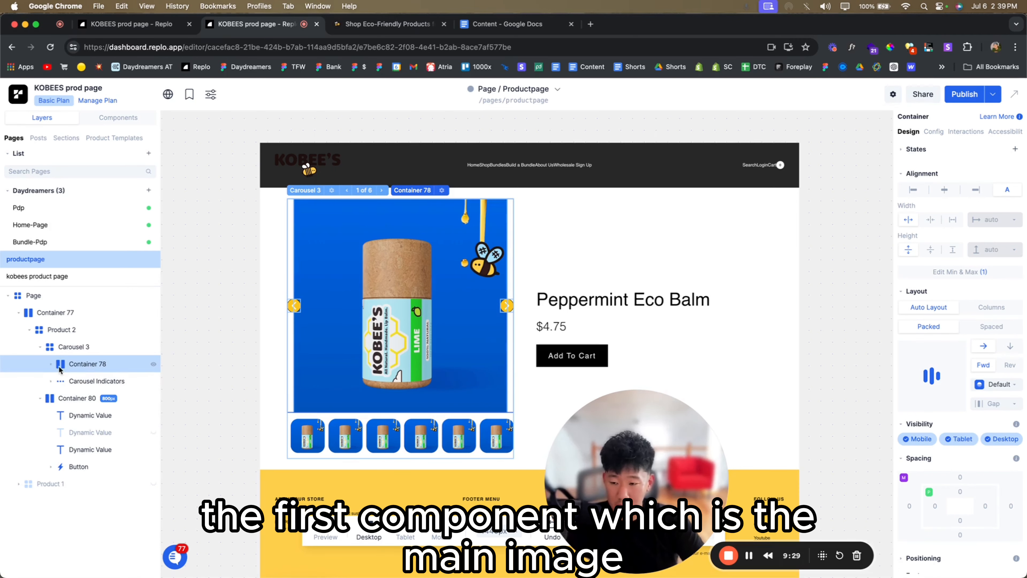
left_click(50, 364)
left_click(109, 381)
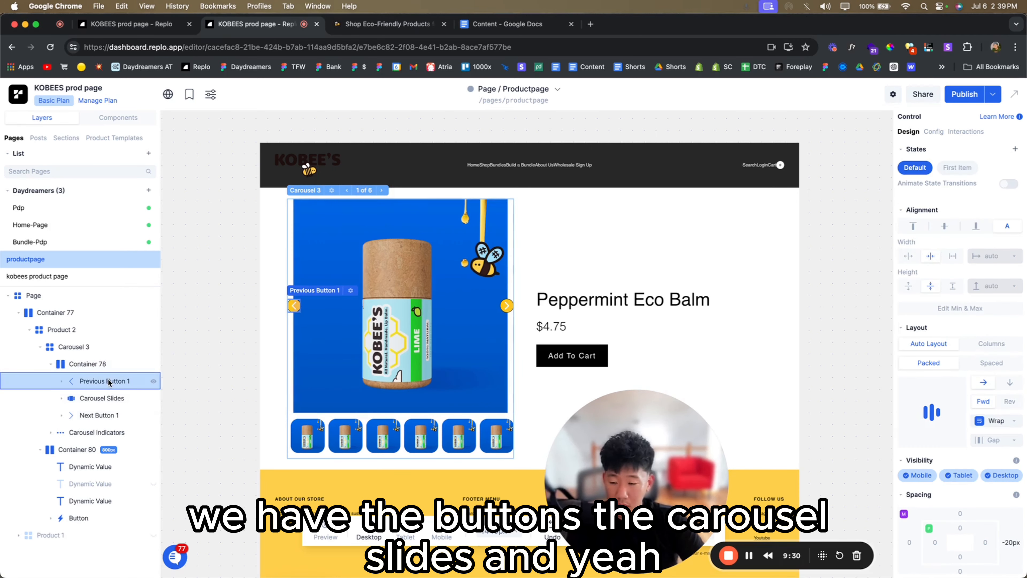
left_click(104, 398)
left_click(105, 413)
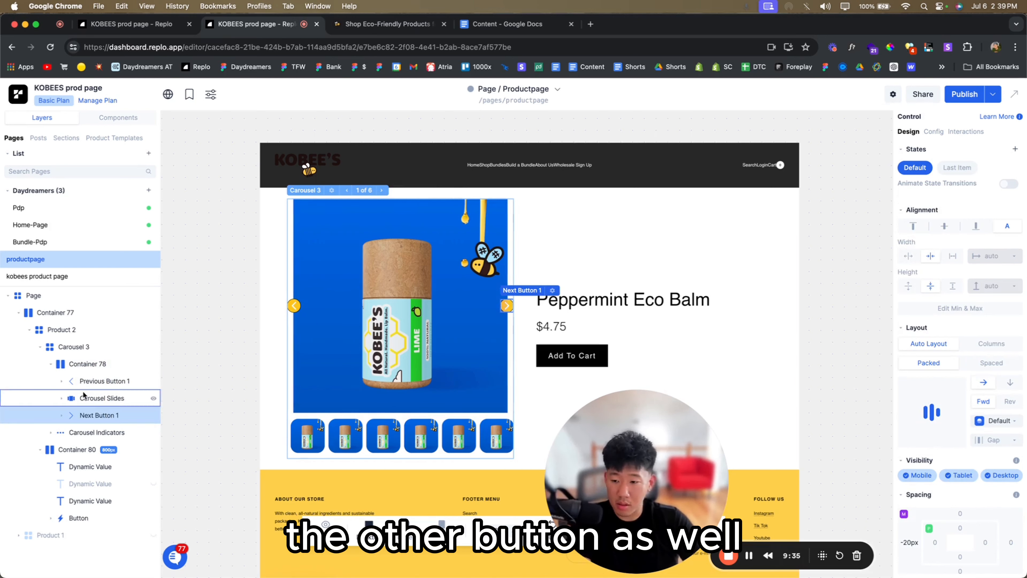
- Set the heights of Container 78, Carousel Indicators and Carousel Slides to fit their content, and deselect
left_click(82, 364)
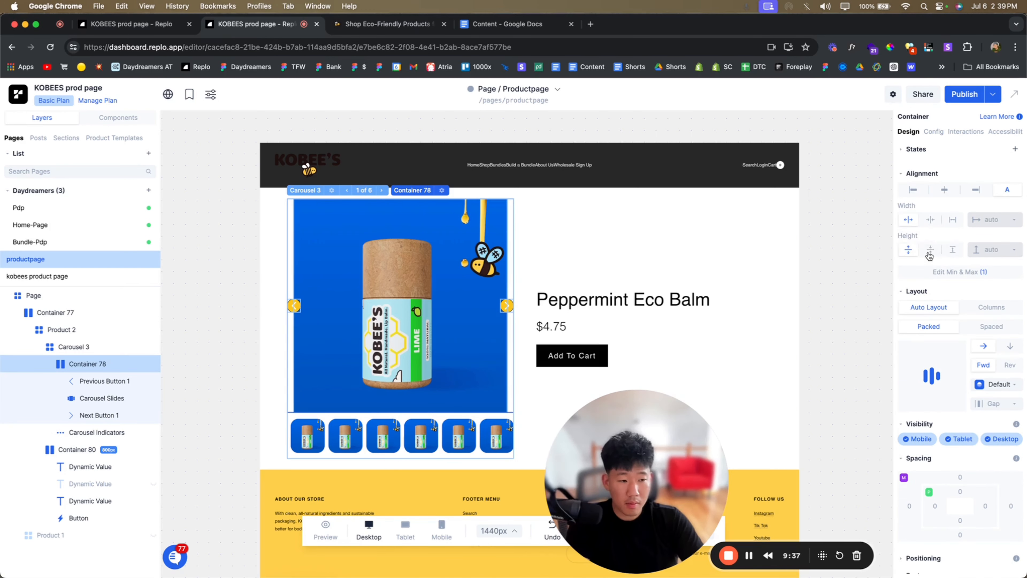
left_click(930, 251)
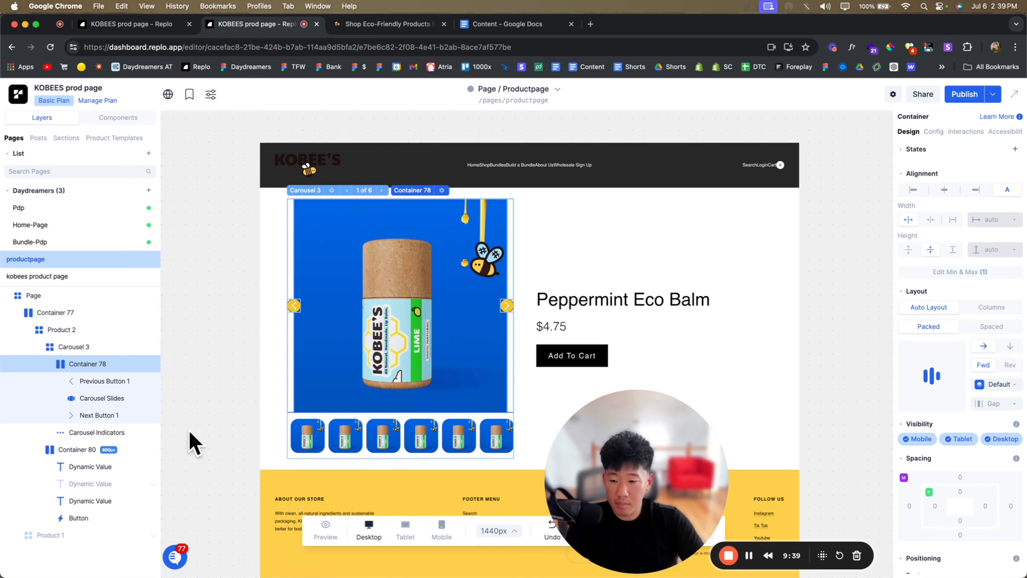
left_click(441, 429)
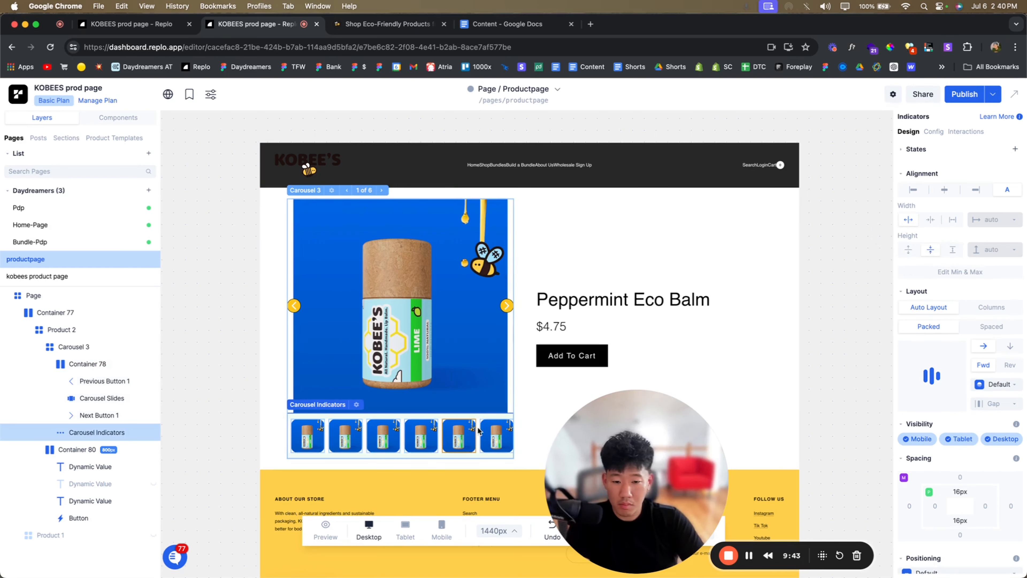
left_click(83, 415)
left_click(97, 398)
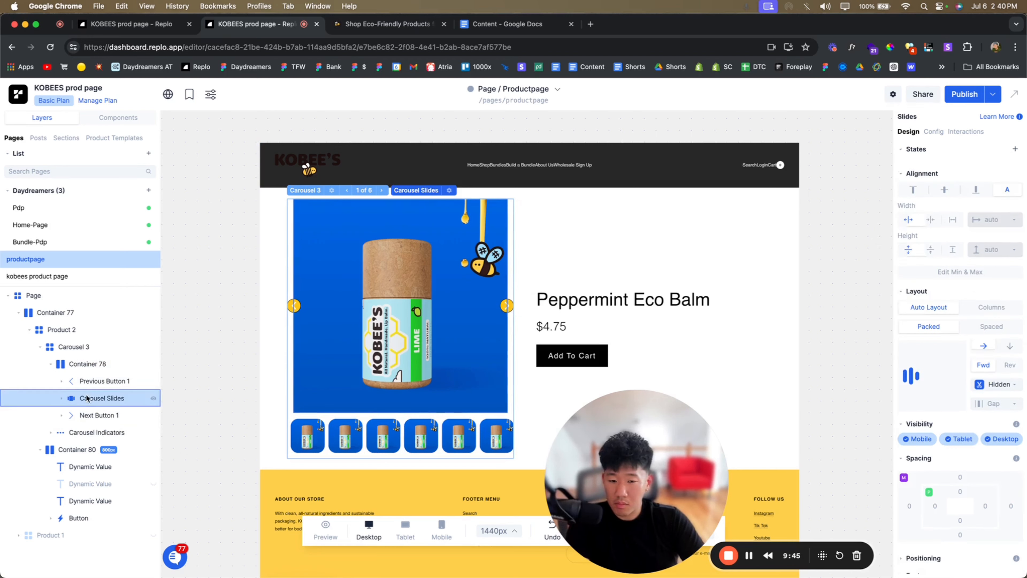
left_click(256, 386)
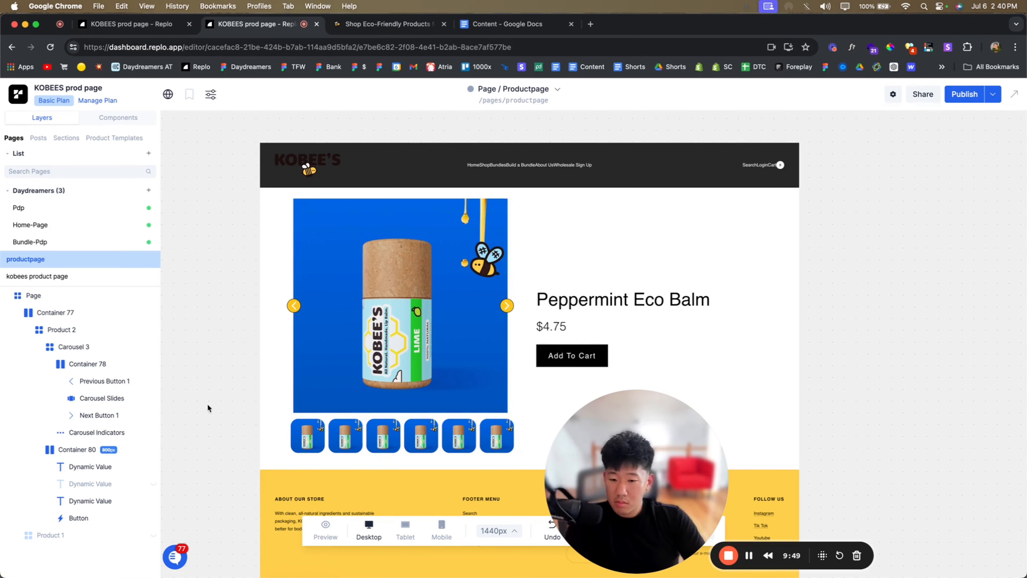
- Examine the customer review and value-proposition icons below the gallery on the live Kobees page, and return to the Replo editor
scroll(208, 408, "down", 1)
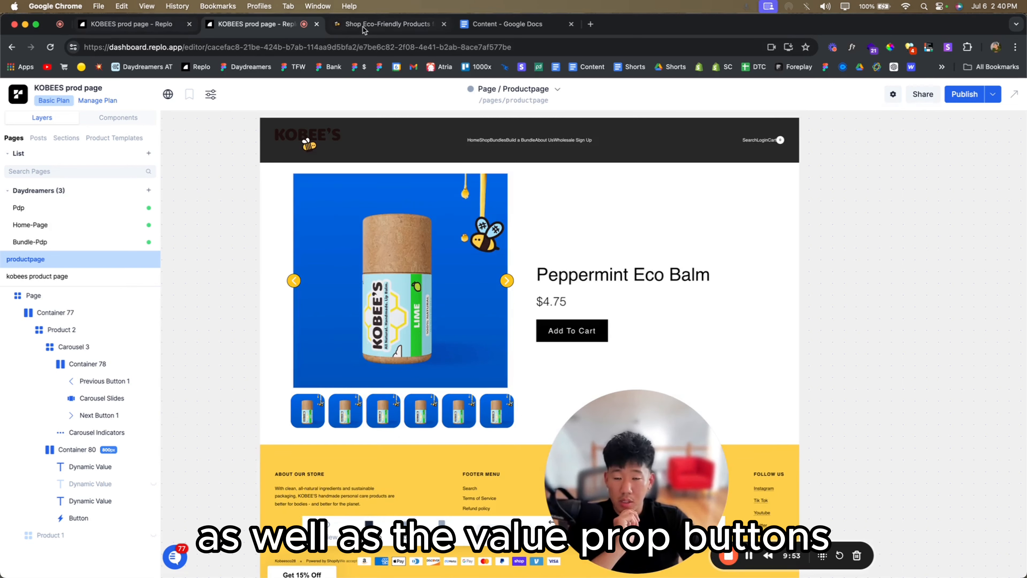
left_click(374, 29)
scroll(433, 283, "down", 4)
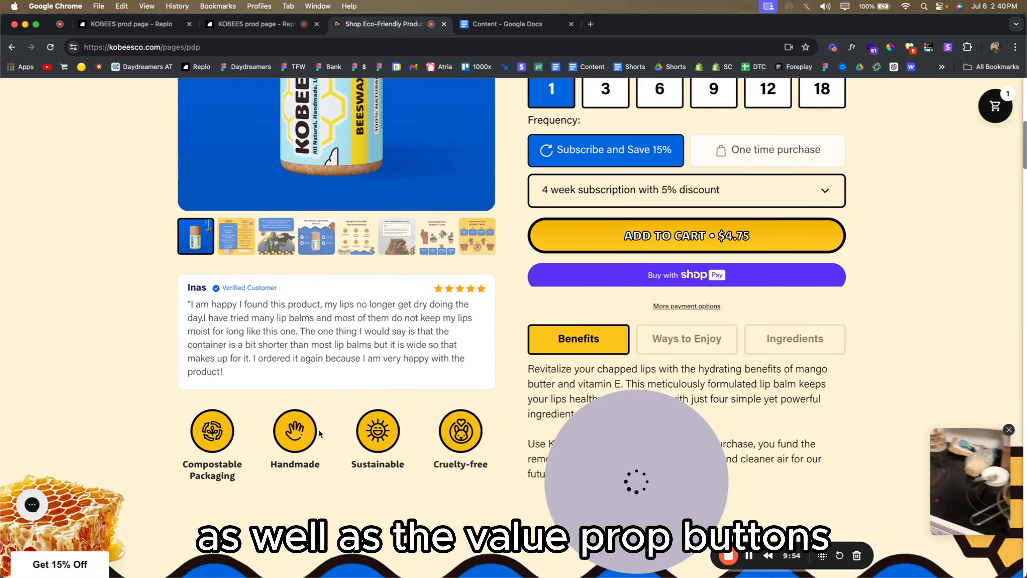
left_click(309, 31)
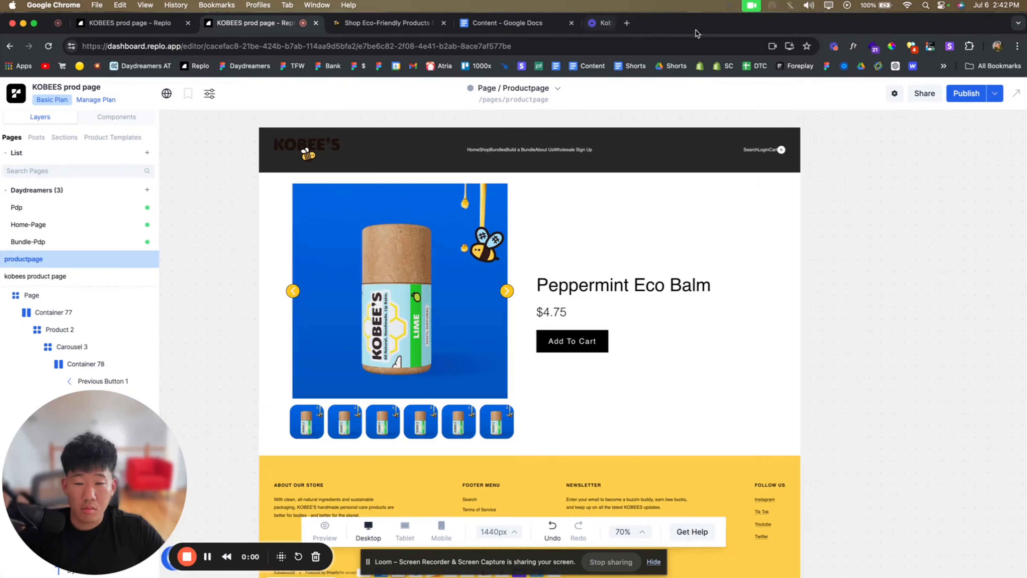
- Replace the image on Carousel 3's second slide with image-2-15-1, the comparison of Kobee's and generic lip balms, from the asset library
left_click(397, 365)
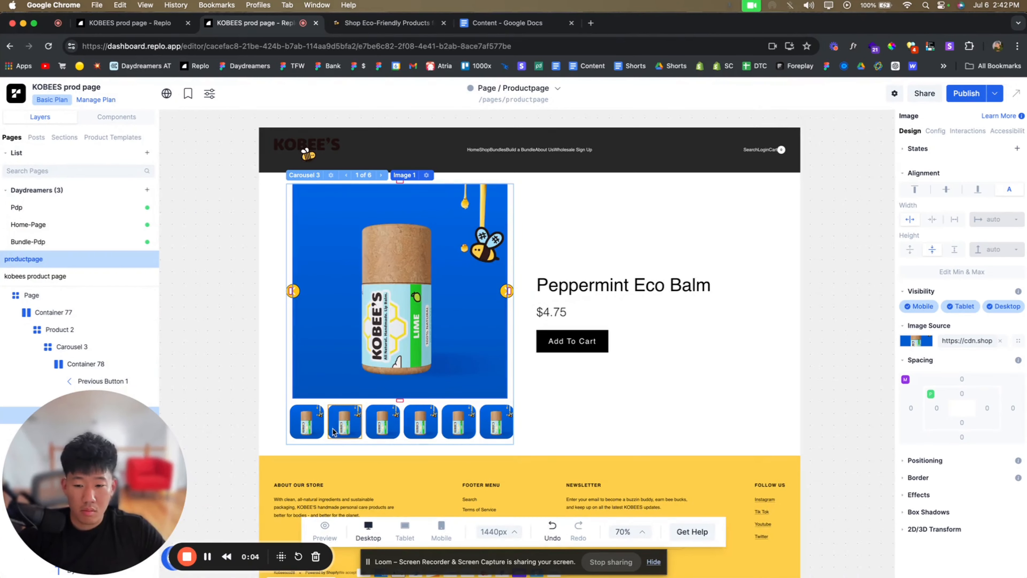
left_click(317, 429)
left_click(341, 431)
left_click(382, 226)
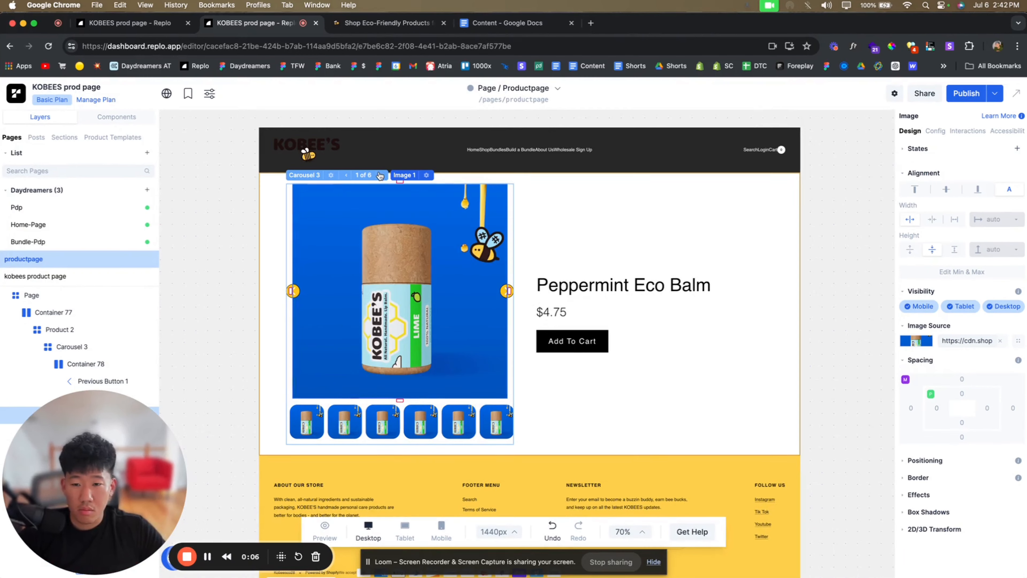
left_click(915, 340)
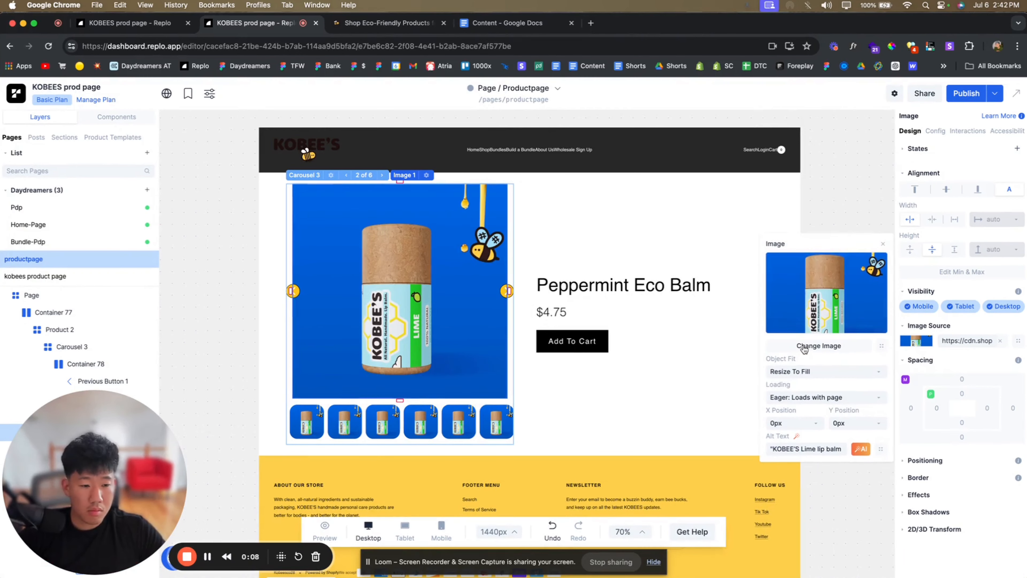
left_click(818, 345)
scroll(481, 355, "down", 15)
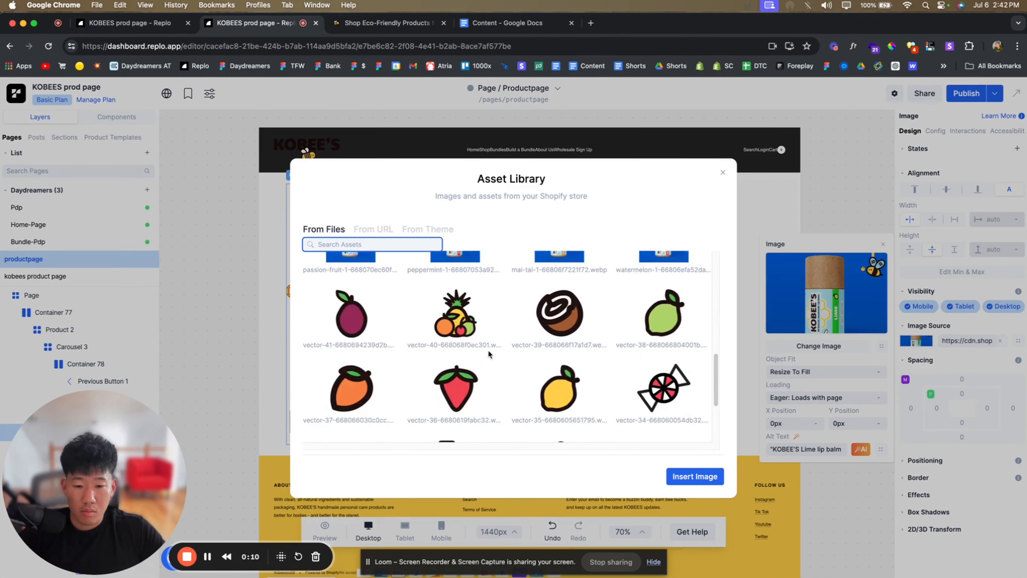
scroll(491, 358, "down", 5)
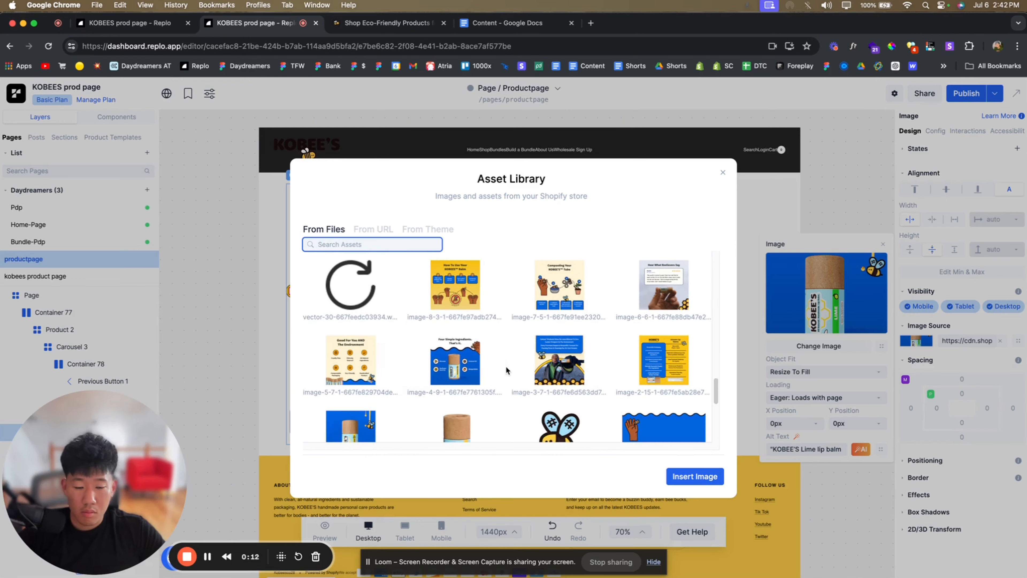
left_click(661, 372)
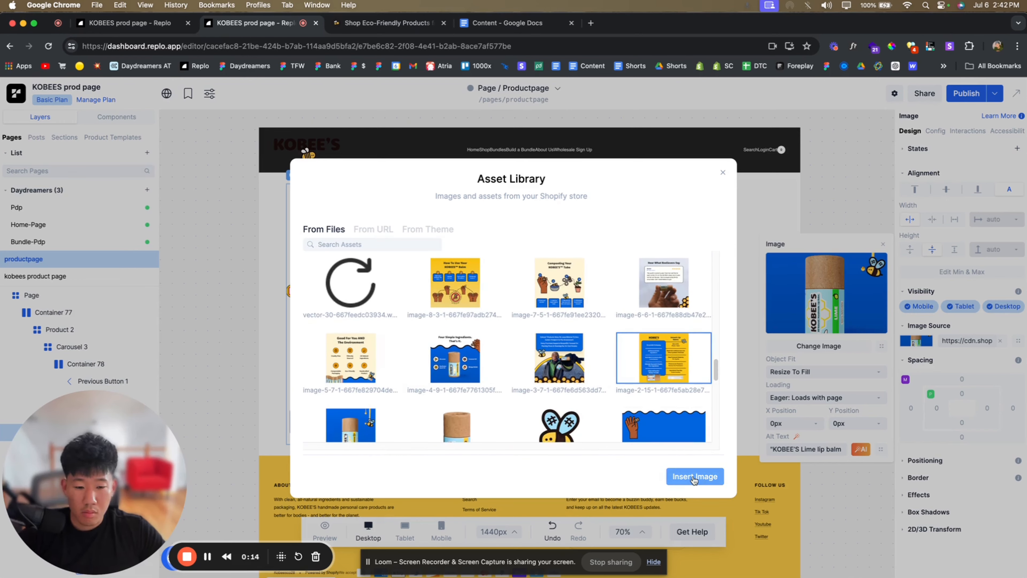
left_click(694, 477)
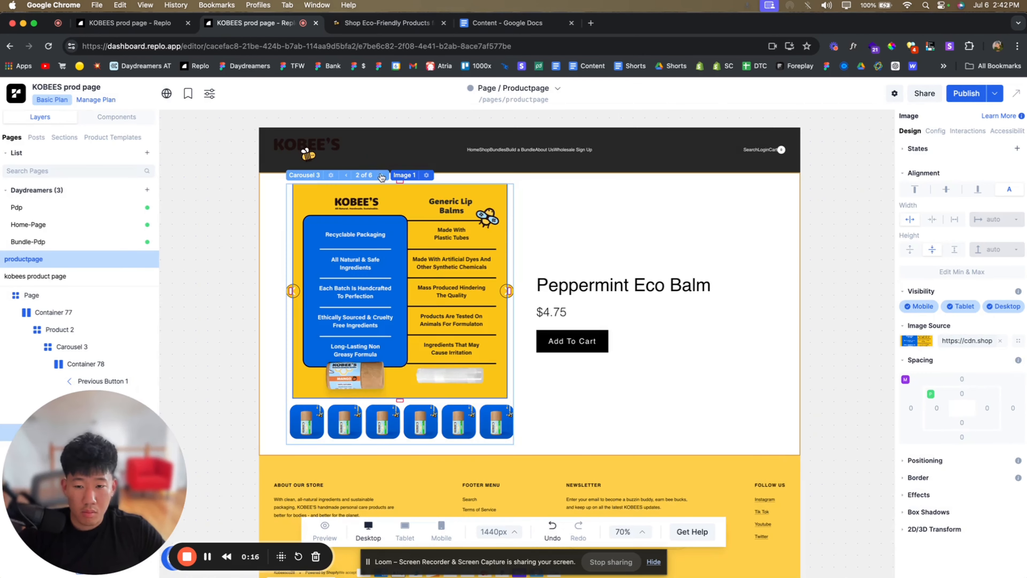
- Replace the third slide's image with image-3-7-1, the carbon footprint and nonprofit graphic, from the asset library
left_click(915, 341)
left_click(819, 346)
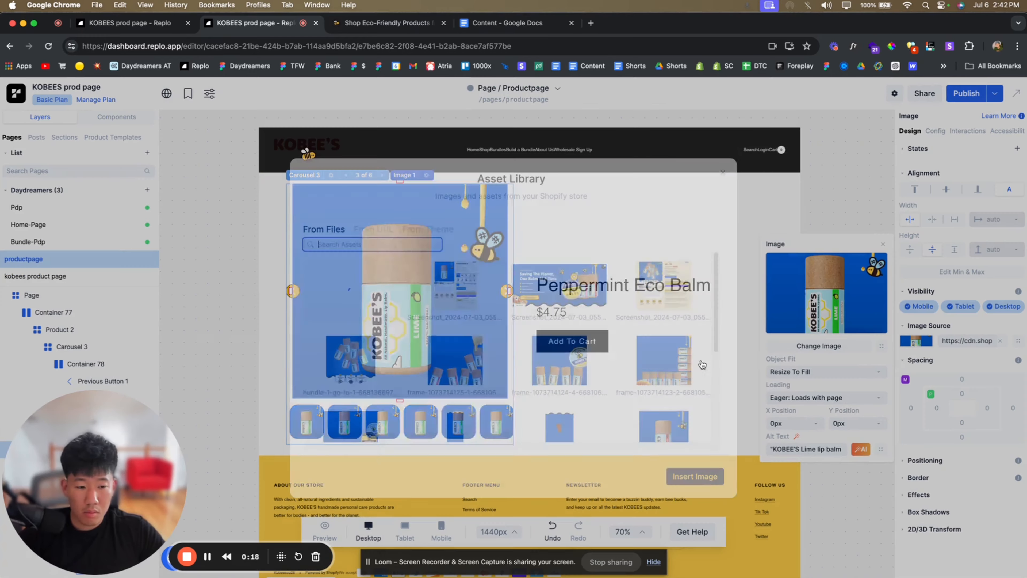
scroll(552, 356, "down", 12)
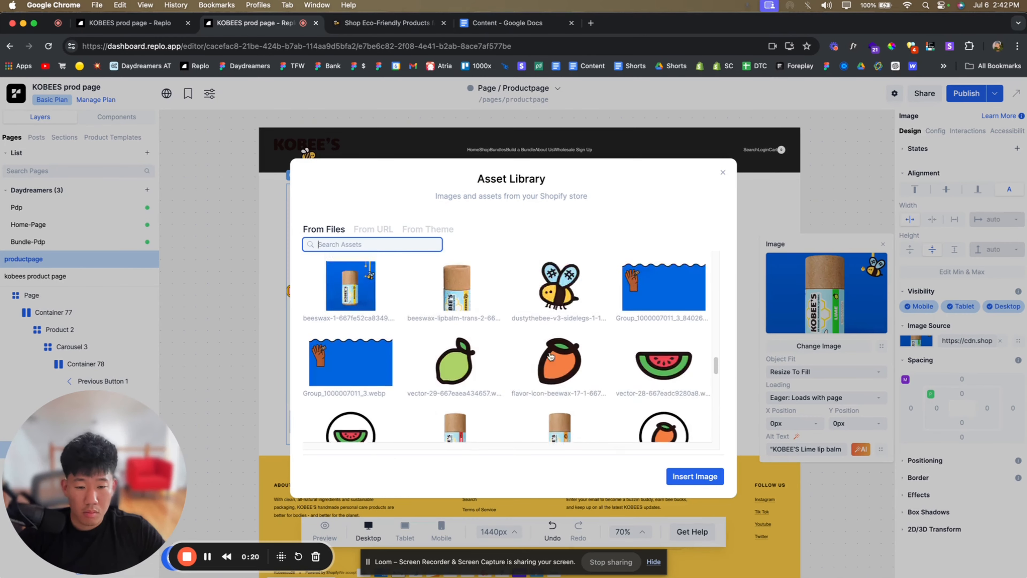
scroll(554, 352, "up", 2)
left_click(566, 311)
left_click(687, 476)
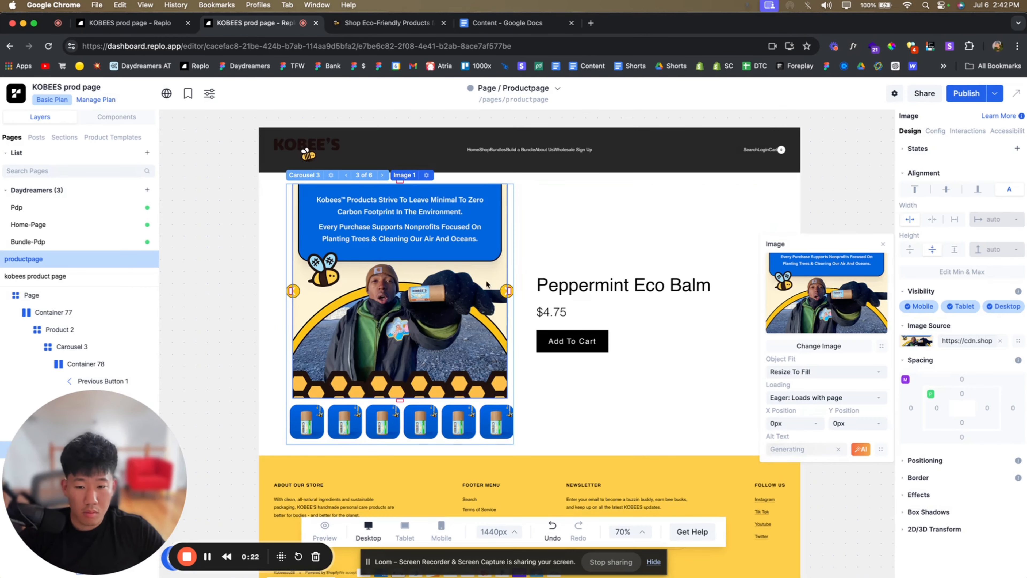
- Replace the fourth slide's image with image-4-9-1, the "Four Simple Ingredients" graphic
left_click(380, 175)
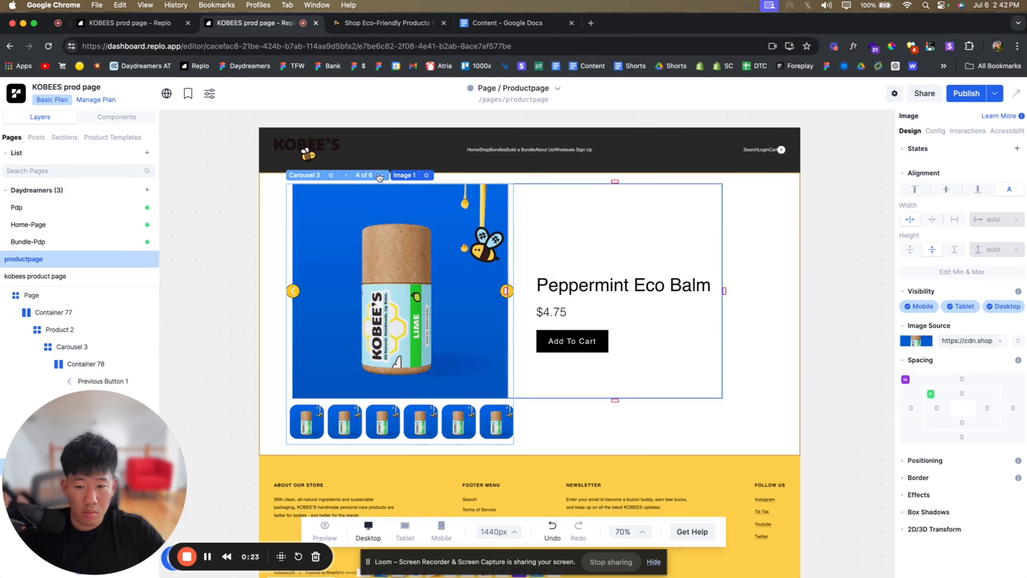
left_click(918, 341)
left_click(819, 345)
scroll(511, 334, "down", 3)
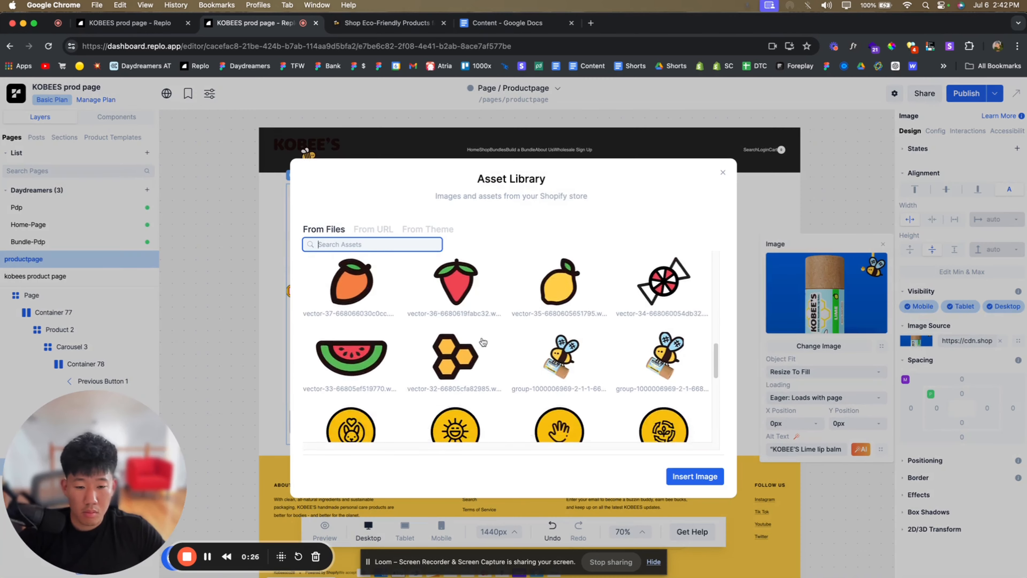
scroll(483, 341, "down", 5)
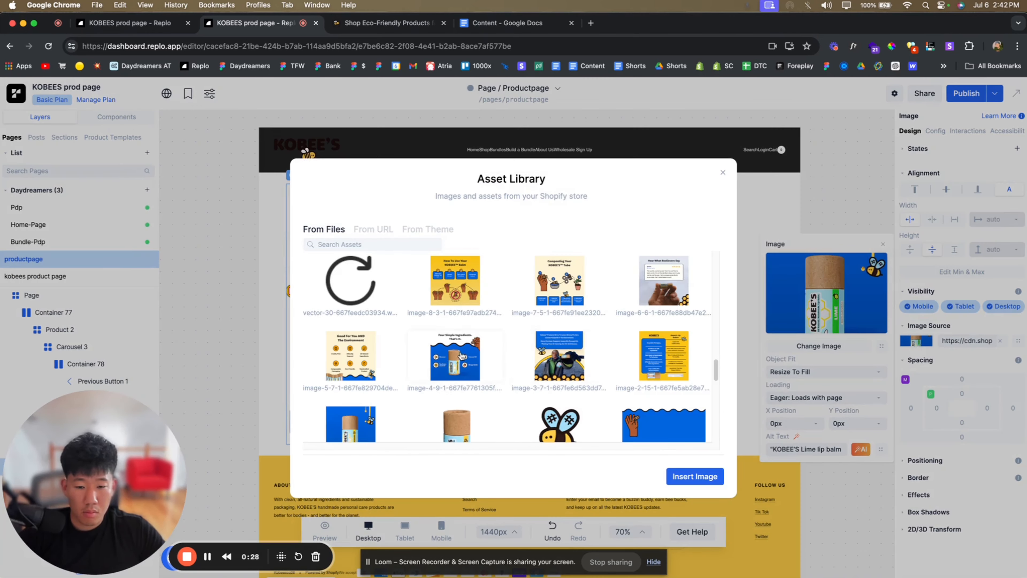
left_click(703, 476)
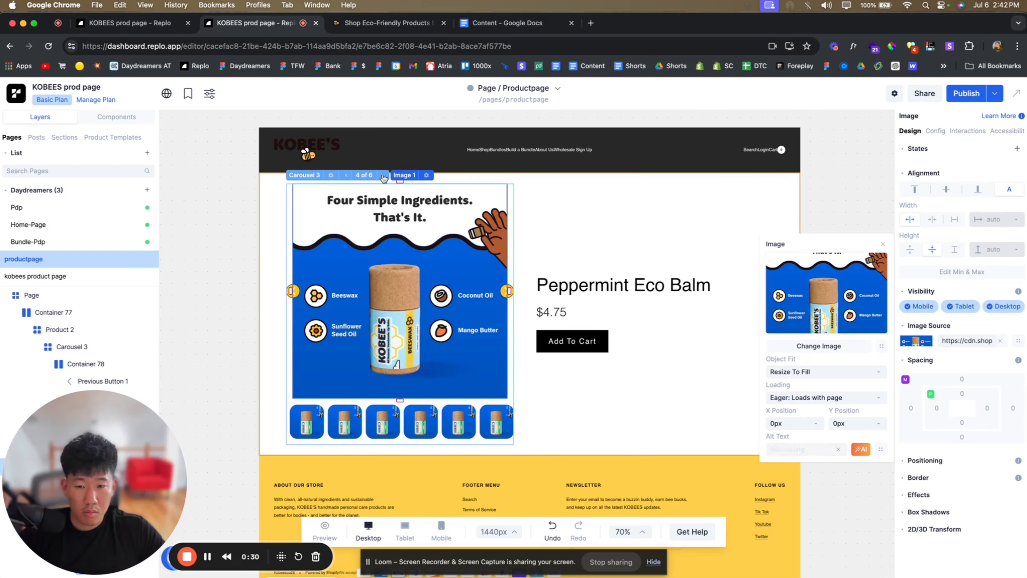
- Change the fifth slide's image to image-5-7-1, the "Good For You AND The Environment" graphic
left_click(916, 341)
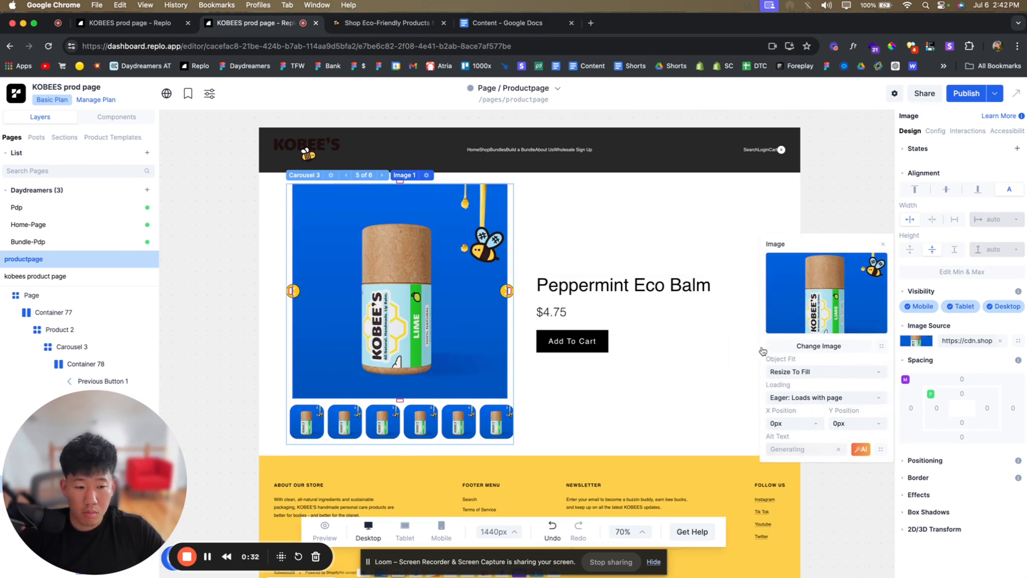
left_click(818, 346)
scroll(455, 344, "down", 3)
scroll(455, 344, "down", 5)
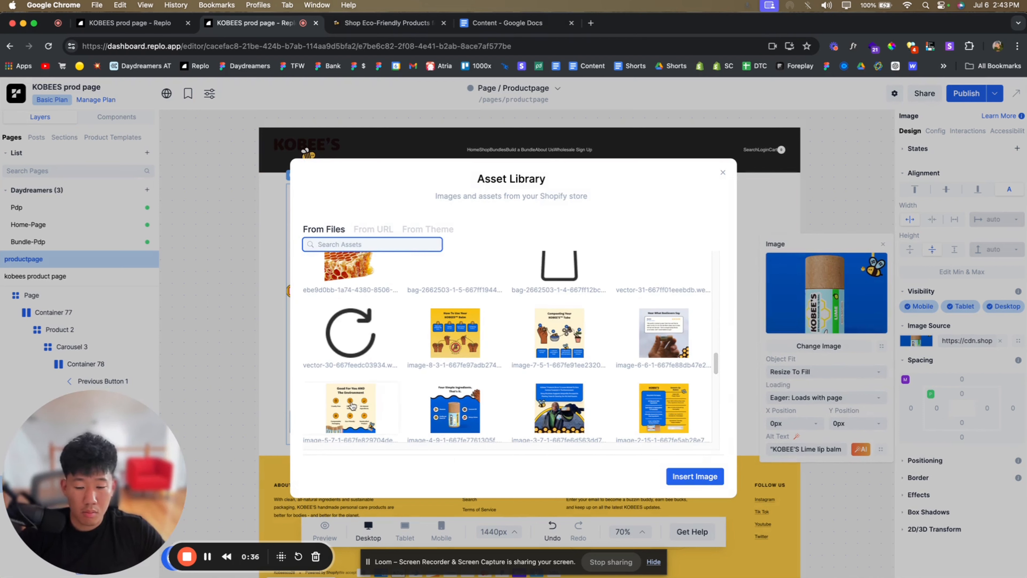
left_click(691, 478)
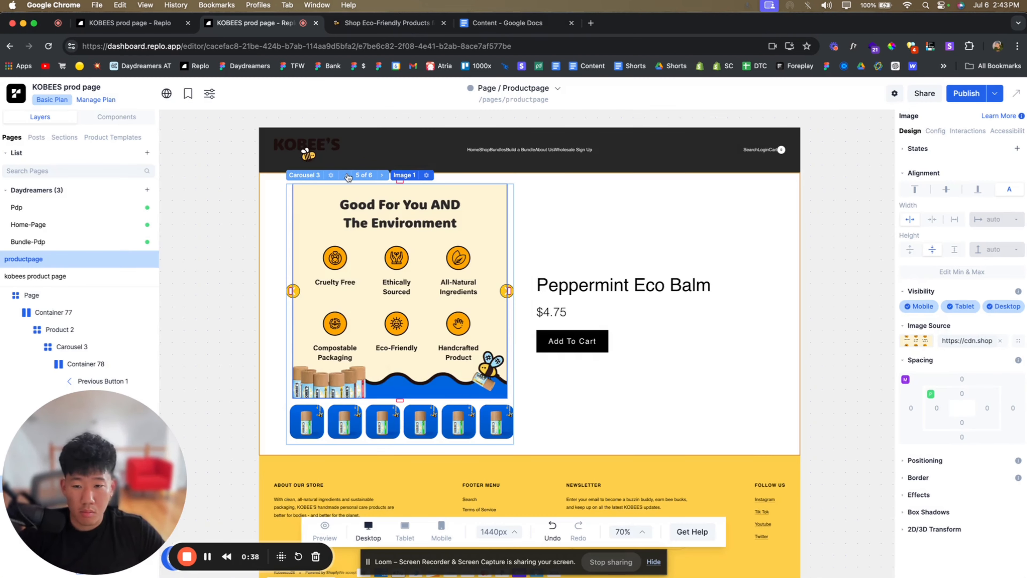
- Change the sixth slide's image to image-6-6-1, the "Hear What Beelievers Say" review graphic
left_click(380, 175)
left_click(381, 177)
left_click(381, 176)
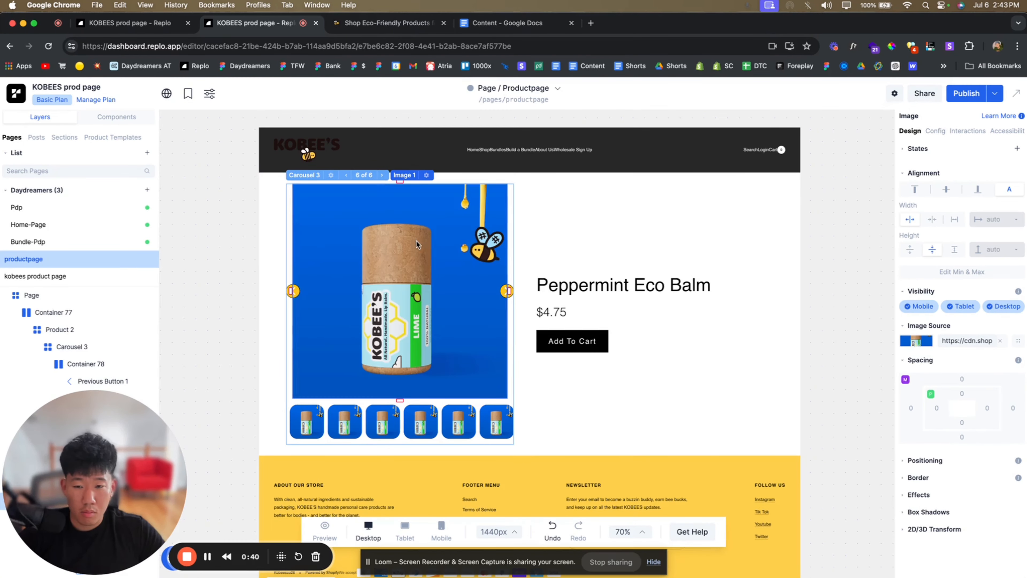
left_click(926, 344)
left_click(813, 349)
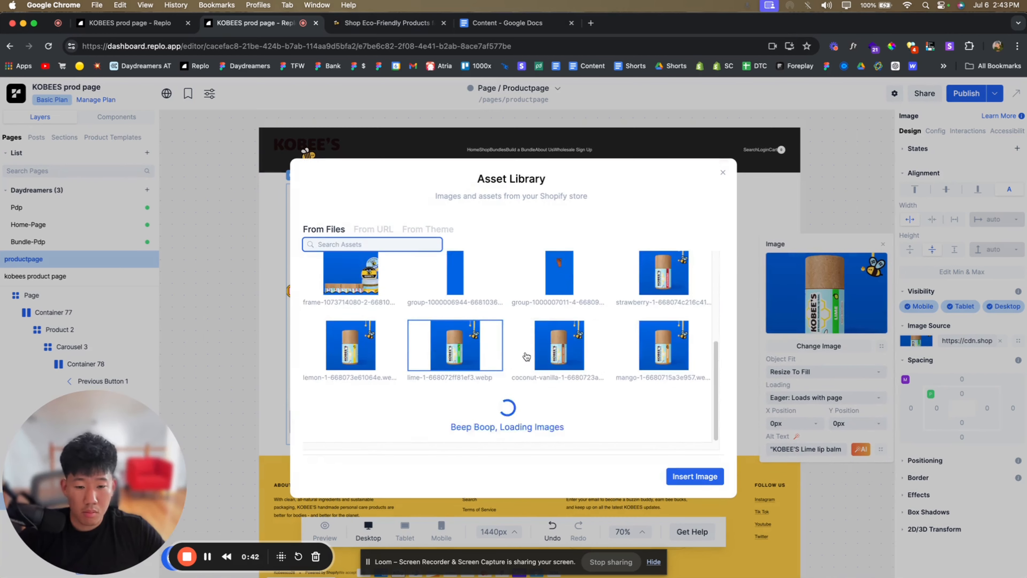
scroll(530, 355, "up", 5)
scroll(546, 367, "down", 5)
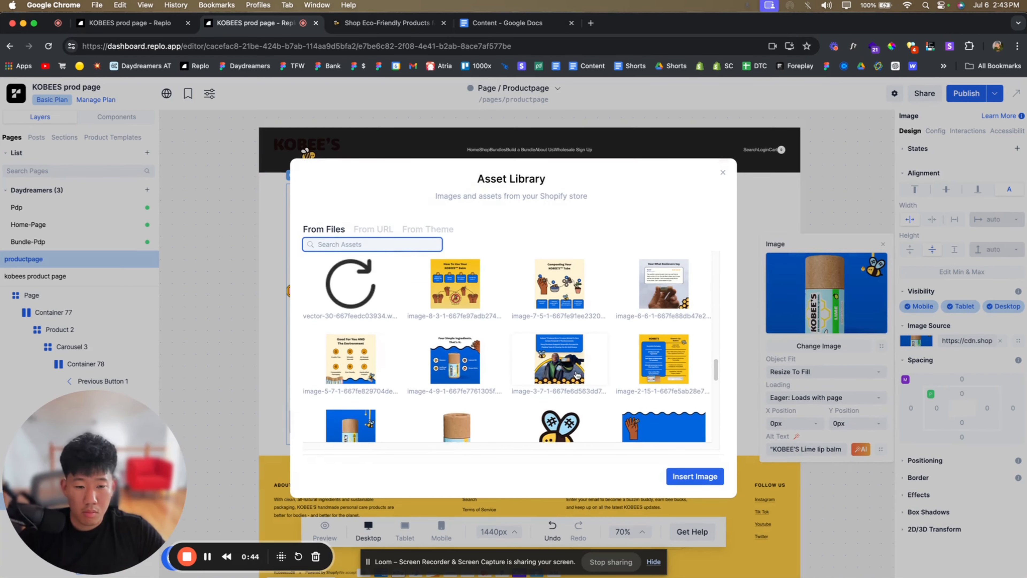
left_click(695, 476)
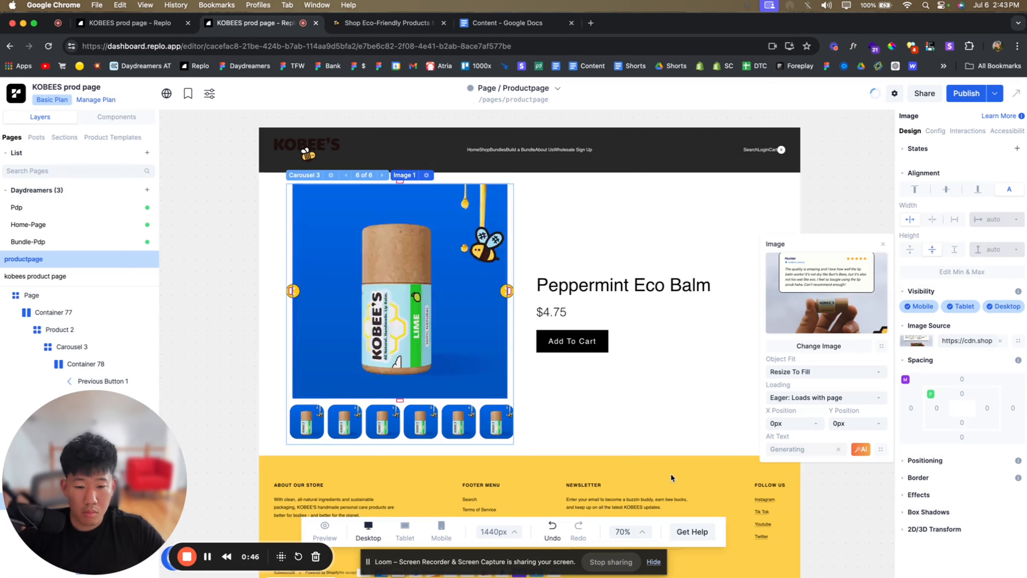
- Duplicate the carousel's last slide image twice to extend the carousel to eight slides
scroll(112, 399, "down", 3)
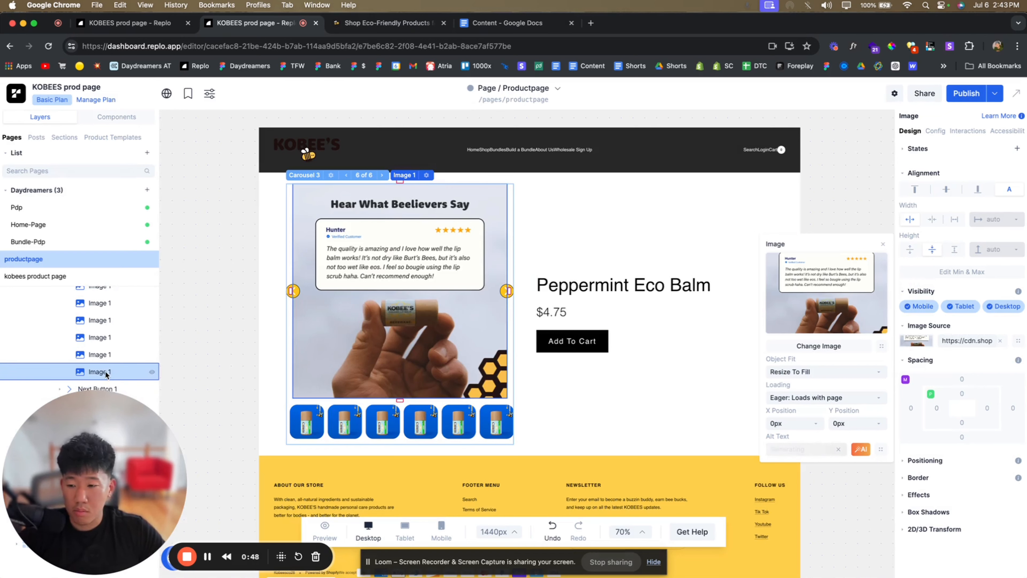
key("super+d")
key("super+d")
left_click(399, 221)
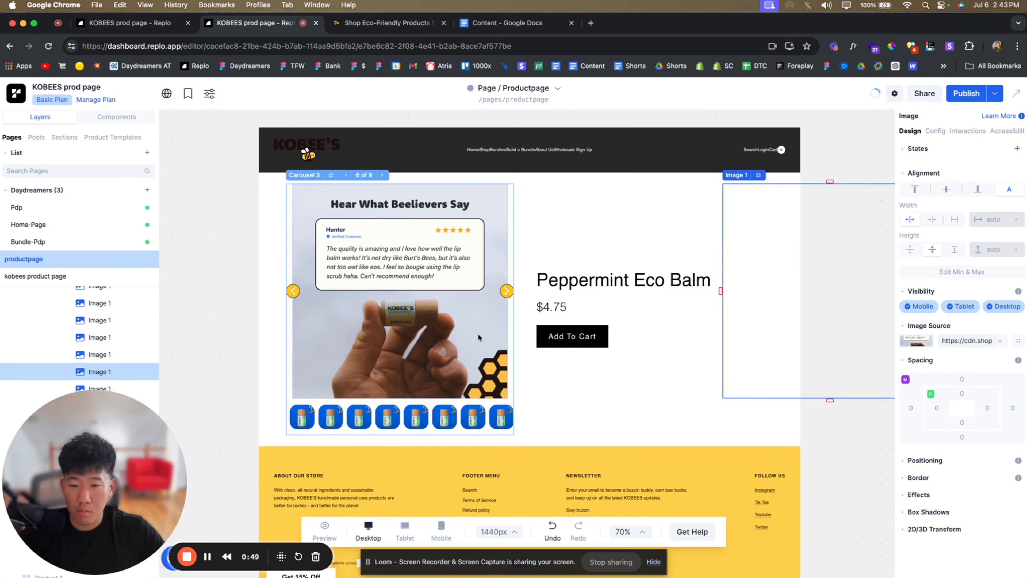
- Go to the seventh slide and replace its duplicated image with image-7-5-1, the "Composting Your KOBEE'S Tube" graphic
left_click(382, 175)
left_click(346, 176)
left_click(346, 175)
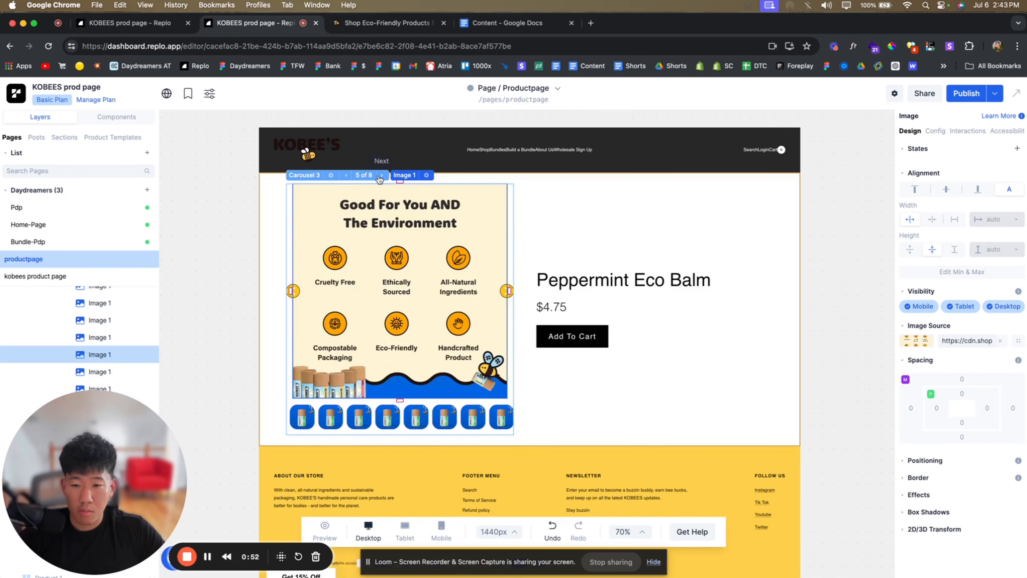
left_click(381, 175)
left_click(382, 175)
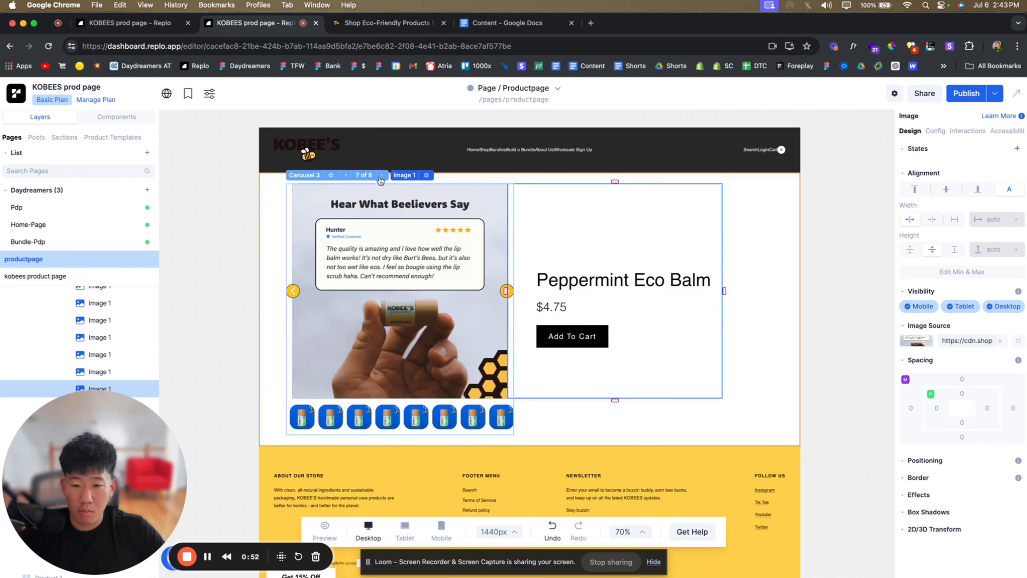
left_click(914, 343)
left_click(809, 346)
scroll(513, 352, "down", 1)
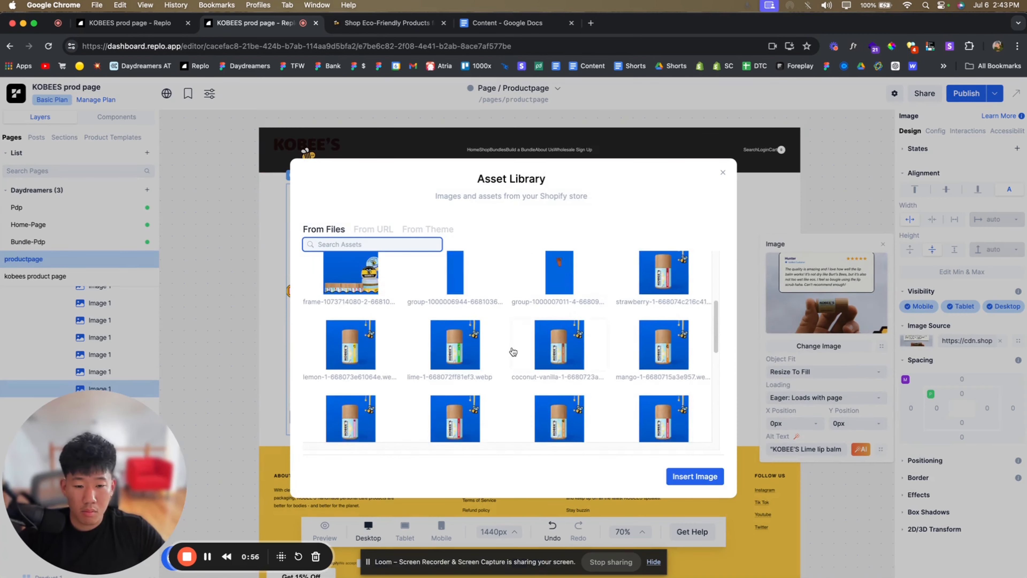
scroll(513, 352, "down", 10)
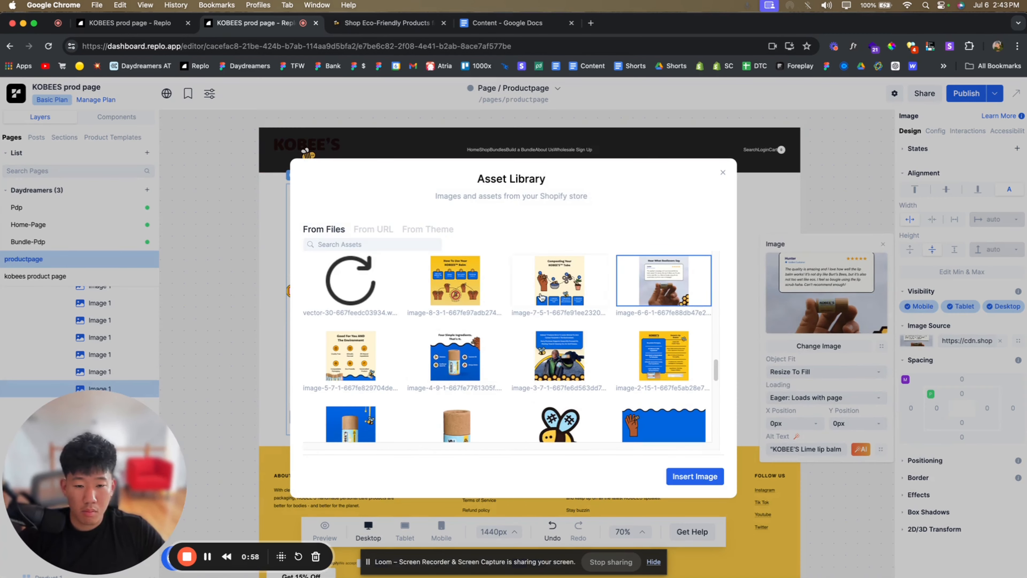
left_click(541, 297)
left_click(694, 476)
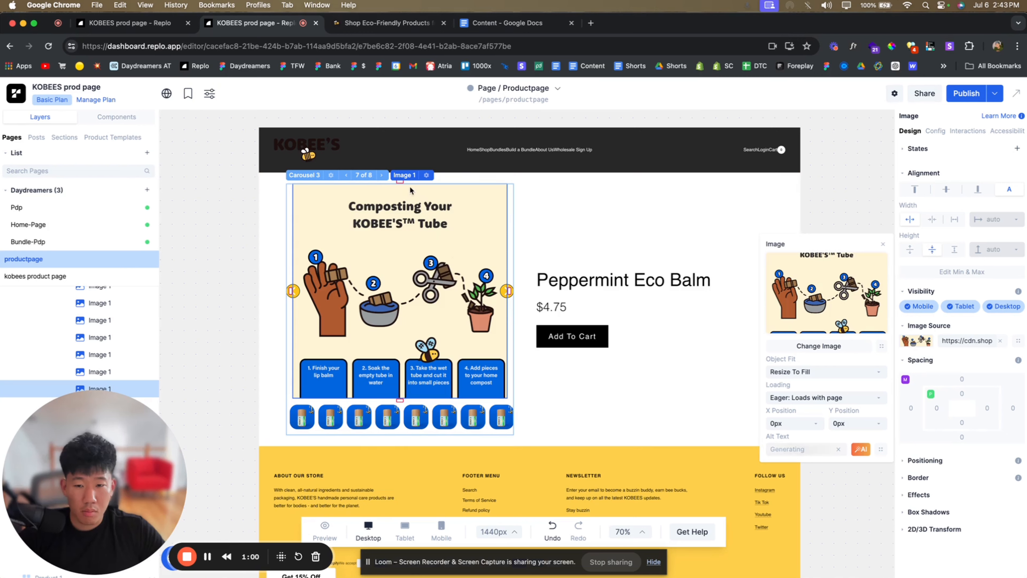
- Replace the eighth slide's image with image-8-3-1, the "How To Use Your KOBEES Balm" graphic, and deselect
left_click(382, 175)
left_click(902, 344)
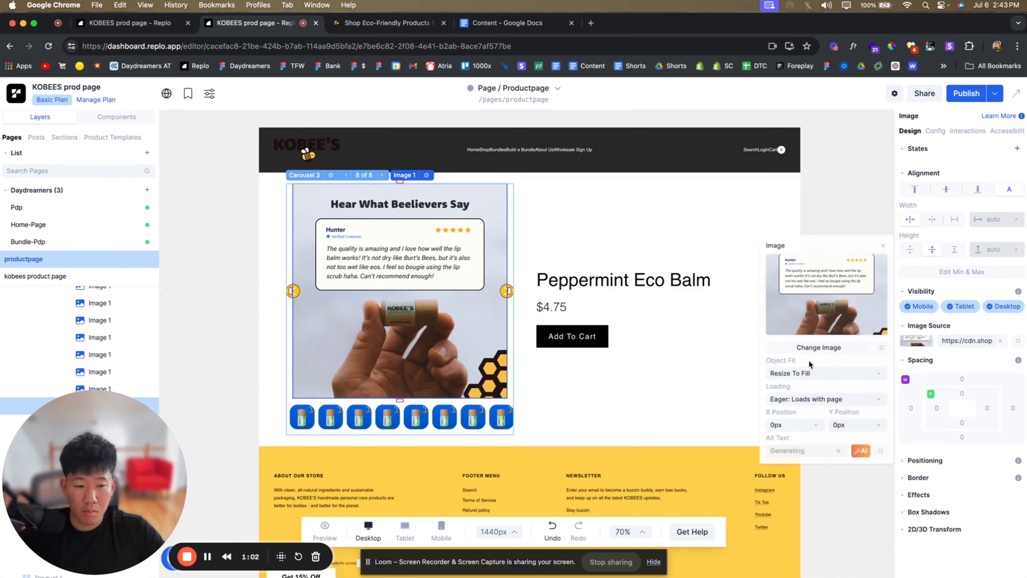
left_click(818, 345)
scroll(469, 340, "down", 10)
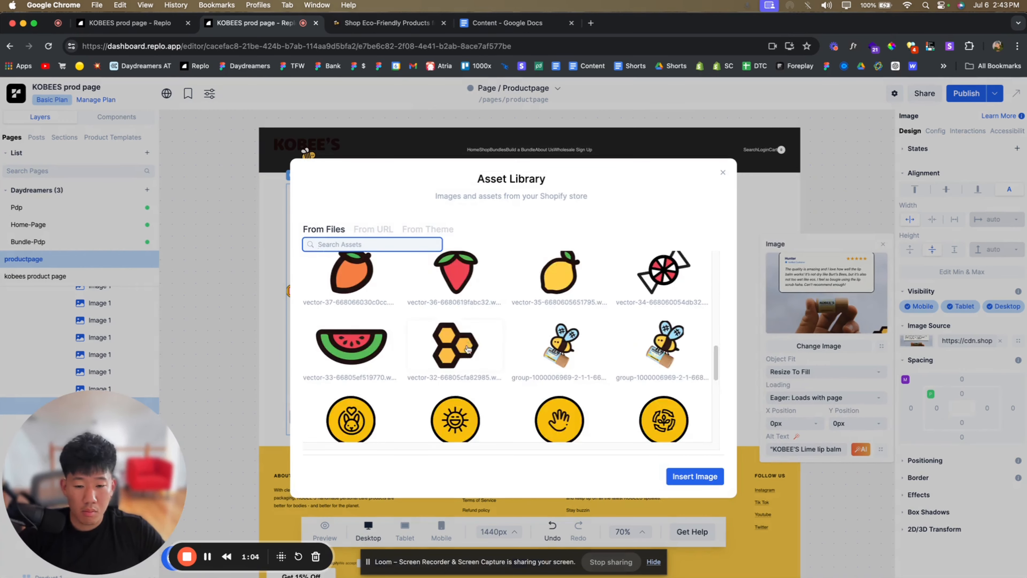
left_click(459, 288)
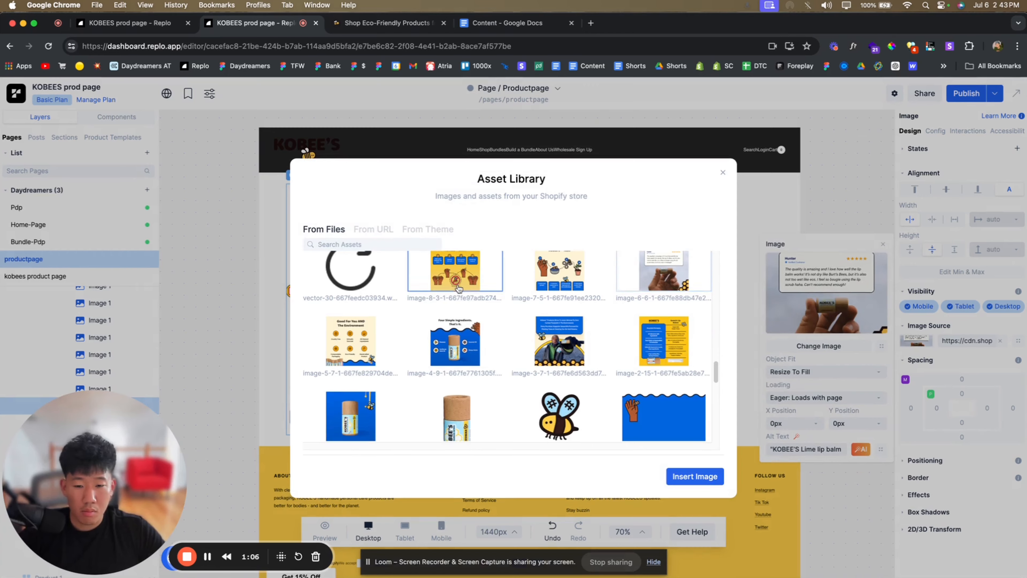
left_click(674, 477)
left_click(238, 242)
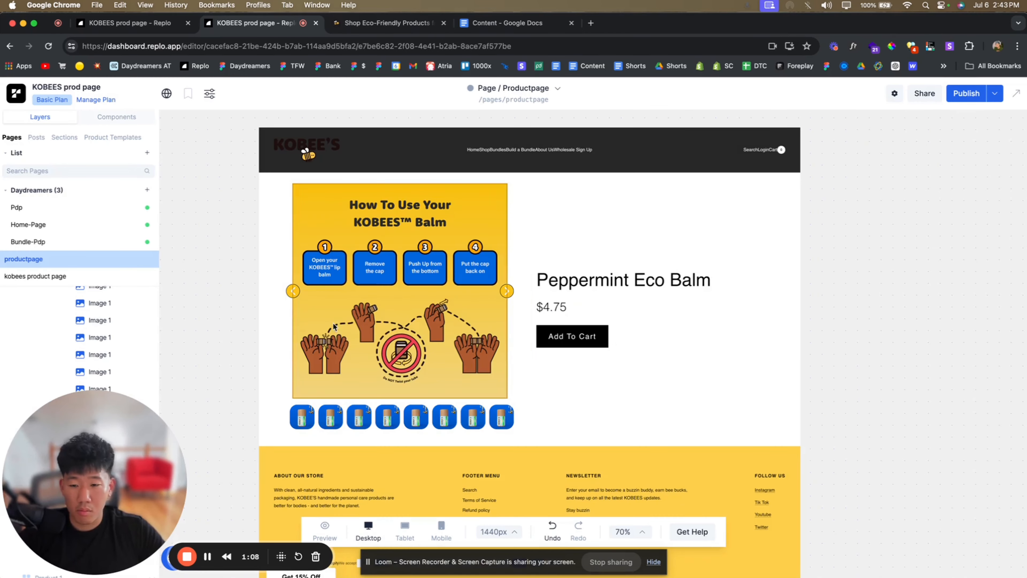
- Review the carousel slides backwards to the first one, compare them with the live Kobees page's gallery and thumbnails, and return to the editor
left_click(374, 187)
left_click(348, 174)
left_click(348, 175)
left_click(347, 174)
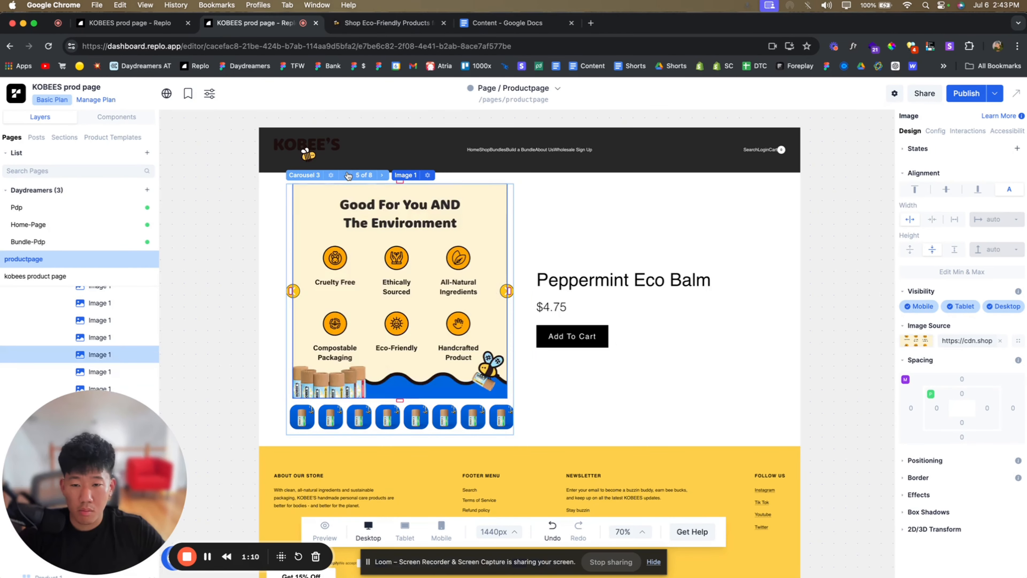
left_click(347, 175)
left_click(348, 174)
left_click(348, 174)
key("ctrl+Tab")
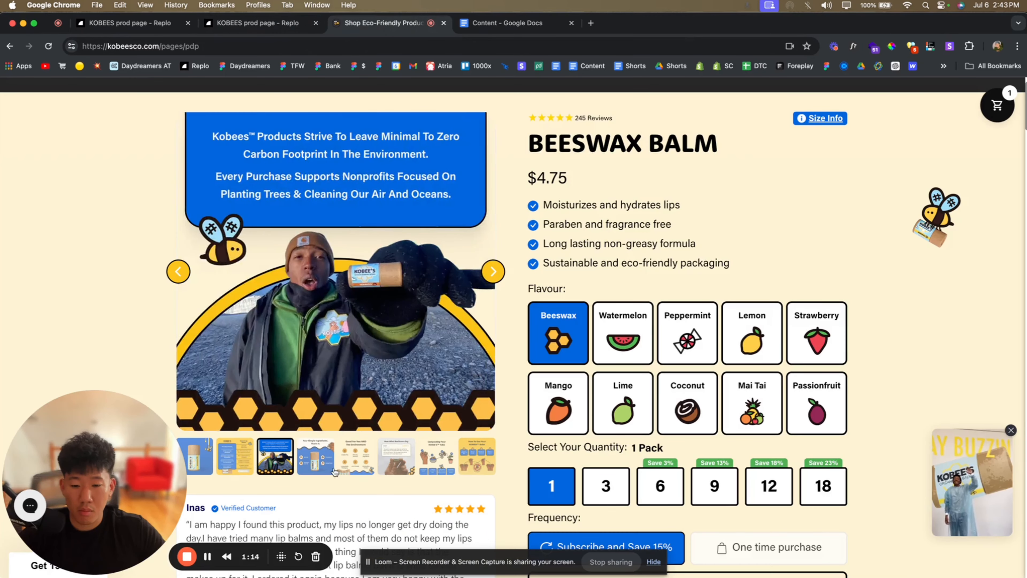
left_click(264, 23)
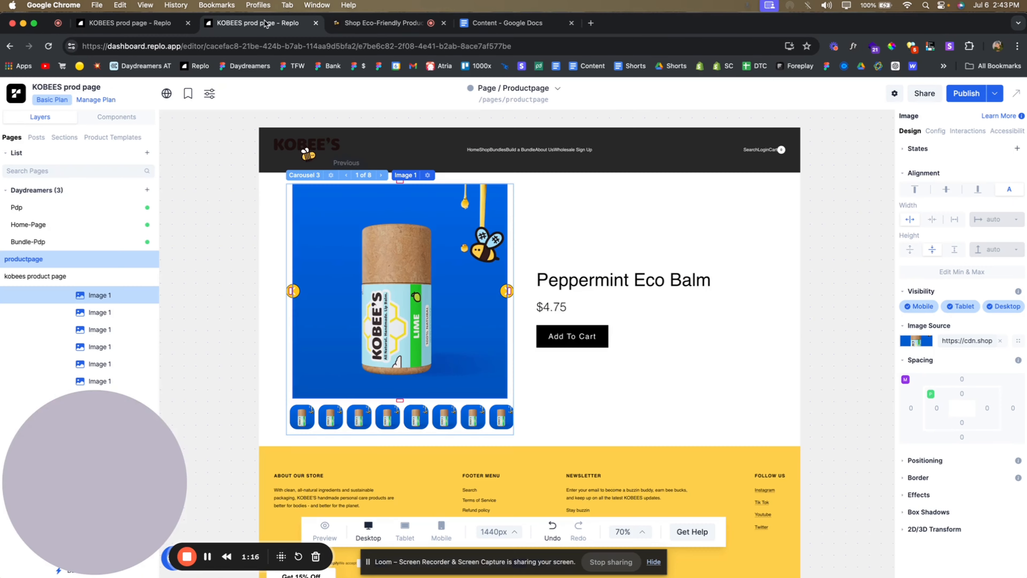
- Replace the first carousel slide's image with beeswax-1 from the store's asset library
scroll(386, 252, "down", 1)
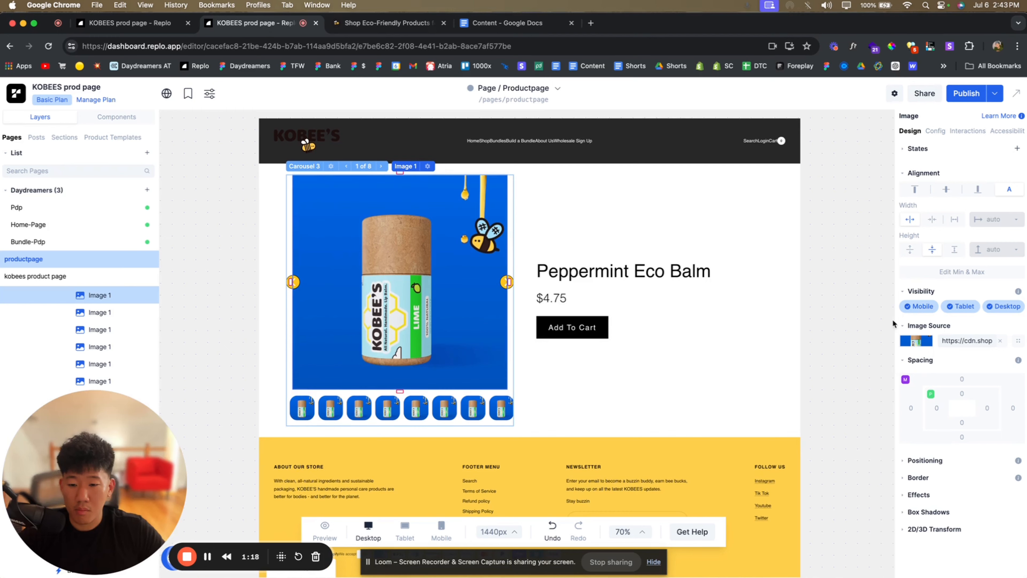
left_click(915, 341)
left_click(819, 346)
scroll(482, 377, "down", 4)
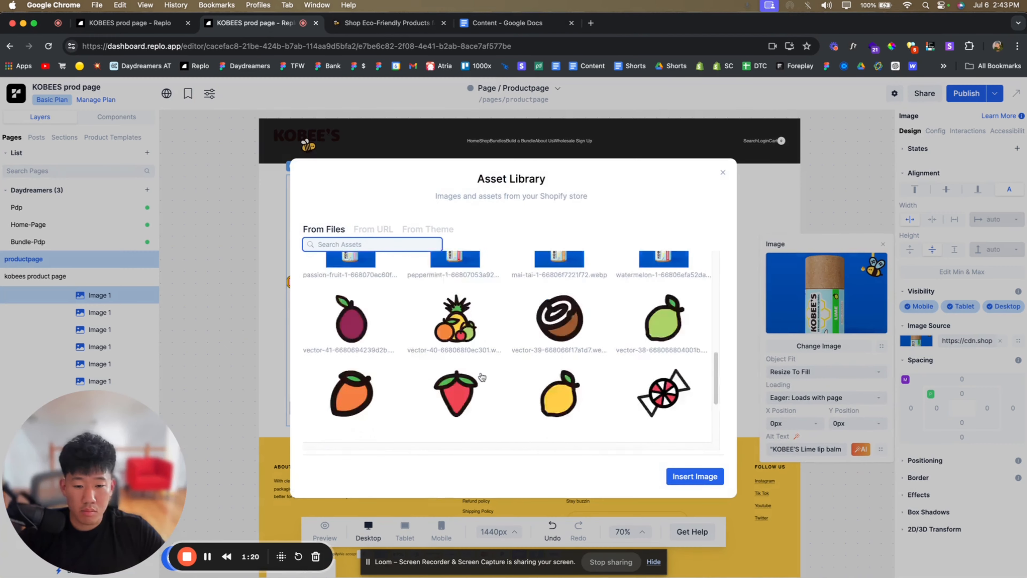
scroll(482, 378, "down", 15)
left_click(350, 368)
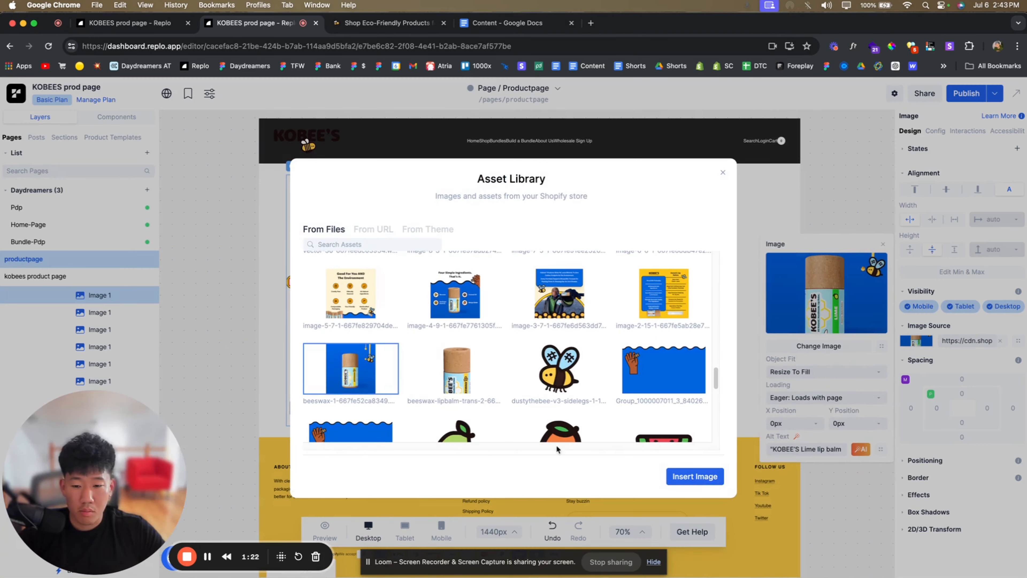
left_click(672, 477)
- Change the Shopify product assigned to the Product 2 component to Beeswax Balm and deselect
left_click(521, 225)
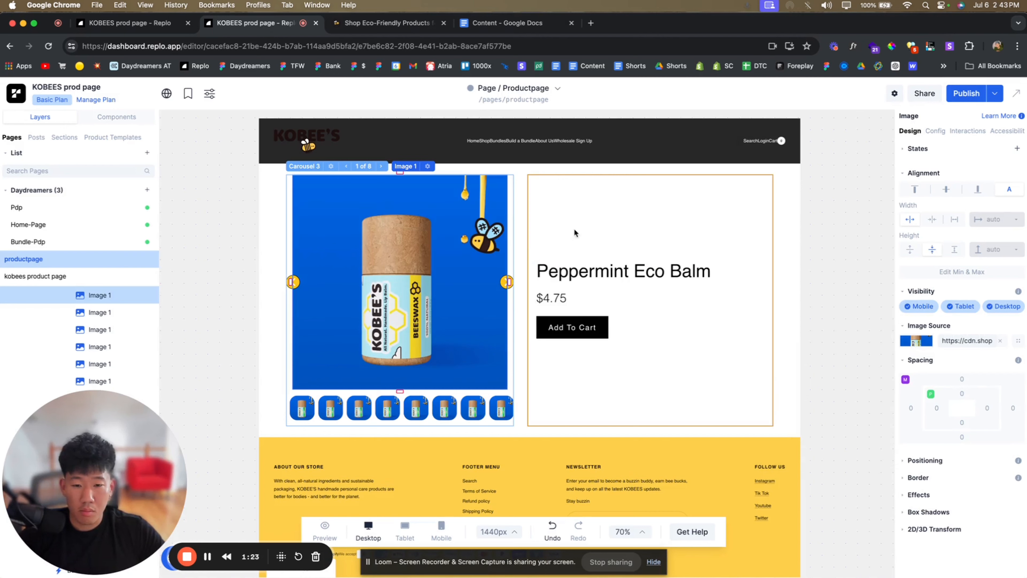
left_click(521, 226)
scroll(128, 321, "up", 2)
left_click(935, 131)
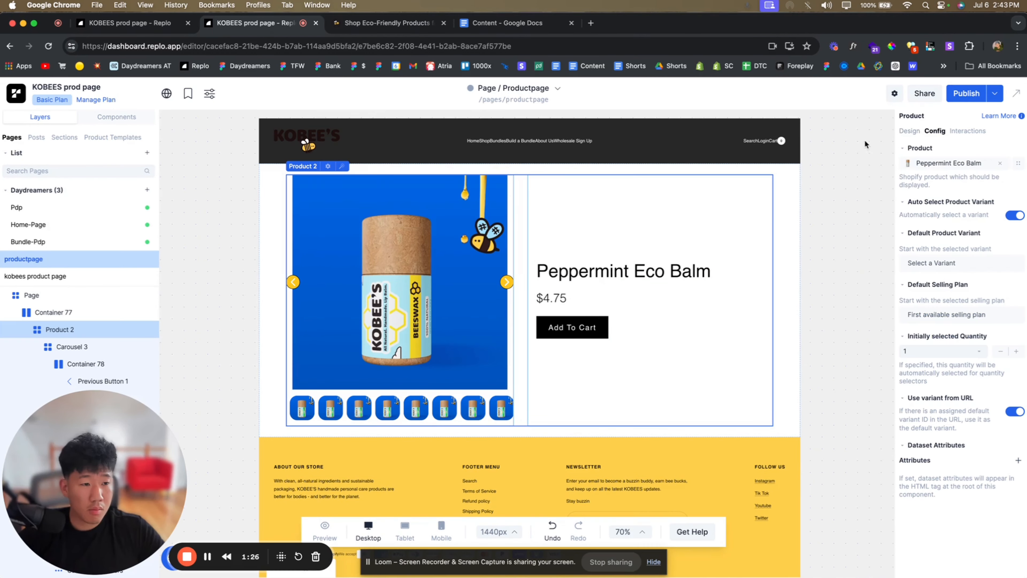
left_click(938, 163)
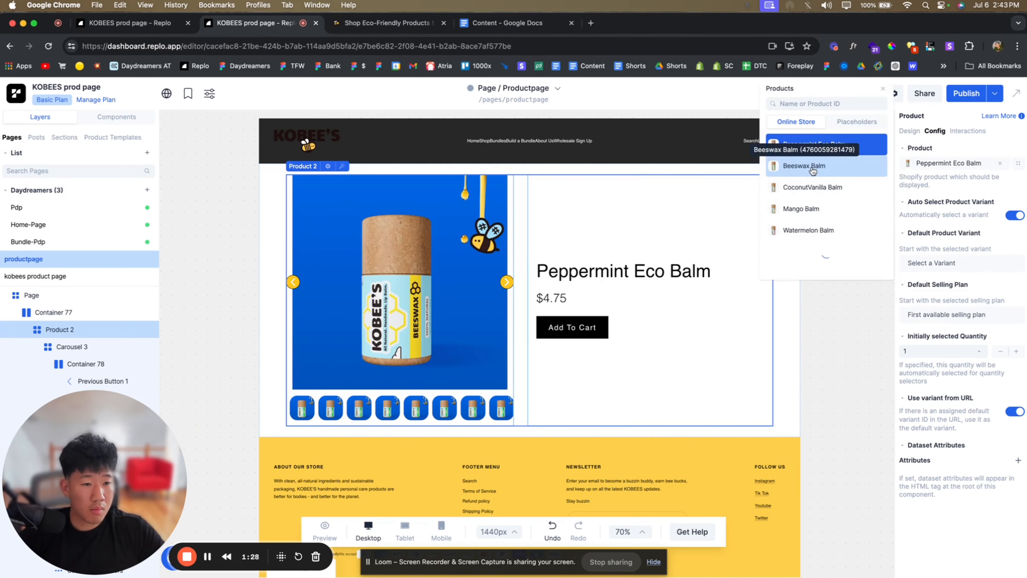
left_click(813, 170)
left_click(846, 346)
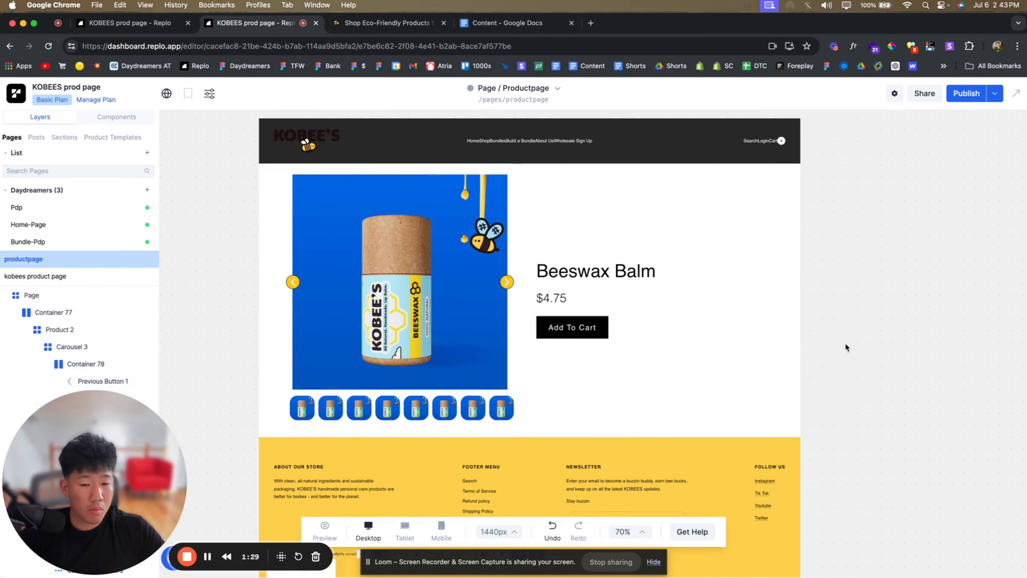
- Select the carousel indicators, compare the gallery's arrows and thumbnails with the live Kobees page, and return to the editor
left_click(506, 376)
left_click(514, 395)
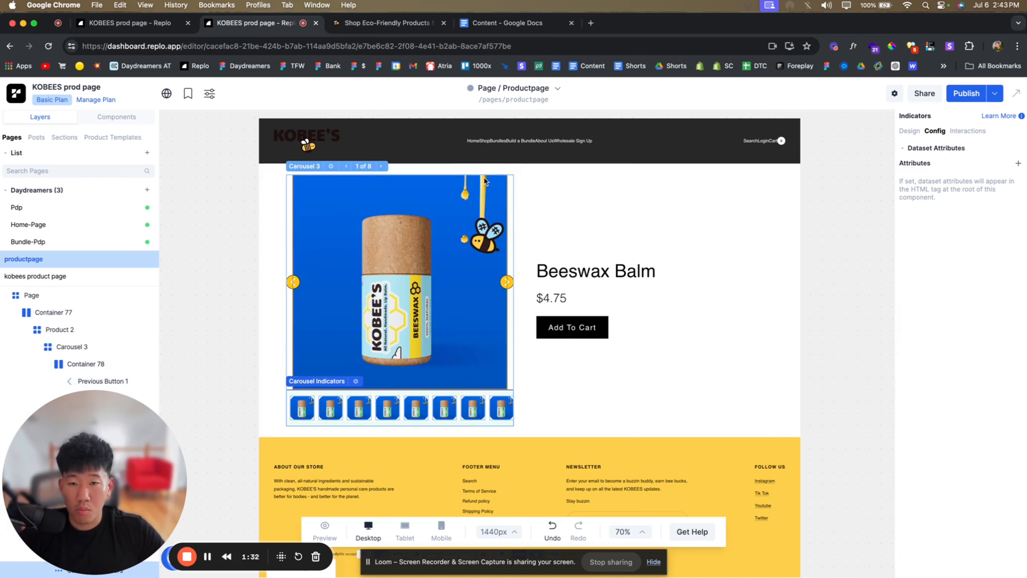
key("ctrl+Tab")
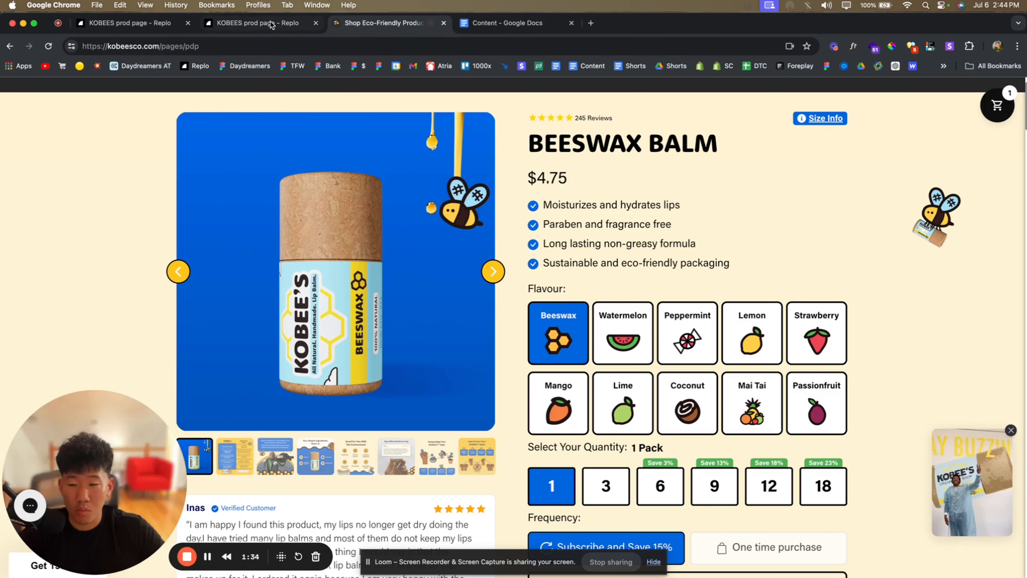
key("ctrl+shift+Tab")
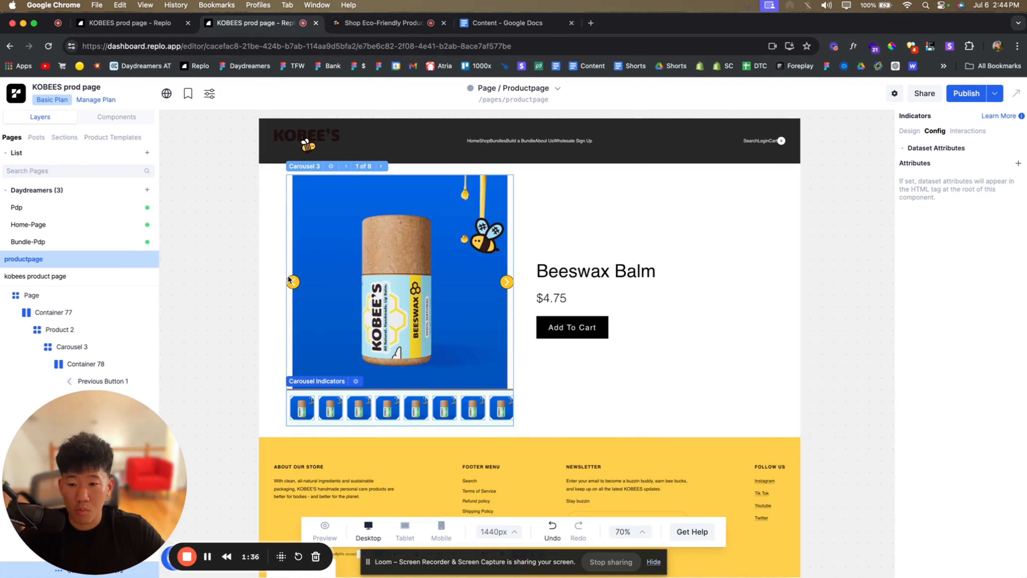
- Set the right margin of the carousel's previous arrow button to 0
left_click(293, 282)
left_click(103, 307)
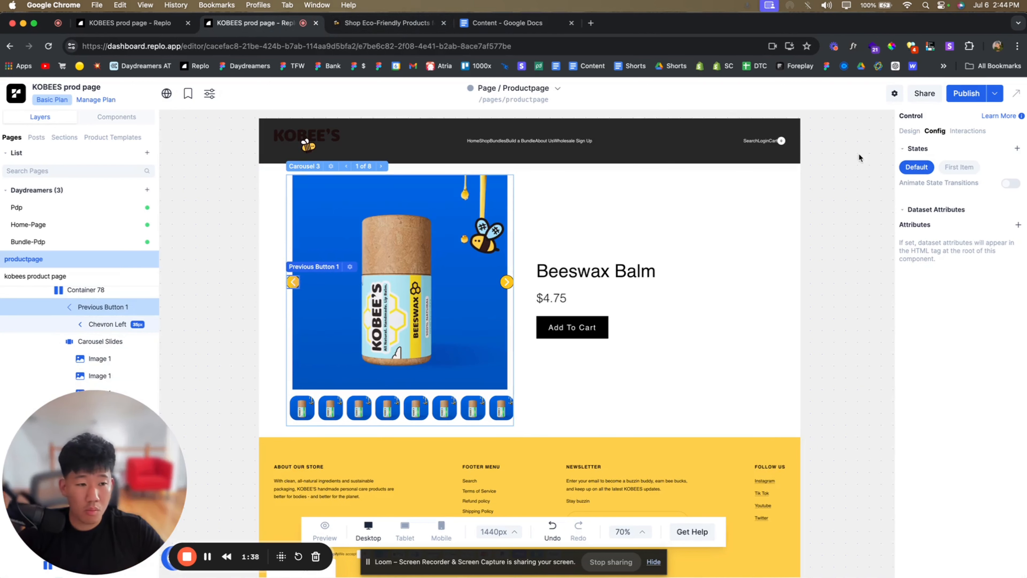
left_click(909, 130)
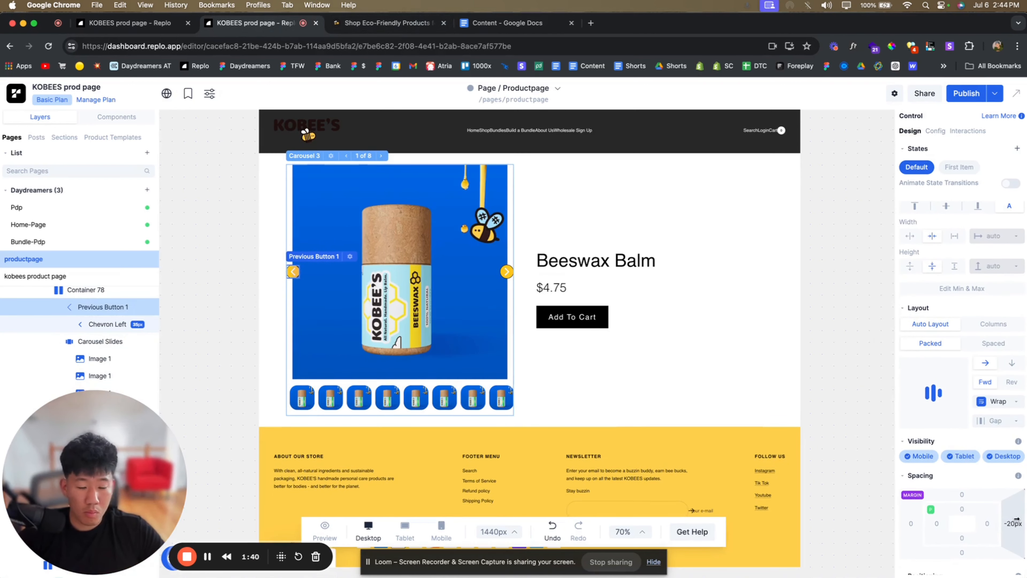
left_click_drag(1012, 525, 1006, 535)
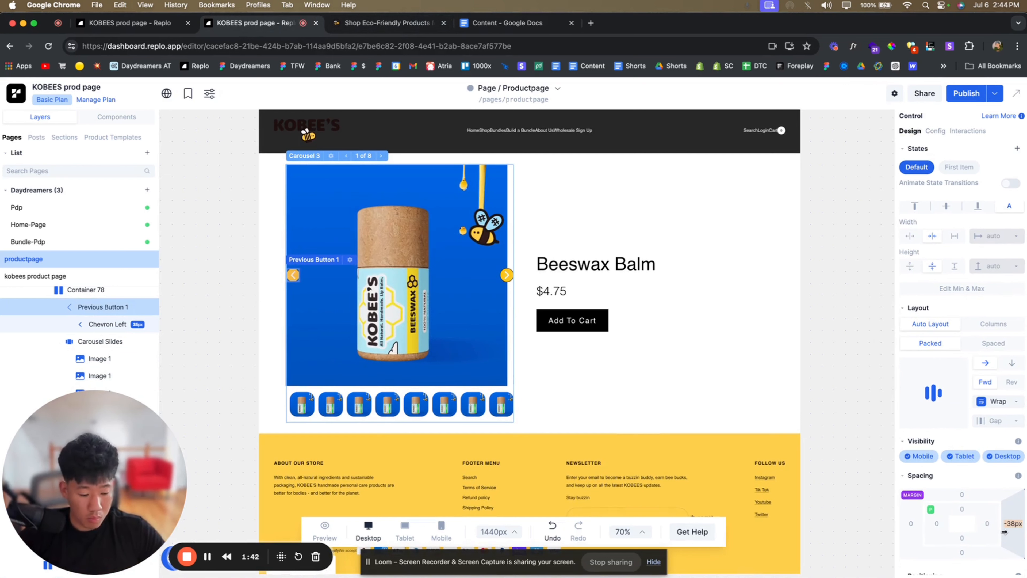
key("Return")
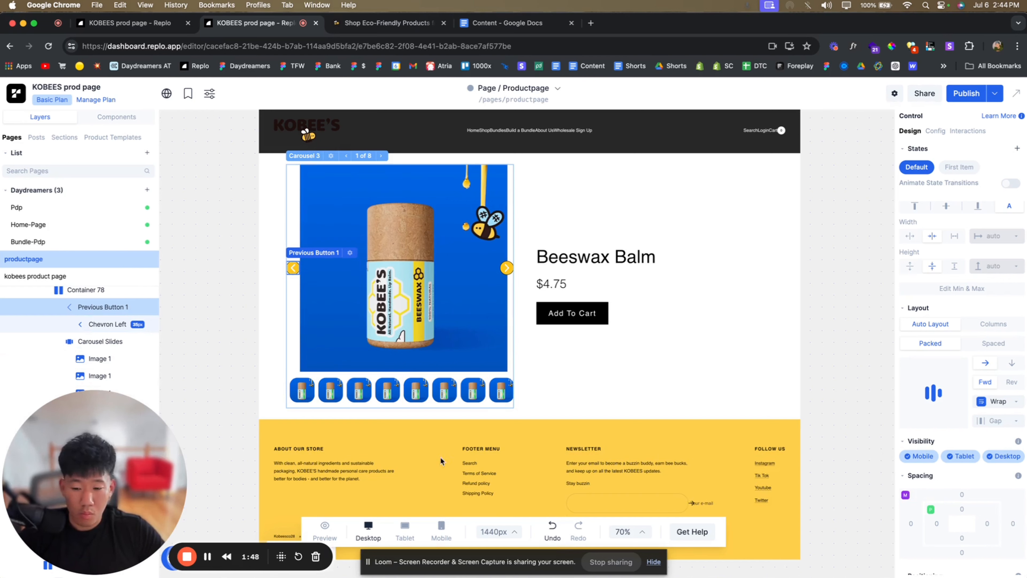
- Position the previous arrow relative to its container, vertically centered and anchored to the left with a -3% left offset
scroll(953, 477, "down", 5)
left_click(938, 409)
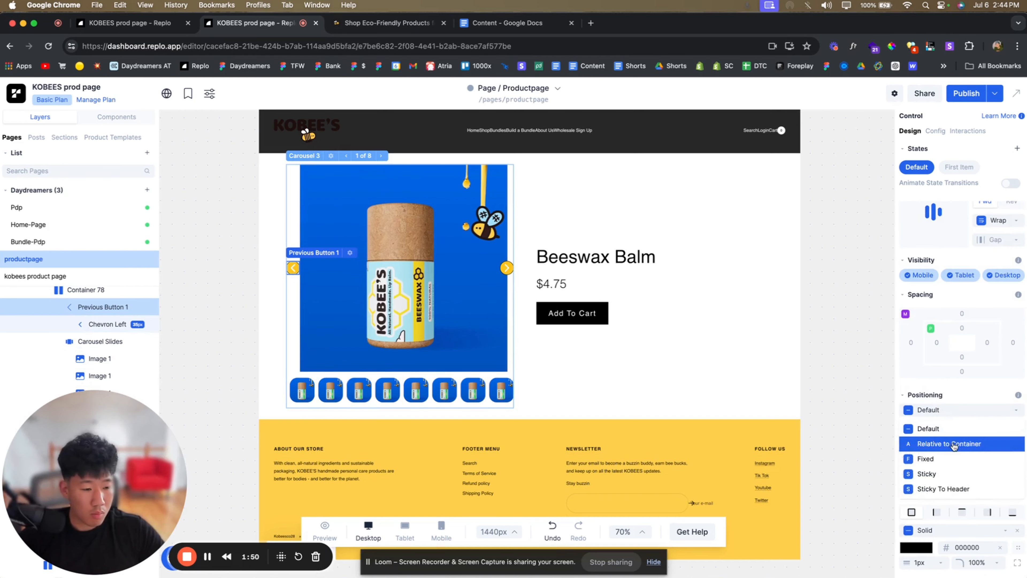
left_click(934, 443)
left_click(931, 432)
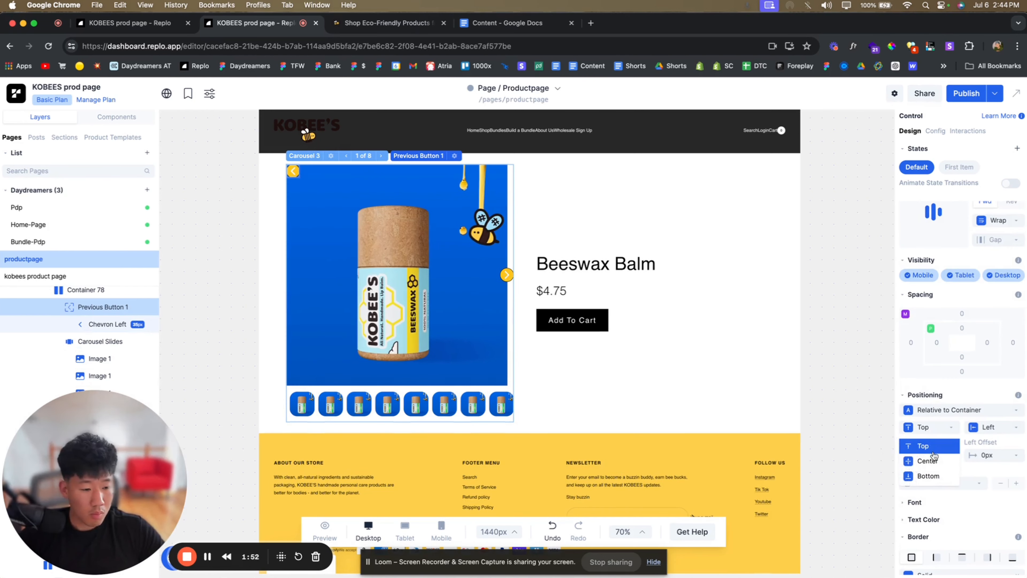
left_click(933, 453)
left_click(927, 431)
left_click(926, 462)
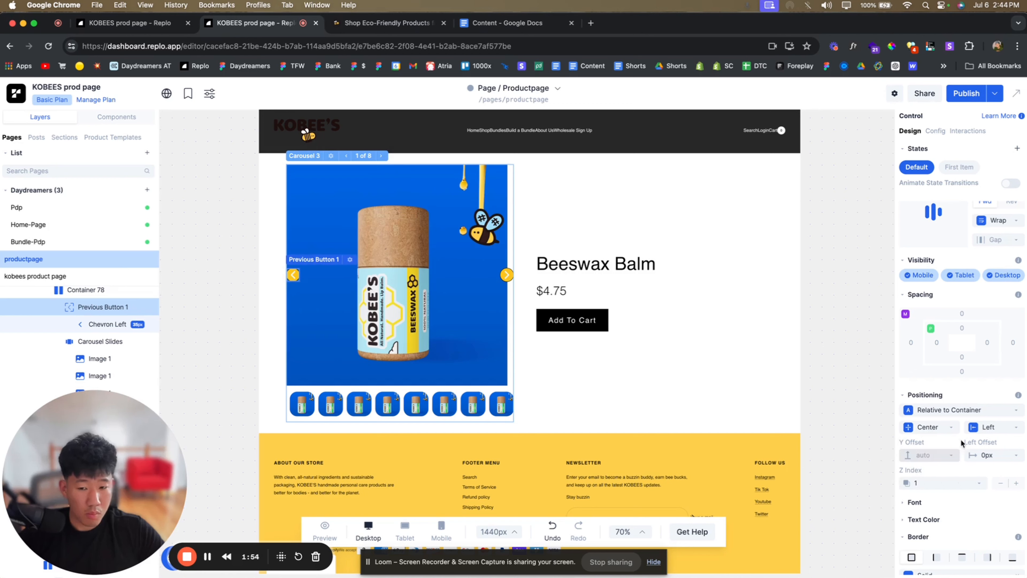
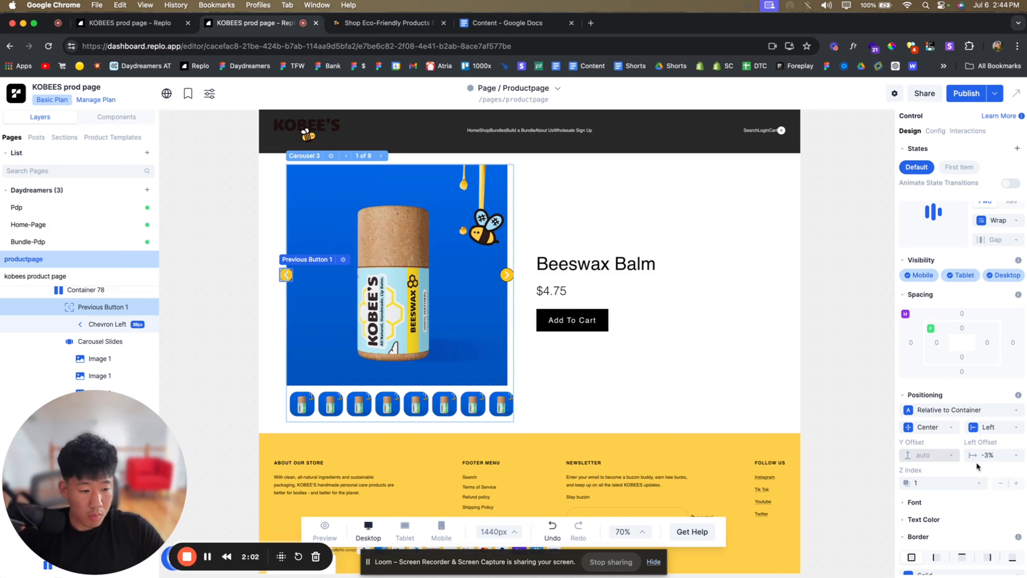
left_click(978, 458)
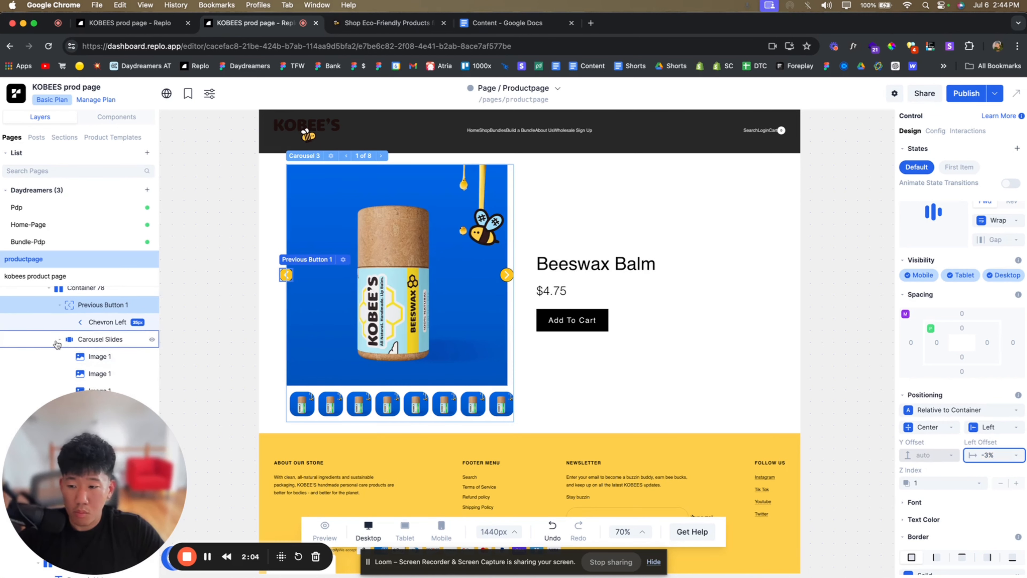
- Collapse the Carousel Slides layer, position the next arrow button relative to its container, and set its left margin to 0
left_click(59, 343)
left_click(92, 374)
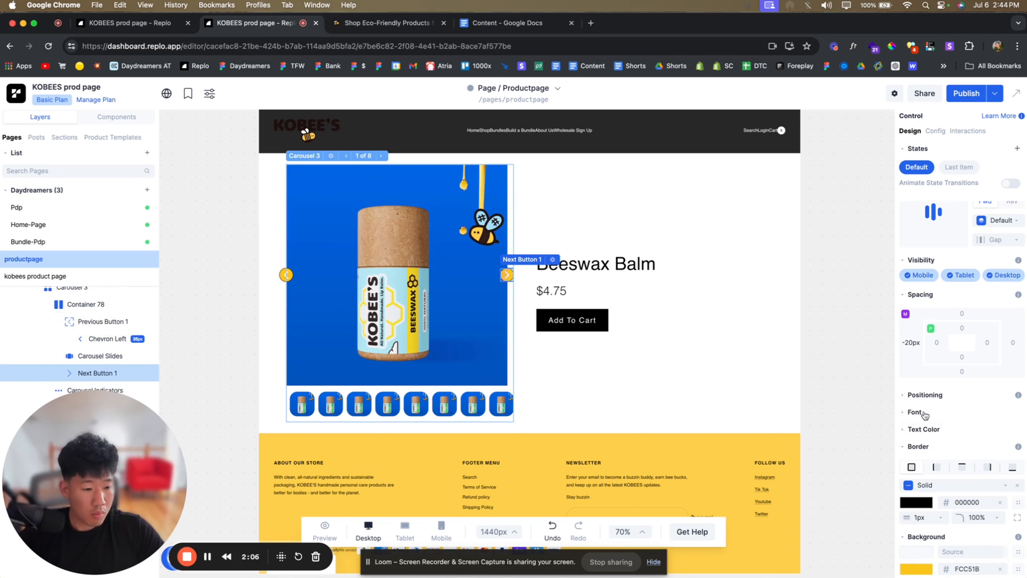
left_click(925, 397)
left_click(932, 410)
left_click(946, 445)
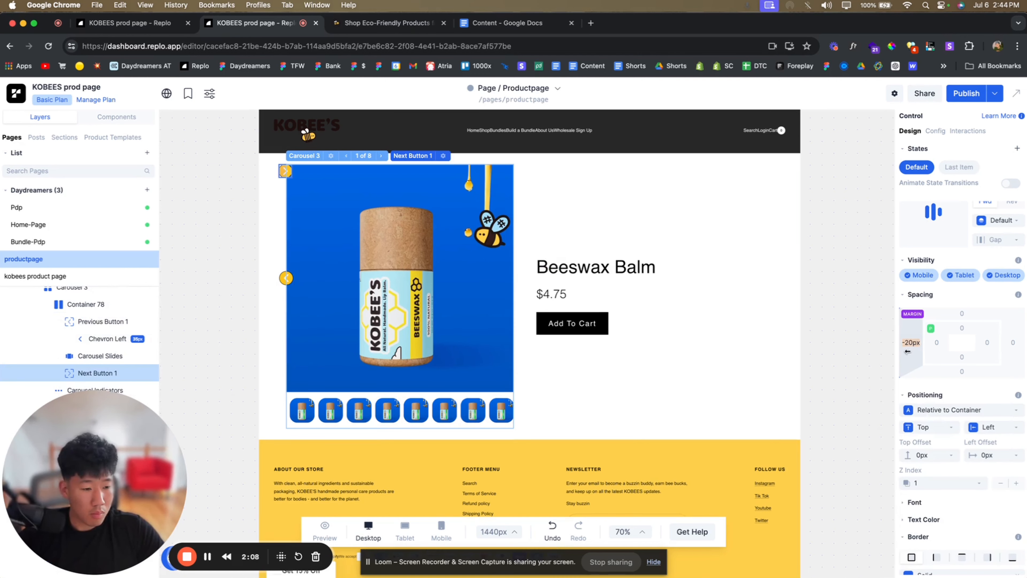
- Anchor the next arrow to the container's right edge, vertically centered, with a -3% right offset
left_click(992, 426)
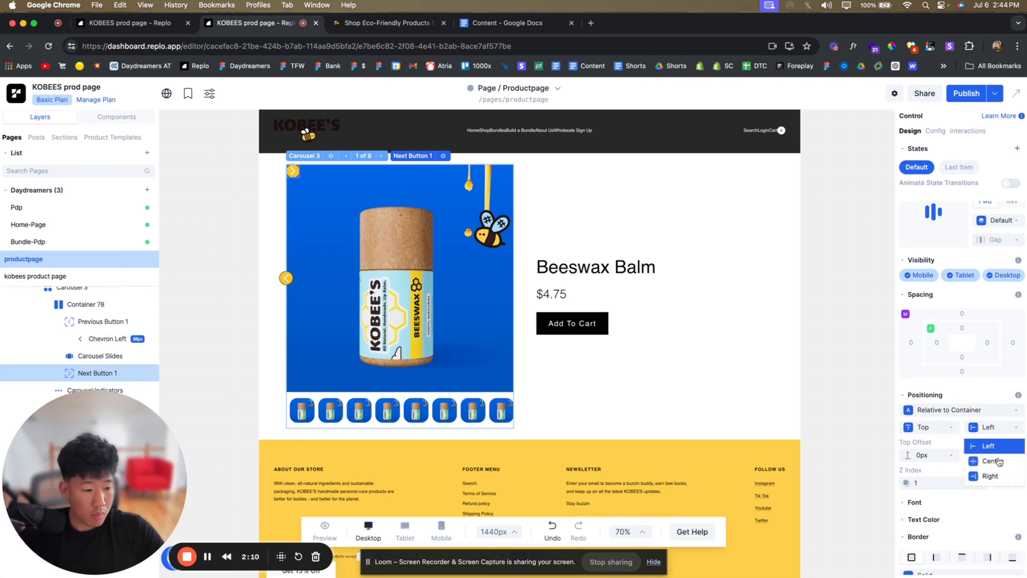
left_click(987, 474)
left_click(938, 428)
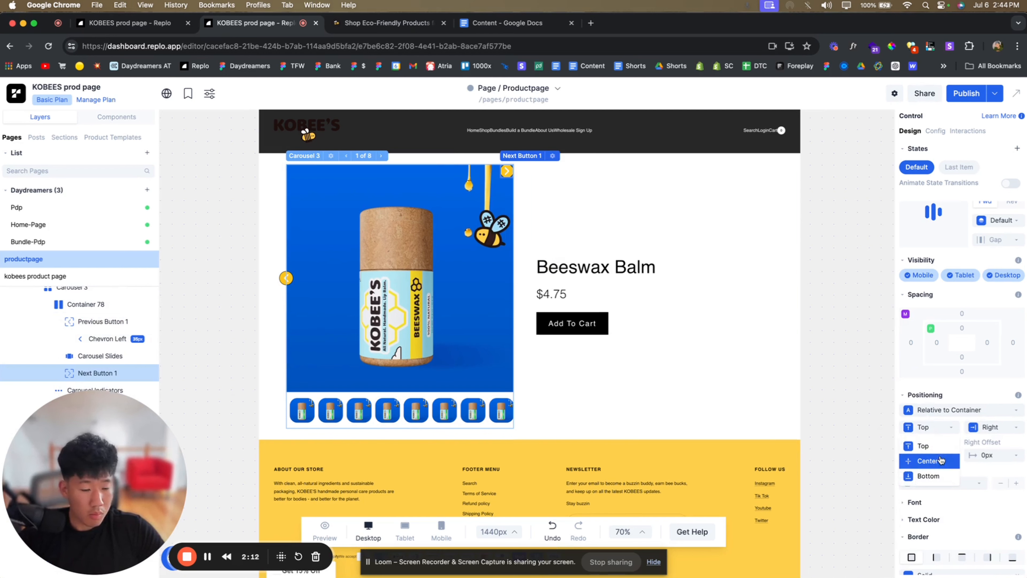
left_click(939, 460)
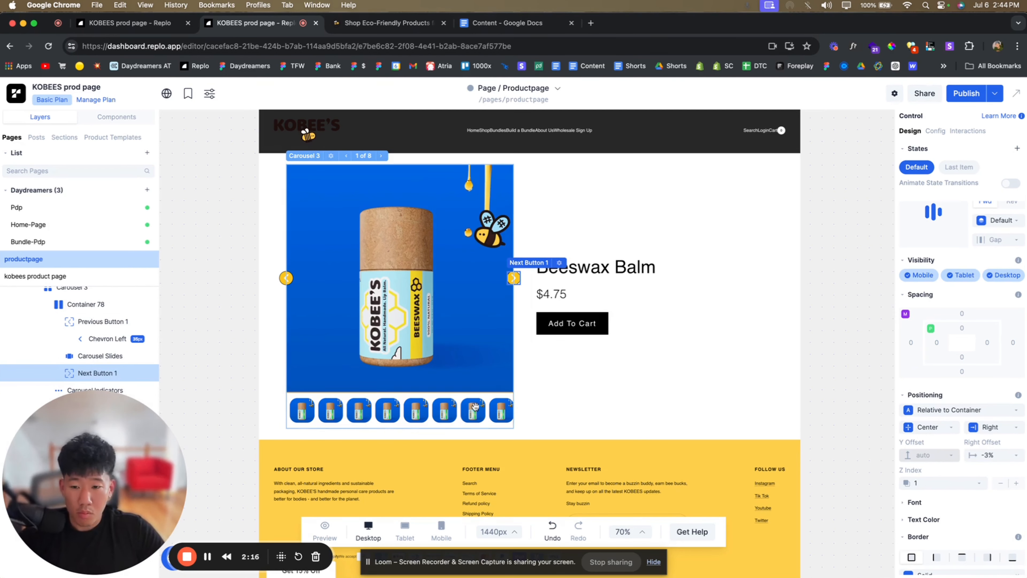
- Round the corners of the Carousel Slides component with a border radius of 20 and deselect
left_click(519, 418)
left_click(581, 422)
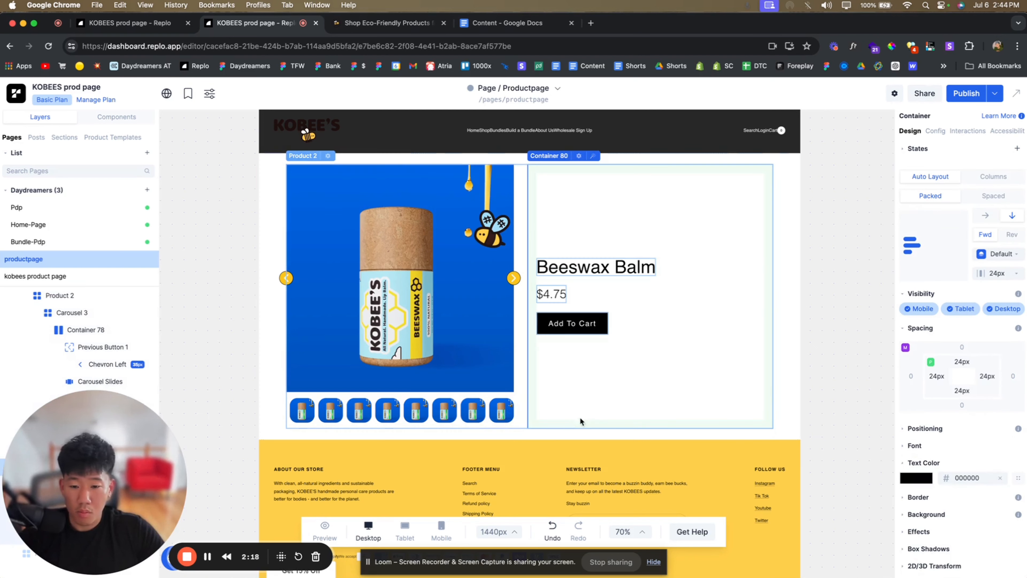
left_click(497, 390)
scroll(113, 344, "down", 4)
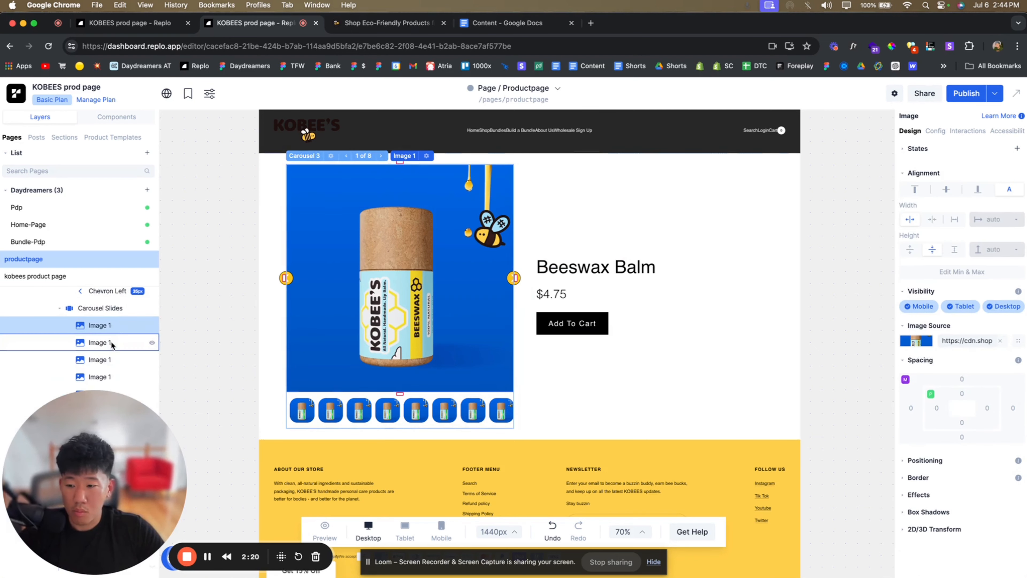
left_click(111, 315)
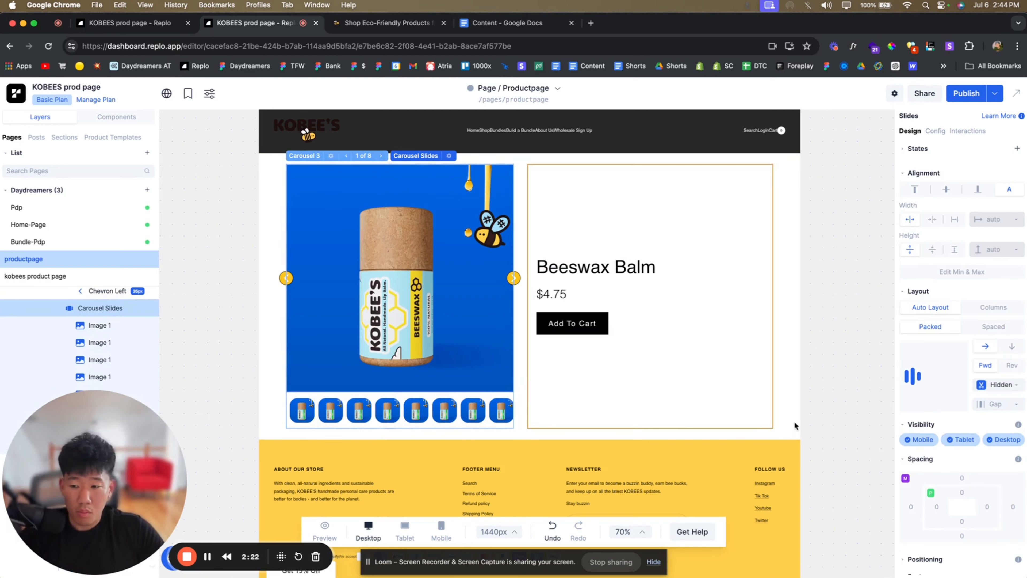
scroll(977, 449, "down", 3)
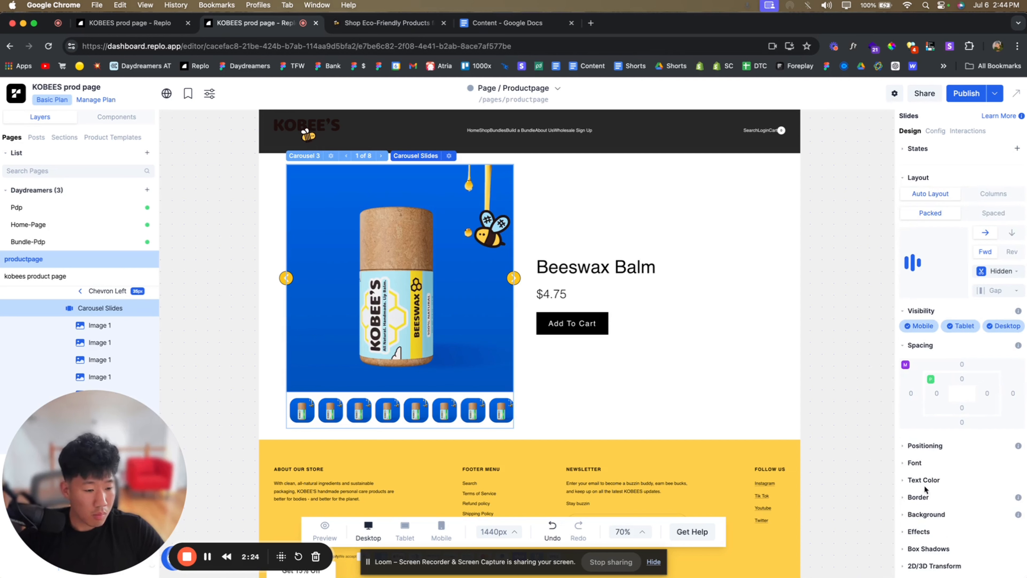
left_click(919, 497)
left_click(976, 566)
type("20")
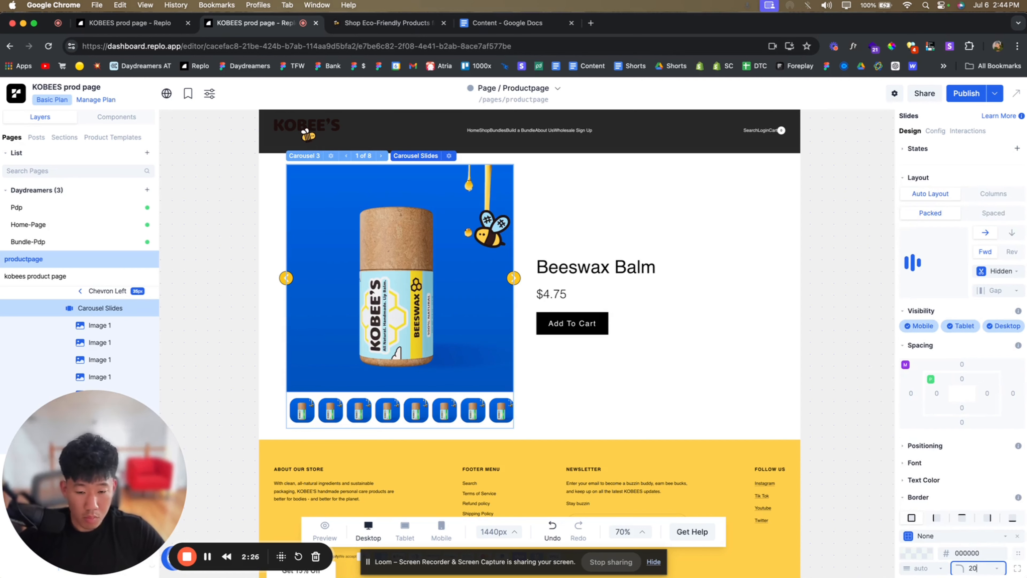
key("Return")
left_click(849, 382)
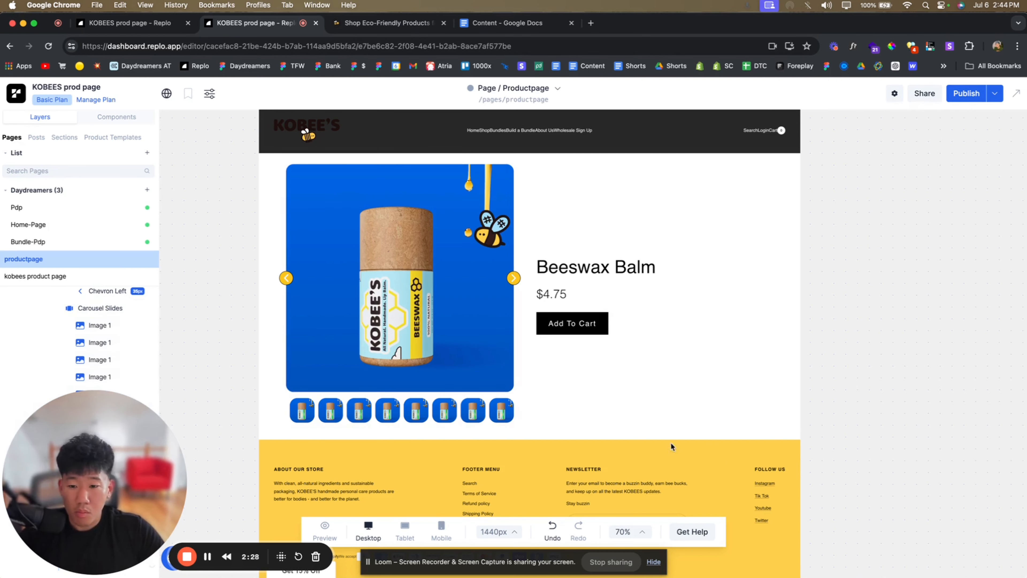
- Set the left margin of Container 79 inside the carousel indicators to 0 and select the thumbnail image within it
left_click(288, 402)
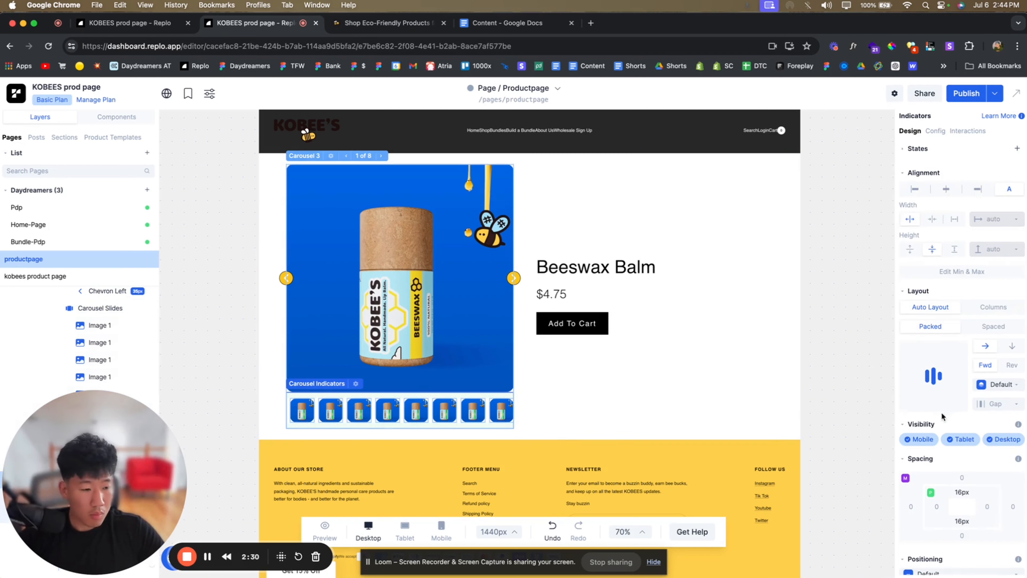
scroll(162, 330, "down", 1)
scroll(87, 335, "down", 2)
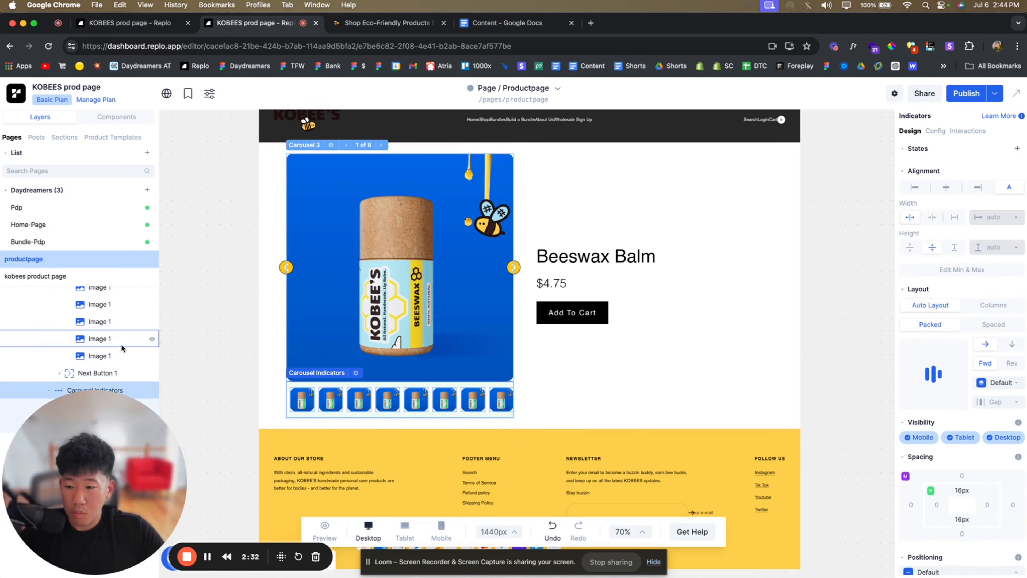
left_click_drag(96, 425, 282, 425)
left_click(87, 408)
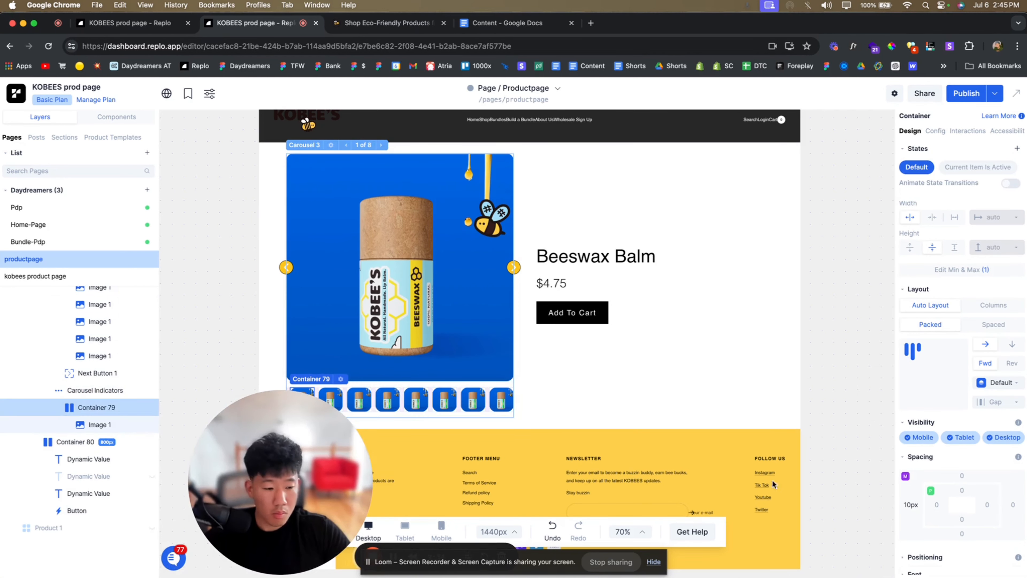
key("Return")
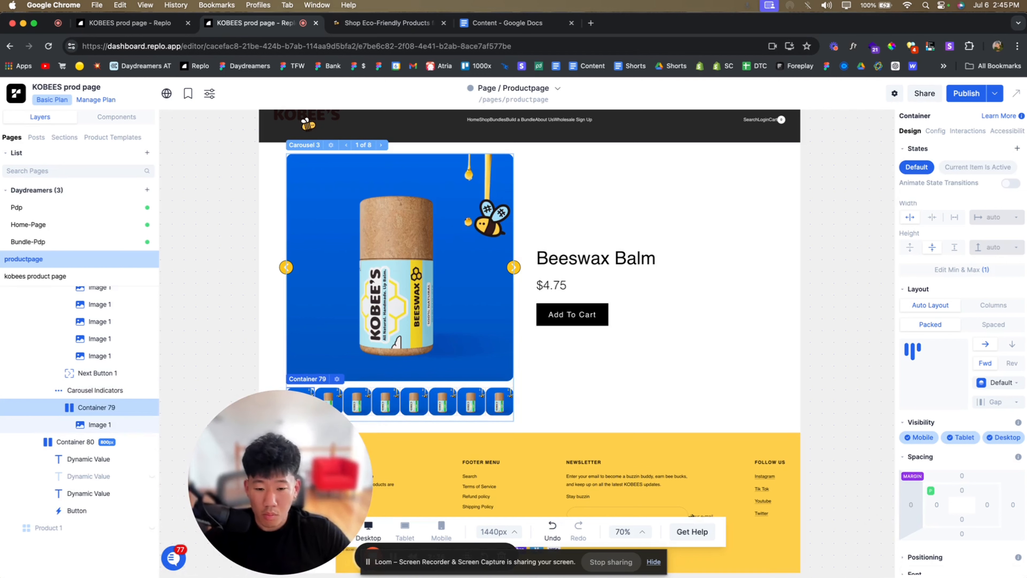
left_click(79, 425)
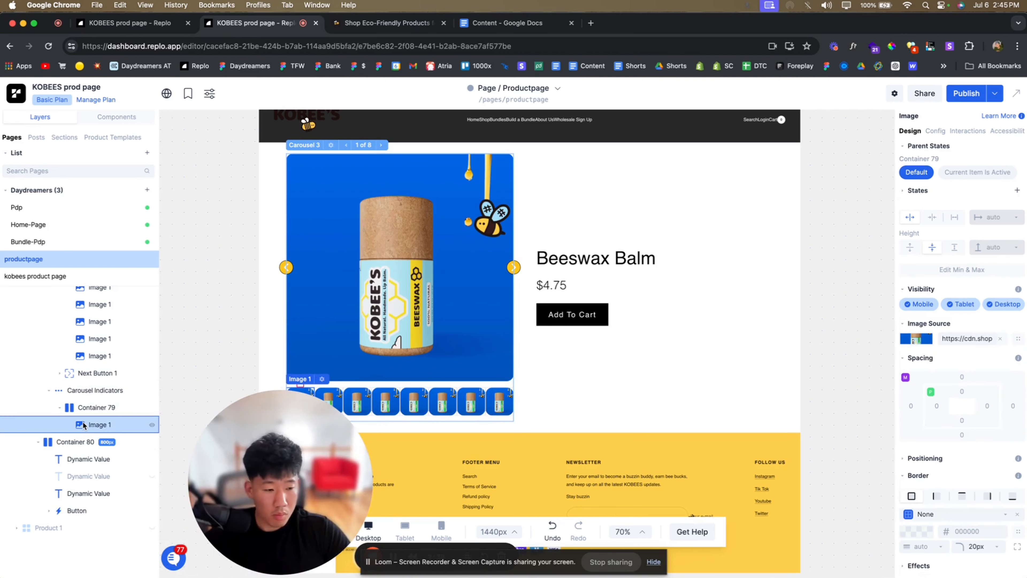
- Set the gap between the thumbnails in the Carousel Indicators to 1rem and deselect the component
left_click(92, 390)
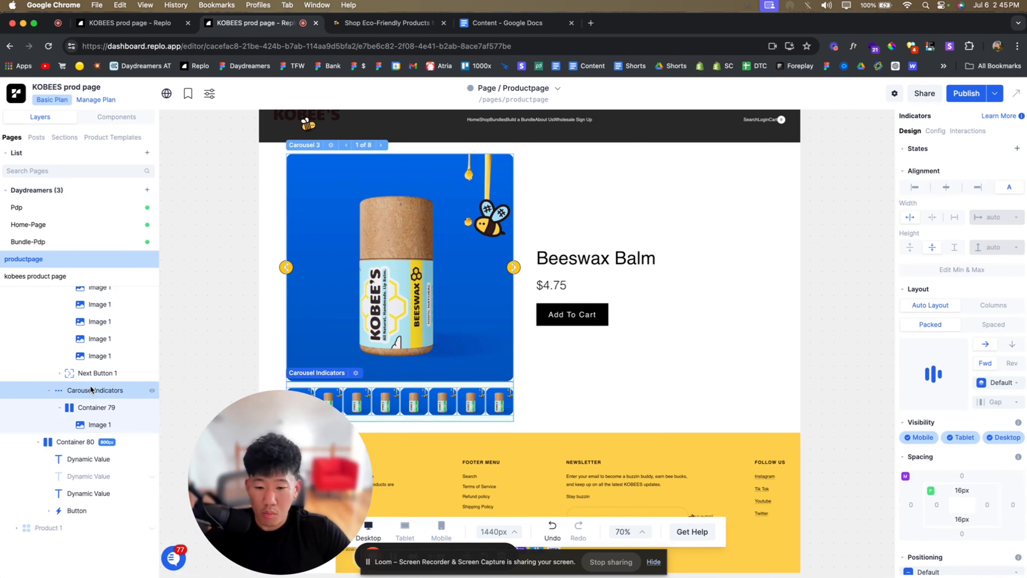
left_click(82, 406)
left_click(511, 406)
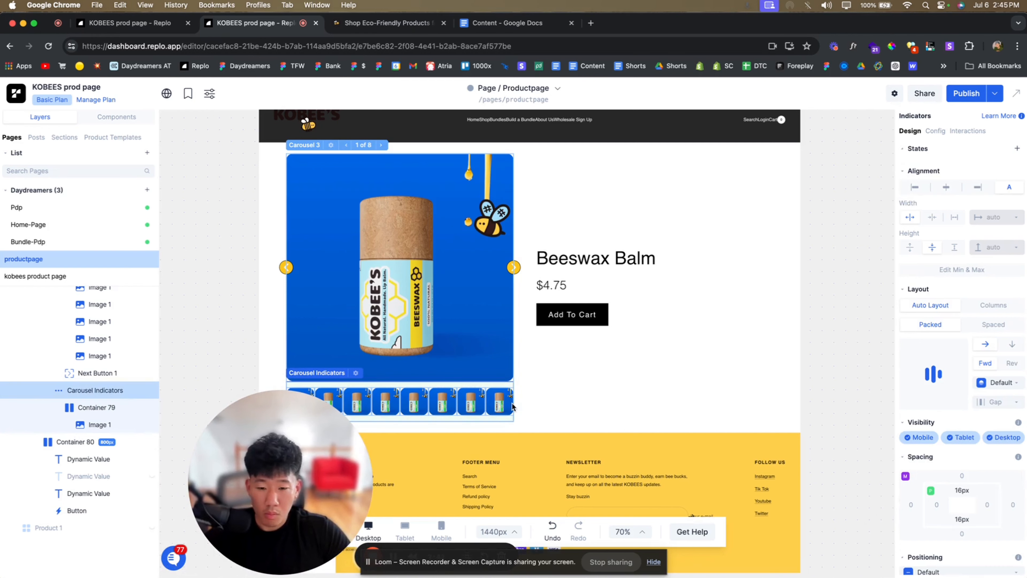
type("1rem")
key("Return")
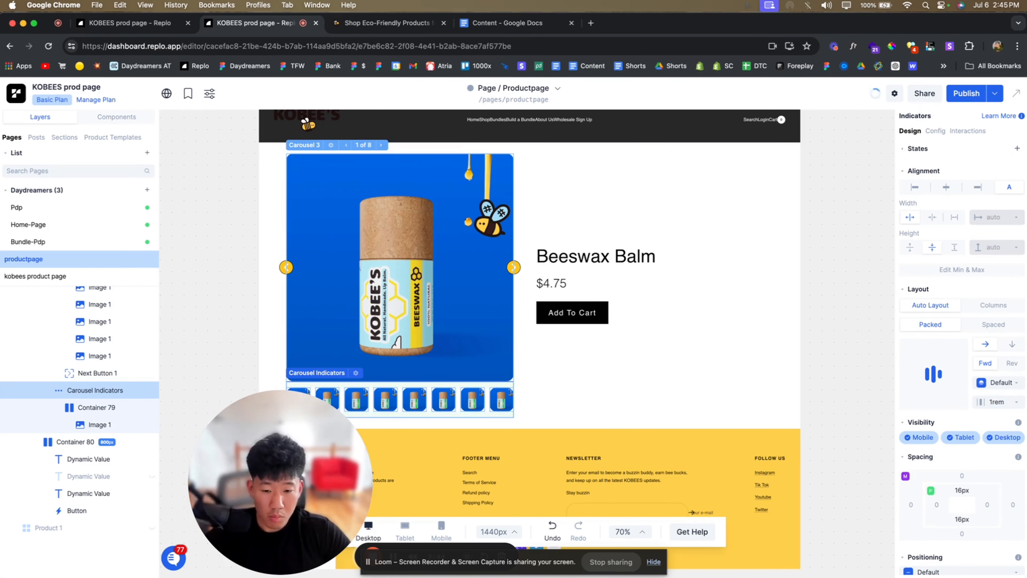
left_click(878, 402)
scroll(511, 388, "down", 2)
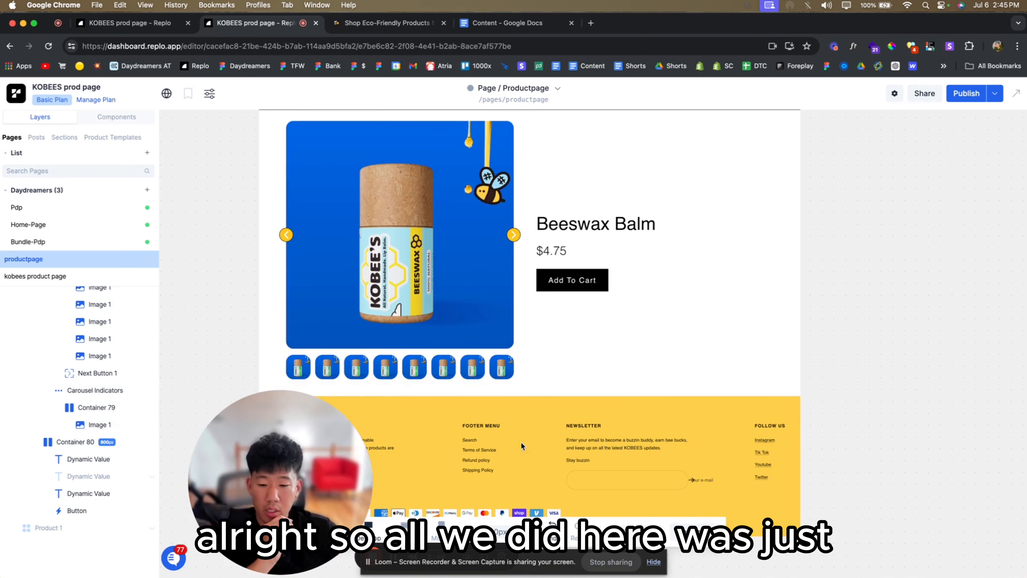
- Review the next arrow button and step through the main carousel slides to check their images
left_click(516, 237)
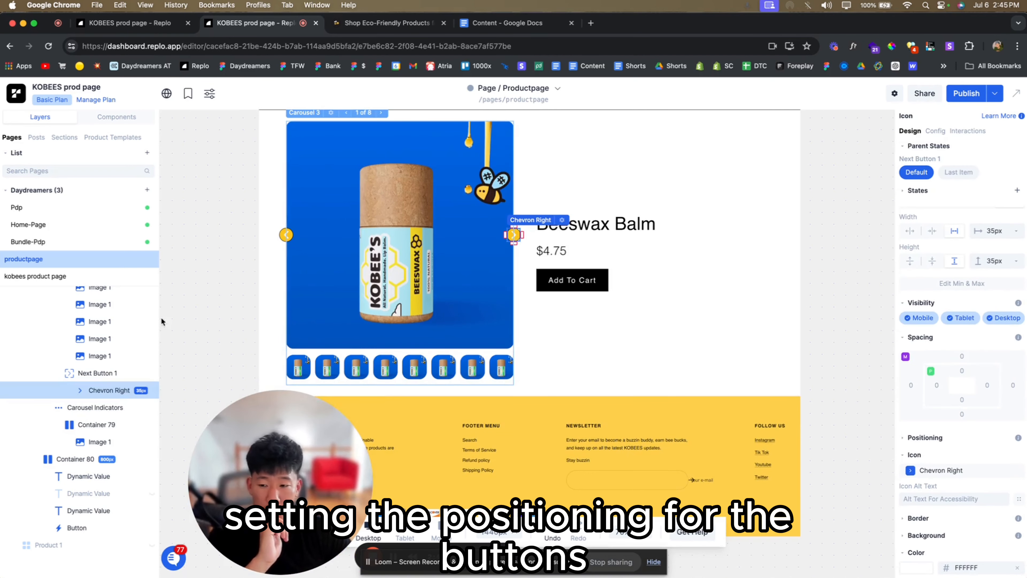
left_click(103, 372)
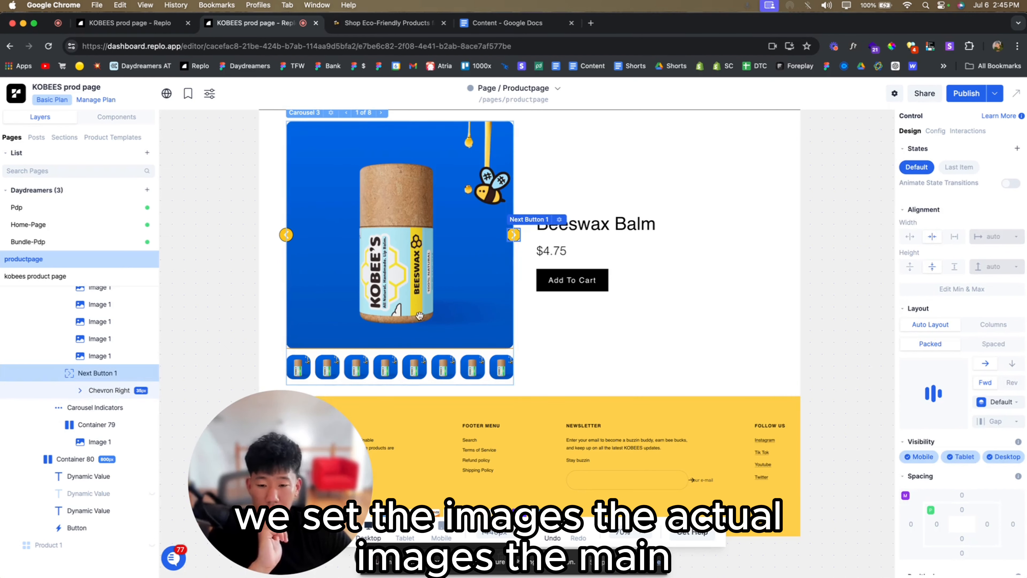
left_click(422, 260)
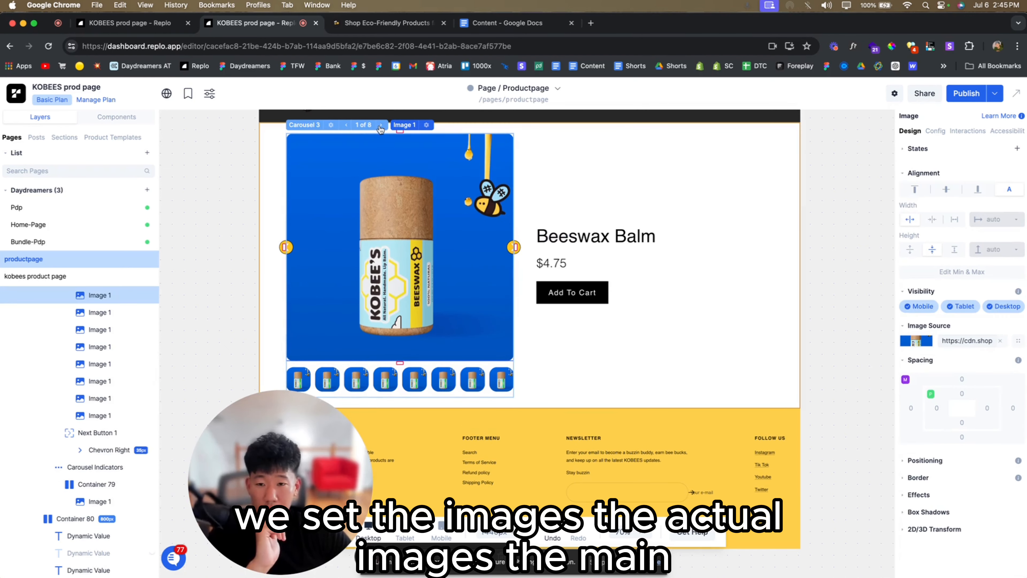
left_click(350, 127)
left_click(350, 127)
left_click(350, 126)
left_click(350, 126)
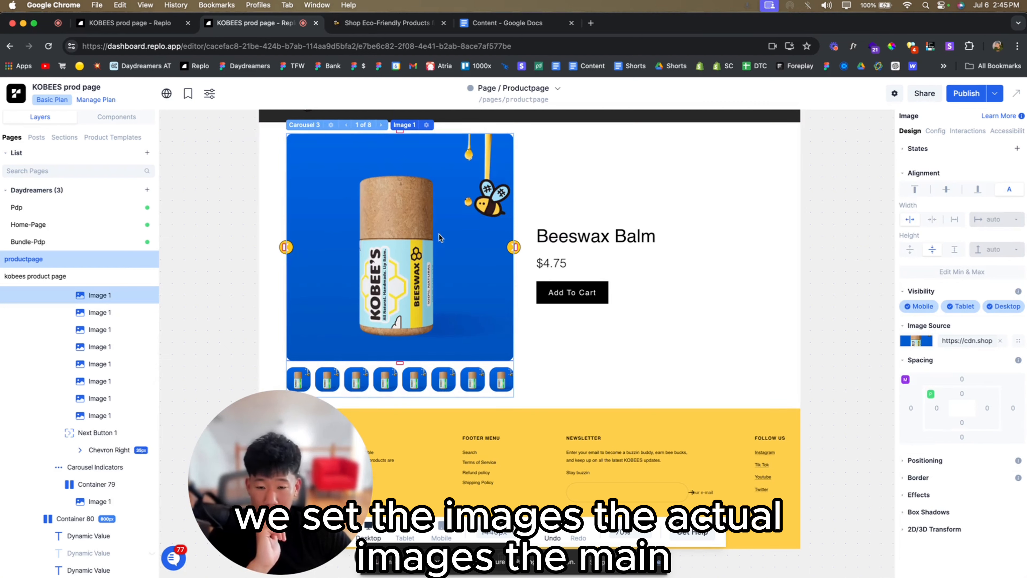
left_click(379, 126)
left_click(381, 127)
left_click(381, 126)
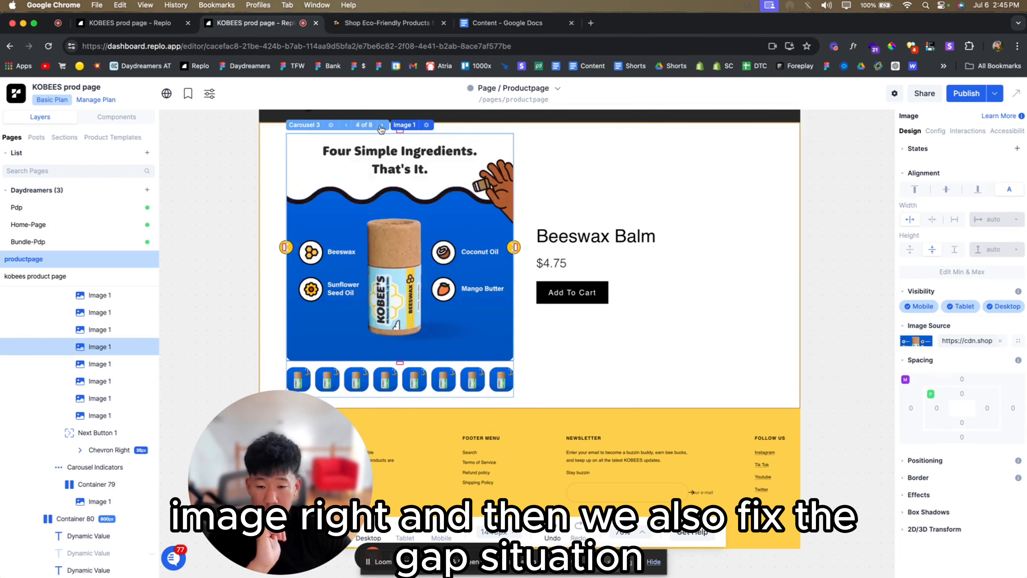
left_click(381, 126)
left_click(380, 126)
- Inspect the settings of the Carousel Indicators, Container 79 and its thumbnail image
left_click(296, 364)
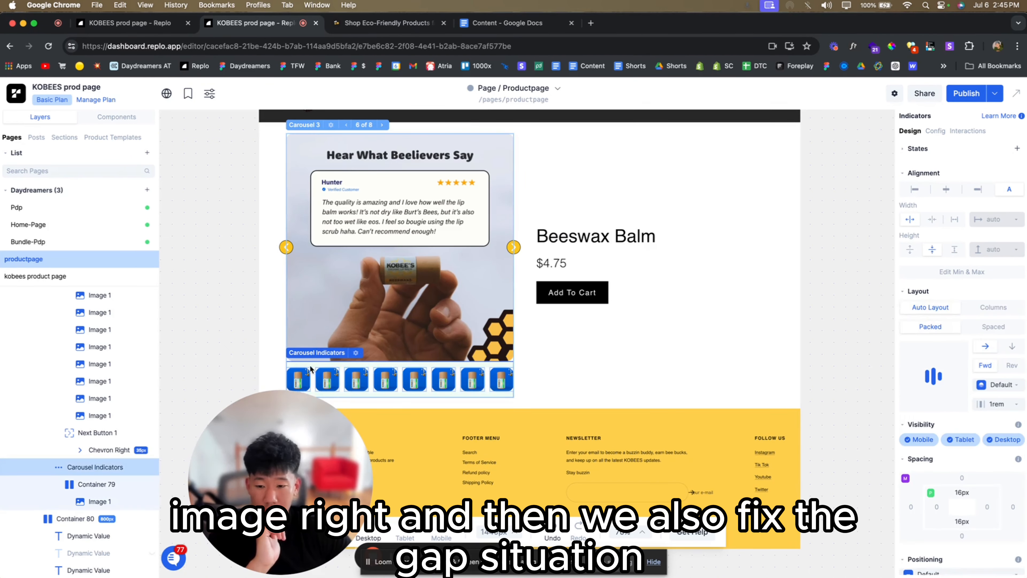
left_click(97, 485)
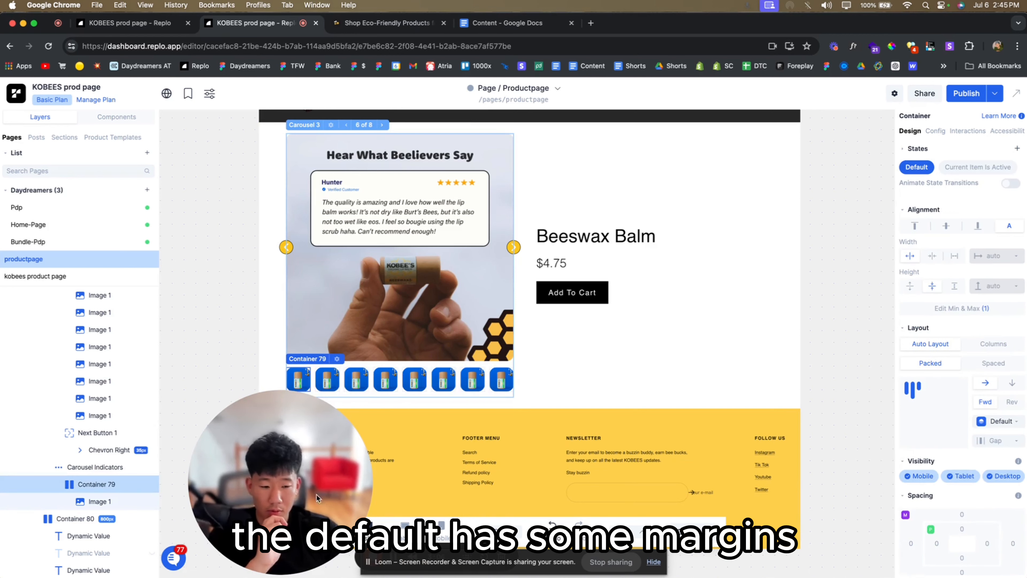
scroll(933, 495, "down", 1)
left_click(152, 465)
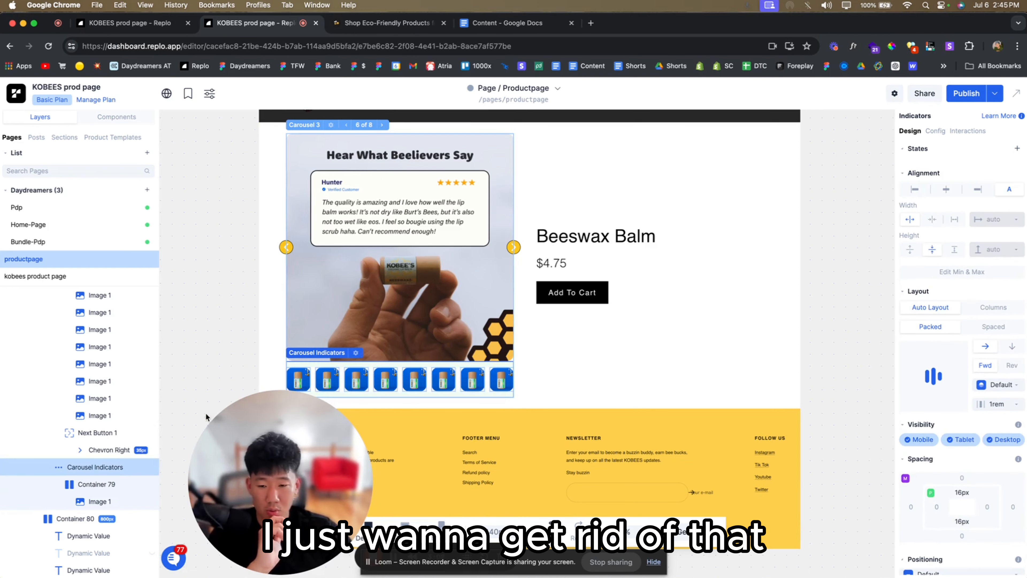
left_click(304, 381)
scroll(89, 396, "up", 2)
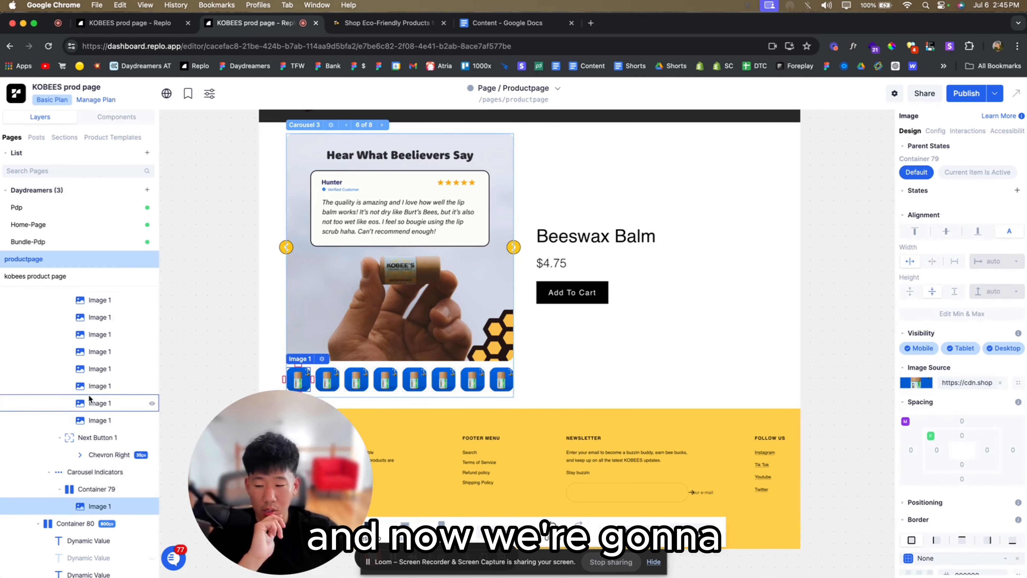
- Try to paste a copy of the first slide image into Container 79 of the carousel indicators, and undo the paste
left_click(103, 334)
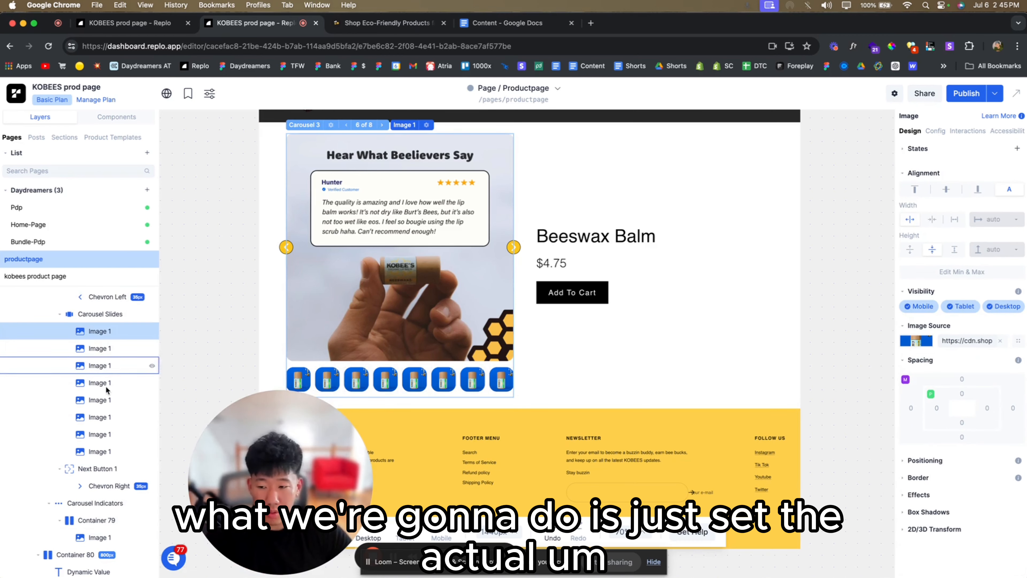
left_click(100, 457, "shift")
left_click(302, 379)
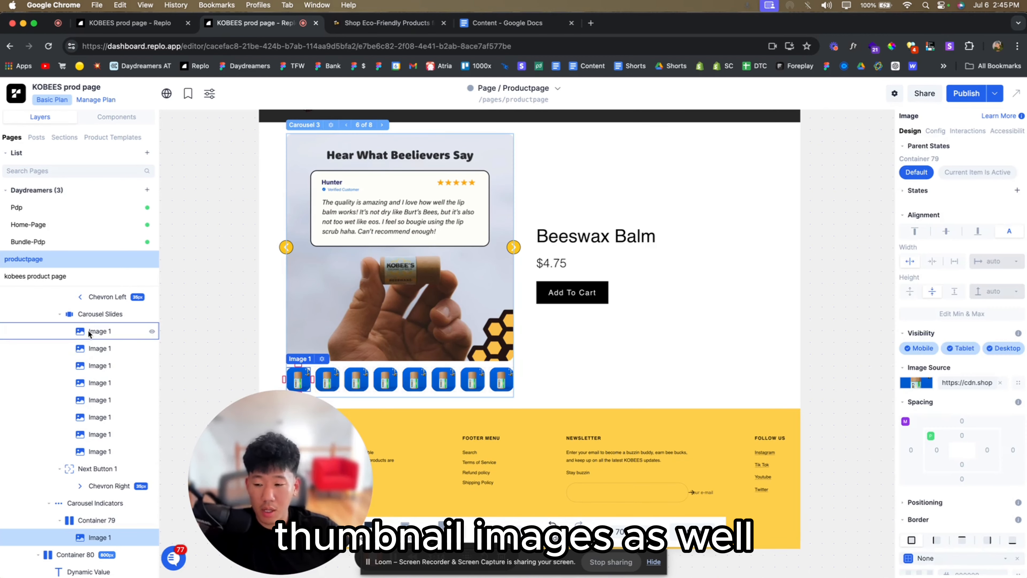
left_click(89, 334)
left_click(94, 531)
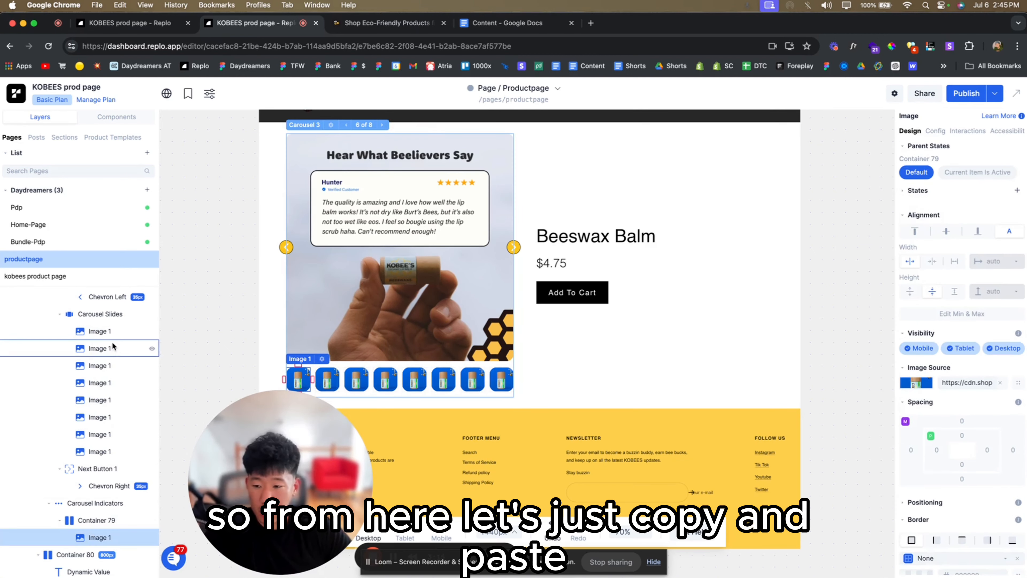
left_click(111, 332)
key("super+c")
left_click(99, 522)
key("super+v")
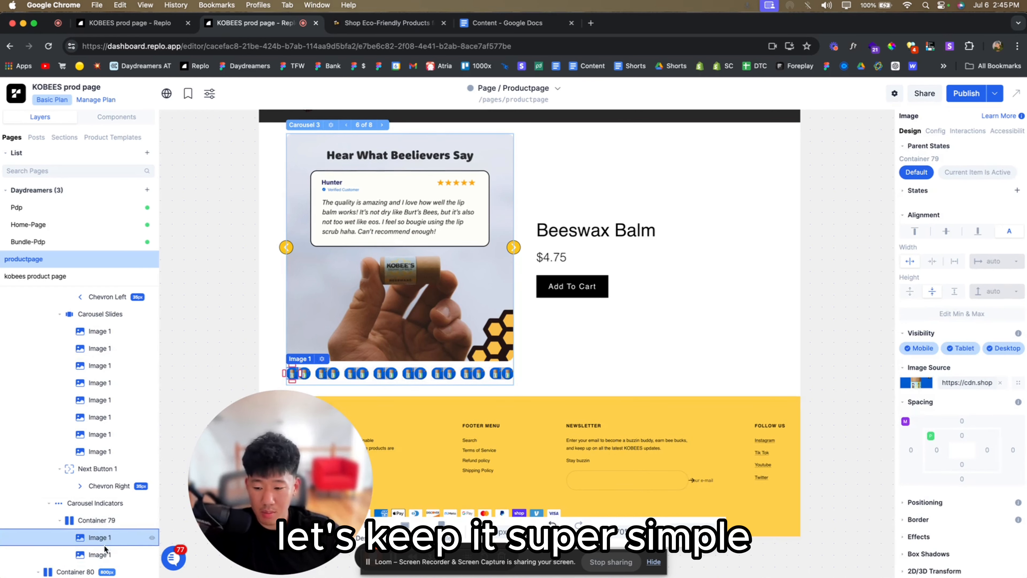
key("super+z")
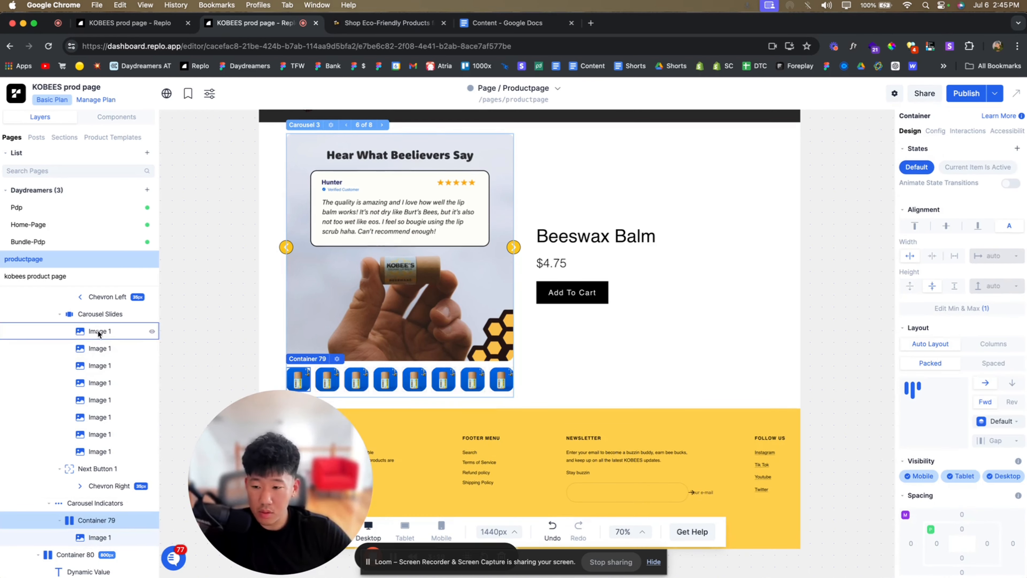
- Duplicate Container 79 six times inside the Carousel Indicators to make seven thumbnail containers
key("super+d")
key("super+d")
key("super+d")
key("super+d")
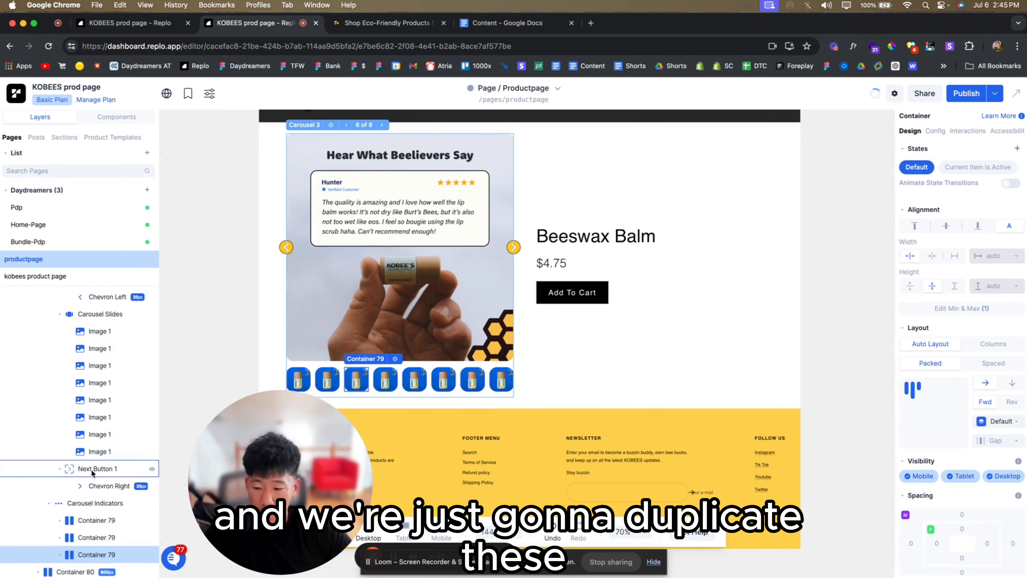
key("super+d")
key("super+d")
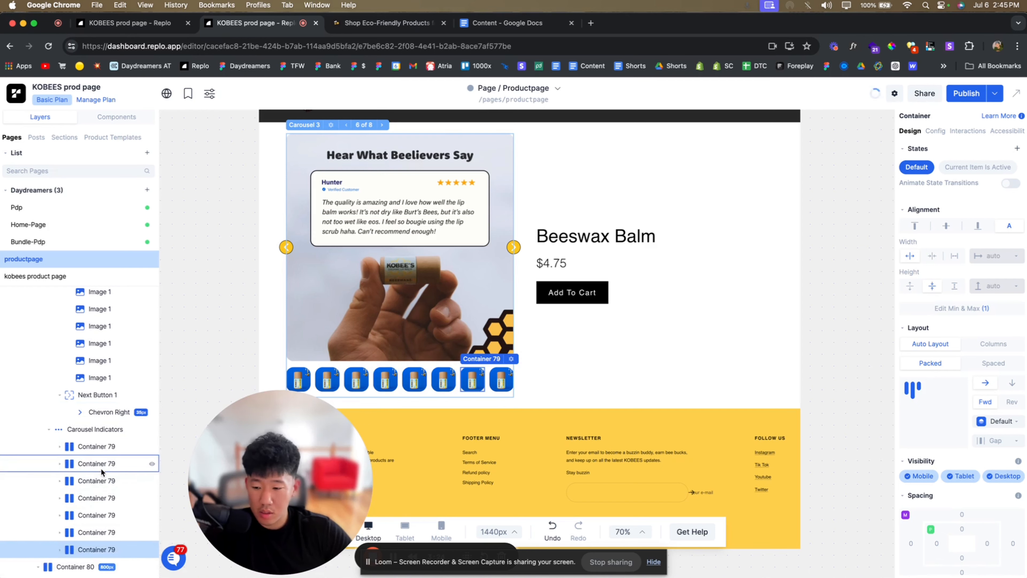
- Replace the image in the second thumbnail container with a copy of the second slide image
scroll(97, 334, "up", 1)
left_click(100, 351)
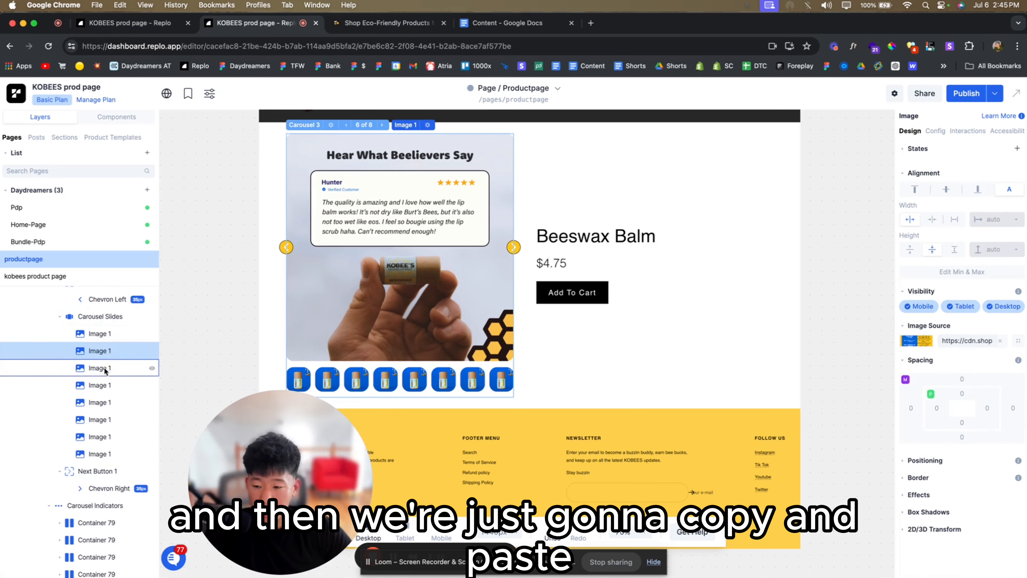
scroll(104, 371, "down", 2)
left_click(60, 450)
left_click(104, 465)
left_click(105, 452)
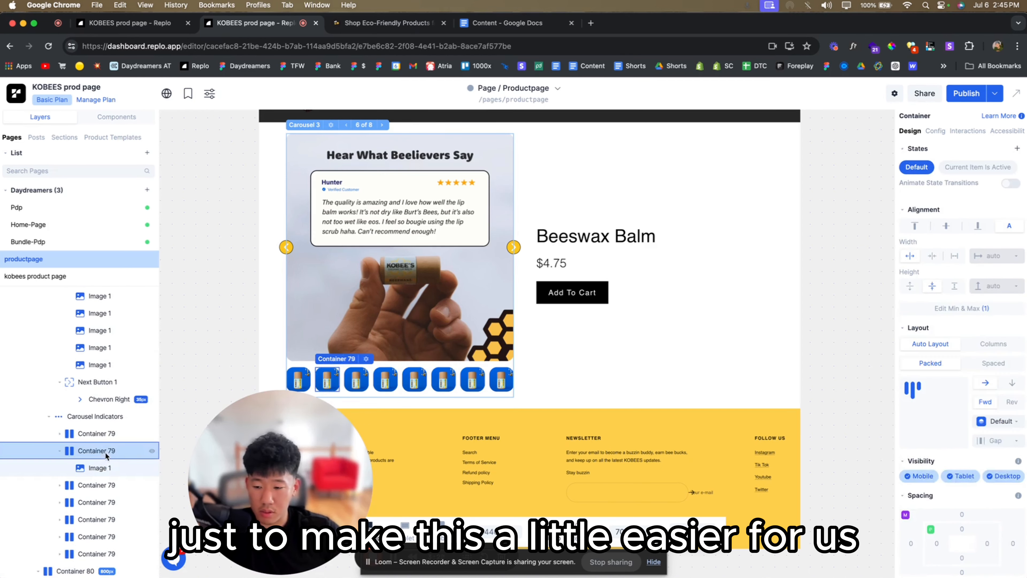
key("super+v")
left_click(104, 481)
key("BackSpace")
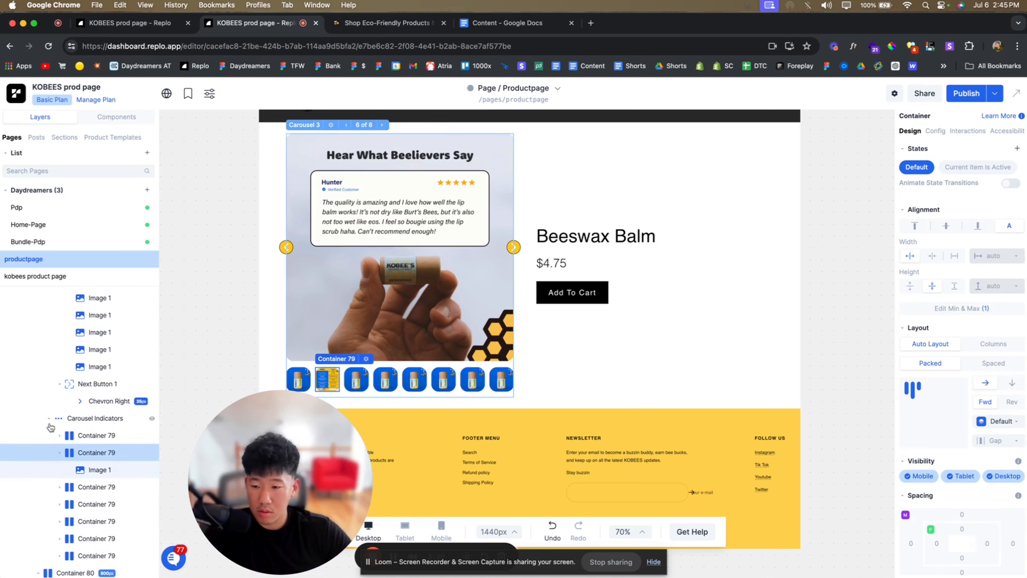
- Replace the image in the third thumbnail container with a copy of the third slide image
scroll(97, 405, "up", 3)
left_click(102, 362)
scroll(106, 425, "down", 3)
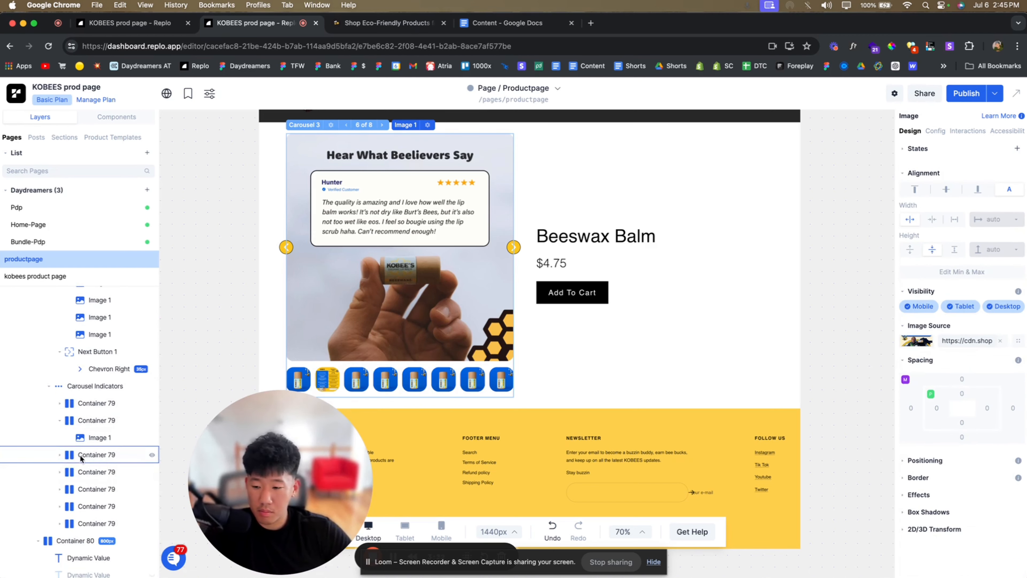
left_click(60, 456)
left_click(93, 456)
key("super+v")
left_click(96, 486)
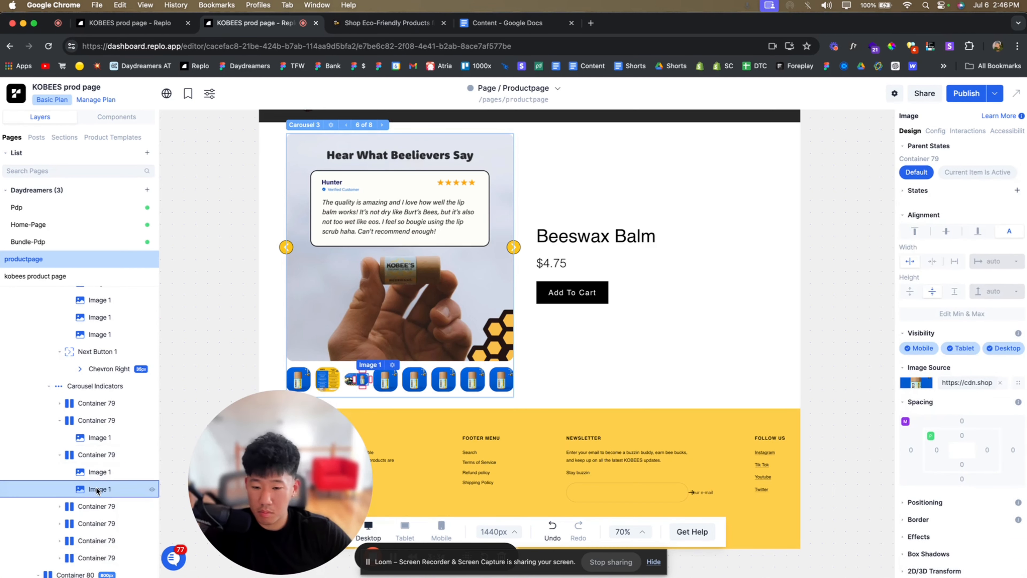
key("BackSpace")
- Replace the image in the fourth thumbnail container with a copy of the fourth slide image
scroll(97, 384, "up", 3)
left_click(97, 355)
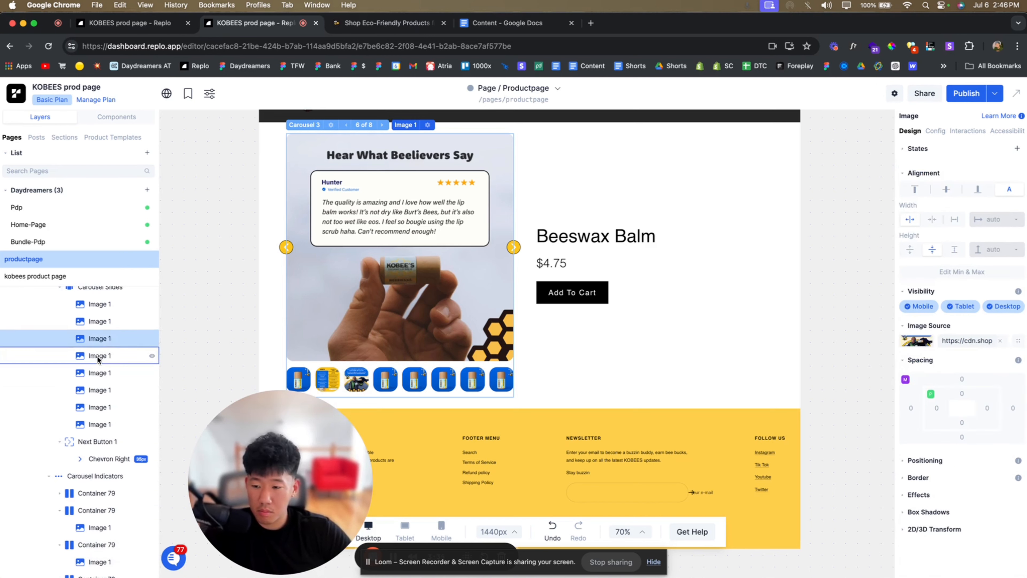
scroll(109, 461, "down", 3)
left_click(61, 507)
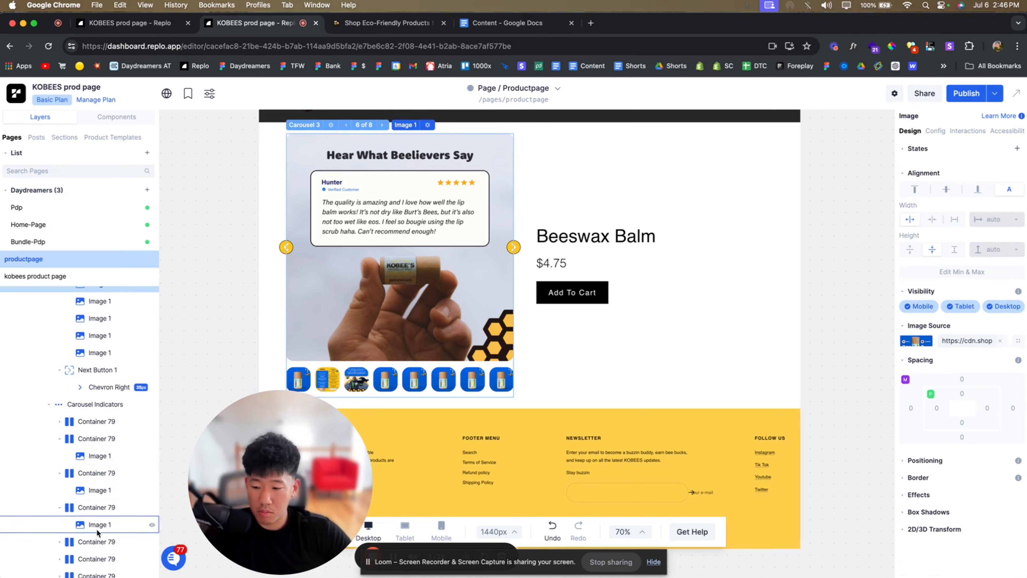
left_click(94, 509)
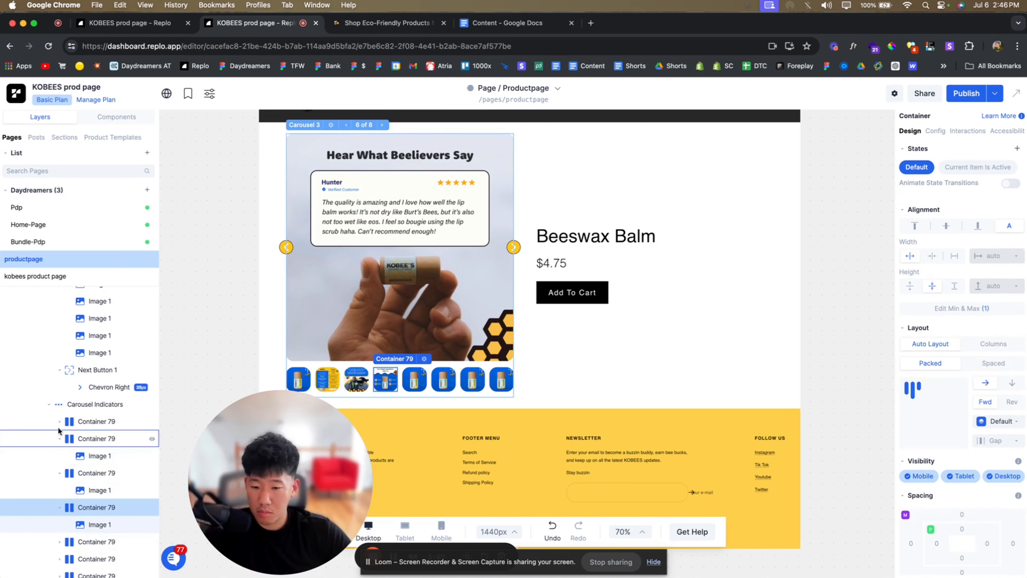
- Replace the image in the fifth thumbnail container with a copy of the fifth slide image
scroll(58, 426, "up", 3)
left_click(99, 378)
scroll(101, 445, "down", 3)
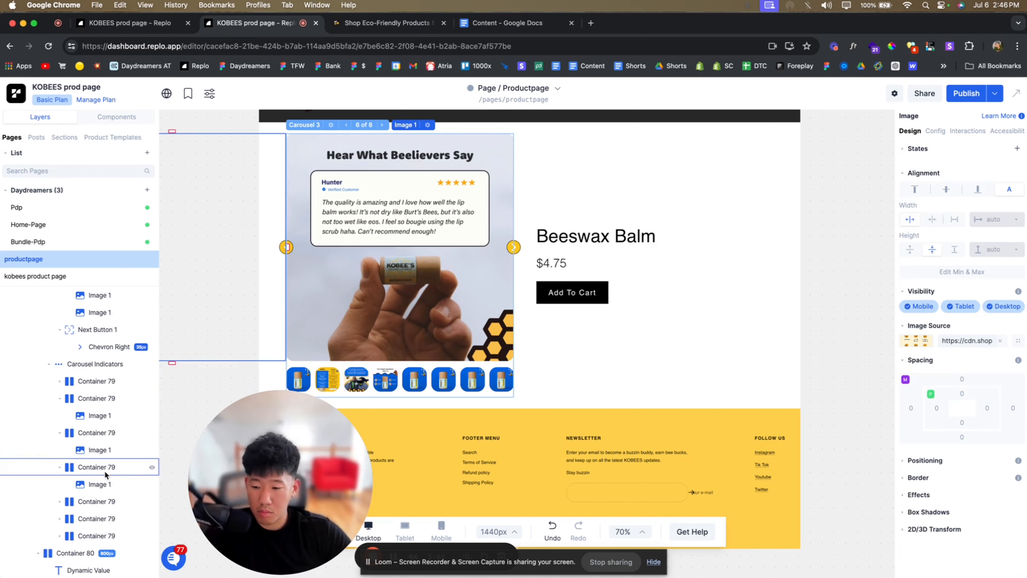
left_click(87, 498)
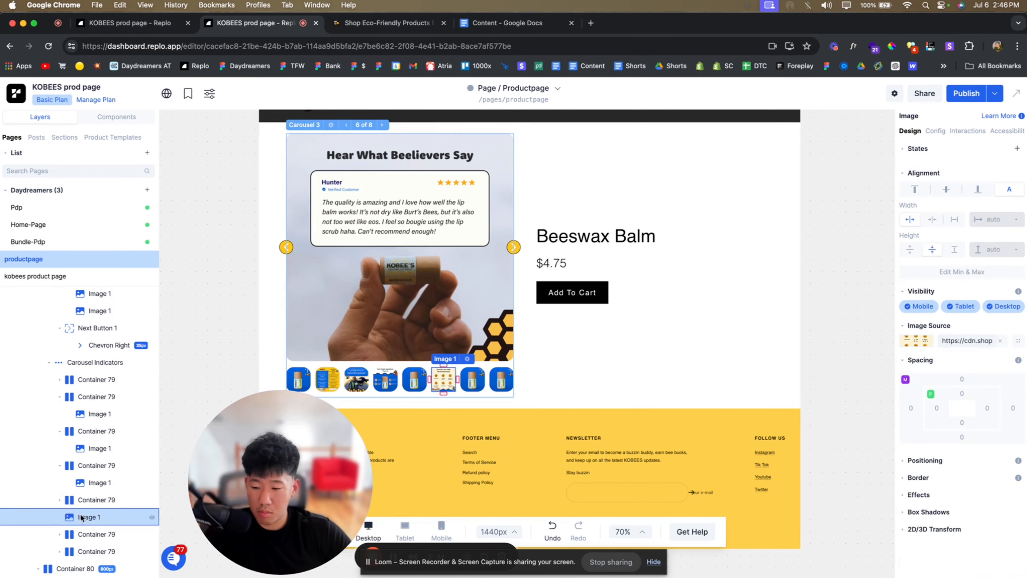
mouse_move(81, 517)
left_mouse_down()
mouse_move(86, 502)
mouse_move(73, 516)
left_mouse_up()
left_click(96, 534)
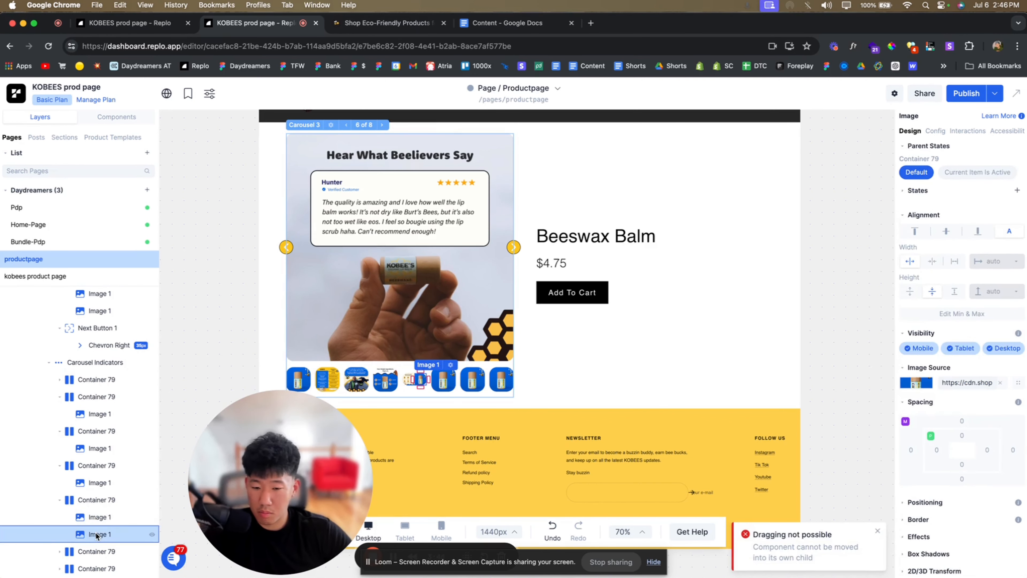
key("Delete")
- Replace the image in the sixth thumbnail container with a copy of the sixth slide image
scroll(119, 484, "down", 1)
scroll(100, 398, "up", 2)
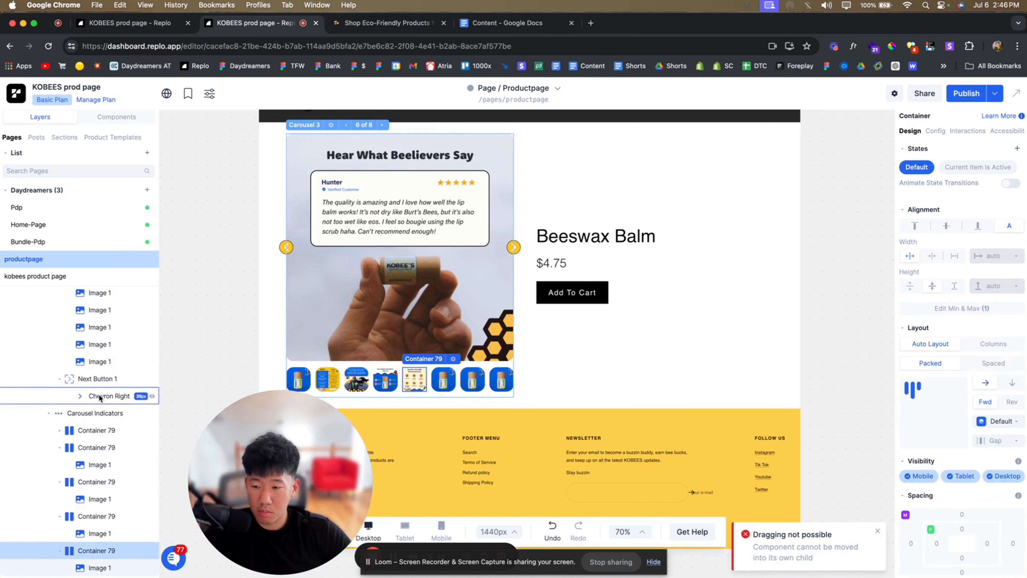
scroll(102, 376, "up", 3)
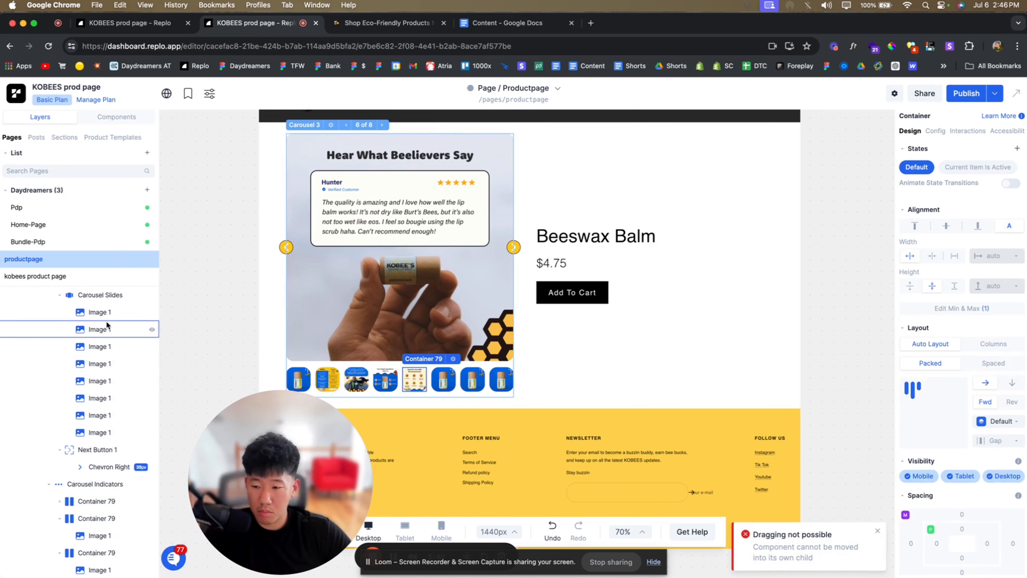
left_click(102, 389)
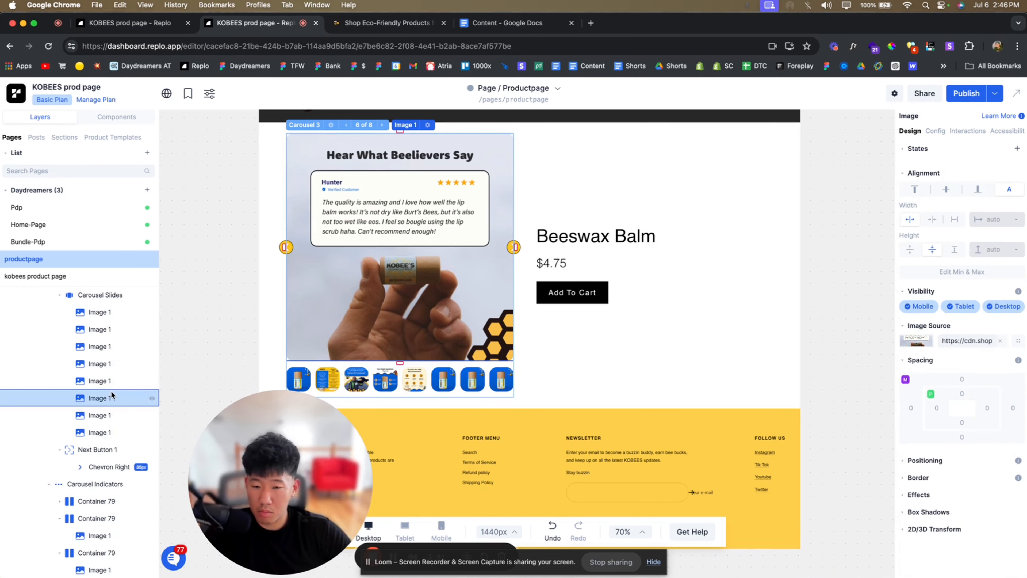
scroll(110, 390, "down", 1)
scroll(107, 440, "down", 6)
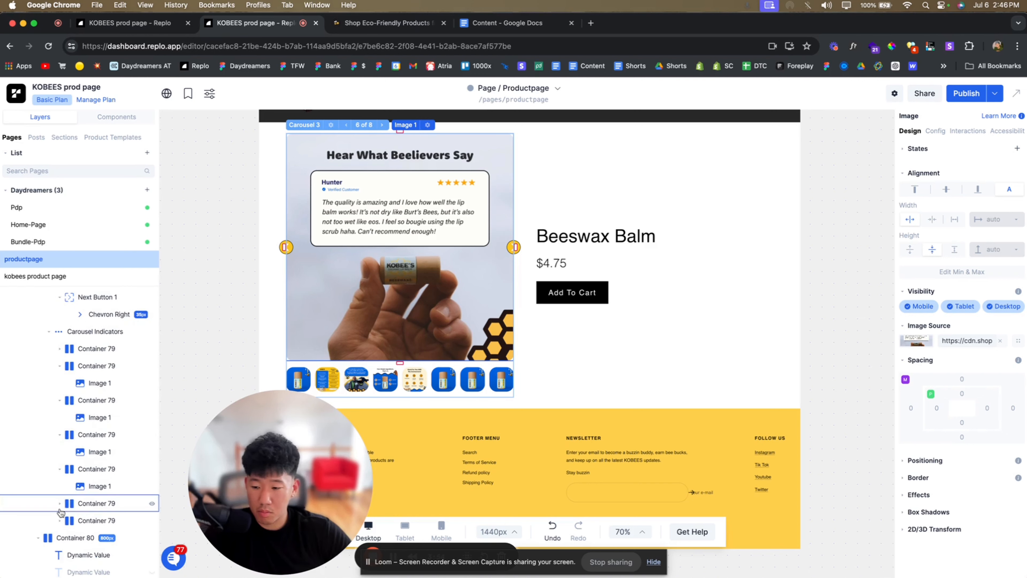
left_click(101, 506)
key("super+v")
left_click(99, 539)
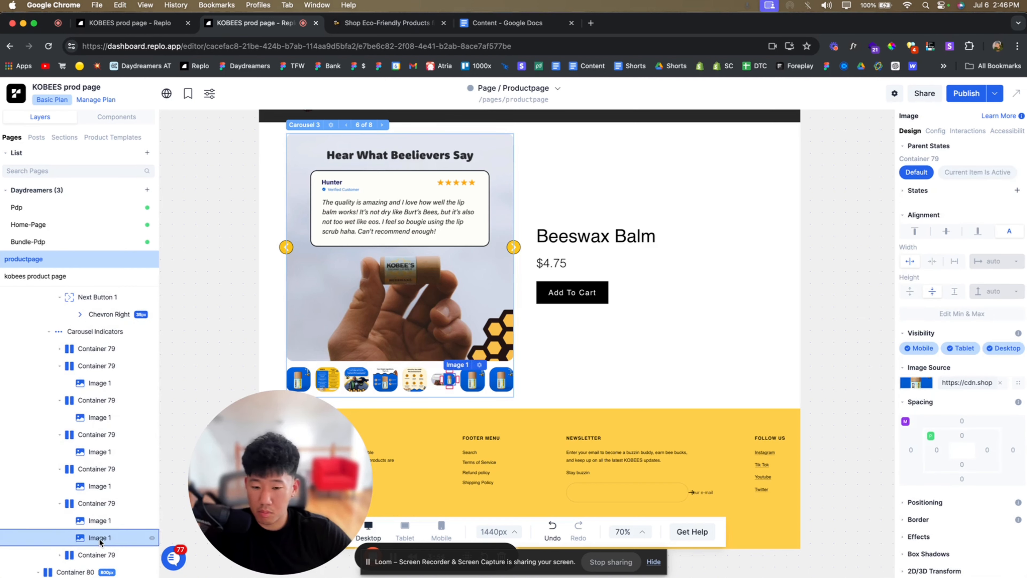
key("BackSpace")
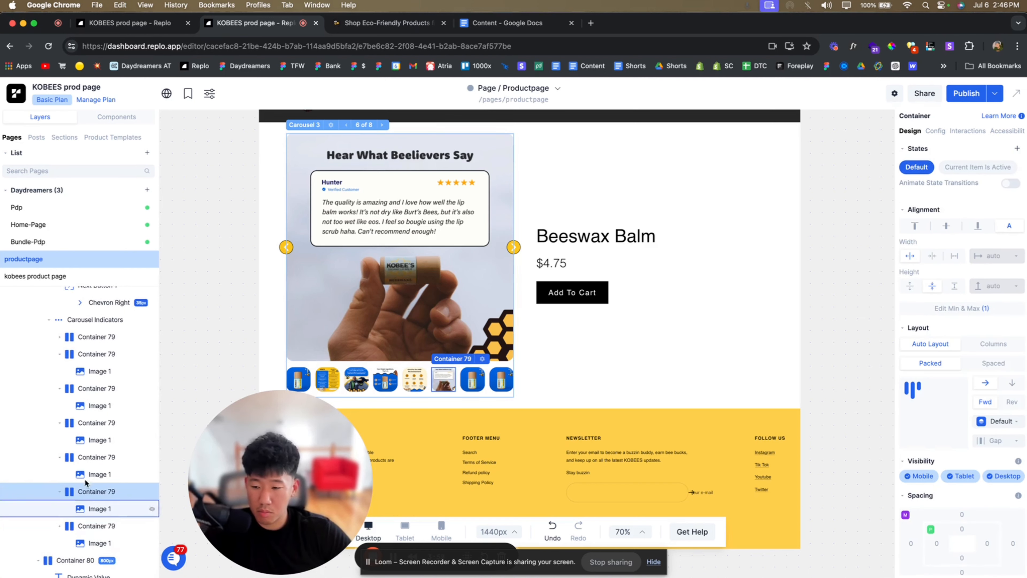
- Replace the seventh thumbnail's image with a copy of the seventh slide image, and duplicate that container as the eighth thumbnail
scroll(84, 478, "up", 5)
left_click(109, 363)
scroll(97, 405, "down", 10)
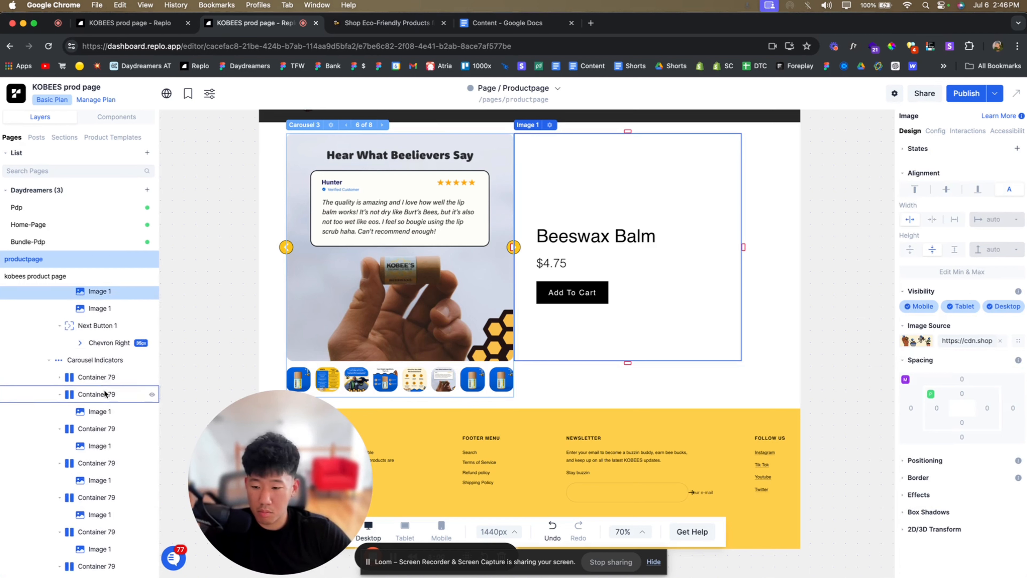
left_click(93, 419)
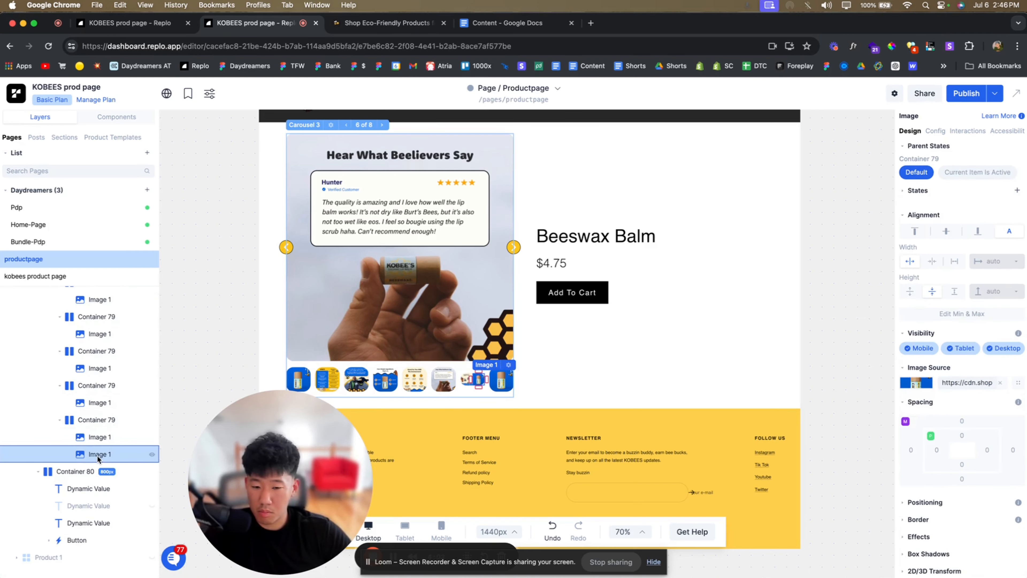
key("super+d")
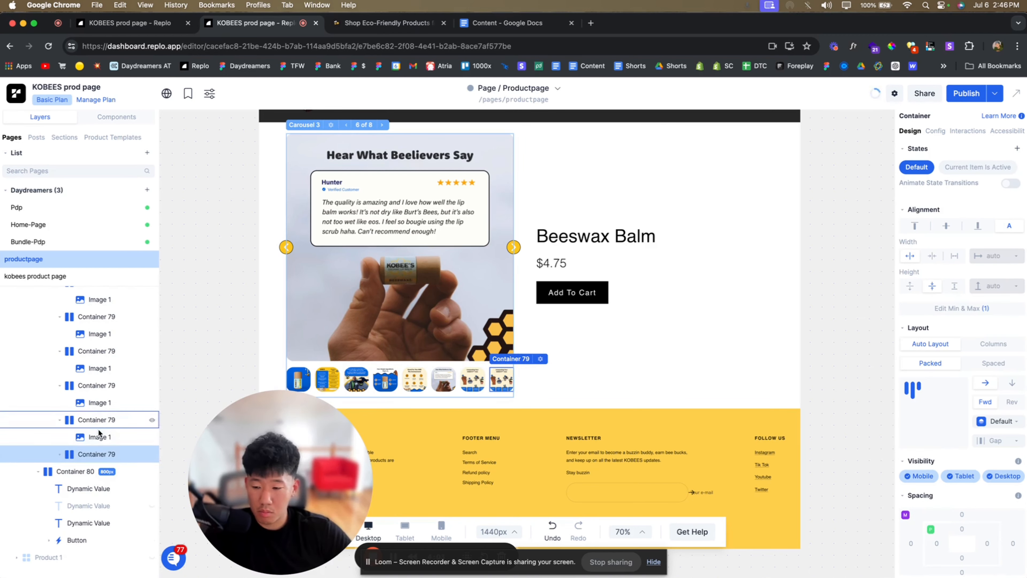
- Replace the image in the eighth thumbnail container with a copy of the eighth slide image
scroll(106, 418, "up", 5)
left_click(101, 334)
scroll(81, 446, "down", 4)
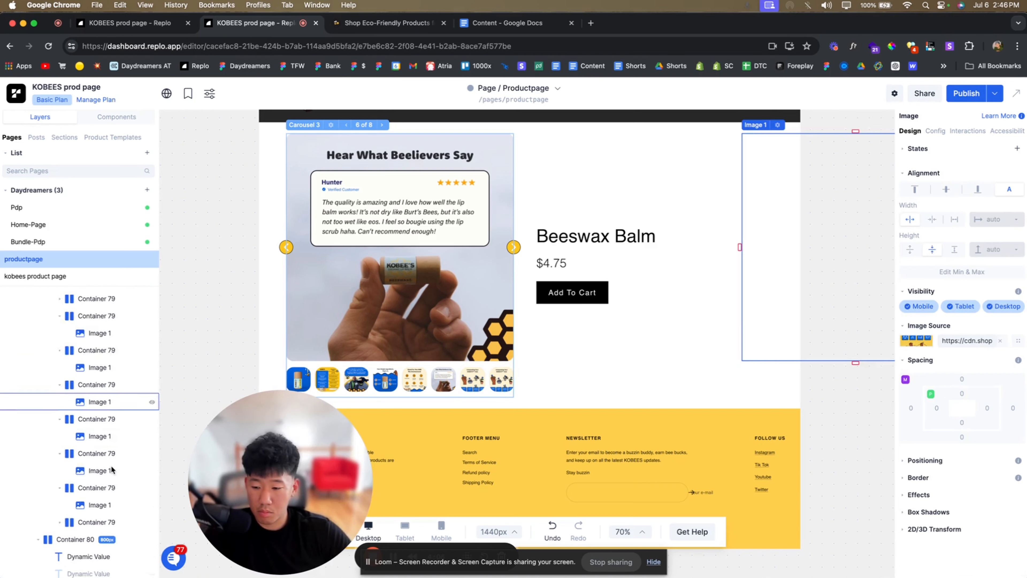
left_click(100, 510)
key("super+v")
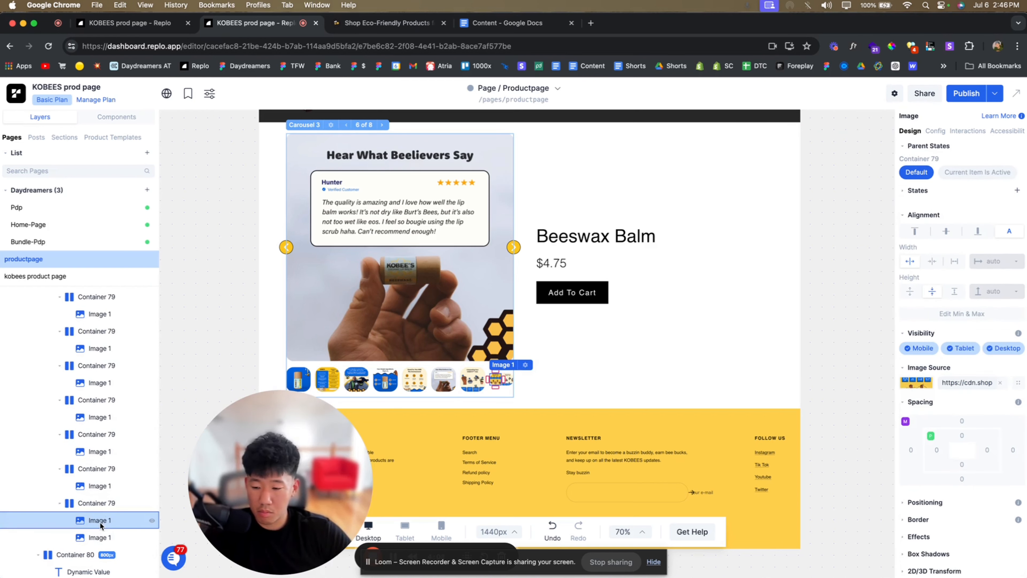
left_click(97, 536)
key("BackSpace")
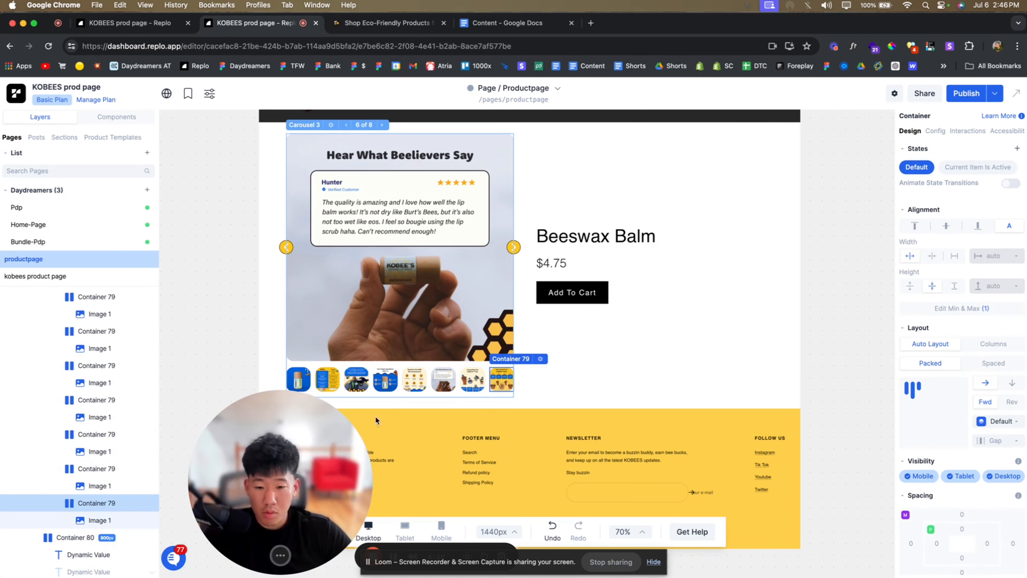
- Preview the page, test the first thumbnail and advance the carousel from the first to the eighth slide, and return to editing
left_click_drag(345, 502, 196, 397)
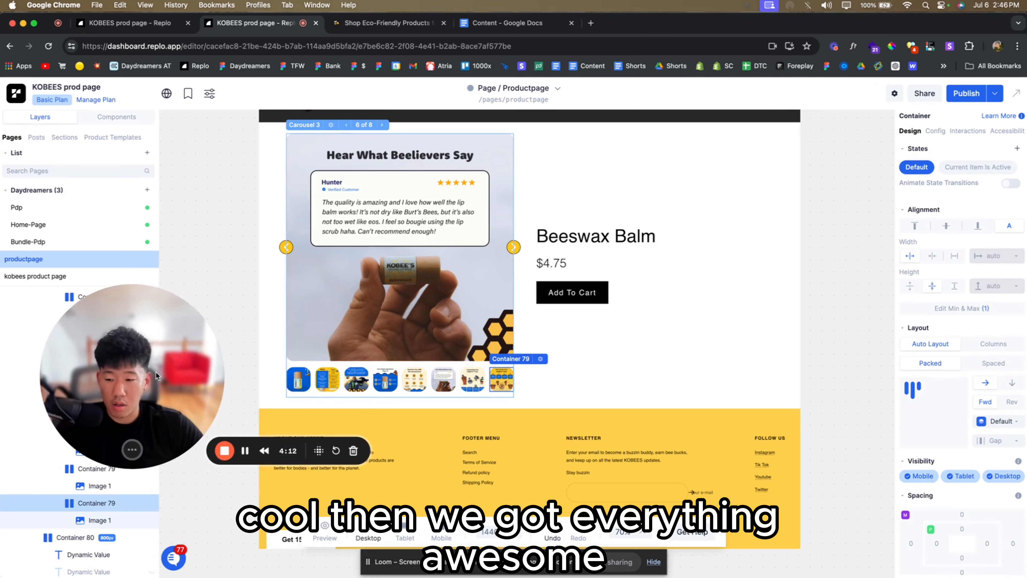
left_click(323, 533)
scroll(397, 400, "down", 2)
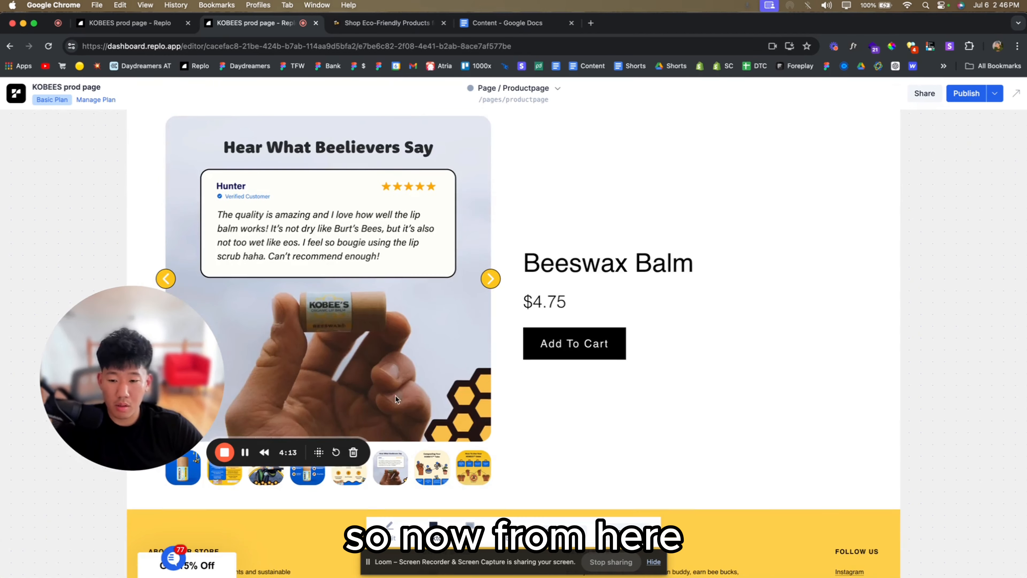
left_click(184, 472)
left_click_drag(136, 383, 752, 397)
left_click(491, 279)
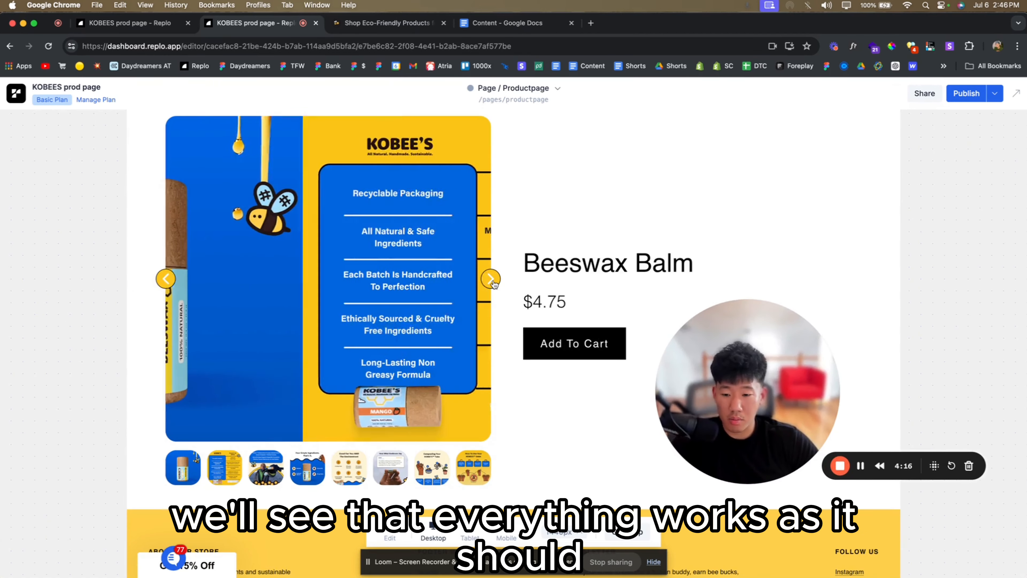
left_click(490, 279)
left_click(491, 279)
left_click(491, 279)
left_click(490, 279)
left_click(491, 280)
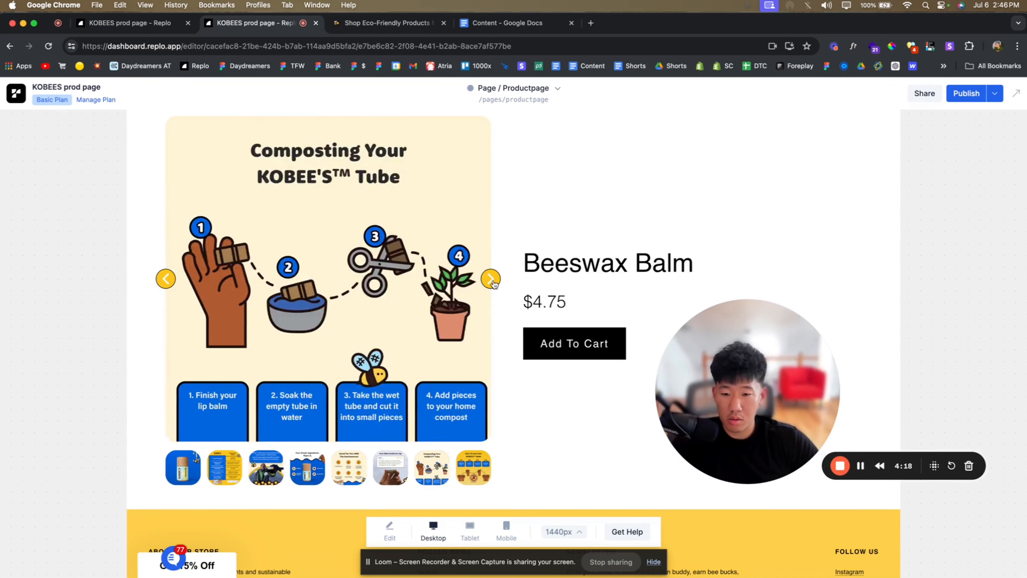
left_click(490, 280)
left_click(390, 540)
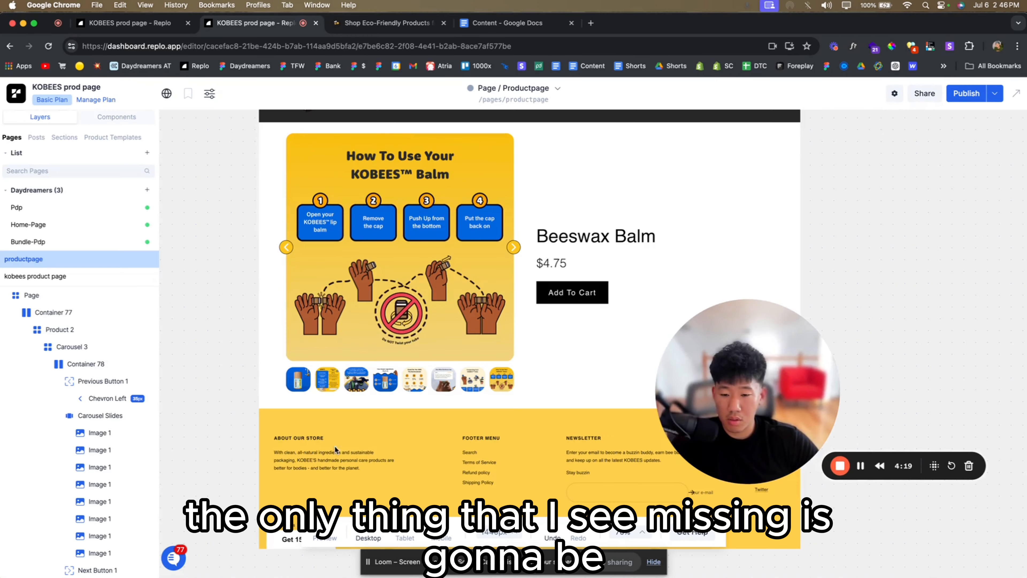
- Collapse the Carousel Slides layer and show the Current Item Is Active border settings of the first thumbnail container
left_click(121, 433)
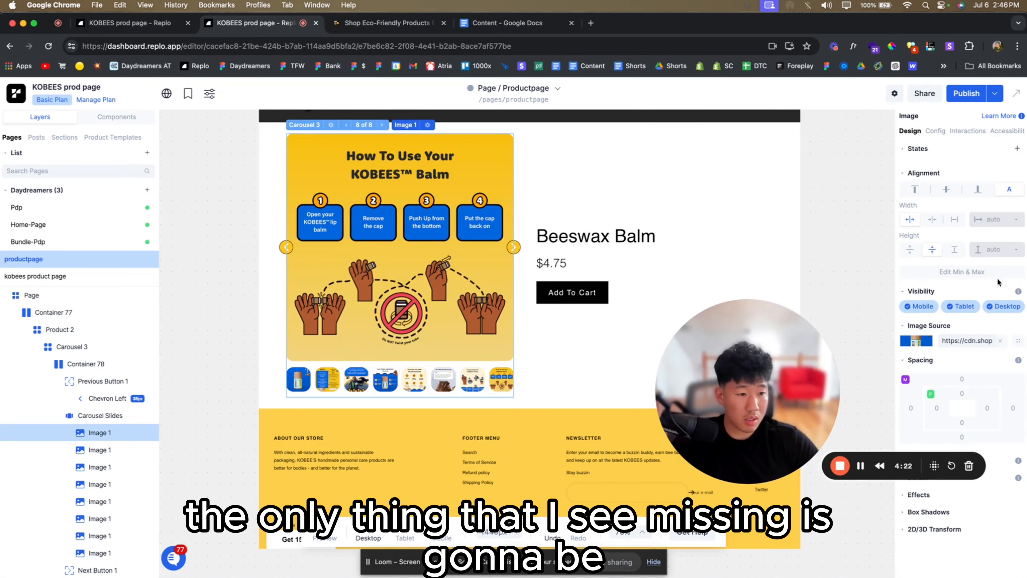
left_click(100, 415)
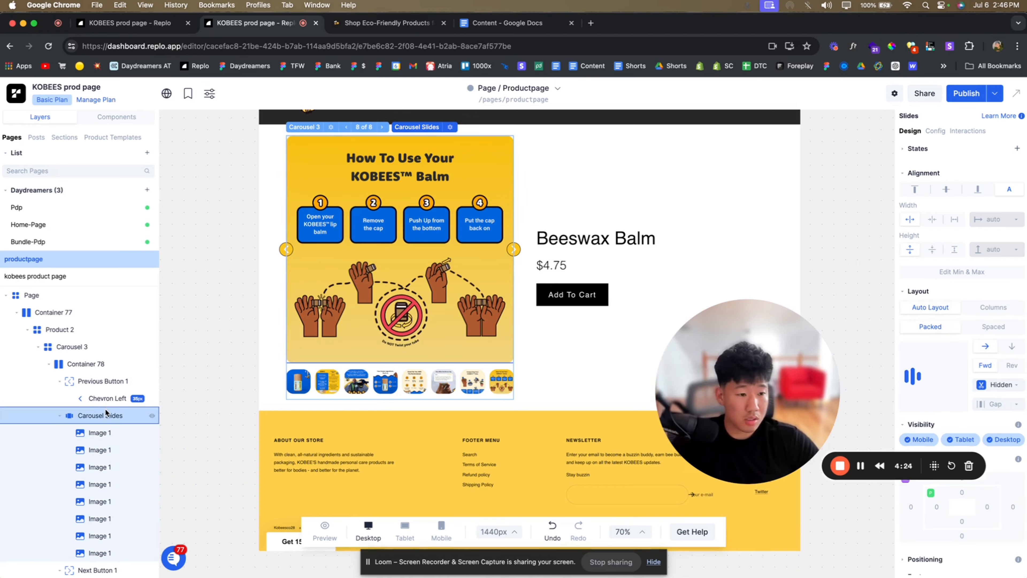
scroll(443, 304, "up", 2)
scroll(444, 304, "down", 1)
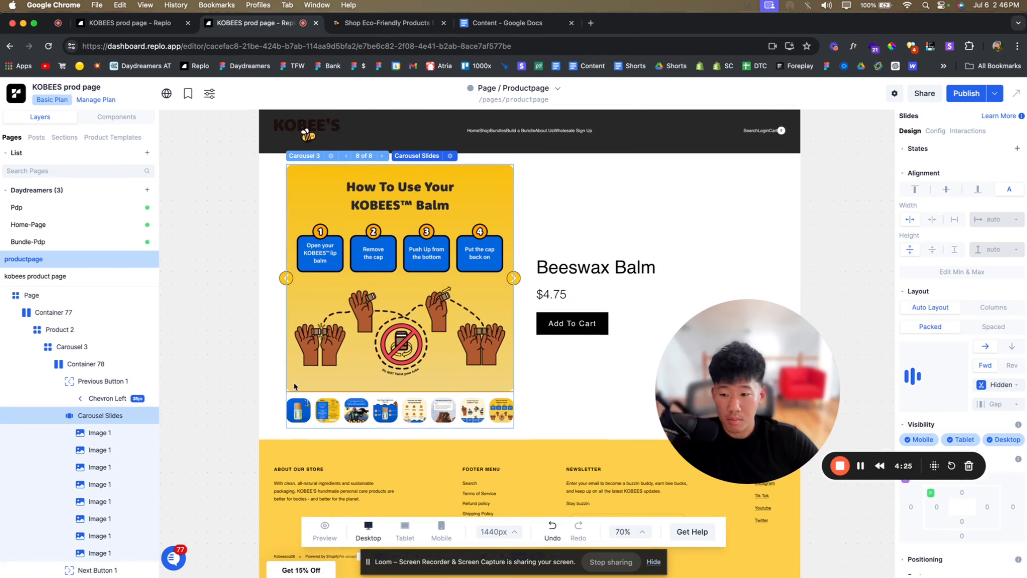
left_click(59, 415)
left_click(96, 484)
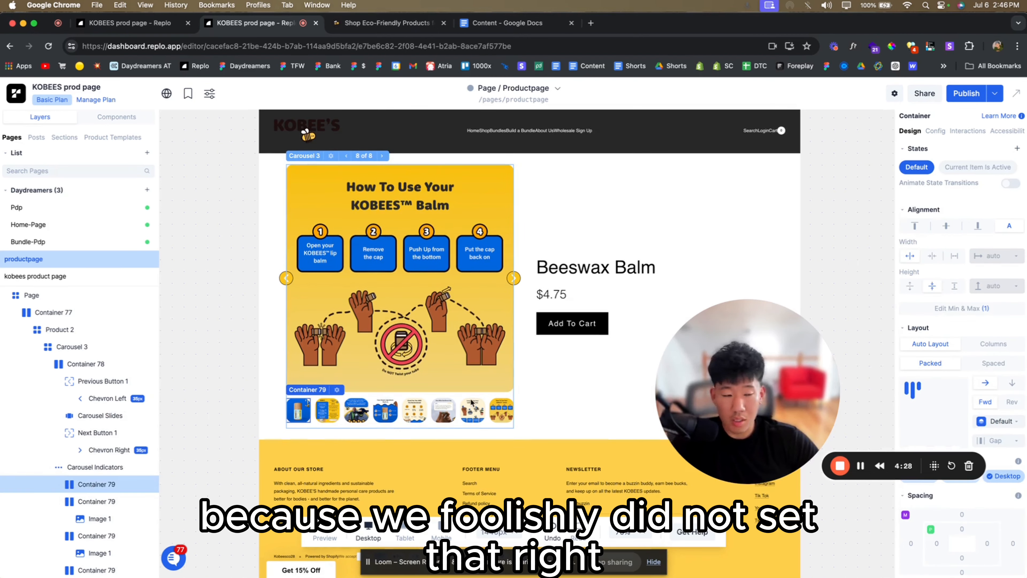
scroll(945, 202, "down", 8)
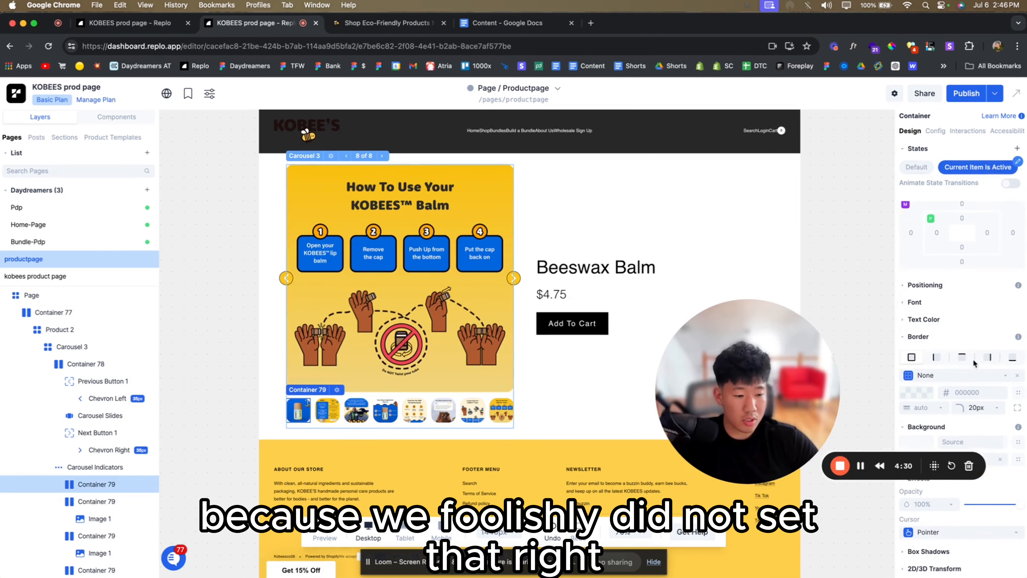
left_click_drag(770, 394, 121, 174)
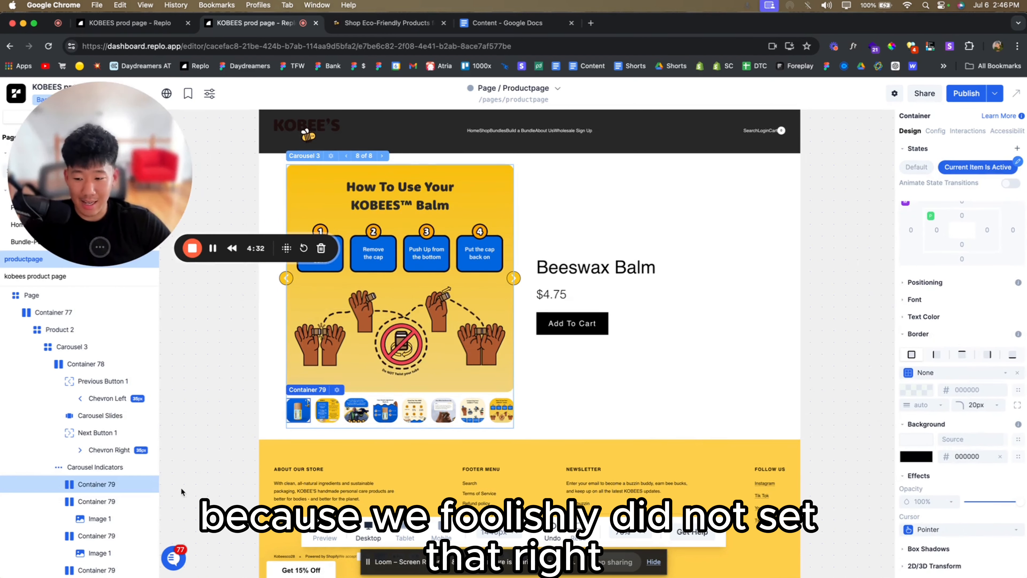
- Collapse the remaining thumbnail containers under Carousel Indicators in the layer tree
left_click(60, 520)
left_click(60, 537)
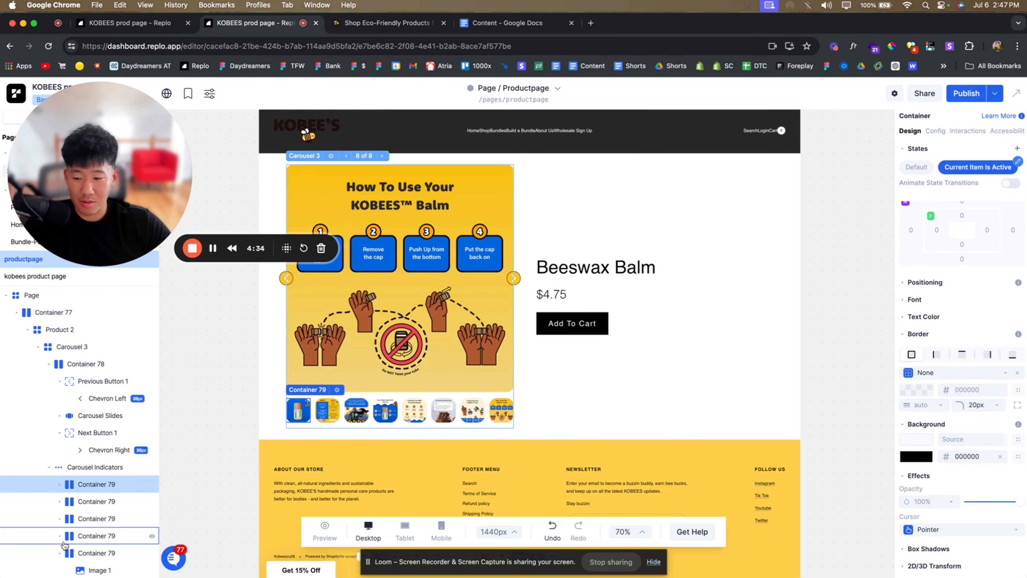
left_click(61, 553)
scroll(61, 555, "down", 2)
left_click(60, 493)
left_click(60, 509)
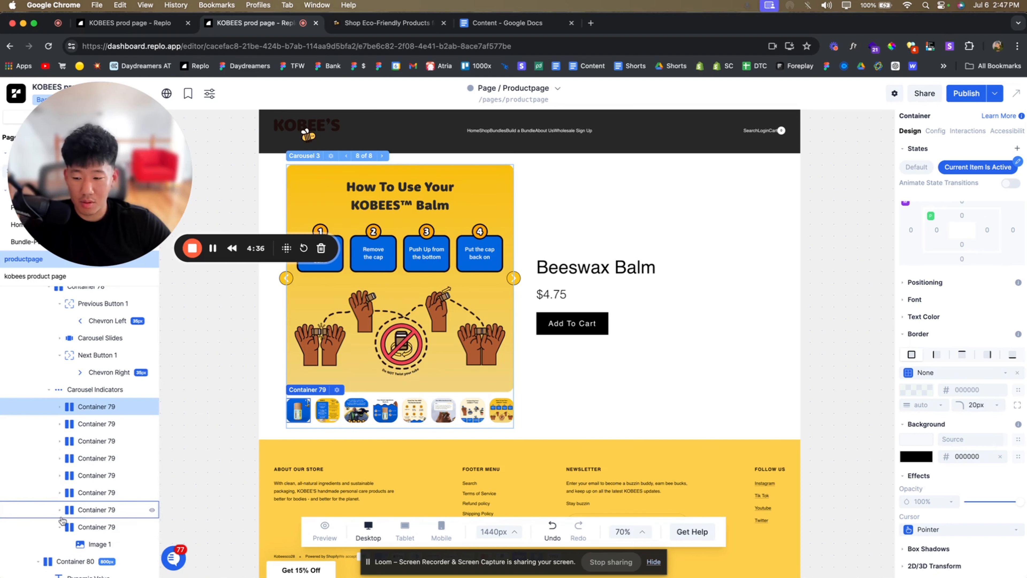
left_click(60, 527)
- Set a 2 px border on the first thumbnail container for its Current Item Is Active state
left_click(95, 389)
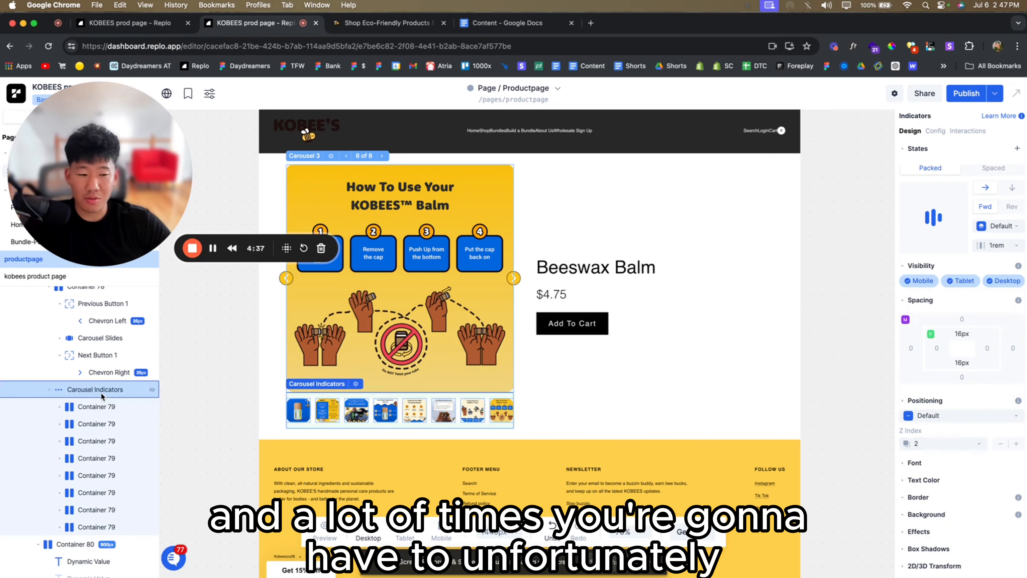
left_click(104, 408)
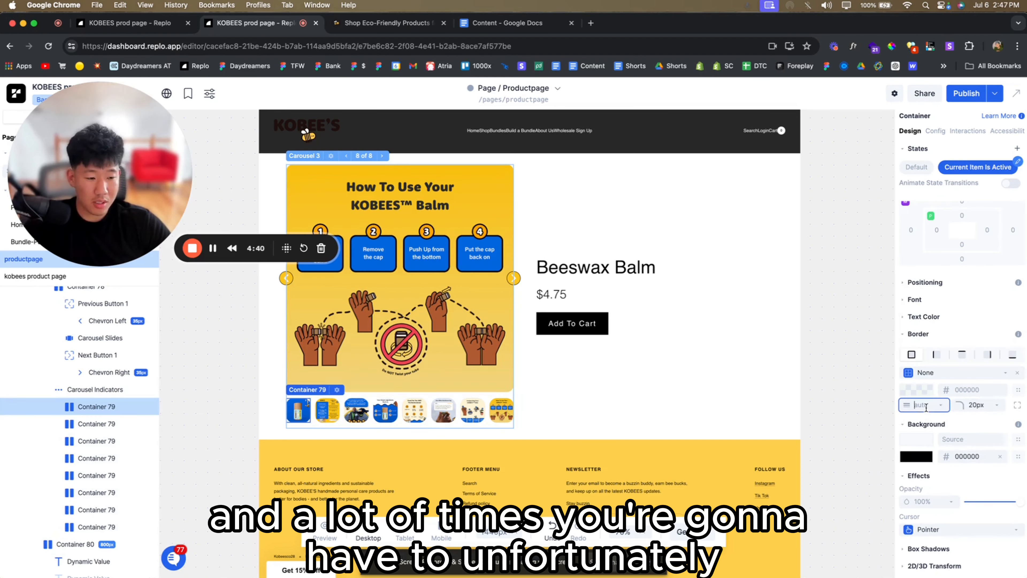
type("2")
key("Return")
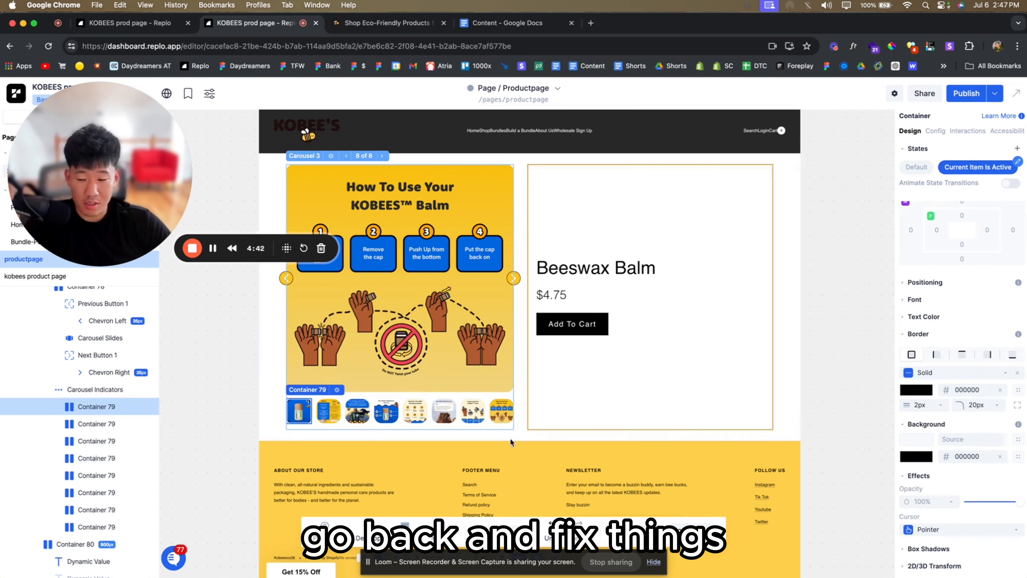
- Set a 2 px border on the second thumbnail container for its Current Item Is Active state
left_click(137, 424)
type("2")
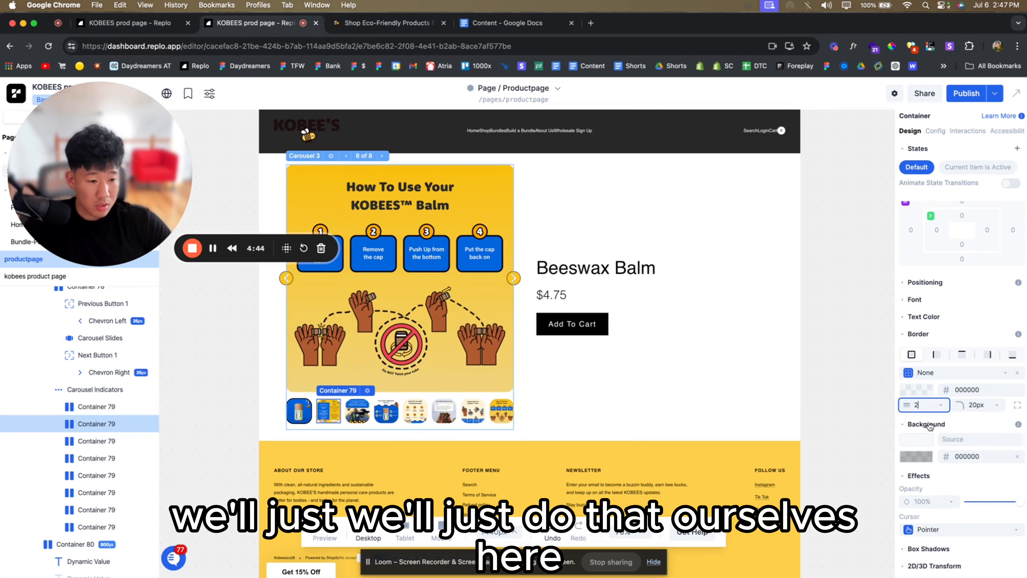
left_click(988, 167)
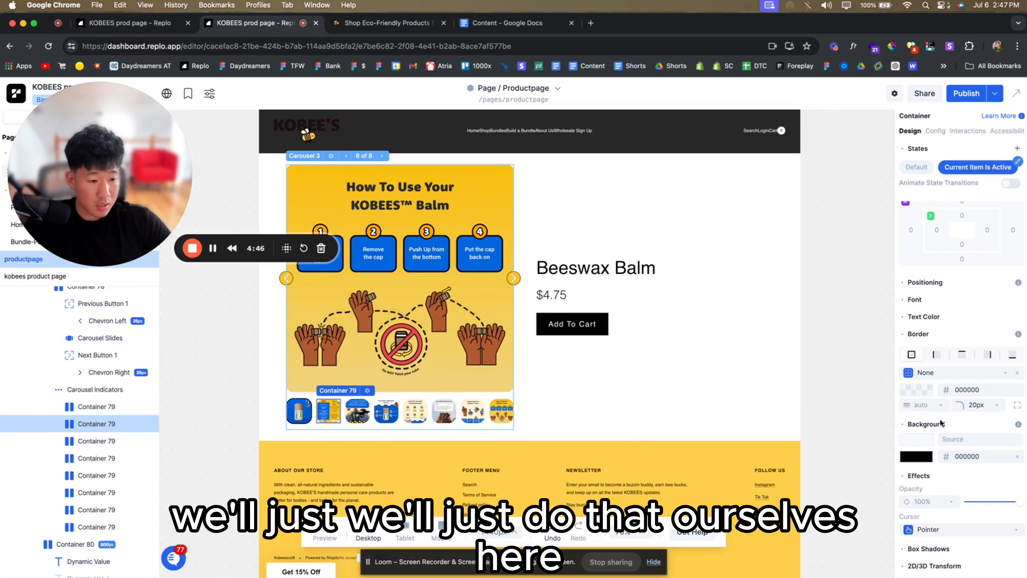
key("Return")
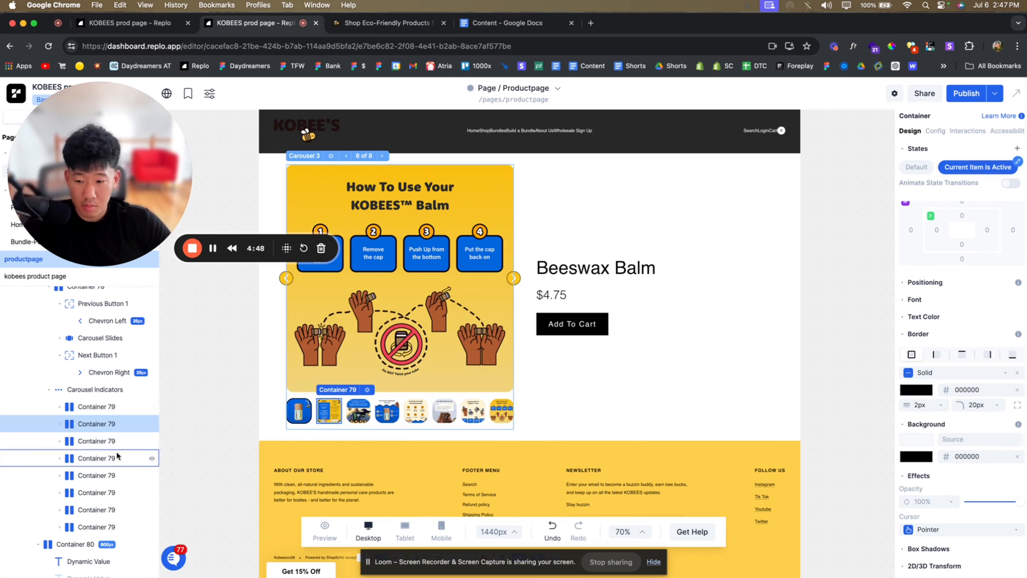
- Set a 2 px border on the third thumbnail container for its Current Item Is Active state
left_click(915, 167)
left_click(117, 442)
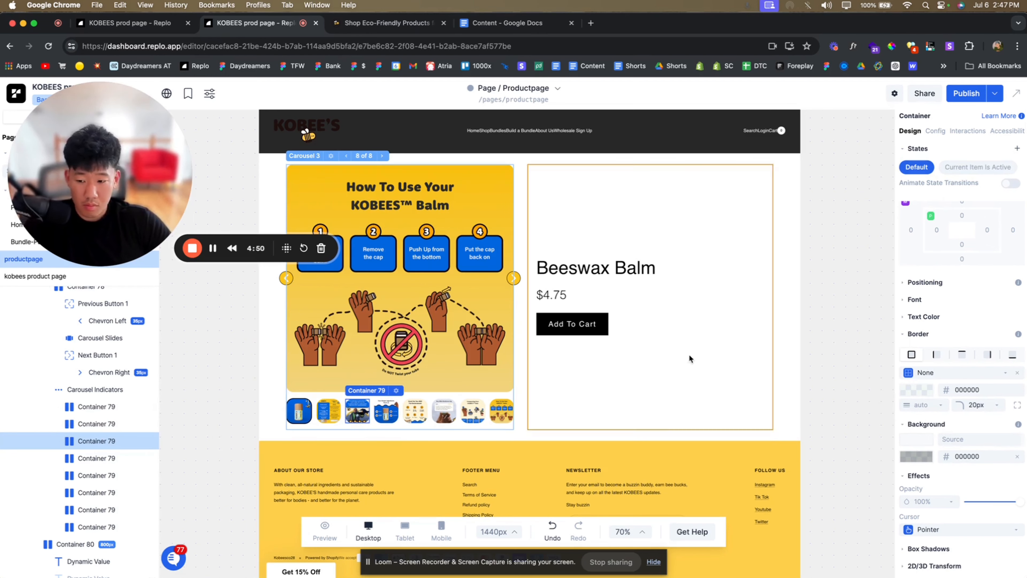
left_click(978, 168)
key("Return")
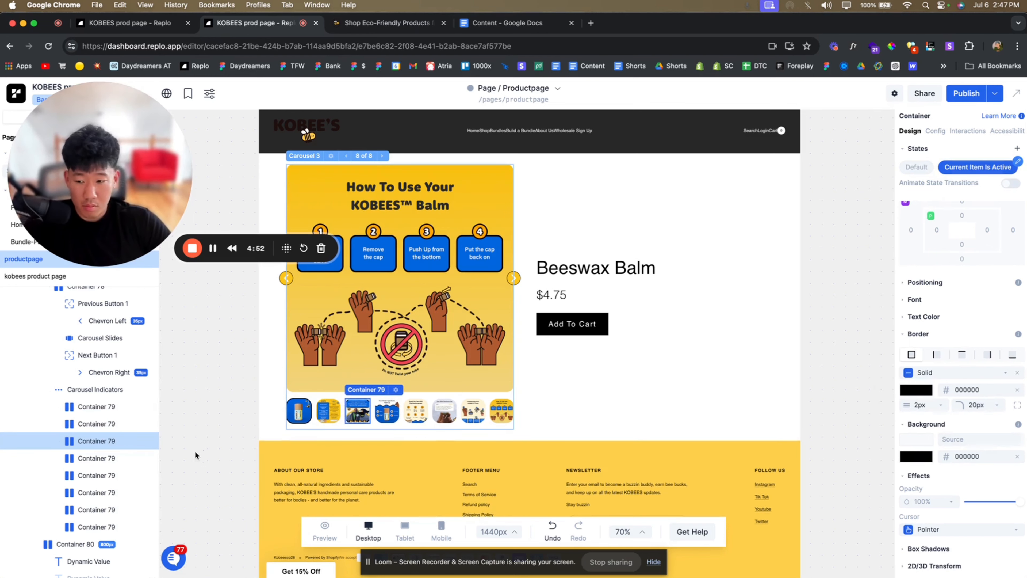
- Set a 2 px border on the fourth thumbnail container for its Current Item Is Active state
left_click(138, 458)
left_click(972, 173)
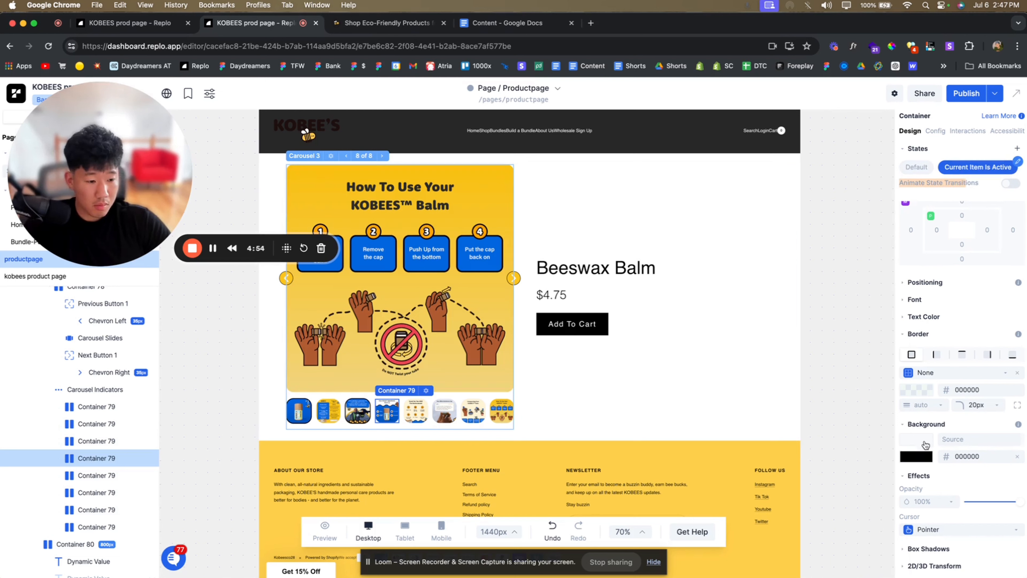
type("2")
key("Return")
- Set a 2 px border on the fifth and seventh thumbnail containers for their Current Item Is Active state
left_click(130, 475)
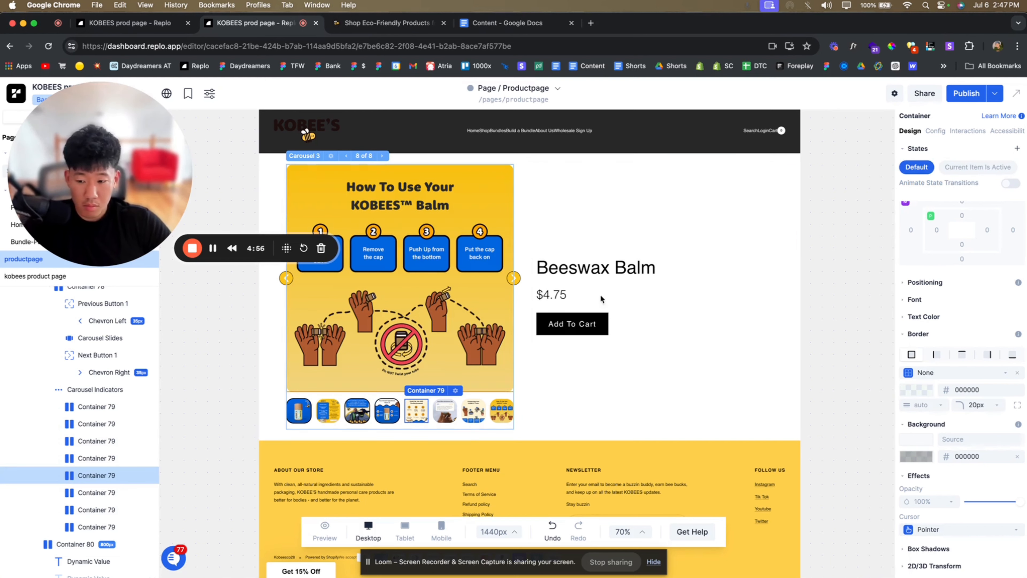
left_click(965, 169)
key("Return")
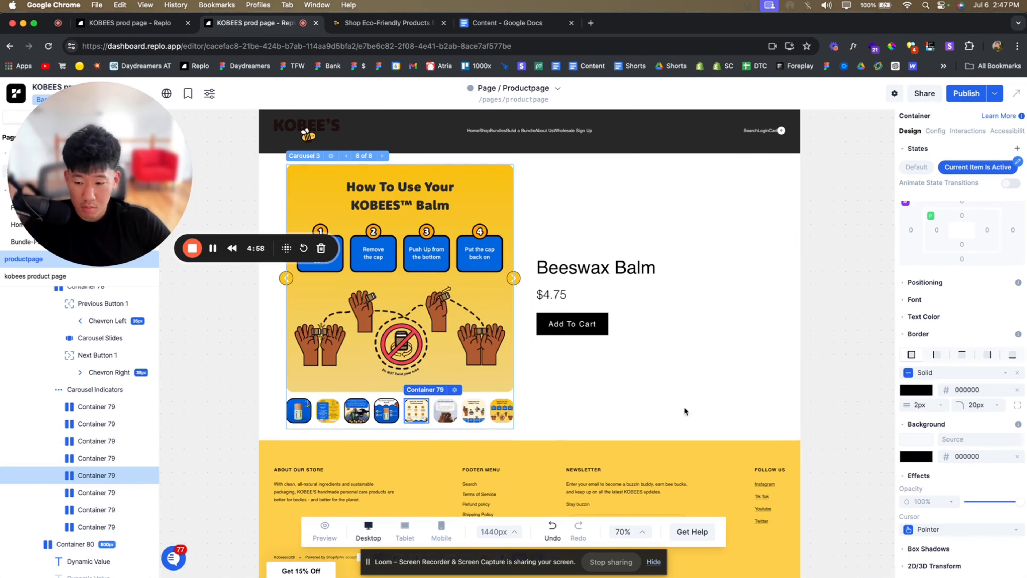
left_click(102, 511)
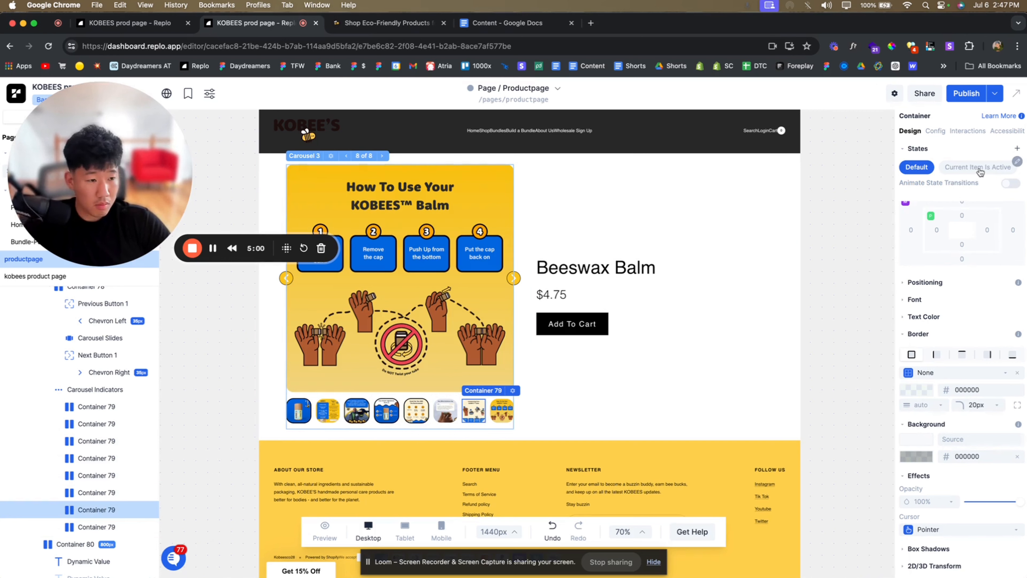
left_click(980, 170)
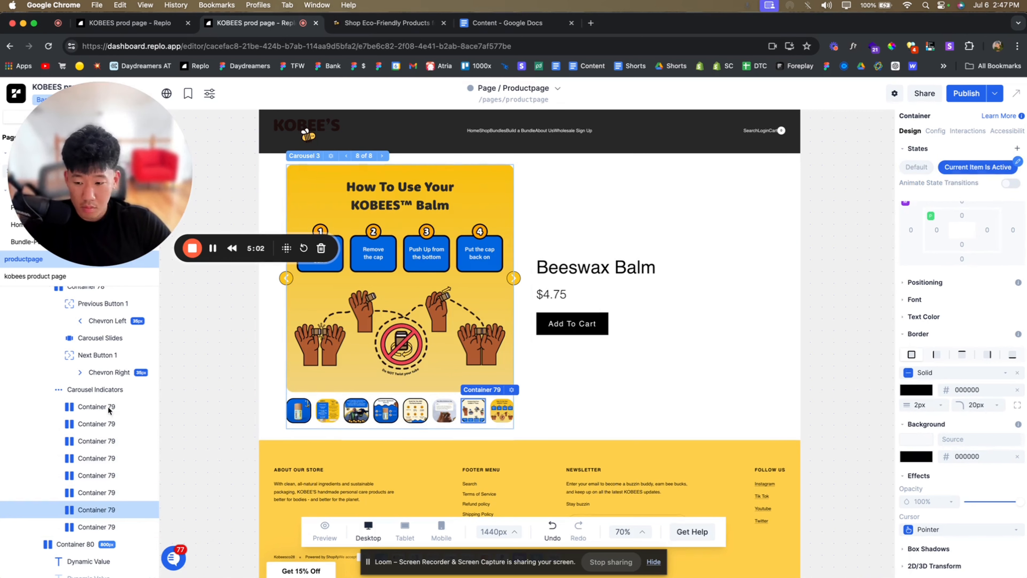
- Set a 2 px border on the sixth and eighth thumbnail containers for their Current Item Is Active state
left_click(117, 492)
left_click(927, 372)
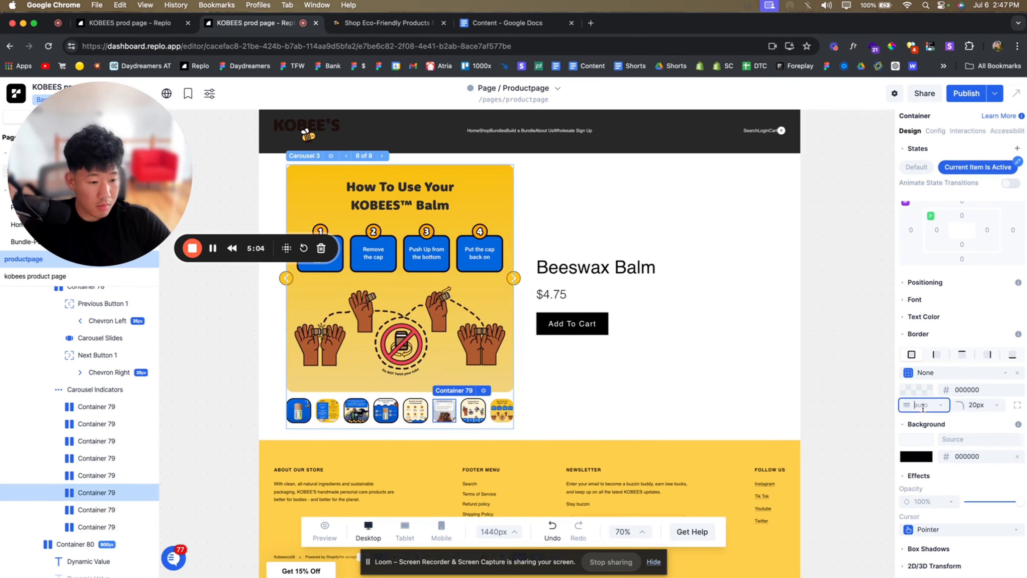
left_click(921, 406)
left_click(918, 167)
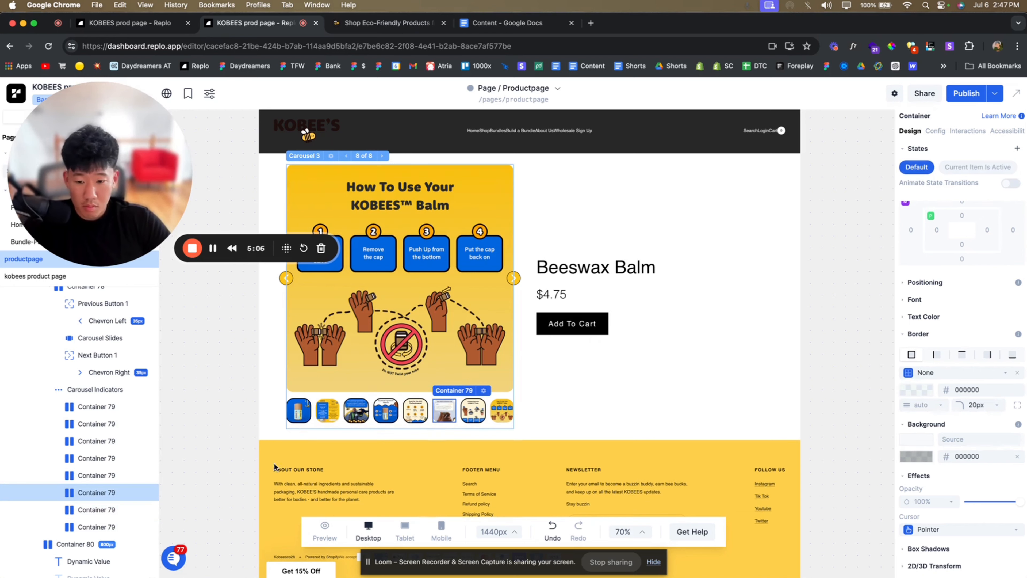
left_click(77, 533)
left_click(978, 167)
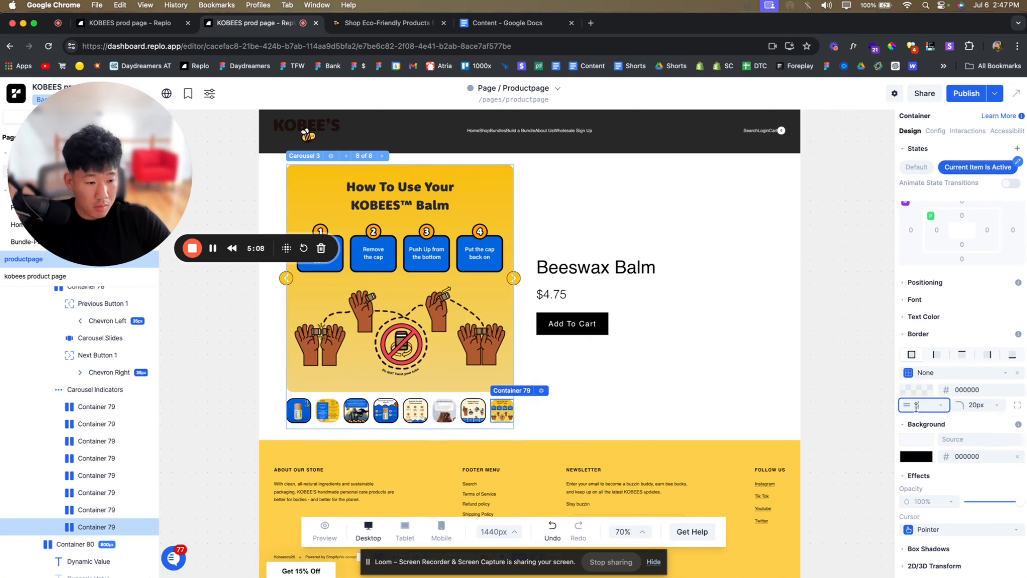
- Preview the page, test the carousel thumbnails for slide switching and the active border, and return to editing
left_click(325, 529)
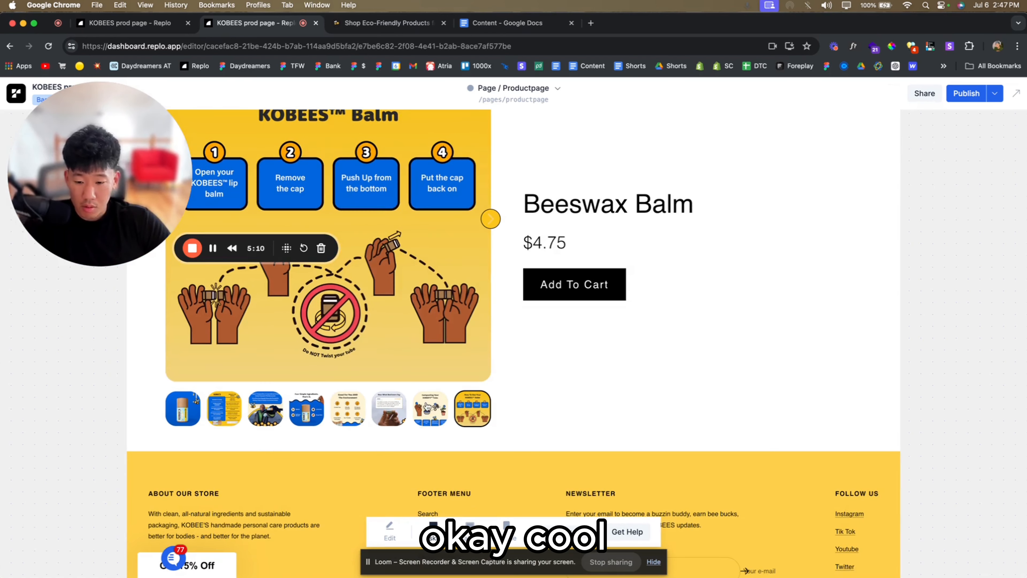
scroll(242, 404, "up", 2)
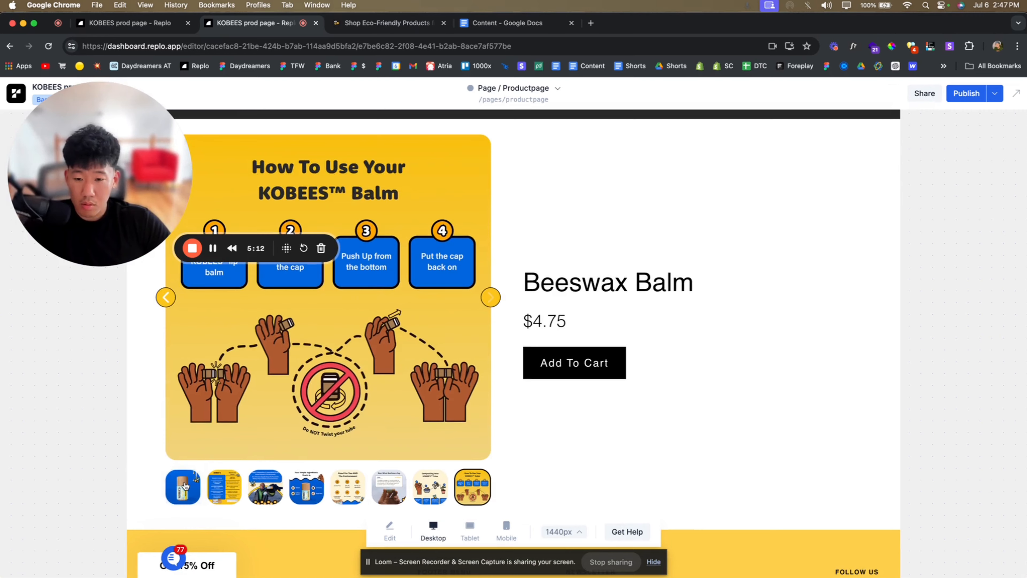
left_click(190, 487)
left_click(230, 488)
left_click(271, 489)
left_click(313, 489)
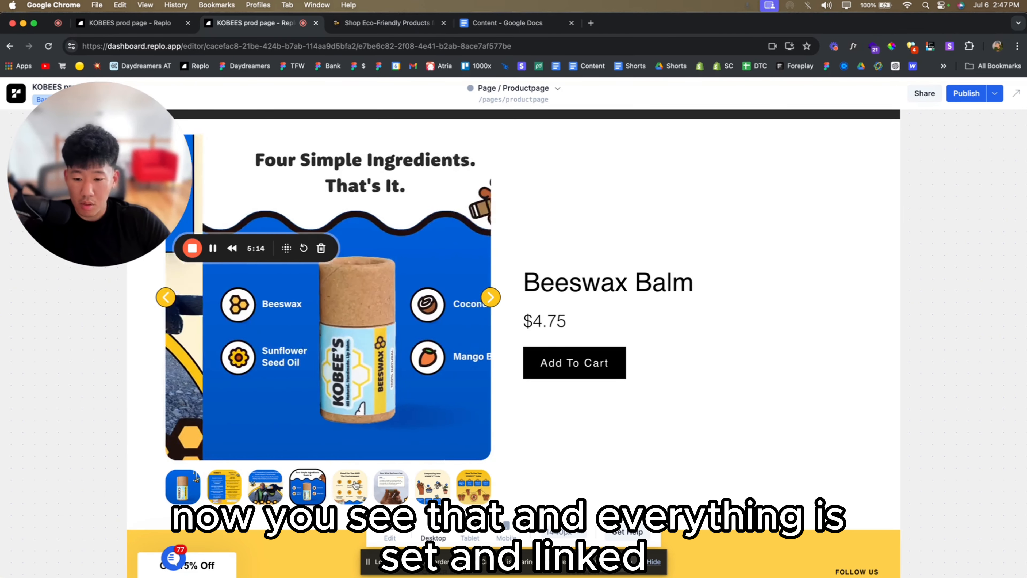
left_click_drag(352, 490, 404, 496)
left_click(399, 492)
left_click(350, 494)
left_click(398, 494)
left_click(432, 490)
left_click(472, 490)
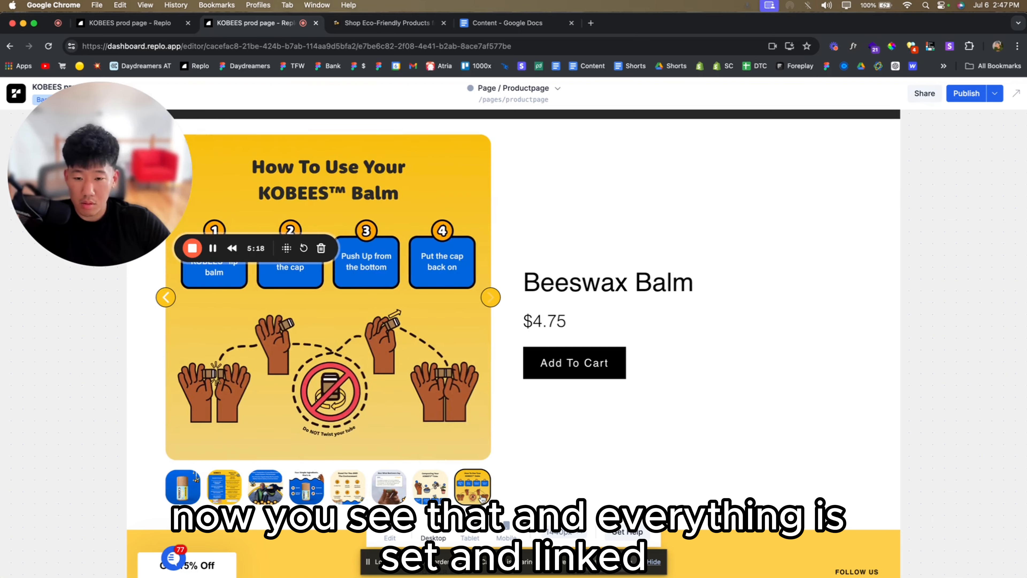
left_click(393, 493)
left_click(351, 492)
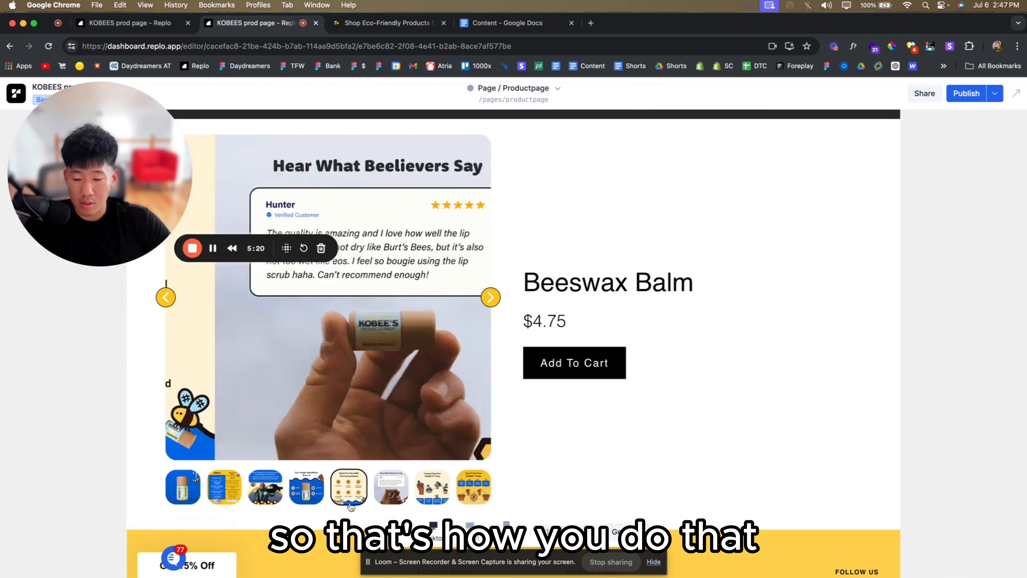
left_click(389, 532)
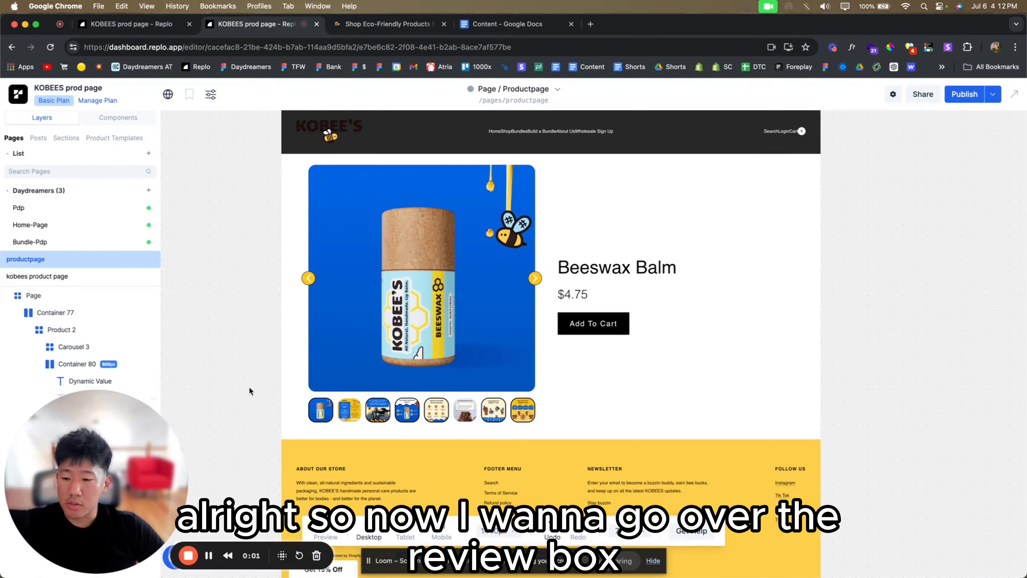
- Switch to the live KOBEE'S product page and examine the customer review box and value icons below the thumbnails
left_click(388, 22)
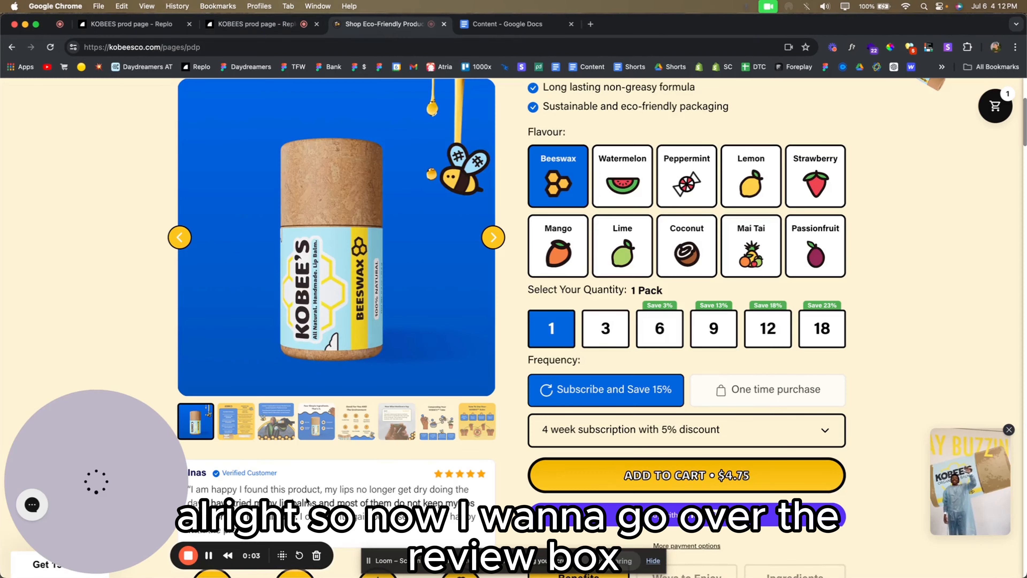
scroll(410, 417, "down", 5)
scroll(410, 417, "down", 2)
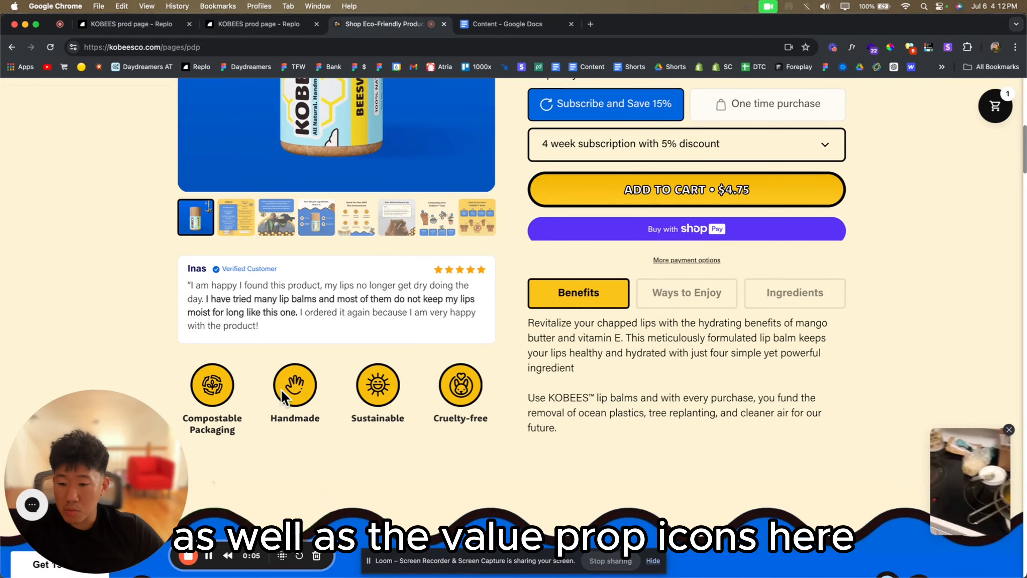
- Switch back to the Replo editor, then collapse Carousel 3 in the layer tree and select it
left_click(272, 24)
left_click(424, 362)
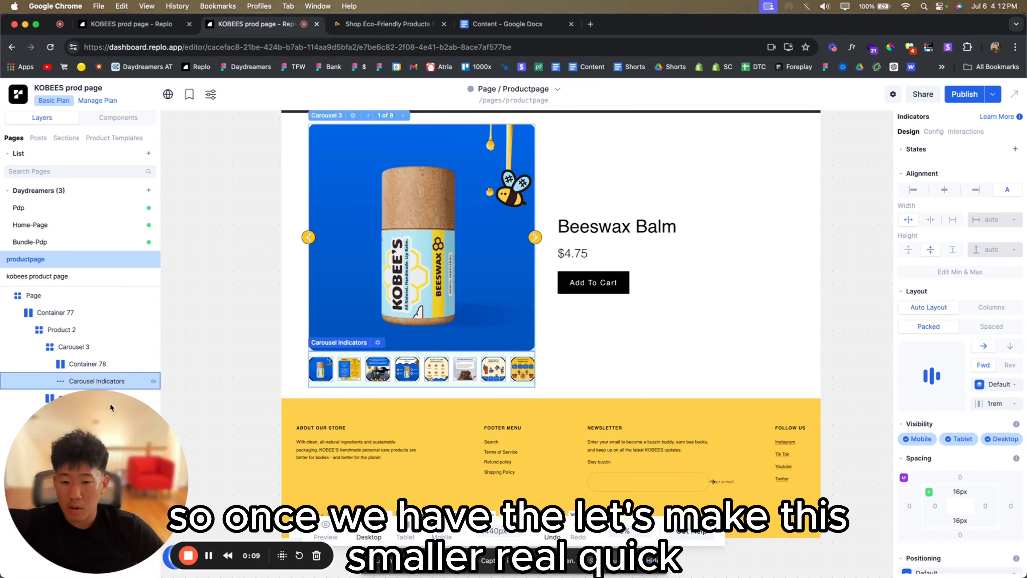
left_click_drag(110, 403, 837, 403)
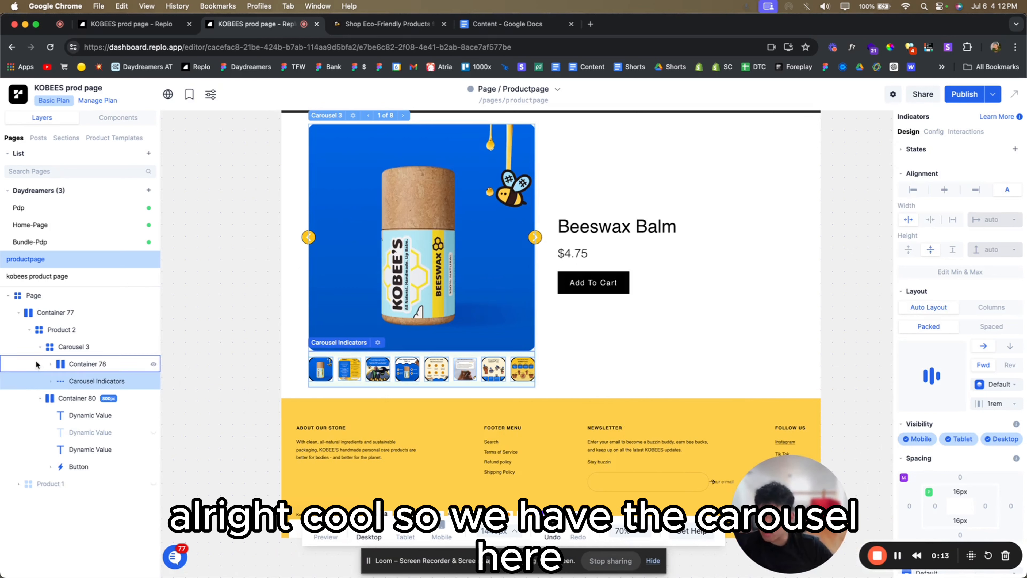
left_click(41, 348)
left_click(57, 350)
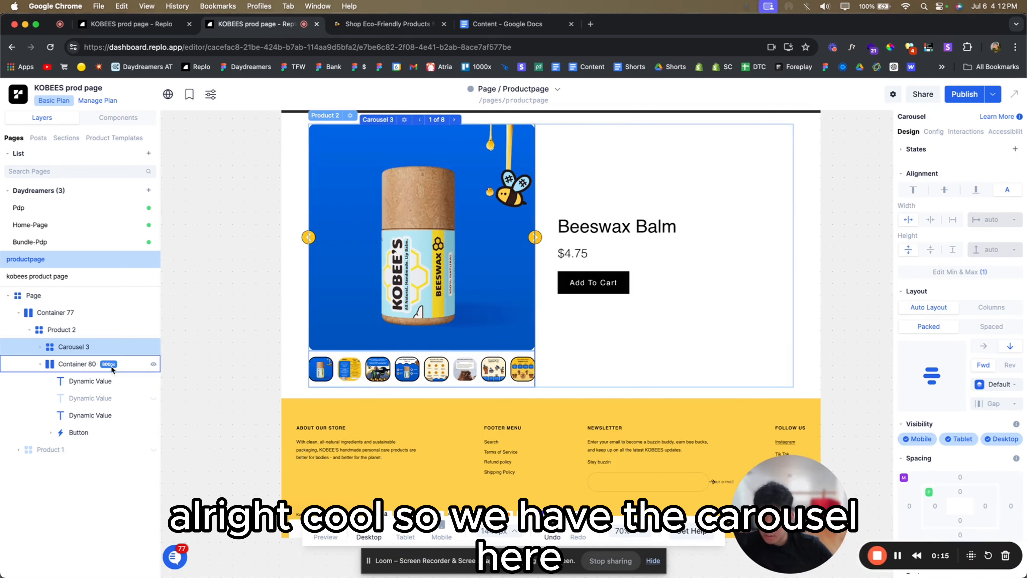
- Add an empty basic container above the carousel inside the Product 2 block
left_click(40, 365)
left_click(65, 364)
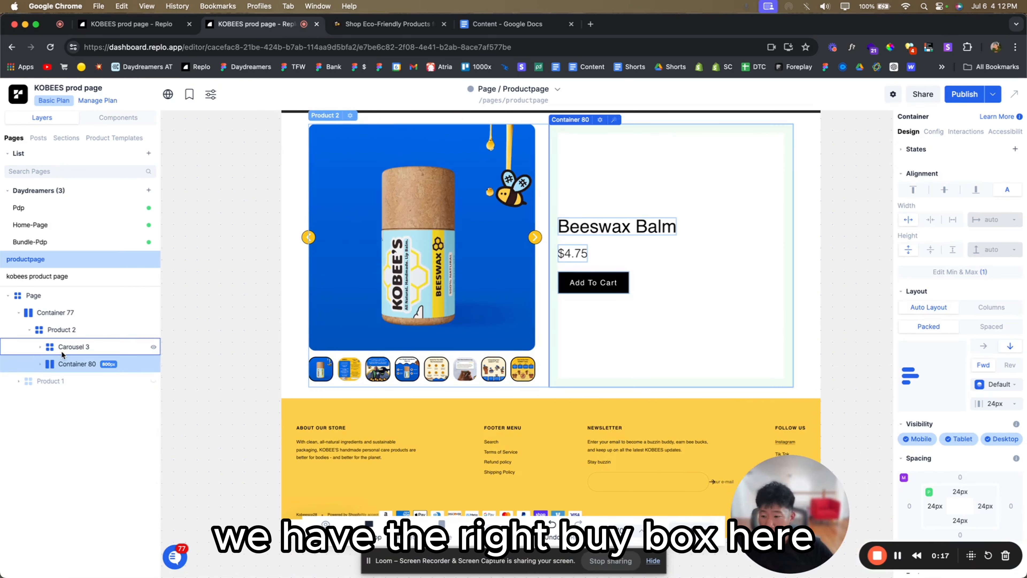
double_click(61, 351)
left_click(40, 347)
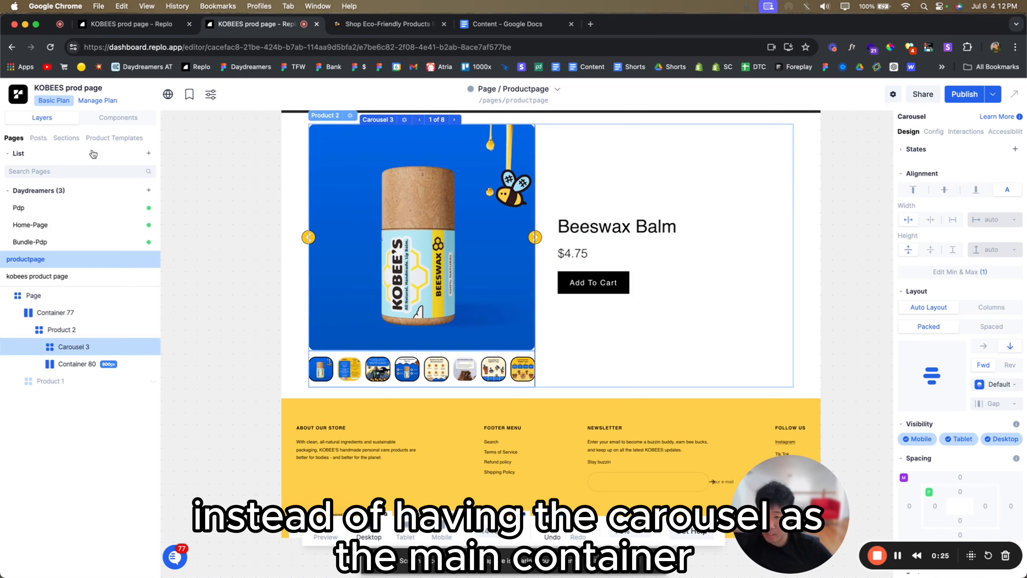
left_click(113, 118)
mouse_move(65, 299)
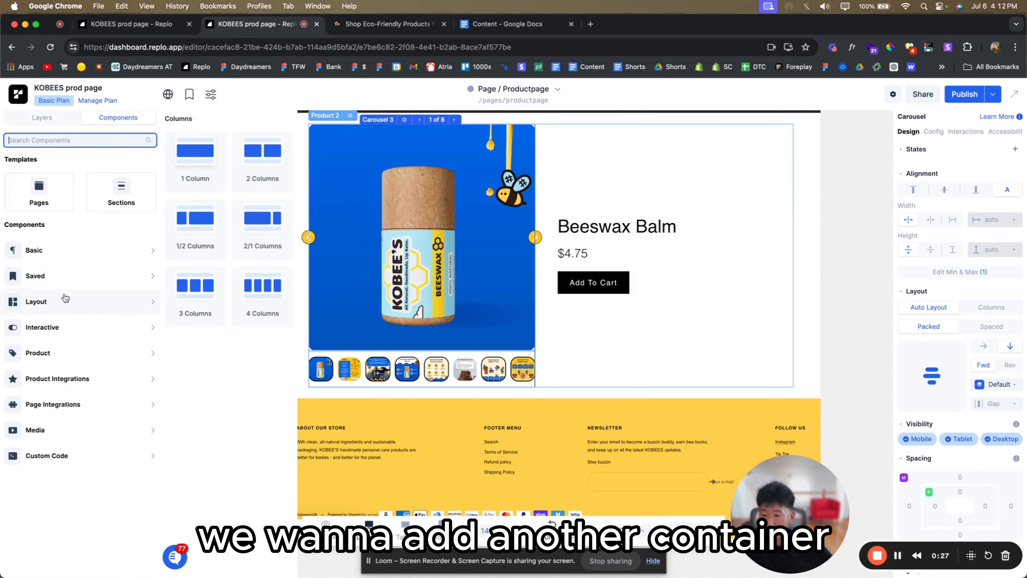
mouse_move(84, 261)
left_click_drag(268, 372, 508, 126)
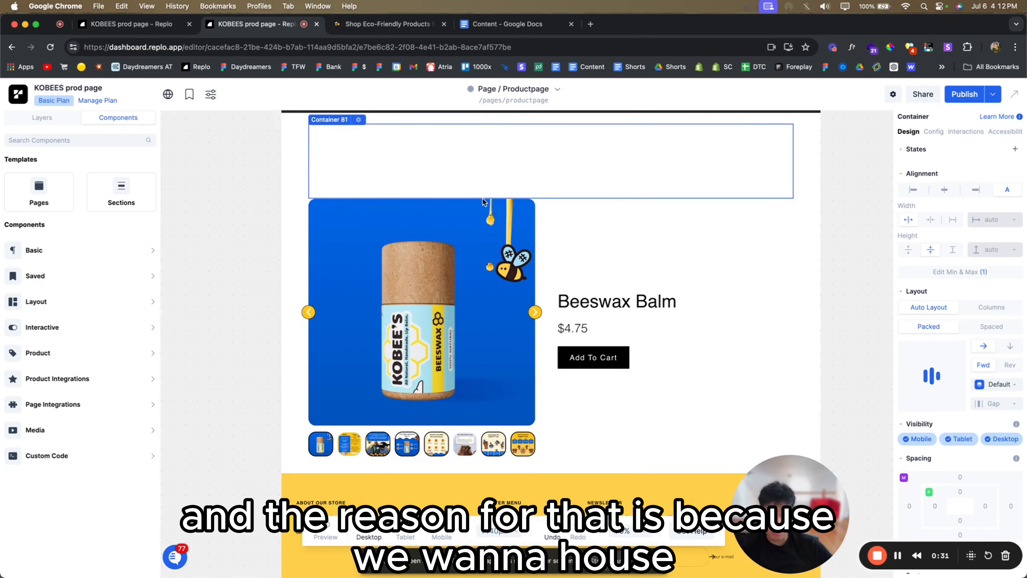
- Nest Carousel 3 inside the new container, and make that container fill the available width with a vertical layout
left_click(67, 122)
mouse_move(65, 330)
left_mouse_down()
mouse_move(64, 364)
mouse_move(74, 347)
left_mouse_up()
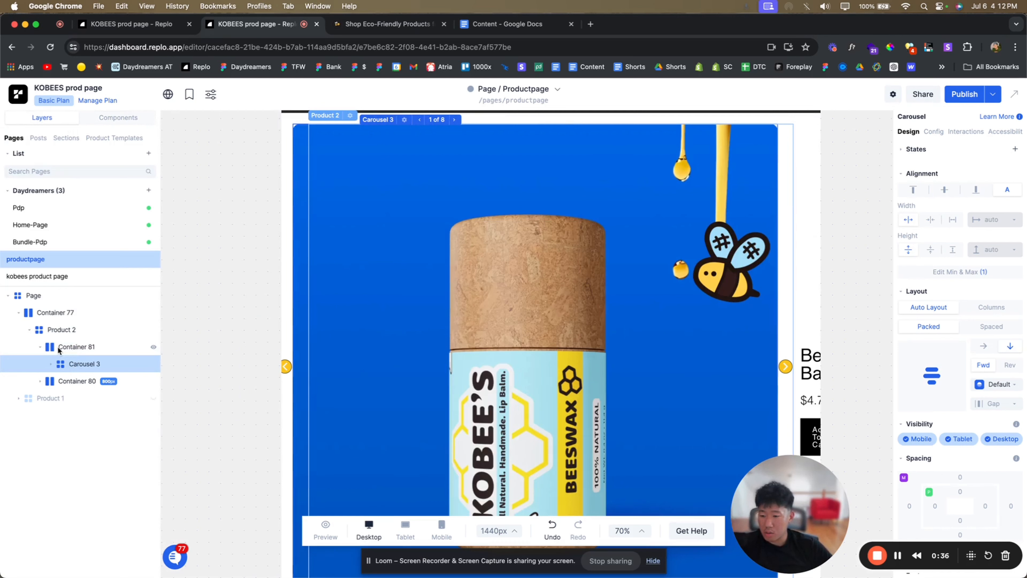
left_click(73, 347)
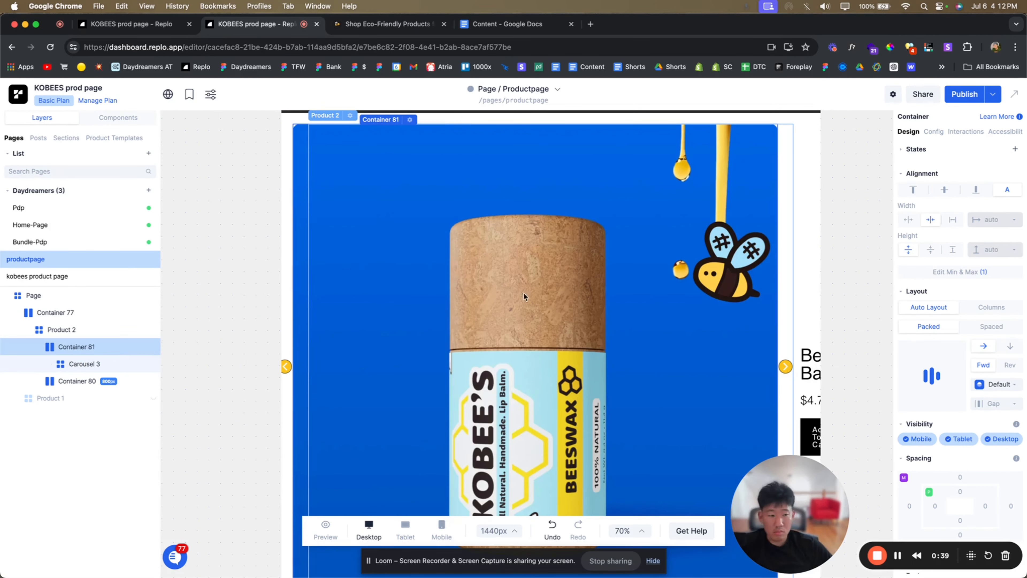
left_click(907, 222)
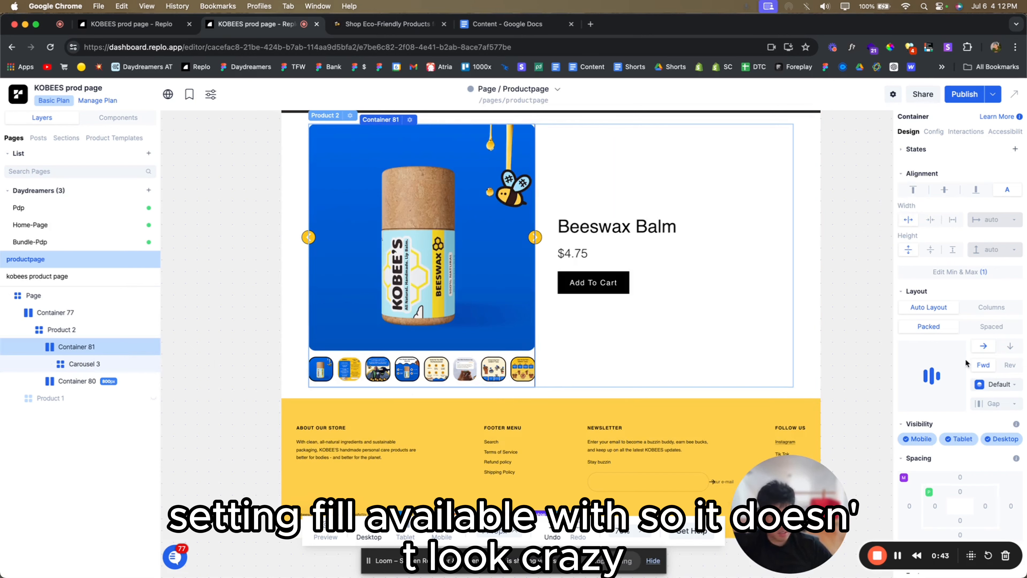
left_click(1010, 347)
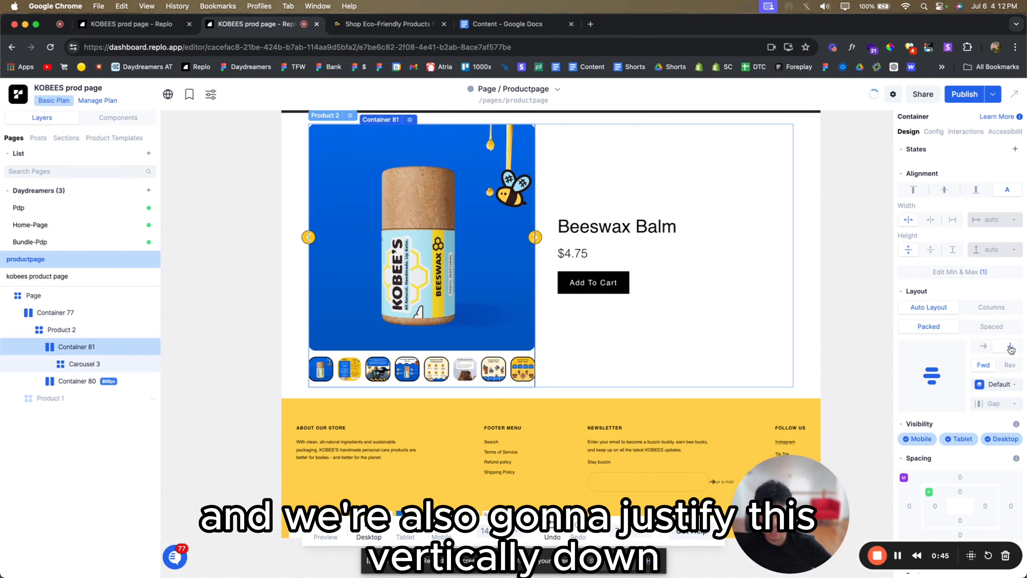
- Add a second container directly below the carousel, nested in the same wrapper container
left_click(113, 120)
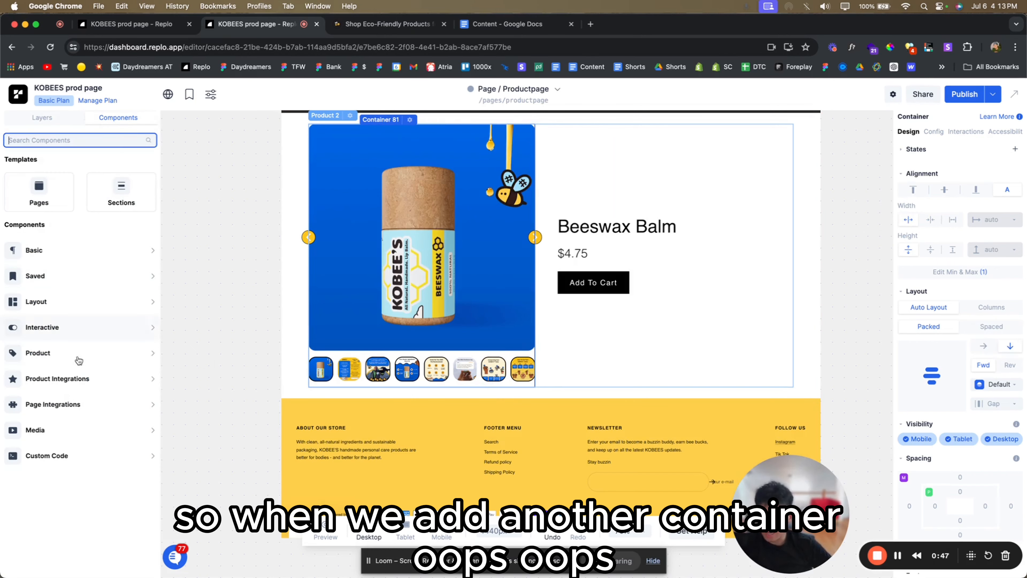
left_click(112, 198)
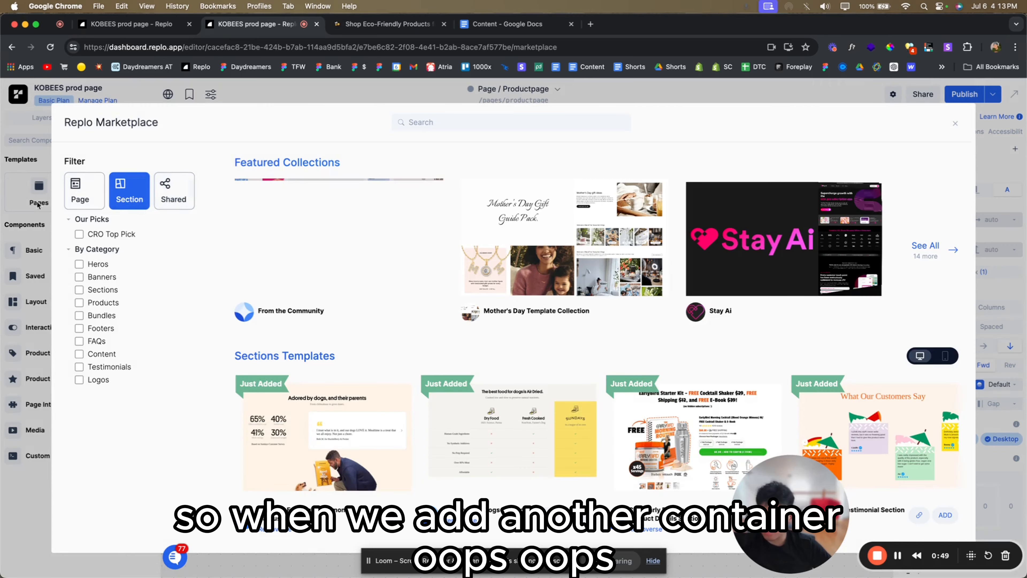
left_click(31, 232)
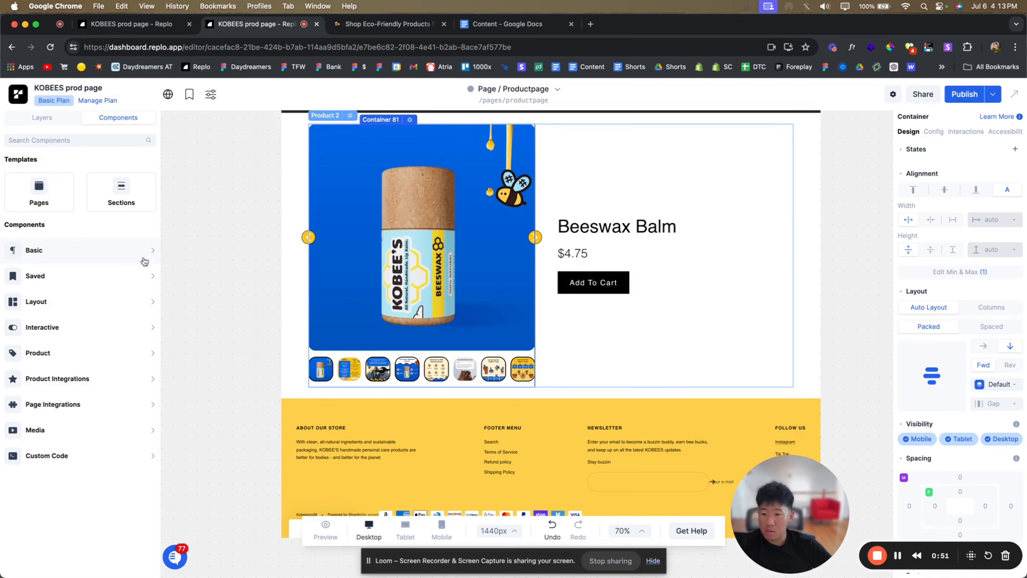
left_click(143, 252)
left_click_drag(195, 233, 361, 390)
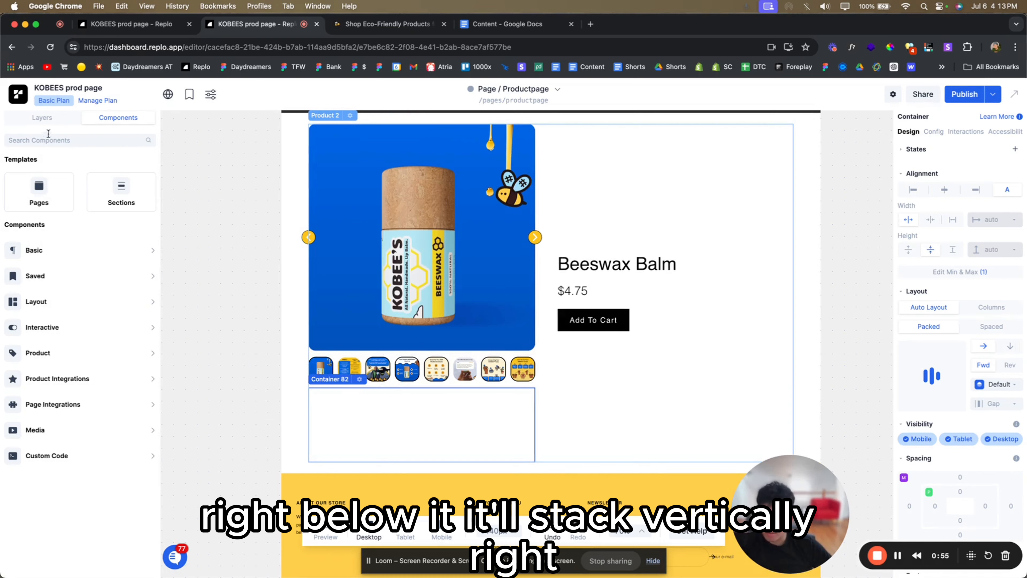
left_click(42, 118)
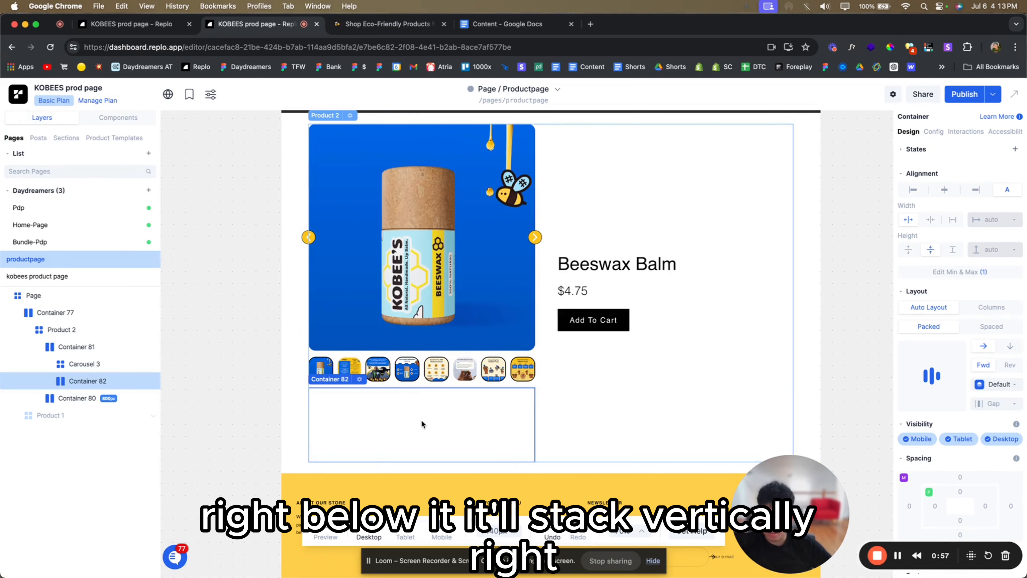
- Consult the review box on the live product page and add a text element to the empty container below the carousel
left_click(378, 25)
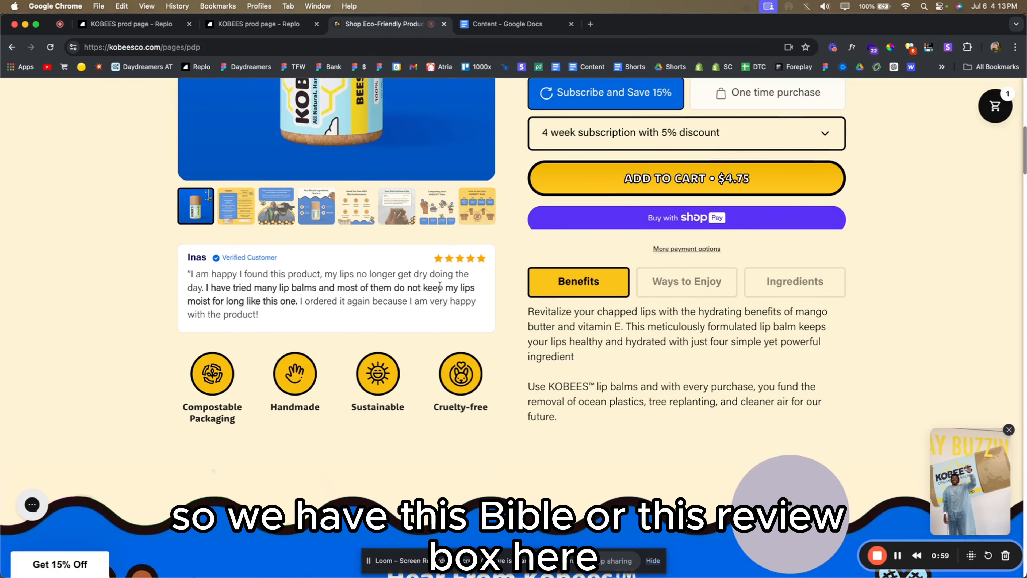
left_click(263, 24)
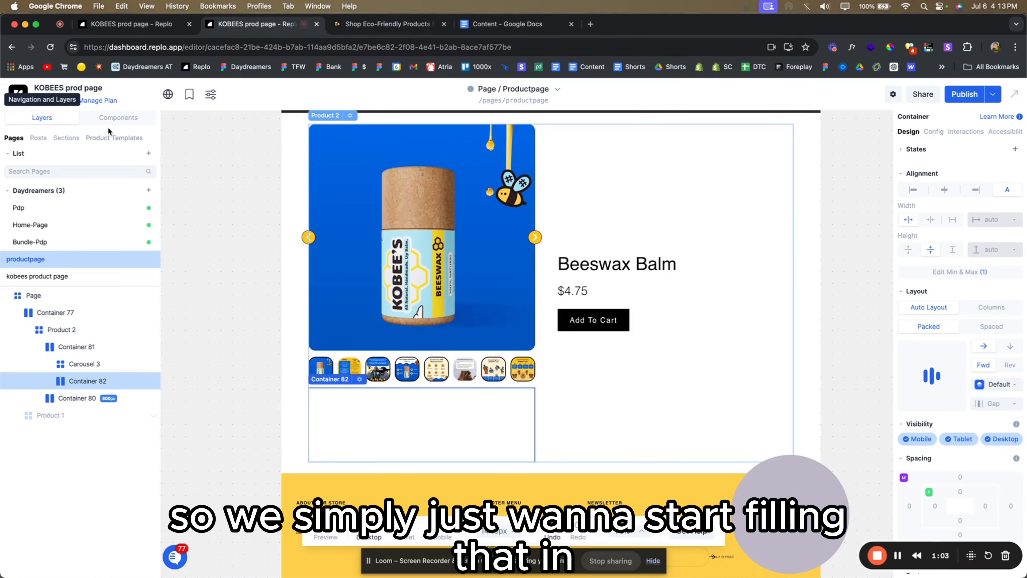
left_click(379, 27)
left_click(255, 26)
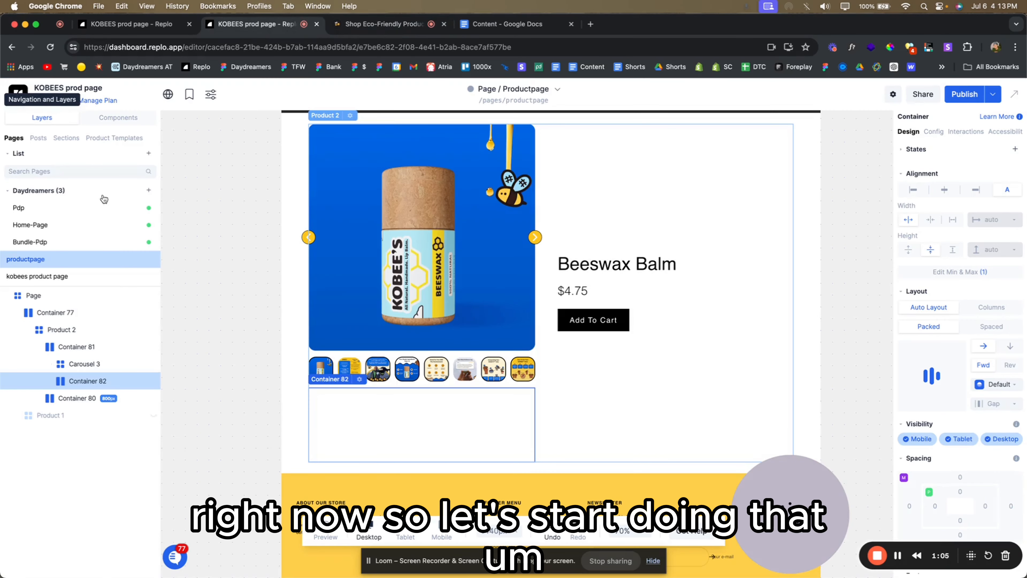
left_click(118, 117)
mouse_move(45, 250)
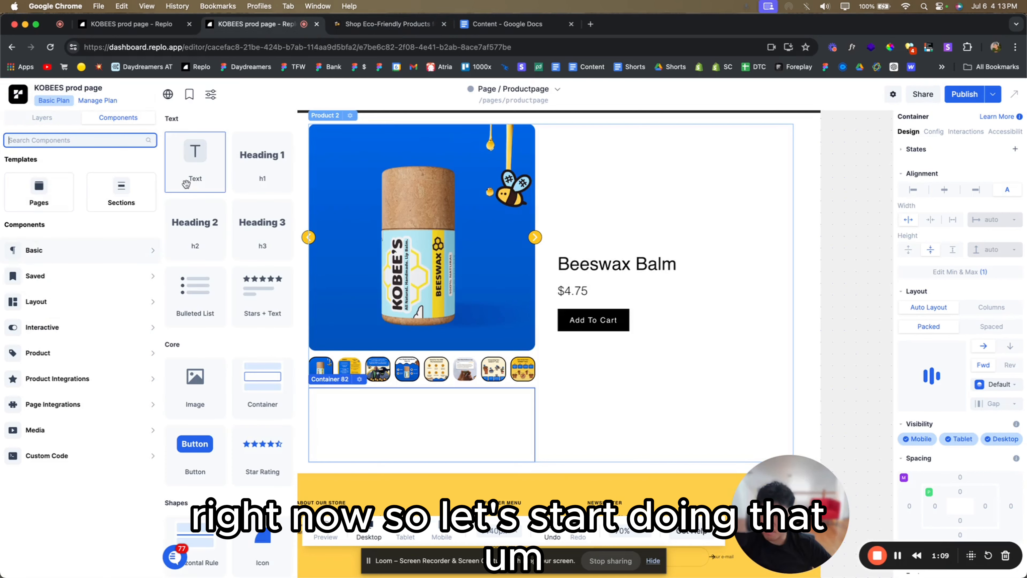
left_click_drag(186, 184, 345, 408)
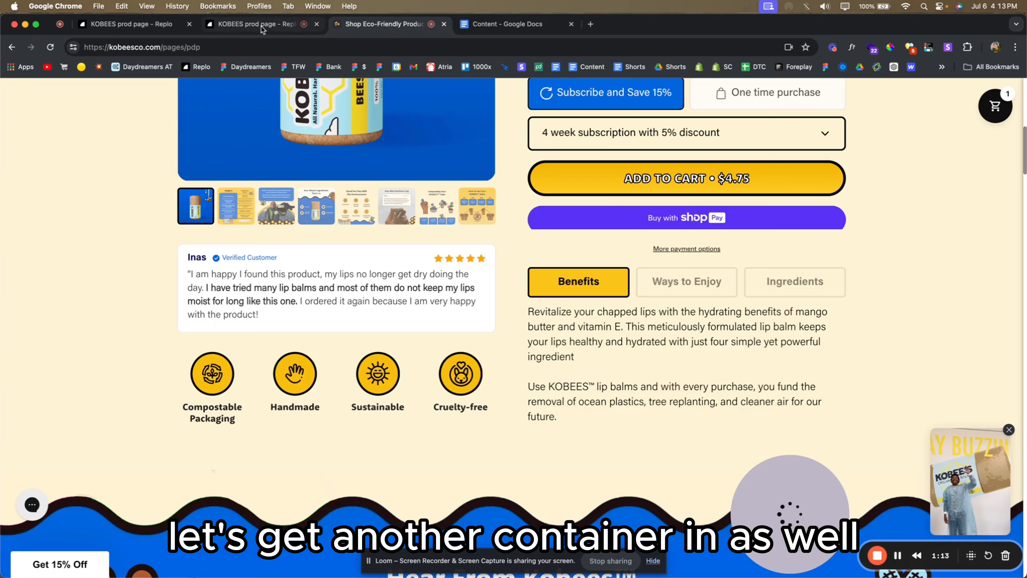
- Add another container beneath the new text element, within the review box container
left_click(263, 29)
mouse_move(91, 246)
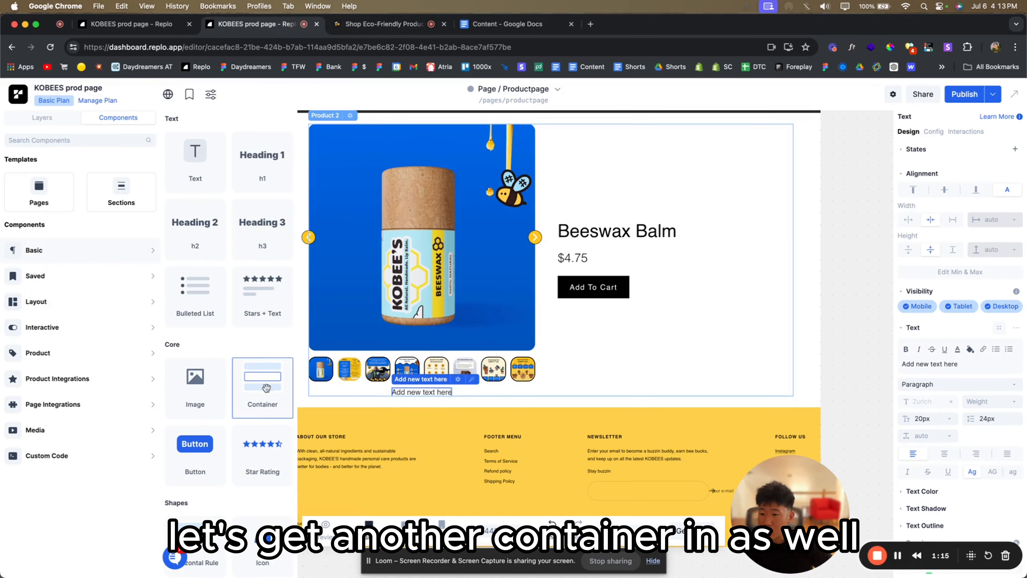
left_click_drag(263, 378, 312, 367)
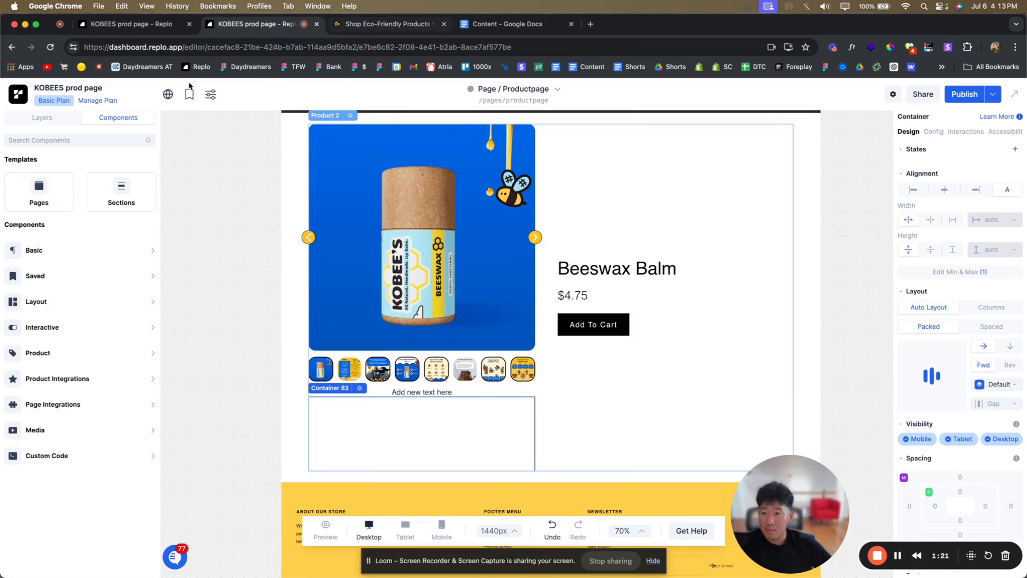
- Find the Icon component and place an icon to the right of the placeholder text in the review box
left_click(59, 139)
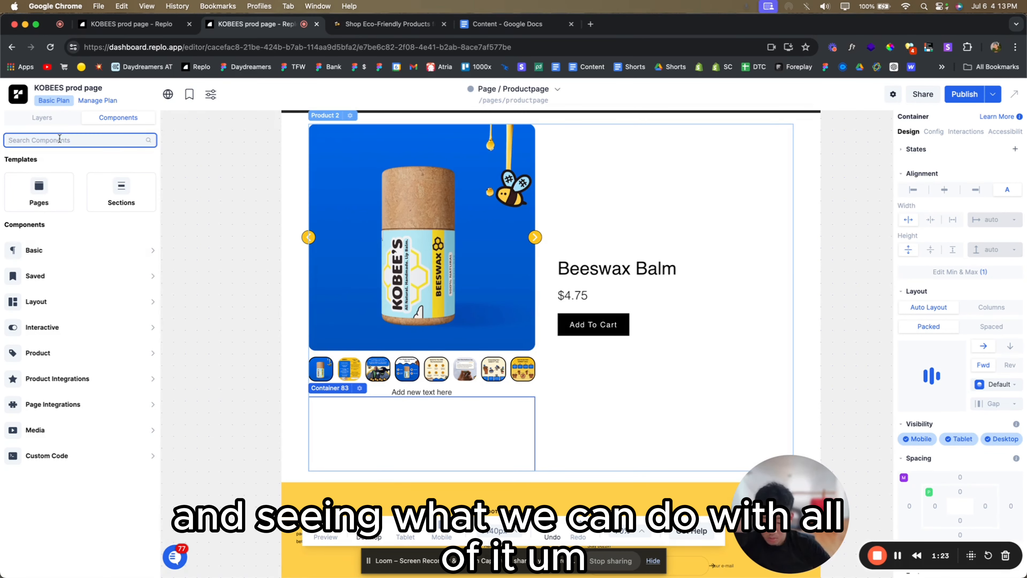
type("icon")
left_click_drag(44, 186, 383, 420)
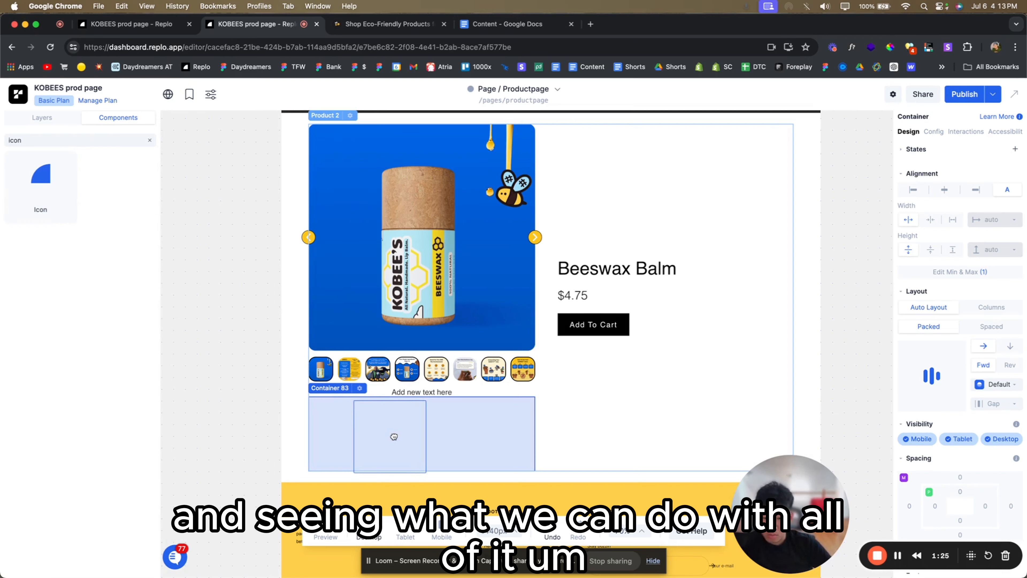
left_click_drag(450, 441, 448, 395)
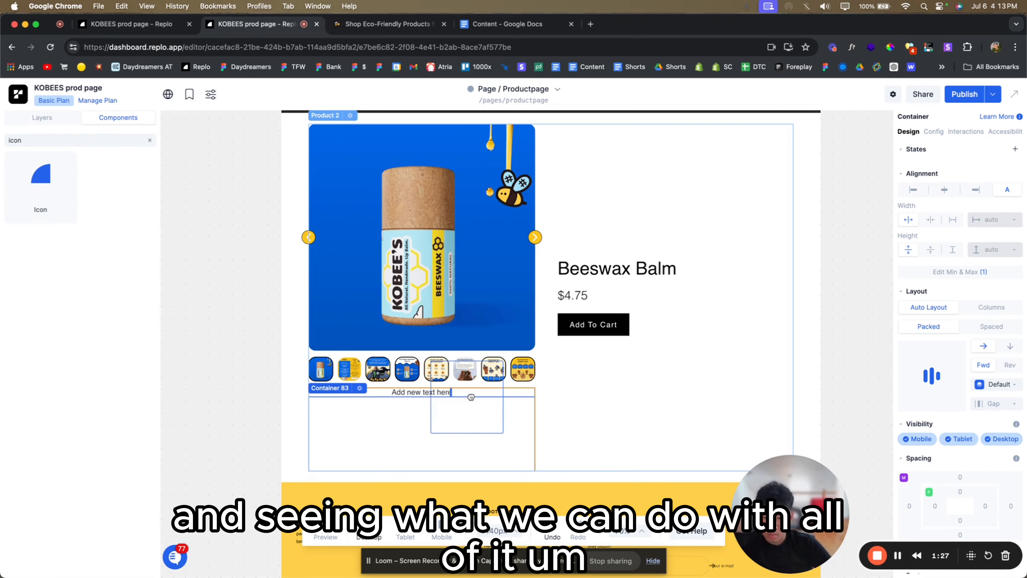
left_click(42, 118)
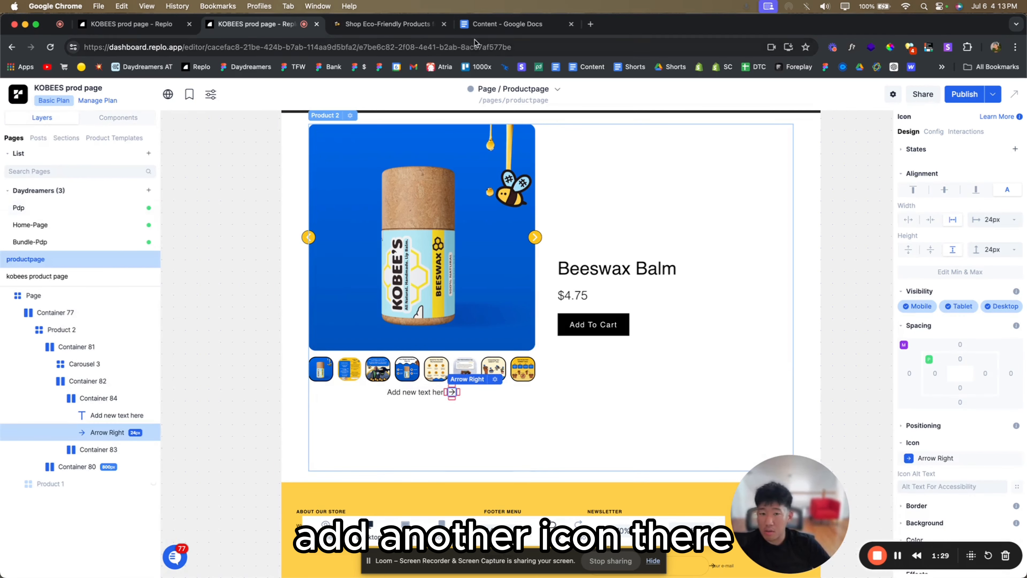
- Set the font of the placeholder text in the review box to Zurich
left_click(420, 25)
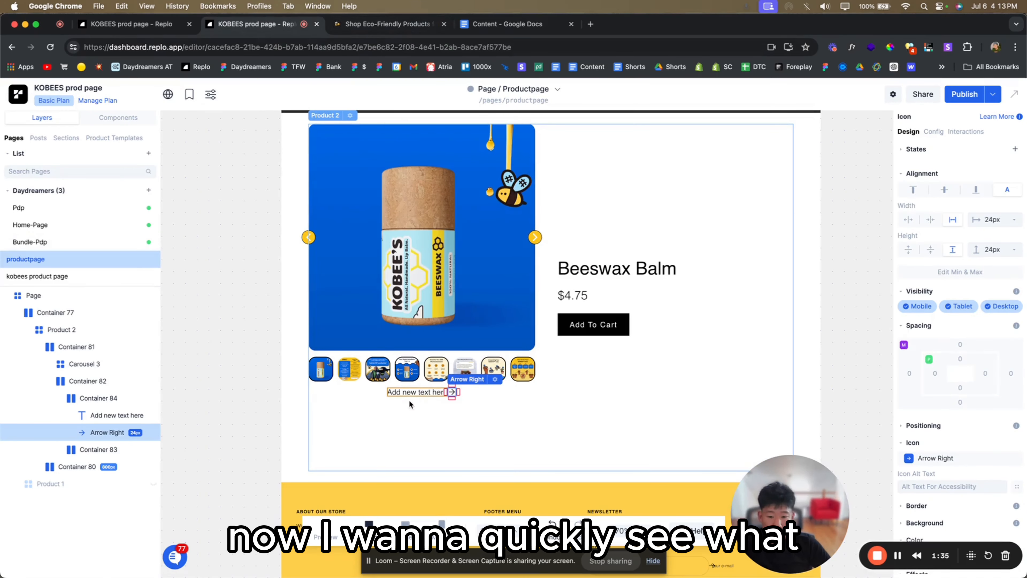
left_click(412, 393)
left_click(924, 403)
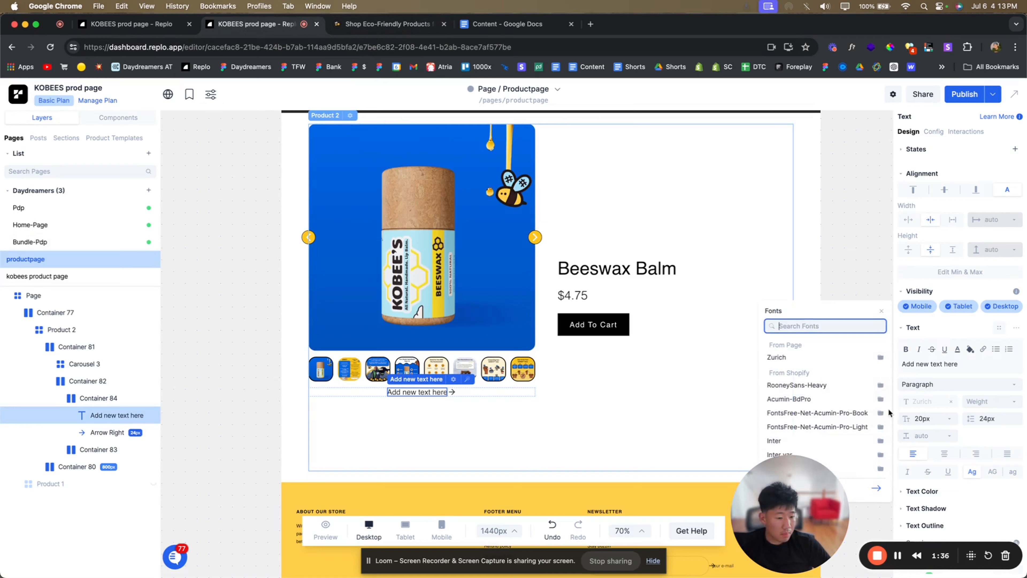
left_click(840, 359)
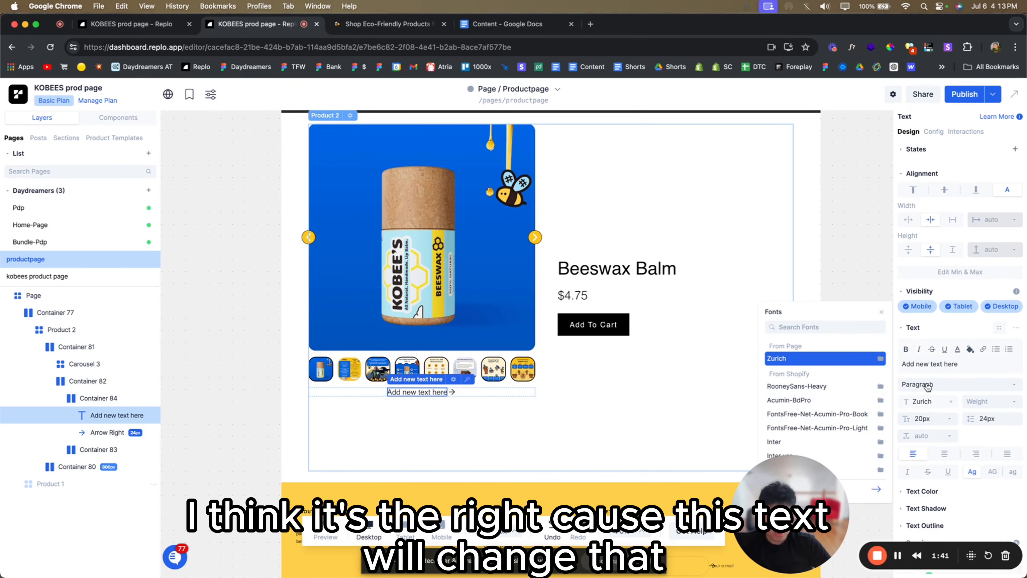
- Replace the placeholder text with the reviewer's name from the live product page
left_click(350, 28)
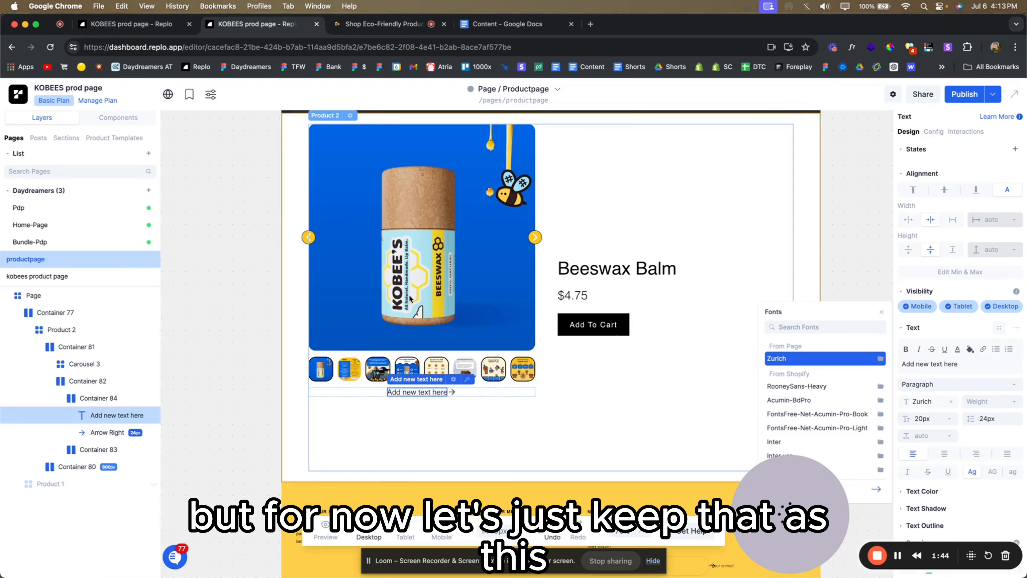
left_click(255, 24)
triple_click(929, 364)
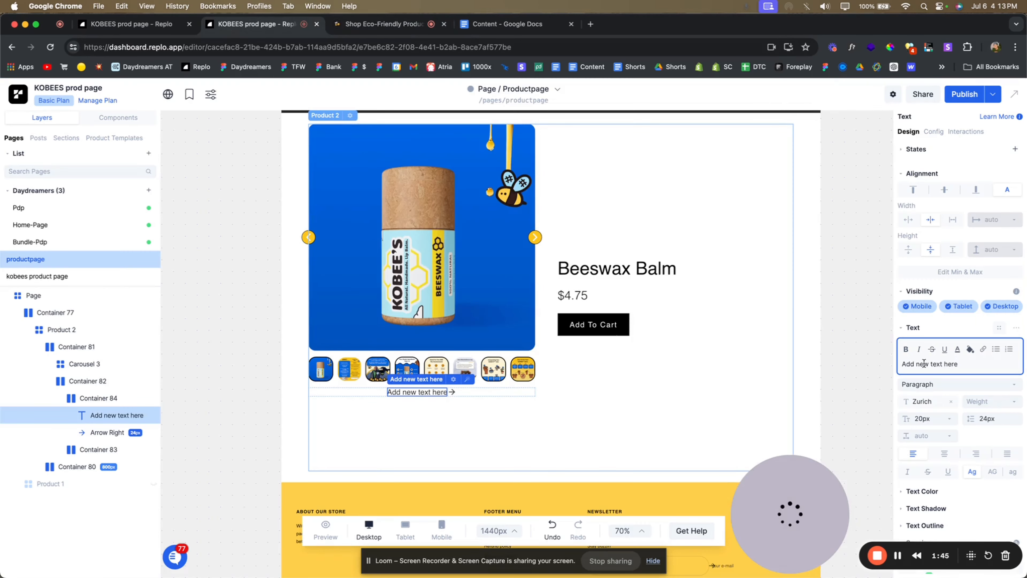
type("Inas")
left_click(900, 557)
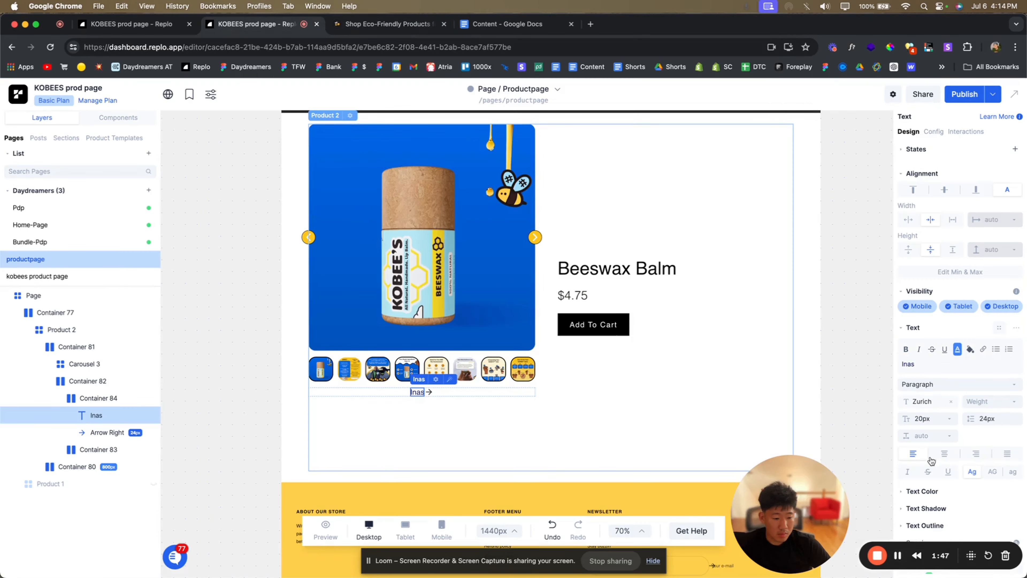
- Set the reviewer name's font to FontsFree-Net-Acumin-Pro-Book and its line height to 140%
left_click(926, 402)
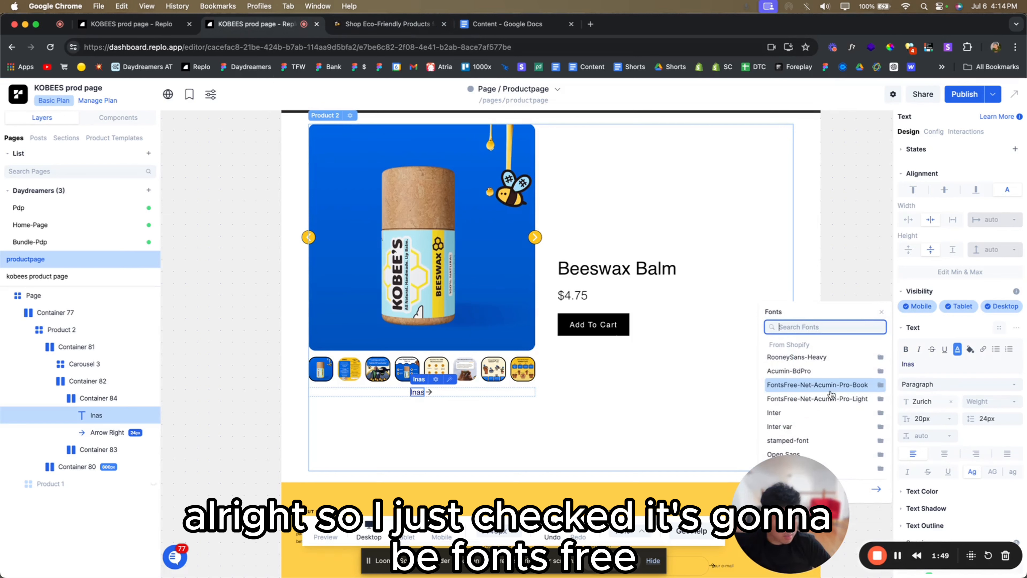
left_click(832, 391)
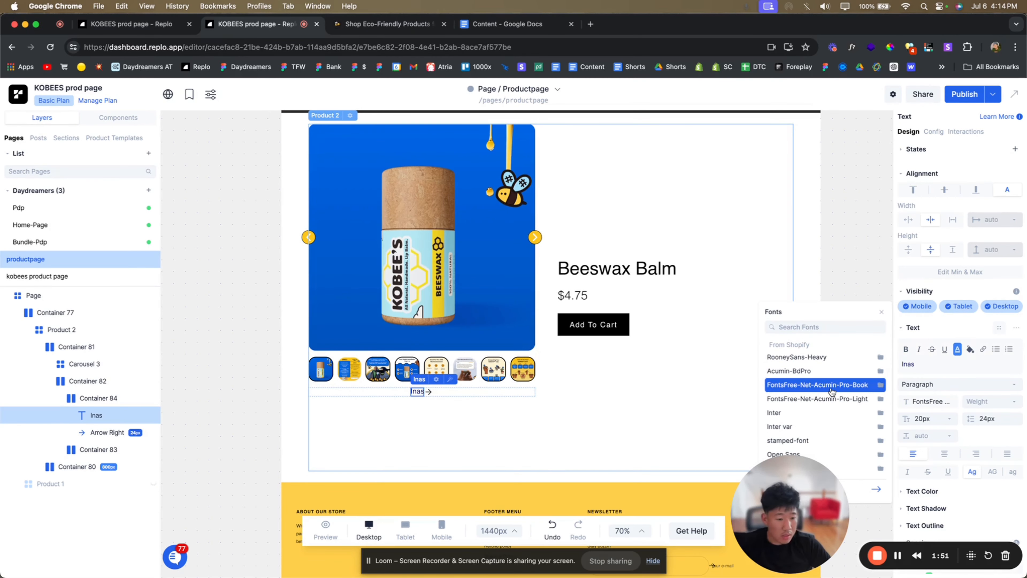
left_click(987, 420)
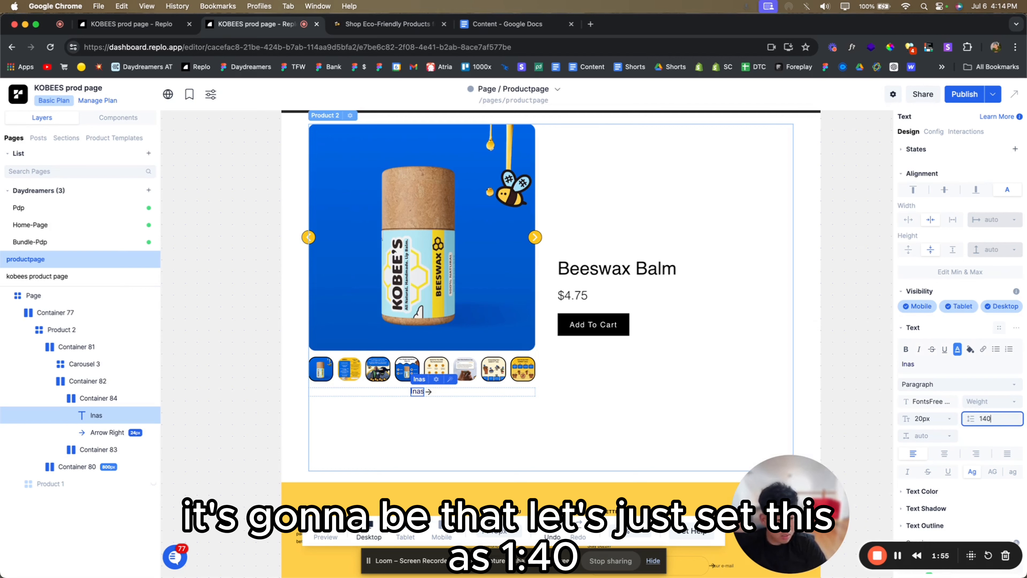
key("Return")
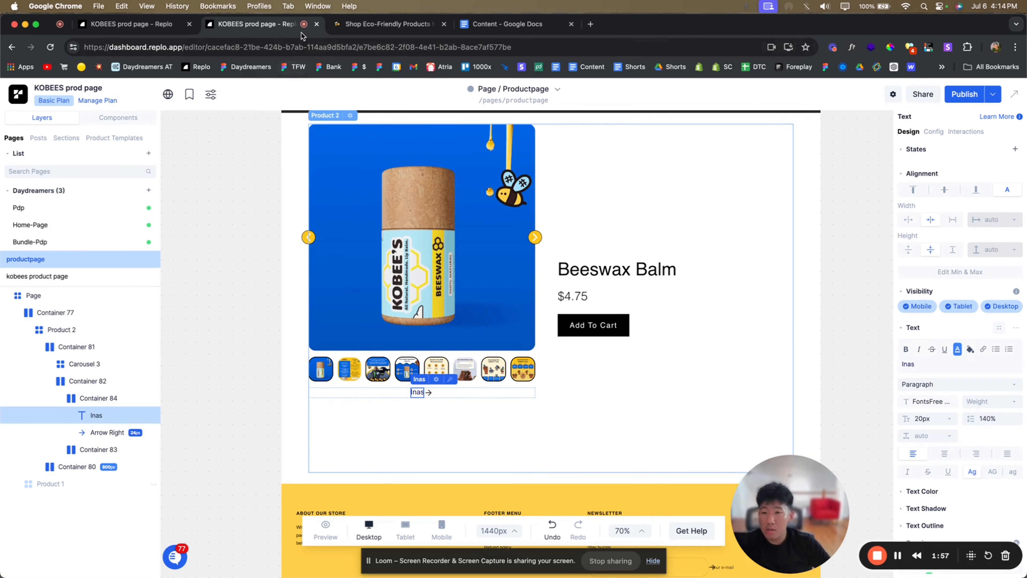
- Check the reviewer's name styling on the live product page and set the name text's font to Acumin-BdPro in the Replo page
left_click(380, 26)
double_click(198, 258)
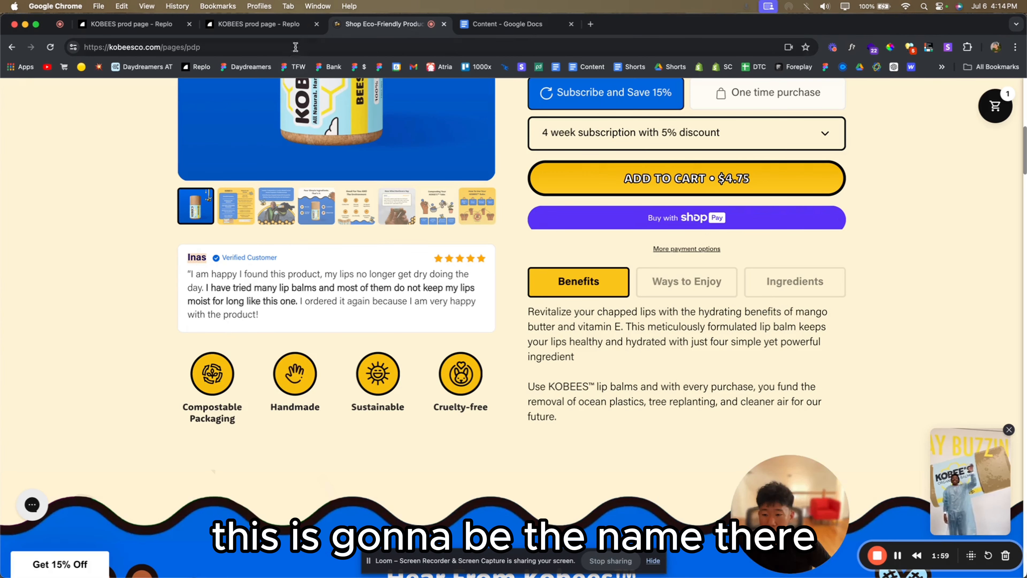
left_click(291, 26)
left_click(917, 404)
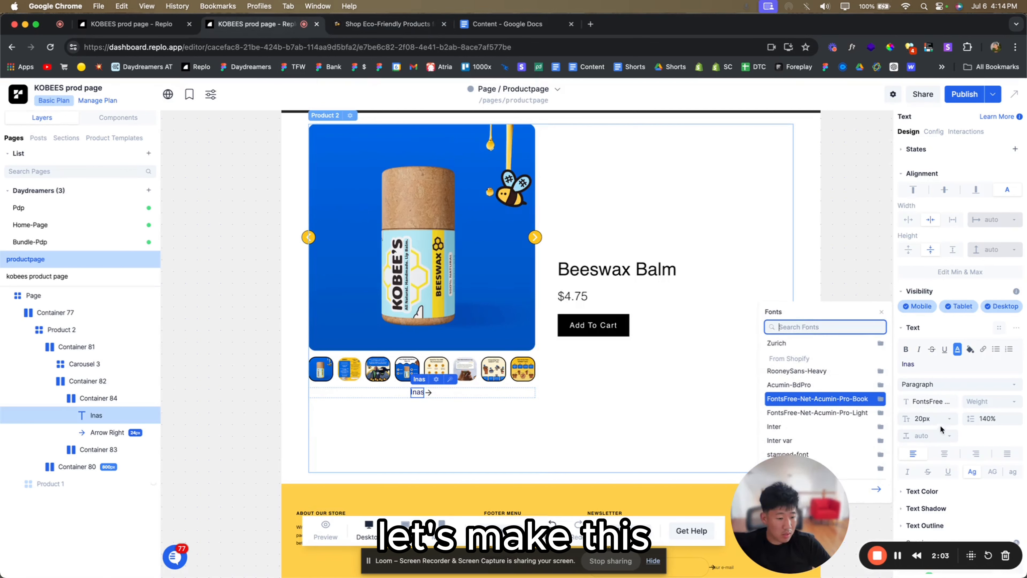
left_click(977, 404)
left_click(938, 403)
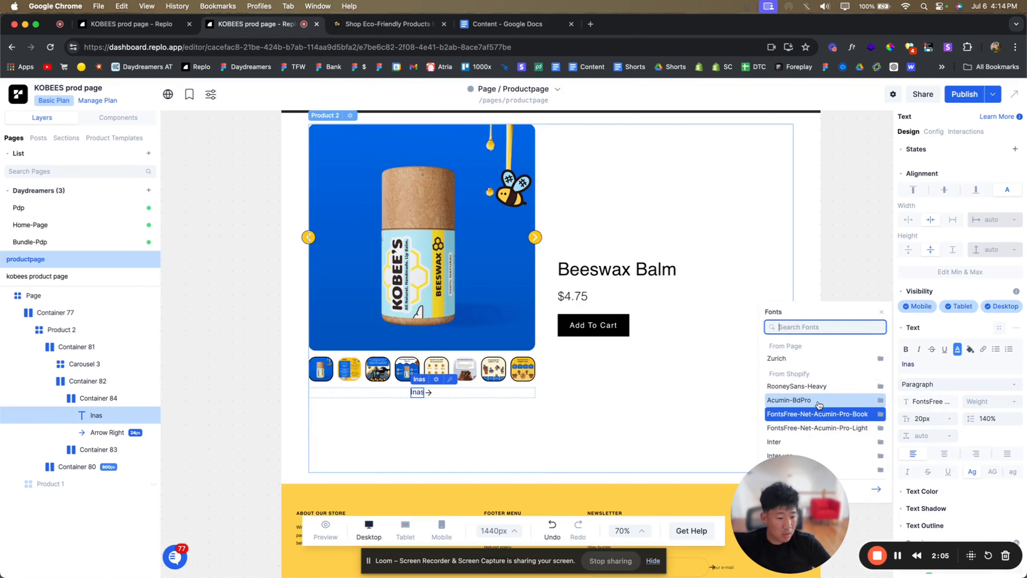
left_click(792, 400)
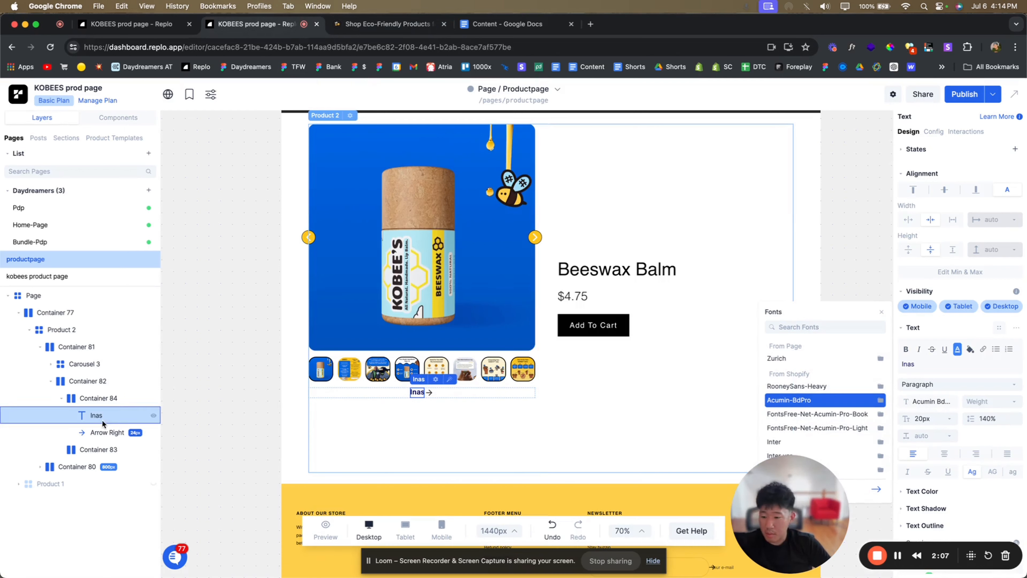
- Find the basic Container component and add a container next to the arrow icon in the review box
left_click(119, 118)
left_click(72, 253)
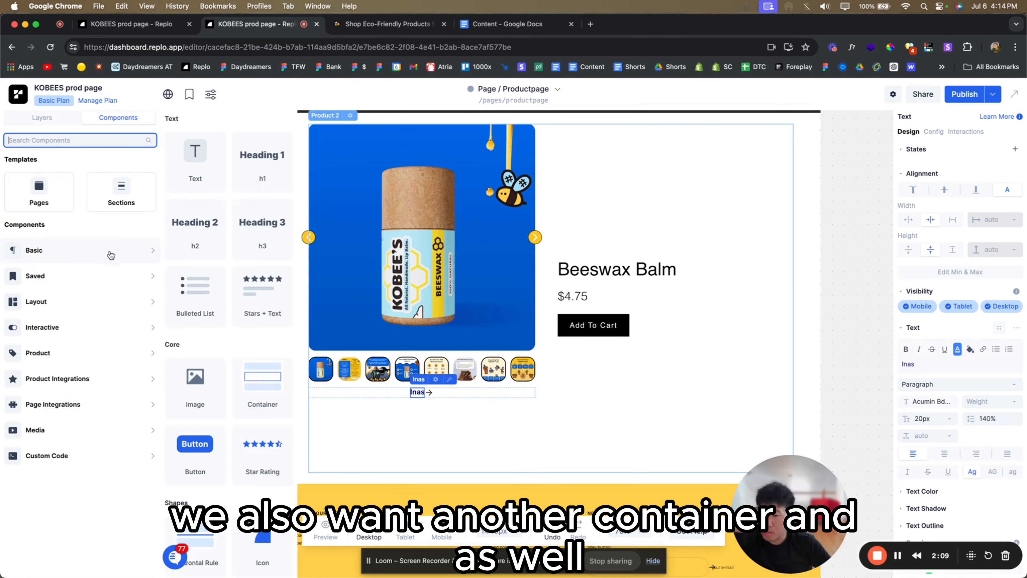
left_click_drag(279, 376, 430, 394)
left_click(42, 117)
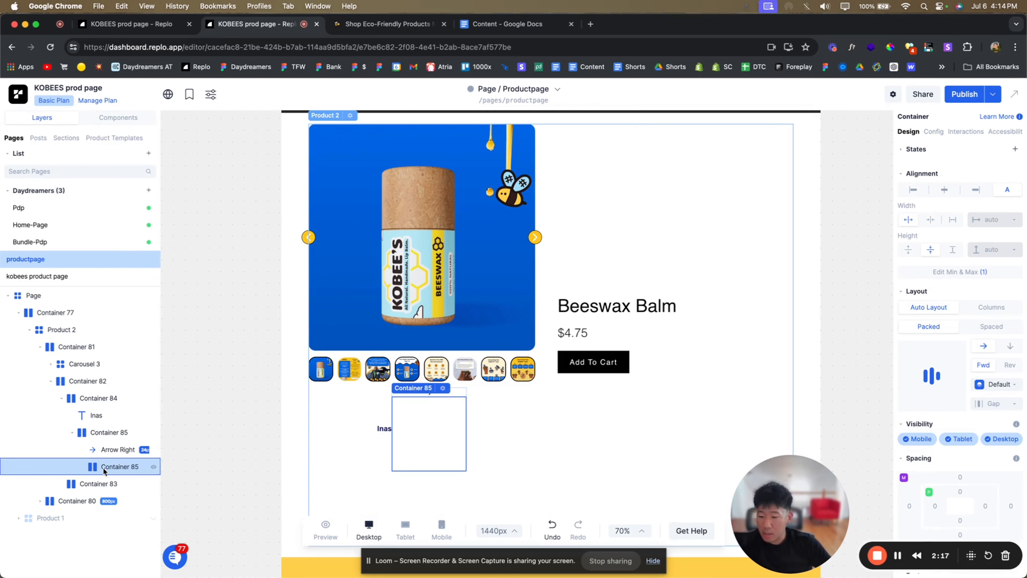
- Rearrange the new containers so one holds the icon and a copy of the name text, laid out horizontally with content-fitted height
left_click_drag(103, 467, 80, 440)
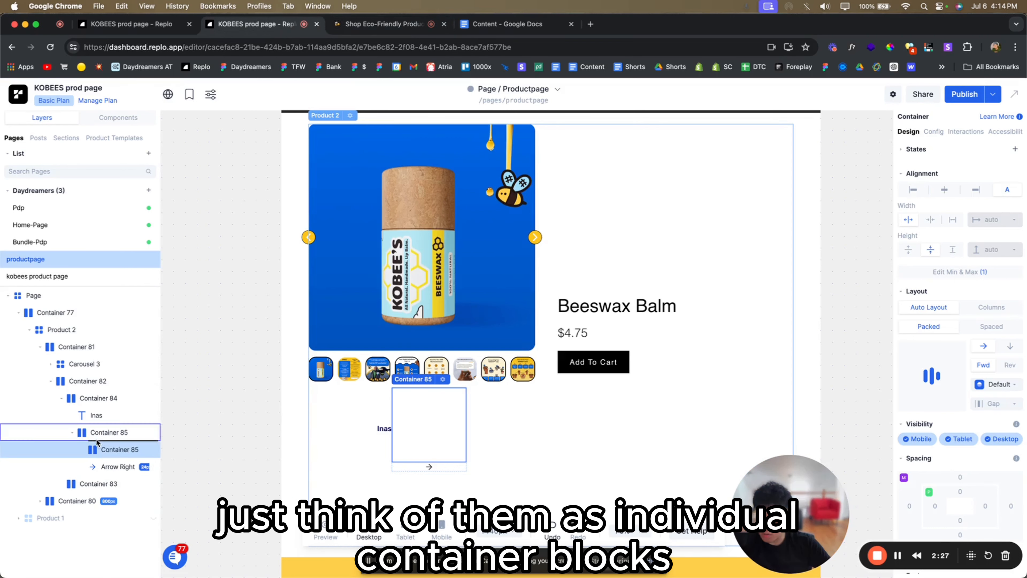
left_click_drag(95, 438, 105, 485)
left_click(108, 448)
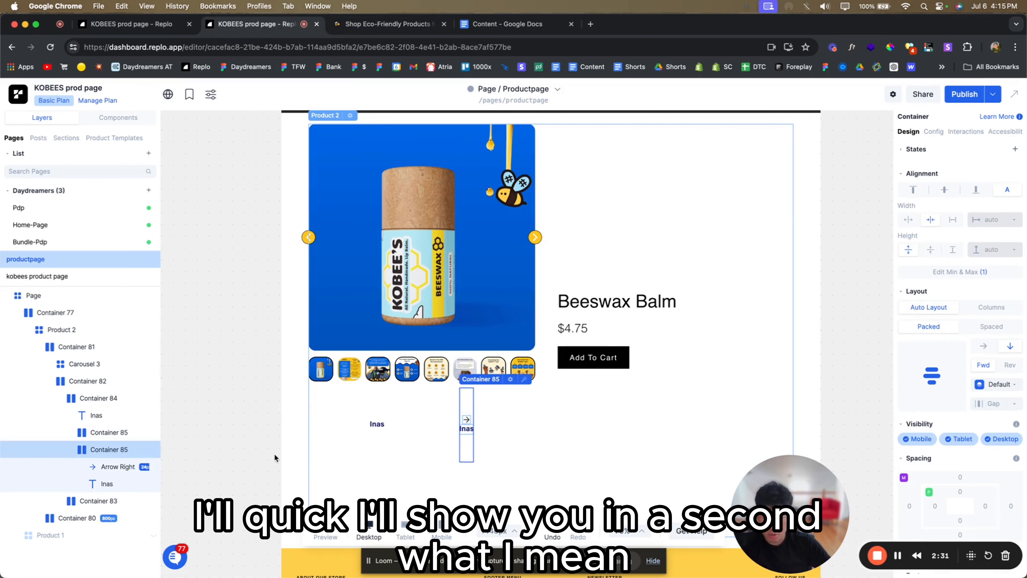
left_click(984, 345)
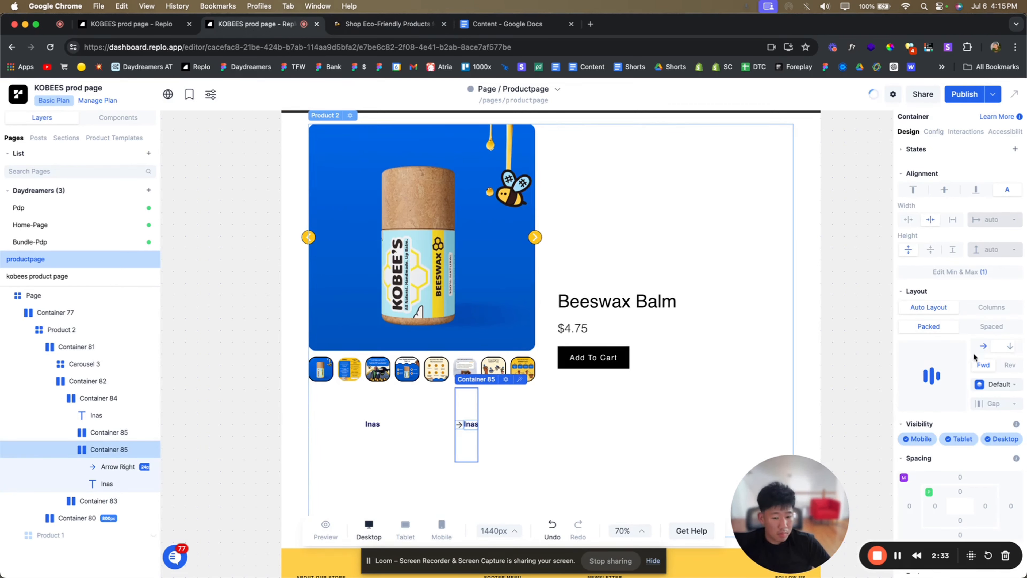
left_click(930, 250)
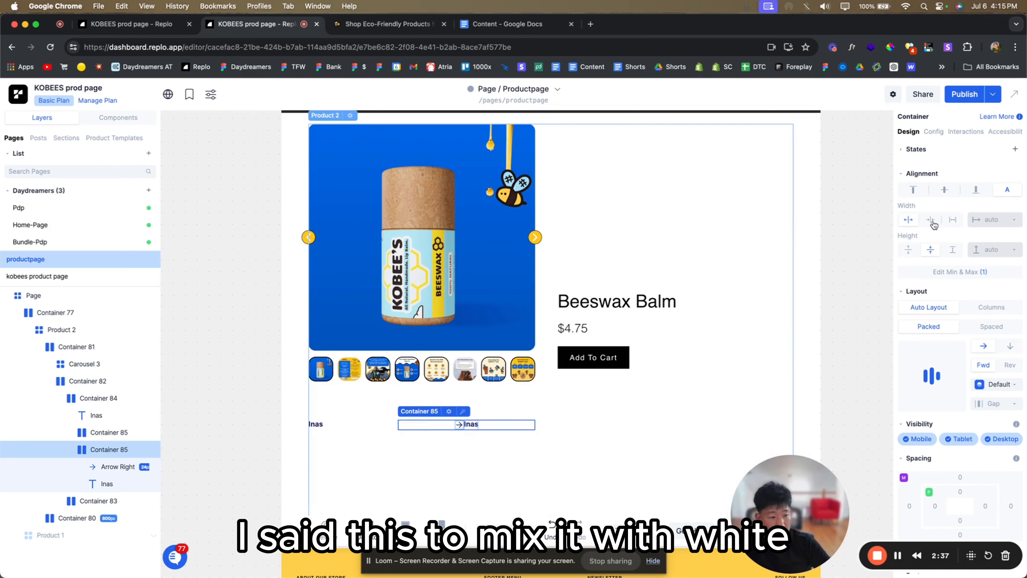
- Search the icons for "check" and change the arrow icon to Check Circle
left_click(462, 425)
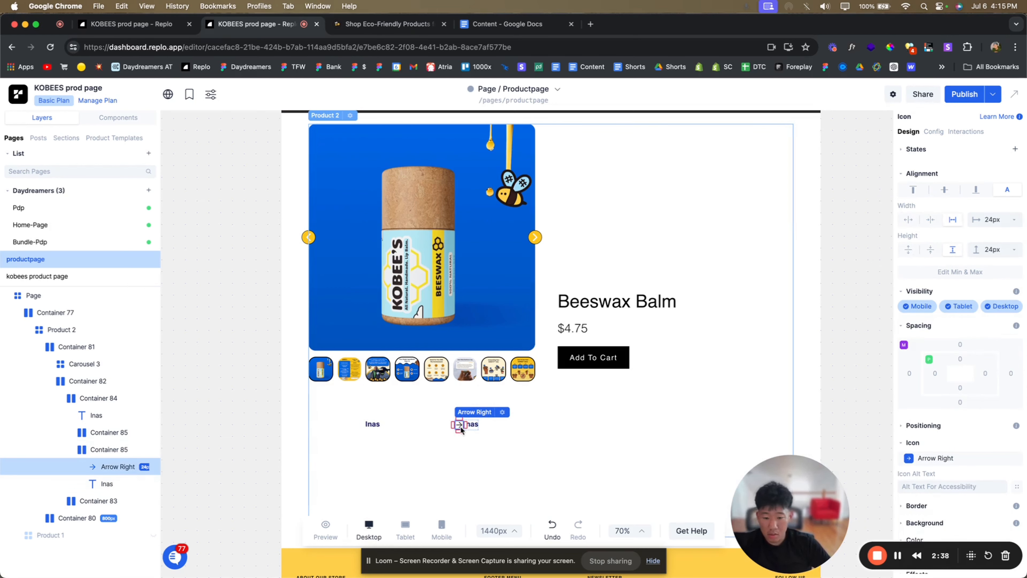
left_click(930, 457)
type("check")
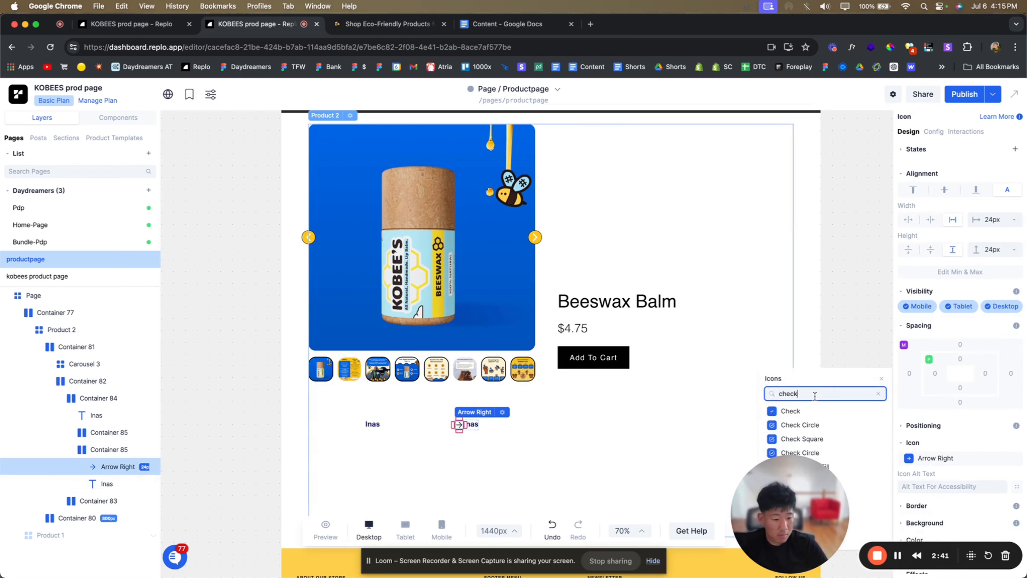
left_click(828, 456)
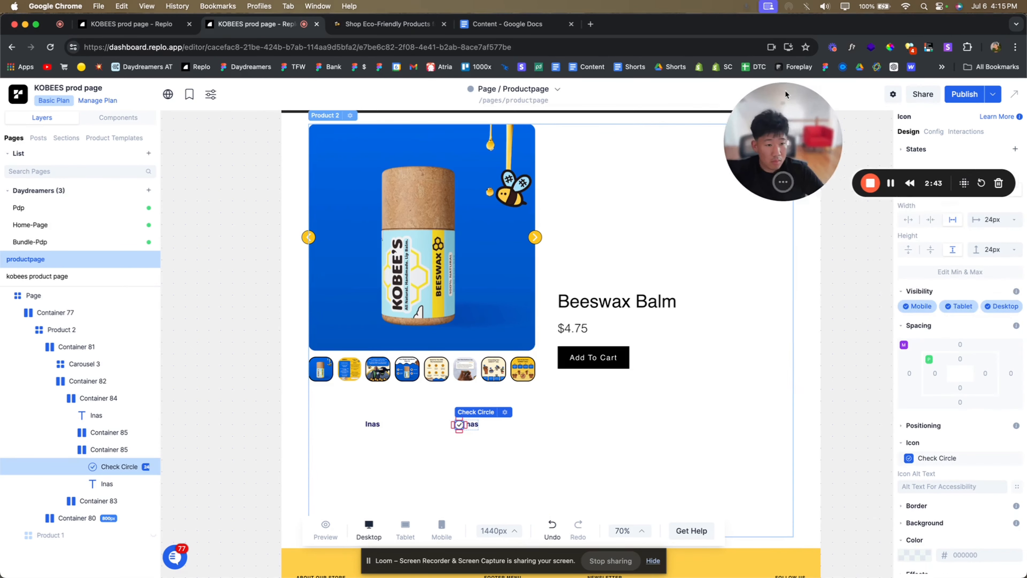
- Check the verified badge on the live product page and set the check icon's color to blue 1A00FF
scroll(927, 516, "down", 2)
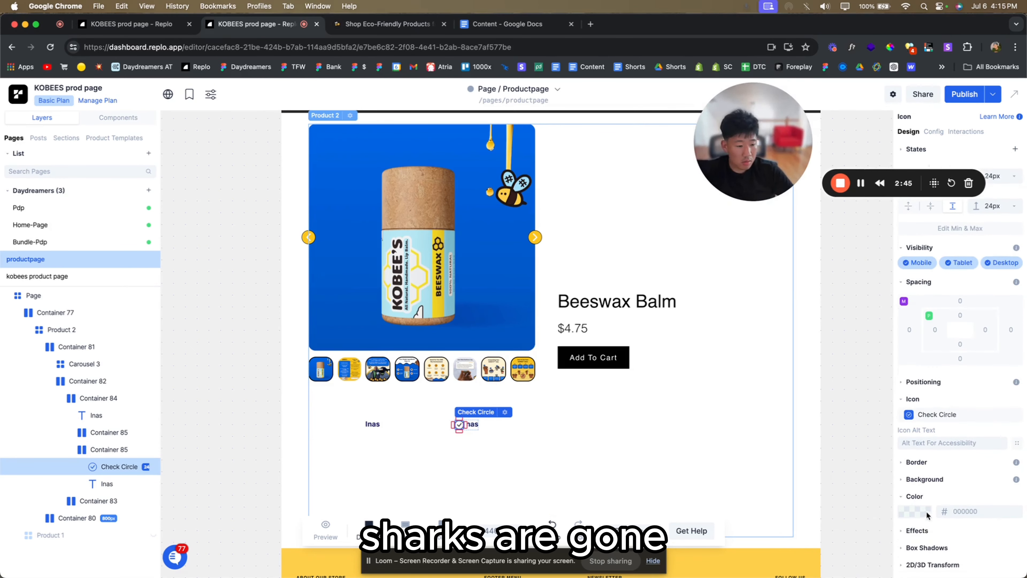
left_click(383, 24)
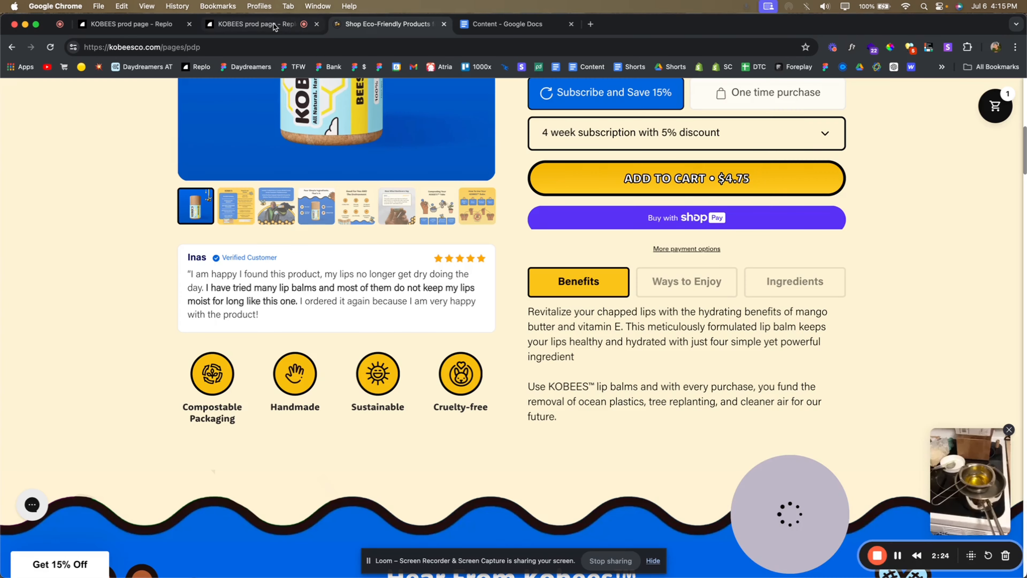
left_click(274, 25)
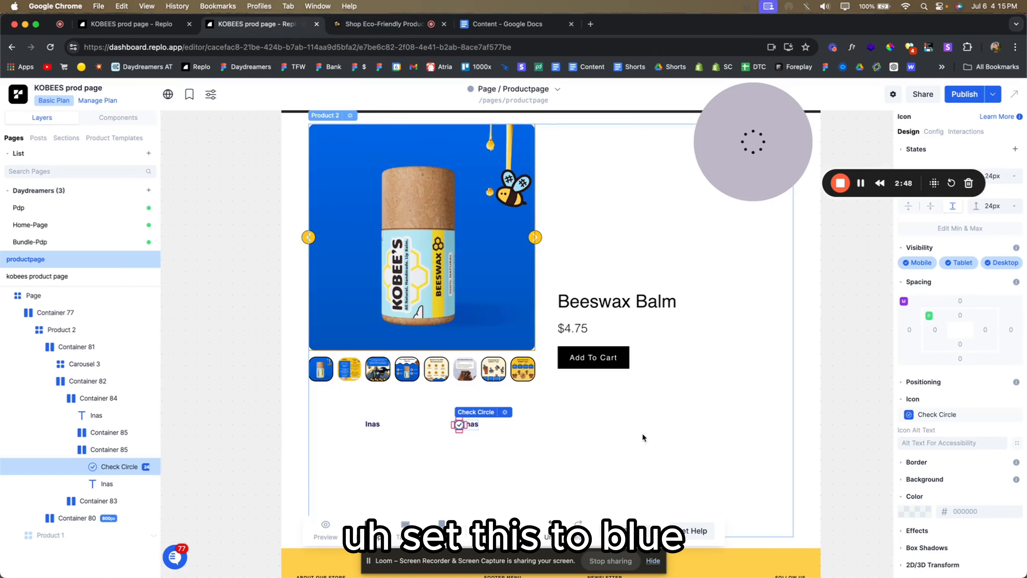
left_click(916, 512)
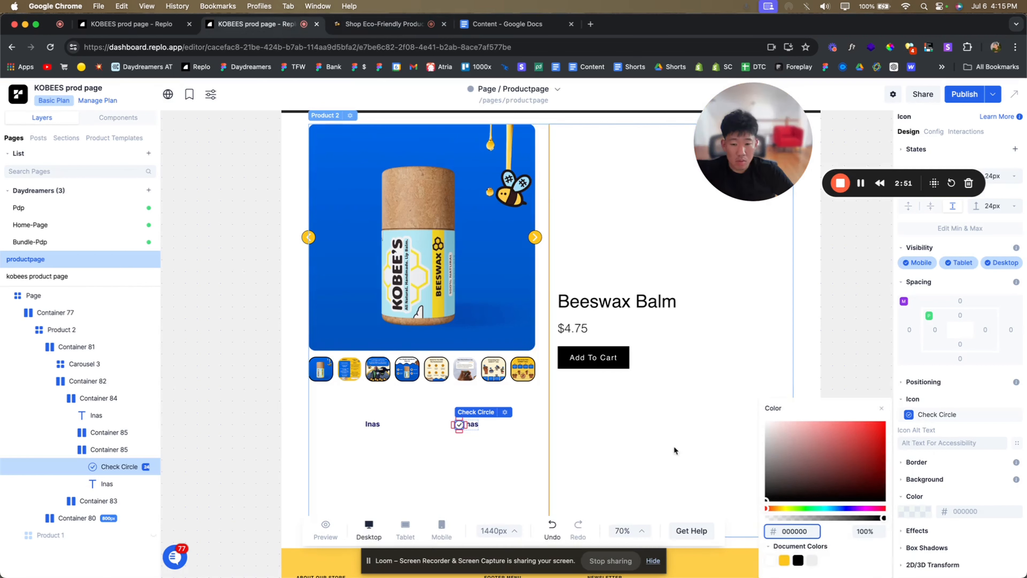
left_click(780, 531)
left_click(842, 508)
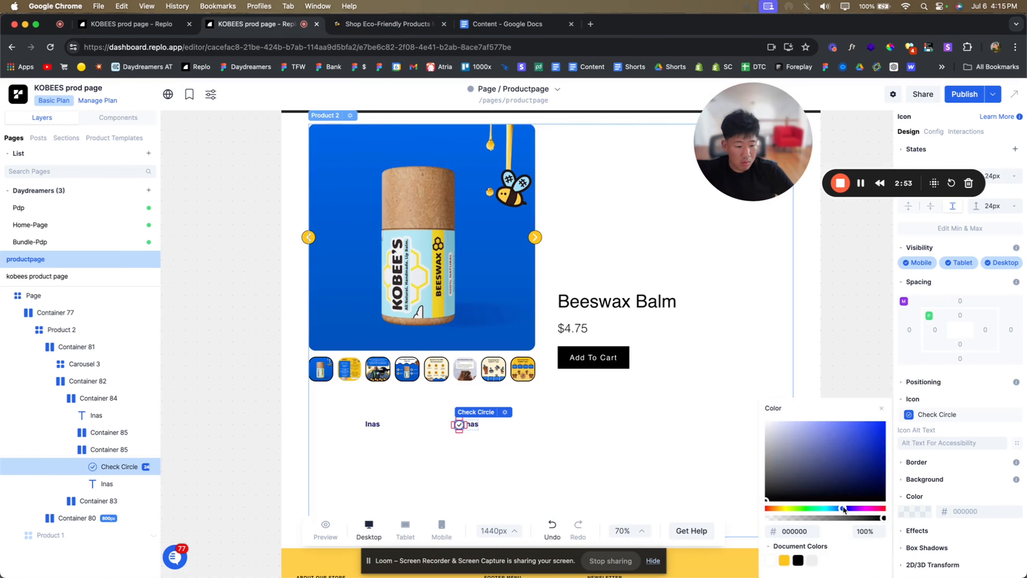
left_click_drag(841, 493, 888, 413)
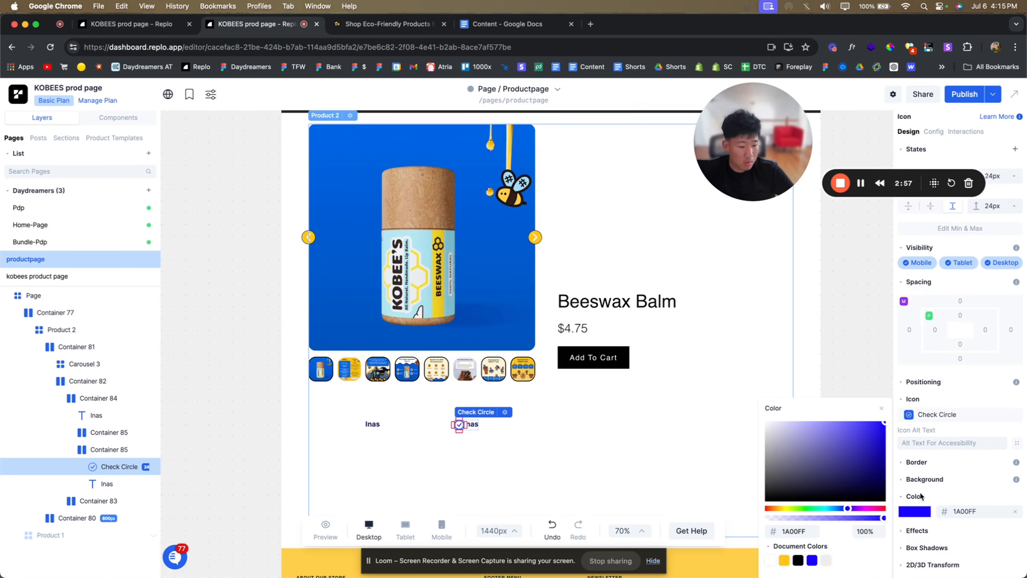
- Search the icons for "check" and change the check icon to Check Circle Fill
left_click(930, 415)
type("check")
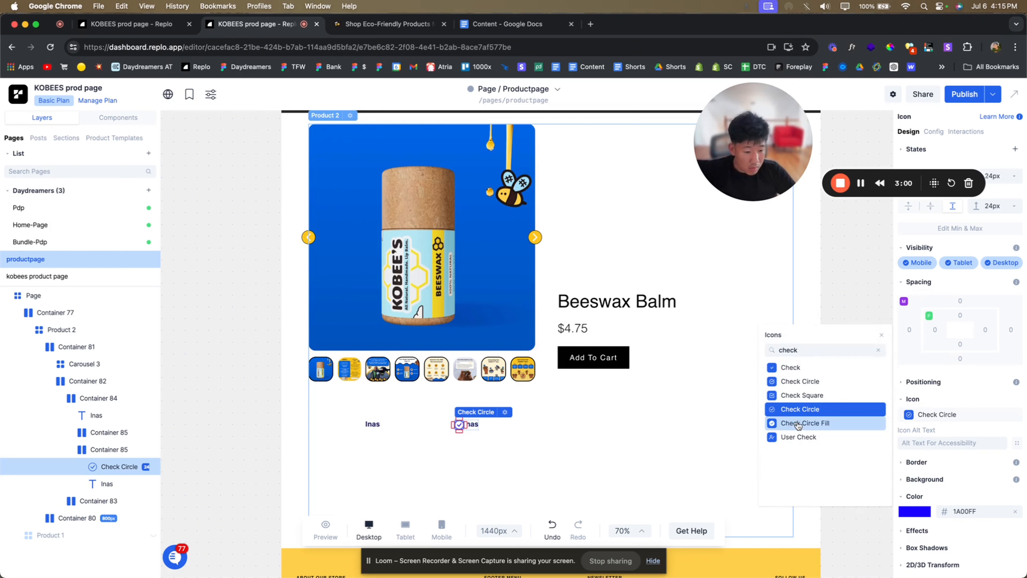
left_click(849, 423)
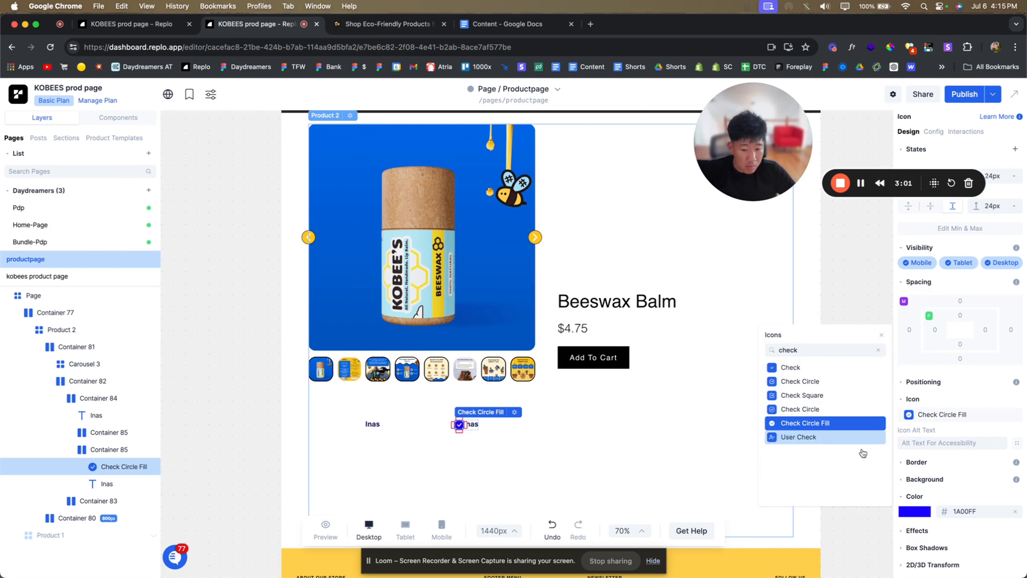
left_click(878, 527)
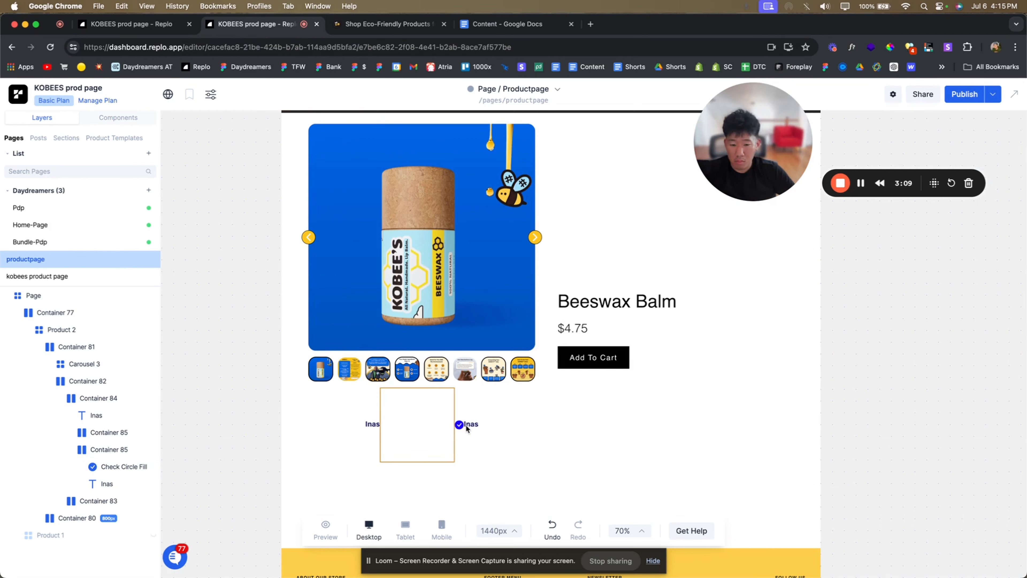
- Set the check icon's color to 0065DE and its width to 20px
left_click(654, 563)
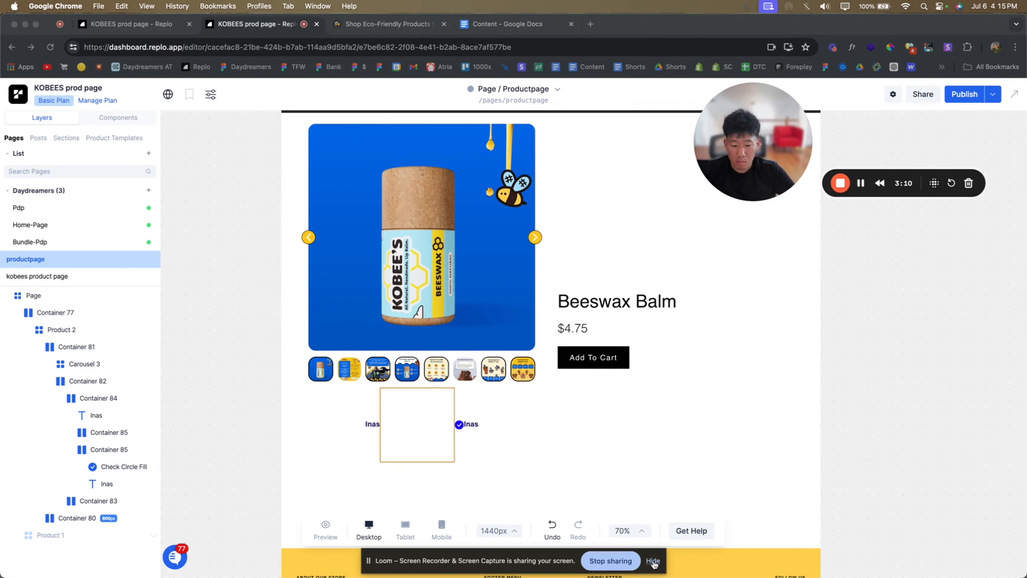
left_click(653, 561)
left_click(471, 424)
left_click(460, 424)
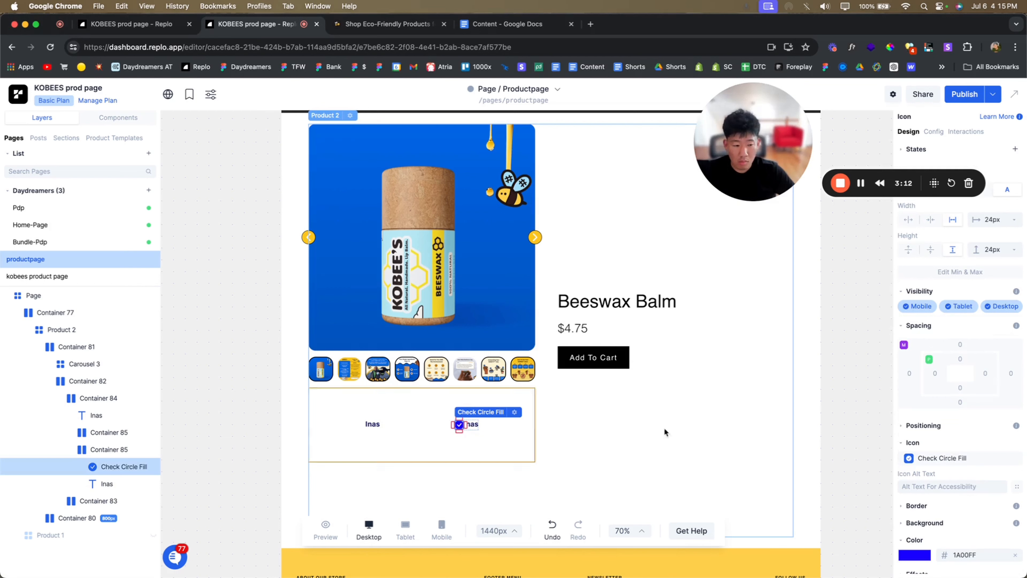
left_click(966, 555)
type("0065DE")
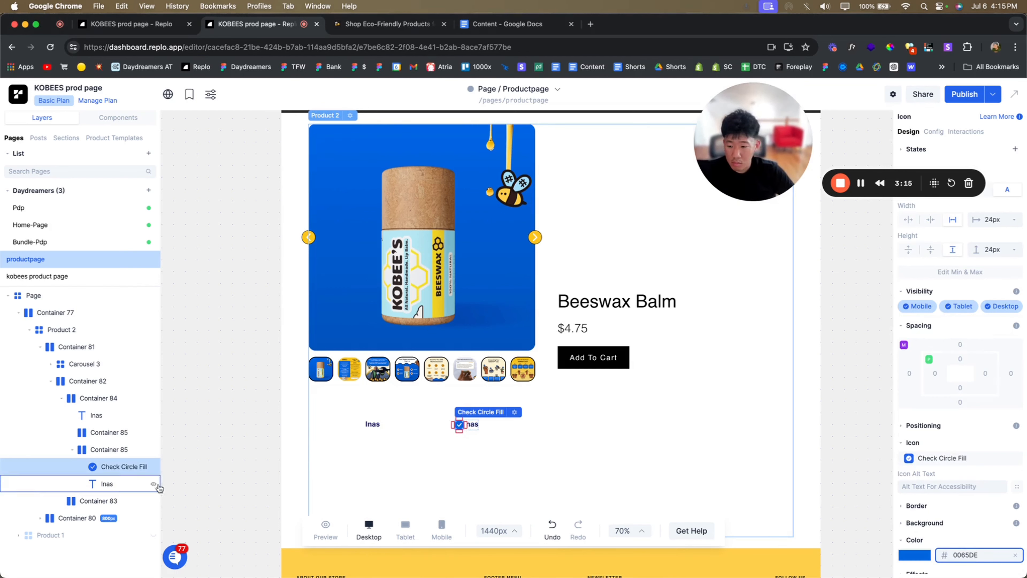
left_click(1001, 221)
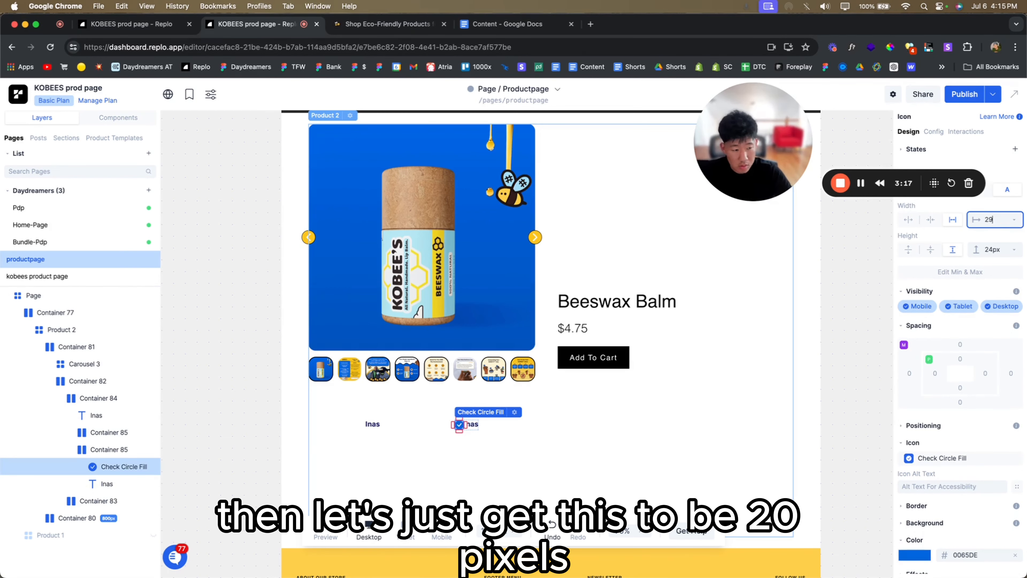
key("Return")
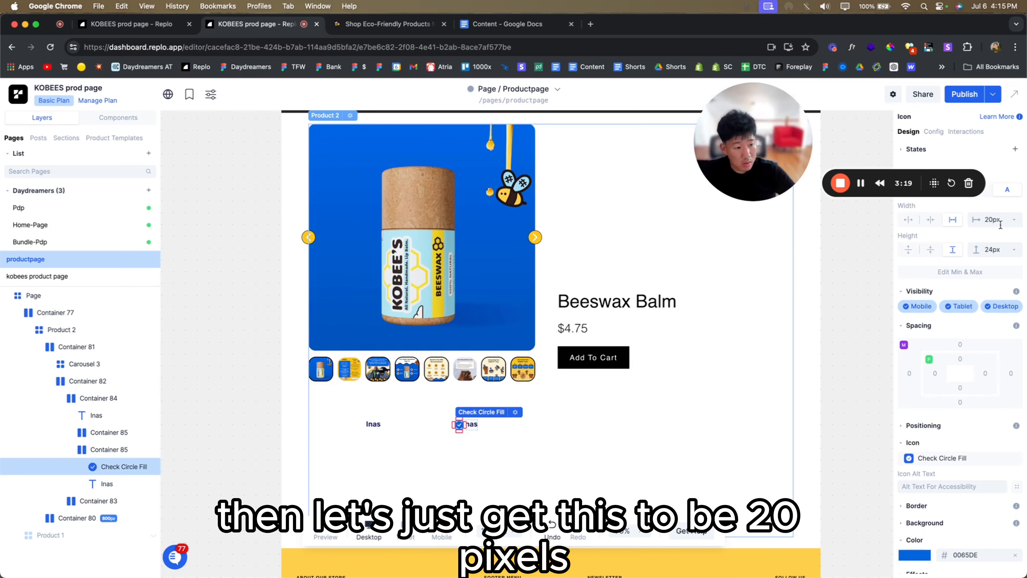
- Replace the name text beside the check icon with "Verified Customer" copied from the live product page
left_click(470, 424)
left_click(391, 30)
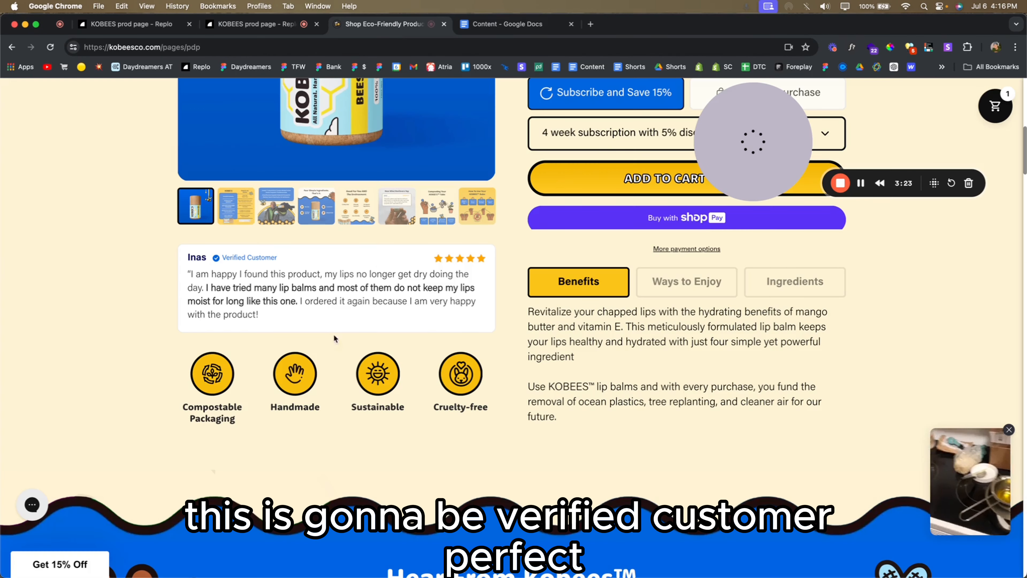
left_click_drag(278, 258, 222, 257)
key("super+c")
left_click(253, 30)
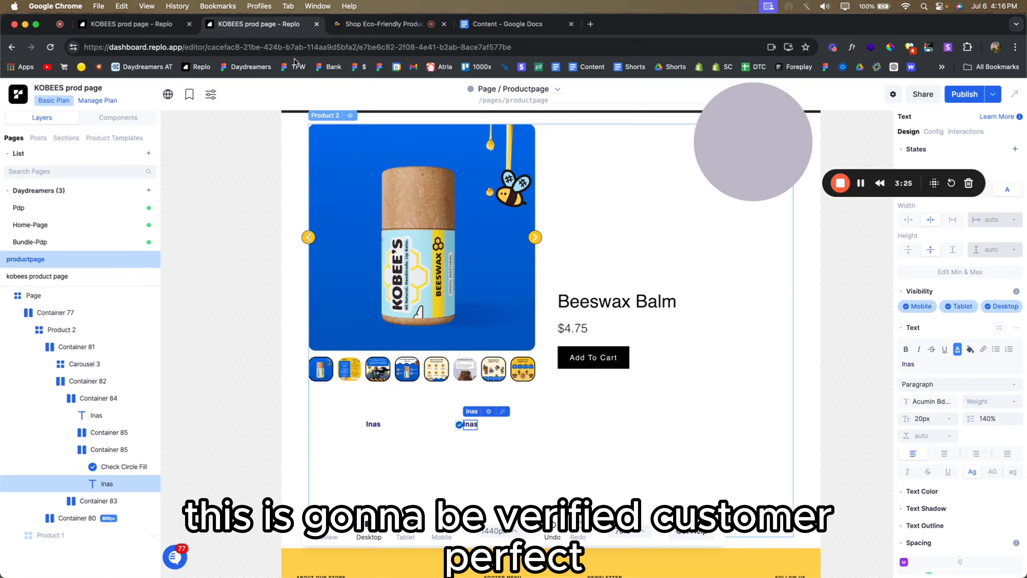
left_click(932, 363)
key("super+a")
key("super+v")
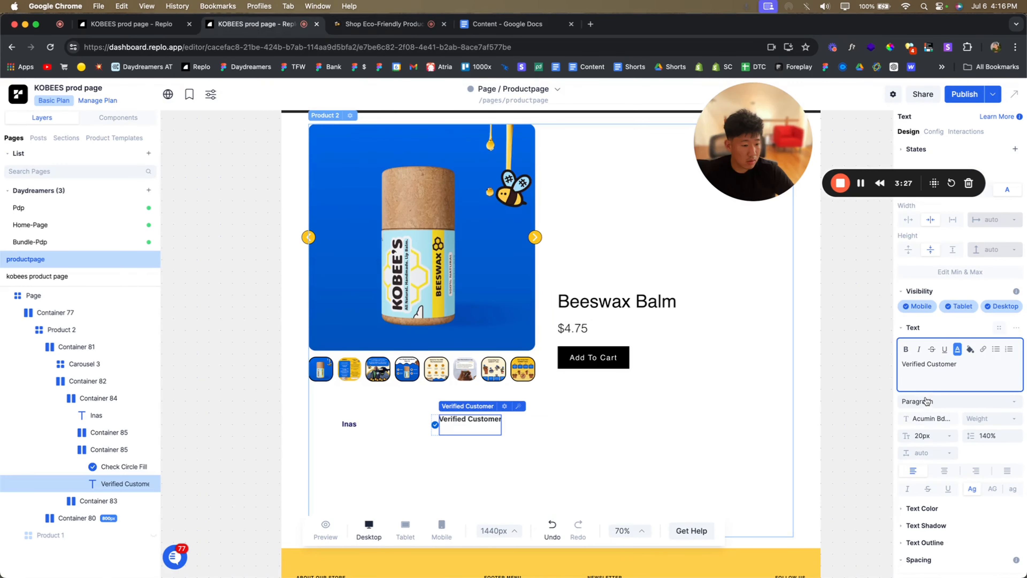
key("BackSpace")
- Set the font of the "Verified Customer" text to FontsFree-Net-Acumin-Pro-Book
left_click(928, 402)
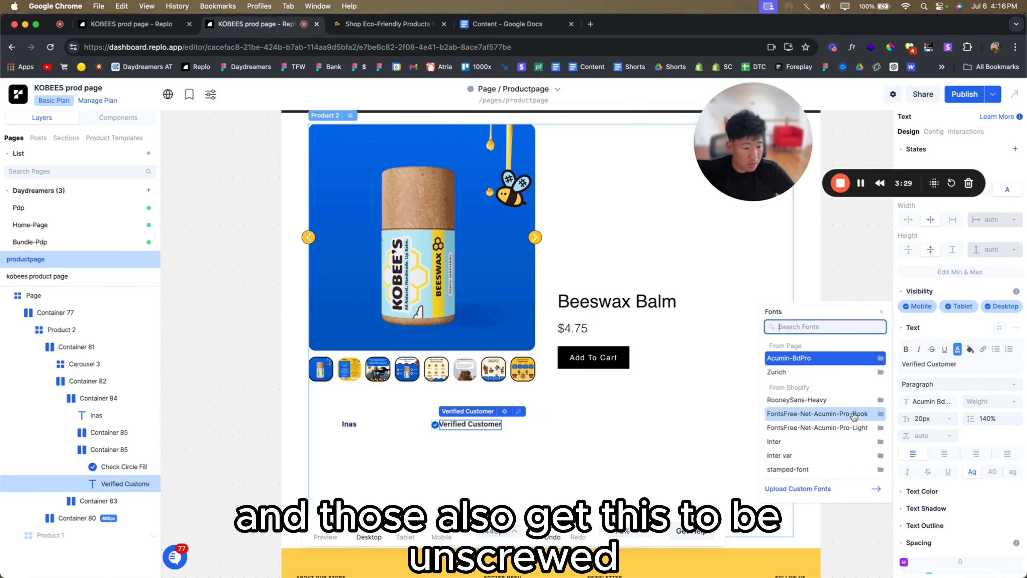
left_click(821, 416)
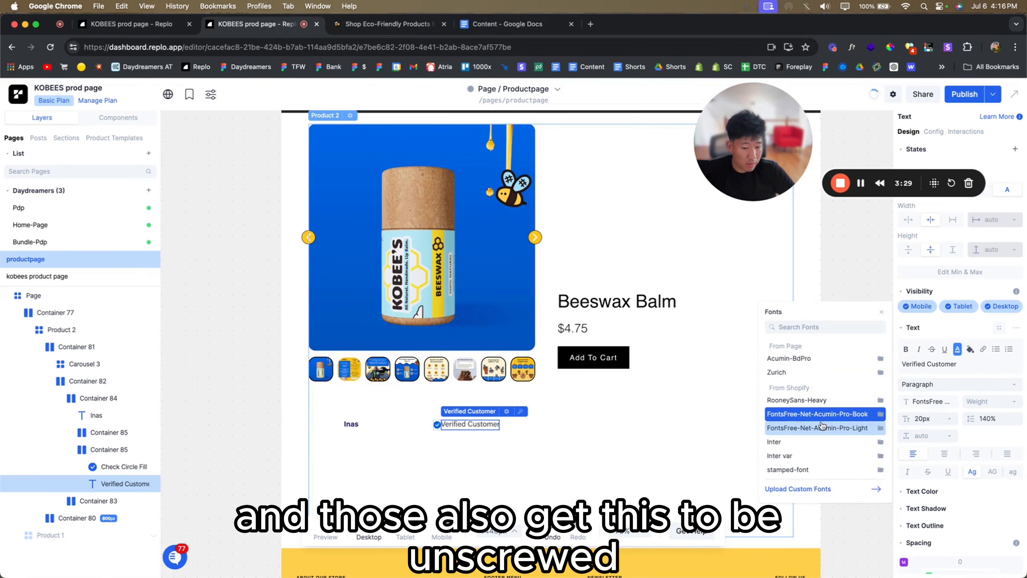
left_click(856, 525)
- Set the gap in the container holding the check icon and "Verified Customer" text to 0.5rem
left_click(439, 429)
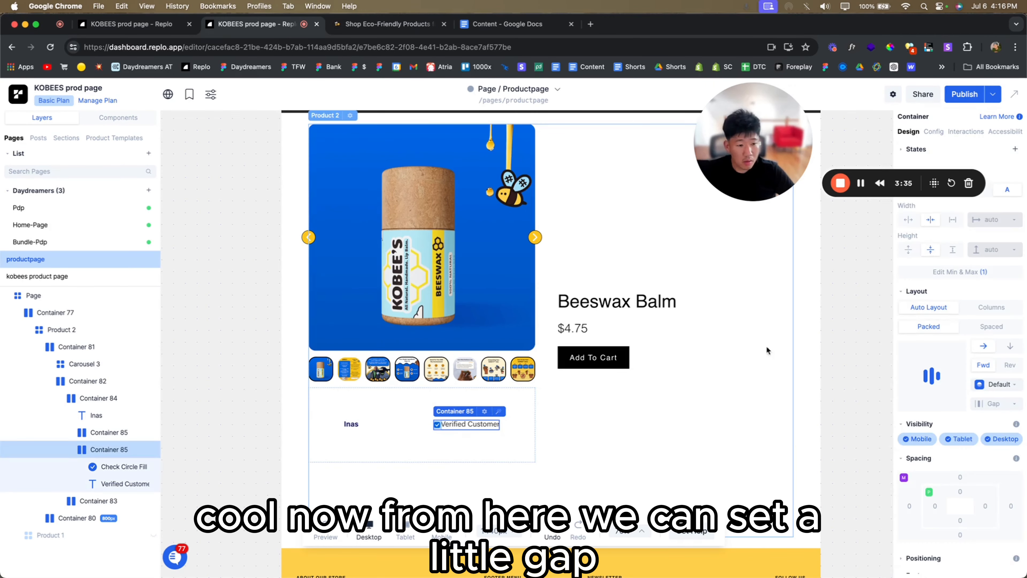
key("Return")
left_click(1001, 400)
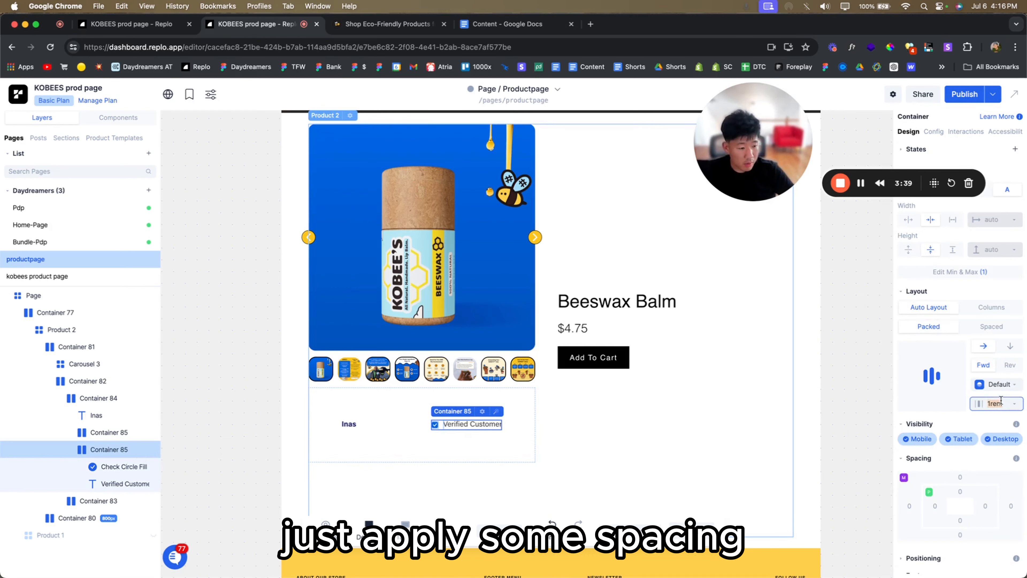
type(".5rem")
key("Return")
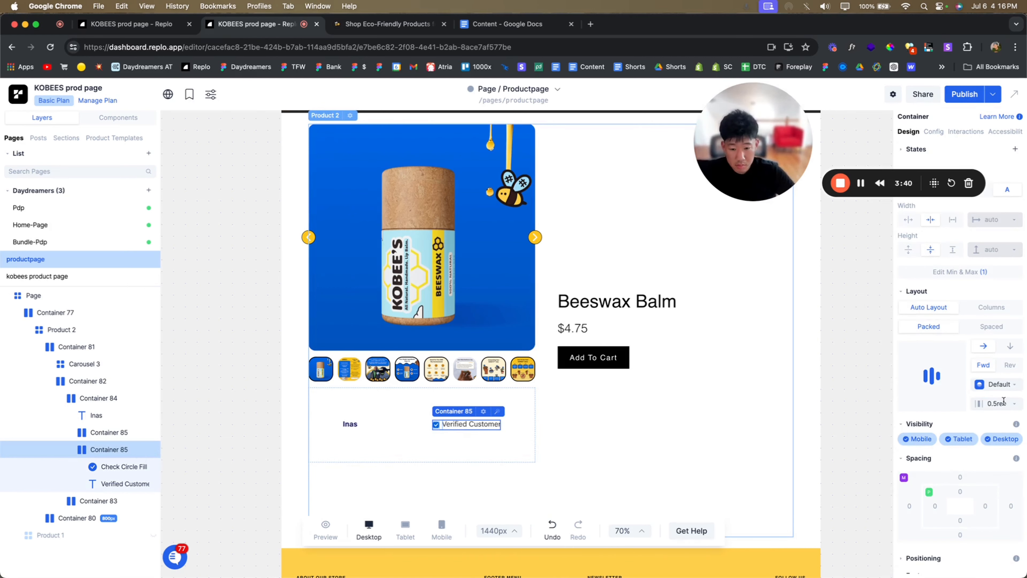
- Set the line height of the "Verified Customer" text to 100%
left_click(467, 426)
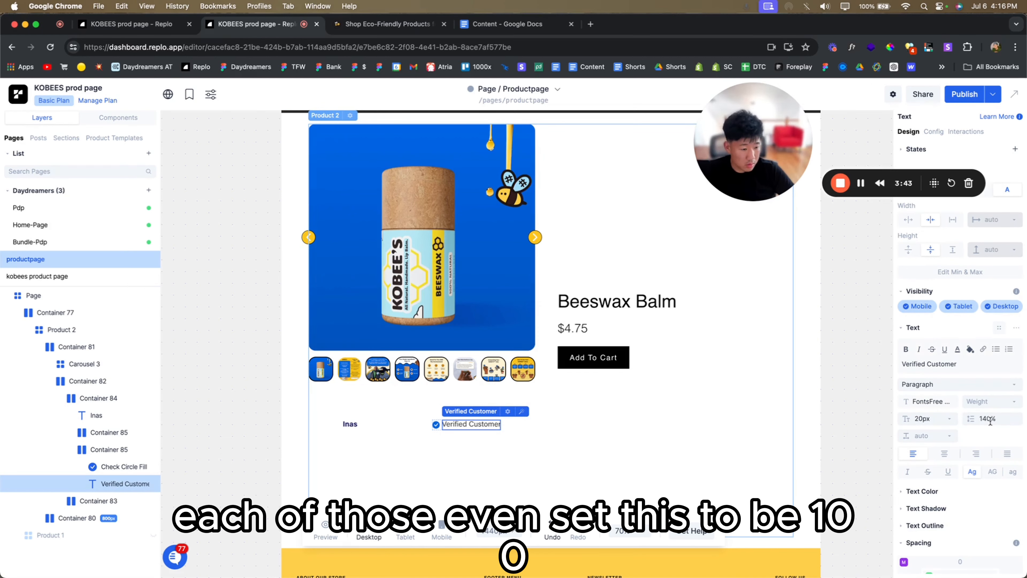
key("Return")
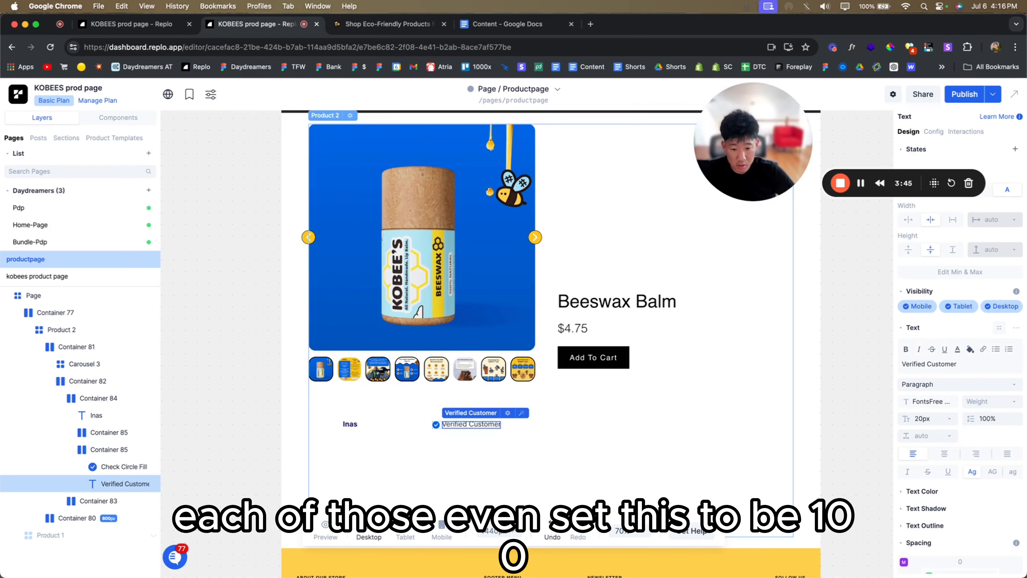
left_click(869, 438)
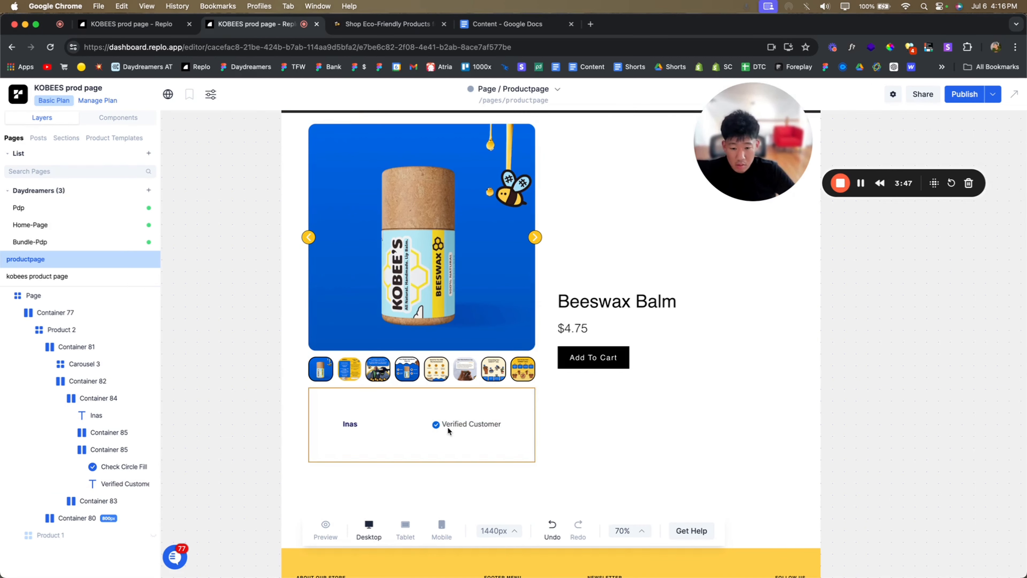
- Add 3px of top padding to the "Verified Customer" text to align it with the check icon
left_click(440, 426)
scroll(465, 426, "up", 3)
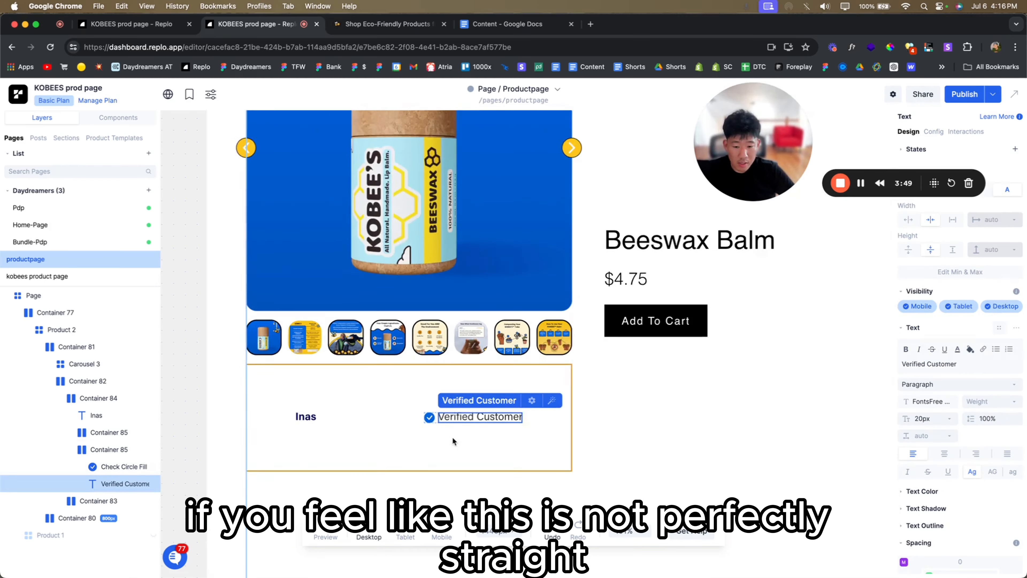
scroll(451, 437, "up", 2)
scroll(958, 392, "down", 3)
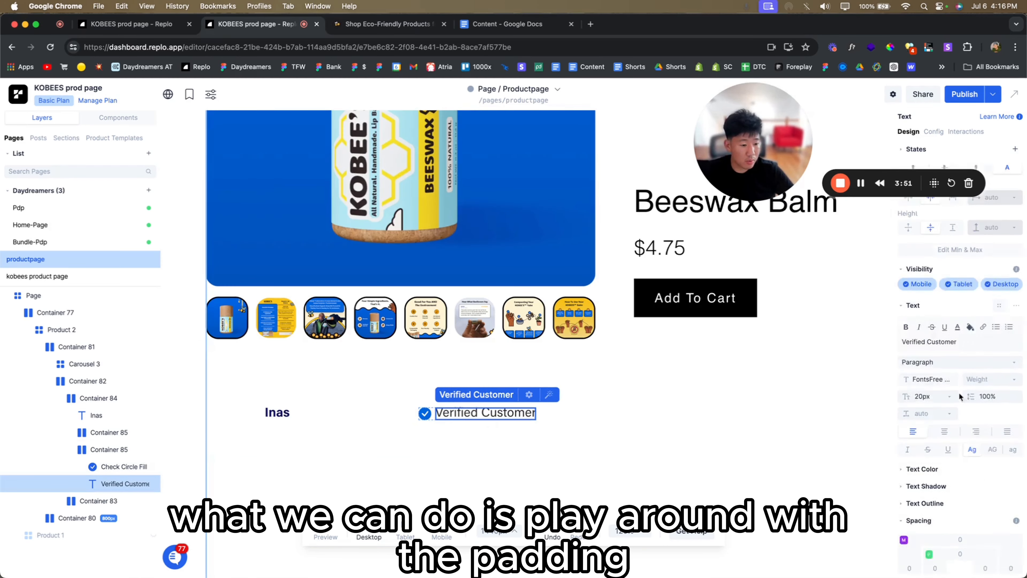
mouse_move(971, 290)
left_mouse_down()
mouse_move(969, 278)
mouse_move(974, 325)
mouse_move(976, 290)
left_mouse_up()
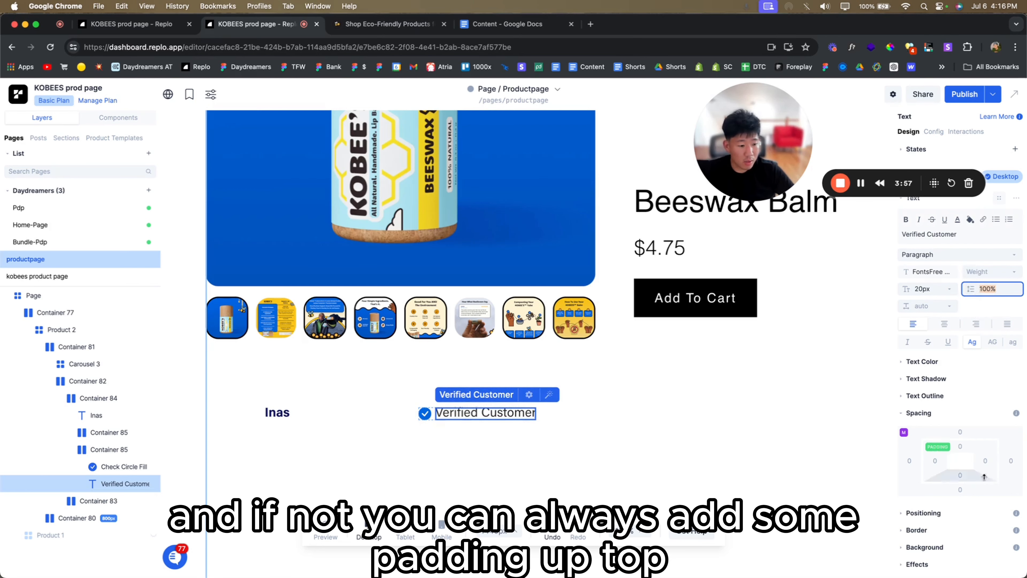
type("3")
key("Return")
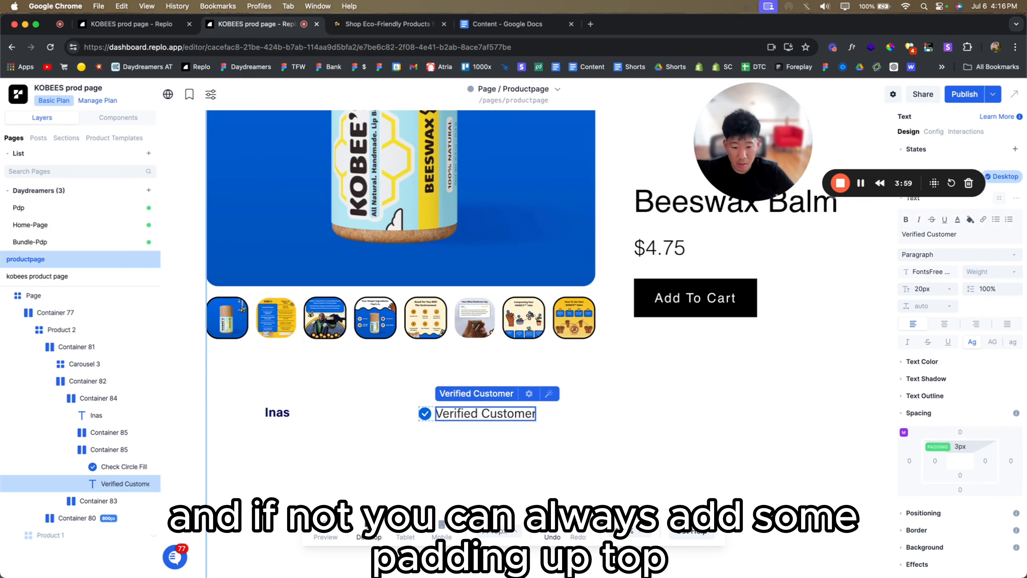
scroll(647, 399, "down", 2)
left_click(190, 381)
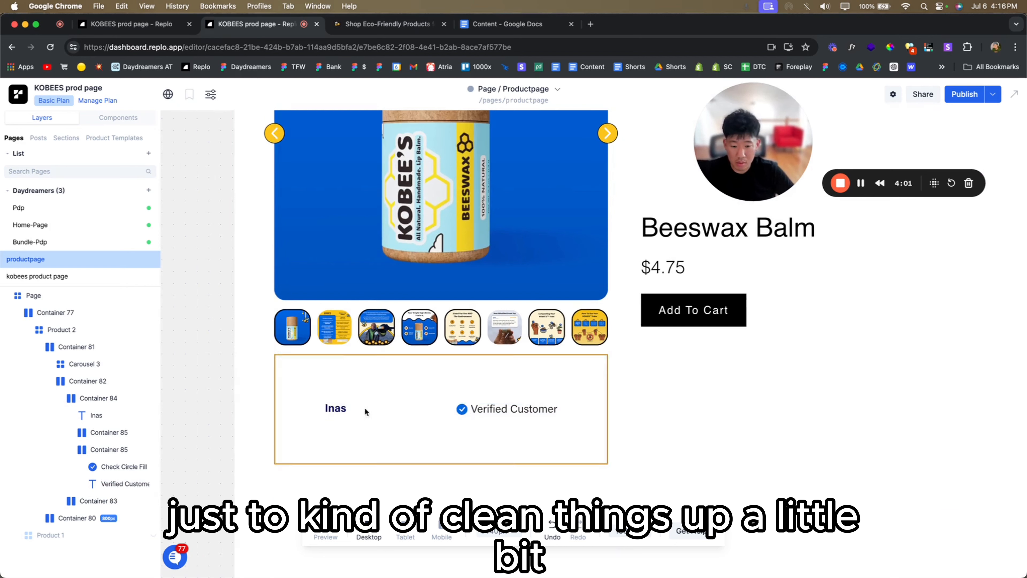
- Set the gap in the container holding the check icon and "Verified Customer" text to 1rem
left_click(485, 409)
left_click(475, 413)
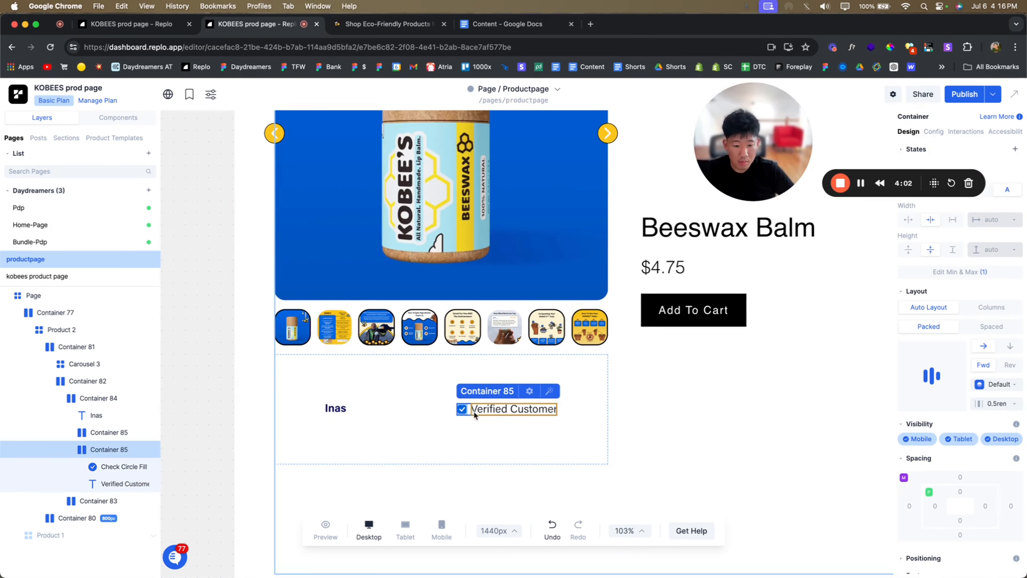
left_click(997, 404)
type("1rem")
key("Return")
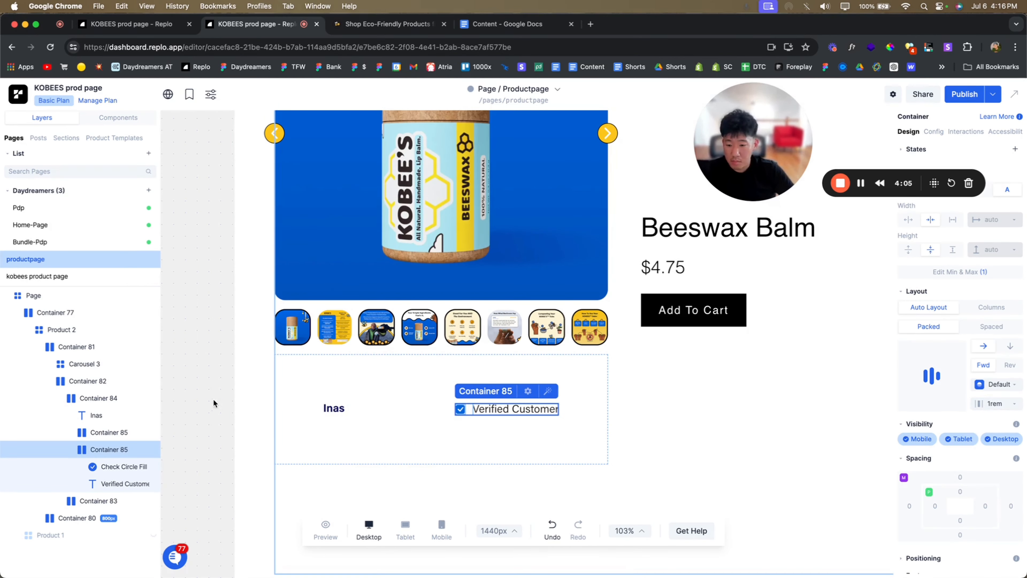
- Move the verified-customer badge container ahead of the empty container, directly after the reviewer name
left_click(365, 414)
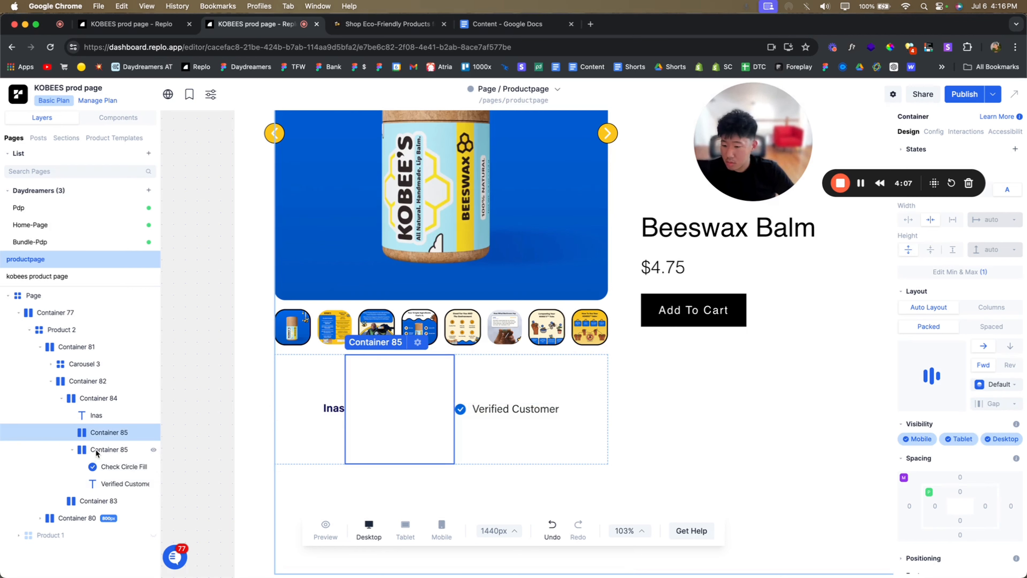
mouse_move(95, 449)
left_mouse_down()
mouse_move(110, 451)
mouse_move(102, 432)
left_mouse_up()
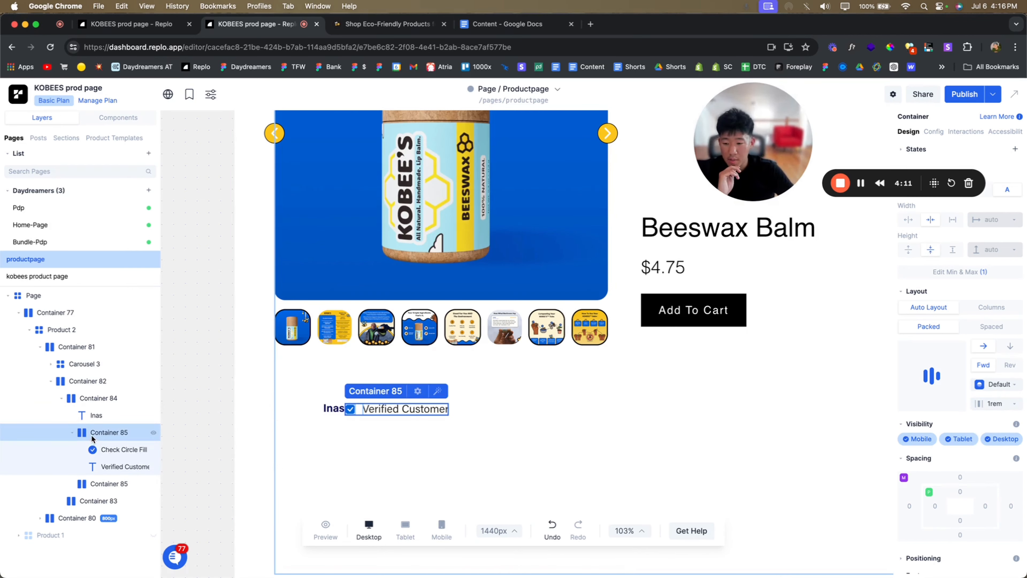
left_click(332, 410)
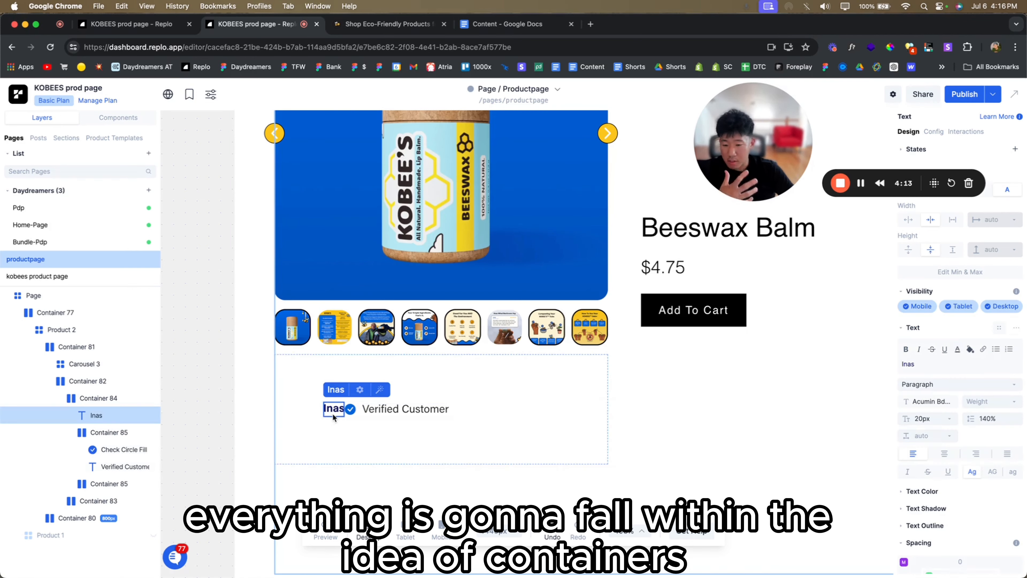
- Set the gap of Container 84, which holds the reviewer name and badge, to 1rem
left_click(99, 398)
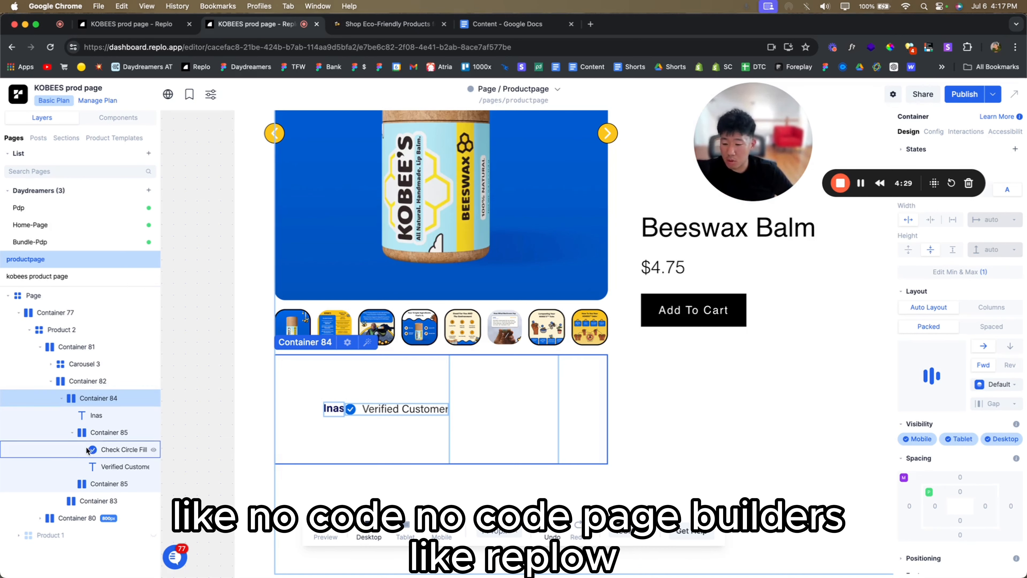
left_click(108, 450)
left_click(117, 432)
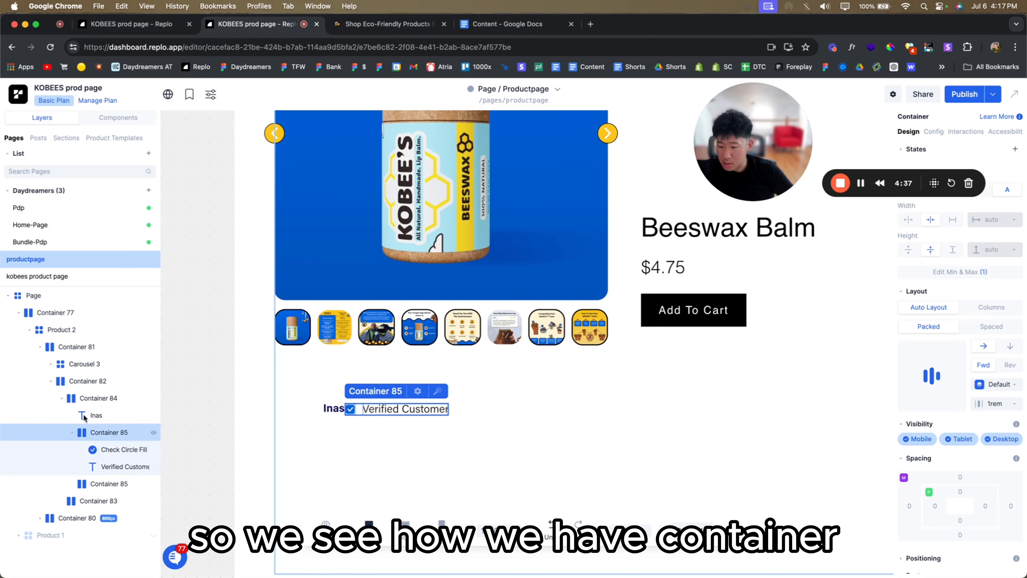
left_click(109, 398)
left_click(104, 417)
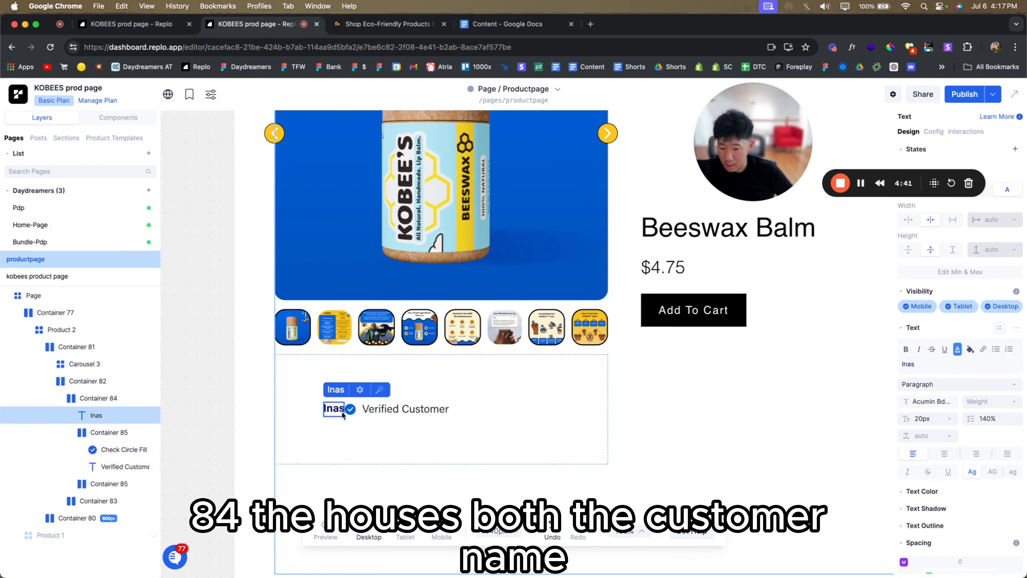
left_click(360, 412)
left_click(111, 401)
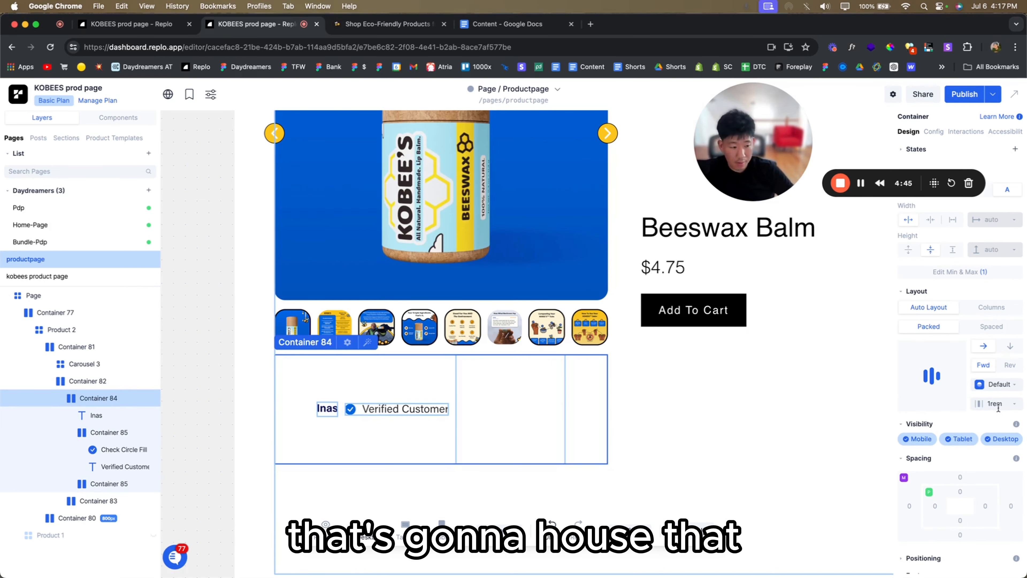
- Add a Star Rating component after the verified-customer badge in Container 84, in place of the empty container
left_click(74, 437)
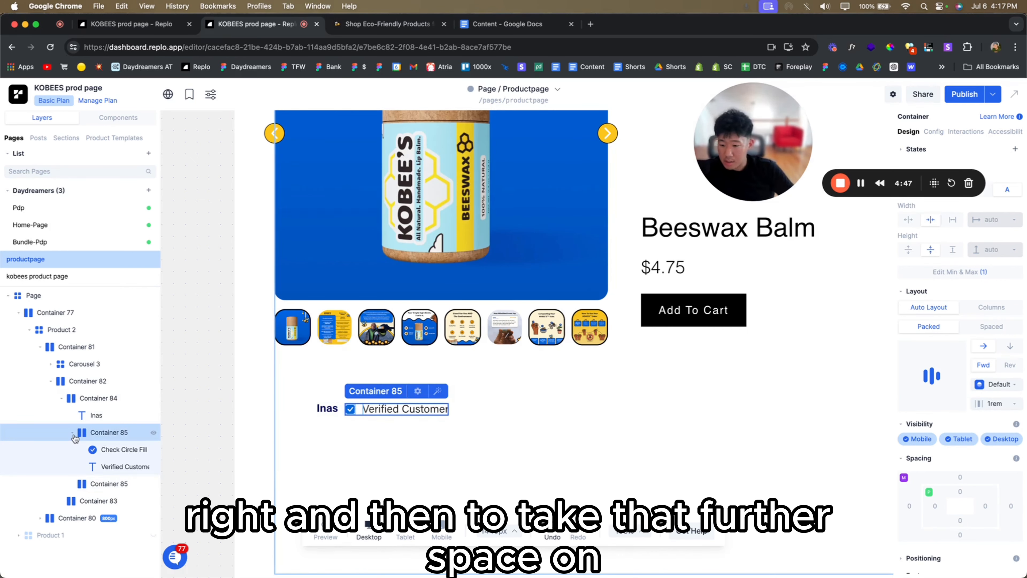
key("ctrl+Tab")
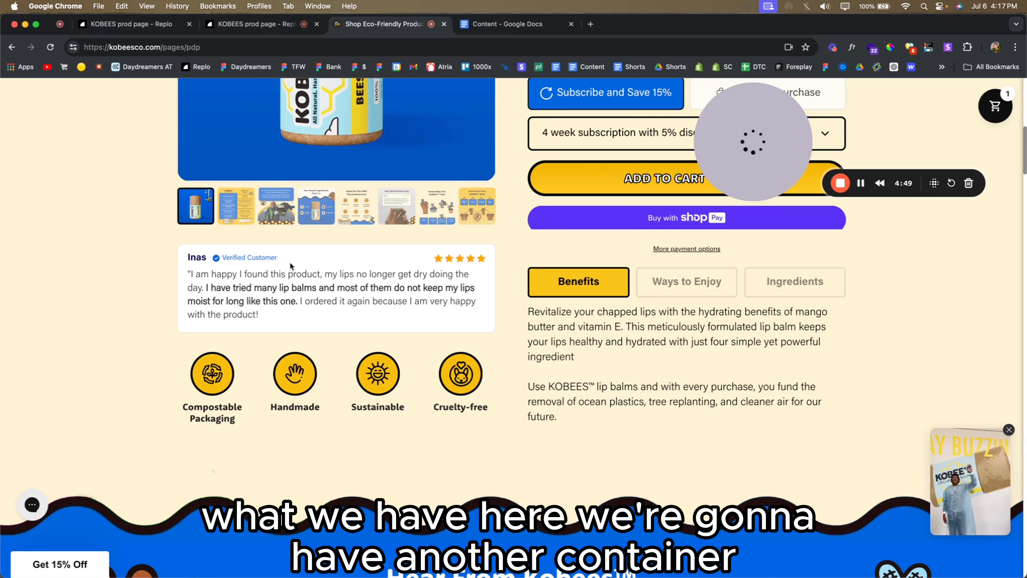
left_click(257, 26)
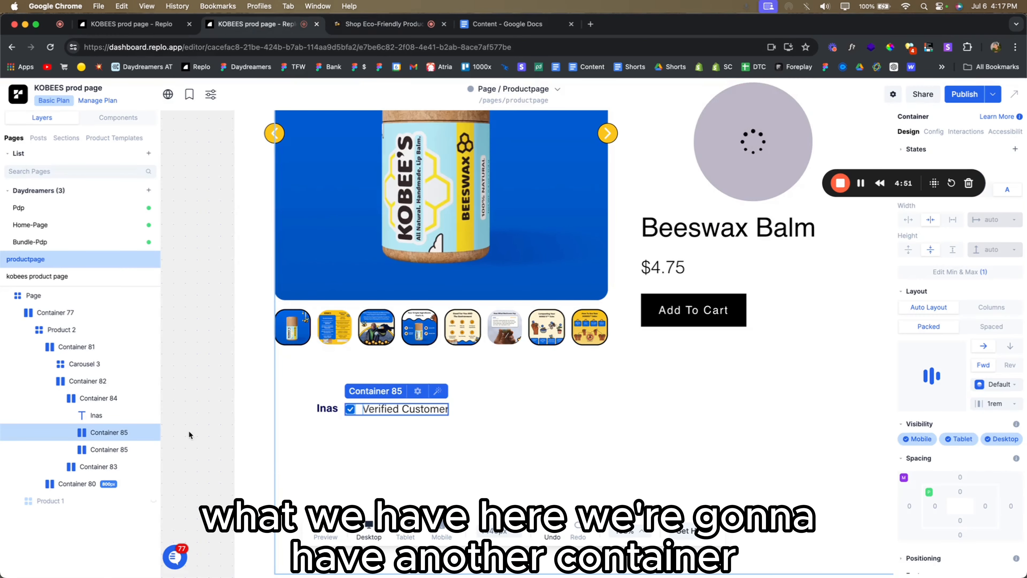
left_click(109, 399)
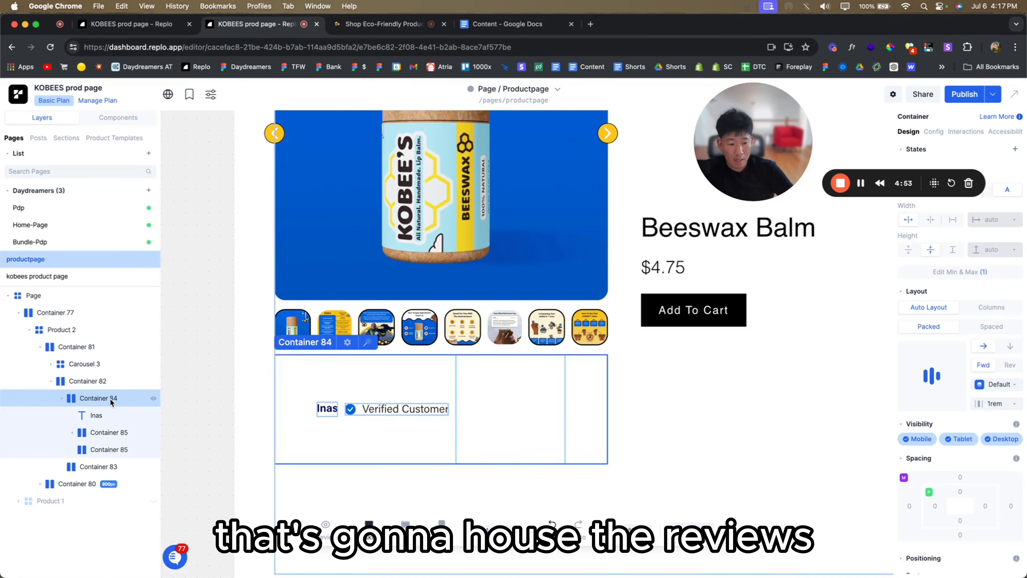
left_click(114, 450)
left_click(107, 116)
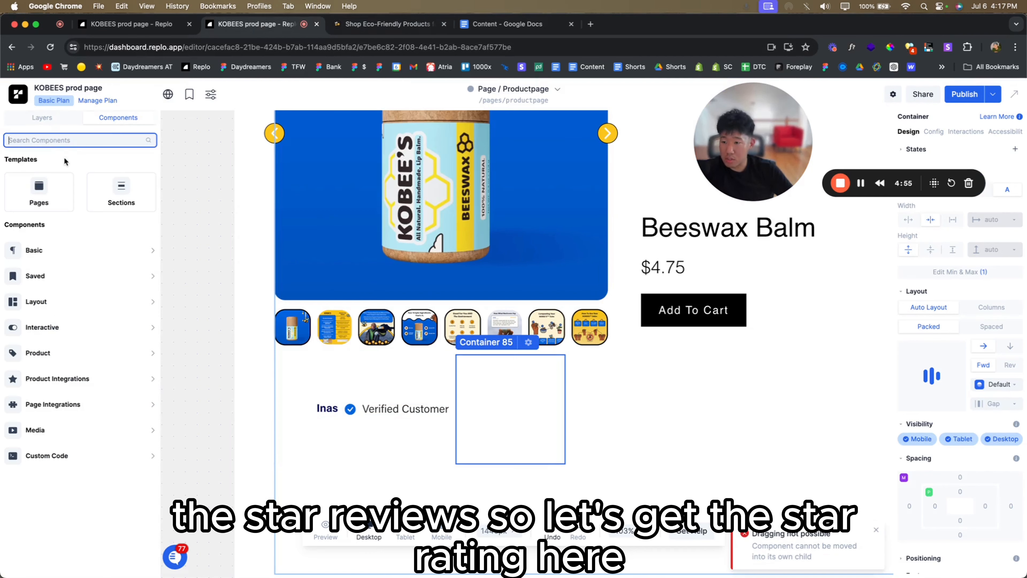
type("star")
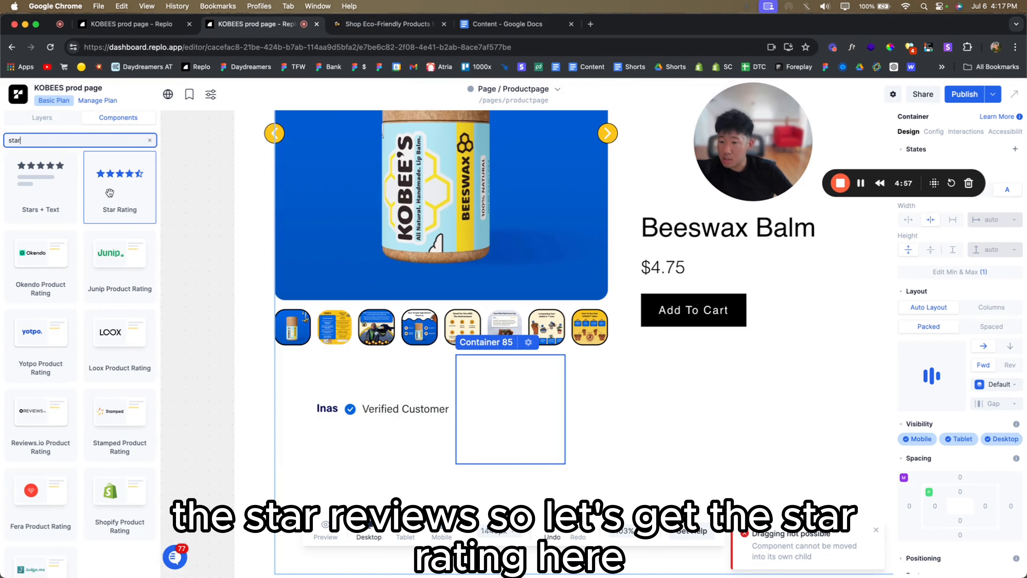
left_click_drag(119, 178, 489, 362)
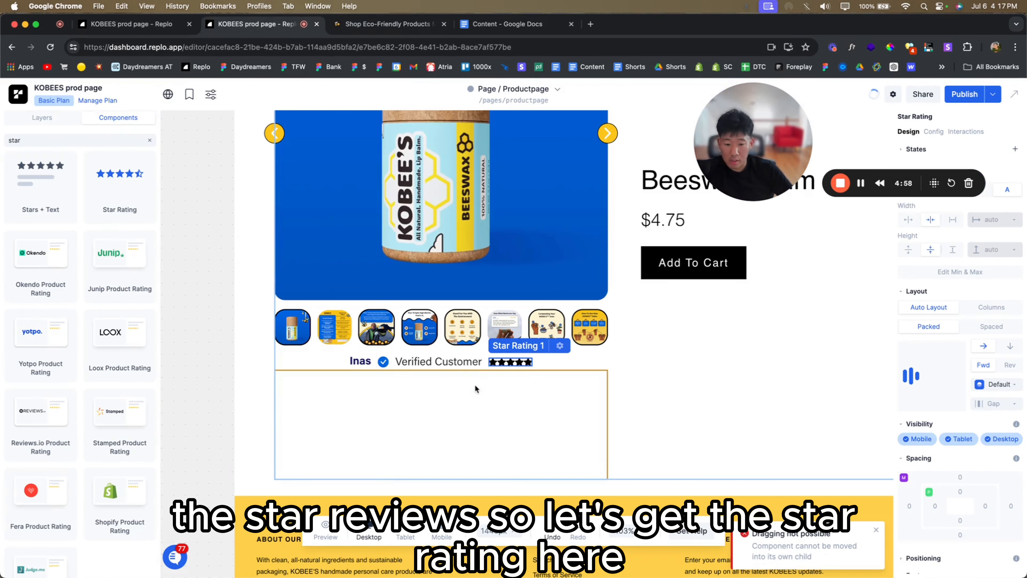
left_click(59, 120)
left_click_drag(86, 443, 87, 443)
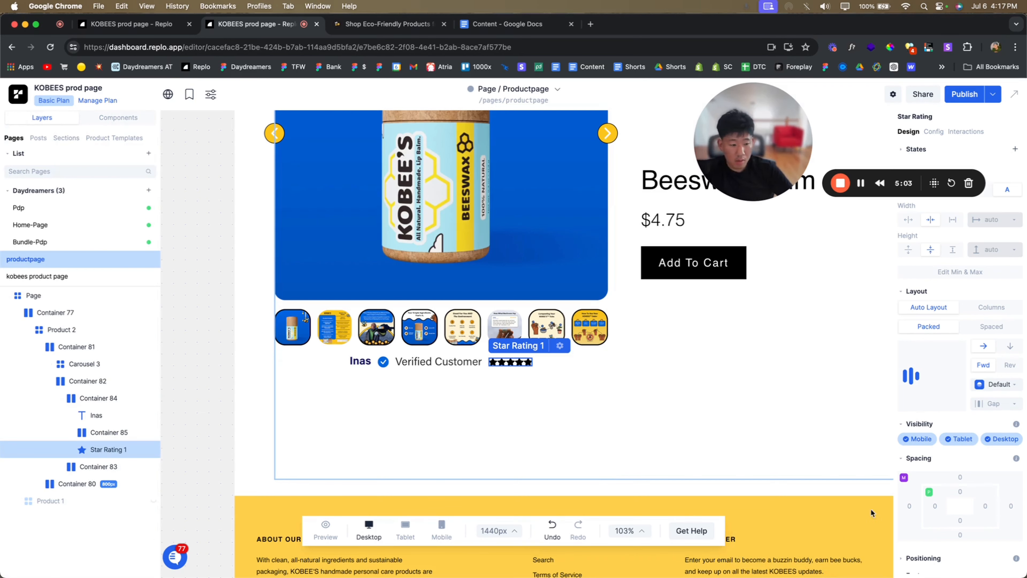
- Set the color of the star rating to the yellow document color FCC51B
scroll(929, 523, "down", 3)
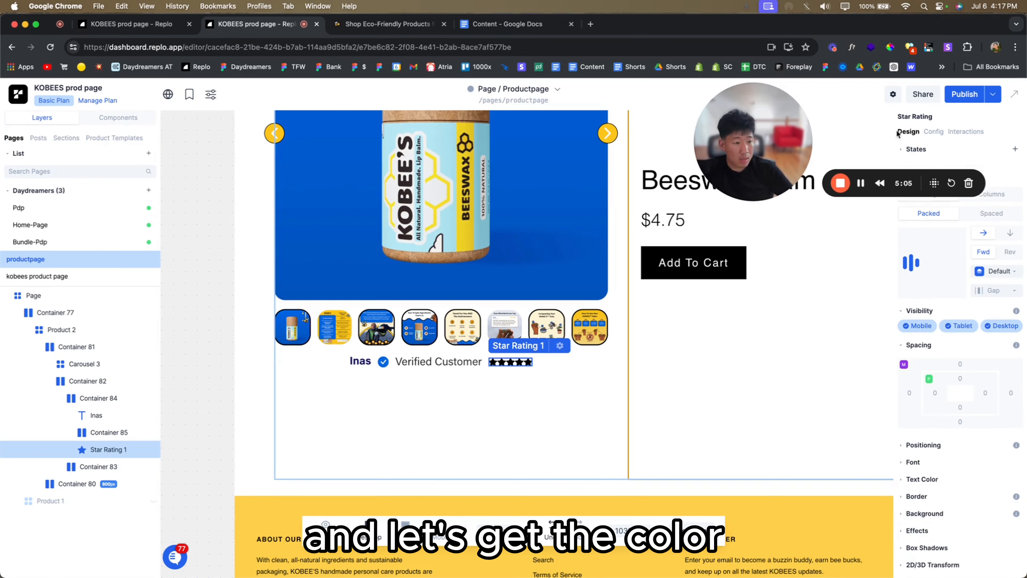
left_click(933, 131)
left_click(917, 275)
left_click(785, 344)
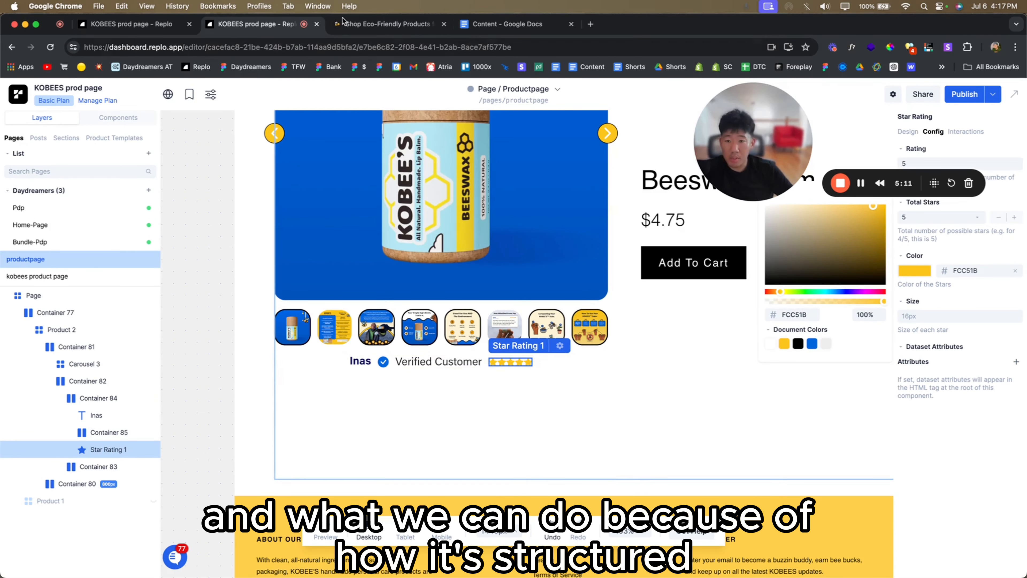
- Check the review layout on the live page and add a new container below the row with the name, badge and stars
key("ctrl+Tab")
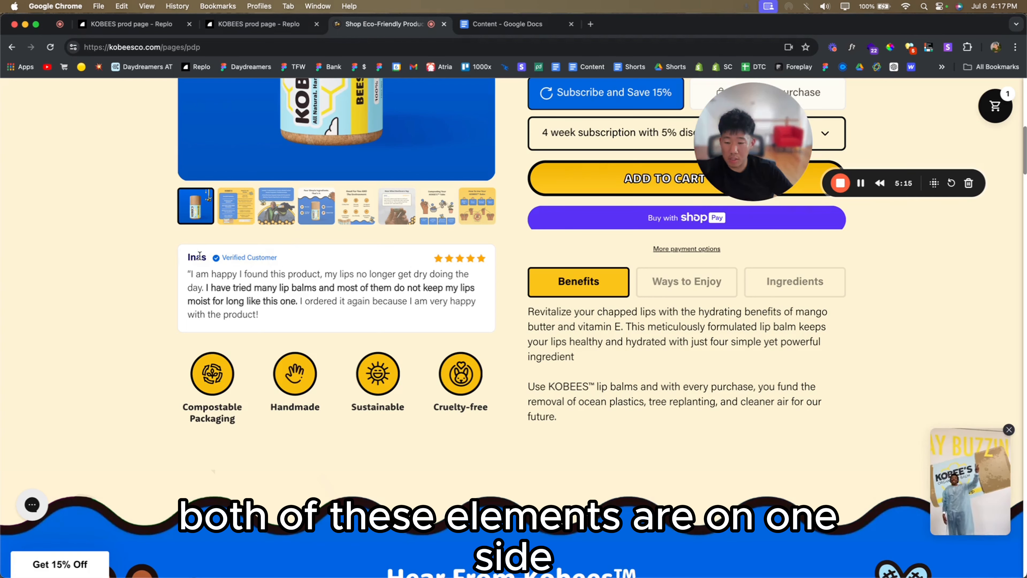
key("ctrl+shift+Tab")
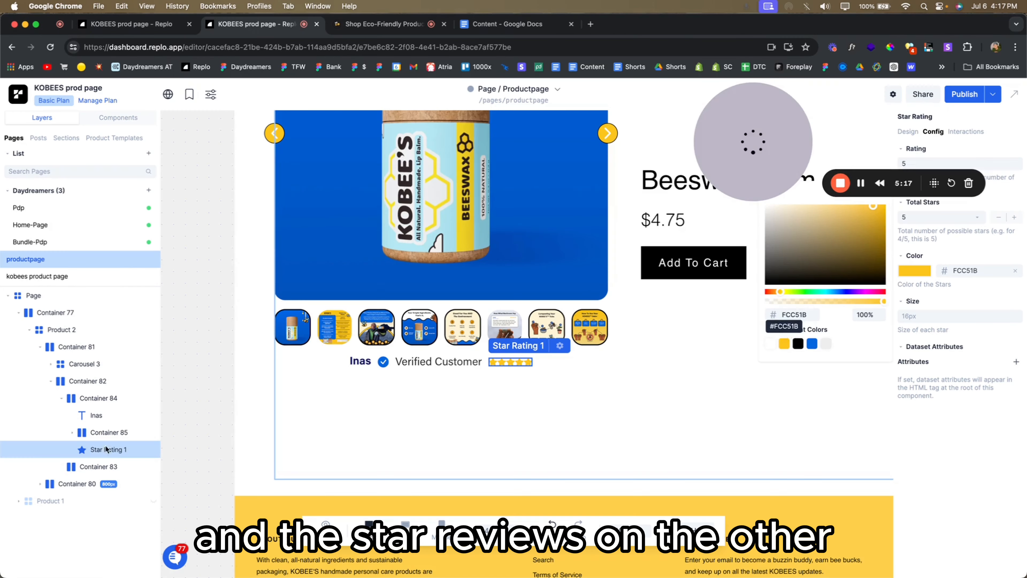
left_click(96, 404)
left_click(131, 122)
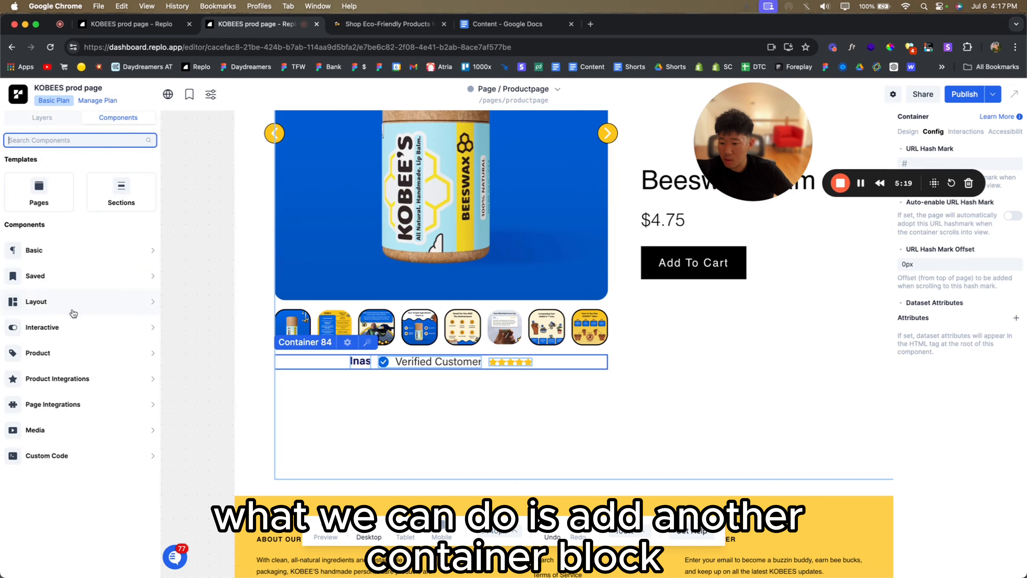
left_click(65, 251)
left_click_drag(262, 384, 361, 369)
left_click(62, 125)
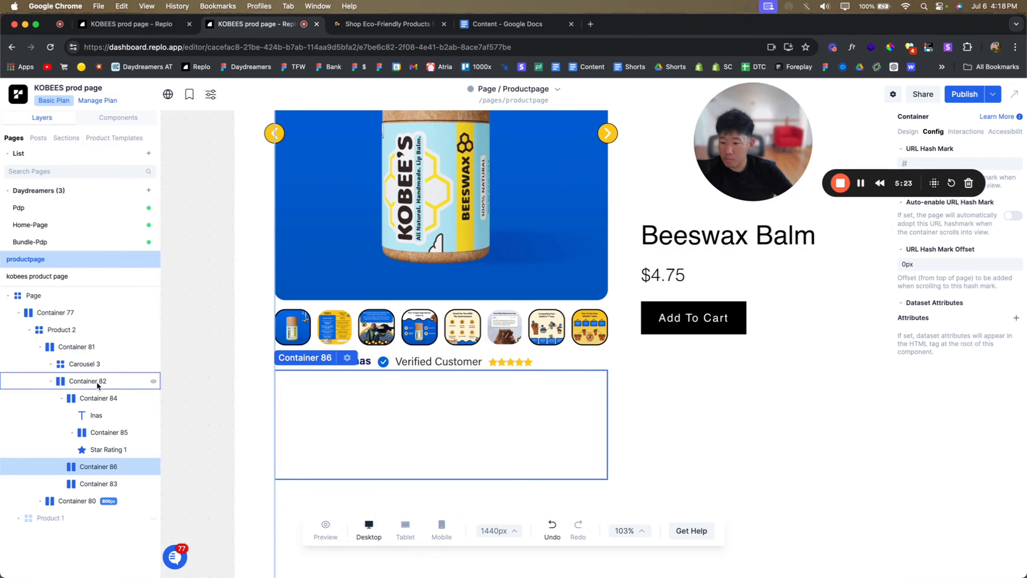
- Move the new container to the start of Container 84 and nest the reviewer name and badge container inside it
left_click_drag(55, 450, 107, 414)
left_click(81, 432)
left_click(97, 447, "shift")
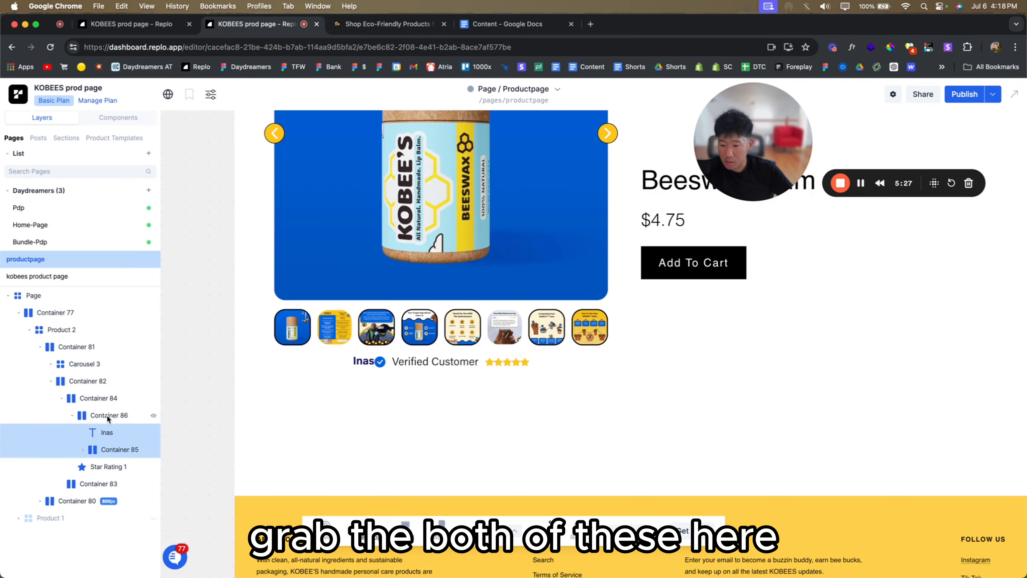
left_click(107, 415)
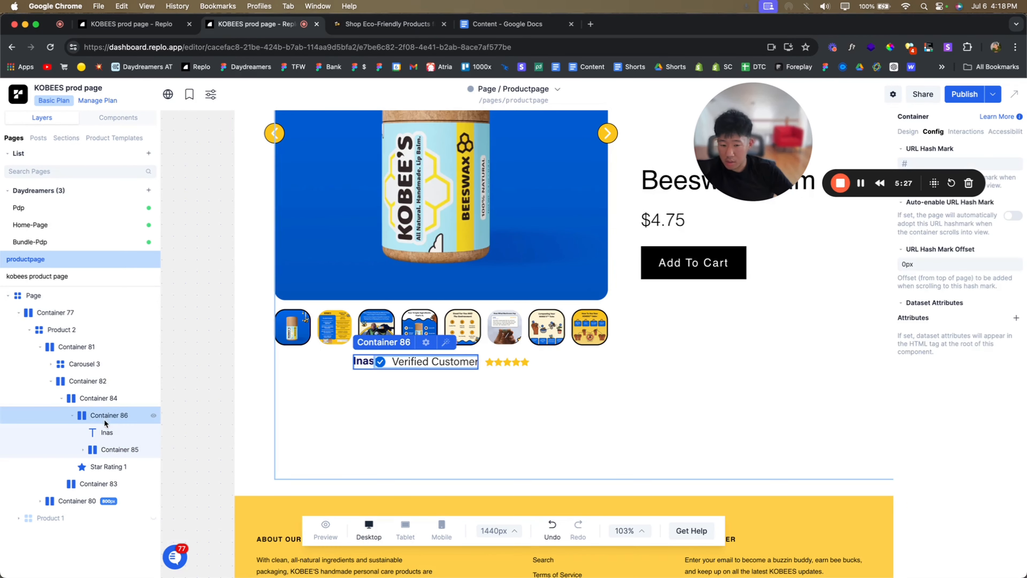
- Set the gap of the container grouping the reviewer name and badge to 1rem
left_click(906, 132)
key("Return")
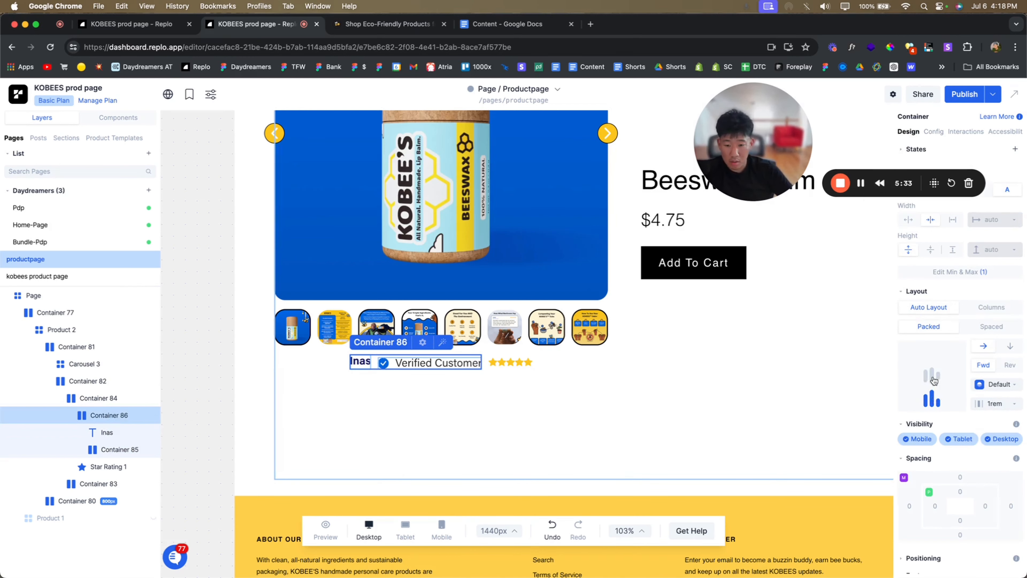
left_click(111, 432)
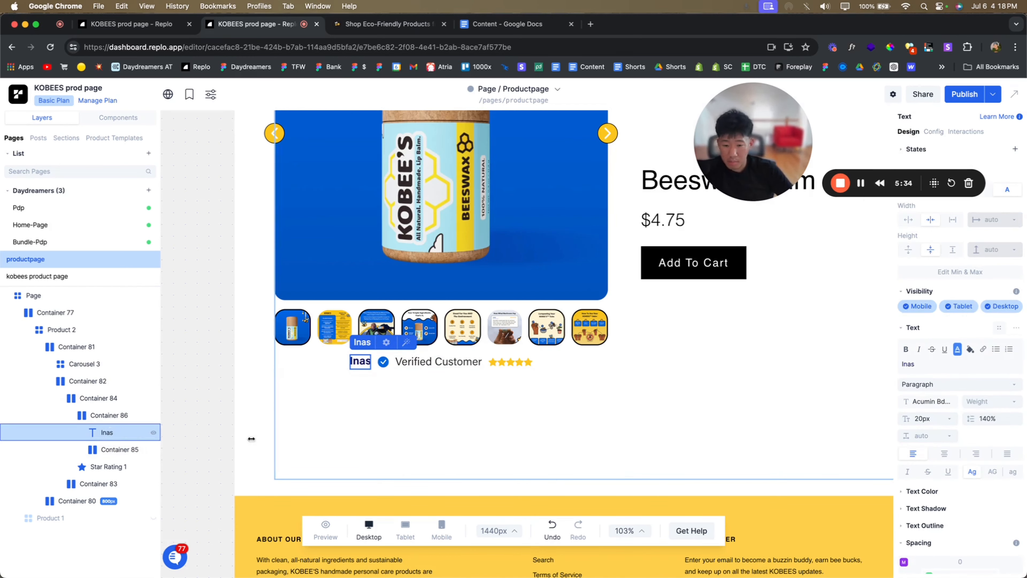
- Set the line height of the reviewer name text to 100%
left_click(977, 420)
type("1")
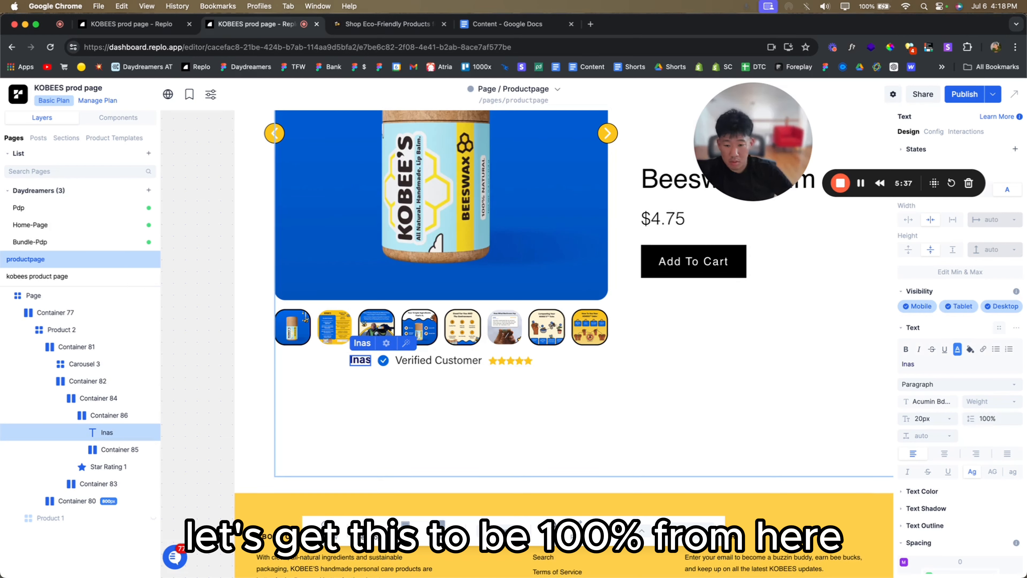
left_click(69, 418)
left_click(68, 418)
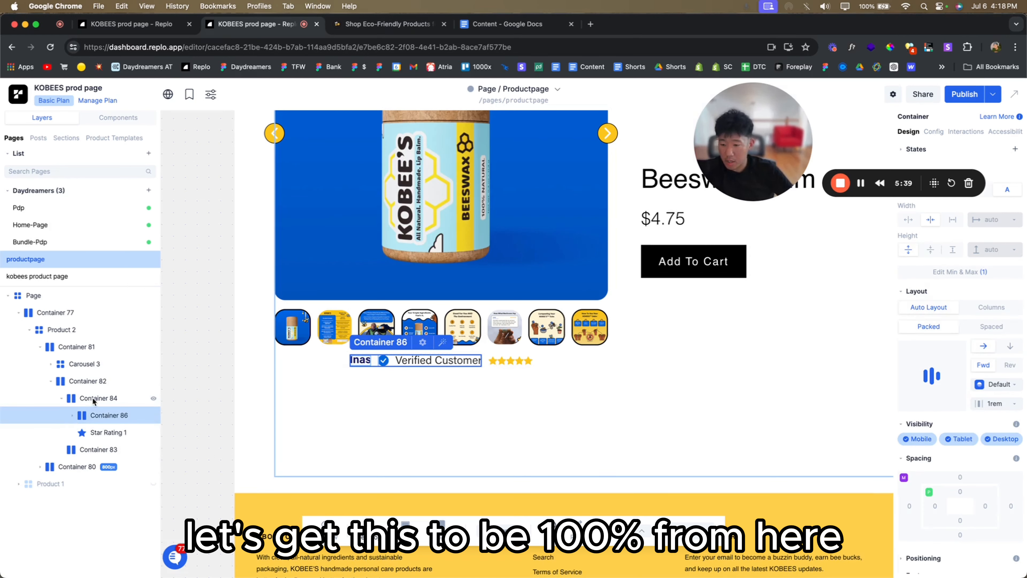
- Set Container 84 to spaced distribution, fill the available width and wrap its height to the content
left_click(94, 400)
left_click(979, 334)
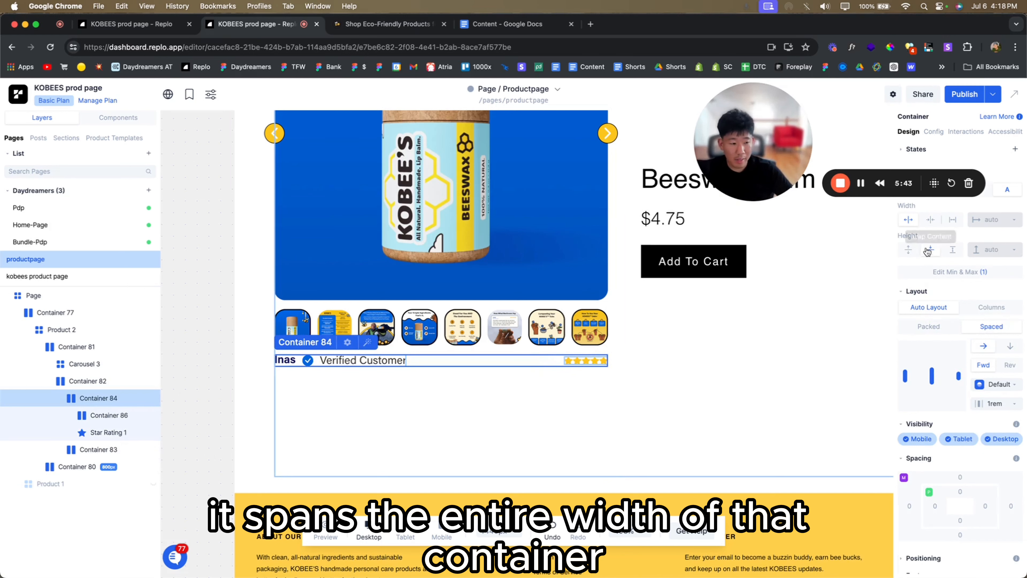
left_click(509, 391)
left_click(481, 362)
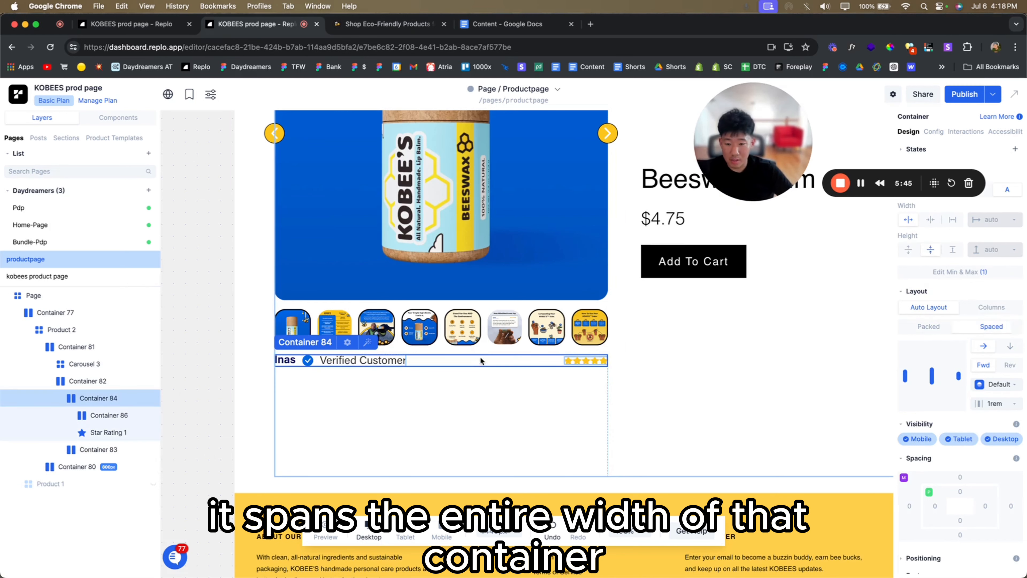
- Set the gap between the check icon and the Verified Customer label in Container 85 to .75
left_click(113, 419)
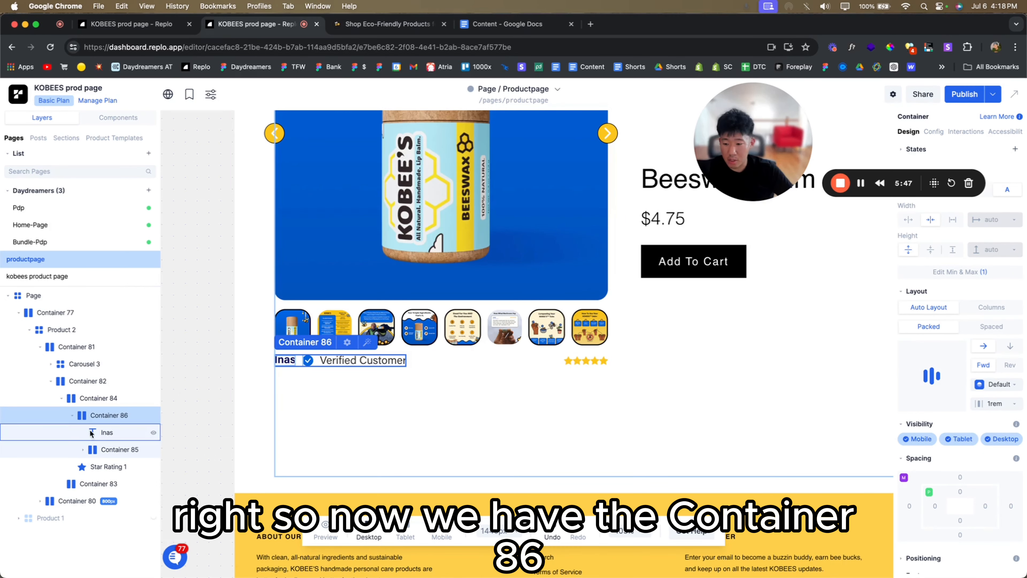
left_click(108, 432)
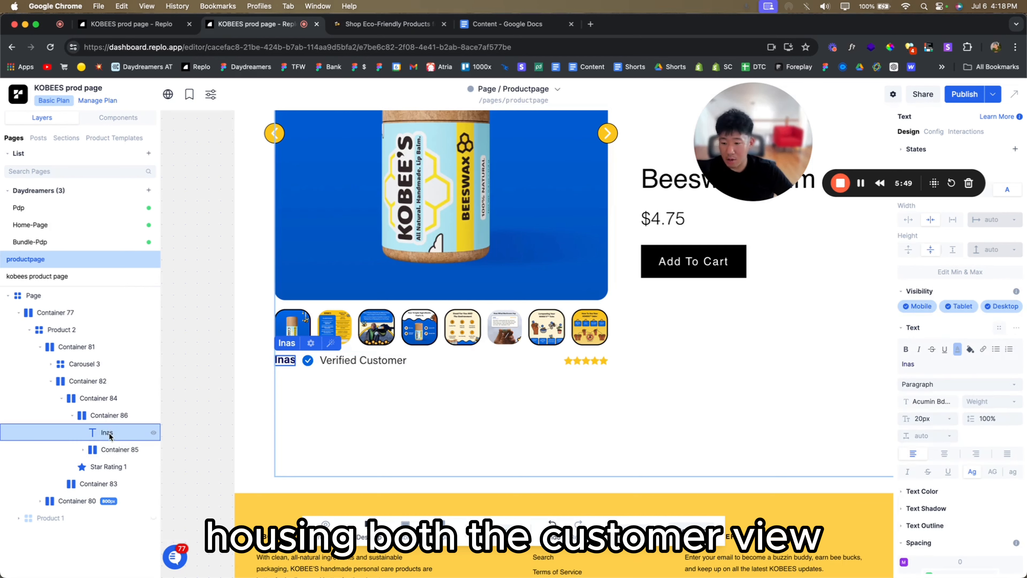
left_click(84, 450)
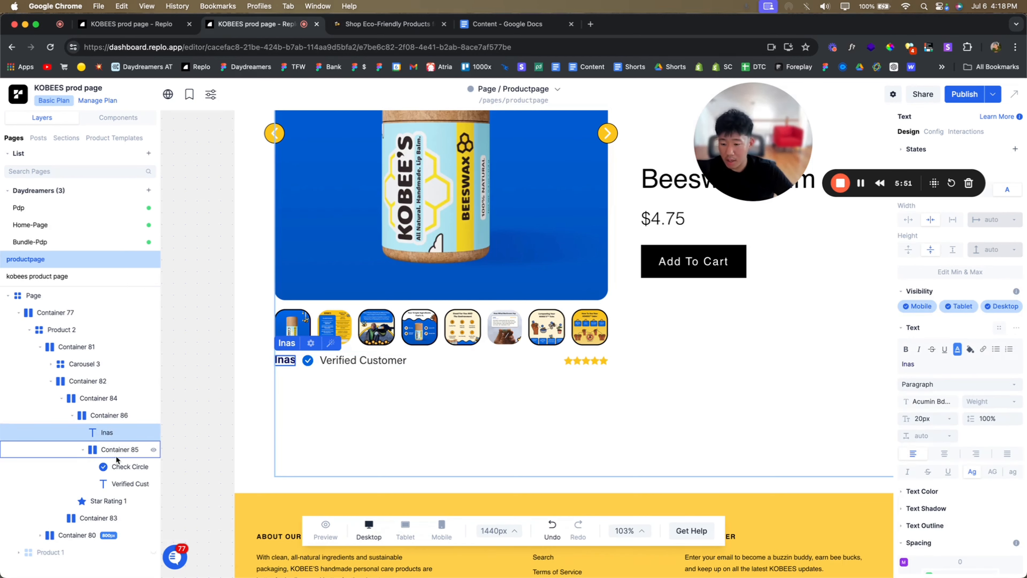
left_click(316, 362)
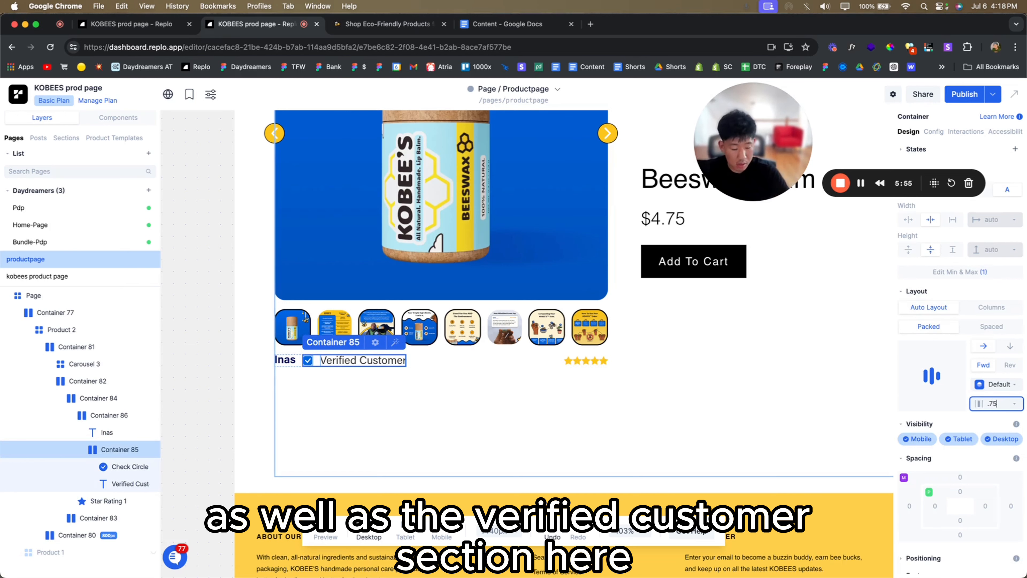
- Set the font size of the reviewer name text to 24px
left_click(295, 364)
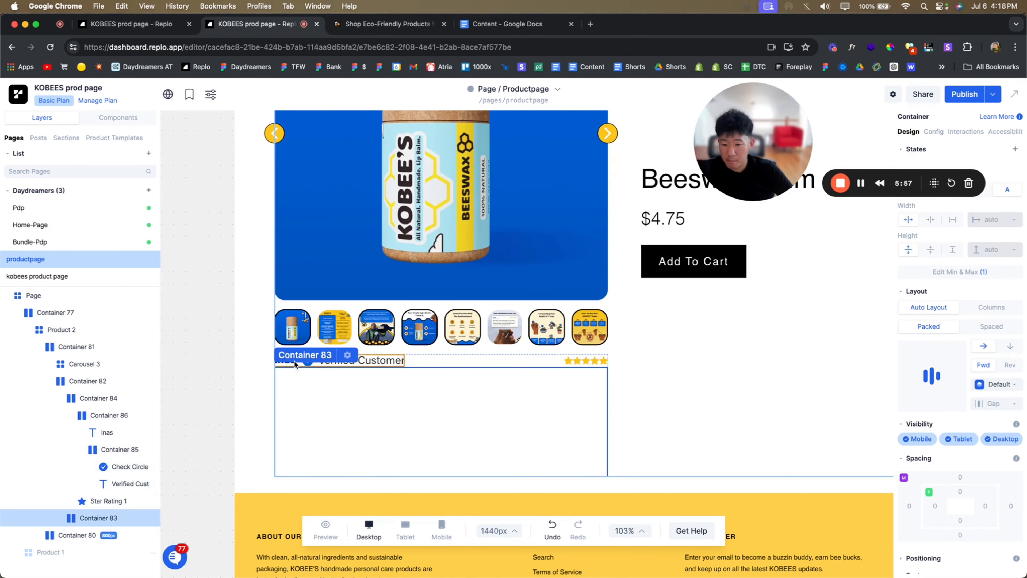
left_click(290, 361)
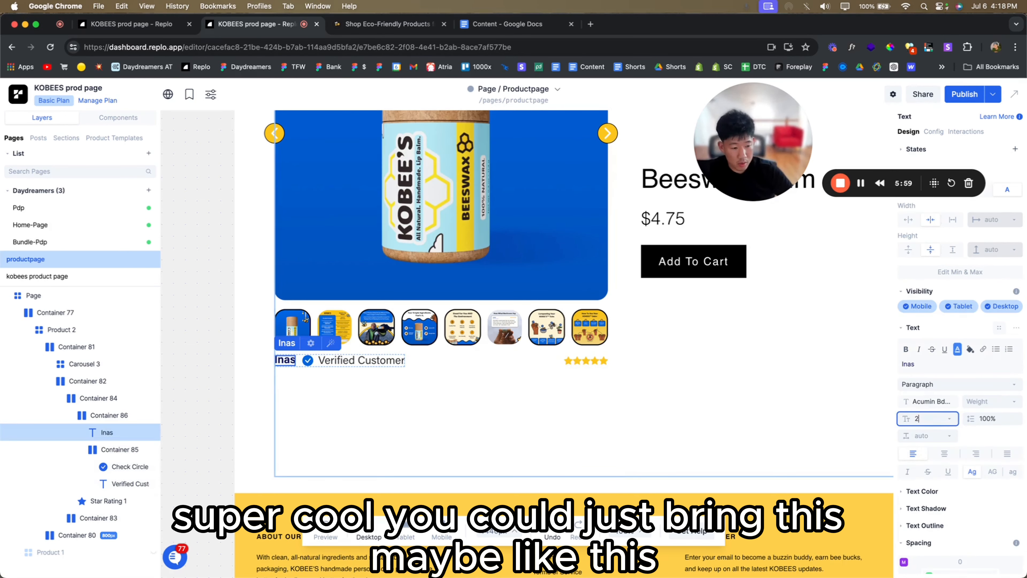
key("Return")
left_click(314, 376)
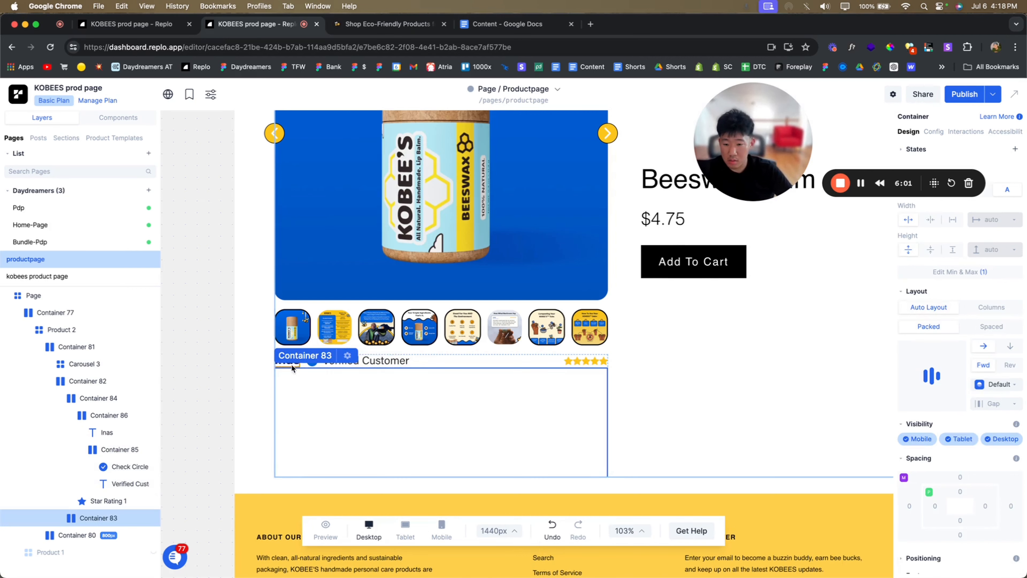
left_click_drag(292, 365, 290, 363)
key("super+z")
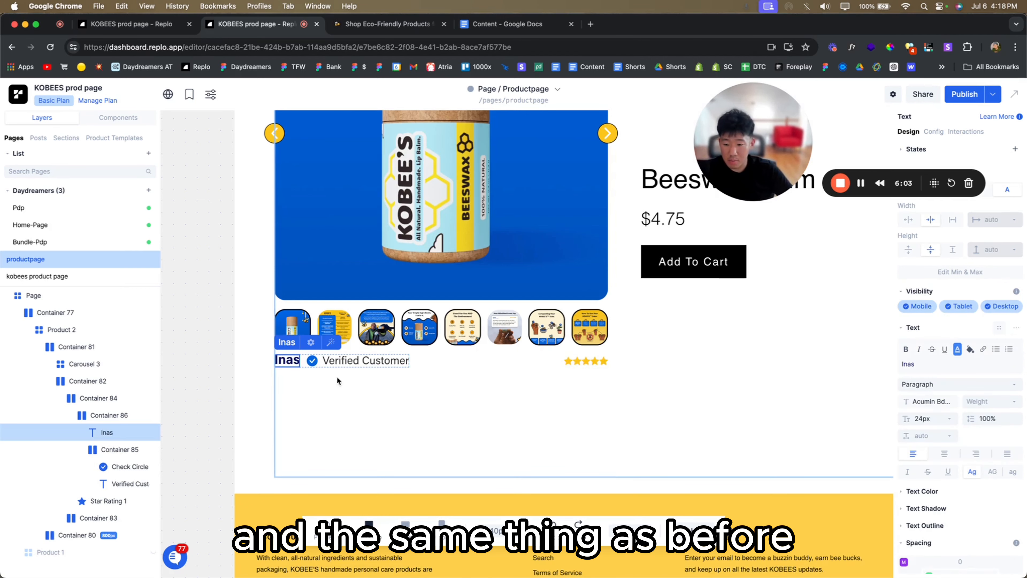
- Add a small top padding to the reviewer name to align it vertically with the badge
scroll(963, 467, "down", 2)
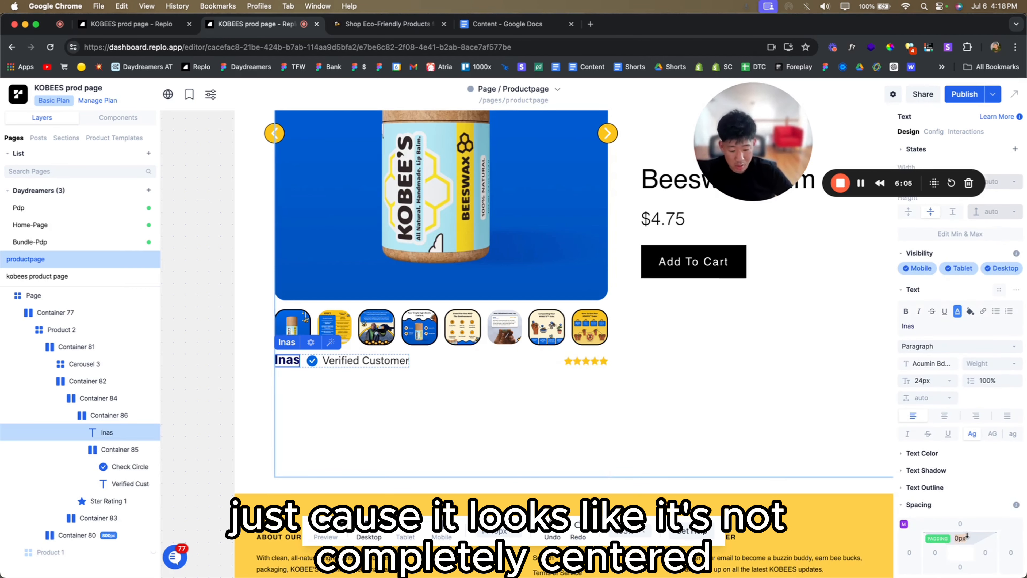
left_click(202, 440)
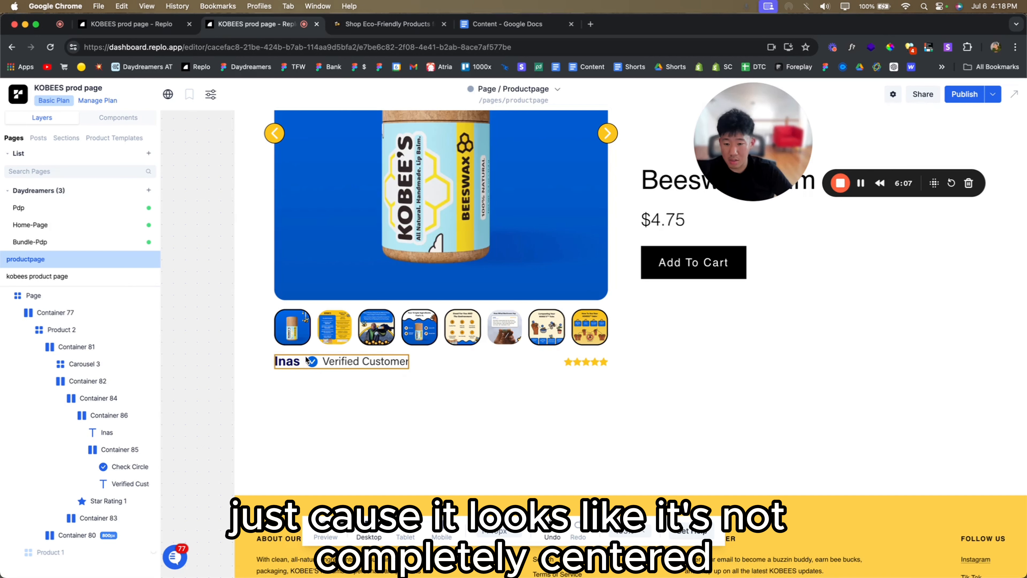
left_click(489, 382)
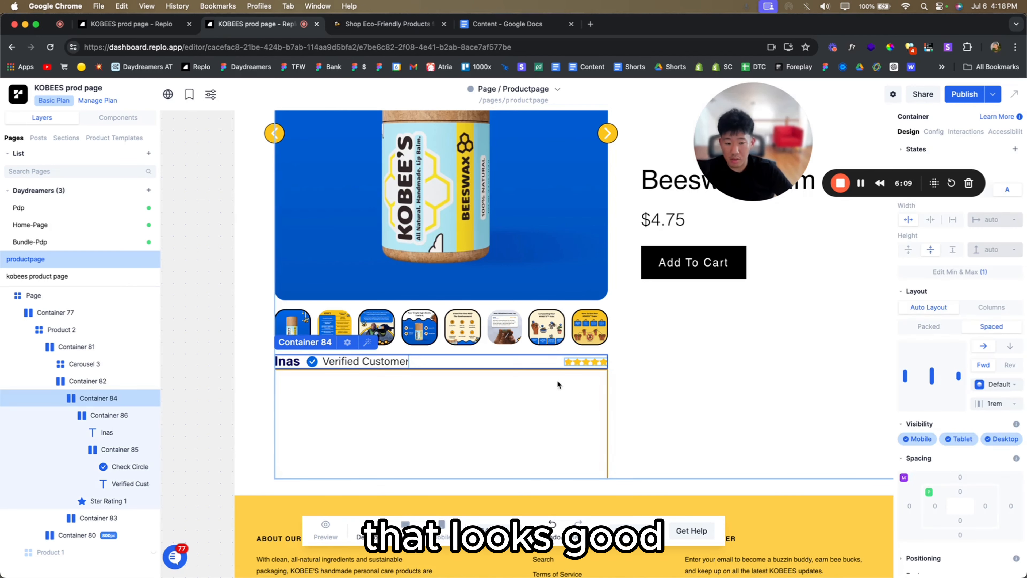
- Collapse Container 84 in the layer tree, select the empty Container 83 and check the review text on the live KOBEES page
left_click(72, 415)
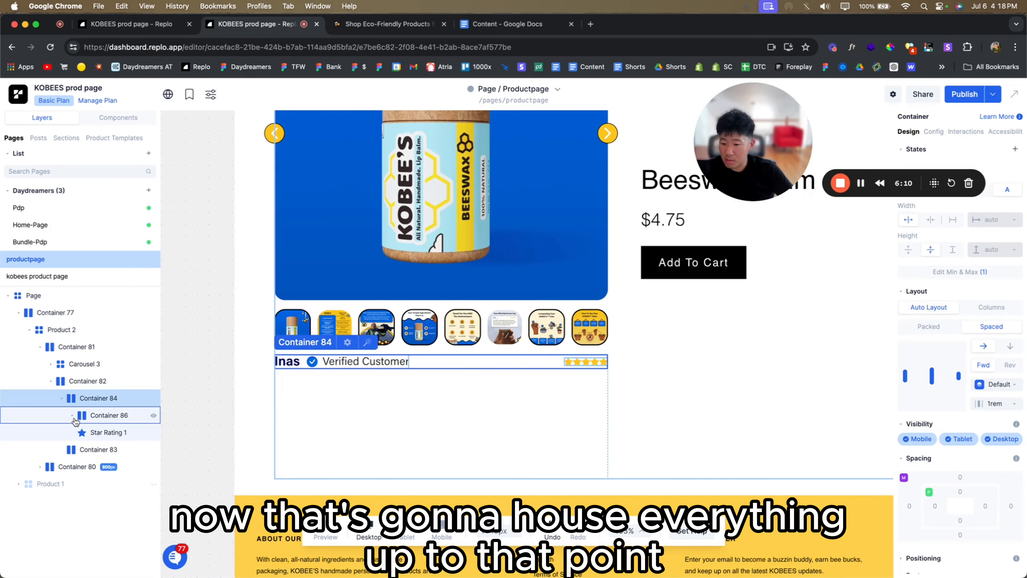
left_click(62, 398)
left_click(98, 415)
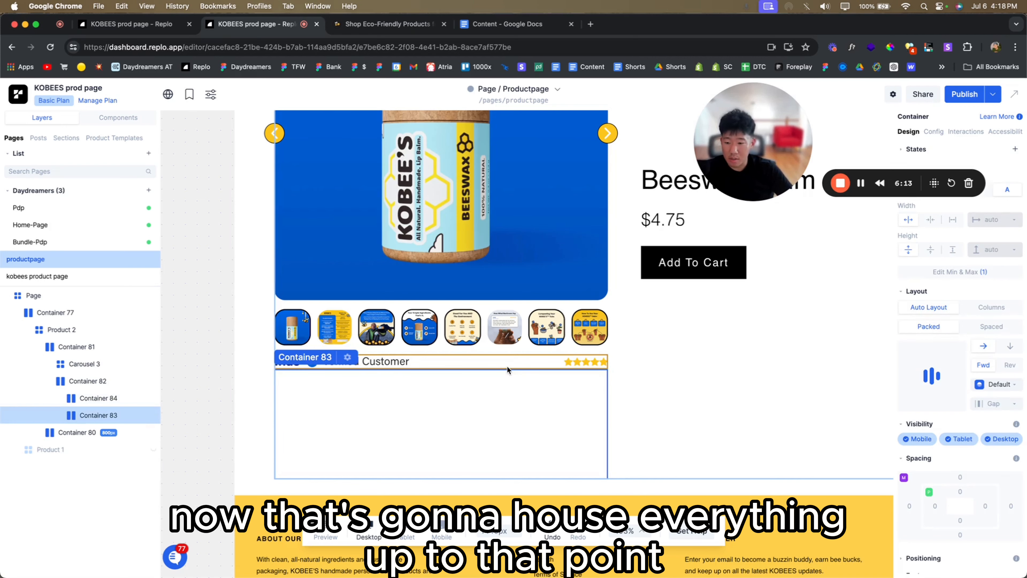
left_click(508, 367)
left_click(453, 407)
left_click(364, 28)
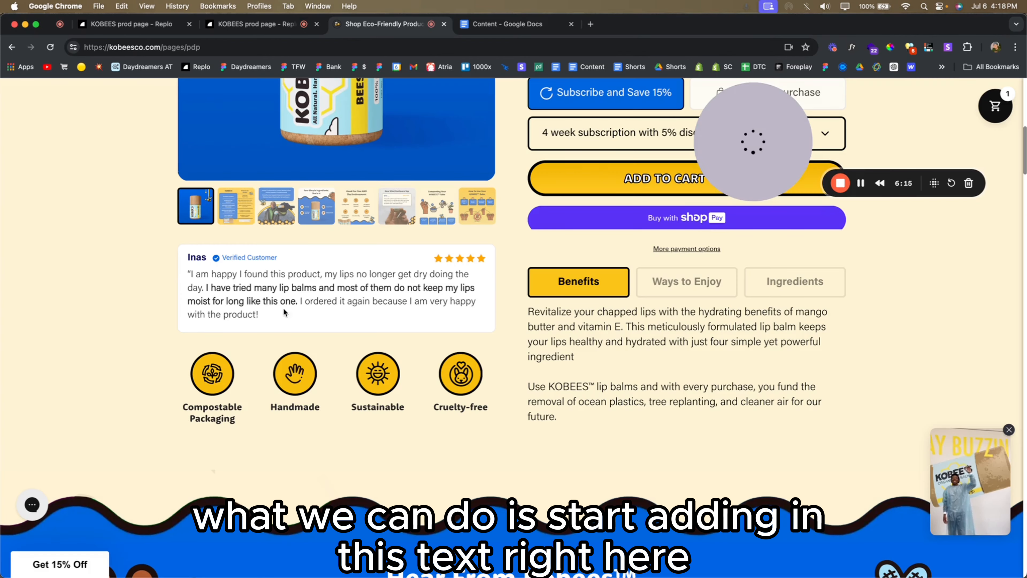
left_click_drag(284, 312, 187, 273)
left_click(276, 29)
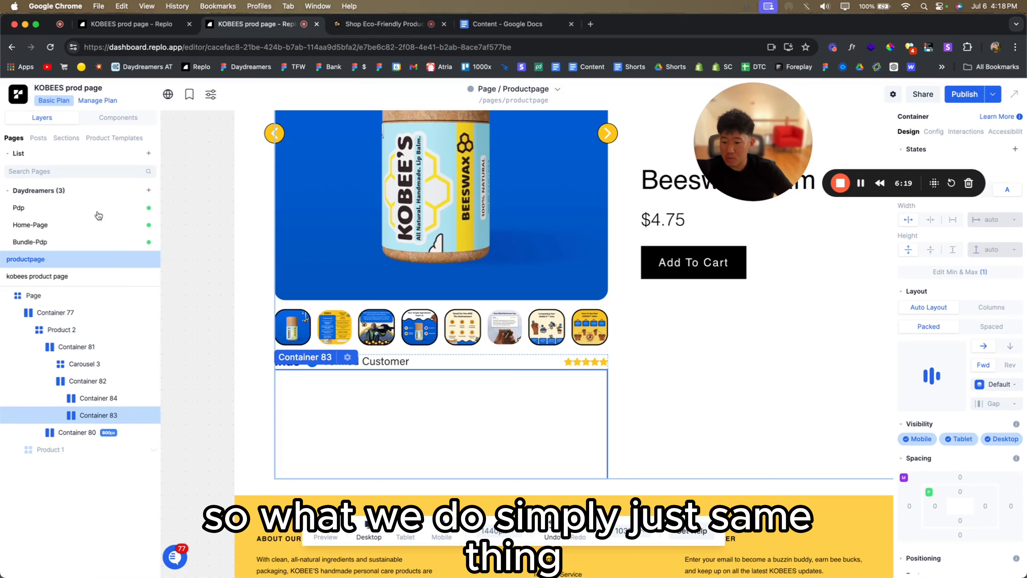
- Copy the Verified Customer text and paste it into the empty Container 83
left_click(113, 119)
left_click(404, 363)
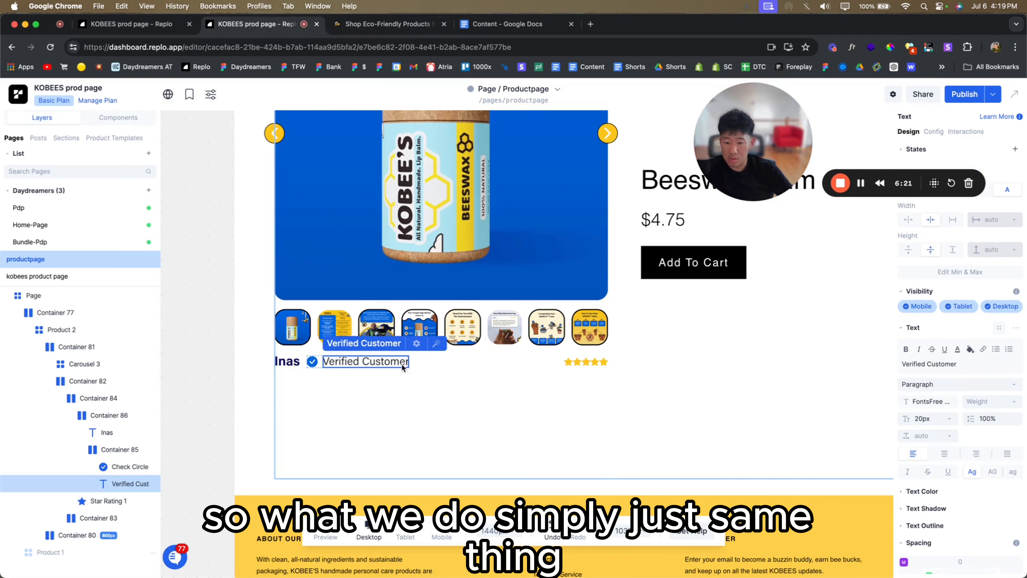
key("super+c")
left_click(364, 431)
key("super+v")
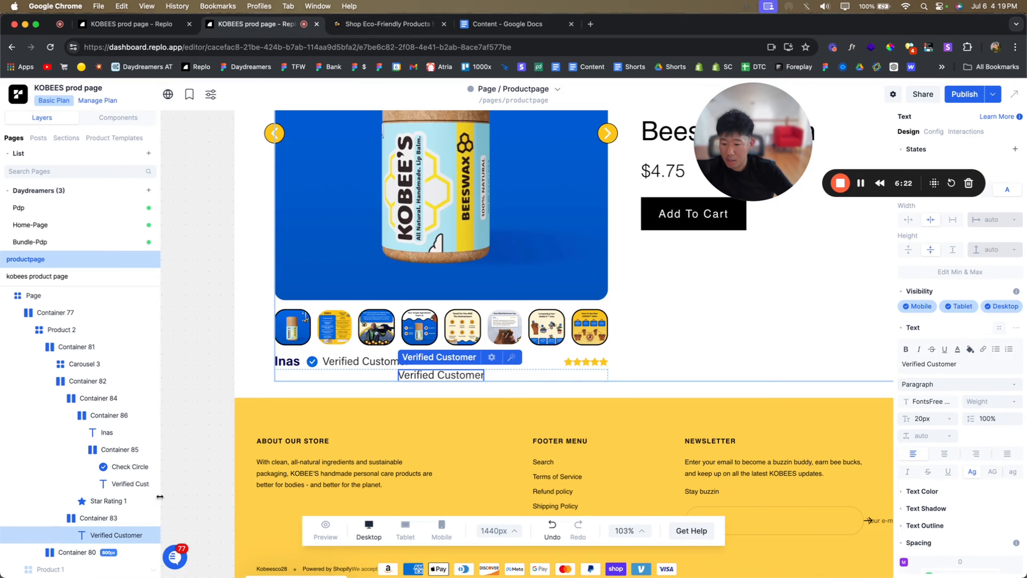
- Move the pasted text out of Container 83 to directly below Container 84 and make it fill the available width
left_click(68, 416)
left_click(74, 416)
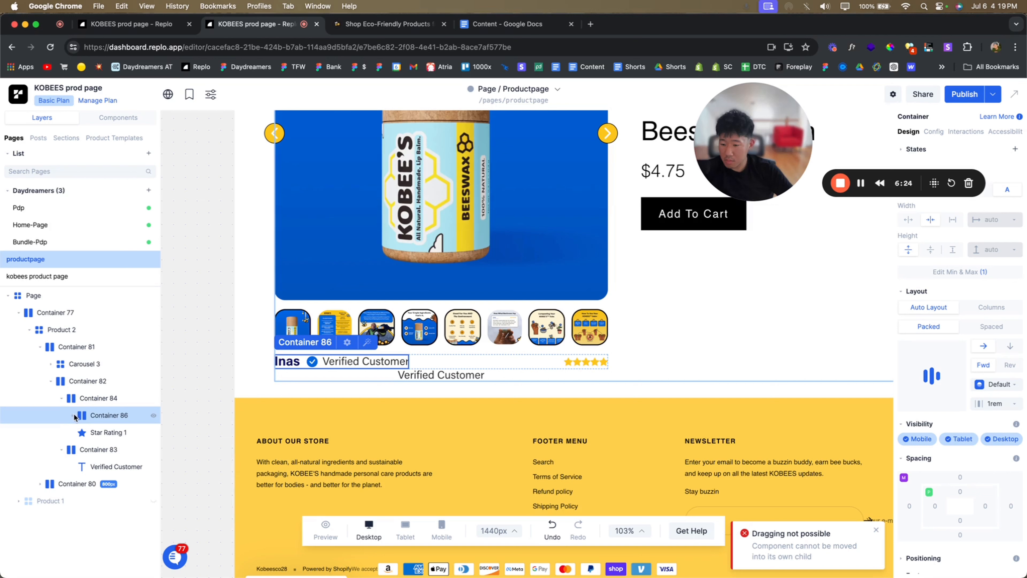
left_click(62, 399)
left_click(92, 432)
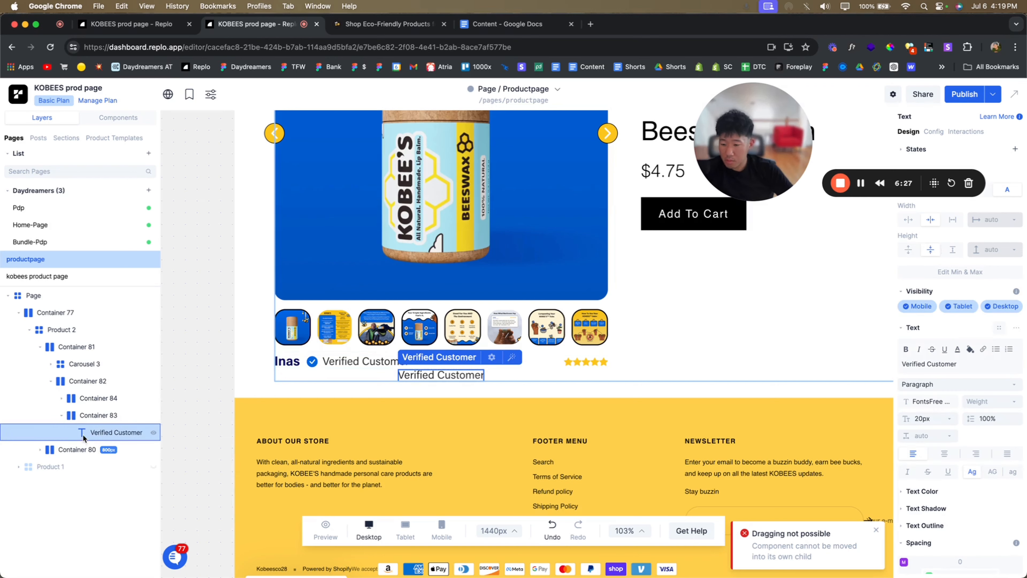
left_click_drag(83, 433, 70, 408)
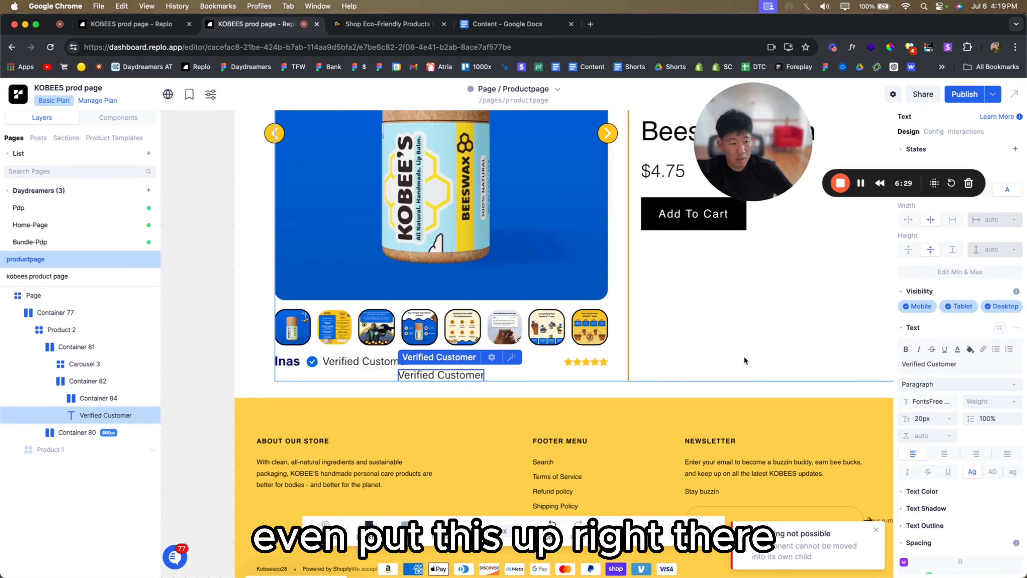
left_click(908, 220)
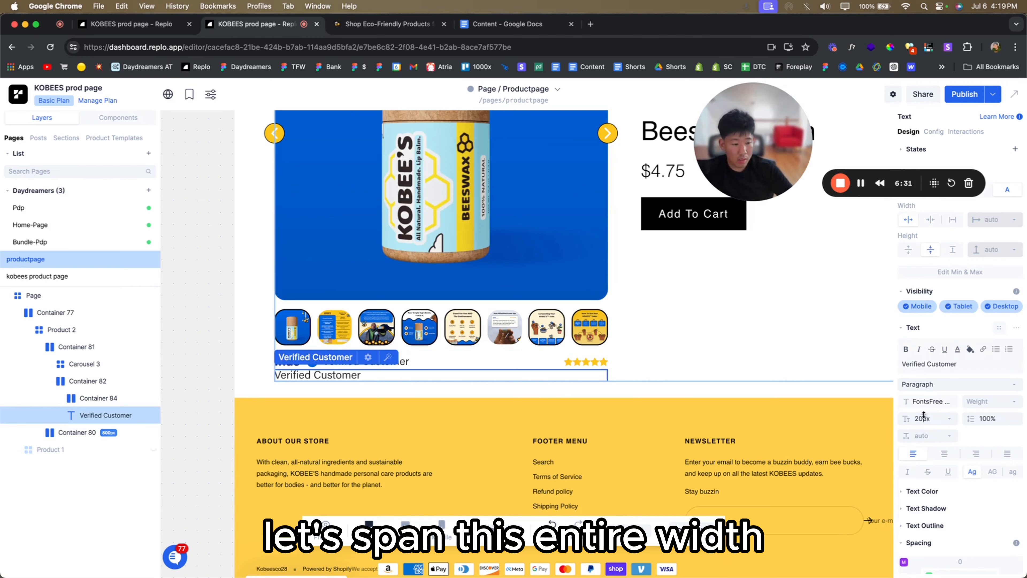
- Replace the duplicated Verified Customer text with the review paragraph copied from the live KOBEES page
left_click(371, 24)
left_click_drag(278, 318, 164, 284)
left_click(248, 29)
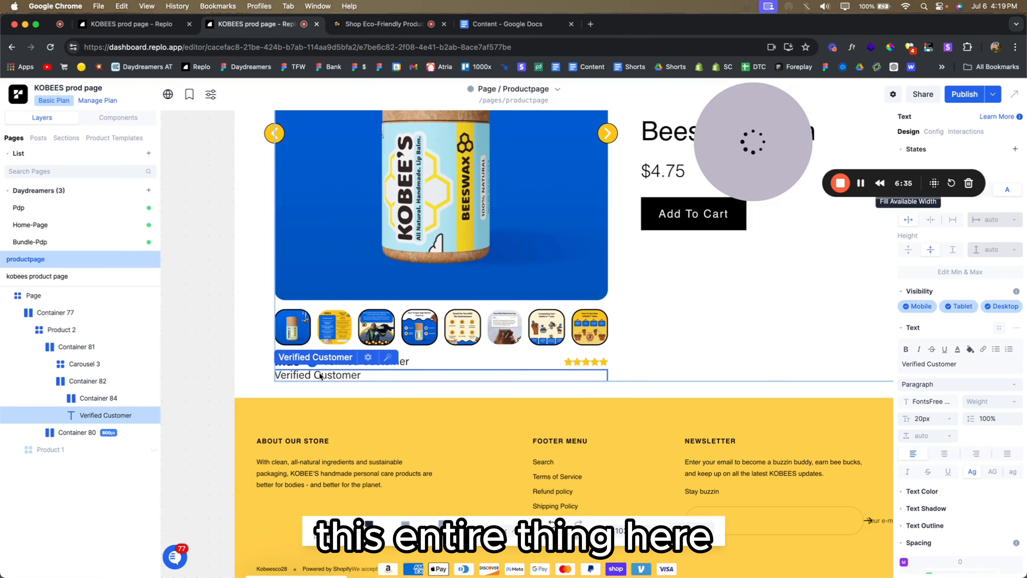
left_click(948, 364)
key("super+a")
key("super+v")
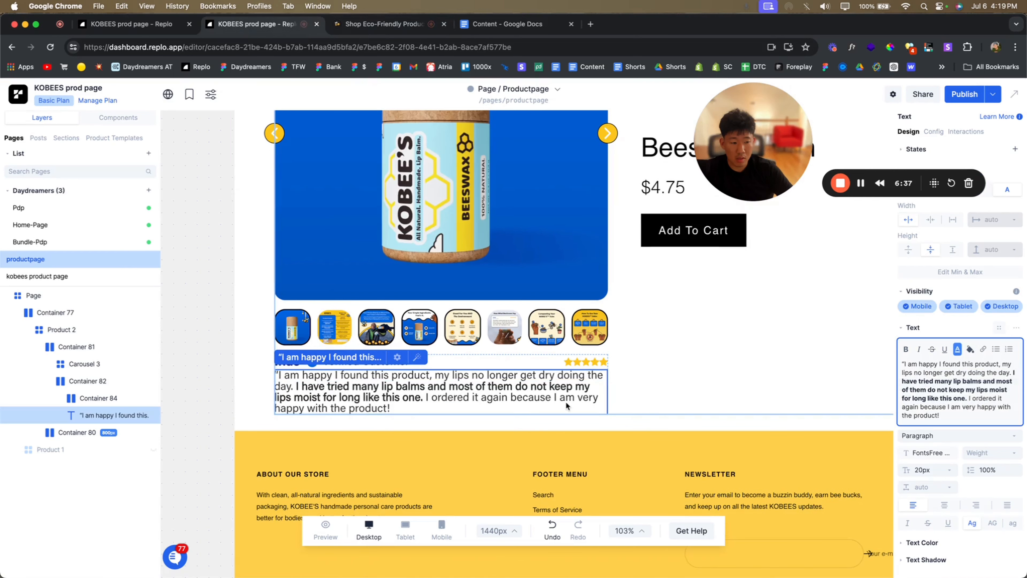
- Set the review paragraph's font size to 16px and its line height to 140%
double_click(921, 470)
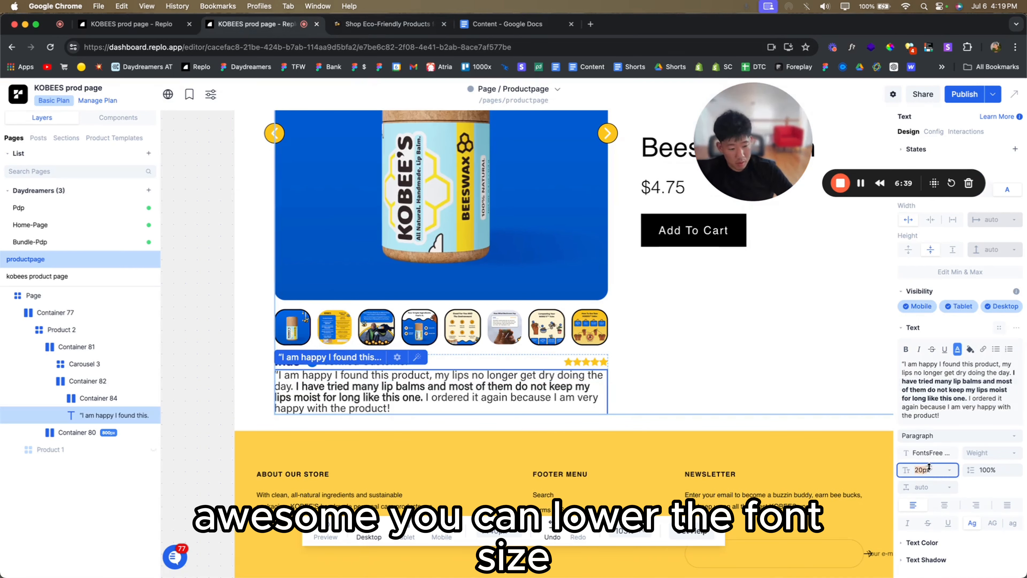
type("16")
key("Return")
double_click(984, 470)
type("125")
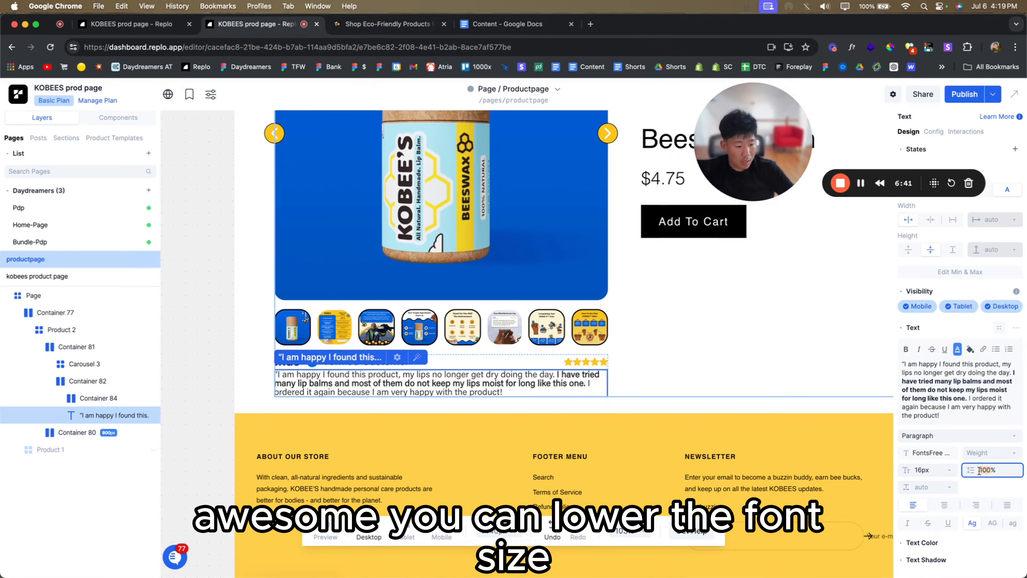
left_click_drag(967, 445, 967, 431)
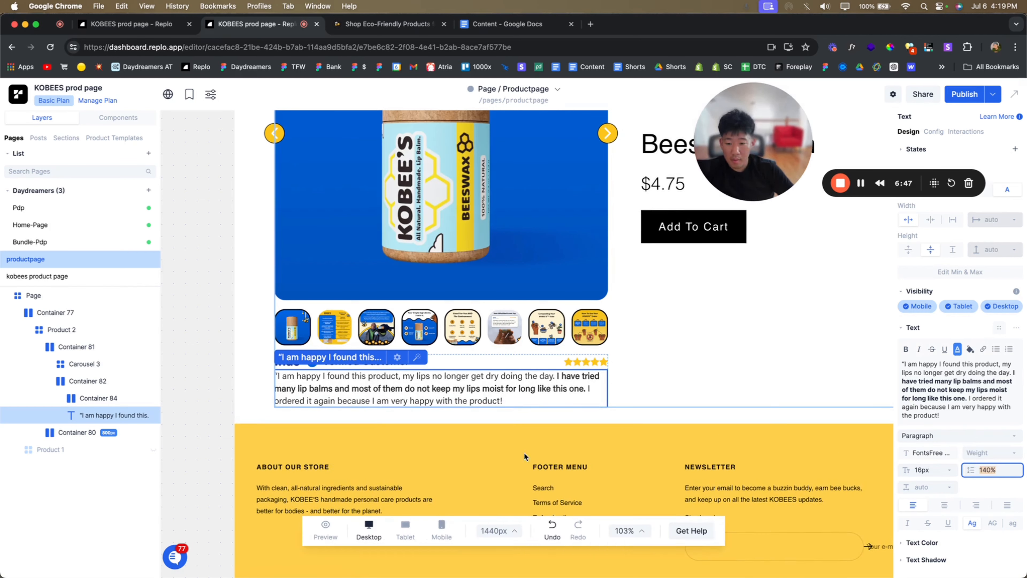
- Set the gap of Container 82, between the reviewer row and the review paragraph, to 1rem
left_click(209, 393)
left_click(322, 400)
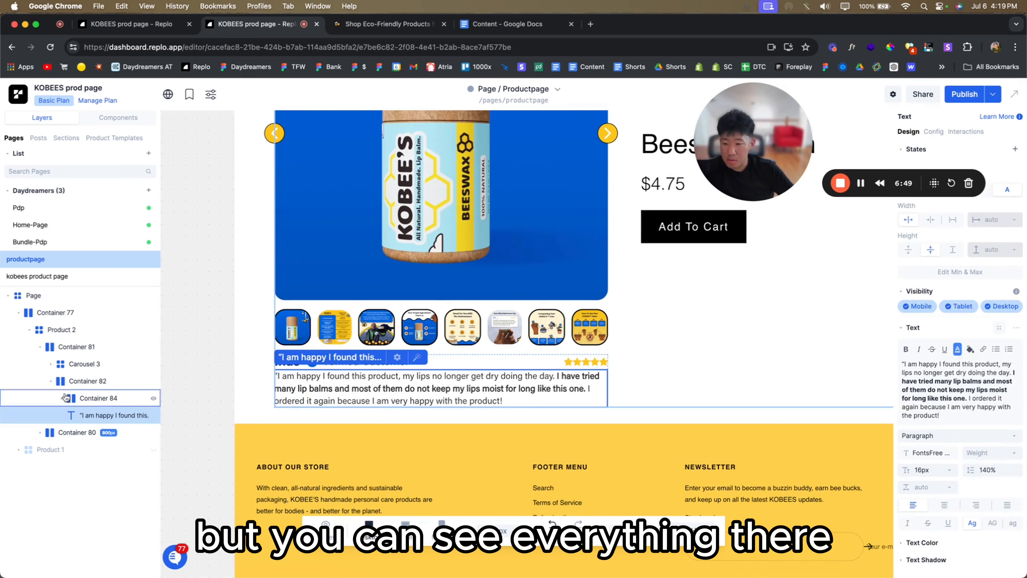
left_click(81, 381)
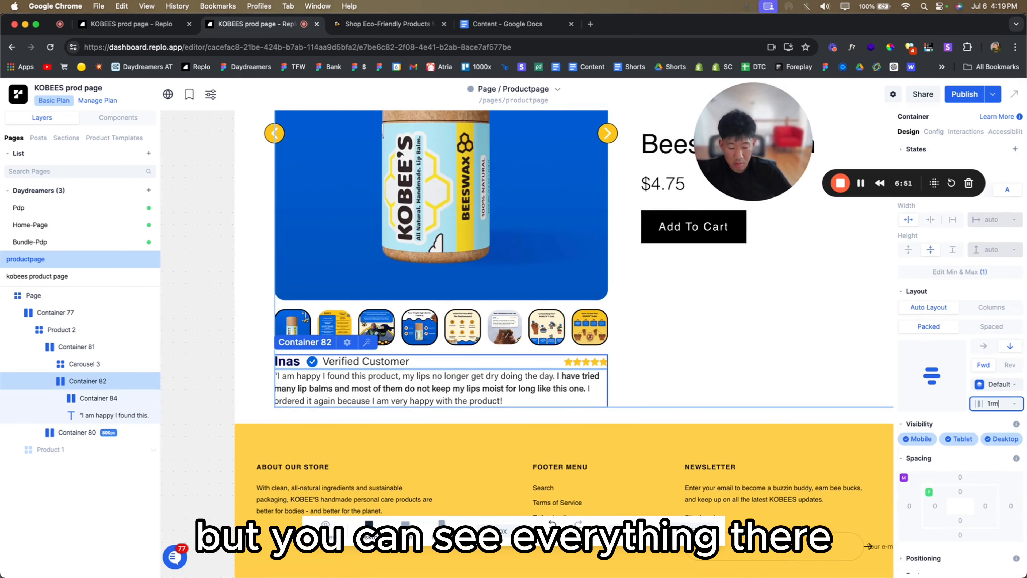
key("Return")
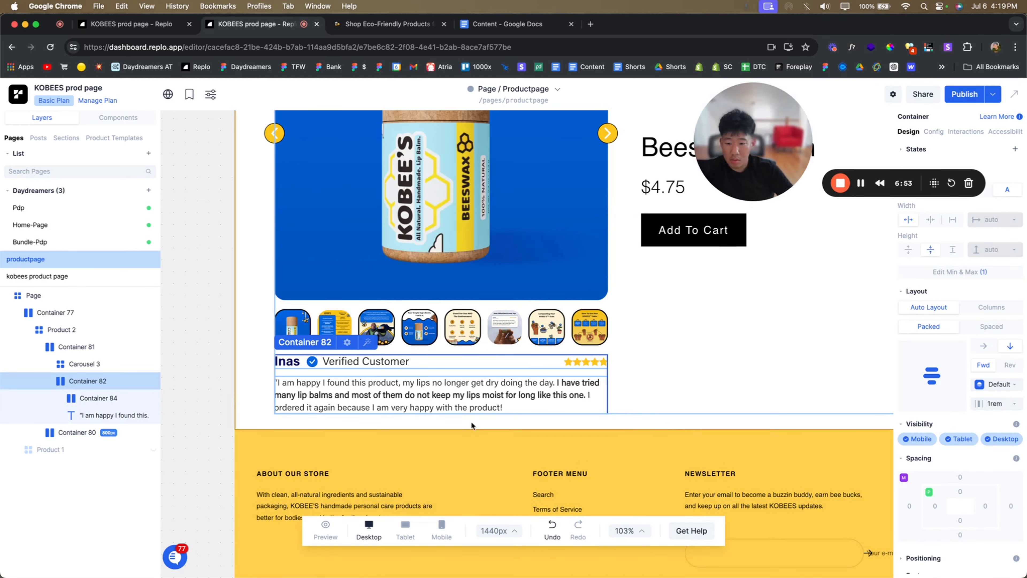
- Set the left and right padding of Container 82, the review box, to 3%
left_click(95, 400)
left_click(94, 415)
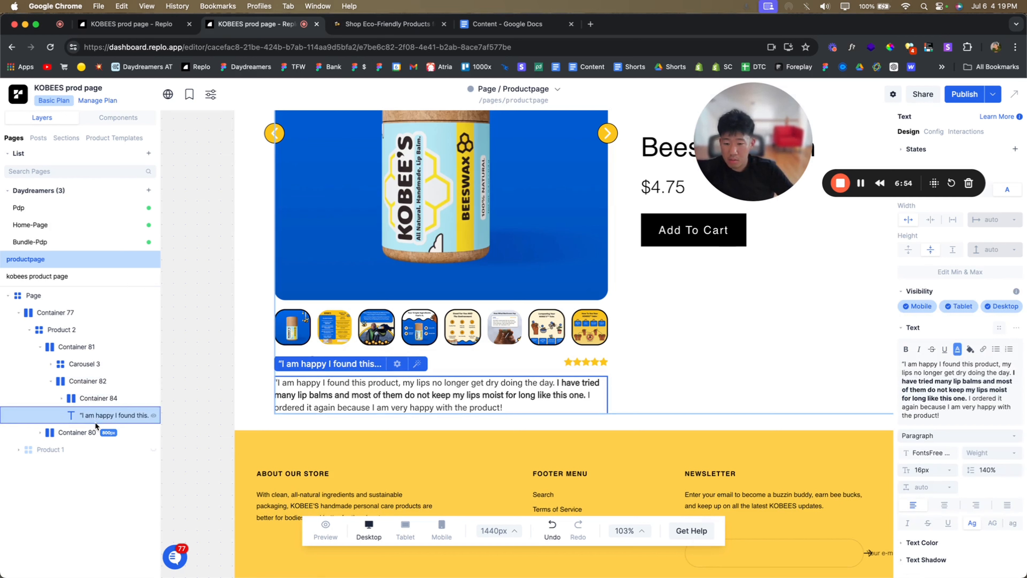
left_click(87, 381)
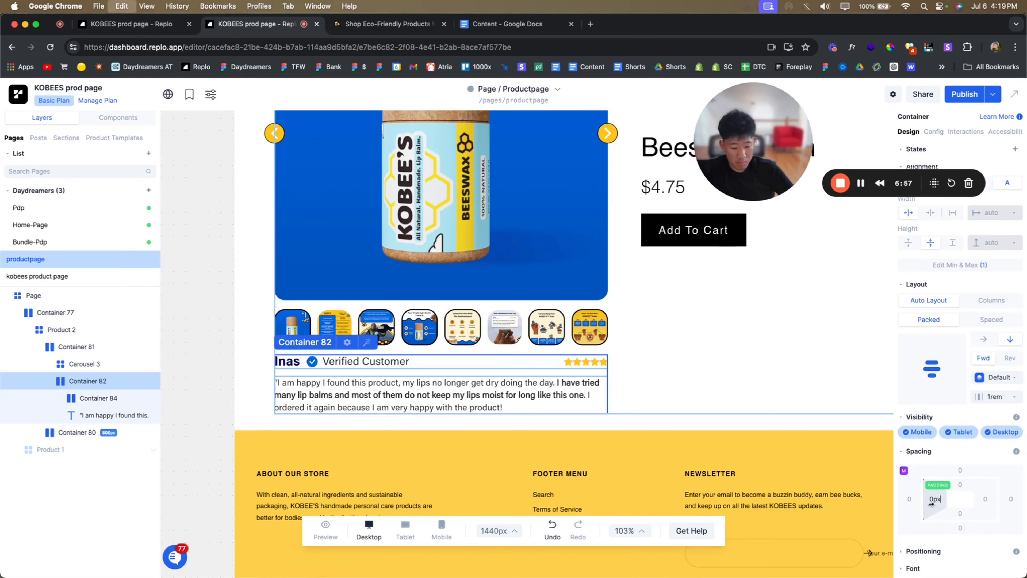
key("Return")
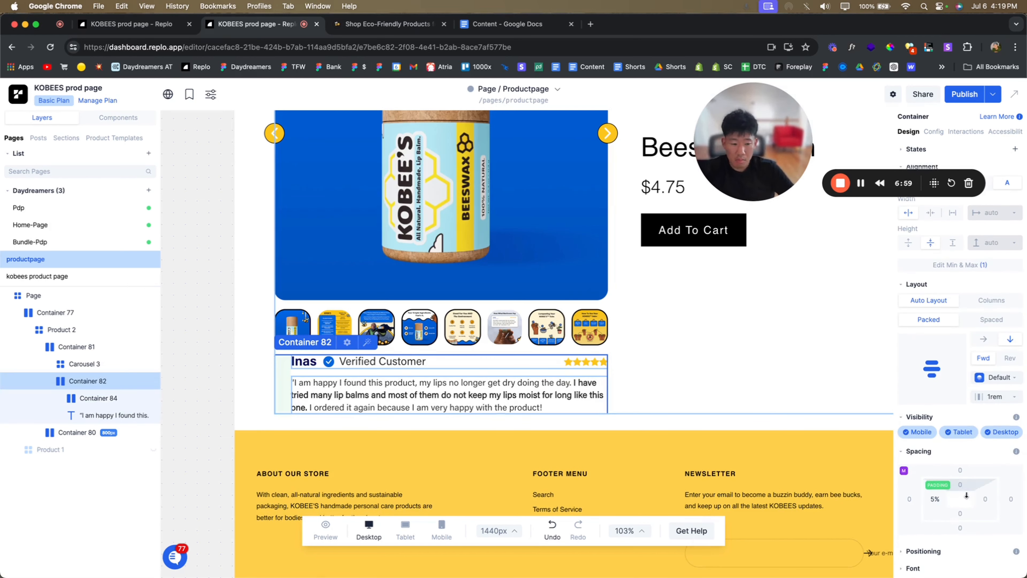
left_click_drag(936, 499, 933, 499)
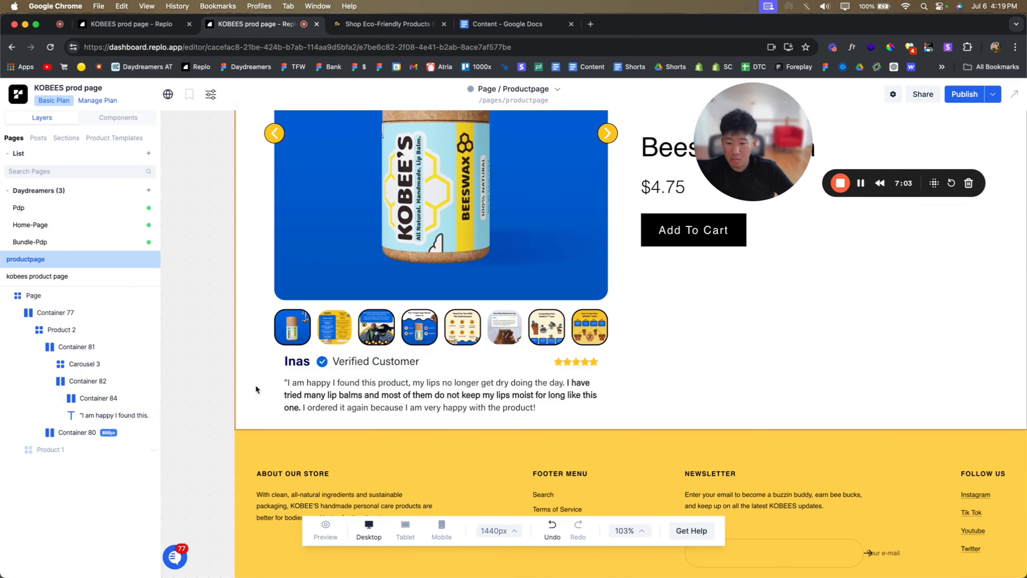
- Compare the review box with the live KOBEES page and set Container 82's top and bottom padding to 3%
left_click(362, 24)
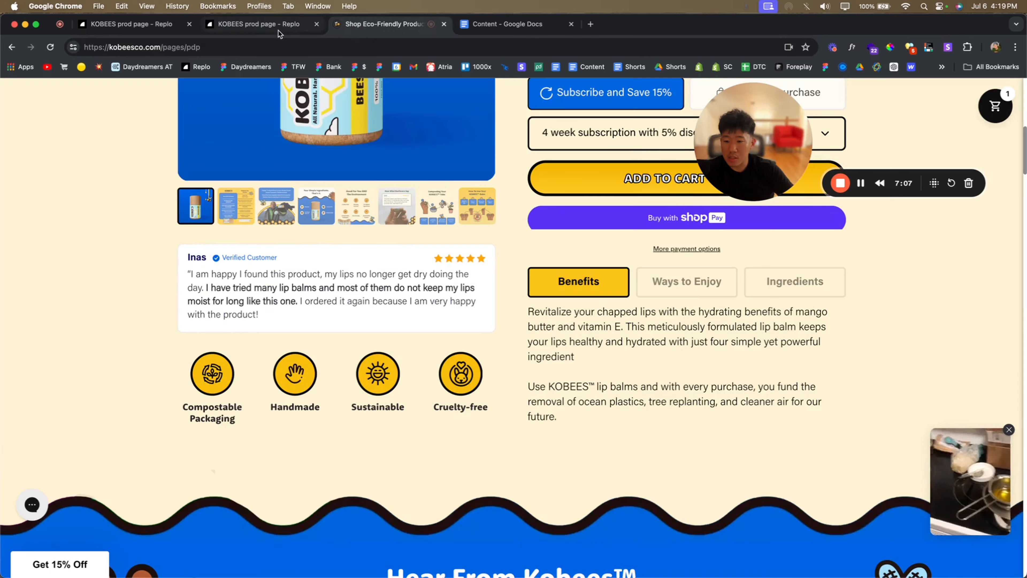
key("ctrl+shift+Tab")
scroll(982, 401, "down", 3)
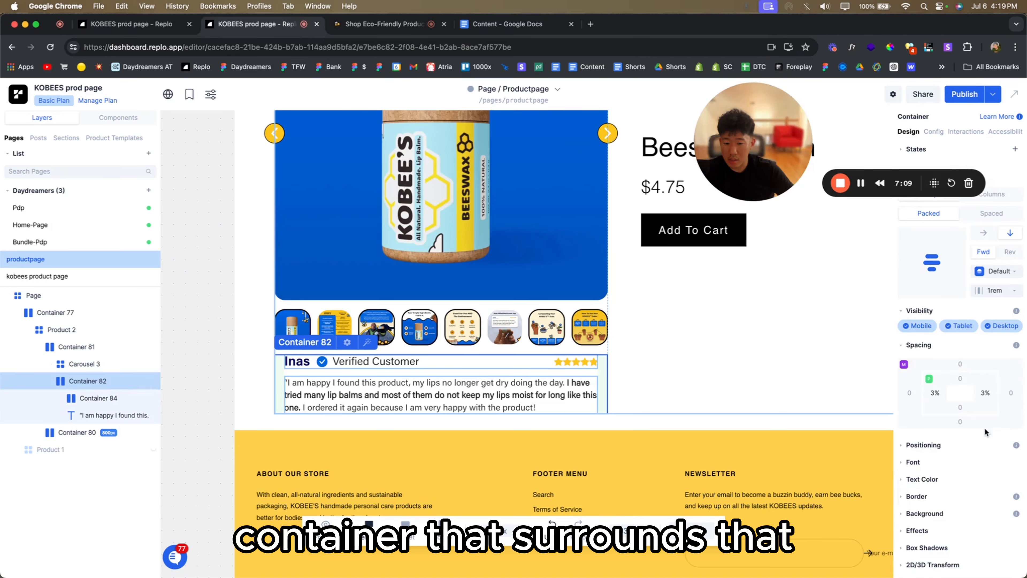
left_click(960, 378)
type("3%")
left_click(960, 407)
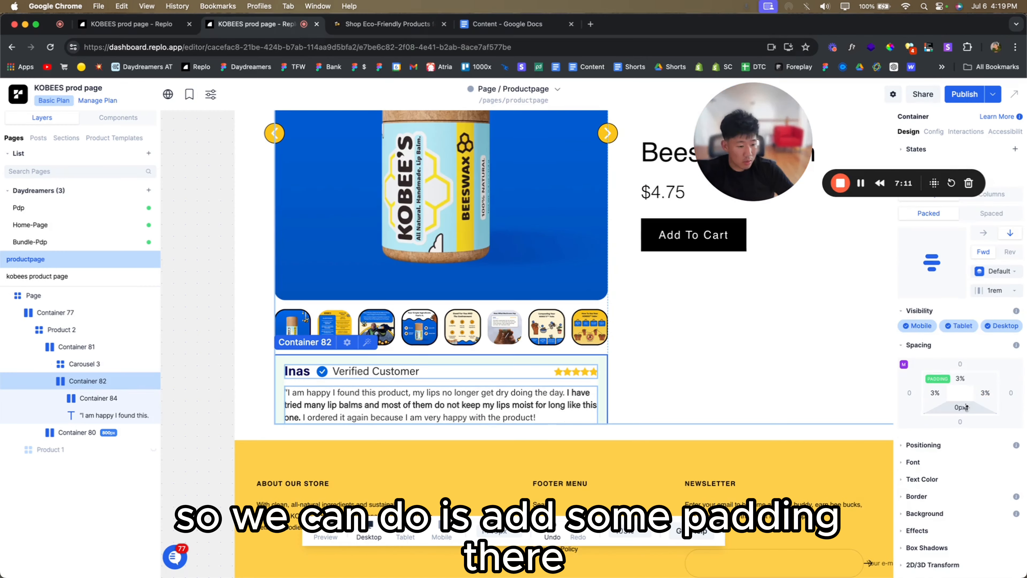
type("3%")
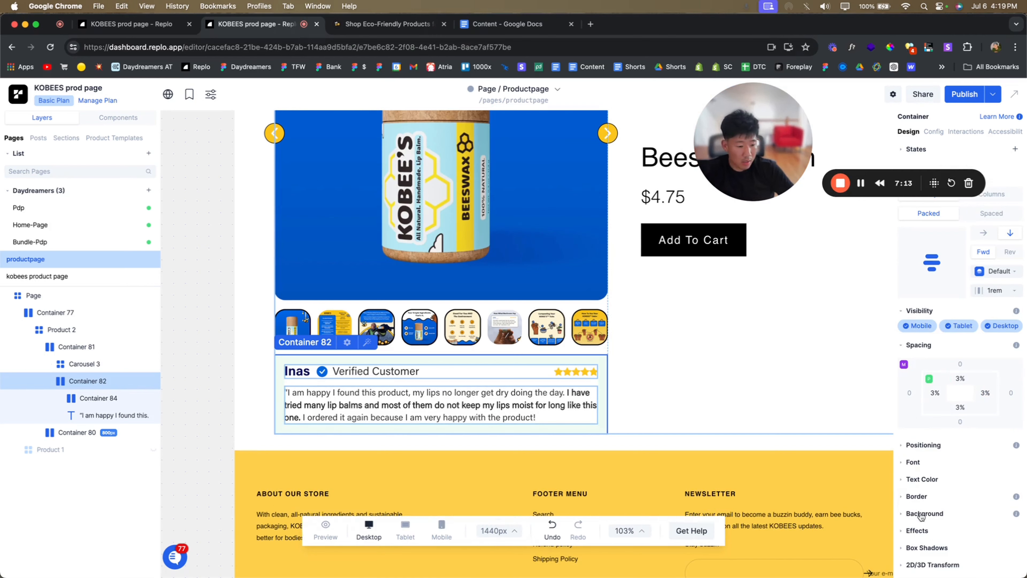
- Give Container 82 a solid white background (FFFFFF), checking the review box on the live KOBEES page
left_click(910, 513)
left_click(919, 546)
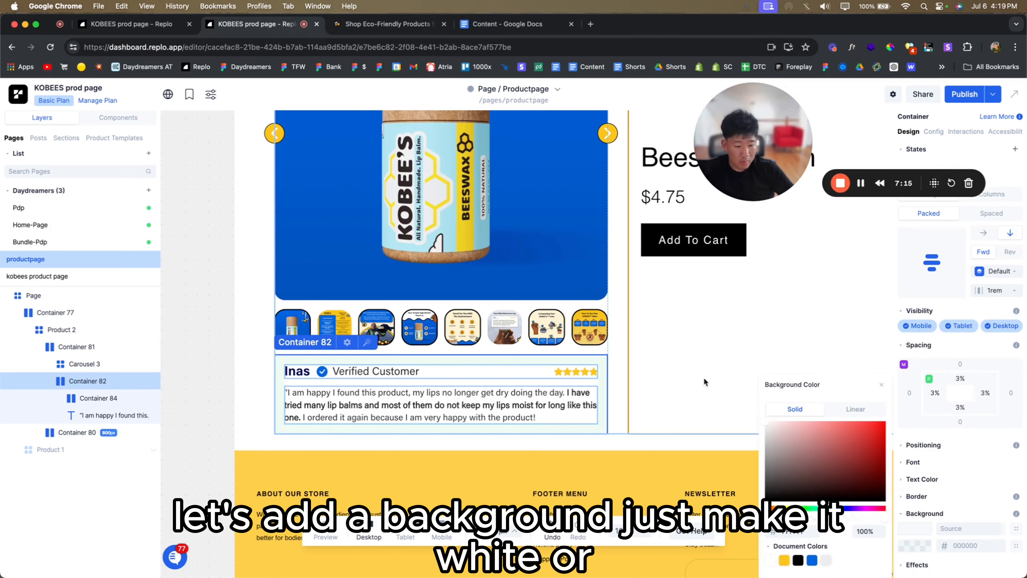
left_click(348, 25)
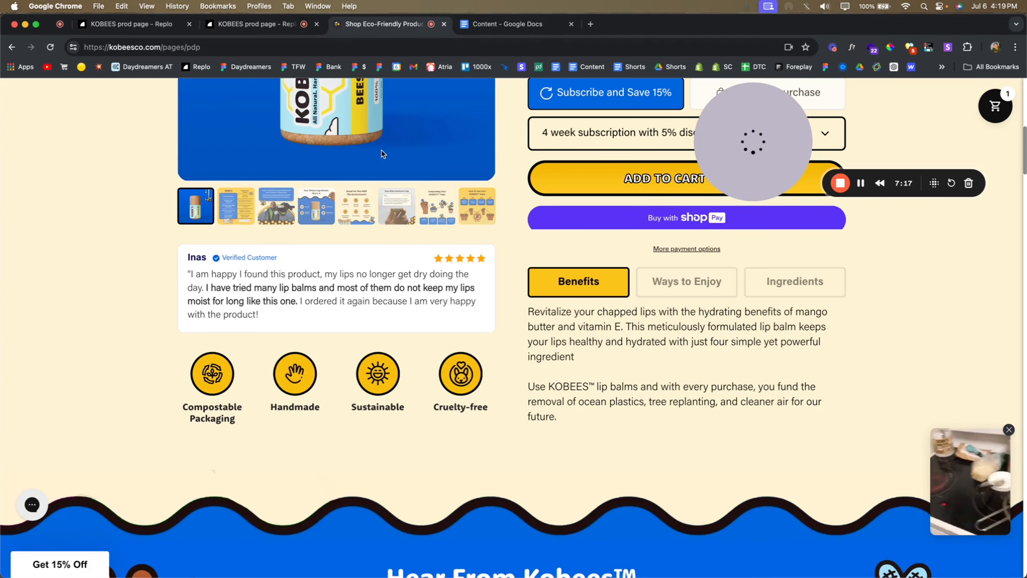
left_click(282, 25)
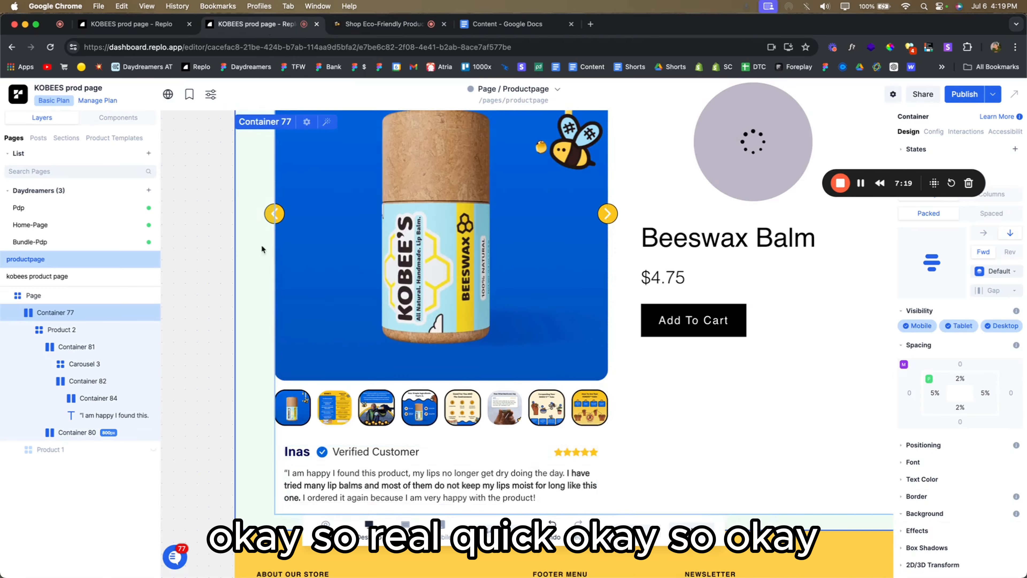
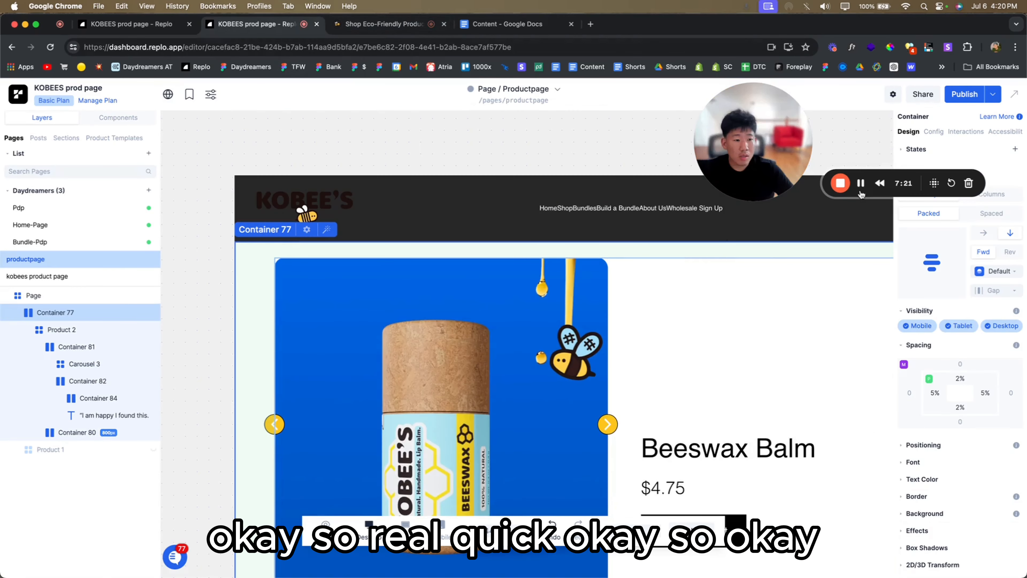
- Set the background color of Container 77, the whole product section, to FFF3D4 to match the live KOBEES page
left_click(75, 301)
left_click(385, 24)
scroll(586, 312, "down", 10)
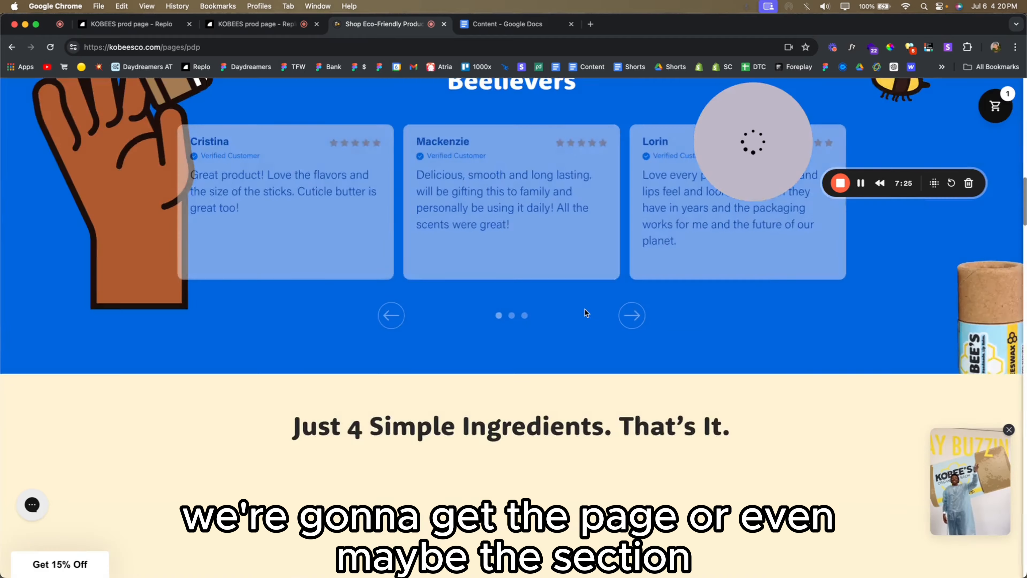
scroll(586, 313, "up", 6)
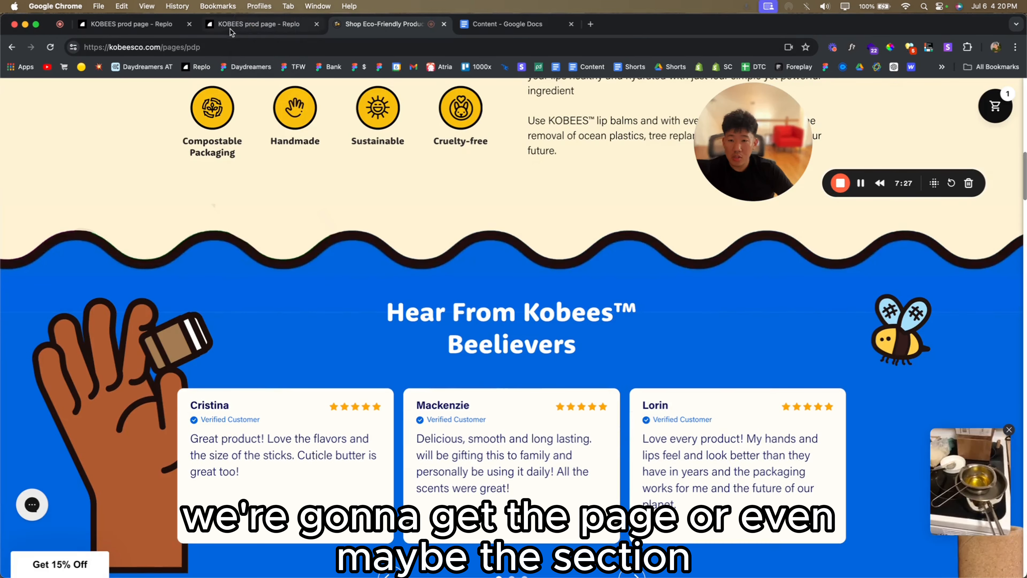
left_click(243, 25)
left_click(63, 315)
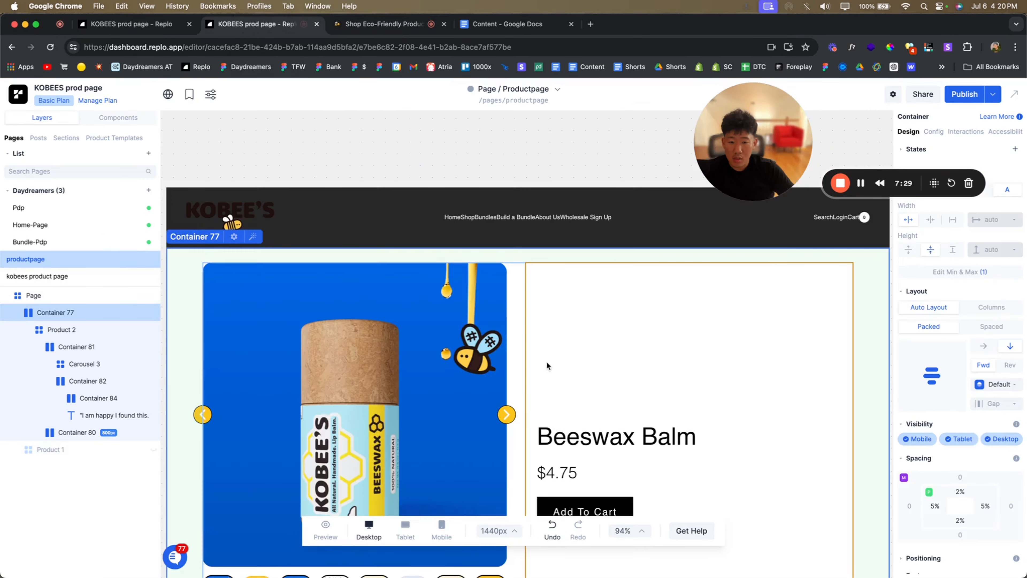
left_click(925, 513)
left_click(977, 547)
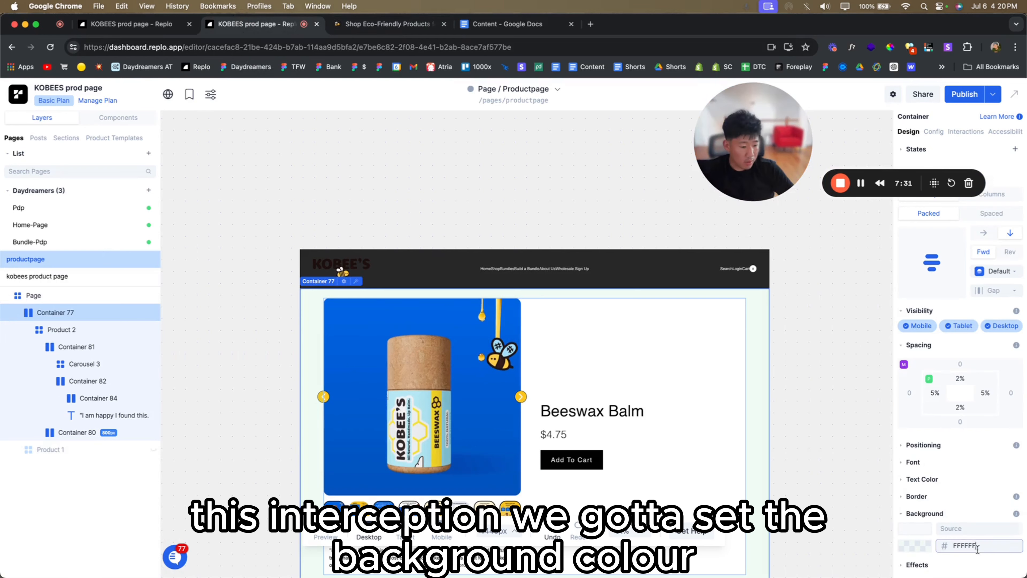
key("Return")
scroll(485, 405, "down", 3)
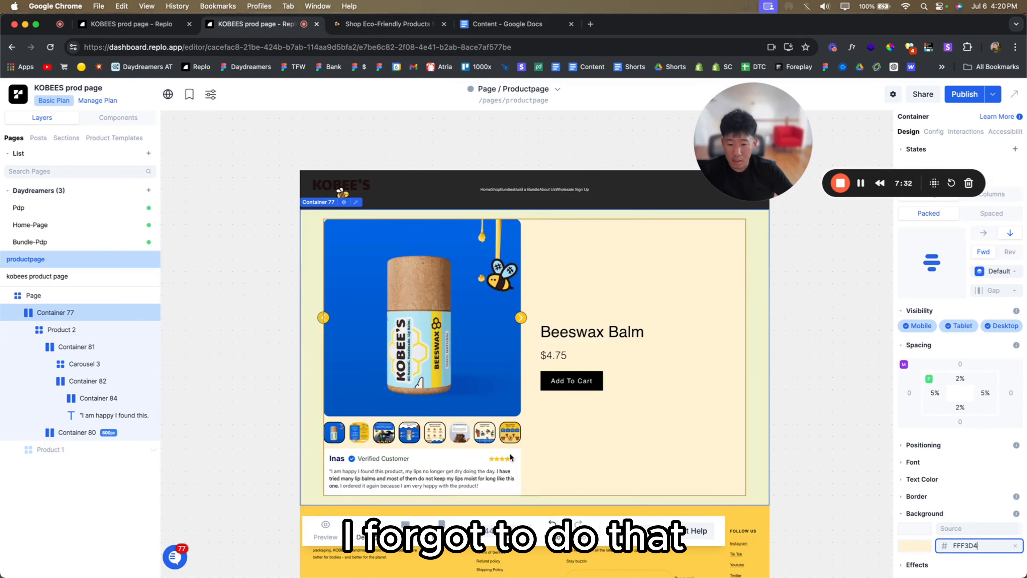
- Round the corners of the review box, Container 82, with a 20px border radius
left_click(467, 455)
left_click(467, 452)
scroll(926, 514, "down", 1)
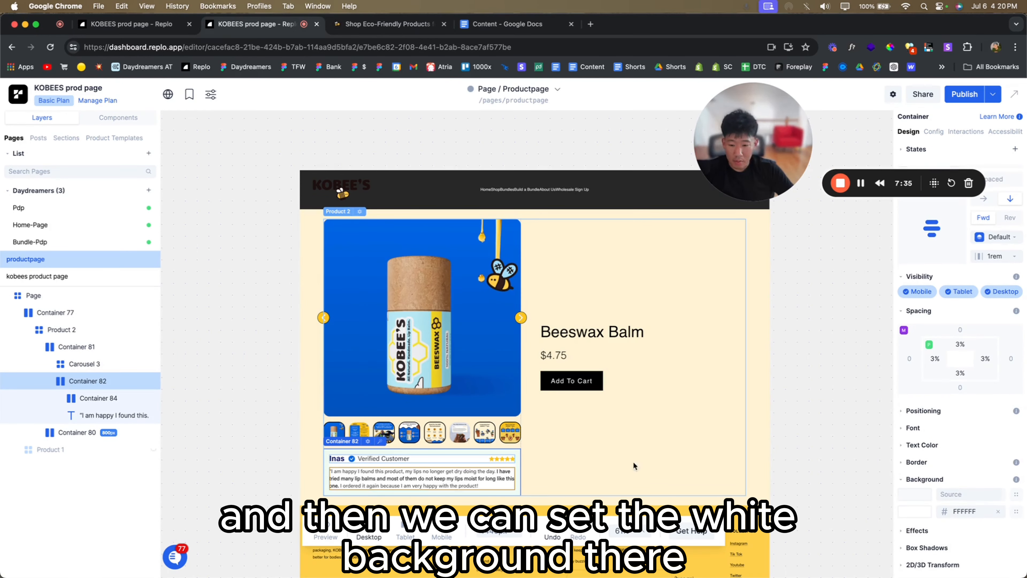
left_click(917, 465)
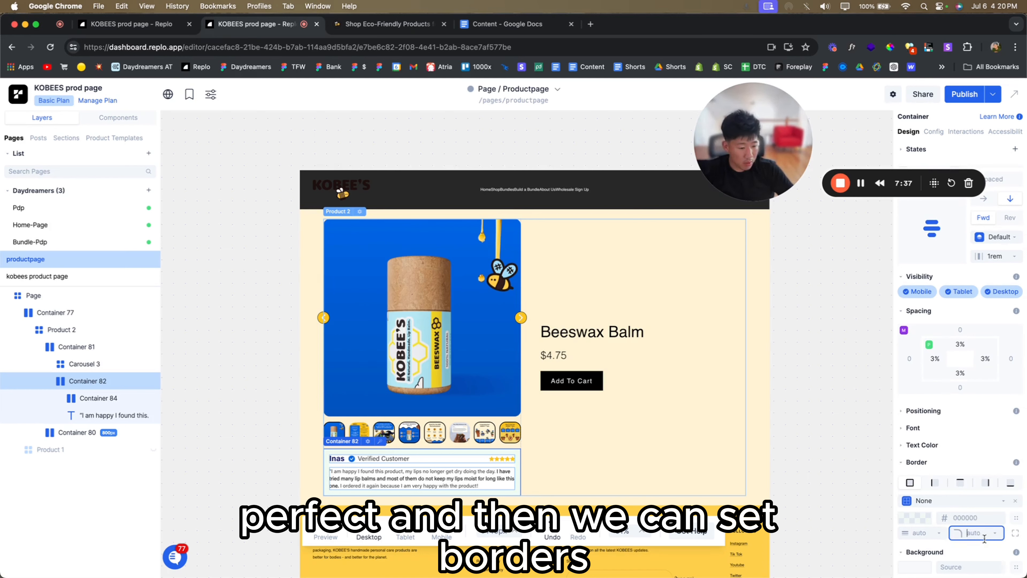
type("10")
key("Return")
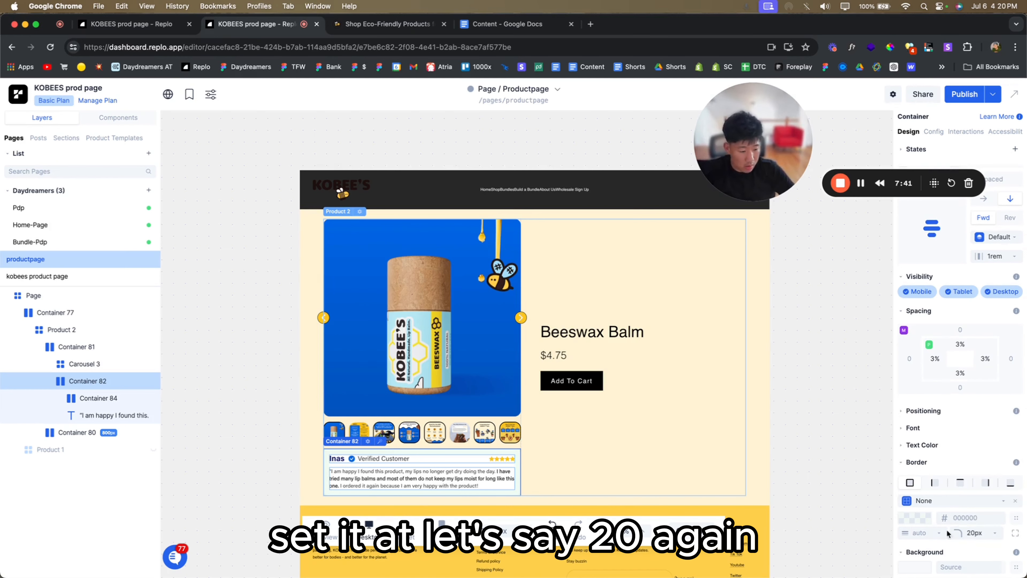
- Give Container 82 a 1px solid border in the light document color
type("1")
key("Return")
left_click(914, 519)
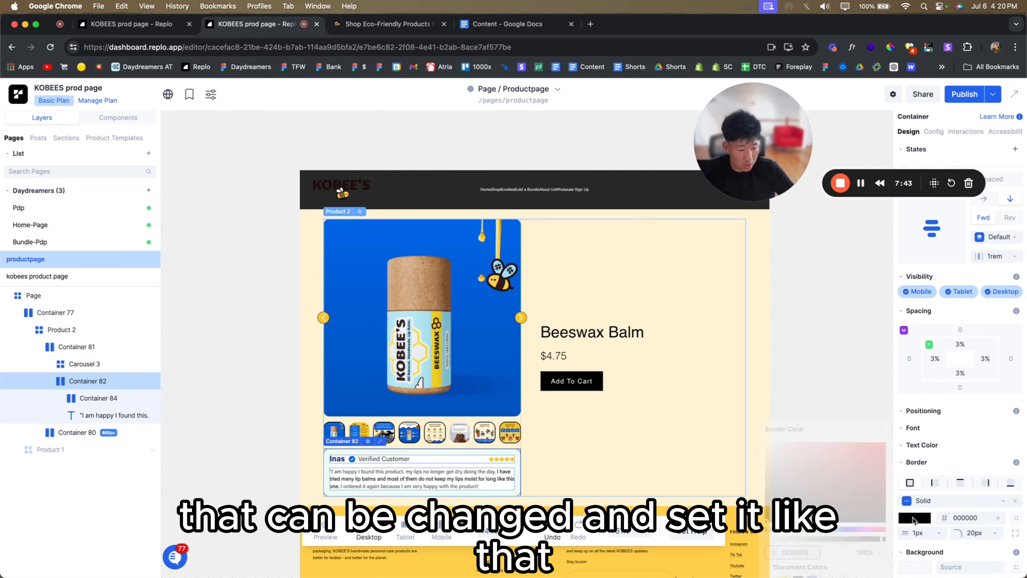
left_click(836, 562)
left_click(262, 421)
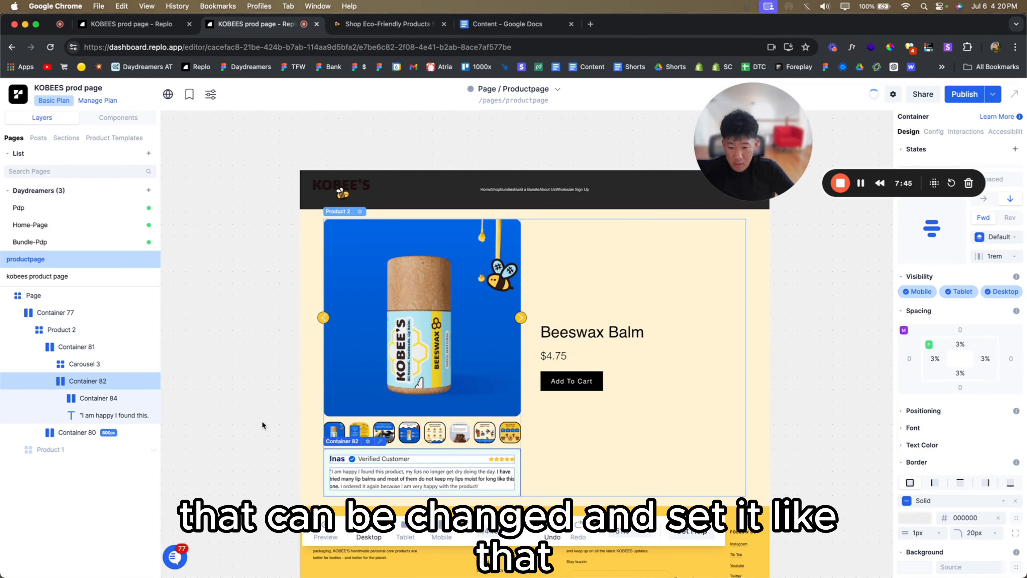
- Compare the review box with the live KOBEES page and set the Verified Customer text's font size to 18px
scroll(407, 491, "up", 5)
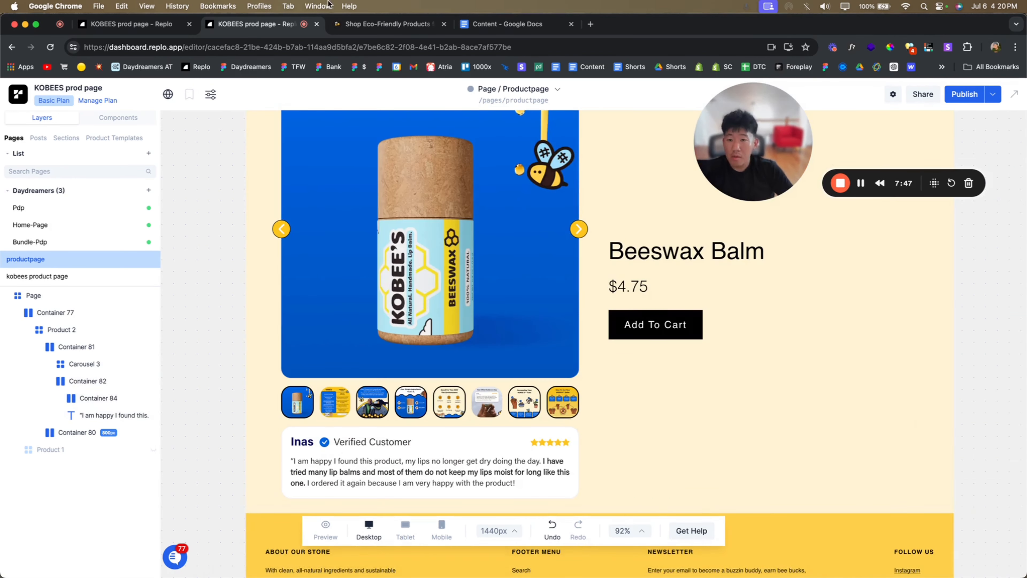
key("super+3")
scroll(276, 258, "up", 6)
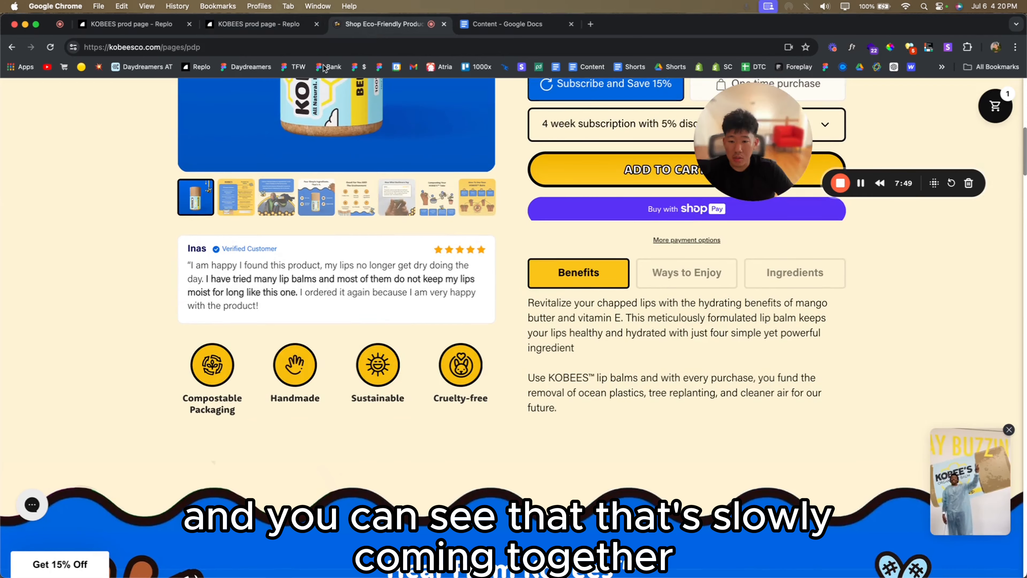
key("super+2")
scroll(487, 434, "down", 1)
left_click(387, 418)
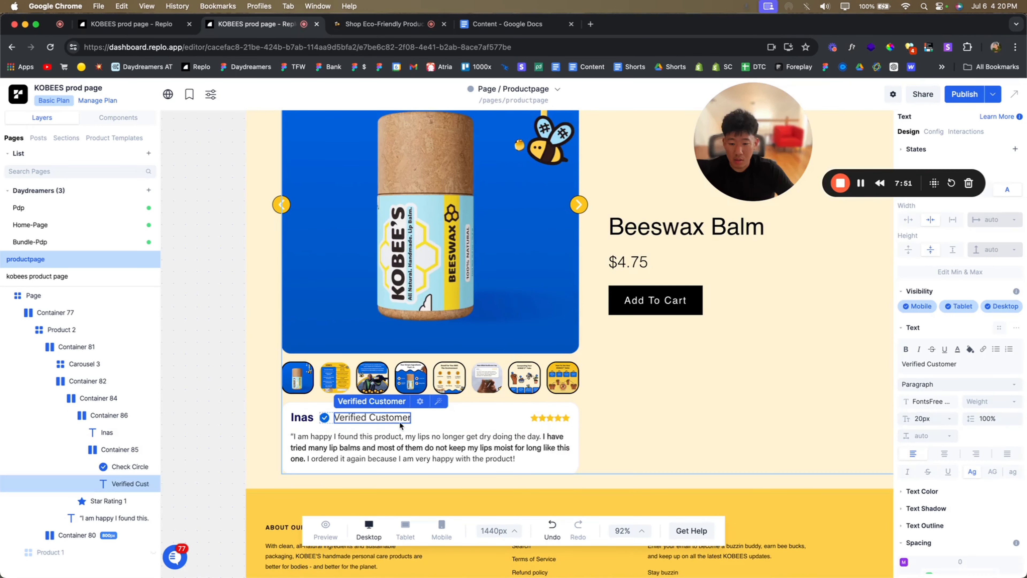
left_click(926, 420)
type("18")
key("Return")
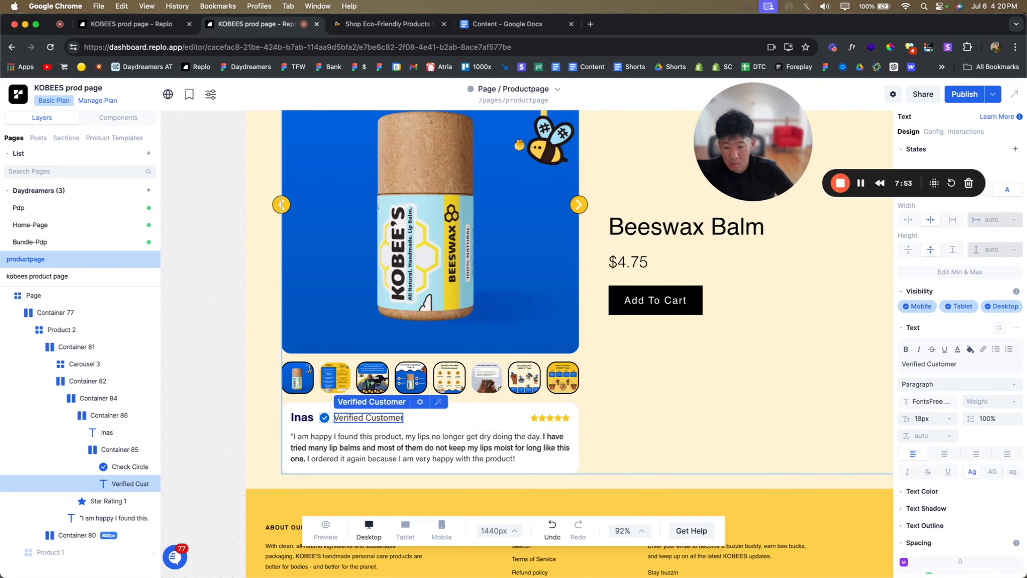
- Set the reviewer name's font size to 20px and the Verified Customer text's font size to 16px
left_click(301, 417)
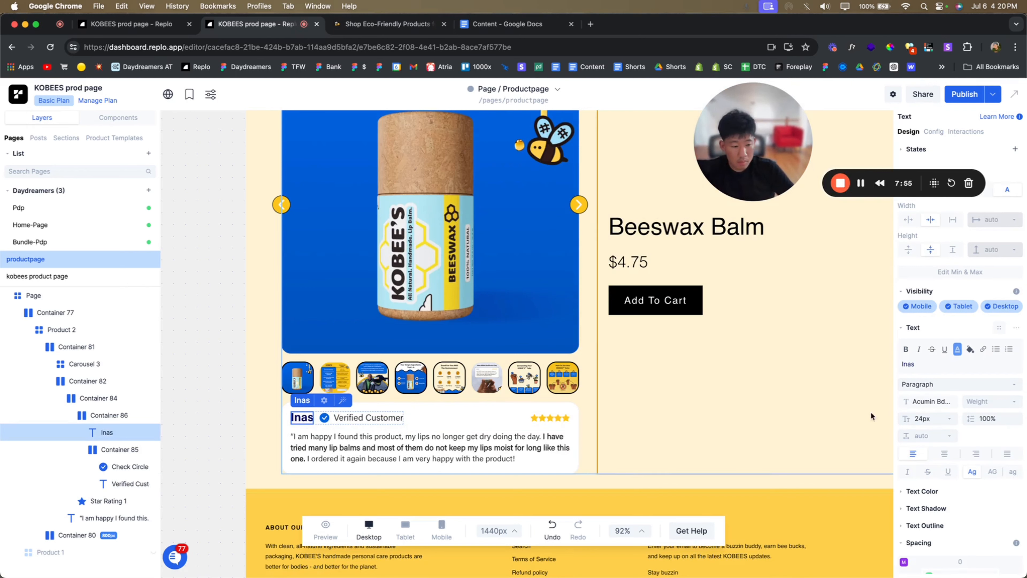
key("Return")
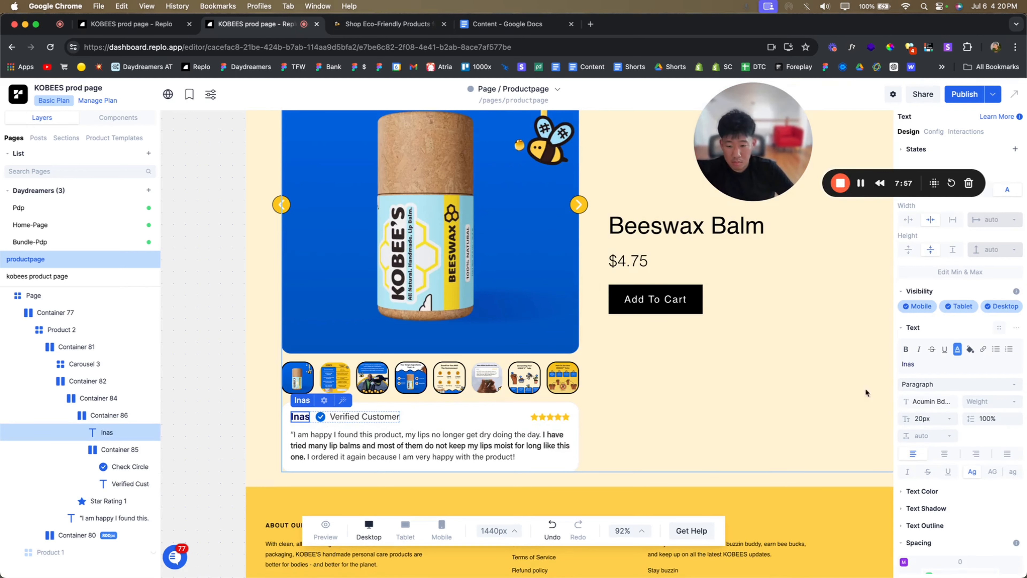
left_click(368, 419)
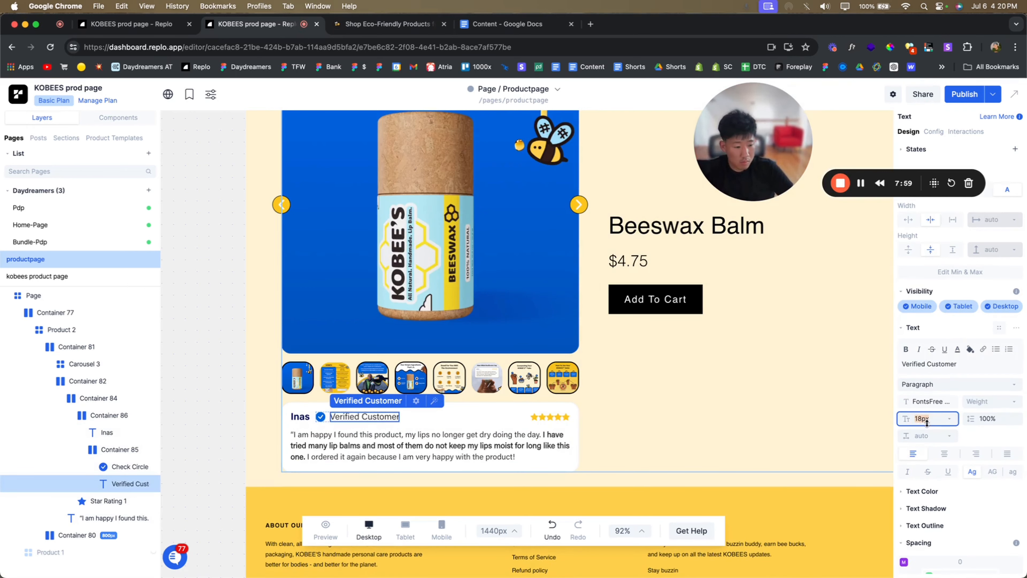
key("Return")
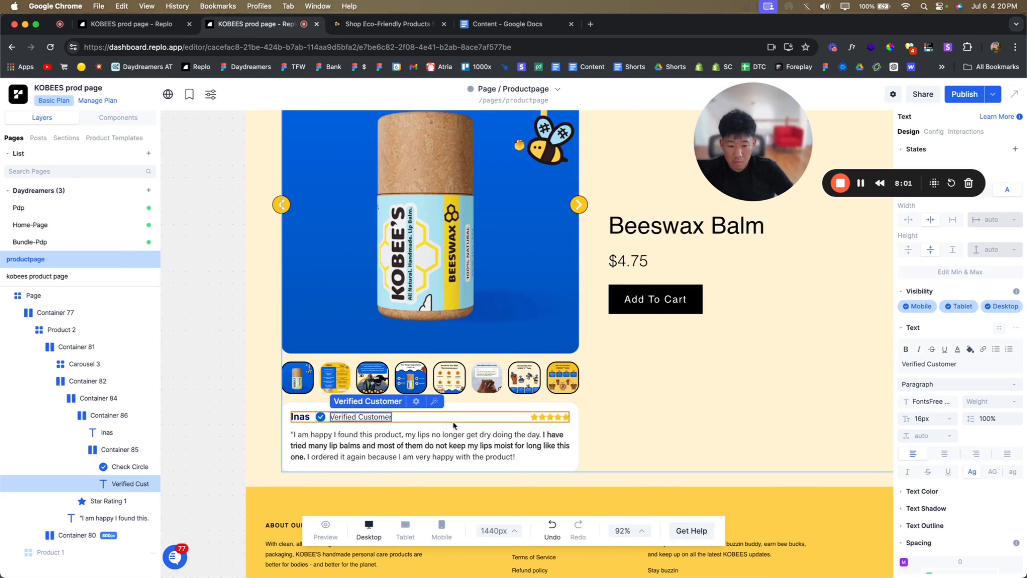
- Set the review paragraph's line height to 150% and its font size to 18px
left_click(452, 432)
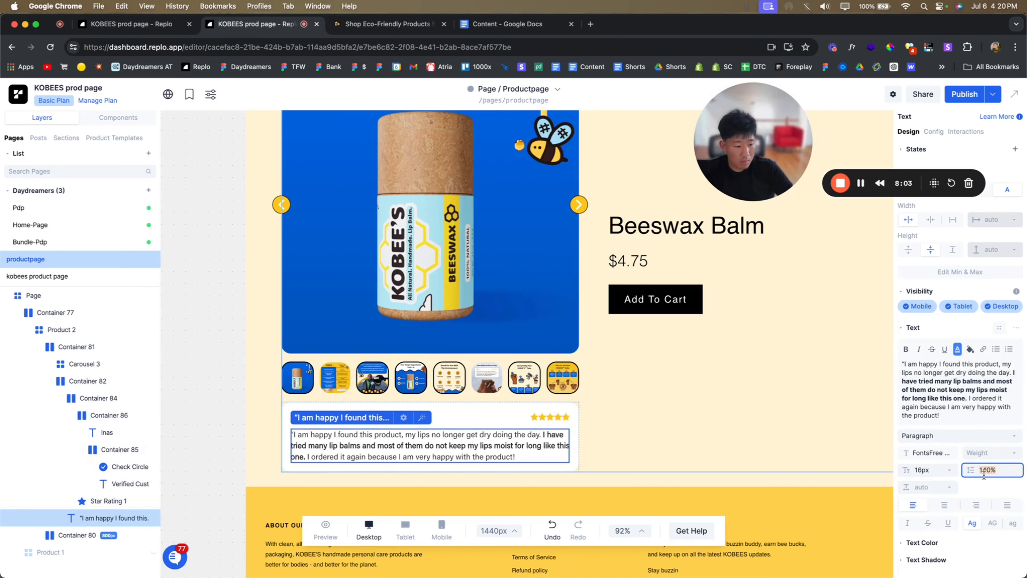
key("Return")
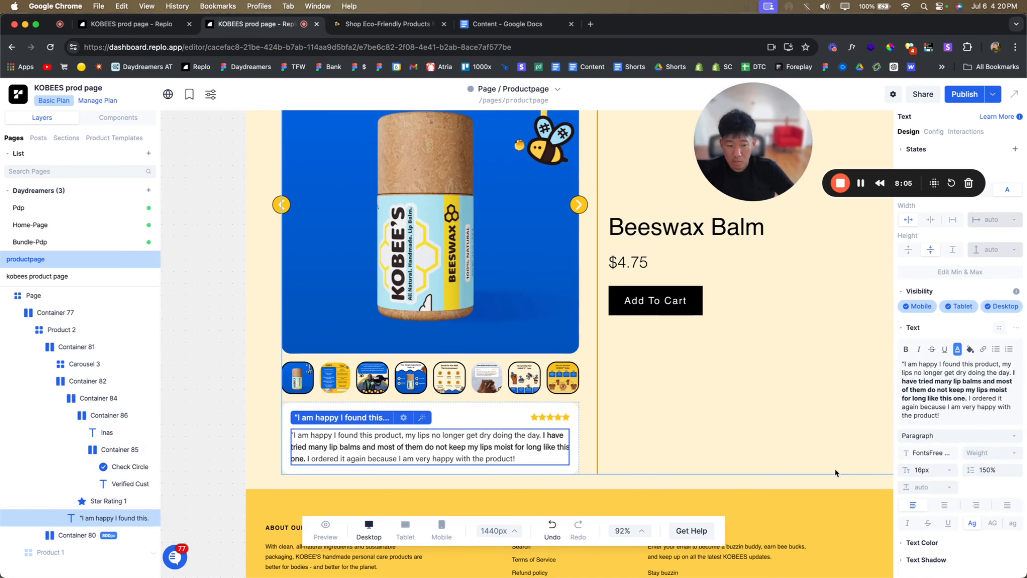
left_click(936, 470)
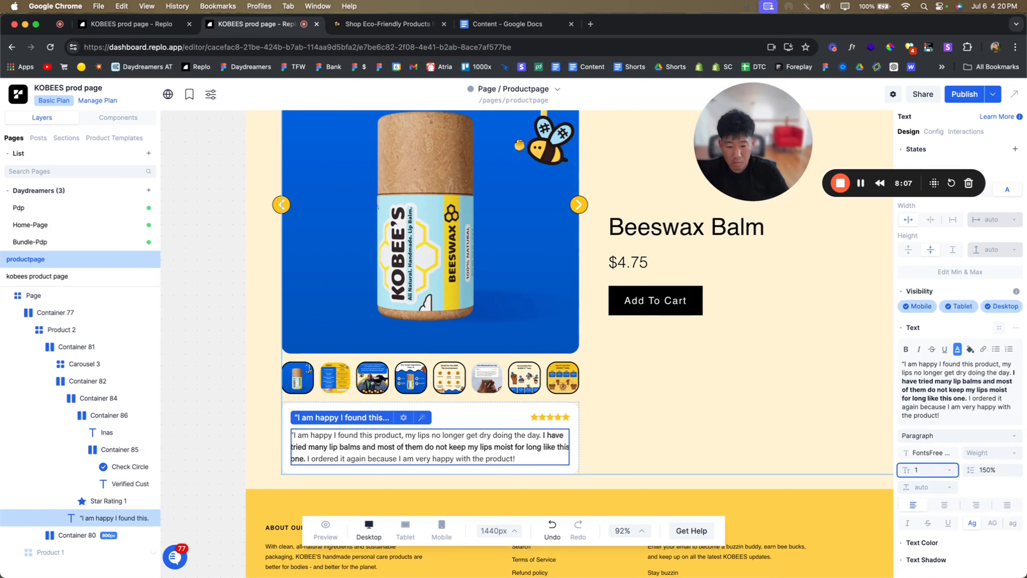
type("18")
key("Return")
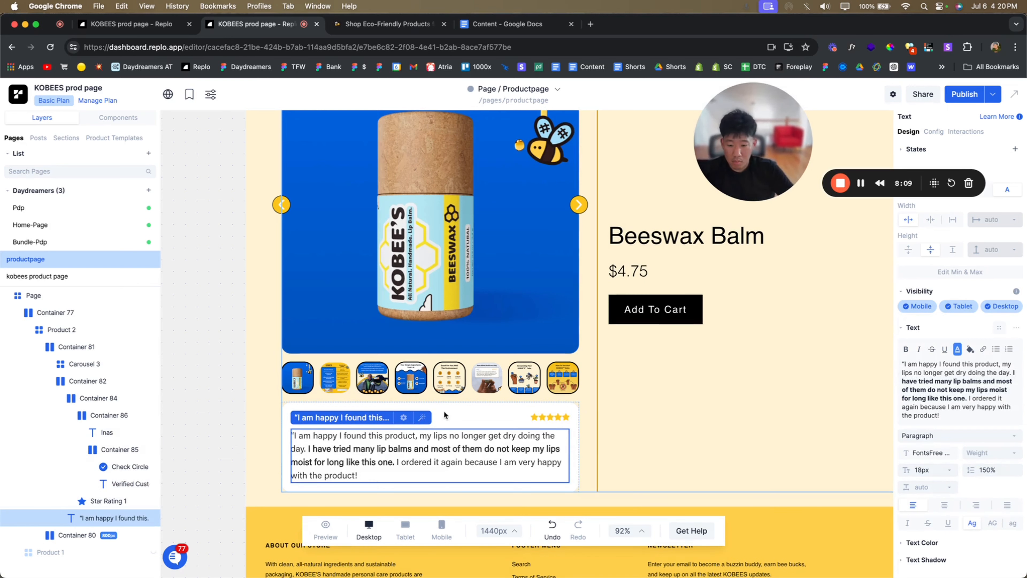
left_click(225, 475)
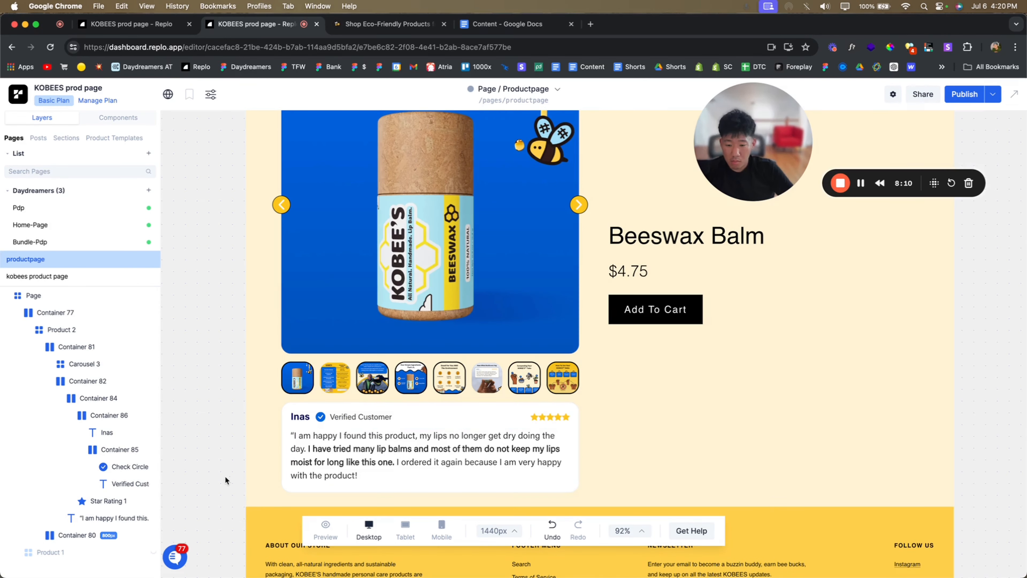
left_click(283, 441)
left_click(210, 409)
scroll(211, 409, "down", 5)
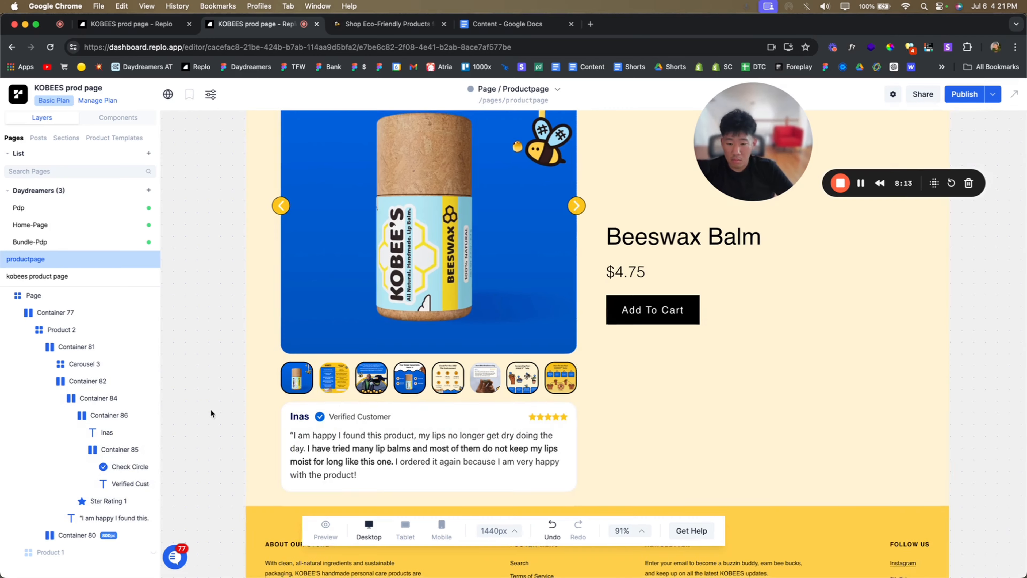
scroll(527, 484, "right", 2)
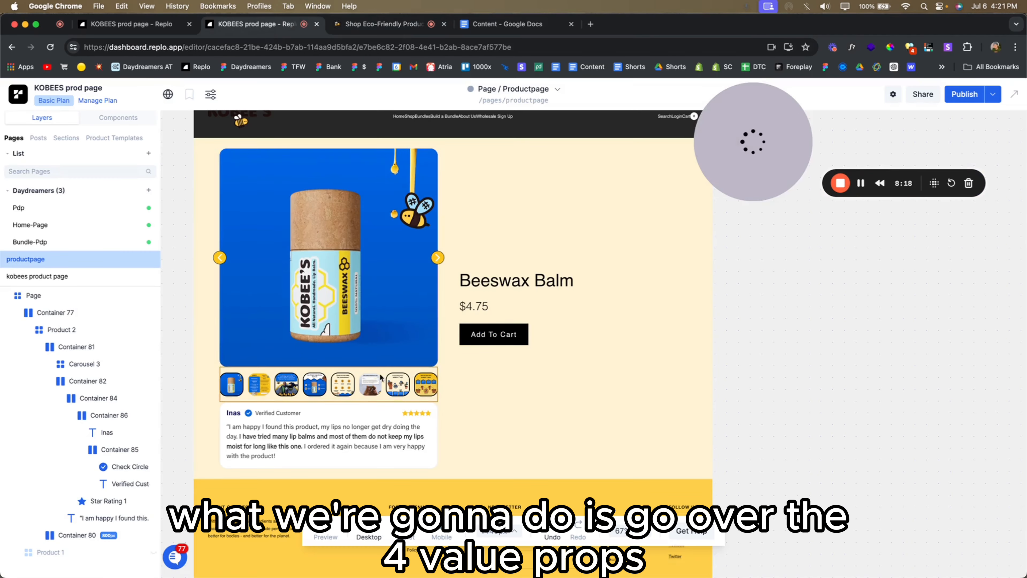
- Add a basic container inside Container 81, directly beneath the review box's Container 82
left_click(386, 25)
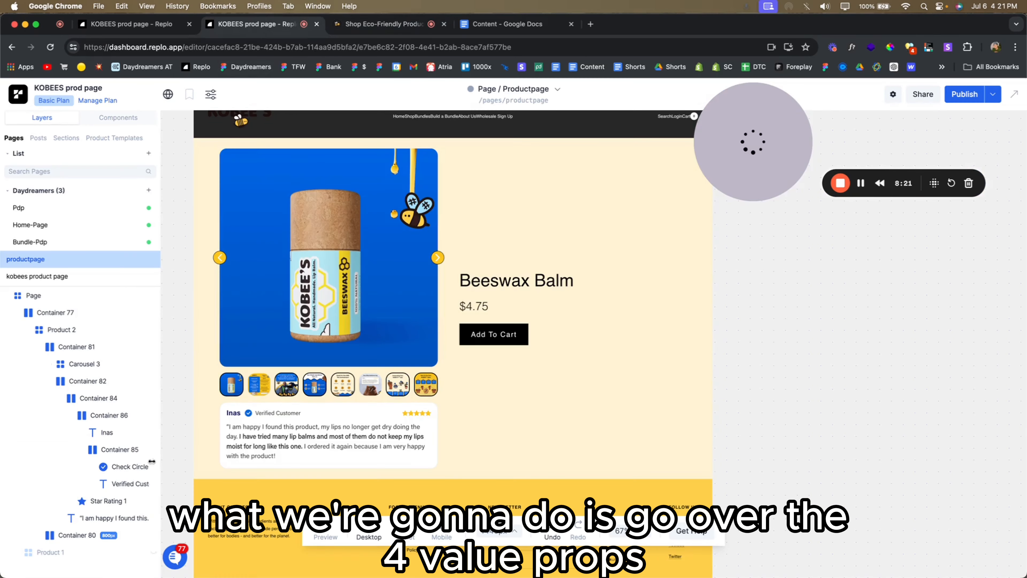
left_click(51, 381)
left_click(71, 349)
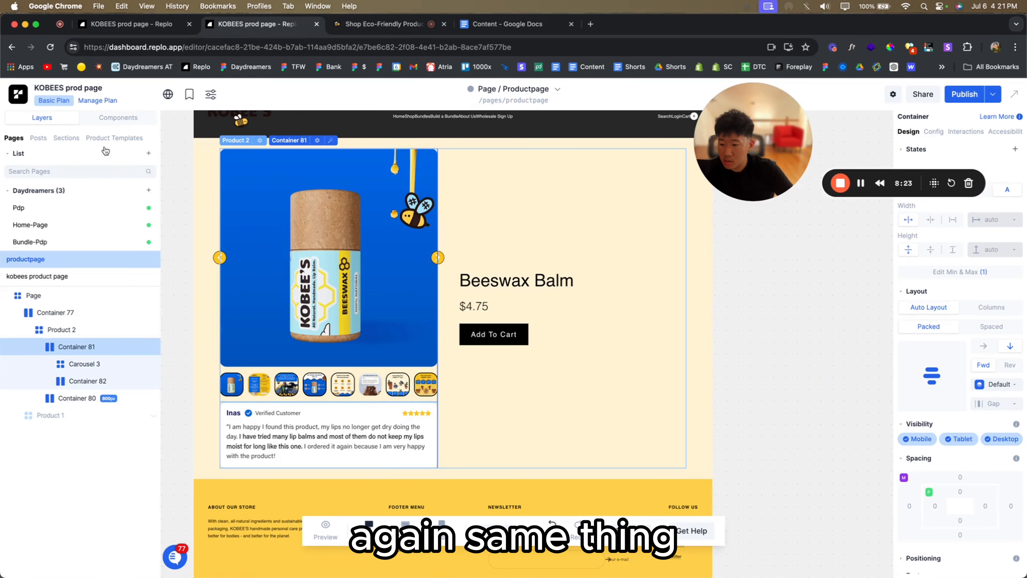
left_click(118, 118)
left_click(156, 251)
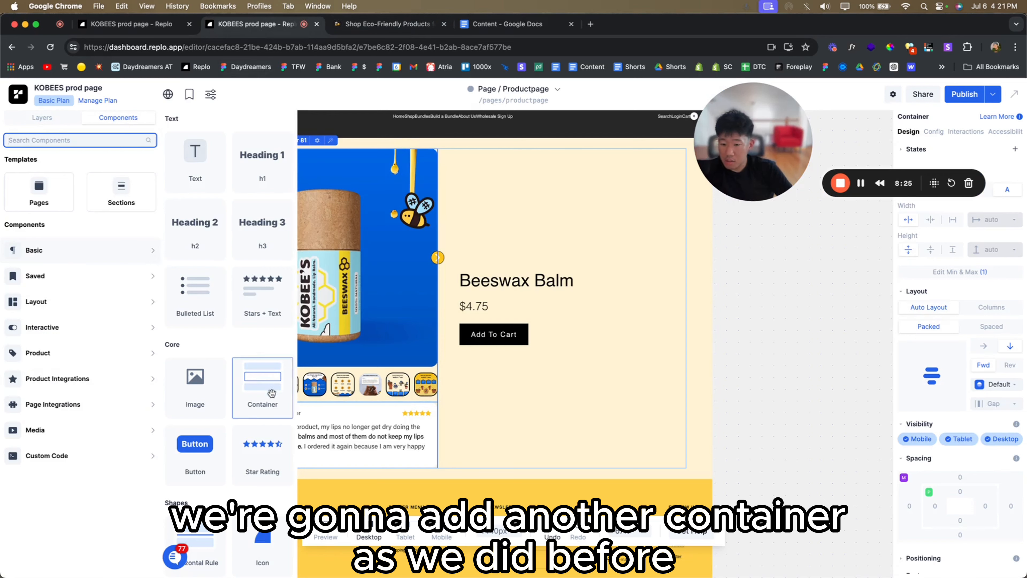
left_click_drag(268, 390, 368, 470)
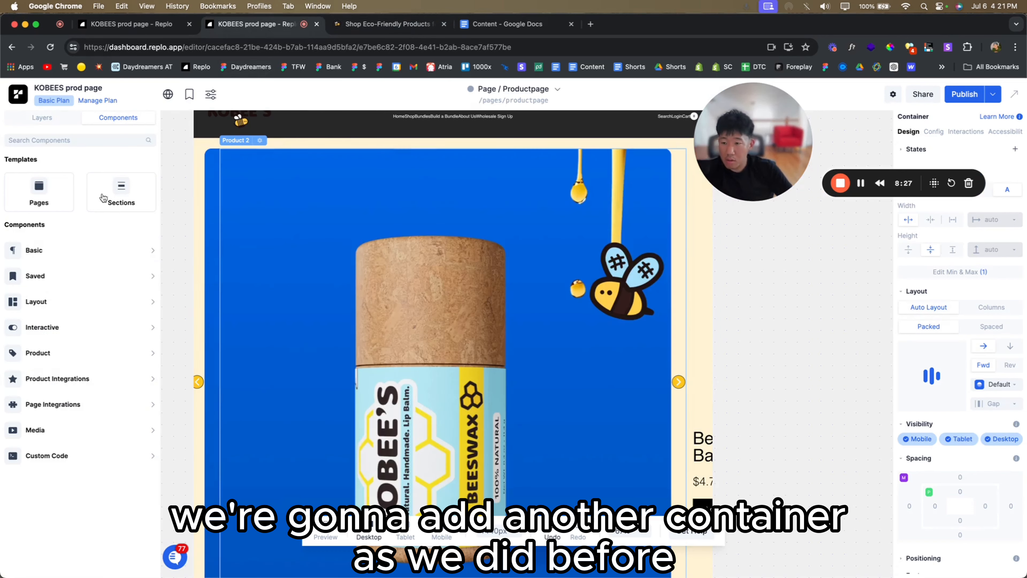
left_click_drag(101, 417, 89, 406)
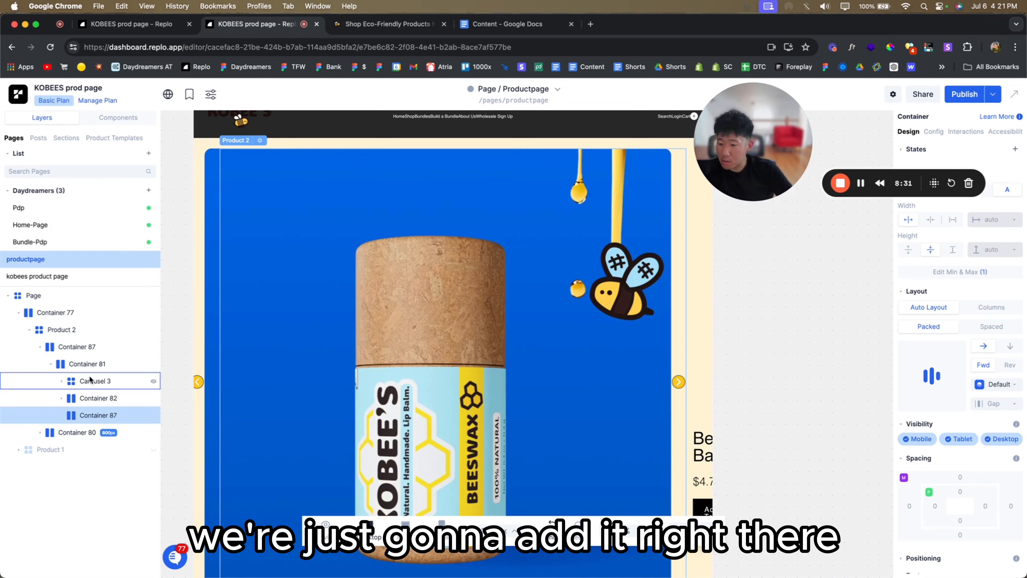
- Move Container 81 out of the surrounding Container 87 so that it sits directly inside Product 2
left_click(80, 368)
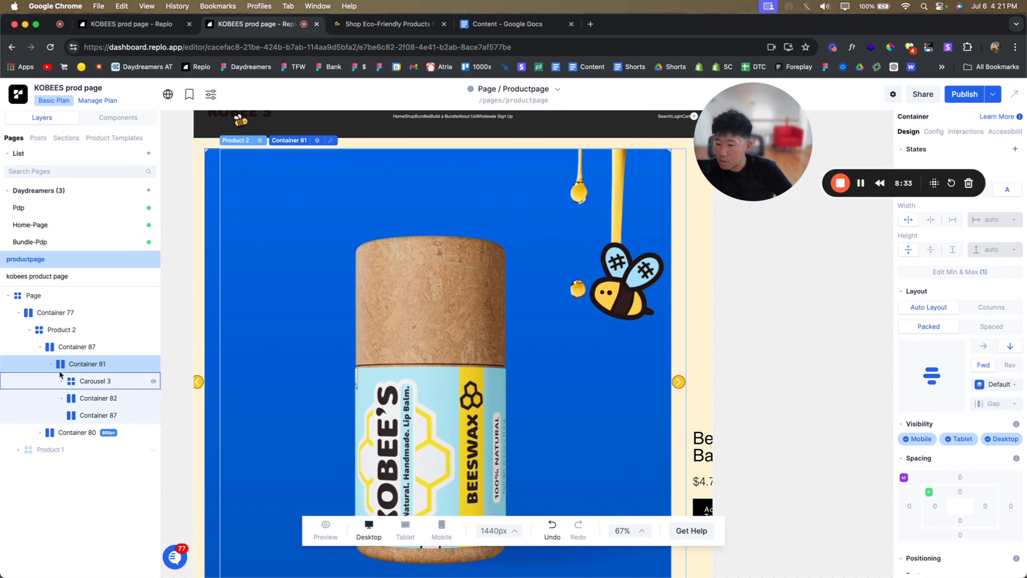
left_click(51, 365)
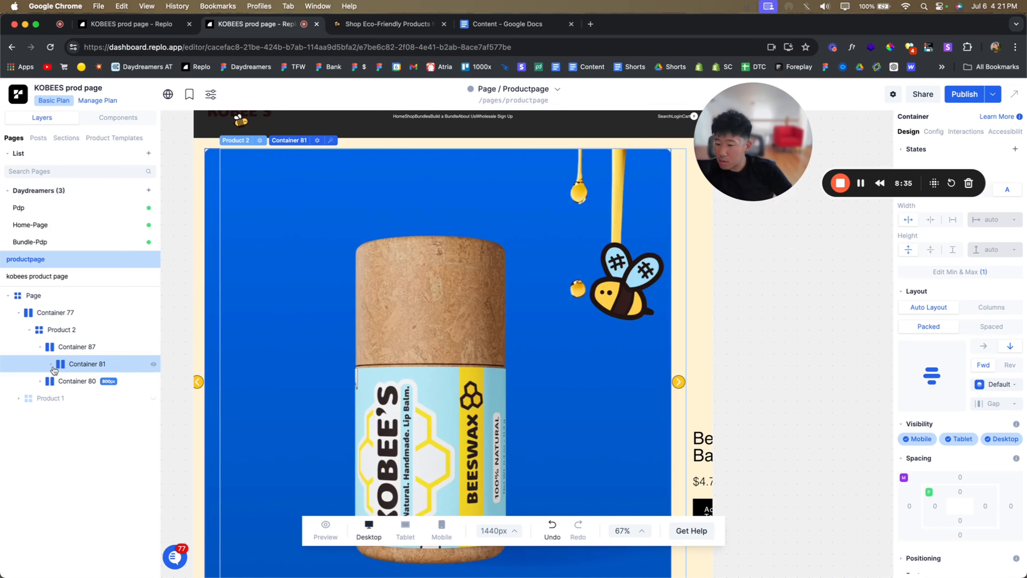
left_click(51, 364)
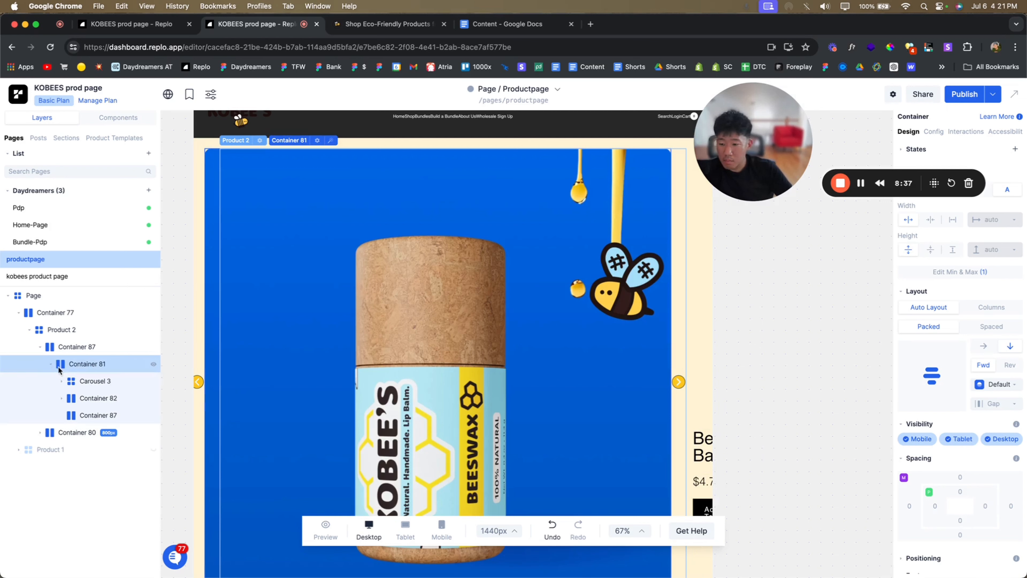
left_click(94, 404)
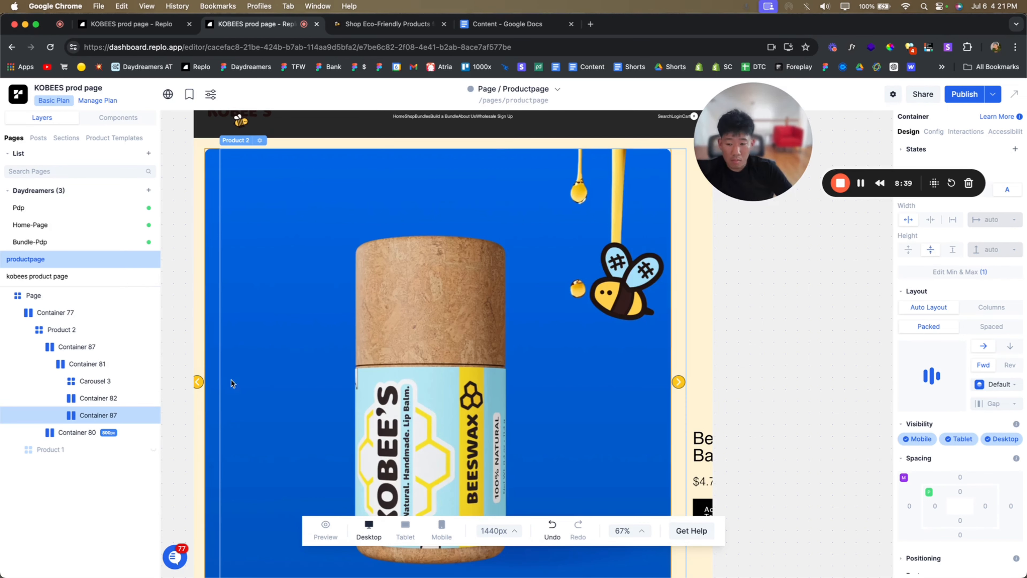
left_click(117, 380)
left_click(112, 362)
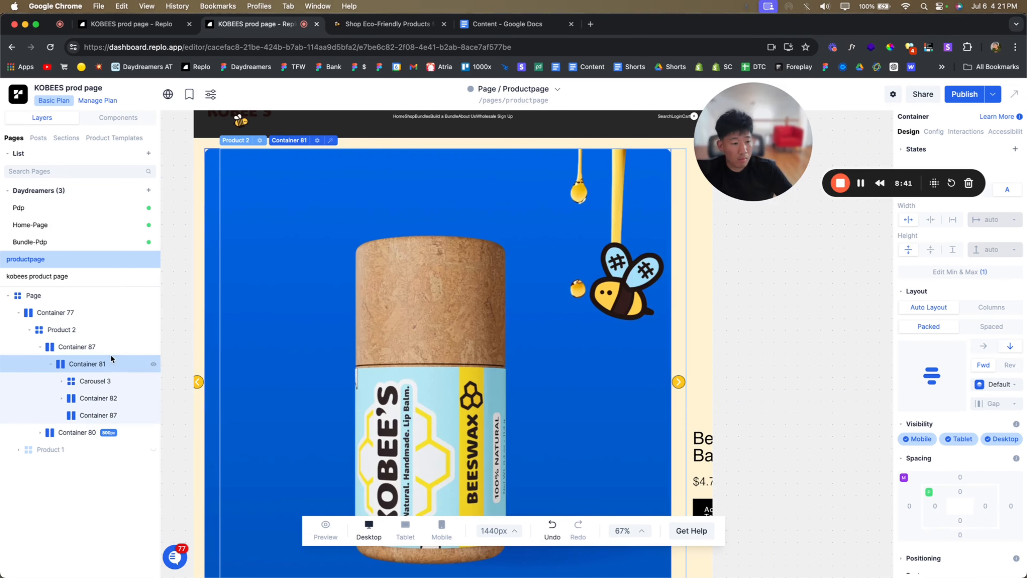
left_click(108, 348)
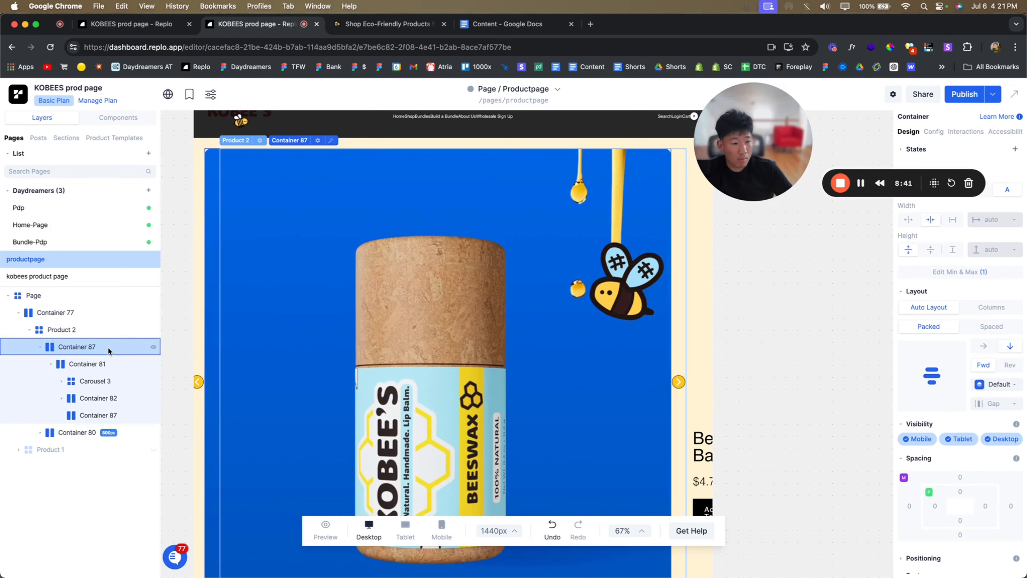
left_click(907, 225)
left_click_drag(78, 361, 72, 342)
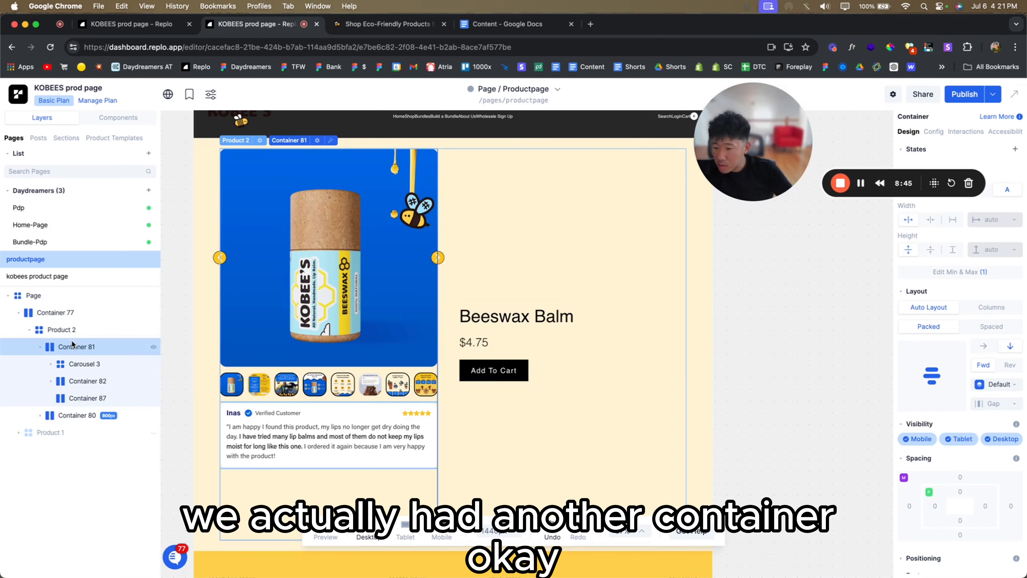
- Set the gap between the items in Container 81 to 1rem
scroll(319, 469, "down", 3)
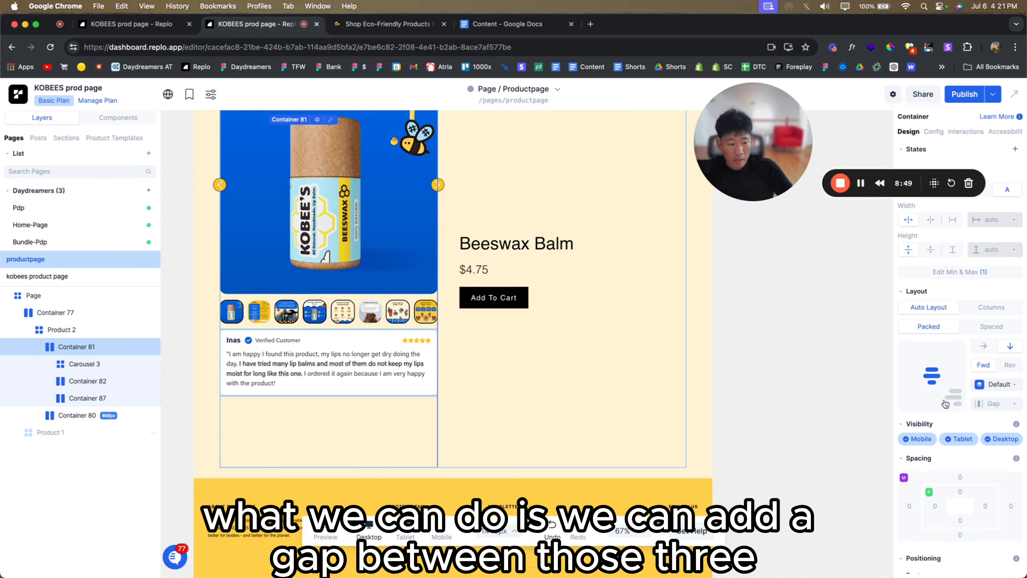
type("1")
key("Return")
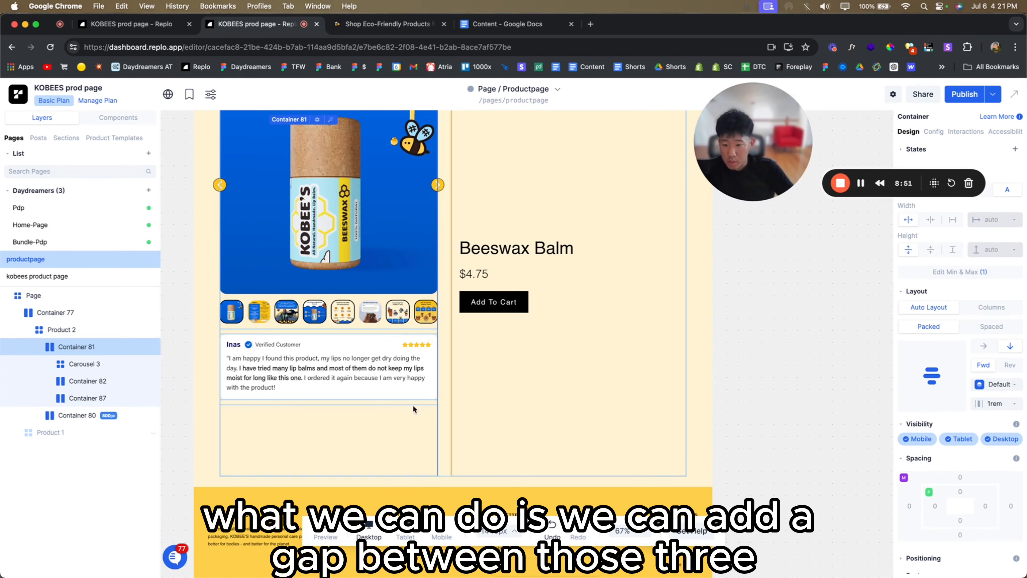
- Rename Container 82 as "Review" and Carousel 3 as "Image Carousel"
left_click(74, 364)
scroll(342, 385, "up", 2)
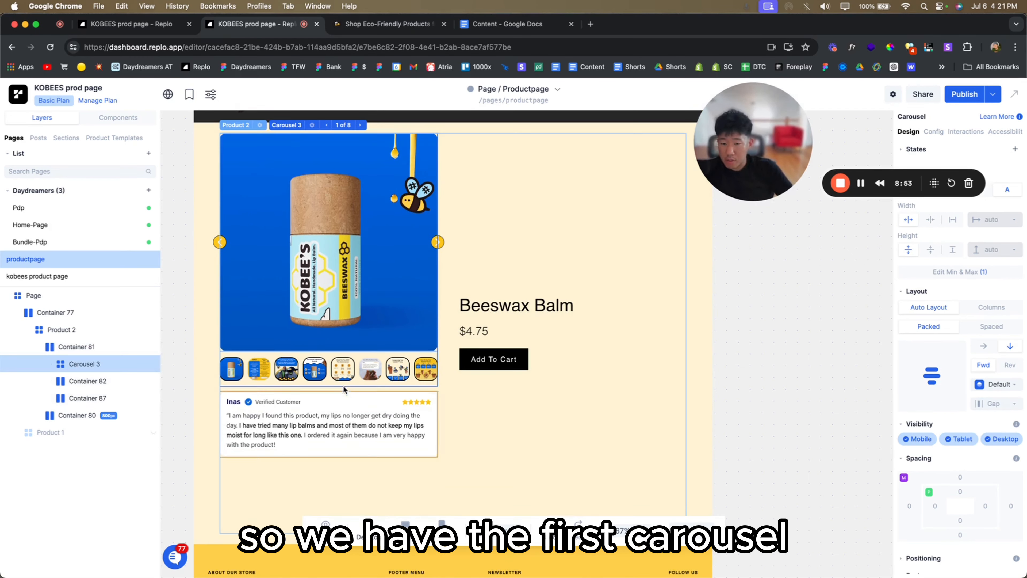
left_click(130, 382)
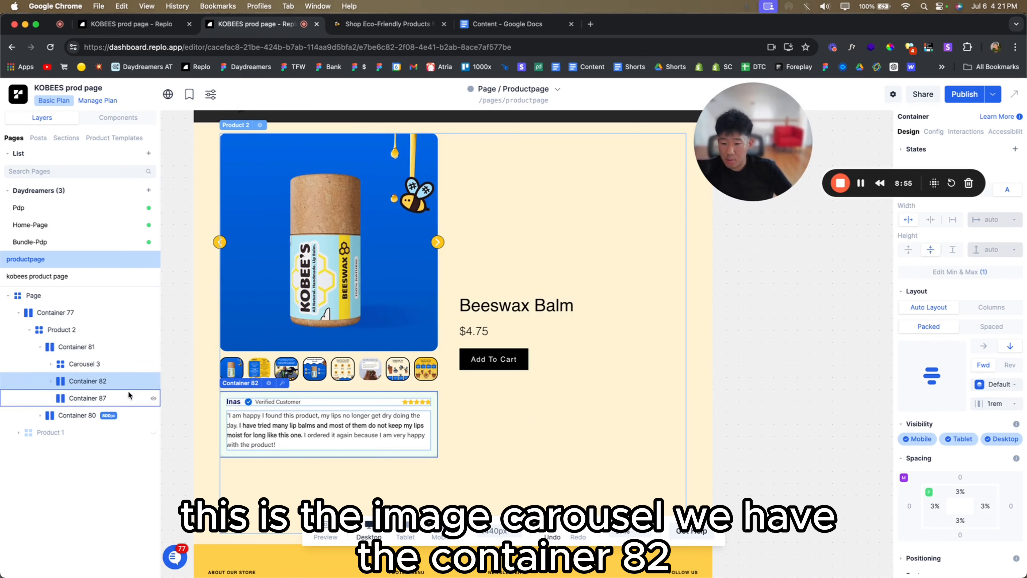
double_click(85, 380)
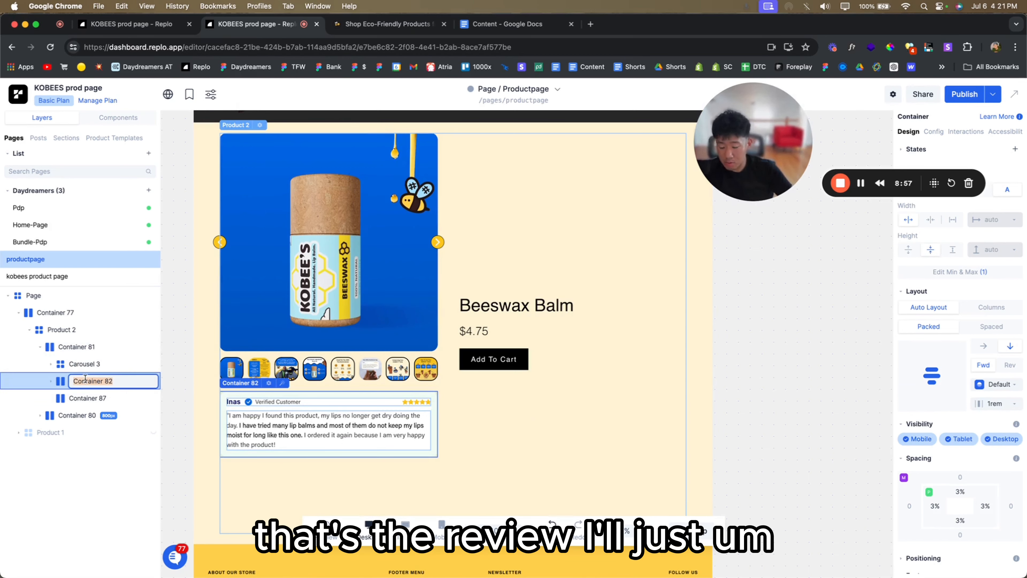
type("Review")
key("Return")
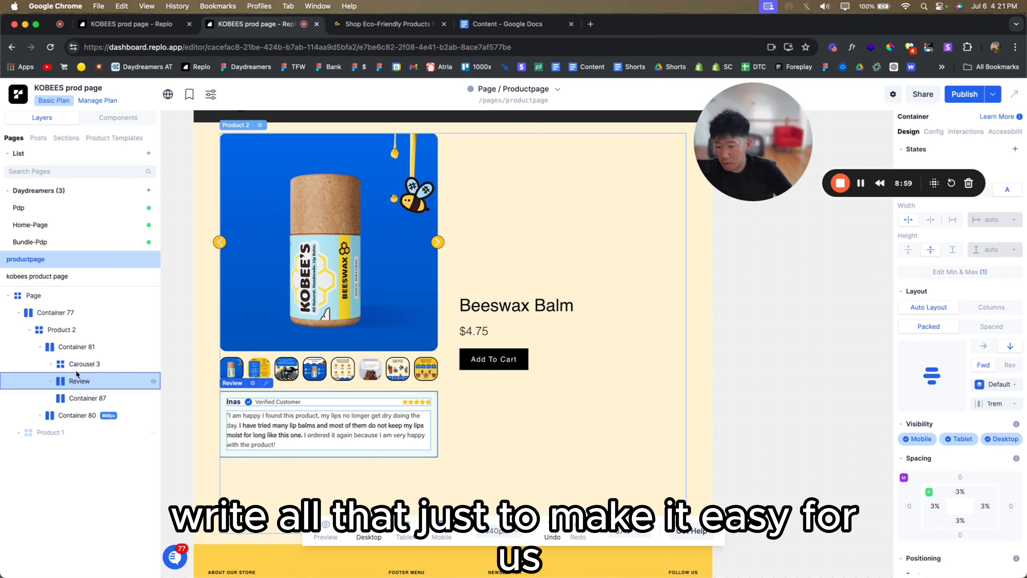
double_click(77, 369)
type("Image ")
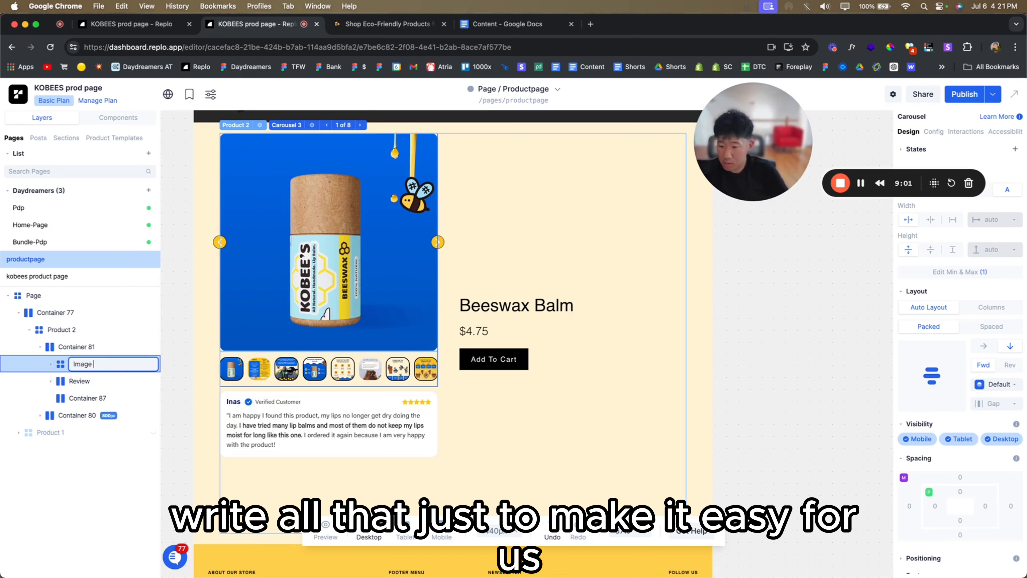
type("Carousel")
key("Return")
- Rename the empty container below the review as "Value Prop Icons"
double_click(77, 399)
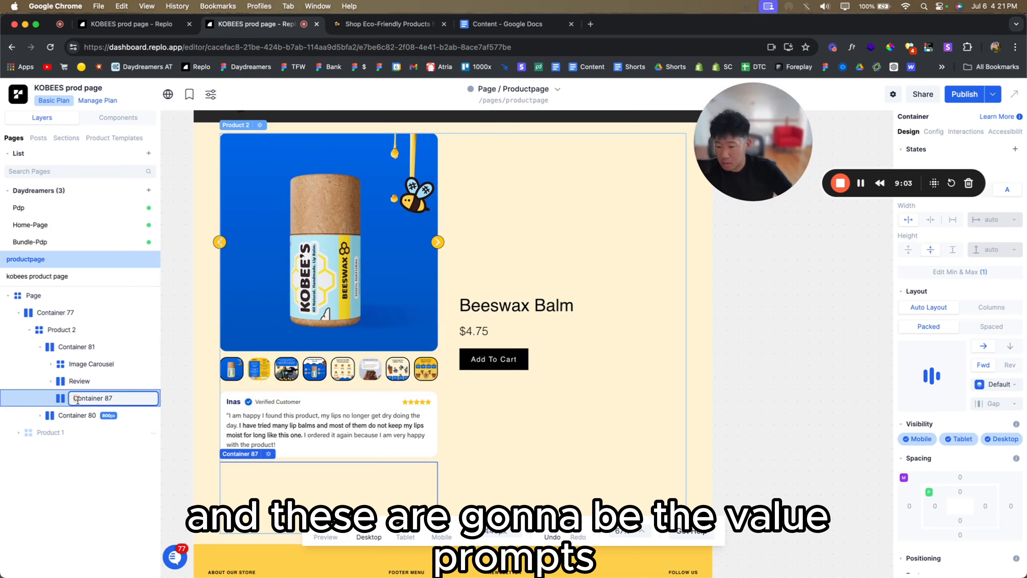
type("Val")
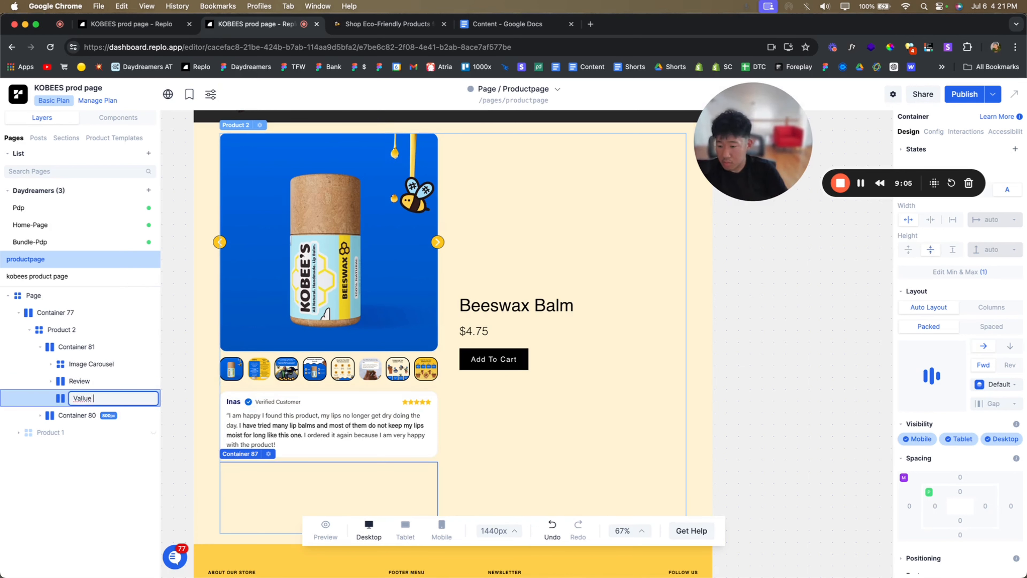
type("ue Prop Icons")
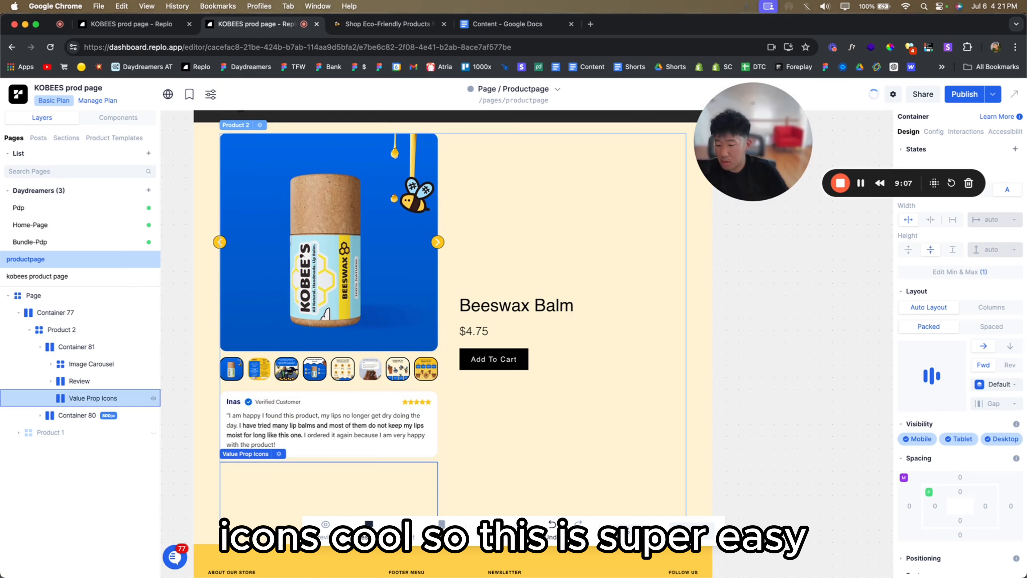
key("Return")
- Copy the image address of the Compostable Packaging icon from the live KOBEES page and return to the Replo editor
left_click(374, 24)
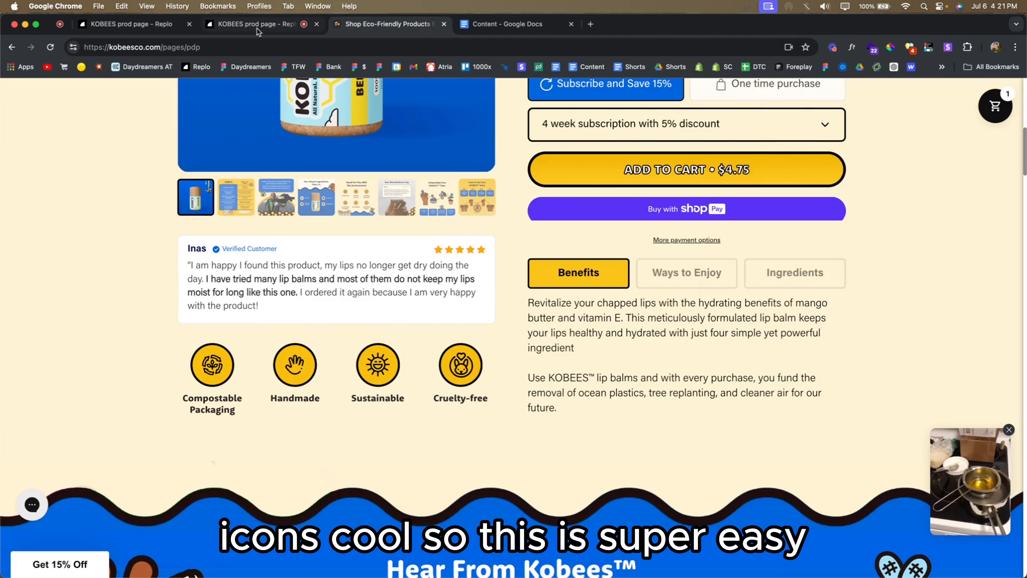
right_click(213, 365)
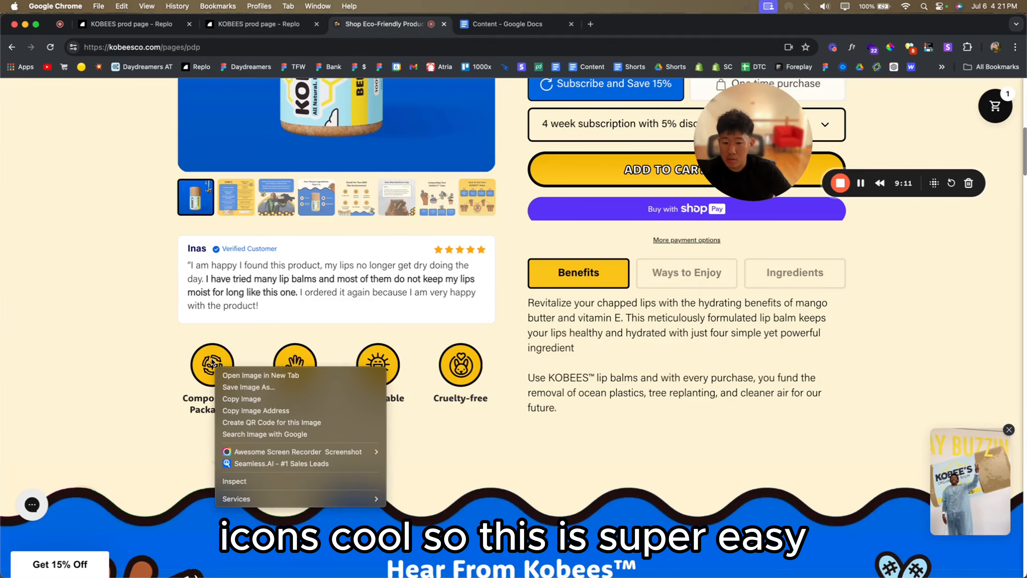
left_click(252, 411)
left_click(301, 21)
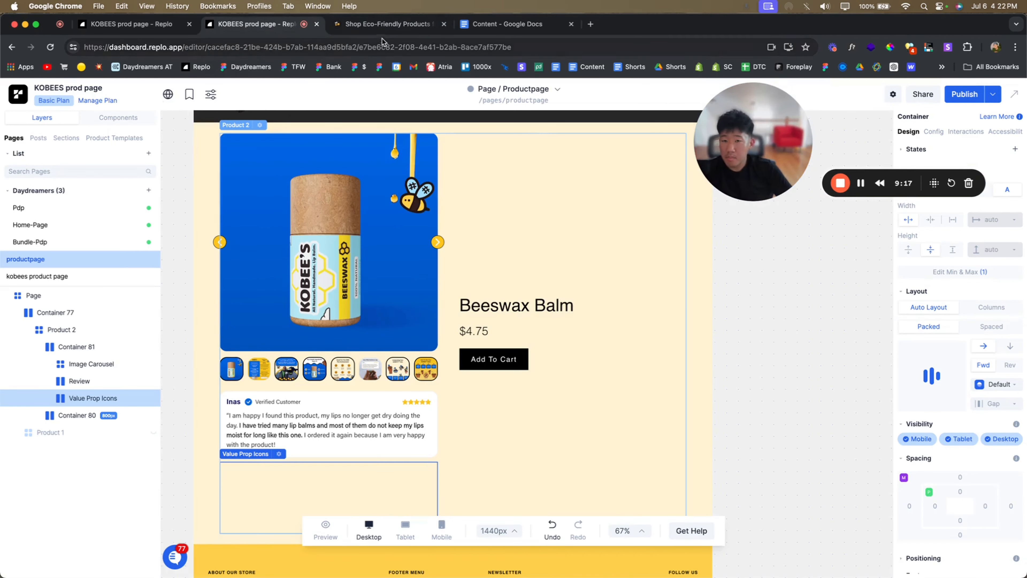
left_click(384, 23)
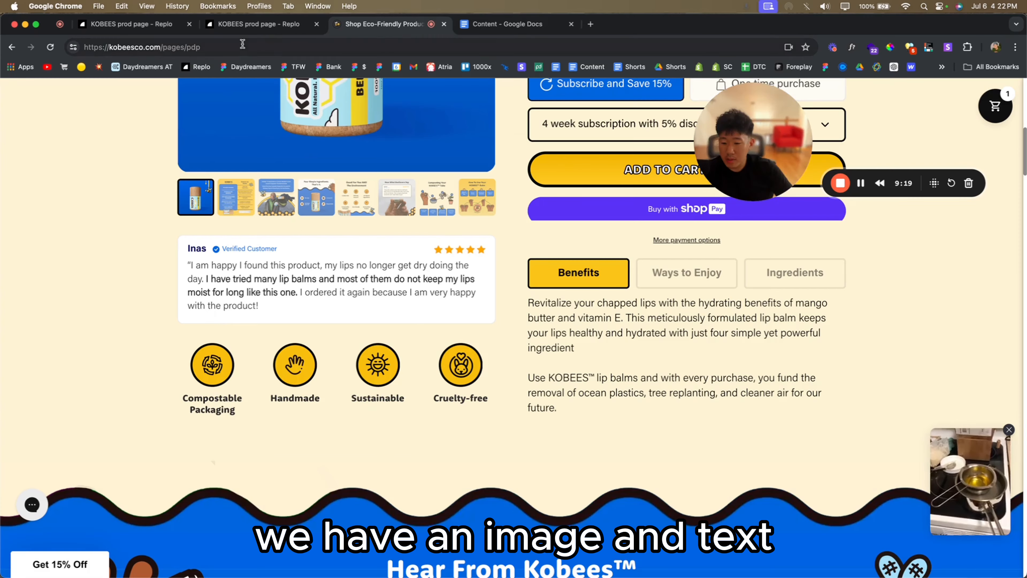
left_click(248, 25)
- Insert a basic image block into the Value Prop Icons container
left_click(117, 119)
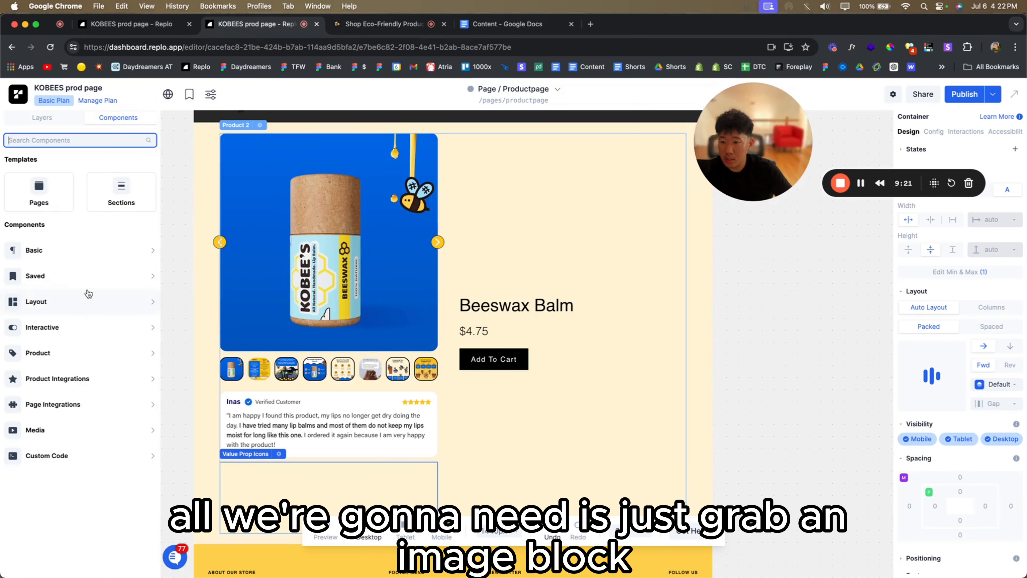
left_click(56, 251)
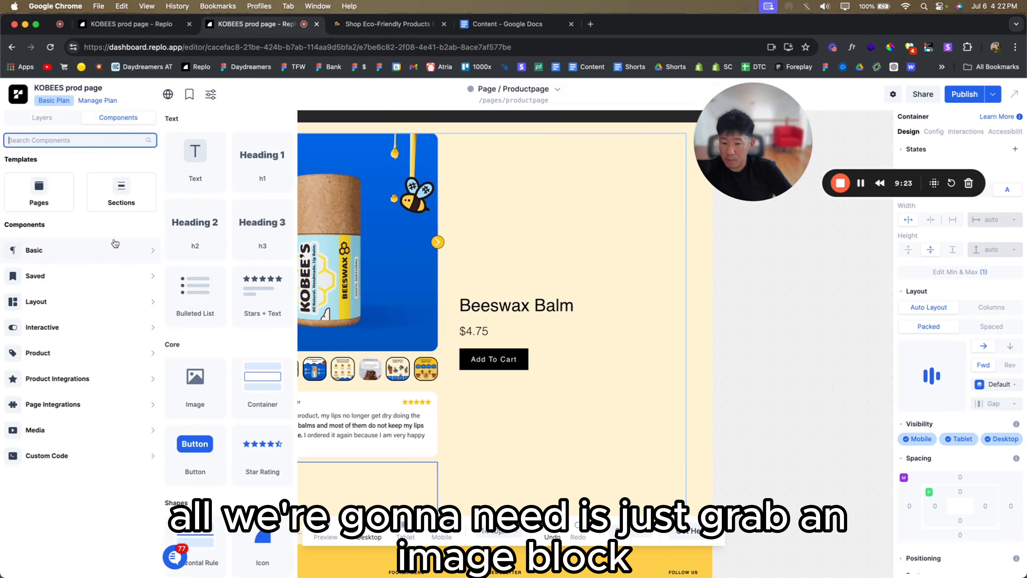
scroll(256, 432, "down", 5)
scroll(243, 405, "up", 5)
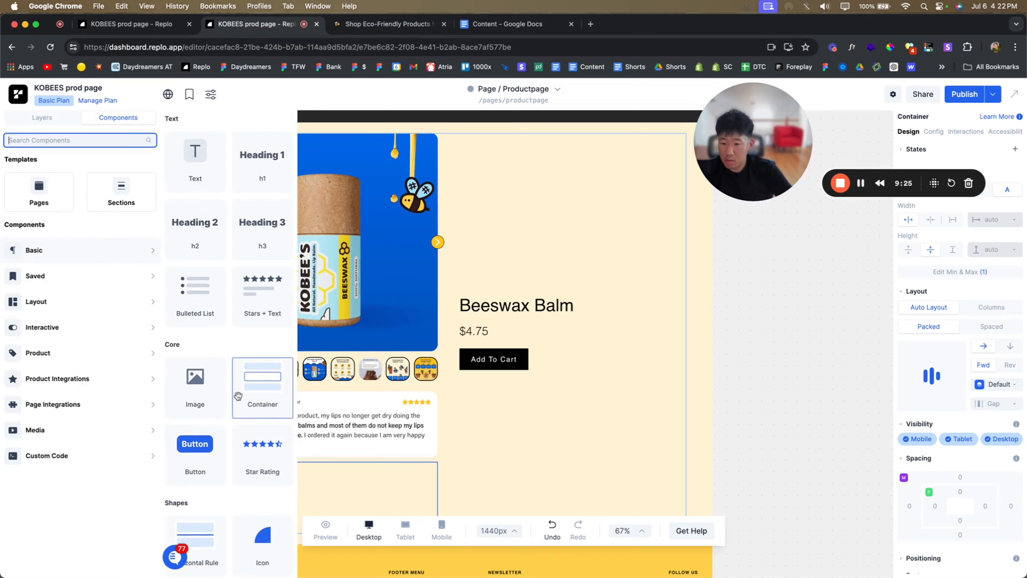
left_click_drag(203, 400, 323, 483)
mouse_move(62, 390)
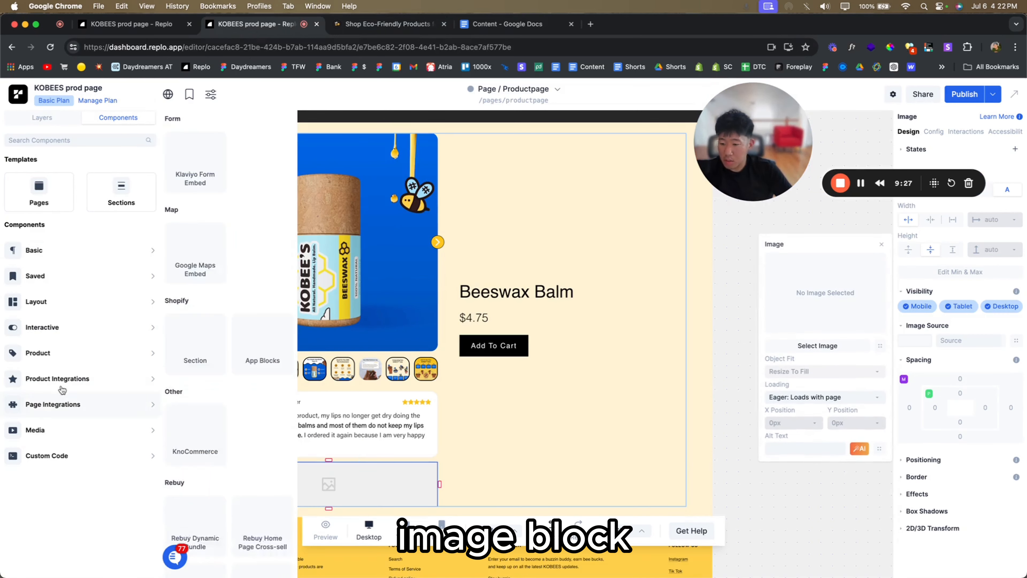
- Duplicate the reviewer name text from the review box into the Value Prop Icons container, after the image block
left_click(234, 403)
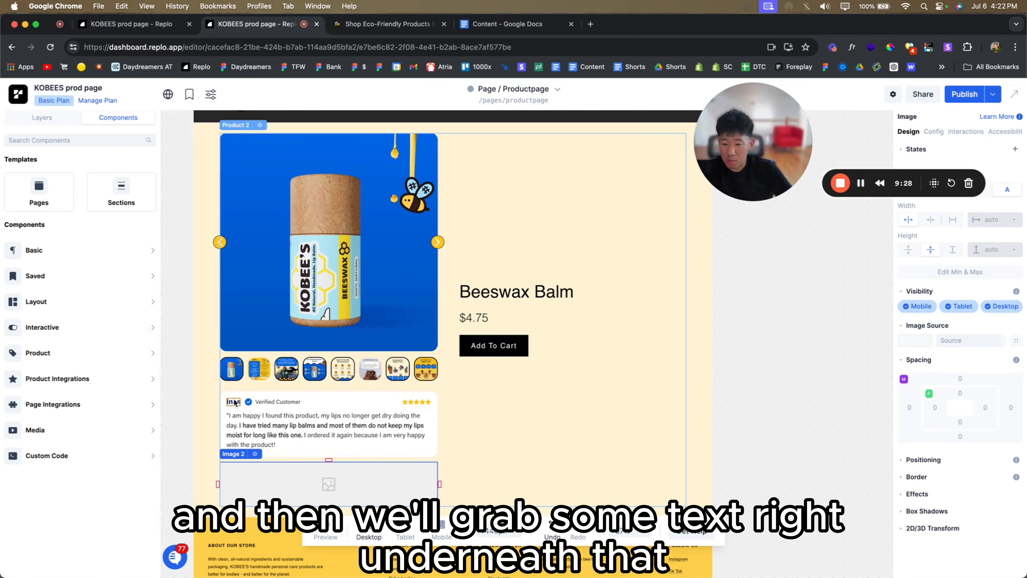
key("super+c")
left_click(304, 480)
key("super+v")
scroll(103, 437, "down", 1)
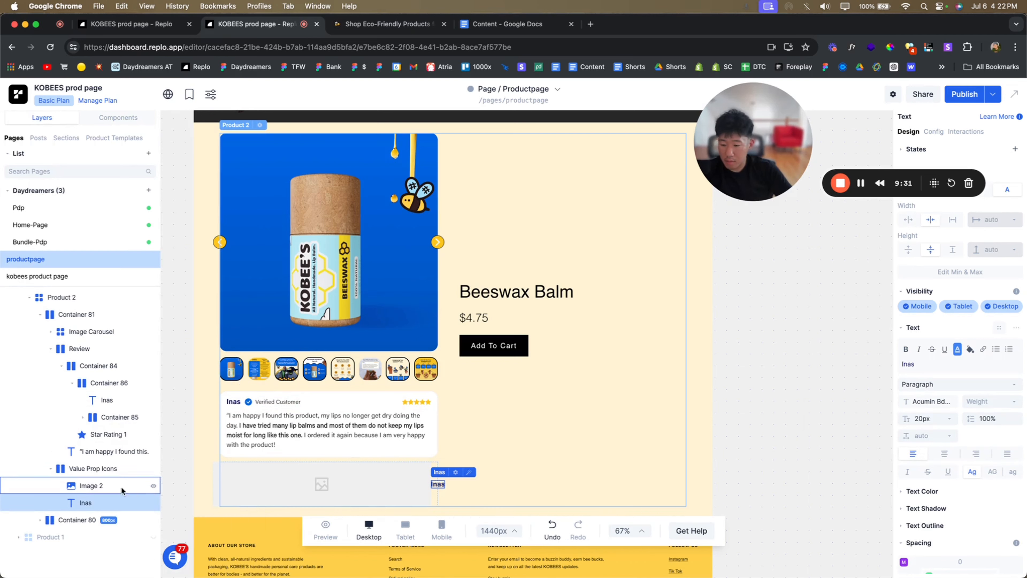
- Insert a basic container block between the review and the Value Prop Icons container
left_click(117, 469)
left_click(101, 120)
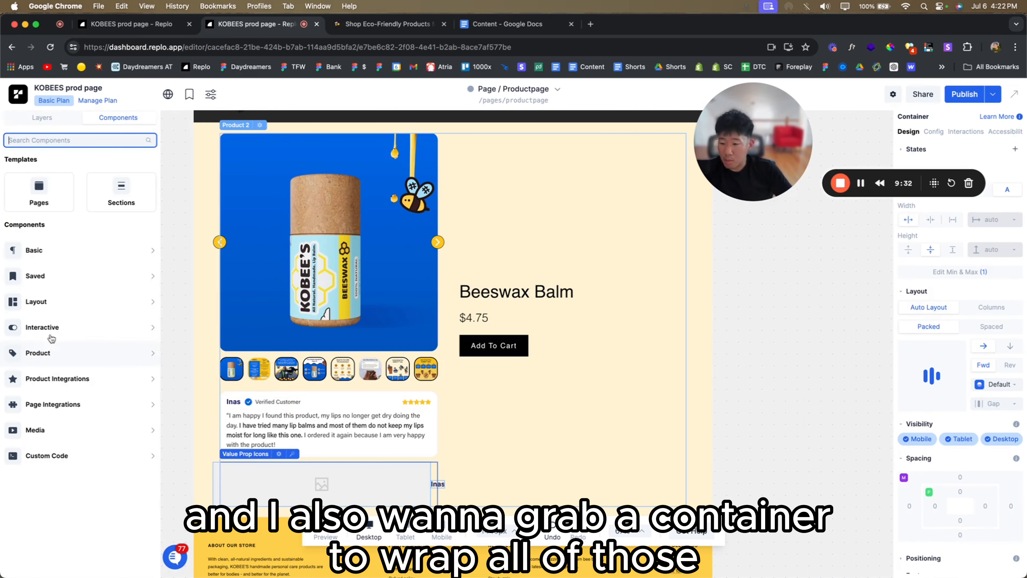
left_click(51, 244)
left_click_drag(269, 385, 370, 462)
left_click(42, 118)
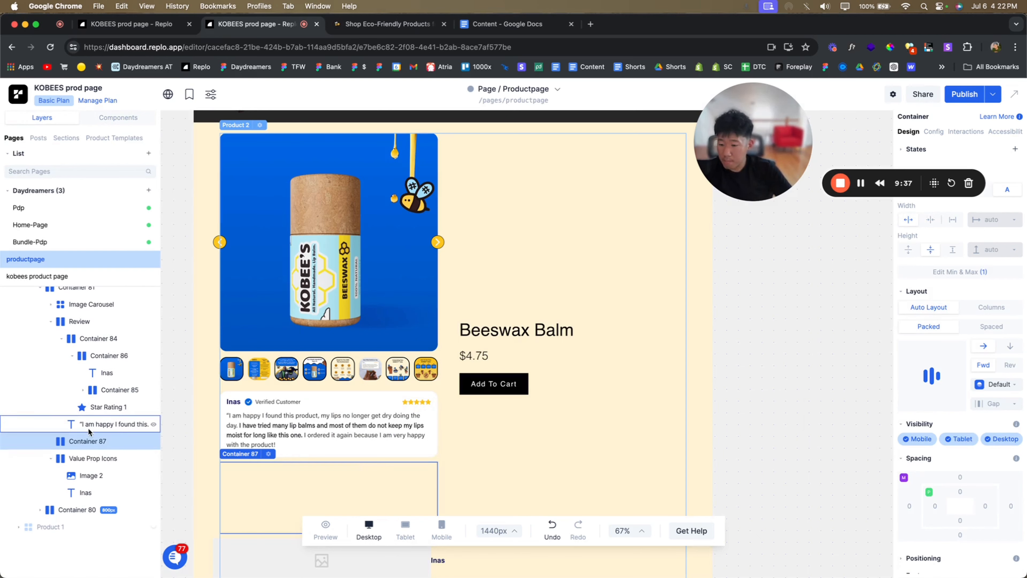
- Nest the new container in Value Prop Icons, with the image and text stacked vertically inside it
left_click_drag(89, 437, 74, 466)
left_click(82, 481)
left_click(94, 460)
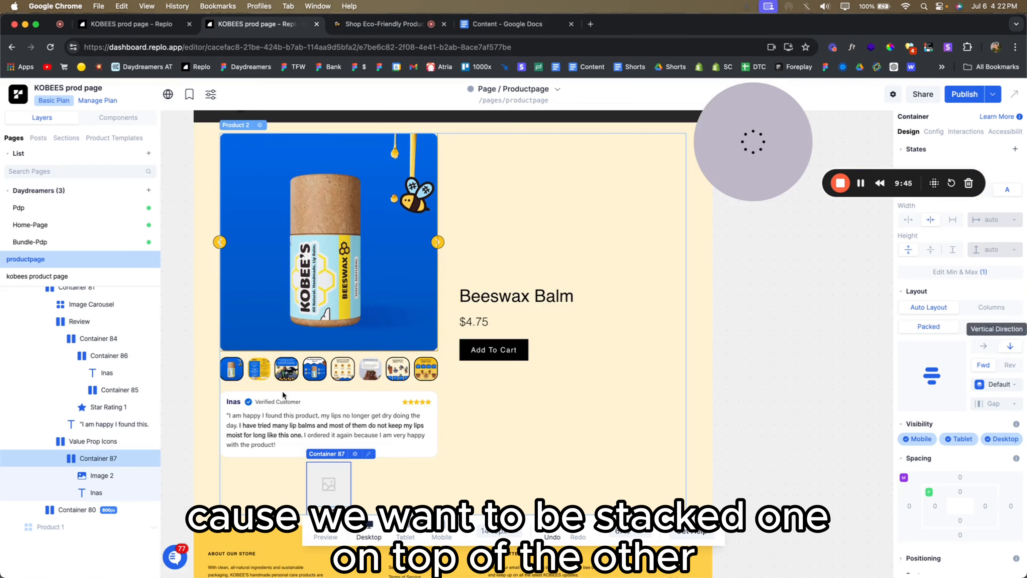
- Fill the empty image block with the yellow compostable leaf-and-arrows icon from the store's asset library
scroll(281, 393, "down", 2)
left_click(301, 465)
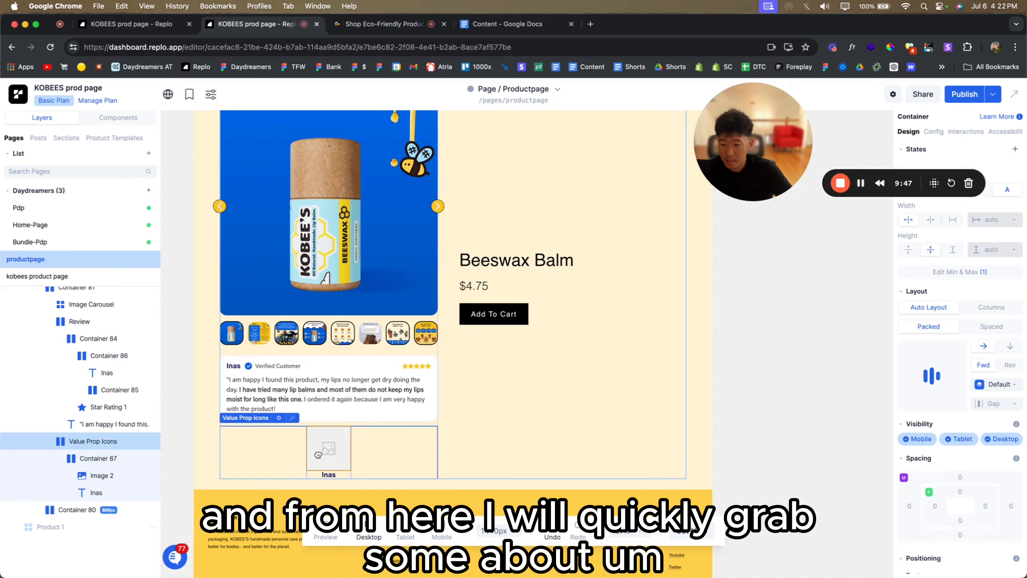
double_click(318, 454)
left_click(839, 345)
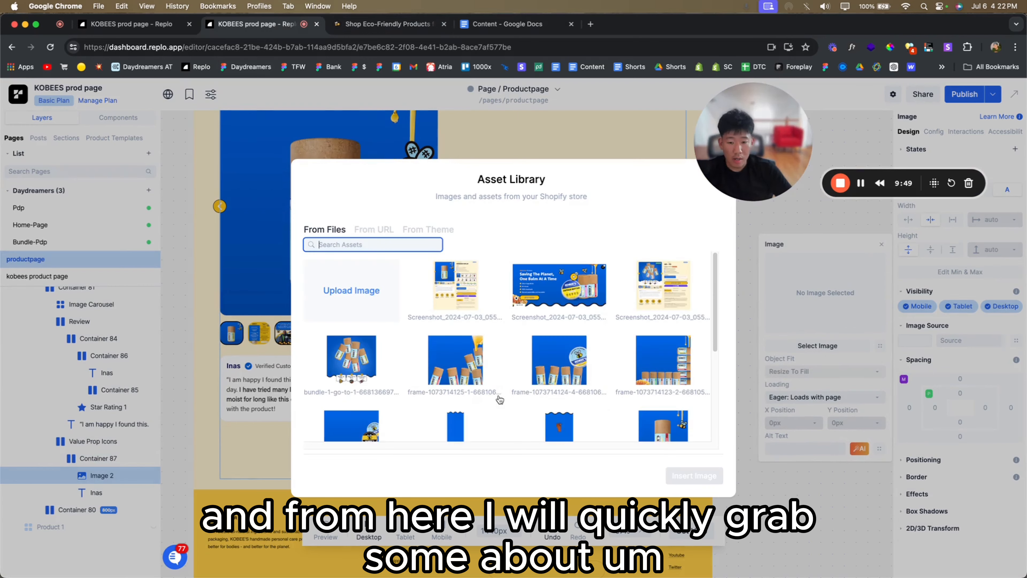
scroll(502, 396, "down", 5)
scroll(505, 374, "down", 8)
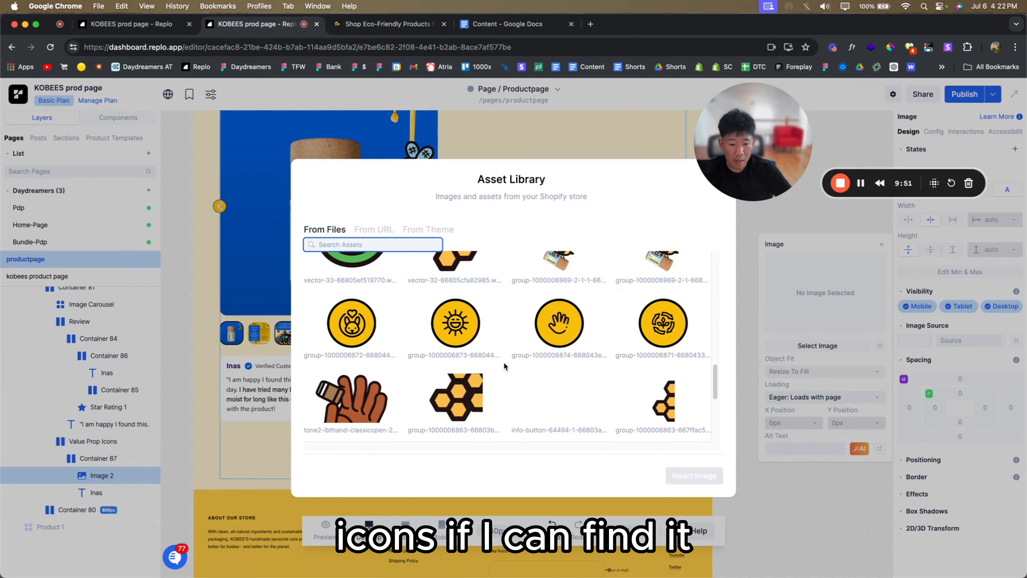
left_click(386, 25)
left_click(259, 24)
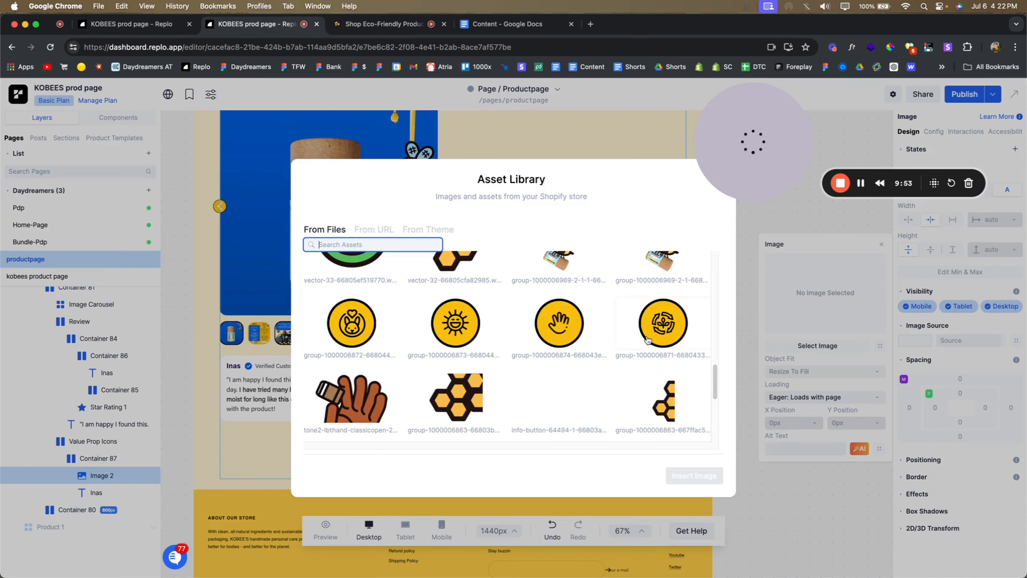
left_click(663, 324)
left_click(694, 476)
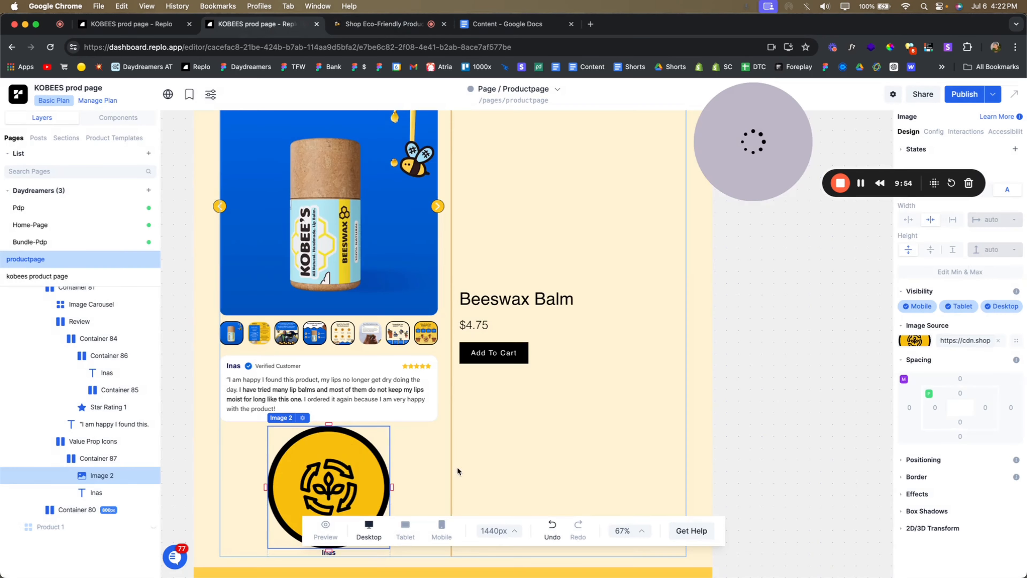
- Try the icon at 100 by 100 px, and settle on a fixed width of 85 px with automatic height
left_click(954, 220)
left_click(954, 251)
left_click(993, 221)
type("100")
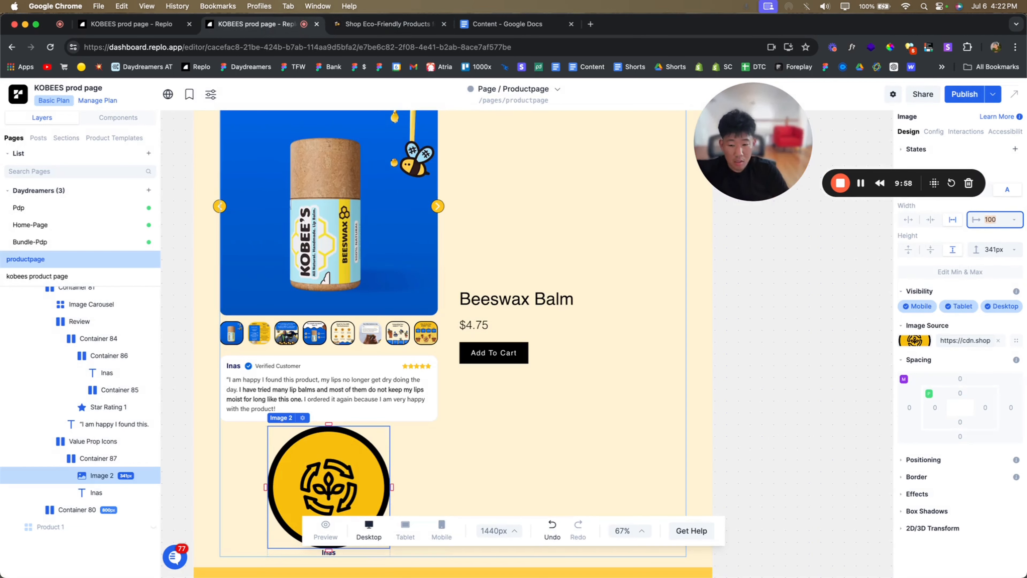
key("Return")
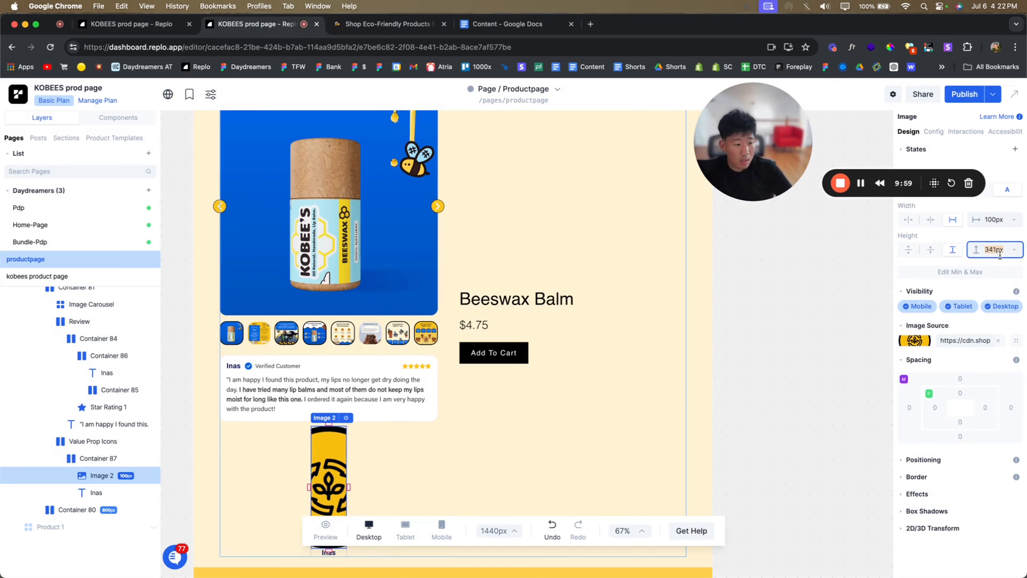
type("100")
key("Return")
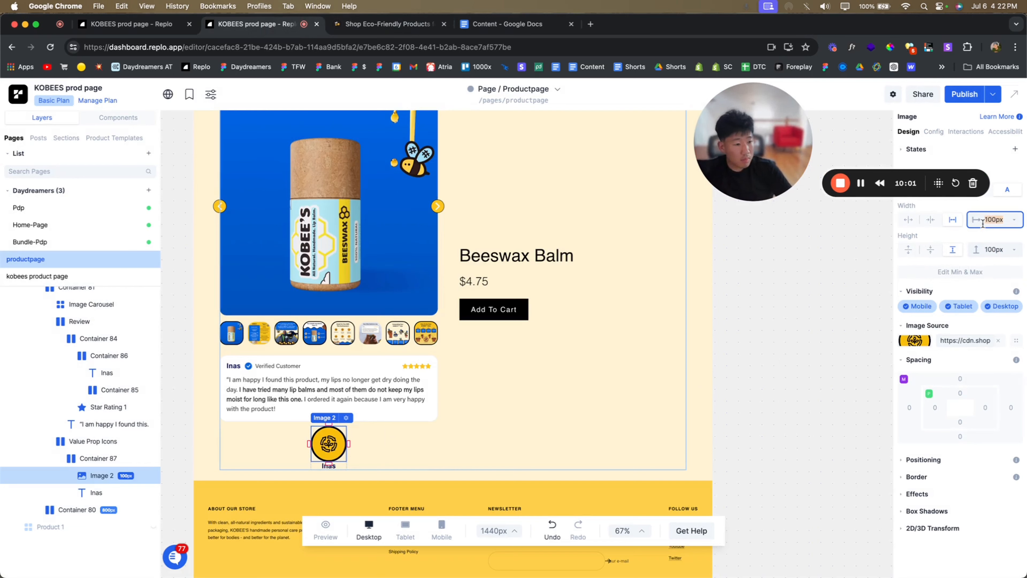
key("Return")
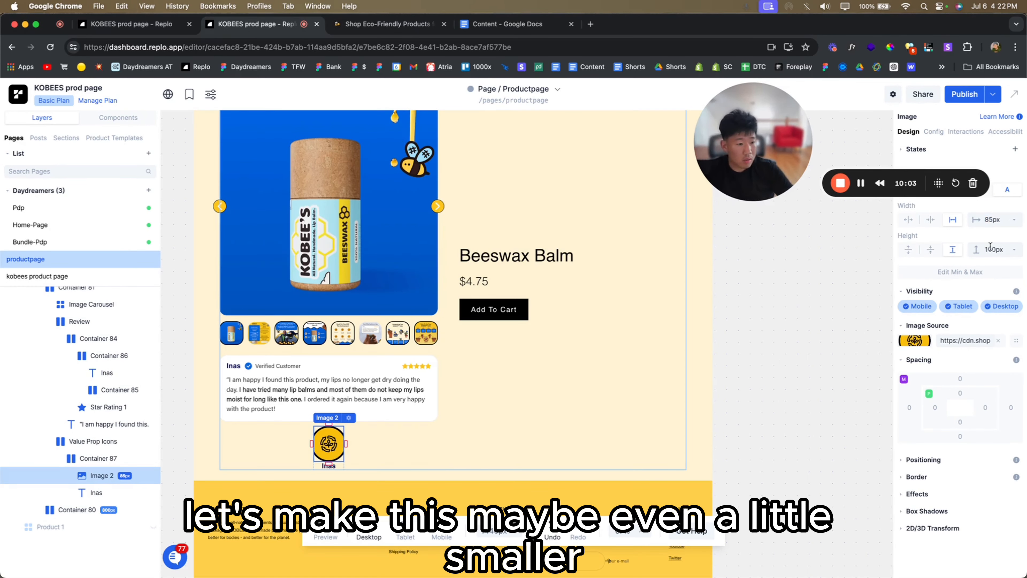
left_click(930, 250)
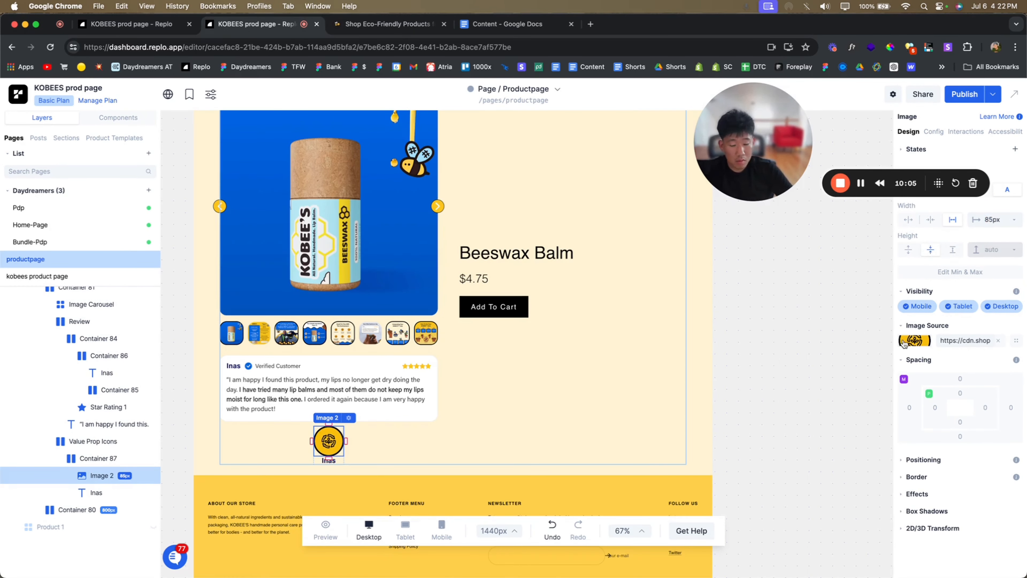
- Replace the text under the icon with "Compostable Packaging" copied from the live KOBEES page, and make it fill the available width
left_click(93, 493)
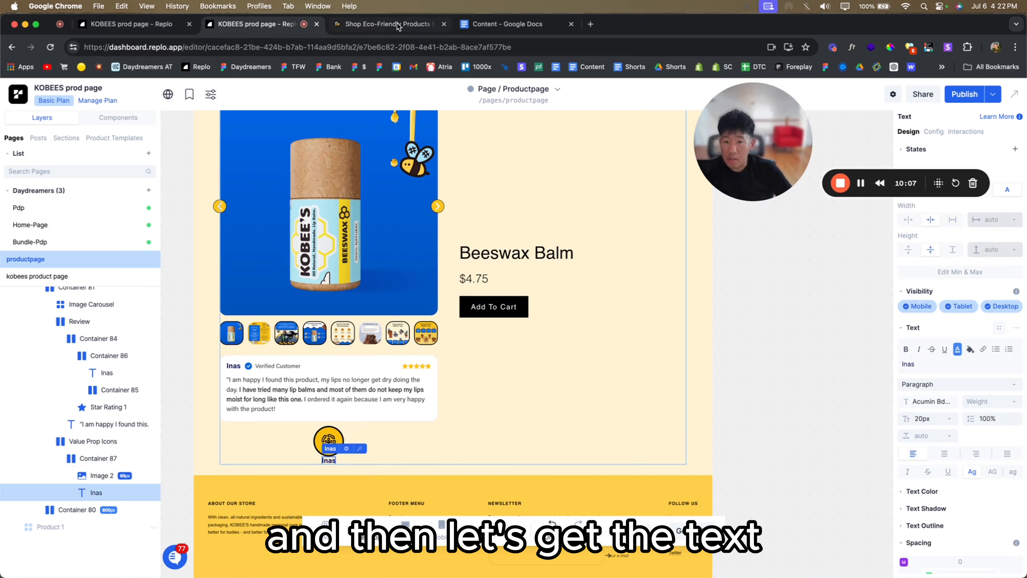
left_click(384, 24)
triple_click(188, 397)
key("ctrl+c")
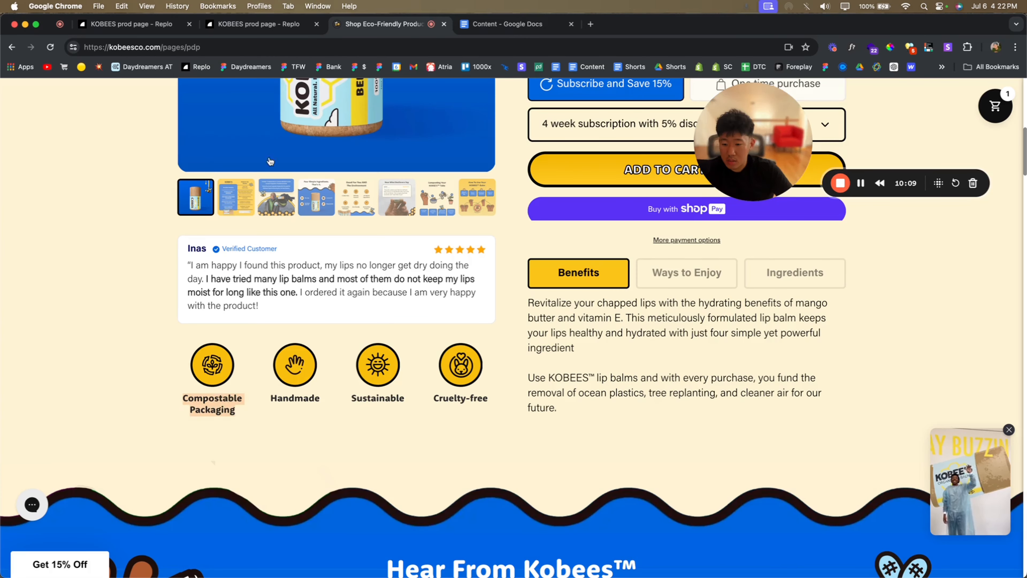
left_click(265, 28)
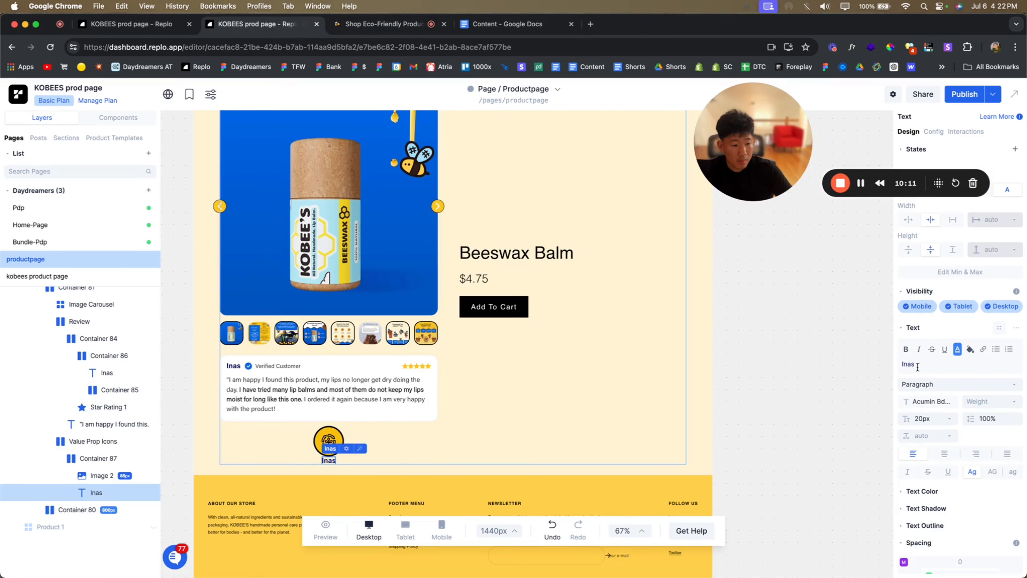
double_click(907, 363)
key("ctrl+v")
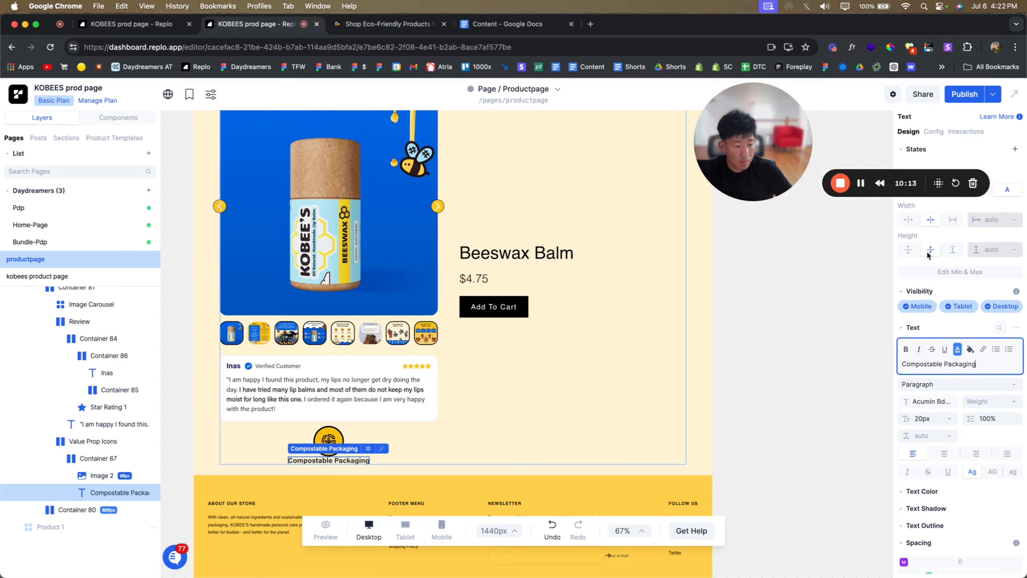
left_click(915, 220)
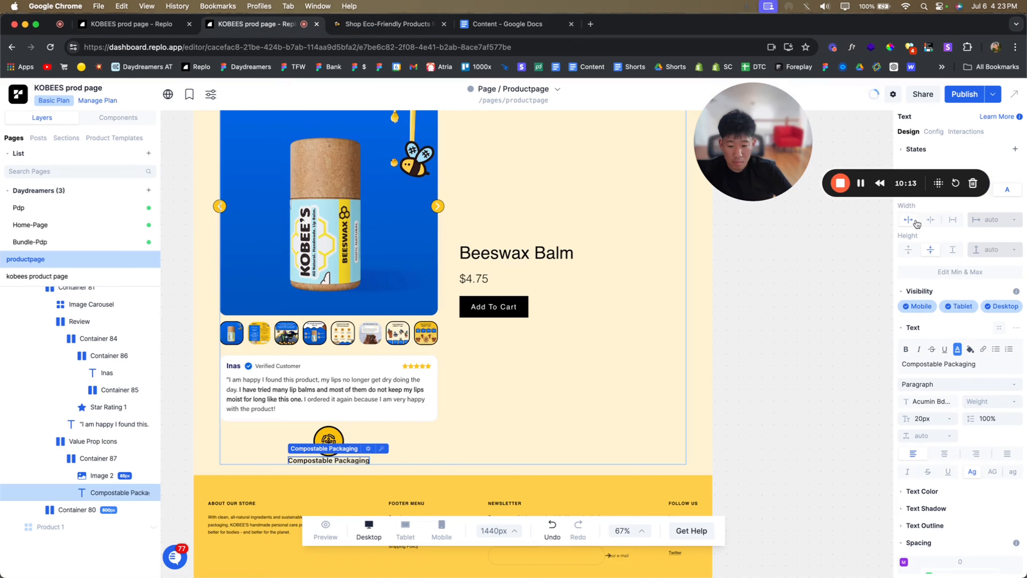
- Try duplicating the icon-and-label container three times, and undo the copies
left_click(87, 476)
left_click(97, 452)
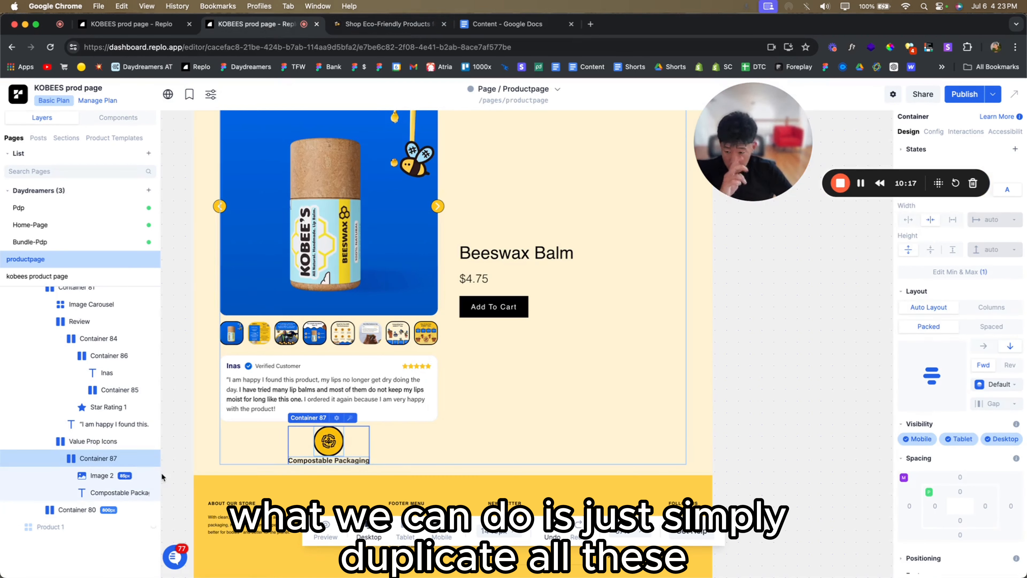
key("super+d")
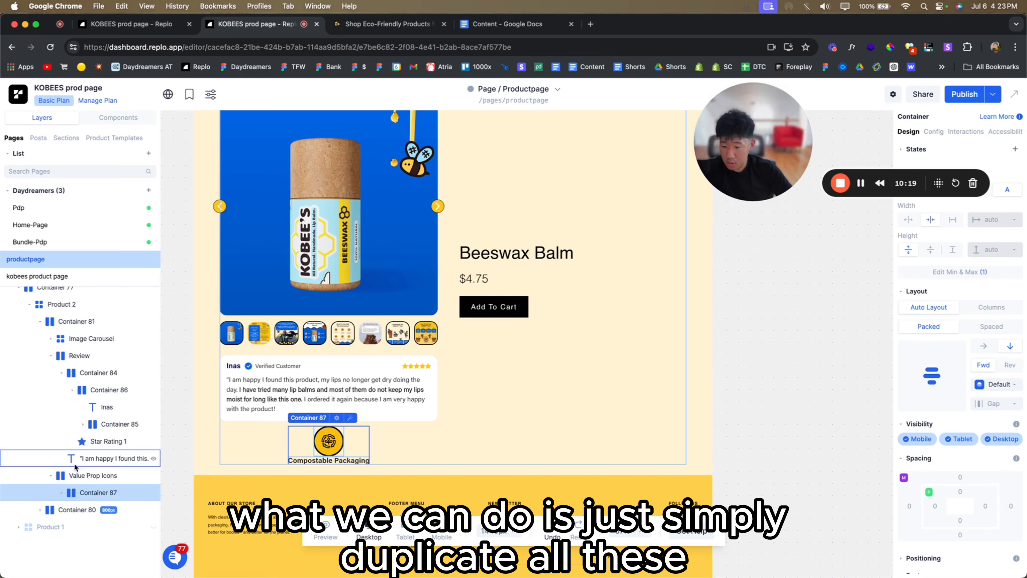
key("super+d")
key("super+d")
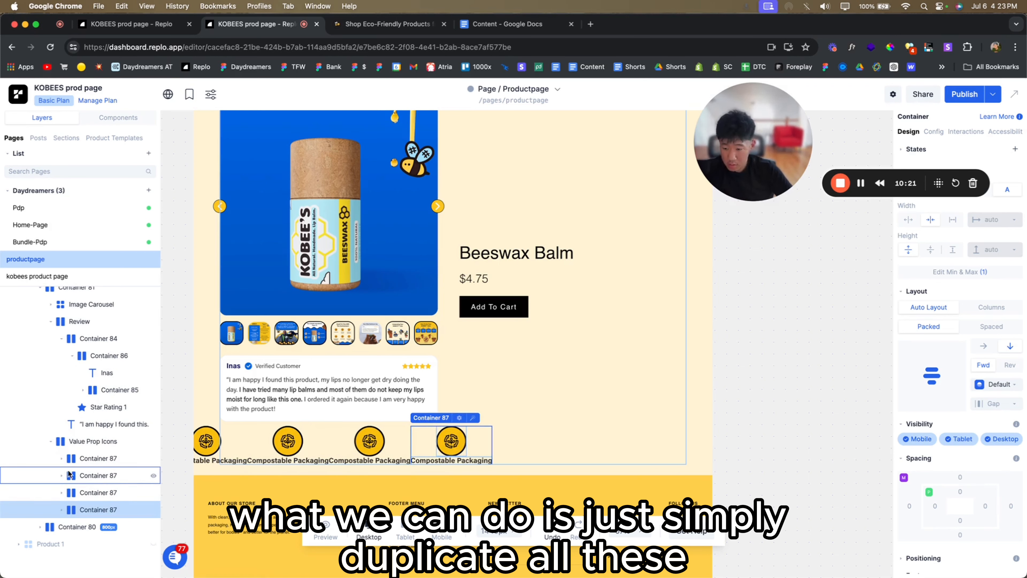
left_click(84, 457)
key("super+z")
key("super+z")
key("super+z")
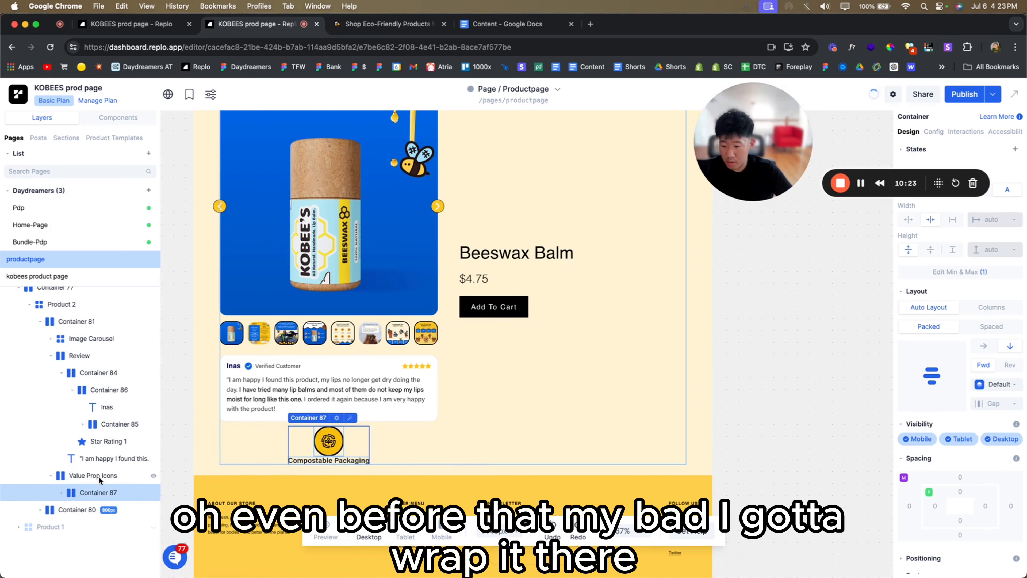
- Make the icon-and-label container fill the available width and fit its height to the content
left_click(908, 221)
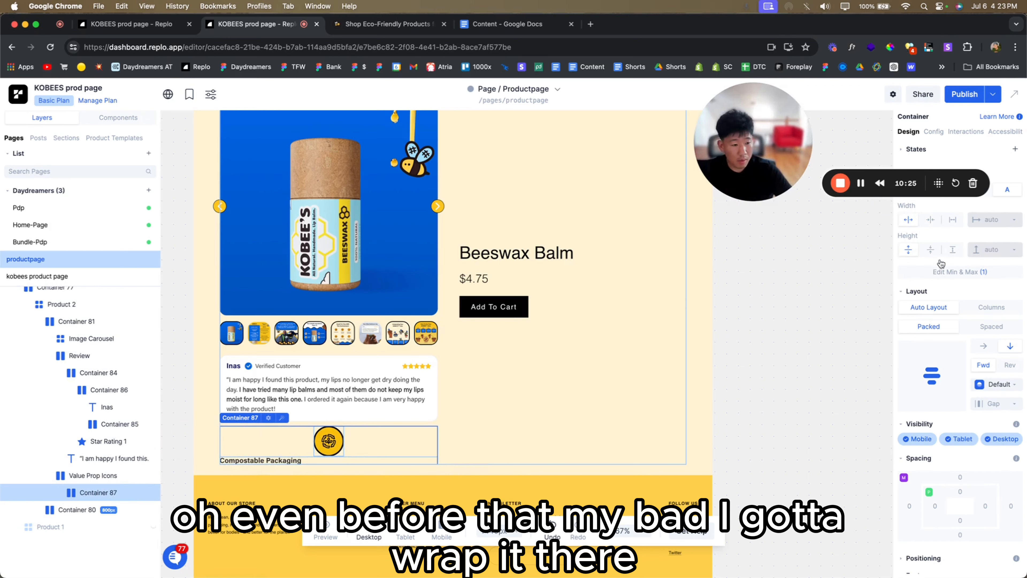
left_click(934, 253)
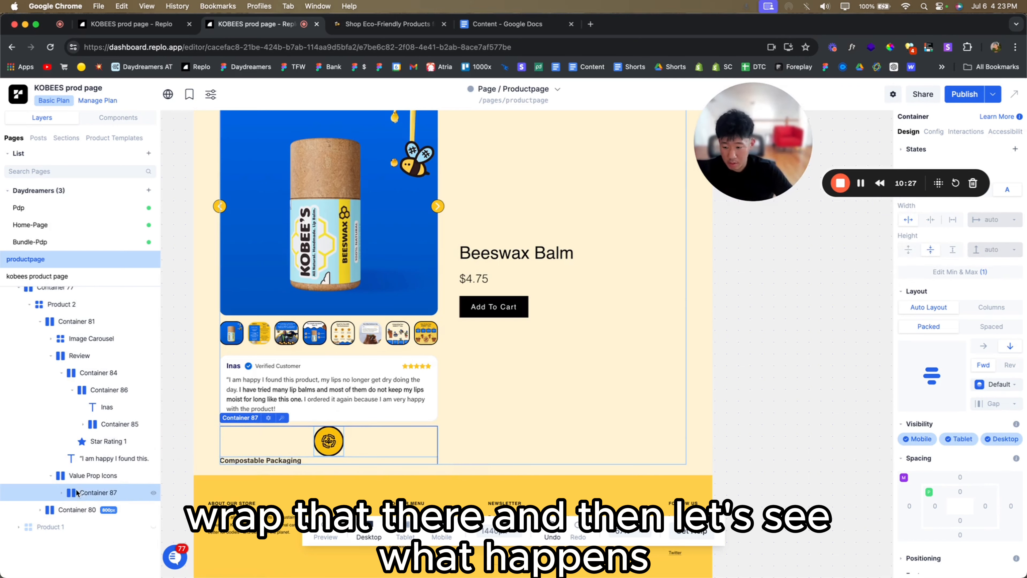
- Test how three duplicates of the full-width icon container fit in the row, and undo them
key("super+d")
key("super+d")
key("super+d")
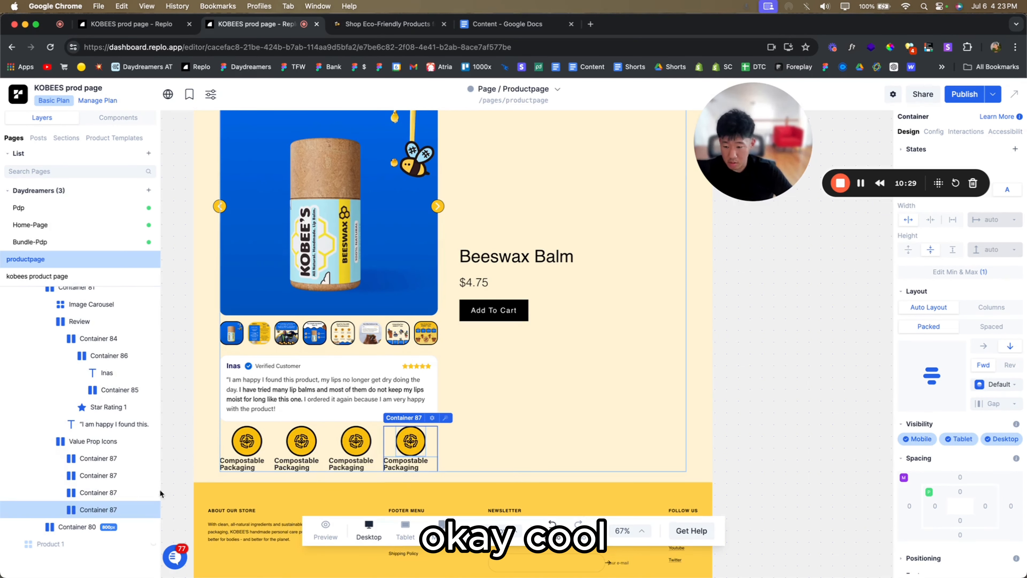
key("super+z")
key("super+z")
key("super+z")
key("super+z")
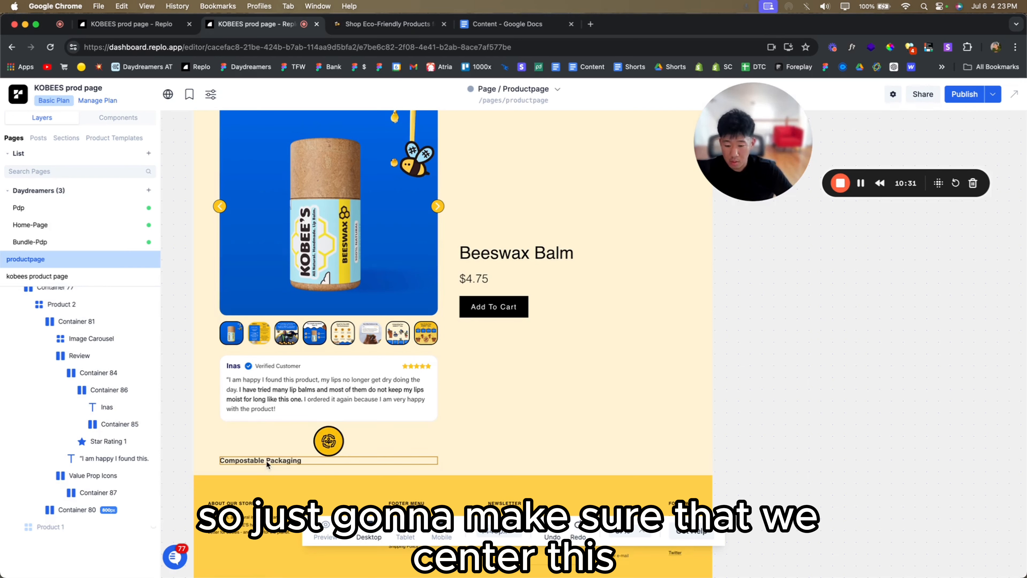
- Center the Compostable Packaging label text and set the gap of its icon container to 0.5rem
left_click(267, 461)
left_click(942, 454)
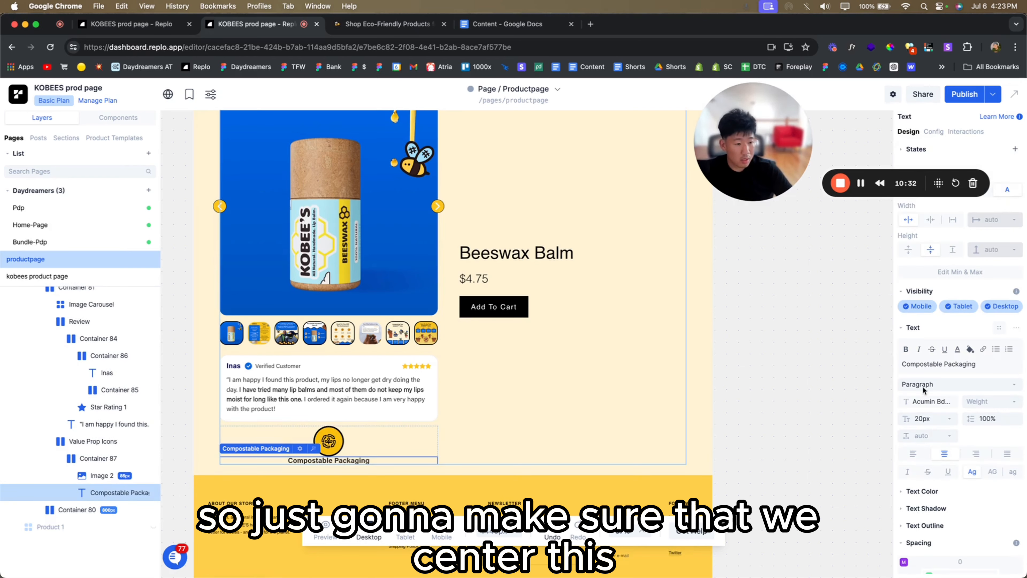
left_click(351, 436)
left_click(320, 461)
left_click(91, 457)
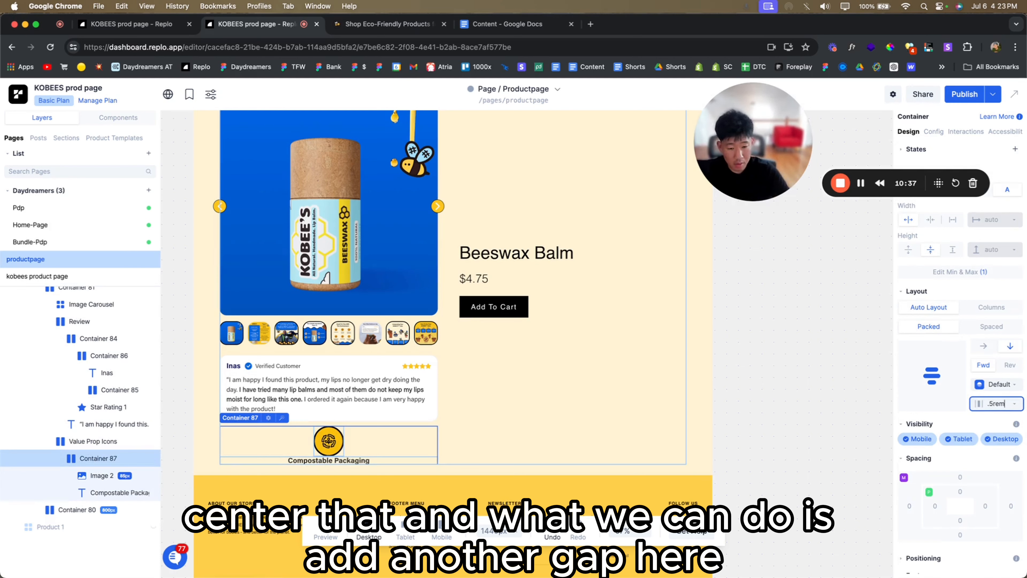
key("Return")
- Limit the Compostable Packaging label to a max width of 200, after trying 150
left_click(346, 465)
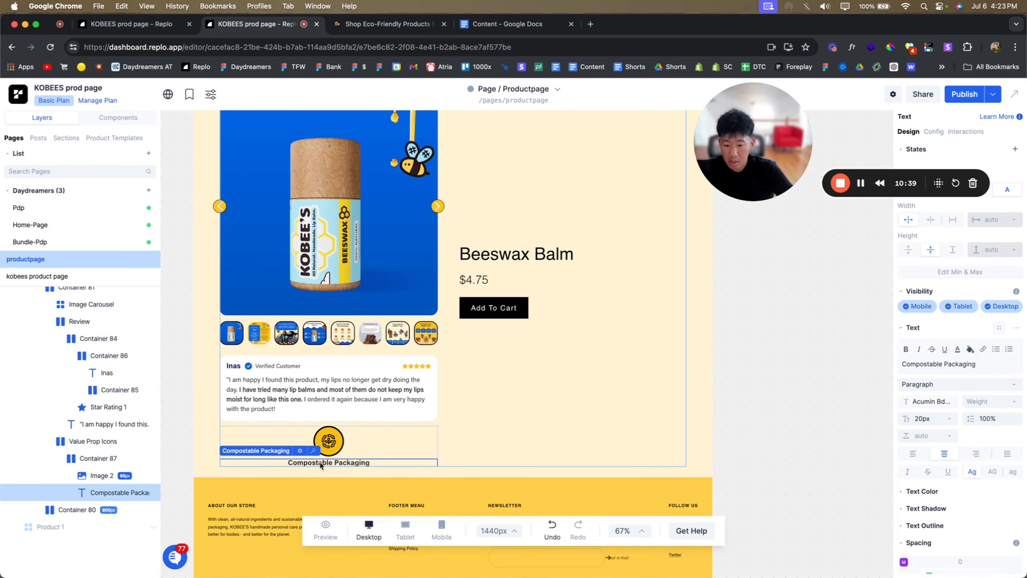
left_click(960, 271)
left_click(803, 308)
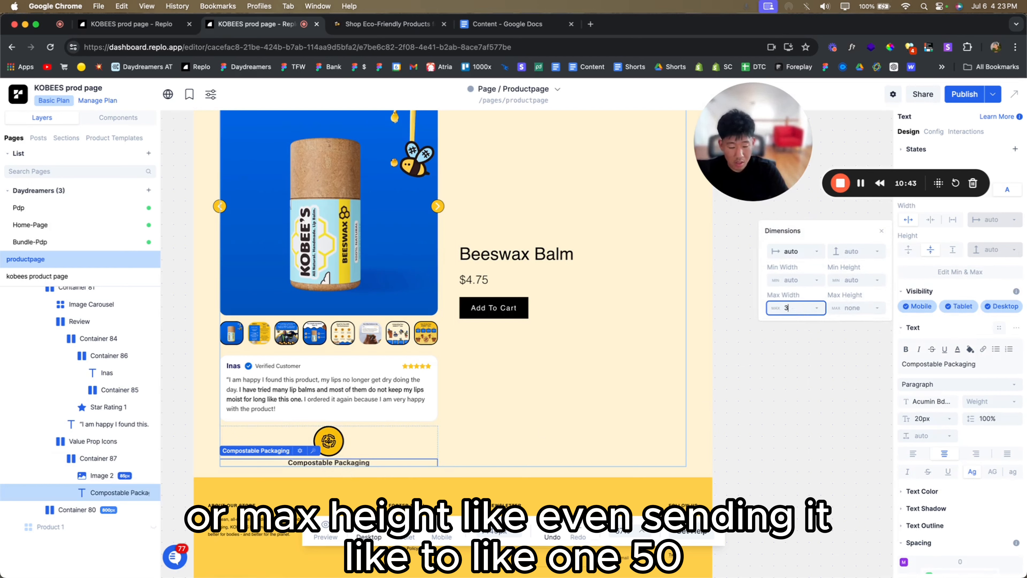
type("150")
key("Return")
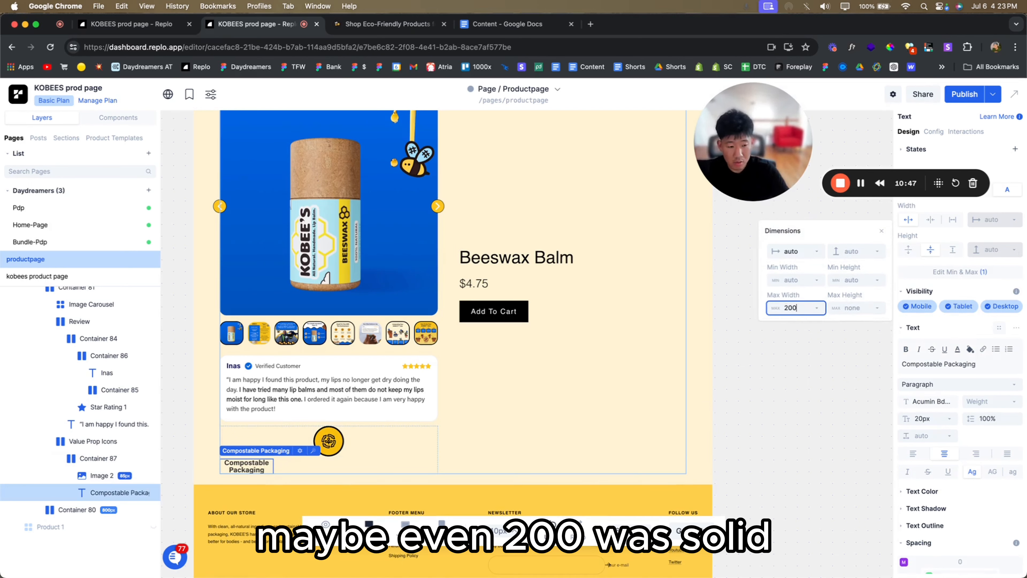
key("Return")
- Set the Compostable Packaging label's line height to 110%, after trying 120%
left_click(992, 419)
type("1")
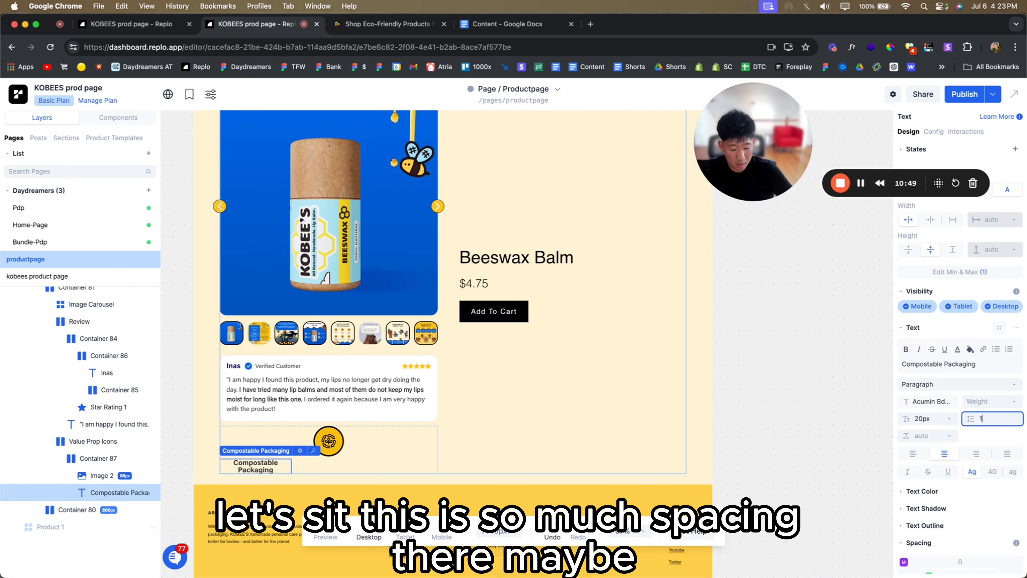
key("Return")
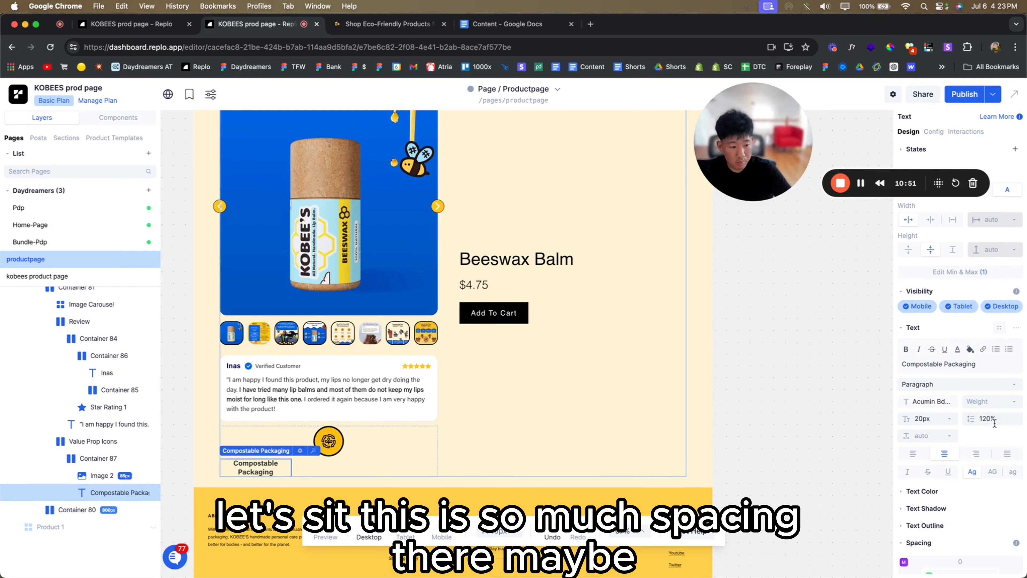
key("Return")
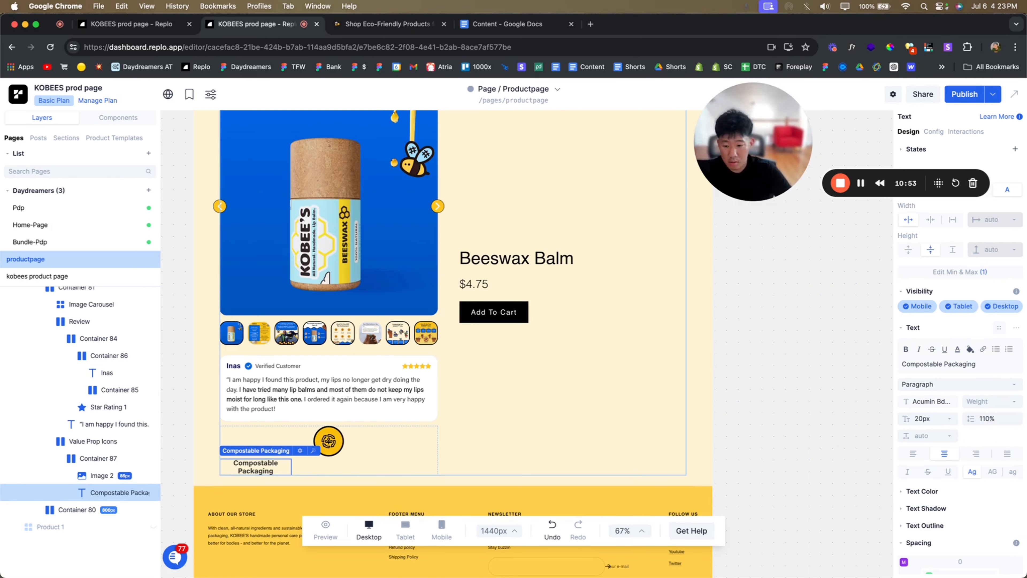
left_click(365, 460)
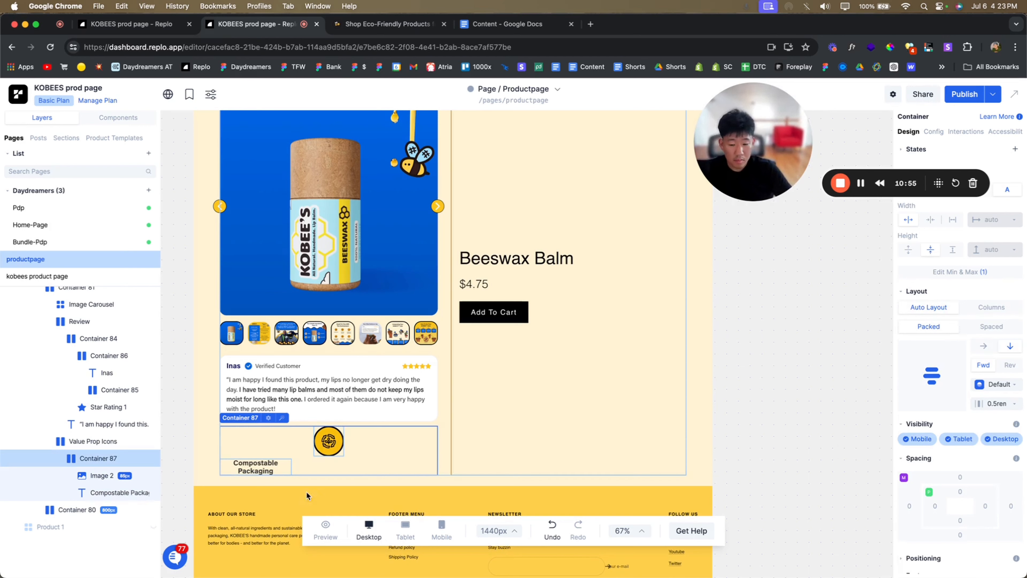
- Try wrap-content width on the Compostable Packaging icon container with three duplicates beside it, and undo the duplication
left_click(108, 476)
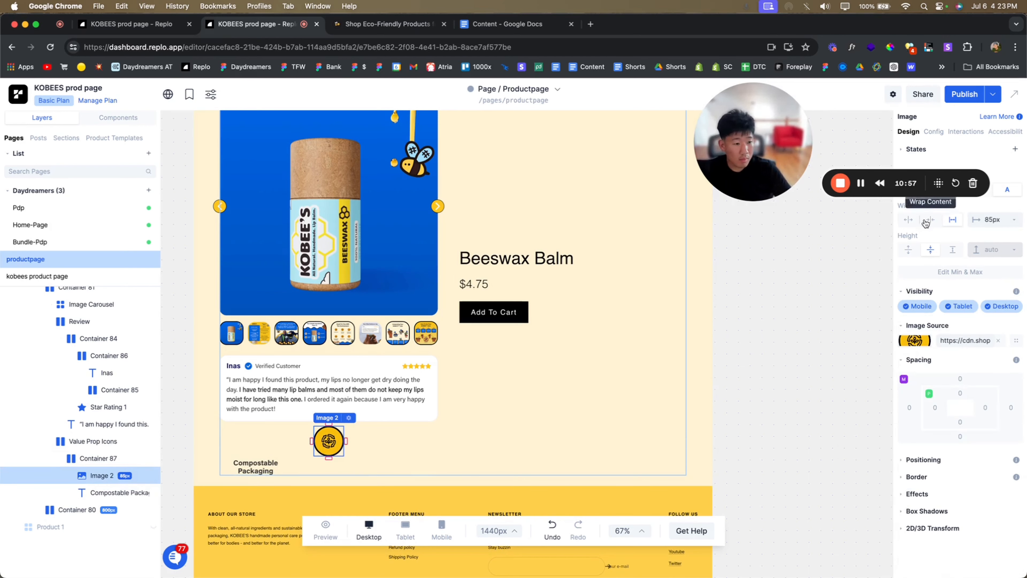
left_click(107, 460)
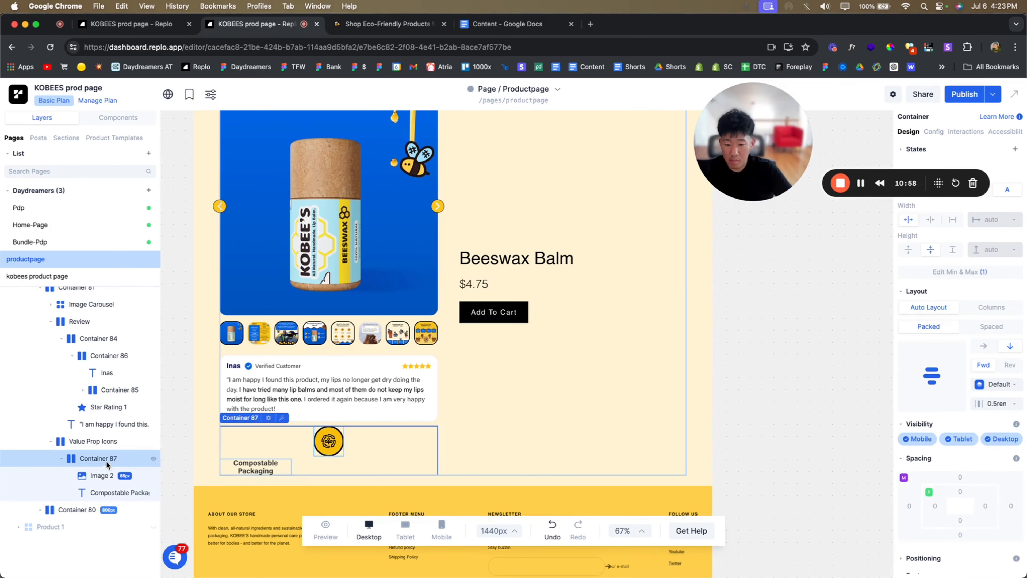
left_click(932, 219)
left_click(63, 461)
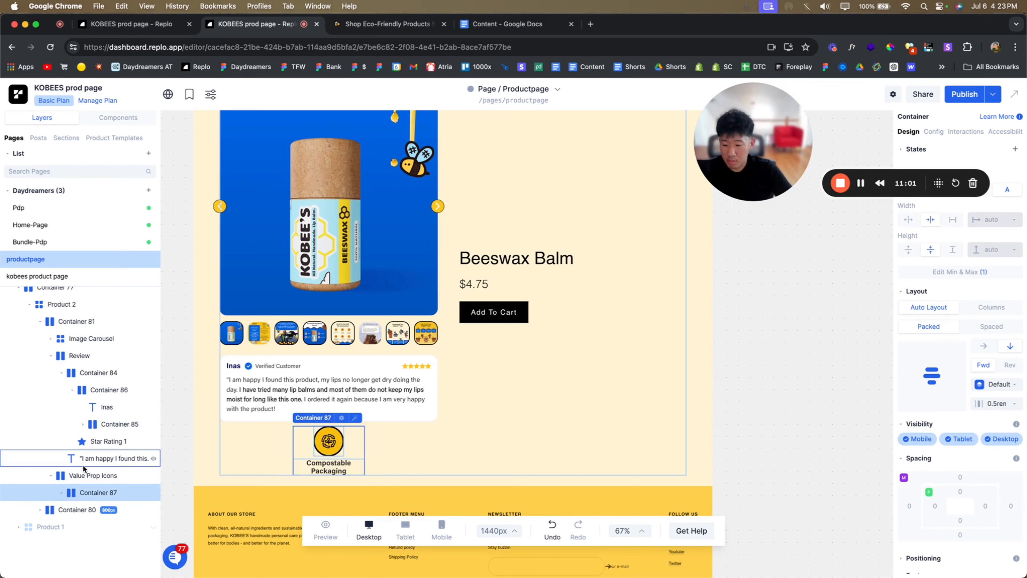
key("super+d")
key("super+d")
key("super+d")
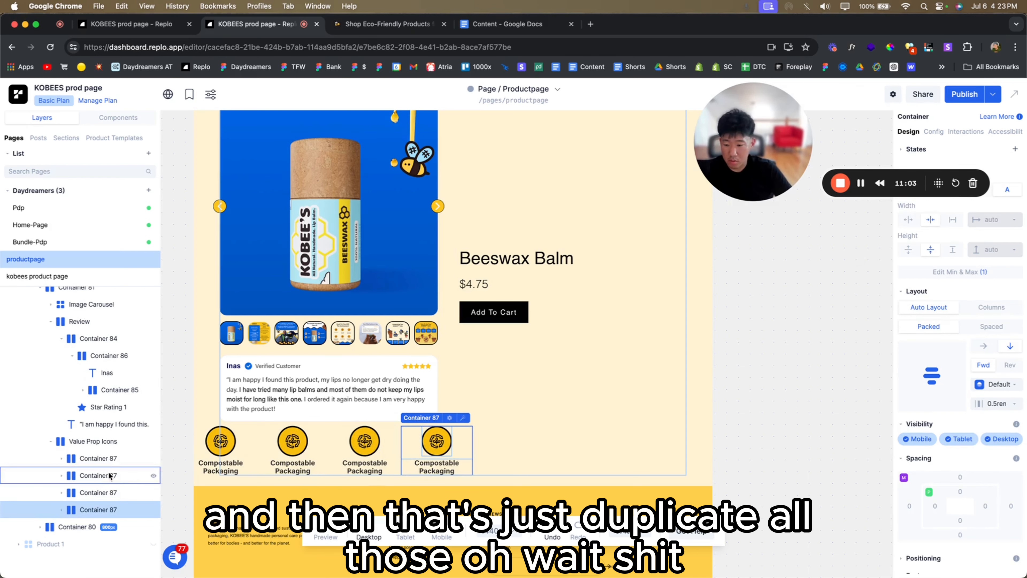
key("super+z")
key("super+z")
key("super+z")
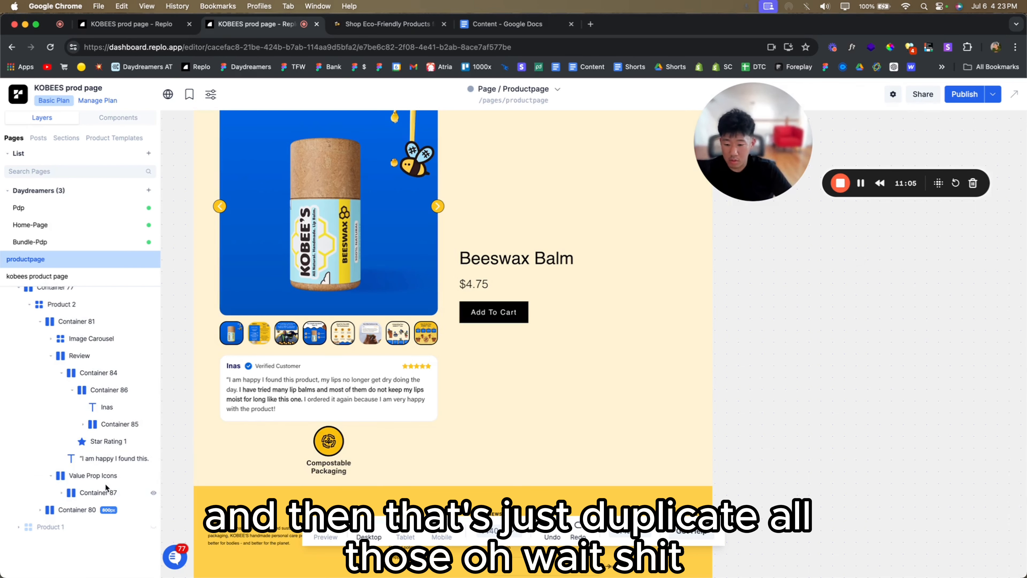
- Duplicate the full-width Compostable Packaging icon container three times within the Value Prop Icons row
left_click(106, 490)
key("super+d")
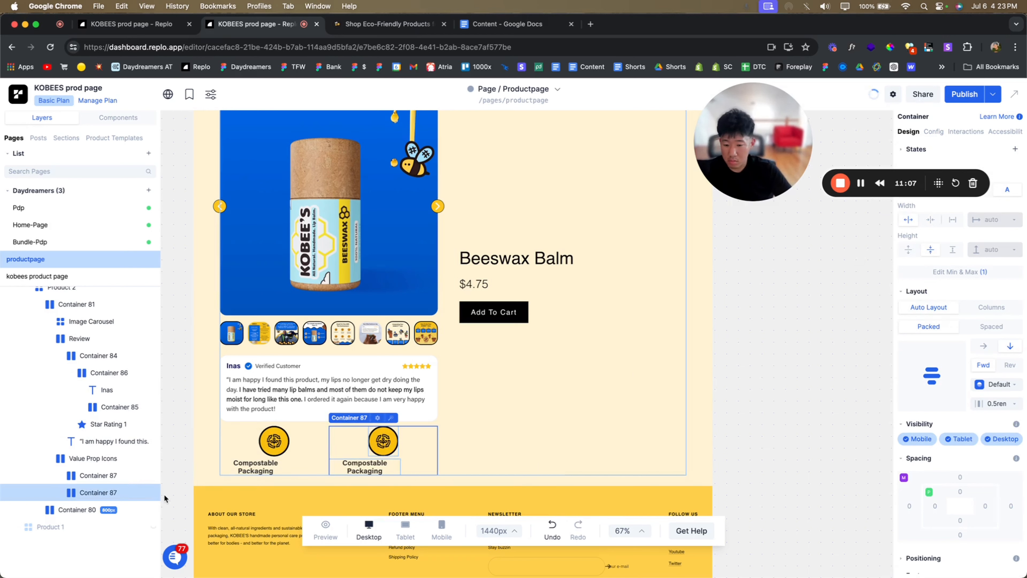
key("super+d")
key("super+d")
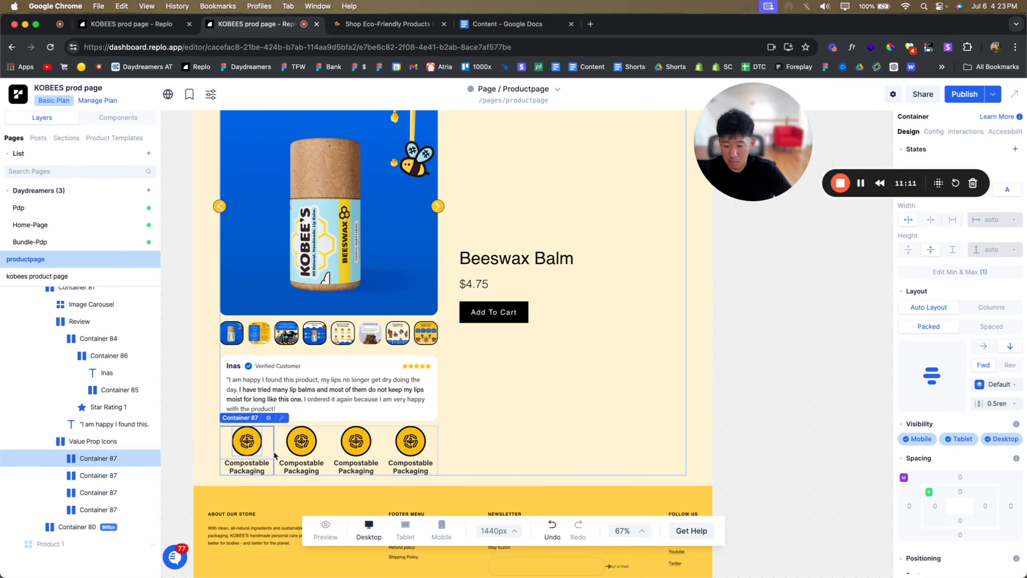
- Set the gap of the Value Prop Icons row to 1rem
left_click(93, 442)
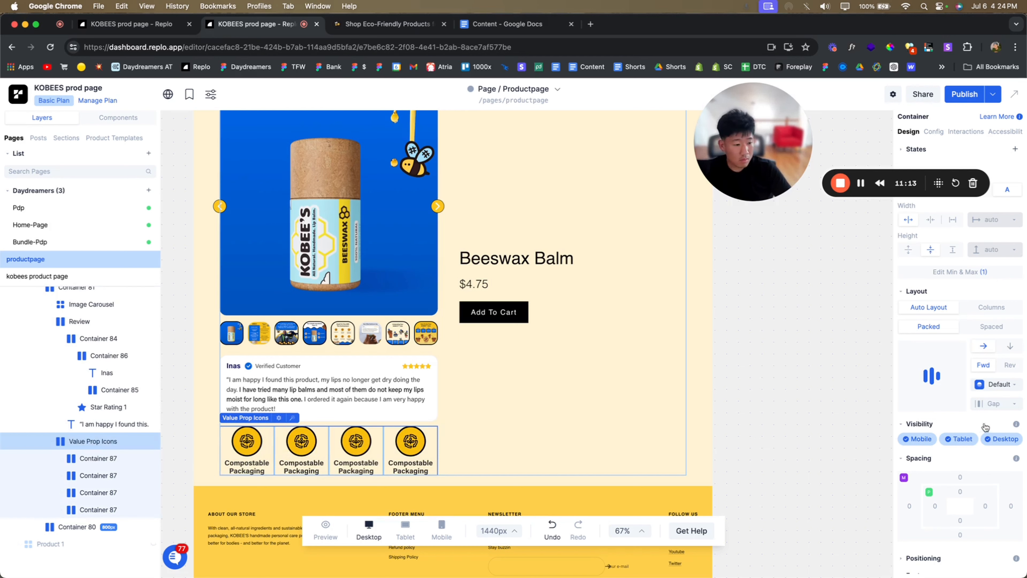
type("1")
key("Return")
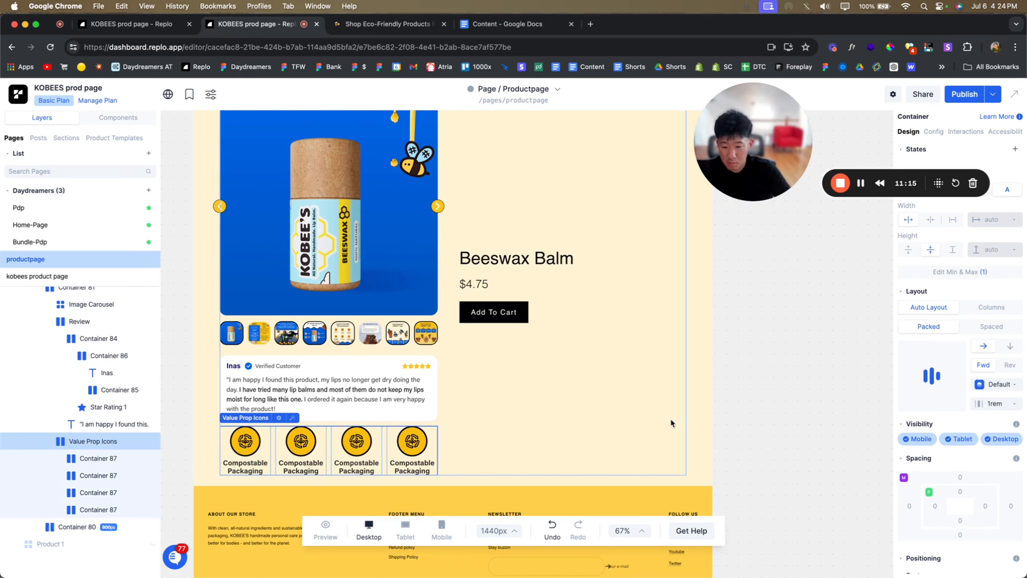
left_click(299, 472)
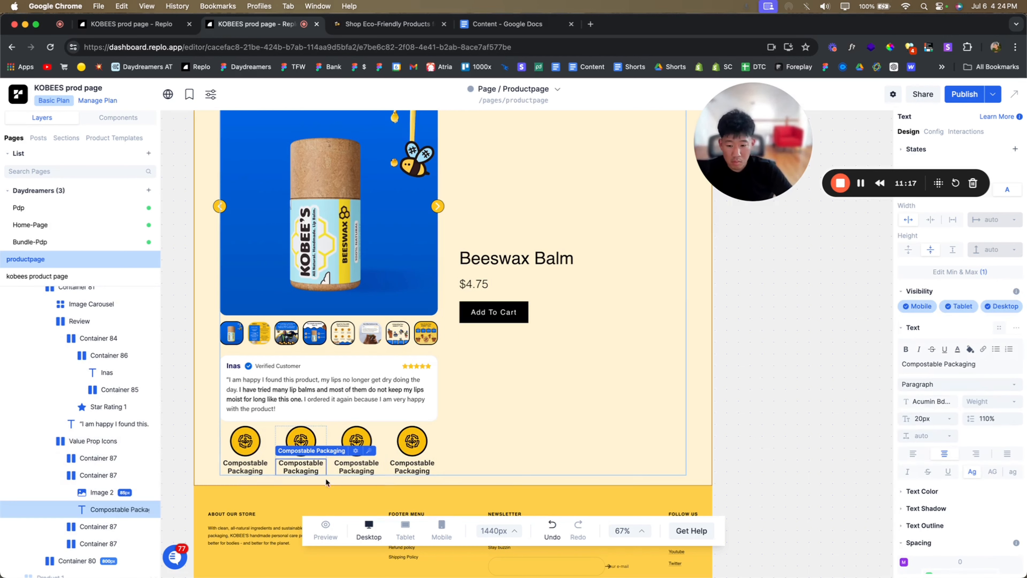
left_click(261, 463)
left_click(271, 461)
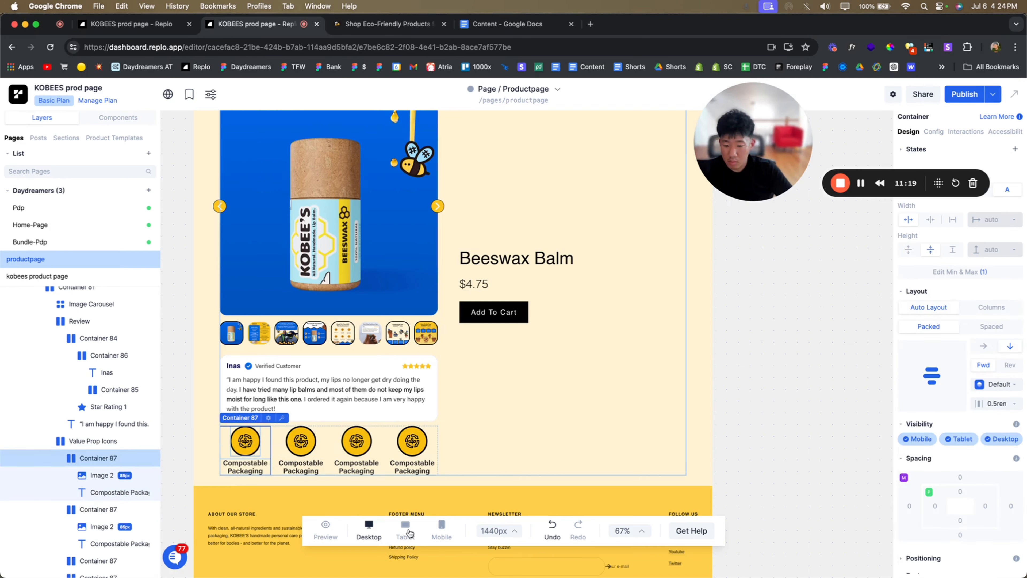
left_click(498, 530)
left_click(300, 470)
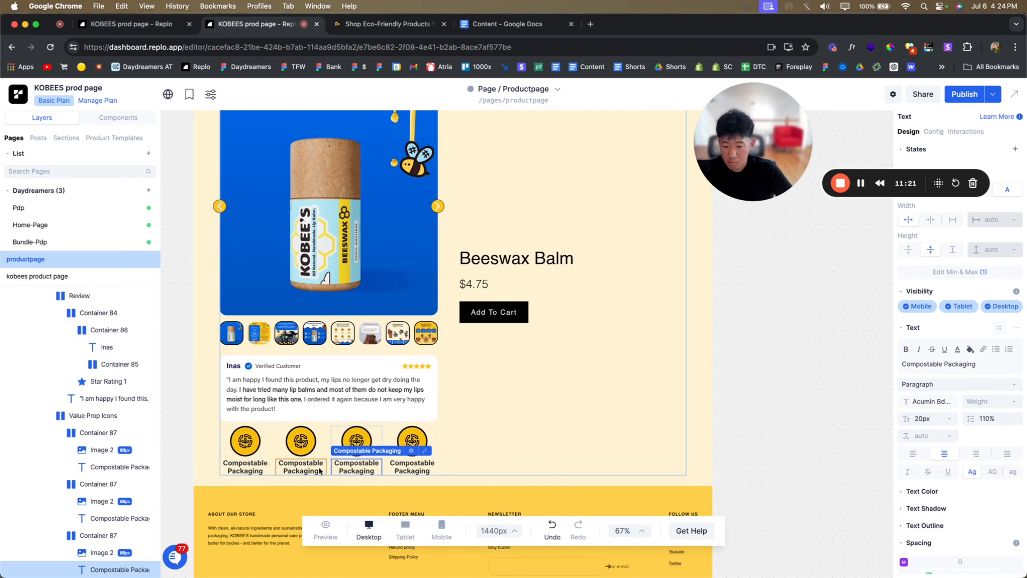
left_click(273, 460)
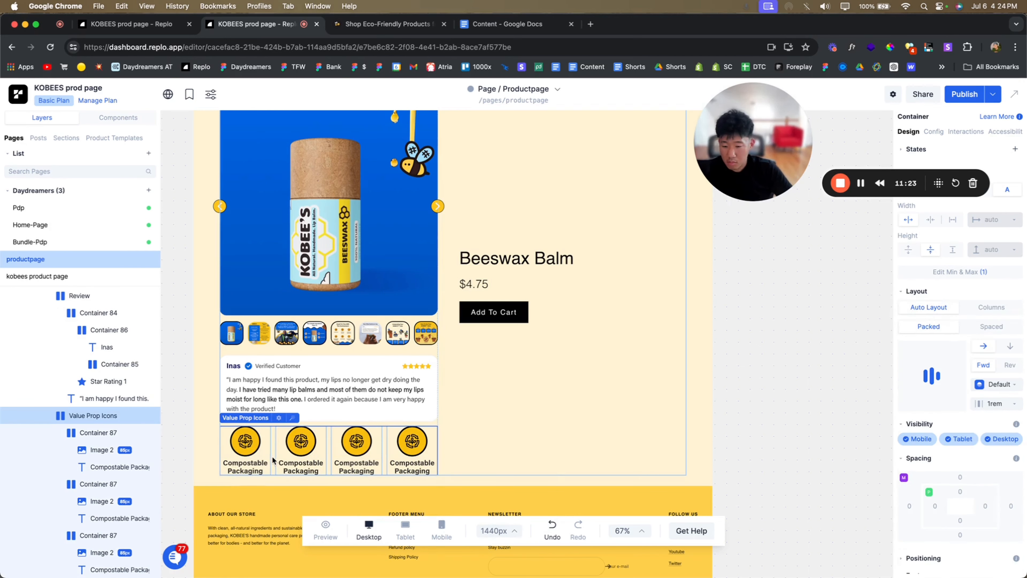
- Set the first icon container's width to wrap its content and delete the other three icon containers
left_click(267, 455)
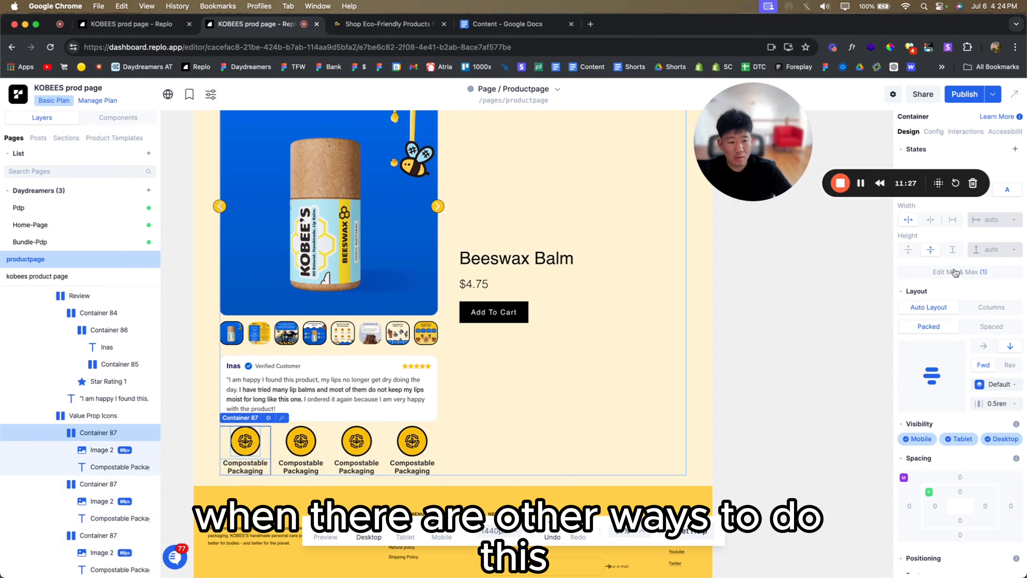
left_click(929, 222)
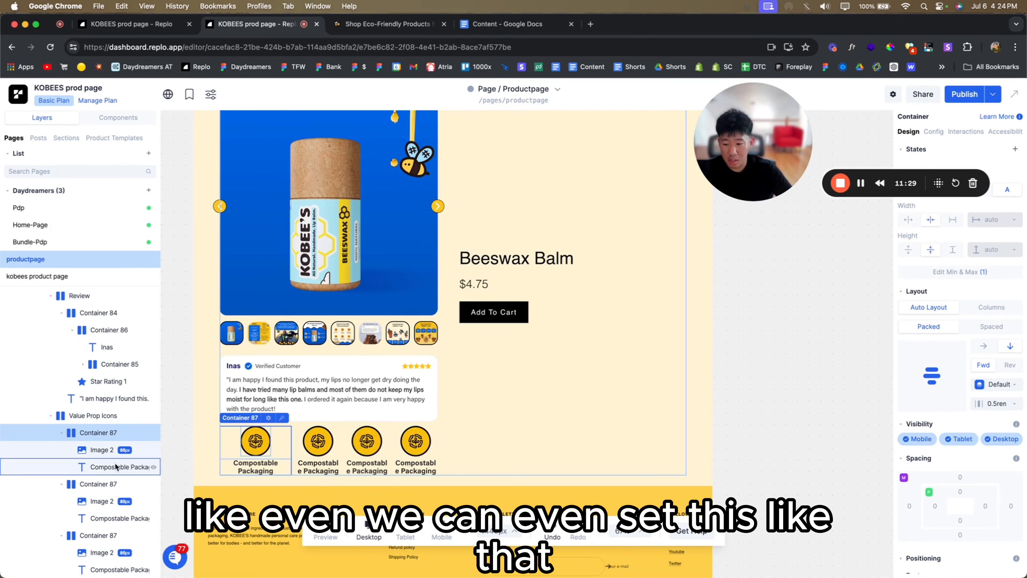
left_click(86, 483)
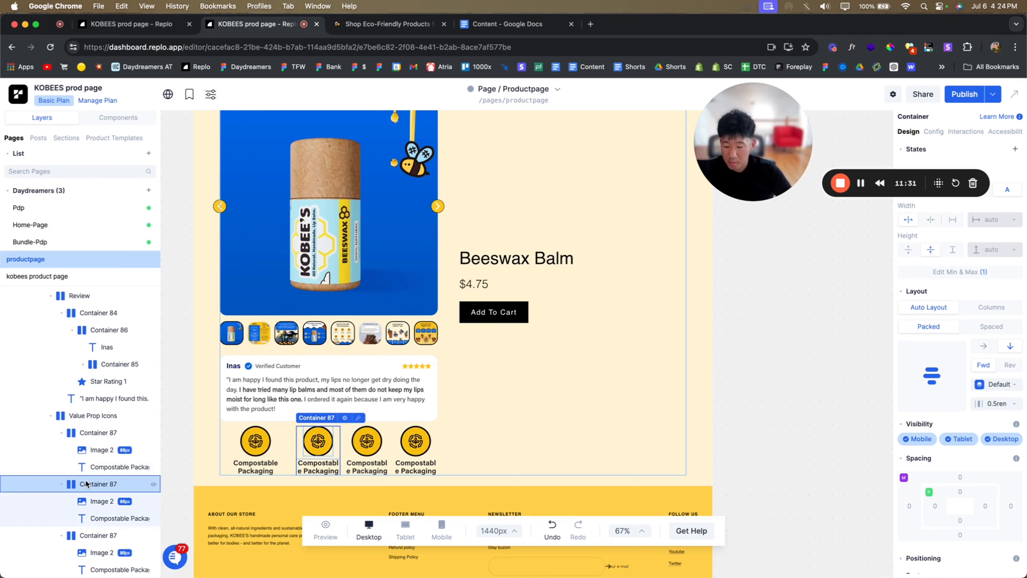
key("BackSpace")
left_click(96, 482)
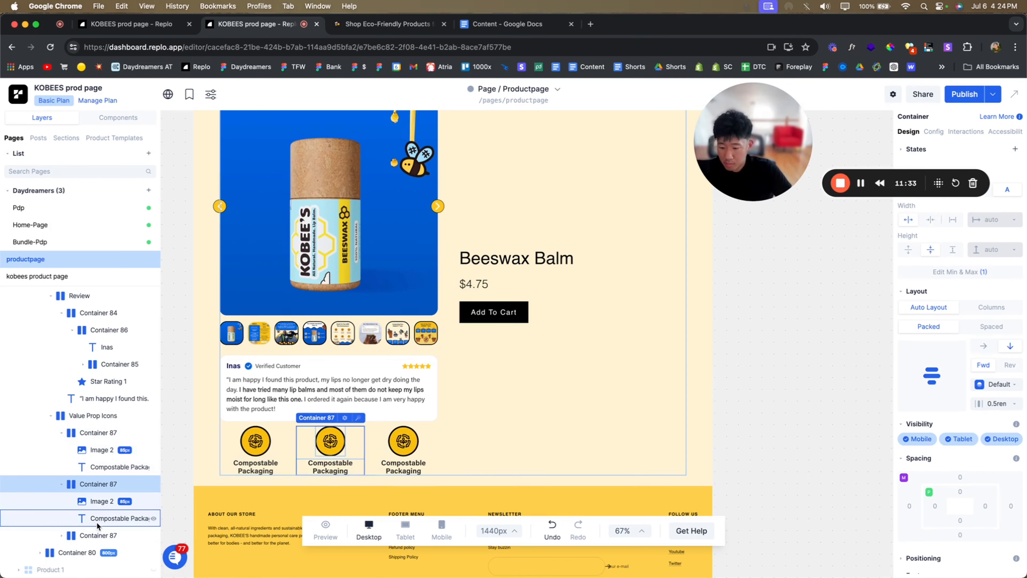
left_click(97, 528, "shift")
key("BackSpace")
left_click(67, 458)
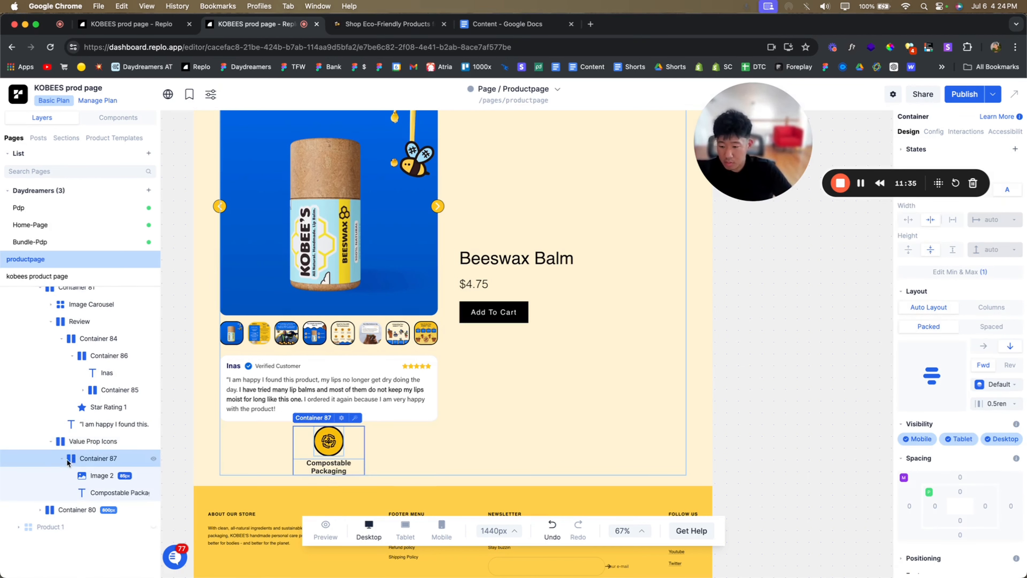
- Duplicate the remaining Compostable Packaging icon container three times to make a row of four
left_click(62, 459)
key("super+d")
key("super+d")
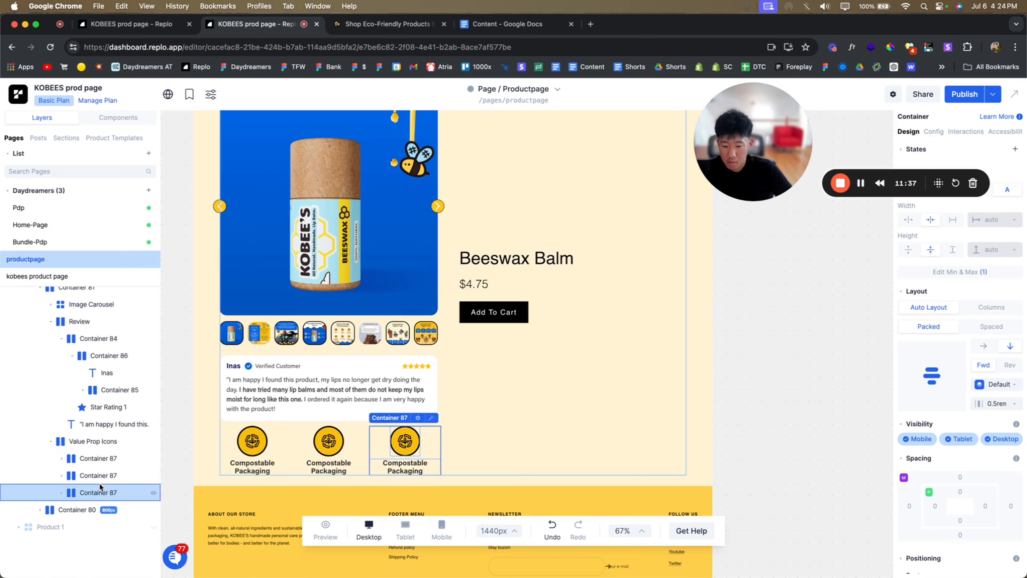
key("super+d")
- Give the Value Prop Icons row a fixed width of 100%
left_click(93, 430)
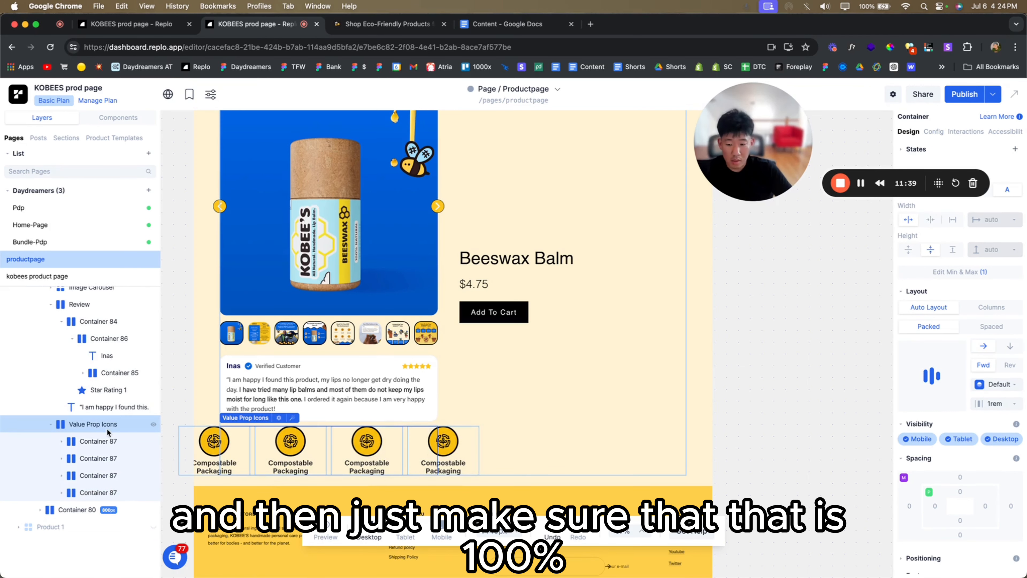
left_click(951, 221)
type("10")
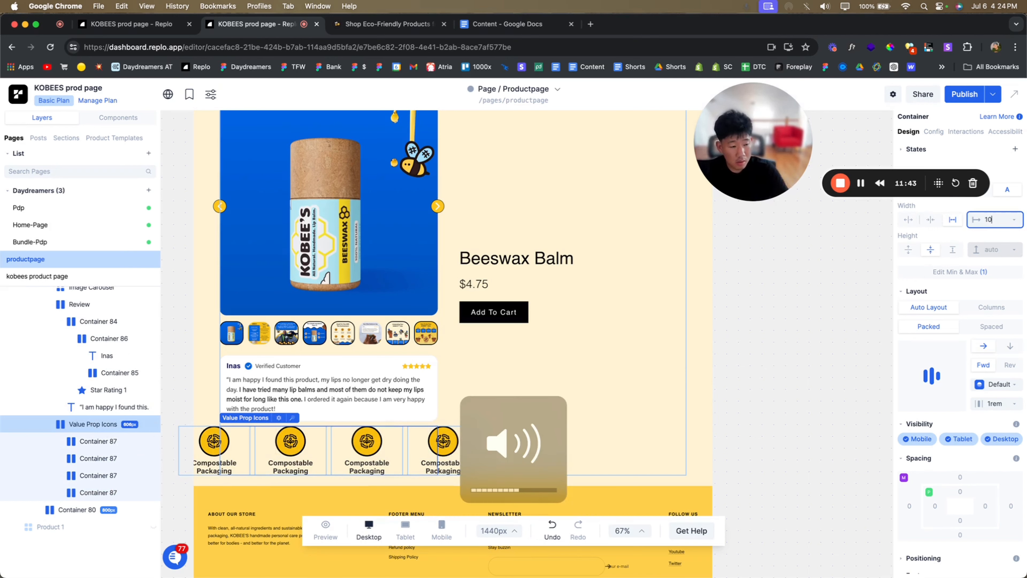
type("0%")
key("Return")
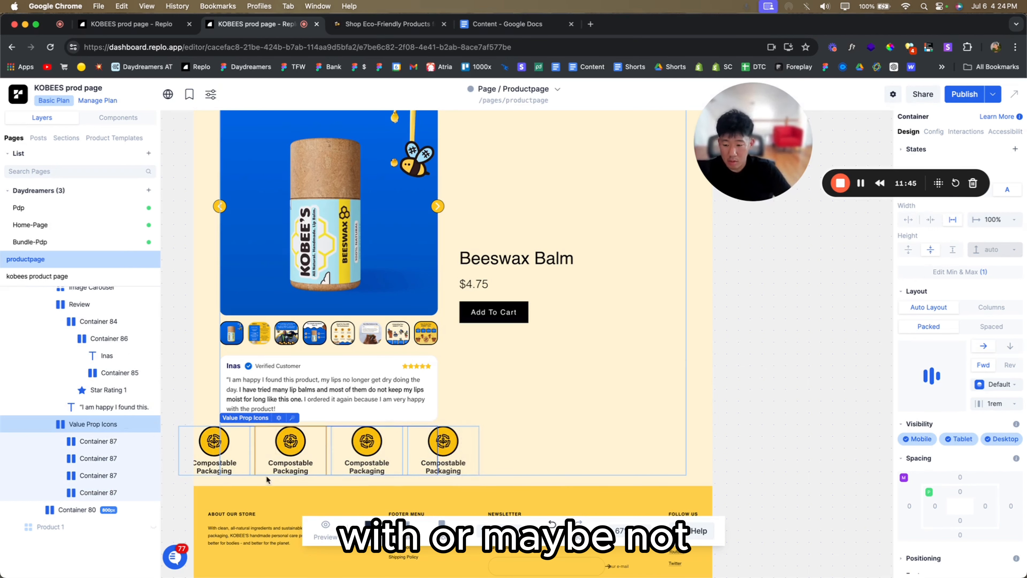
- Set the width of each of the four icon containers to fill the available space
left_click(112, 441)
left_click(908, 220)
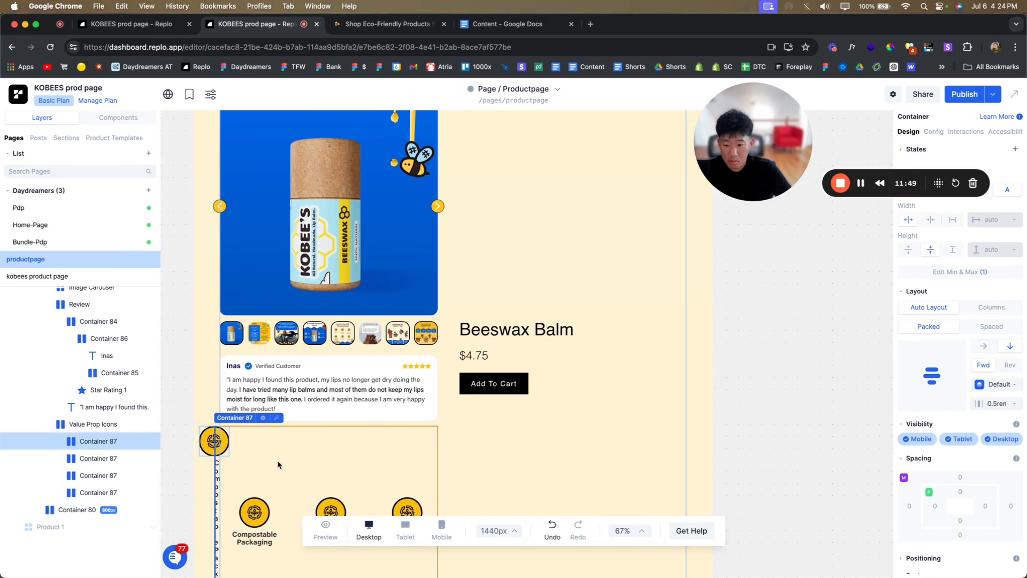
left_click(99, 457)
left_click(909, 219)
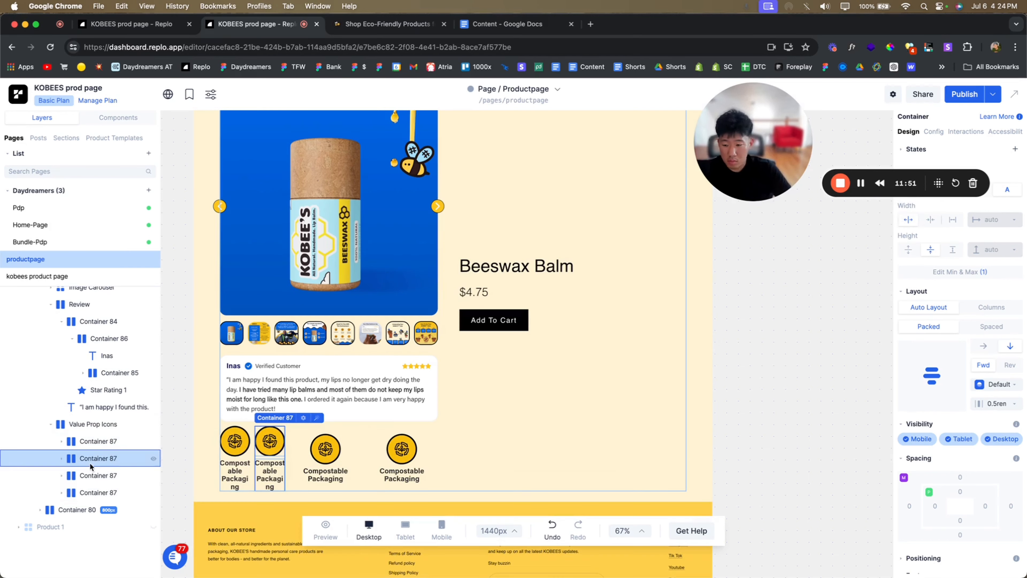
left_click(91, 474)
left_click(908, 220)
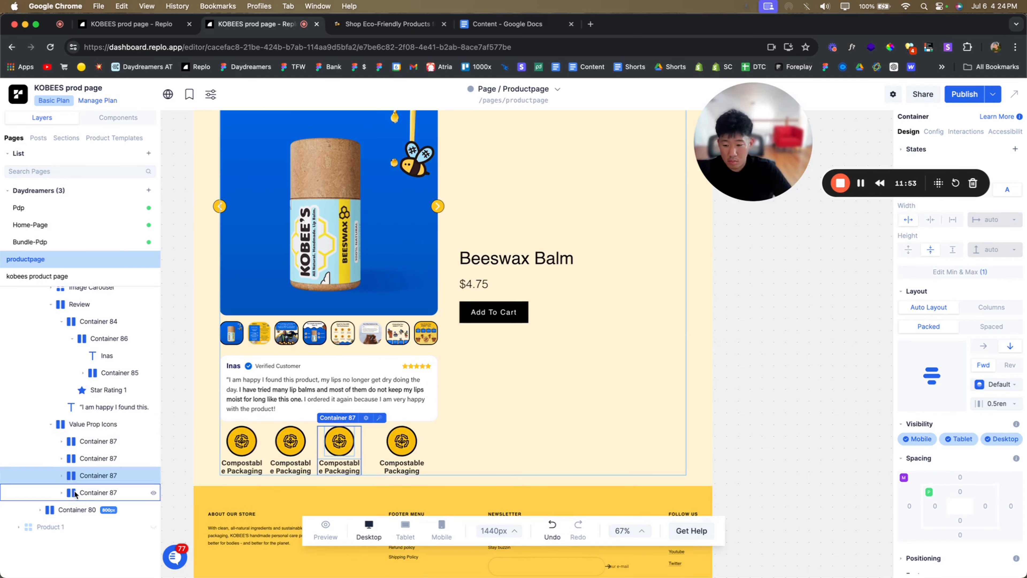
left_click(85, 492)
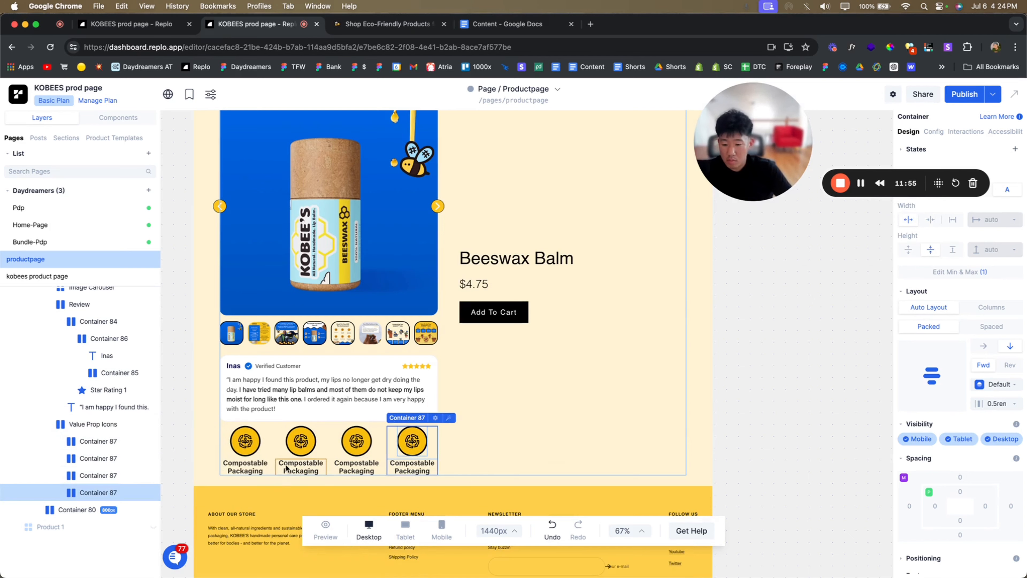
left_click(274, 456)
- Check the icon labels on the live KOBEES product page and change the second label in the Replo row to "Handmade"
left_click(372, 22)
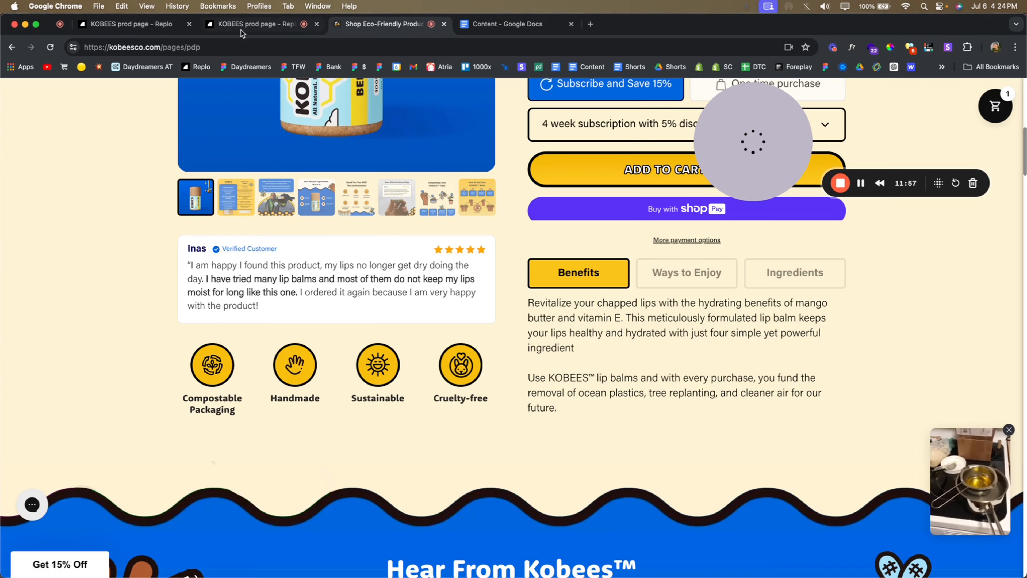
left_click(270, 27)
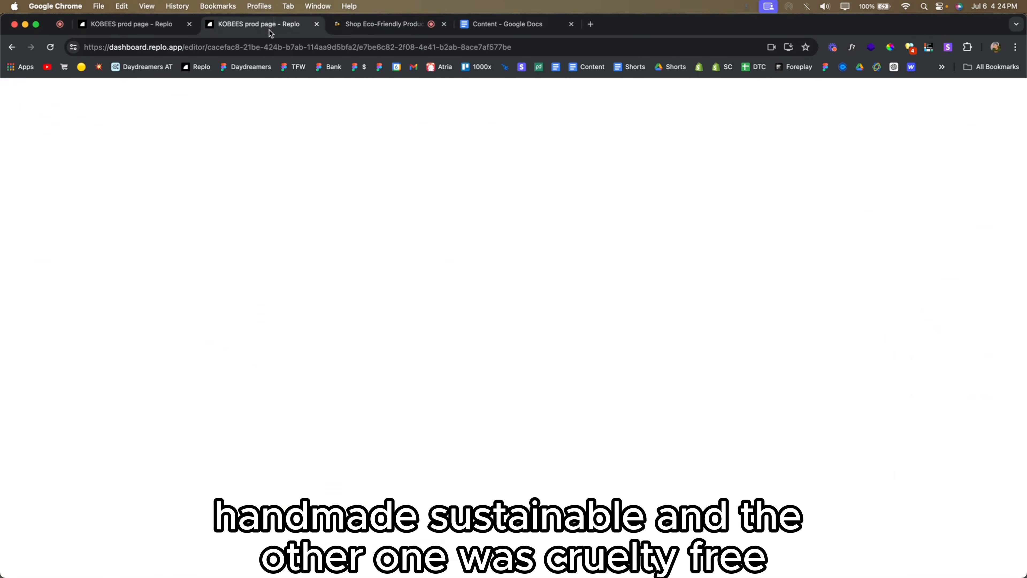
left_click(300, 465)
triple_click(931, 360)
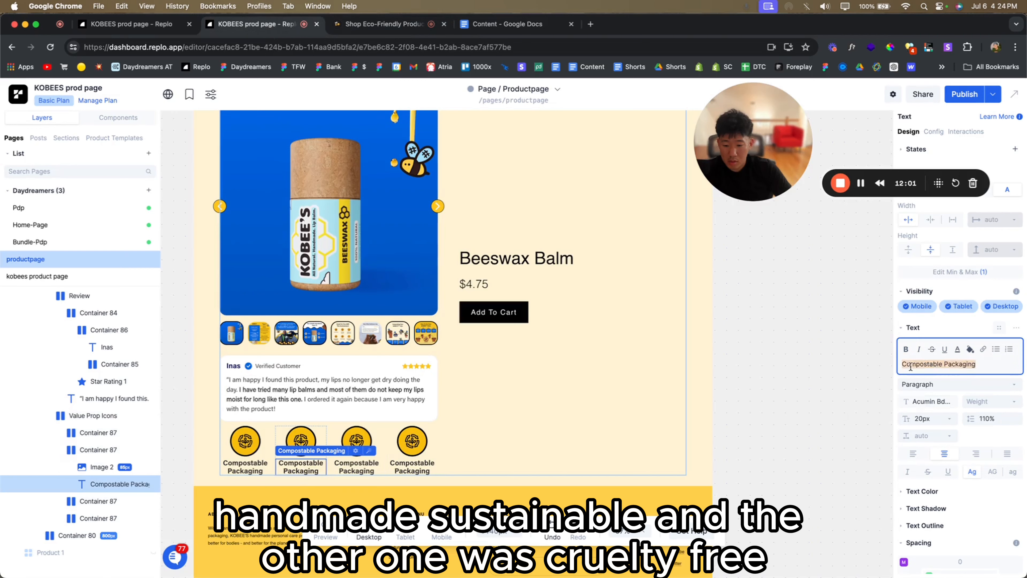
type("Handmade")
- Check the live product page again and change the third icon's label in Replo to "Sustainable"
left_click(380, 24)
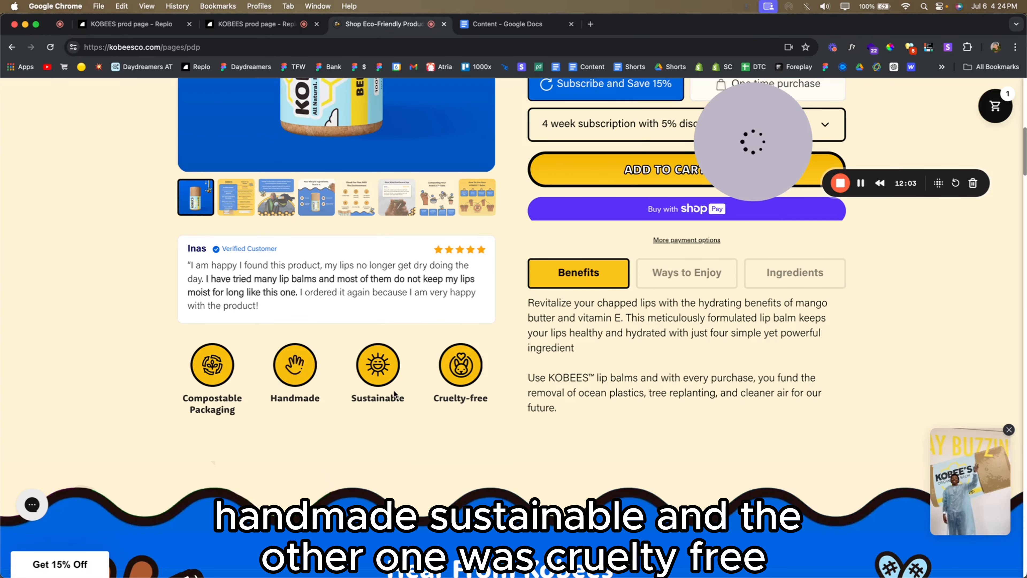
left_click(256, 26)
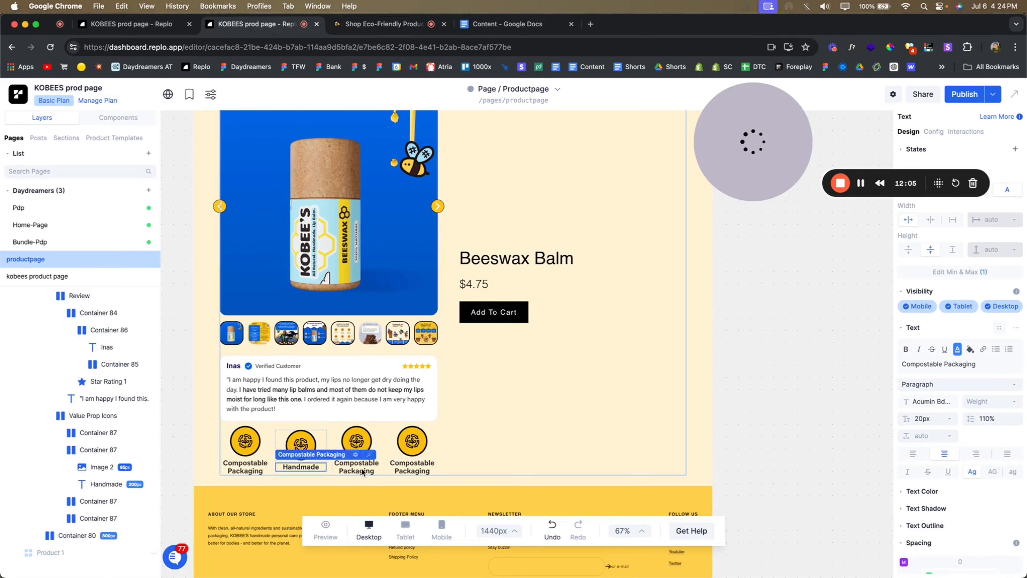
left_click(362, 470)
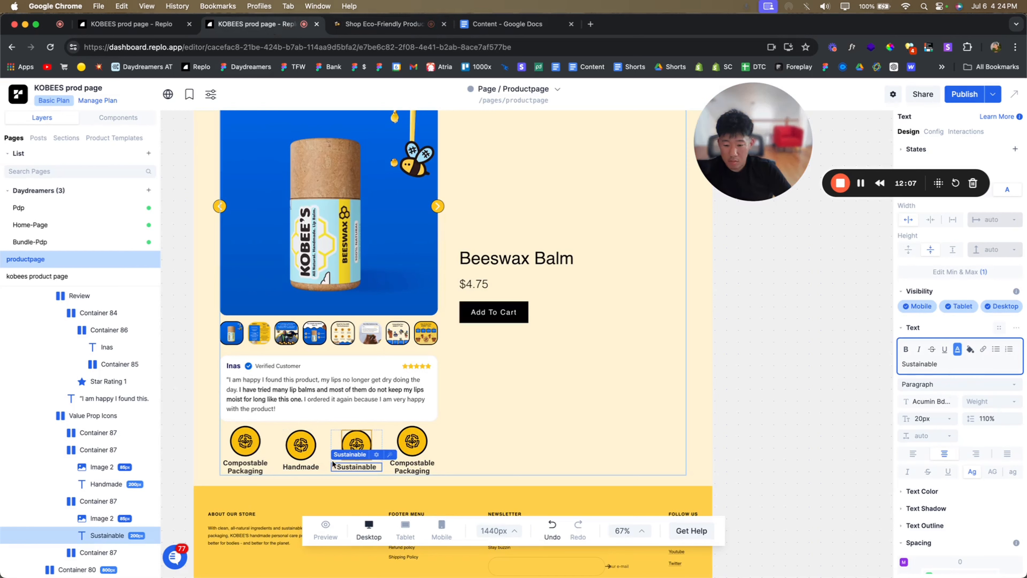
left_click(273, 438)
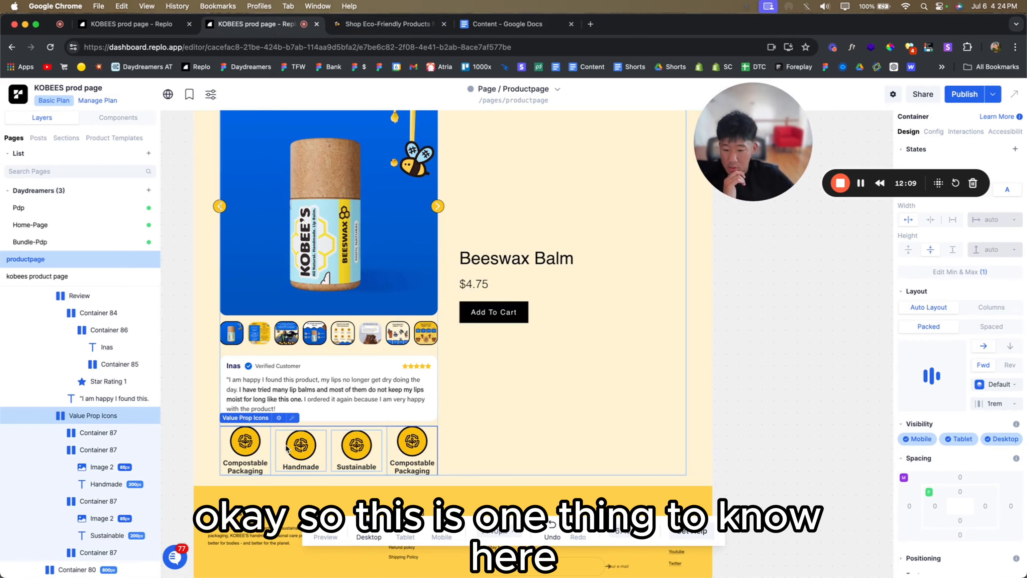
left_click(260, 466)
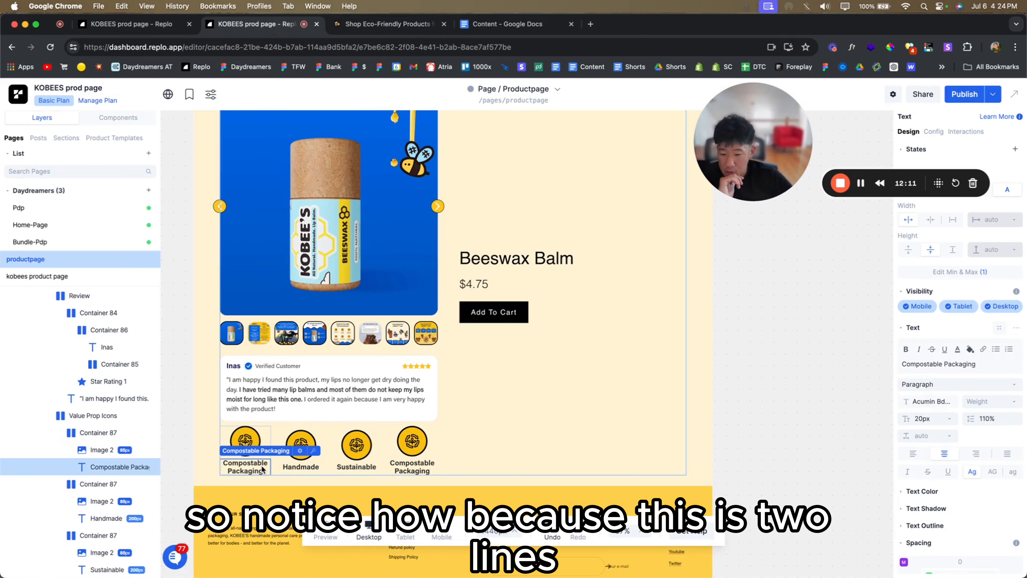
left_click(276, 466)
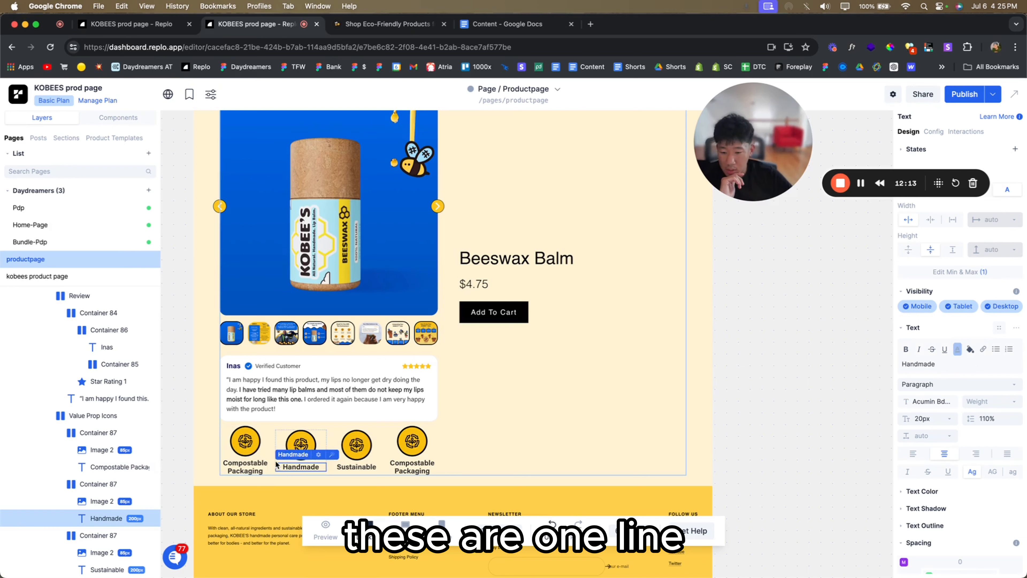
- Set the height of the Handmade icon's container and of its text label to fill the available space
left_click(908, 250)
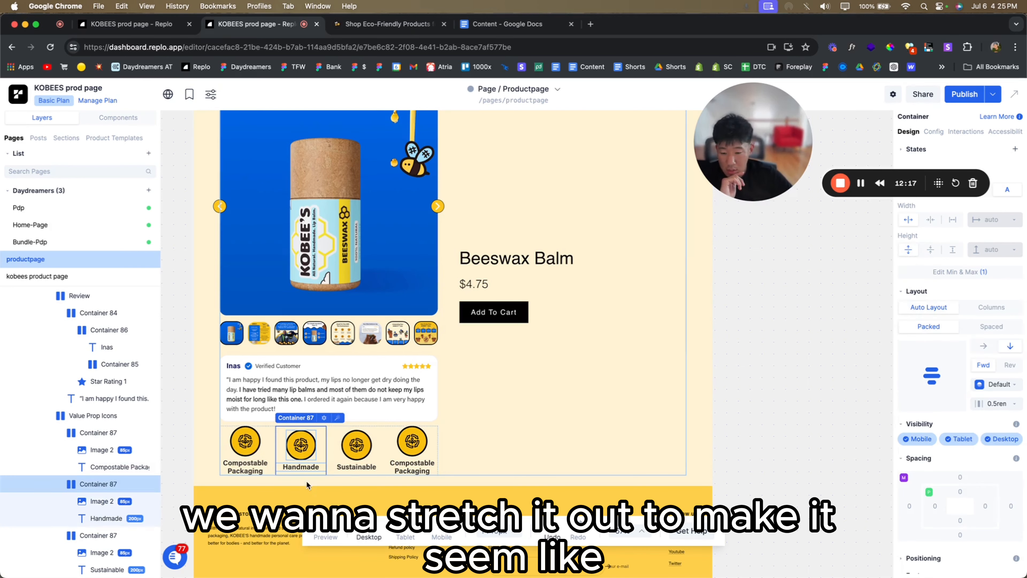
key("super+z")
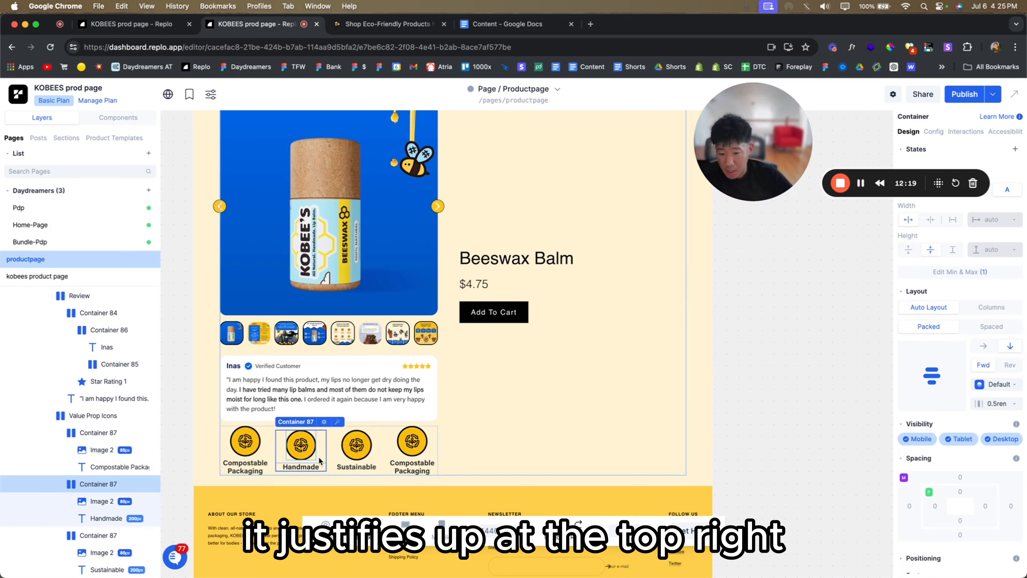
left_click(293, 467)
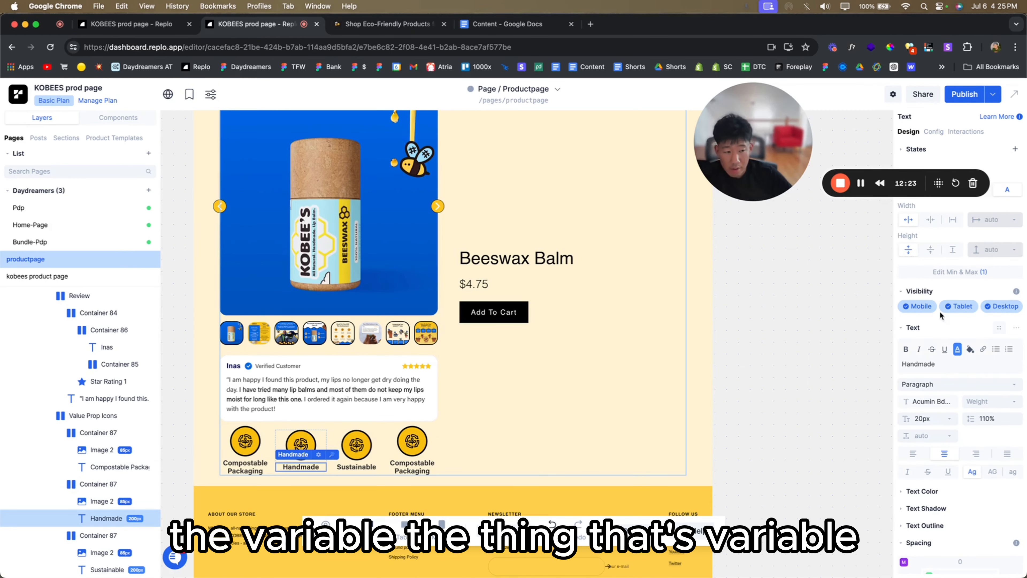
left_click(321, 437)
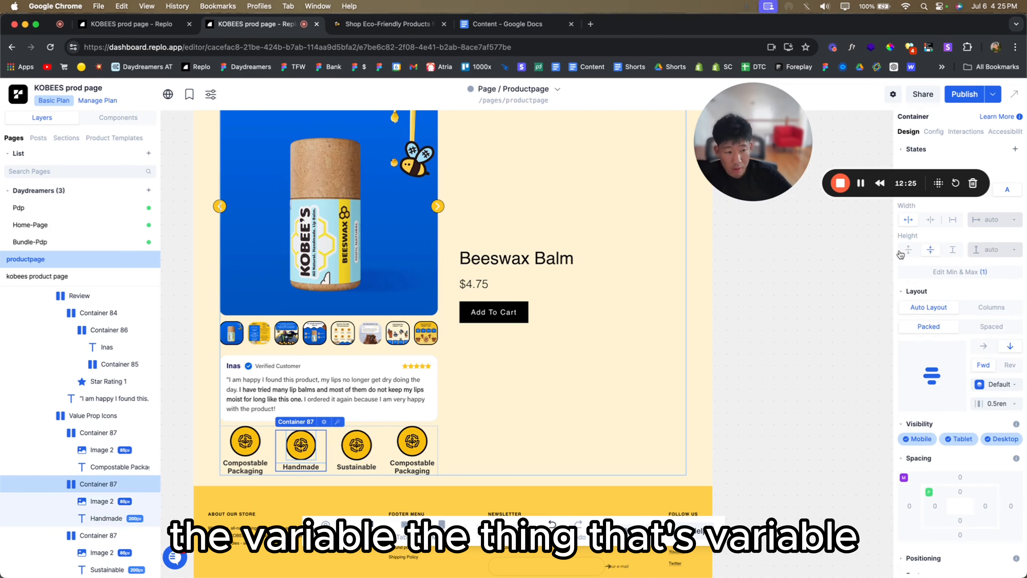
left_click(307, 466)
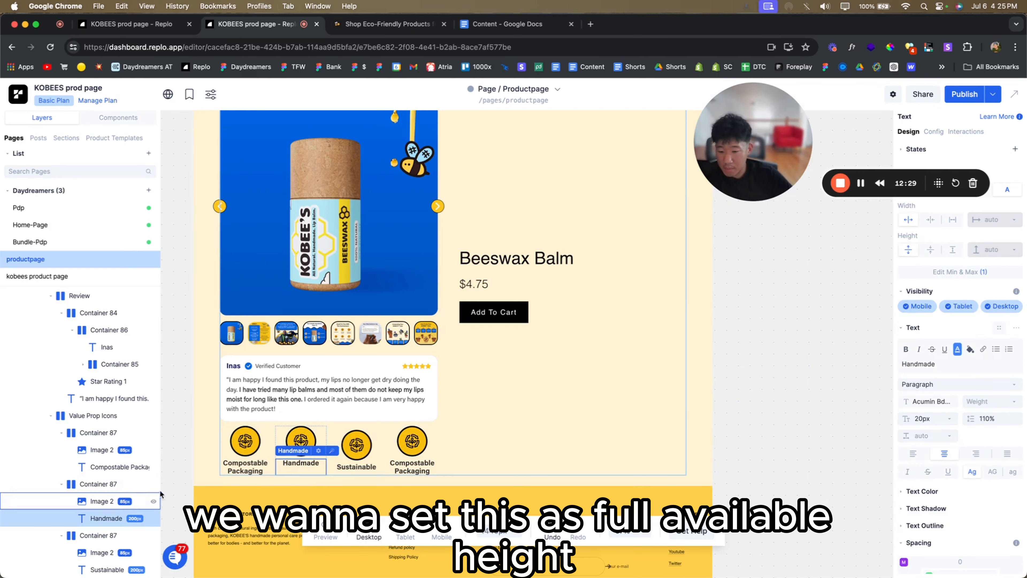
left_click(308, 442)
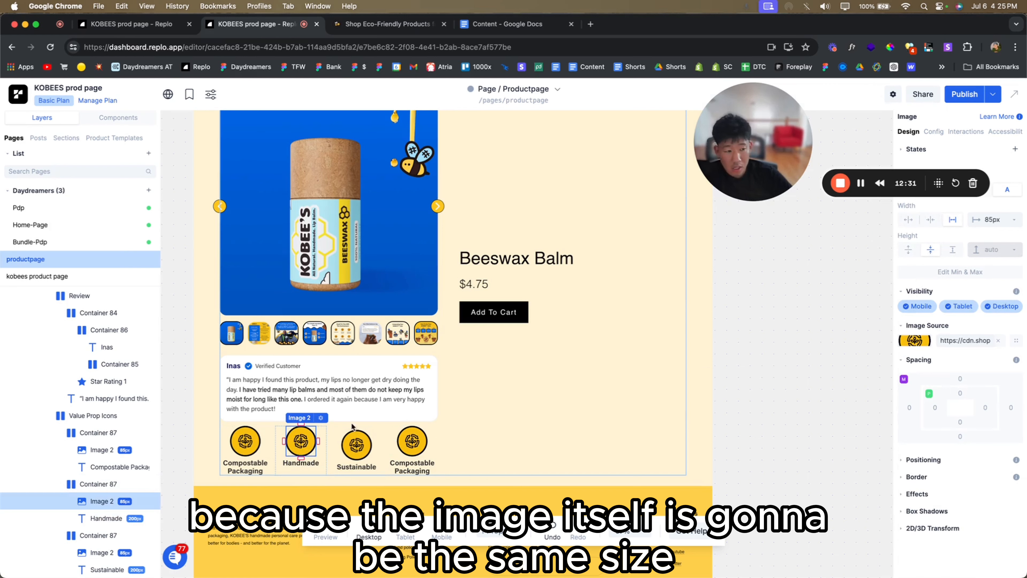
- Set the height of the Sustainable icon's container and of its text label to fill the available space
left_click(340, 444)
left_click(338, 444)
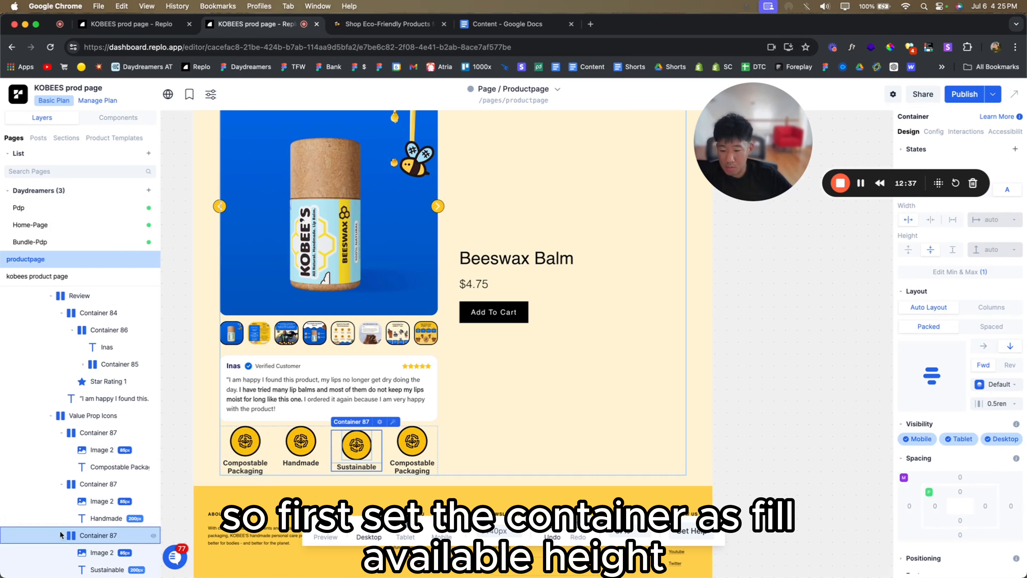
left_click(906, 250)
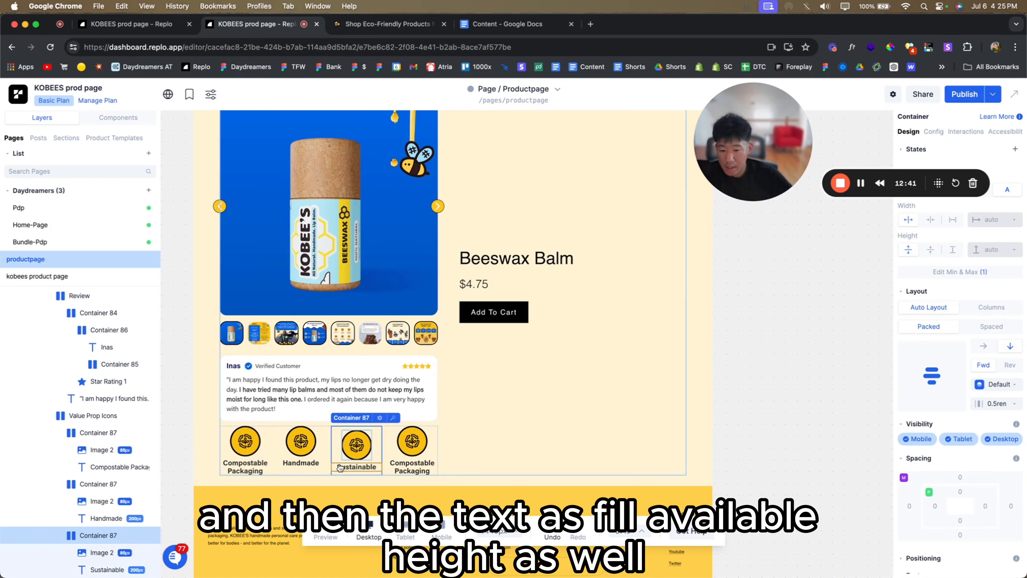
left_click(356, 466)
left_click(908, 250)
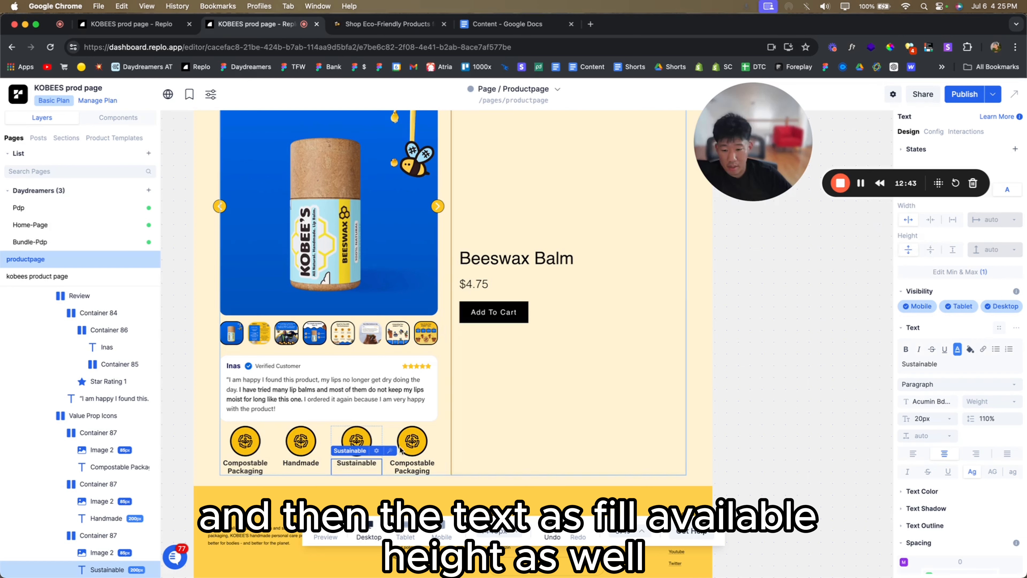
- Set the height of the fourth icon's text label and of its container to fill the available space
left_click(409, 474)
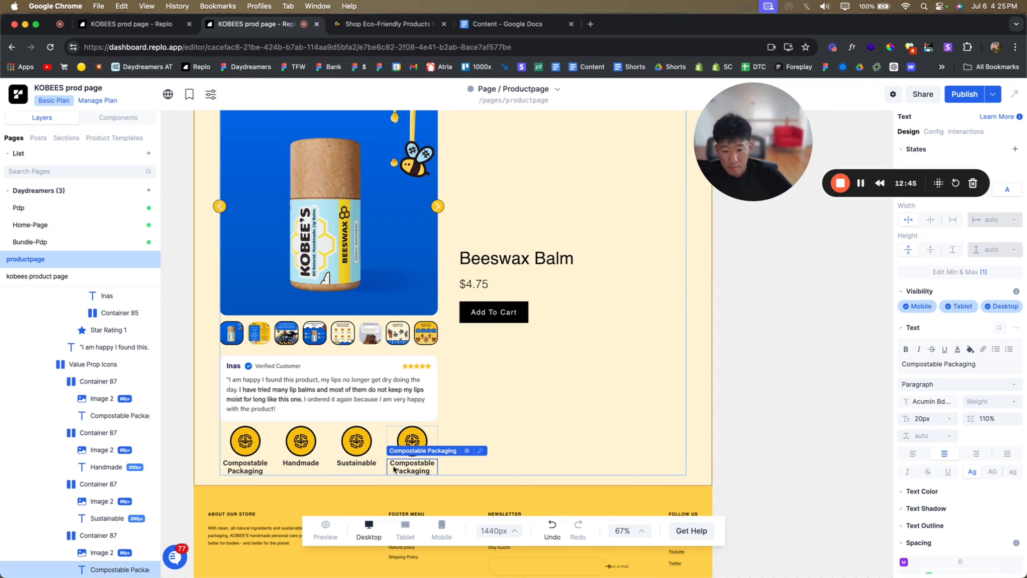
left_click(392, 434)
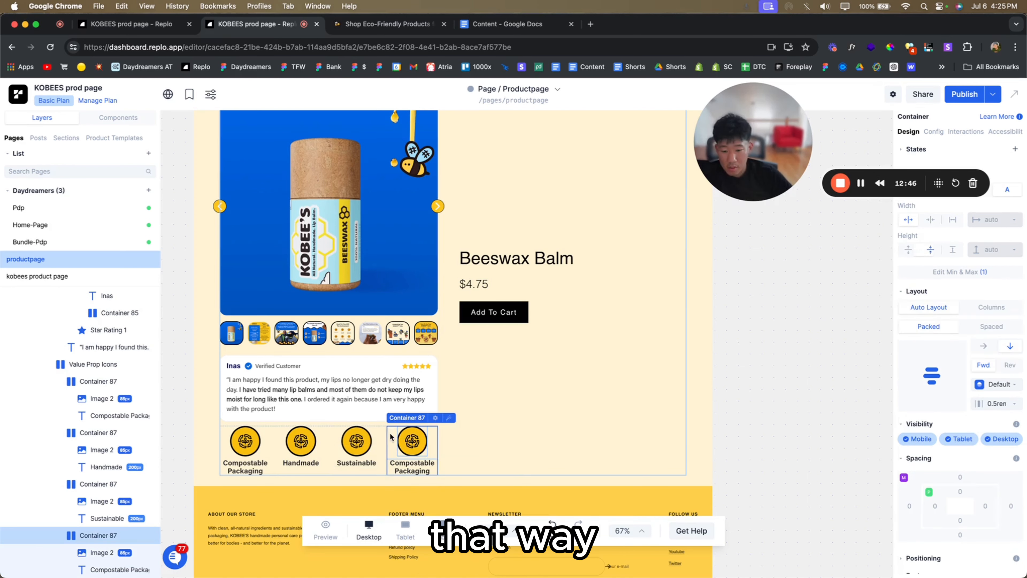
left_click(908, 251)
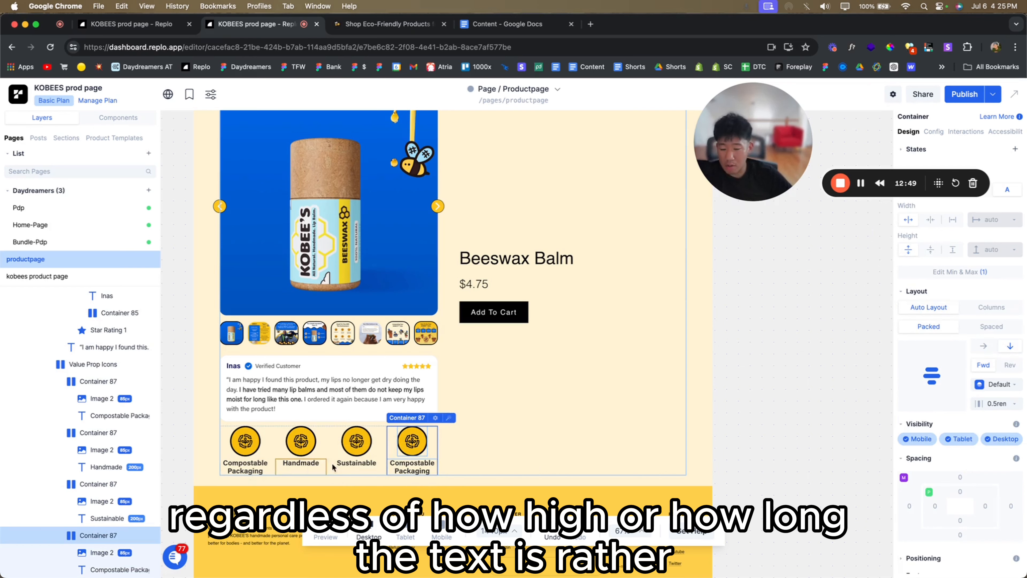
- Check the fourth icon's label on the live product page and change the matching label in Replo to "Cruelty-free"
left_click(425, 463)
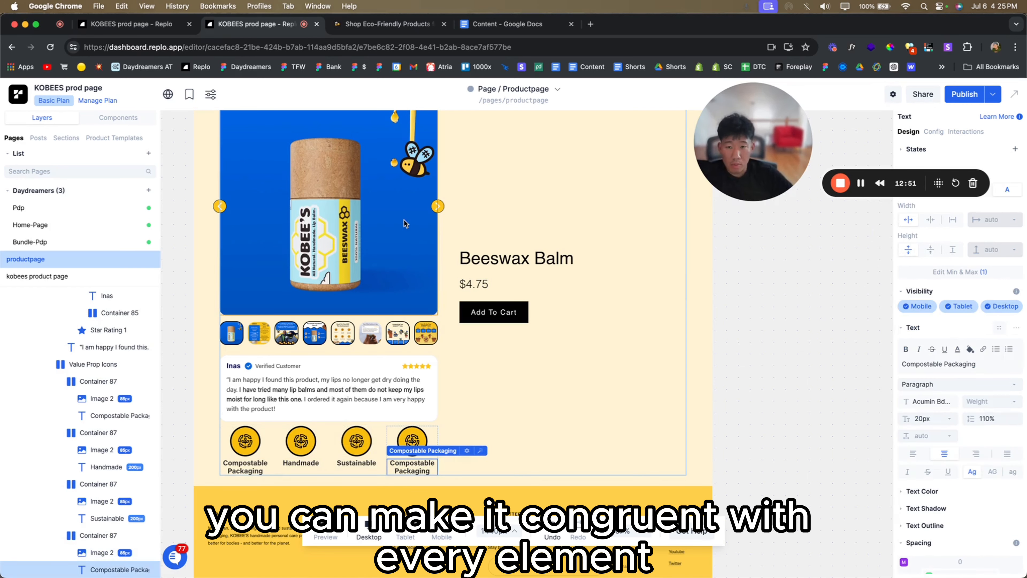
left_click(369, 22)
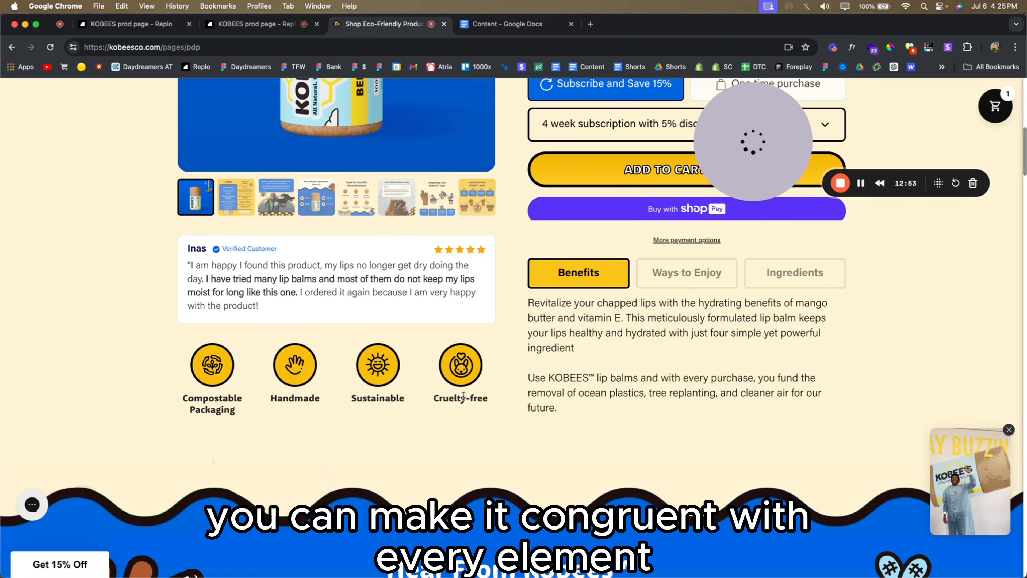
left_click(263, 23)
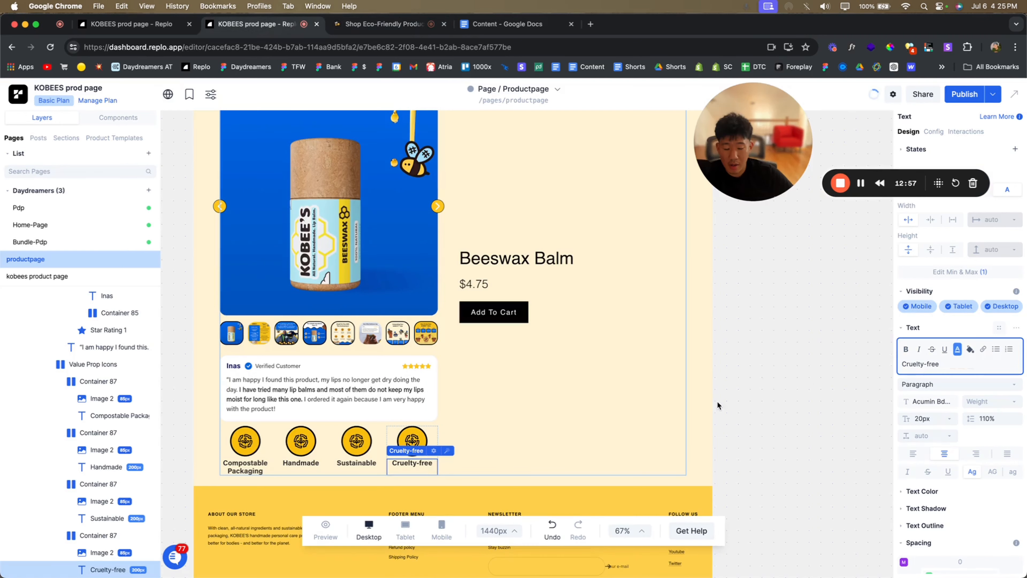
- Replace the image above the Handmade label with the yellow hand icon from the asset library
left_click(297, 446)
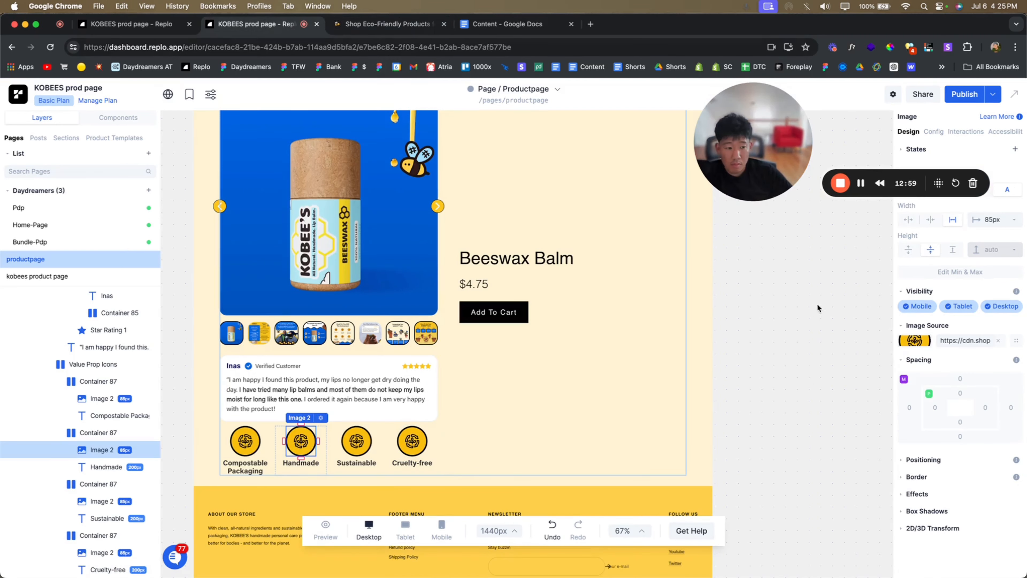
left_click(915, 340)
left_click(818, 346)
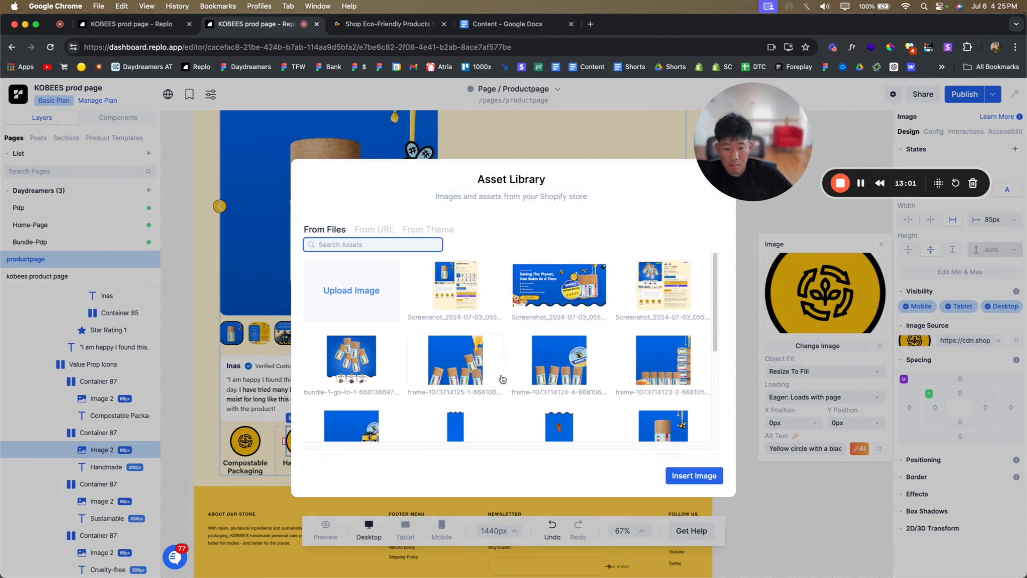
scroll(513, 380, "down", 5)
scroll(599, 382, "down", 10)
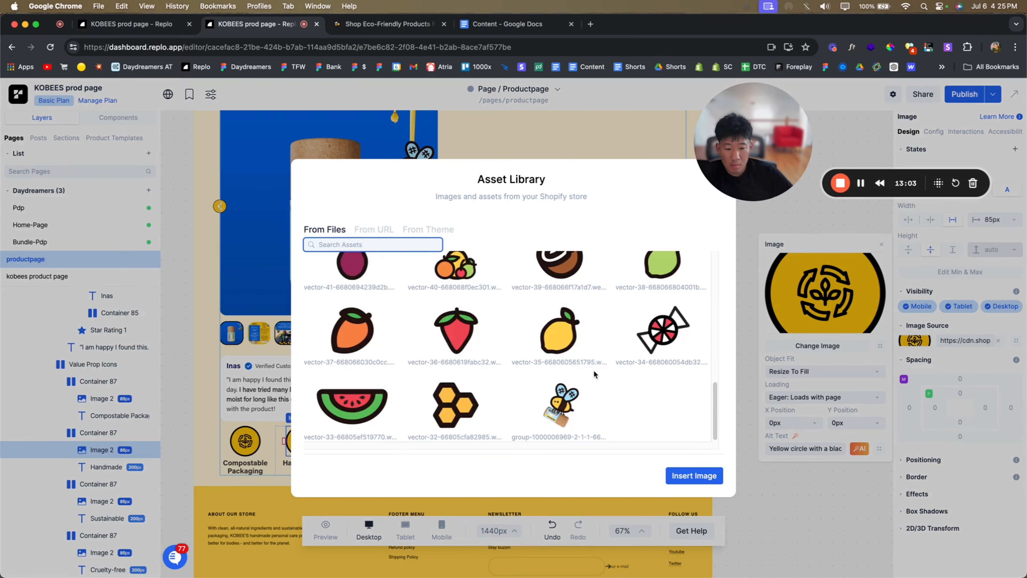
left_click(565, 294)
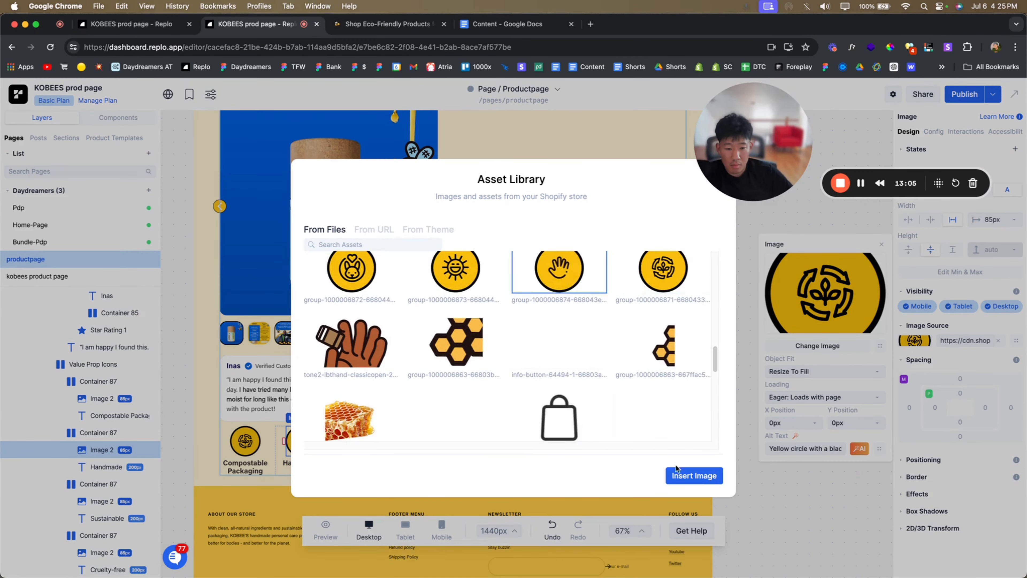
left_click(672, 476)
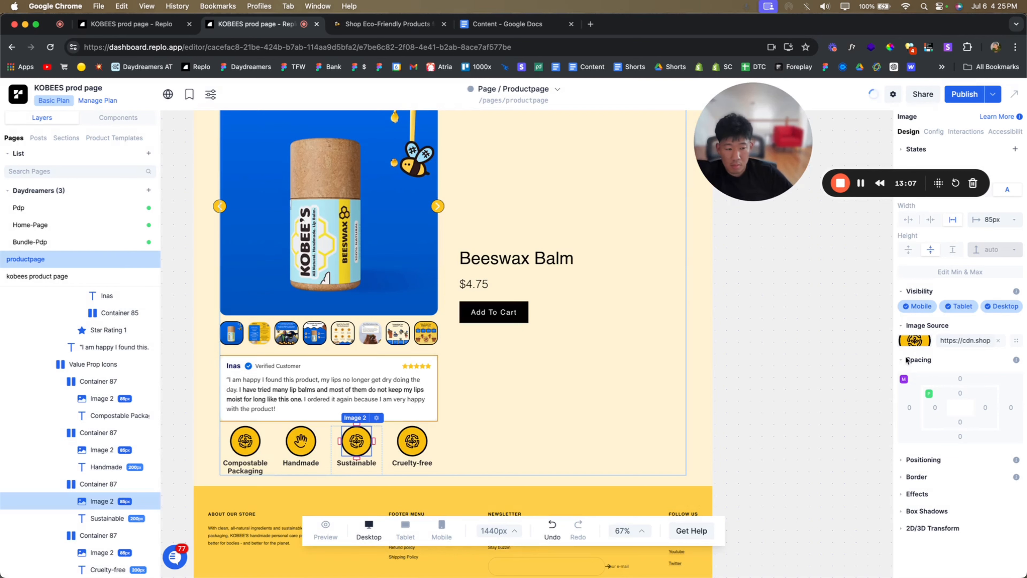
- Replace the image above the Sustainable label with the yellow sun icon from the asset library
left_click(914, 341)
left_click(817, 345)
scroll(509, 377, "down", 10)
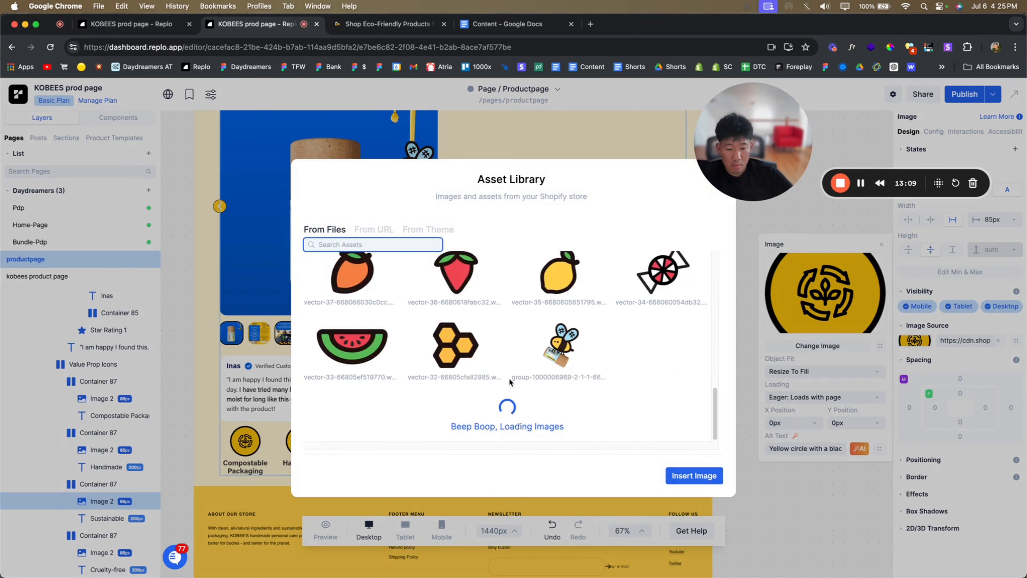
left_click(473, 320)
left_click(677, 475)
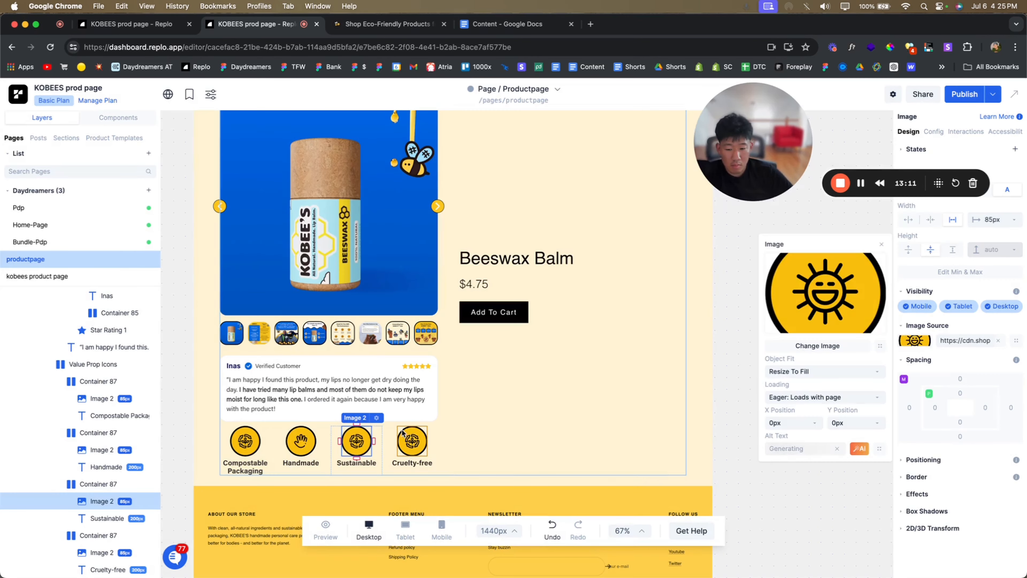
- Replace the image above the Cruelty-free label with the yellow rabbit icon from the asset library
left_click(900, 344)
left_click(805, 347)
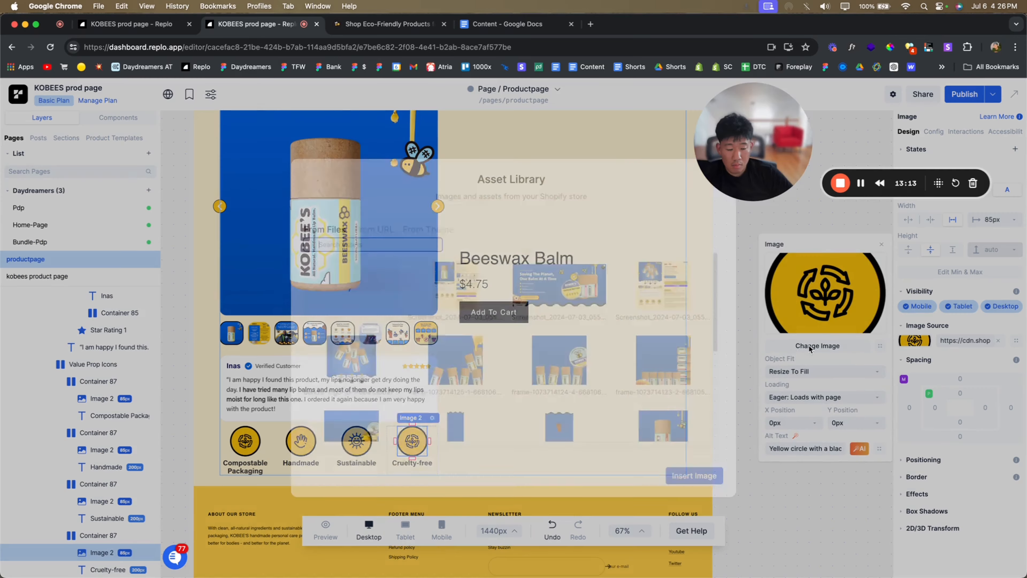
scroll(465, 377, "down", 10)
left_click(352, 419)
left_click(694, 475)
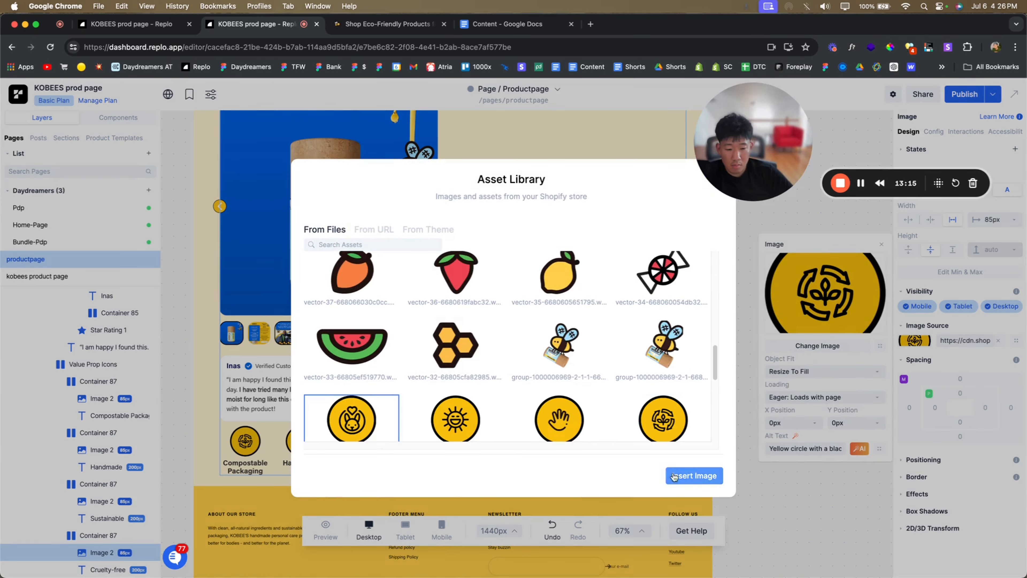
left_click(186, 390)
scroll(445, 445, "down", 2)
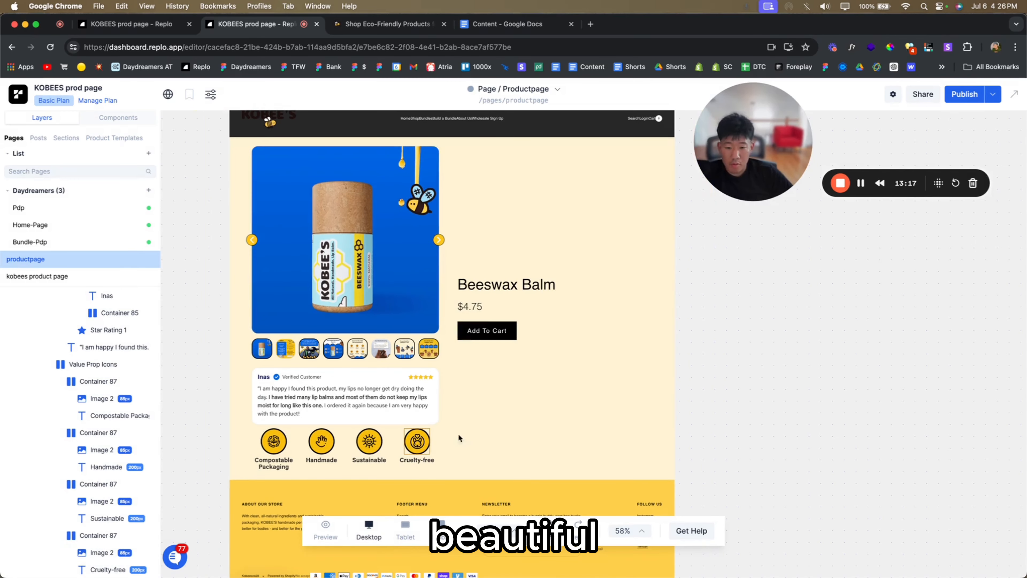
- Set the gap between the image carousel, review box and value prop icons in their parent container to 2rem
left_click(342, 431)
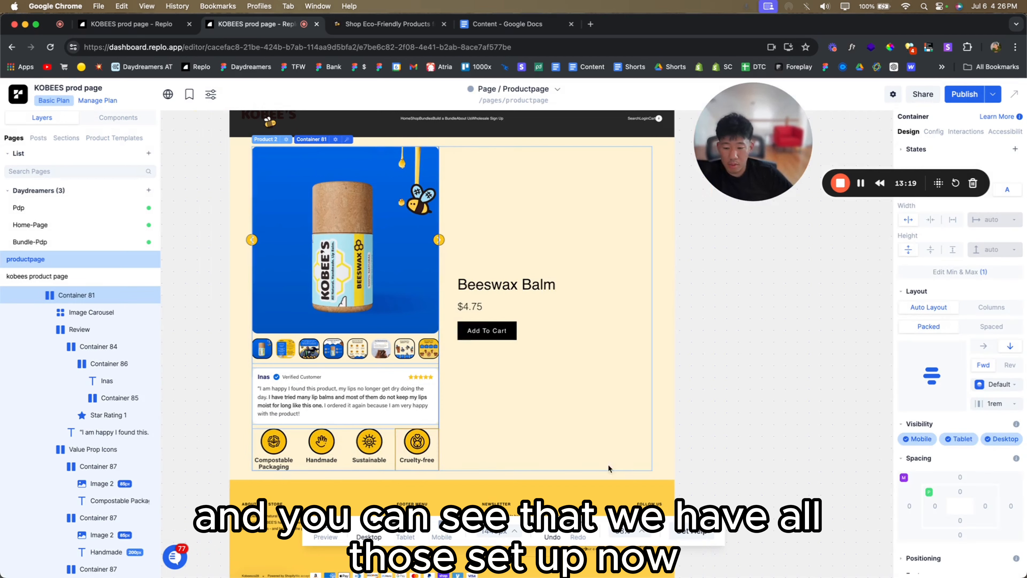
left_click_drag(981, 405, 979, 404)
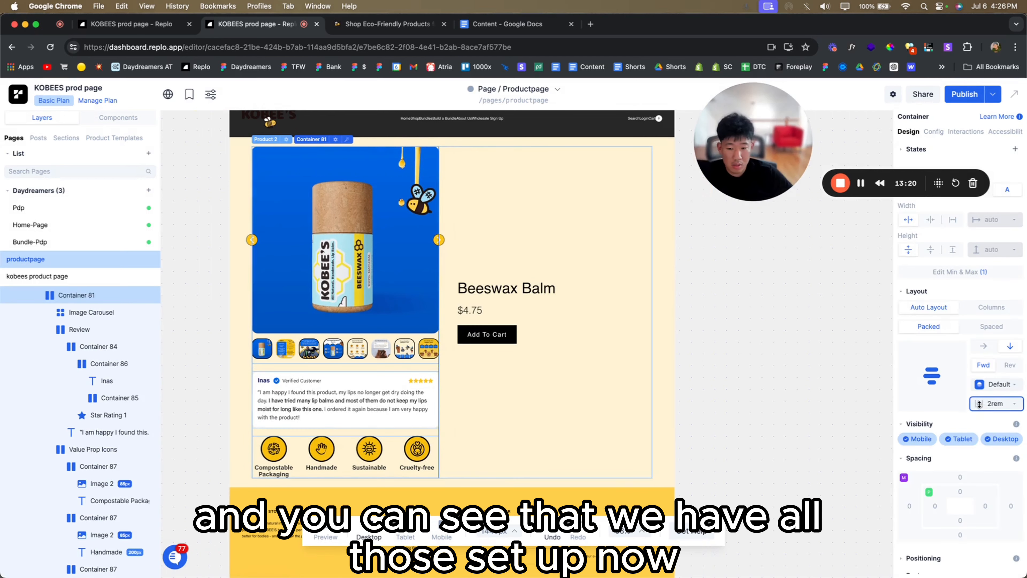
left_click(788, 386)
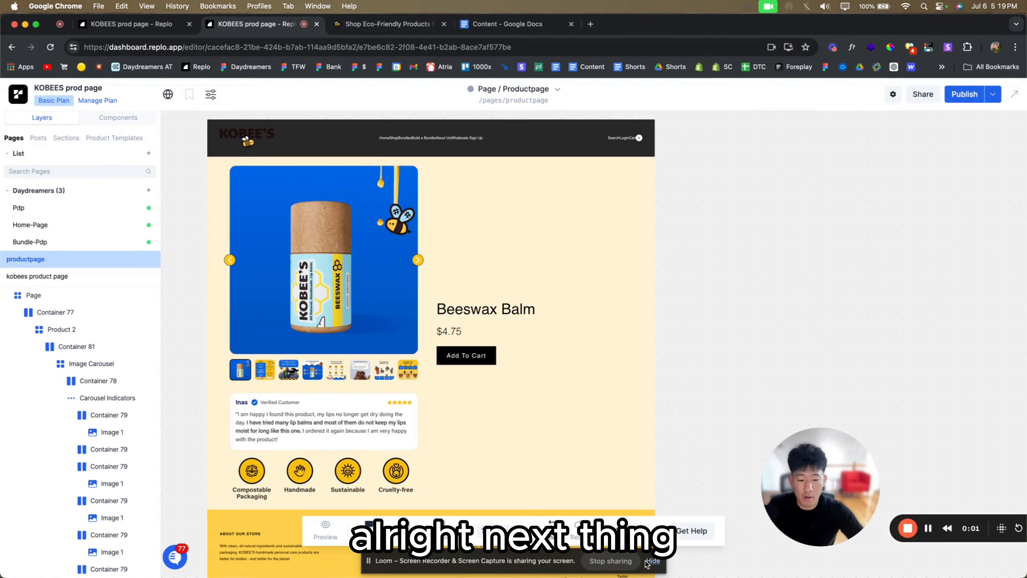
- Examine the product details beside the image on the live KOBEES page, including the Size Info pop-up, and close the pop-up
left_click(369, 24)
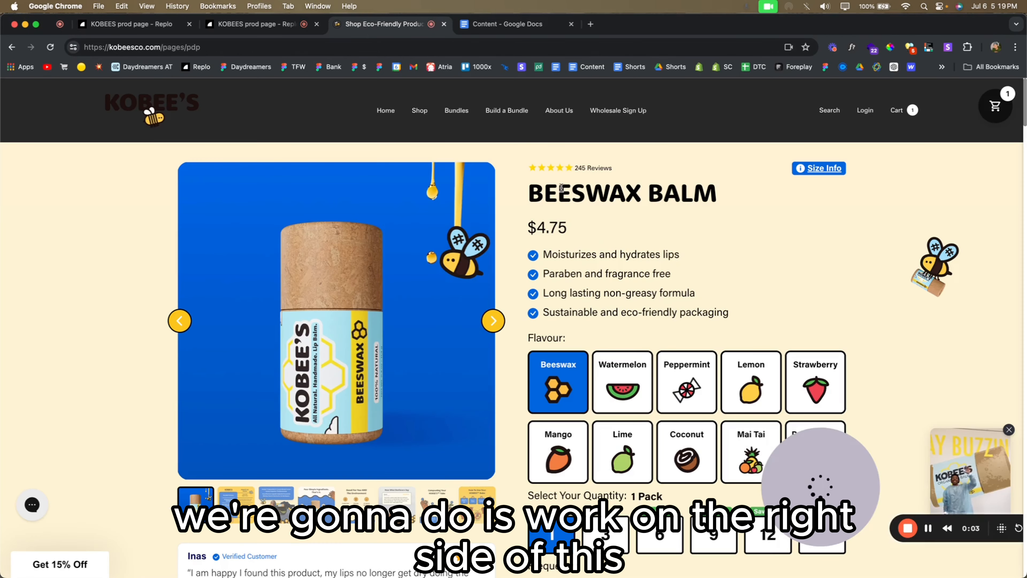
scroll(561, 187, "down", 3)
scroll(561, 187, "up", 3)
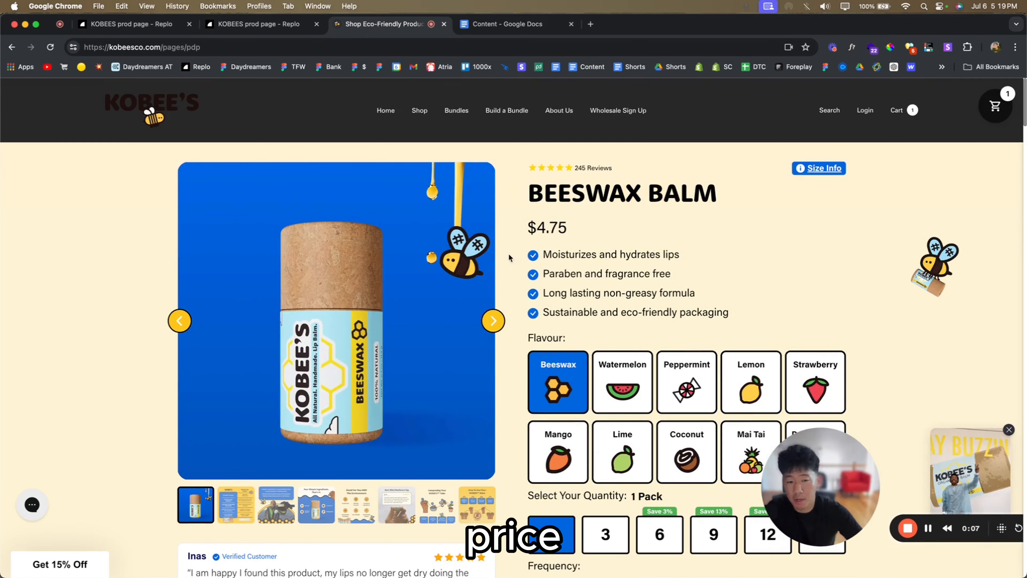
left_click(819, 167)
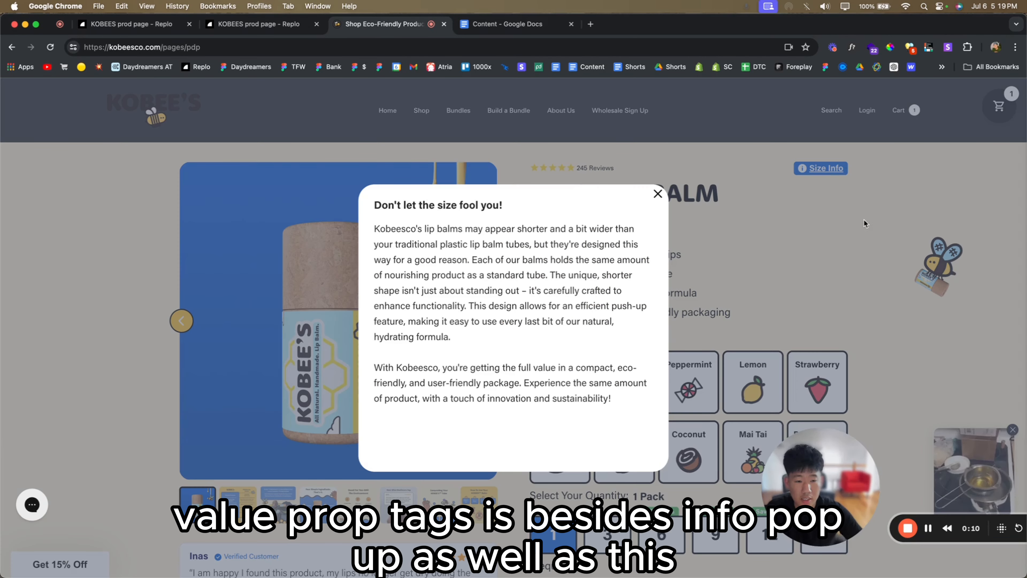
left_click(657, 194)
- Examine the Benefits, Ways to Enjoy and Ingredients tabs and the flavour, quantity and purchase options on the live page
scroll(667, 283, "down", 10)
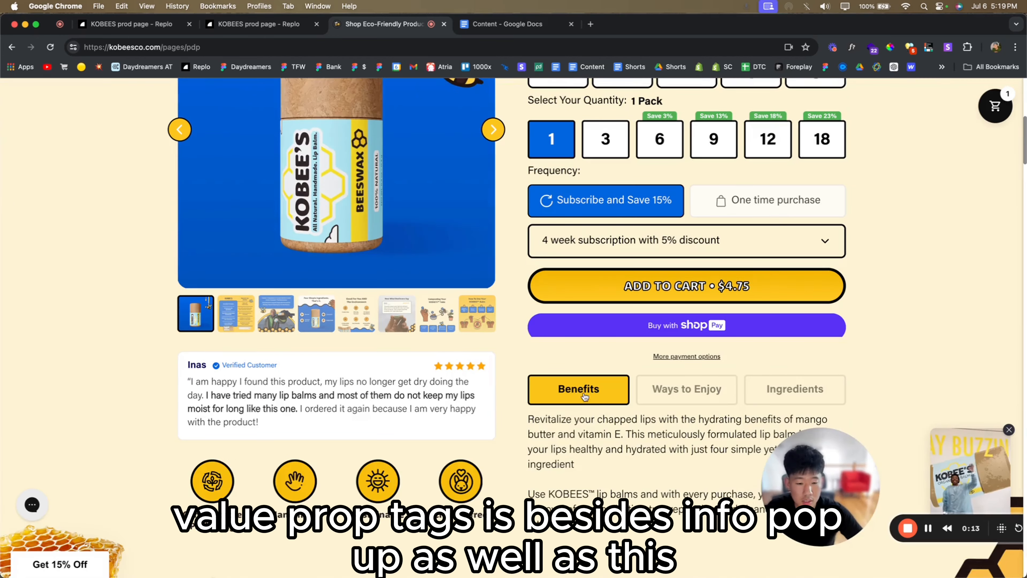
left_click(688, 389)
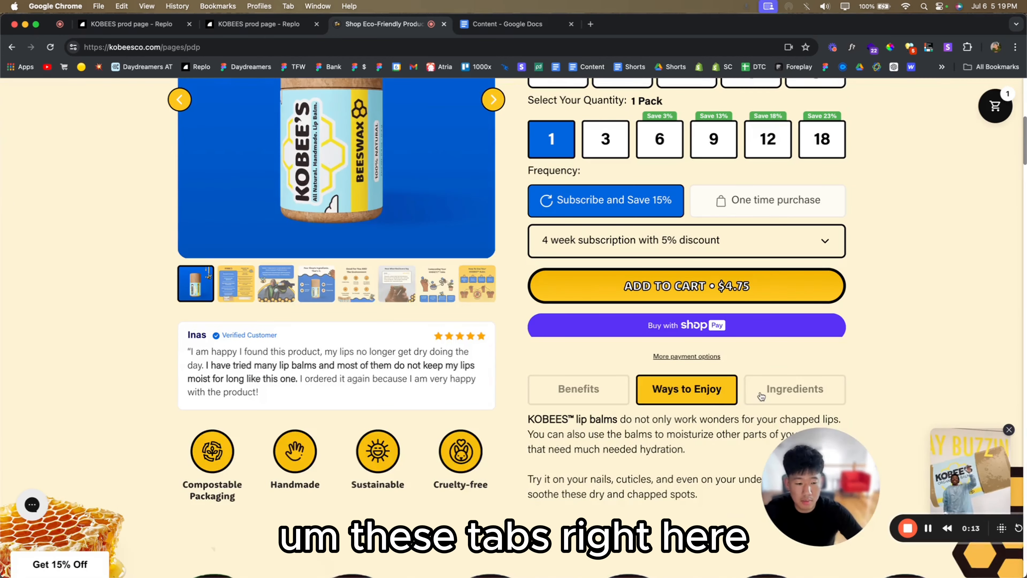
left_click(762, 396)
left_click(658, 399)
left_click(598, 397)
left_click(768, 394)
scroll(624, 354, "up", 3)
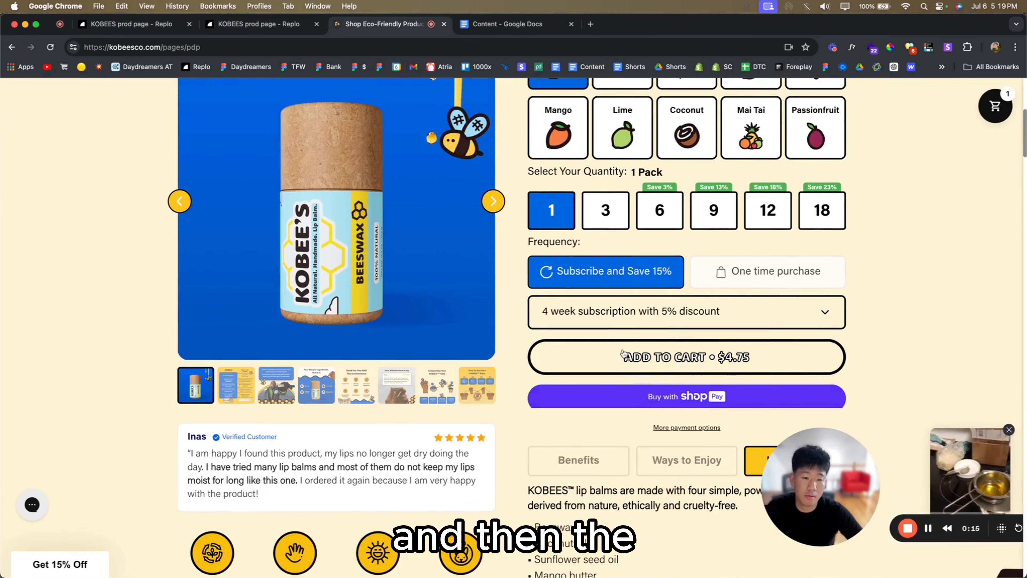
scroll(622, 354, "up", 5)
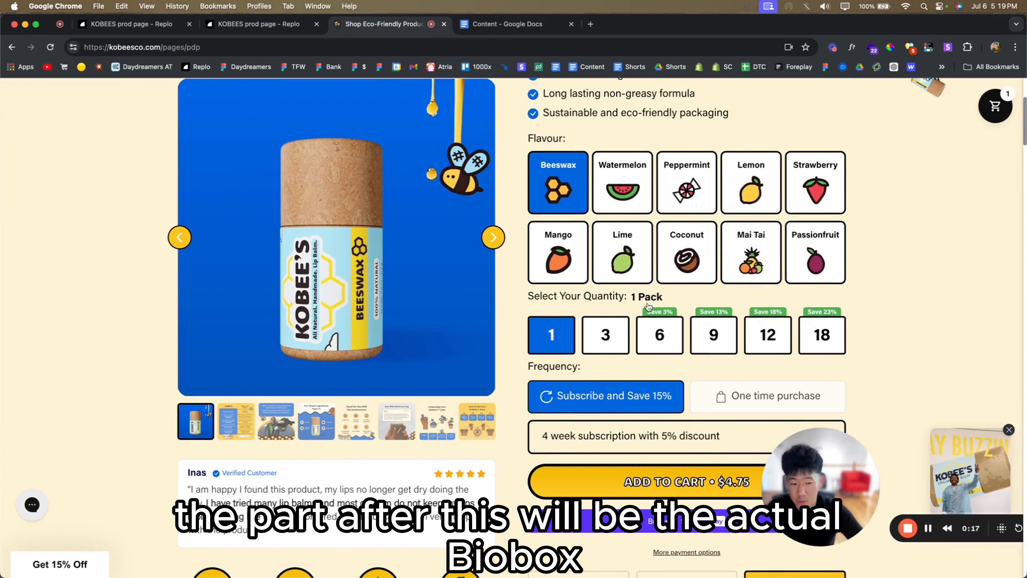
- Return from the live page to the Replo editor and collapse the nested layers of the left column container
scroll(679, 332, "up", 2)
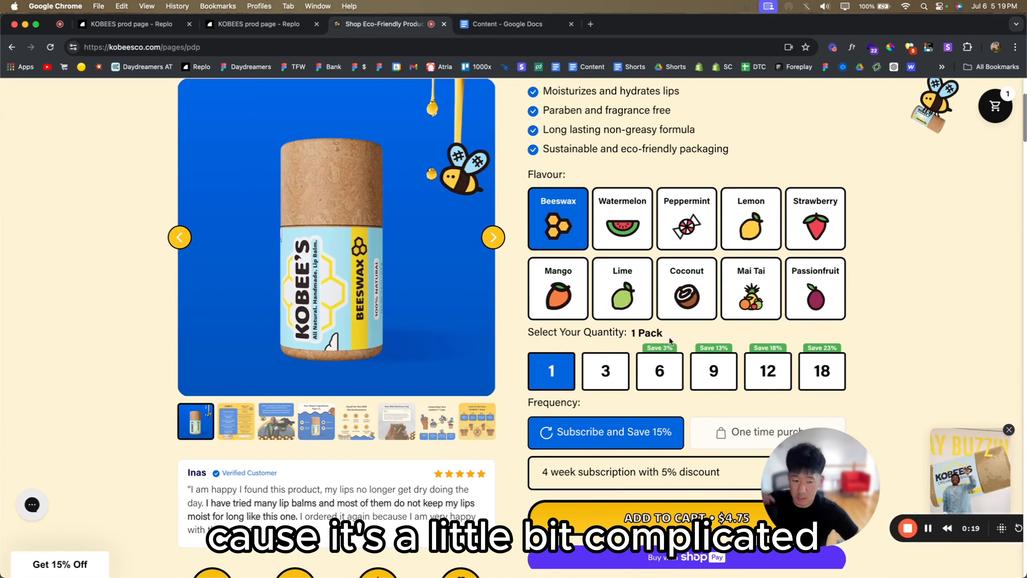
left_click(264, 25)
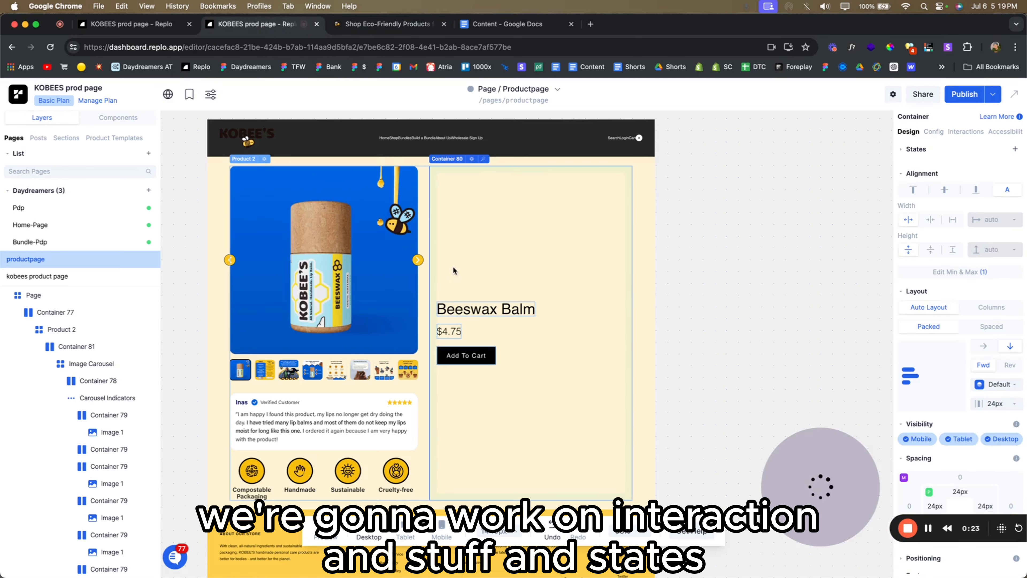
scroll(106, 444, "up", 5)
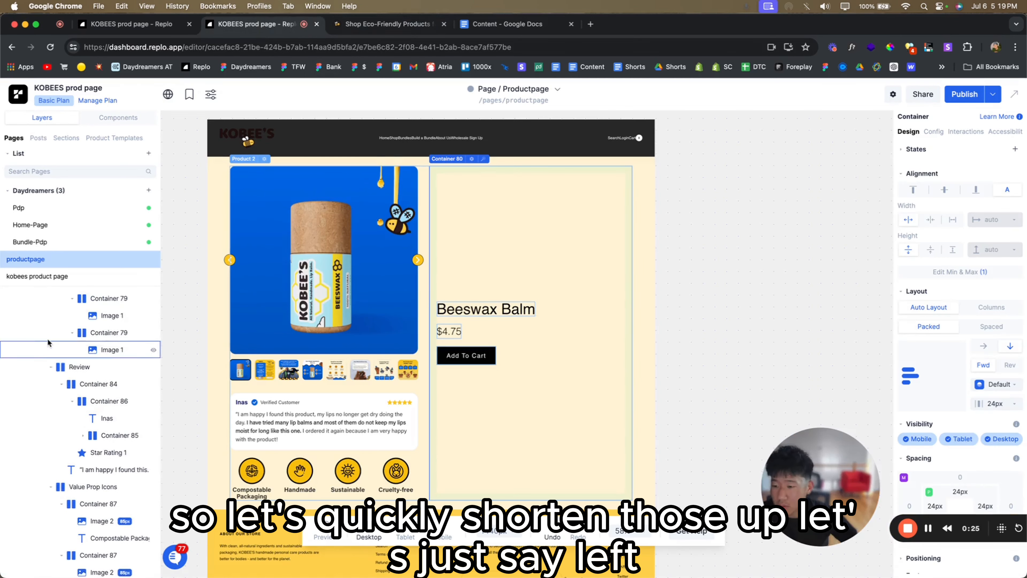
left_click(51, 375)
left_click(51, 391)
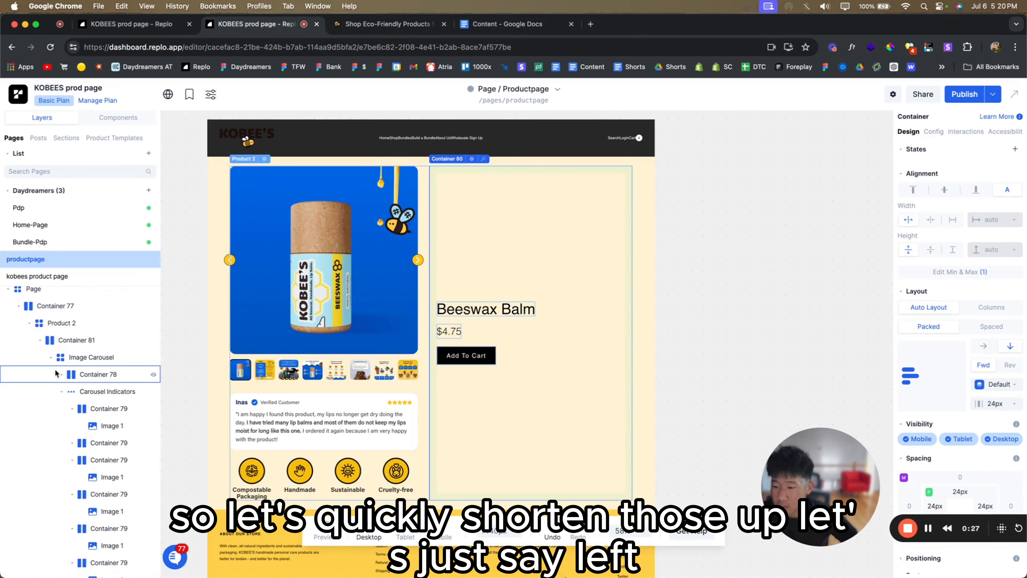
left_click(51, 364)
left_click(43, 350)
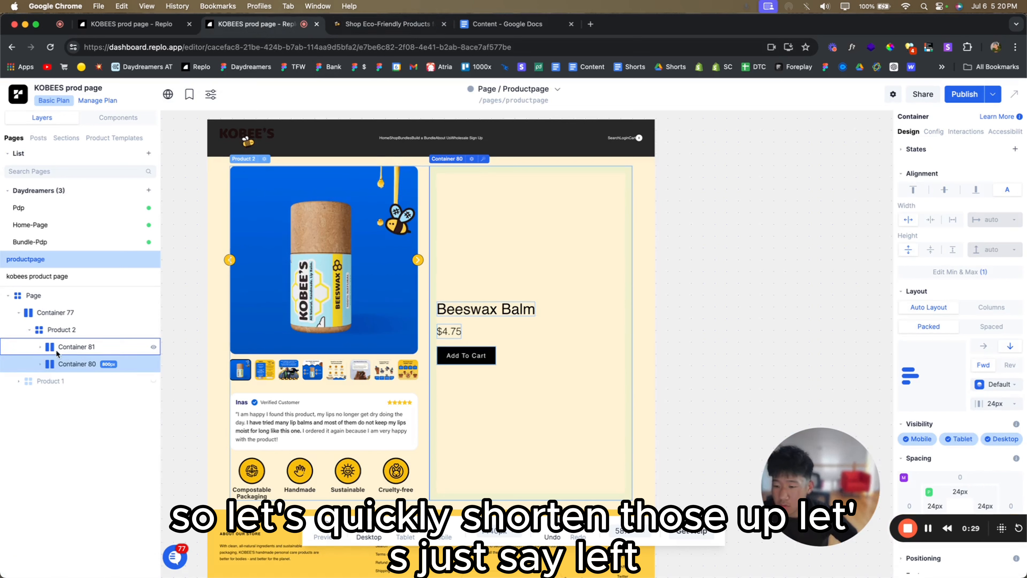
- Rename the image column container as "Left Buy Box" and the product details container as "Right Buy Box"
left_click(73, 347)
double_click(76, 346)
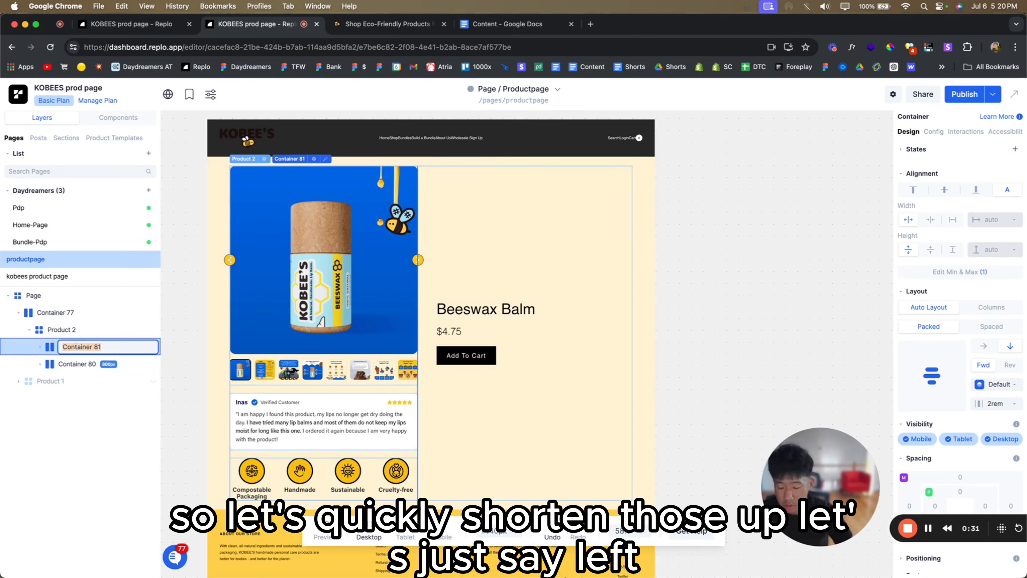
type("Left Buy bo")
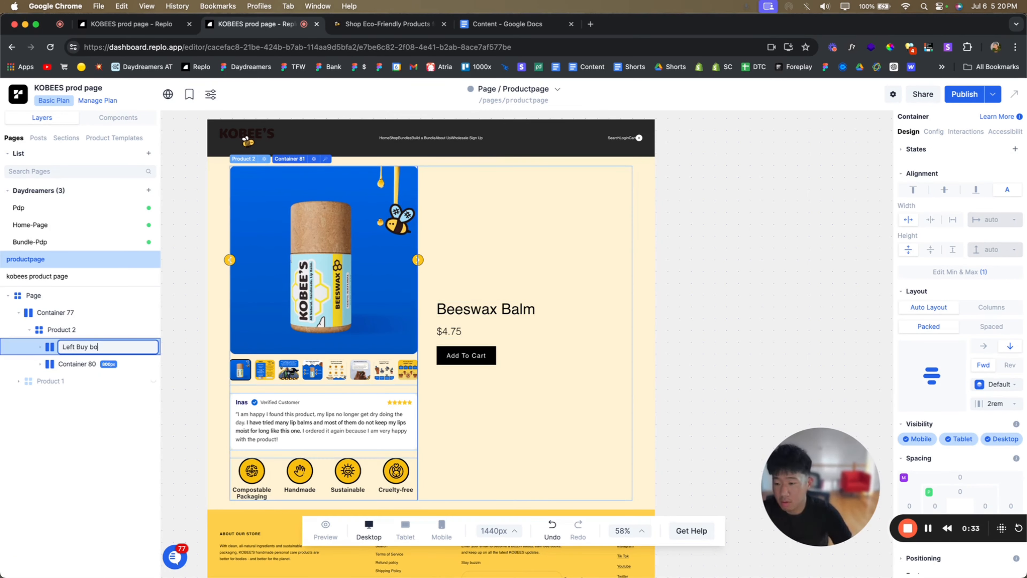
type("x")
left_click(107, 364)
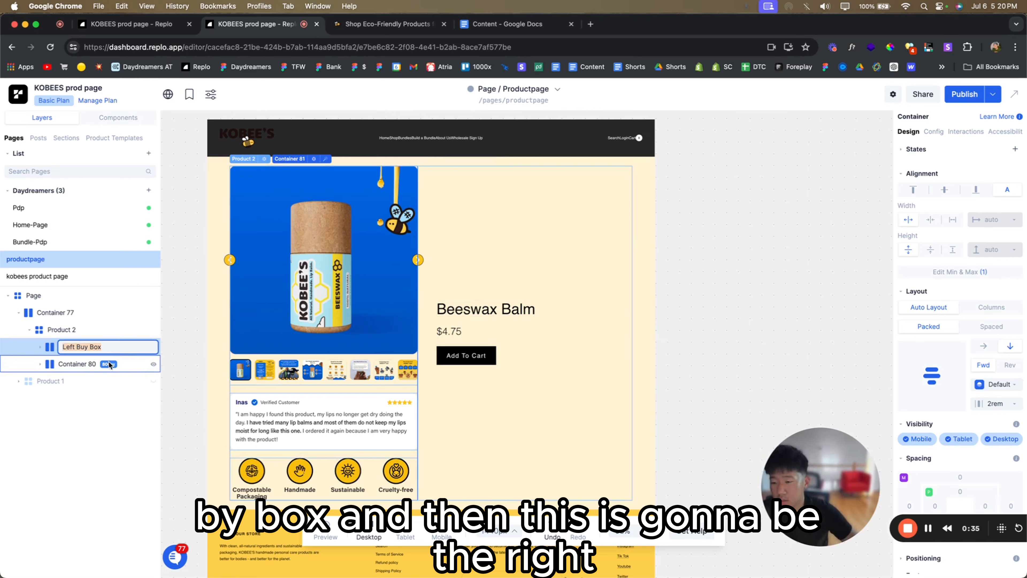
double_click(66, 362)
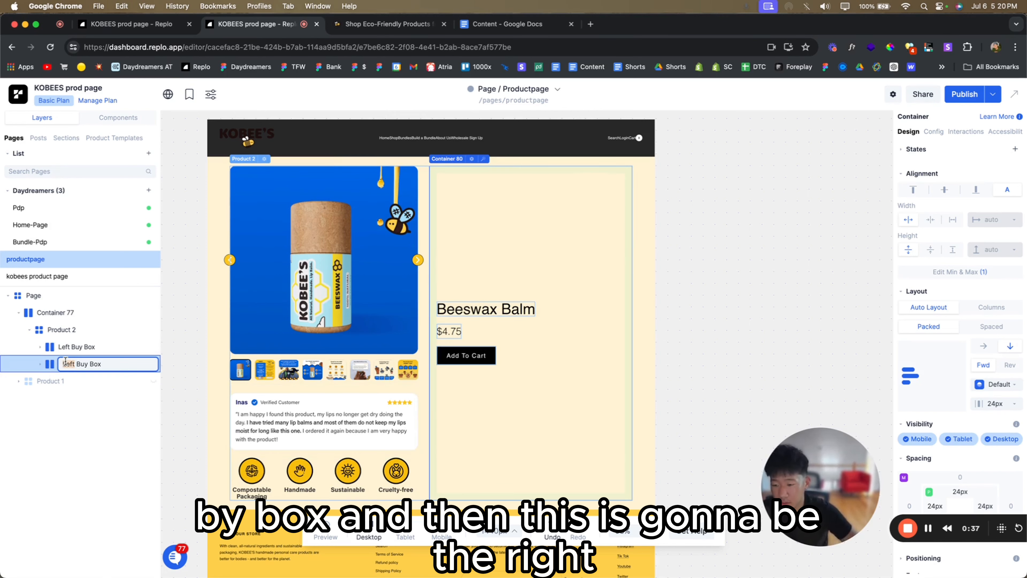
type("right")
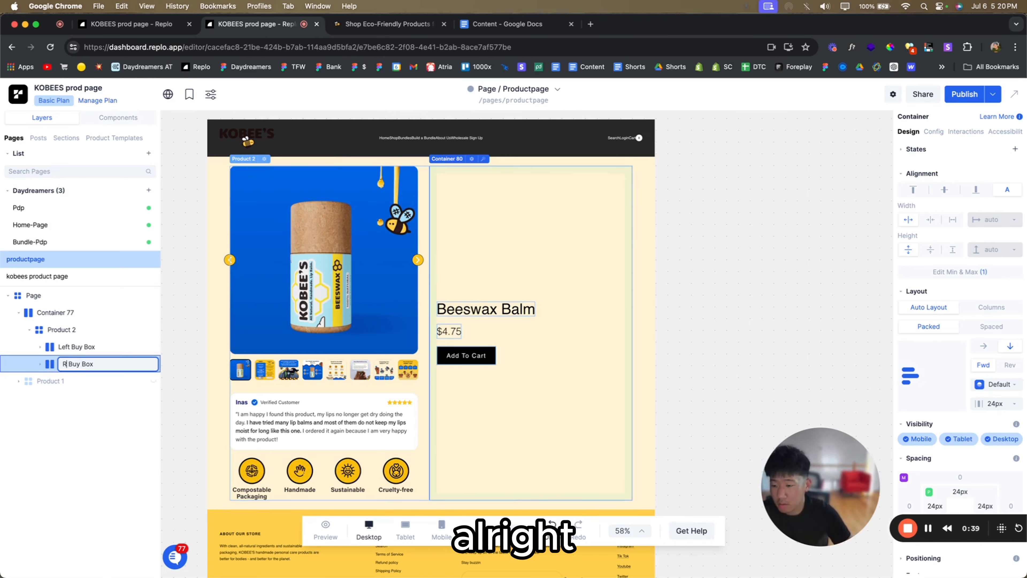
key("Return")
- Expand the Right Buy Box layer and align its contents to the top left
left_click(40, 364)
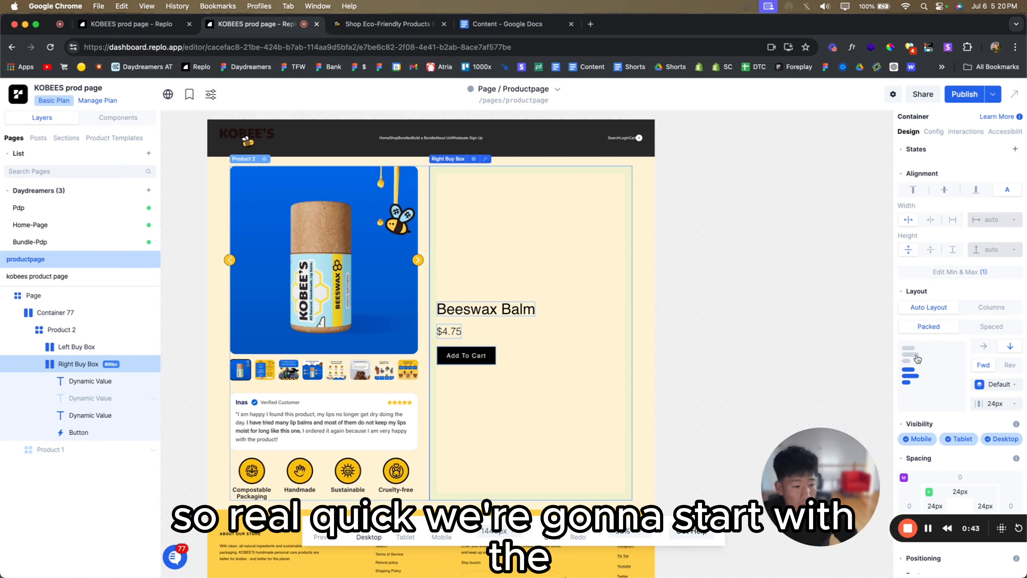
left_click(909, 353)
left_click(103, 382)
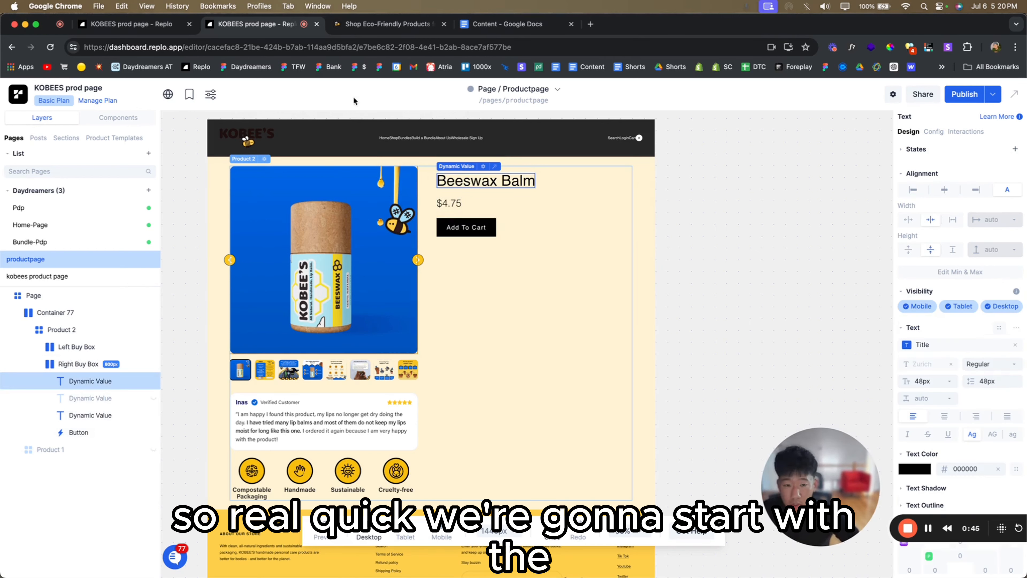
left_click(66, 367)
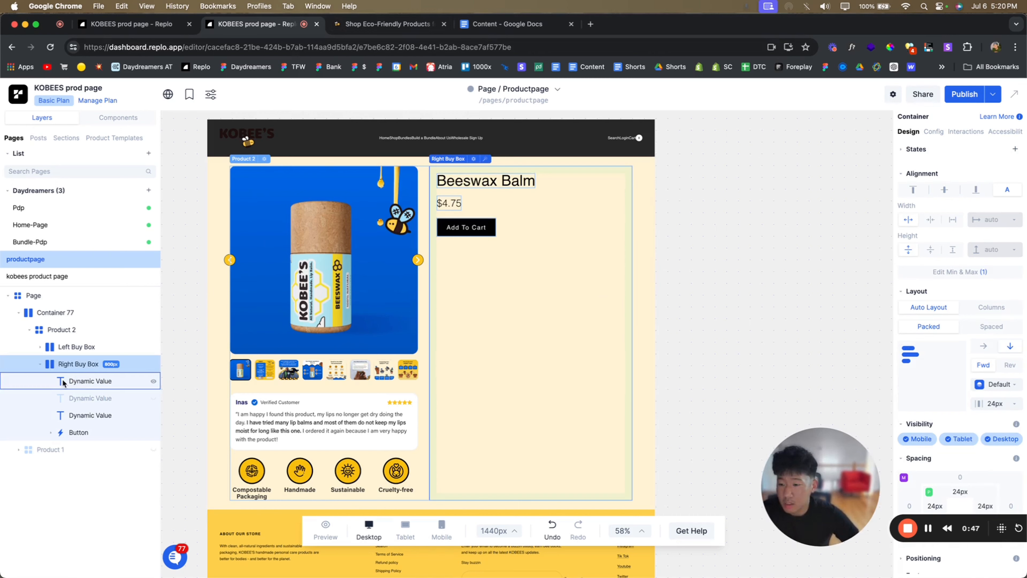
- Check the live page's star rating, search the components for "star" and add a Loox Product Rating above the Beeswax Balm title
left_click(104, 120)
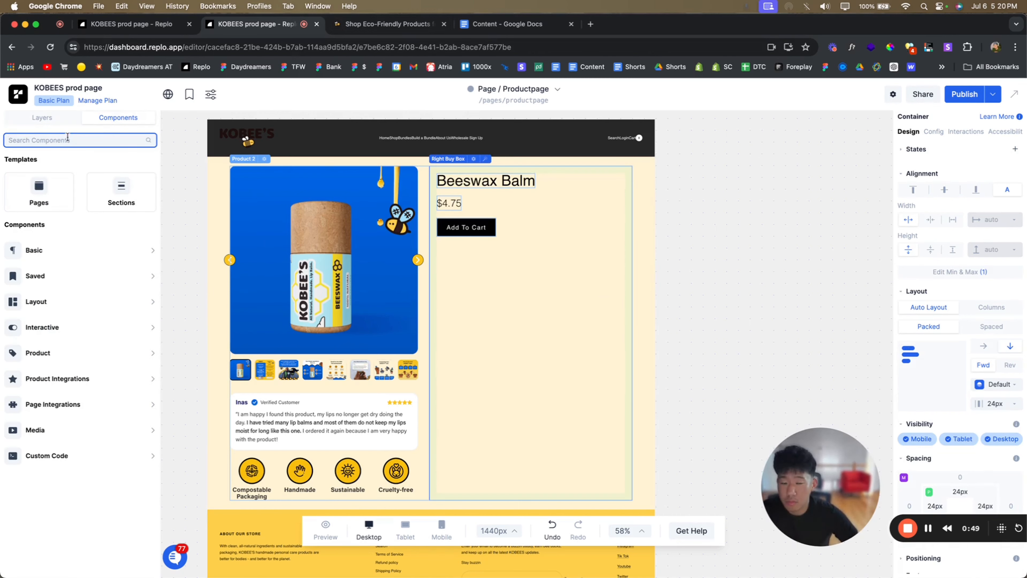
left_click(367, 27)
scroll(556, 198, "up", 4)
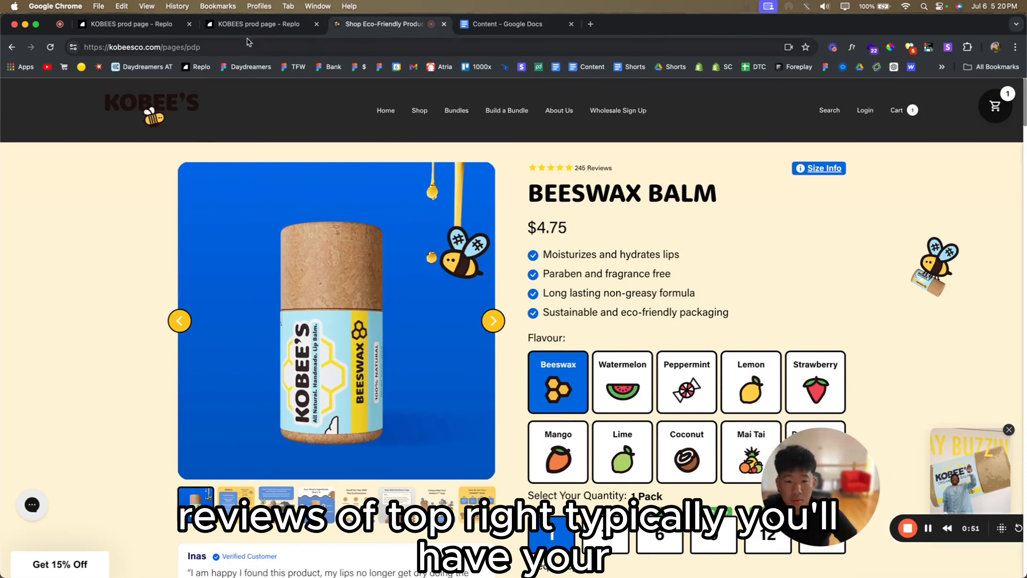
left_click(251, 25)
type("s")
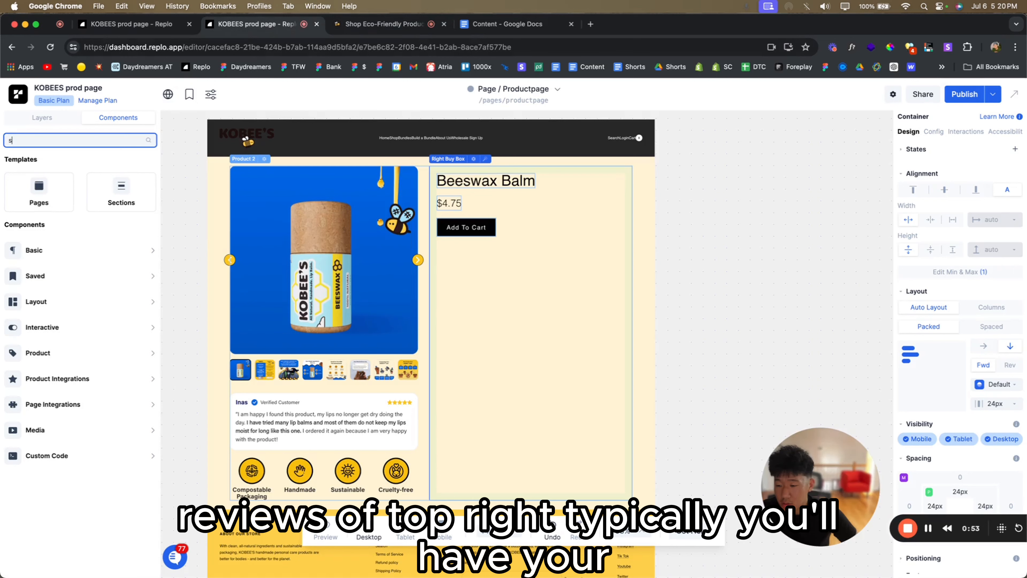
type("tar")
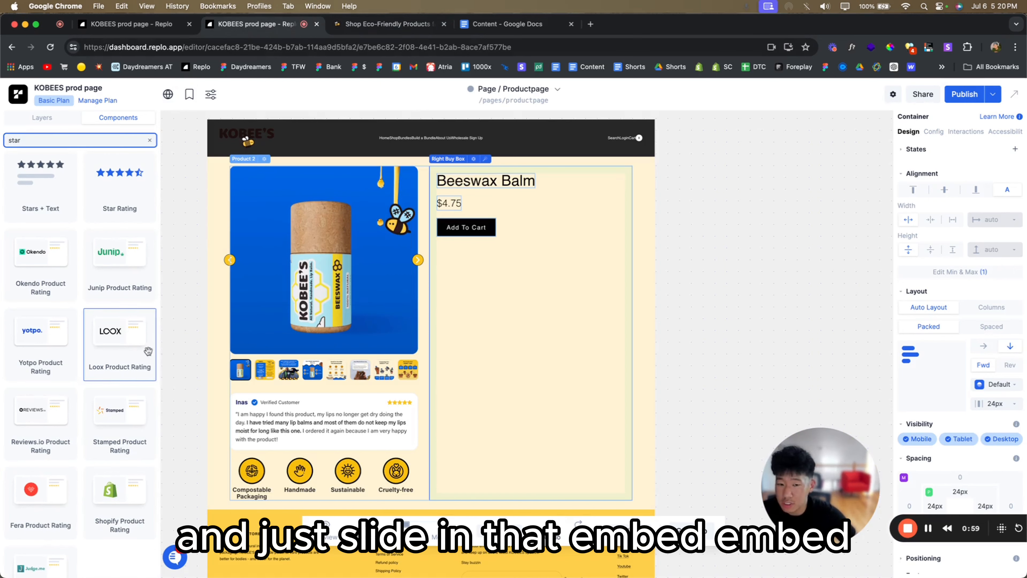
left_click_drag(140, 349, 493, 178)
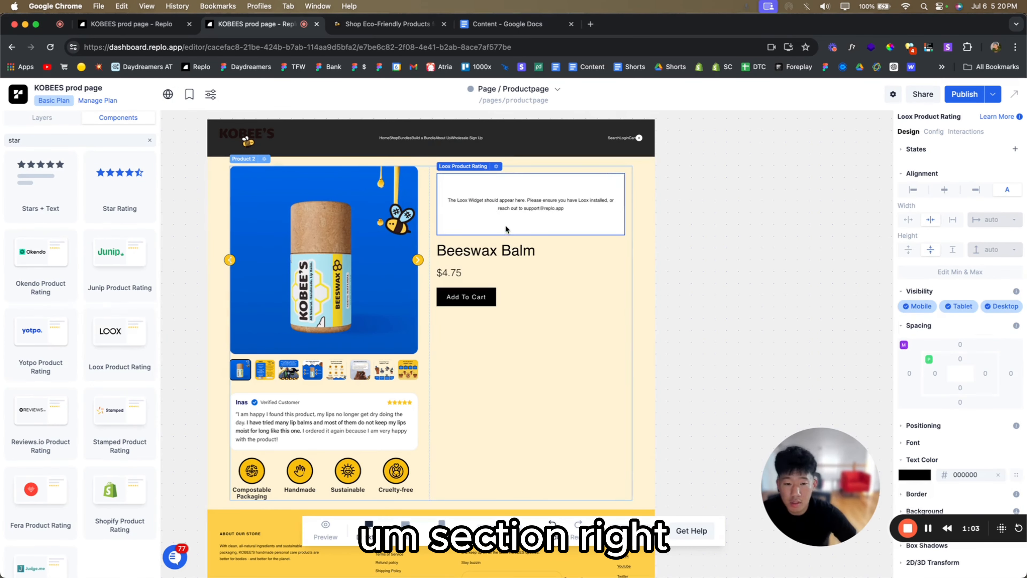
- Review the Loox widget's dynamic product options without changing them and delete the widget from the Right Buy Box
left_click(936, 131)
left_click(943, 163)
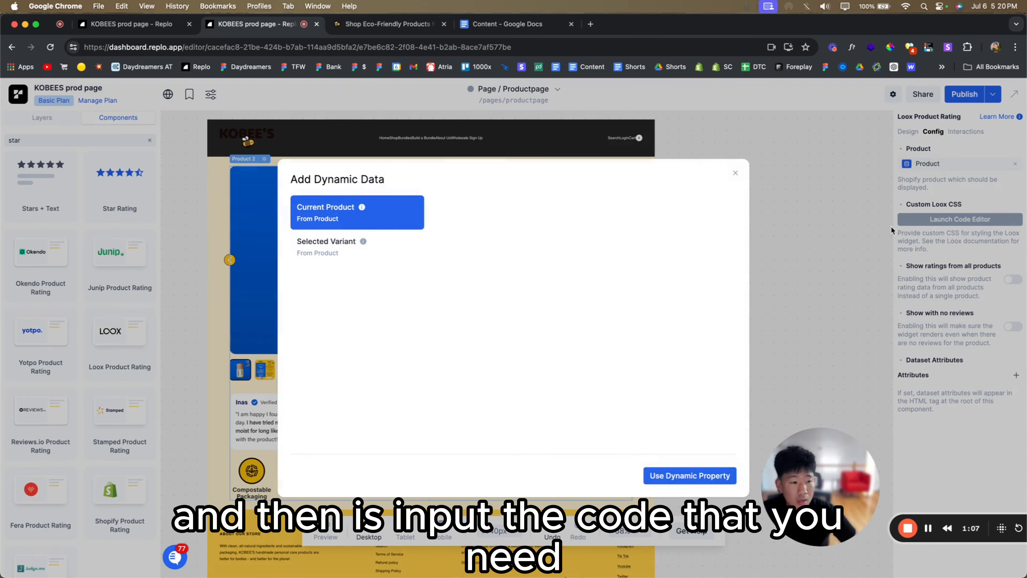
left_click(891, 227)
left_click(931, 164)
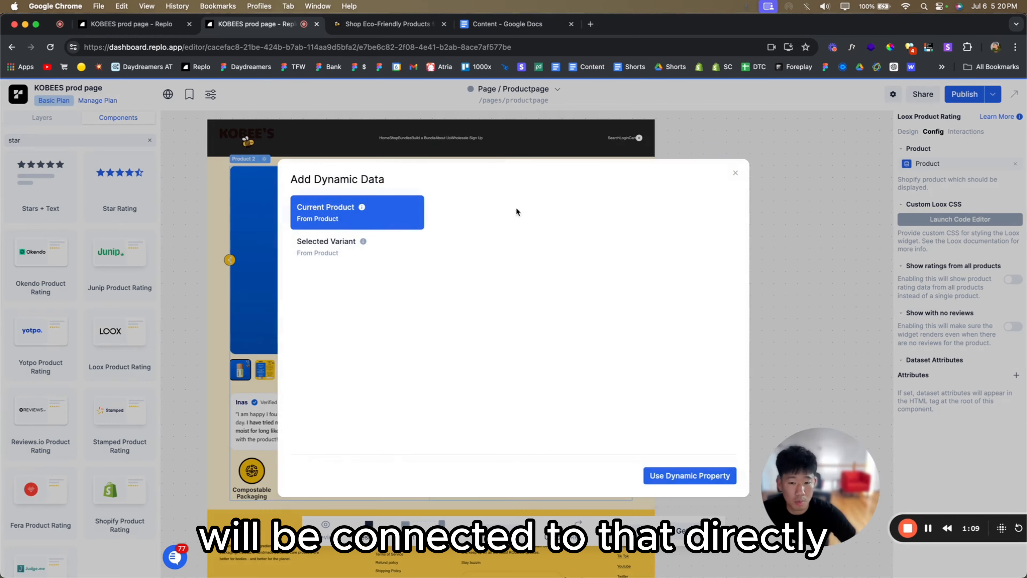
left_click(733, 173)
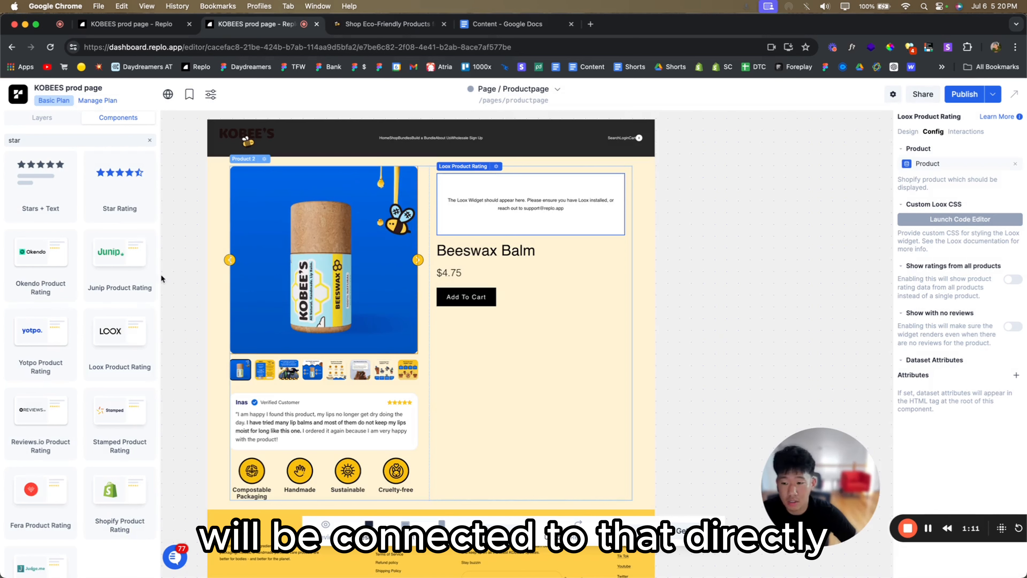
key("BackSpace")
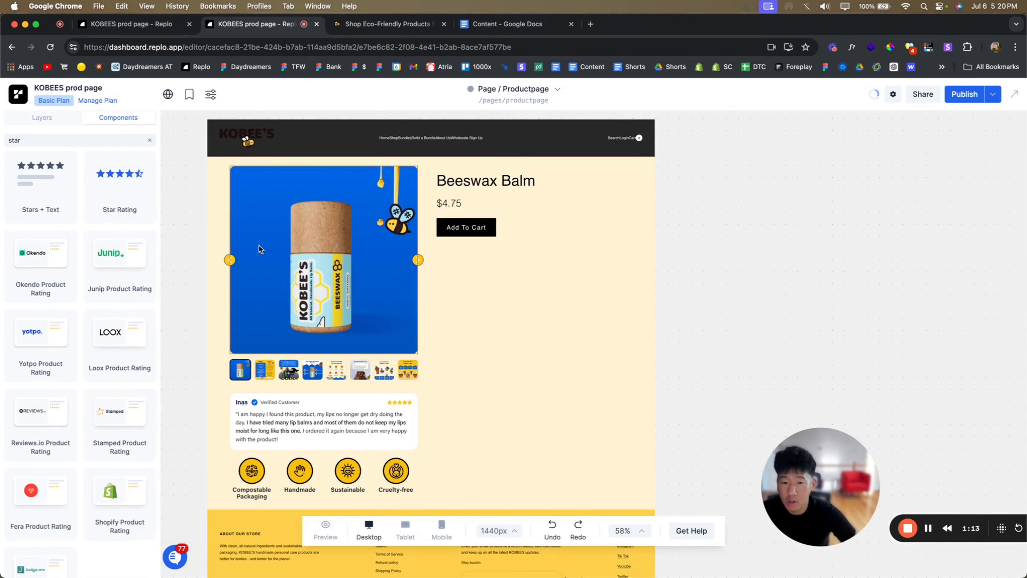
- Search the component library for "htm" to find the custom code embed, and clear the search
double_click(51, 139)
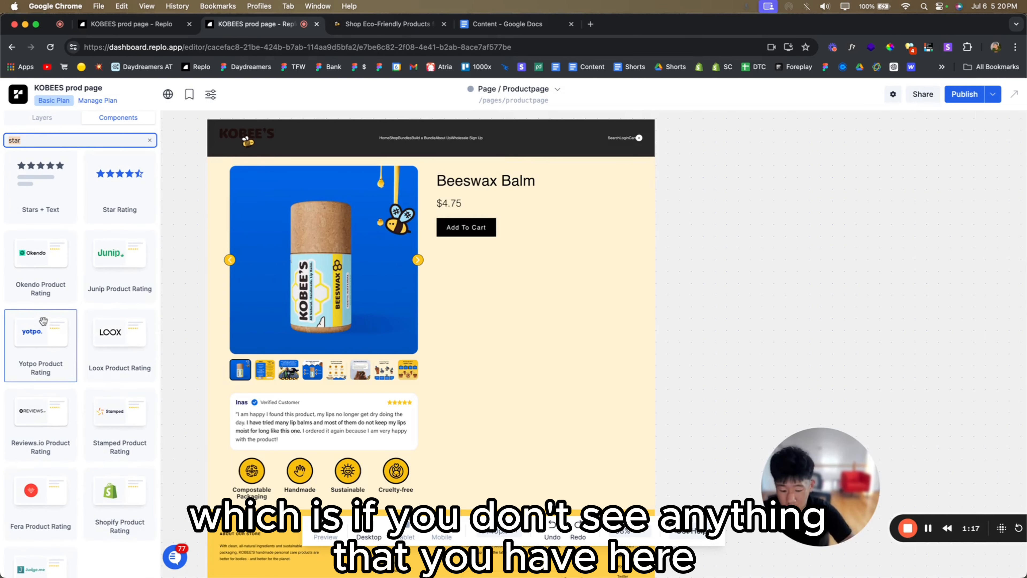
type("htm")
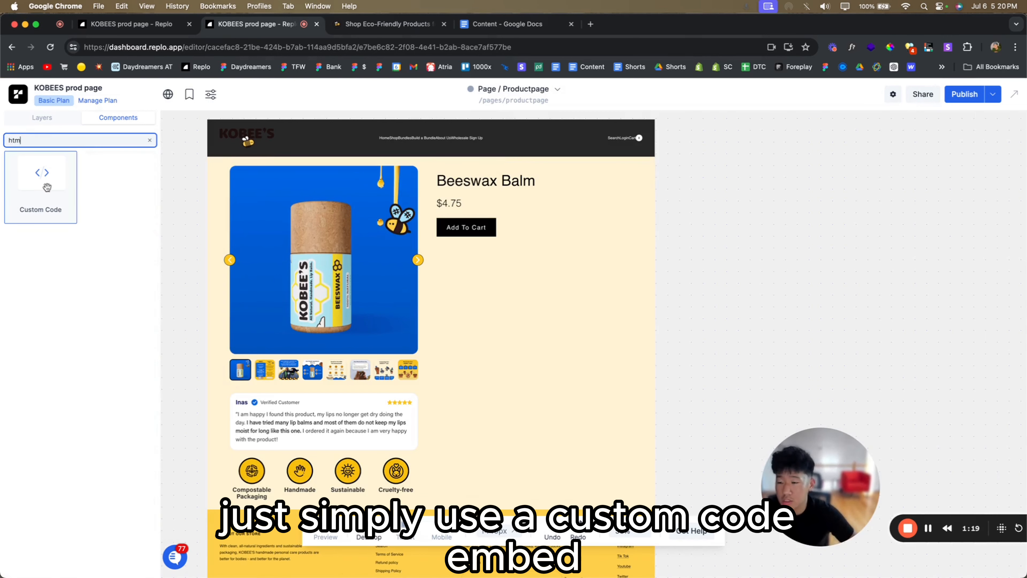
left_click(150, 140)
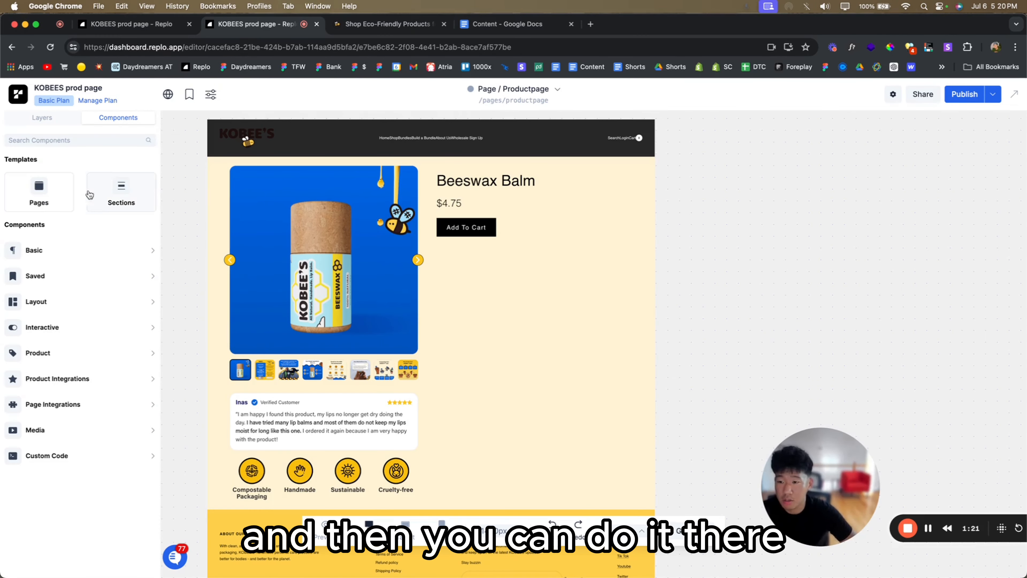
- Add a Stars + Text component above the Beeswax Balm title and colour its stars yellow
left_click(64, 141)
type("star")
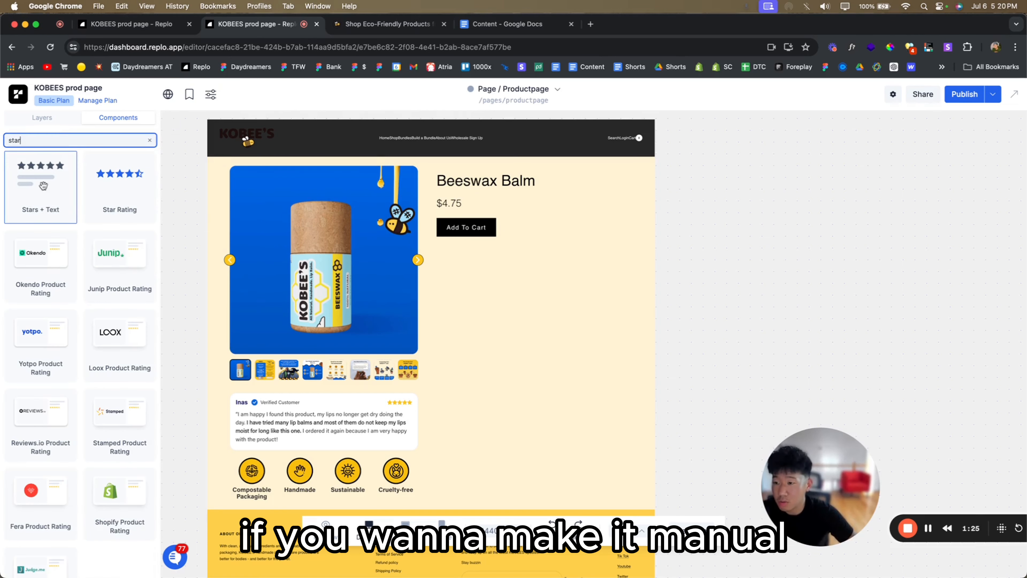
left_click_drag(43, 185, 470, 174)
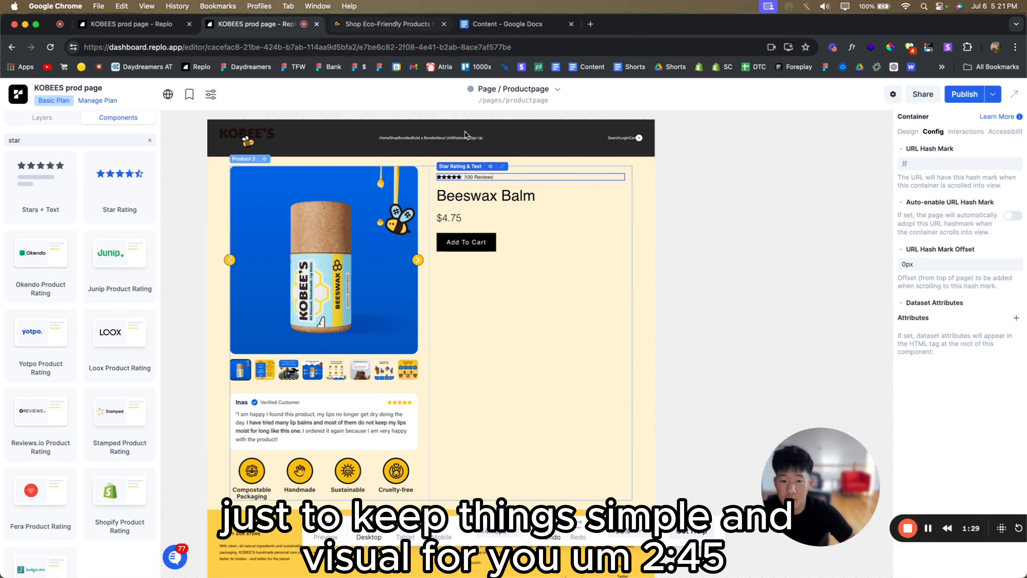
left_click(458, 179)
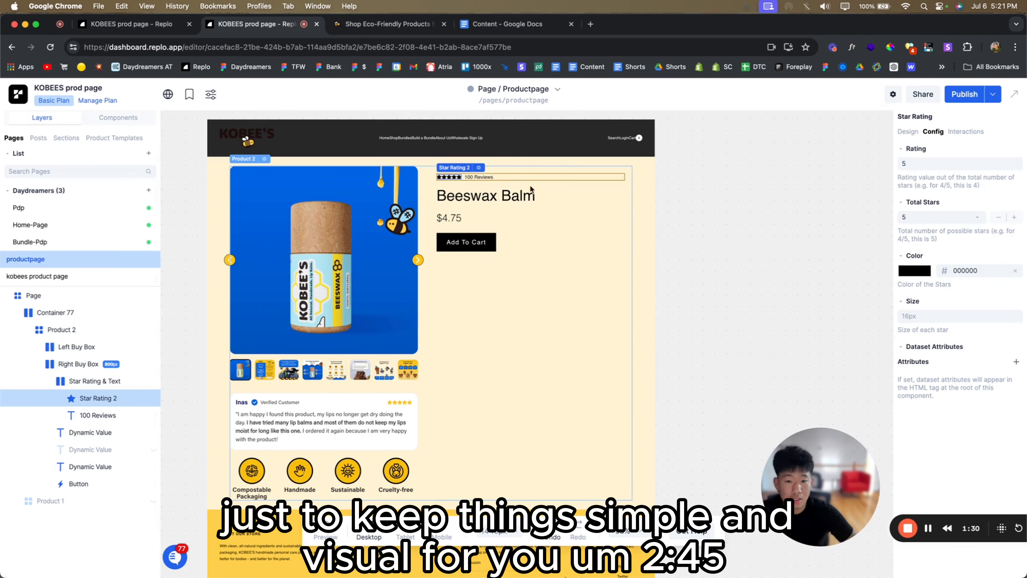
left_click(923, 272)
- Check the review count on the live page and change the text beside the stars to "245 Reviews"
left_click(376, 24)
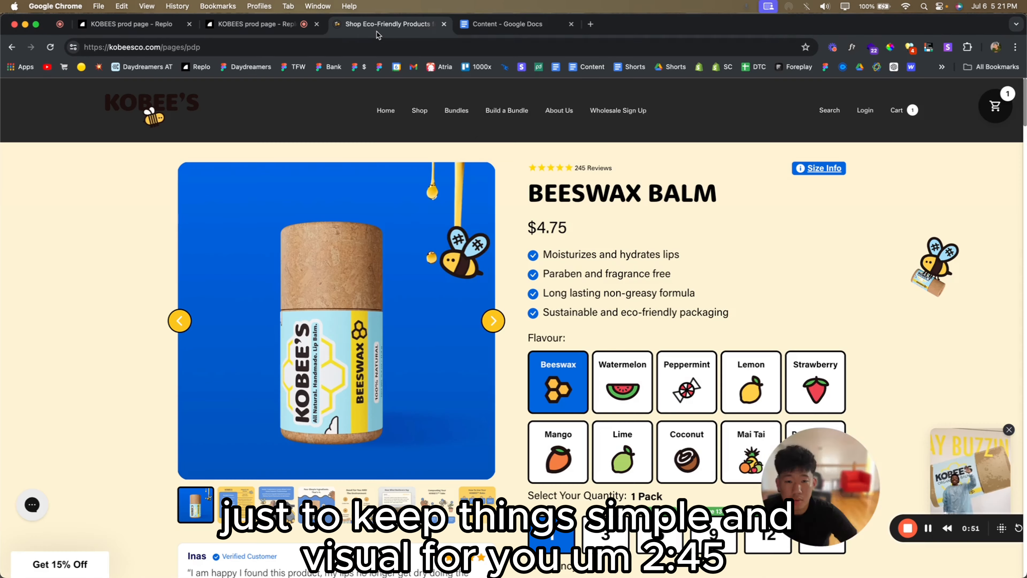
left_click(485, 178)
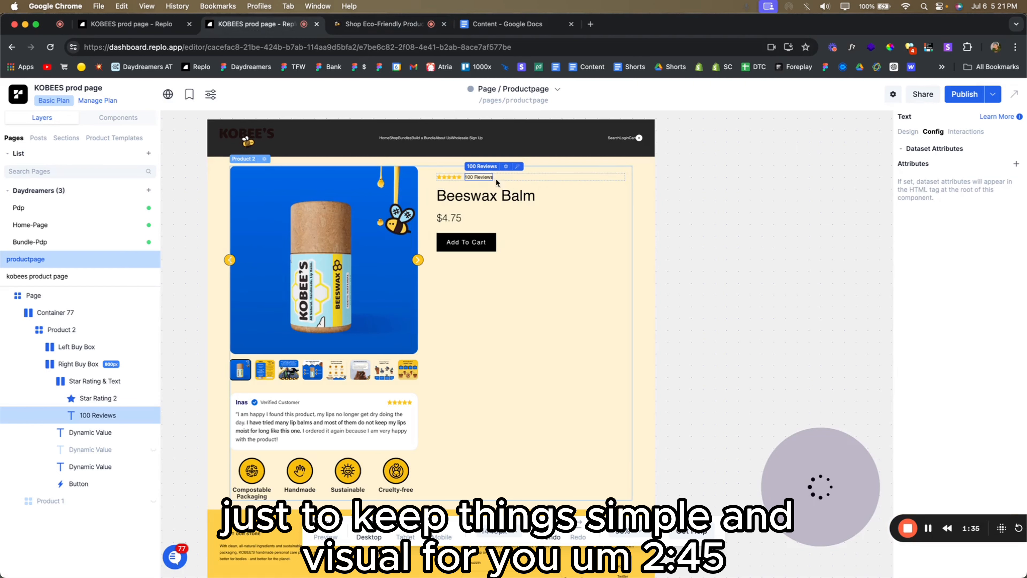
left_click(913, 132)
left_click(921, 368)
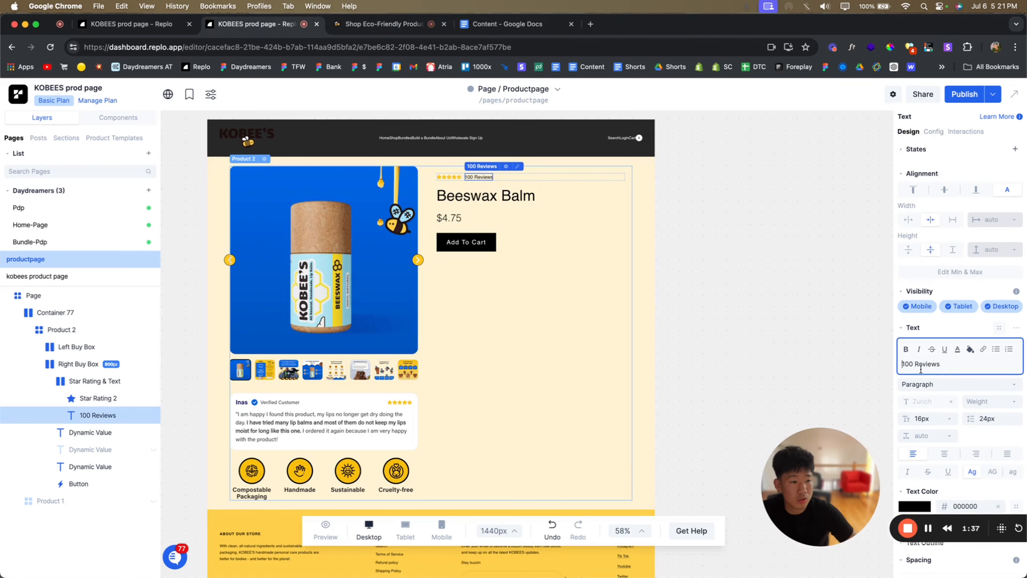
- Set the review count text to the FontsFree-Net-Acumin-Pro-Book font with 100% line height and 18px size
left_click(922, 401)
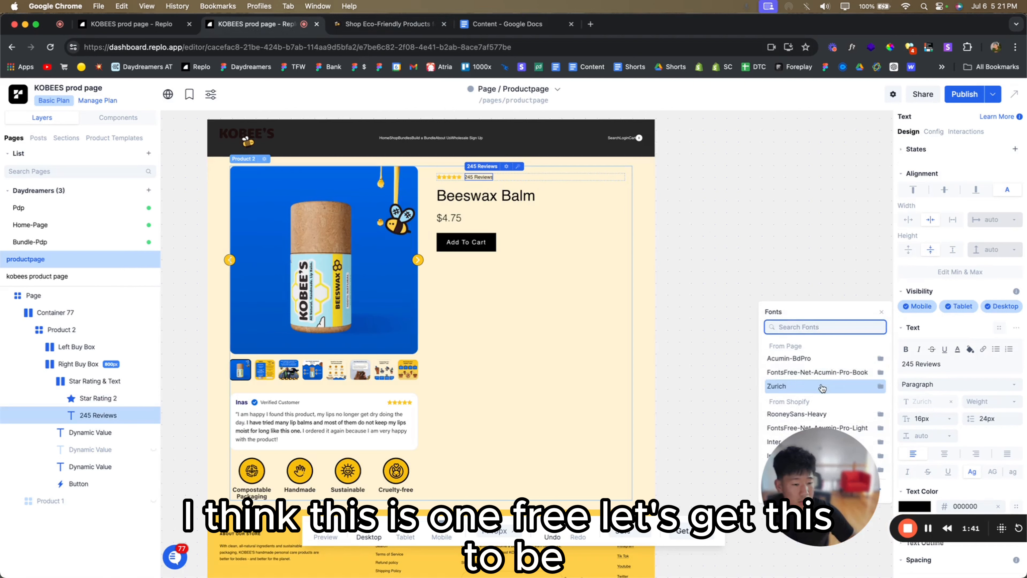
left_click(821, 373)
left_click(1014, 437)
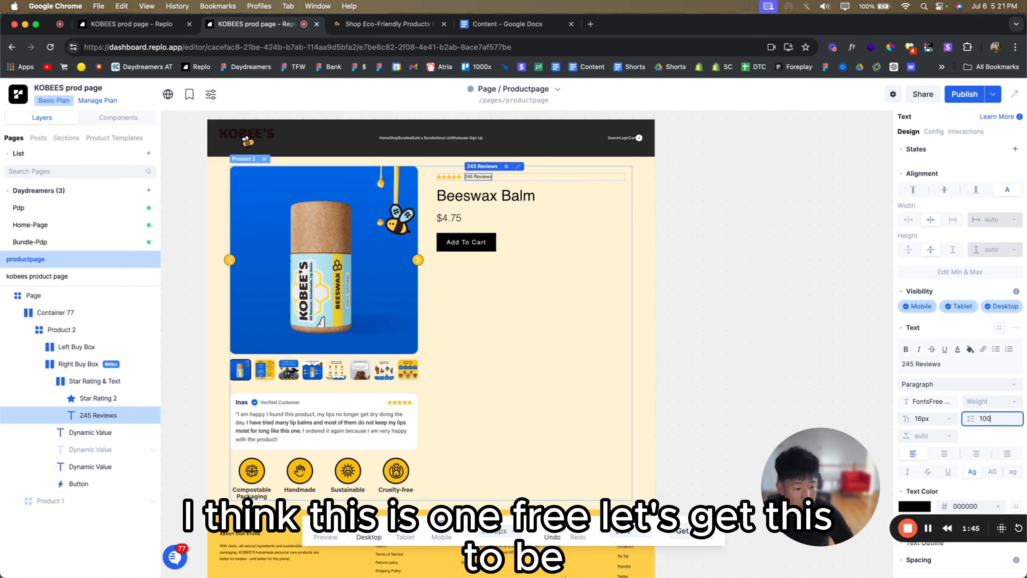
type("100")
key("Return")
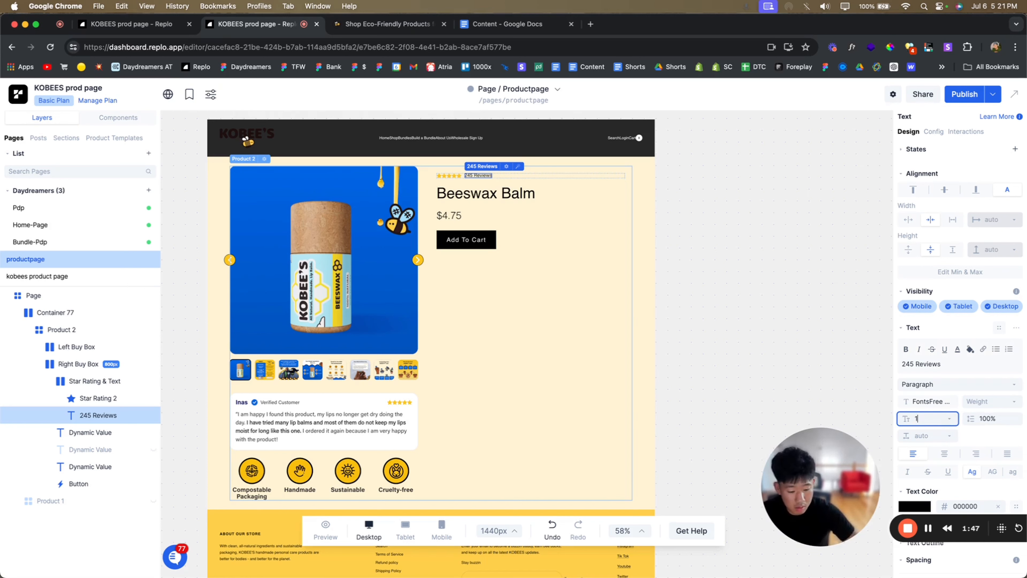
key("Return")
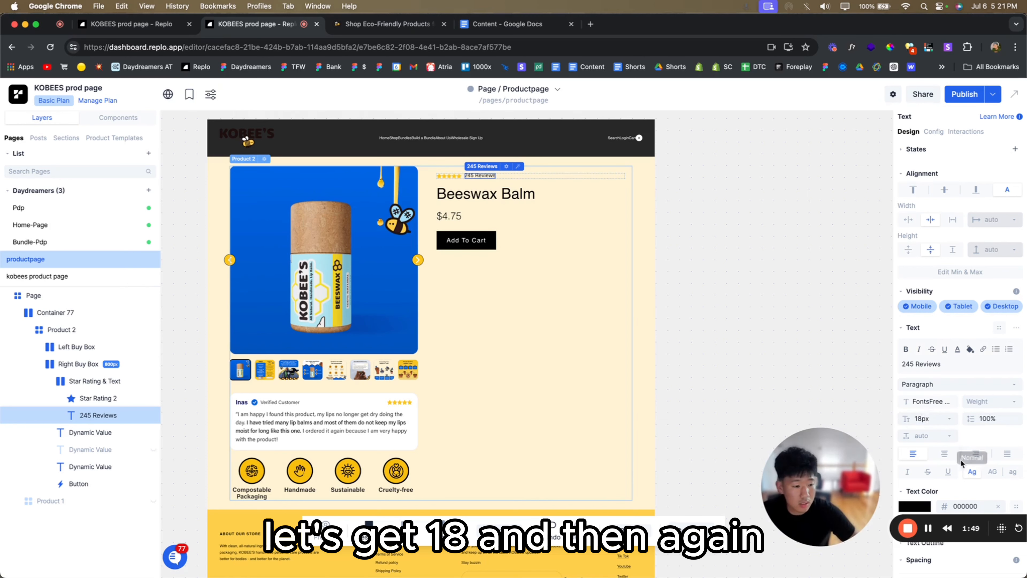
- Add a top padding of 3 to the "245 Reviews" text beside the stars
scroll(961, 463, "down", 5)
left_click(961, 461)
type("3")
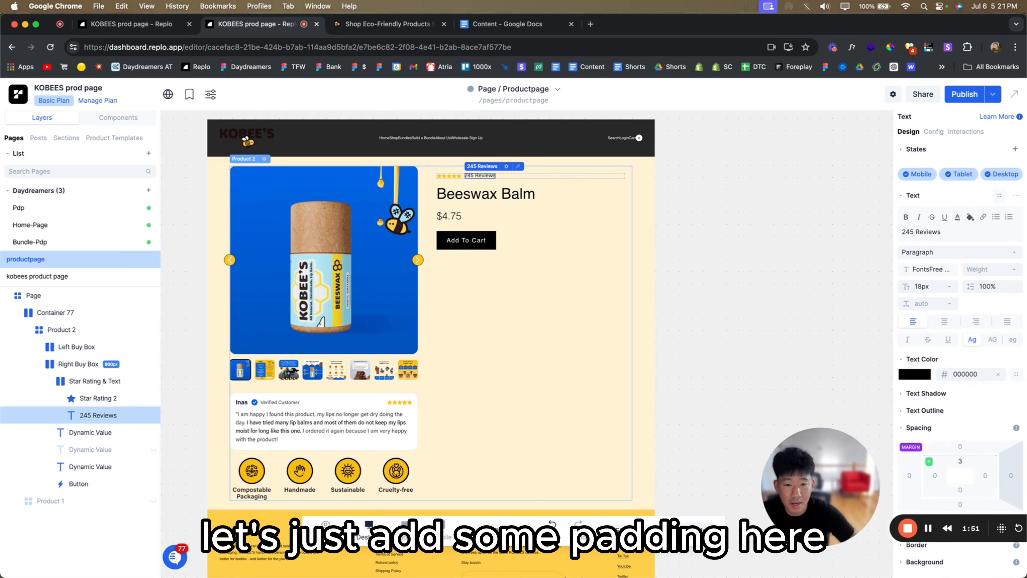
left_click(761, 263)
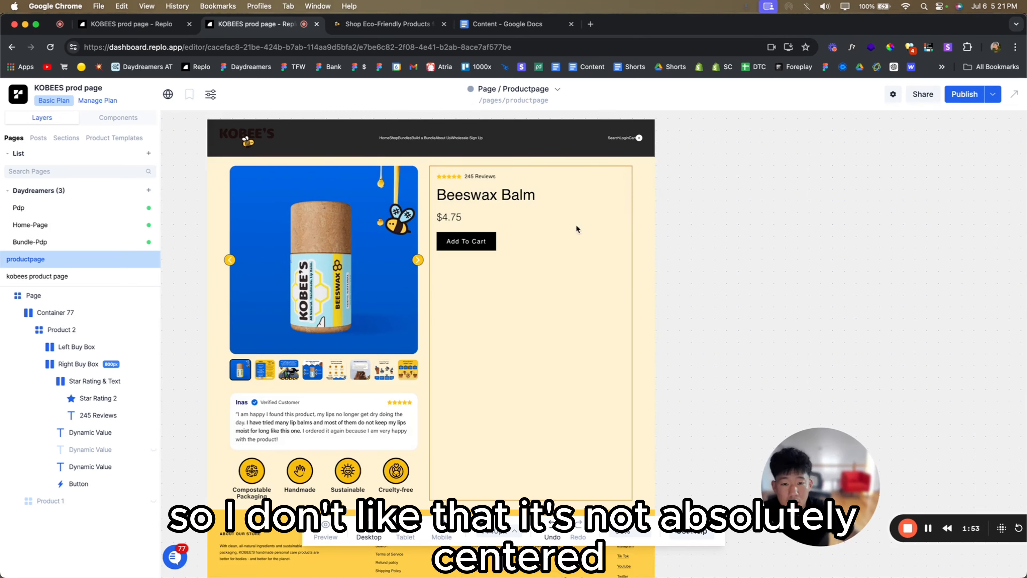
scroll(471, 182, "up", 3)
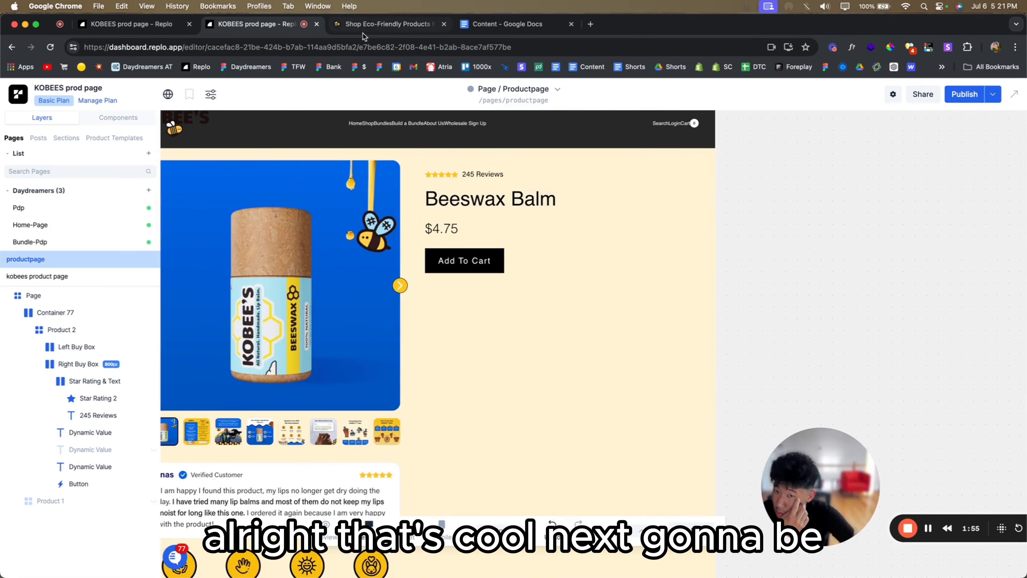
- Open the font choices for the Beeswax Balm product title
left_click(373, 25)
left_click(250, 25)
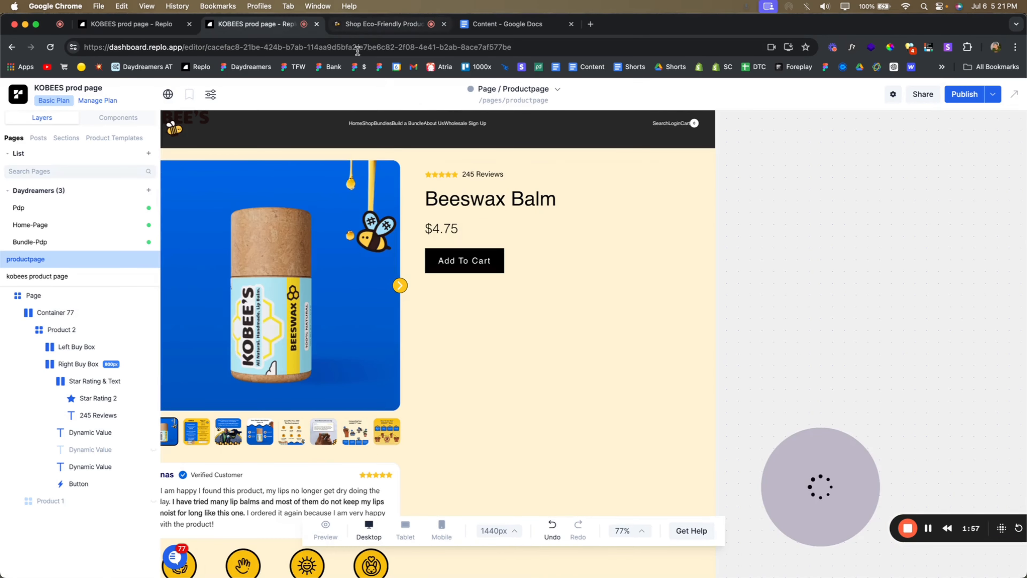
left_click(491, 199)
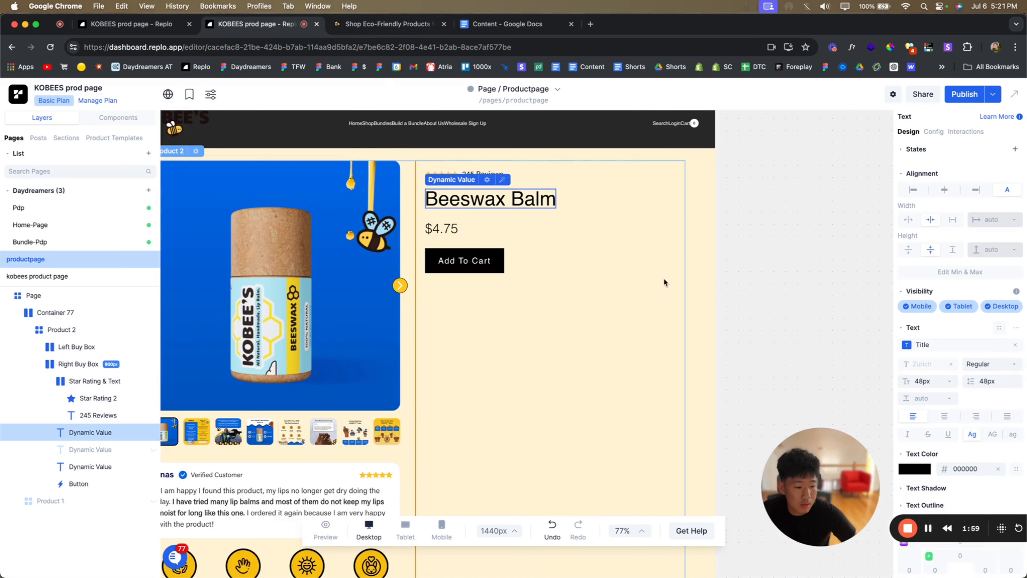
left_click(926, 364)
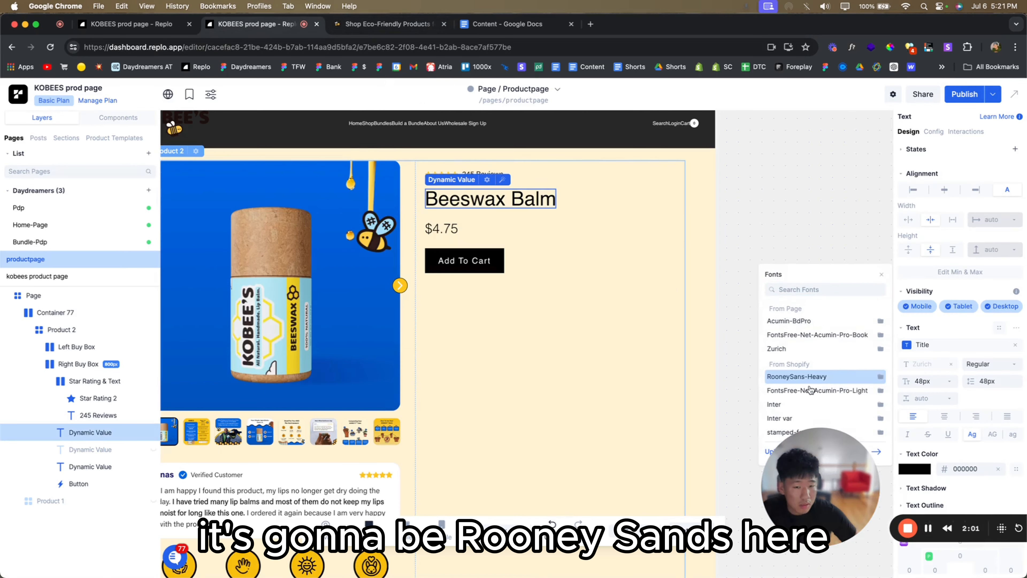
- Set the Beeswax Balm product title's font to RooneySans-Heavy and its line height to 100%
left_click(809, 376)
left_click(991, 381)
type("100")
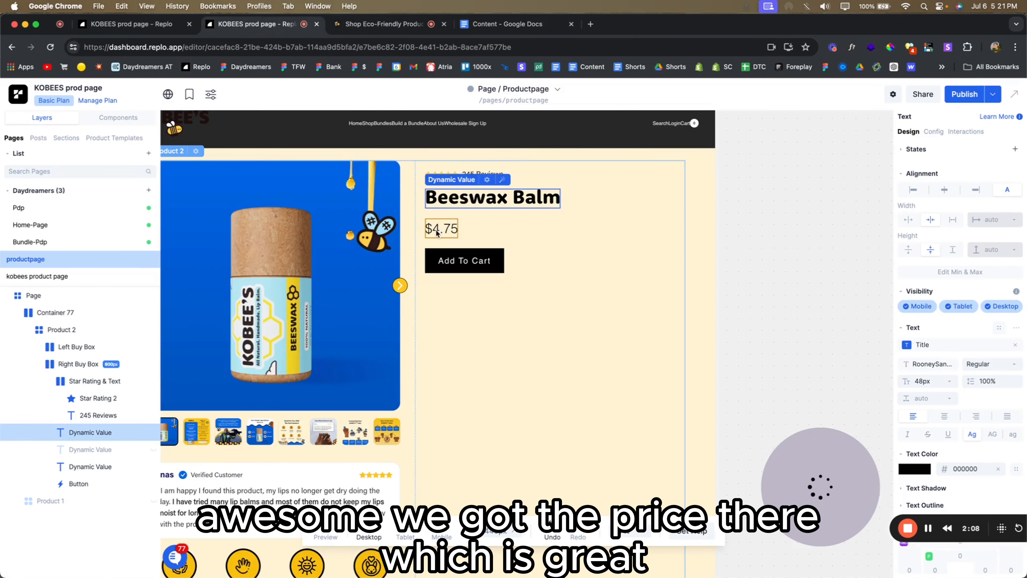
- Move the price text above the hidden dynamic value in the Right Buy Box layers and collapse the star rating group
left_click(436, 234)
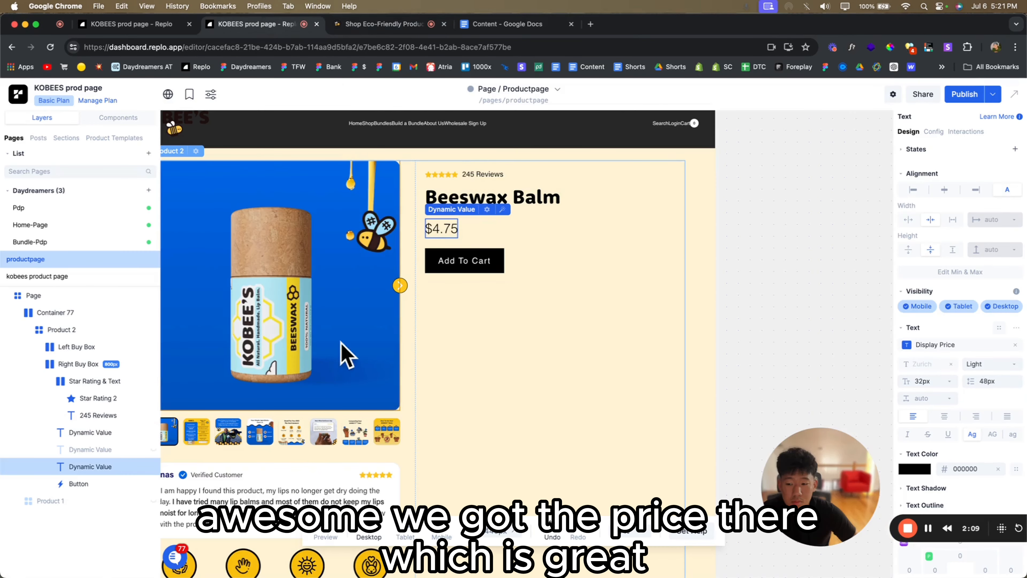
left_click_drag(105, 433, 103, 435)
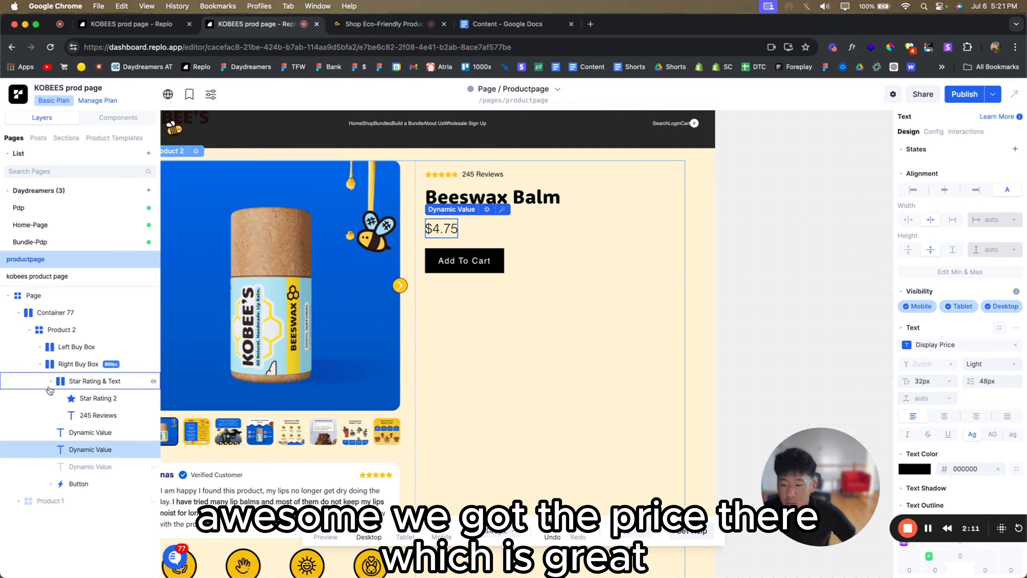
left_click(93, 380)
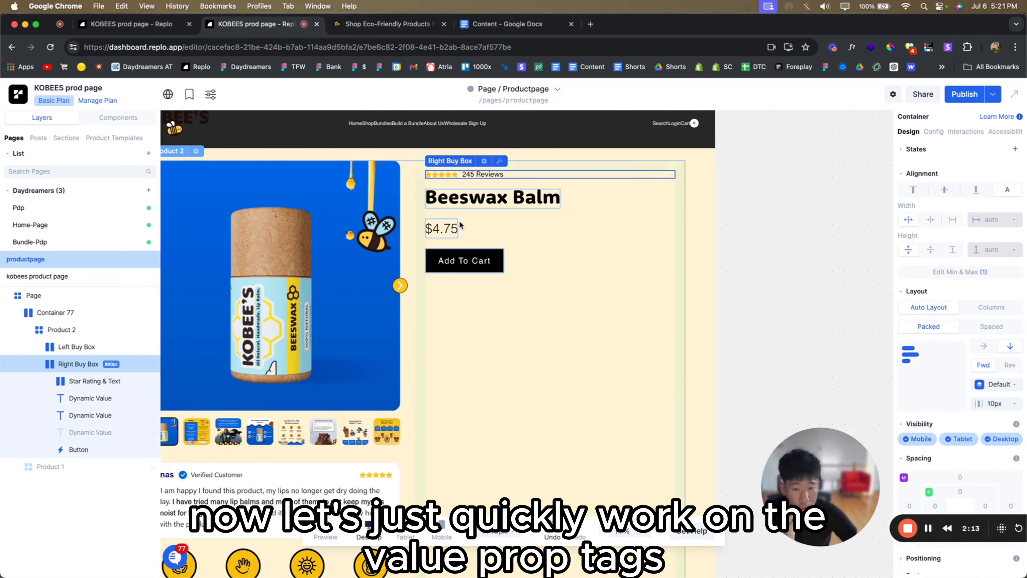
- Check the value props on the live product page and add a container between the price and the Add To Cart button
left_click(387, 25)
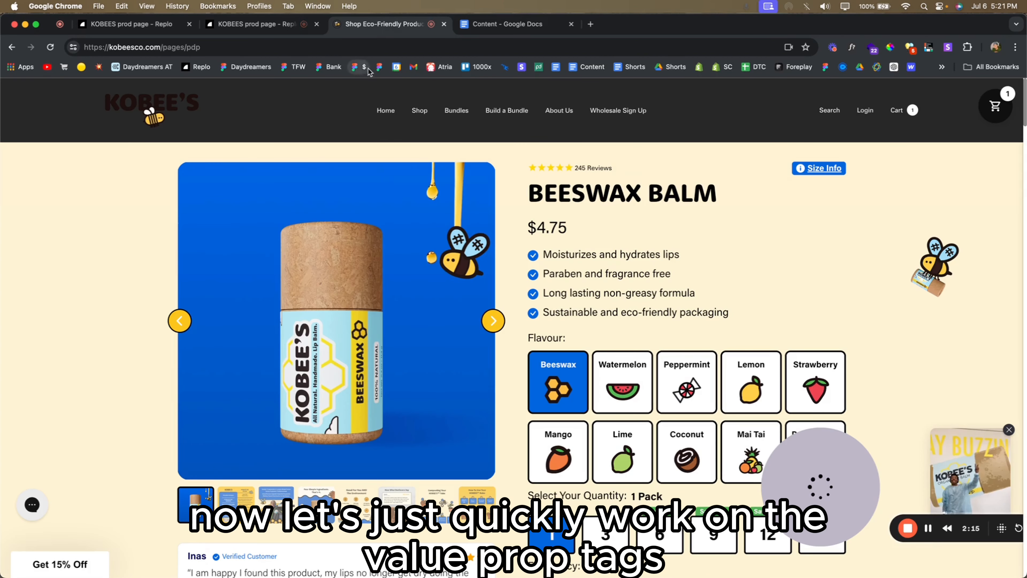
left_click(265, 26)
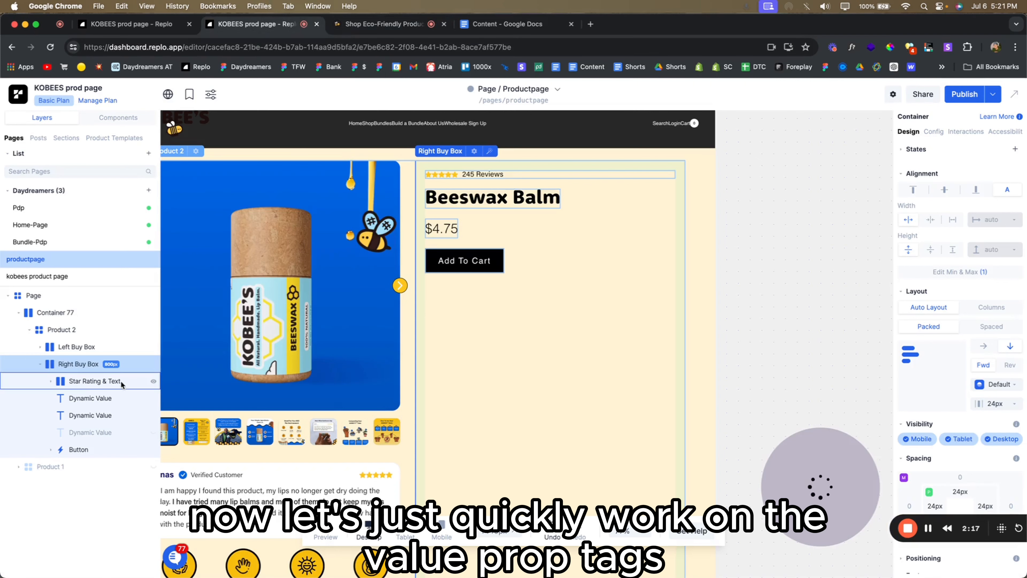
left_click(115, 118)
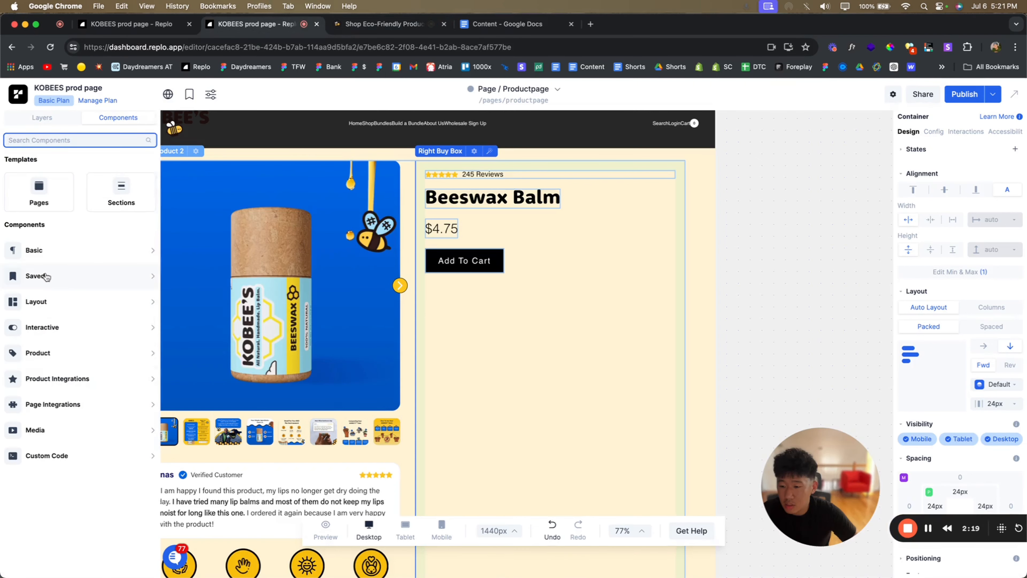
left_click(48, 255)
left_click_drag(263, 388, 442, 251)
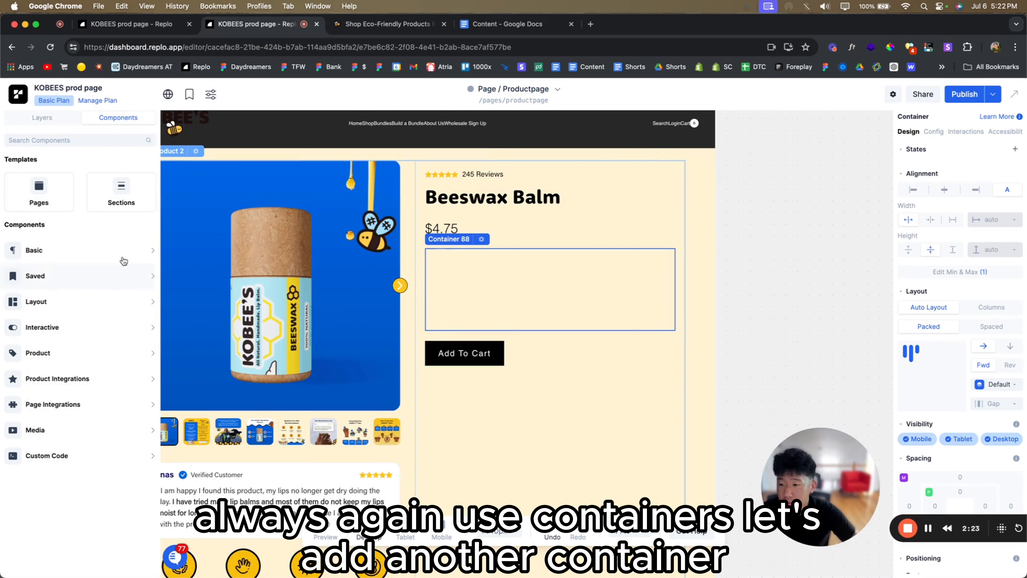
- Add a second container nested inside the new one and search the components for "check" and "icon"
left_click(101, 251)
left_click_drag(262, 388, 409, 287)
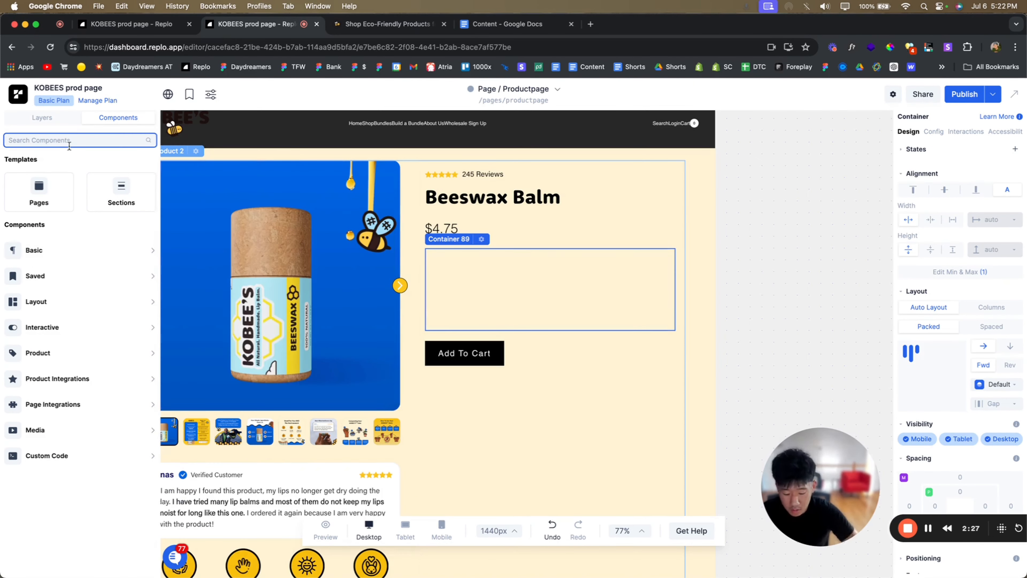
type("check")
type("ico")
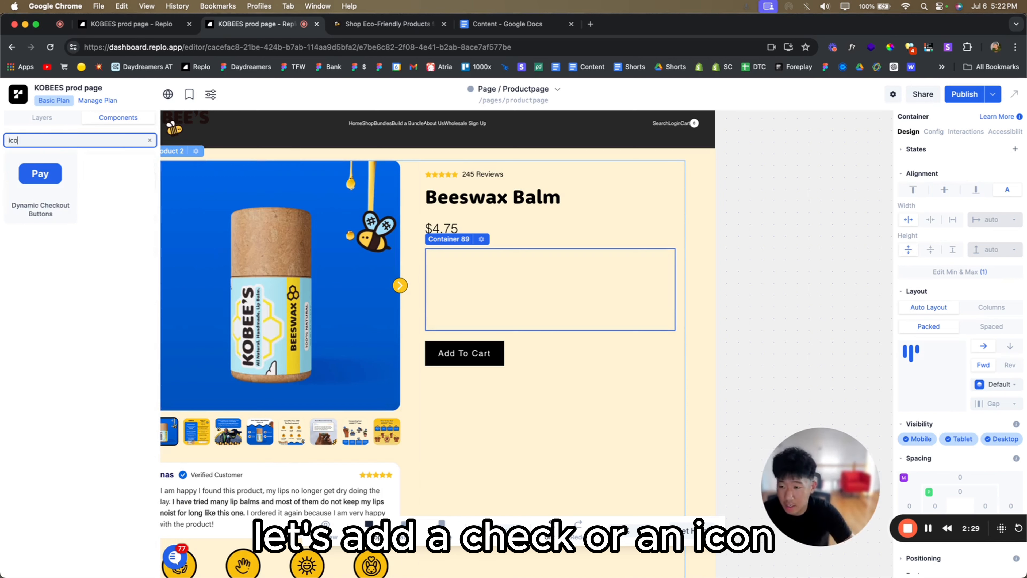
type("n")
scroll(236, 394, "down", 3)
scroll(237, 394, "left", 2)
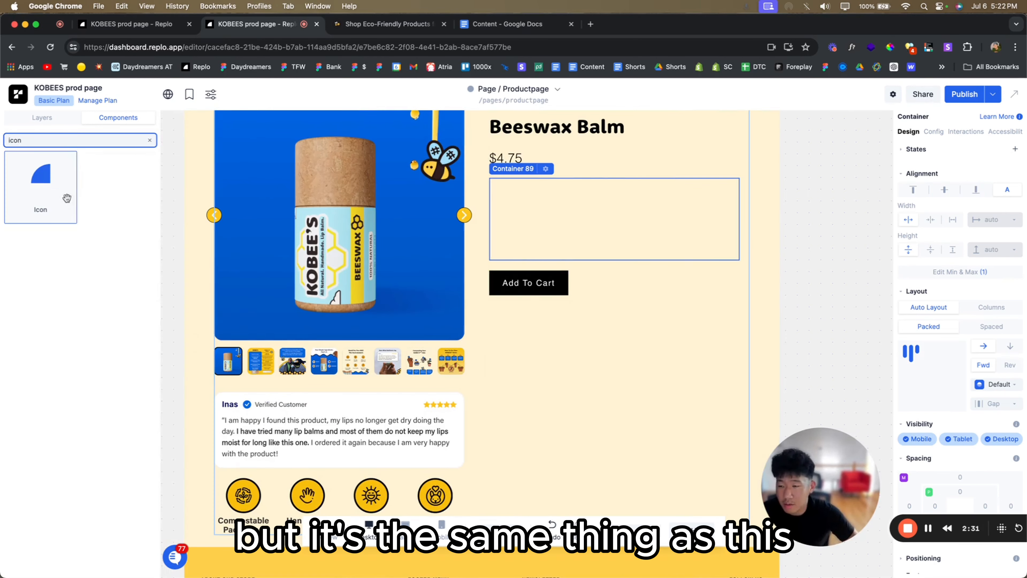
- Copy the Verified Customer check icon and text container from the review into the container below the price, replacing the empty nested container
left_click(248, 405)
left_click(107, 451)
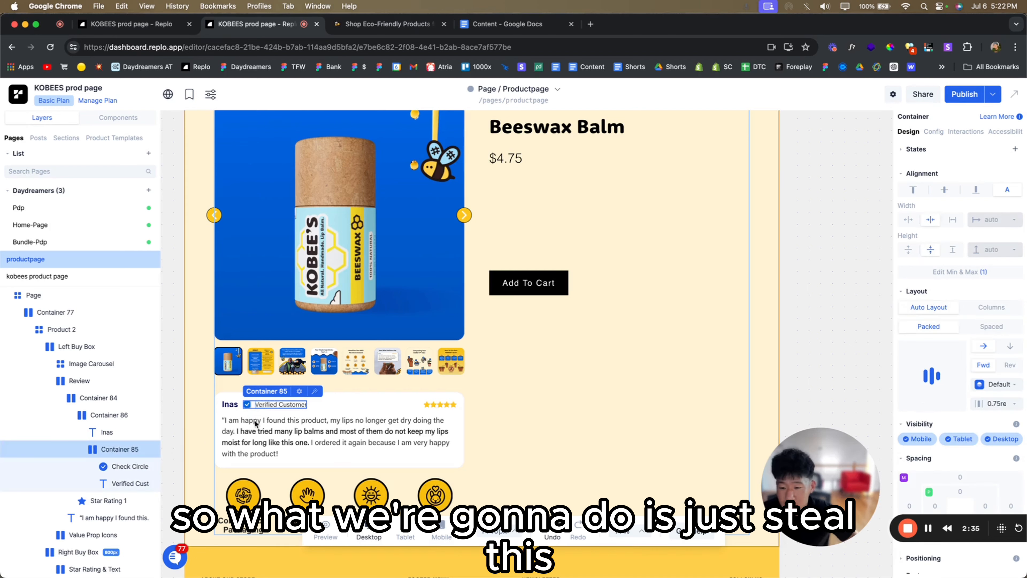
left_click(506, 187)
scroll(111, 367, "down", 2)
key("super+v")
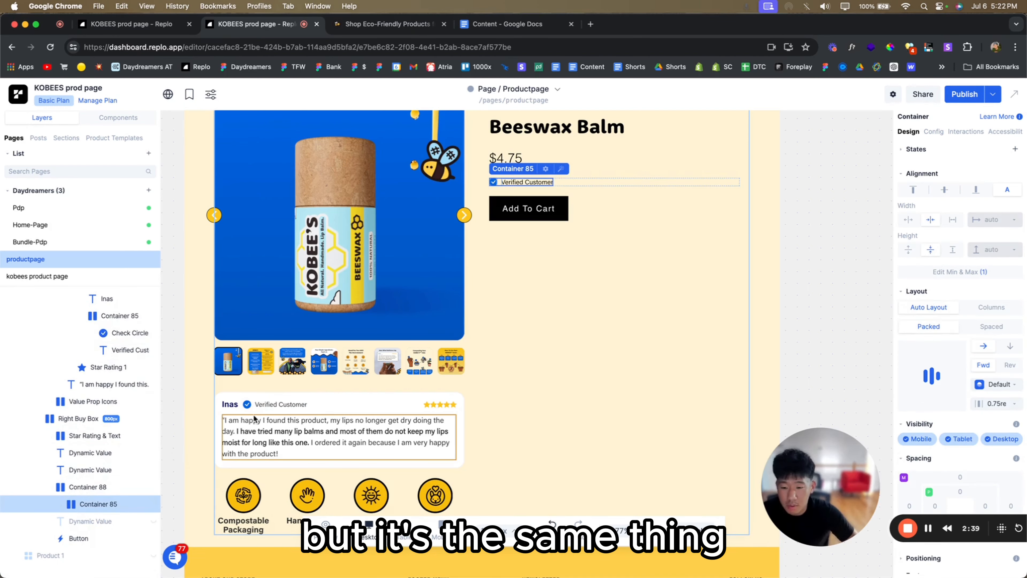
- Examine the review badge's check circle icon and colour, its text settings and its container's horizontal layout
left_click(126, 333)
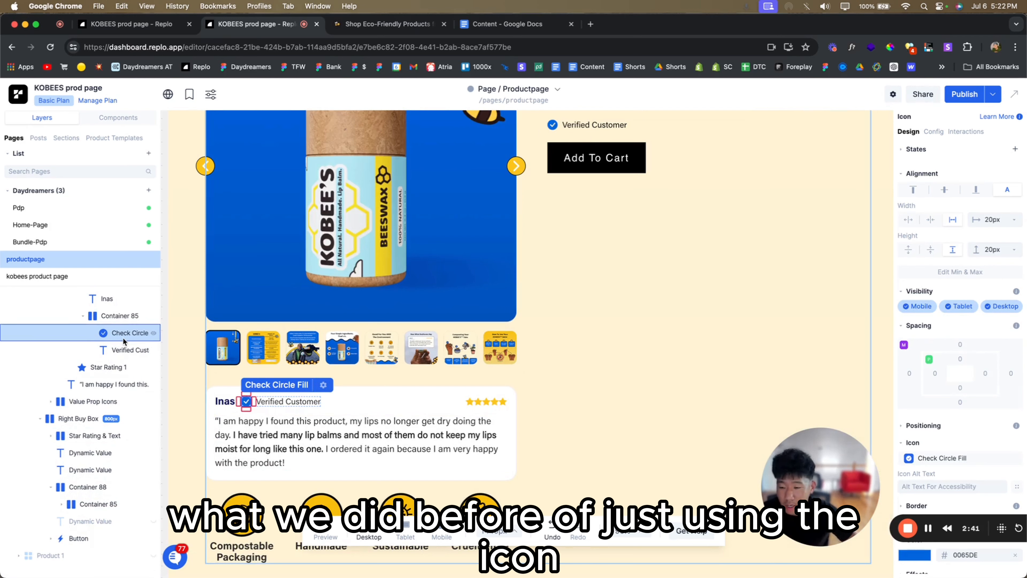
scroll(946, 432, "down", 2)
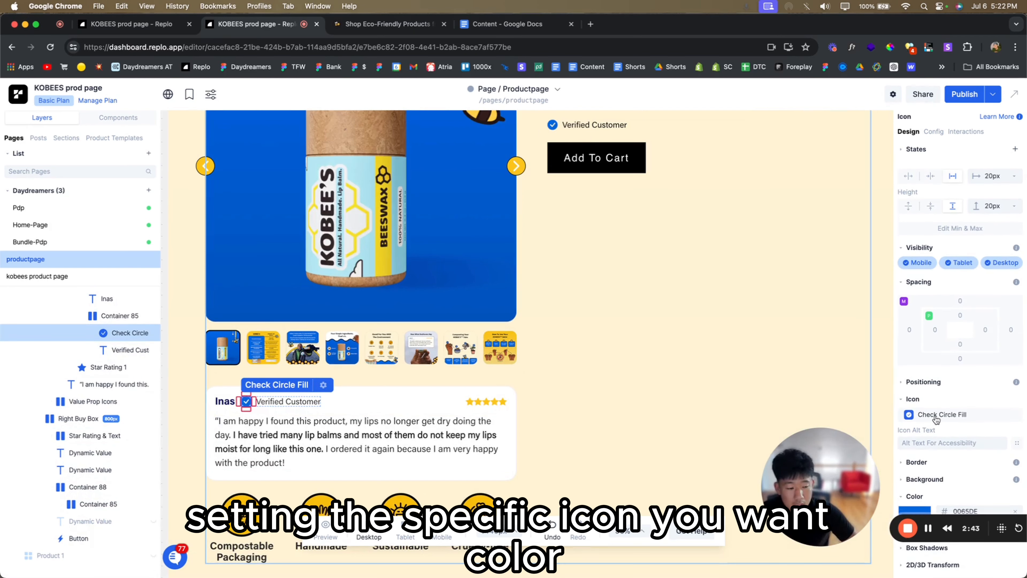
left_click(936, 420)
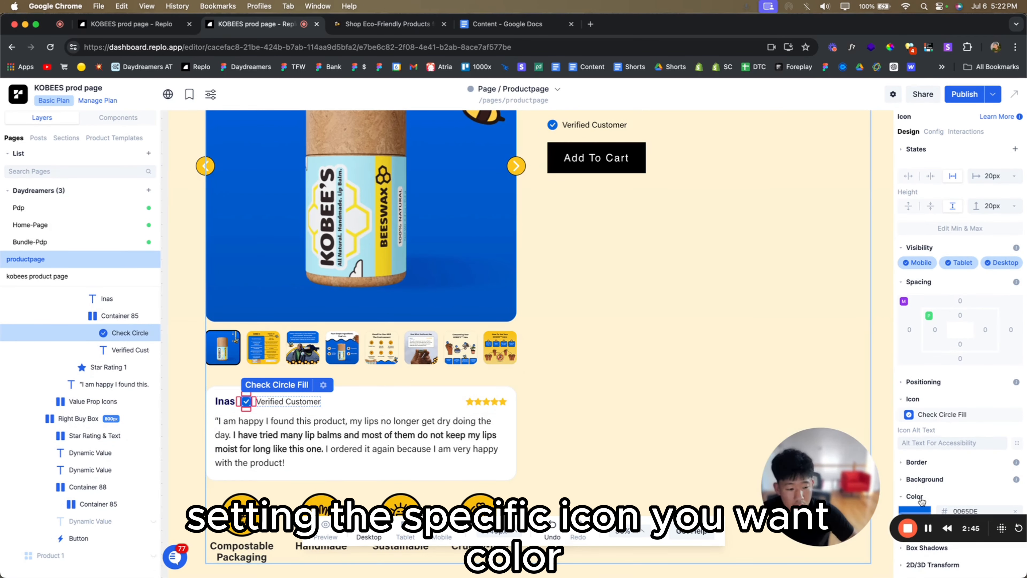
left_click(258, 403)
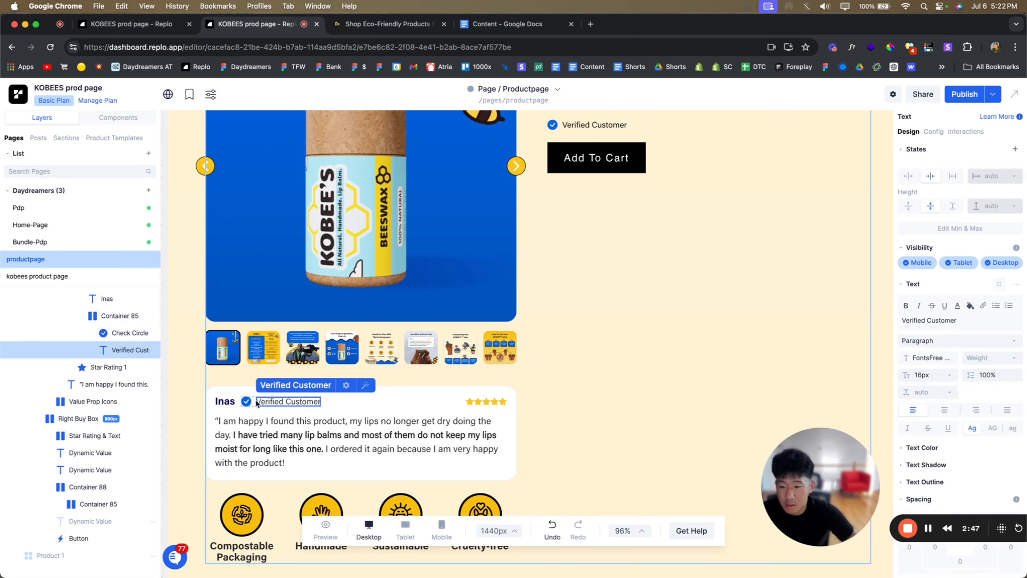
left_click(120, 316)
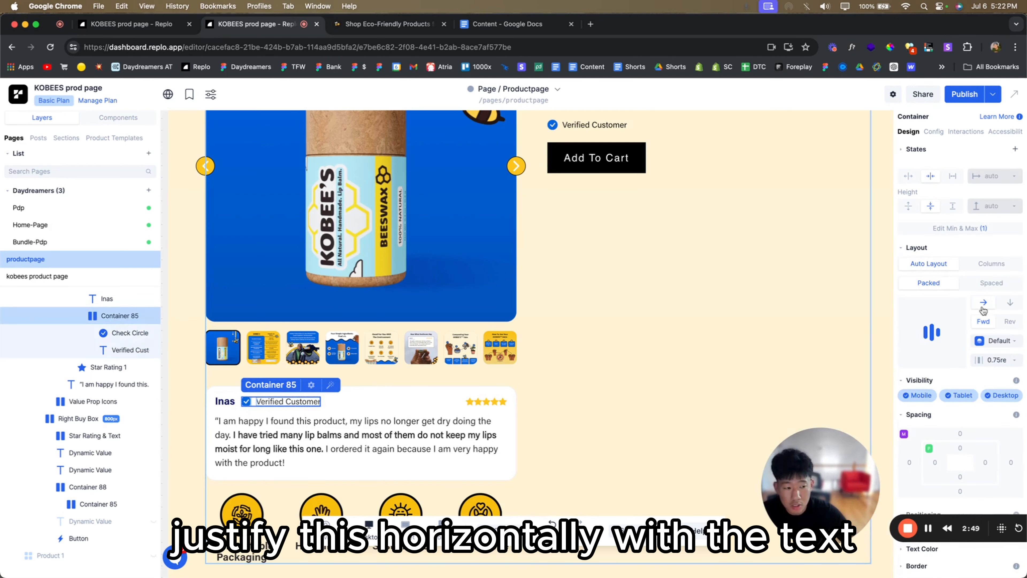
left_click(125, 350)
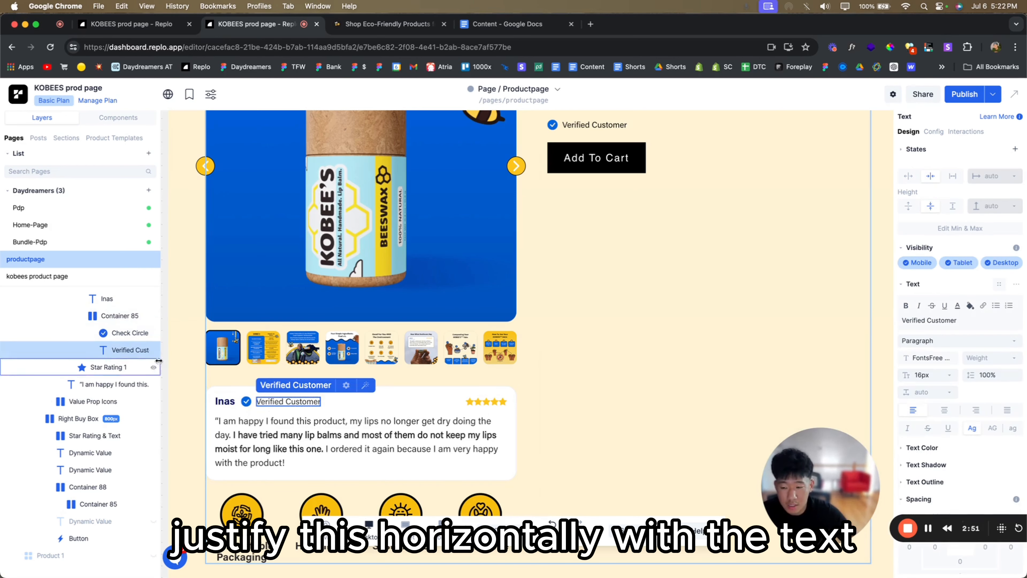
left_click(253, 403)
scroll(662, 284, "up", 2)
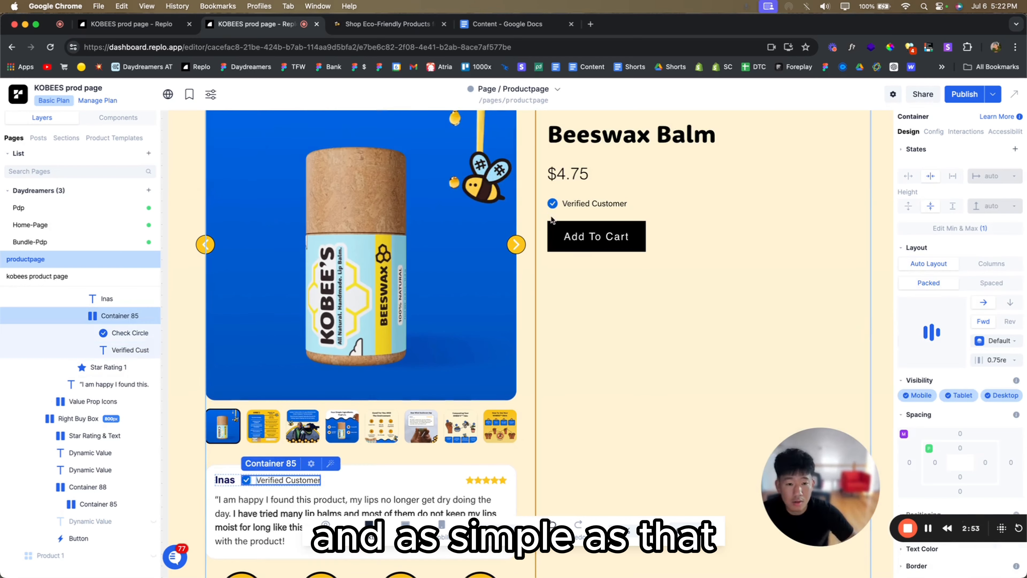
- Replace the pasted row's text with "Moisturizes and hydrates lips", copied from the live product page
left_click(361, 27)
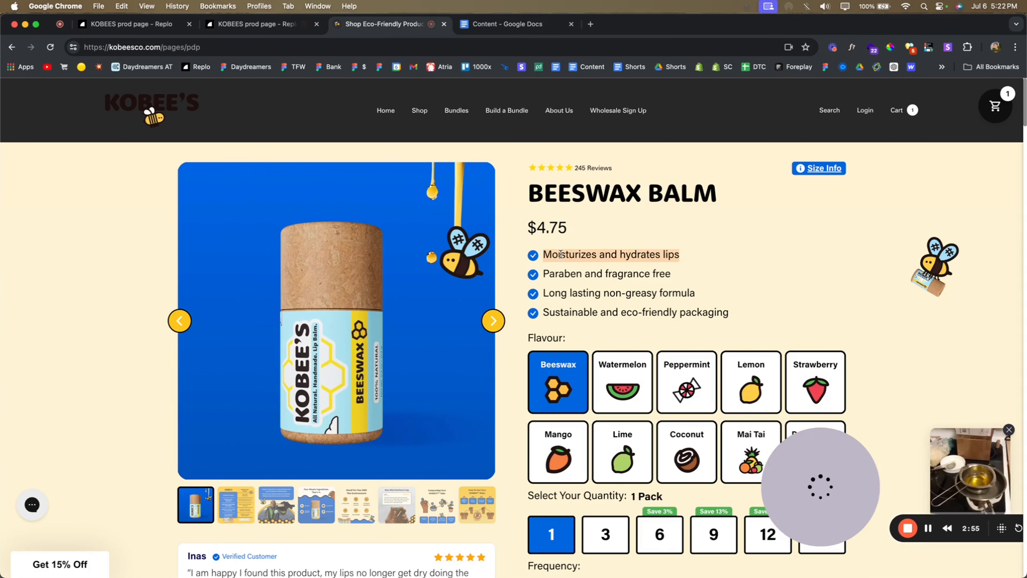
left_click(290, 27)
left_click(578, 203)
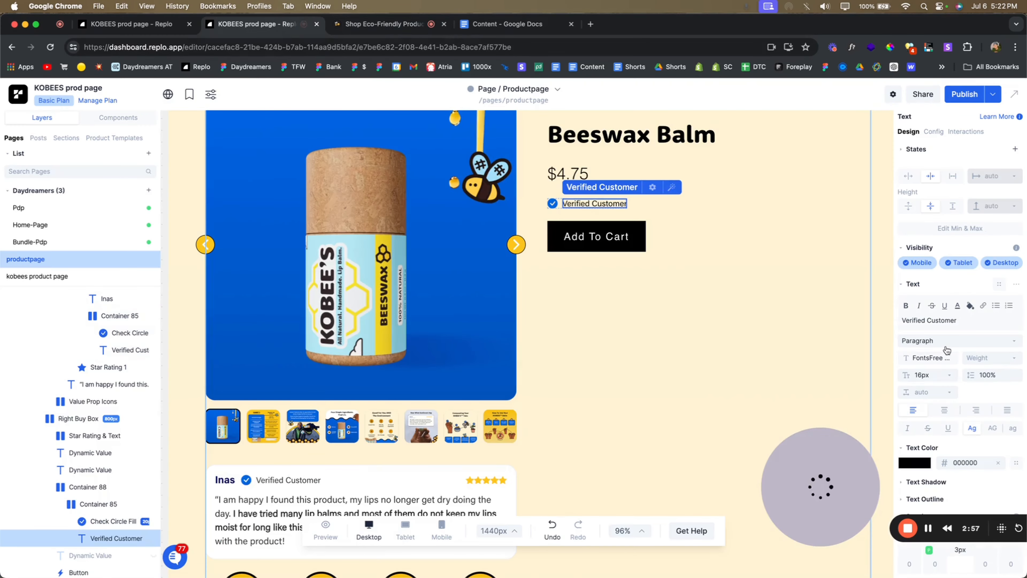
left_click(942, 324)
key("super+a")
type("Moisturizes and hydrates lips")
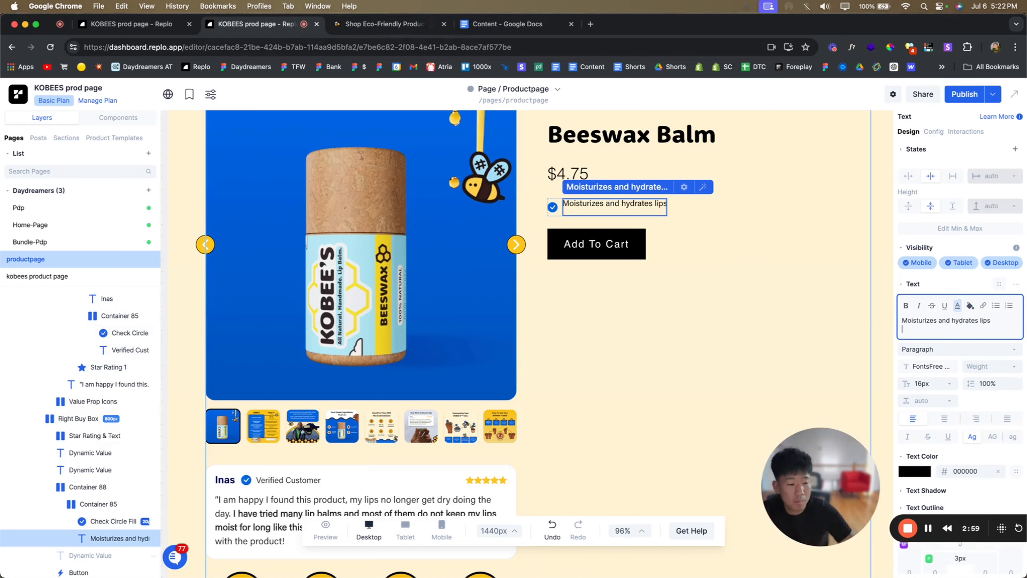
- Set the font size of the "Moisturizes and hydrates lips" text to 18px
left_click(935, 376)
type("1")
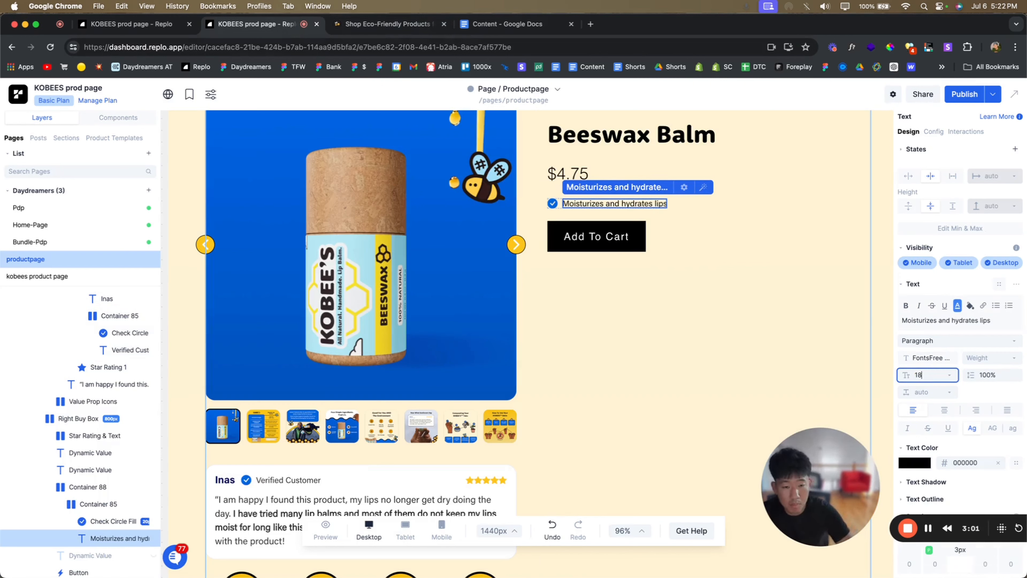
type("8")
key("Return")
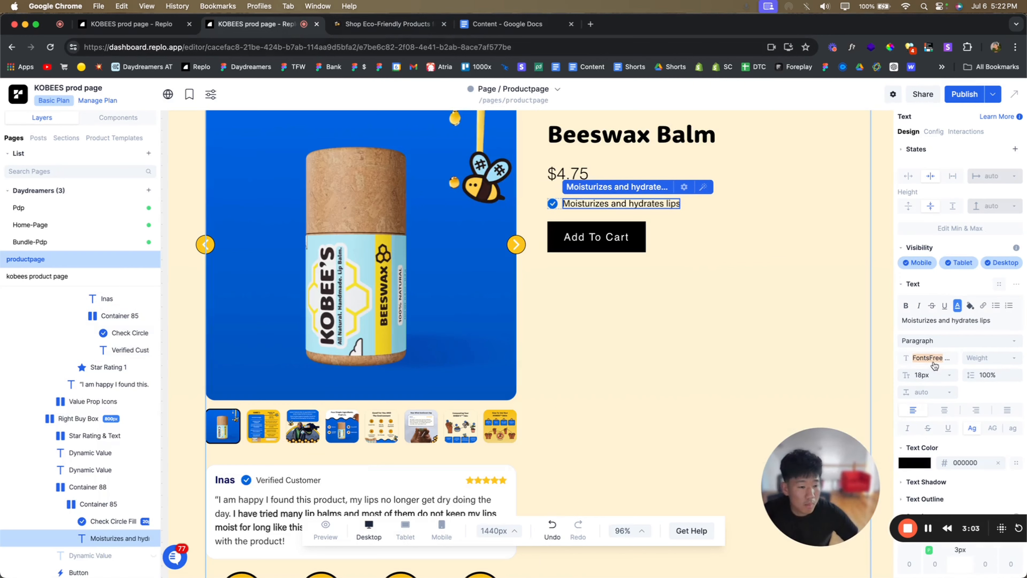
left_click(736, 300)
- Duplicate the value prop row and set the parent container's layout direction to vertical
left_click(558, 208)
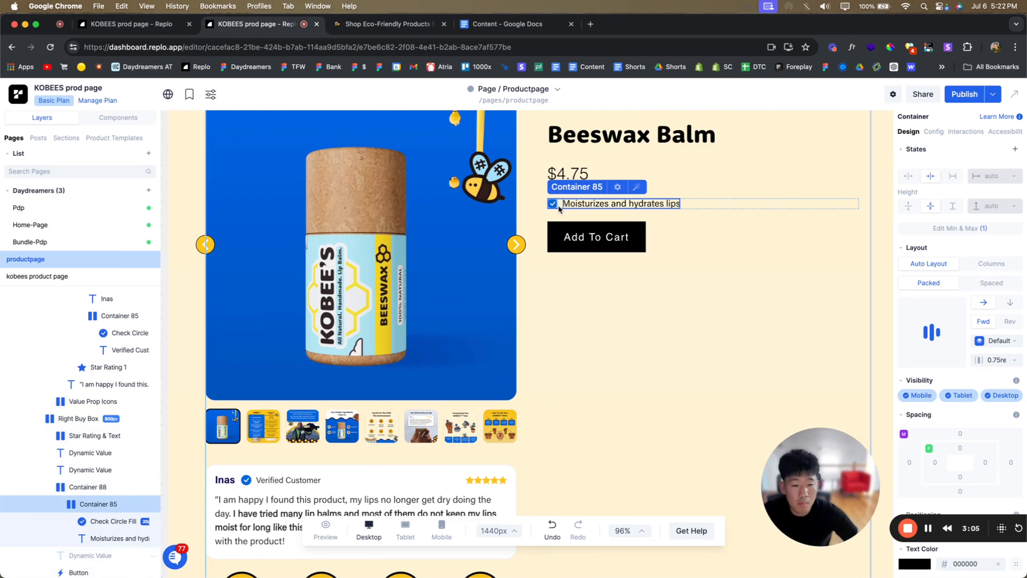
key("super+d")
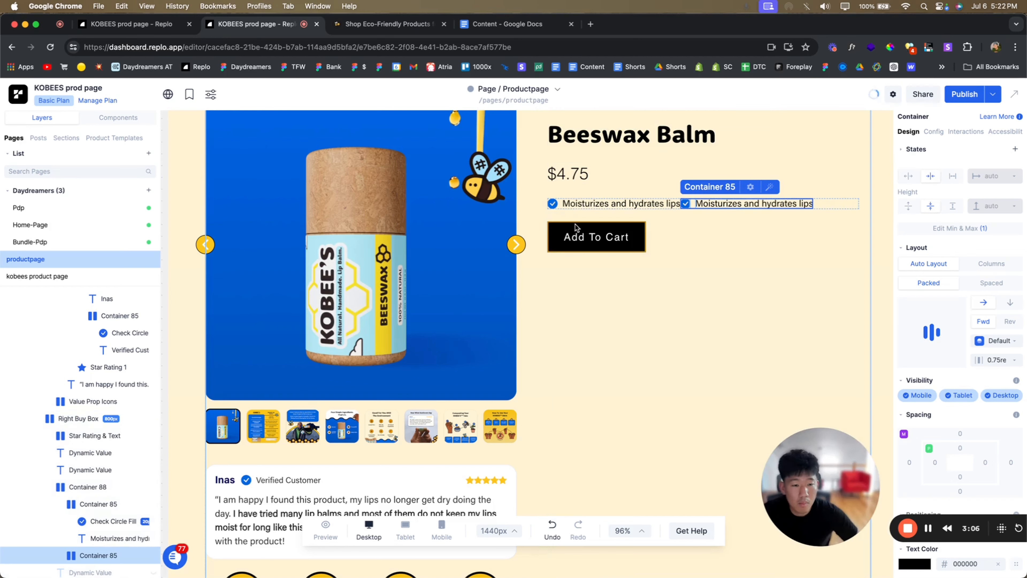
left_click(87, 493)
left_click(1009, 304)
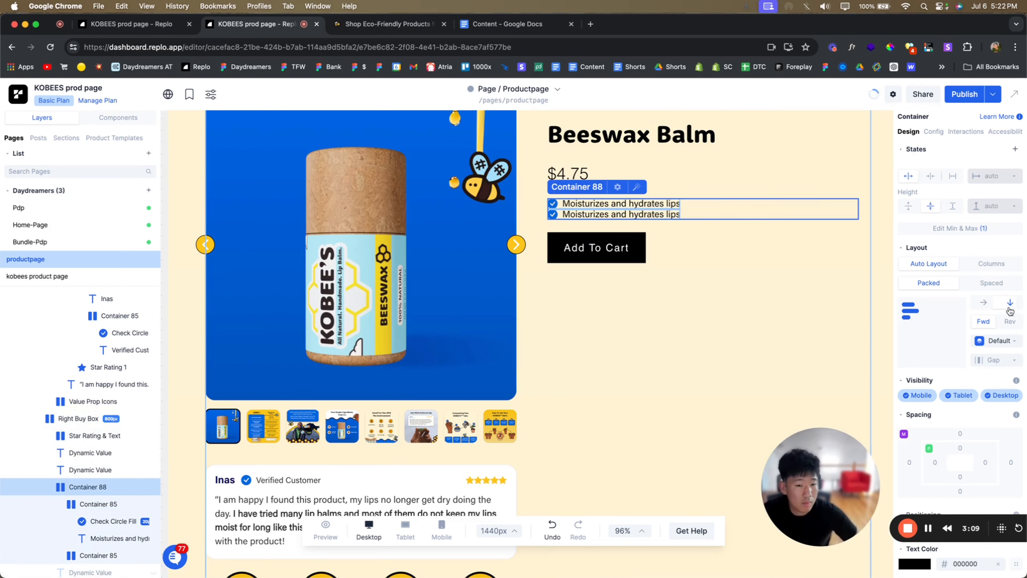
- Try a 2rem gap between the two stacked value prop rows and reduce it to a tighter spacing
left_click(996, 363)
type("2rem")
key("Return")
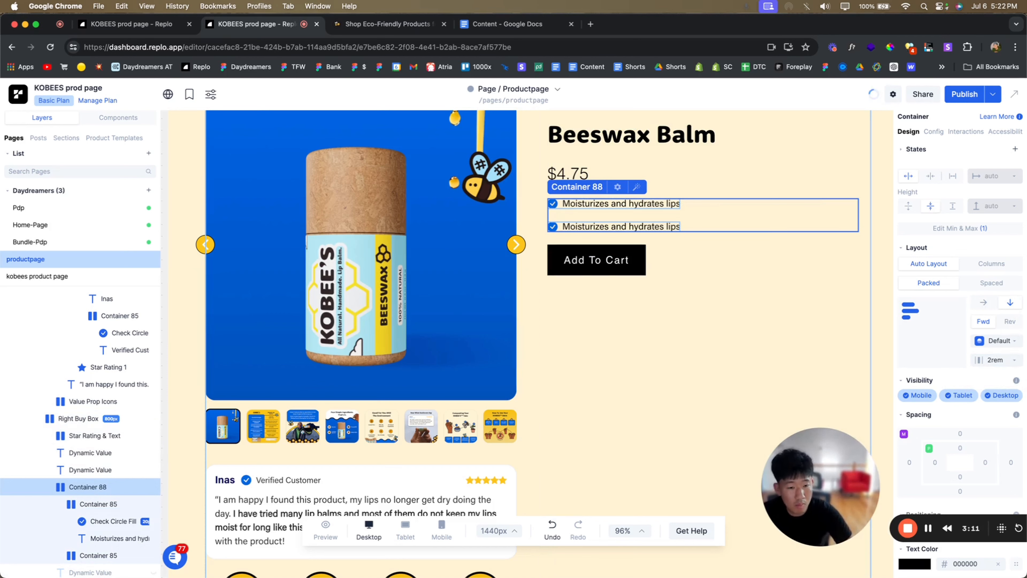
left_click_drag(978, 360, 977, 360)
- Set the second value prop row and its text to fill the available width
left_click(665, 221)
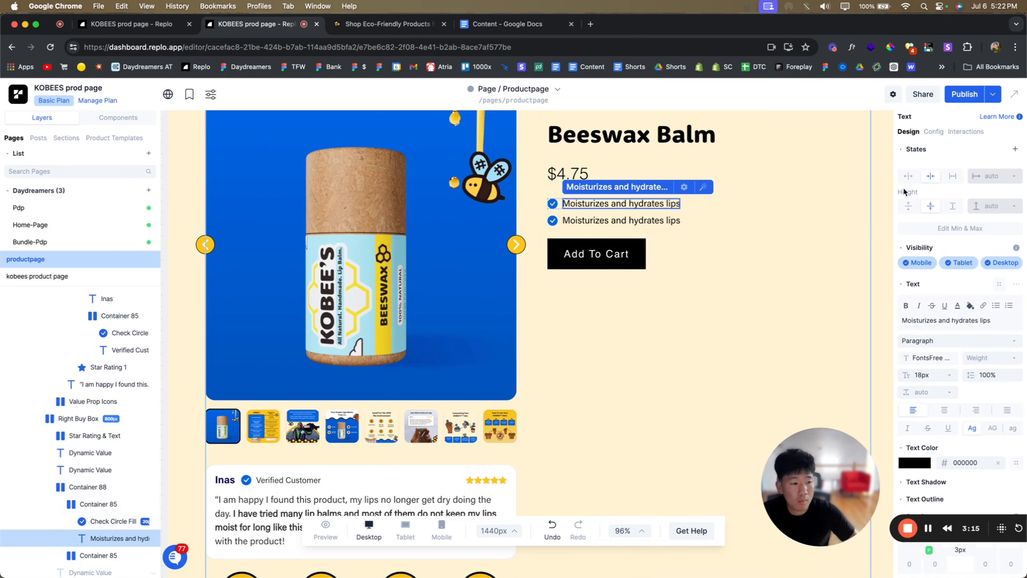
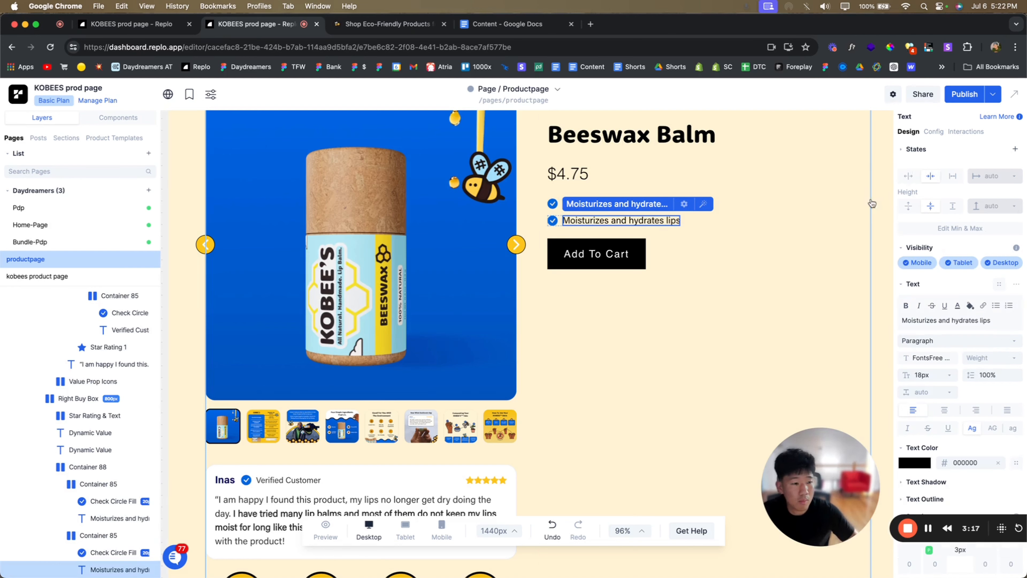
left_click(756, 259)
left_click(673, 233)
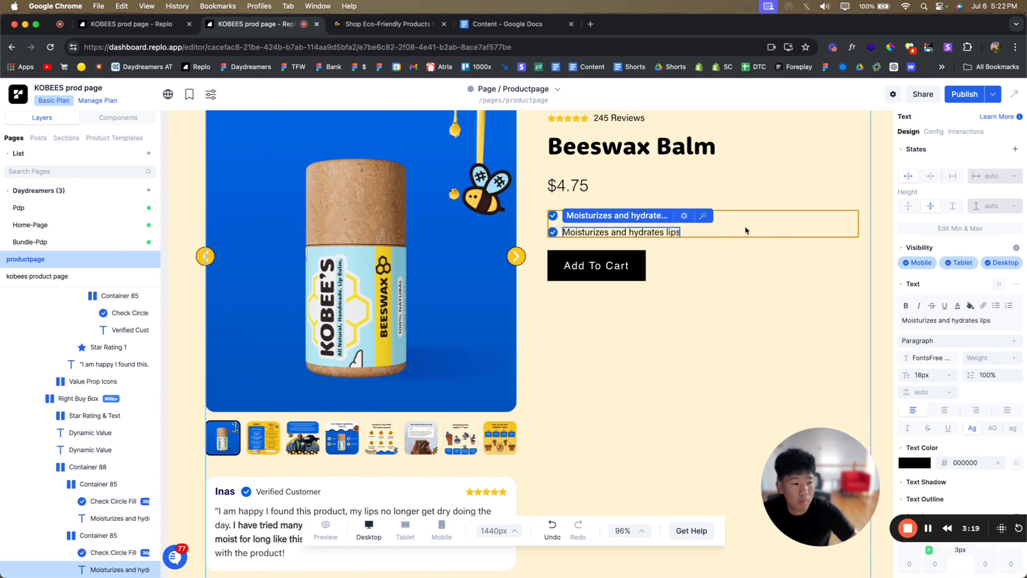
left_click(591, 227)
left_click(562, 234)
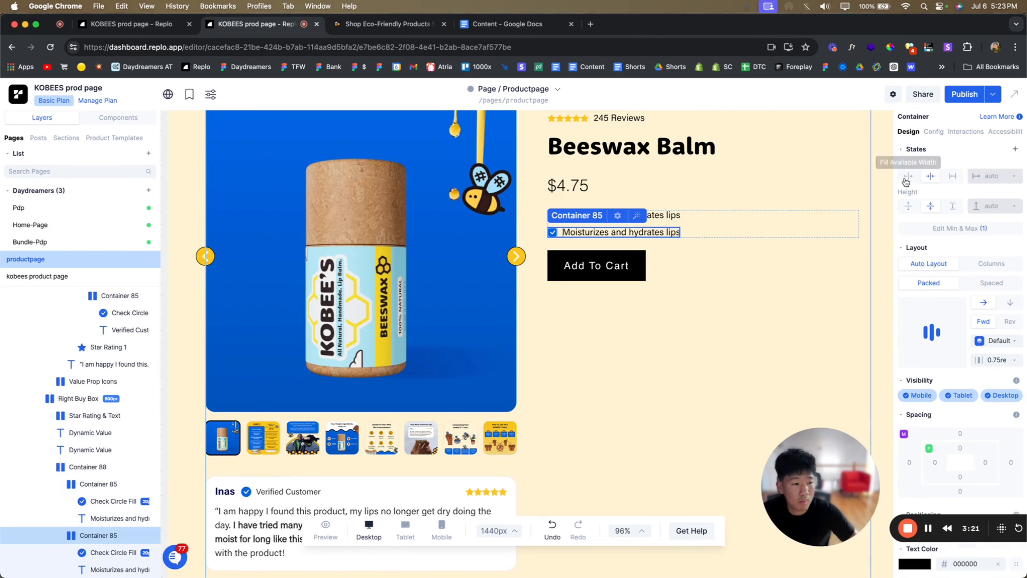
left_click(787, 243)
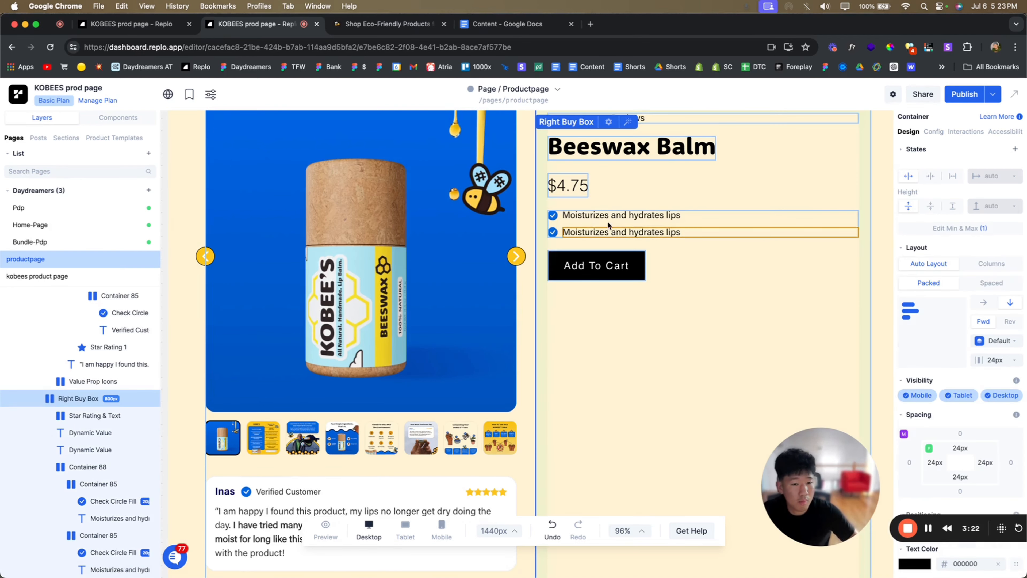
- Replace the second value prop row's text with "Paraben and fragrance free", following the live product page
left_click(560, 217)
key("ctrl+Tab")
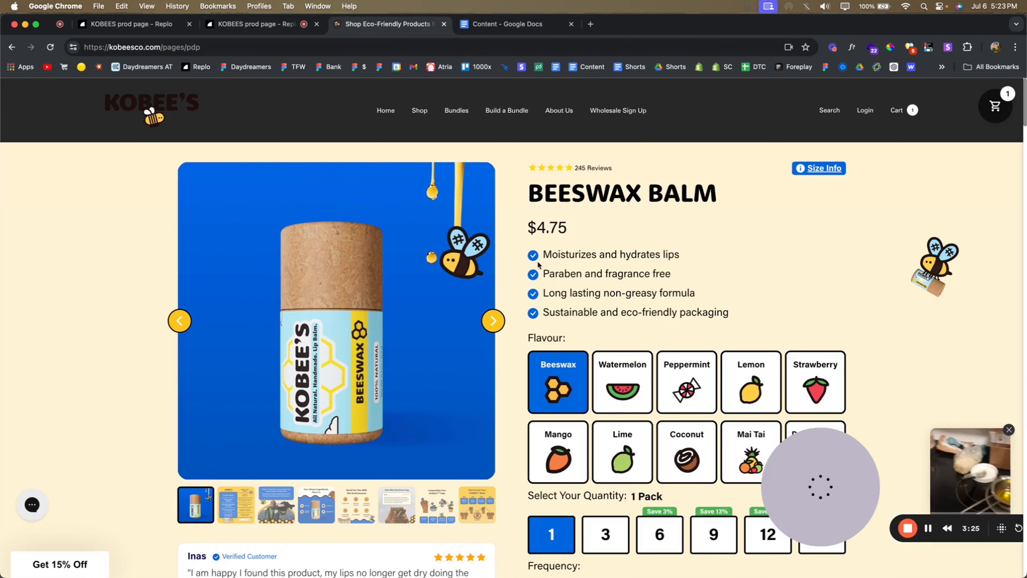
key("ctrl+shift+Tab")
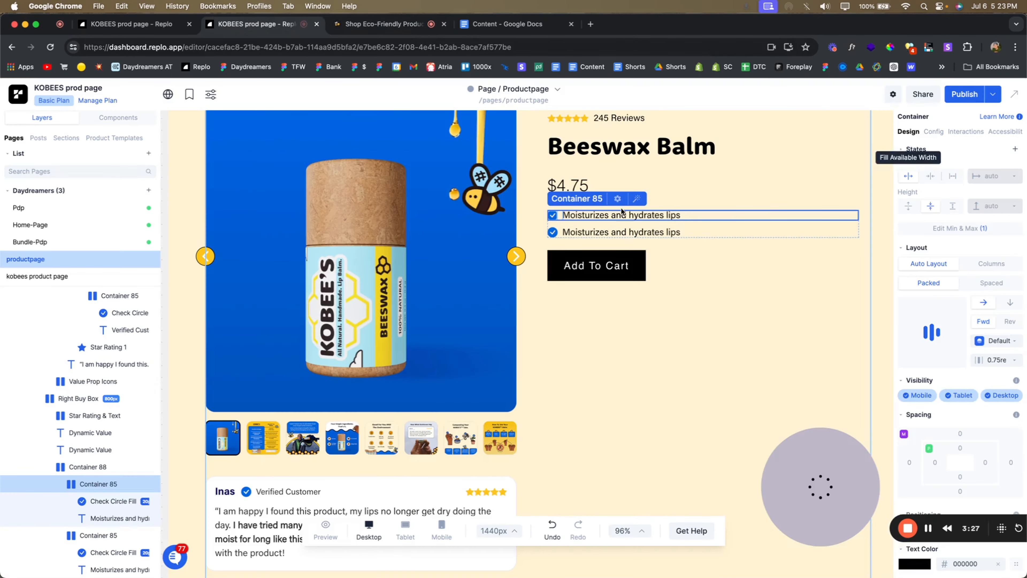
left_click(627, 235)
left_click(935, 320)
key("super+a")
type("Paraben and fragrance free")
key("BackSpace")
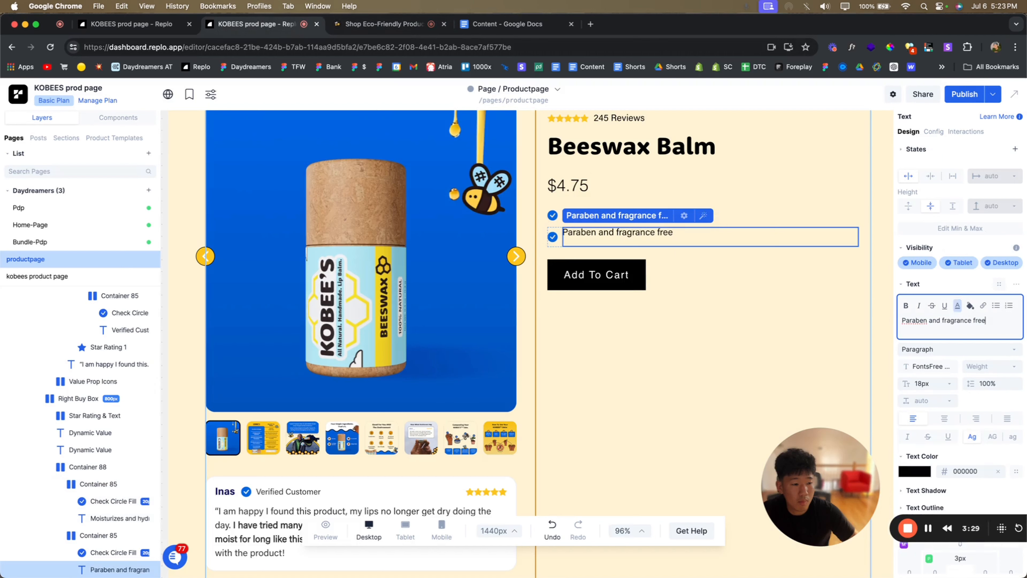
- Duplicate the "Paraben and fragrance free" row twice to make four value prop rows
left_click(561, 238)
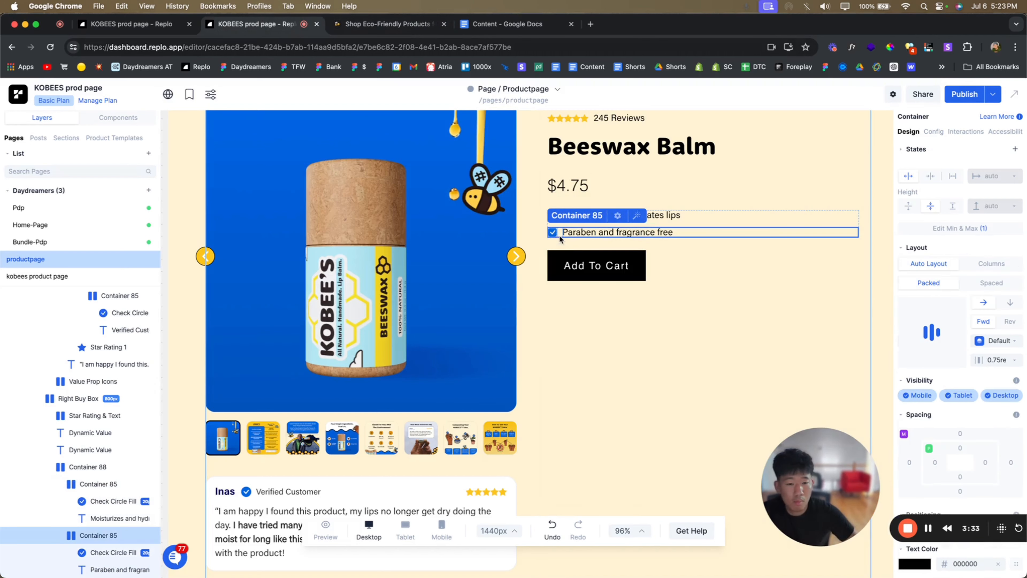
key("super+d")
key("super+d")
- Copy "Long lasting non-greasy formula" from the live product page and replace the third value prop row's text with it
left_click(343, 24)
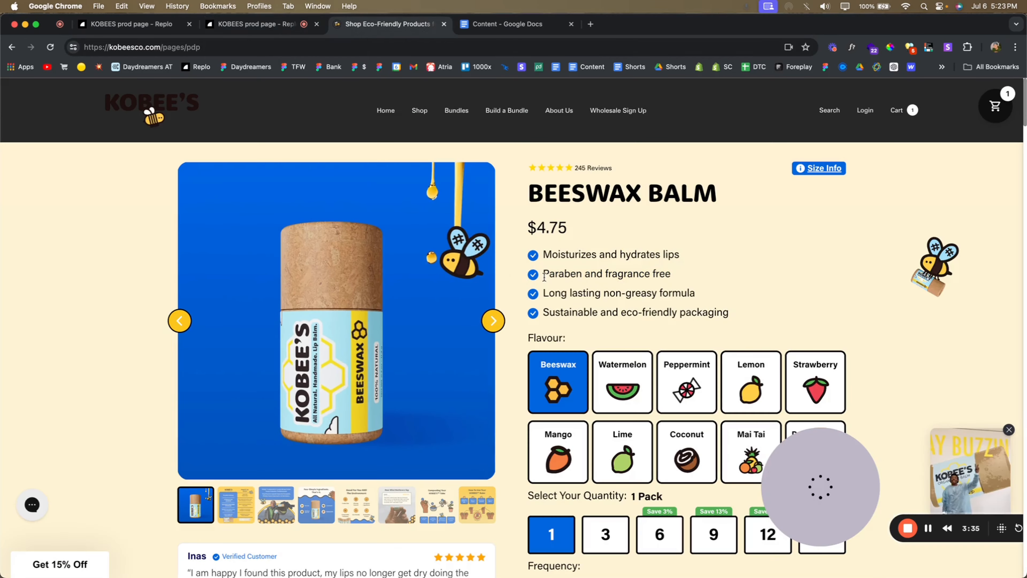
left_click_drag(562, 289, 696, 294)
key("super+c")
key("ctrl+shift+Tab")
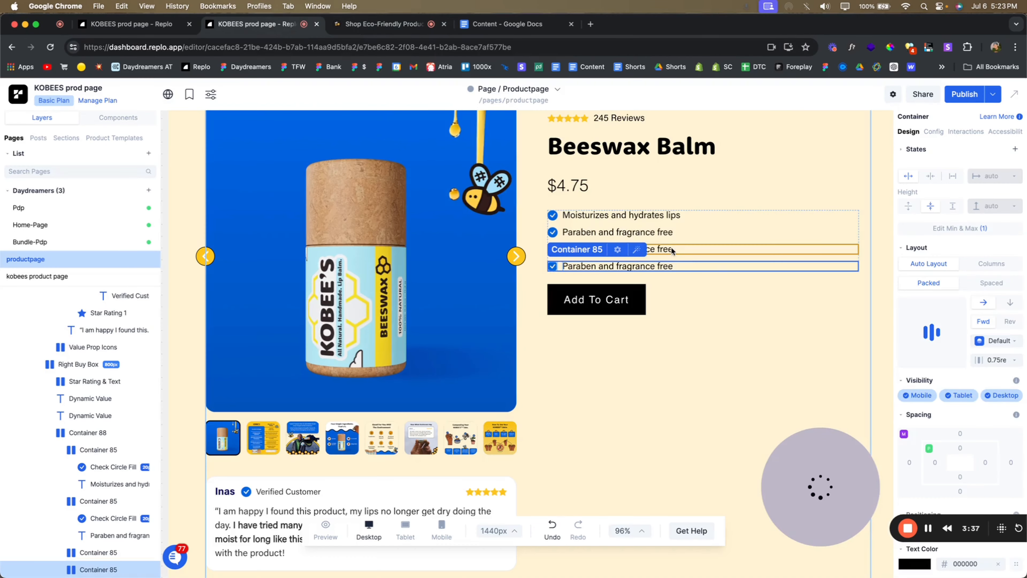
double_click(671, 251)
left_click(944, 320)
key("super+a")
key("super+v")
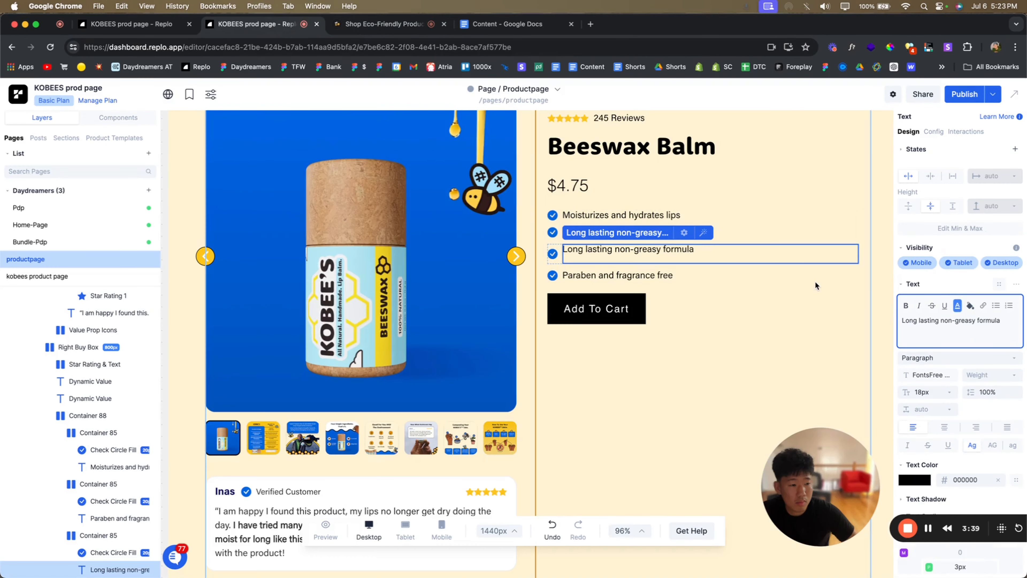
- Copy "Sustainable and eco-friendly packaging" from the live product page and replace the fourth value prop row's text with it
left_click(378, 26)
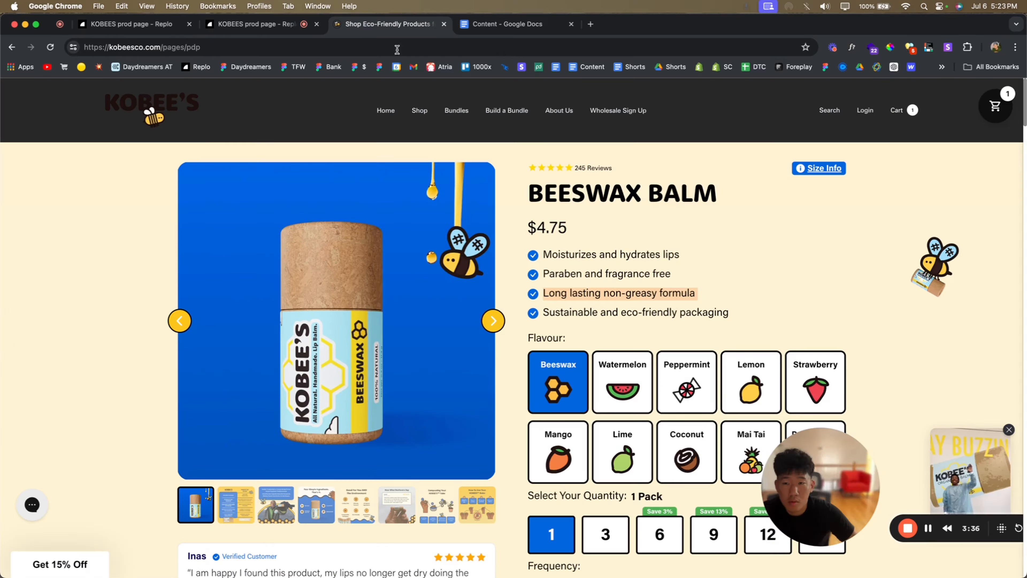
left_click_drag(543, 312, 728, 313)
key("super+c")
left_click(290, 25)
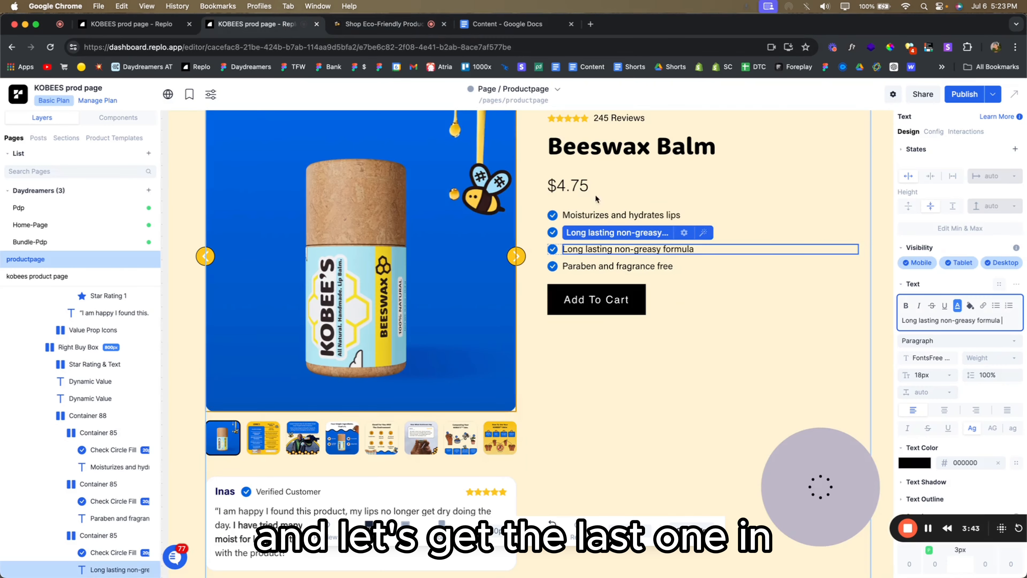
left_click(617, 266)
left_click(942, 320)
key("super+a")
key("super+v")
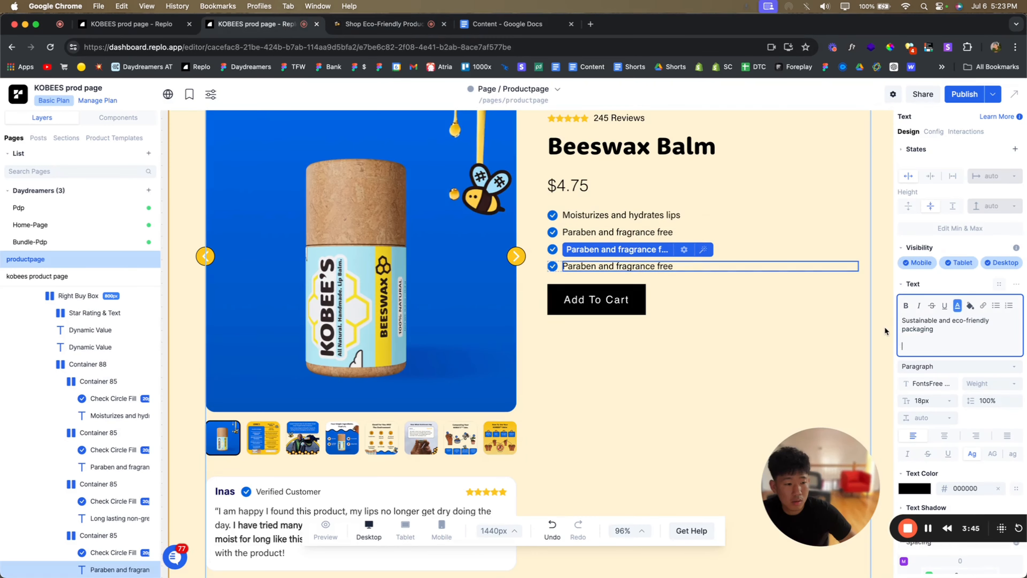
key("BackSpace")
left_click(751, 332)
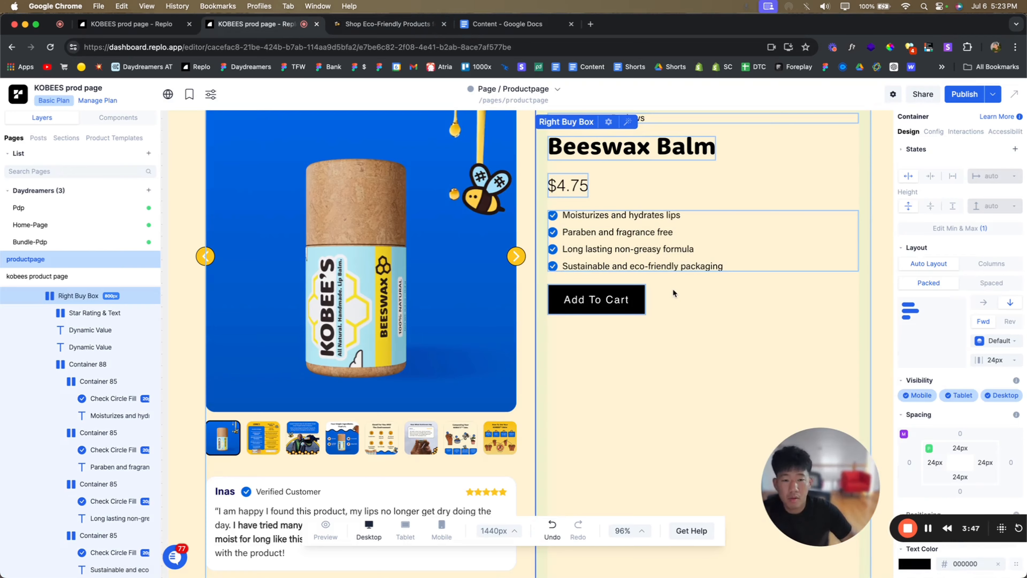
- Set the price text's font to FontsFree-Net-Acumin-Pro-Book after checking the price style on the live product page
scroll(671, 289, "down", 2)
scroll(669, 280, "up", 2)
scroll(668, 280, "right", 2)
left_click(852, 263)
scroll(806, 266, "down", 1)
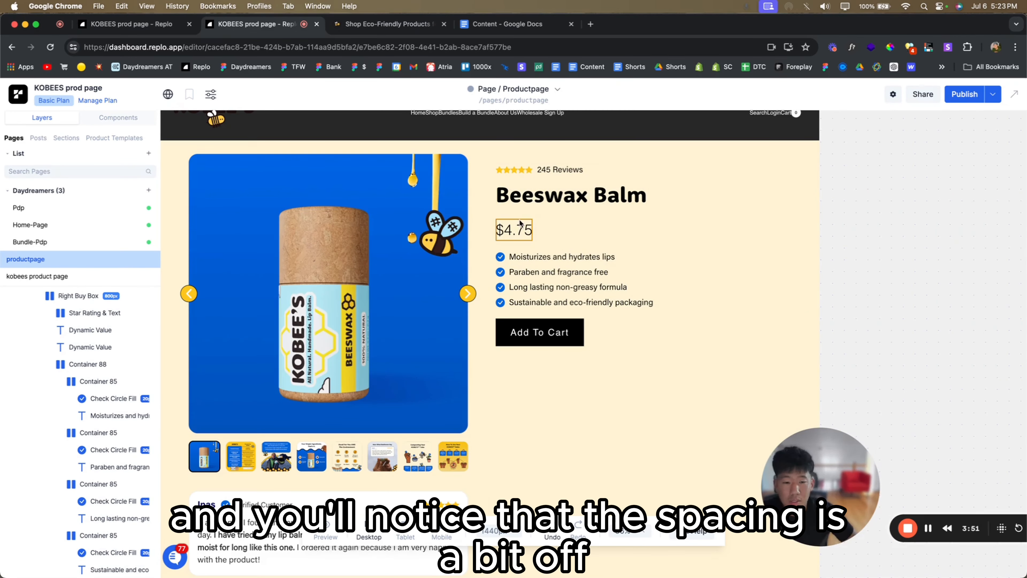
left_click(511, 231)
left_click(354, 26)
left_click(268, 27)
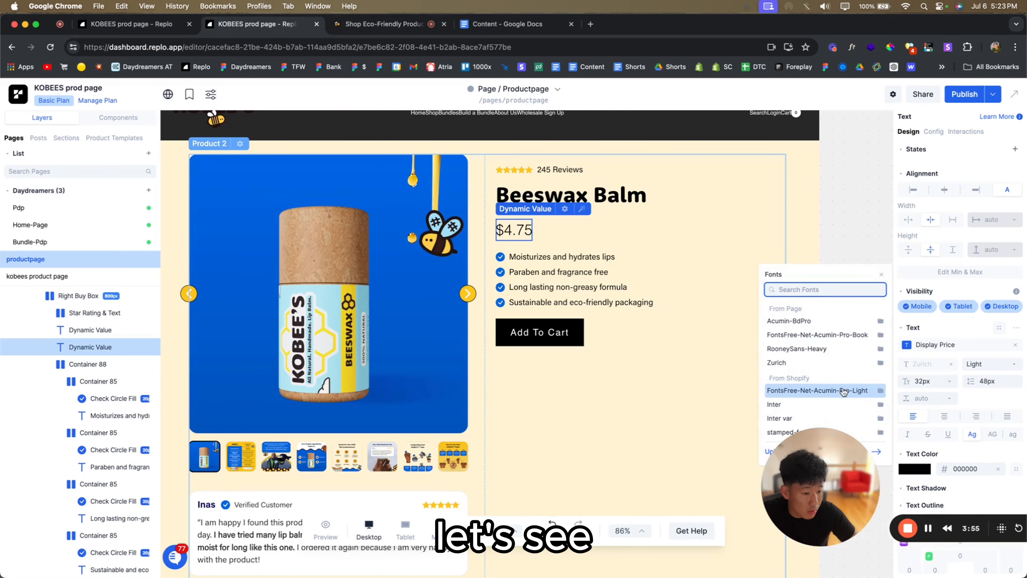
left_click(818, 335)
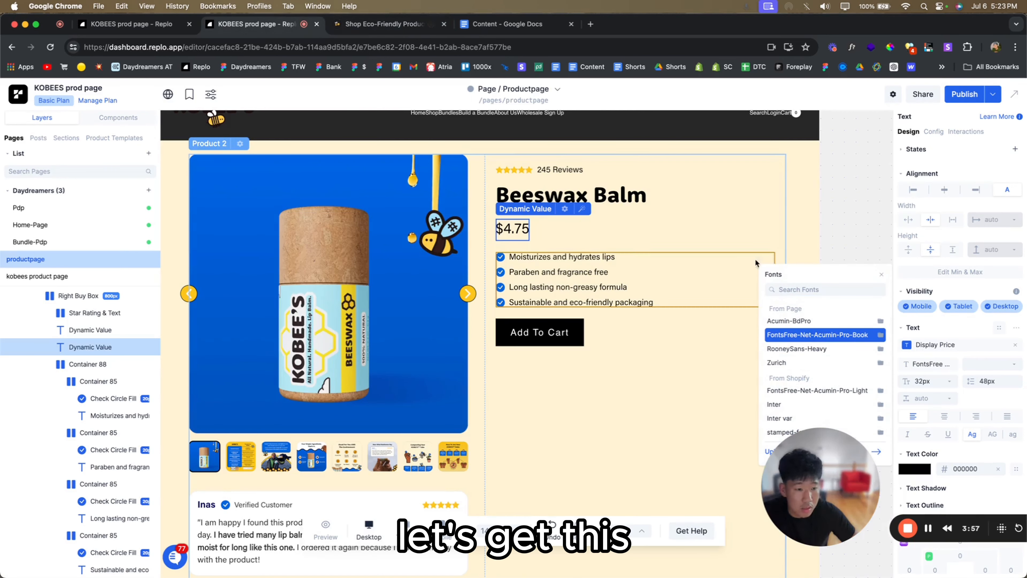
- Add an empty container to the Right Buy Box between the star rating row and the product title
left_click(566, 223)
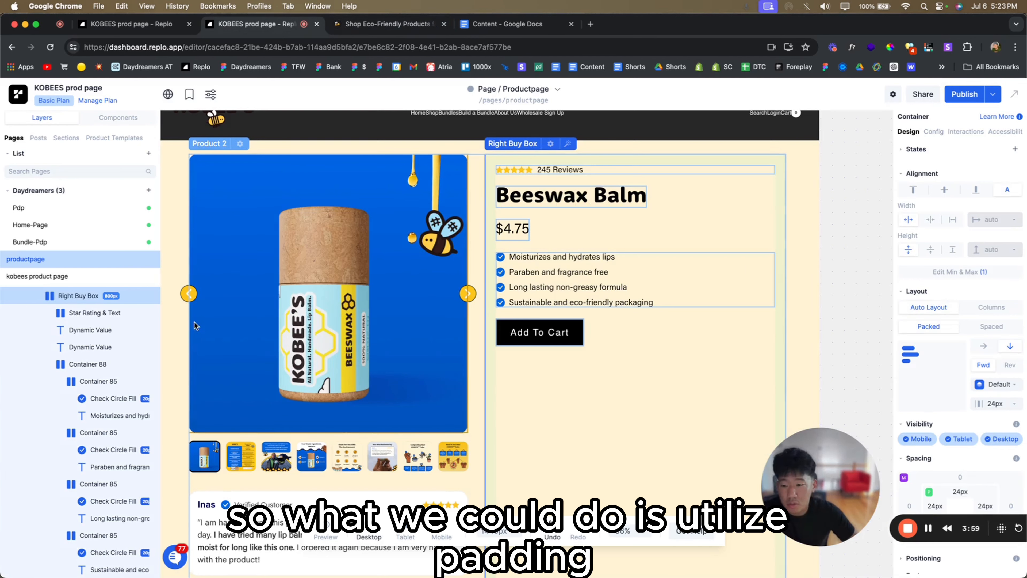
left_click(50, 362)
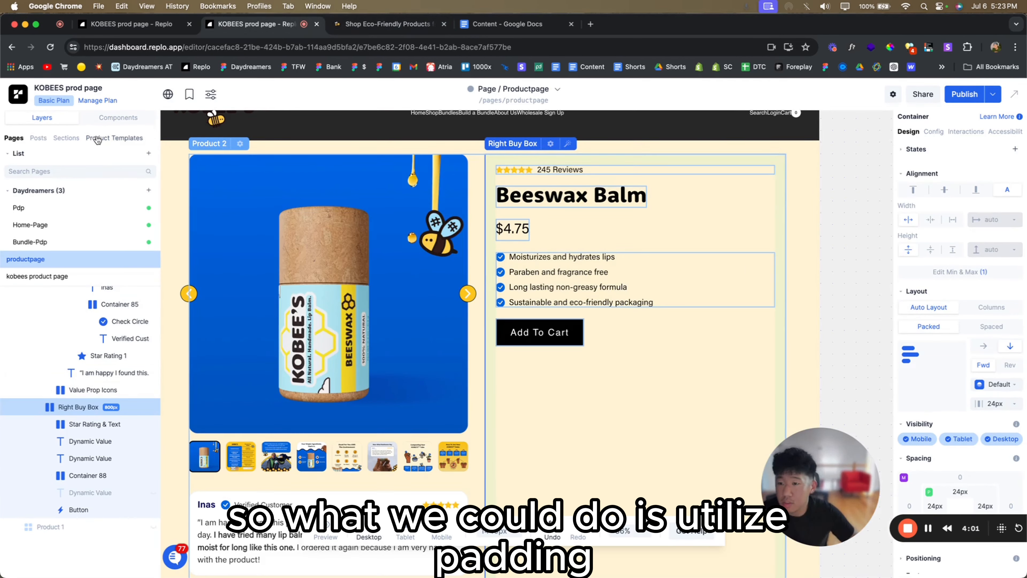
left_click(118, 118)
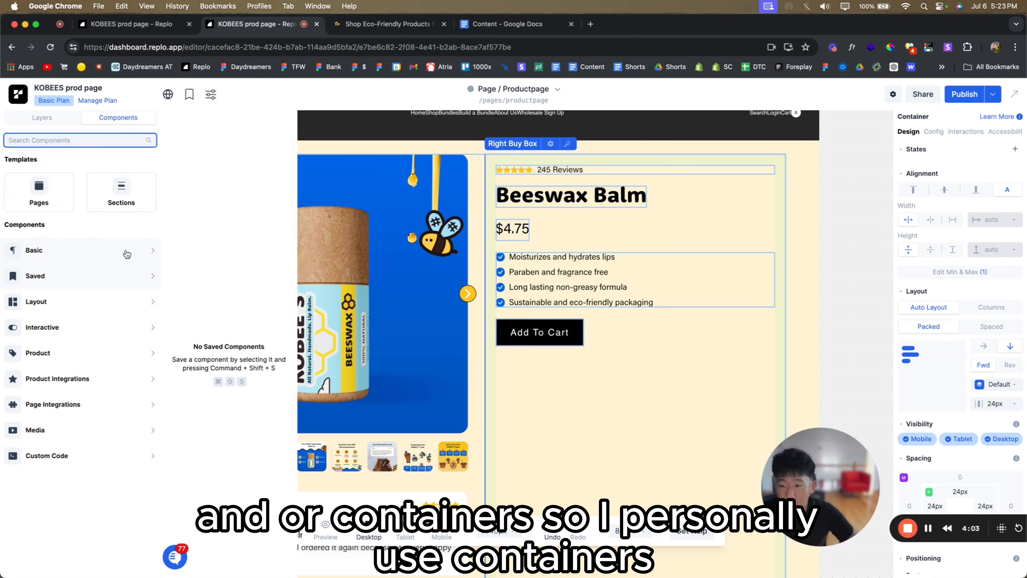
left_click_drag(391, 333, 534, 189)
left_click(42, 117)
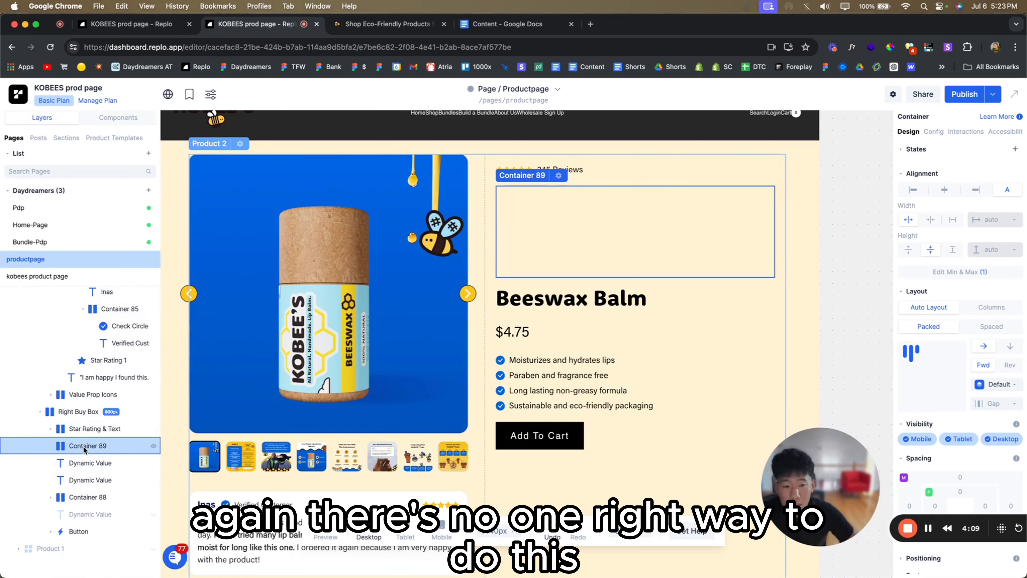
- Move the product title and price into the new container and set its layout direction to vertical
left_click(80, 461)
left_click(84, 476, "shift")
left_click_drag(84, 474, 83, 446)
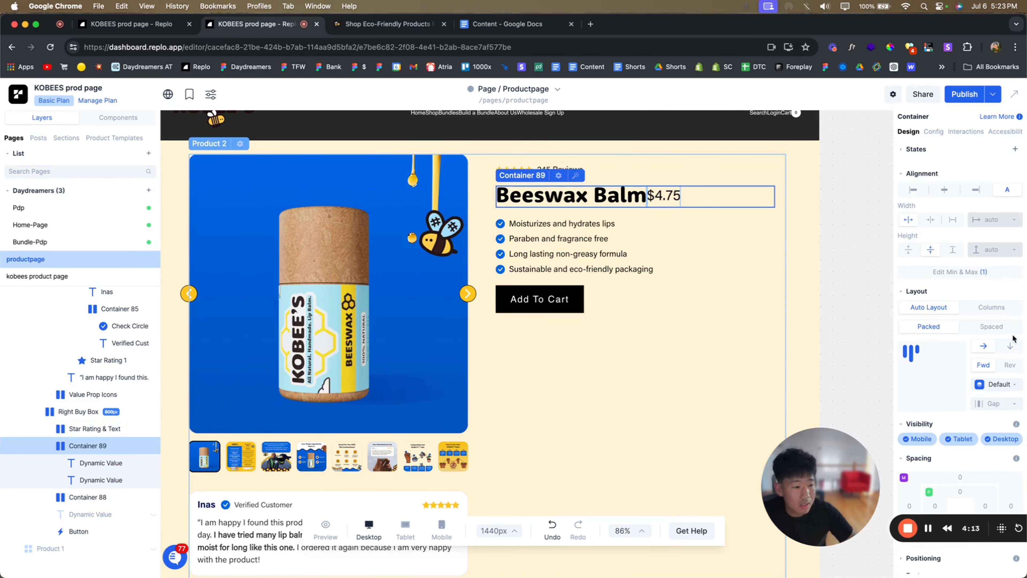
left_click(958, 355)
left_click(843, 355)
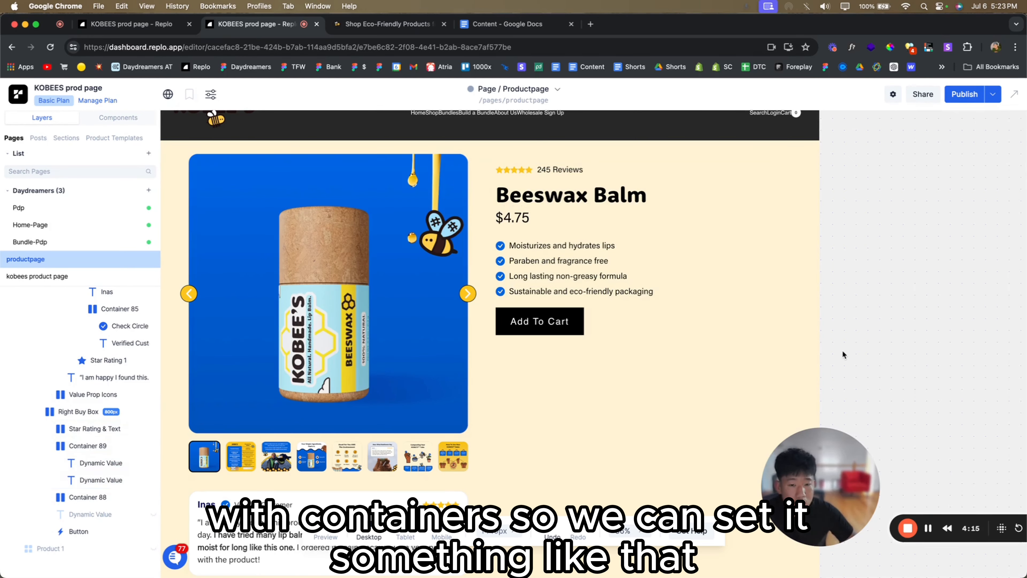
- Regroup the container to match the live page, placing the star rating row with the title and leaving the price outside
left_click(372, 27)
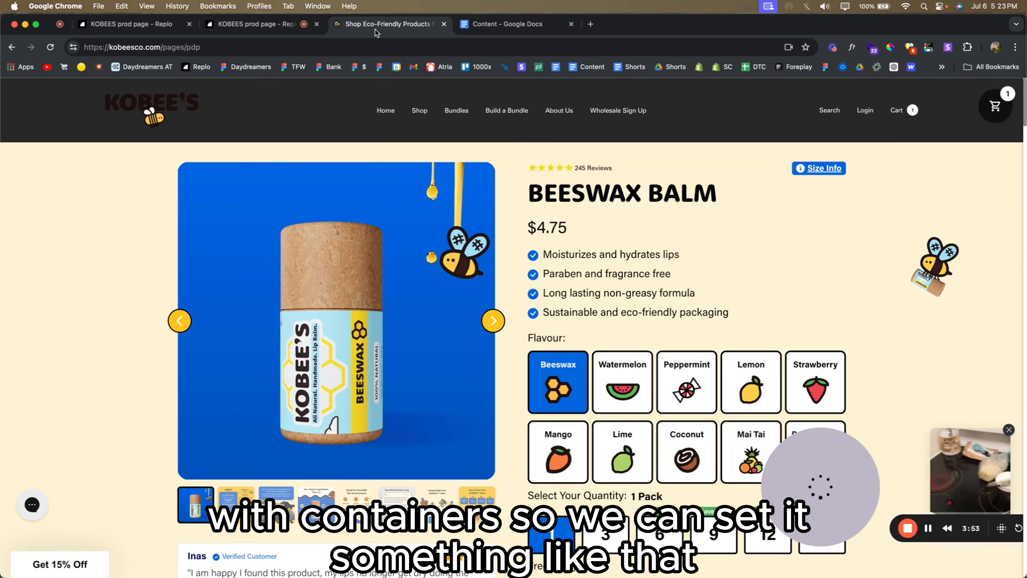
left_click(282, 30)
left_click(564, 185)
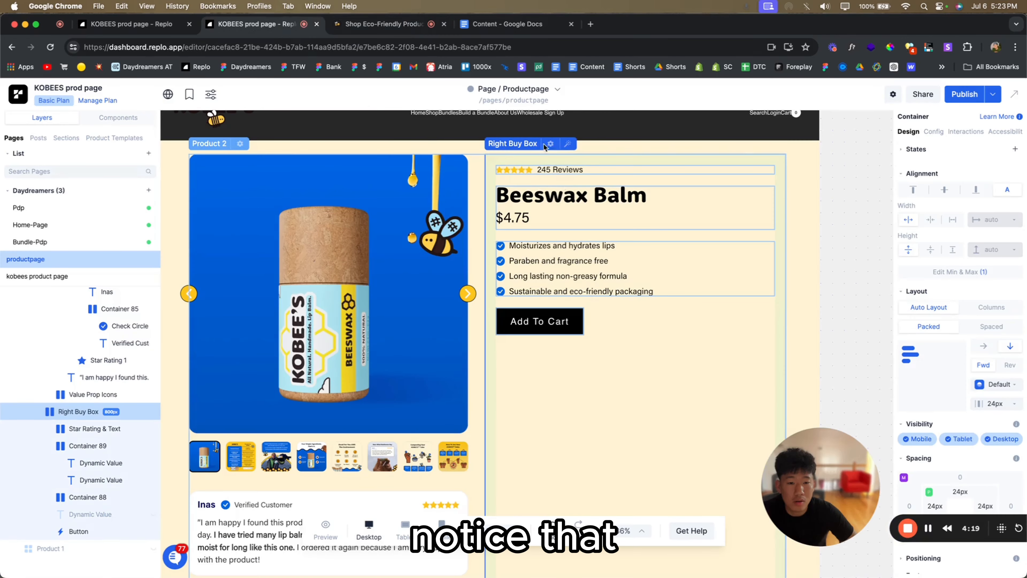
left_click(385, 25)
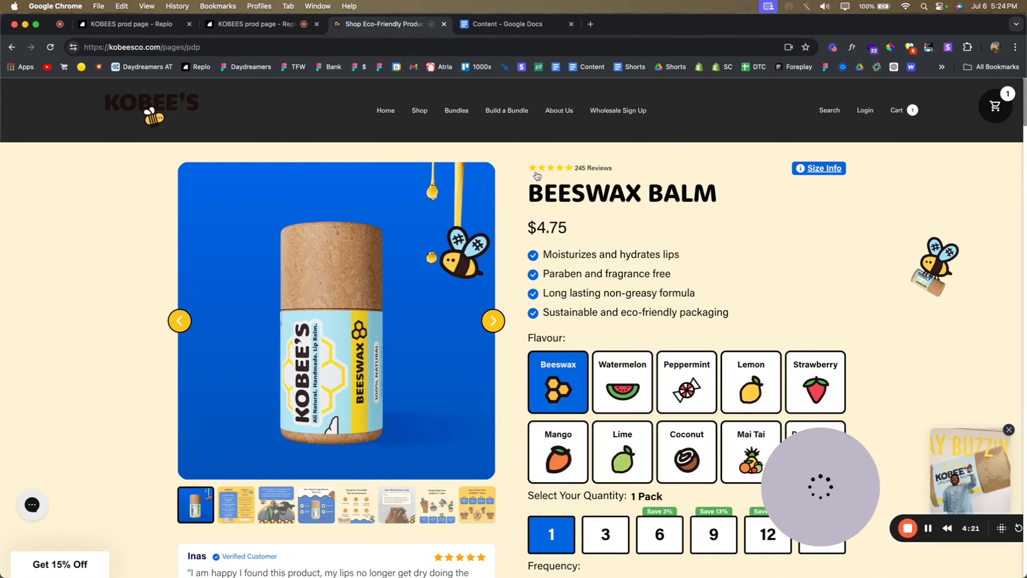
left_click(281, 28)
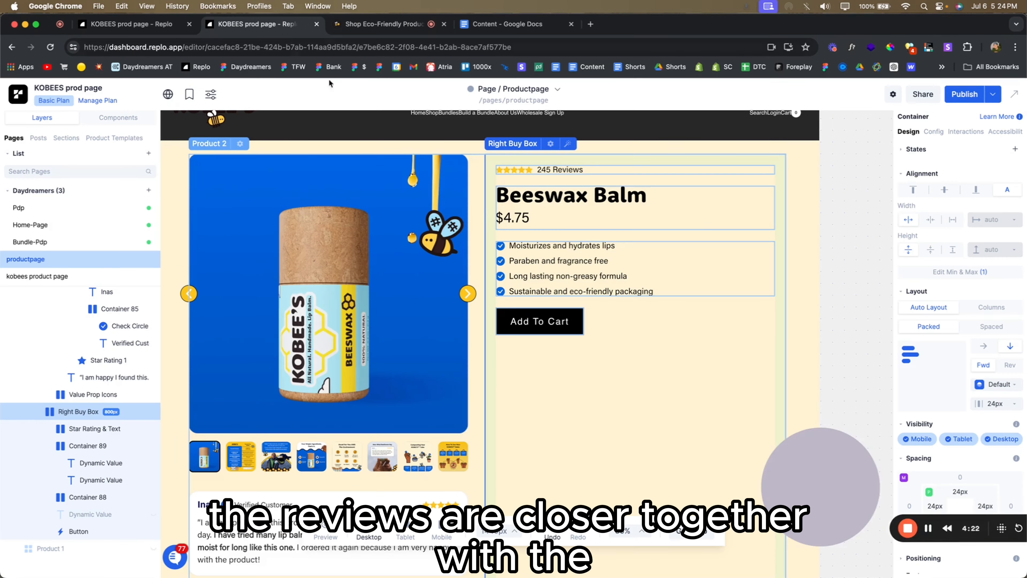
left_click(575, 213)
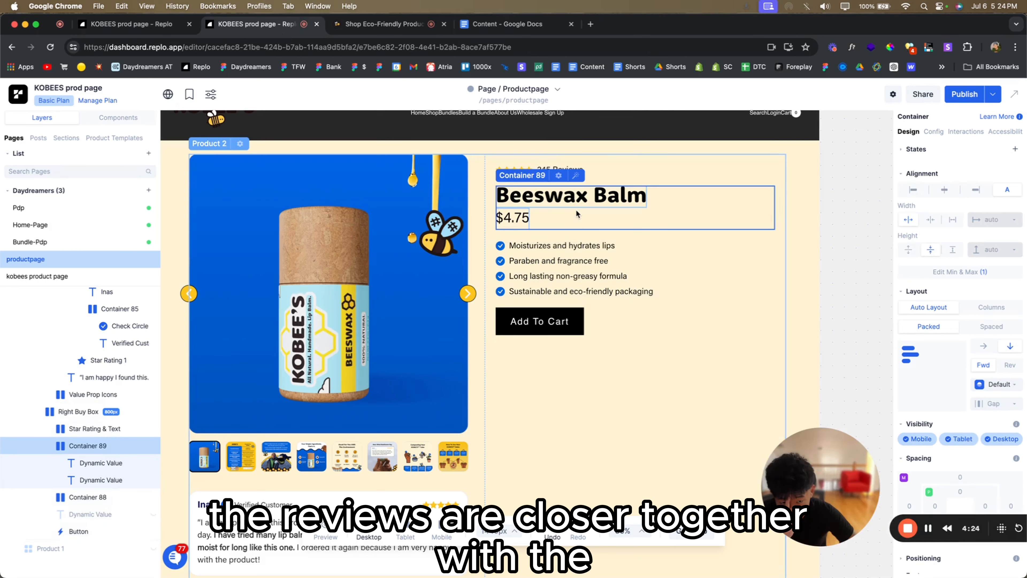
left_click(828, 237)
left_click_drag(79, 437, 45, 490)
left_click(86, 495)
left_click(84, 485)
key("super+z")
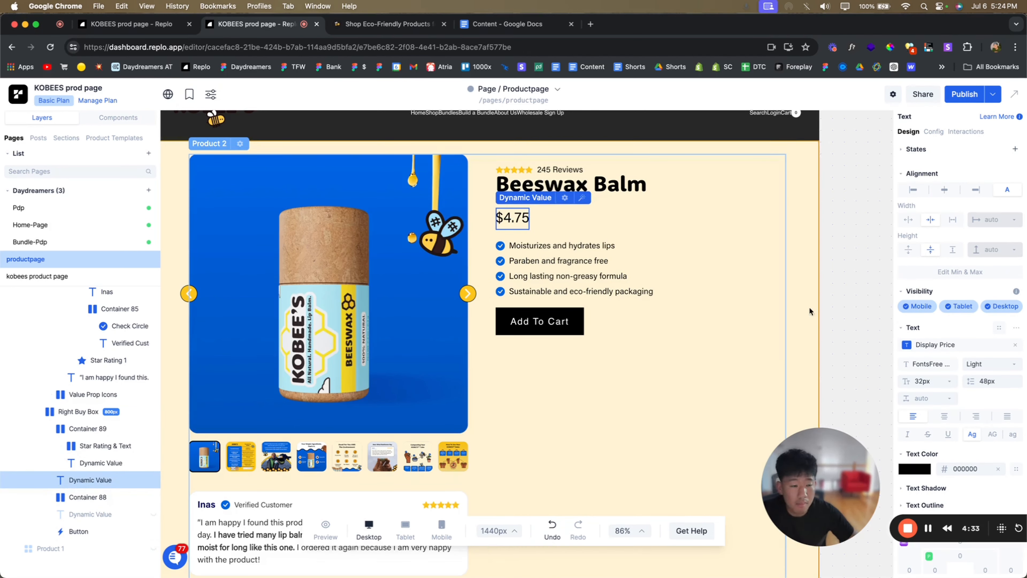
- Set the gap of the container holding the star rating and product title to 1rem
left_click(788, 257)
left_click(682, 186)
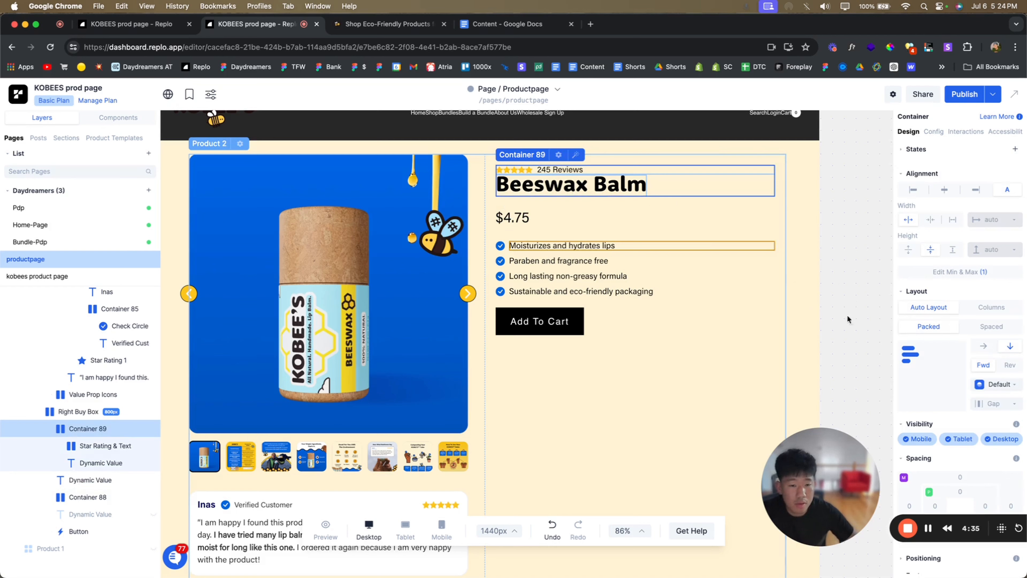
left_click(995, 403)
type("1rem")
key("Return")
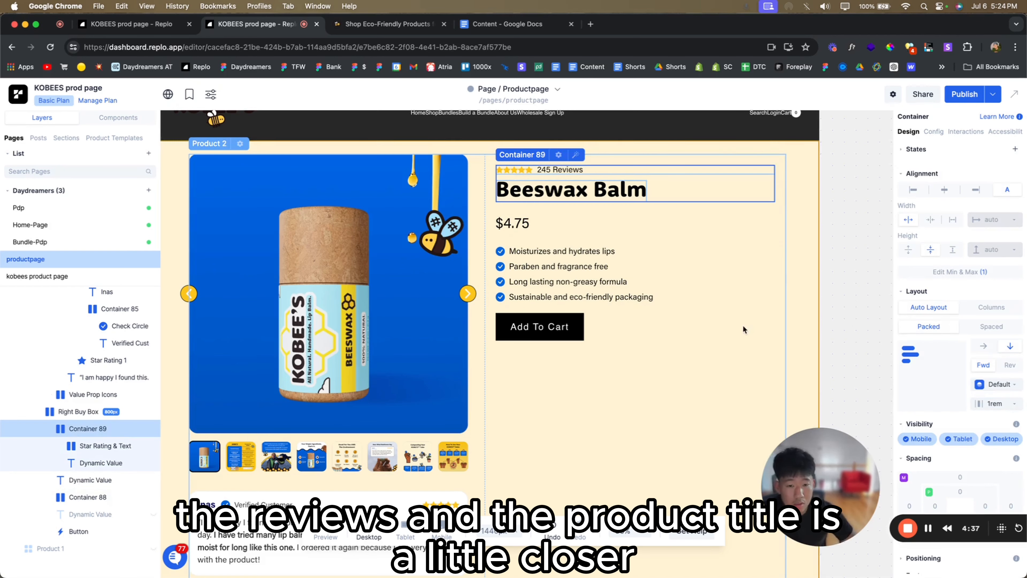
- Set the gap between the elements of the Right Buy Box to 1.5rem
left_click(585, 229)
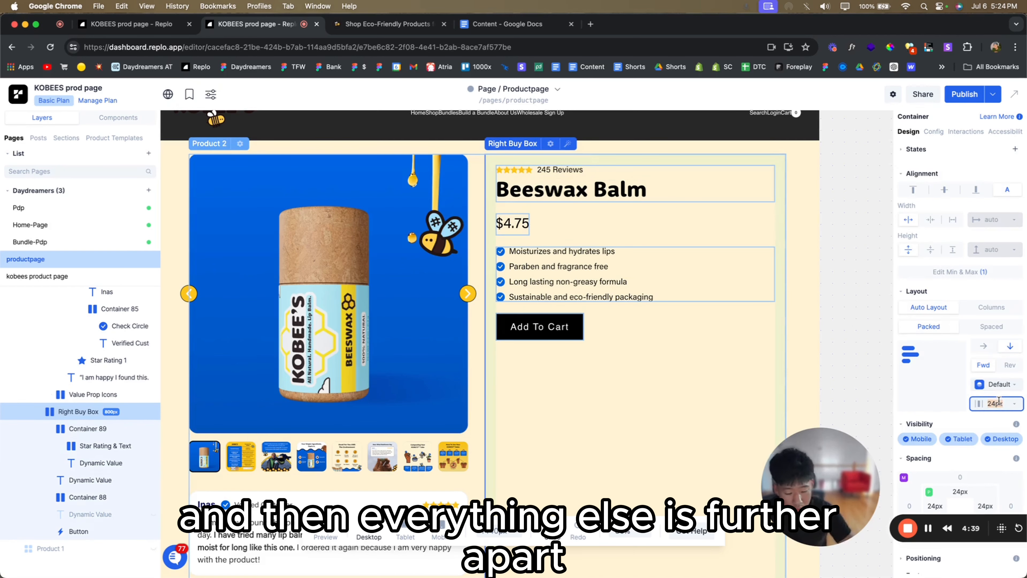
key("Return")
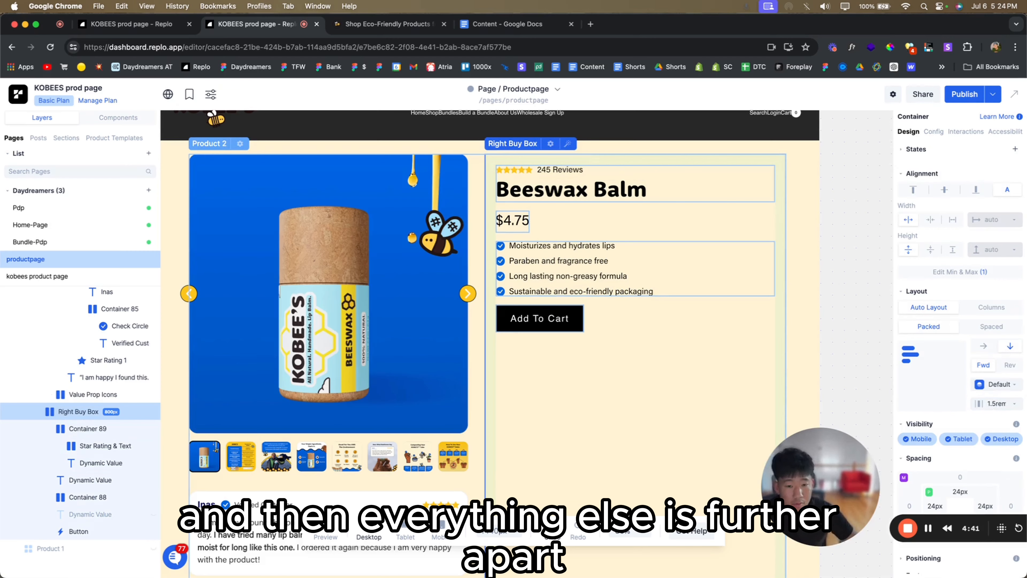
left_click(841, 307)
- Try a 1.5rem gap between the four value prop rows
left_click(593, 259)
left_click(989, 403)
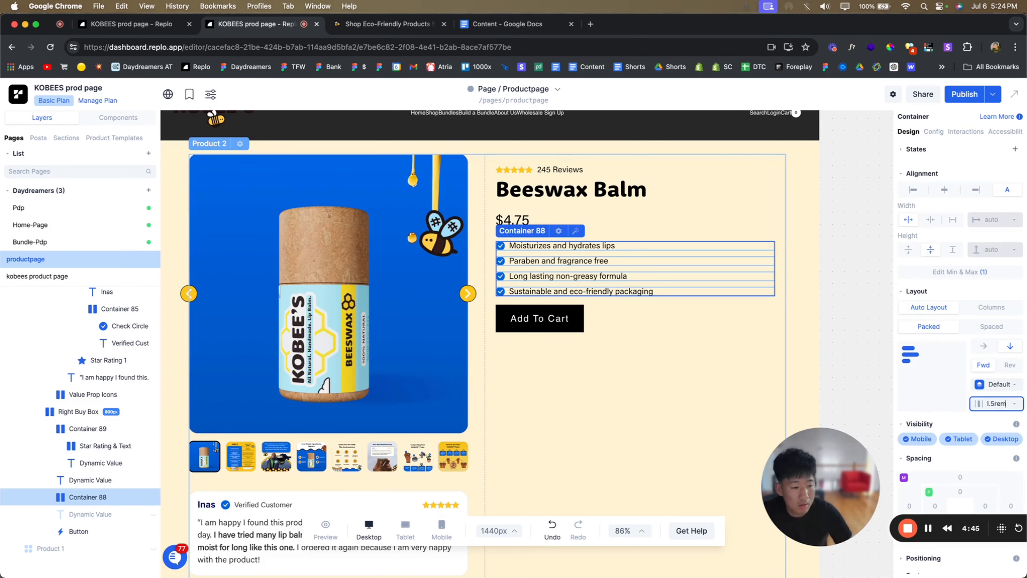
type("1.5rem")
key("Return")
left_click(834, 284)
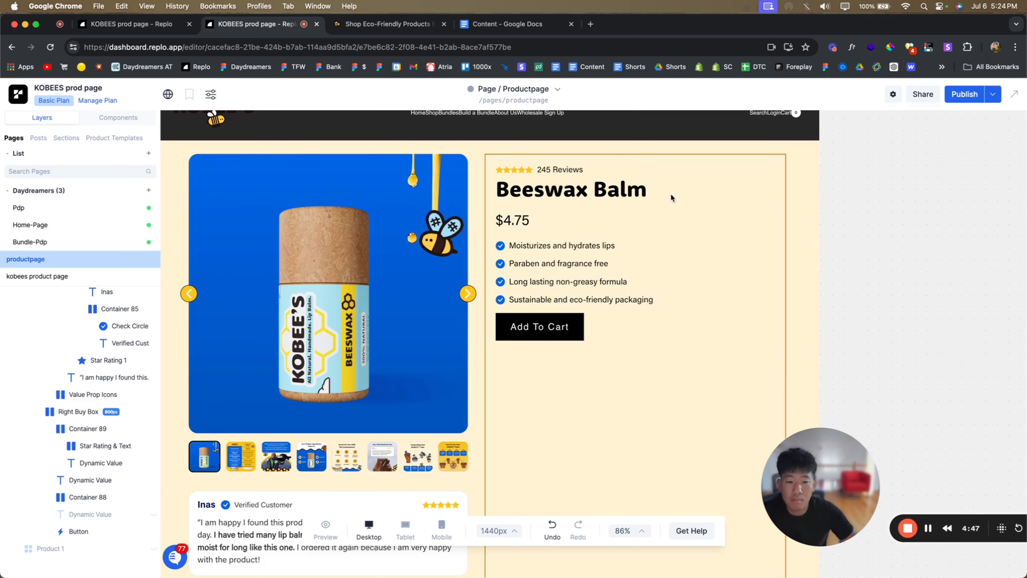
- Compare the layout with the live KOBEE'S product page and review its flavour, quantity, frequency and ingredients sections
left_click(344, 27)
left_click(273, 27)
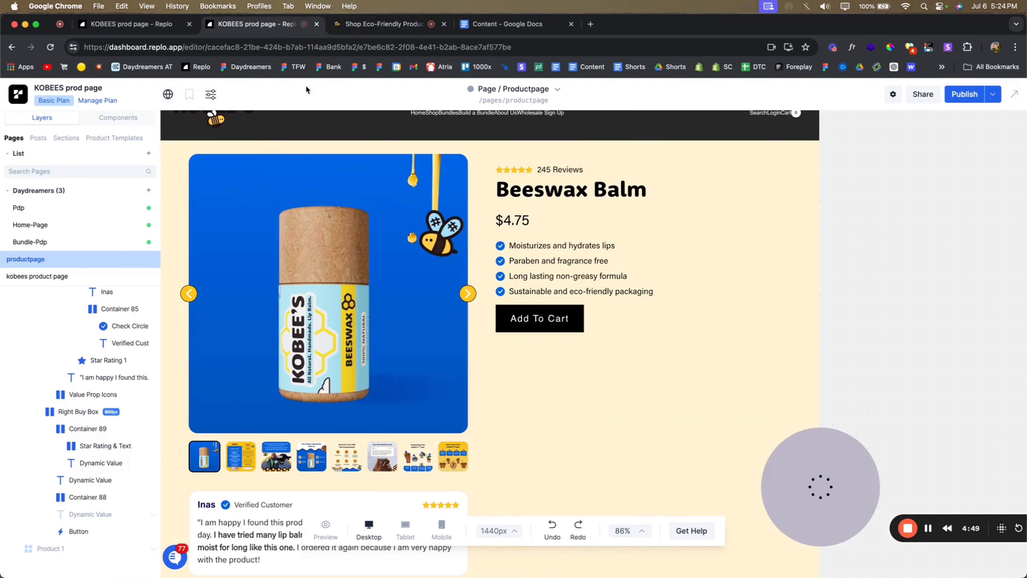
left_click(384, 24)
scroll(679, 352, "down", 6)
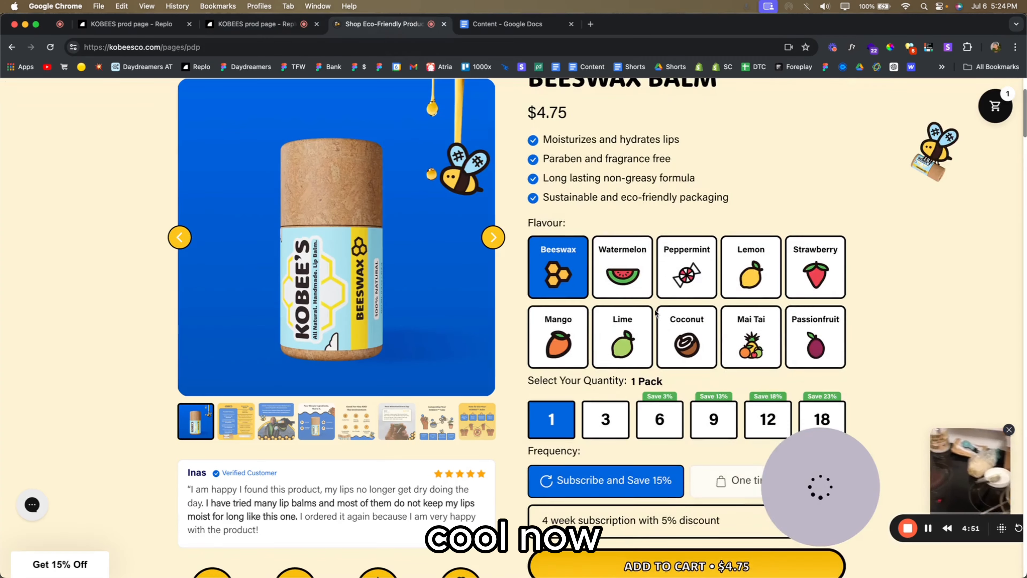
scroll(678, 360, "down", 5)
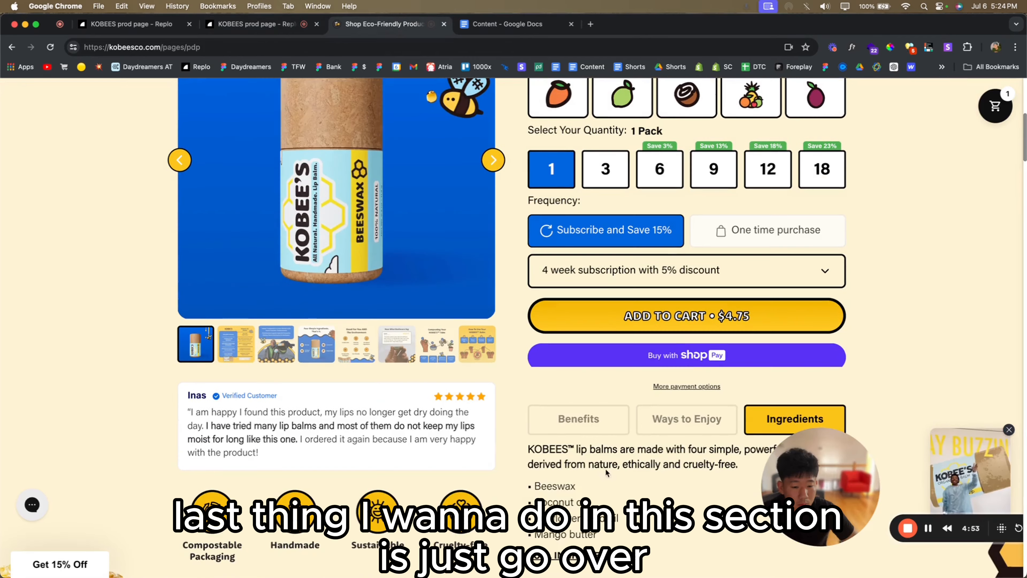
- Review the Benefits and Ingredients tabs and the top of the buy box on the live KOBEE'S product page
left_click(582, 422)
left_click(768, 422)
left_click(579, 300)
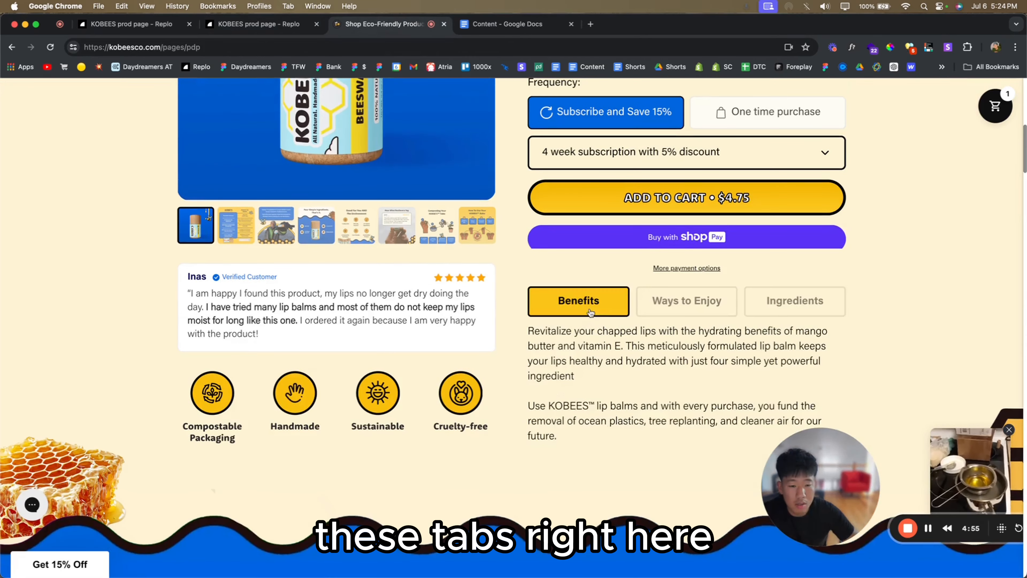
scroll(817, 174, "up", 12)
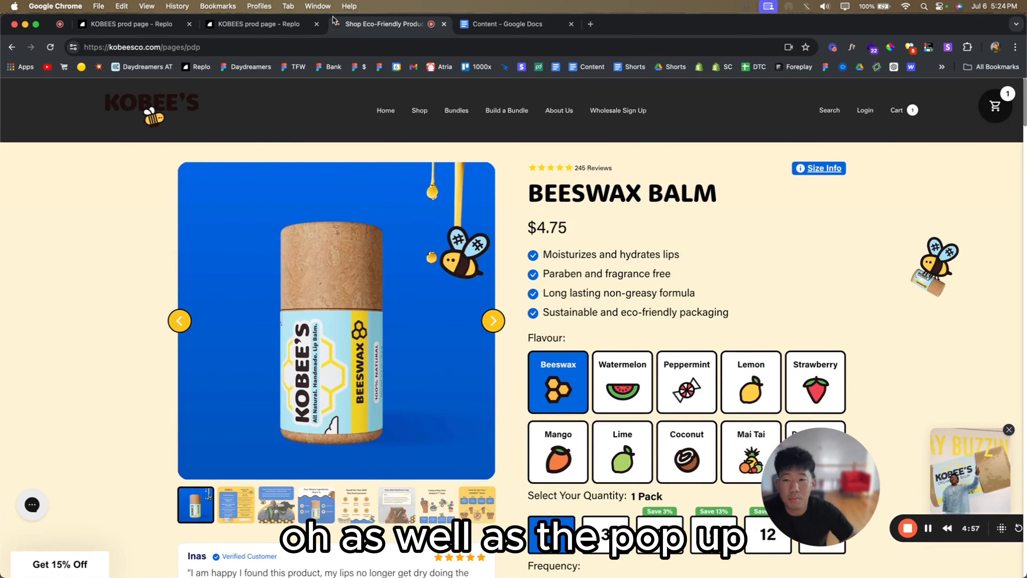
- Back in Replo, add a container above the Beeswax Balm title and nest the Star Rating & Text row inside it
left_click(283, 24)
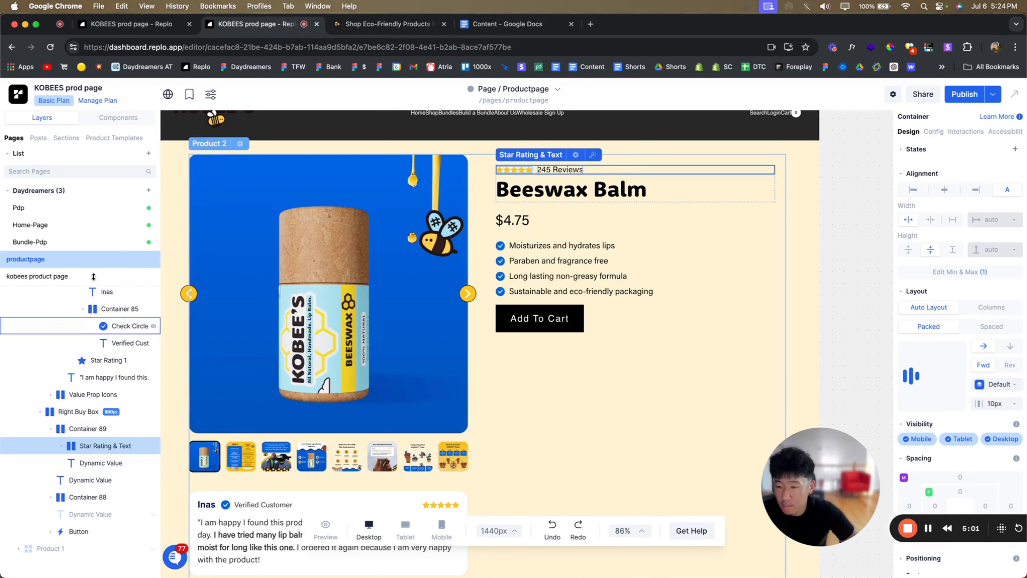
left_click(109, 120)
left_click(45, 259)
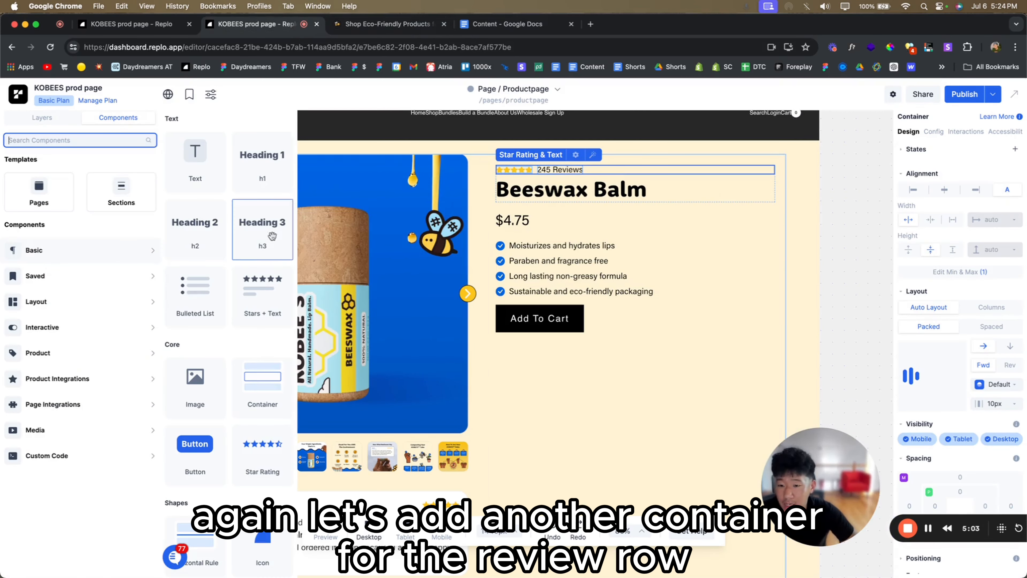
left_click(276, 371)
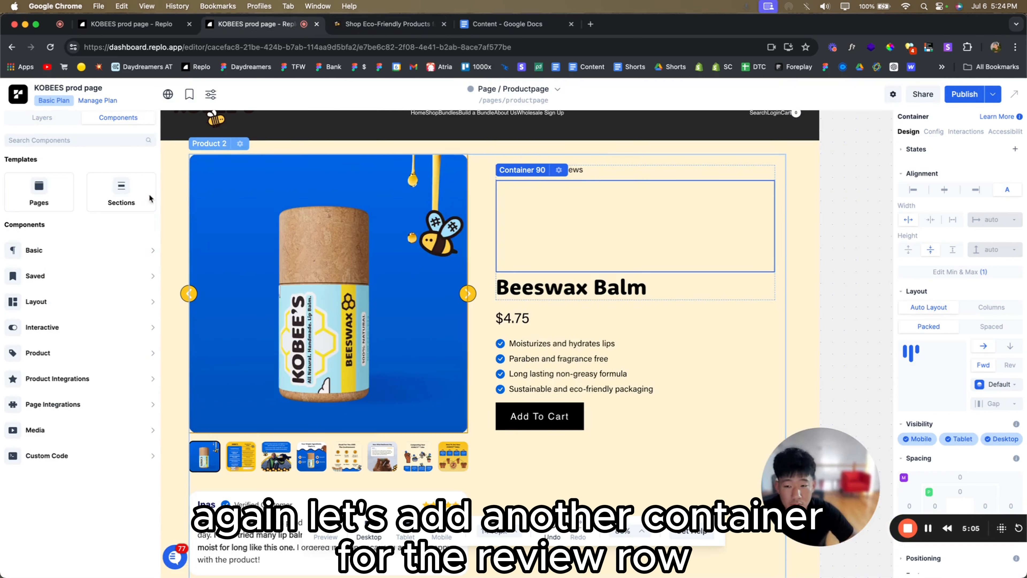
left_click(72, 122)
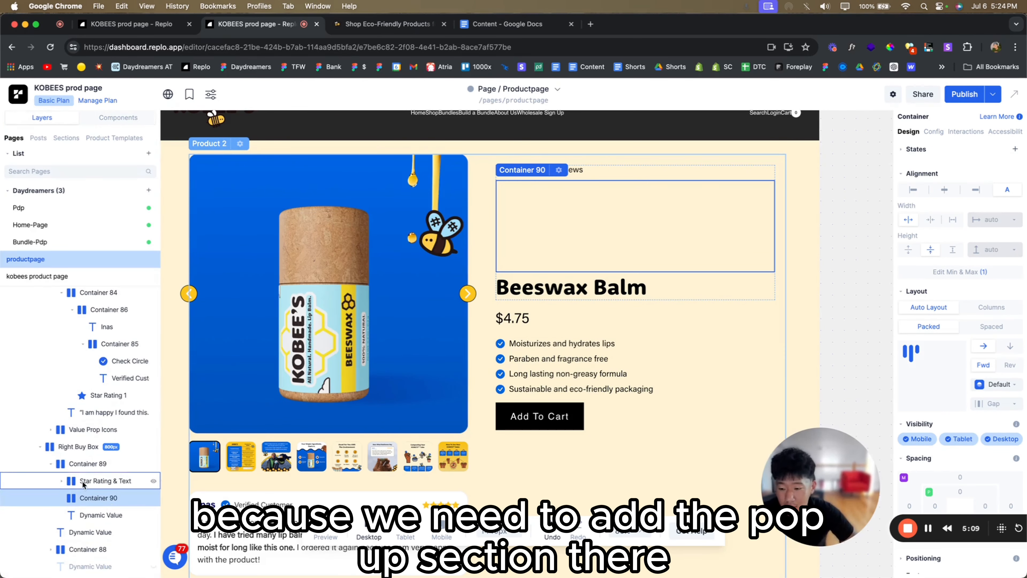
left_click(72, 481)
left_click_drag(86, 513, 86, 511)
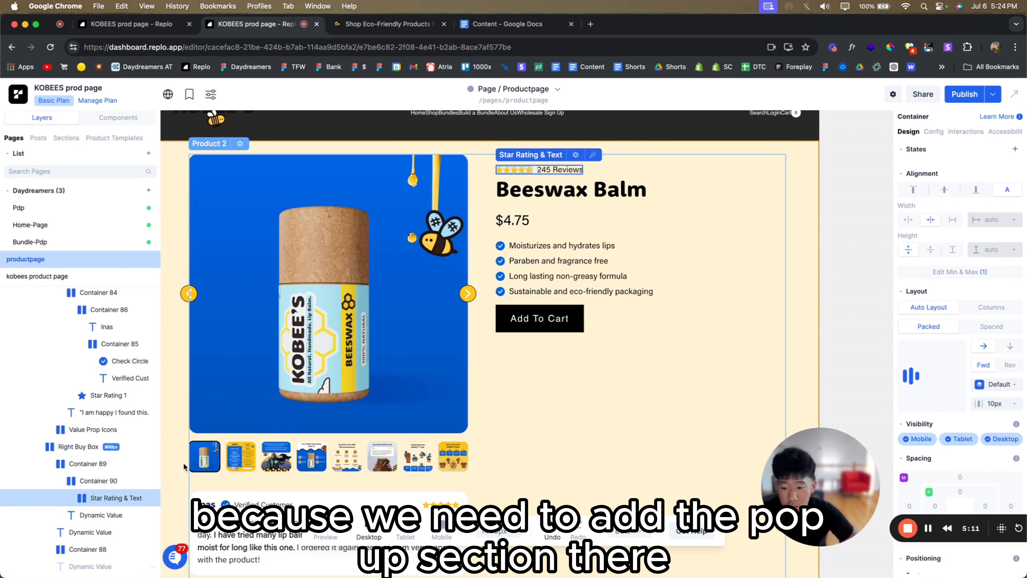
- Add a second container beside Star Rating & Text within the review row and set the row's layout to Spaced
left_click(118, 121)
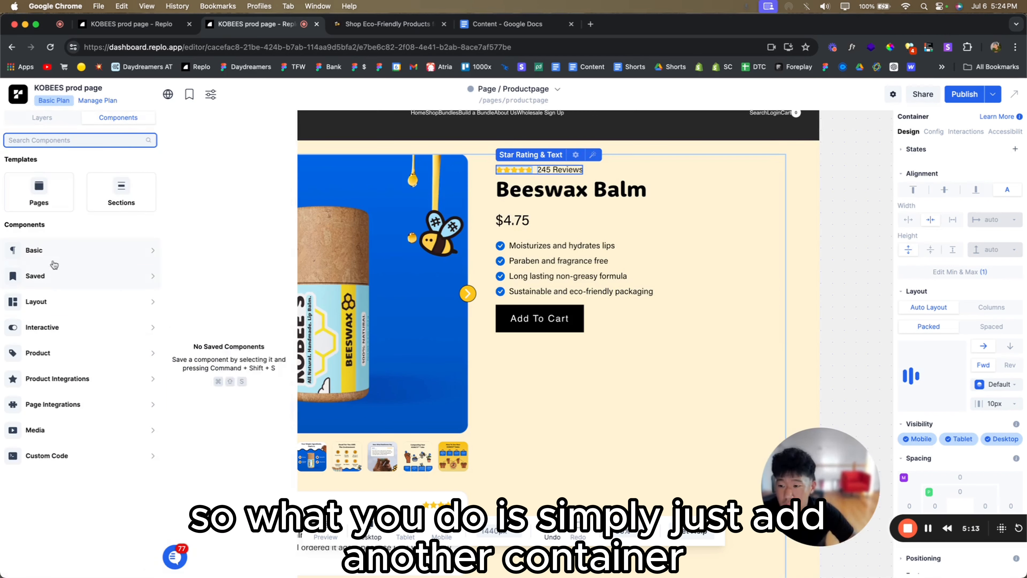
left_click_drag(367, 320, 594, 173)
left_click(42, 117)
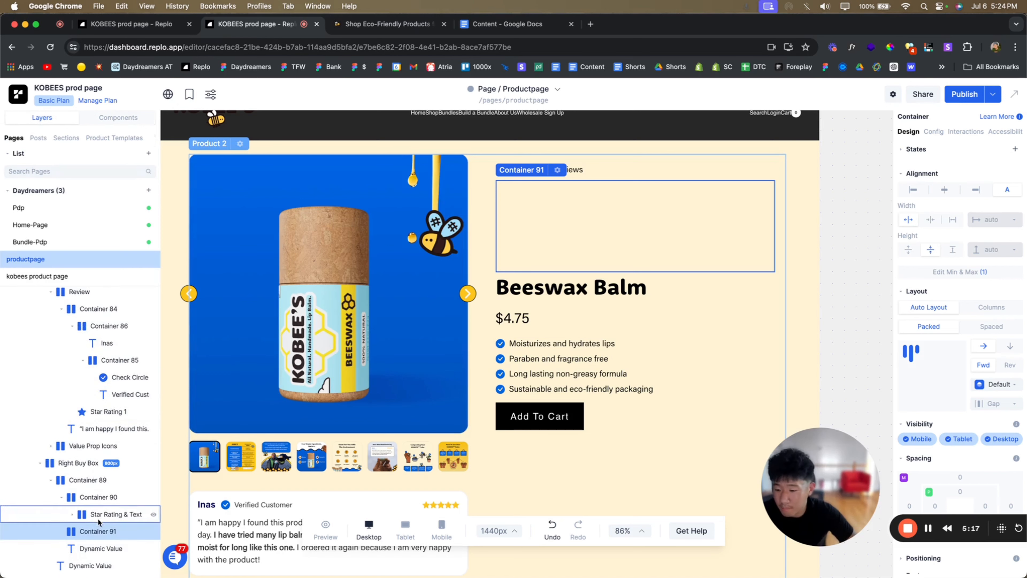
left_click(92, 498)
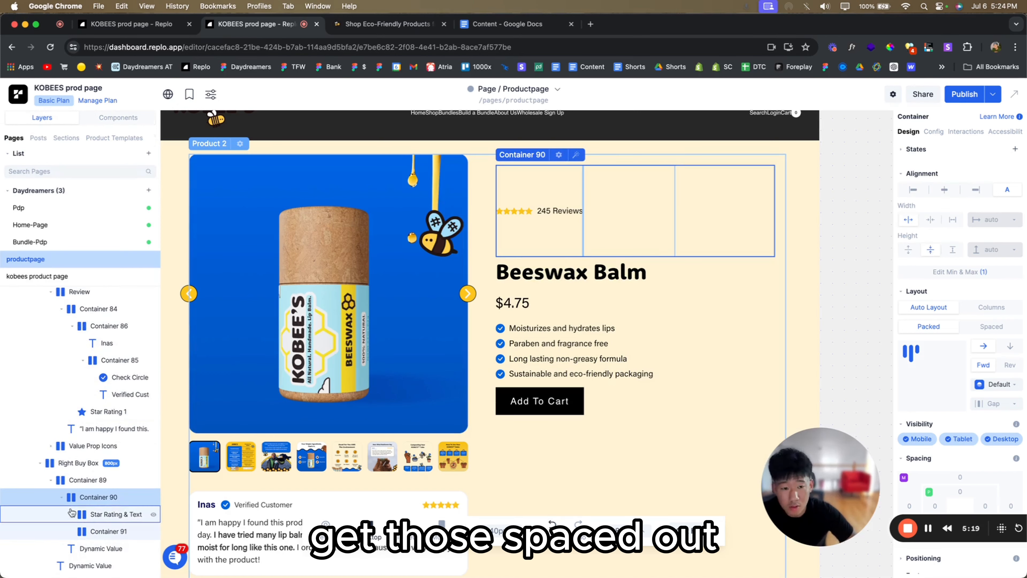
left_click(991, 327)
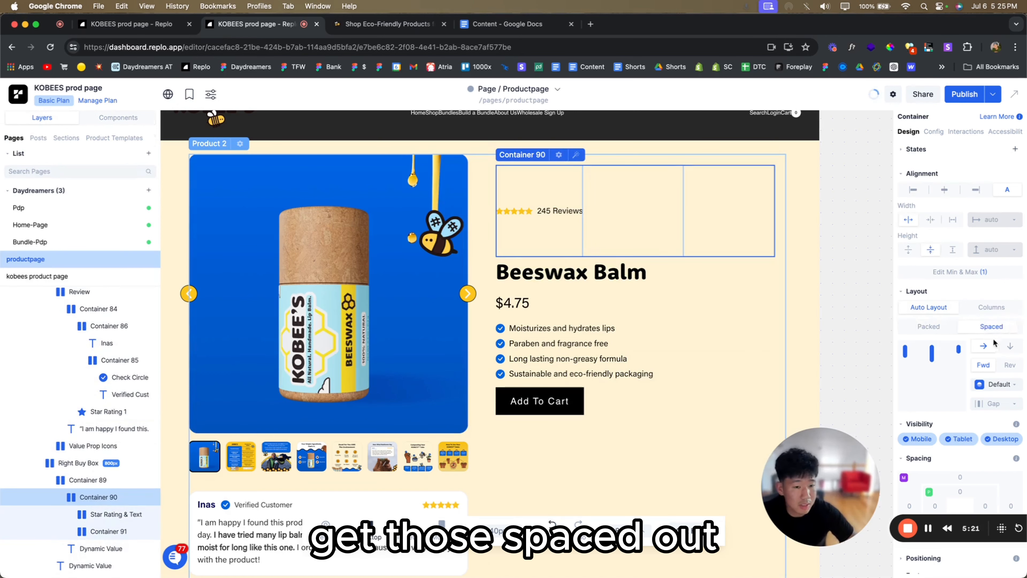
- Check the Size Info tag on the live page and give the new empty container in the review row the blue document colour as background
left_click(731, 230)
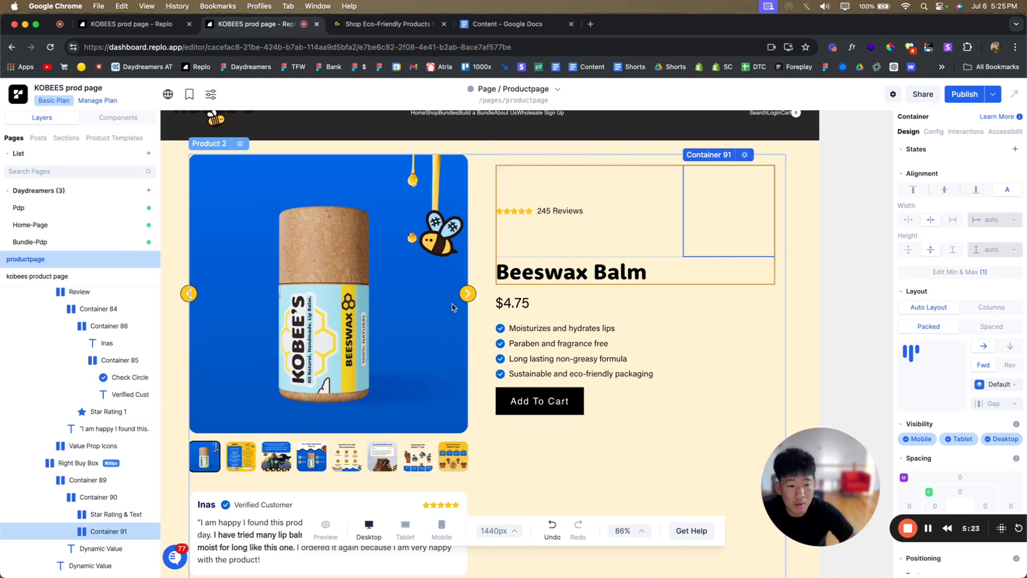
left_click(368, 26)
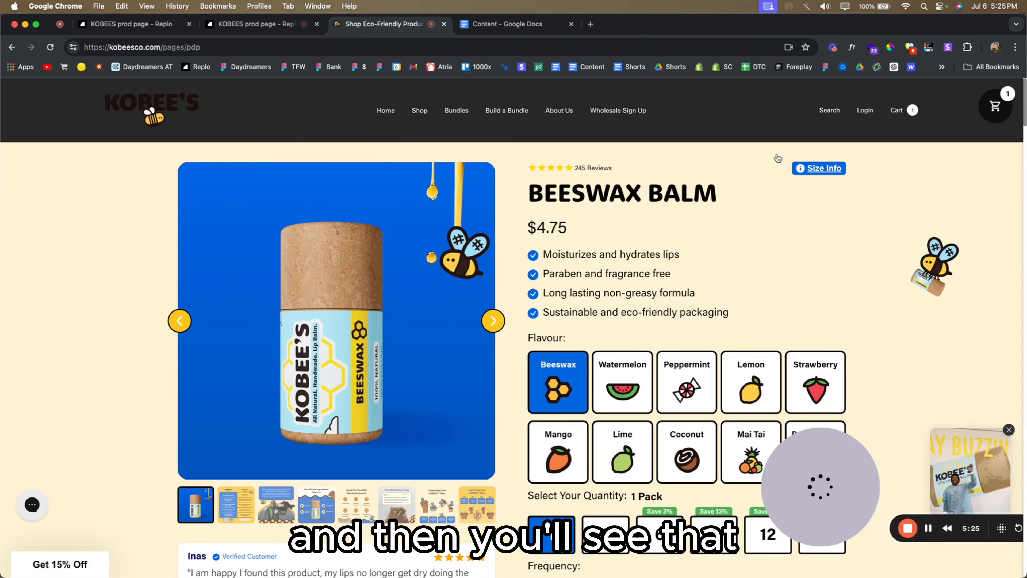
left_click(265, 25)
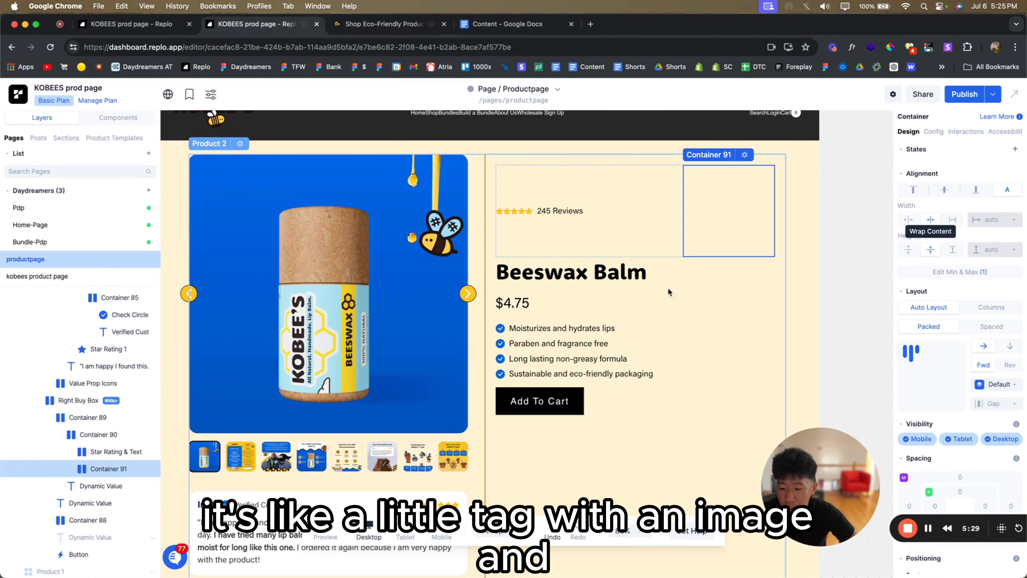
scroll(972, 344, "down", 3)
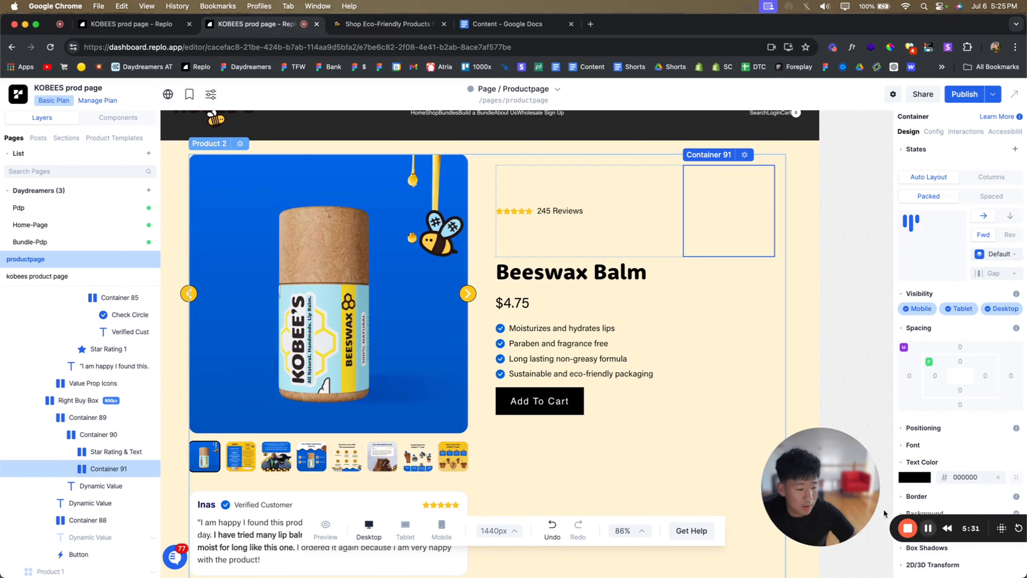
left_click(940, 514)
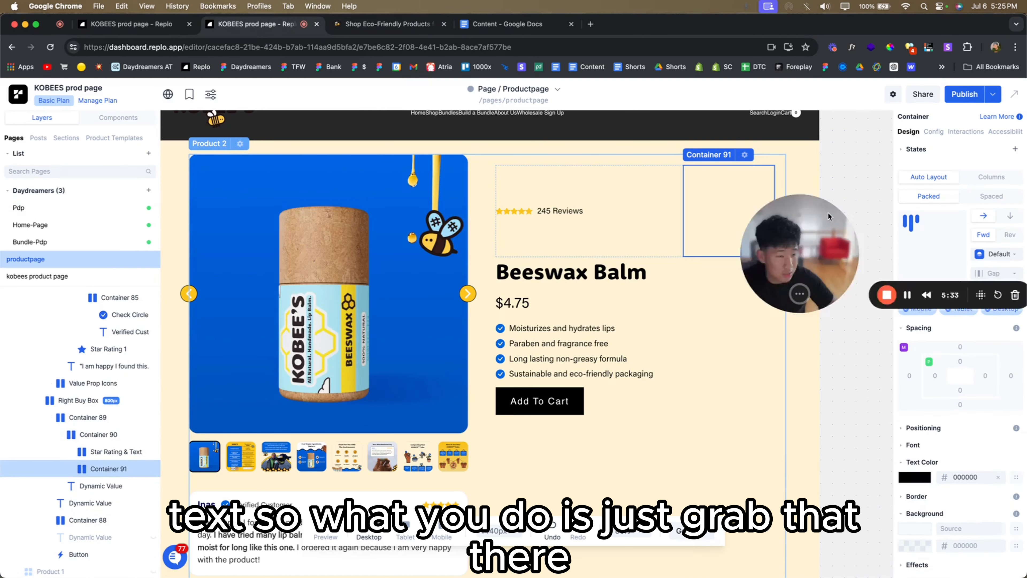
left_click(915, 545)
left_click(809, 563)
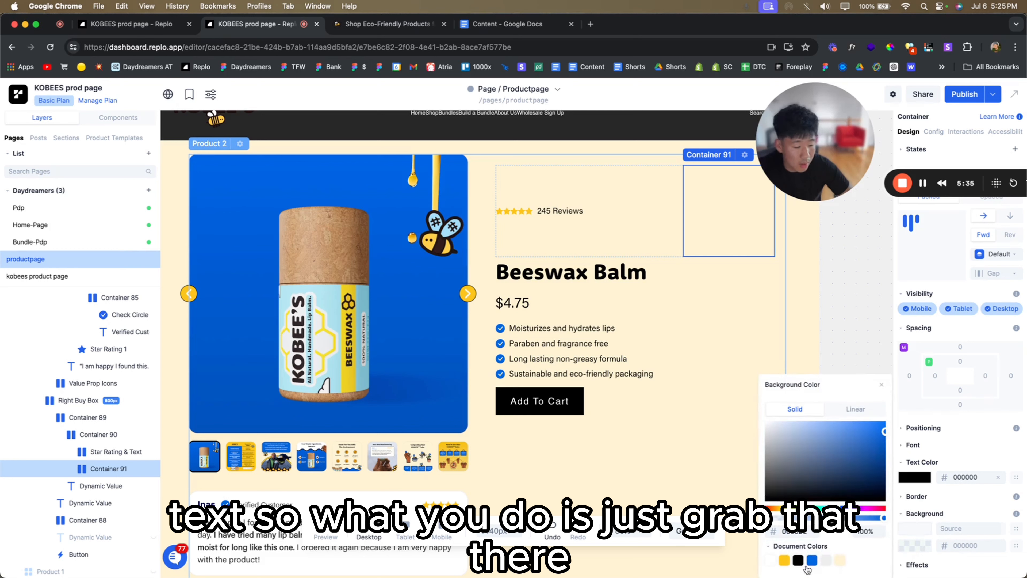
scroll(954, 289, "up", 3)
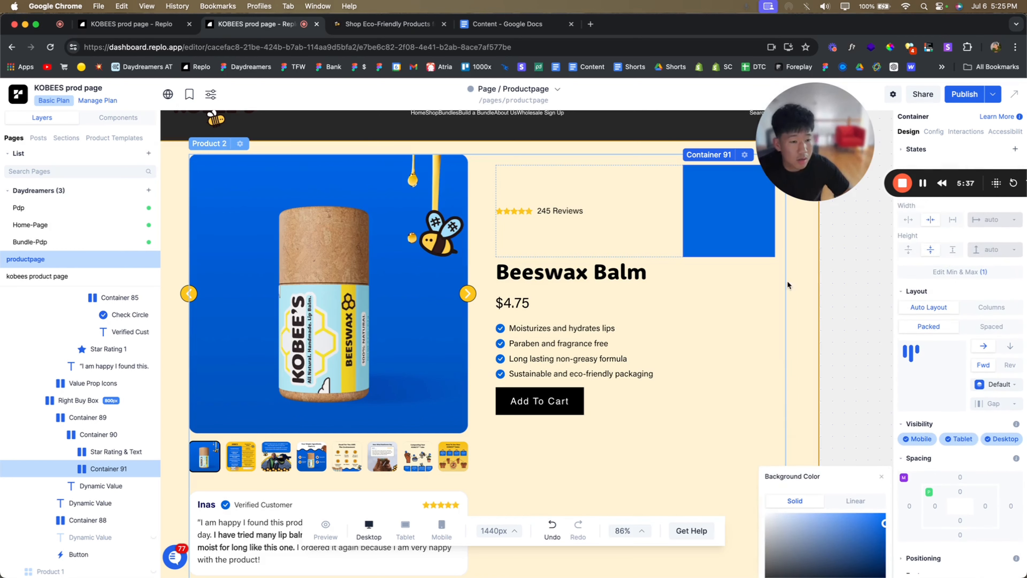
- Add an image component and a copy of the 245 Reviews text to the blue container
left_click(118, 117)
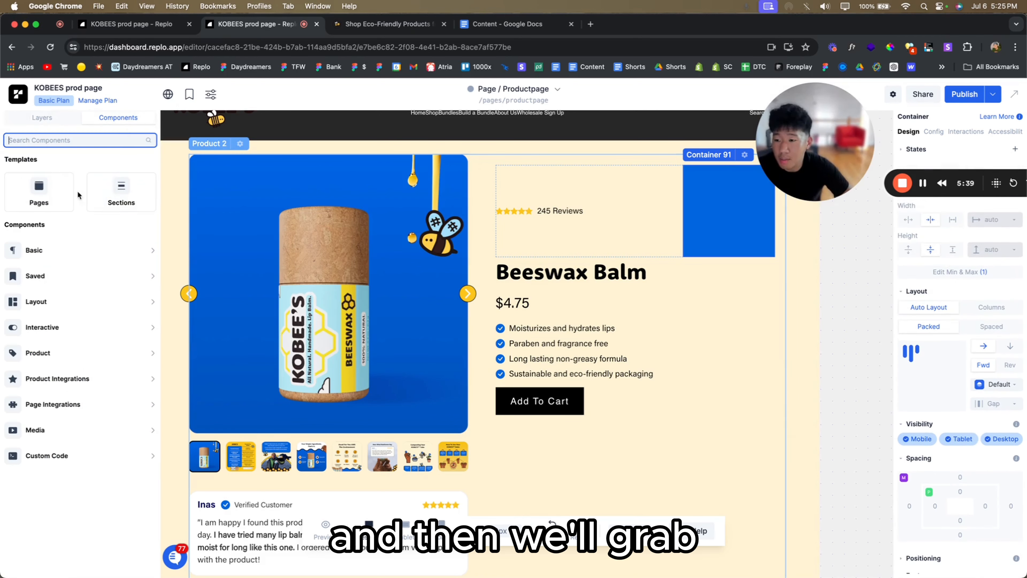
type("ima")
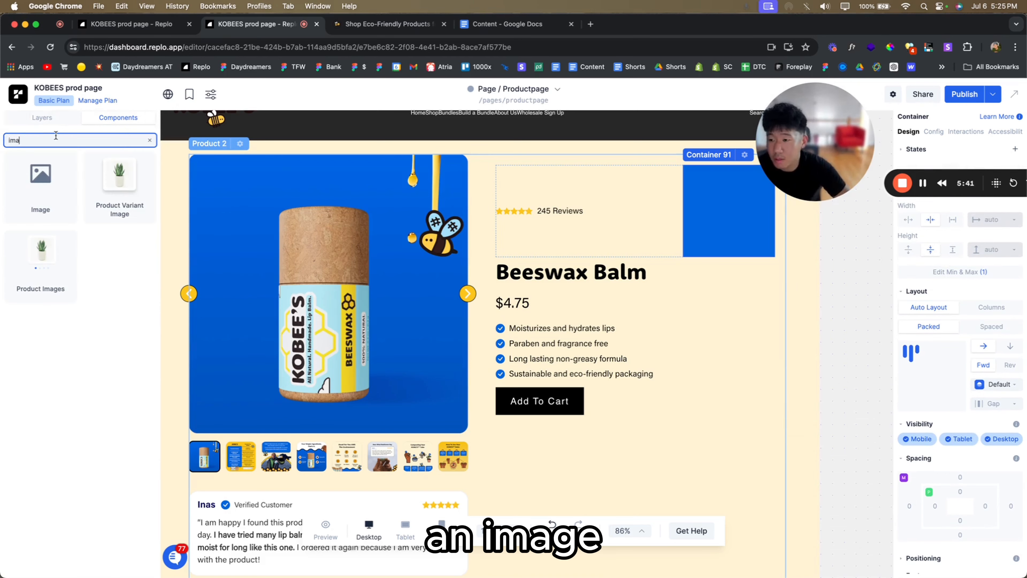
left_click_drag(45, 186, 733, 206)
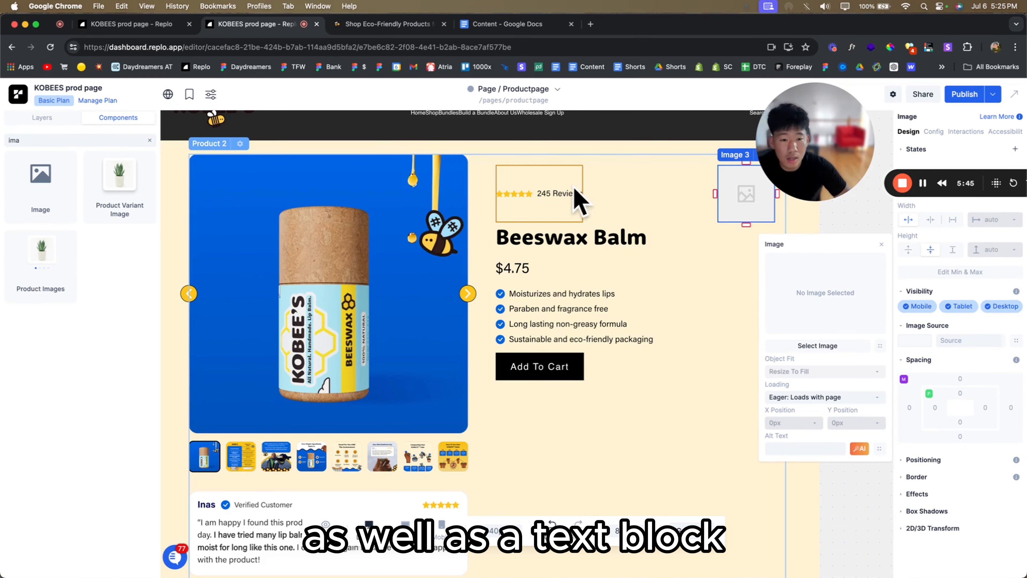
left_click(549, 197)
key("super+c")
left_click(740, 206)
key("super+v")
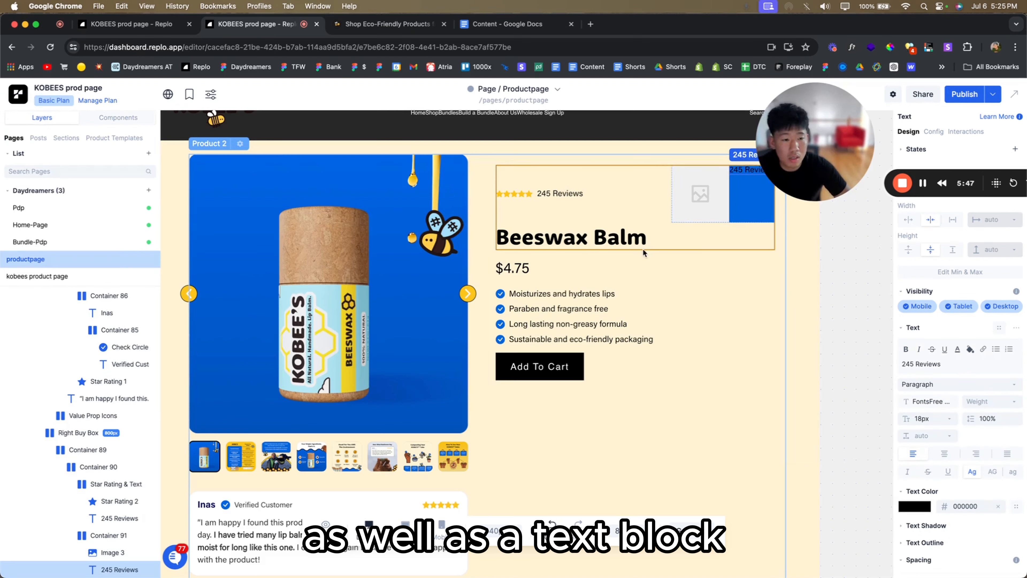
- Align the blue container's contents to the left and centre them vertically
scroll(109, 435, "down", 3)
left_click(97, 463)
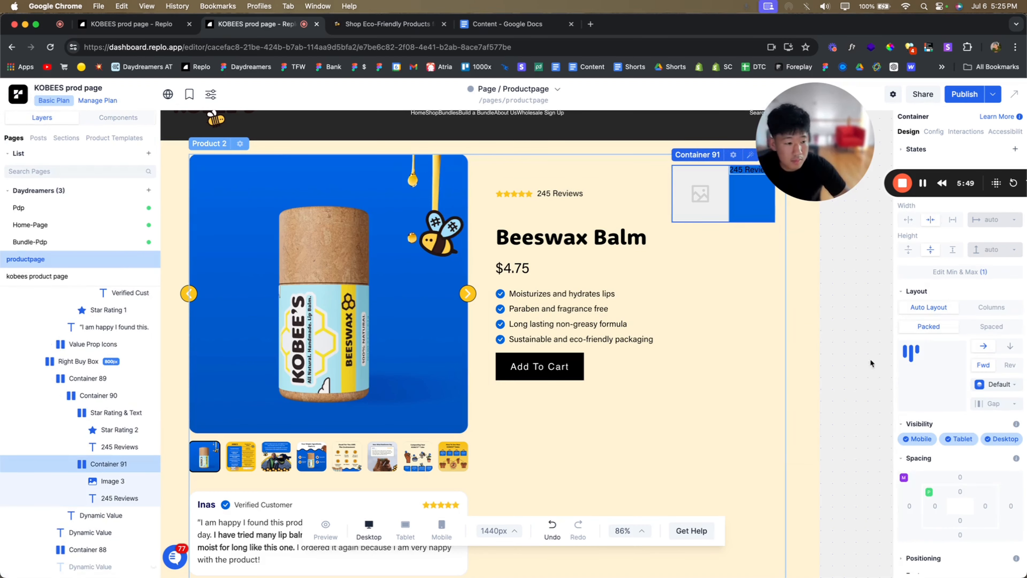
left_click(910, 376)
- Fill the image placeholder in the blue container with the white info-button icon from the asset library
double_click(706, 193)
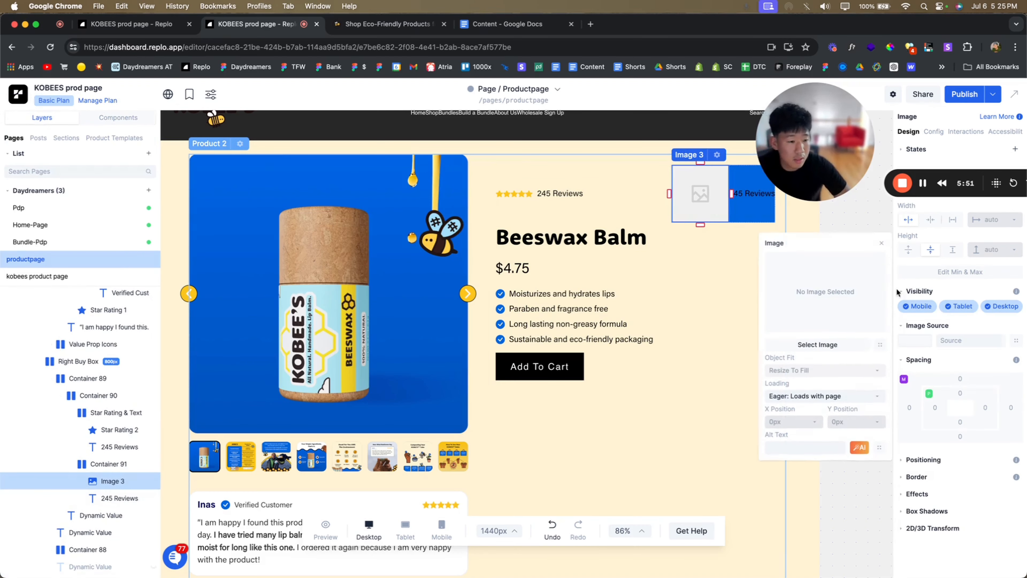
left_click(861, 345)
scroll(541, 333, "down", 5)
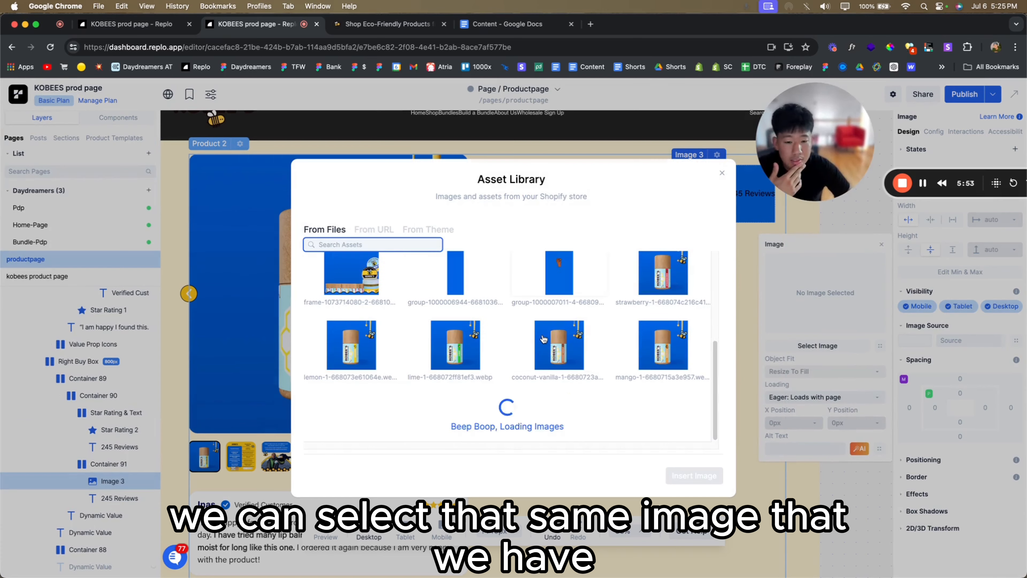
scroll(544, 339, "down", 5)
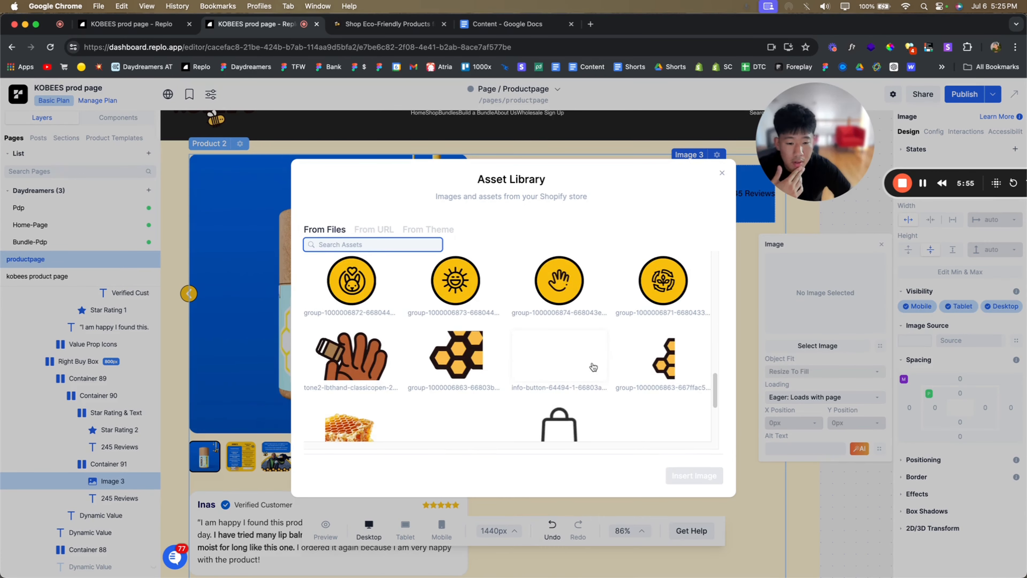
left_click(591, 366)
left_click(694, 476)
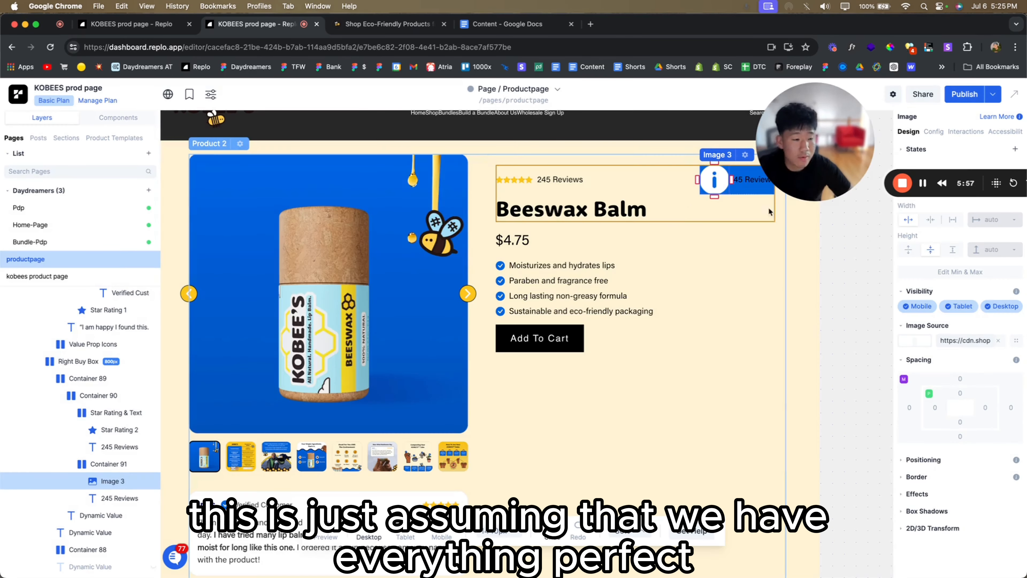
- Set the info icon to a fixed width of 20px
left_click(991, 220)
type("20")
key("Return")
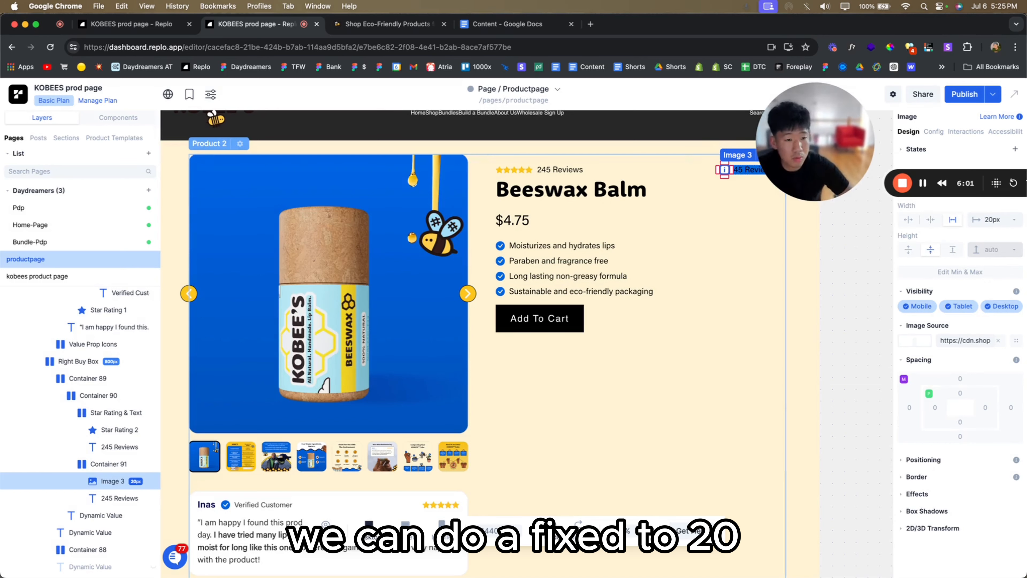
left_click(850, 241)
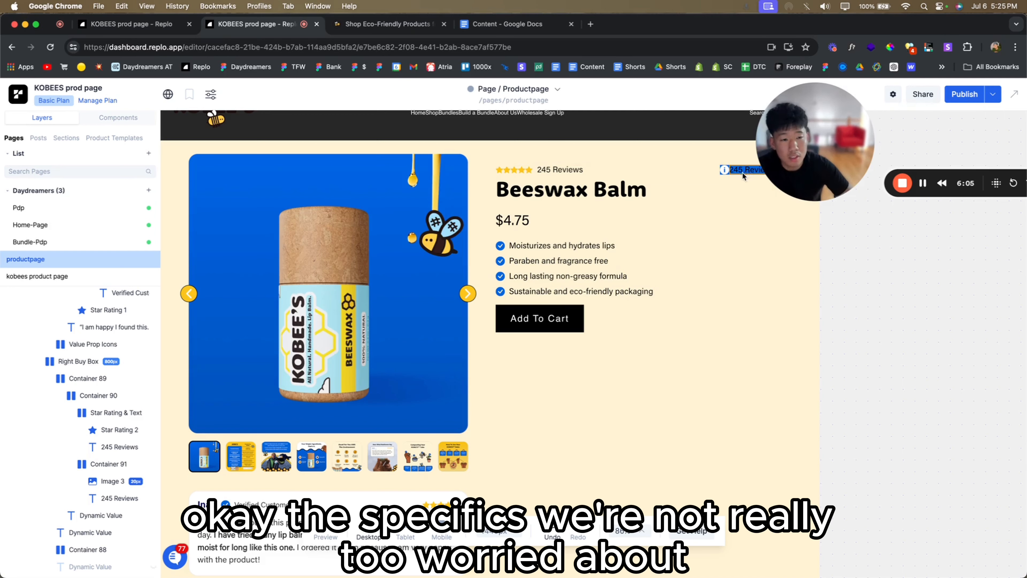
- Set the blue tag container's padding to 1% on all four sides
double_click(727, 170)
left_click(63, 466)
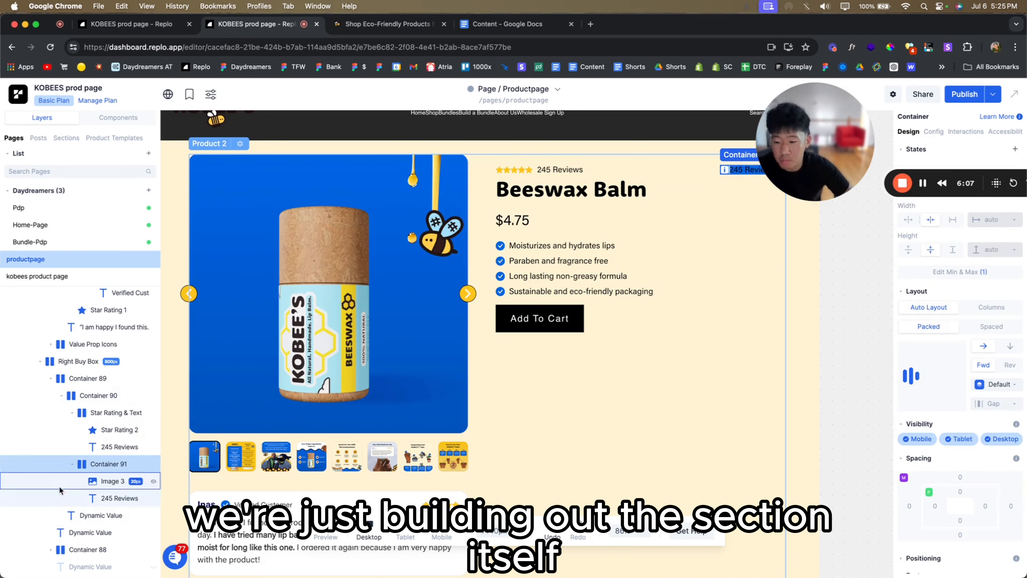
left_click(960, 491)
type("1")
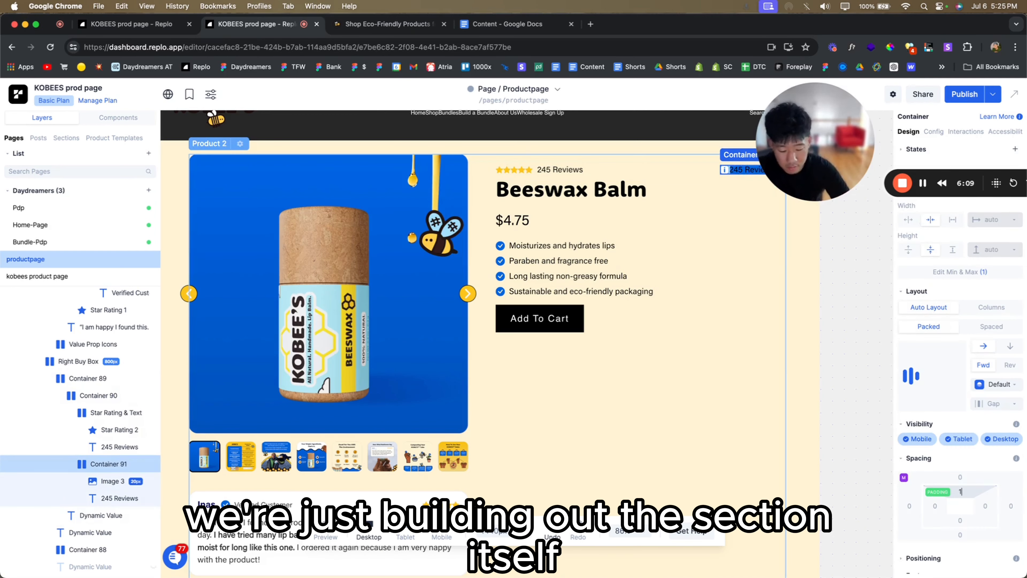
type("rem")
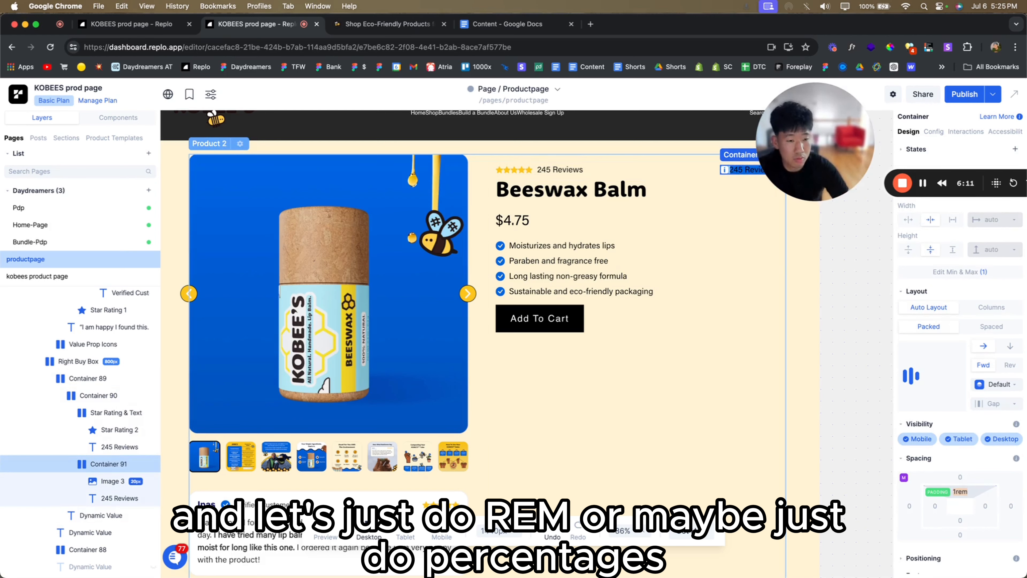
key("BackSpace")
key("BackSpace")
key("BackSpace")
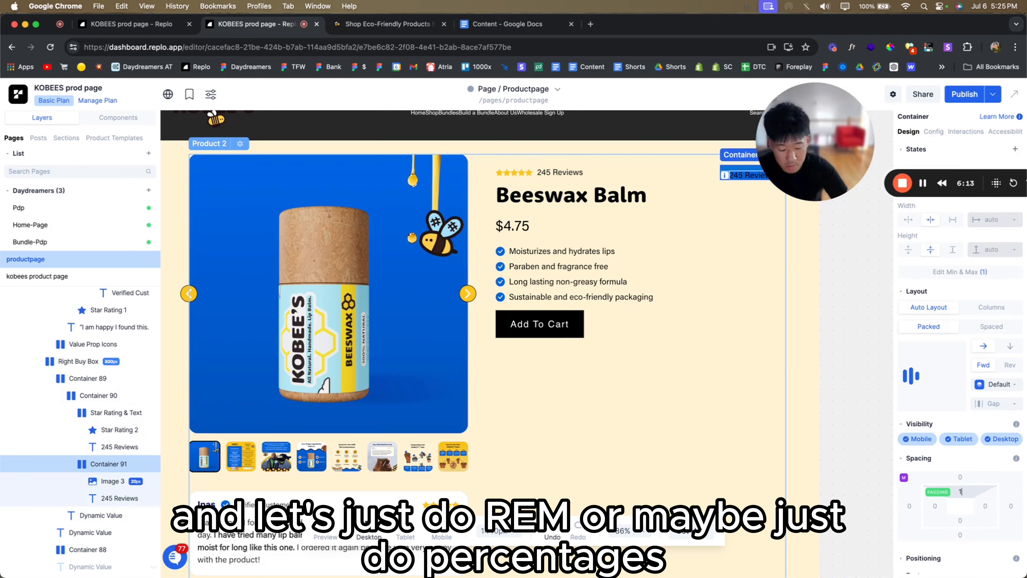
type("%")
key("super+a")
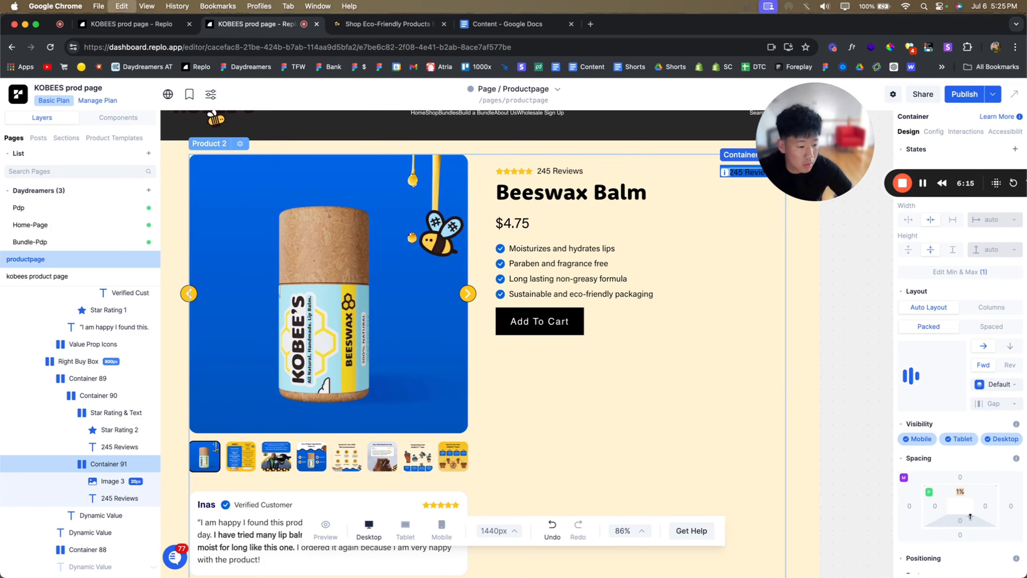
key("super+v")
left_click(988, 510)
key("super+v")
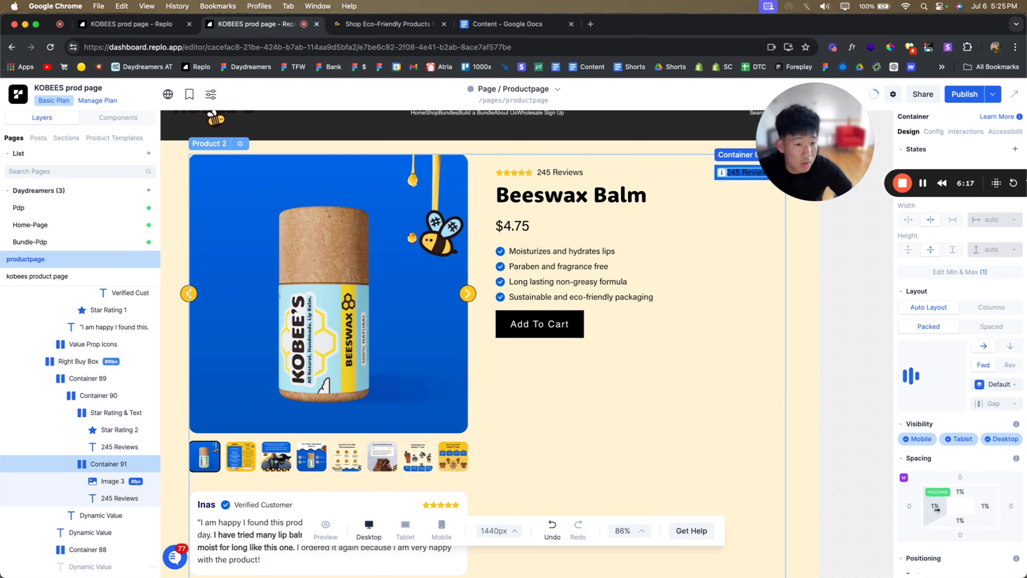
- Set the gap between the info icon and the text in the blue tag container to 0.5rem
left_click(986, 402)
type("1rem")
key("Return")
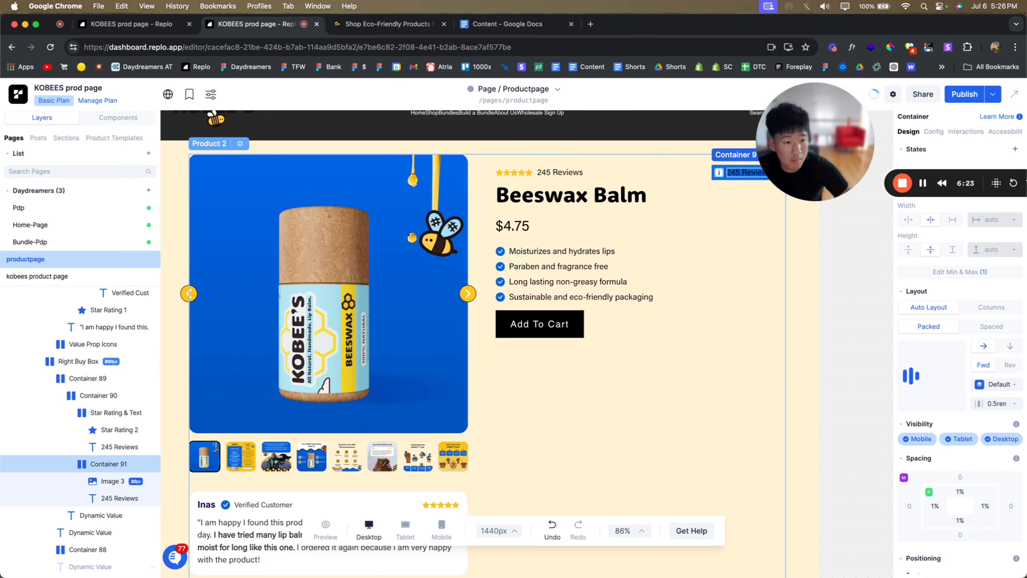
- Set the colour of the text inside the blue tag to white (FFFFFF)
left_click(731, 172)
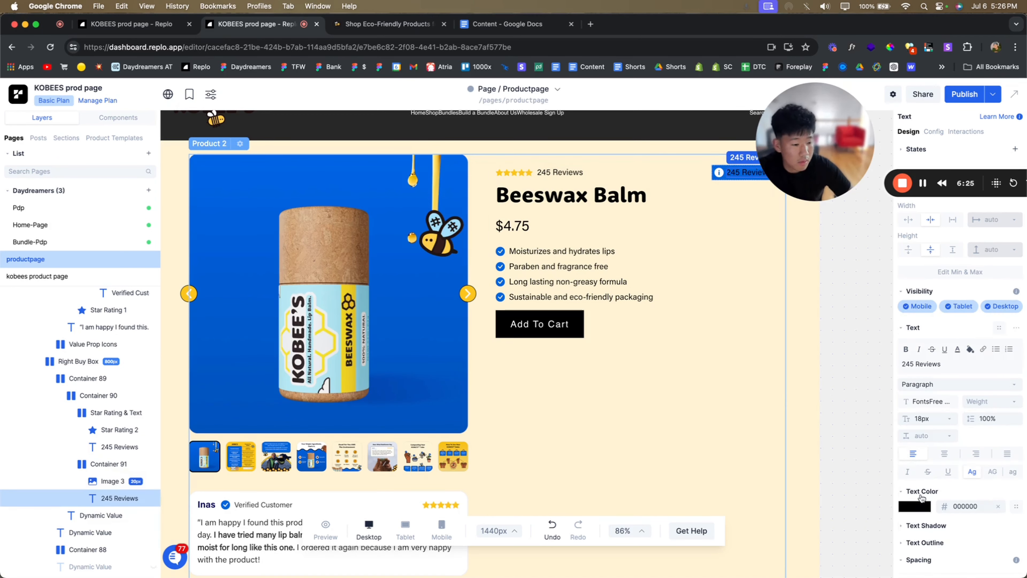
left_click(922, 499)
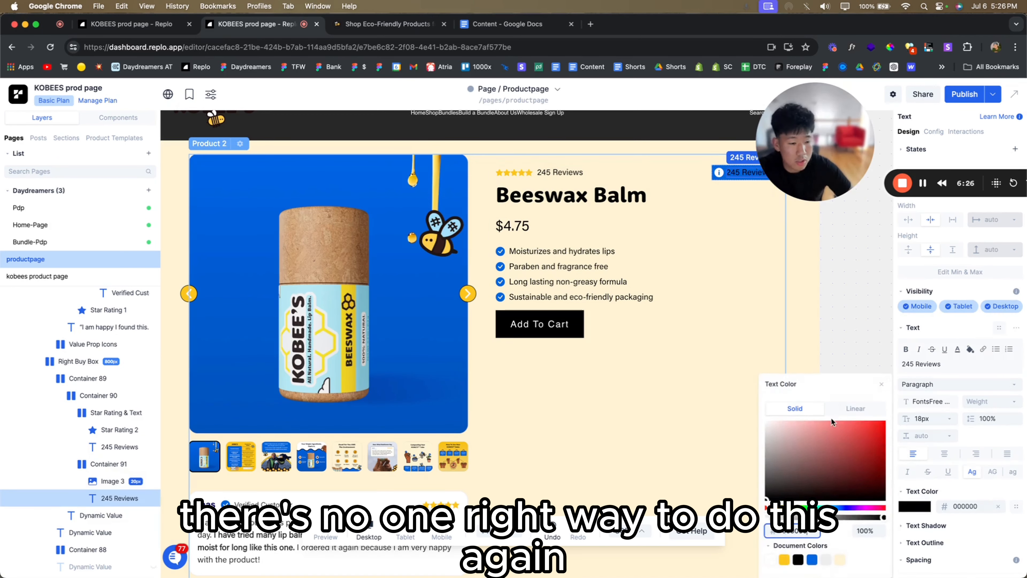
left_click(859, 297)
left_click_drag(808, 139, 790, 441)
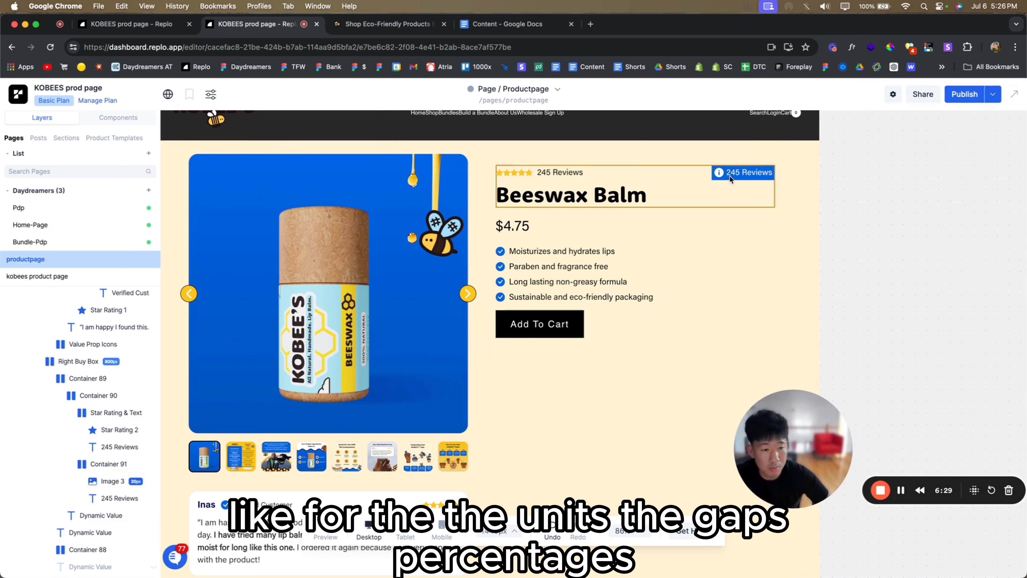
- Review the gap and padding settings of the blue tag container
left_click(722, 188)
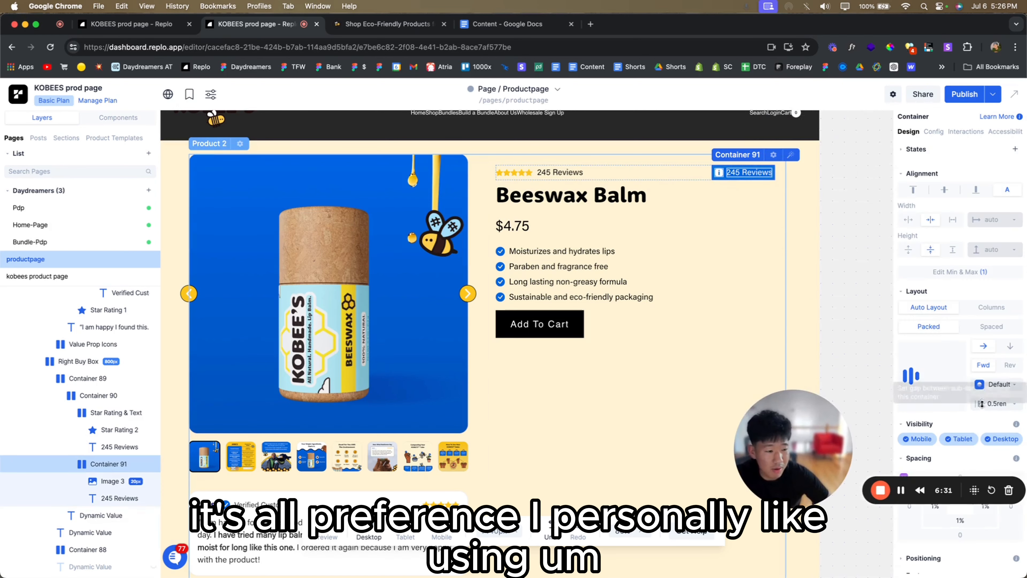
left_click(997, 403)
left_click(844, 207)
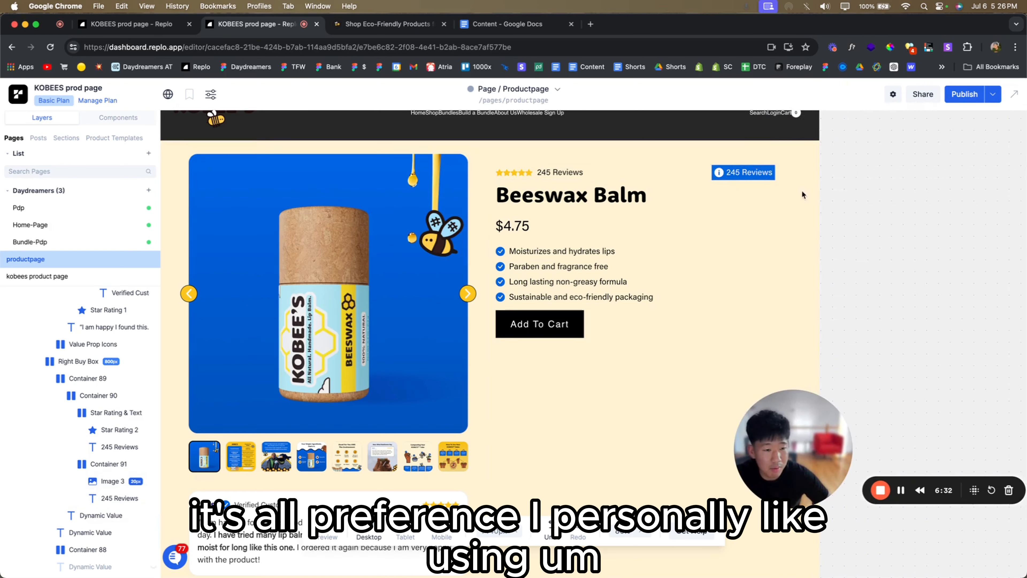
left_click(725, 183)
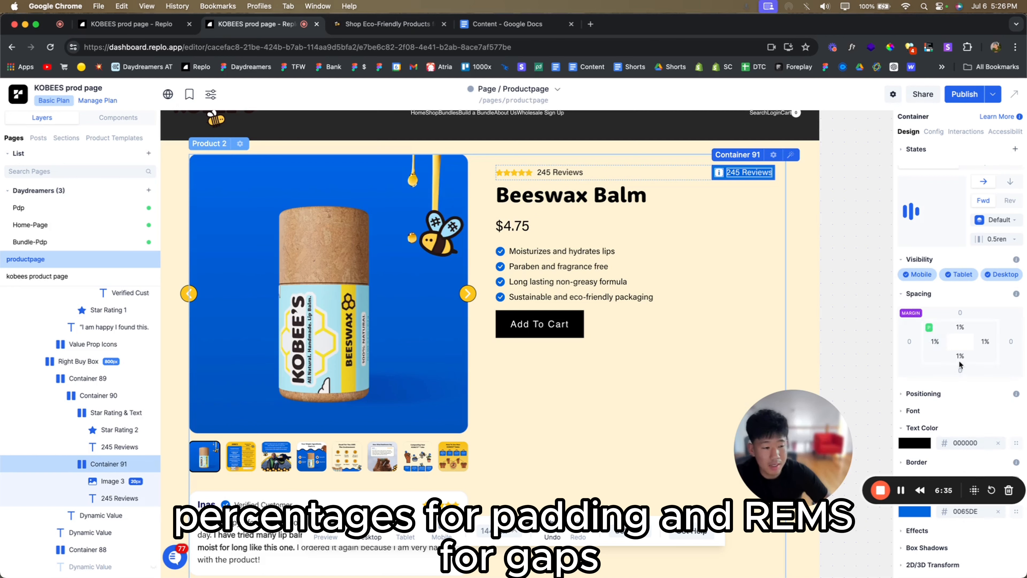
scroll(929, 308, "up", 3)
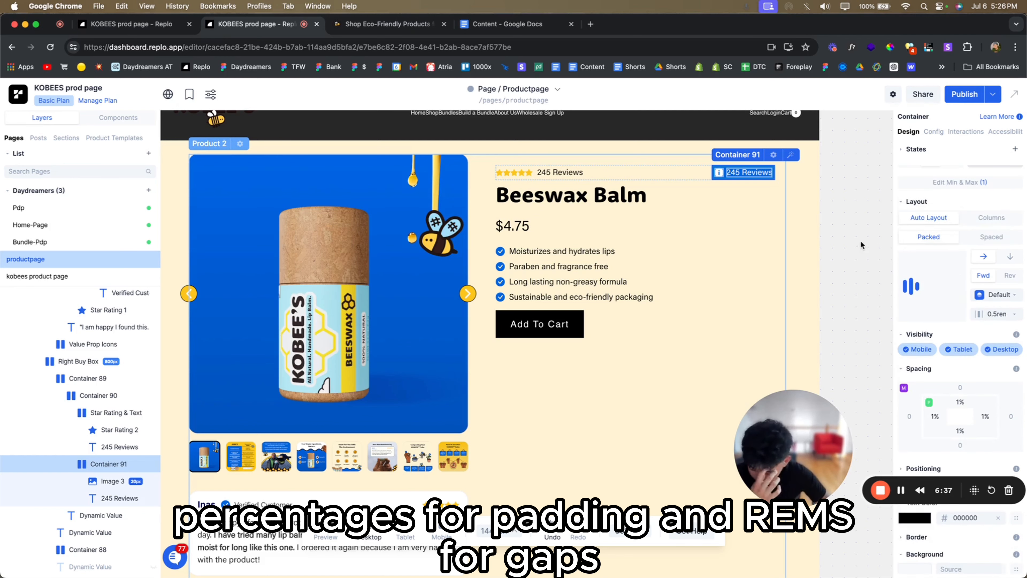
left_click(839, 222)
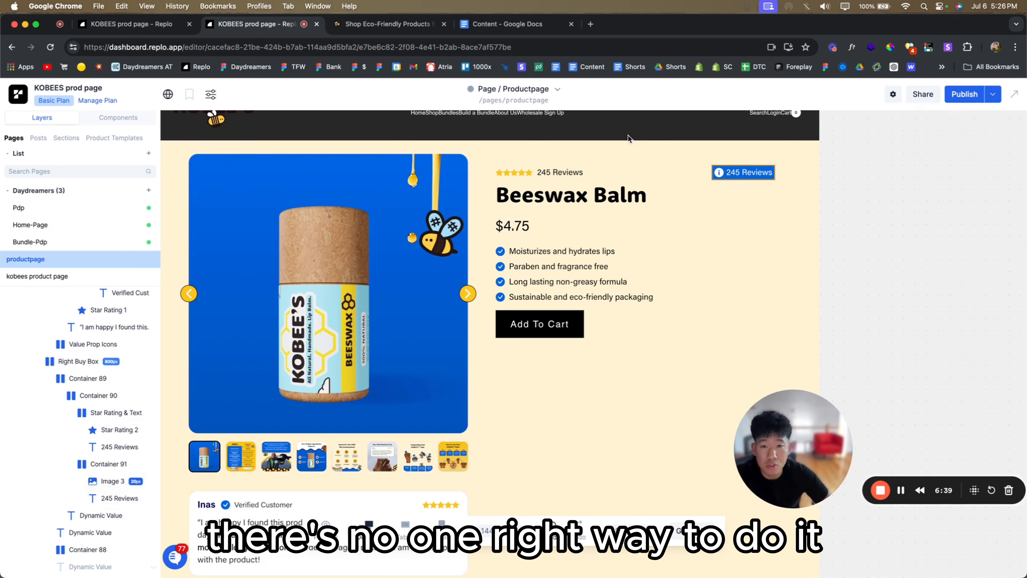
- Replace the blue tag's text with "Size Info" and underline it to match the live page
left_click(399, 25)
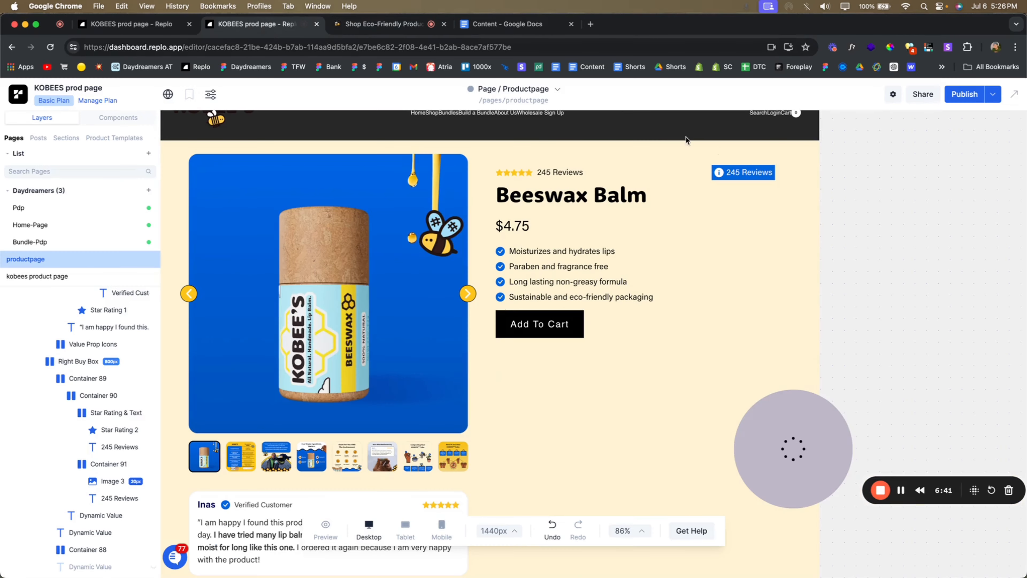
left_click(746, 174)
left_click(953, 362)
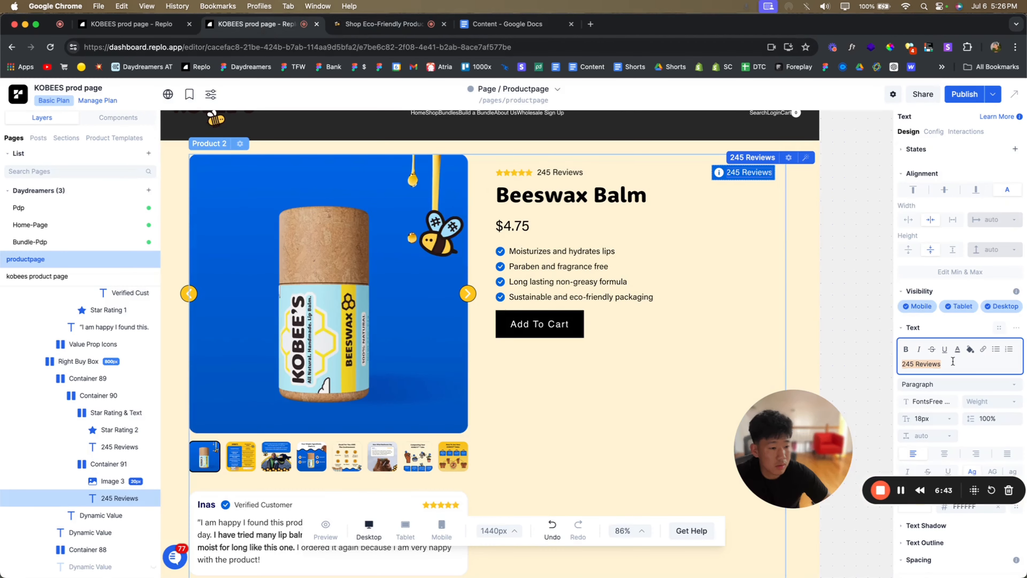
type("Size Info")
key("super+a")
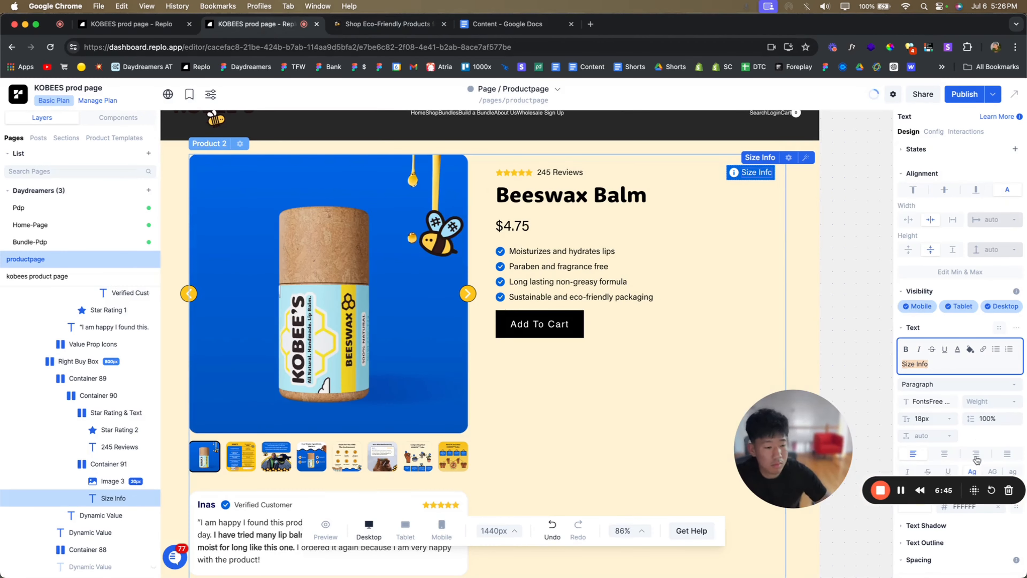
left_click(846, 263)
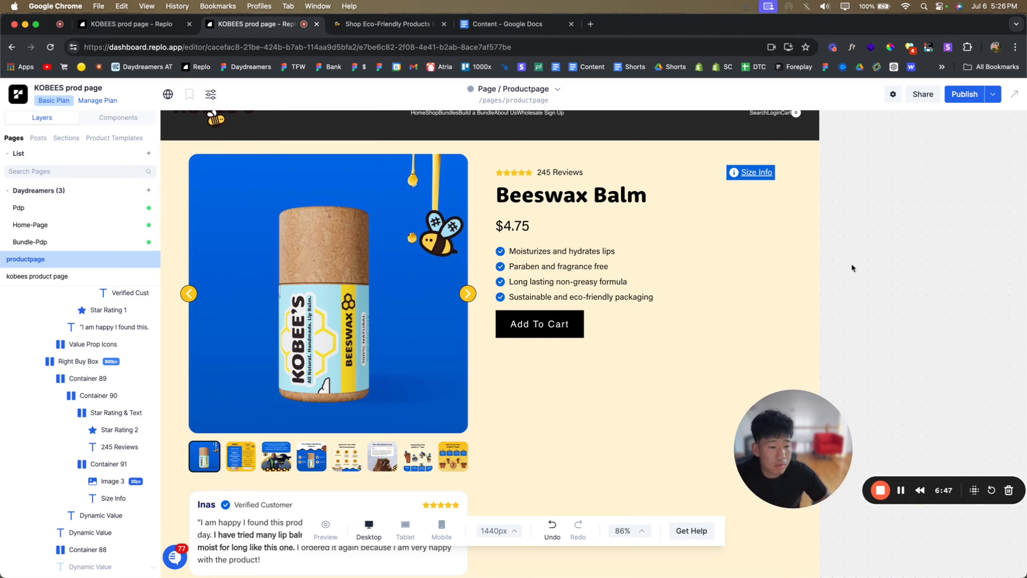
- Compare the Size Info text with the live page and make it bold
left_click(743, 176)
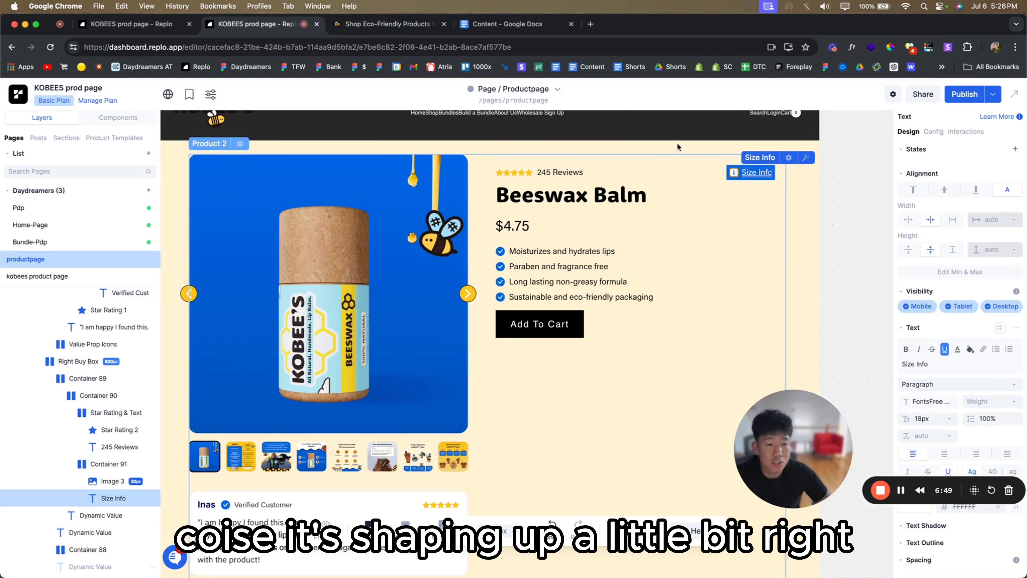
left_click(424, 29)
left_click(252, 27)
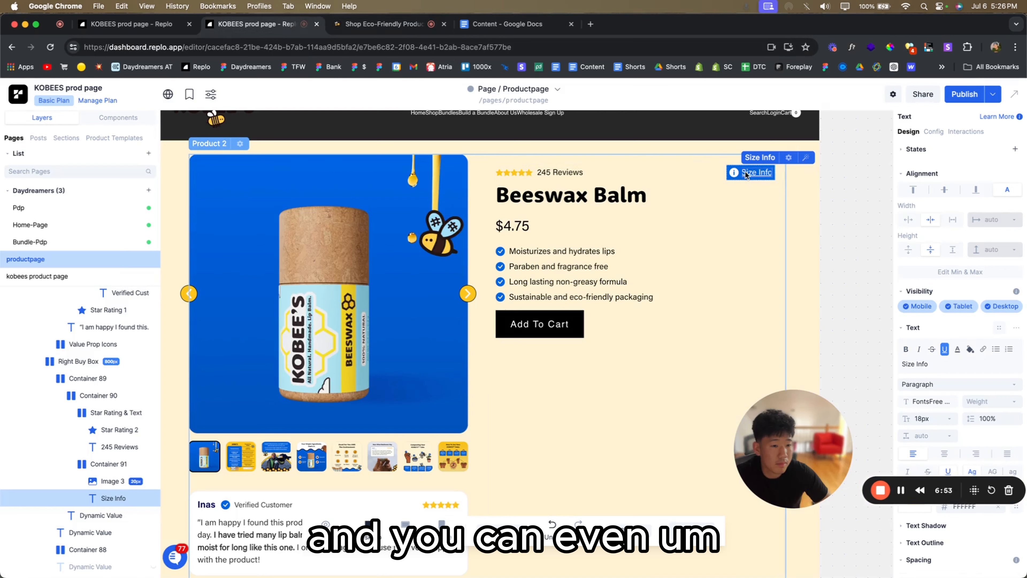
left_click(932, 402)
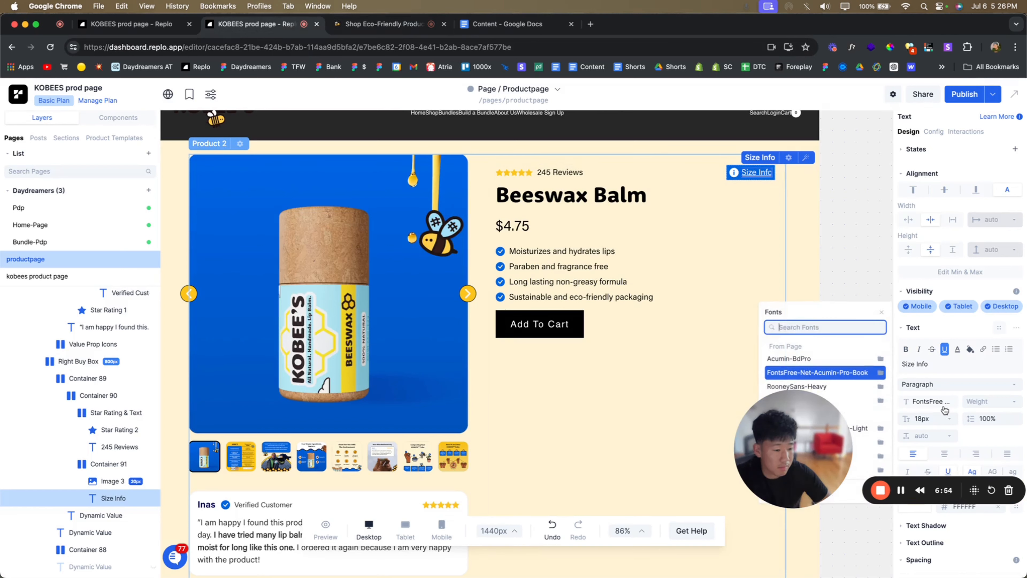
left_click(910, 349)
left_click(869, 260)
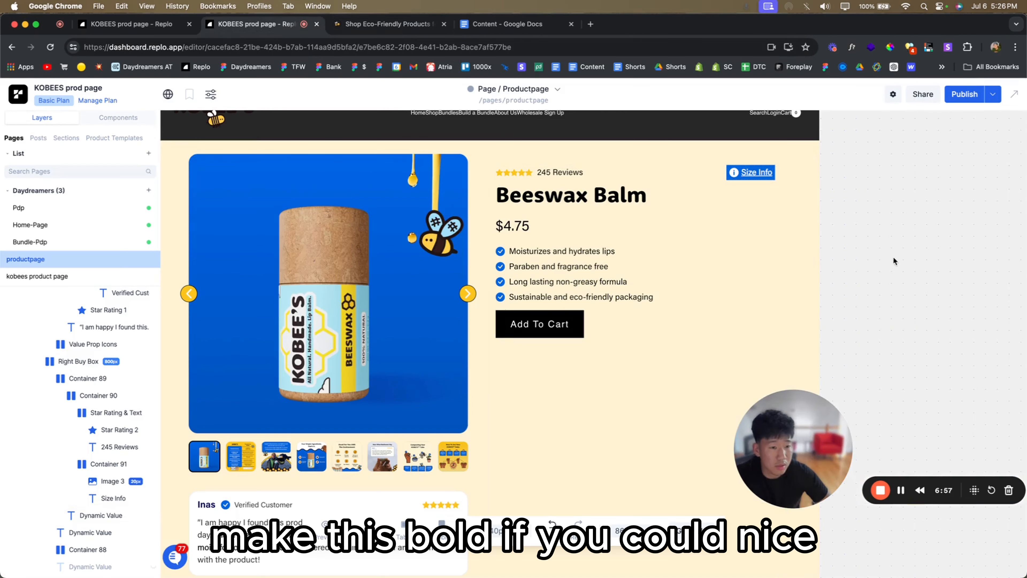
- Round the corners of the blue Size Info tag container with a border radius
left_click(727, 179)
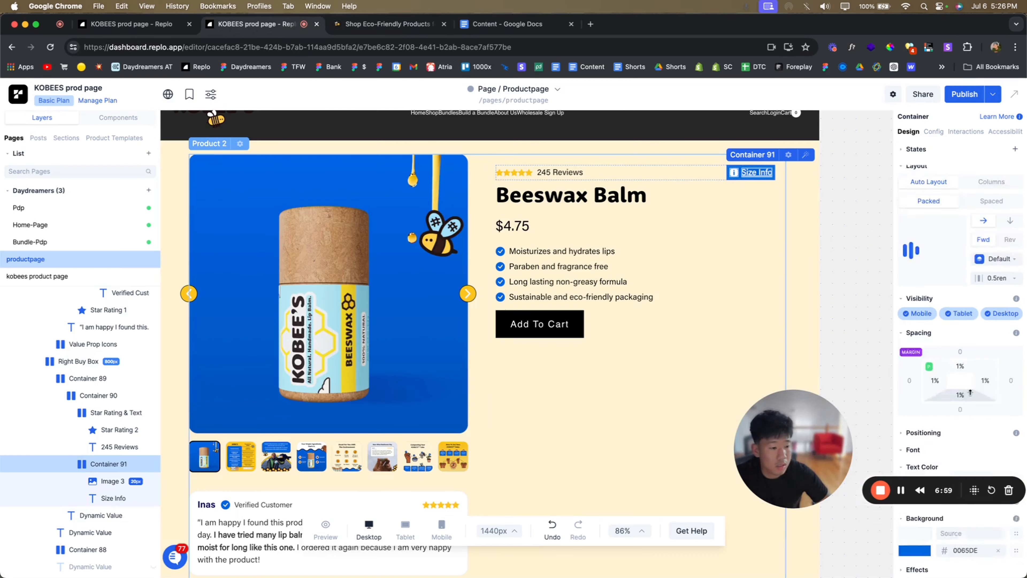
left_click_drag(928, 490, 879, 555)
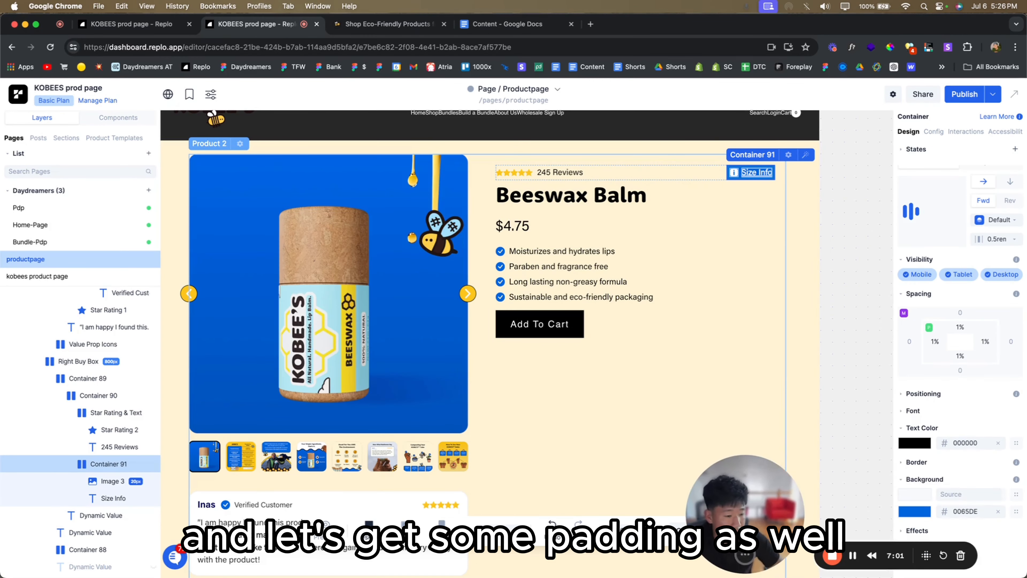
left_click(937, 465)
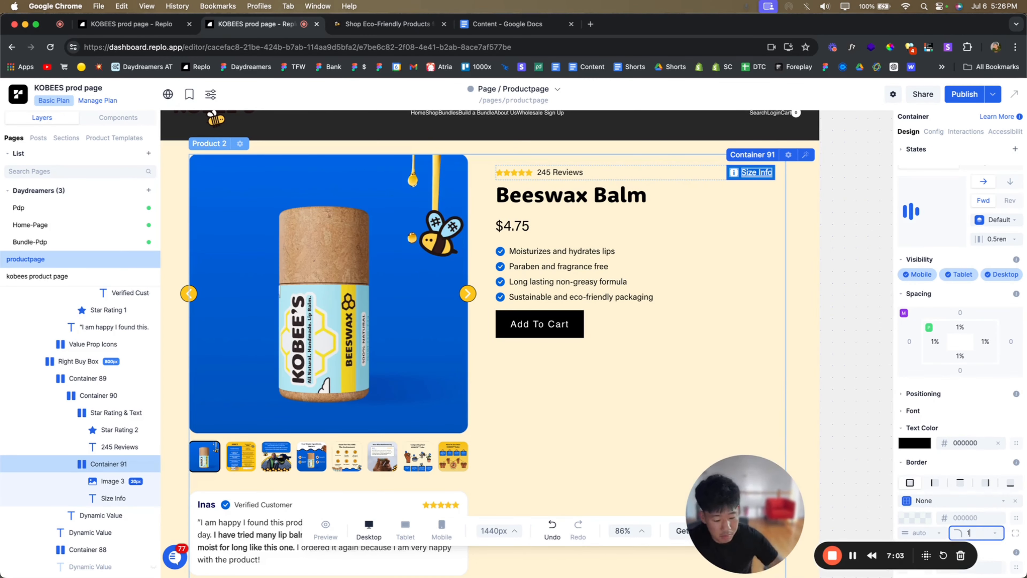
left_click(871, 368)
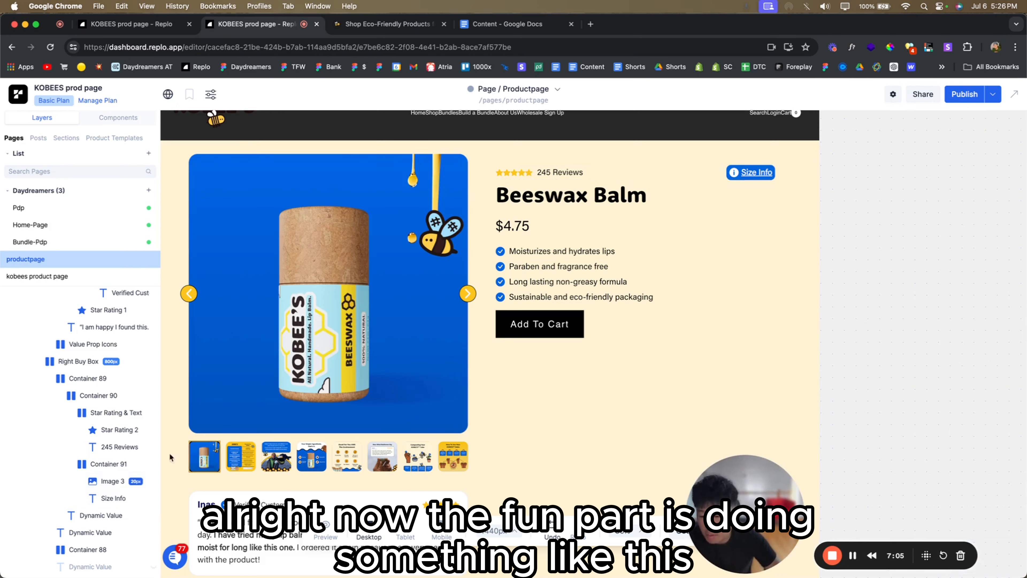
- Collapse the Right Buy Box's nested header layers and add a Popup component to the product page
left_click(89, 414)
left_click(99, 463)
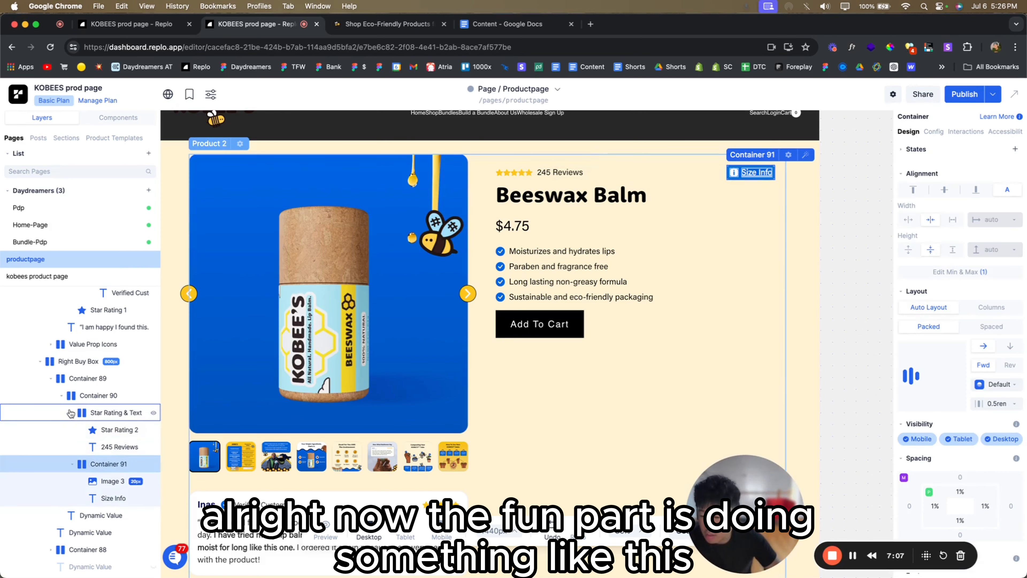
left_click(72, 413)
left_click(62, 396)
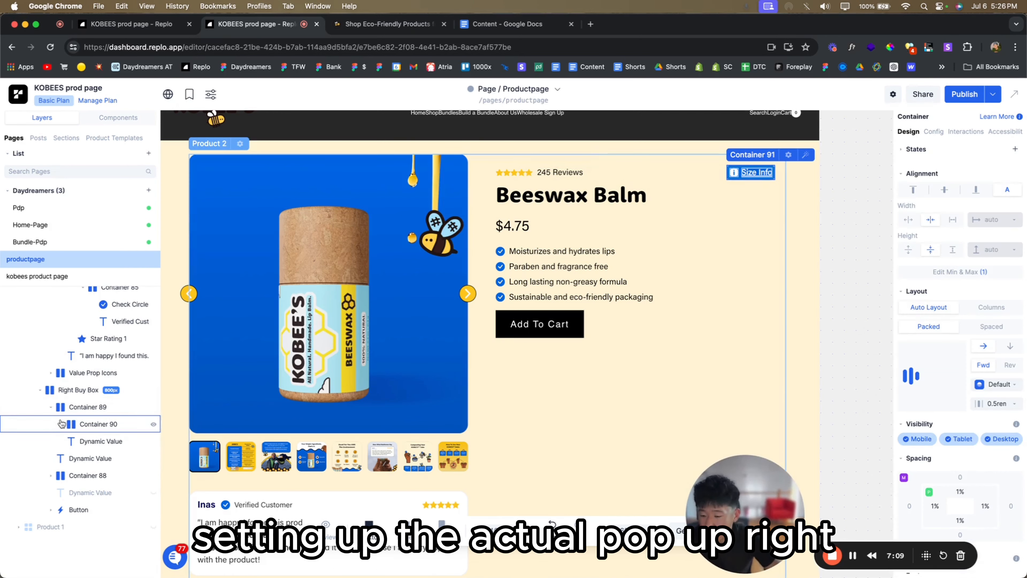
left_click(50, 406)
left_click(73, 444)
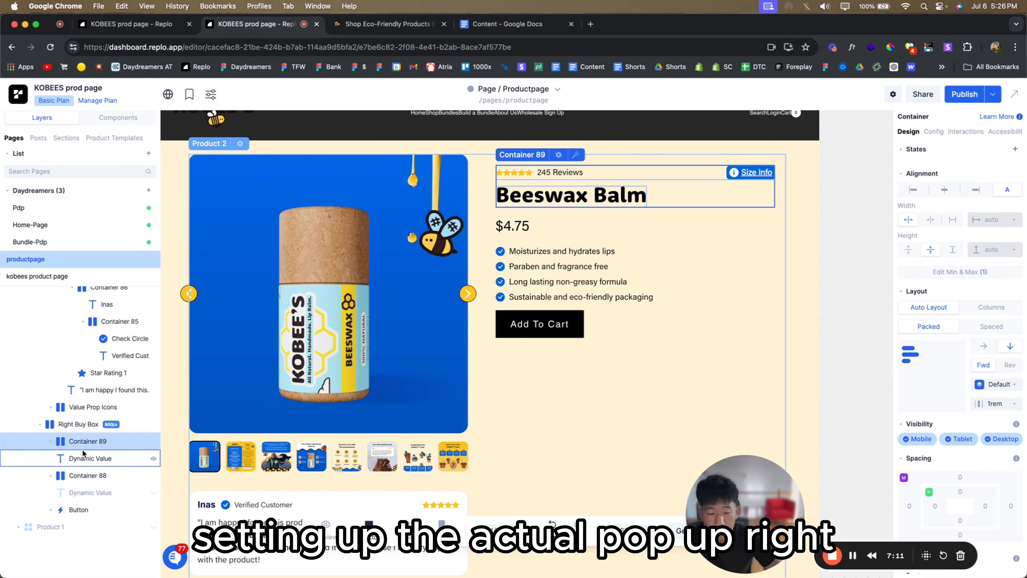
left_click(115, 120)
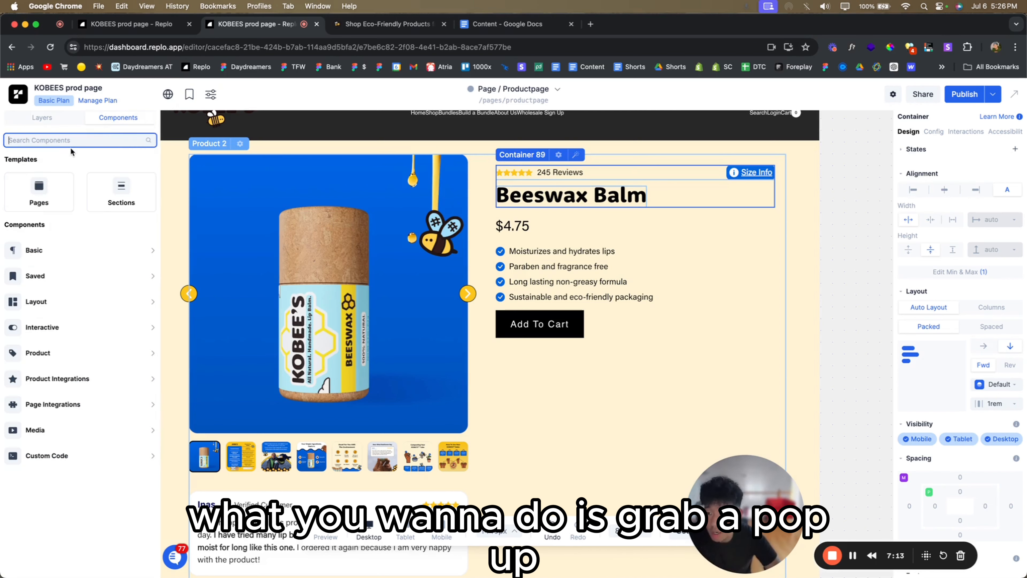
type("pop")
left_click_drag(40, 187, 582, 226)
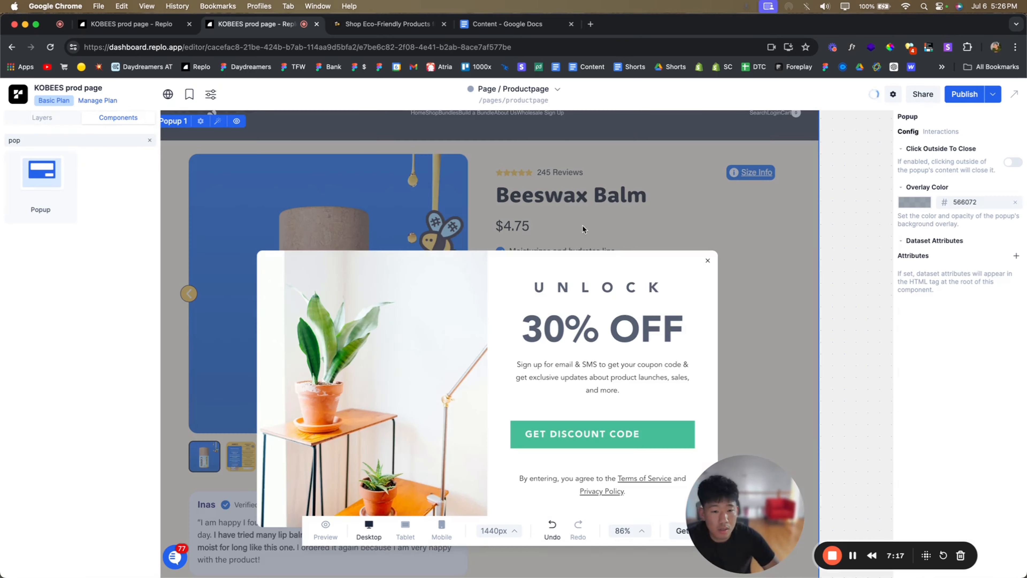
- Move Popup 1 in the layer tree into the Right Buy Box, directly above Container 88
left_click(59, 122)
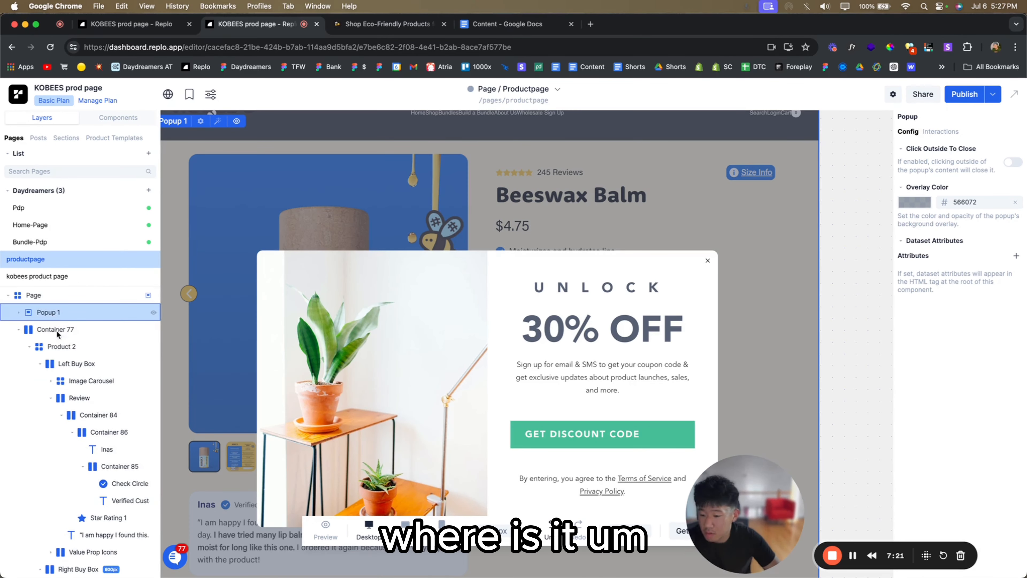
scroll(58, 333, "down", 1)
left_click(51, 389)
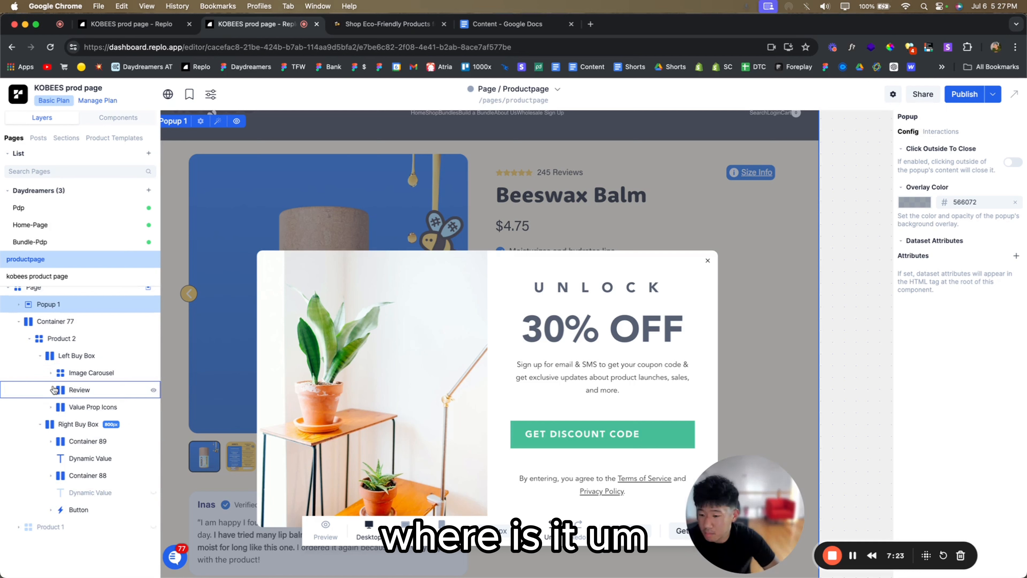
left_click(40, 357)
left_click_drag(37, 312, 67, 430)
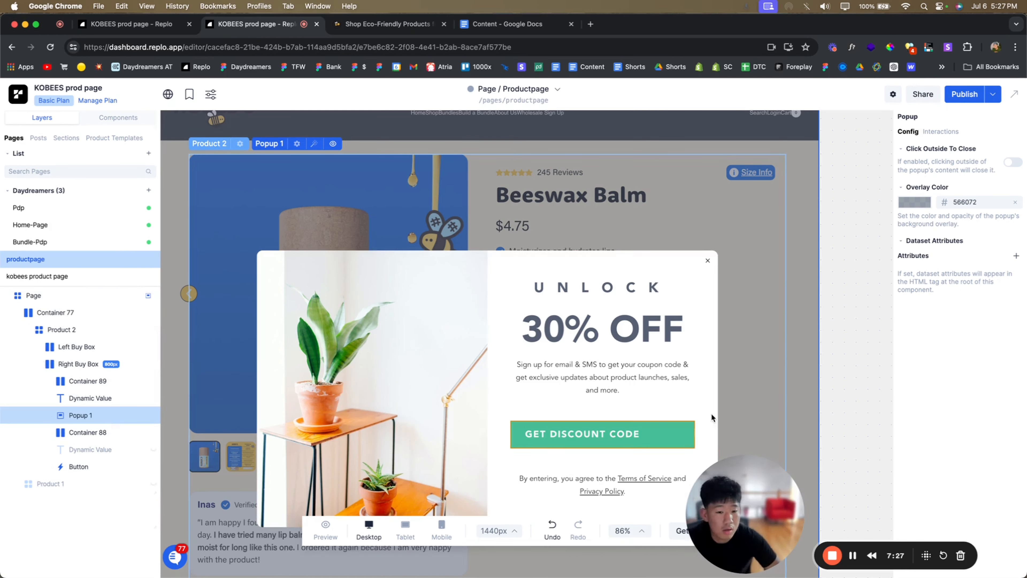
- Open the Size Info popup on the live KOBEE'S product page and examine its design
left_click(391, 26)
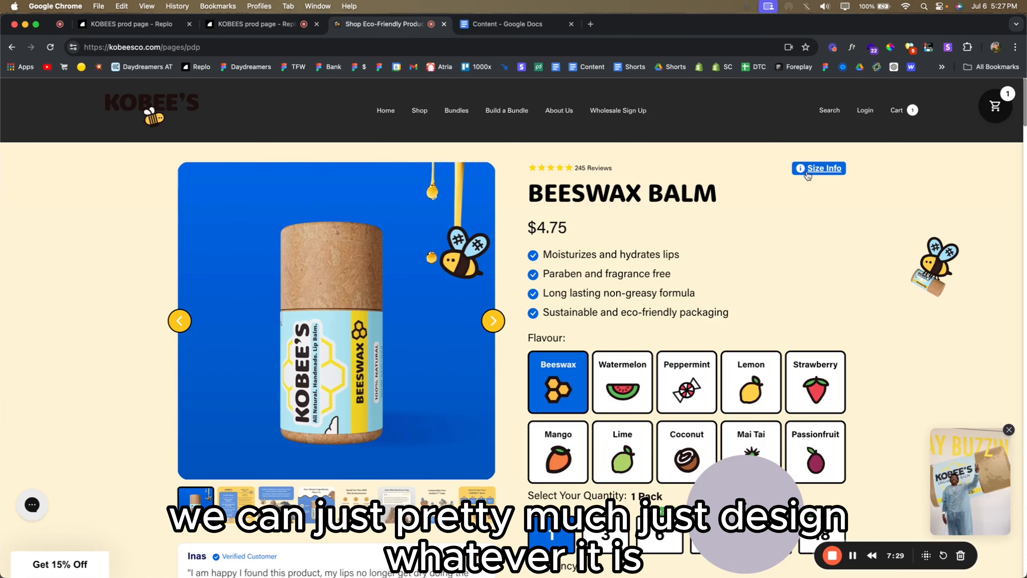
left_click(817, 169)
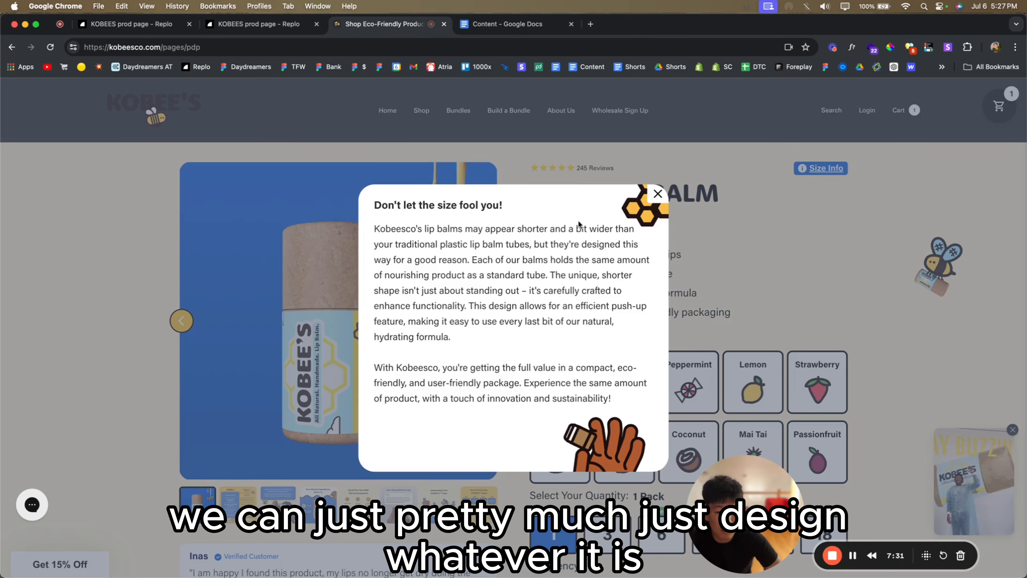
left_click(277, 19)
- Delete the plant image from the popup's inner container
left_click(364, 364)
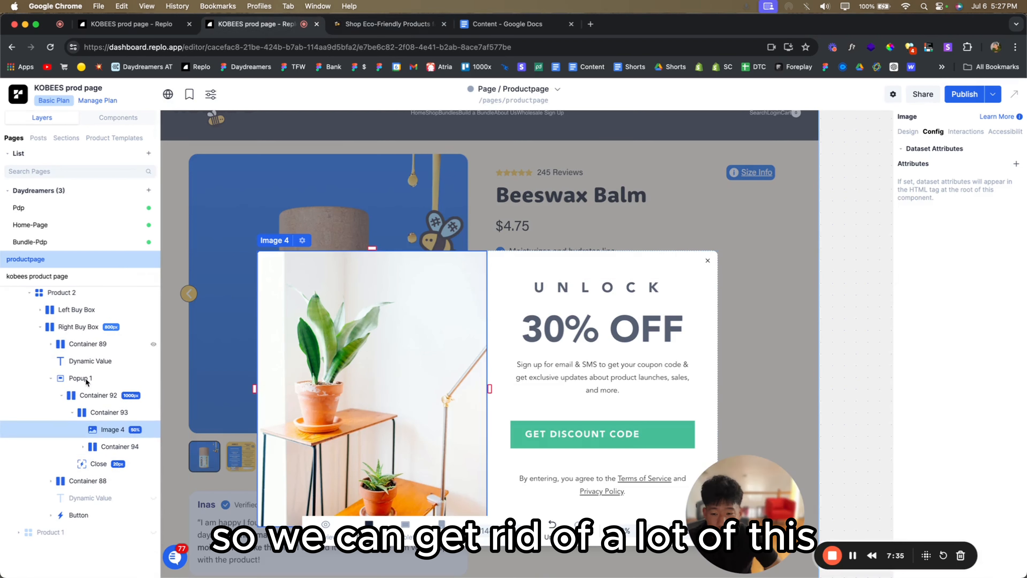
left_click(99, 445)
left_click(95, 415)
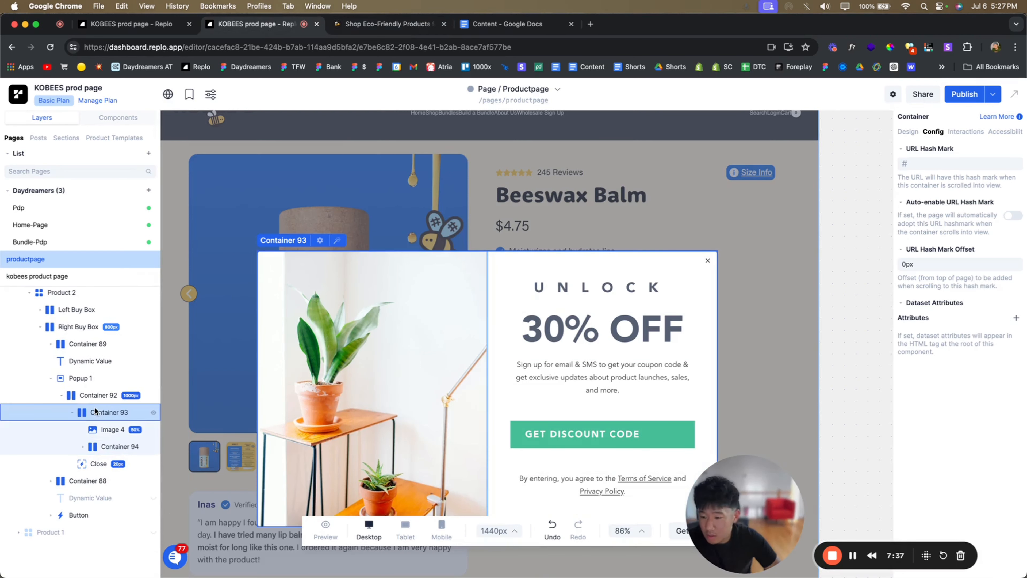
left_click(98, 430)
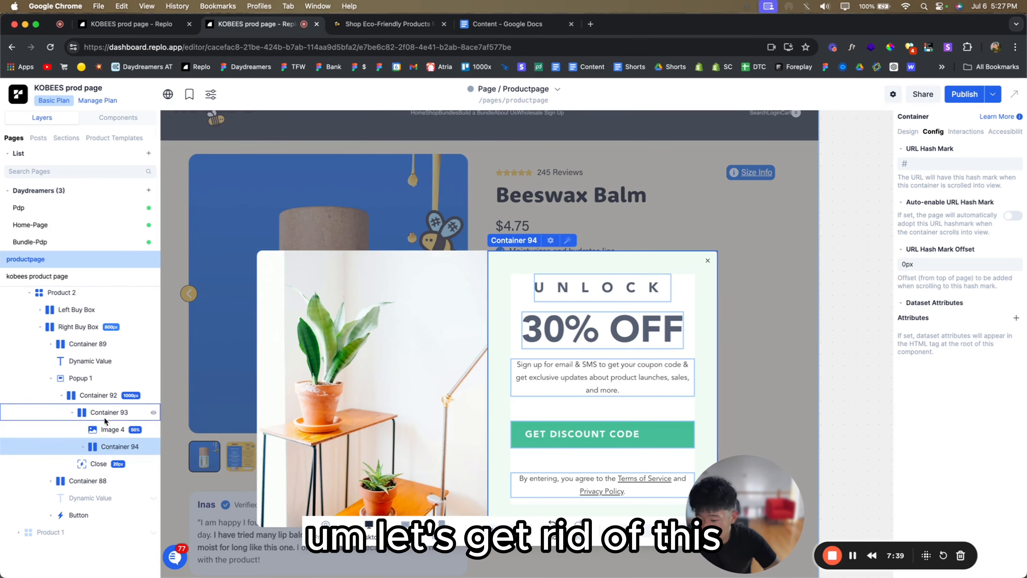
key("Delete")
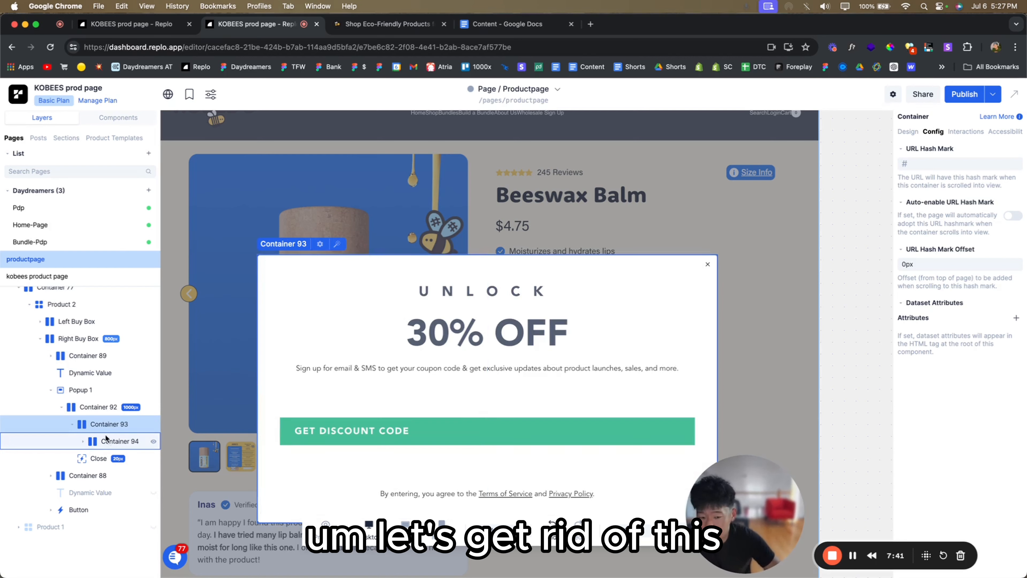
- Delete the discount content from the popup's inner container and paste a copy of the "Moisturizes and hydrates lips" text there instead
left_click(97, 444)
key("Delete")
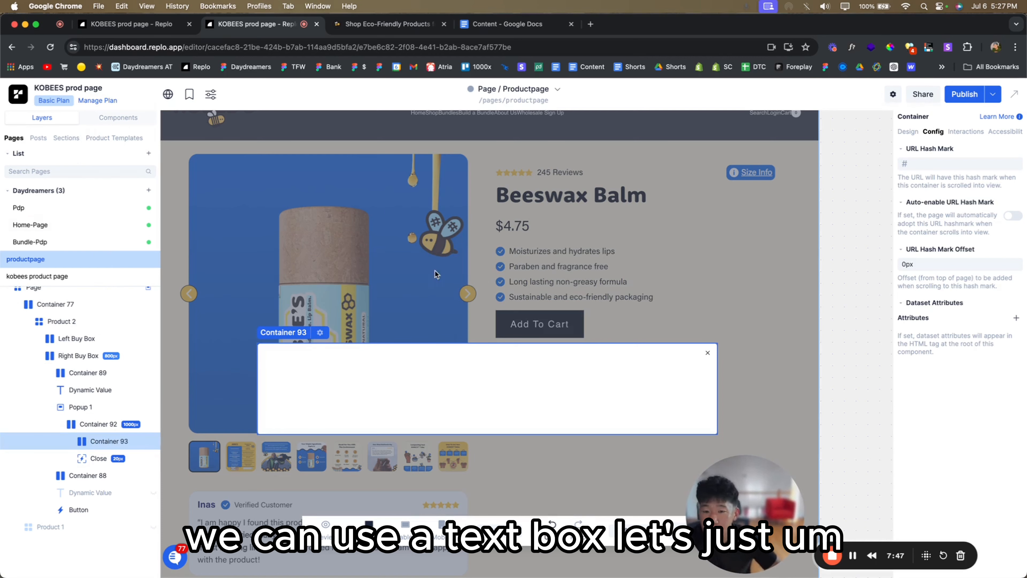
left_click(89, 406)
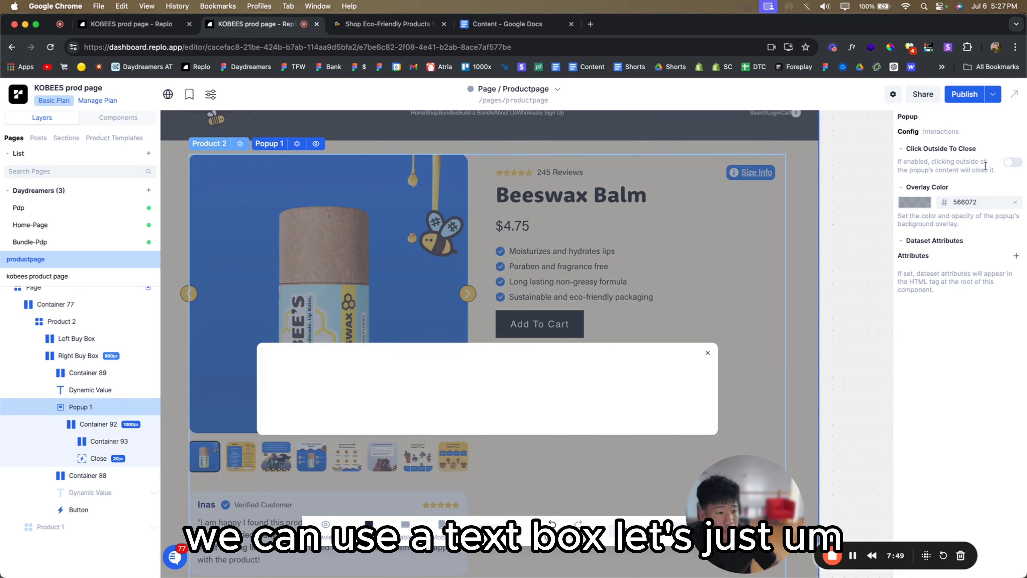
left_click(108, 390)
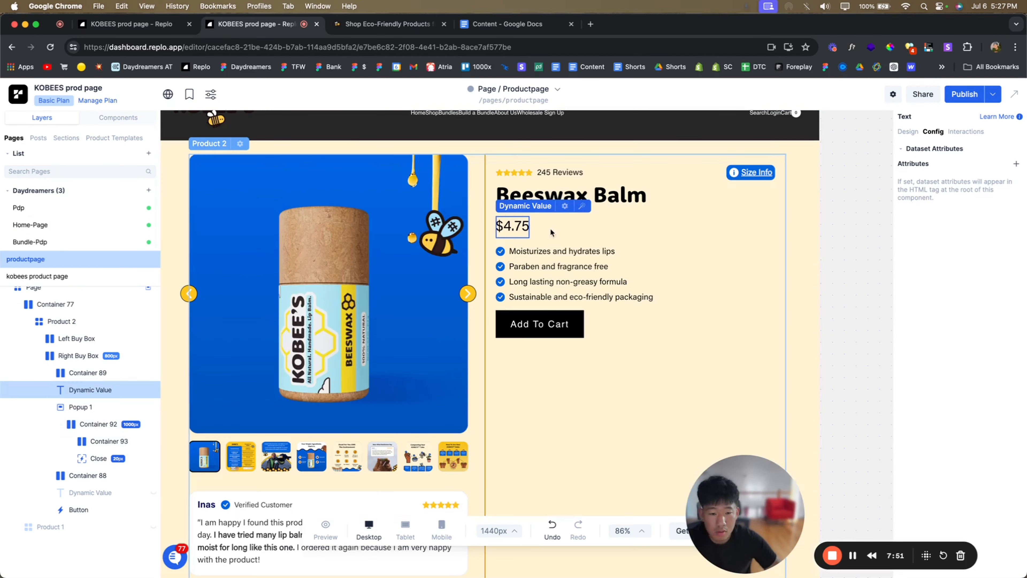
left_click(565, 252)
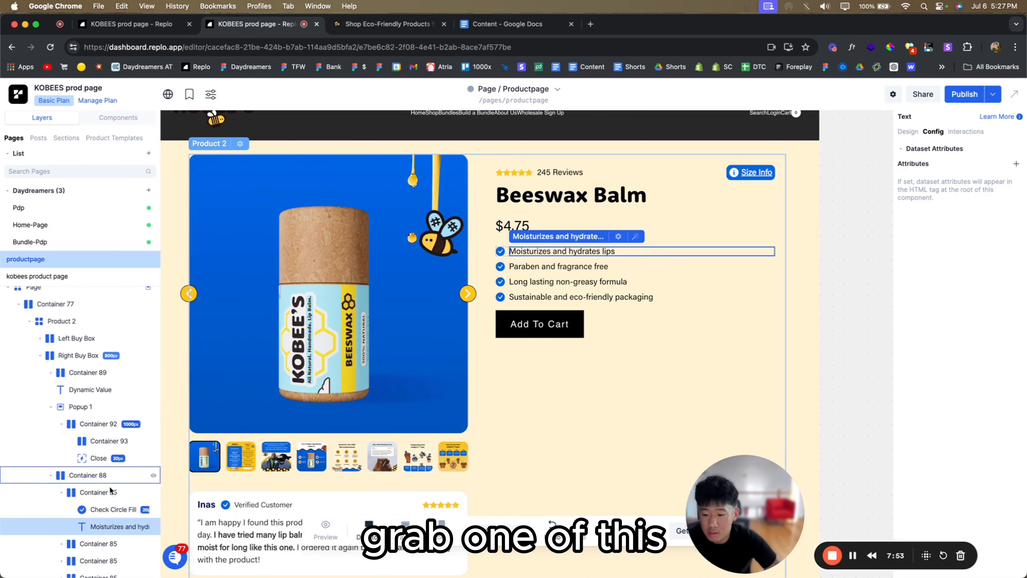
left_click(80, 406)
left_click(95, 441)
key("cmd+v")
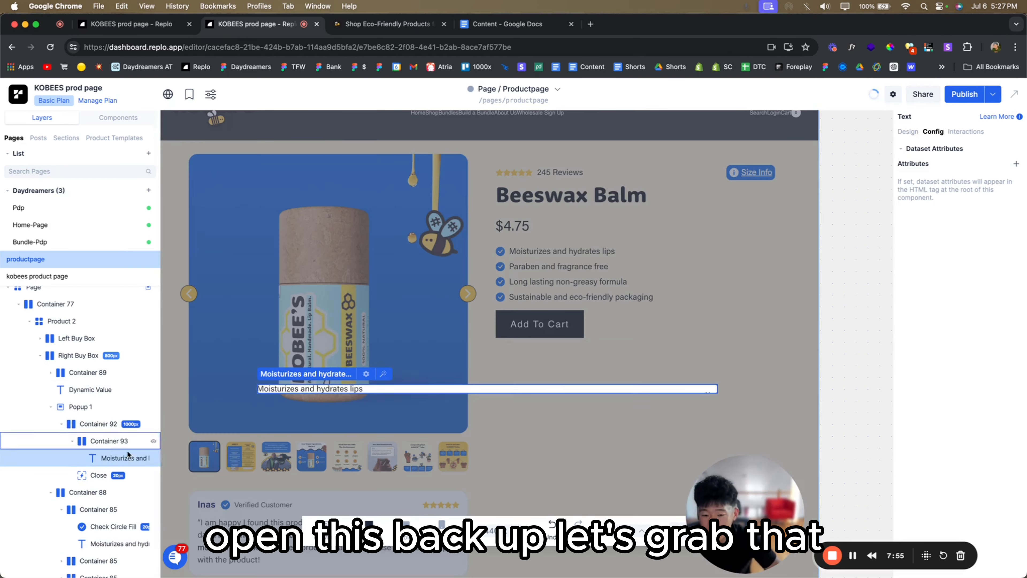
- Set Container 92's padding to 5% on all four sides
left_click(93, 434)
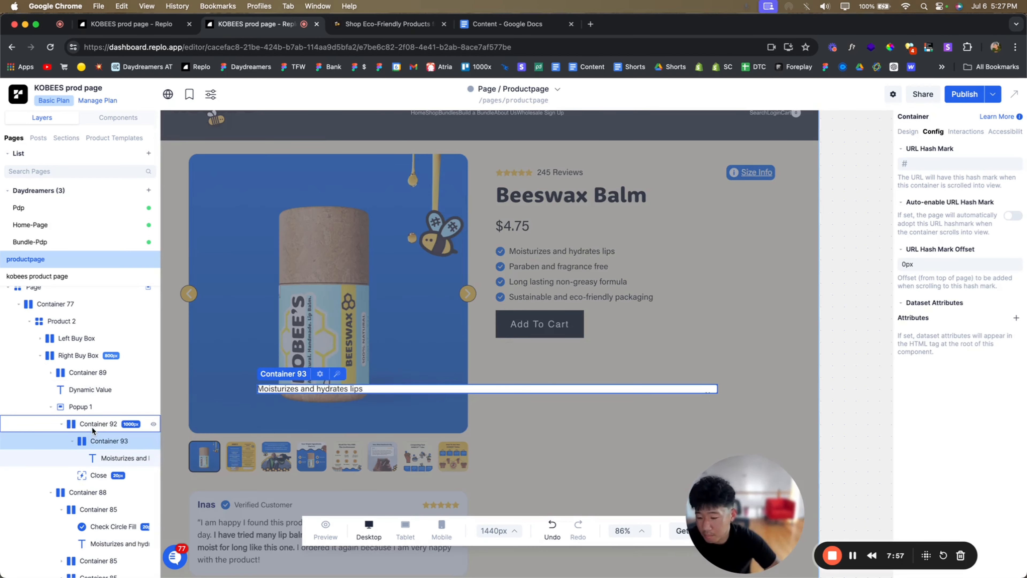
left_click(93, 428)
left_click(908, 131)
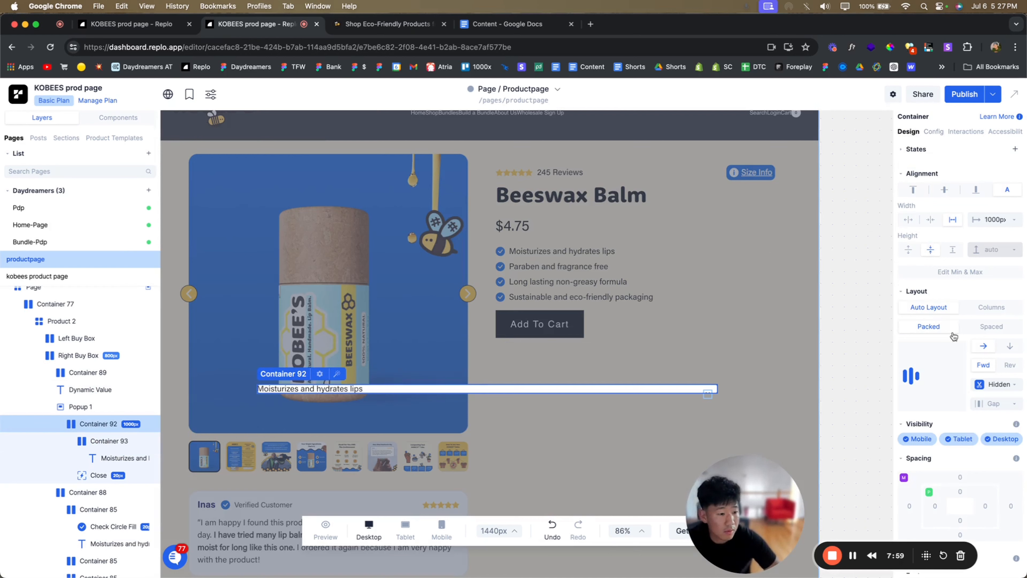
left_click(973, 493)
key("Return")
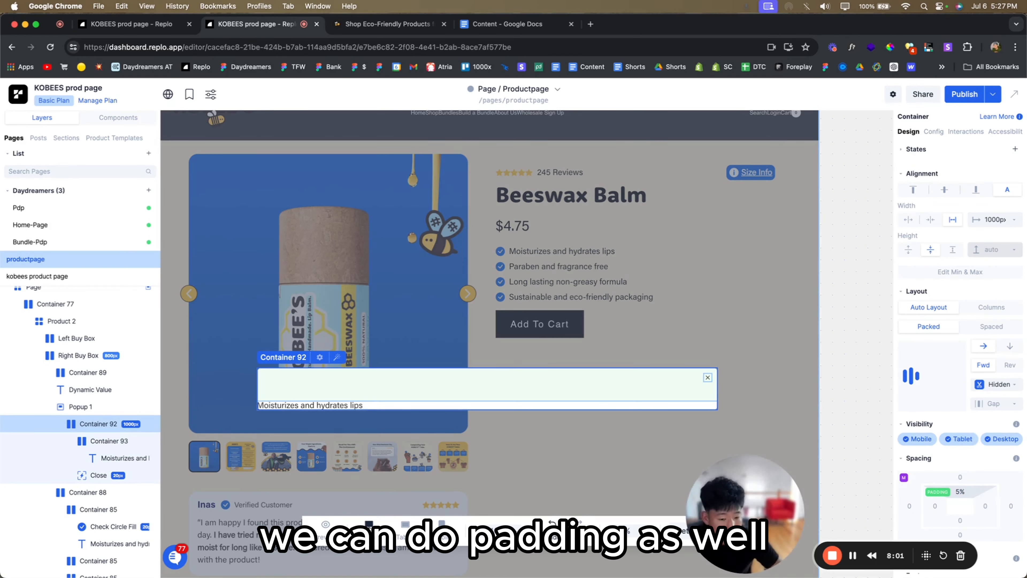
left_click(965, 515)
type("5%")
key("Return")
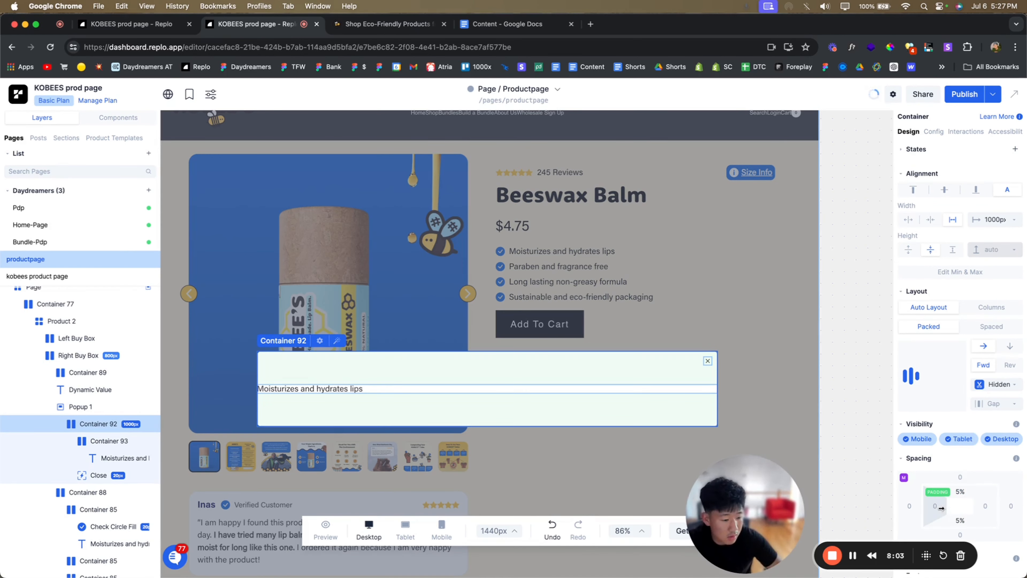
type("5%")
key("Return")
left_click(982, 507)
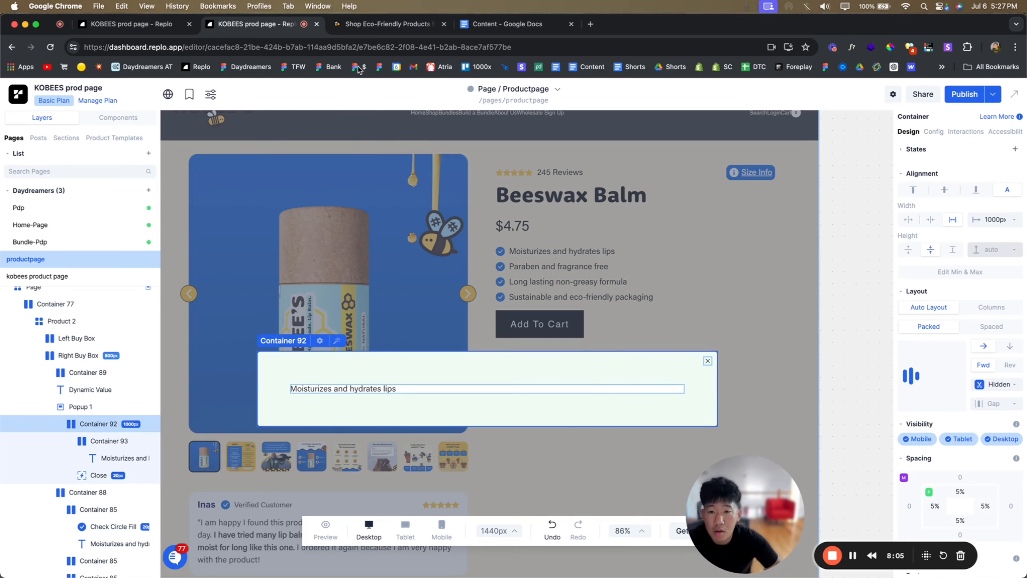
- Duplicate the popup's text block and stack Container 93's contents vertically with a 1rem gap
left_click(371, 25)
left_click(267, 25)
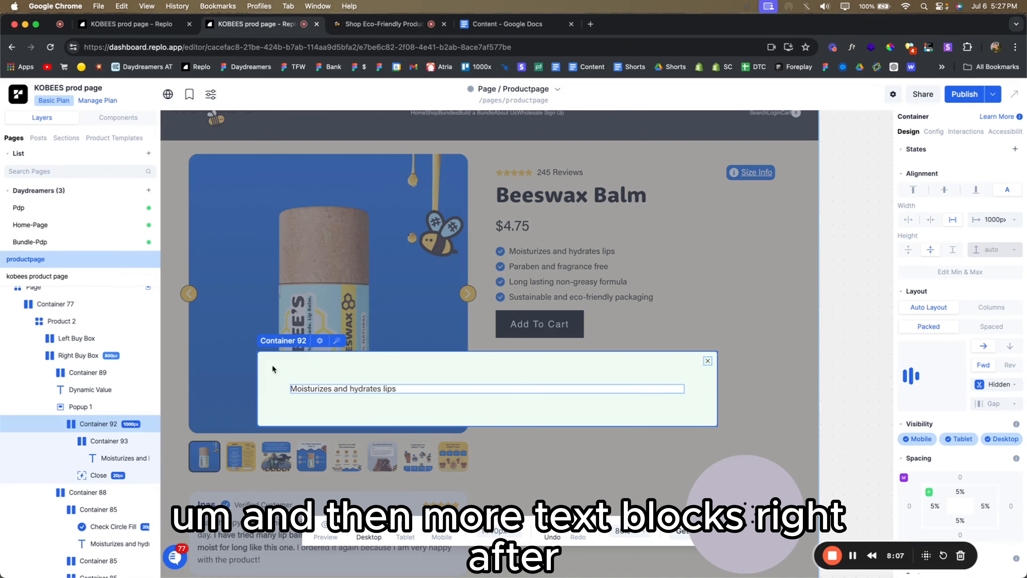
left_click(103, 456)
key("super+d")
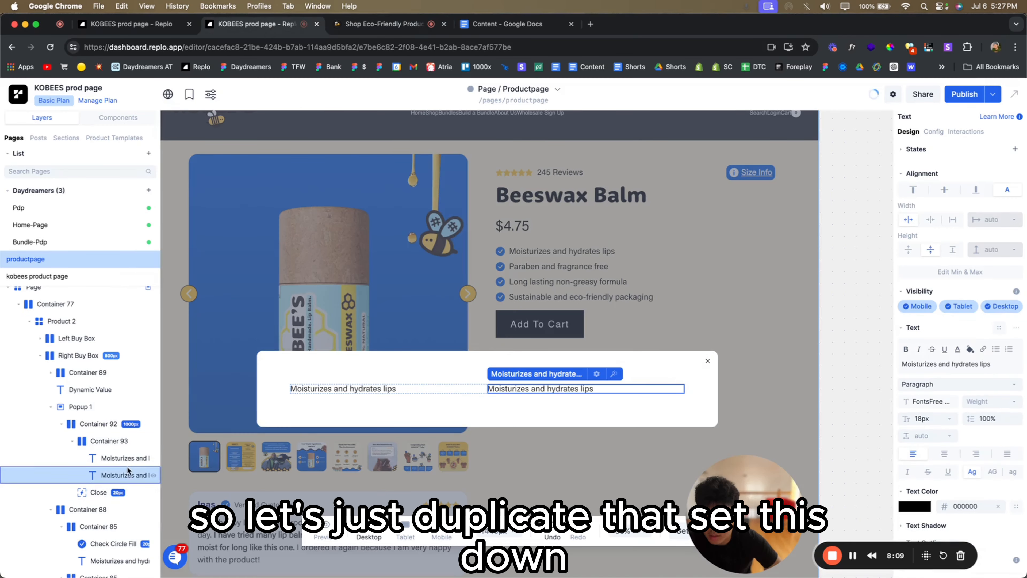
left_click(126, 439)
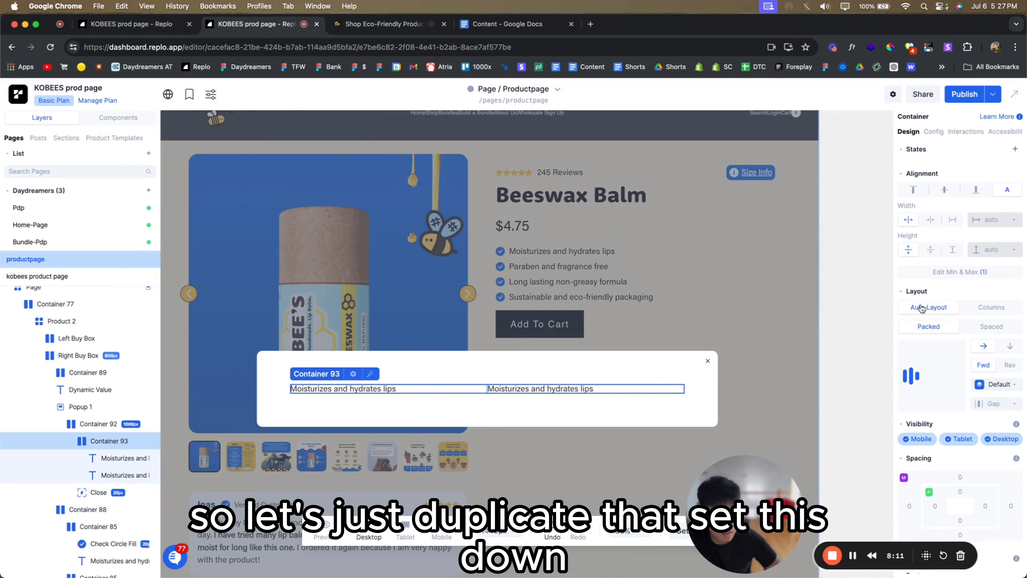
left_click(1010, 347)
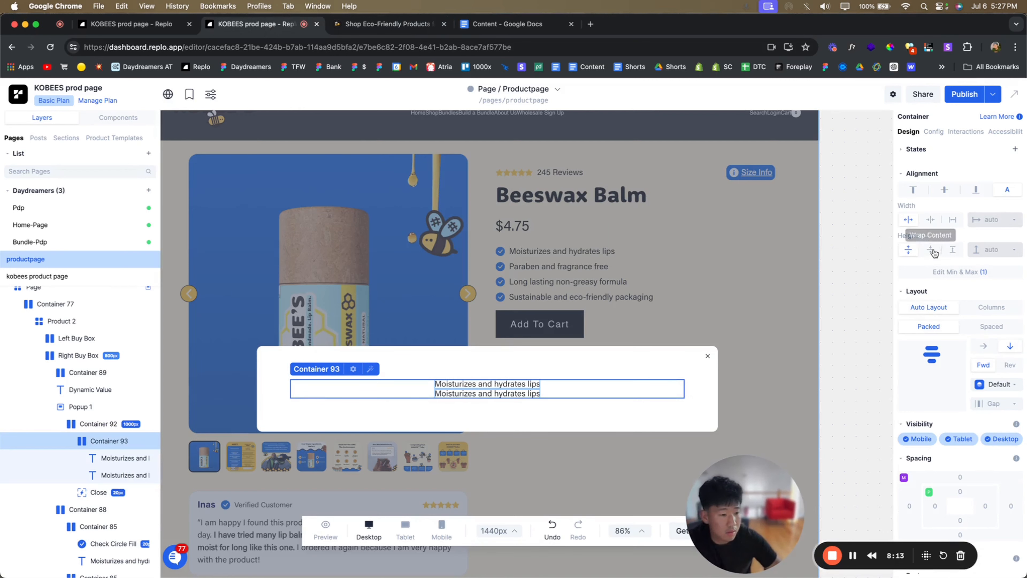
type("m")
key("Return")
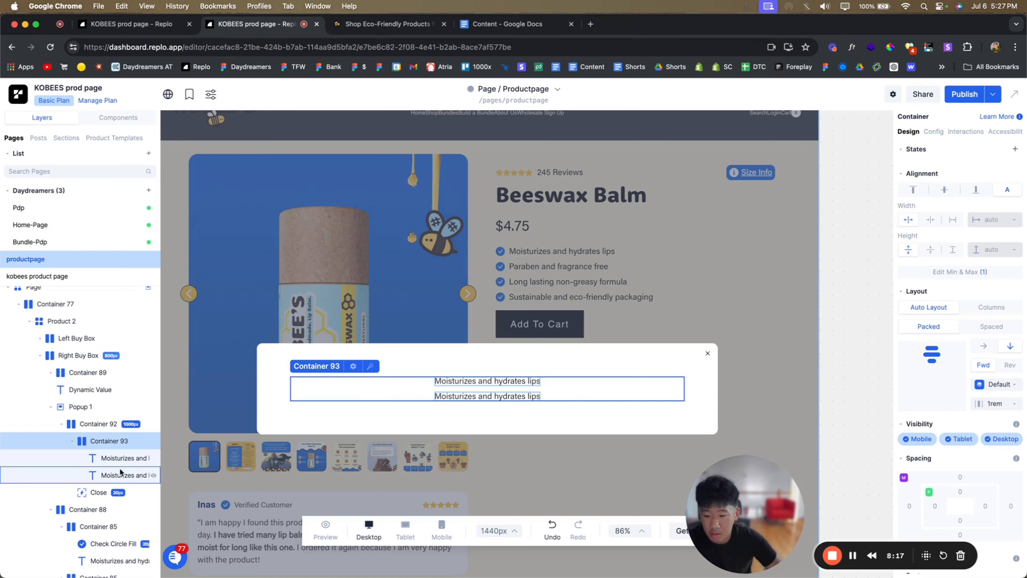
- Make both text blocks in Container 93 fill the container's available width
left_click(121, 457)
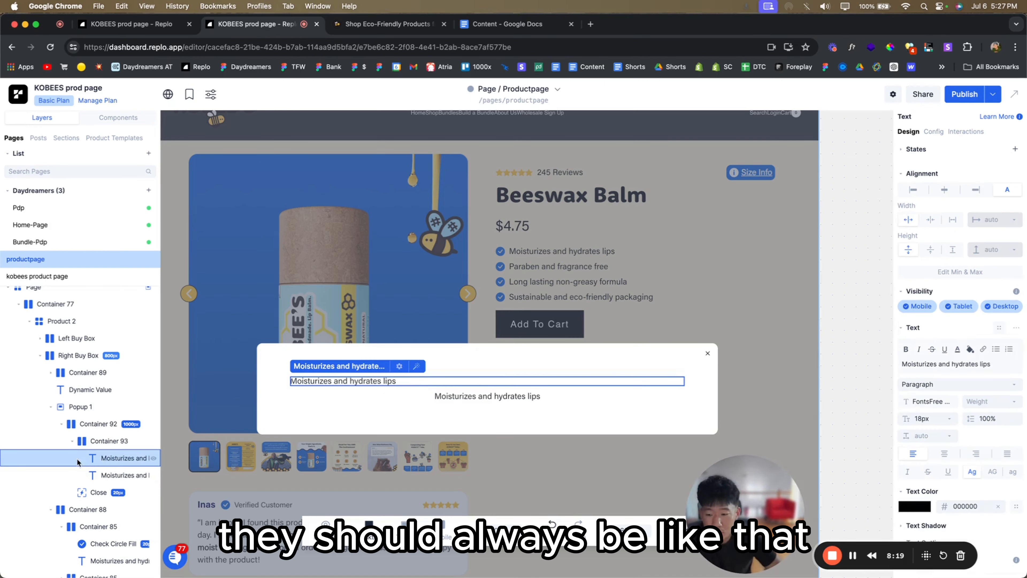
left_click(81, 474)
left_click(908, 220)
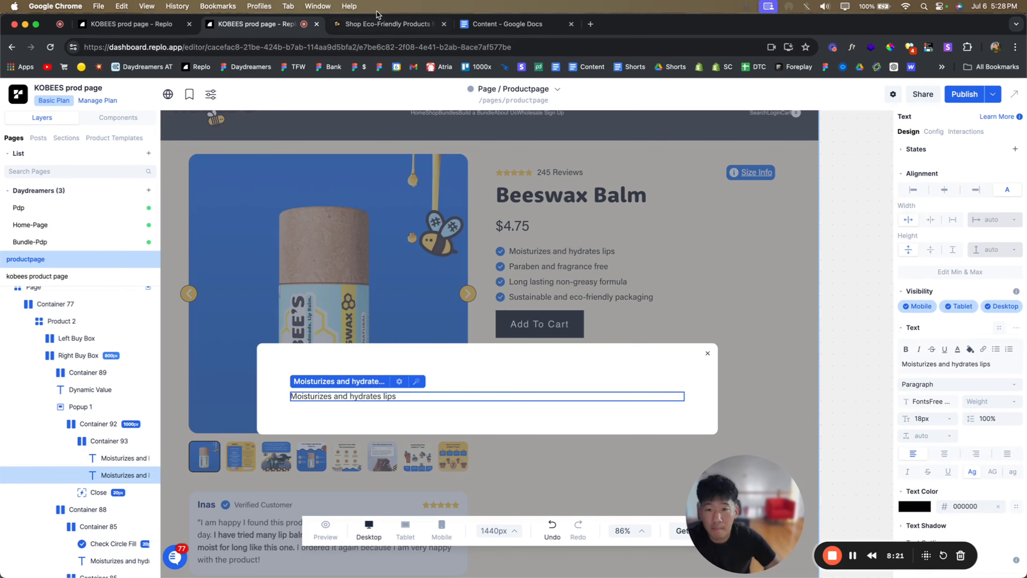
- Replace the popup's second text block with the first paragraph copied from the live Size Info popup, starting "Kobeesco's lip balms may appear shorter"
left_click(383, 23)
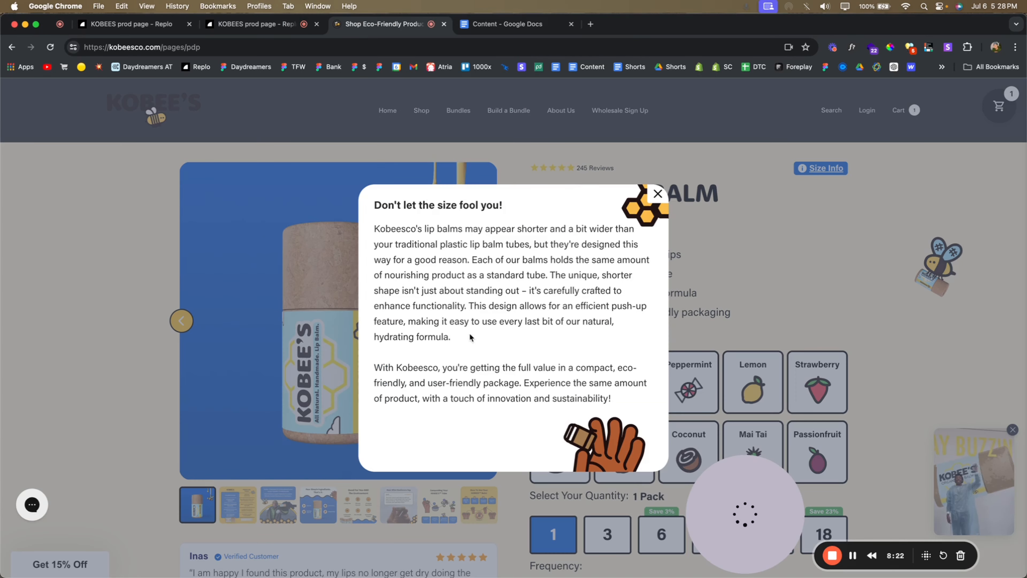
left_click_drag(470, 337, 374, 229)
key("ctrl+c")
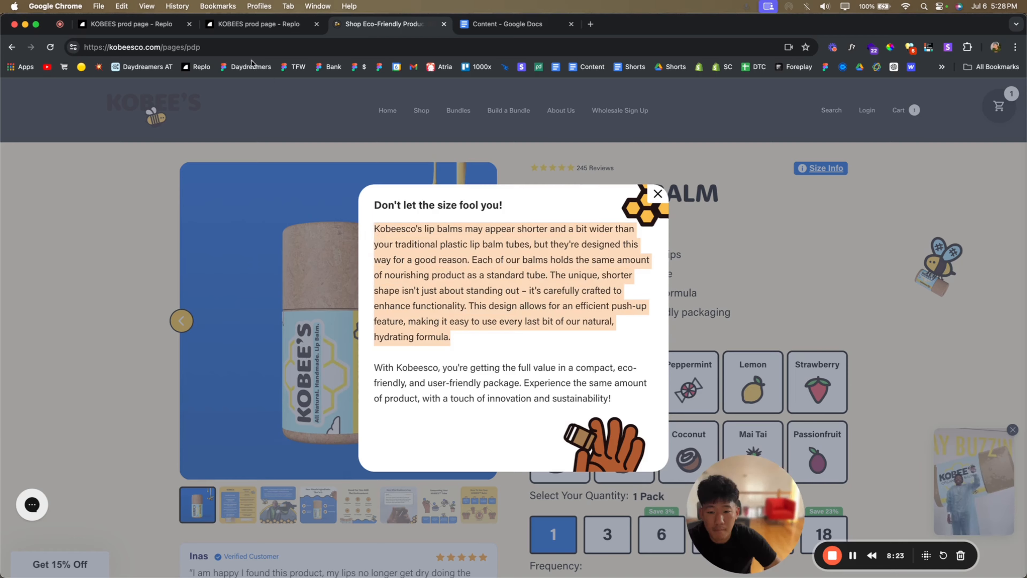
key("ctrl+shift+Tab")
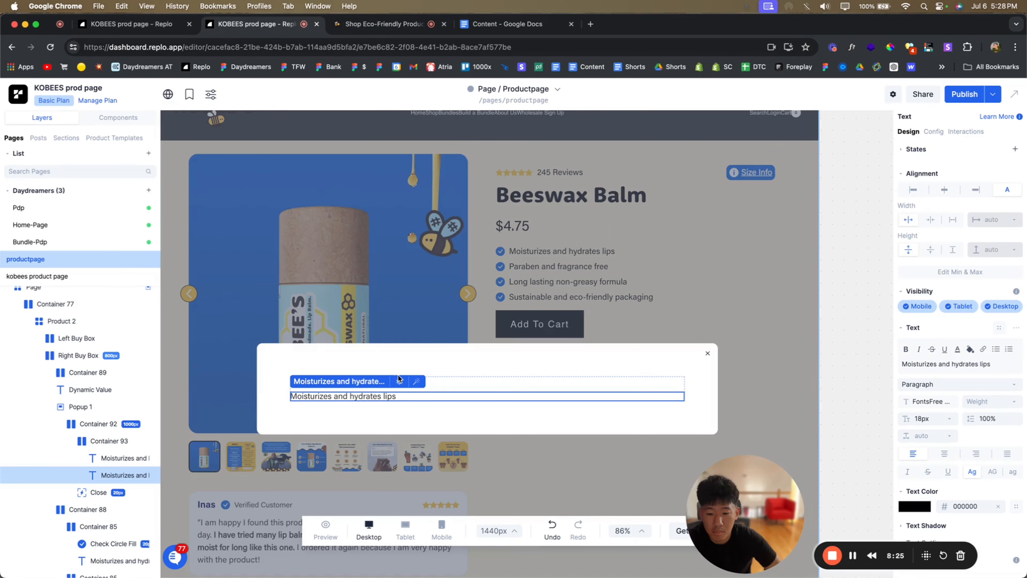
left_click(391, 364)
left_click(359, 399)
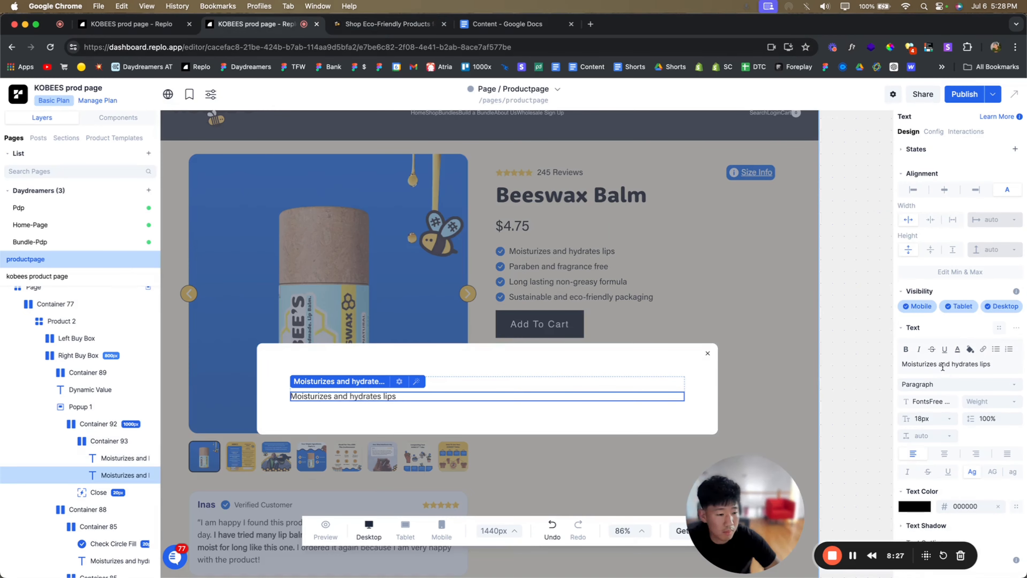
left_click(942, 366)
key("ctrl+a")
key("ctrl+v")
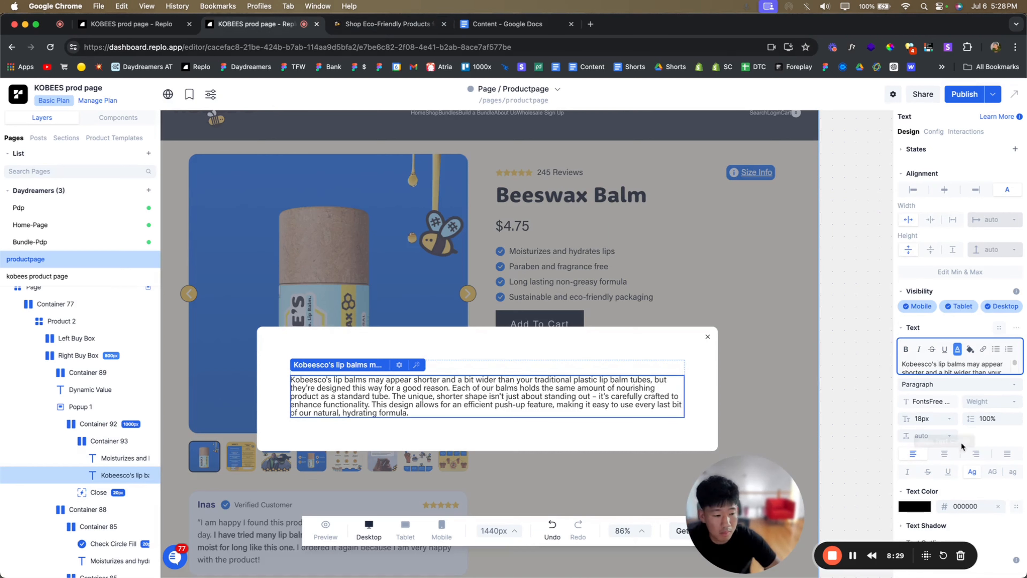
- Set the popup paragraph's line height to 140%
left_click_drag(972, 421, 986, 422)
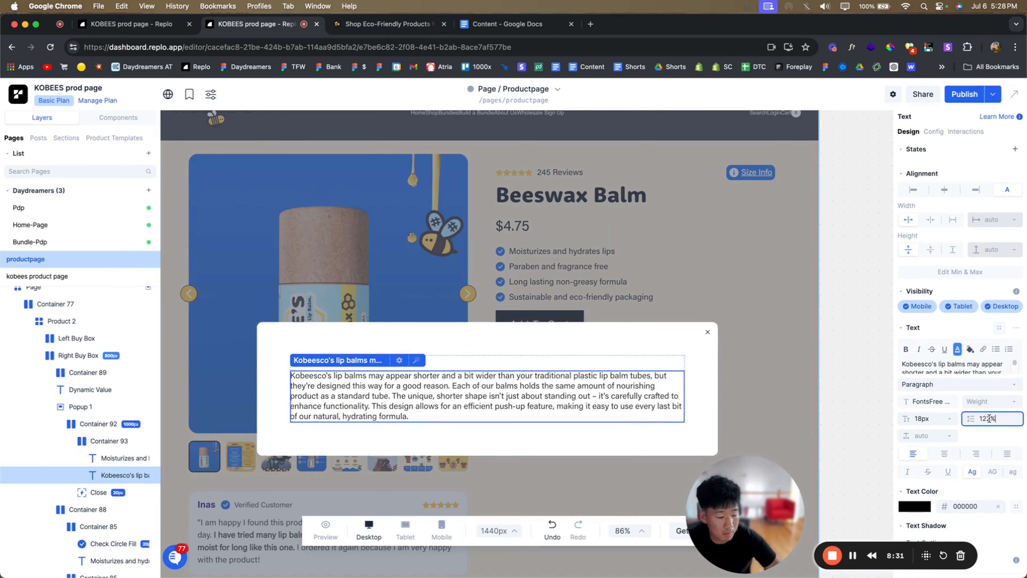
type("140")
key("Return")
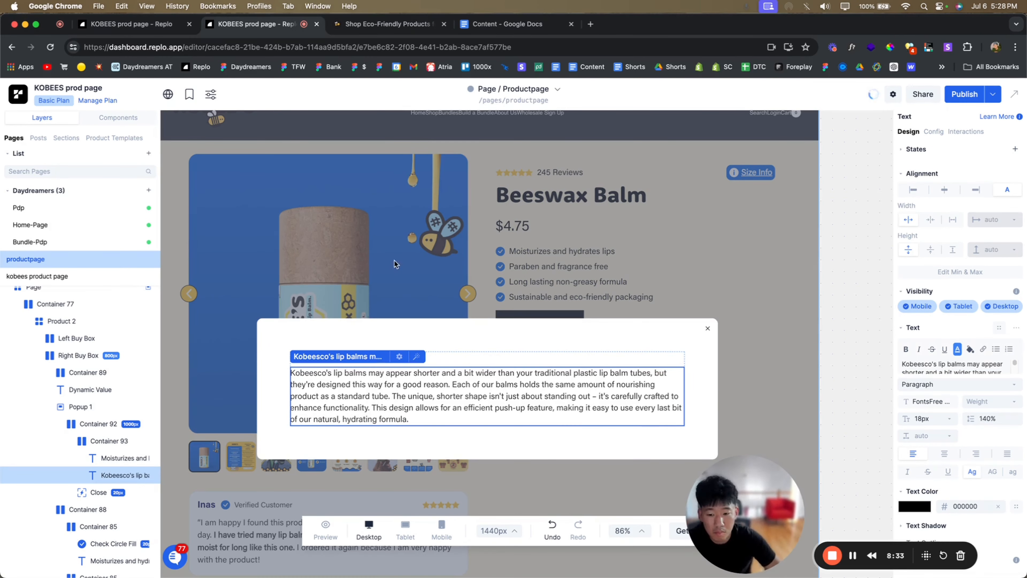
- Compare with the live popup and set Container 92's width to 650px
left_click(360, 22)
left_click(295, 24)
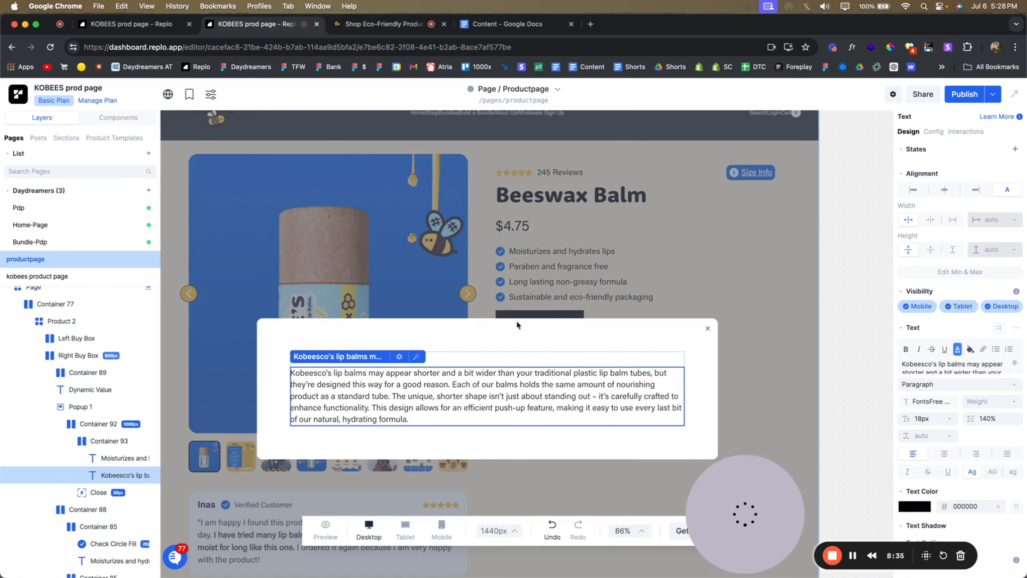
left_click(497, 333)
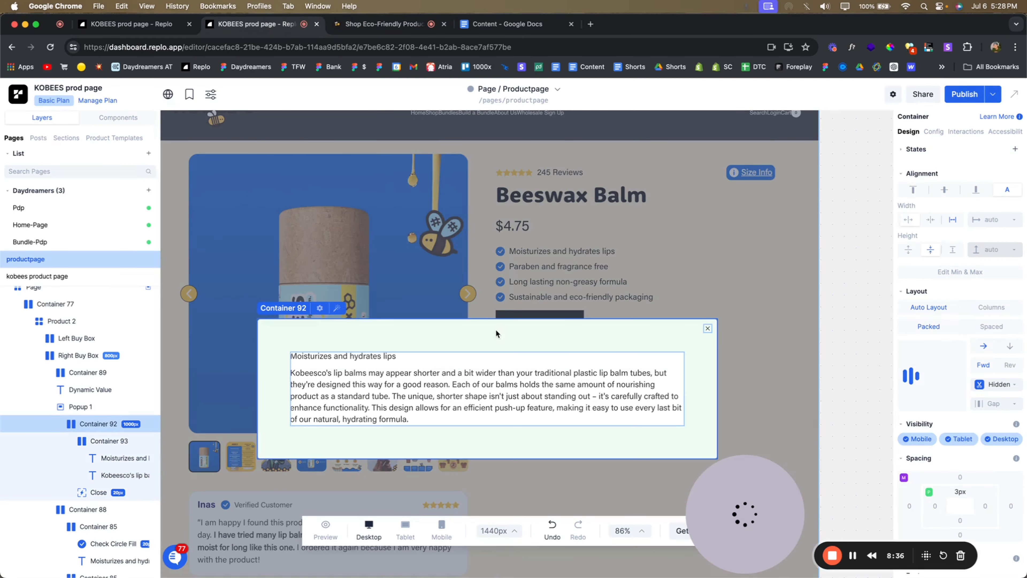
left_click(990, 226)
key("Return")
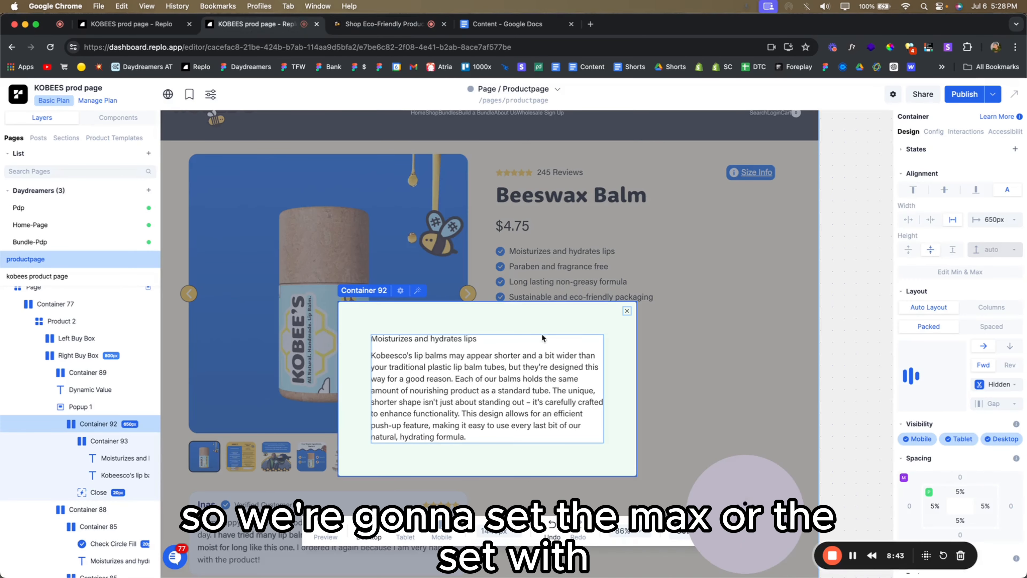
- Format the popup's "Moisturizes and hydrates lips" heading text as bold at 22px
left_click(543, 339)
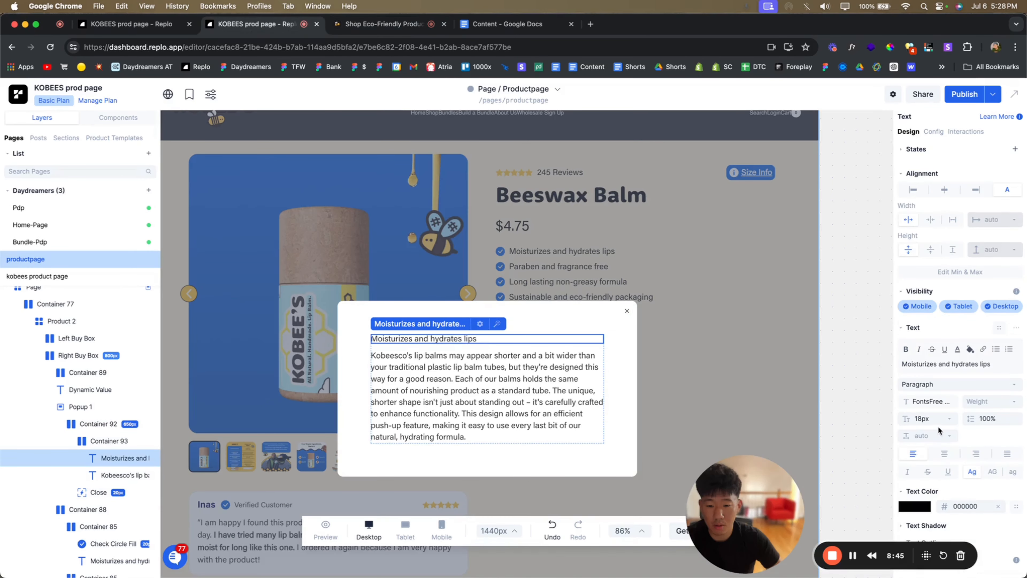
left_click(928, 419)
type("22")
key("Return")
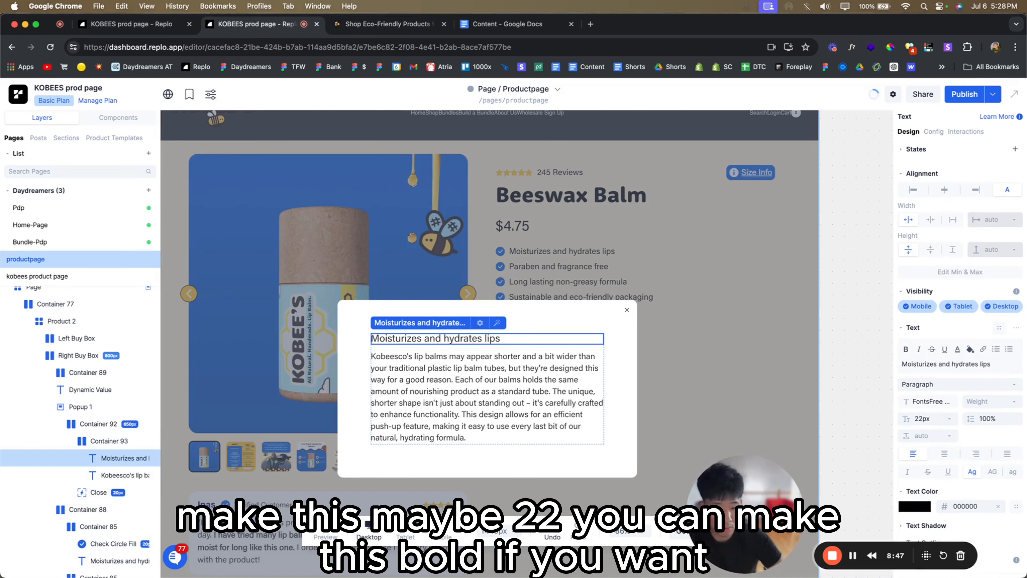
left_click(924, 401)
left_click(906, 349)
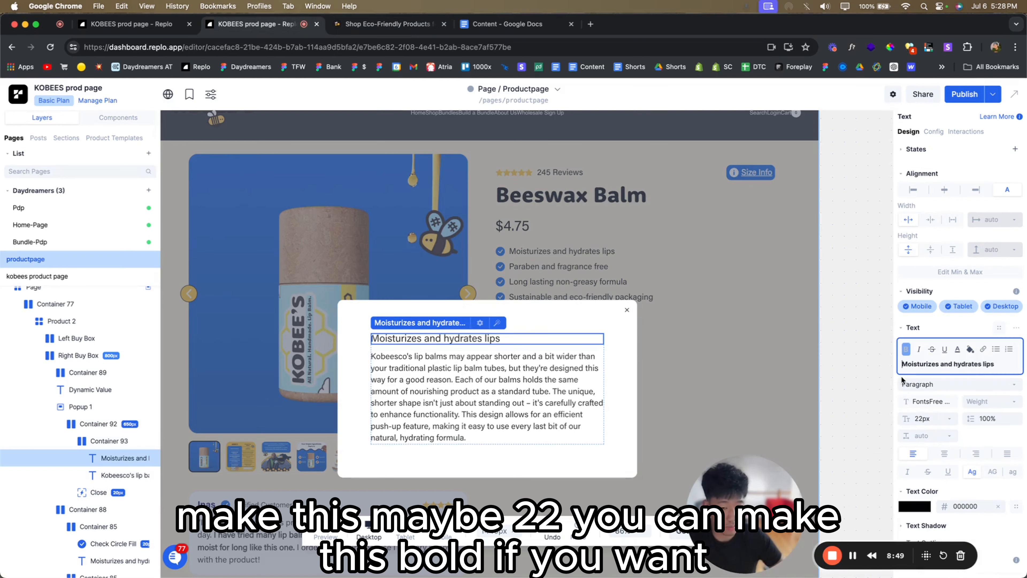
- Check the live popup's text and duplicate the "Kobeesco's lip balms" paragraph inside Container 93
left_click(367, 24)
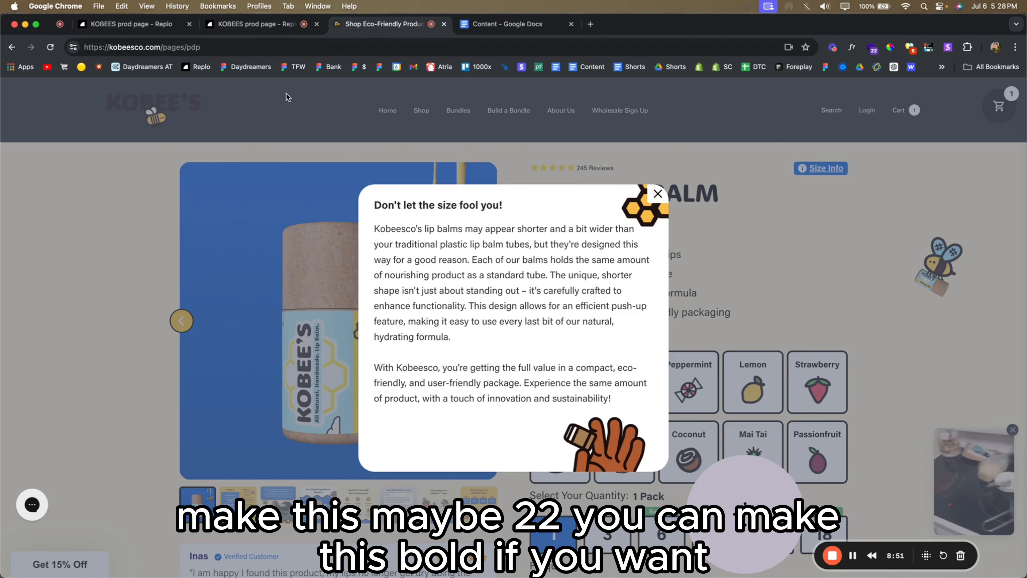
left_click(237, 26)
left_click(406, 394)
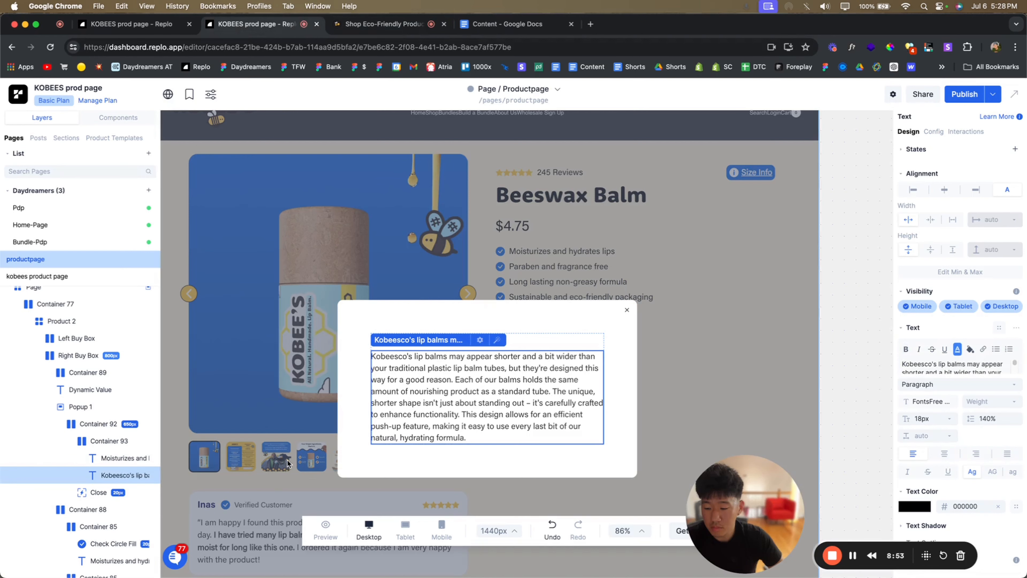
key("super+d")
- Add an empty container to Container 93 between the two popup paragraphs and return to the layer tree
left_click(116, 442)
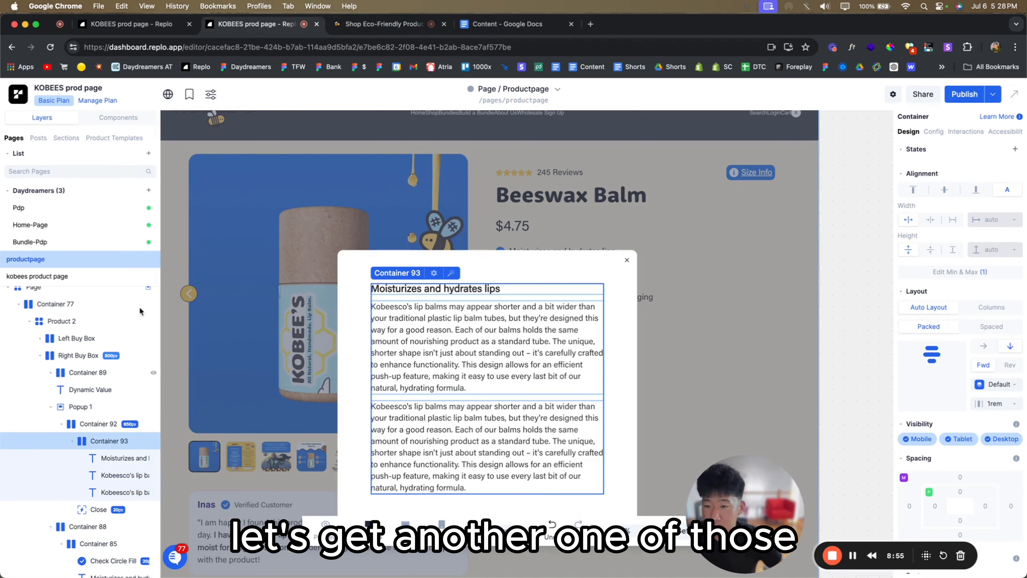
left_click(129, 121)
mouse_move(68, 242)
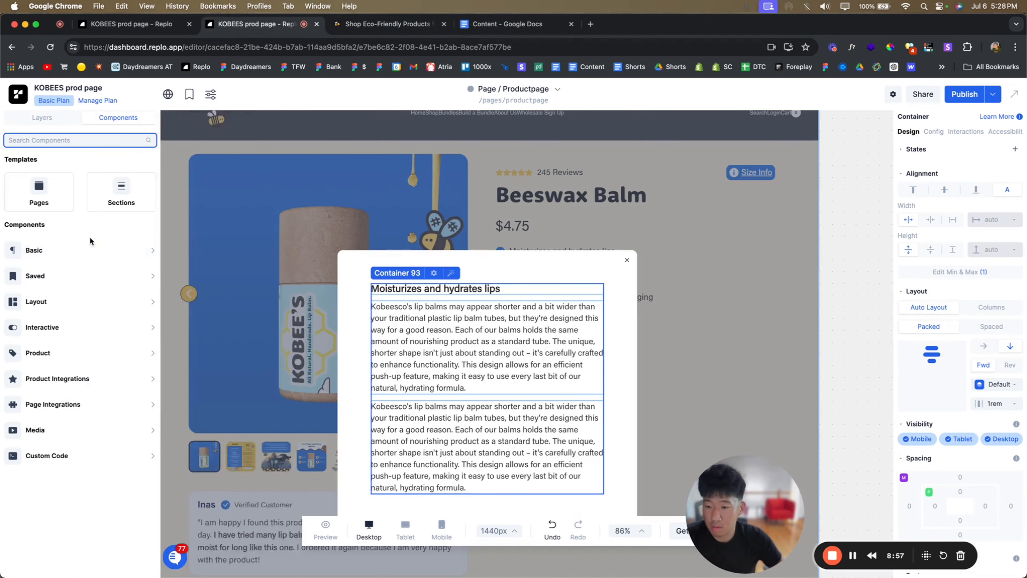
left_click_drag(264, 391, 455, 400)
left_click(44, 118)
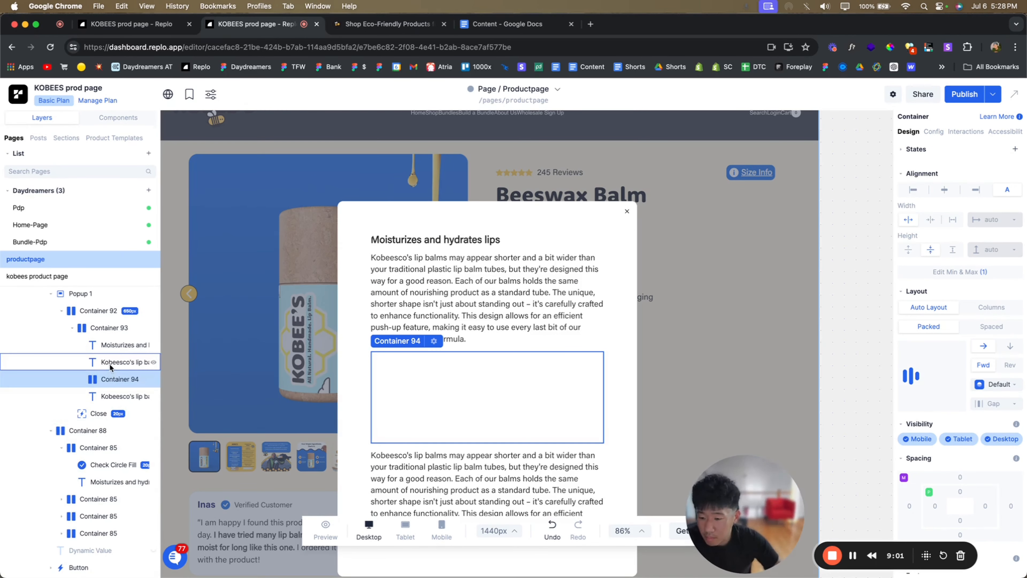
- Move both popup paragraphs into Container 94 and stack them vertically
mouse_move(111, 364)
left_mouse_down()
mouse_move(114, 389)
mouse_move(109, 381)
left_mouse_up()
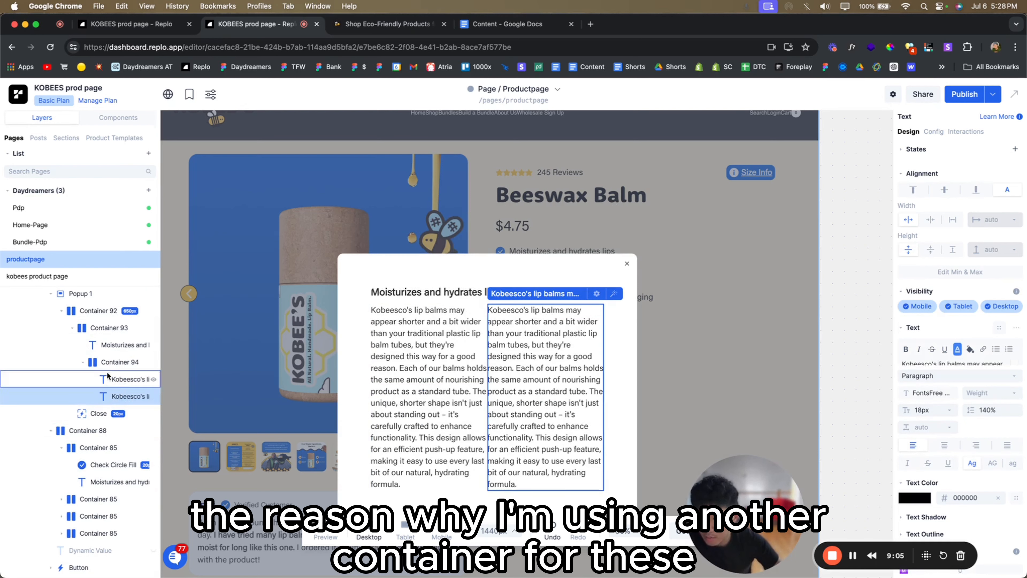
left_click(119, 362)
left_click(1010, 346)
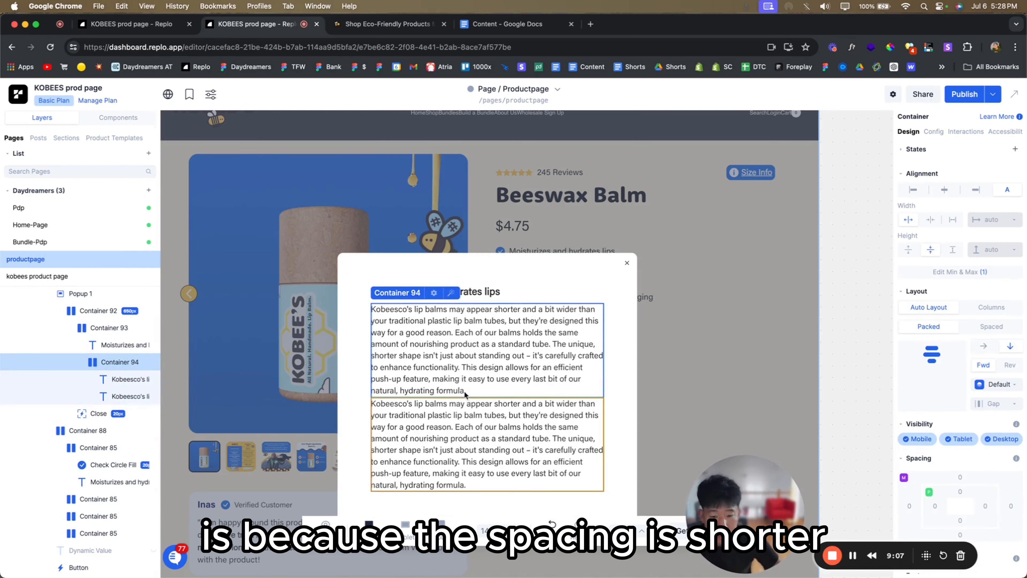
left_click(437, 304)
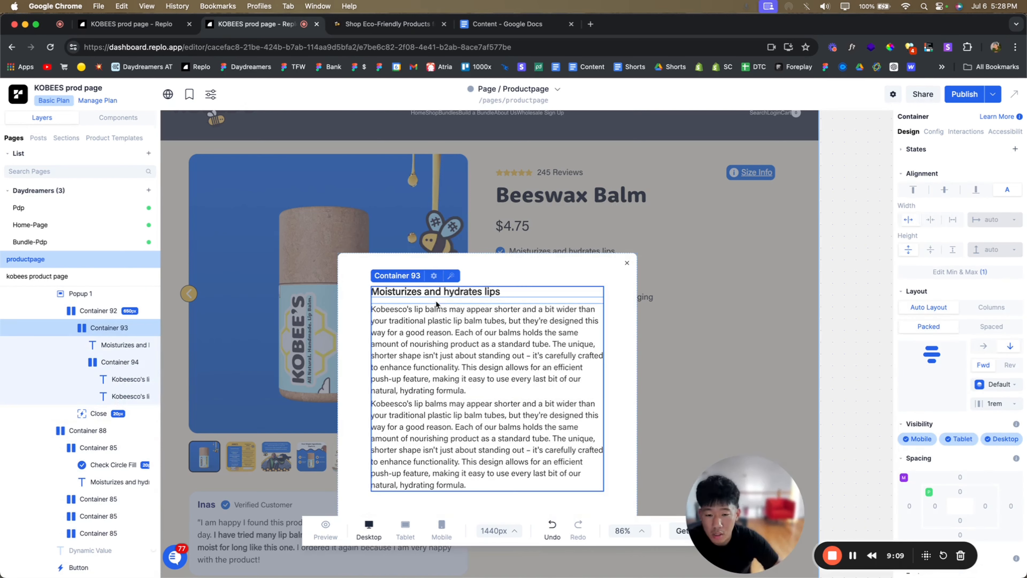
- Replace the second popup paragraph with the "With Kobeesco, you're getting the full value" paragraph copied from the live popup
left_click(436, 368)
left_click(368, 36)
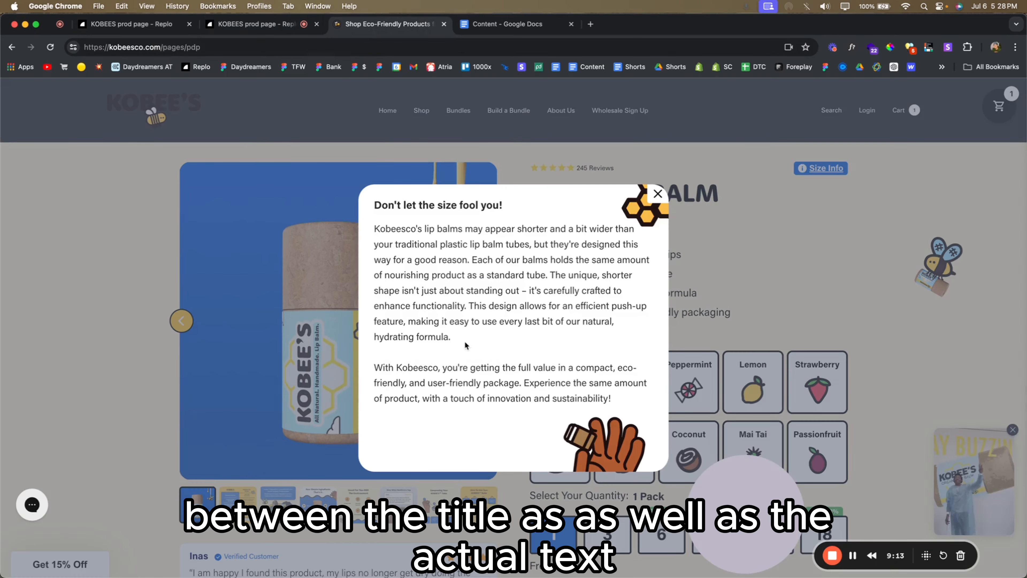
triple_click(464, 366)
key("ctrl+c")
key("ctrl+shift+Tab")
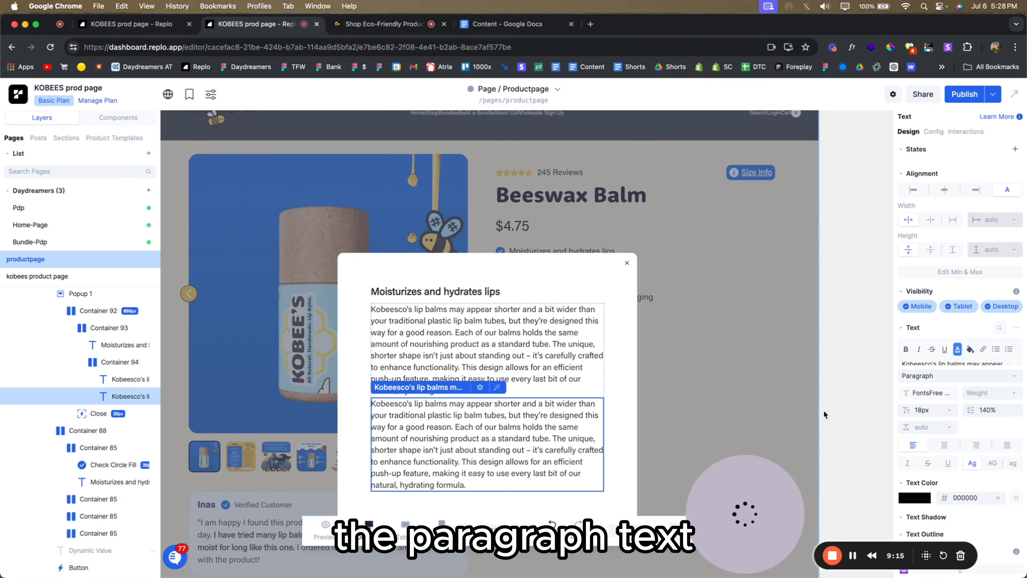
left_click(958, 363)
key("ctrl+a")
key("ctrl+v")
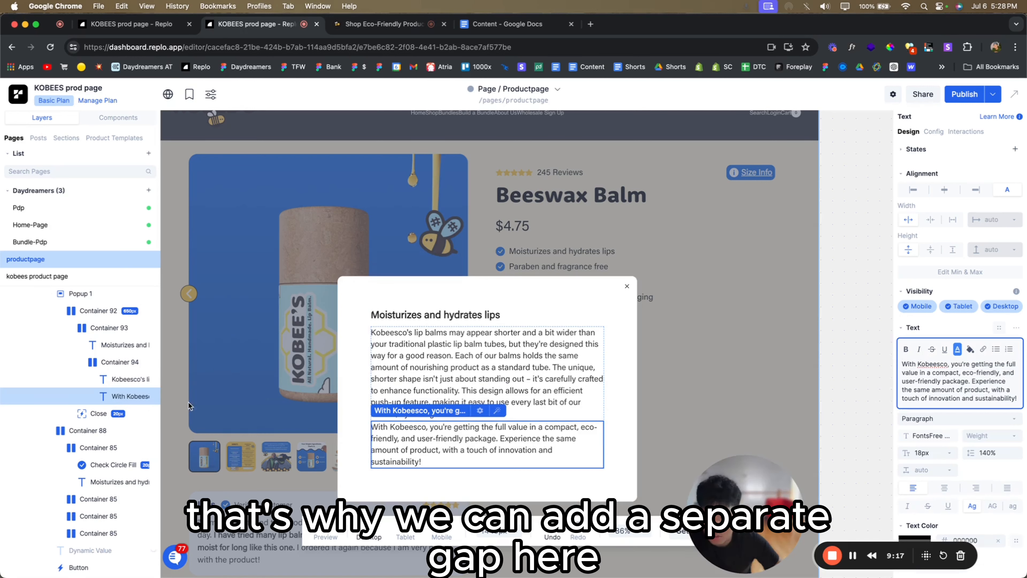
- Set the gap between the two paragraphs in Container 94 to 15px
left_click(135, 361)
type("1")
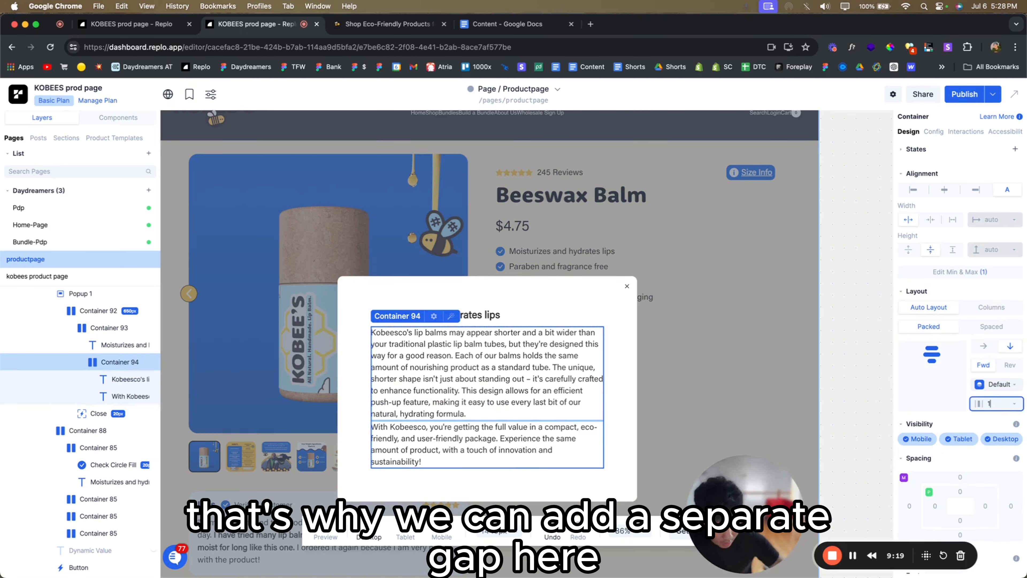
type("5")
key("Return")
- Set Container 93's gap between the popup heading and the paragraphs to 2rem
left_click(107, 344)
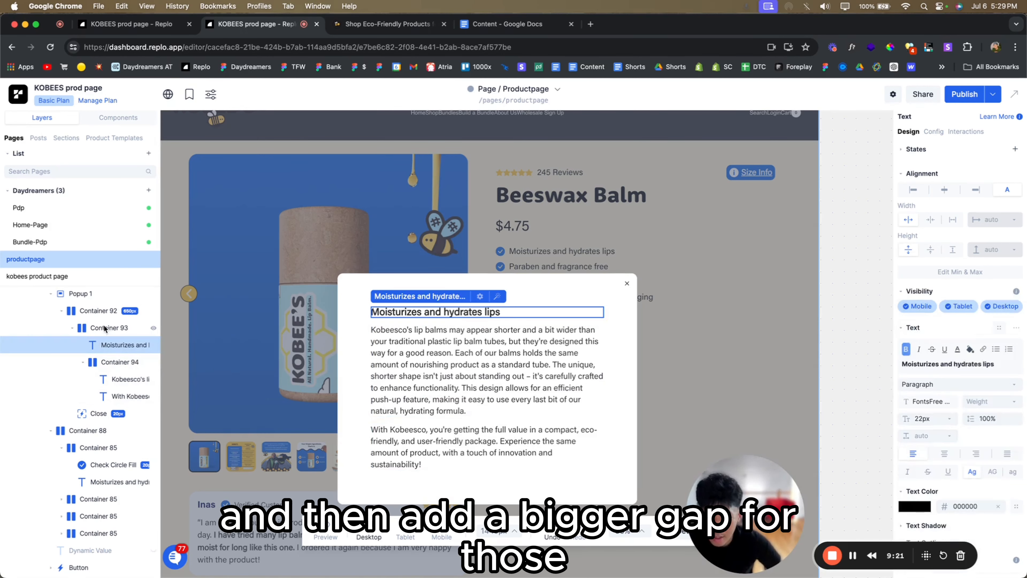
left_click(105, 329)
left_click_drag(980, 405, 980, 403)
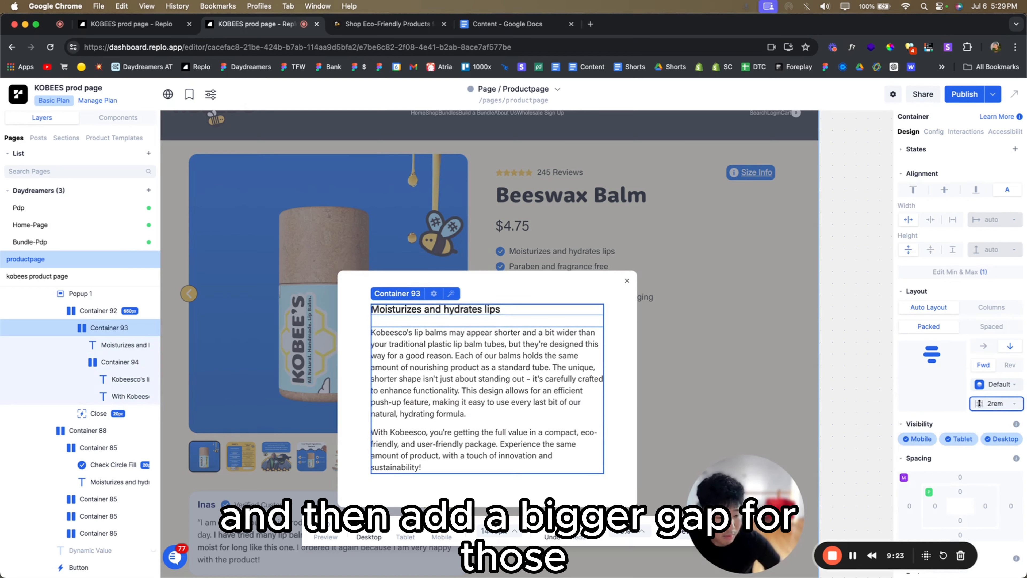
left_click(733, 342)
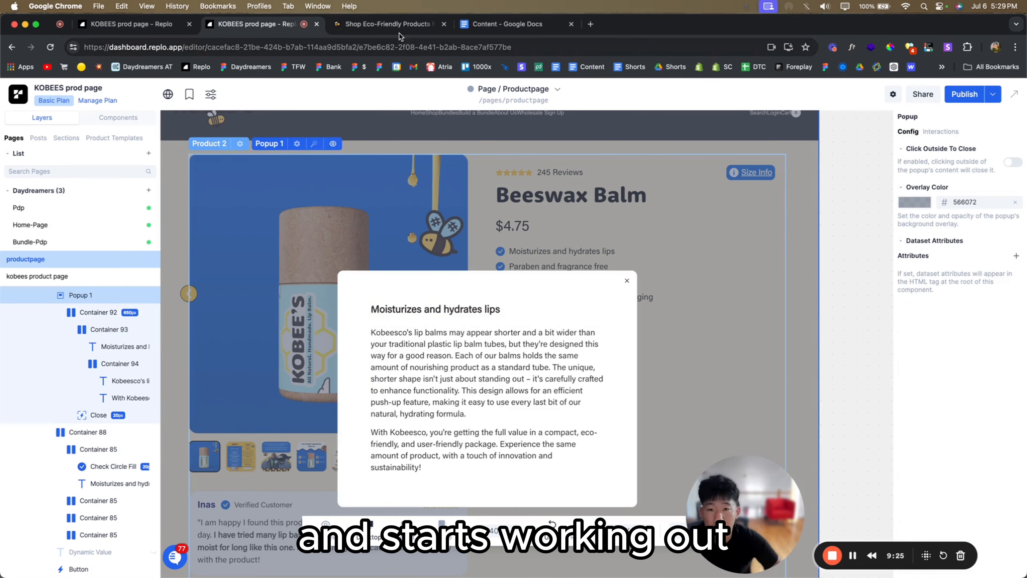
- Check the live popup's decorative images and add an image component above the heading in the Replo popup
left_click(391, 26)
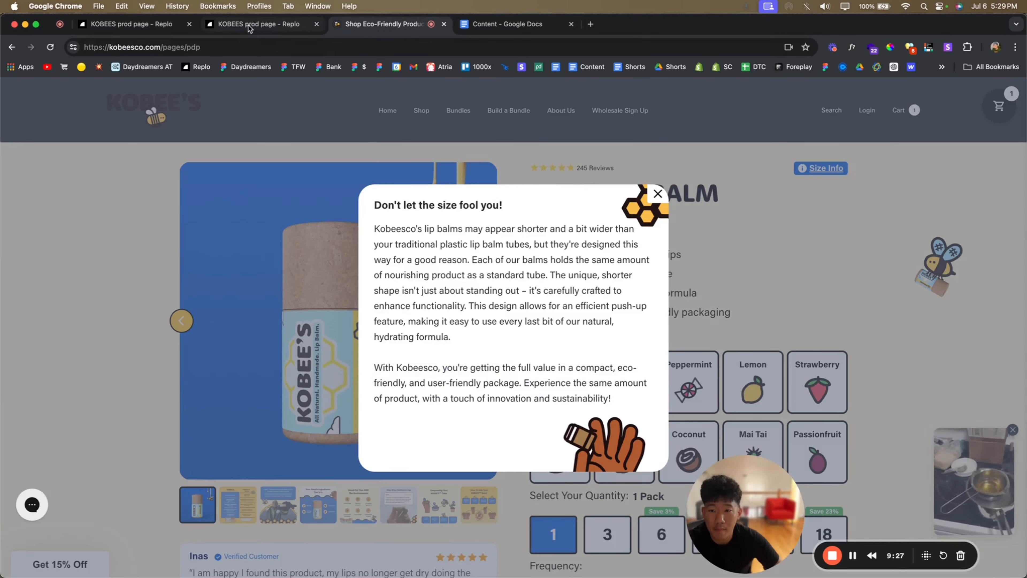
left_click(236, 26)
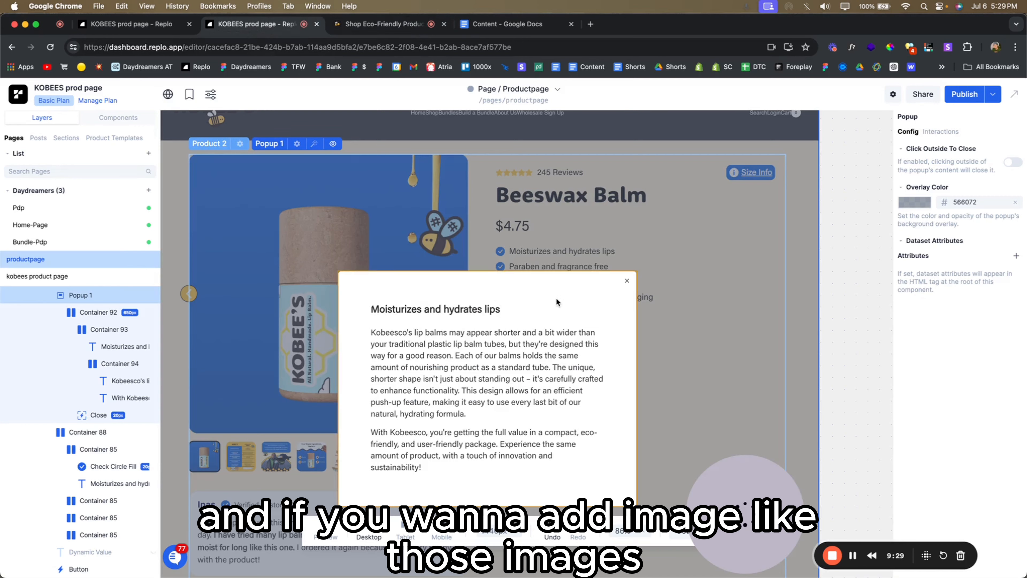
left_click(98, 312)
left_click(84, 364)
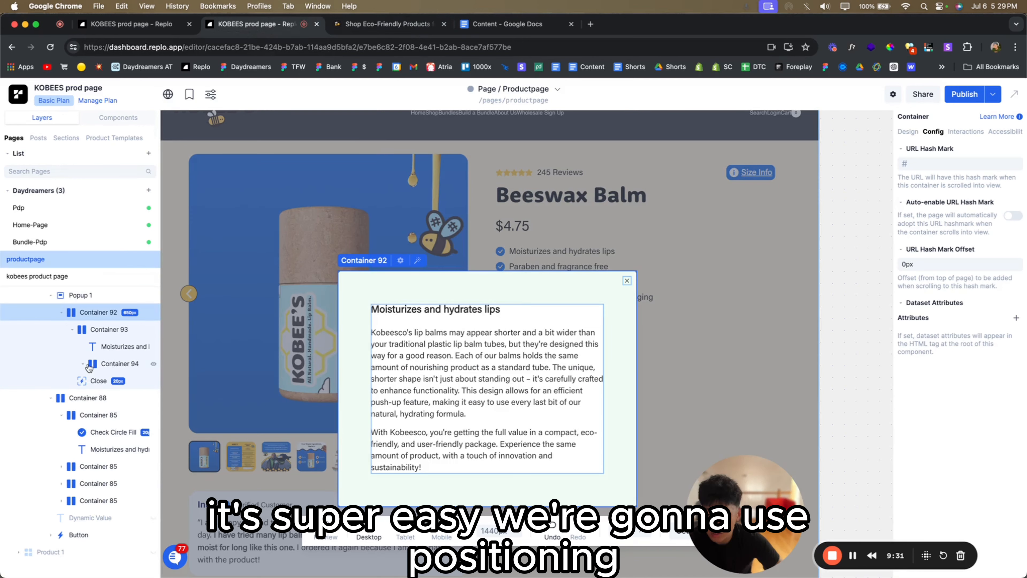
left_click(104, 329)
left_click(99, 119)
left_click(56, 249)
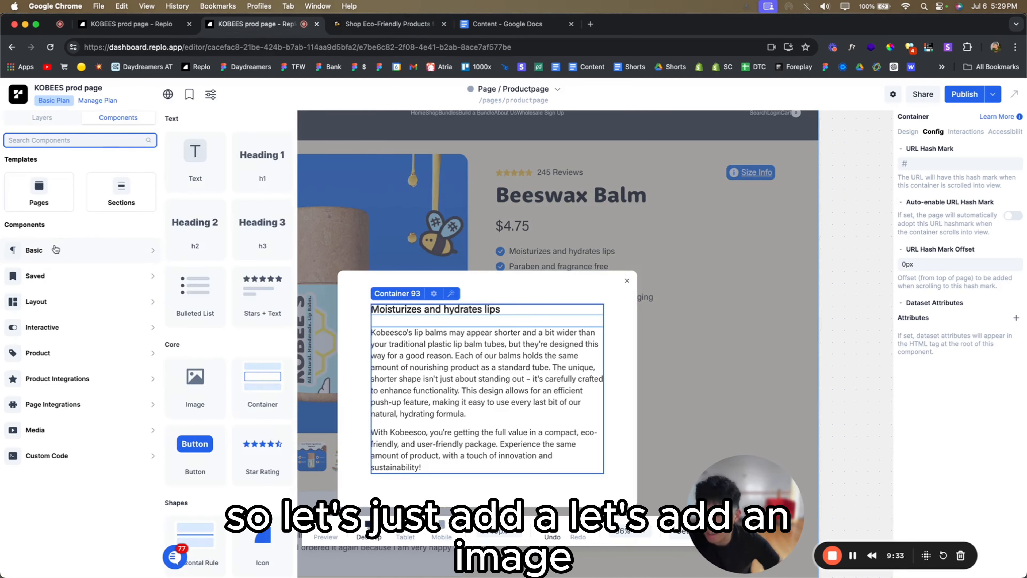
left_click_drag(198, 390, 510, 313)
left_click(43, 118)
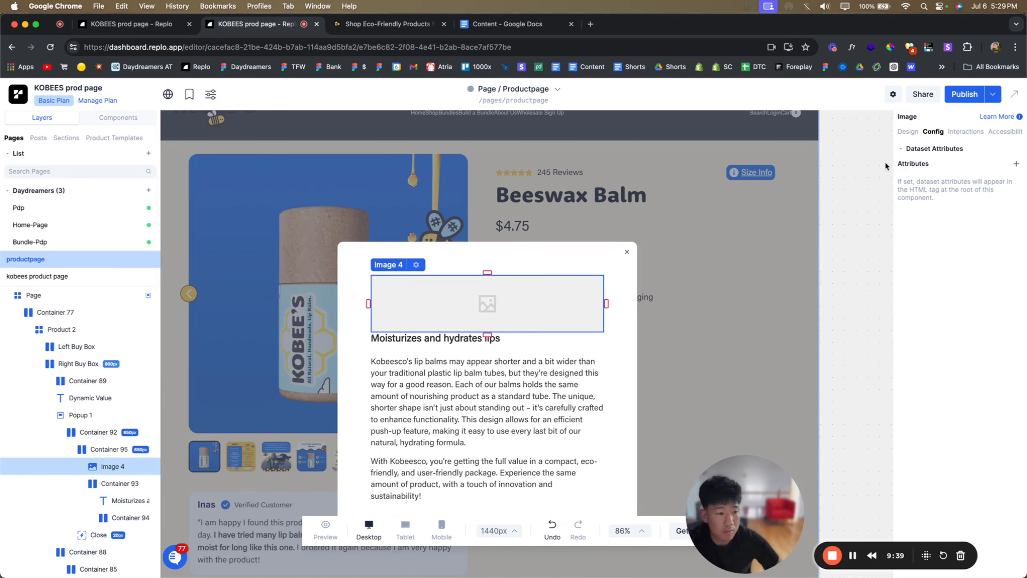
- Fill Image 4 with the honeycomb picture from the asset library and give it a fixed width of 125px
left_click(905, 131)
left_click(824, 349)
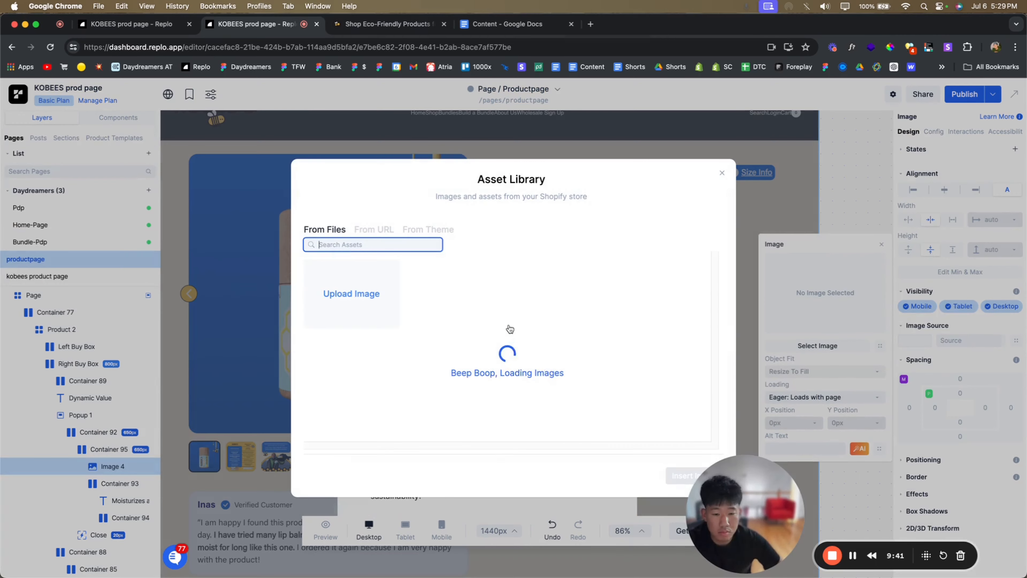
scroll(473, 359, "down", 5)
scroll(473, 359, "down", 8)
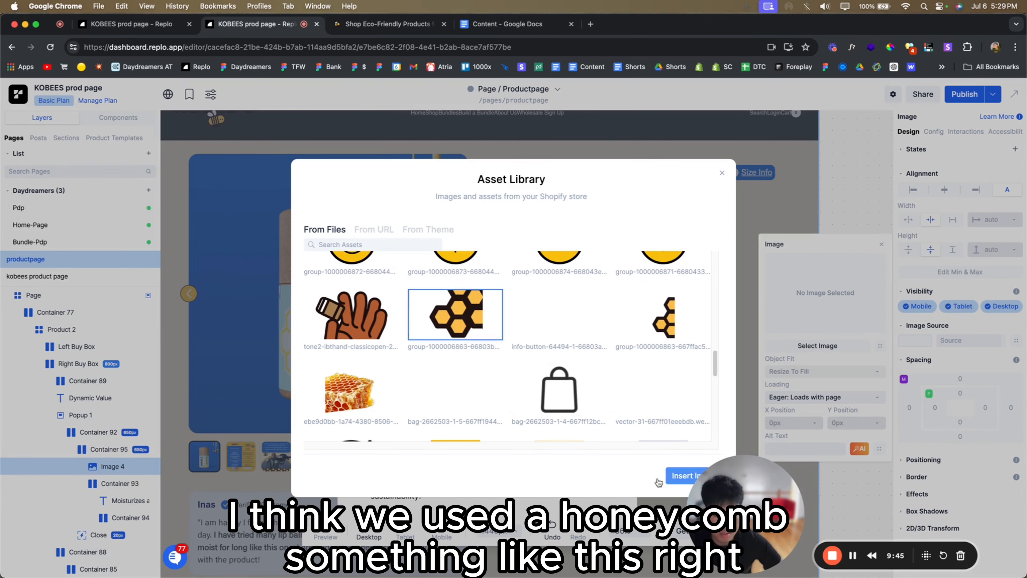
left_click(672, 477)
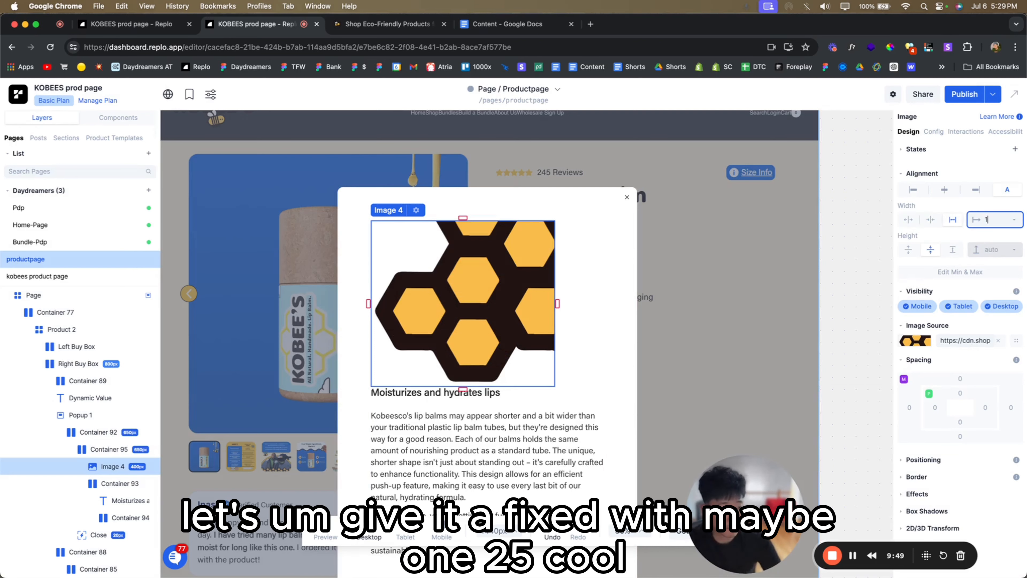
key("Return")
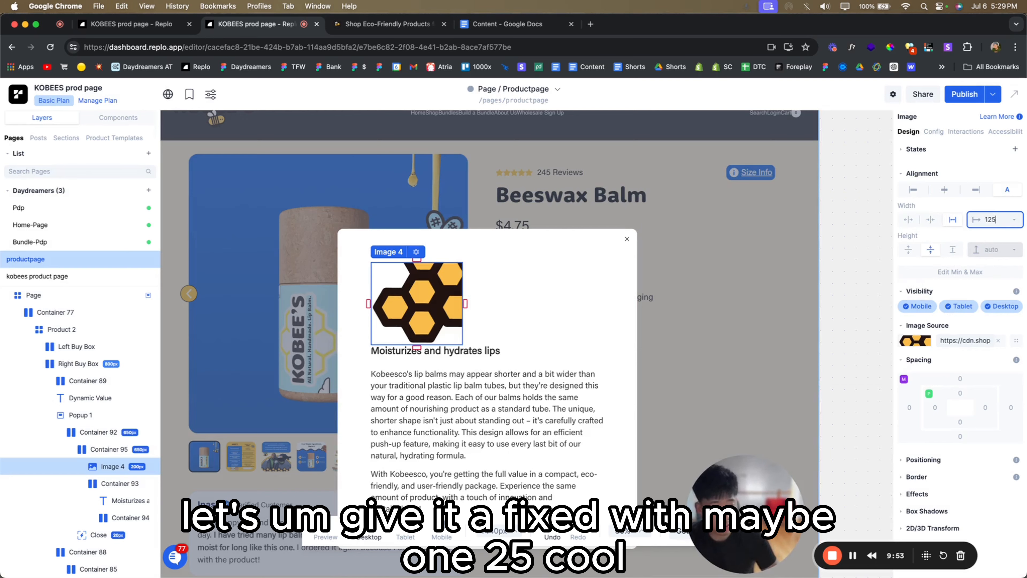
key("Return")
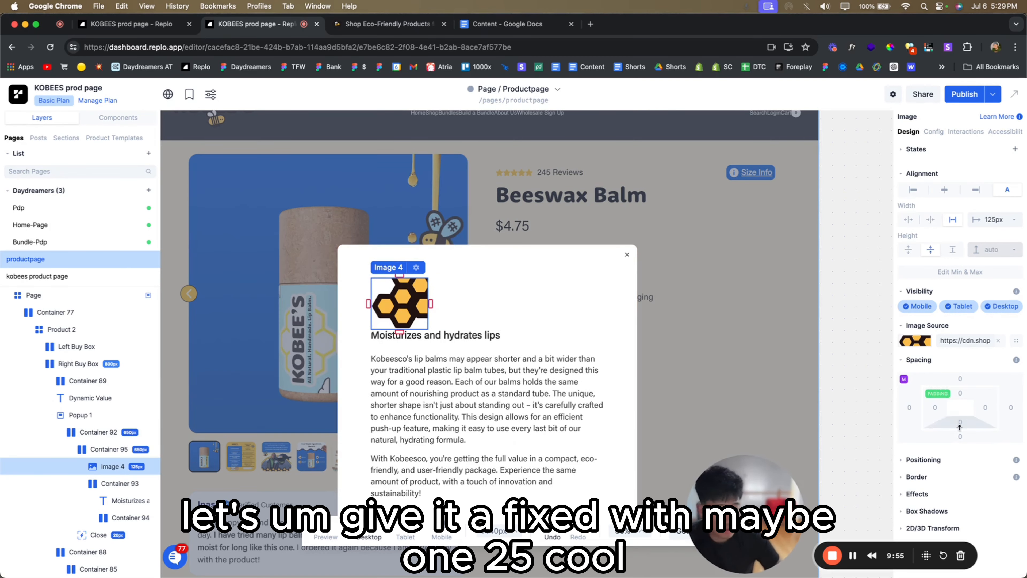
- Position the honeycomb image relative to its container, move it directly under Container 92, and anchor it top right
left_click(923, 460)
left_click(958, 474)
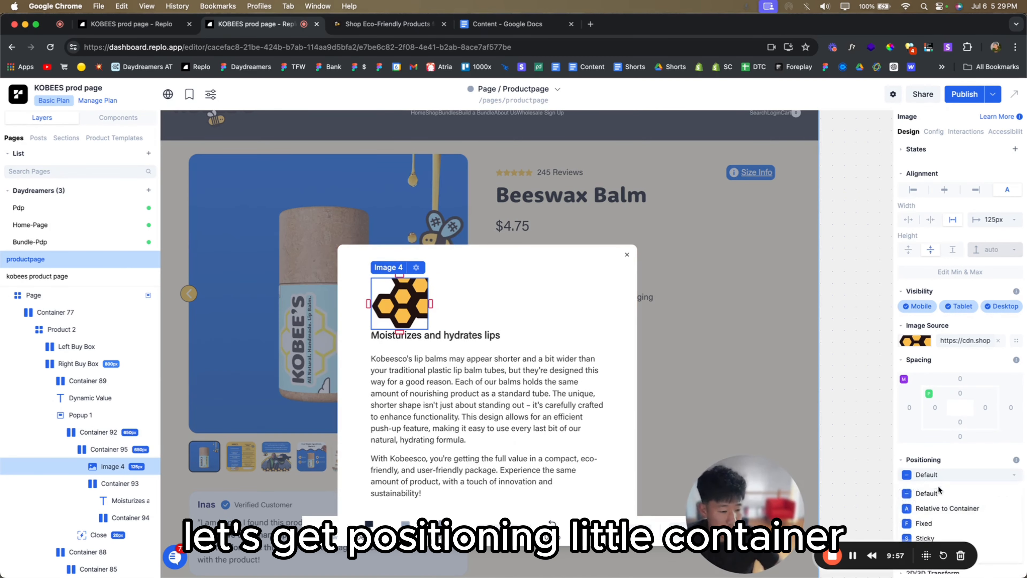
left_click(940, 509)
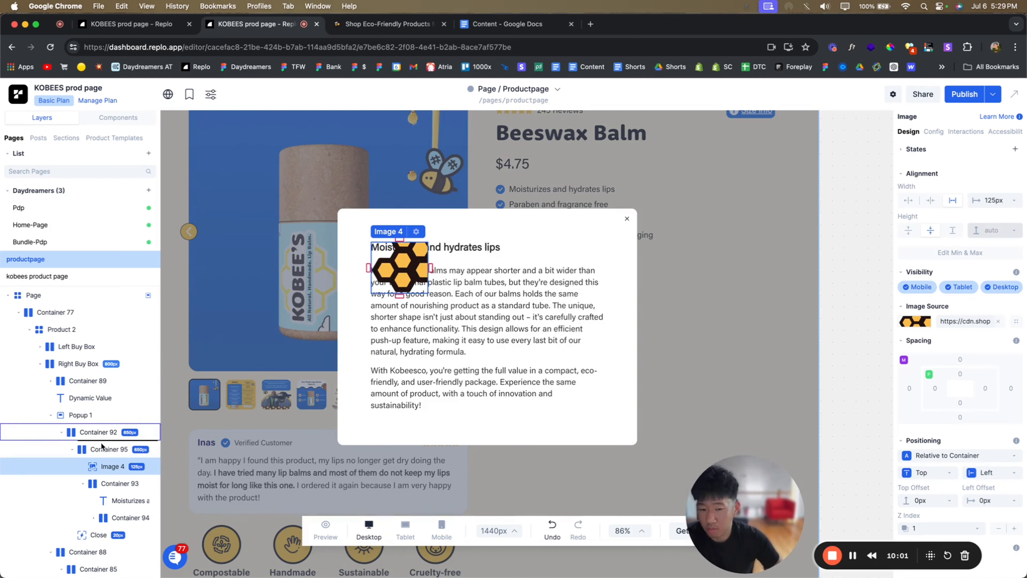
left_click_drag(101, 445, 105, 447)
left_click(990, 473)
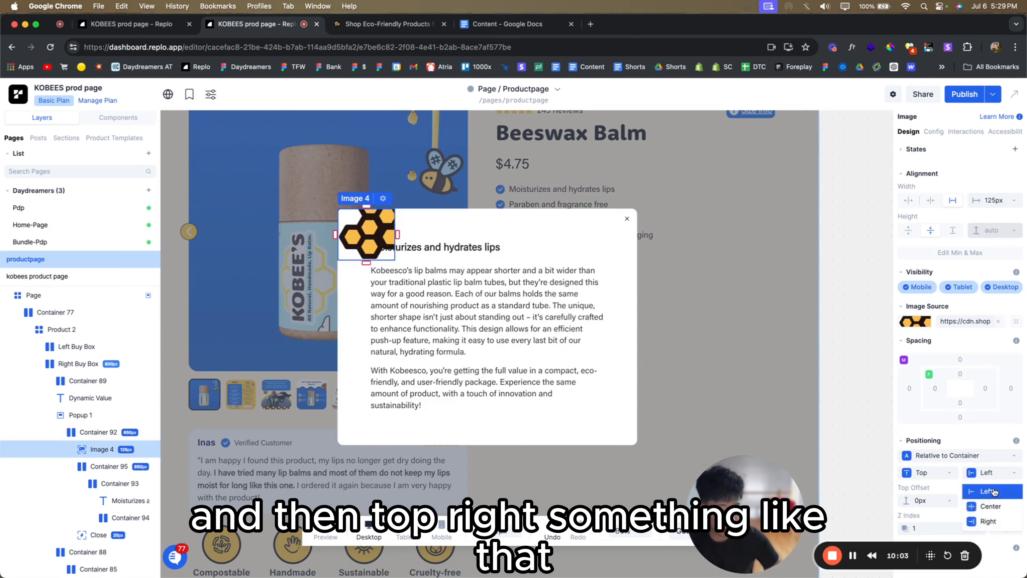
left_click(986, 523)
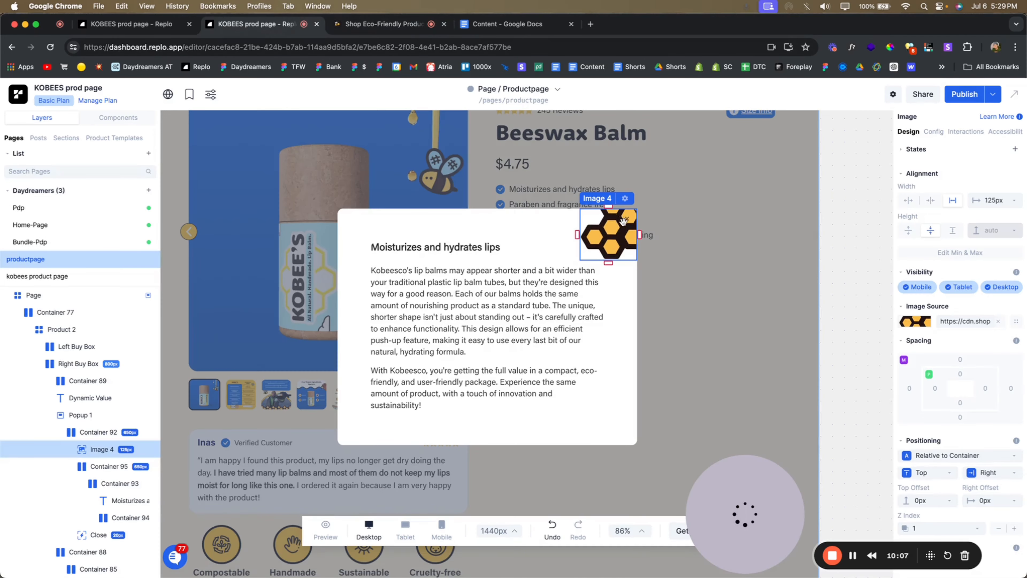
- Give the popup's Close icon a white FFFFFF background
left_click(69, 537)
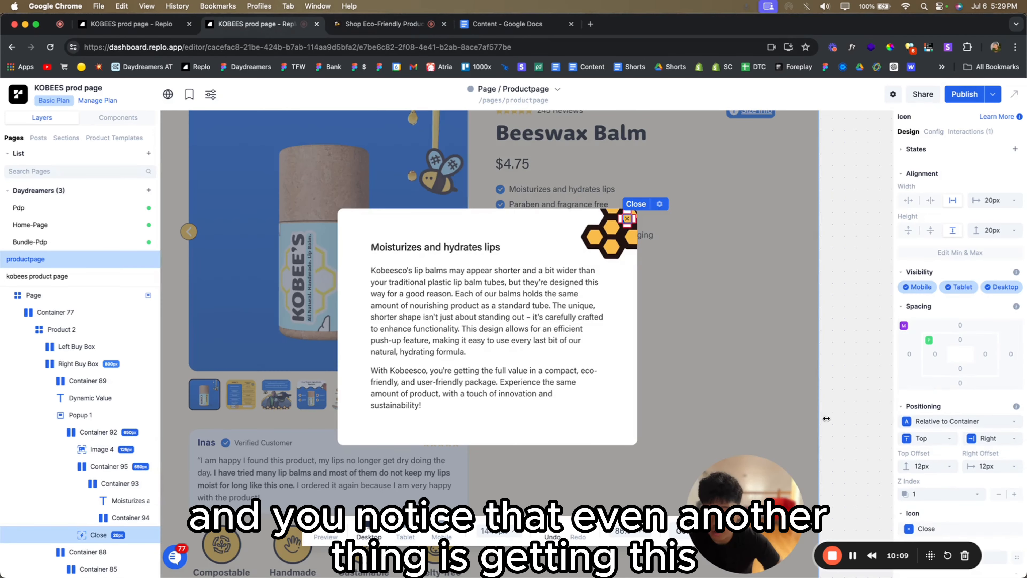
scroll(958, 364, "down", 5)
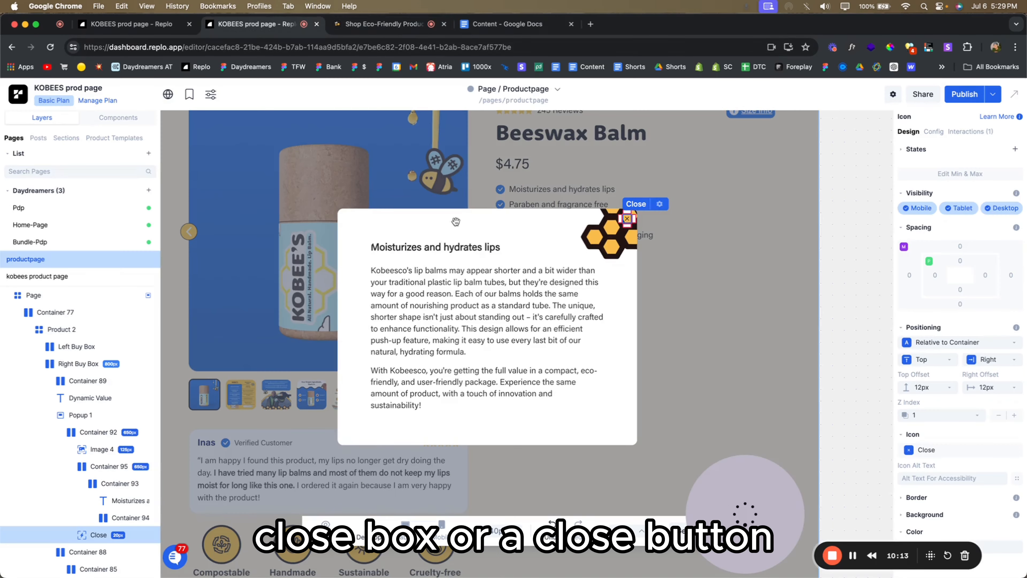
scroll(940, 485, "down", 2)
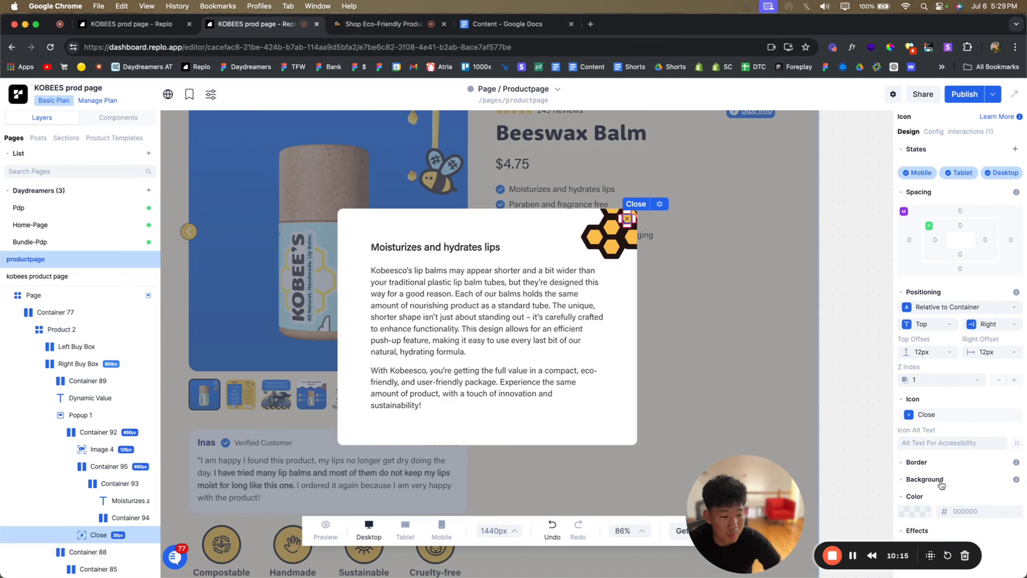
left_click(939, 481)
scroll(948, 488, "down", 2)
left_click(916, 478)
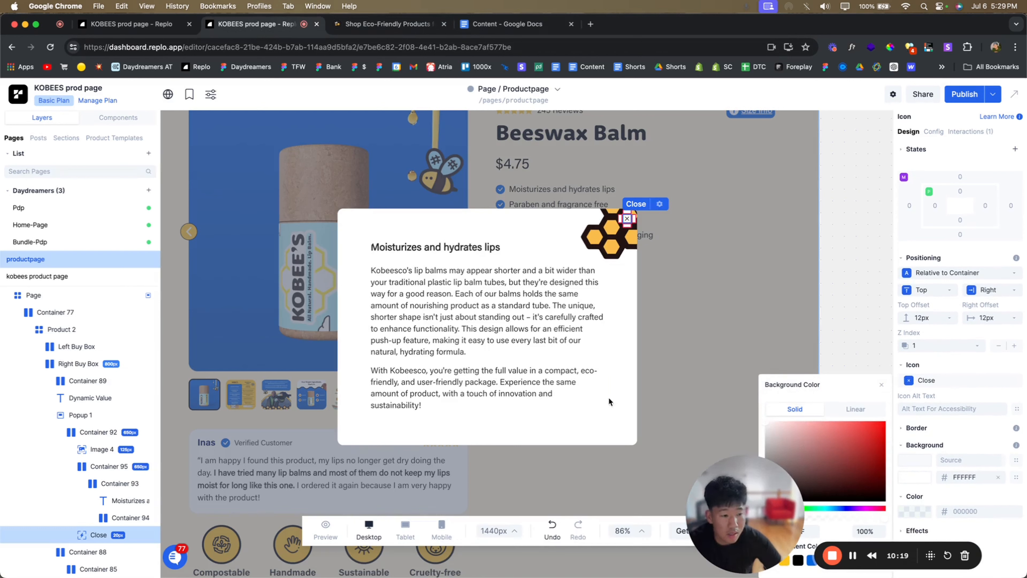
- Set the Close icon's right and top offsets to 0px
left_click(987, 291)
left_click(987, 291)
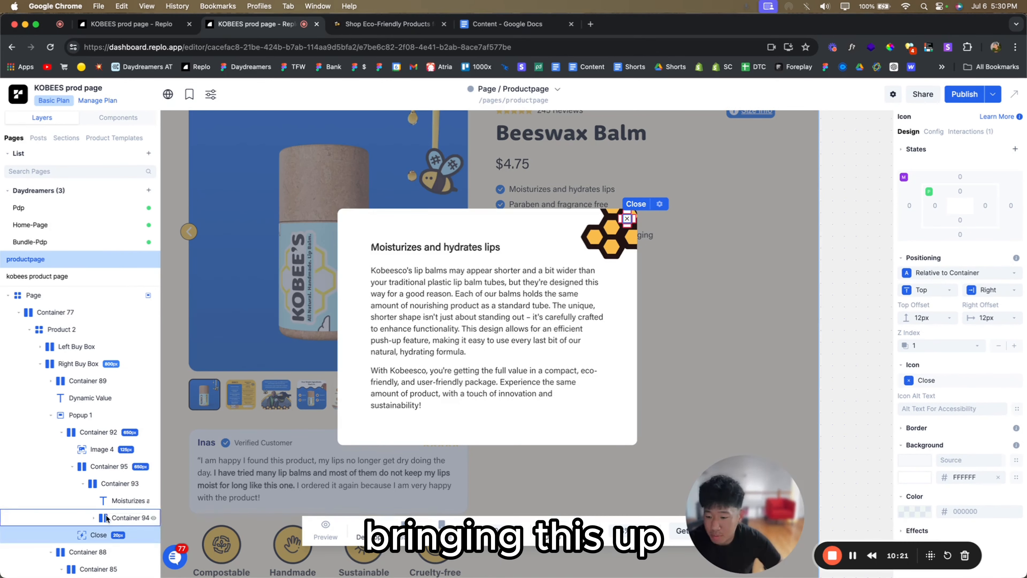
left_click(72, 466)
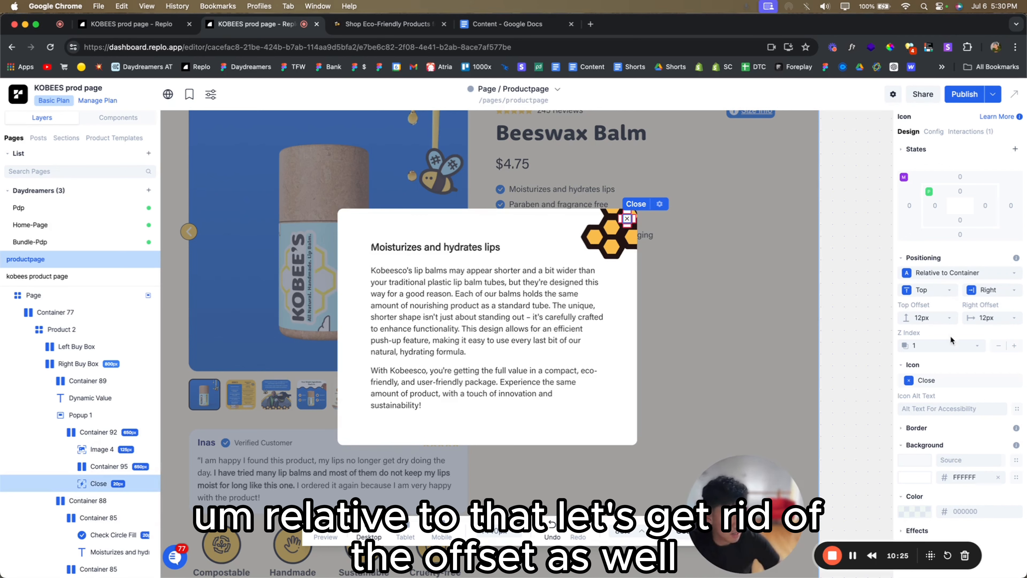
left_click(977, 340)
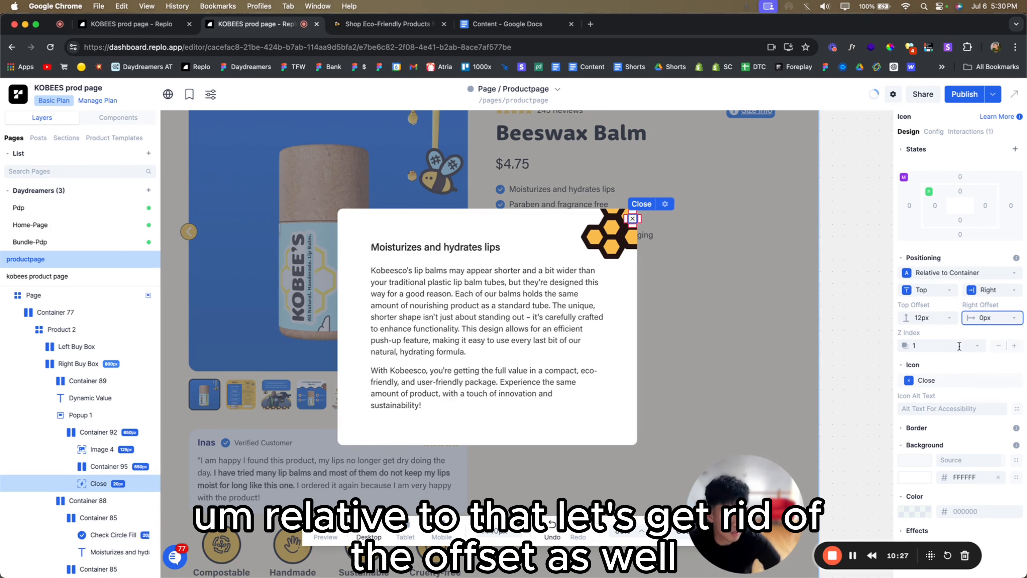
left_click(949, 318)
left_click(935, 338)
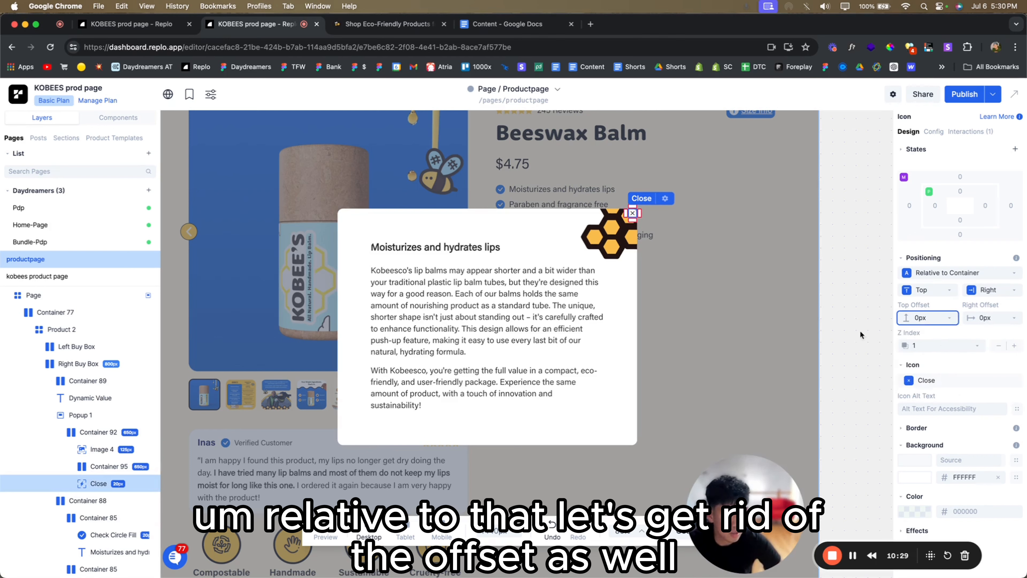
- Enlarge the Close icon to 35px wide and 35px high, then leave the popup
scroll(986, 243, "up", 4)
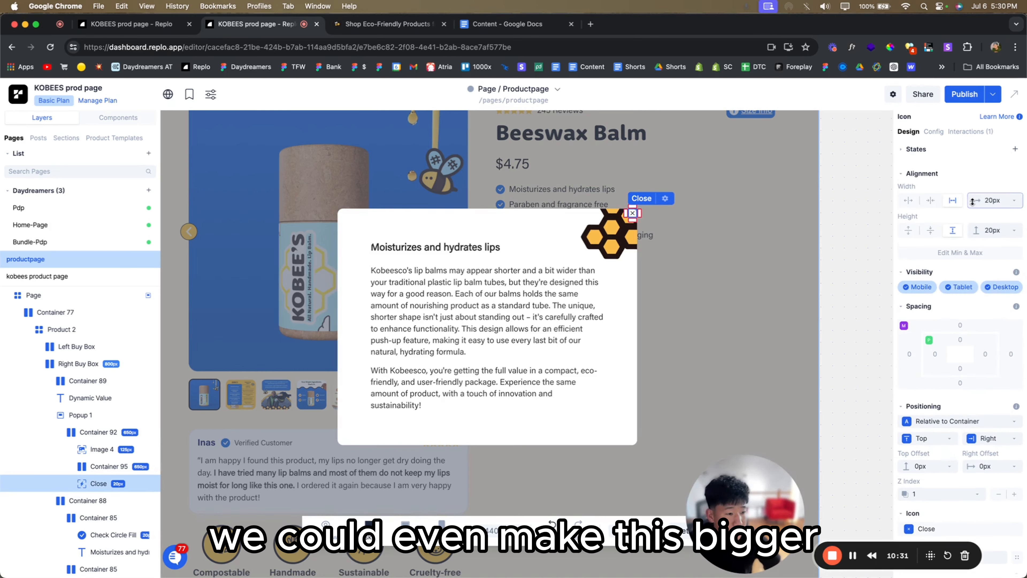
key("Up")
key("Up")
key("Up")
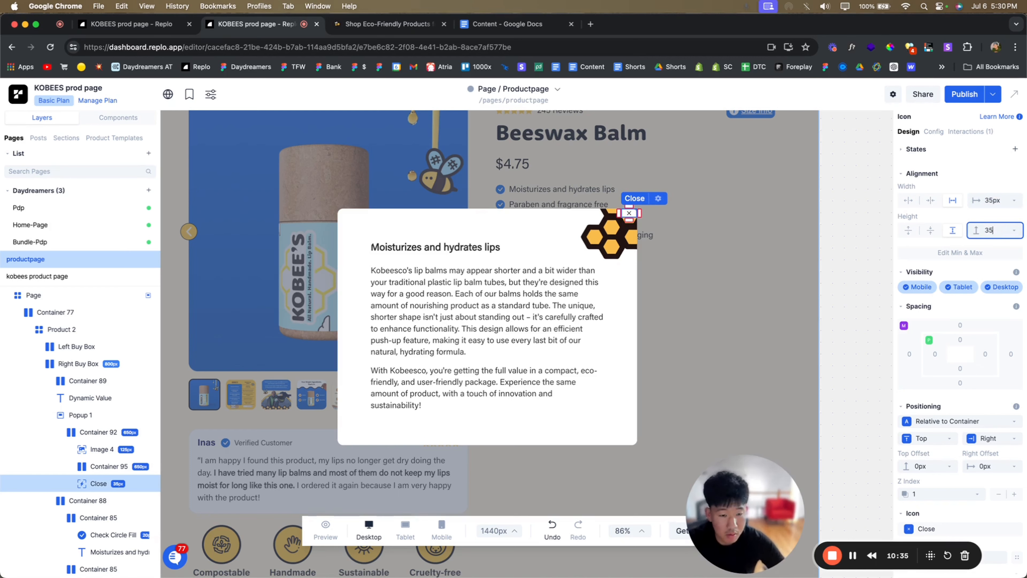
left_click(853, 249)
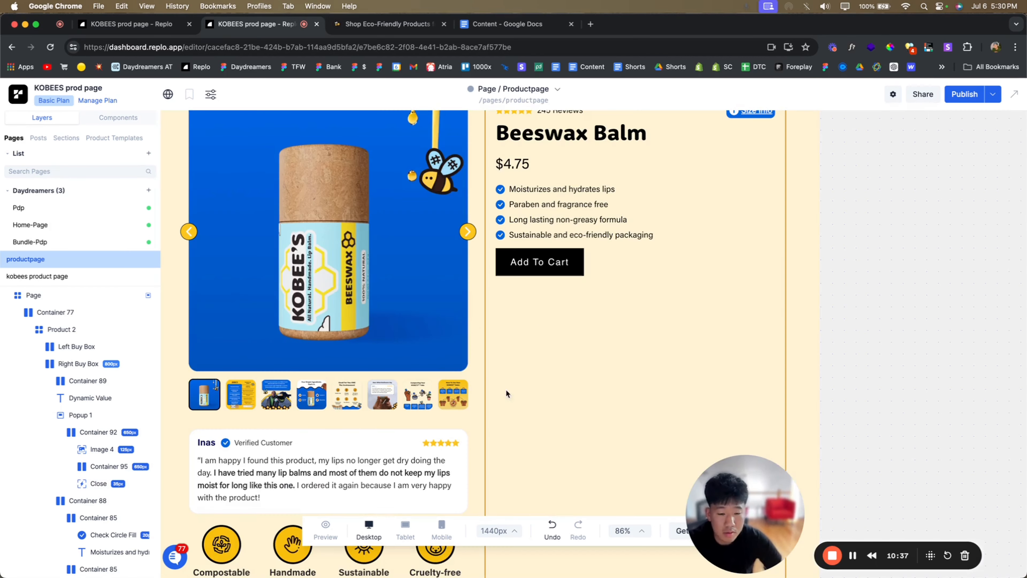
- Compare the popup in the editor with the live page's Size Info popup, including its hand illustration
left_click(82, 417)
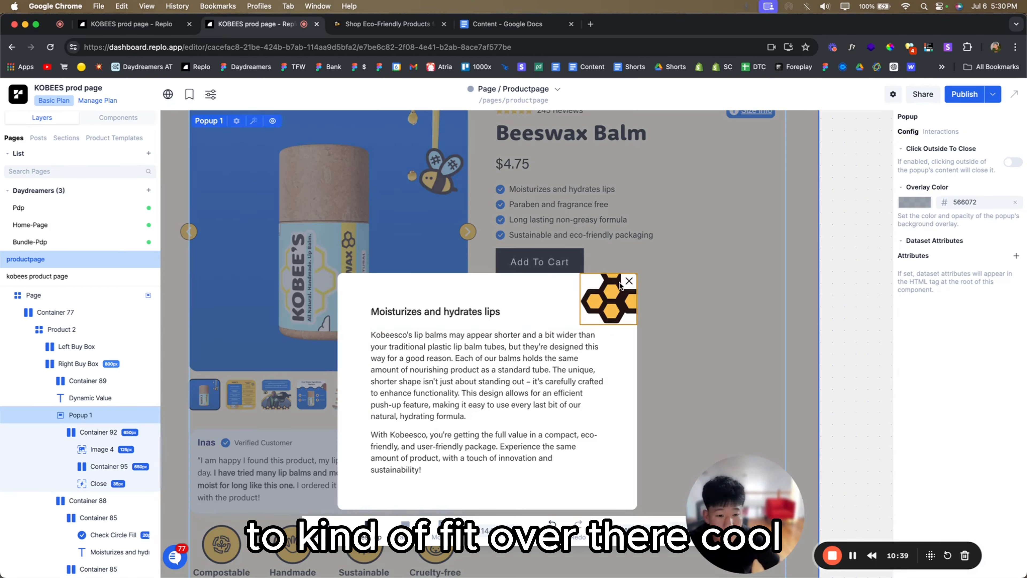
left_click(358, 24)
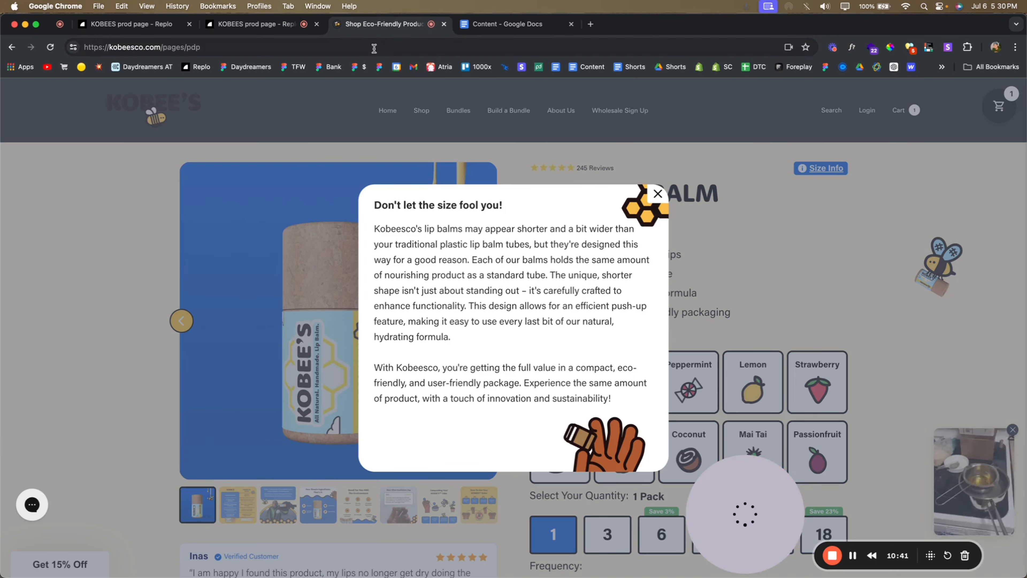
left_click(291, 23)
left_click(471, 287)
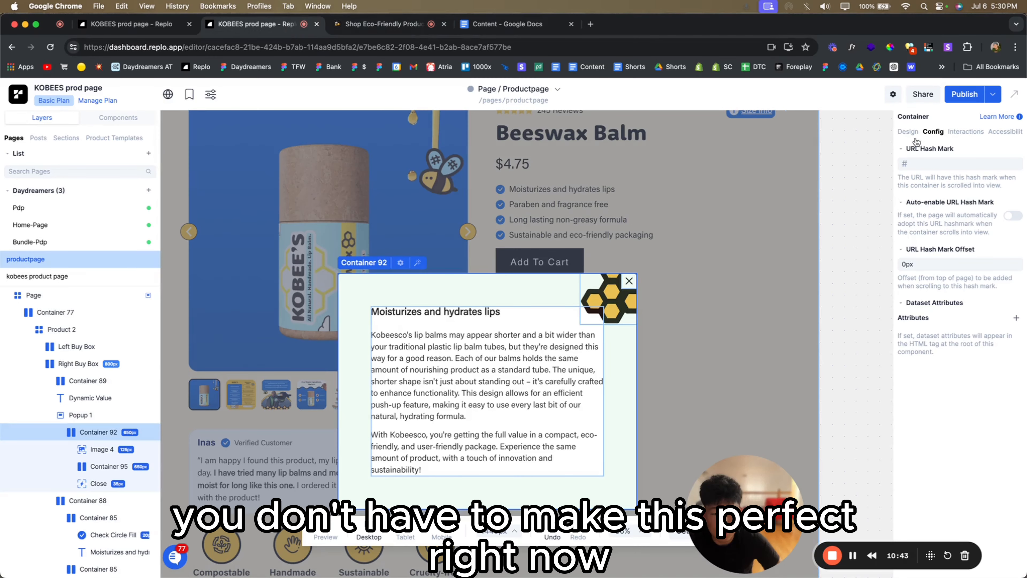
left_click(382, 24)
right_click(612, 450)
left_click(593, 431)
left_click(248, 28)
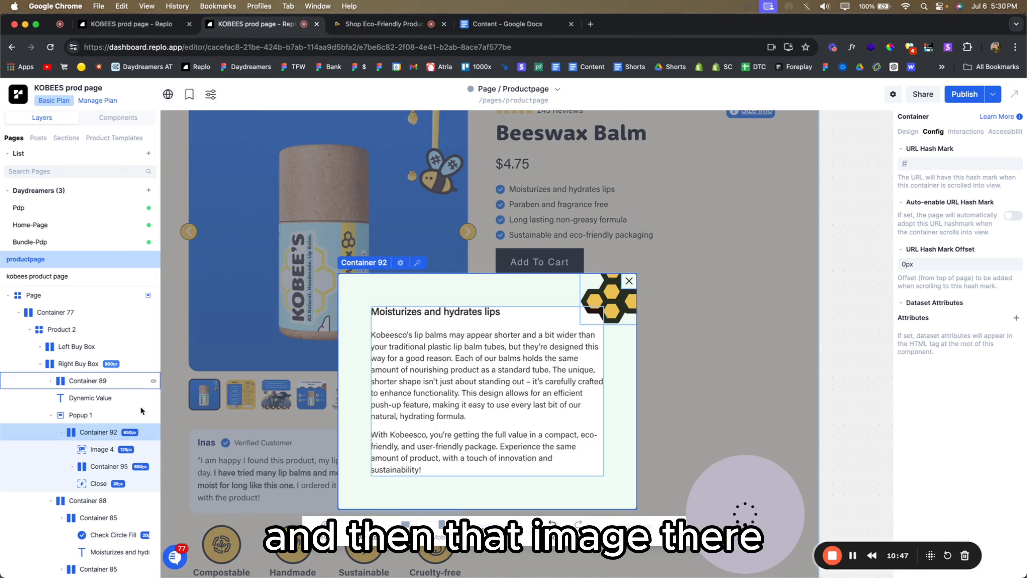
- Duplicate the honeycomb image in the popup and replace the copy's picture with the hand holding a balm from the asset library
left_click(88, 448)
key("super+d")
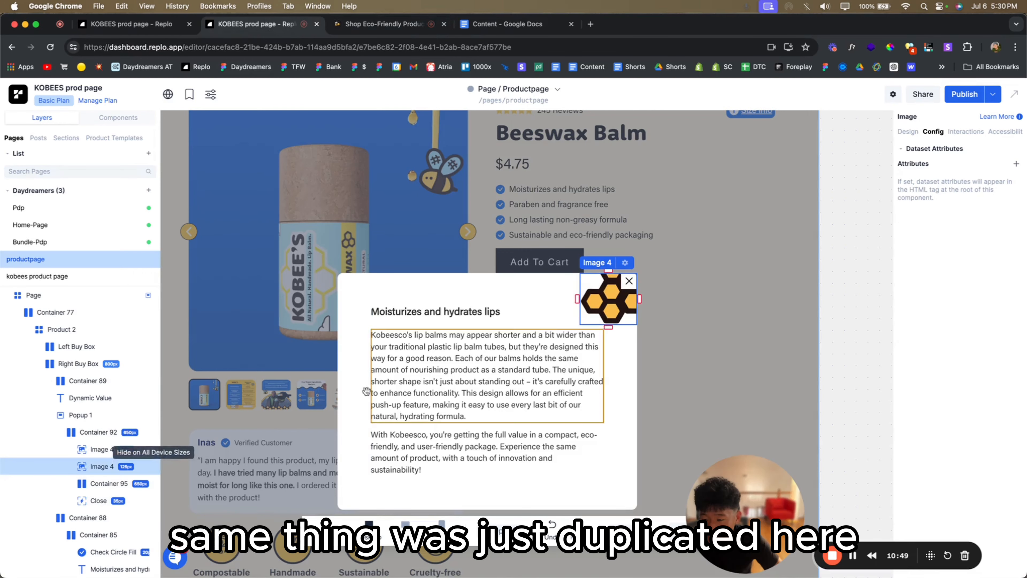
left_click(908, 131)
left_click(915, 321)
left_click(815, 327)
scroll(531, 436, "down", 2)
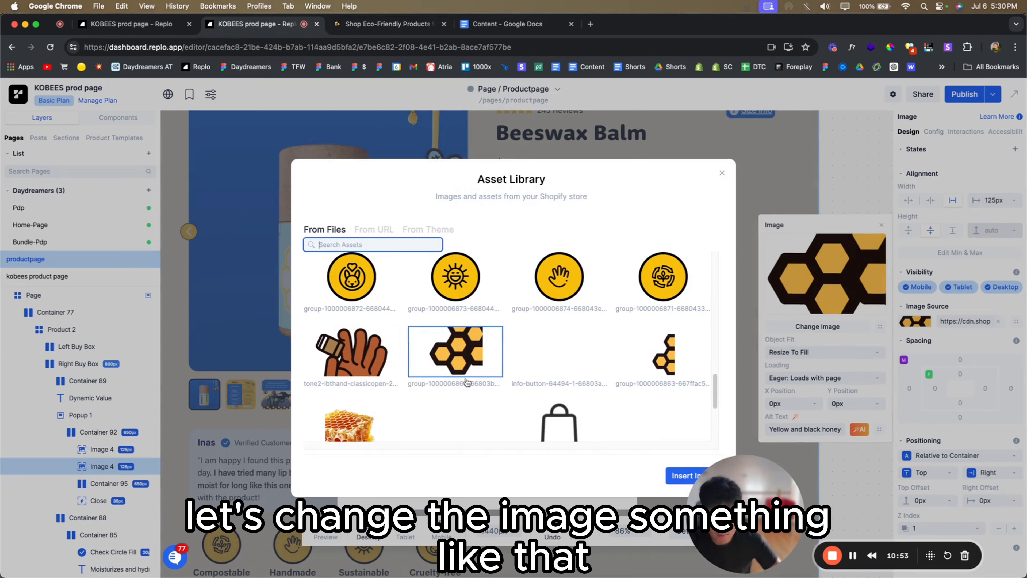
left_click(674, 472)
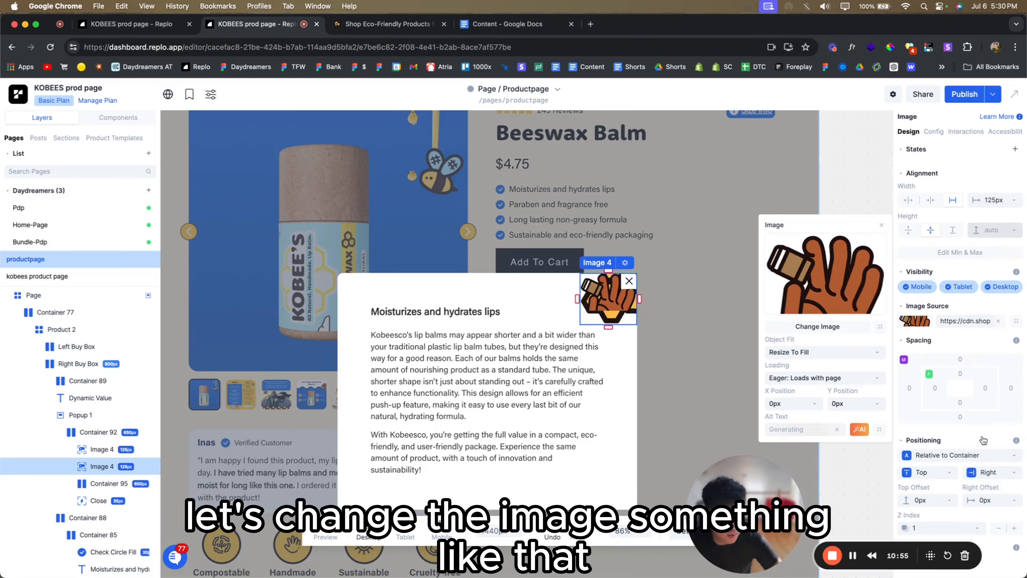
- Anchor the hand image to the popup's bottom right with a 15% right offset, then leave the popup
scroll(935, 447, "down", 2)
left_click(930, 440)
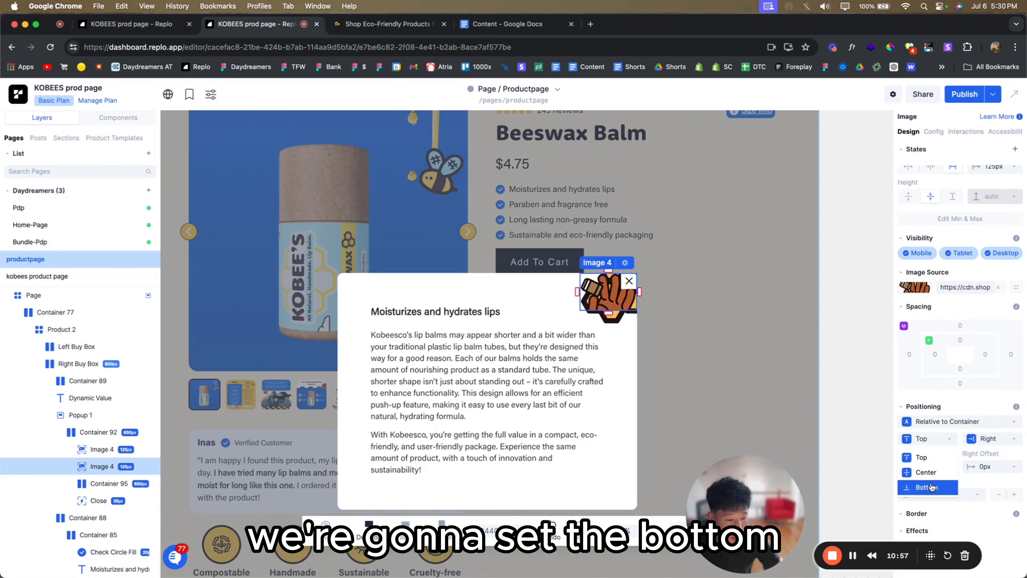
left_click(924, 487)
left_click(990, 467)
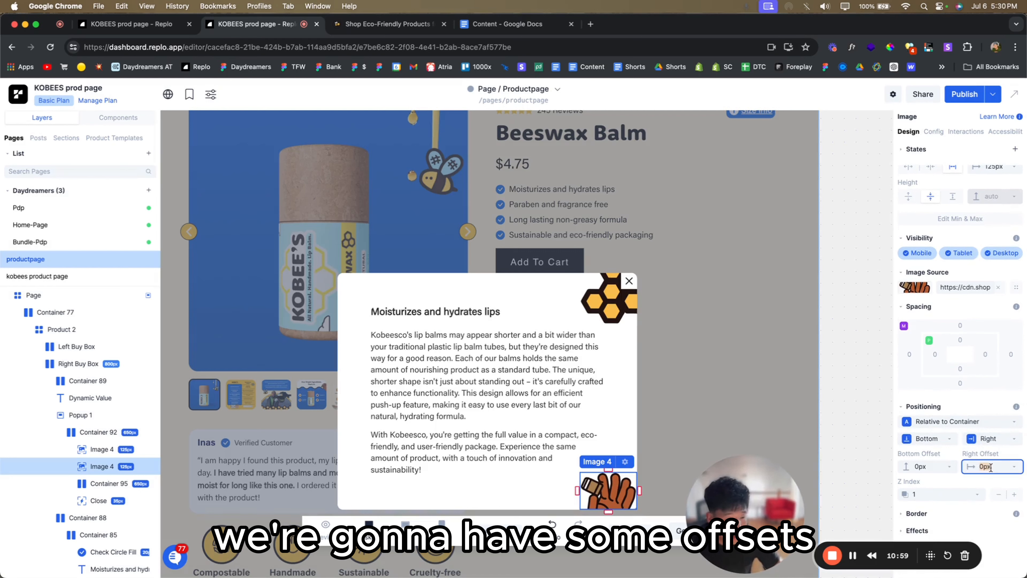
type("5%")
key("Return")
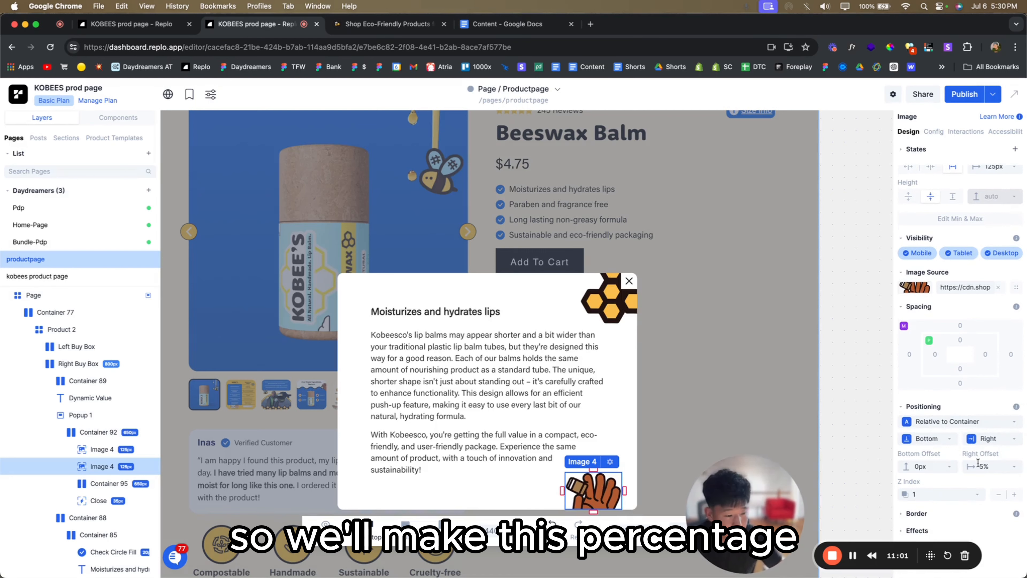
left_click_drag(971, 467, 963, 454)
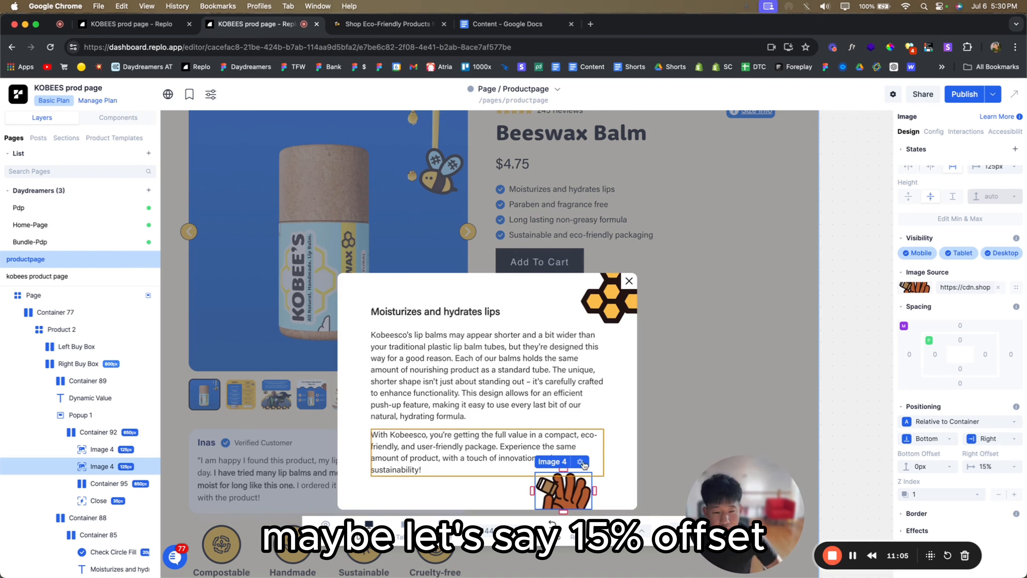
left_click(465, 451)
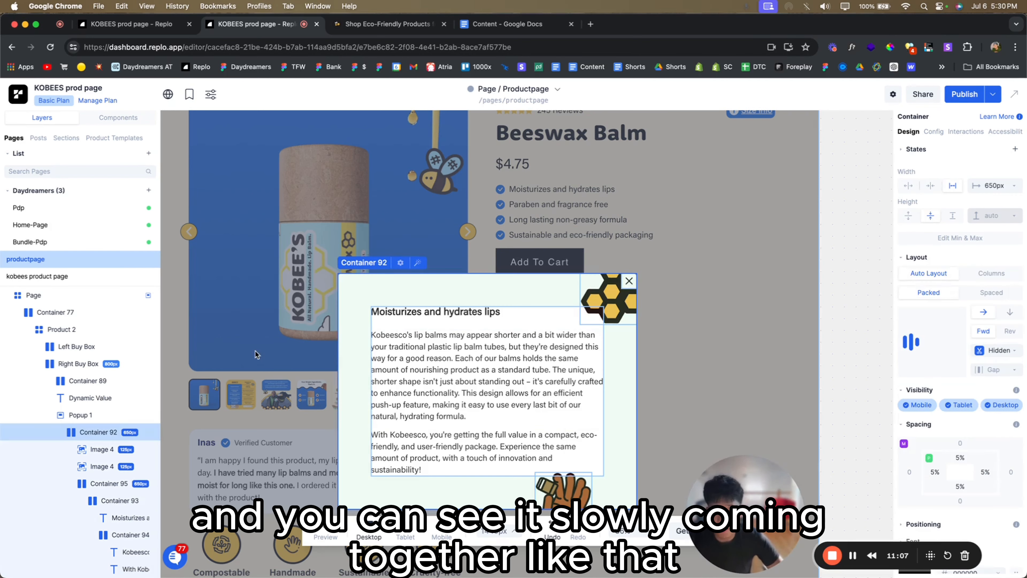
left_click(137, 415)
left_click(90, 395)
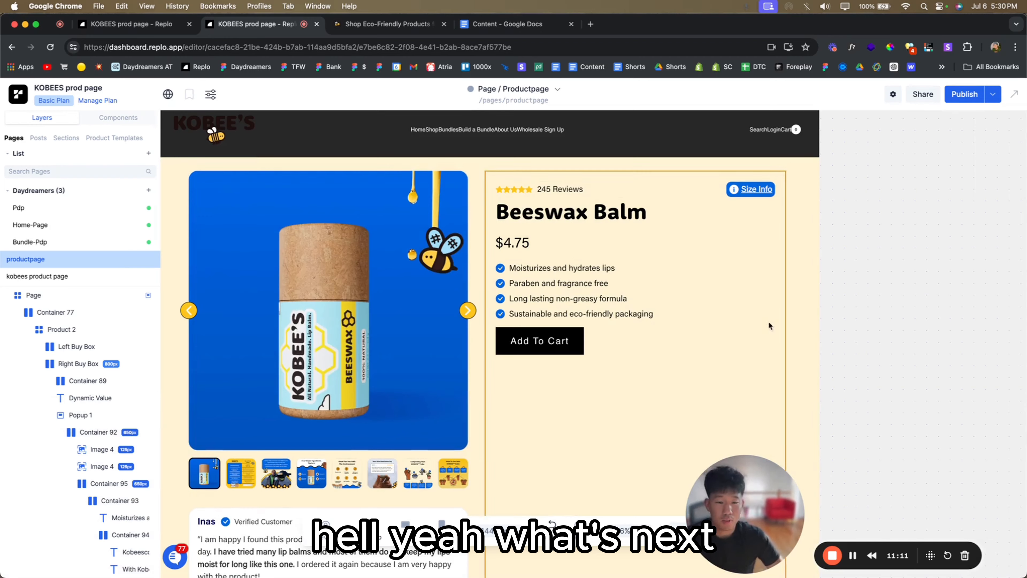
- Dismiss the live page's Size Info popup and examine the flavour, quantity and frequency options beneath it
left_click(380, 25)
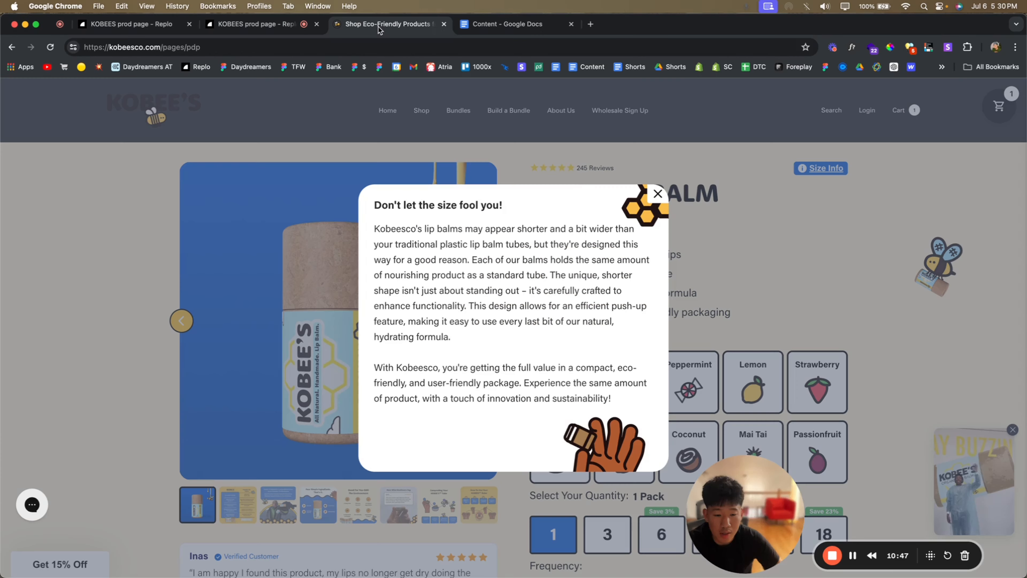
left_click(656, 196)
scroll(606, 263, "down", 4)
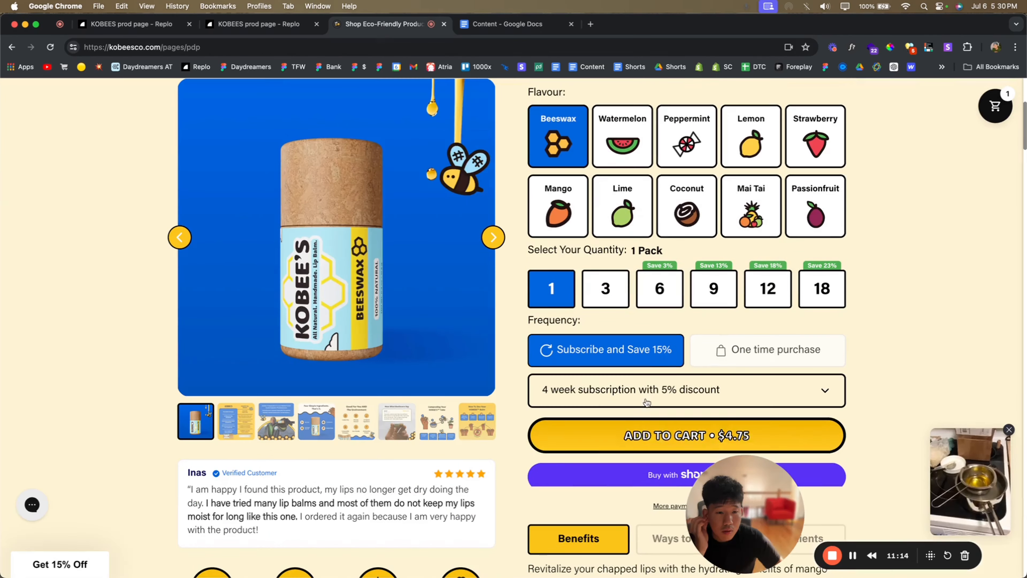
left_click(274, 27)
- Insert a Tabs (Top) component directly after Container 88, the benefits checklist, in the right buy box
left_click(53, 423)
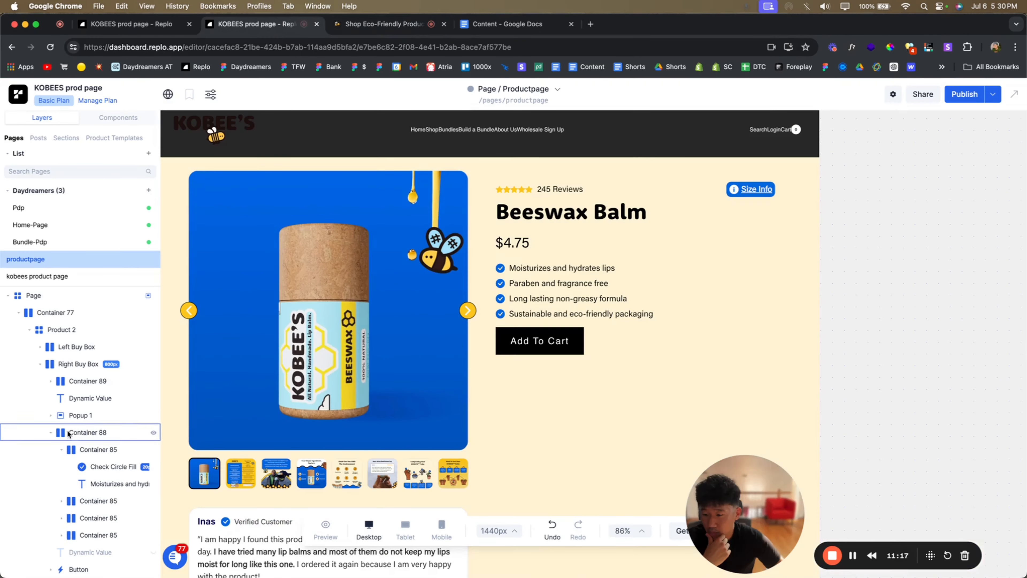
left_click(50, 435)
left_click(87, 437)
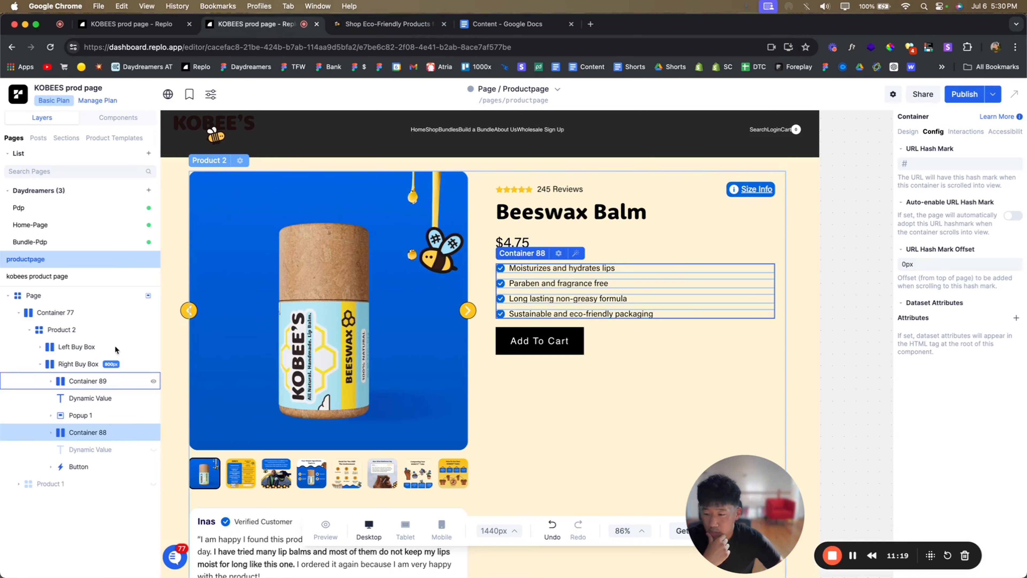
left_click(109, 118)
left_click(72, 138)
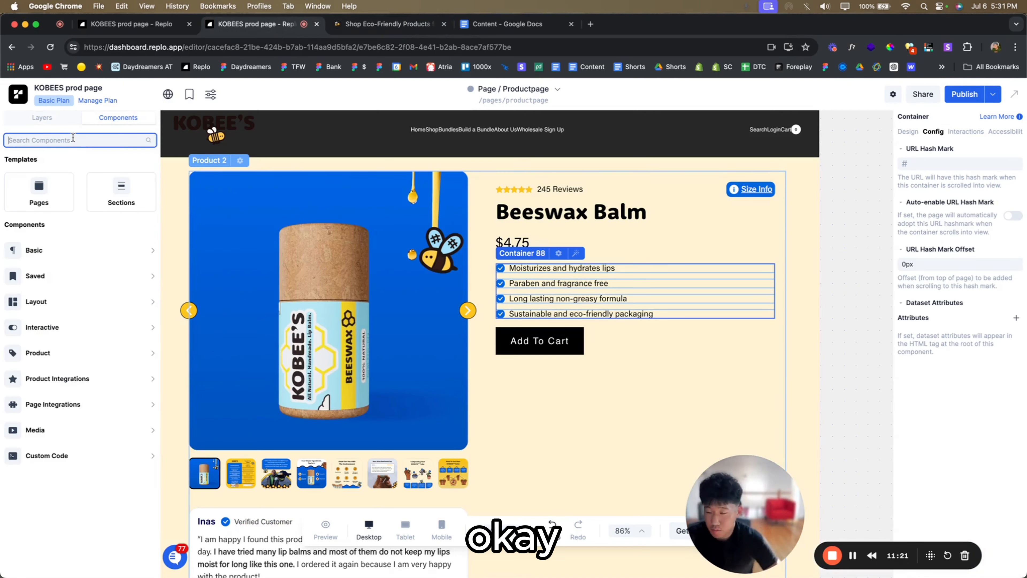
type("tabs")
left_click_drag(57, 196, 630, 326)
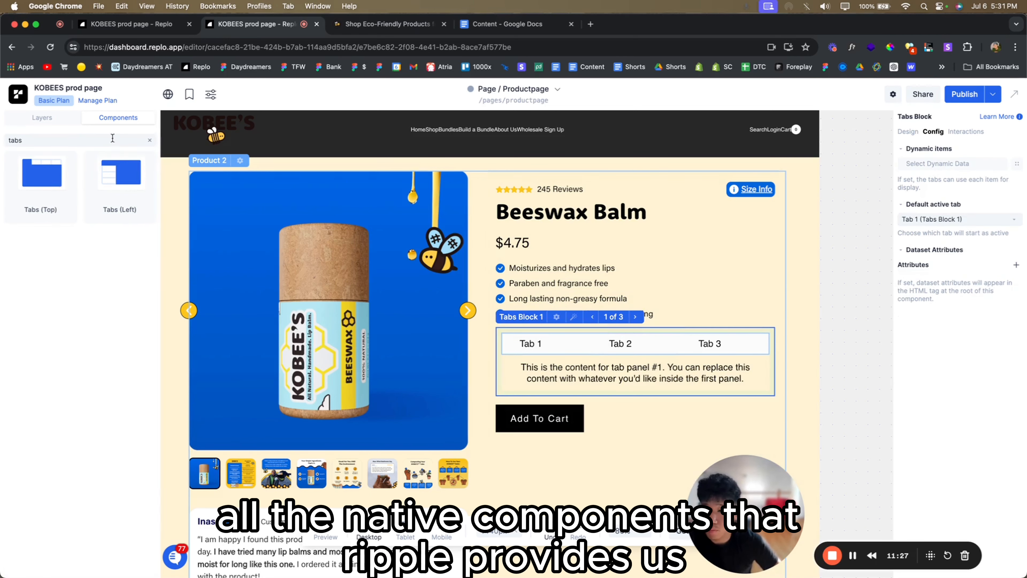
- Move the tabs block beneath the Add To Cart button and check the live page's tab section for reference
left_click(42, 118)
left_click_drag(79, 452, 76, 499)
left_click(403, 30)
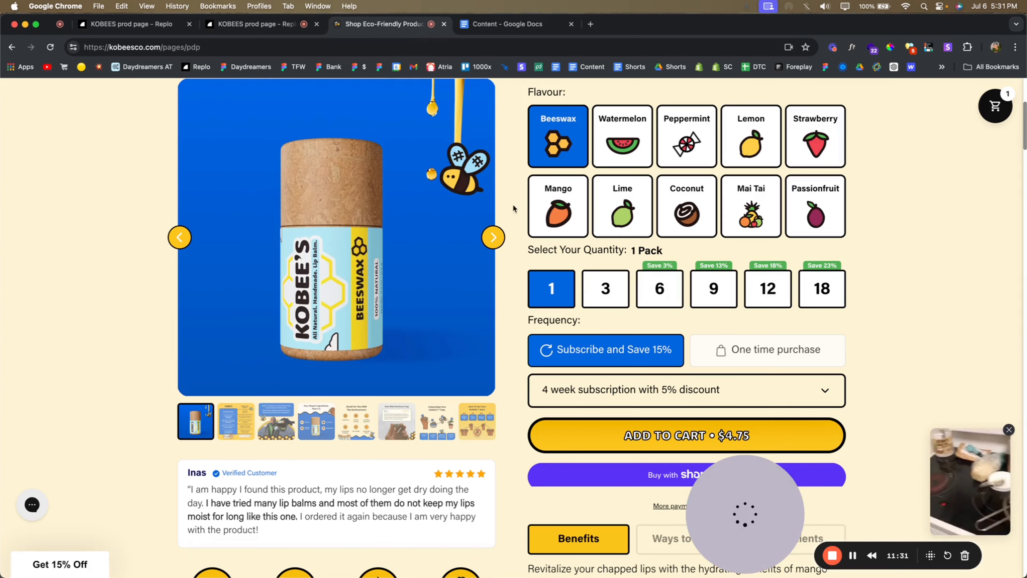
scroll(582, 292, "down", 10)
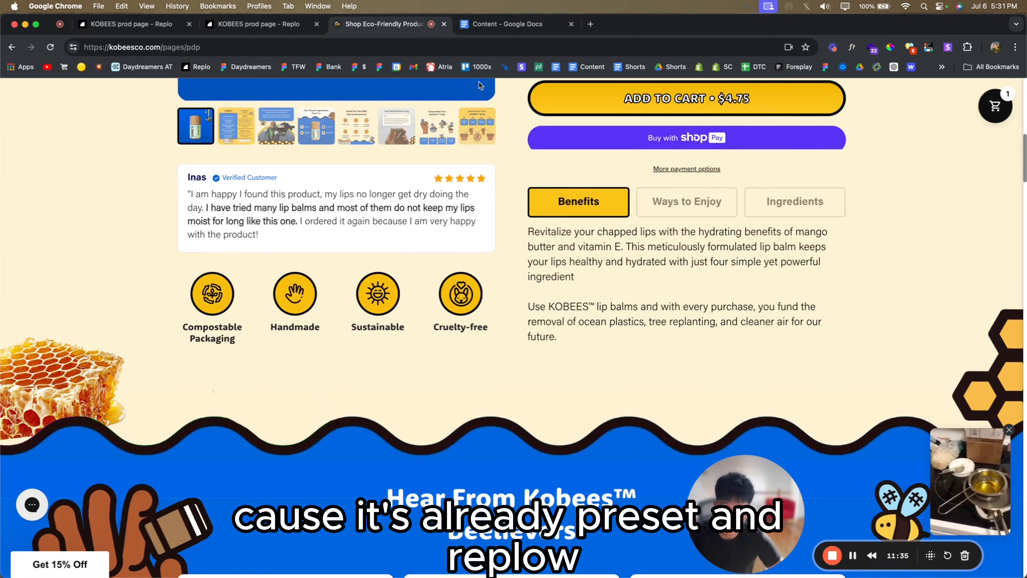
left_click(259, 24)
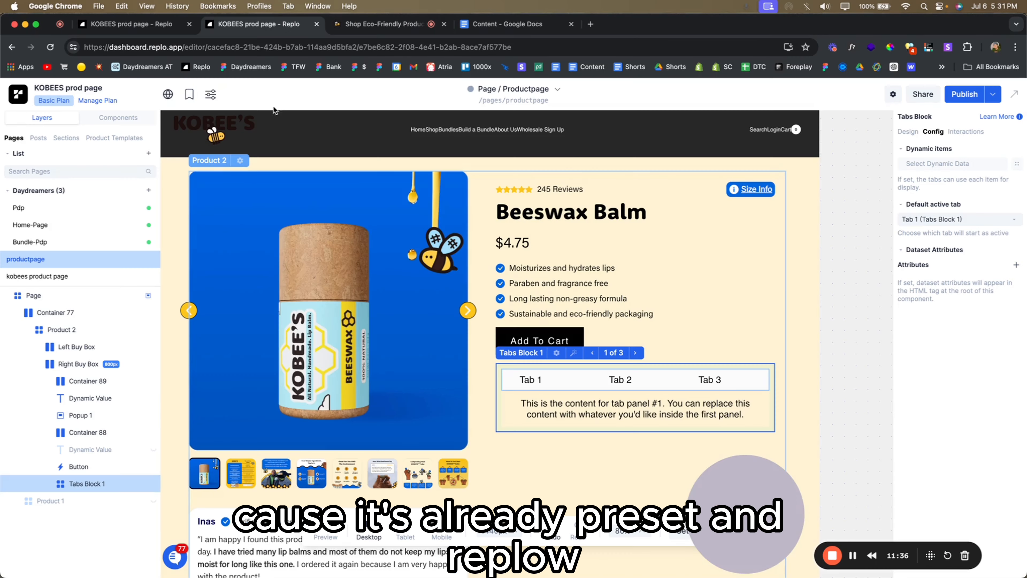
- Centre the first tab's label and change its text to Benefits, as on the live page
left_click(534, 382)
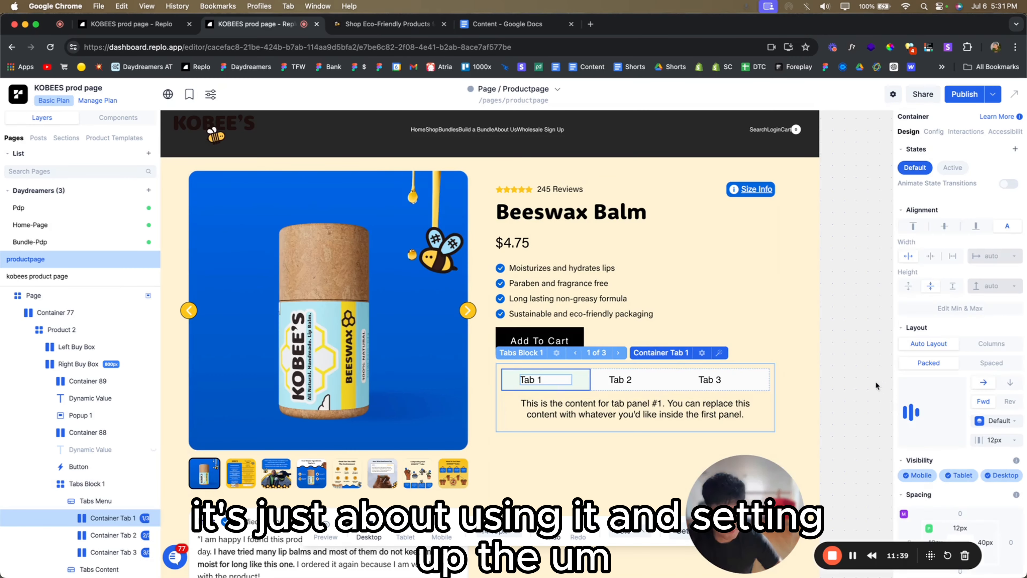
left_click(561, 384)
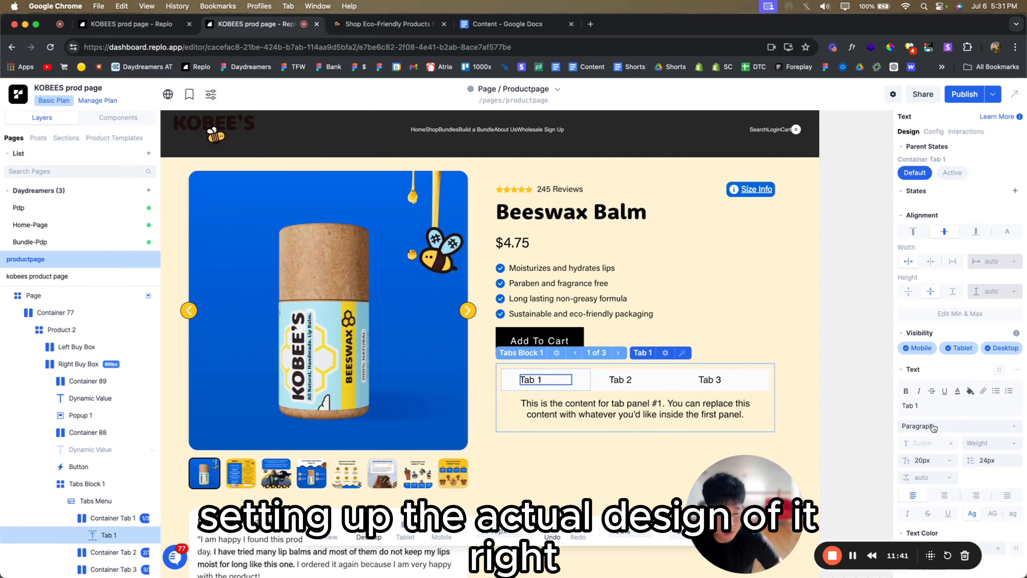
left_click(946, 494)
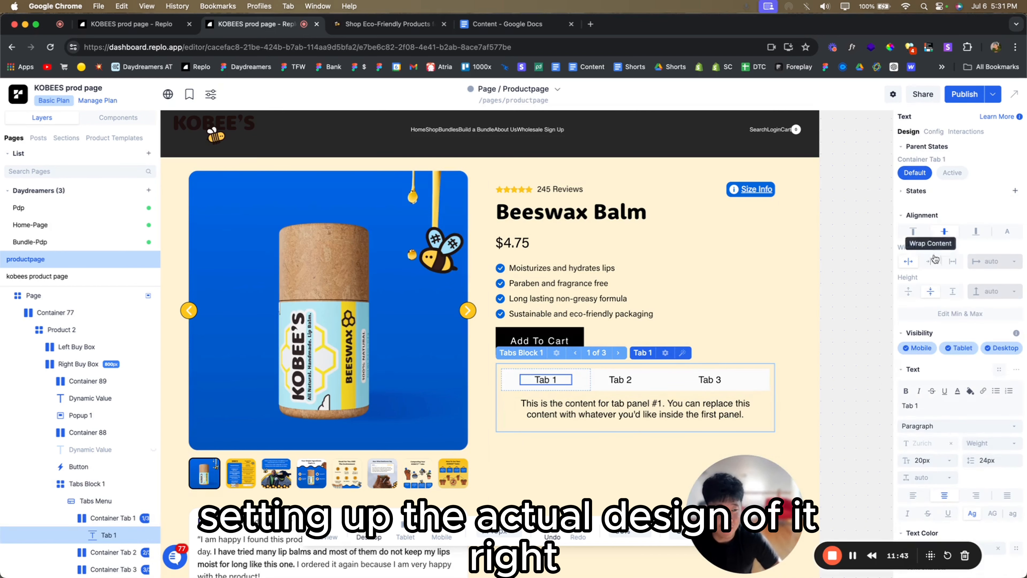
left_click(386, 25)
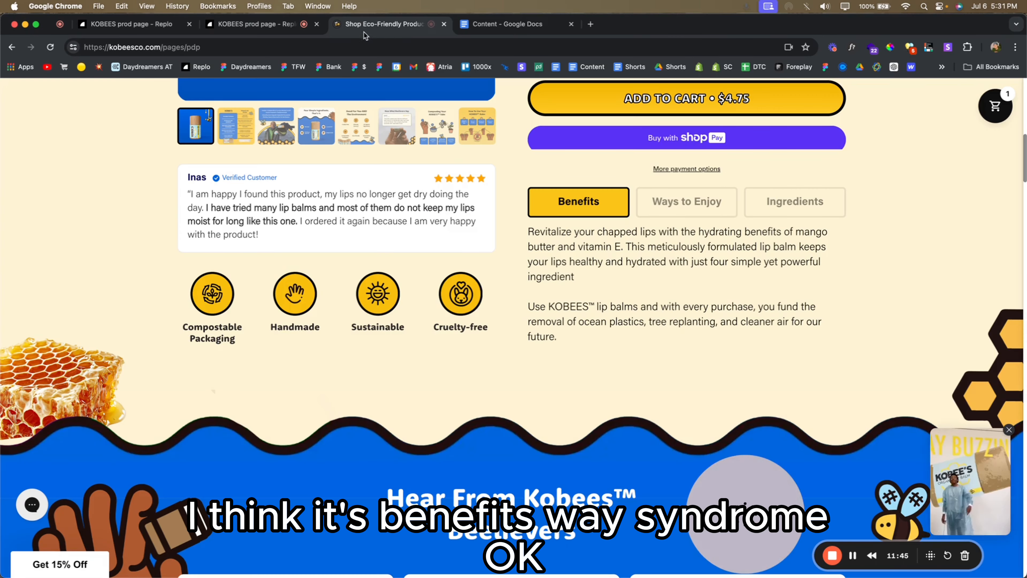
left_click(254, 26)
triple_click(935, 407)
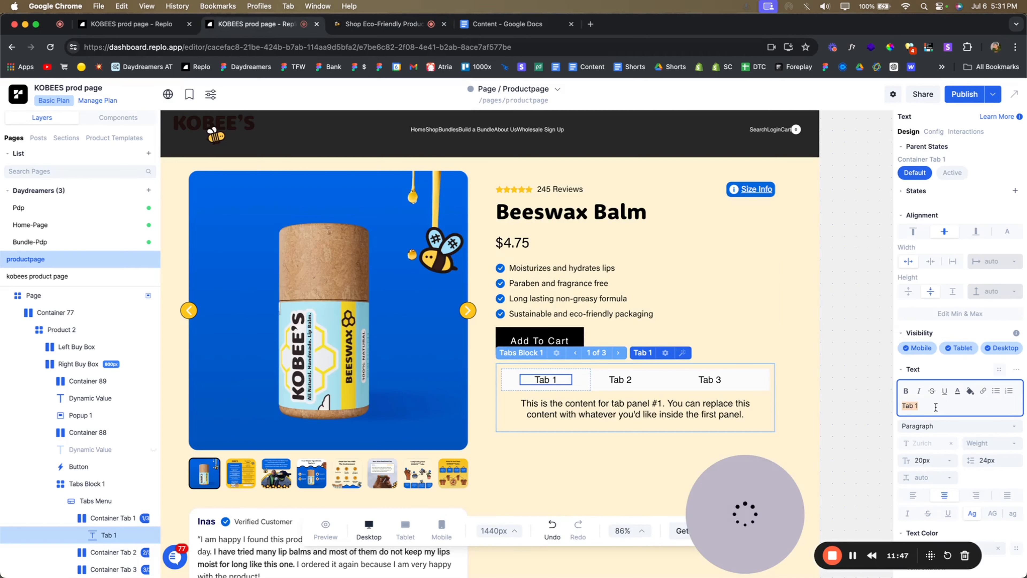
type("Benefits")
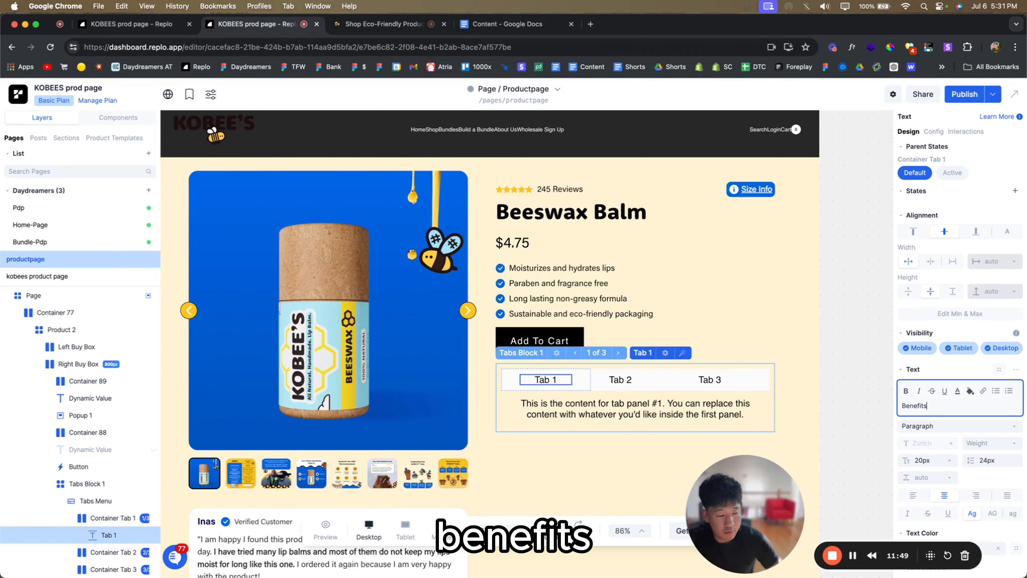
- Set the Benefits label's font to Acumin-BdPro and compare it with the live page's tab
left_click(923, 443)
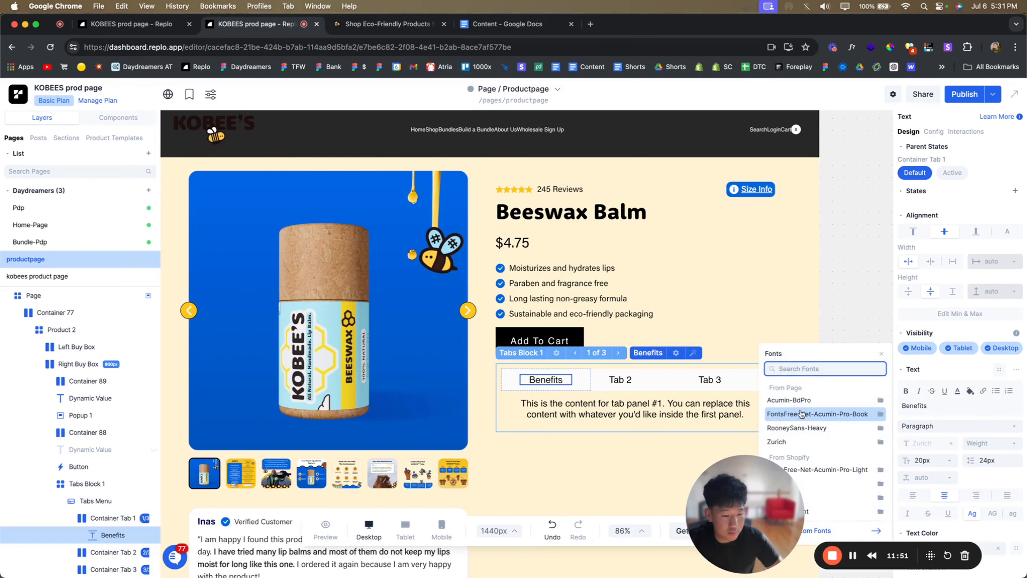
left_click(809, 420)
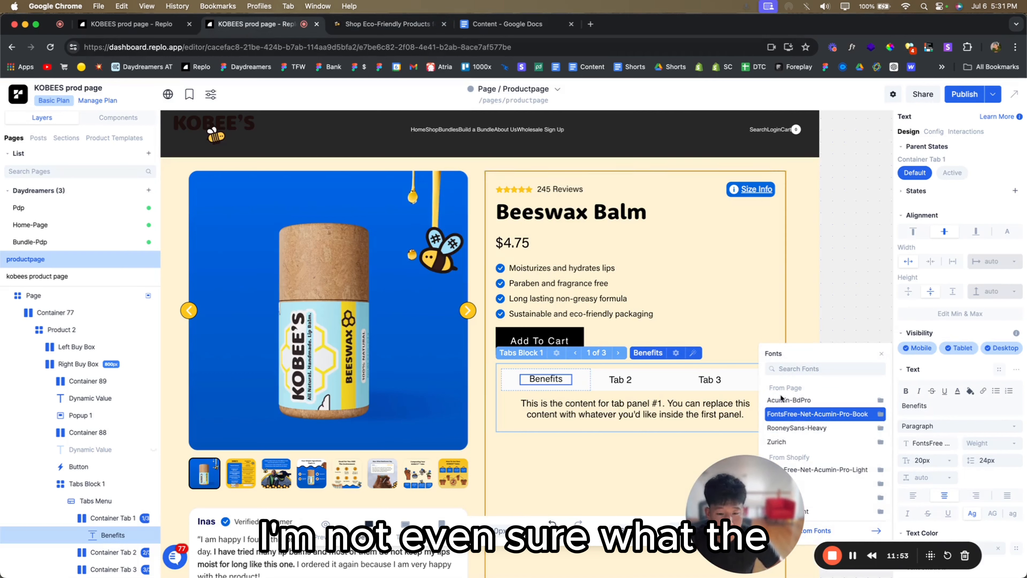
left_click(805, 406)
left_click(384, 24)
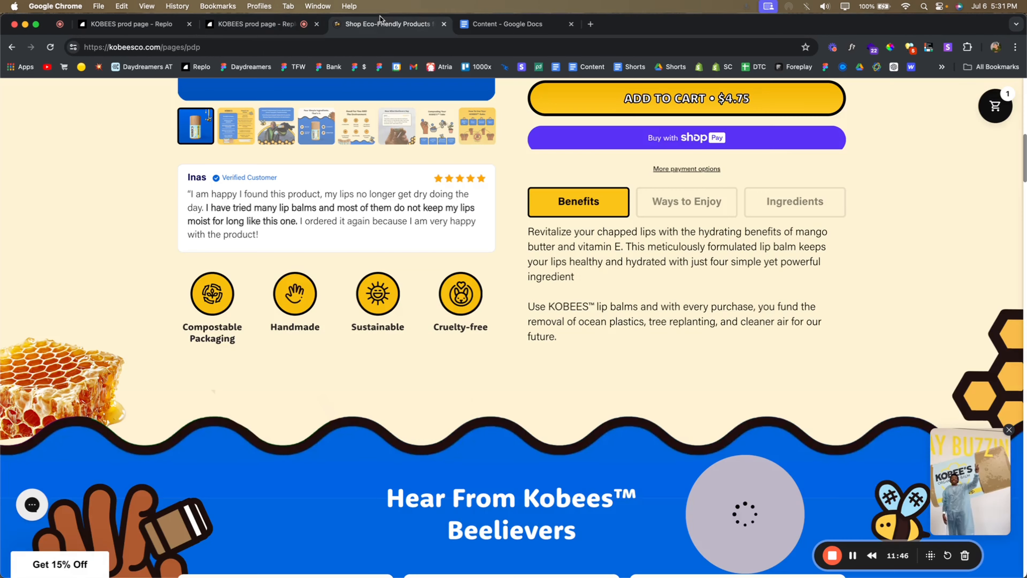
left_click(259, 25)
- Give Container Tab 1 a solid 3px border in 000000 with a corner radius of 10, and check the live tab styling
left_click(587, 389)
left_click(916, 471)
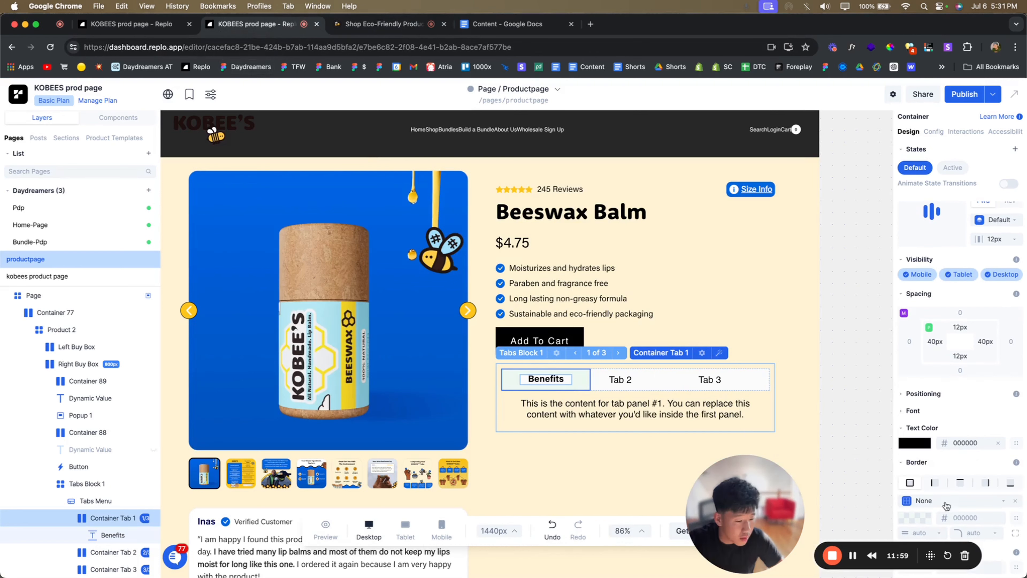
left_click(915, 532)
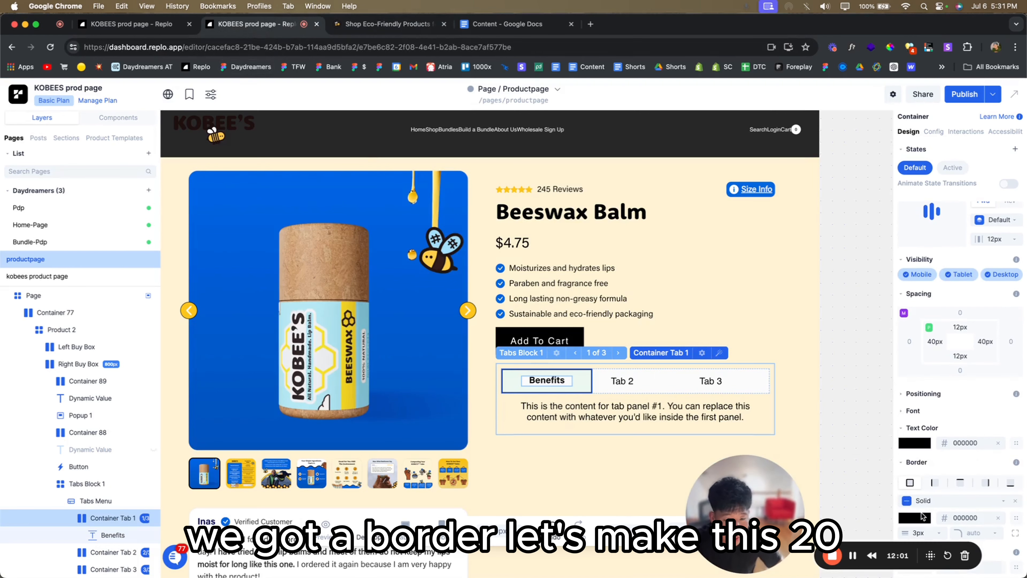
left_click(986, 533)
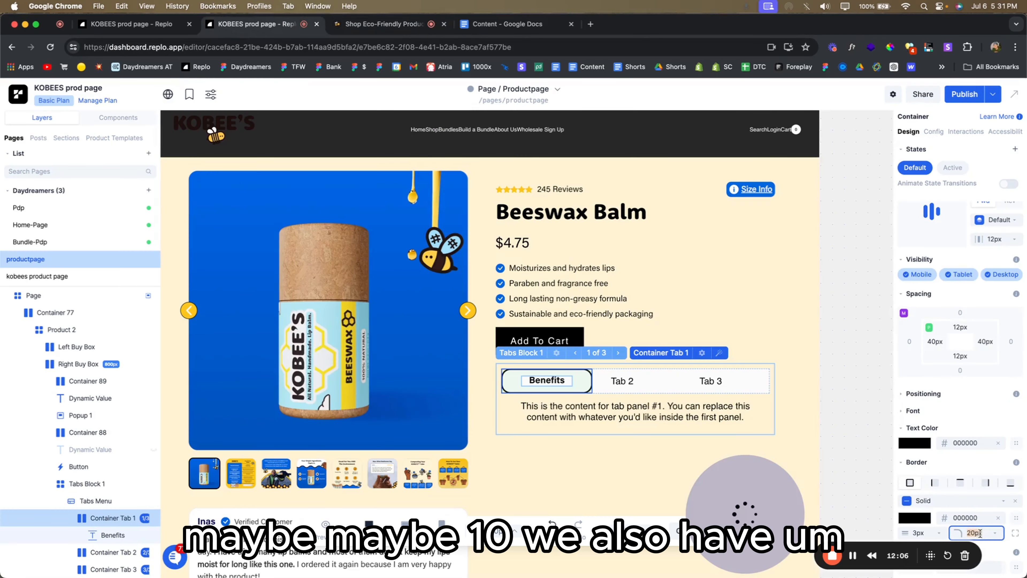
type("10")
left_click(366, 24)
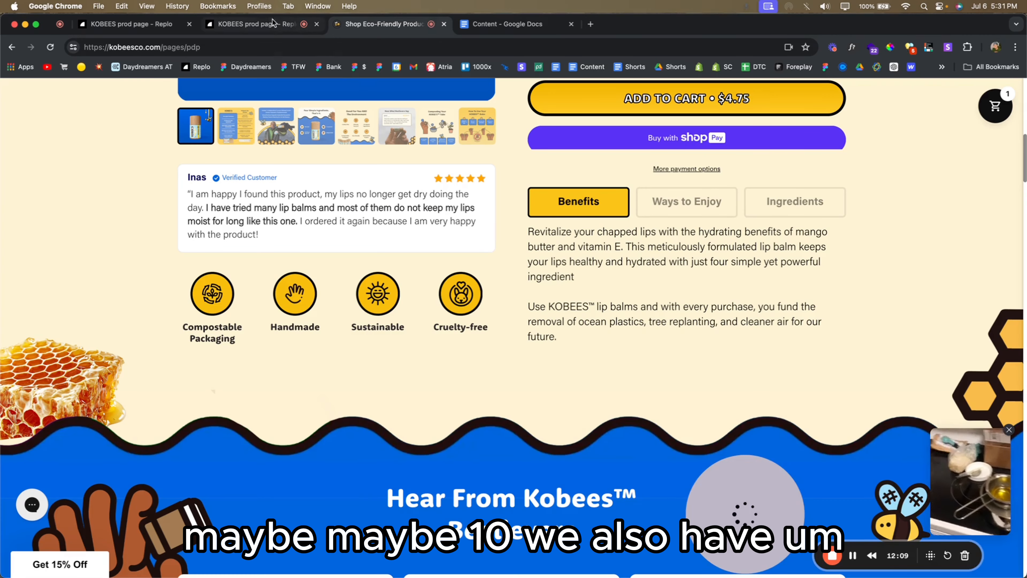
- Compare the rebuilt tabs block with the styling of the tabs on the live product page
left_click(258, 26)
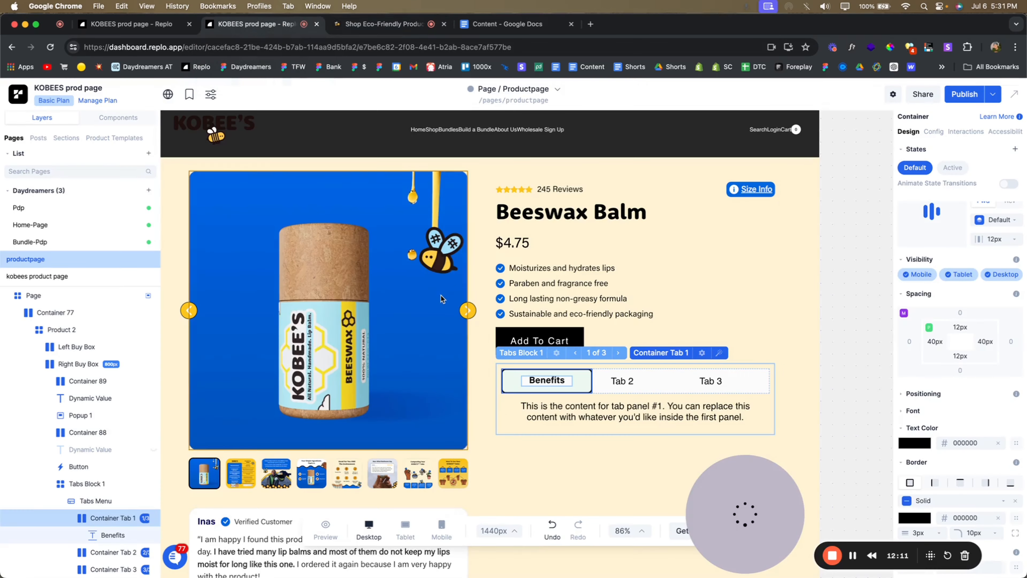
scroll(967, 381, "down", 2)
left_click(380, 30)
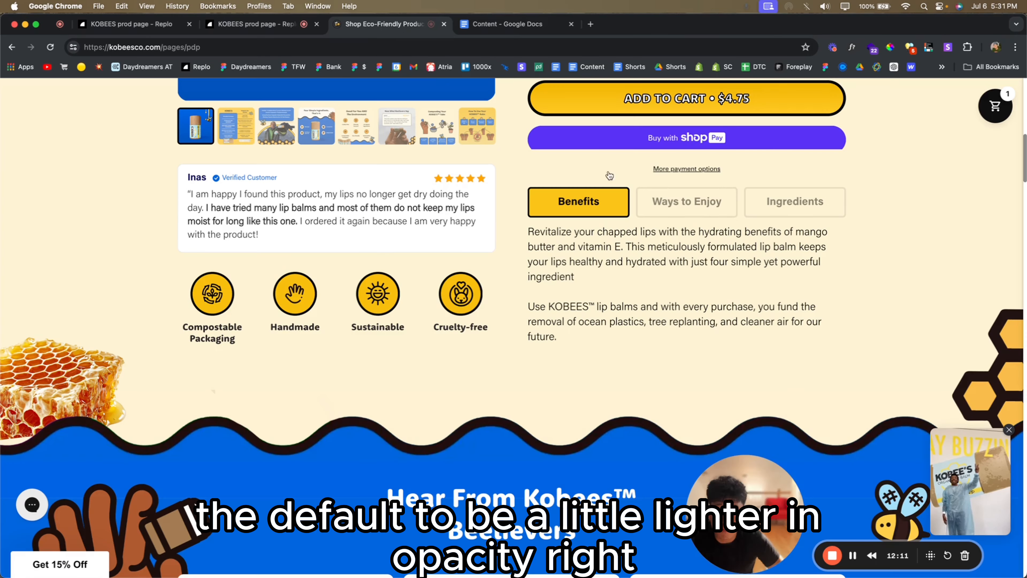
left_click(268, 27)
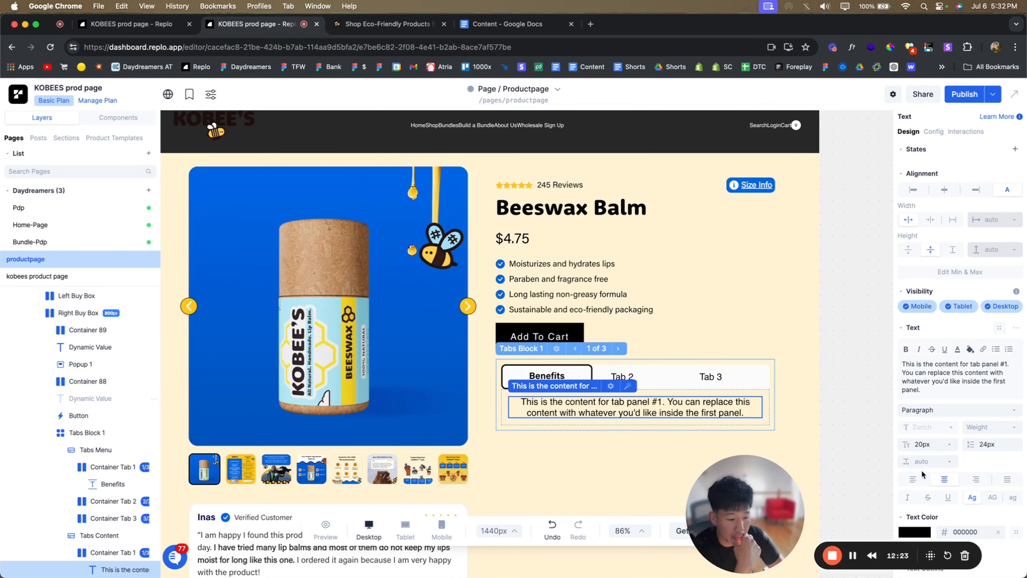
- Replace the first tab panel's placeholder text with the Benefits description copied from the live product page
left_click(396, 27)
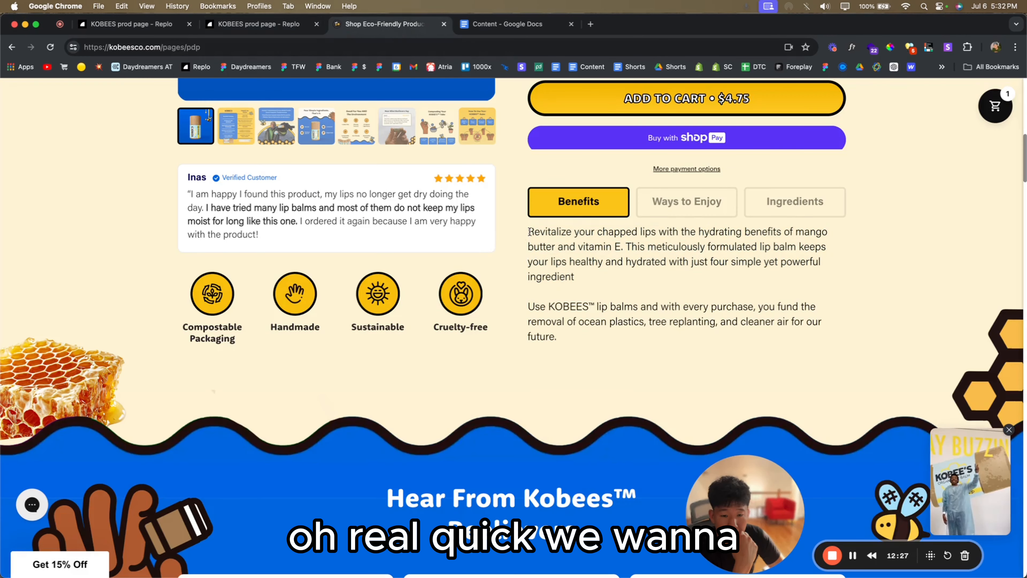
left_click_drag(529, 231, 578, 339)
key("super+c")
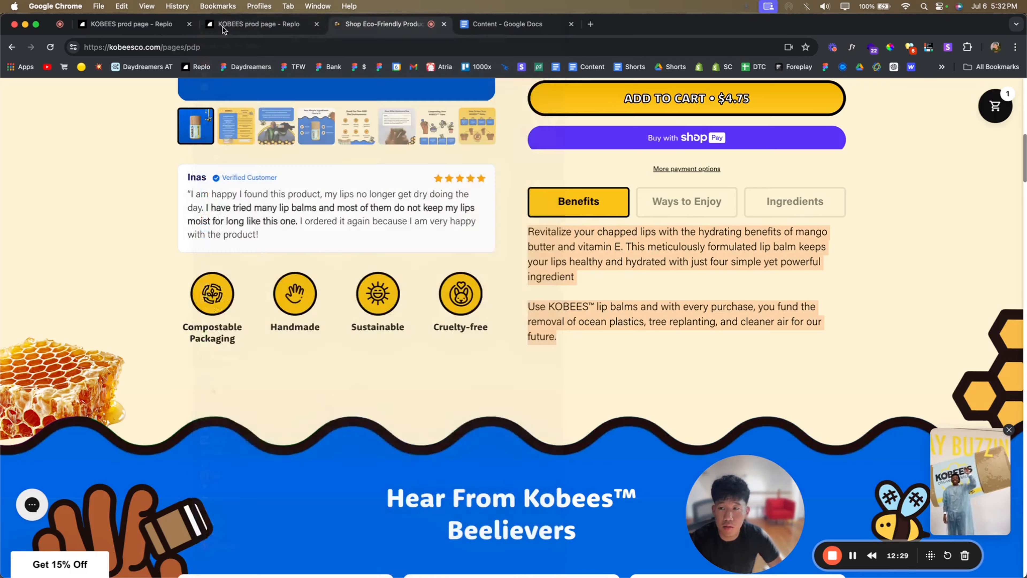
left_click(224, 29)
left_click(940, 392)
key("super+a")
key("super+v")
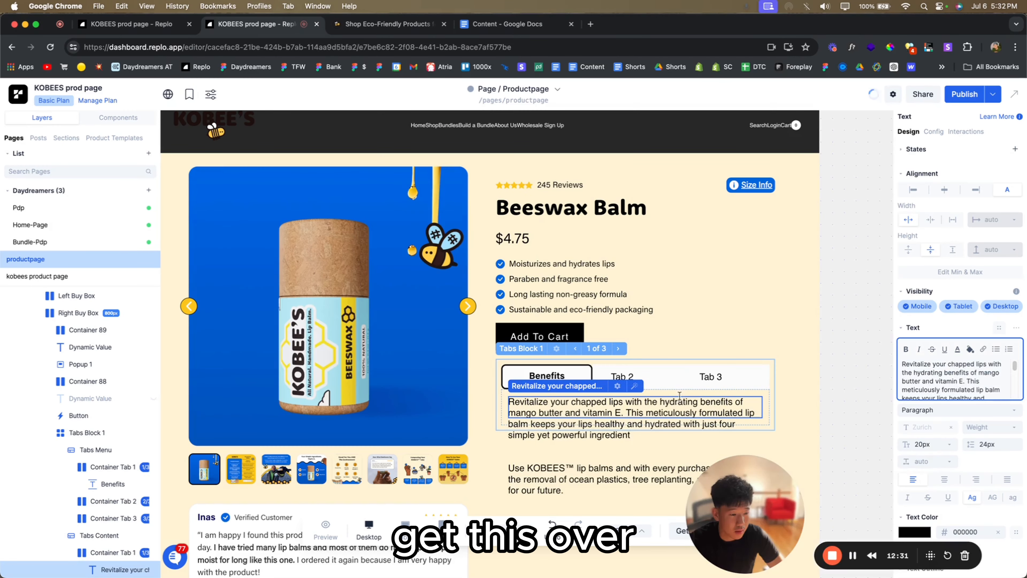
scroll(827, 405, "down", 2)
left_click(841, 422)
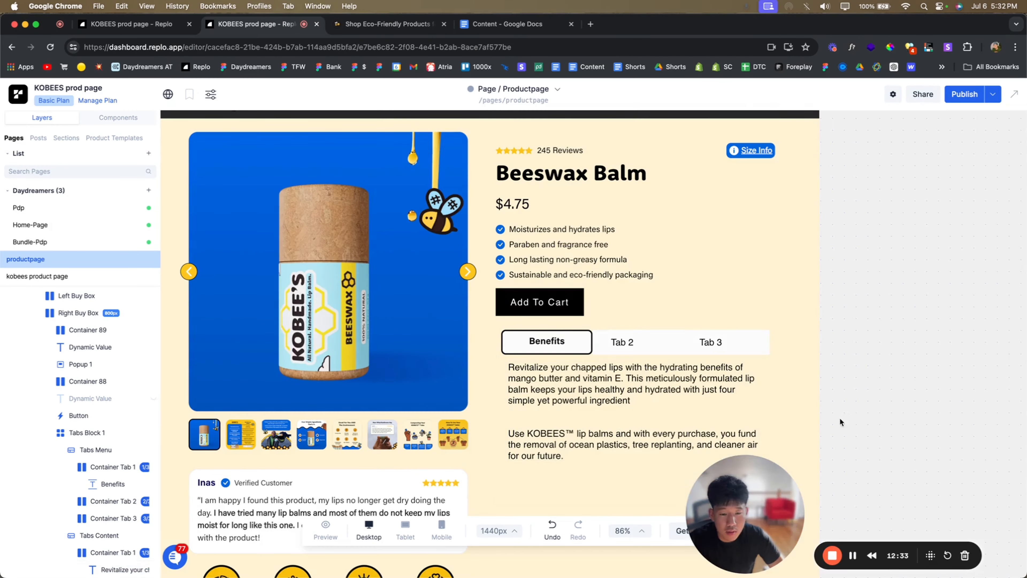
- Set the gap of Tabs Block 1 to 2rem
scroll(86, 450, "down", 1)
left_click(95, 427)
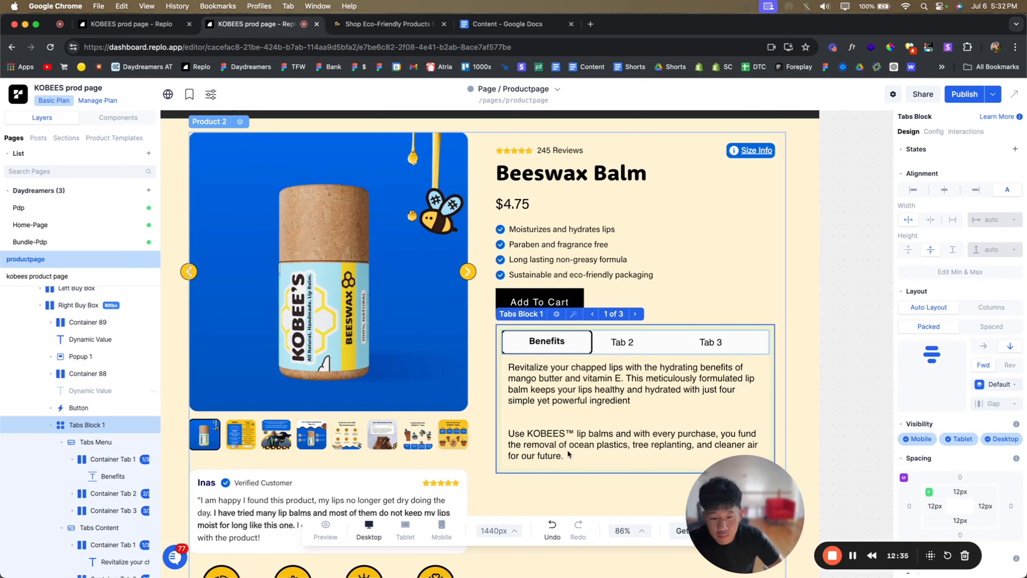
left_click(1004, 405)
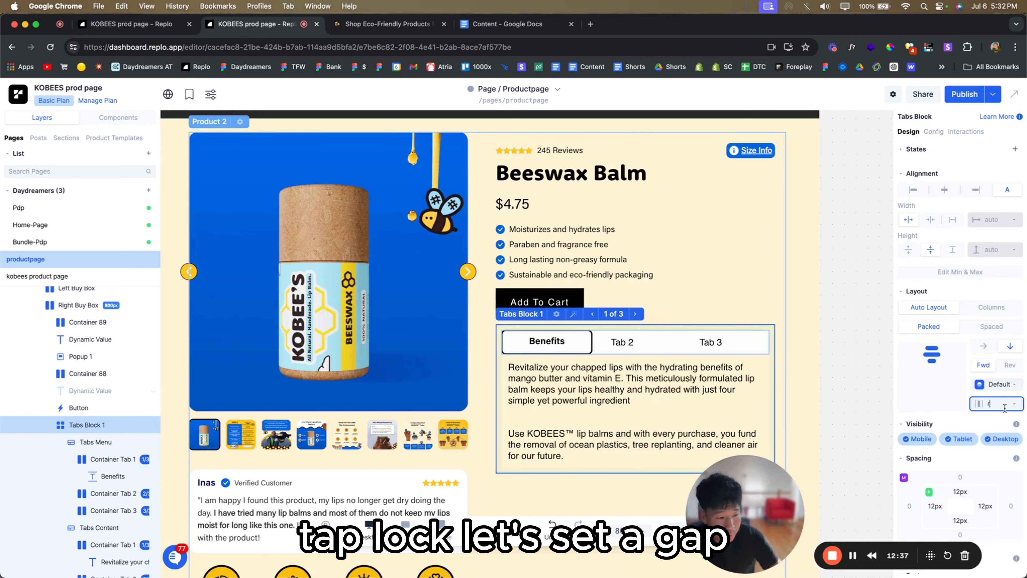
type("2rem")
key("Return")
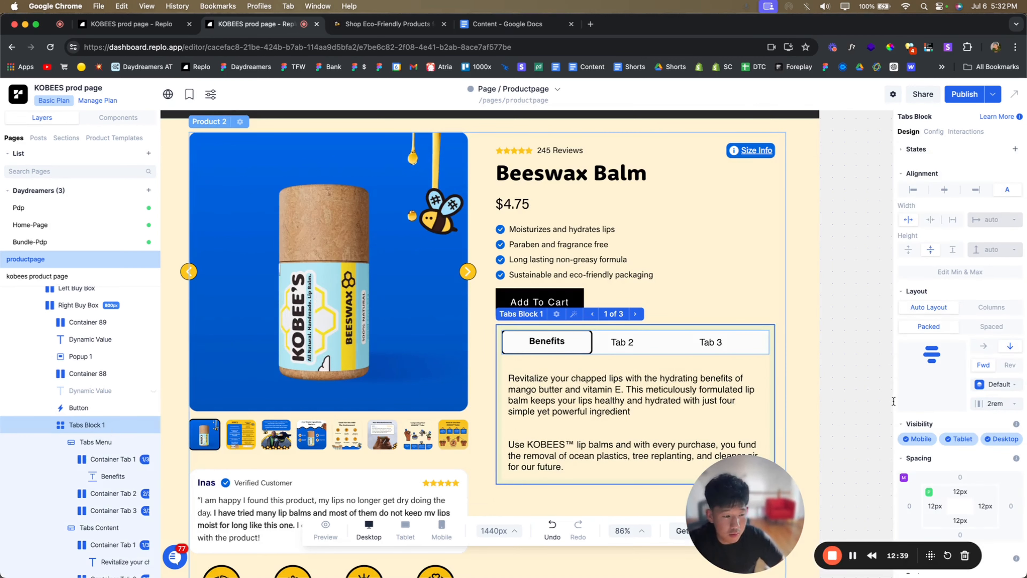
scroll(780, 404, "down", 1)
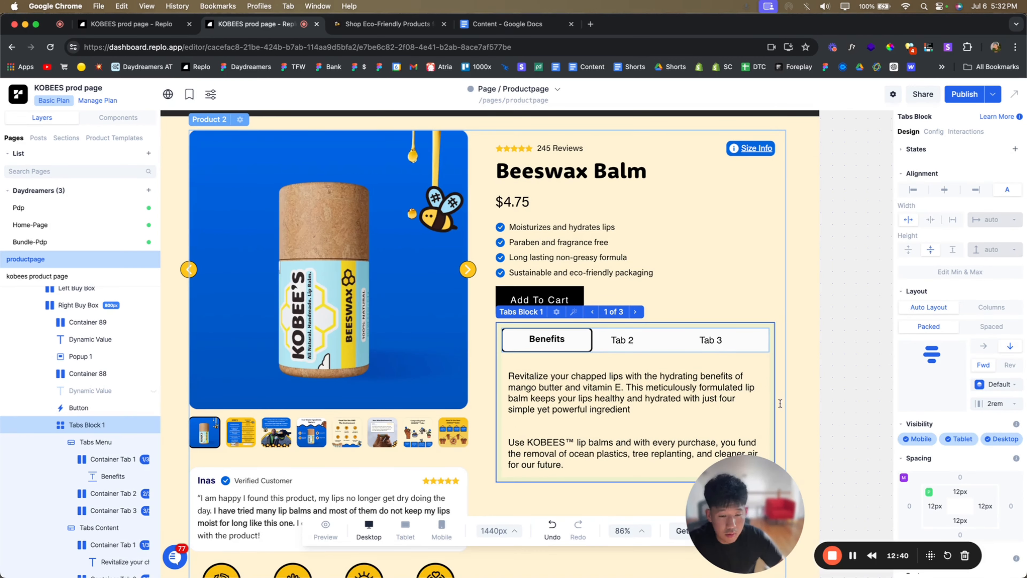
- Clear the gap value of Tabs Block 1
left_click(91, 442)
left_click(91, 424)
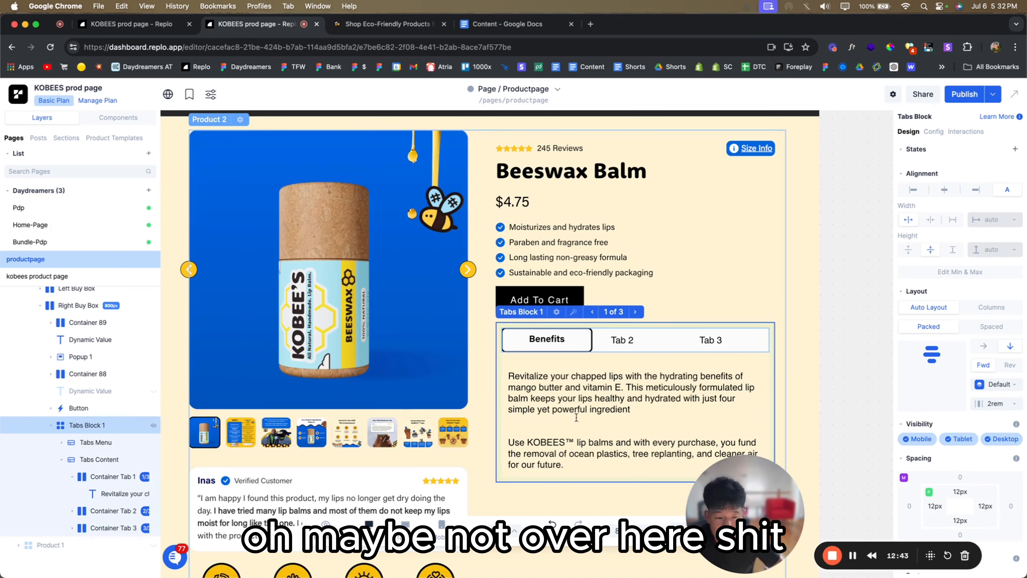
left_click(1014, 404)
left_click(994, 423)
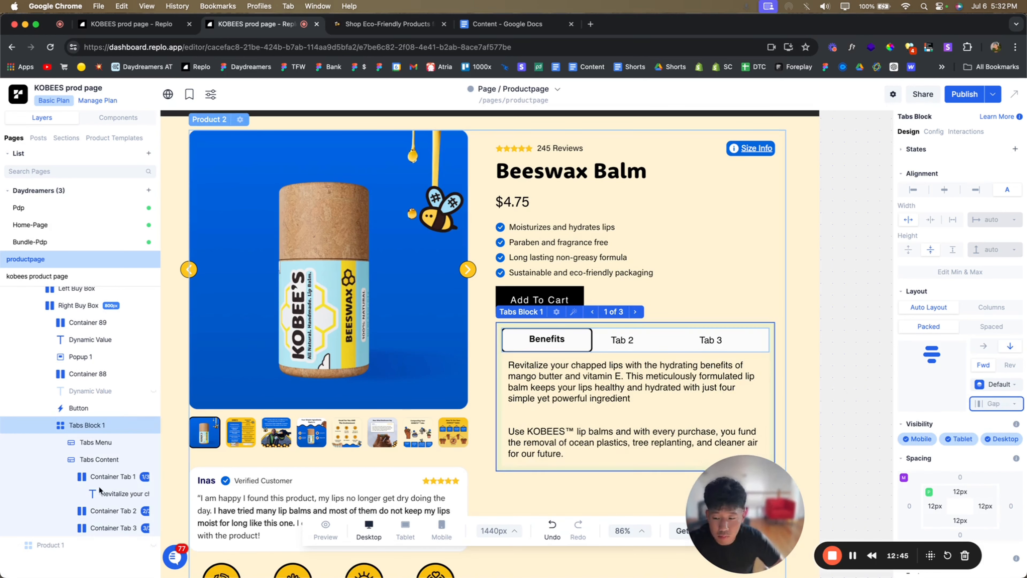
- Set the gap of the Tabs Menu to 2rem to space the three tabs apart
left_click(94, 442)
left_click(991, 403)
type("2re")
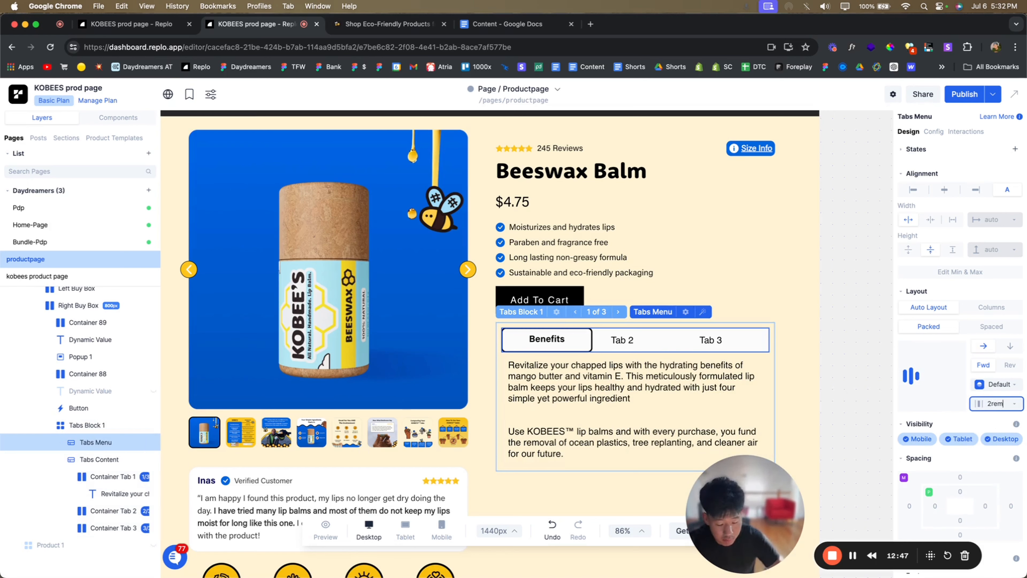
type("m")
key("Return")
left_click(855, 390)
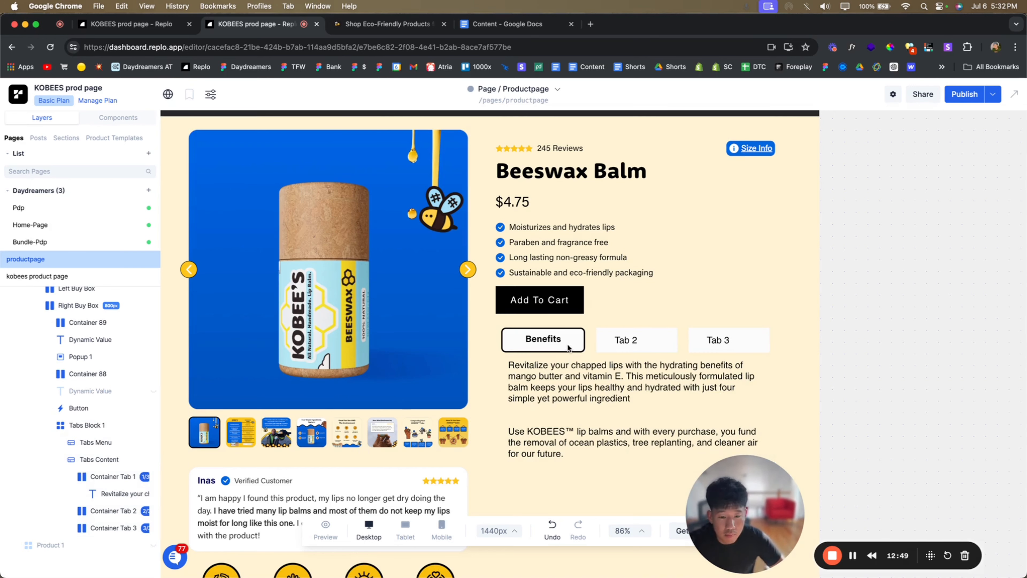
- Check the live tabs again and lower the opacity of Container Tab 1's border colour to 50% in its default state
left_click(571, 355)
scroll(550, 360, "down", 1)
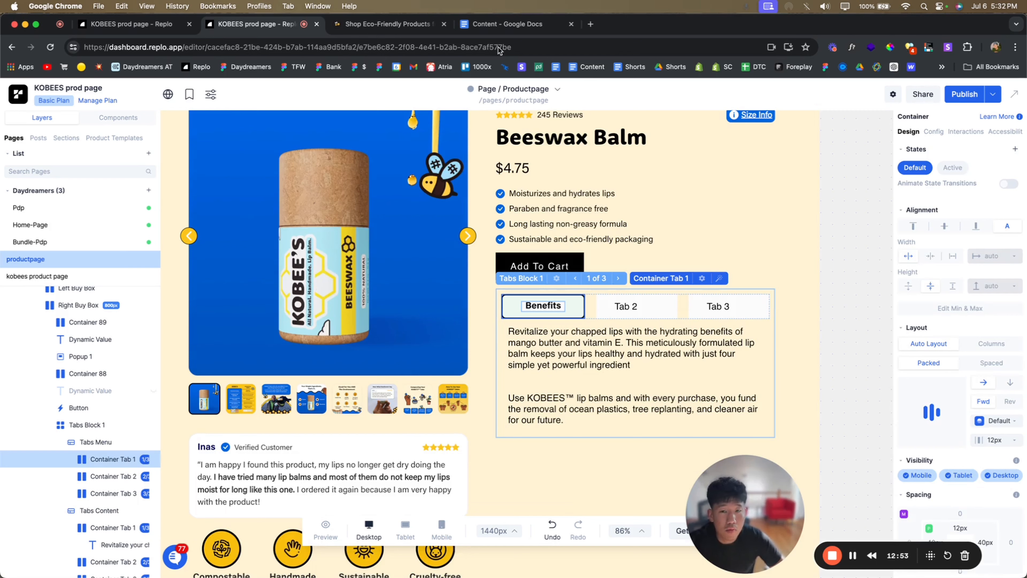
scroll(962, 405, "down", 7)
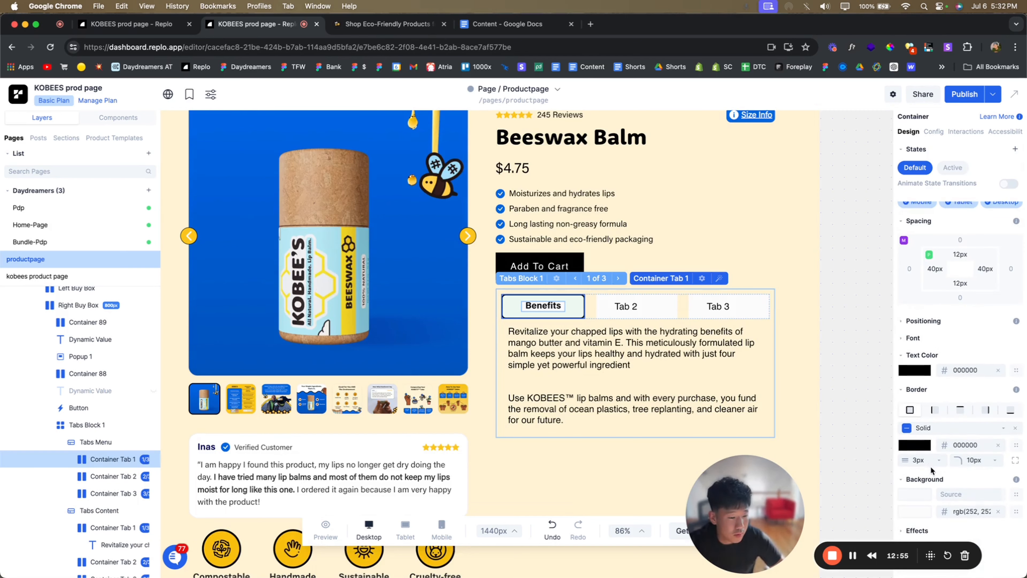
left_click(930, 465)
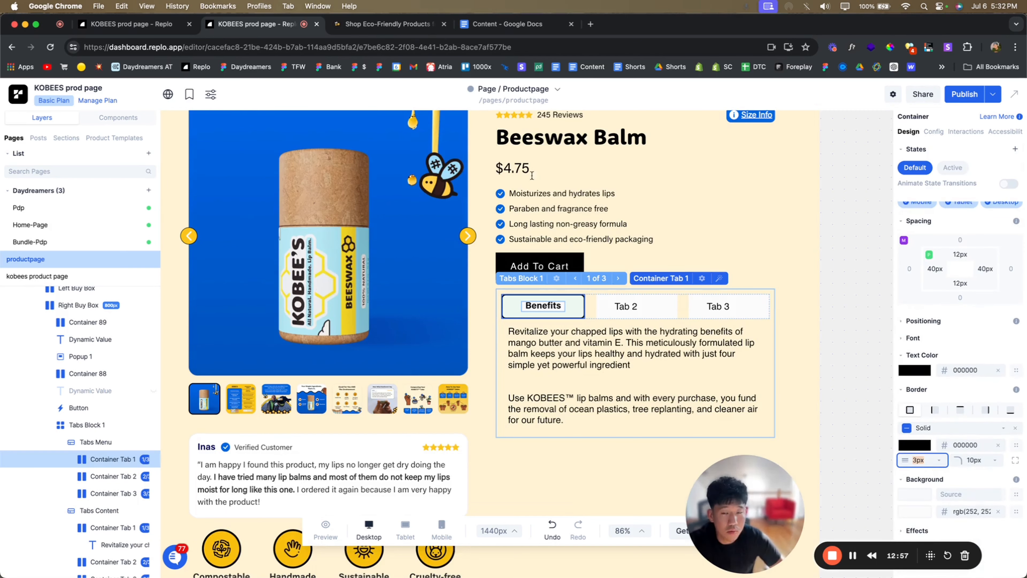
left_click(364, 29)
left_click(272, 30)
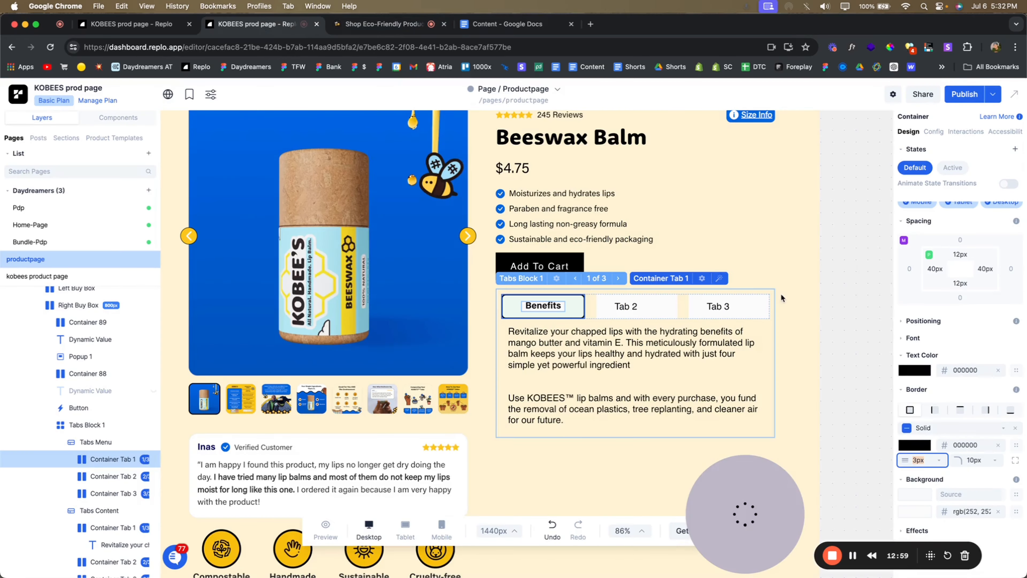
left_click(920, 444)
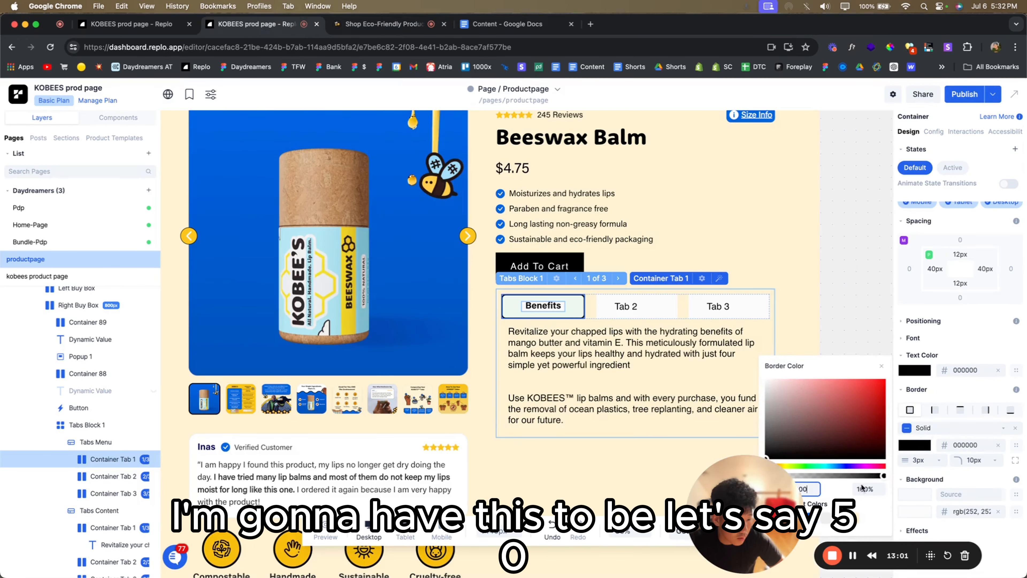
left_click_drag(842, 480, 826, 479)
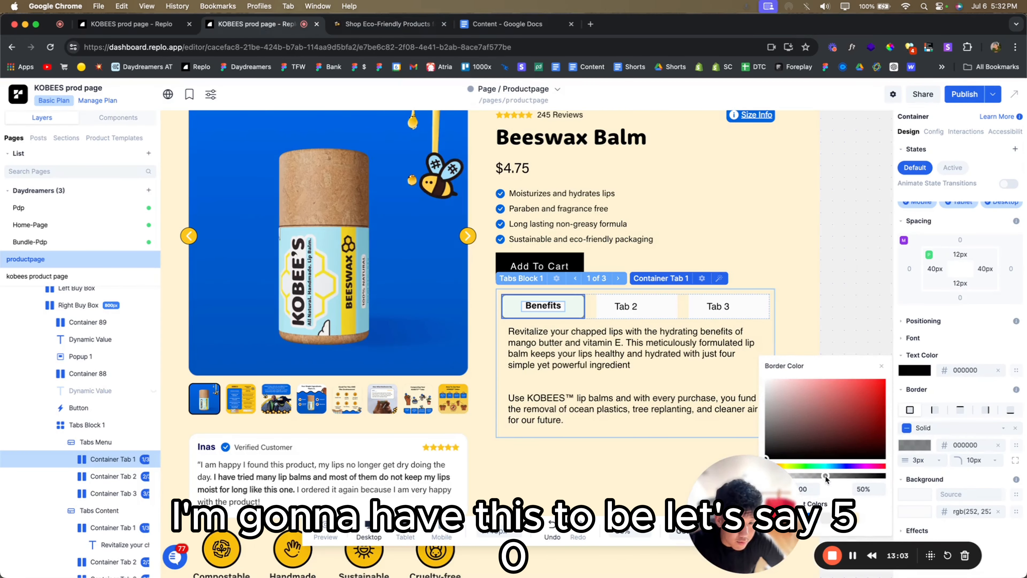
left_click(859, 326)
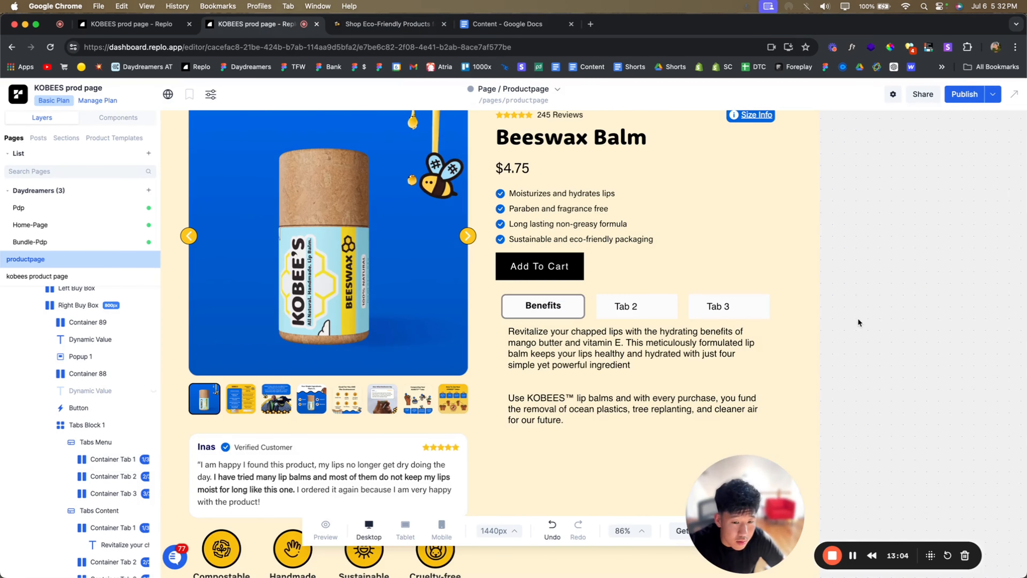
- Set the opacity of Container Tab 1's border colour to 35%
left_click(574, 305)
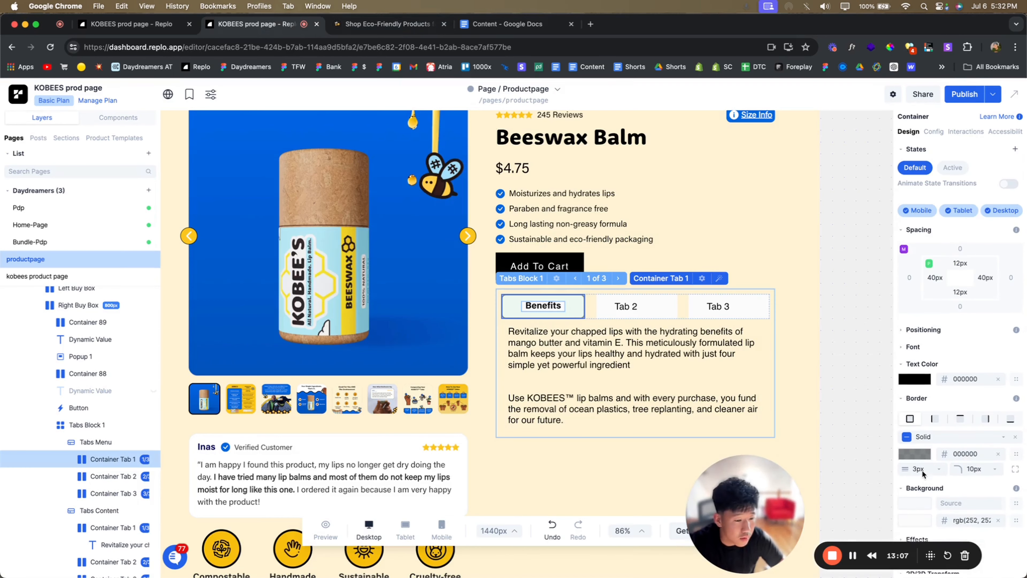
left_click(922, 469)
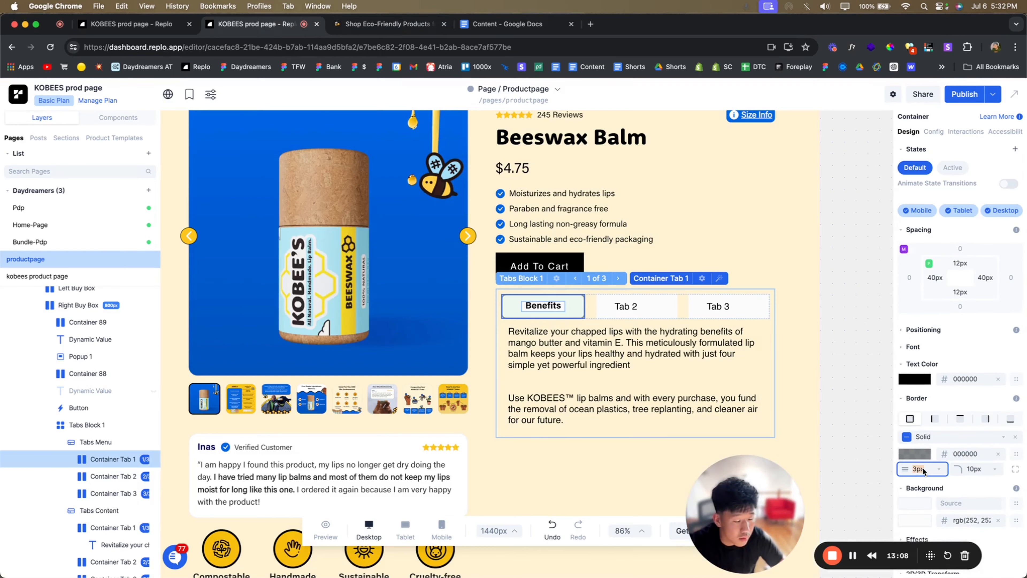
left_click(924, 451)
left_click_drag(812, 482, 807, 482)
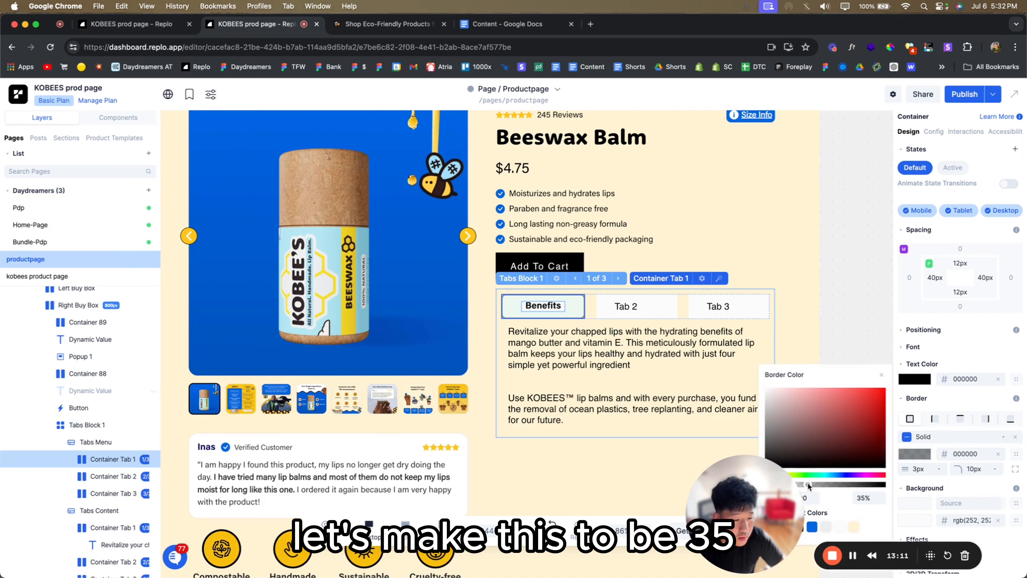
left_click(856, 319)
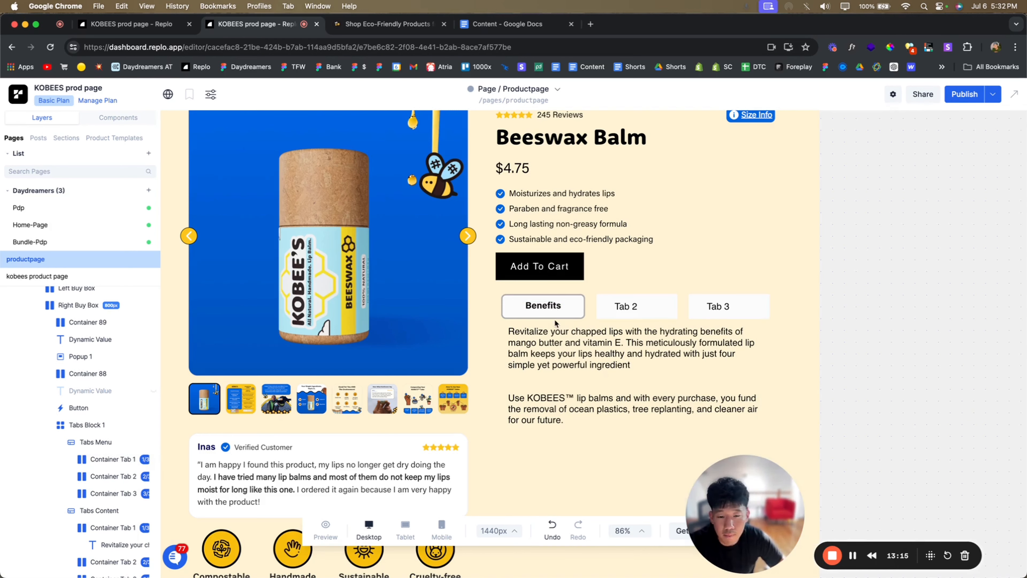
- Change the Benefits label's text colour to the light grey EEEEEE document colour
left_click(72, 449)
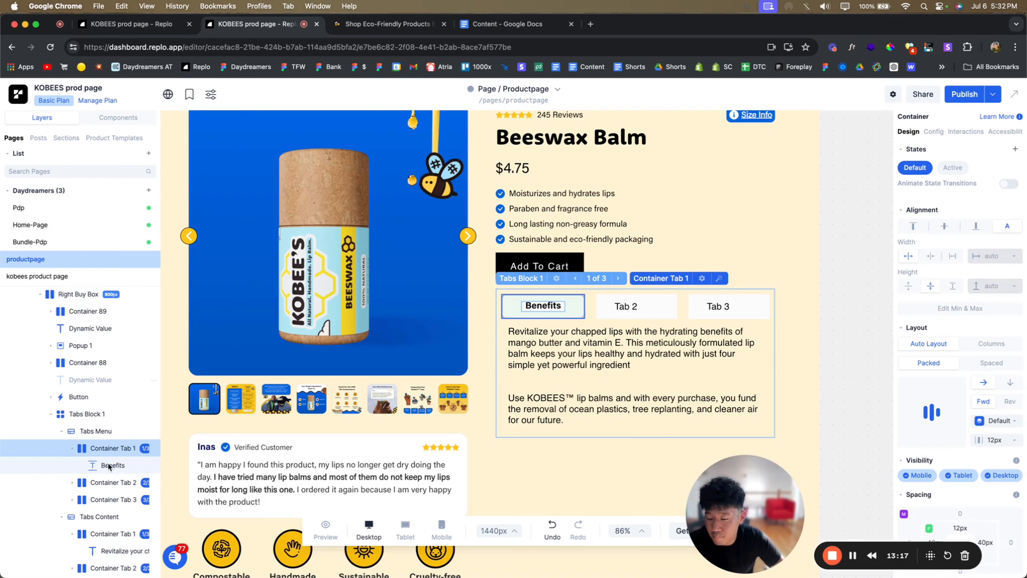
left_click(109, 466)
left_click(915, 421)
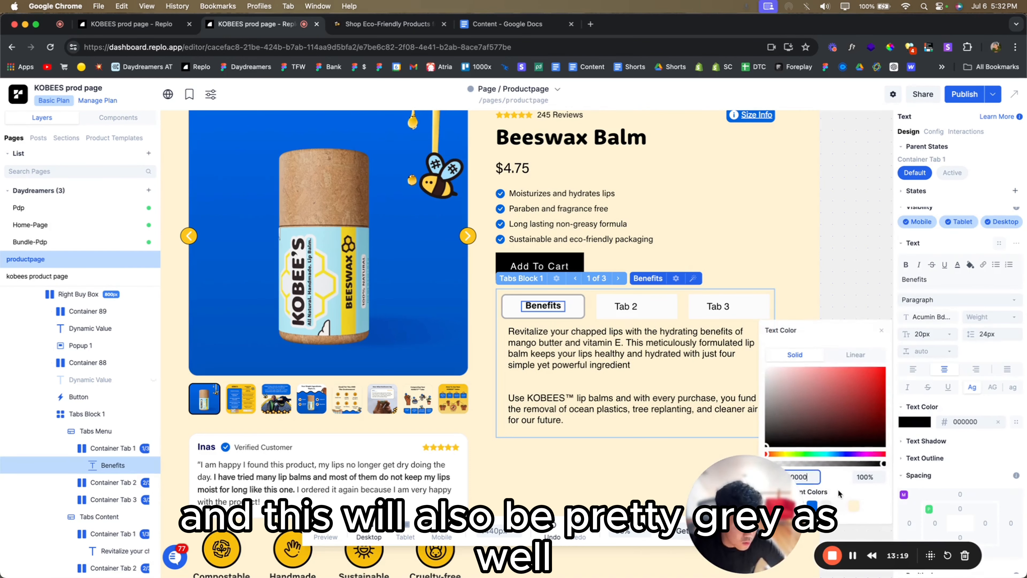
left_click(827, 506)
left_click_drag(787, 468, 565, 460)
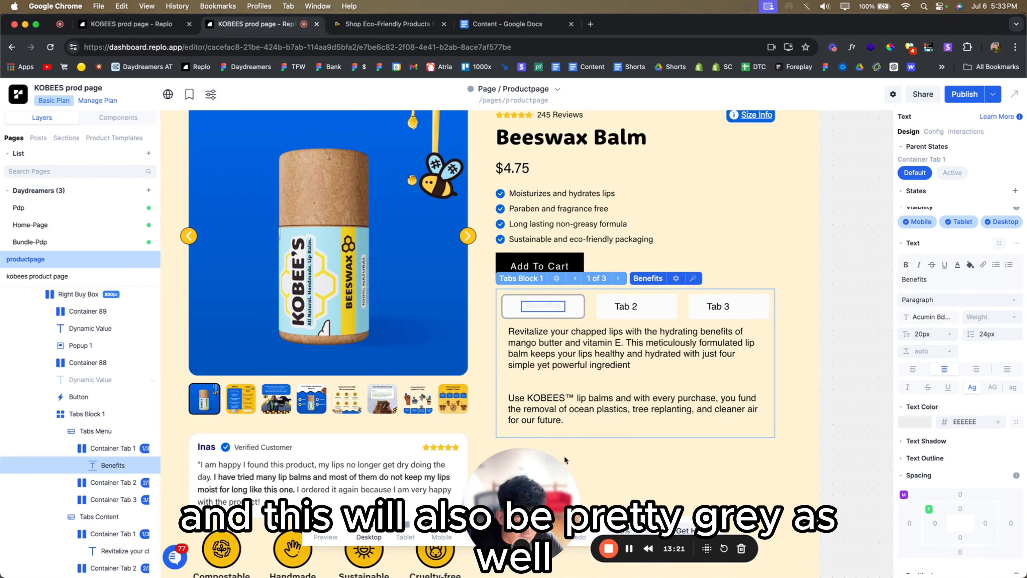
left_click(863, 354)
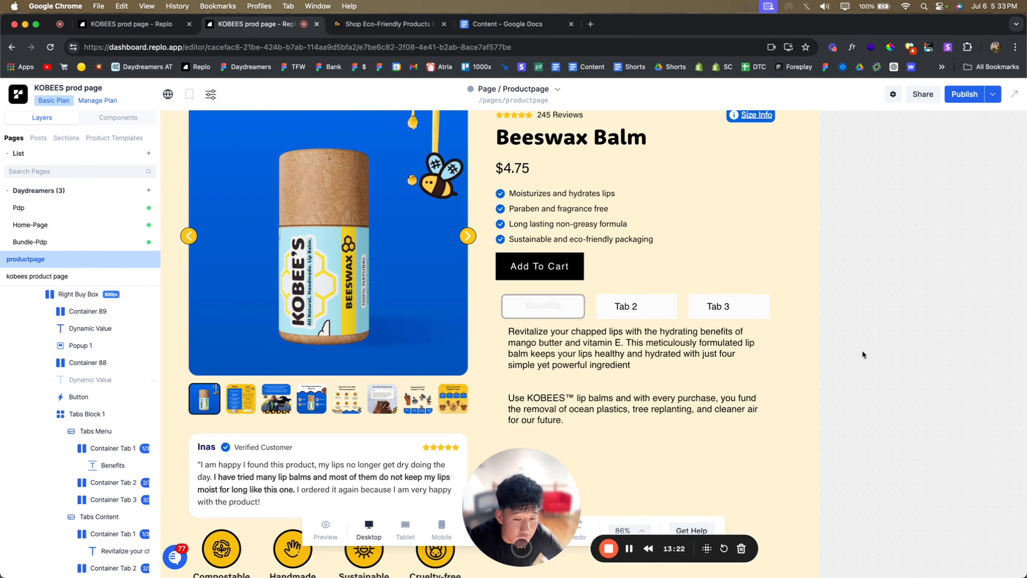
- Compare with the live page's inactive tabs and set the Benefits label's text colour to 000000 at 35% opacity
left_click(393, 29)
left_click(235, 23)
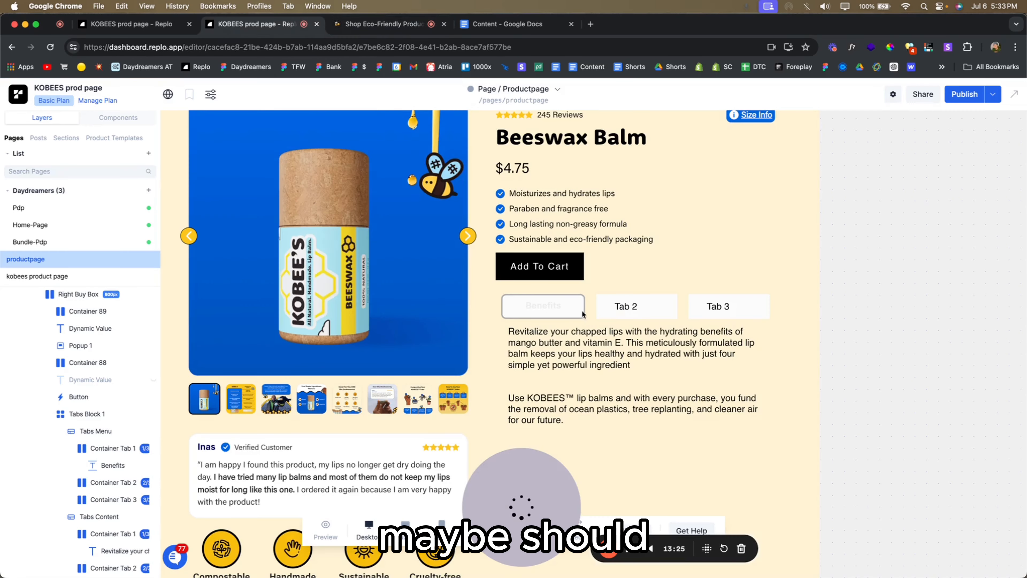
left_click(107, 466)
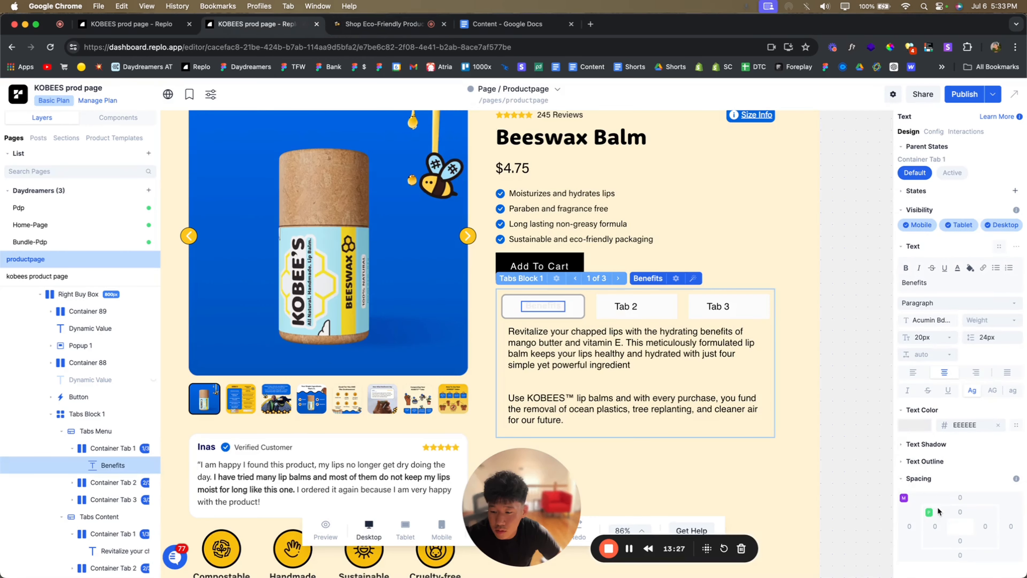
left_click(915, 425)
left_click(798, 431)
left_click_drag(786, 441, 765, 449)
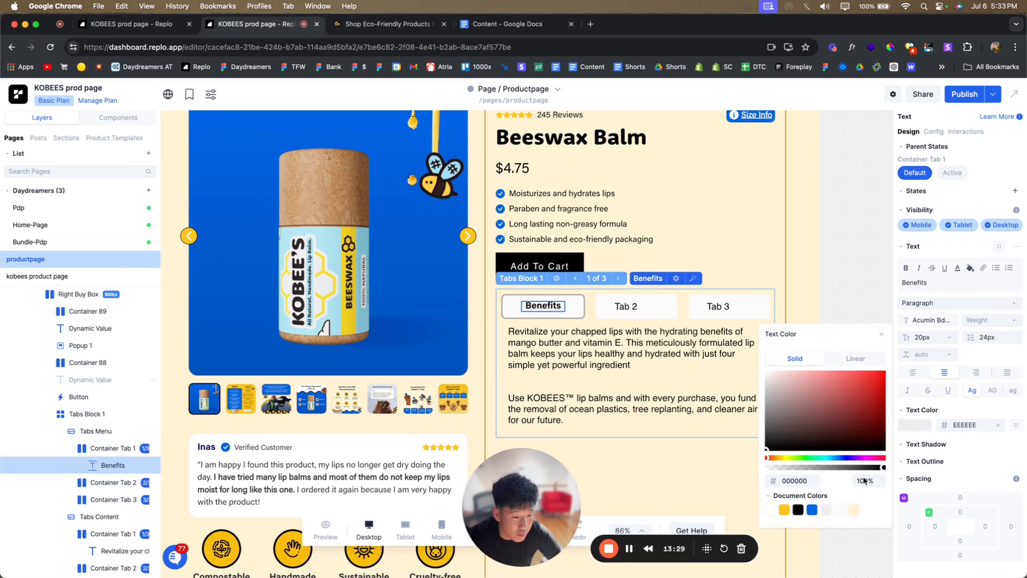
left_click_drag(864, 467, 808, 465)
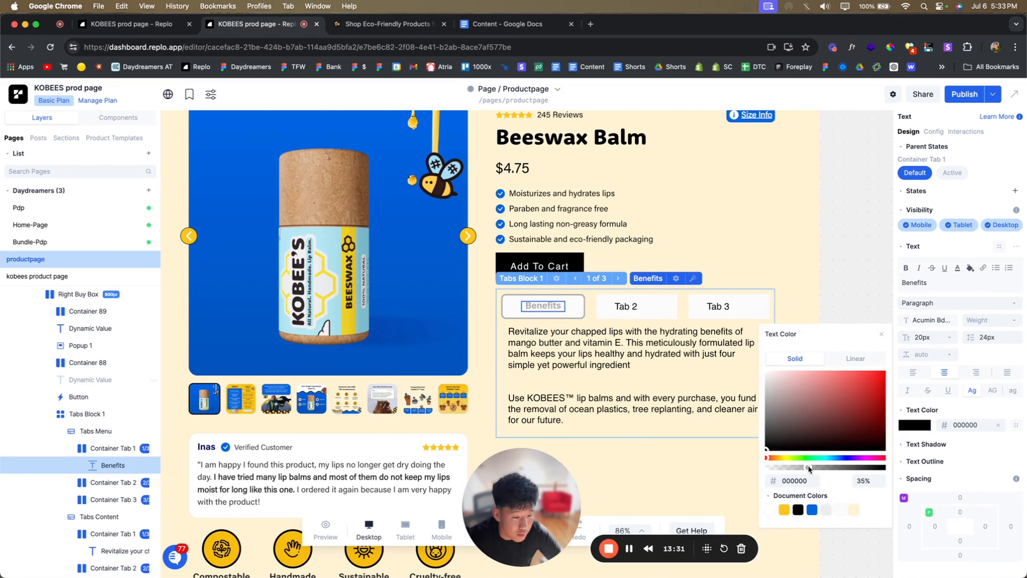
left_click(849, 290)
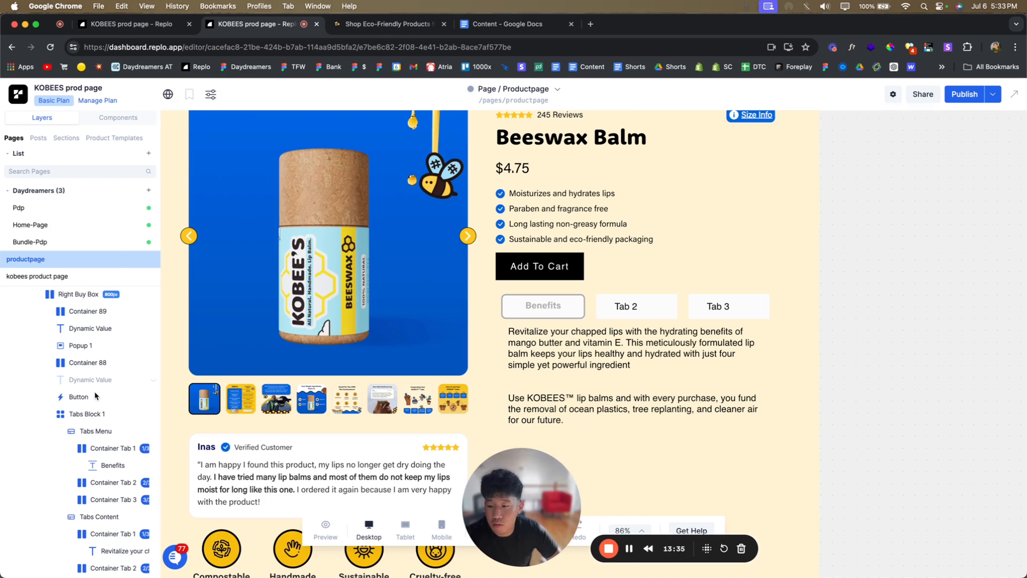
- Duplicate Container Tab 1 twice in the tabs menu and delete the placeholder Container Tab 2 and Container Tab 3
left_click(105, 448)
left_click(73, 449)
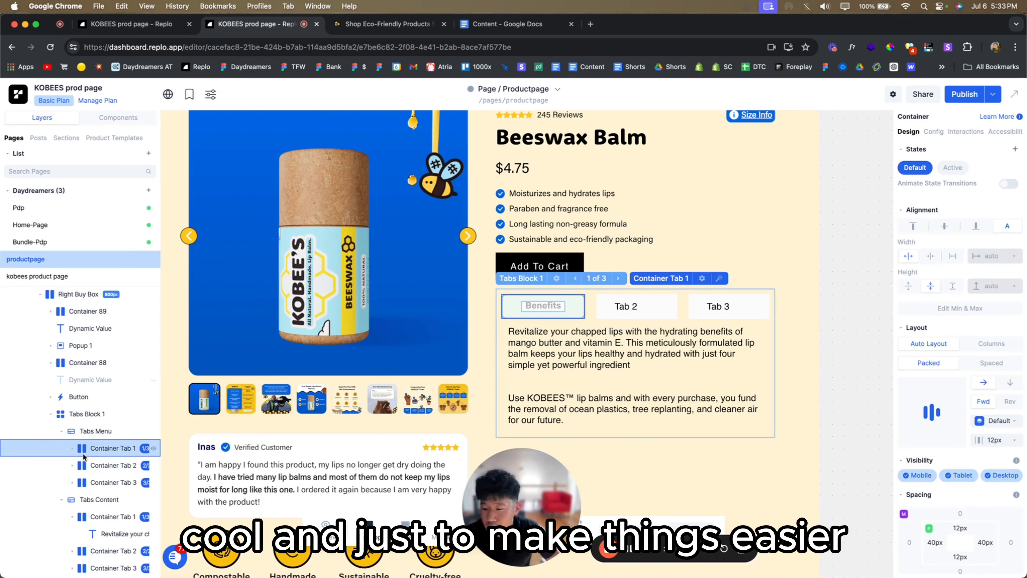
key("super+d")
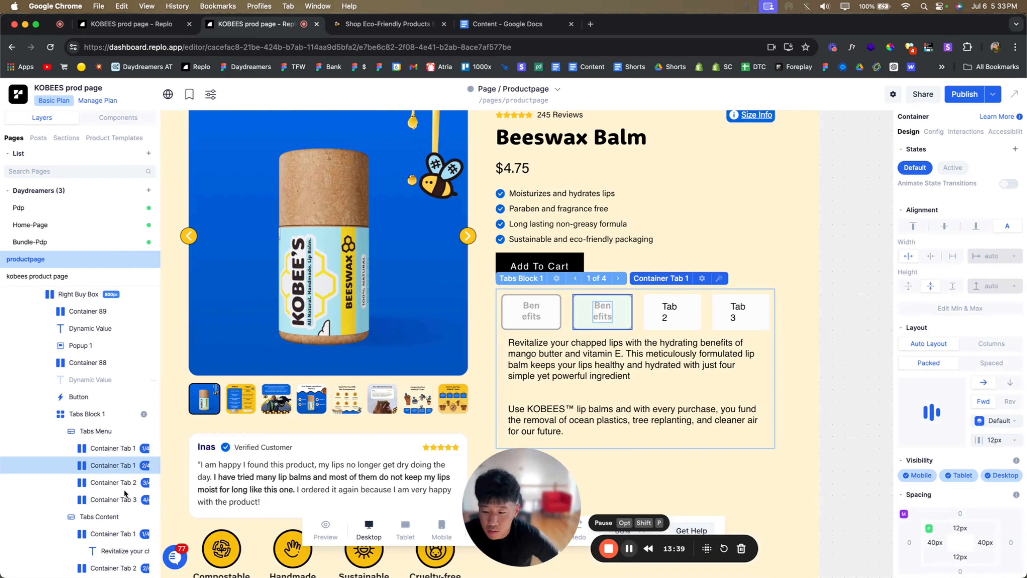
left_click(108, 465)
key("super+d")
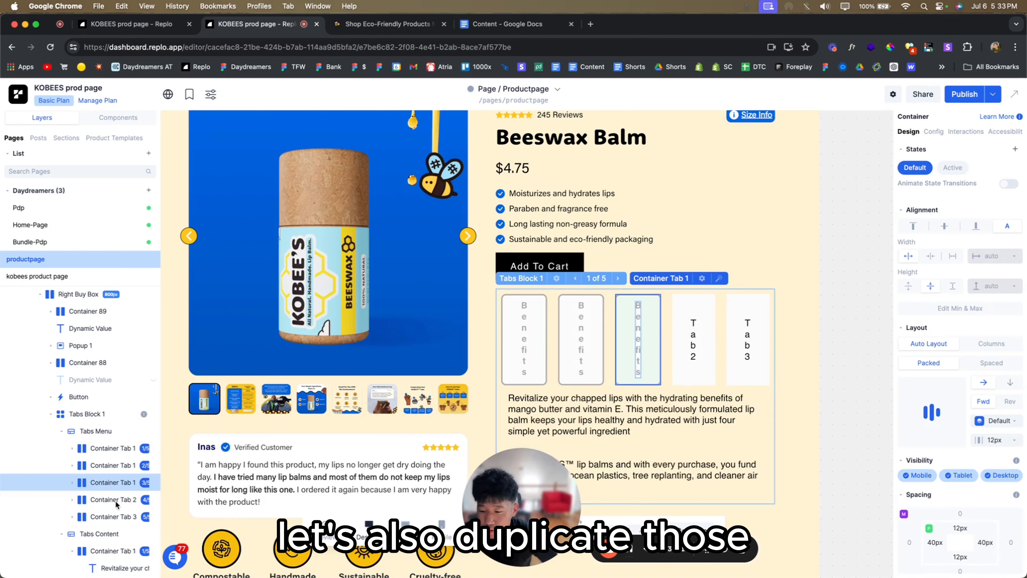
left_click(114, 500)
left_click(117, 517, "shift")
key("Delete")
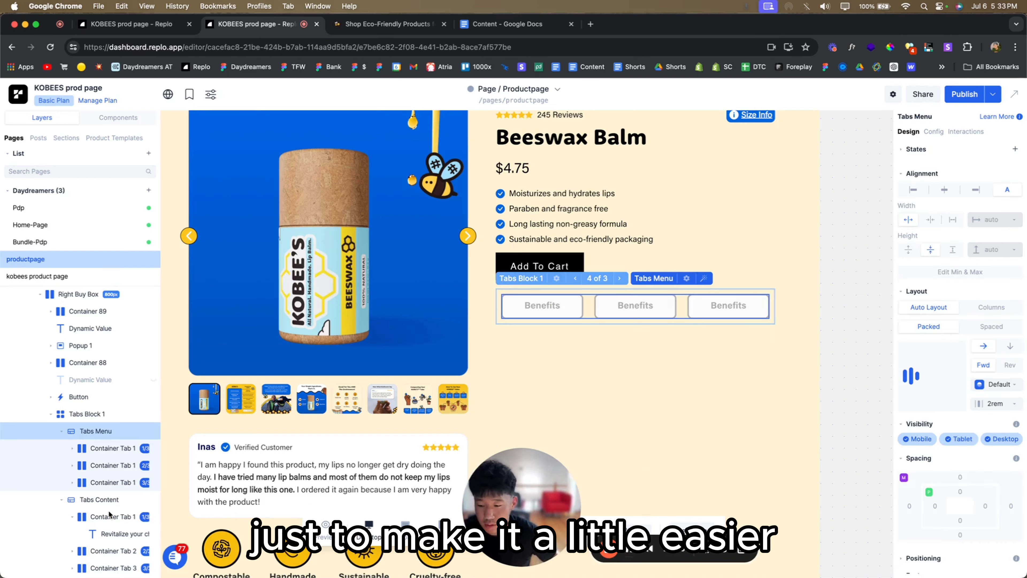
- Check the tab names on the live page and change the second tab's label to Ways to Enjoy
left_click(370, 24)
left_click(278, 25)
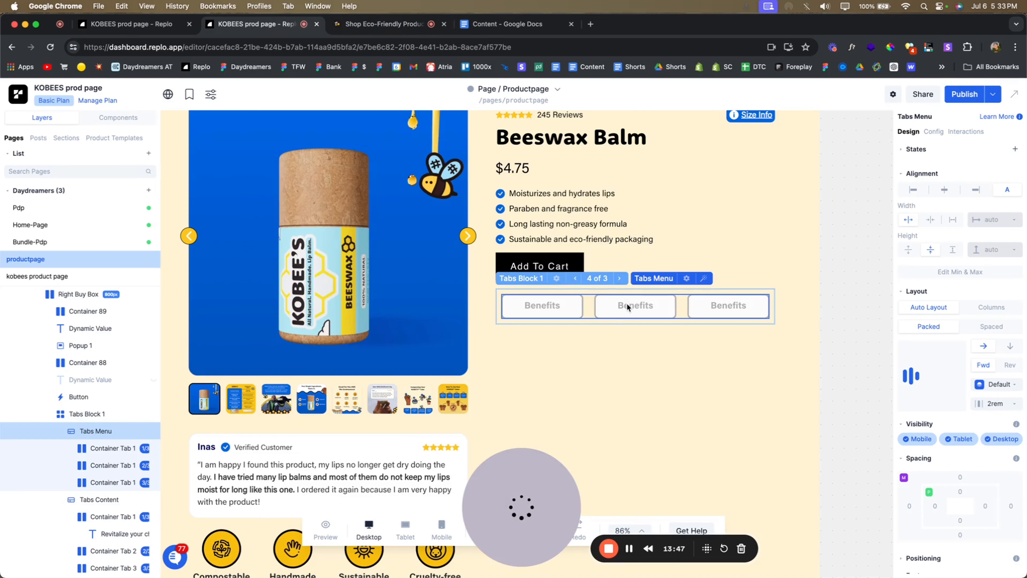
left_click(100, 467)
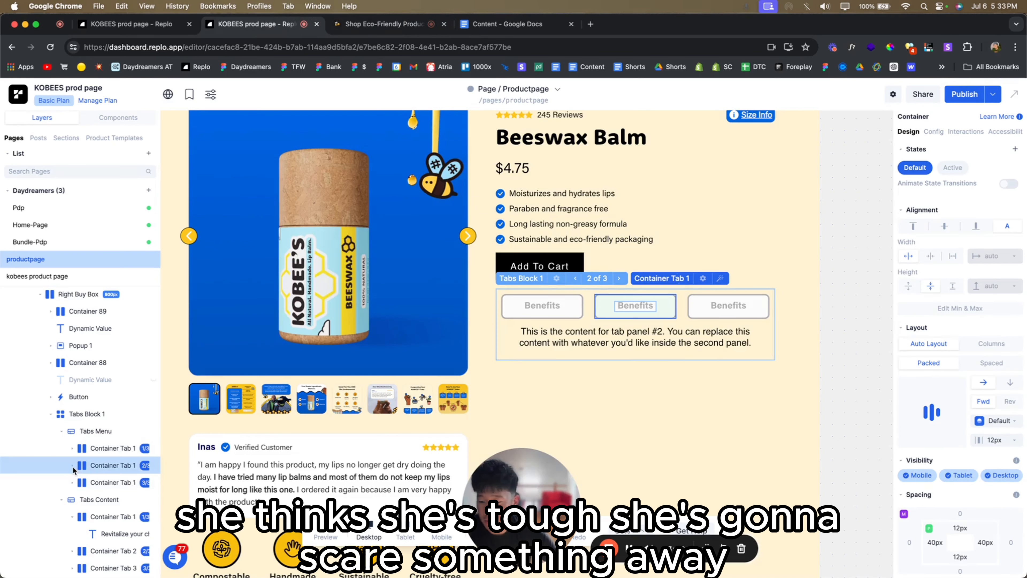
left_click(114, 483)
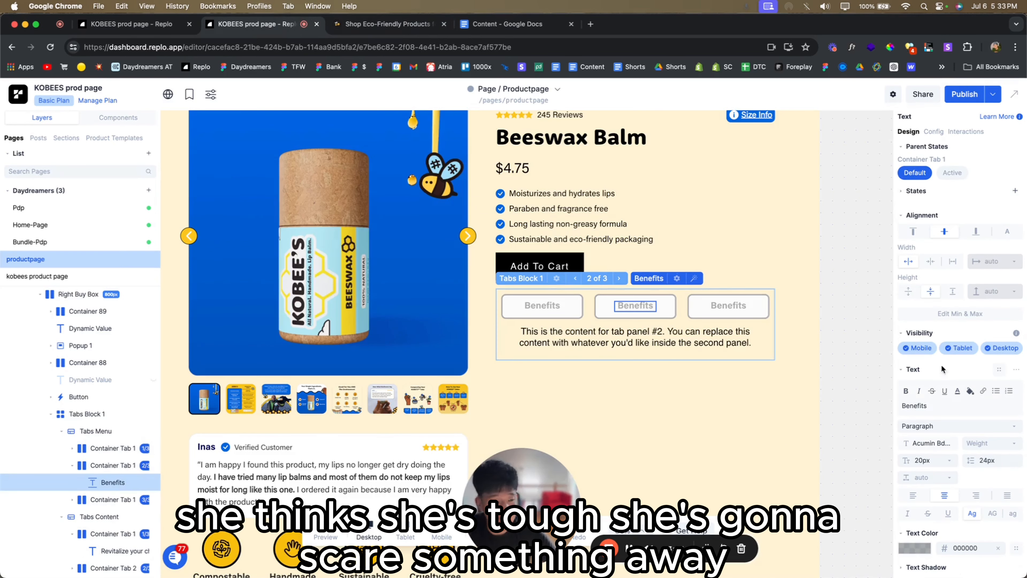
left_click(929, 410)
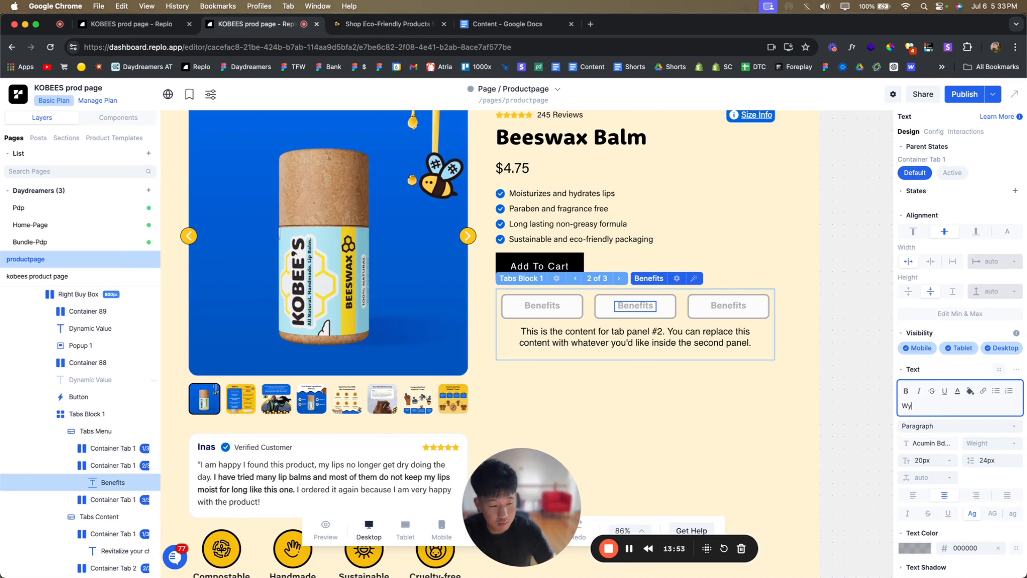
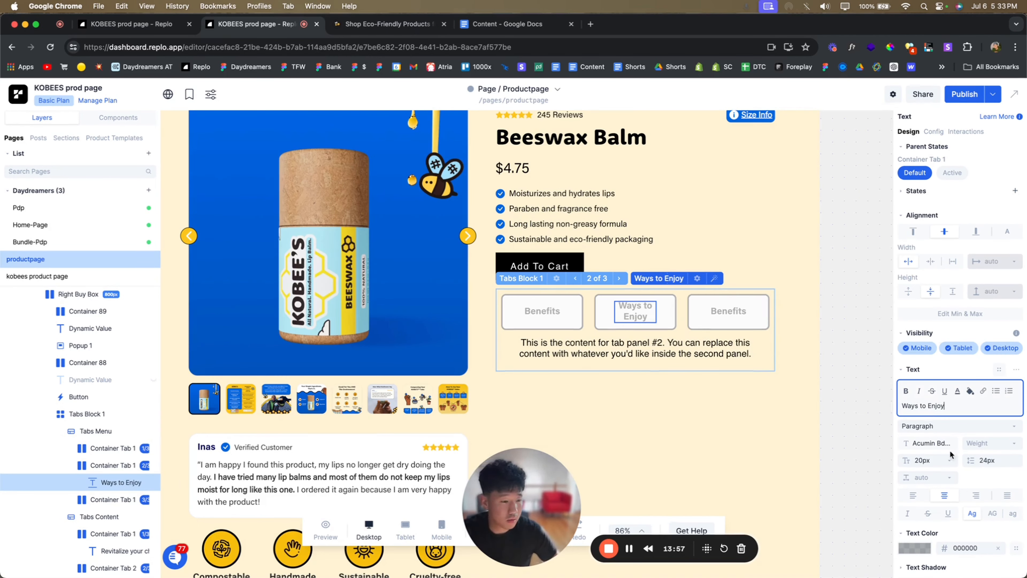
- Reduce the left and right padding of all three tab containers to about 12 px
scroll(989, 480, "down", 4)
left_click(113, 463)
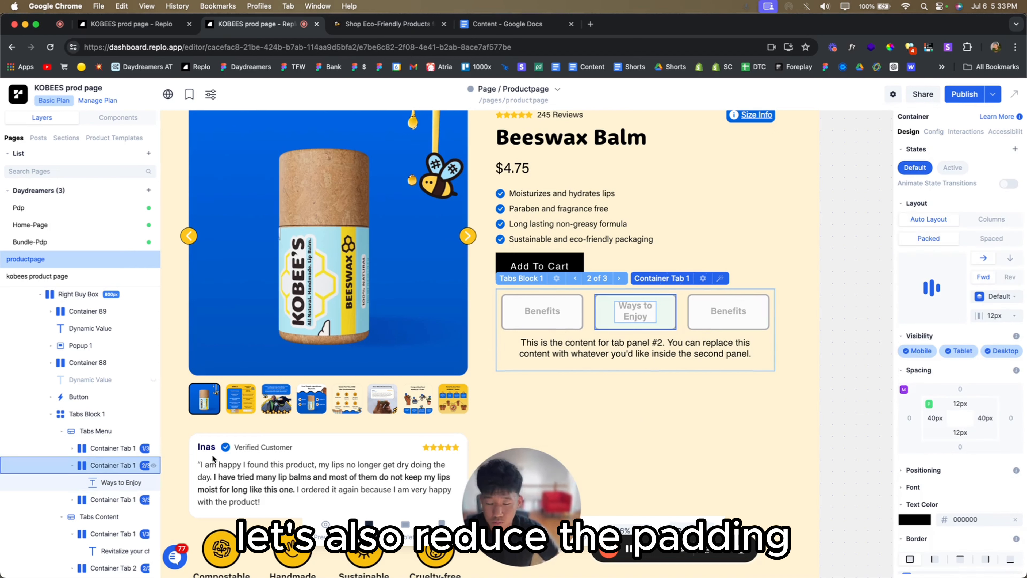
left_click_drag(932, 423, 906, 414)
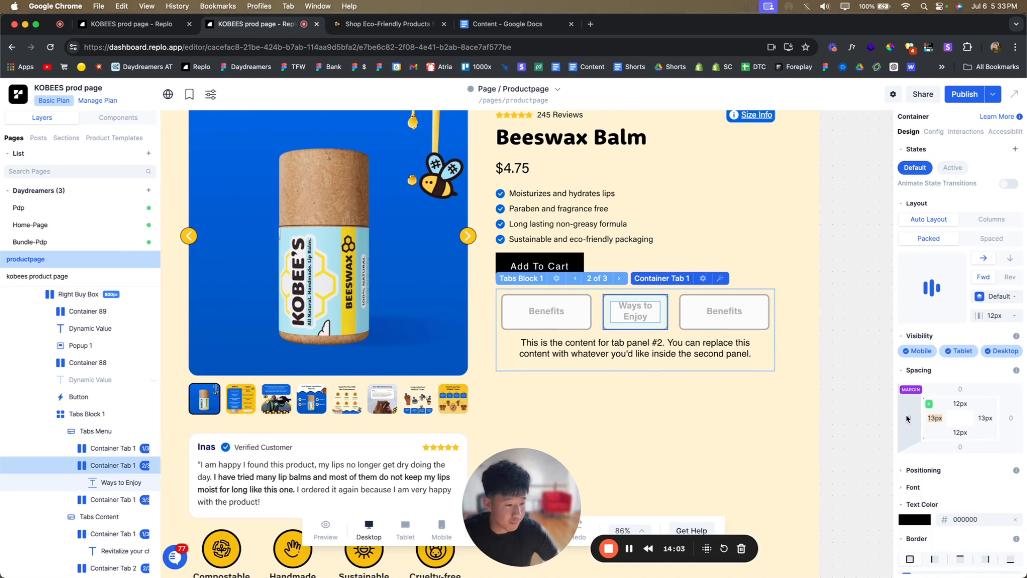
left_click(92, 450)
left_click_drag(934, 424, 904, 415)
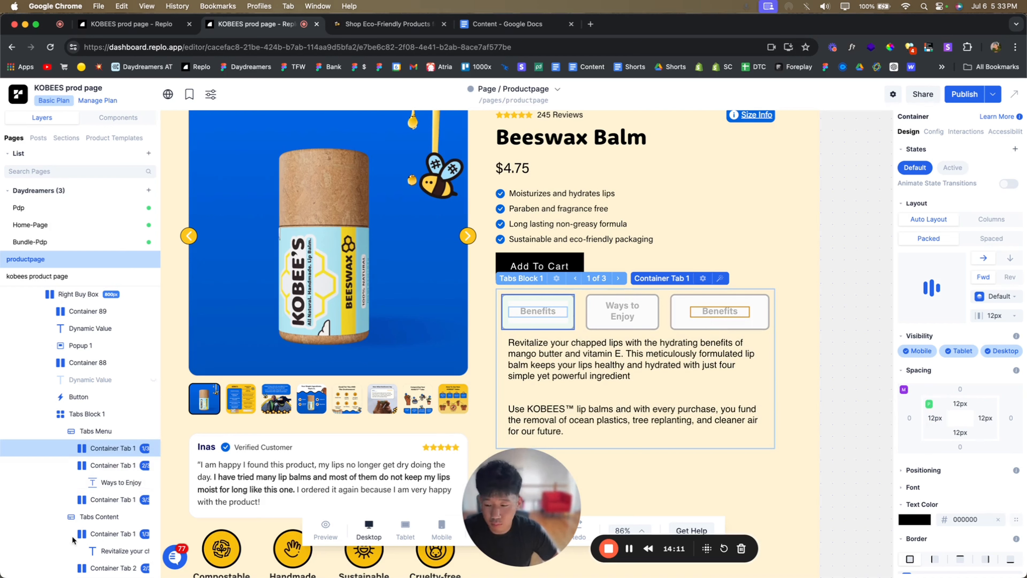
left_click(100, 502)
left_click_drag(934, 425, 905, 420)
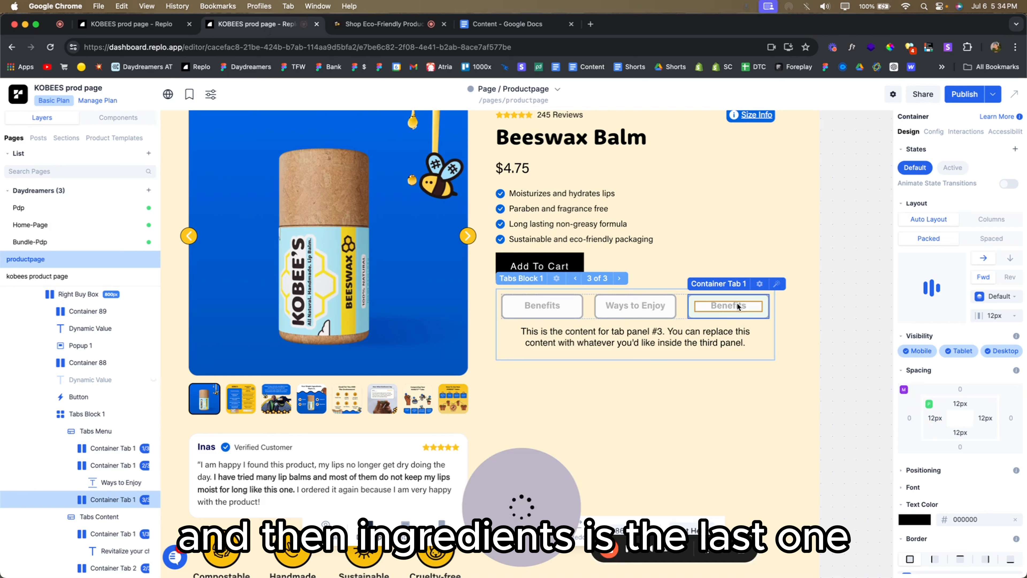
- Change the third tab's label to Ingredients
left_click(739, 305)
left_click(938, 276)
type("O")
key("BackSpace")
type("Ingredients")
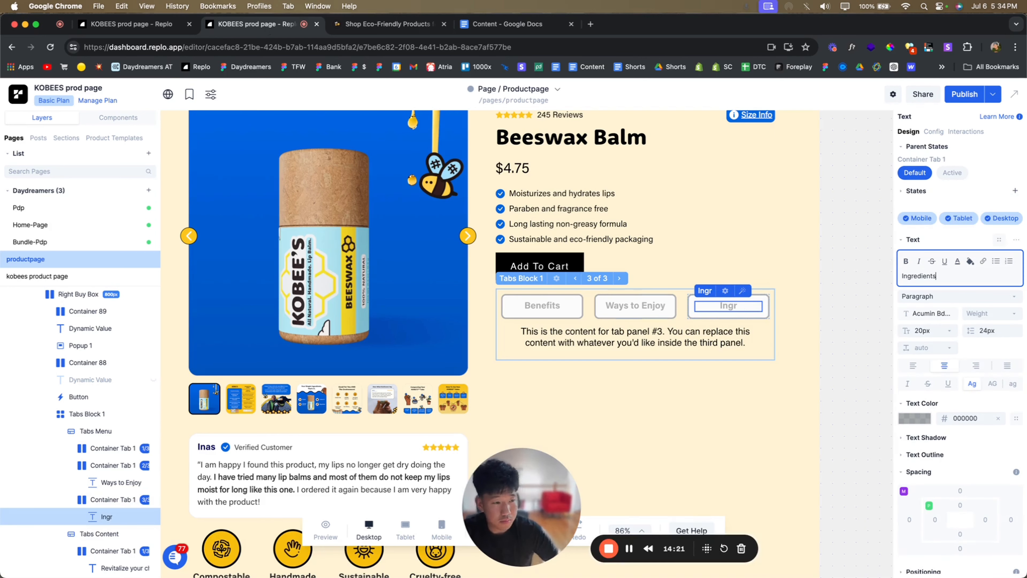
key("Escape")
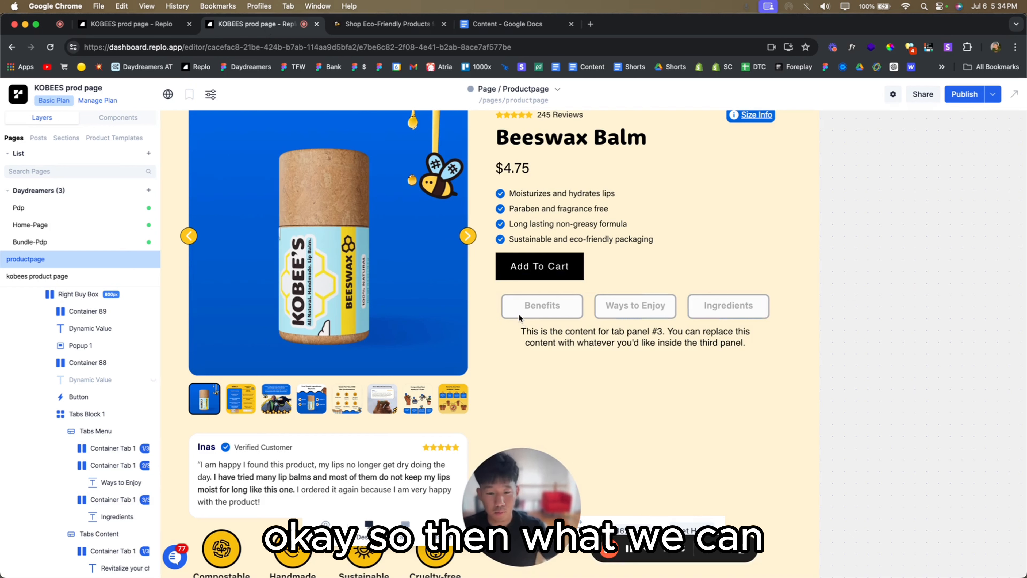
- Compare with the live page's active tab and set the first tab container's active-state background to the yellow FCC51B document colour
left_click(118, 448)
left_click(952, 168)
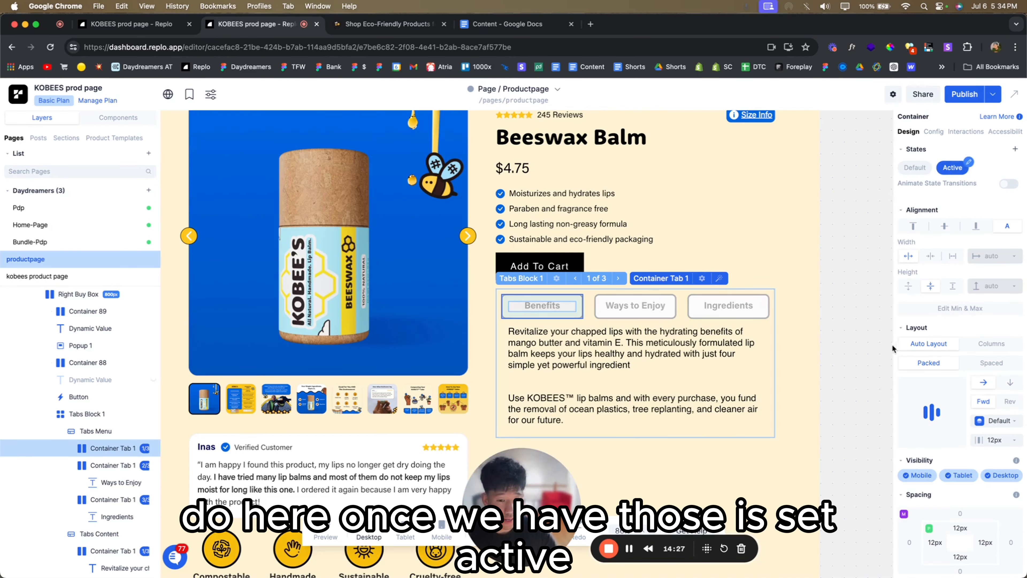
left_click(380, 24)
left_click(657, 202)
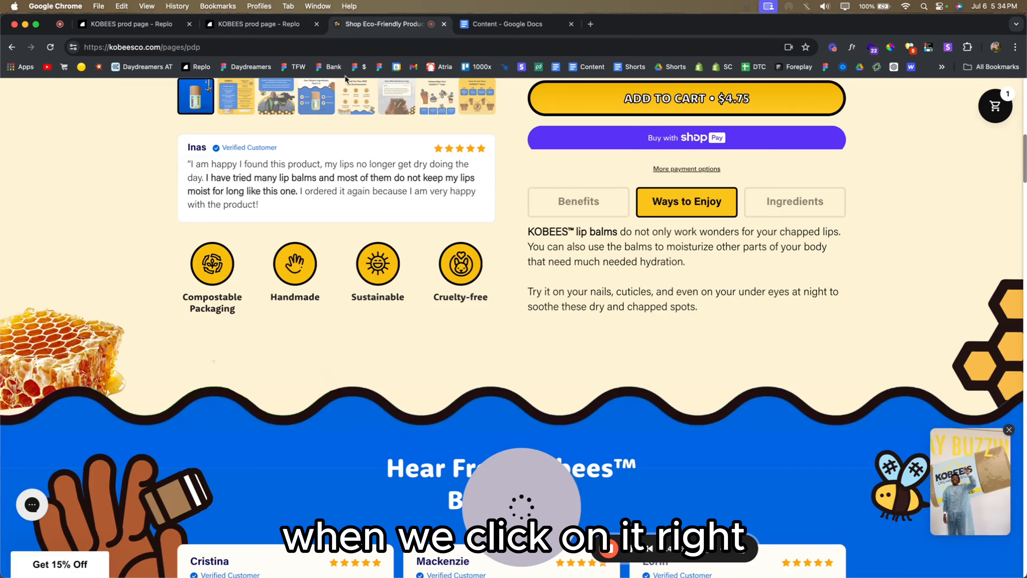
left_click(286, 25)
scroll(919, 430, "down", 6)
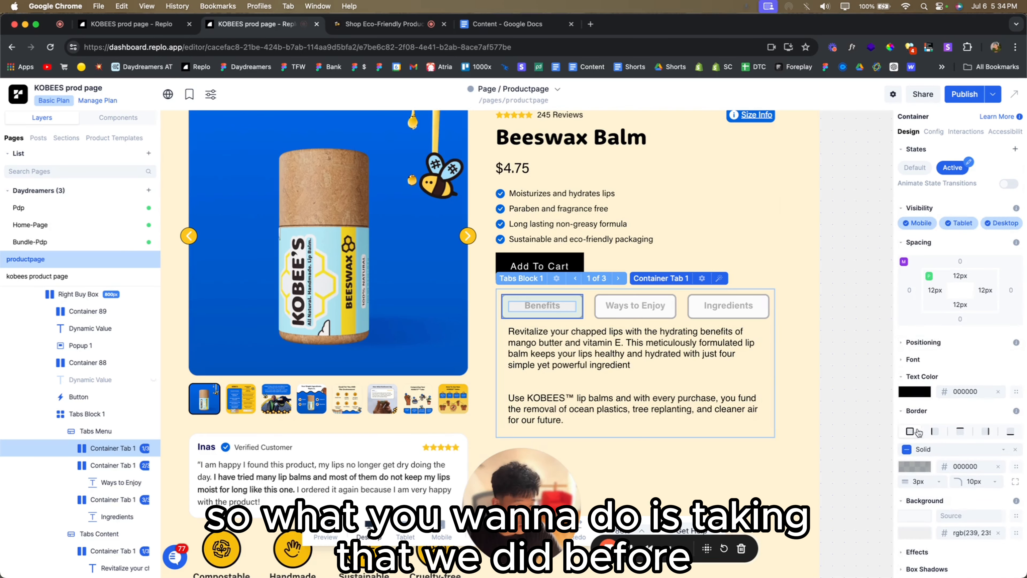
left_click(916, 533)
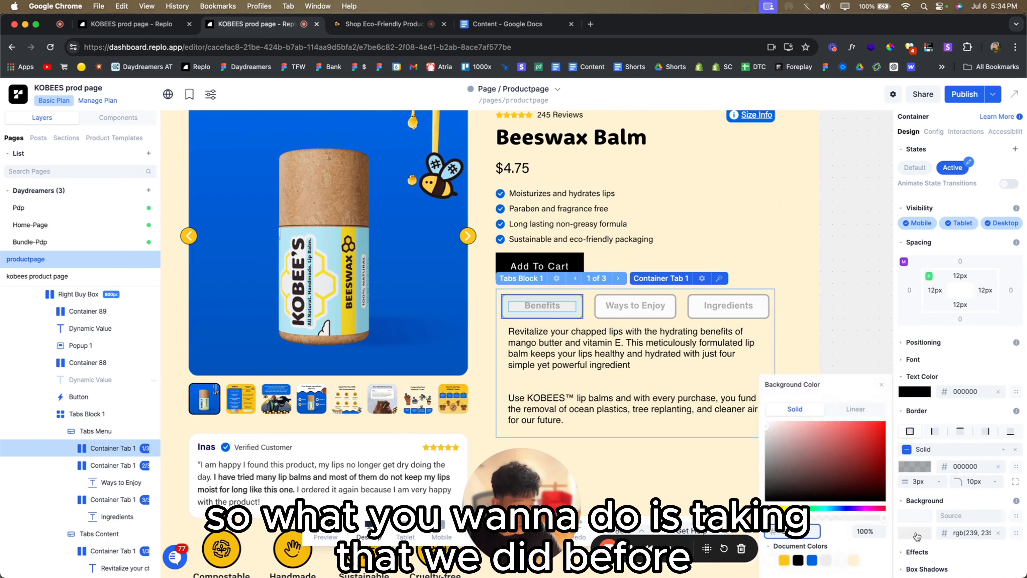
left_click(784, 560)
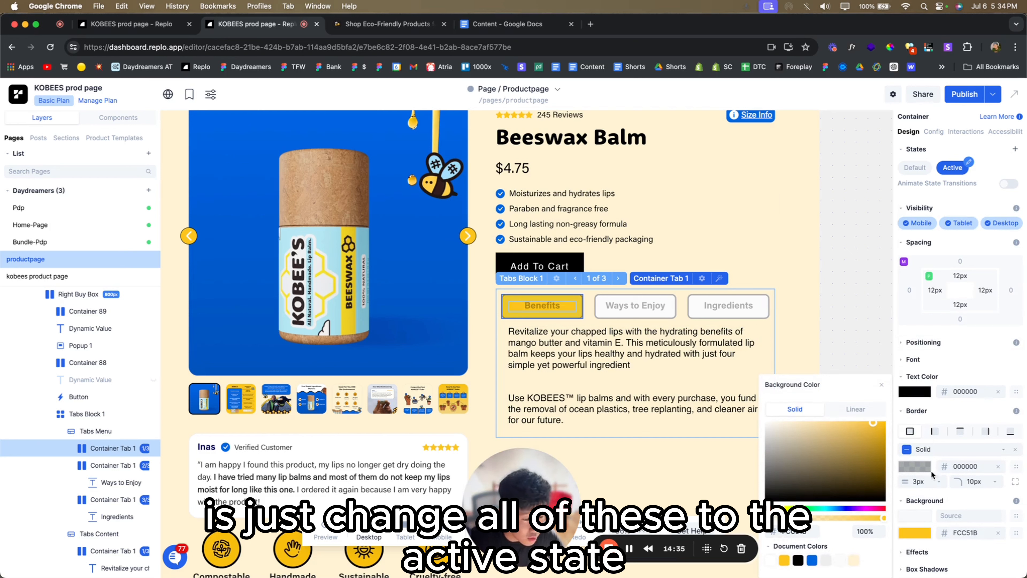
- Set the first tab container's active-state border and text colours to 000000 at 100% opacity
left_click(914, 466)
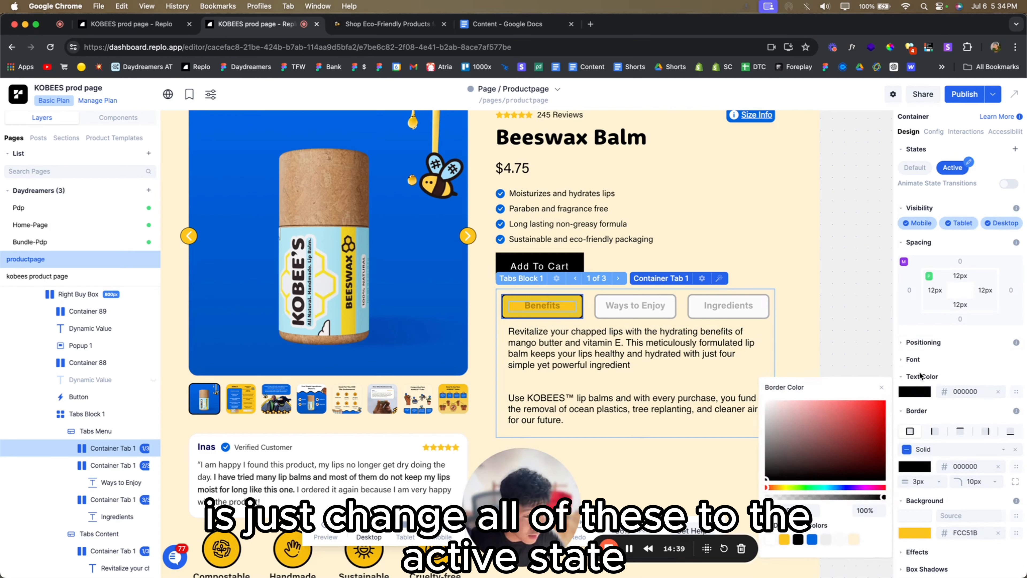
left_click(916, 392)
left_click(873, 422)
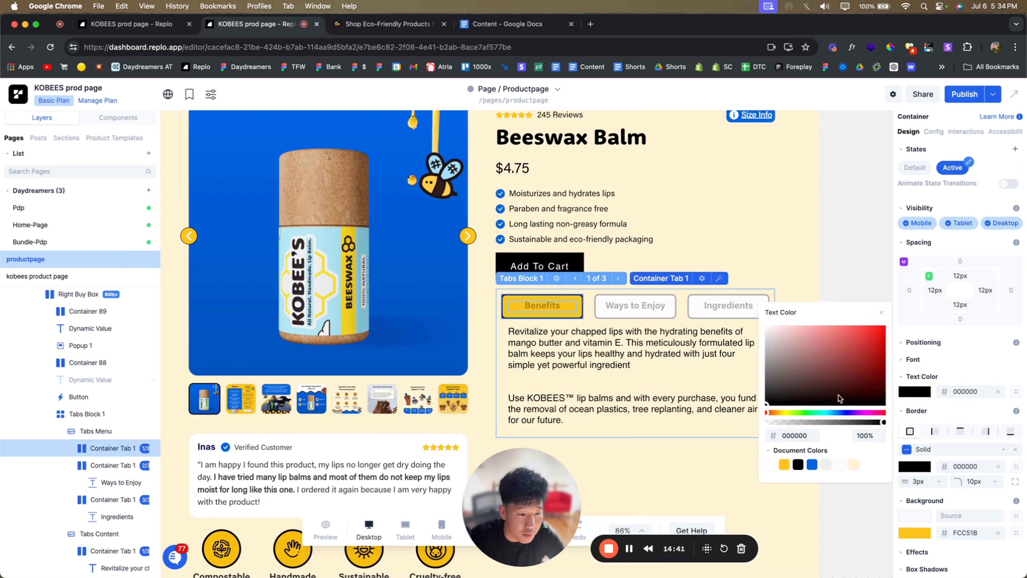
- Set the Benefits label's active-state text colour to 000000 at 100% opacity
left_click(72, 449)
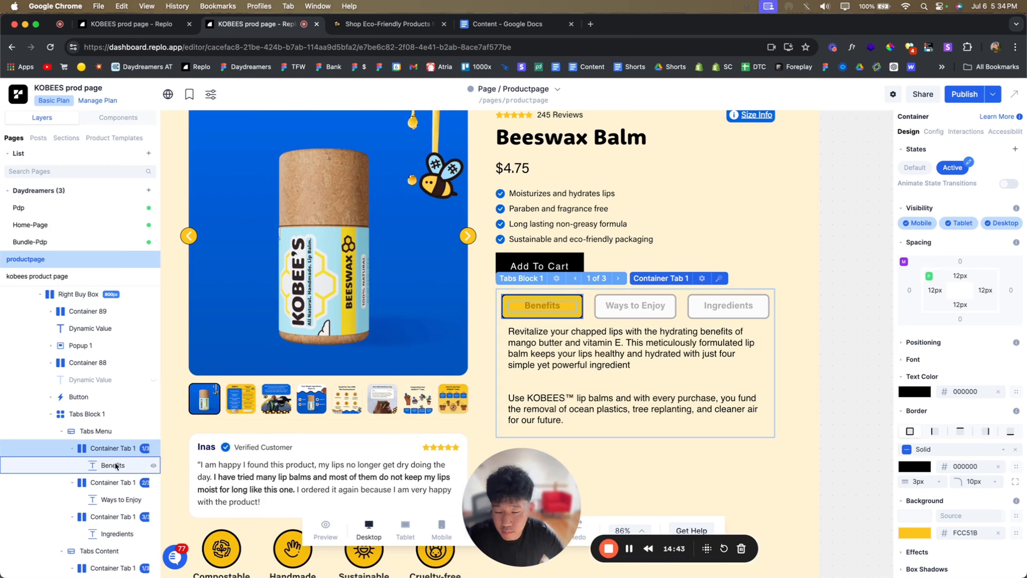
left_click(116, 466)
left_click(915, 343)
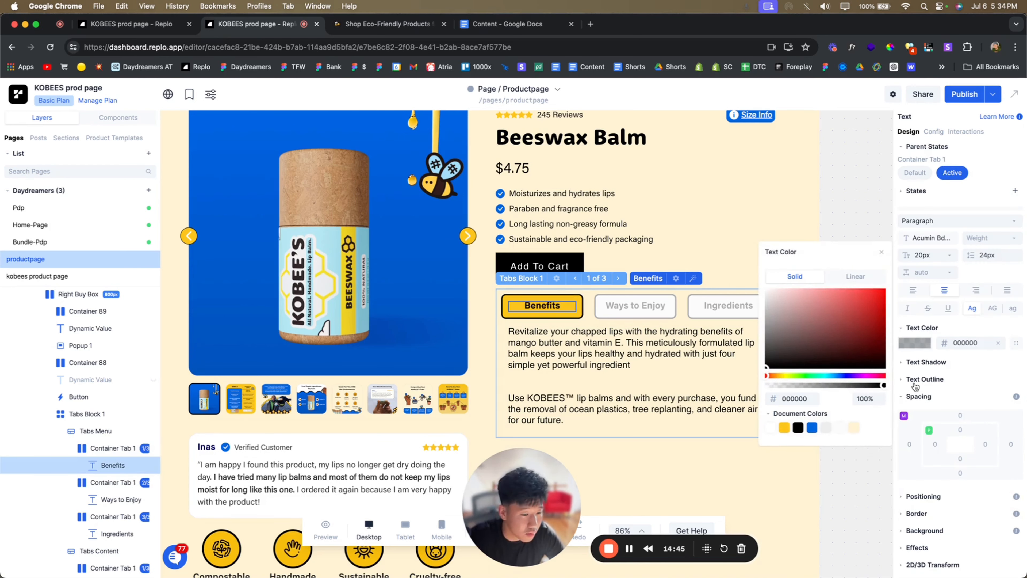
- Compare the Benefits tab's styling in its default and active states
left_click(920, 173)
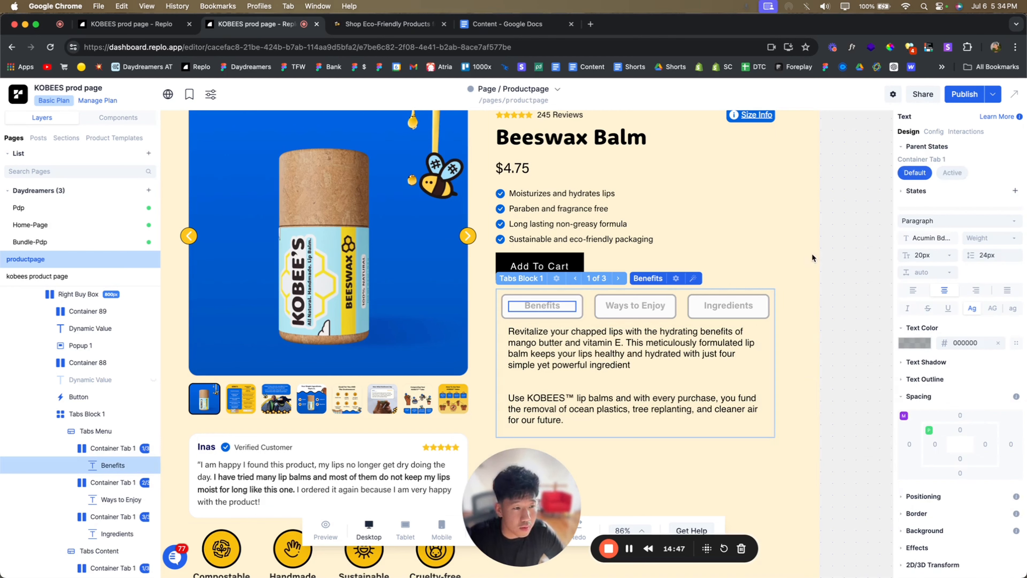
left_click(830, 296)
left_click(550, 303)
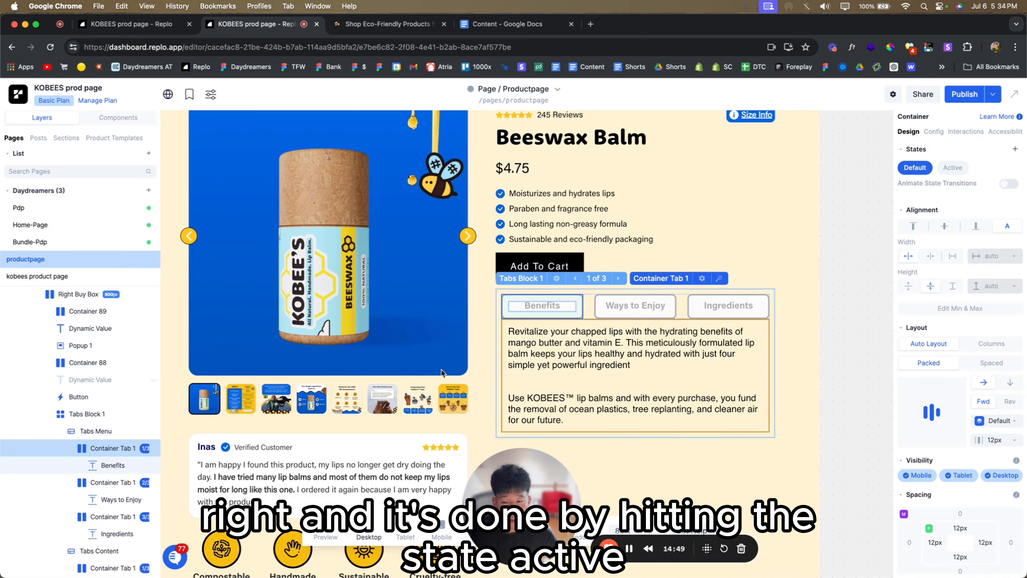
left_click(951, 168)
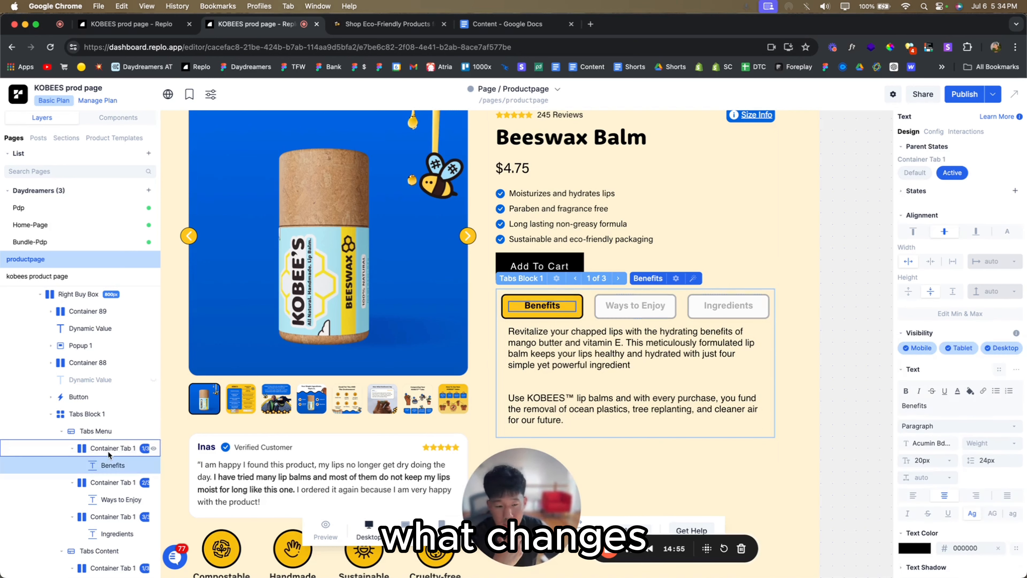
- Duplicate the styled Benefits tab container twice and delete the old Ways to Enjoy and Ingredients tab containers
left_click(97, 448)
left_click(72, 448)
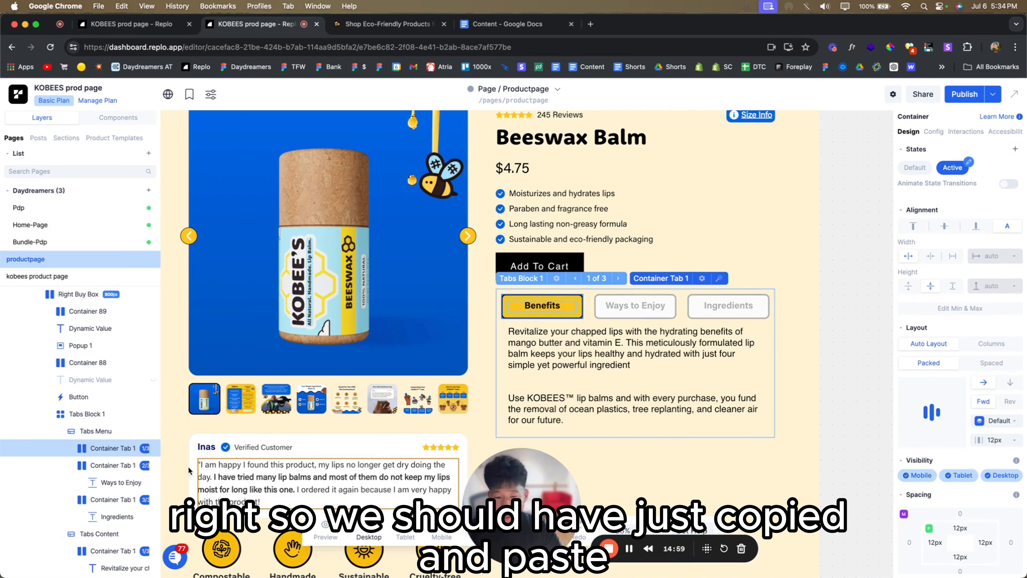
left_click(72, 465)
key("super+d")
key("super+d")
left_click(114, 499)
left_click(113, 517, "shift")
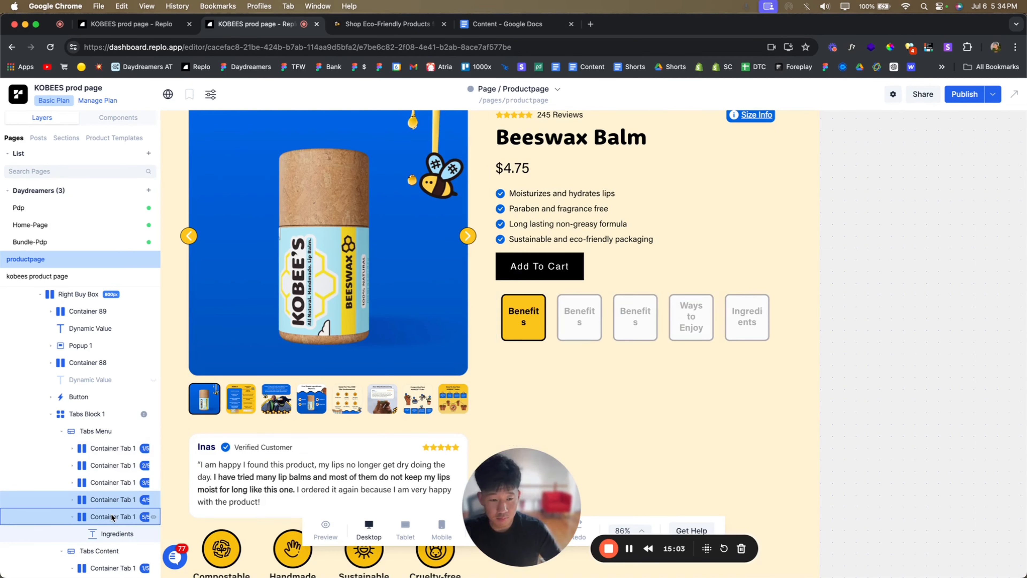
key("Delete")
- Change the label of the second tab, a copy of Benefits, to Ways to Enjoy
left_click(633, 306)
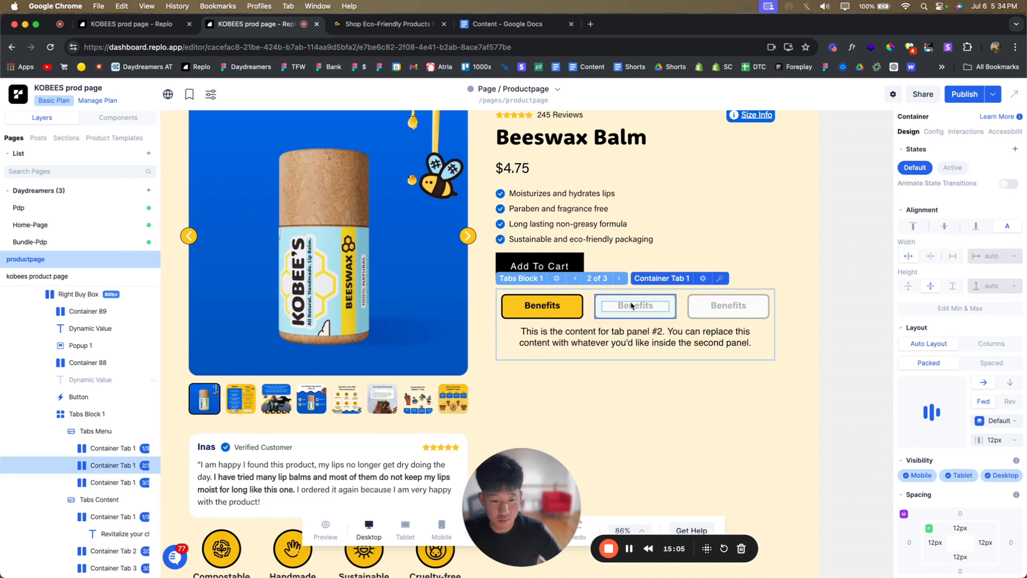
left_click(633, 308)
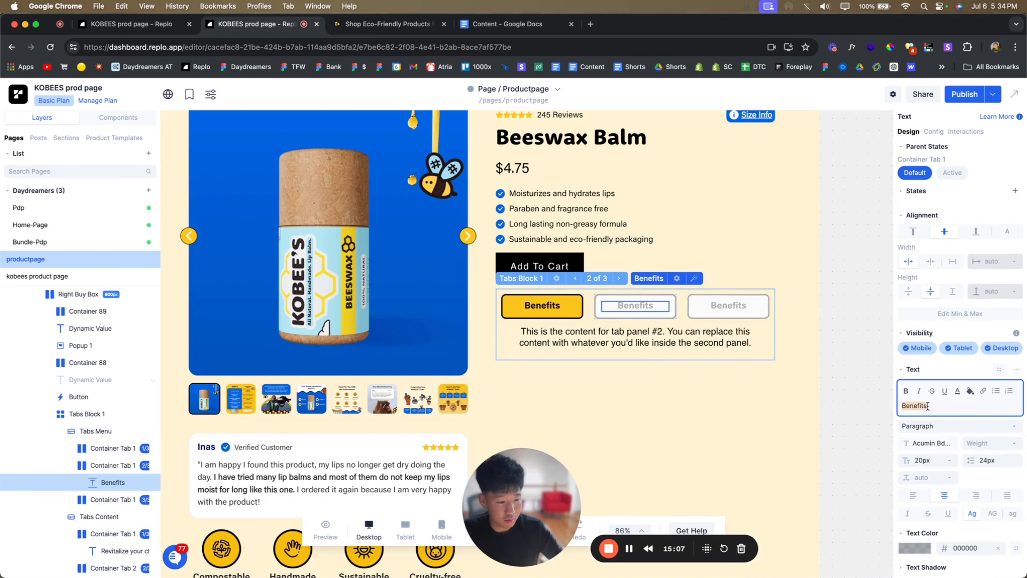
type("ays ")
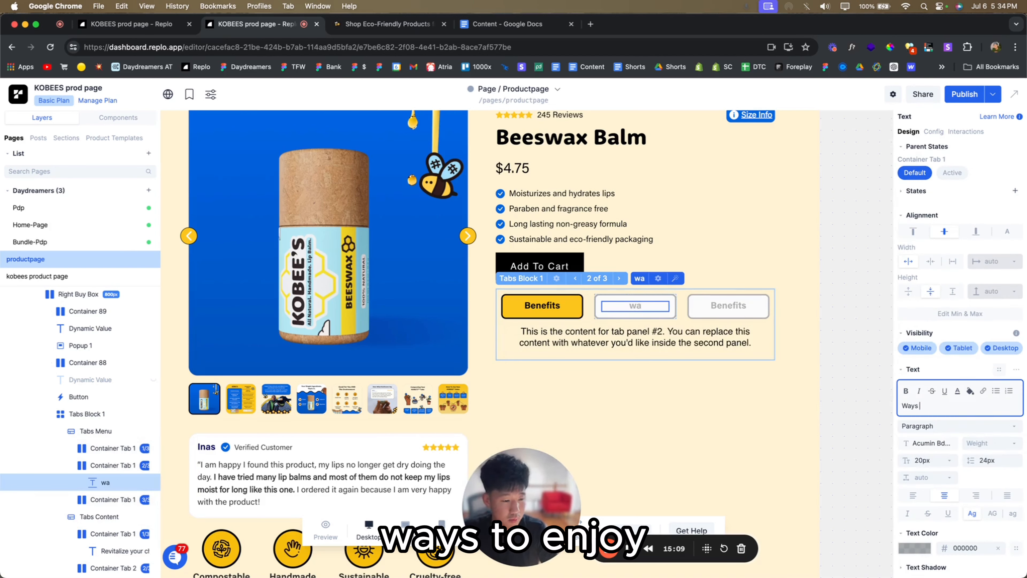
type("to Enjoy")
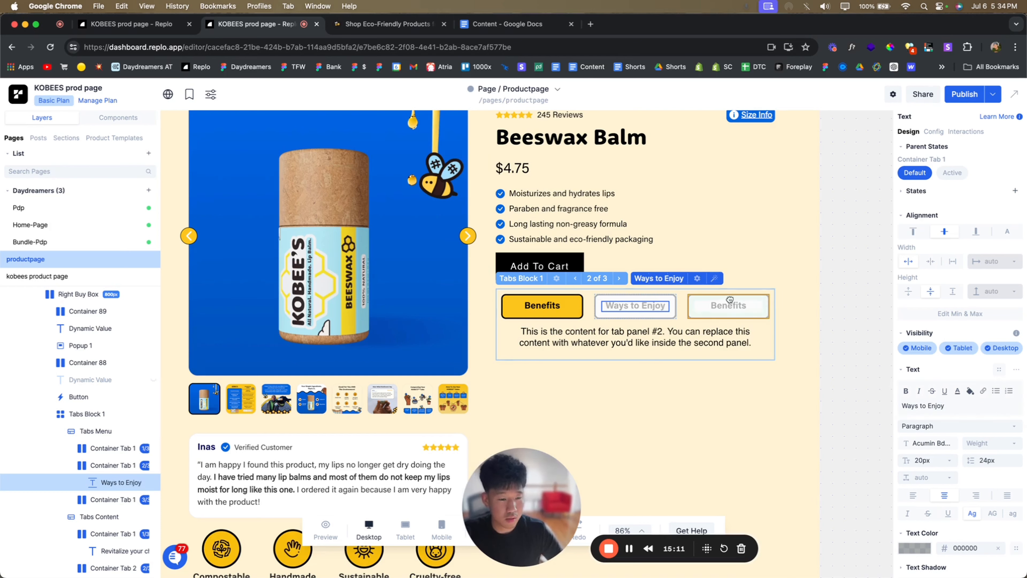
- Change the label of the third tab, a copy of Benefits, to Ingredients
left_click(728, 305)
left_click(729, 307)
double_click(929, 403)
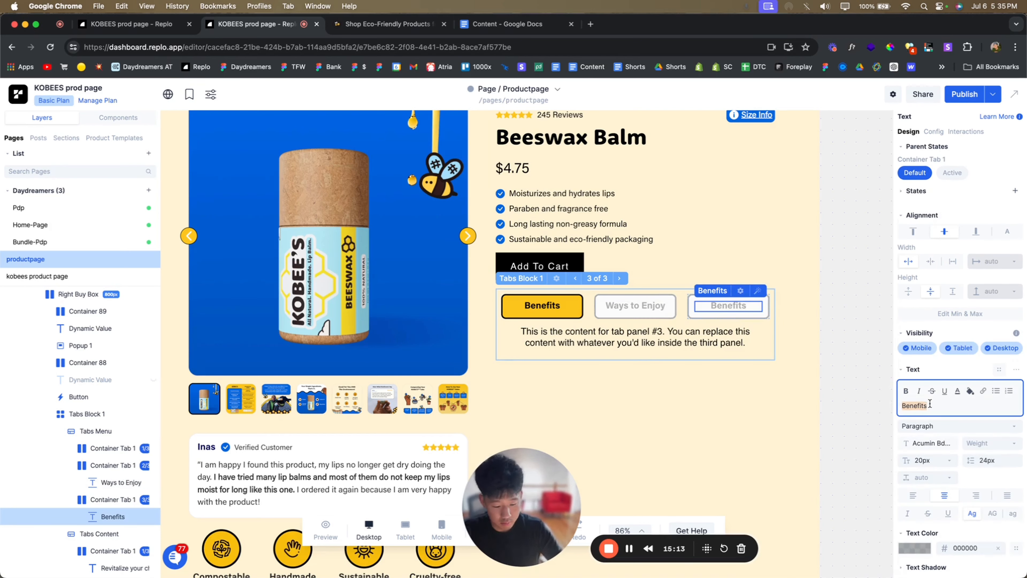
type("Ingredients")
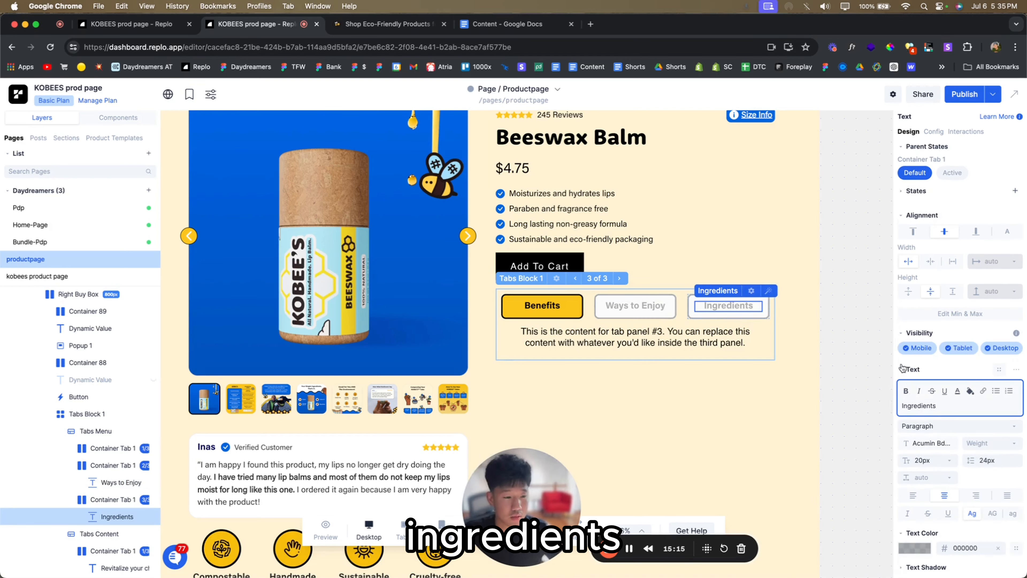
- Copy the full Ways to Enjoy description from the live KOBEES product page in the other browser tab
left_click(828, 353)
left_click(610, 348)
left_click(590, 309)
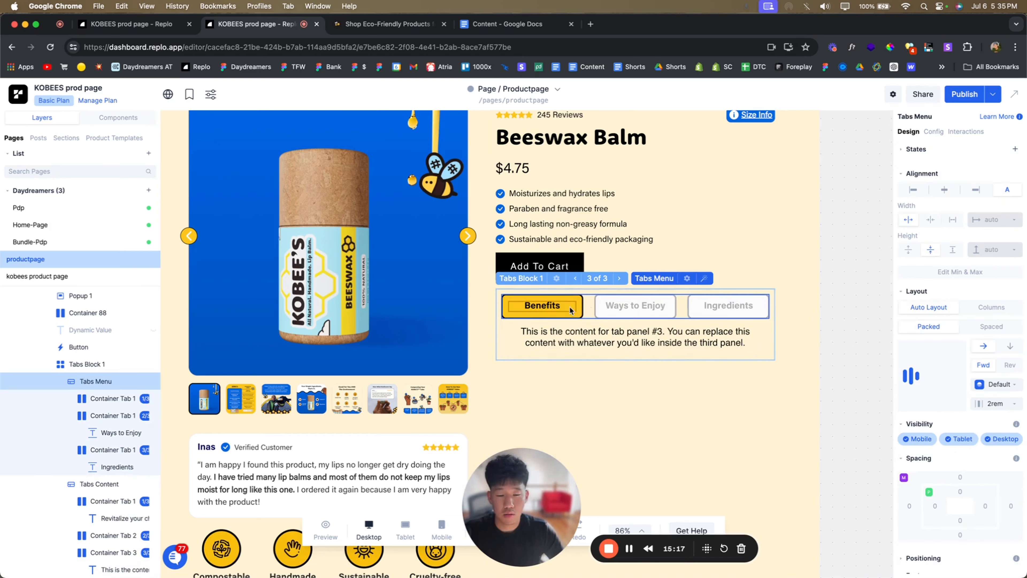
key("ctrl+Tab")
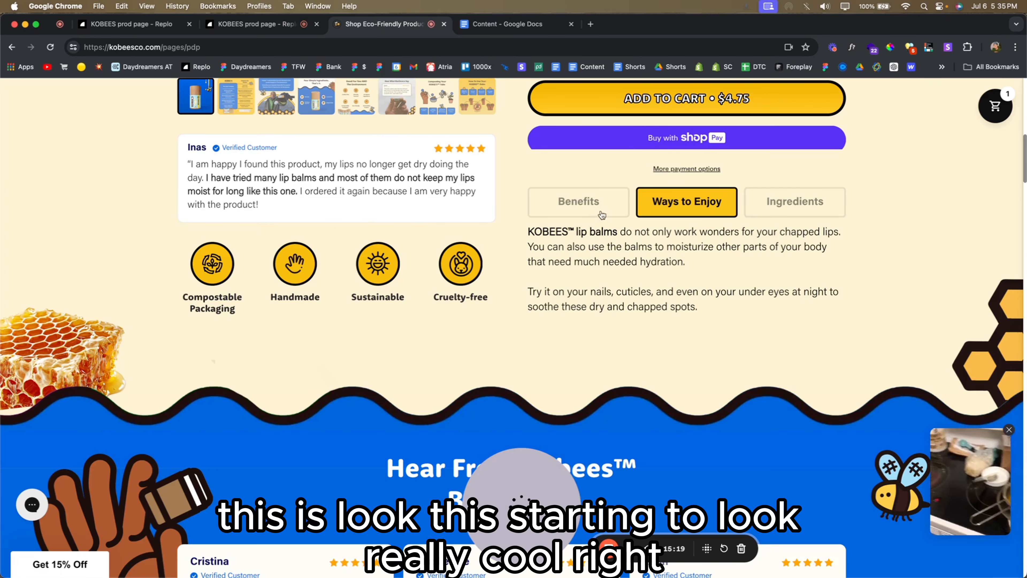
left_click(602, 214)
left_click(653, 202)
left_click_drag(624, 314, 509, 236)
key("super+c")
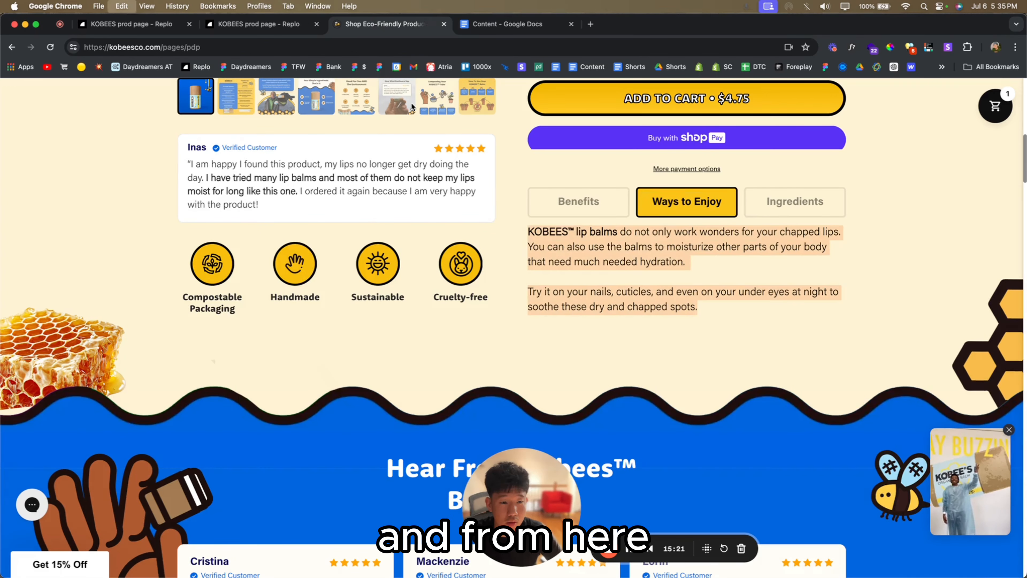
- Replace the second tab panel's placeholder in the Replo editor with the copied Ways to Enjoy text and left-align it
key("ctrl+shift+Tab")
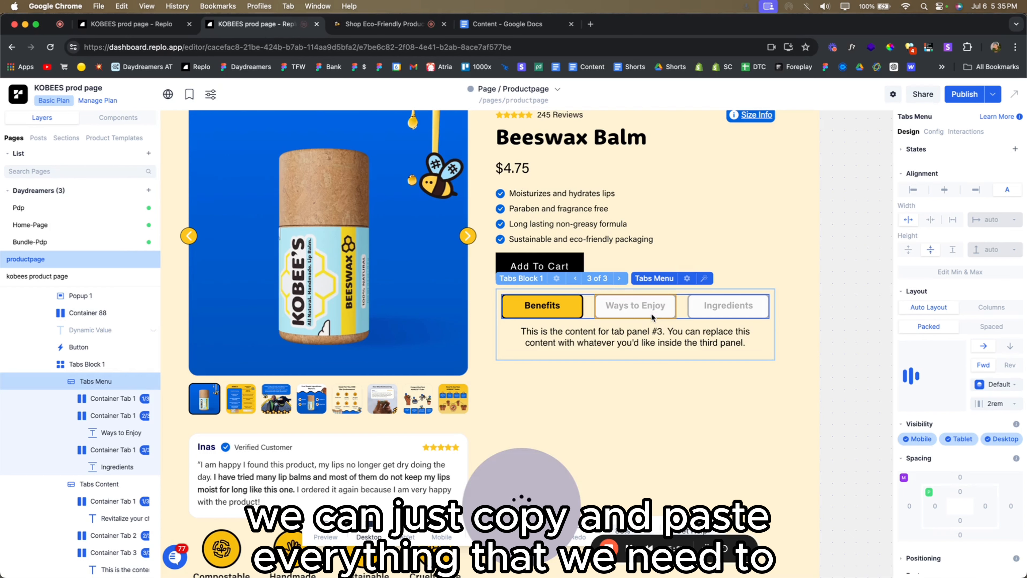
left_click(651, 314)
left_click(632, 344)
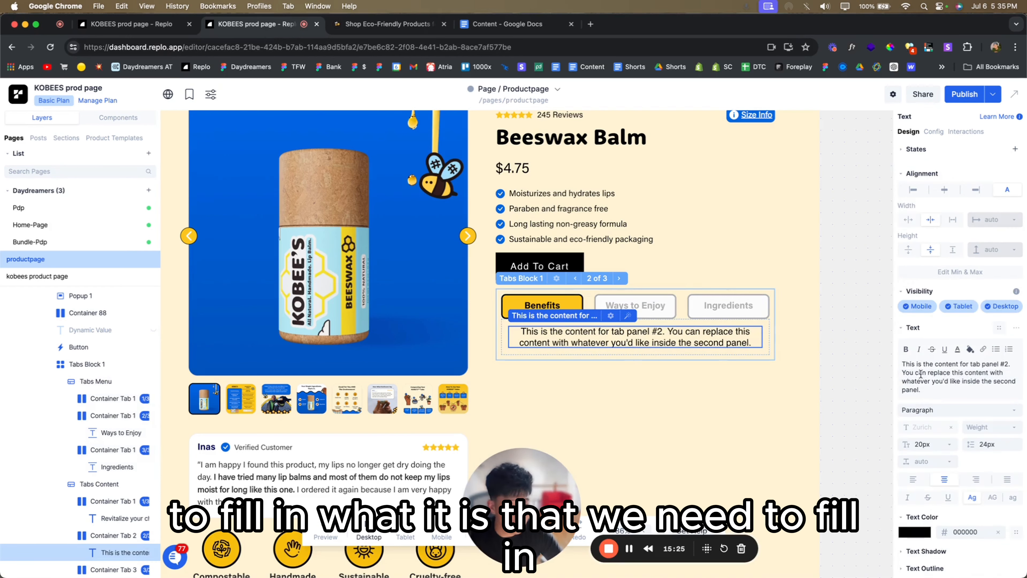
key("super+a")
key("super+v")
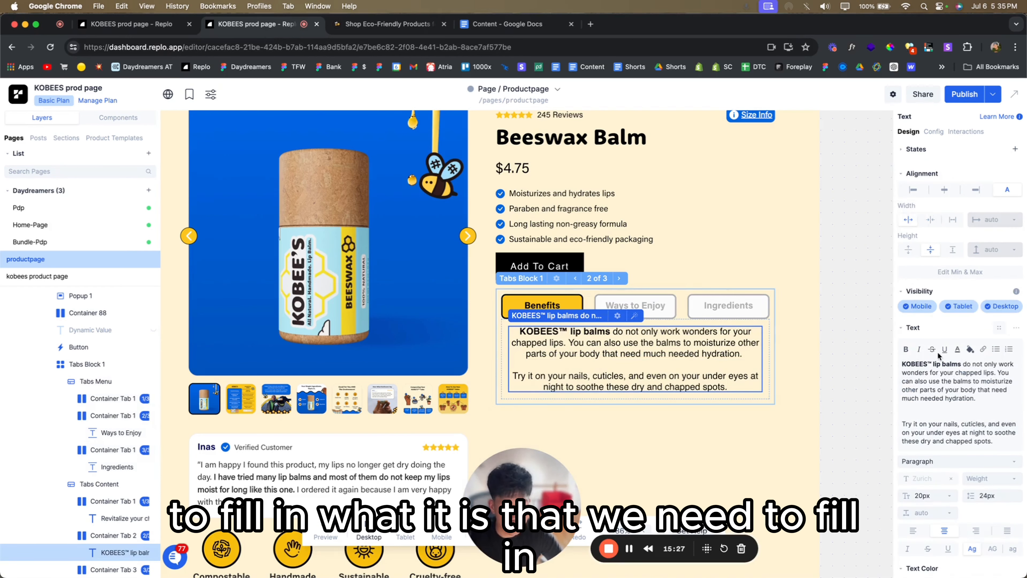
scroll(930, 364, "down", 2)
left_click(913, 504)
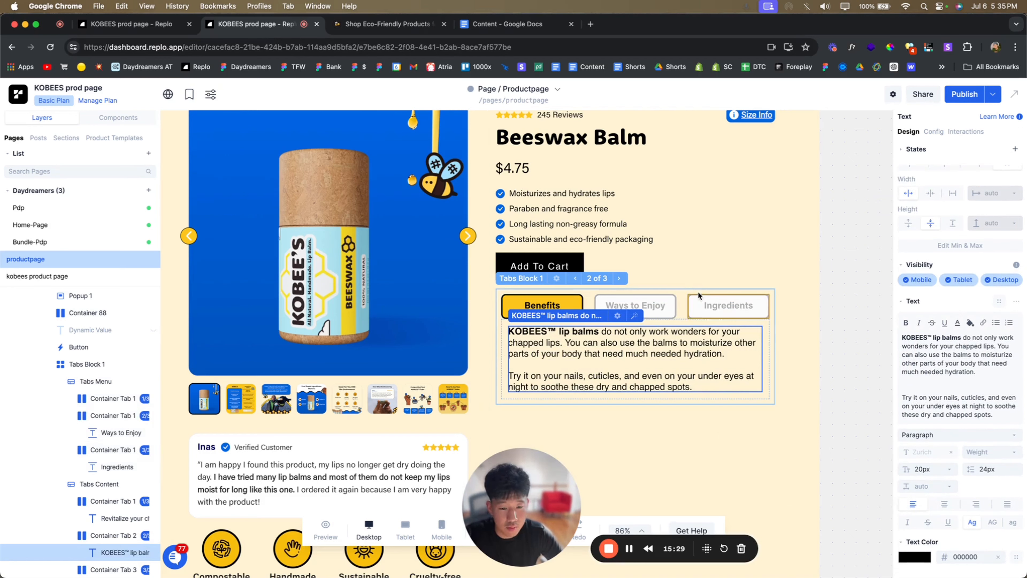
- Show the Ingredients panel in Replo, and copy the live page's Ingredients intro and bullet list, excluding the link below it
left_click(695, 309)
left_click(695, 308)
key("ctrl+Tab")
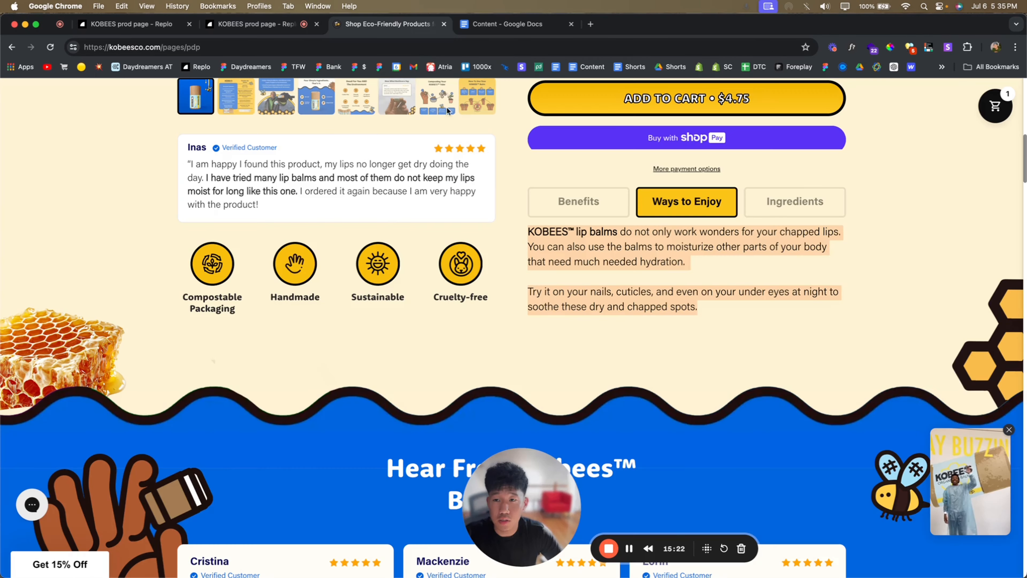
left_click(752, 201)
left_click_drag(667, 328, 513, 230)
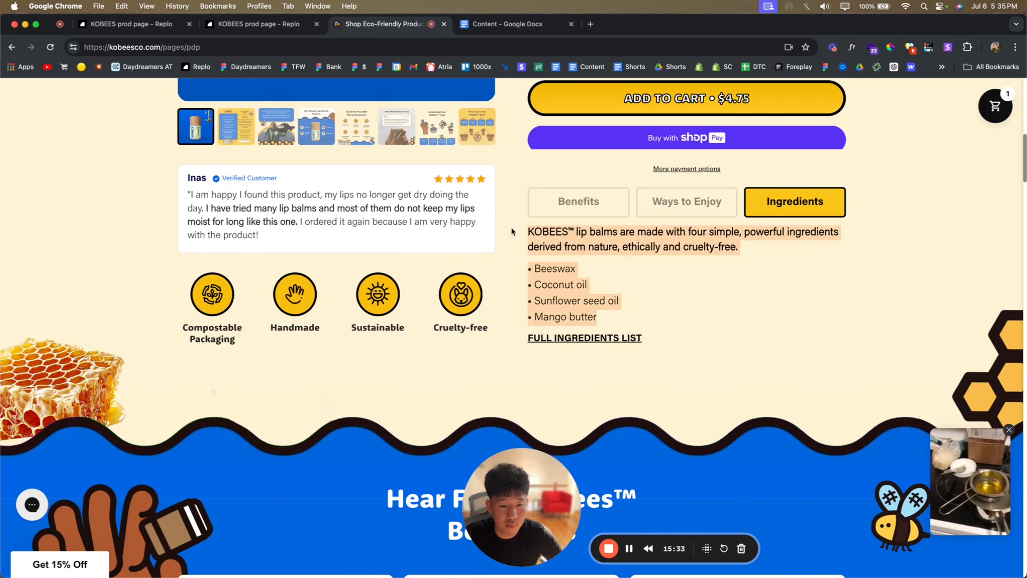
- Replace the third tab panel's placeholder in Replo with the copied Ingredients text, a blank line before the bullets, and left alignment
key("ctrl+shift+Tab")
left_click(635, 336)
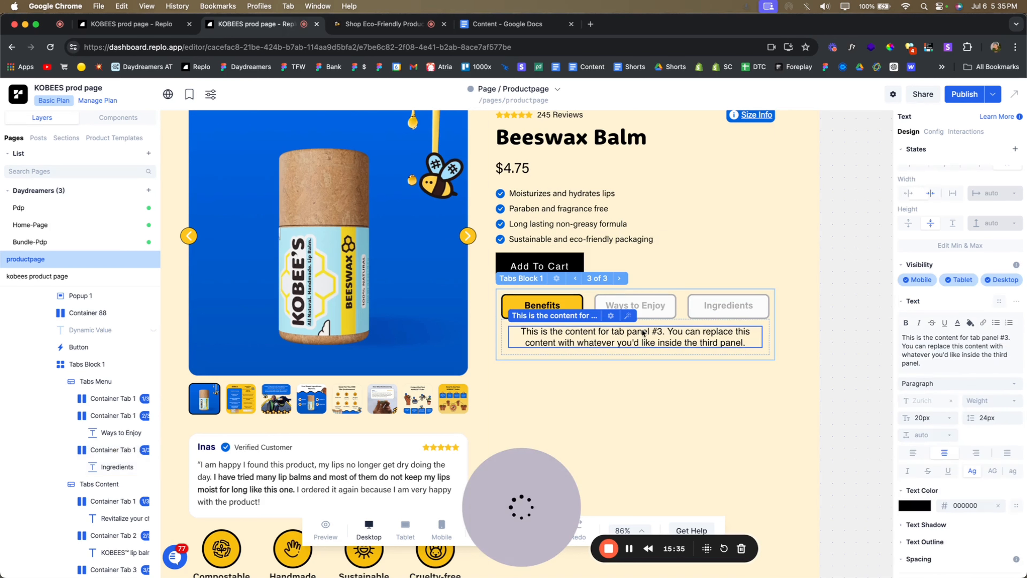
left_click(944, 363)
key("super+a")
key("super+v")
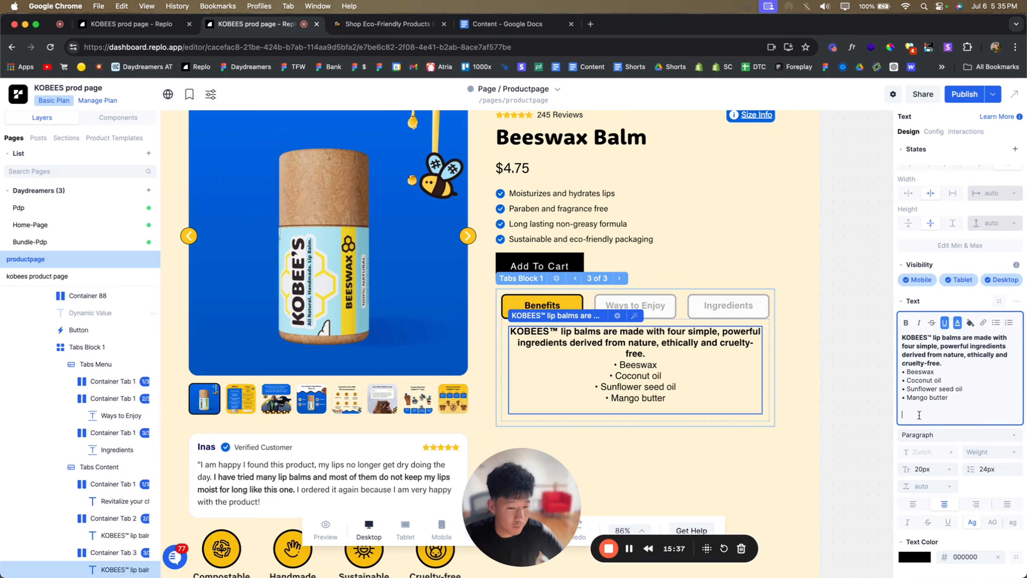
key("BackSpace")
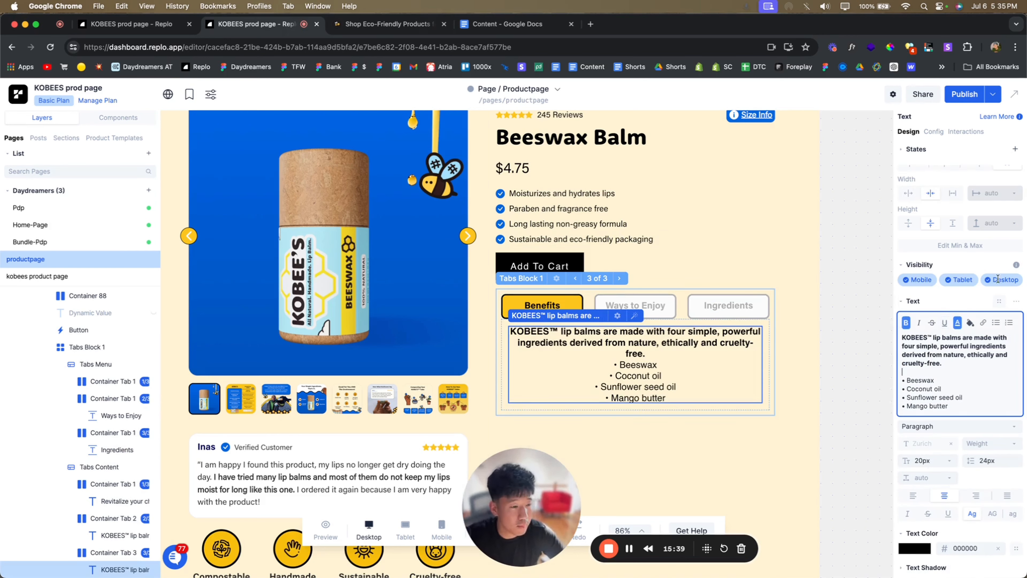
key("Return")
left_click(917, 423)
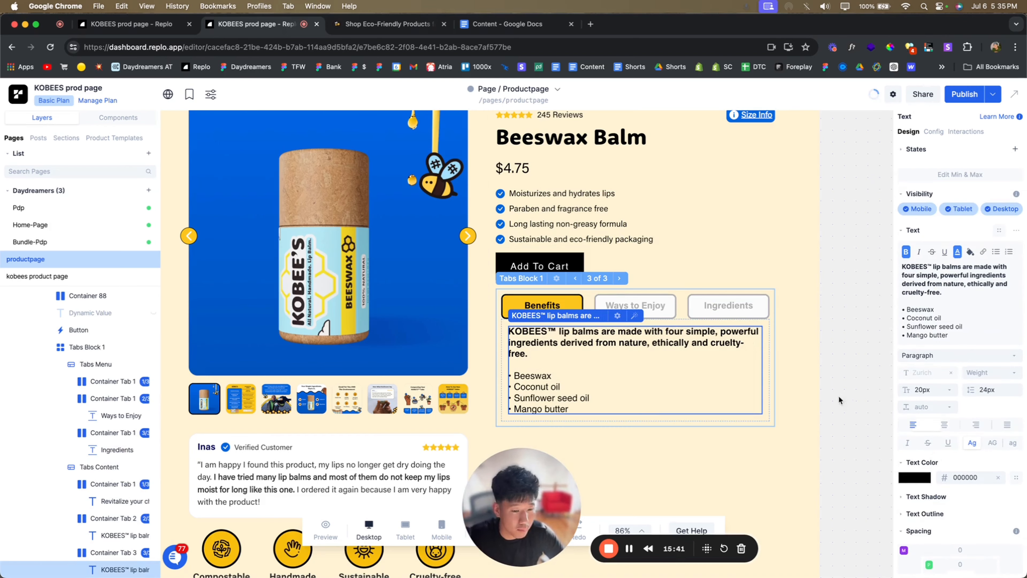
left_click(814, 373)
- Check where the FULL INGREDIENTS LIST link on the live page leads, and return to the Replo editor's Ingredients panel
left_click(378, 25)
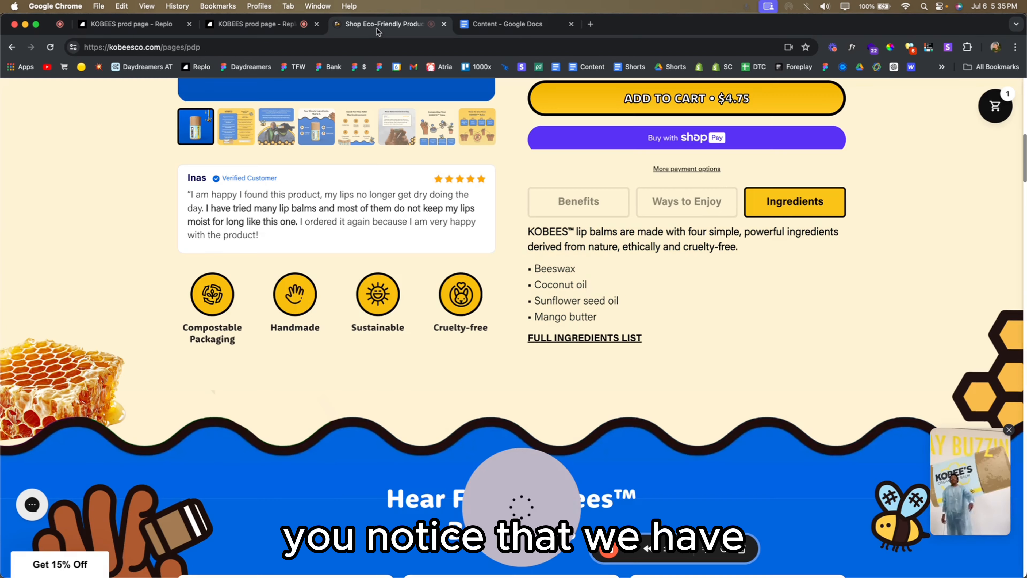
left_click(581, 338)
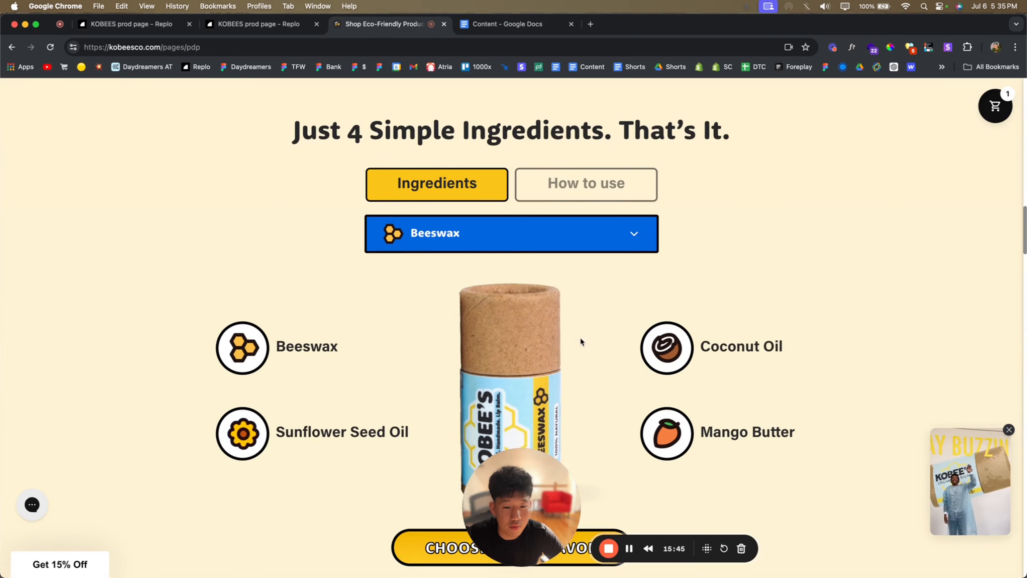
scroll(508, 356, "up", 15)
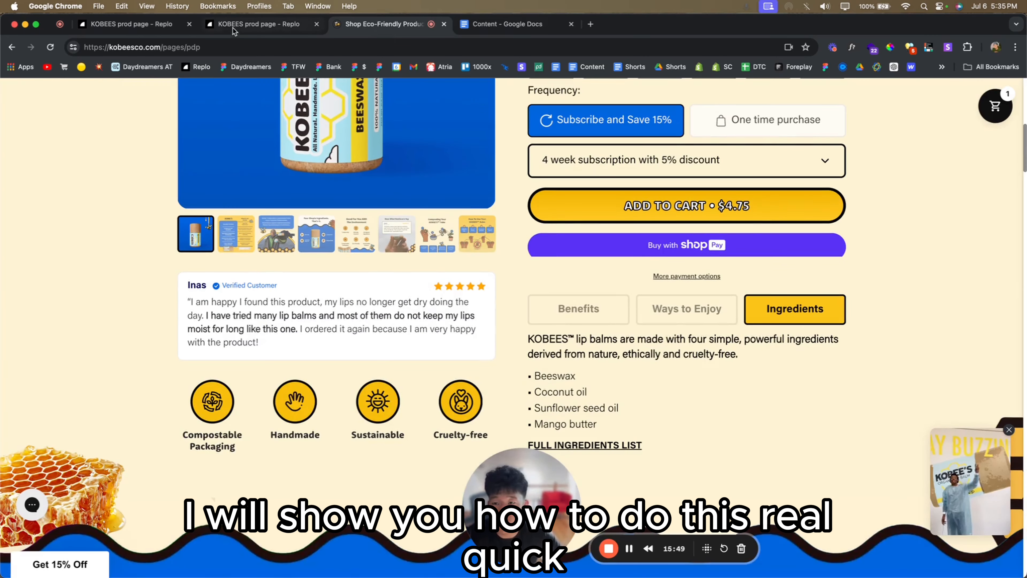
left_click(233, 25)
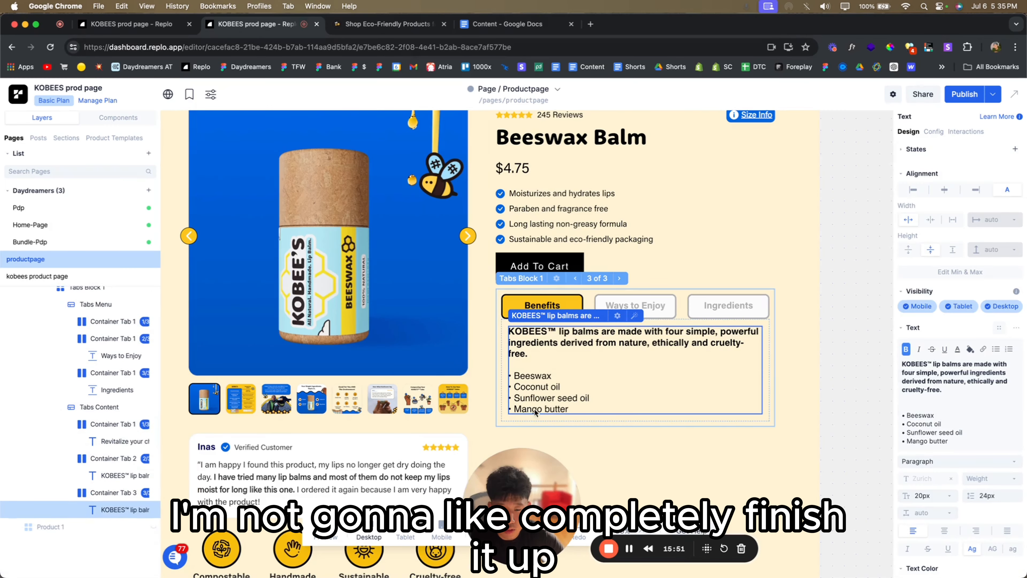
scroll(419, 412, "down", 3)
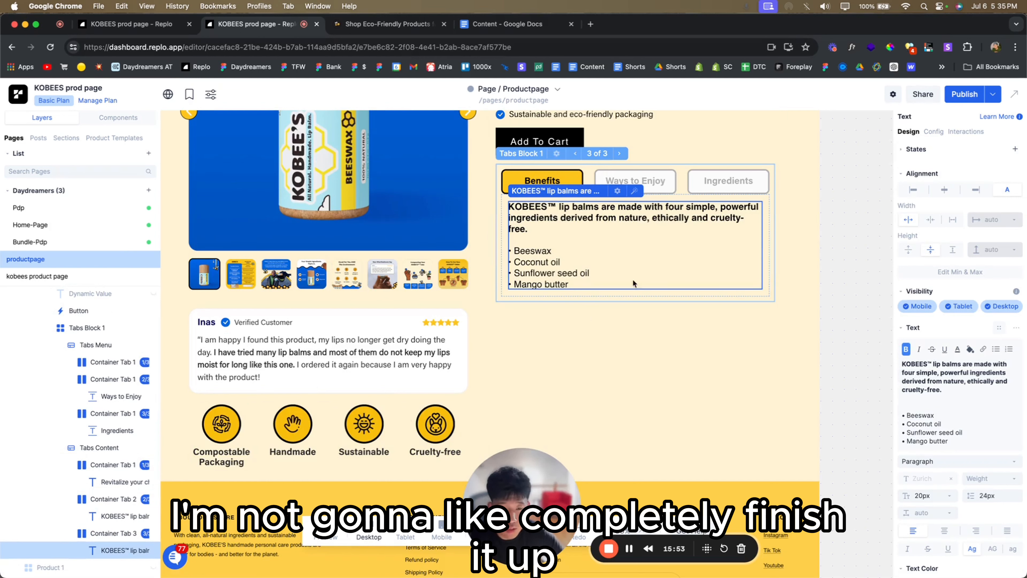
left_click(960, 440)
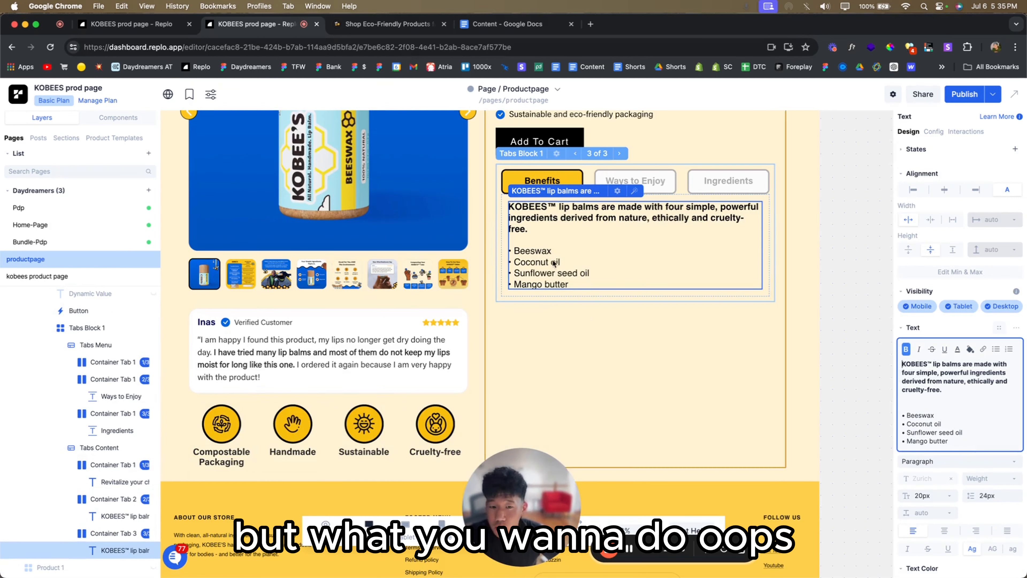
key("super+d")
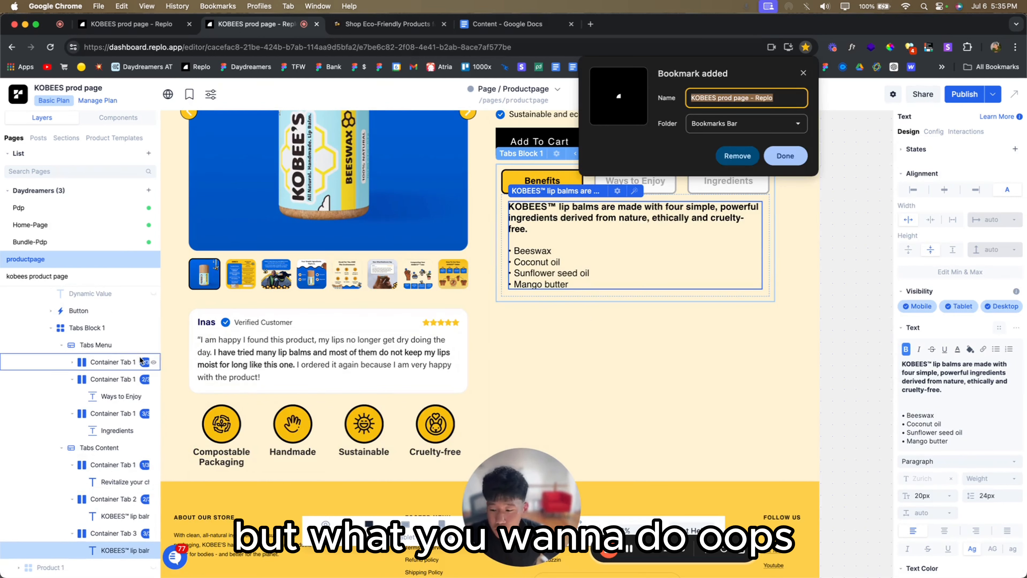
left_click(747, 158)
- Duplicate the text block in Container Tab 3 and replace the copy's content with an underlined "Full Ingredients"
left_click(111, 535)
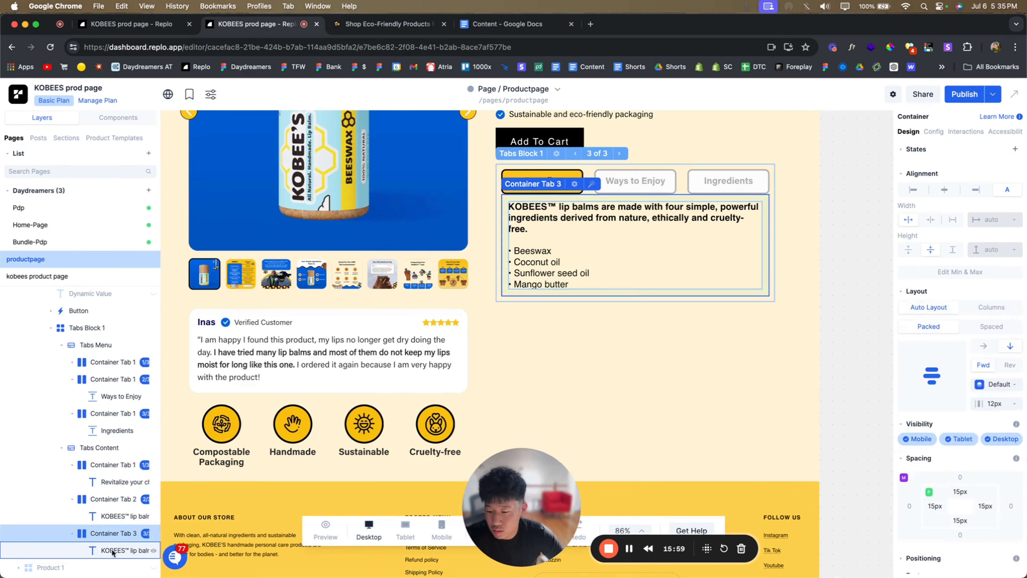
left_click(112, 551)
key("super+d")
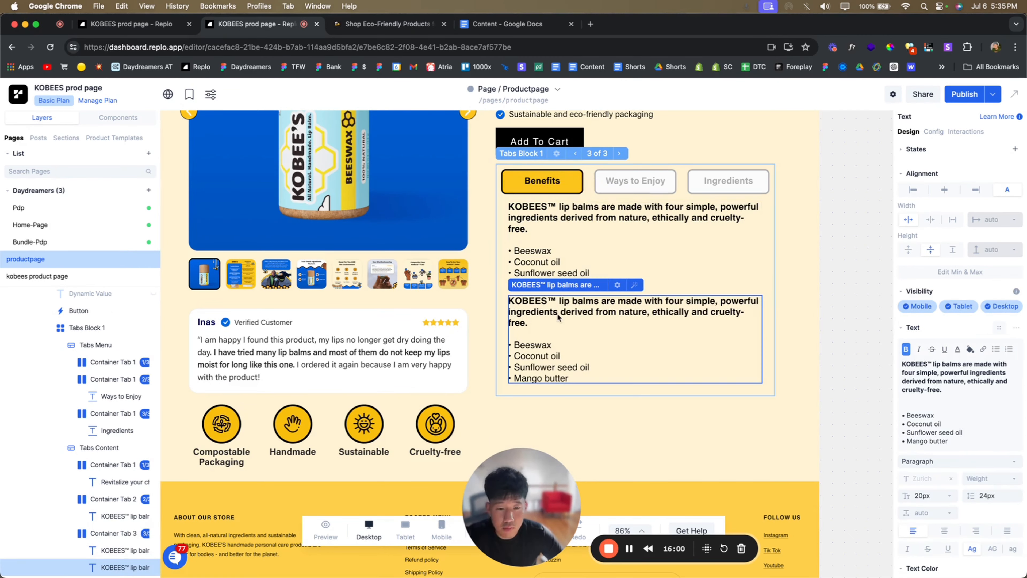
left_click(982, 376)
key("super+a")
type("F")
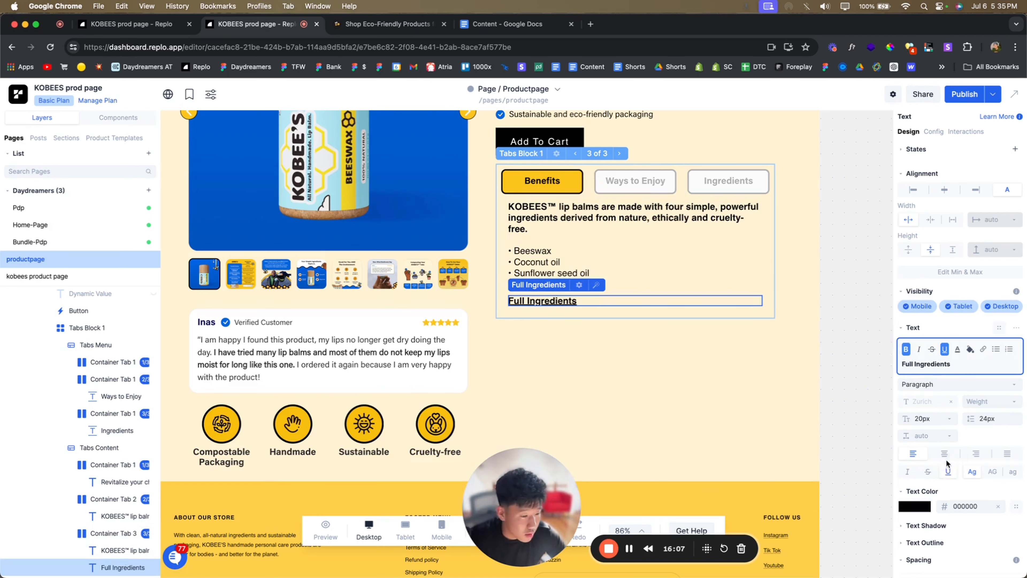
- Set the Full Ingredients text to uppercase and remove its bold formatting
left_click(976, 474)
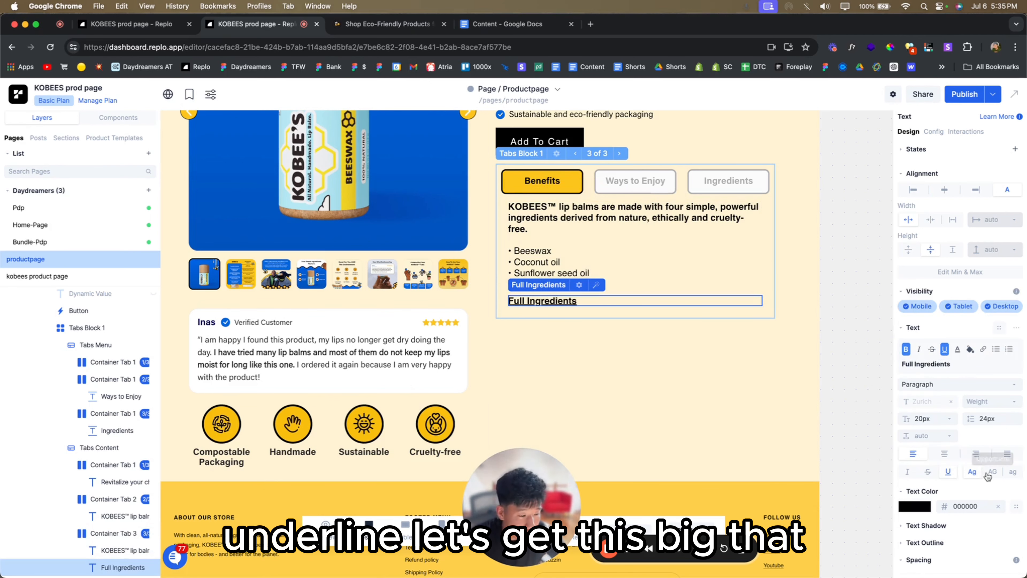
left_click(907, 350)
left_click(847, 311)
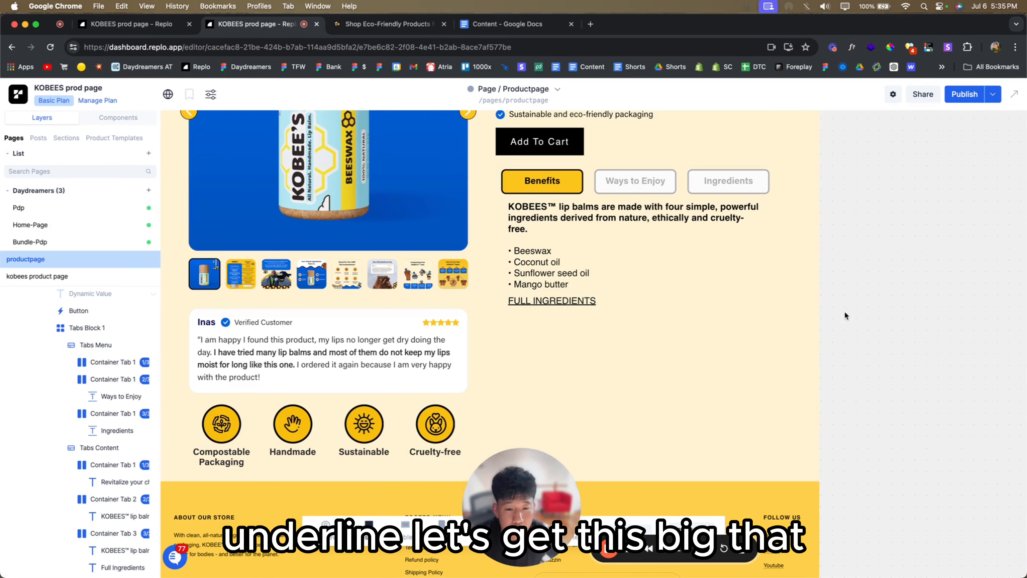
- Add an On Click interaction to the Full Ingredients text that scrolls to a URL hashmark
left_click(568, 301)
left_click(933, 132)
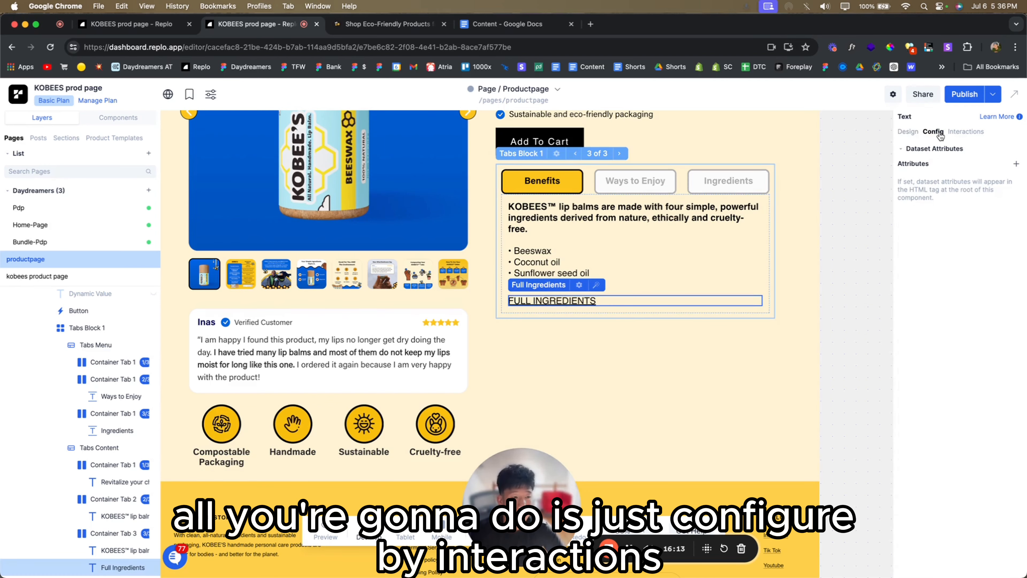
left_click(917, 132)
left_click(966, 132)
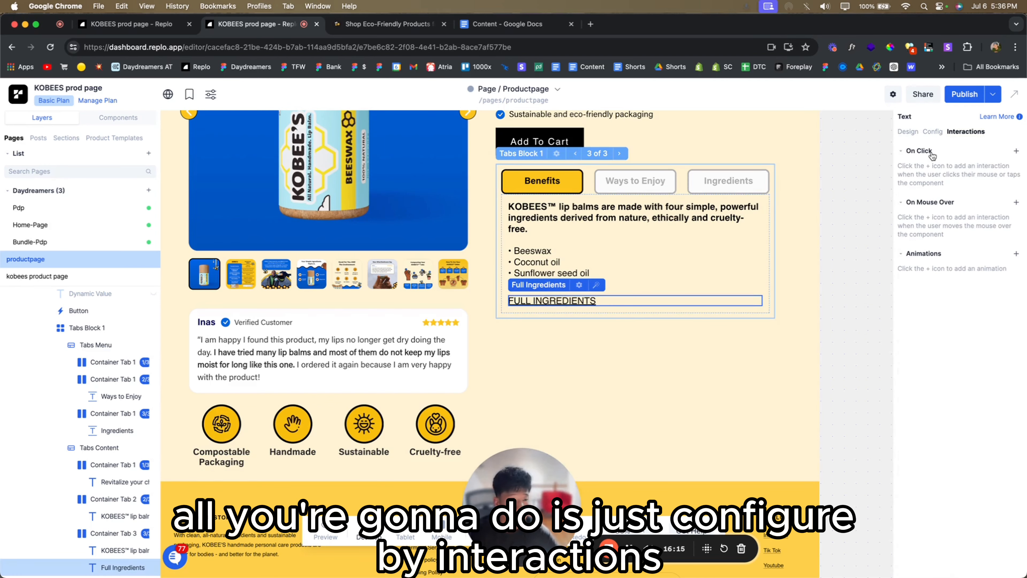
left_click(1016, 151)
left_click(849, 161)
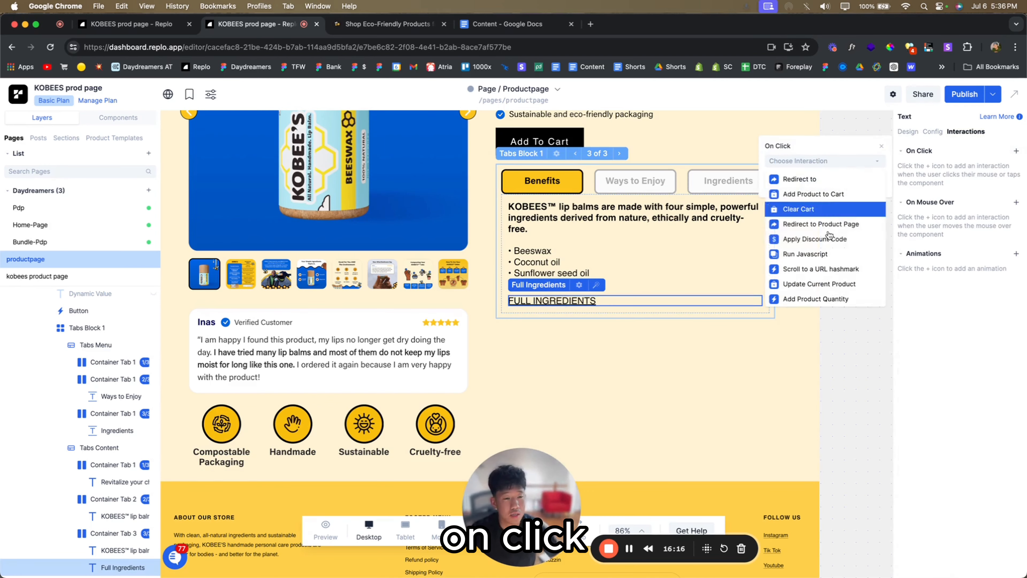
left_click(811, 269)
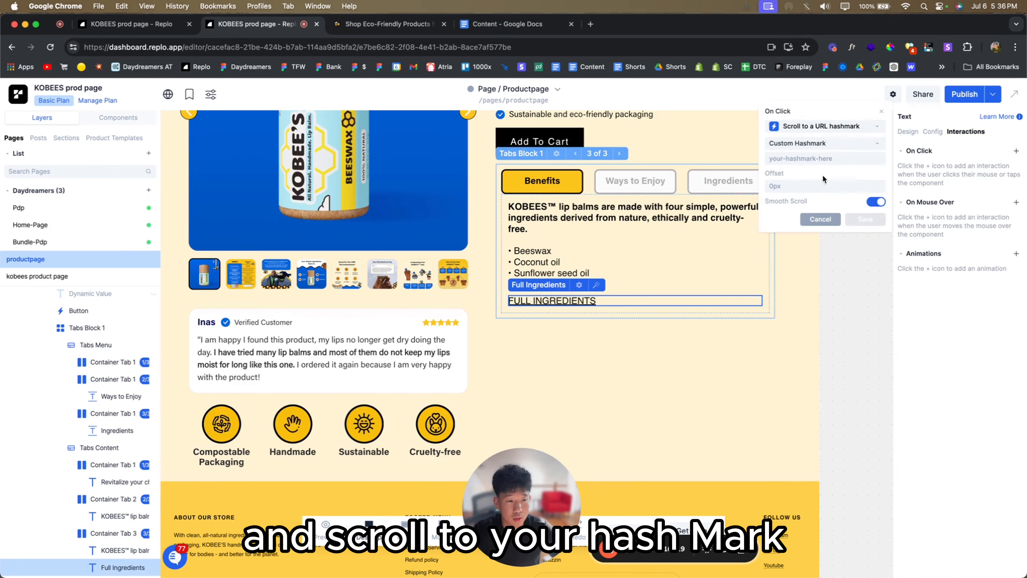
- Set the scroll interaction's custom hashmark to "ingredients" and save it
left_click(799, 163)
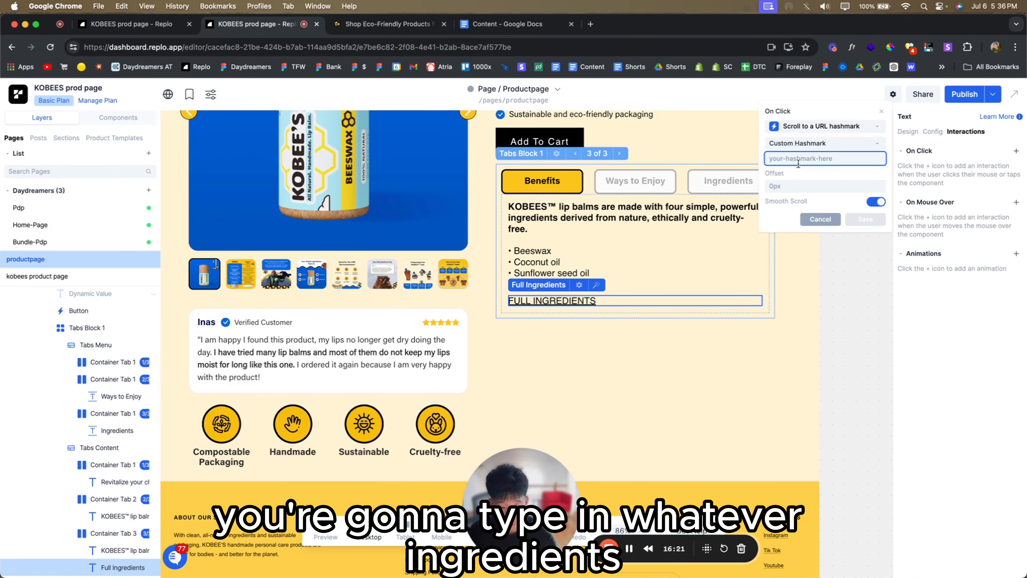
type("ingreidne")
key("BackSpace")
key("BackSpace")
key("BackSpace")
key("BackSpace")
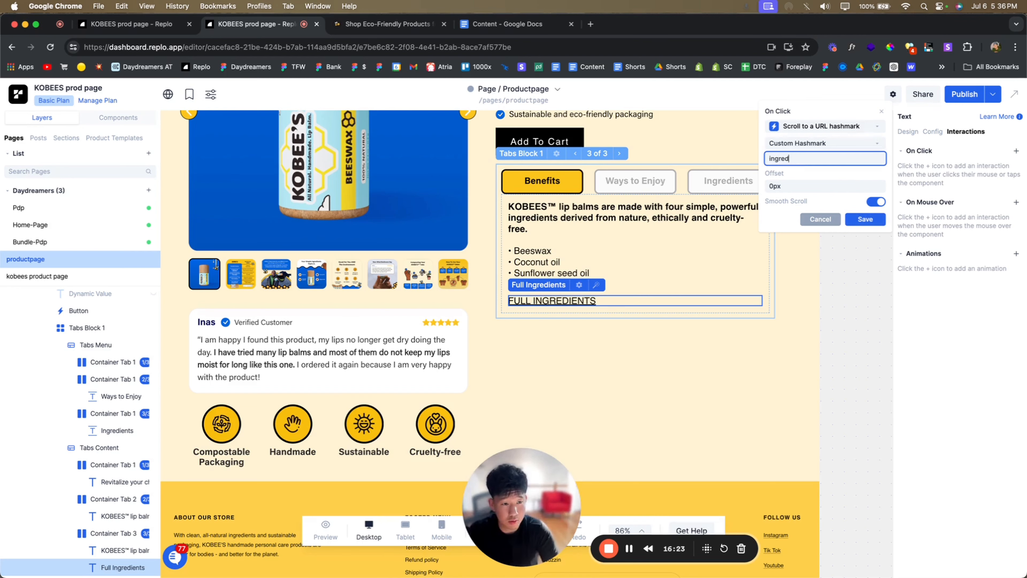
type("dients")
key("Return")
left_click(820, 263)
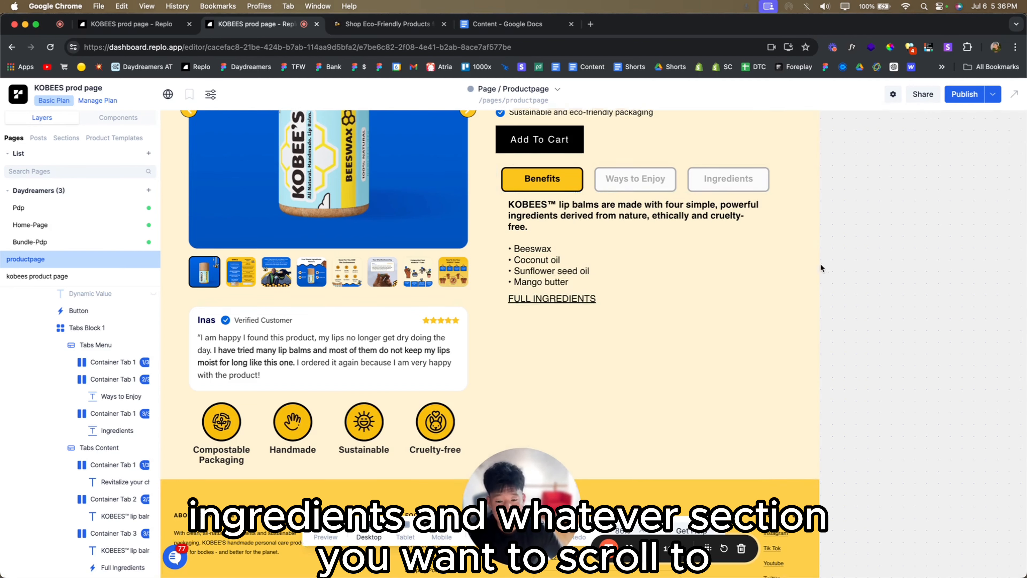
- Open the URL Hash Mark settings of Container 77, the container around the Product 2 block
scroll(727, 316, "down", 2)
left_click(469, 438)
scroll(493, 435, "up", 2)
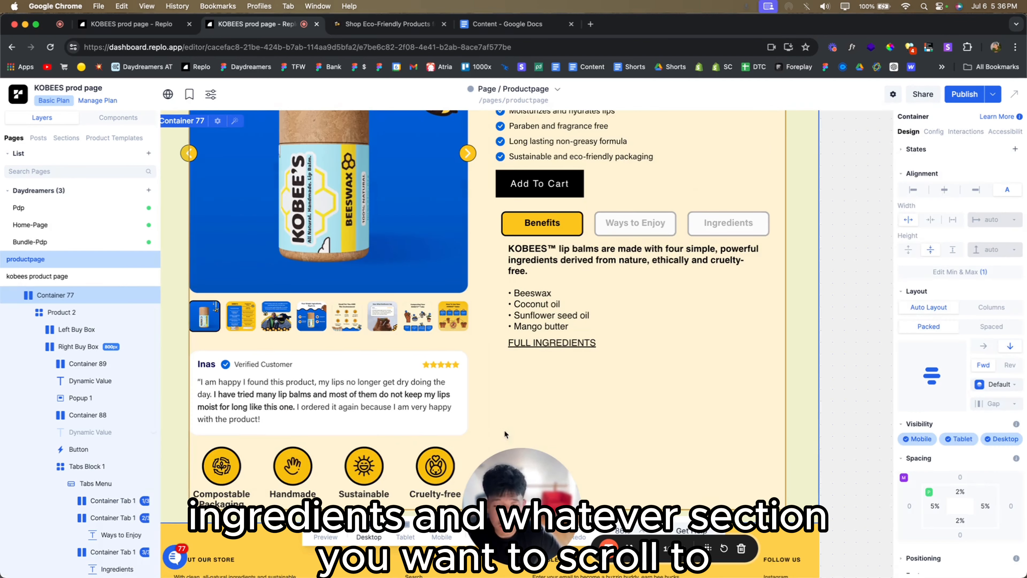
scroll(667, 319, "up", 5)
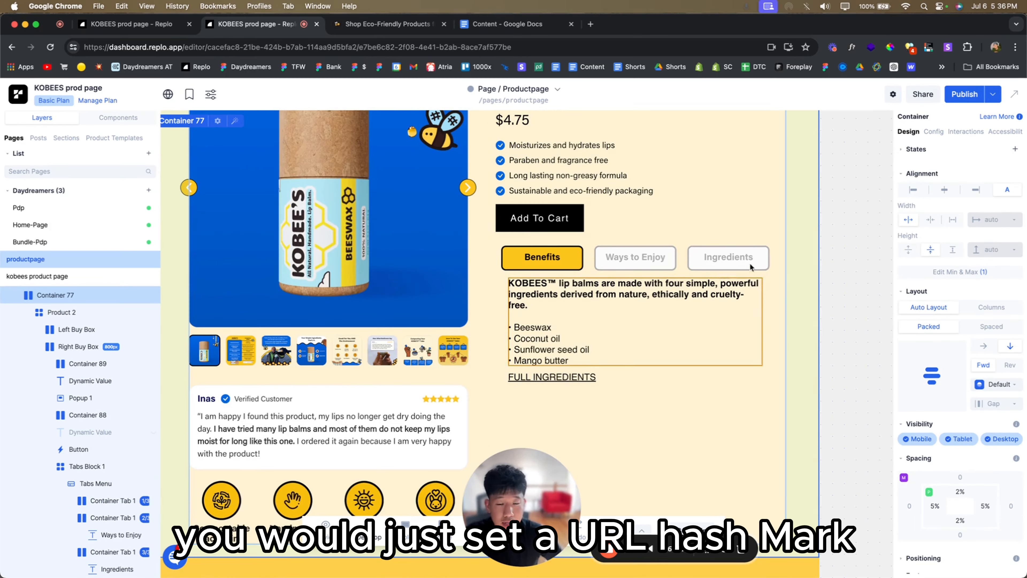
left_click(482, 216)
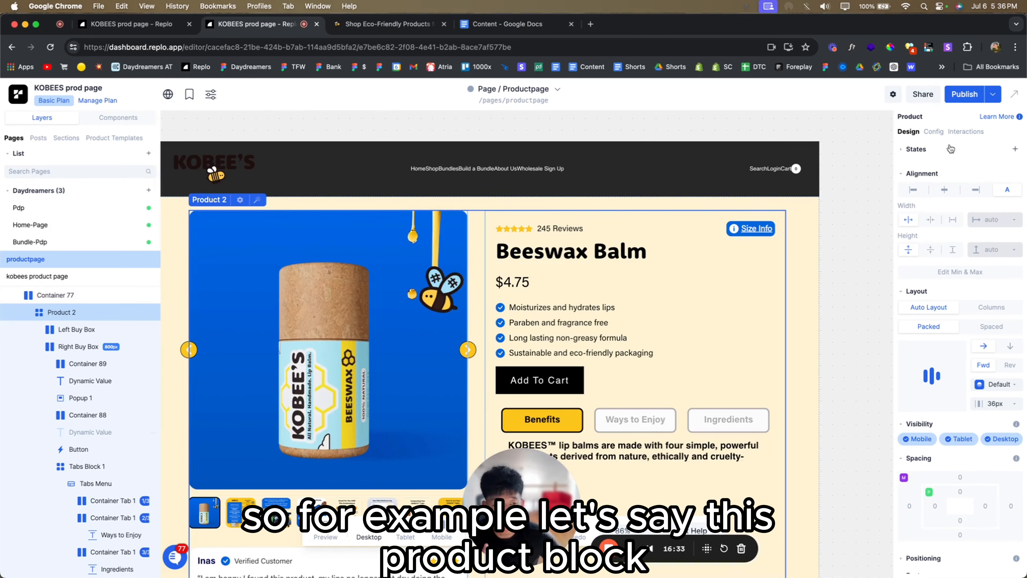
left_click(933, 132)
left_click(908, 132)
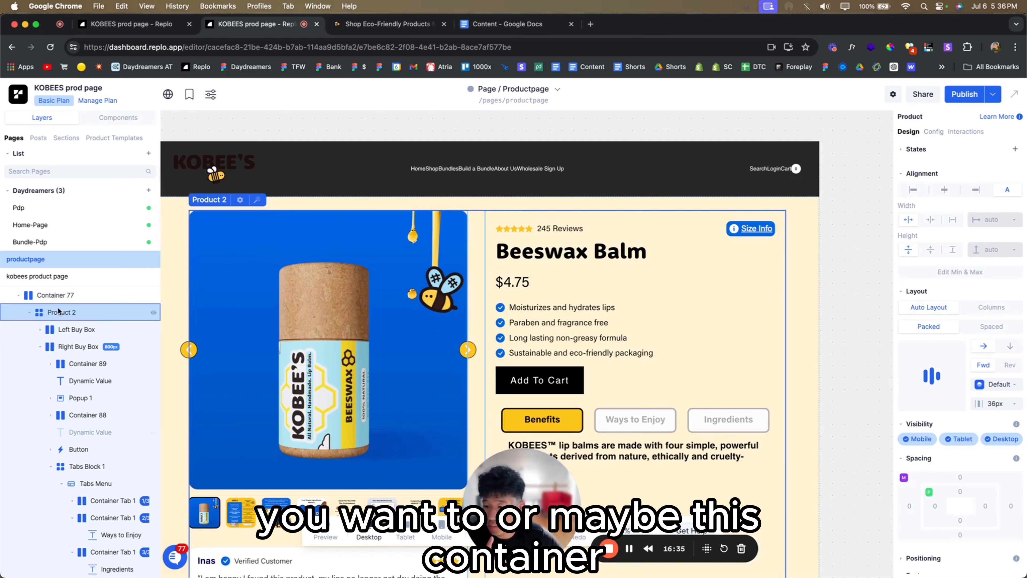
left_click(55, 295)
left_click(942, 136)
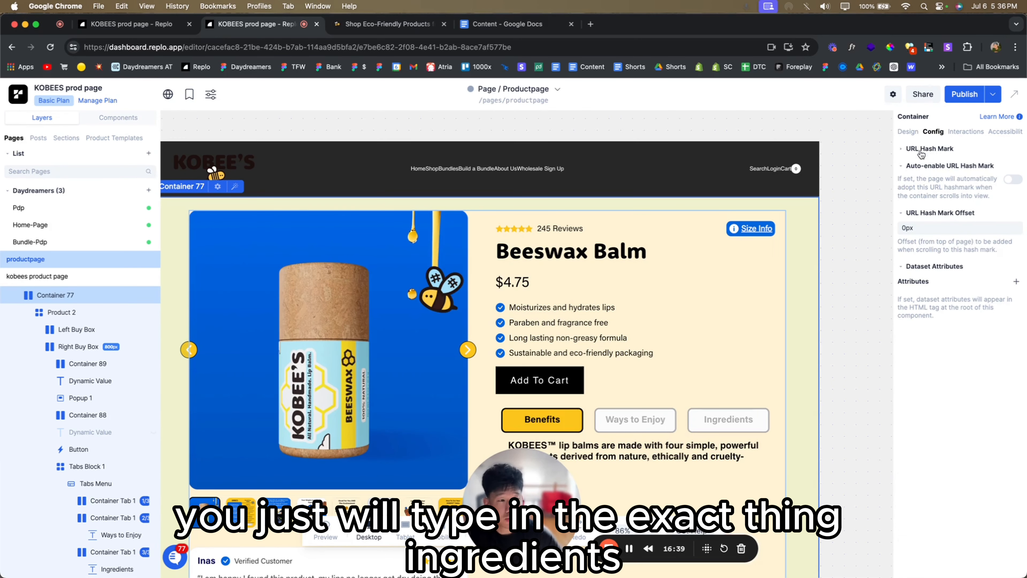
- Set the URL hash mark of the selected container to "ingredients"
left_click(933, 164)
type("ingredients")
left_click(871, 222)
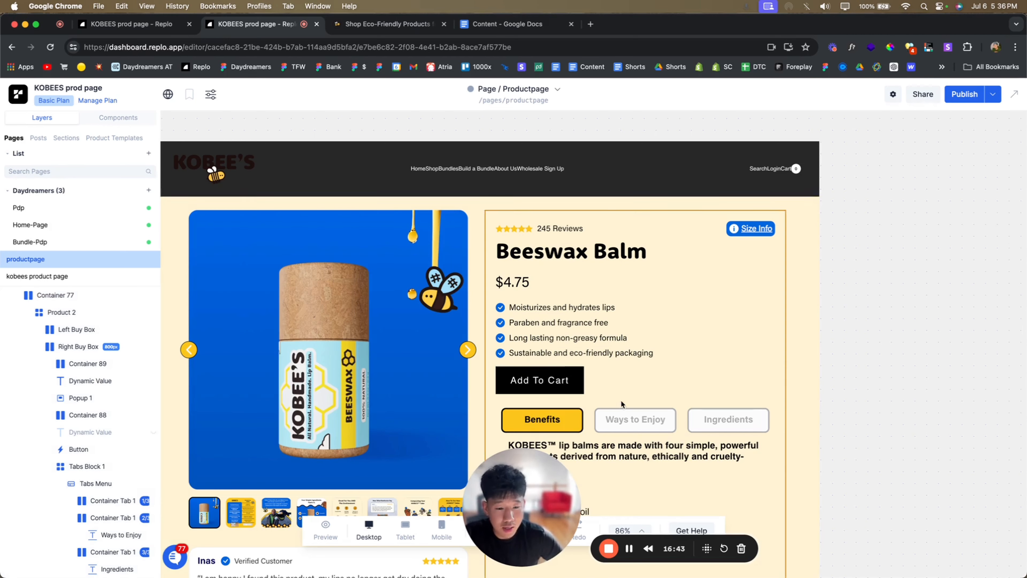
- Try the ingredients URL hashmark as the scroll target of the Full Ingredients text's click interaction, then discard the edit
scroll(621, 405, "down", 2)
left_click(588, 458)
left_click(963, 133)
left_click(929, 169)
left_click(821, 145)
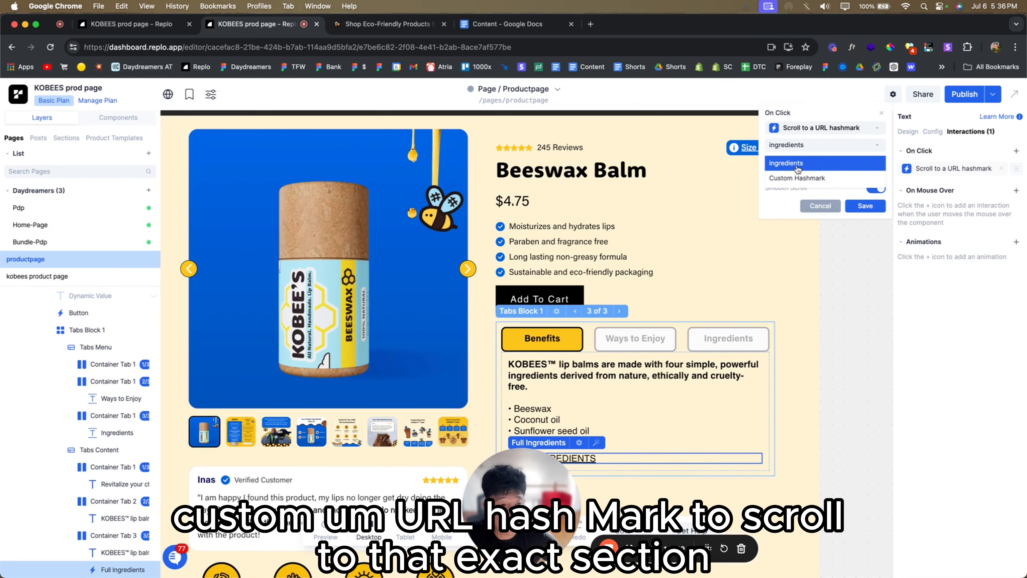
left_click(797, 165)
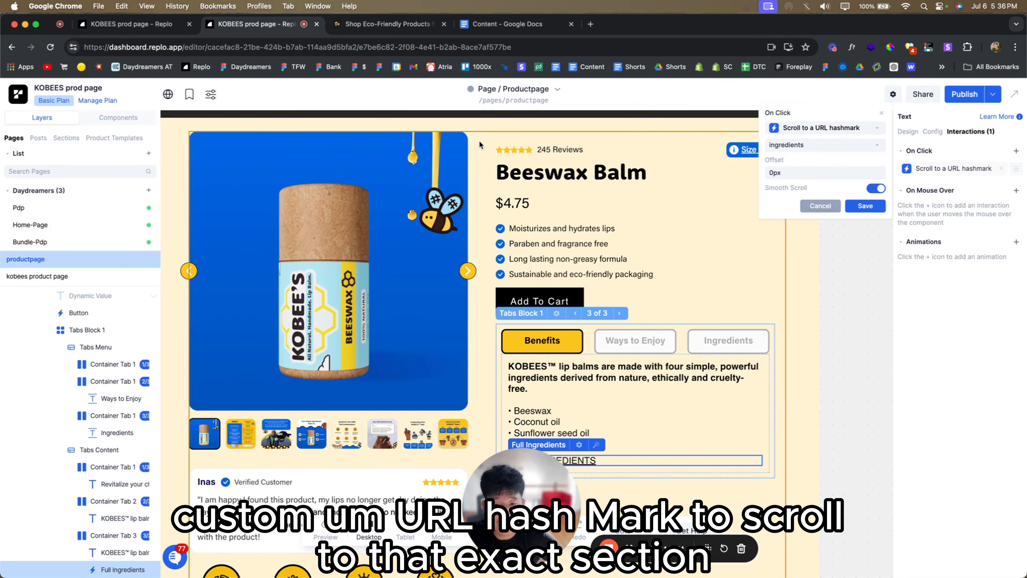
left_click(825, 204)
left_click(824, 241)
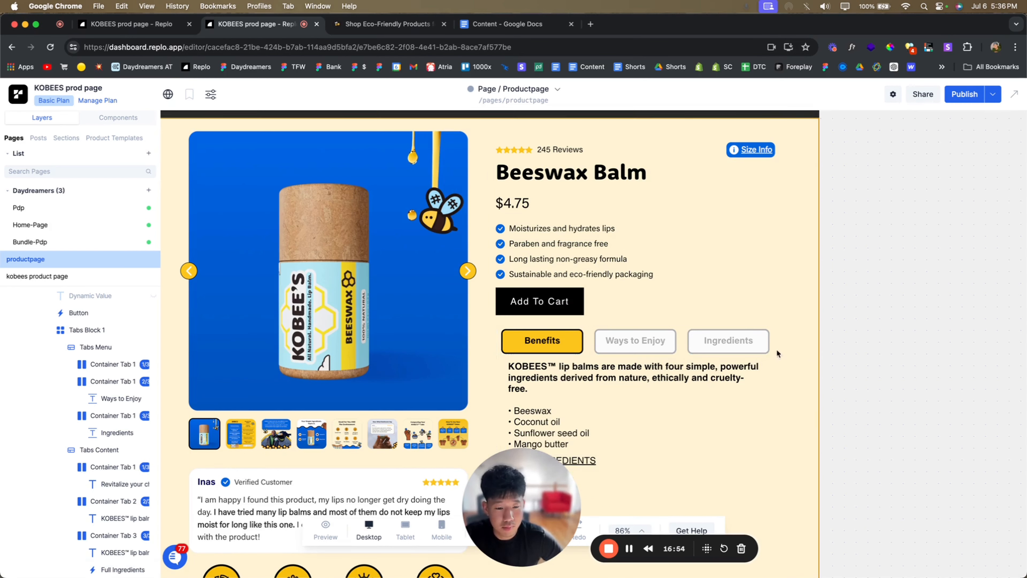
- Review the content shown under the Benefits, Ways to Enjoy and Ingredients tabs of the product section
left_click(580, 348)
left_click(602, 349)
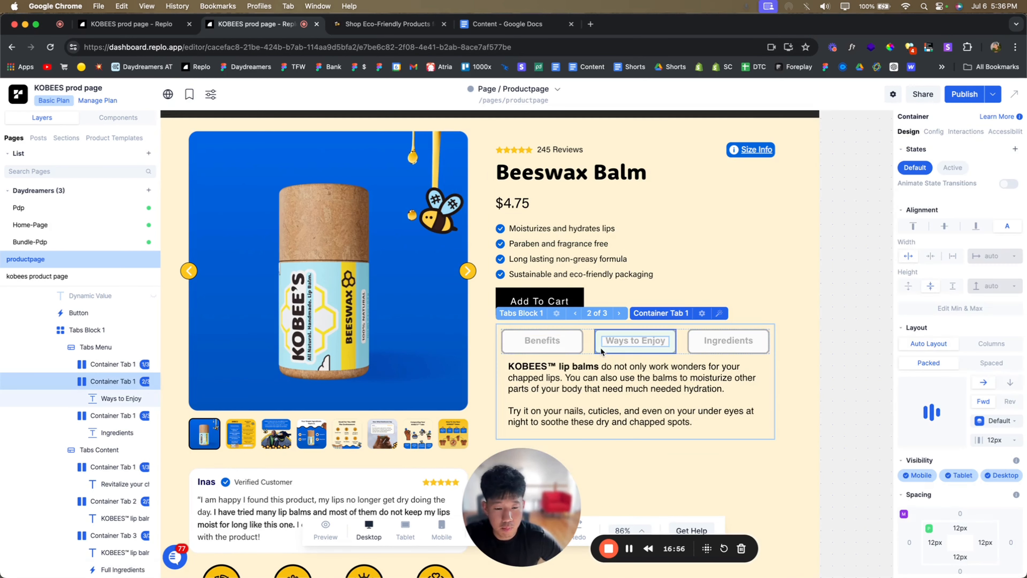
left_click(693, 349)
left_click(579, 348)
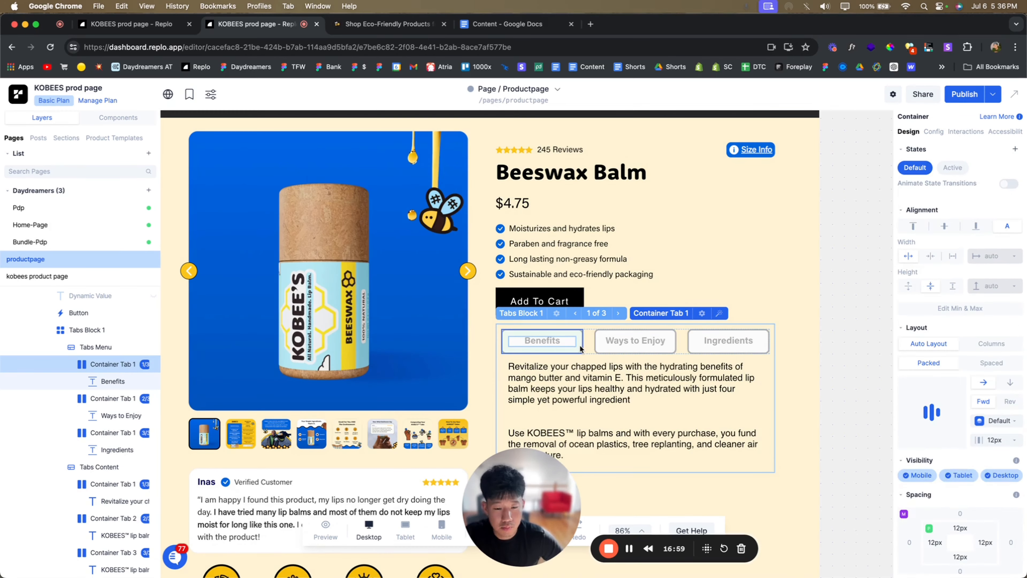
scroll(581, 356, "down", 2)
scroll(582, 366, "up", 2)
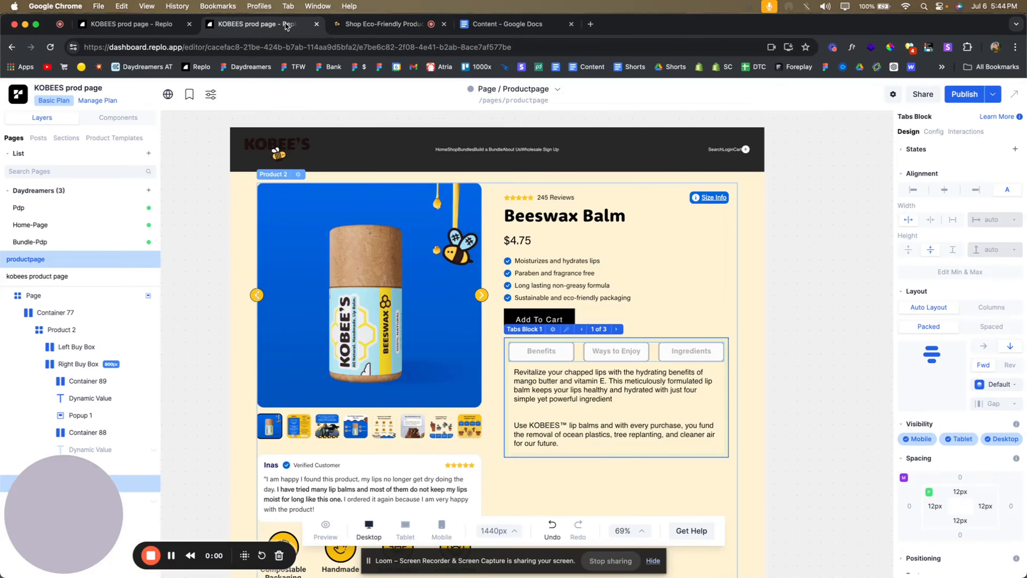
- Switch to the live KOBEES product page and preview the Beeswax, Watermelon, Peppermint, Lemon and Strawberry flavour options
left_click(365, 25)
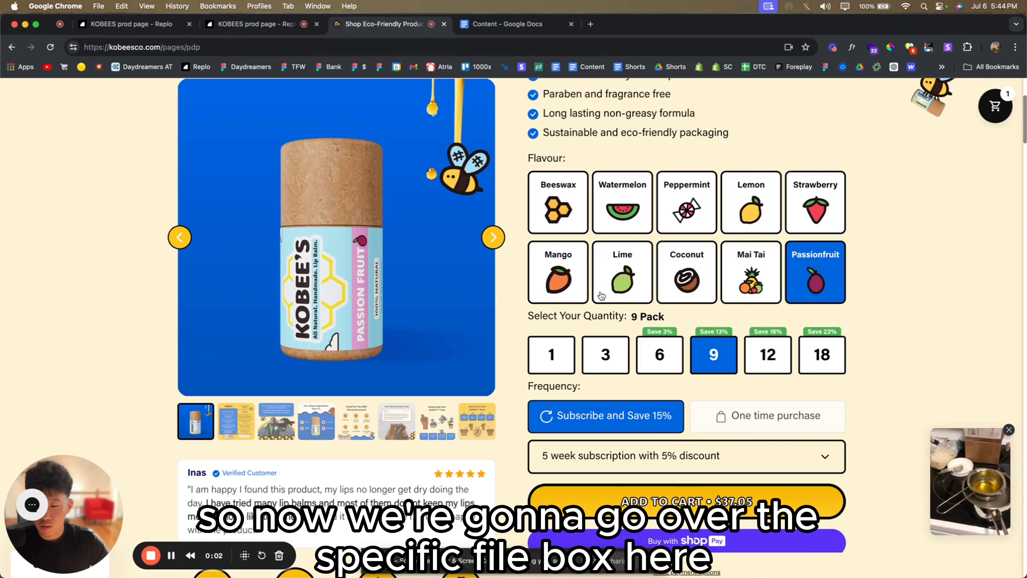
left_click(550, 221)
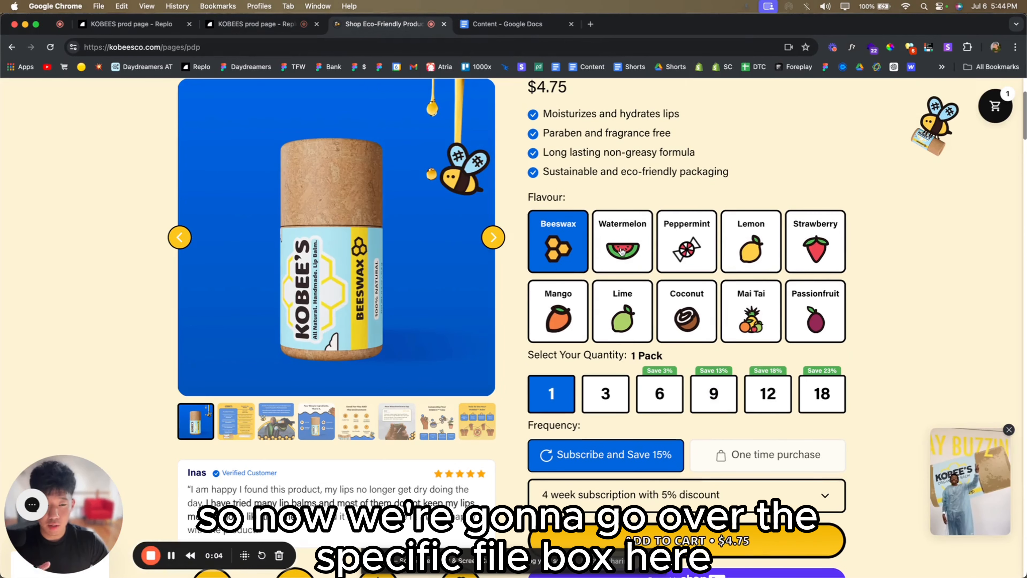
left_click(622, 251)
left_click(686, 247)
left_click(751, 247)
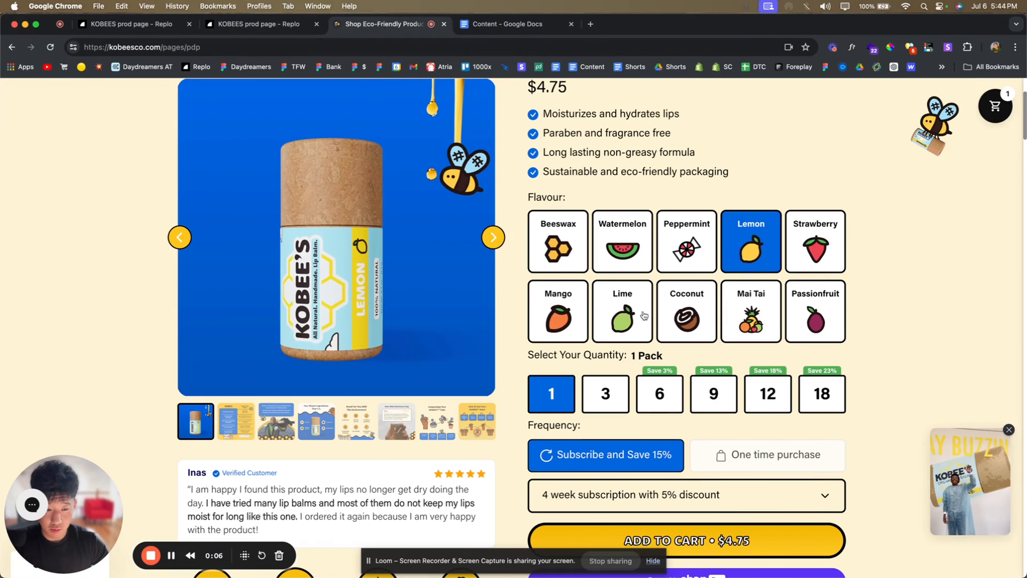
left_click(828, 269)
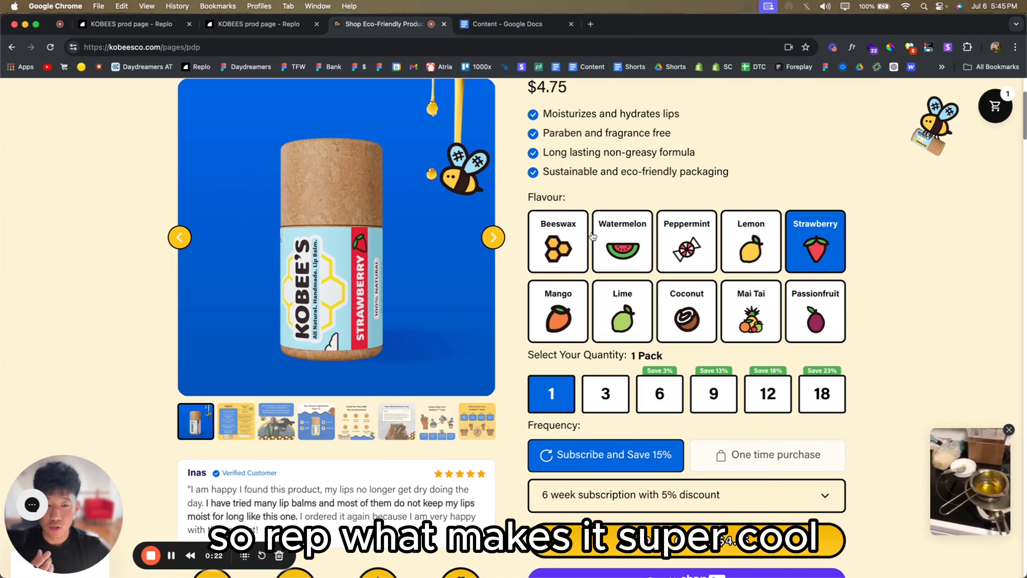
left_click(263, 24)
left_click(358, 24)
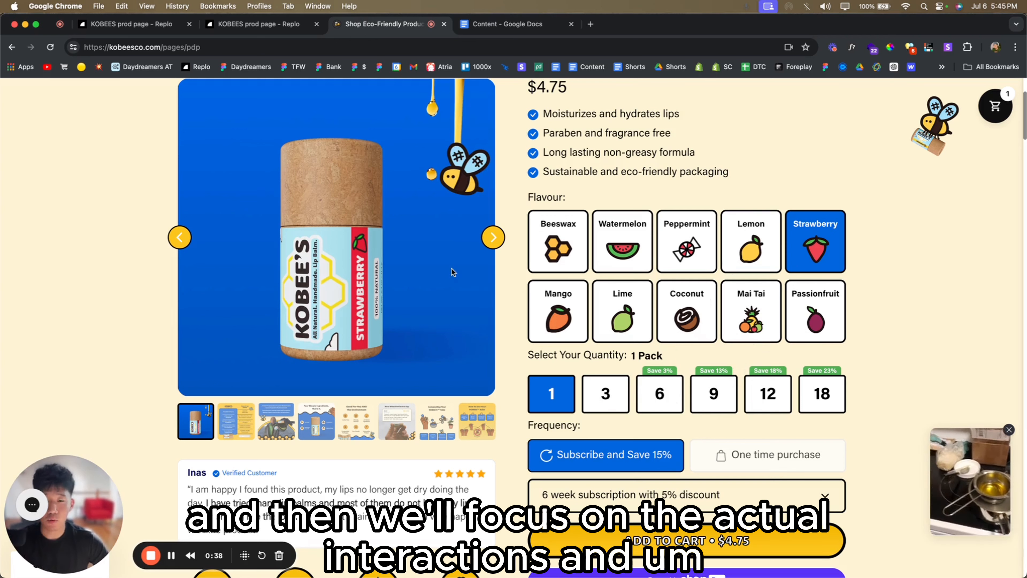
- Return to the Replo editor and insert a Tabs (Top) component between the benefit checklist and the Add To Cart button
left_click(253, 25)
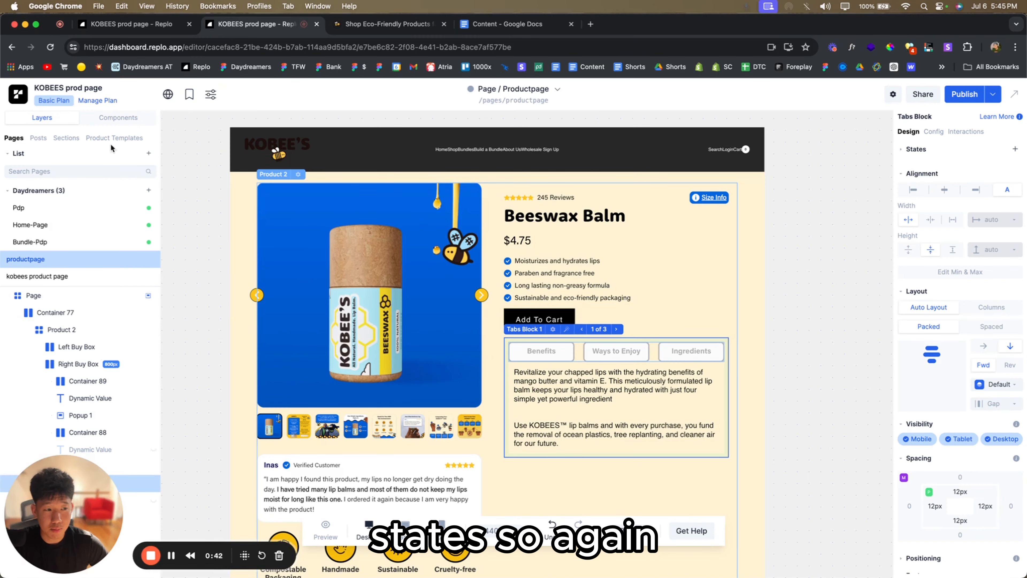
left_click(116, 117)
type("tabs")
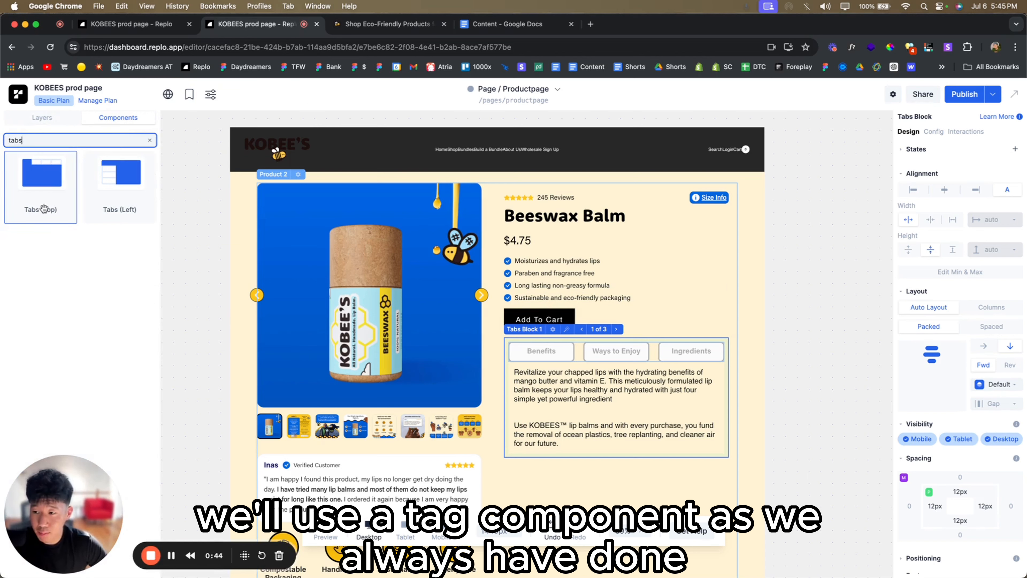
left_click_drag(45, 208, 540, 313)
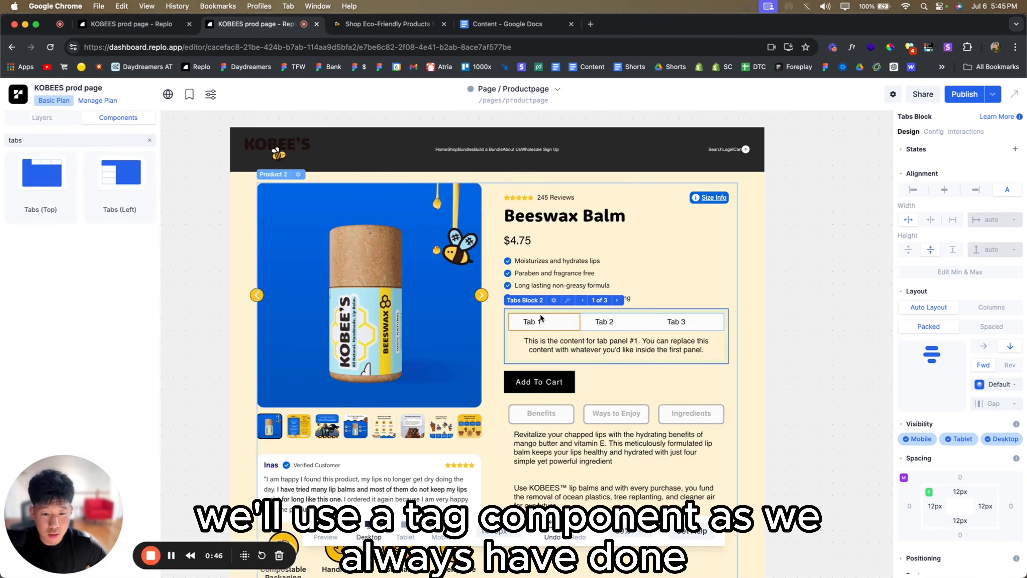
left_click(61, 122)
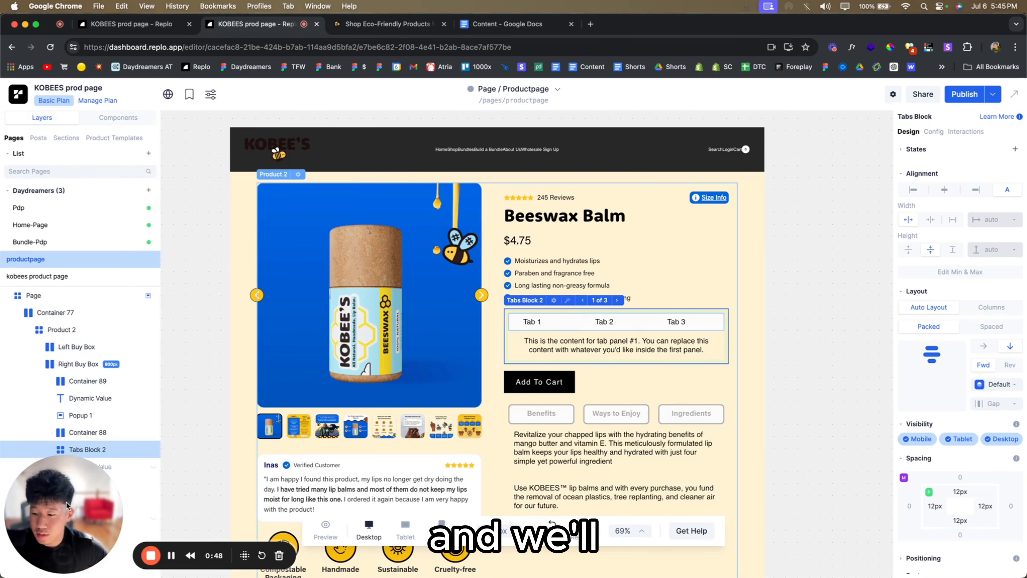
left_click_drag(67, 558, 836, 558)
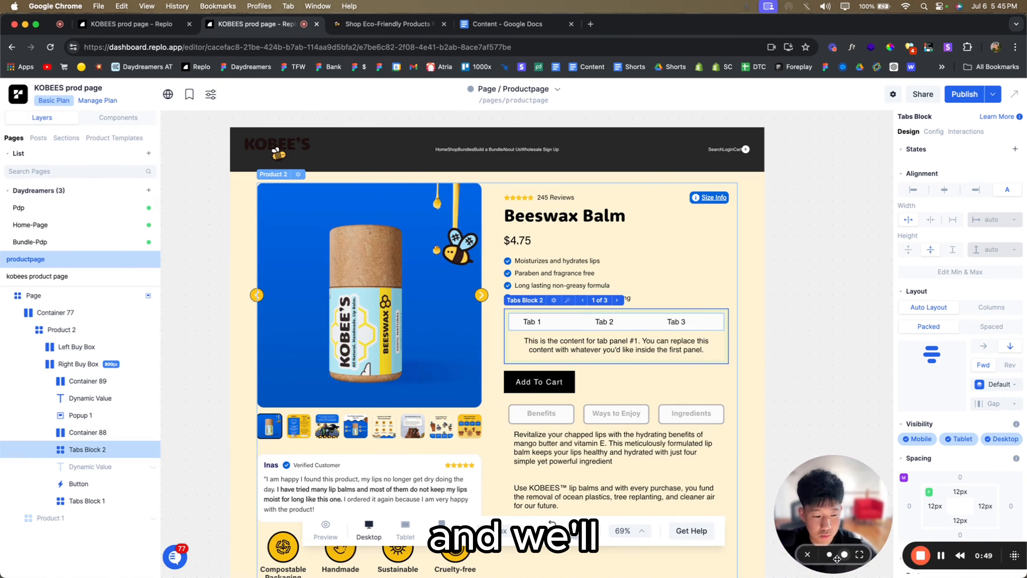
- Copy the "Moisturizes and hydrates lips" text from the checklist into the new tabs block, above its tabs menu
left_click_drag(70, 453, 71, 456)
left_click(53, 450)
left_click(87, 470)
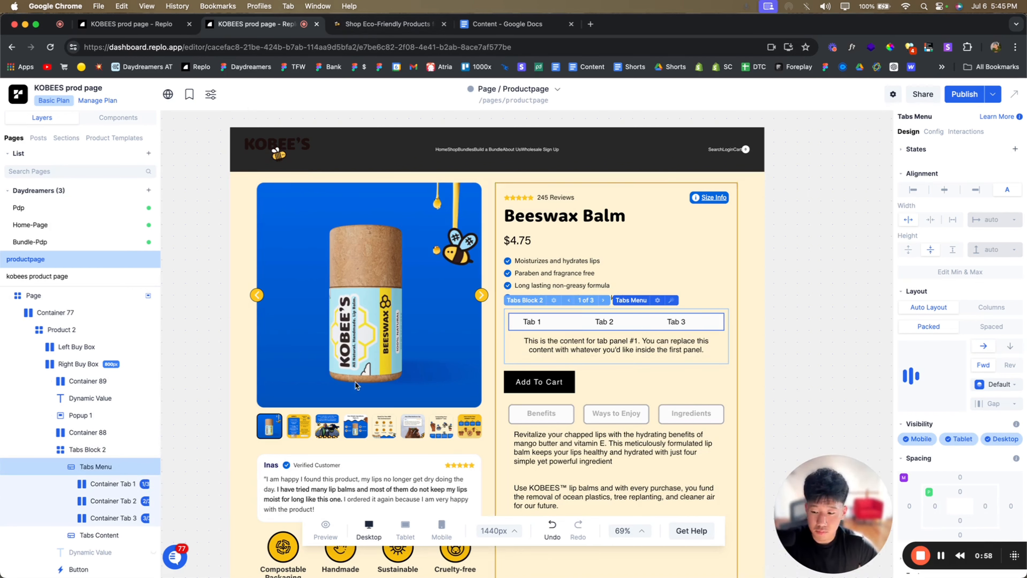
left_click(382, 26)
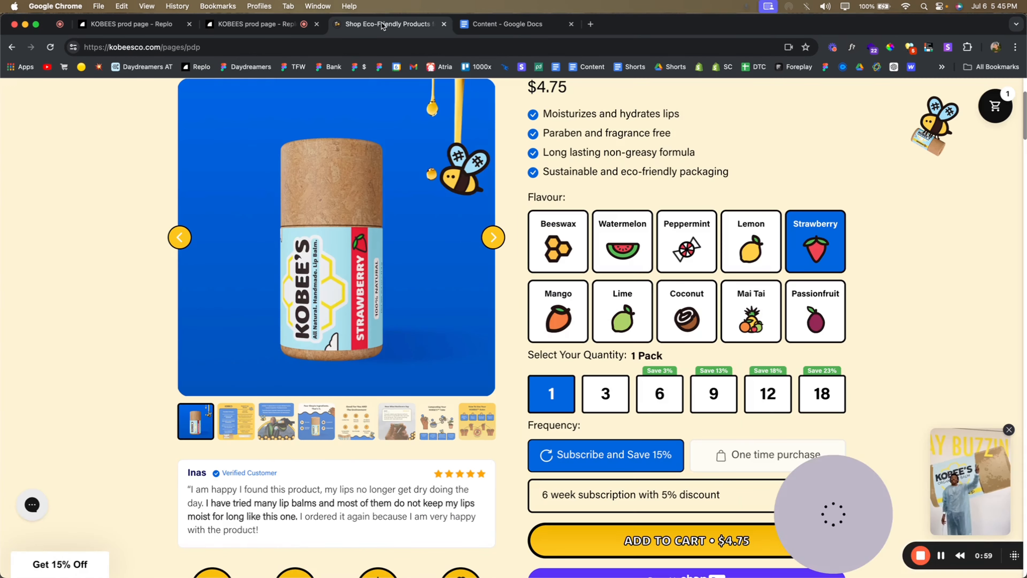
left_click(262, 27)
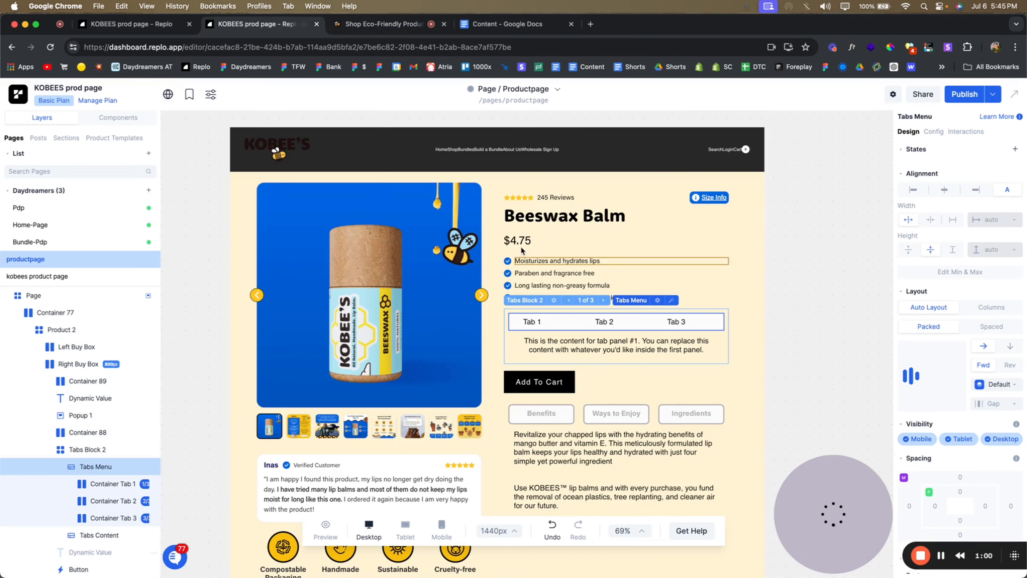
left_click(536, 262)
left_click(97, 550)
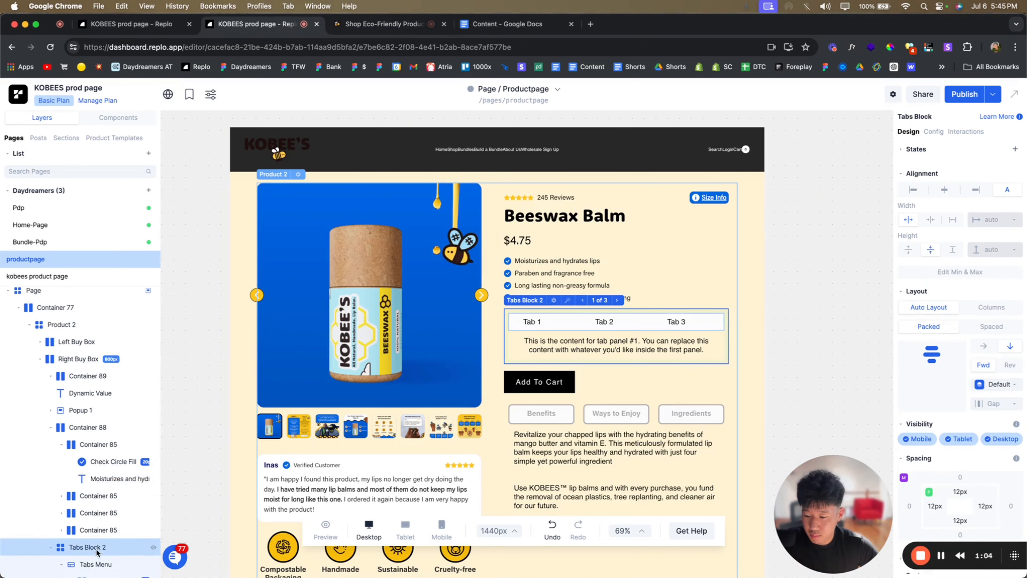
key("super+v")
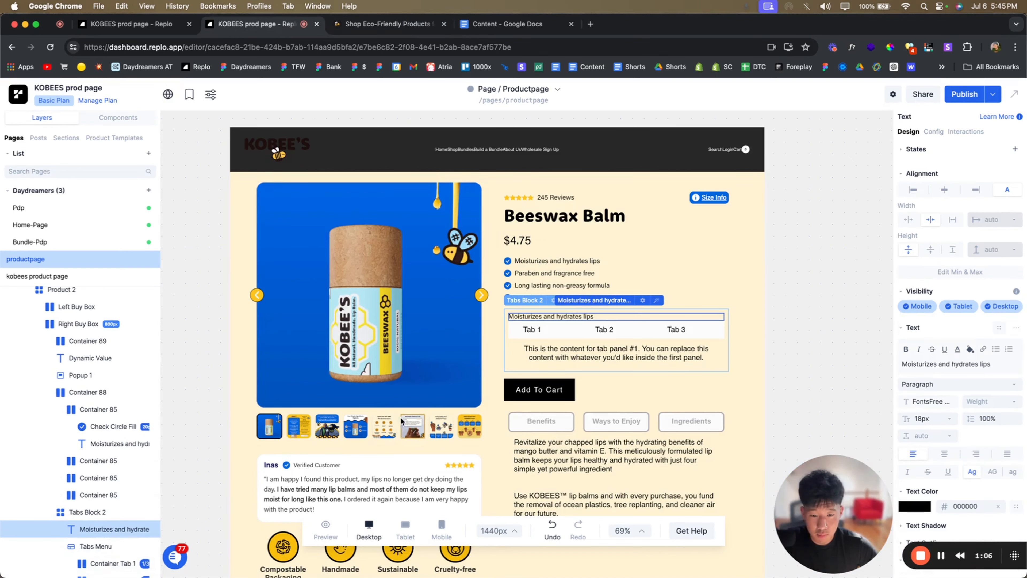
- Hide the Tabs Content layer of the new tabs block
scroll(99, 477, "down", 2)
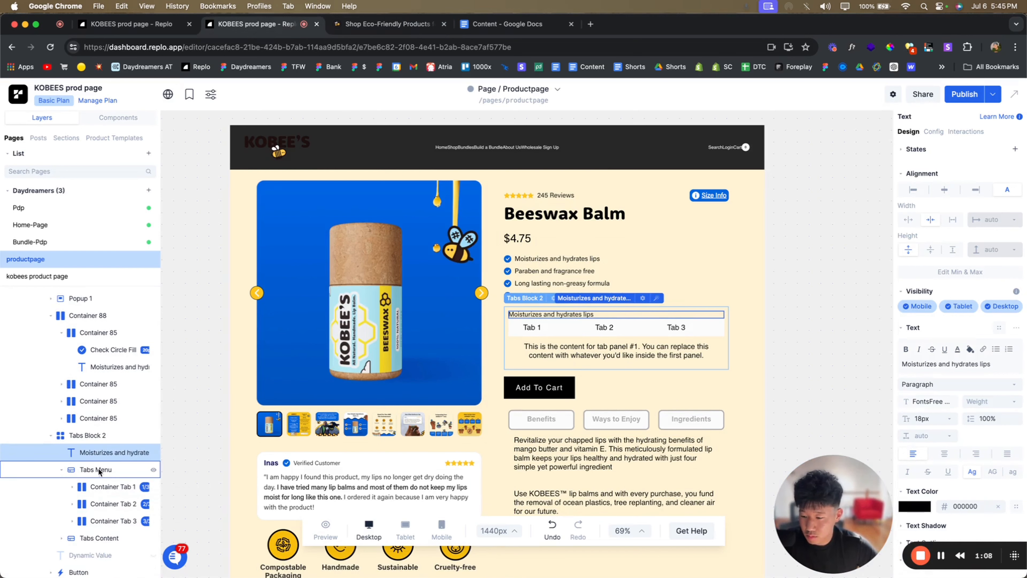
left_click(99, 471)
left_click(113, 538)
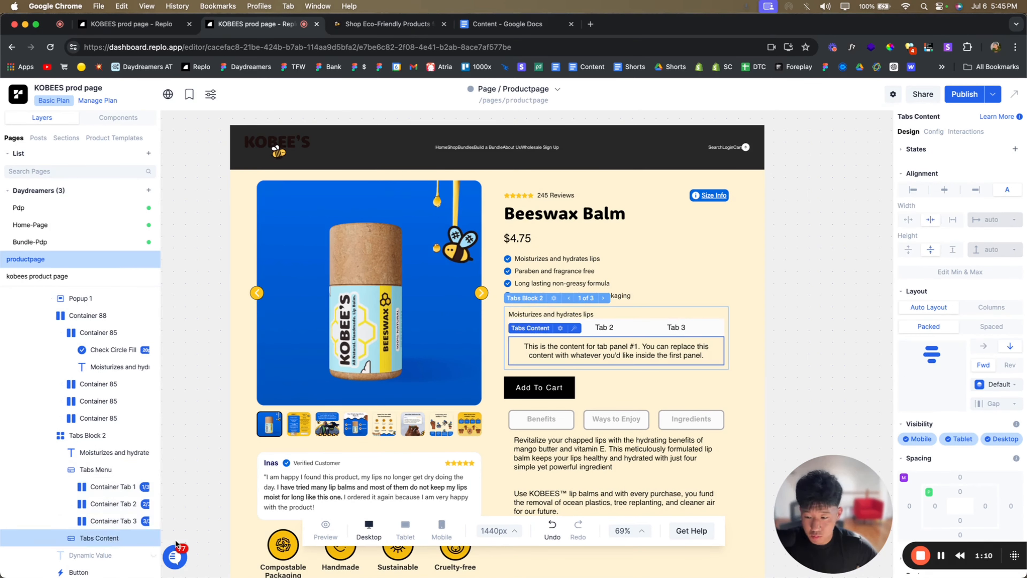
left_click(153, 538)
- Replace the copied text in the new tabs block with "Flavours:"
left_click(114, 475)
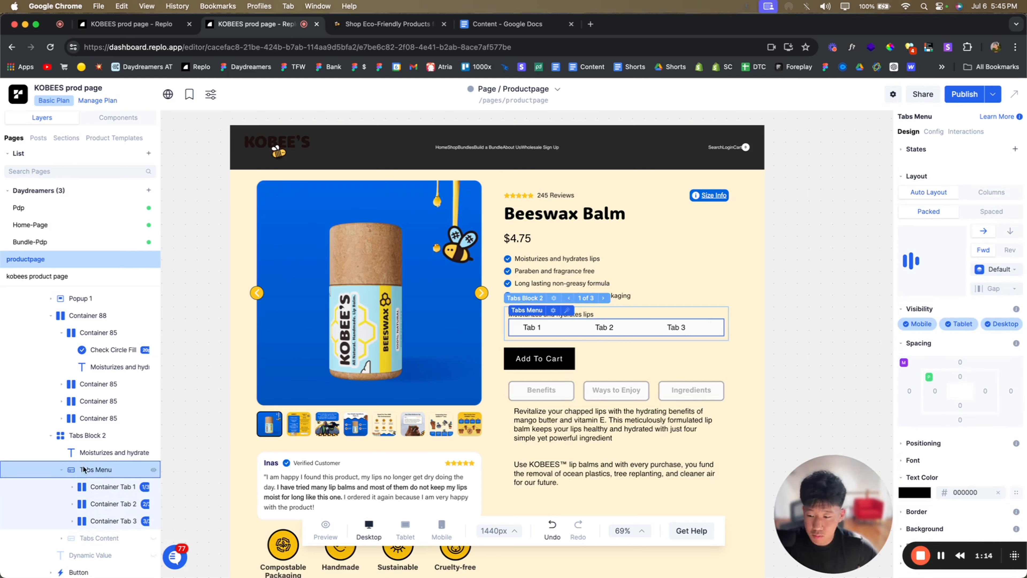
left_click(106, 487)
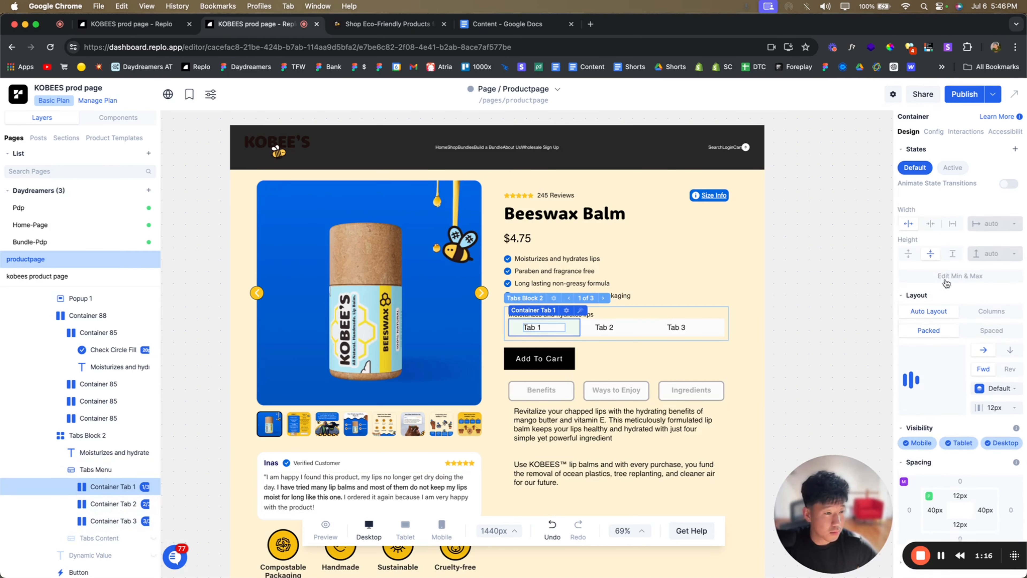
left_click(110, 453)
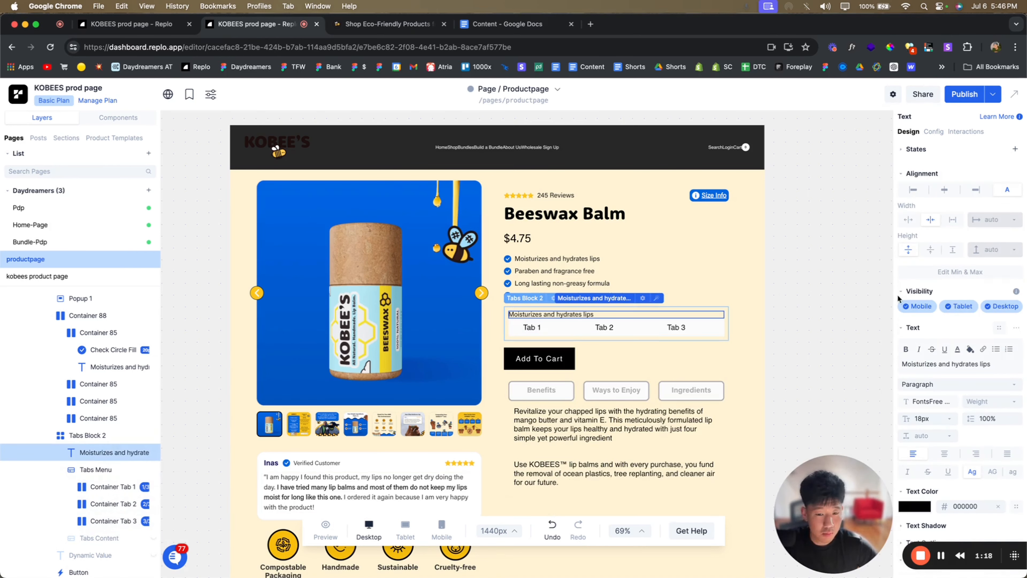
triple_click(909, 368)
type("Flavours:")
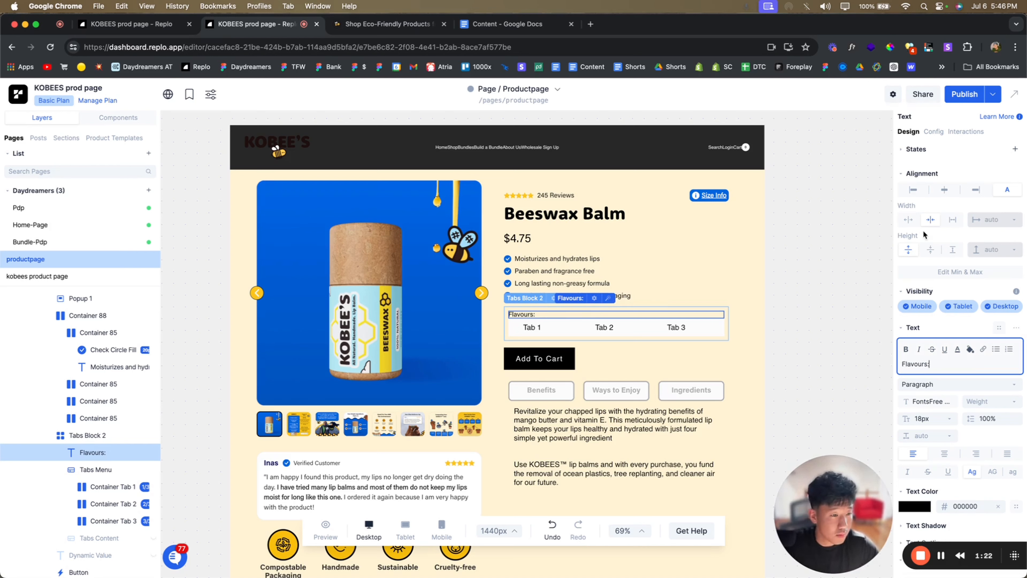
left_click(908, 222)
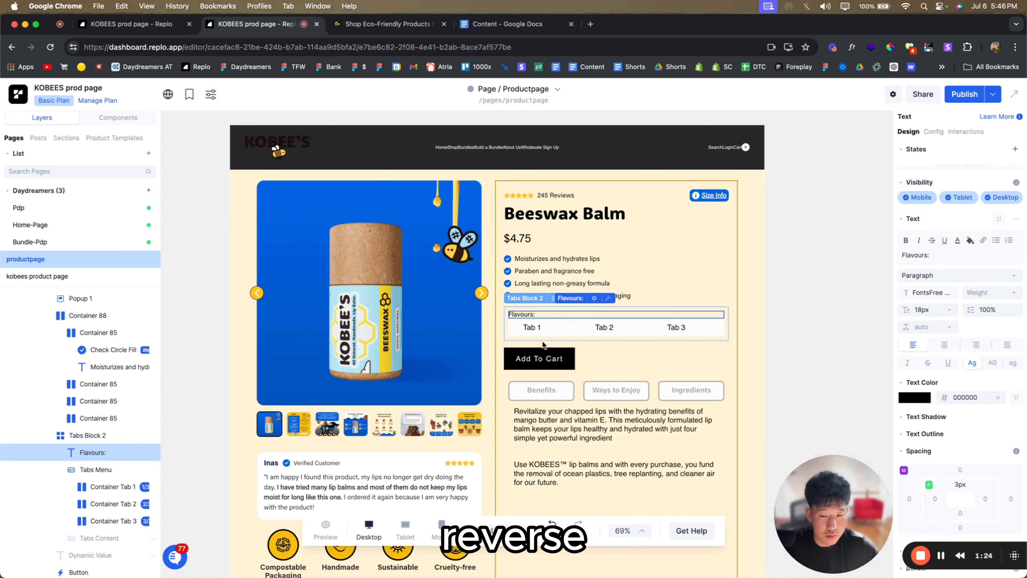
- Set all padding of the new tabs block to 0 and its gap to 1rem
left_click(506, 338)
left_click_drag(935, 397, 962, 371)
left_click(812, 358)
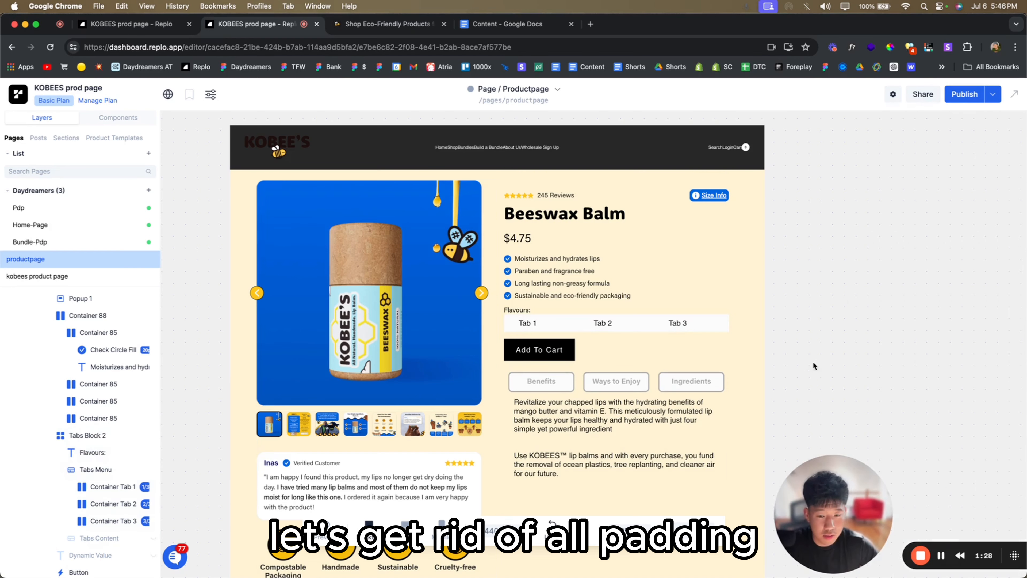
left_click(560, 309)
left_click(90, 437)
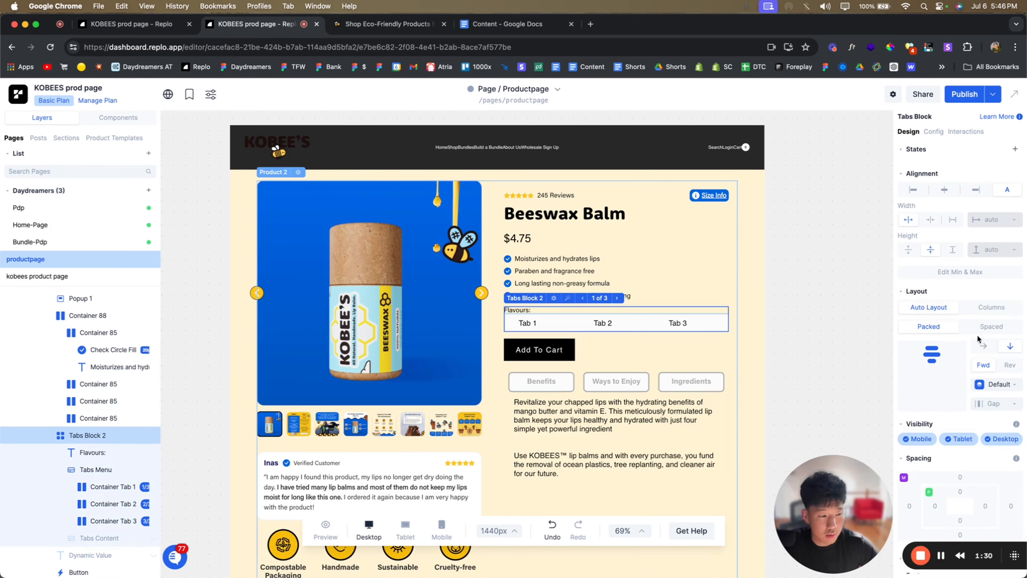
type("1rem")
key("Return")
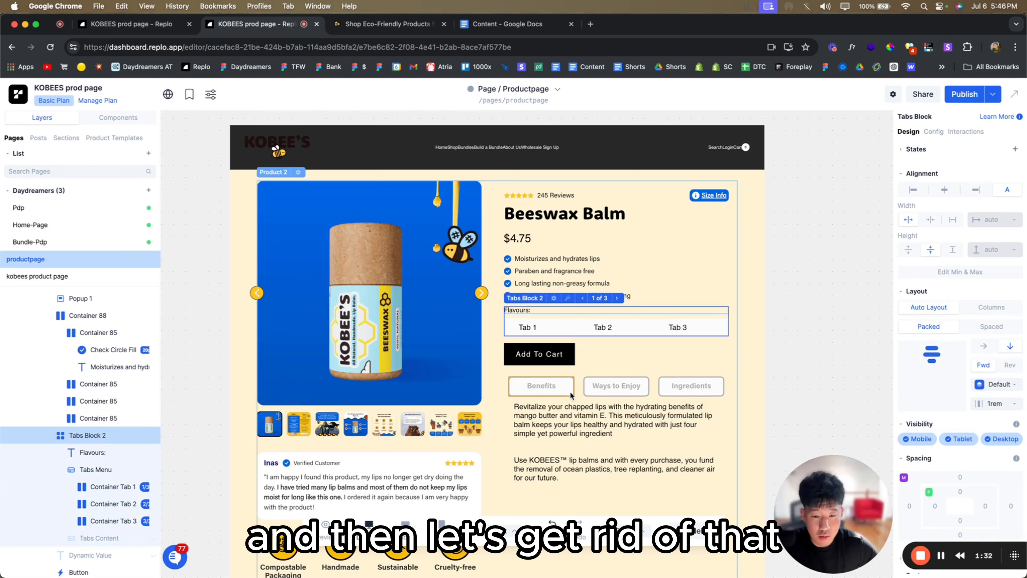
- Centre-align the "Tab 1" label text in the first tab of the new tabs block
left_click(94, 469)
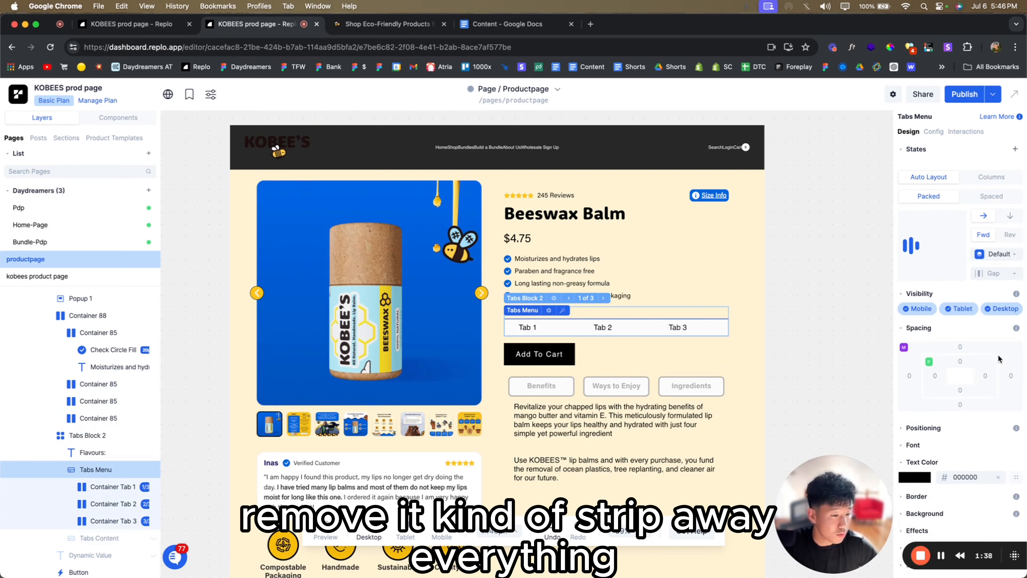
left_click(95, 488)
scroll(973, 465, "down", 2)
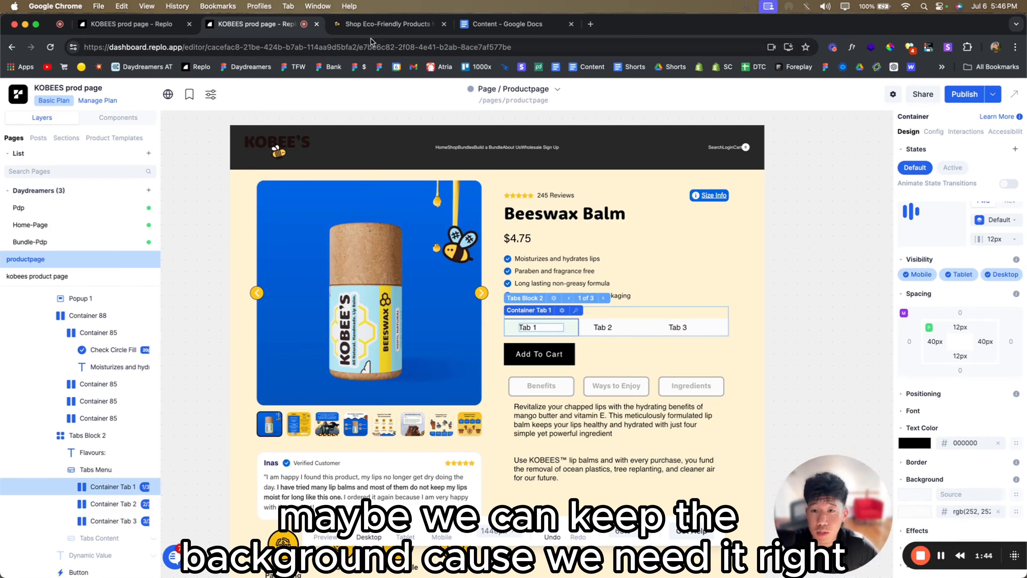
left_click(373, 25)
left_click(286, 25)
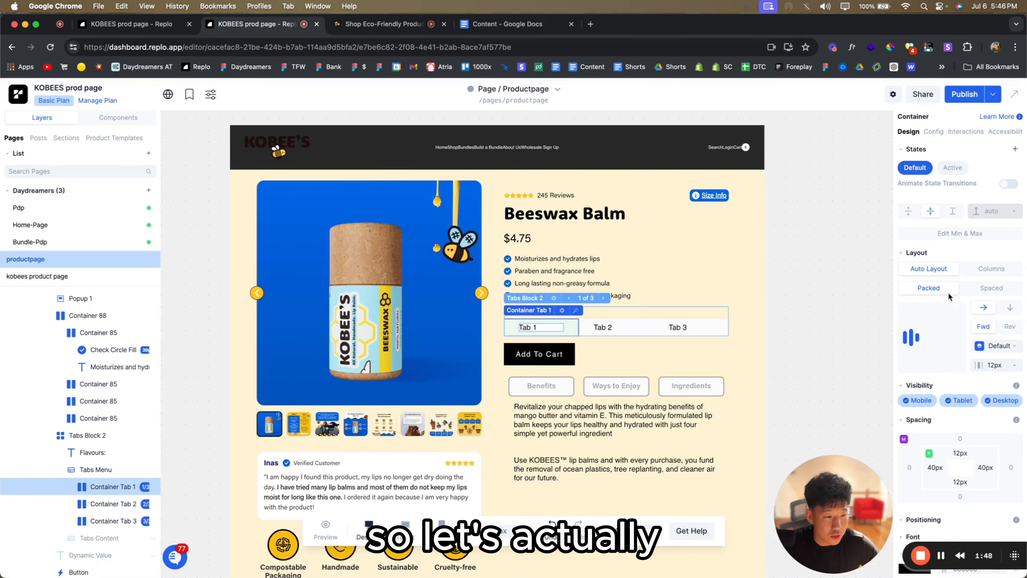
left_click(536, 327)
left_click(945, 414)
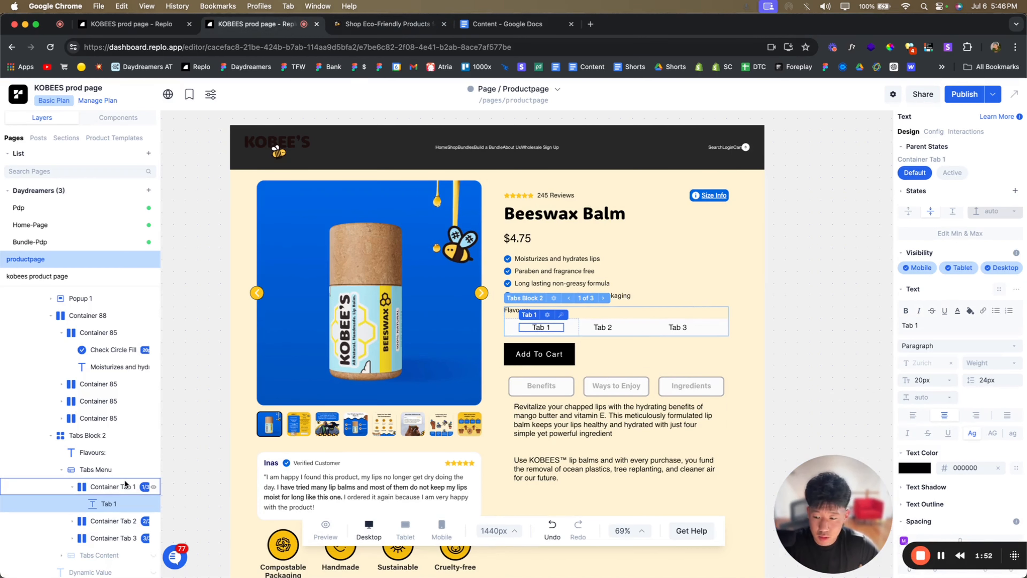
- Give the first tab's container a solid black 3 px border with a 10 px corner radius
left_click(125, 485)
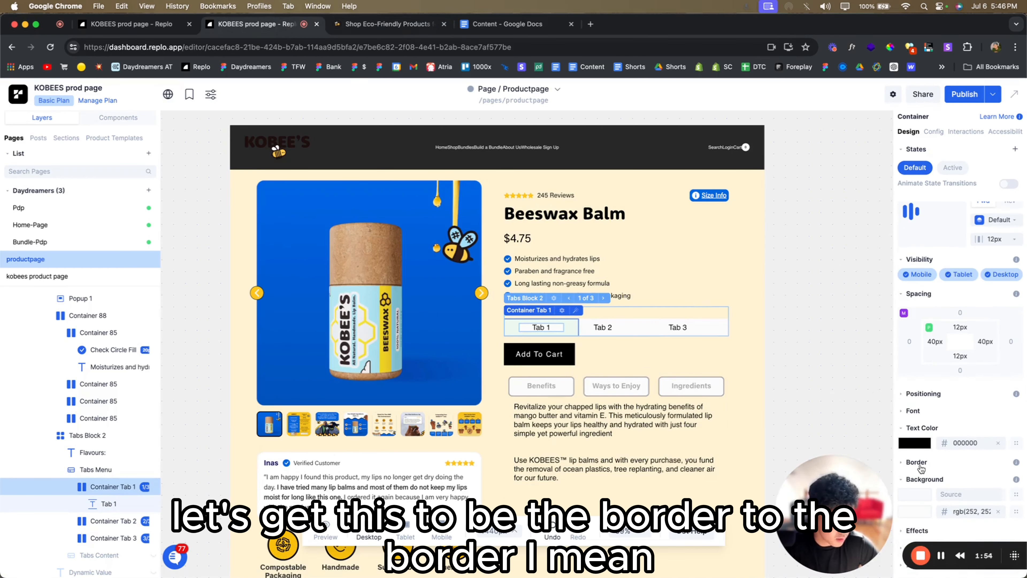
left_click(916, 462)
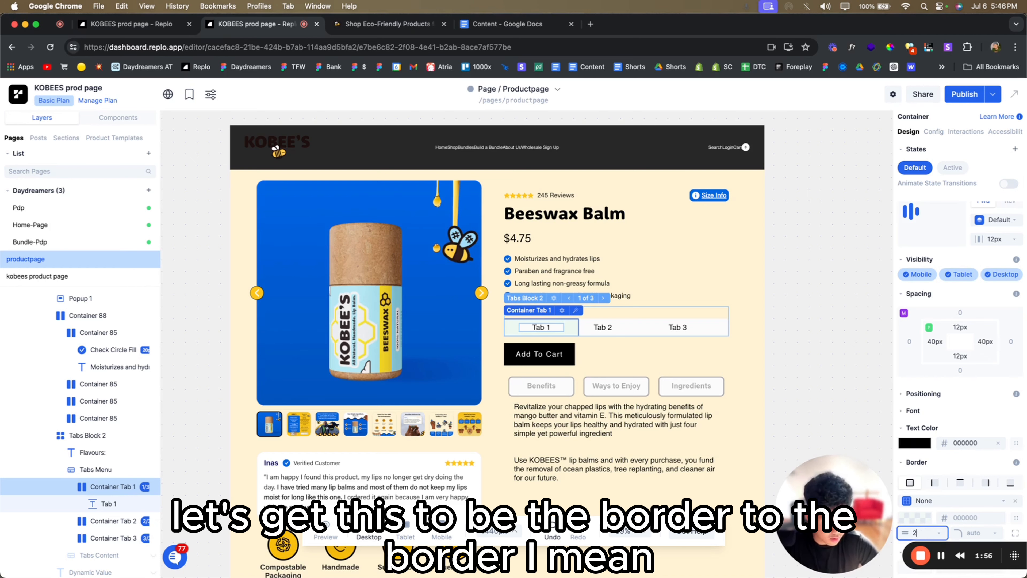
left_click(372, 25)
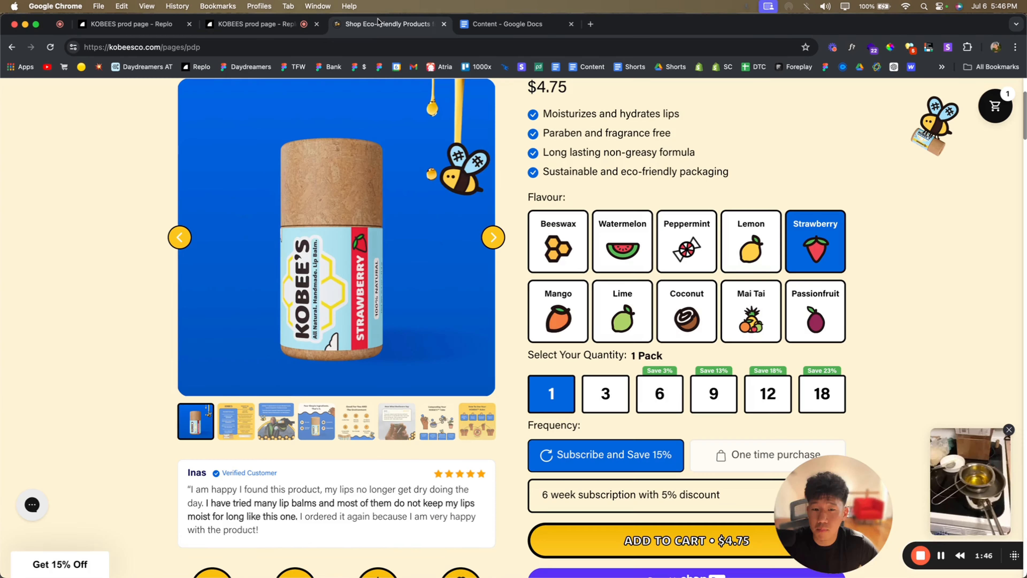
left_click(259, 24)
type("3")
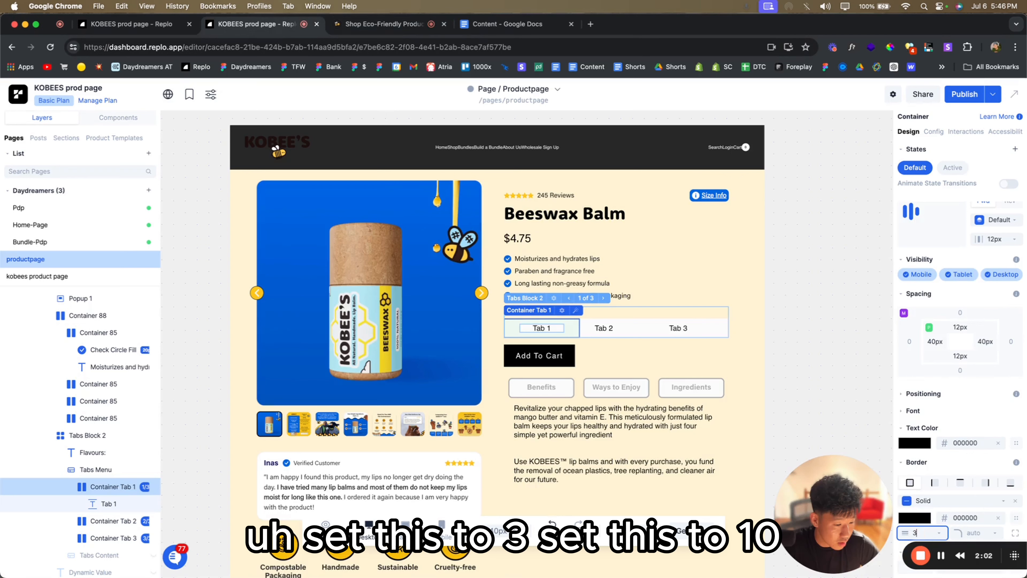
key("Return")
type("10")
key("Return")
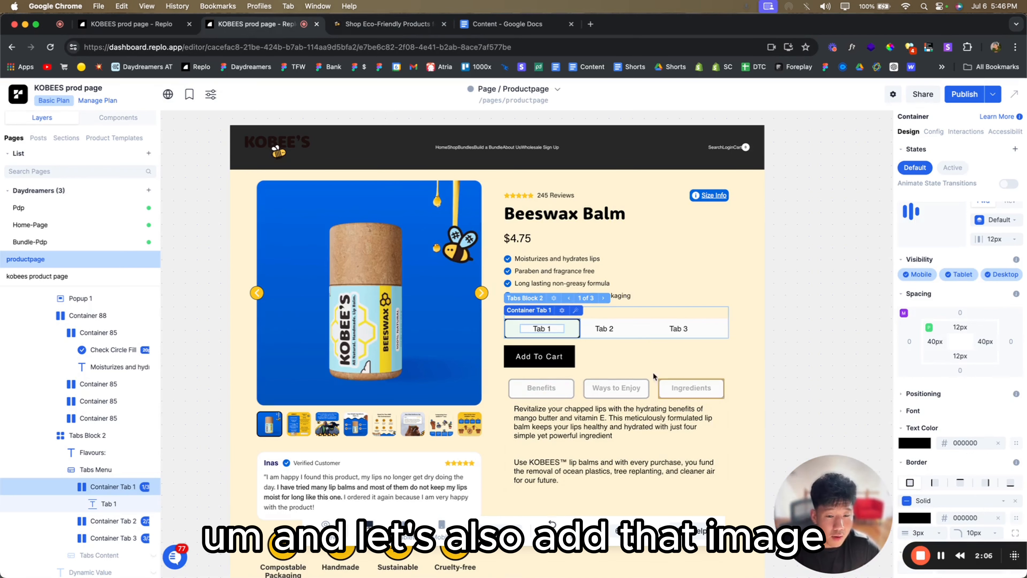
- Add an image below the first tab's label, using the honeycomb icon from the asset library as its source
left_click(118, 118)
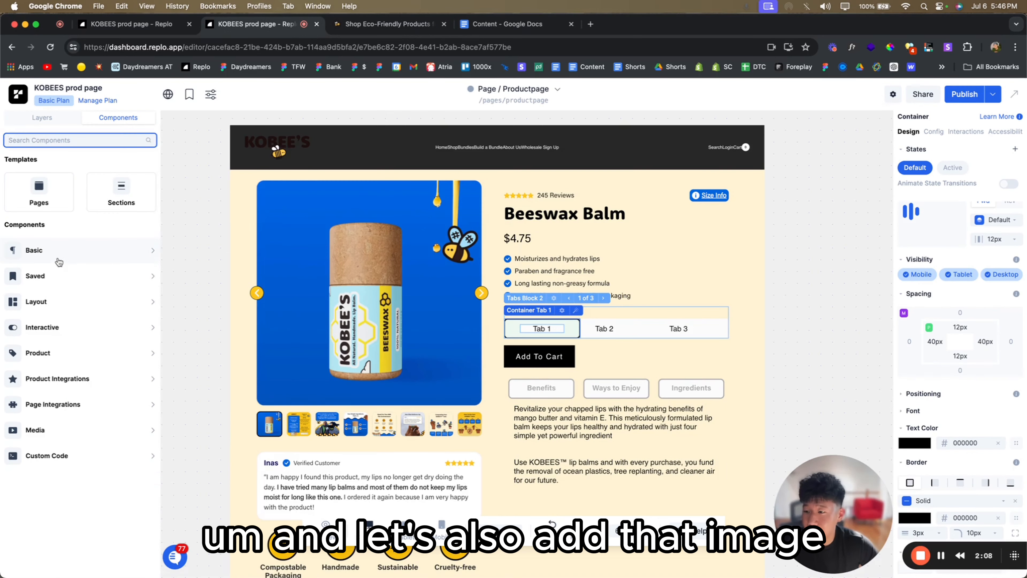
left_click_drag(524, 364, 548, 328)
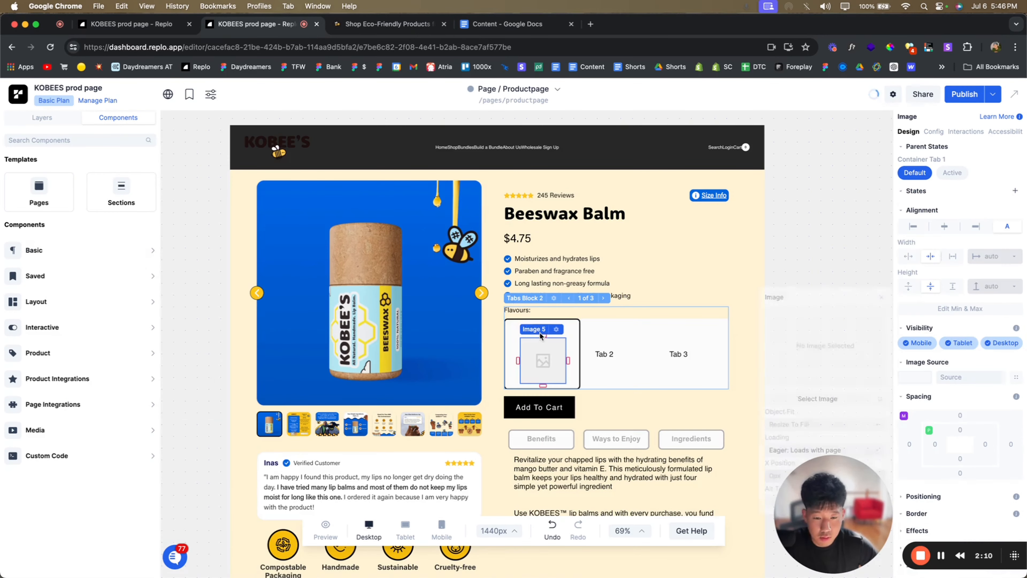
left_click(364, 42)
left_click(376, 27)
left_click(263, 26)
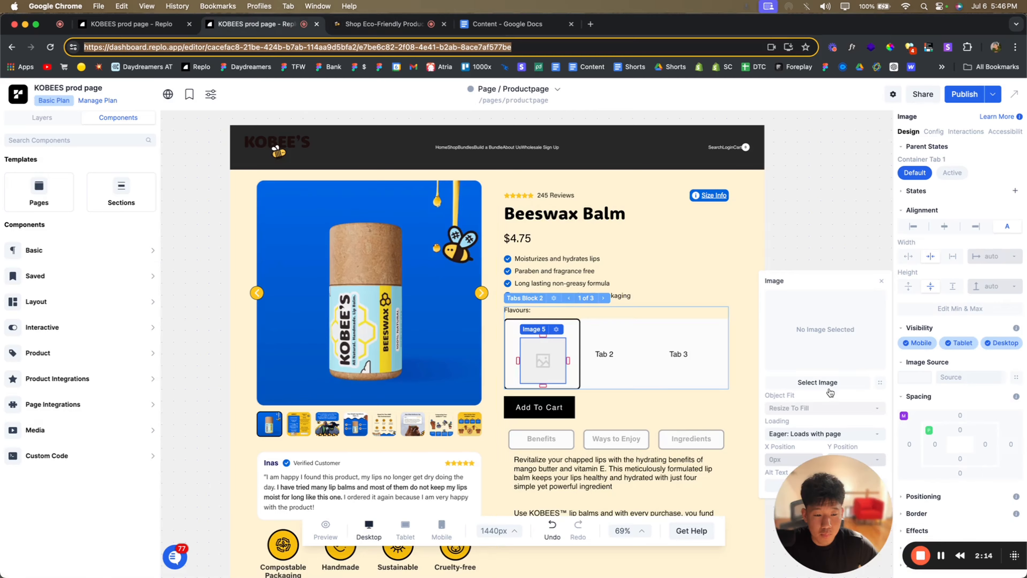
left_click(841, 385)
scroll(526, 336, "down", 10)
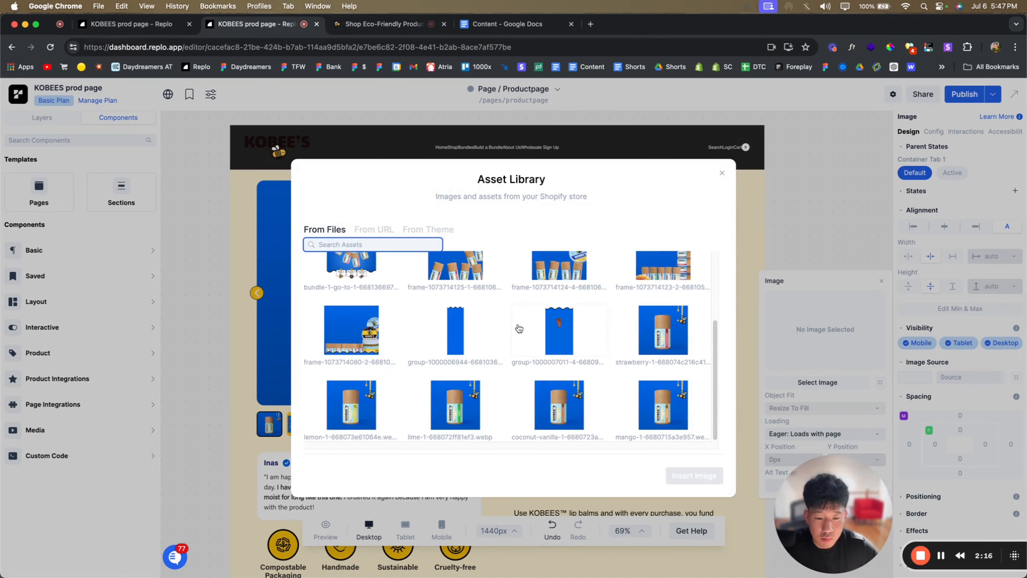
left_click(455, 329)
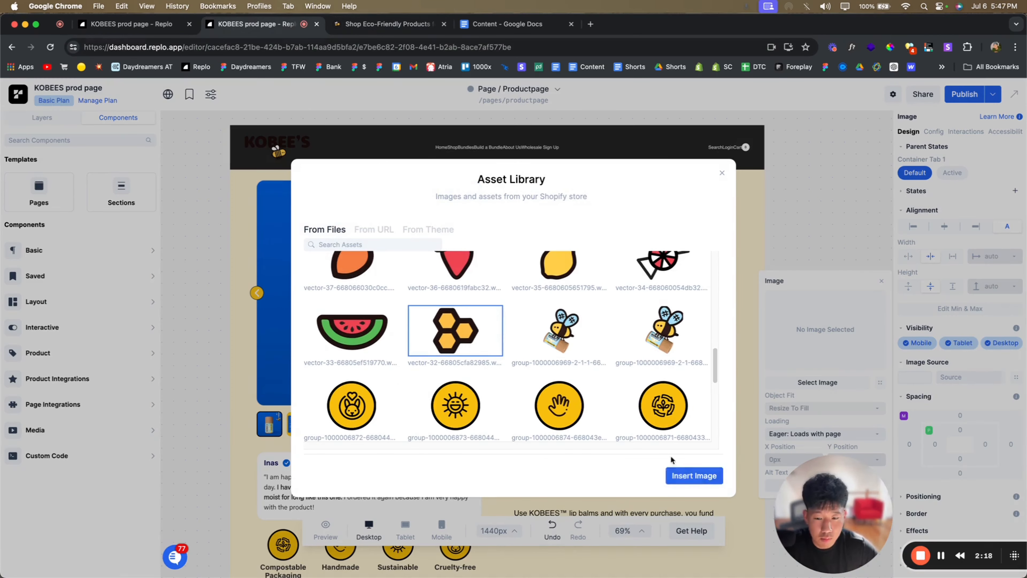
left_click(694, 475)
- Set the honeycomb image's width to 80 px
left_click(362, 24)
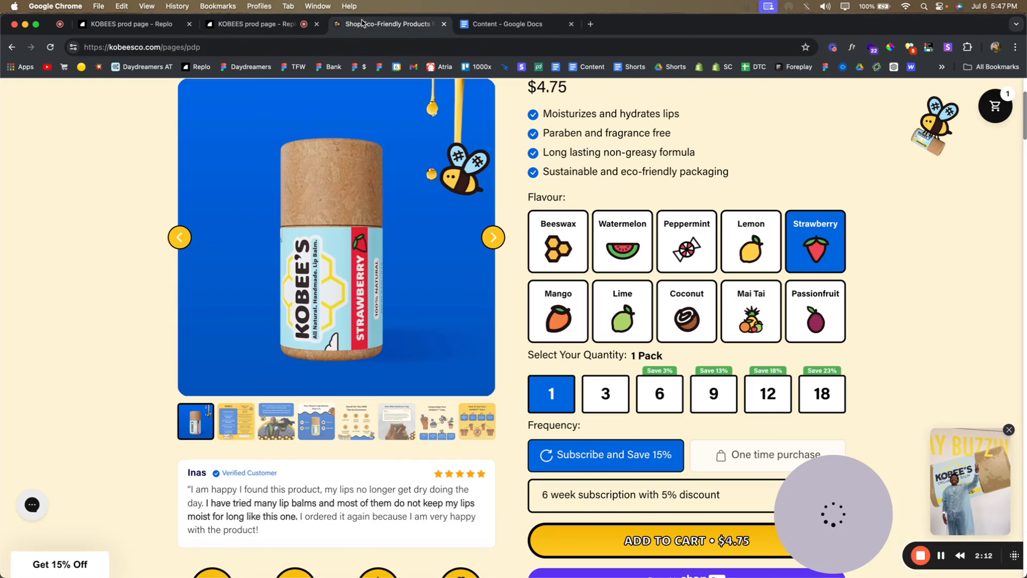
left_click(258, 26)
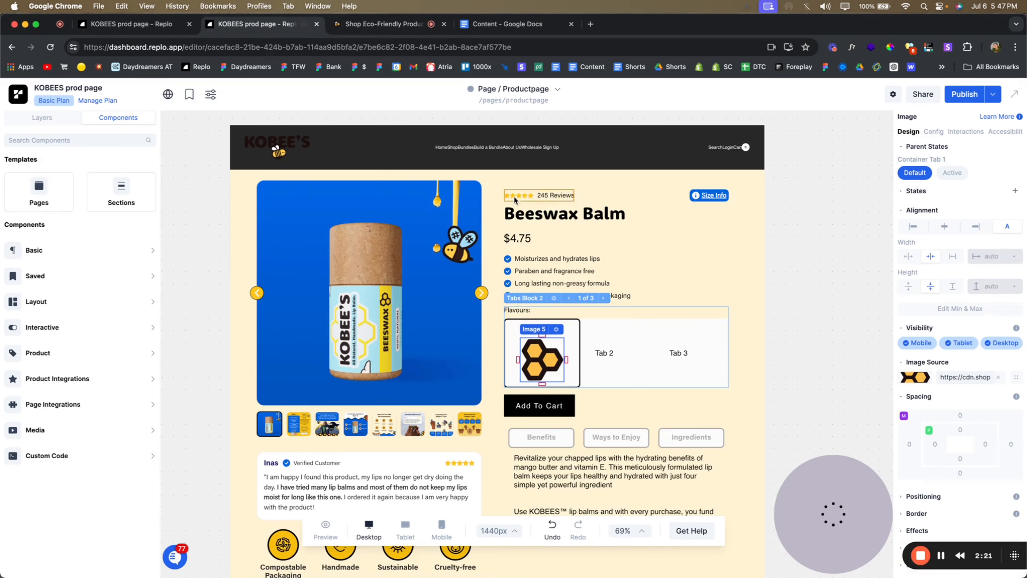
left_click(953, 261)
type("80")
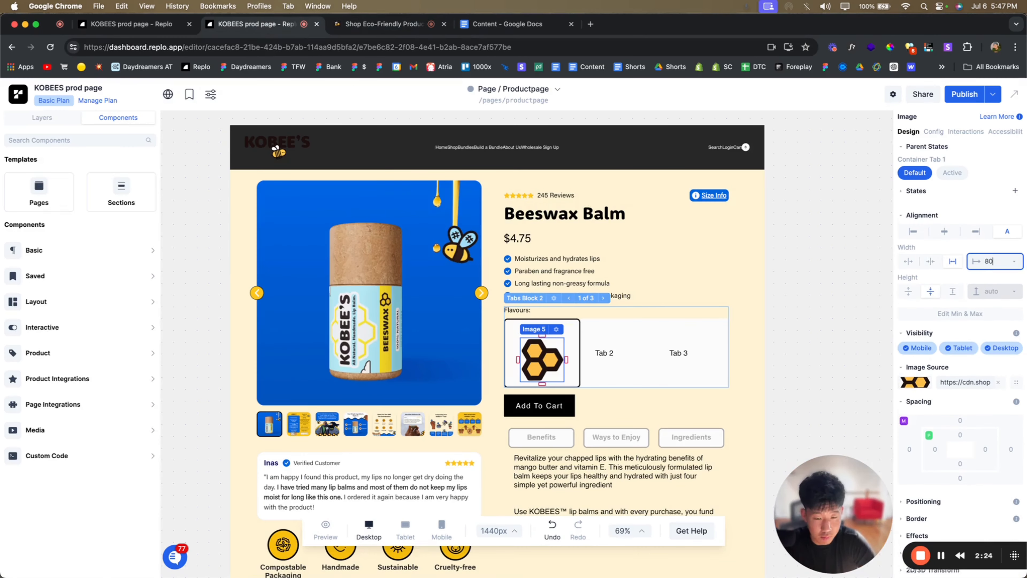
key("Return")
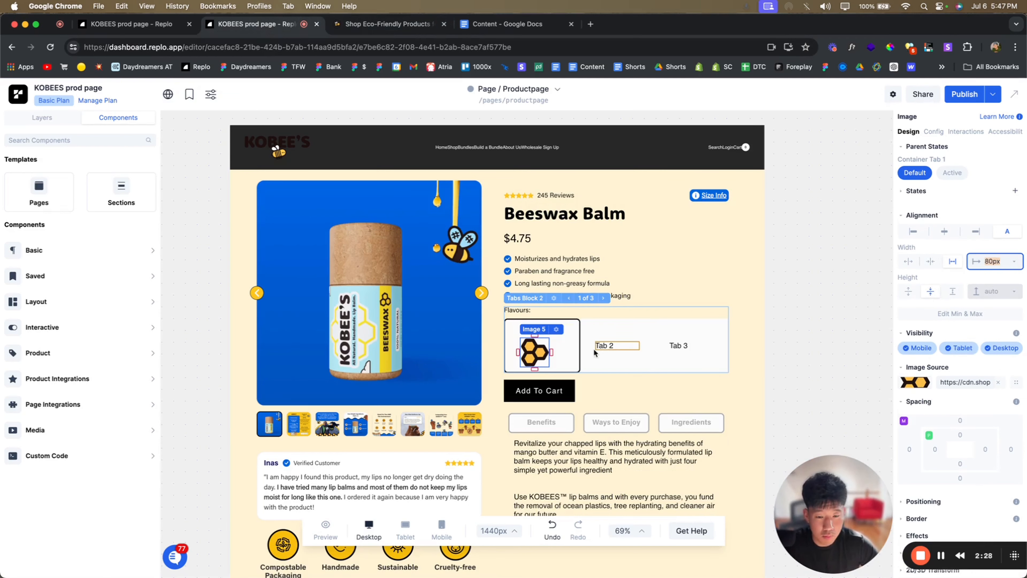
- Try wrapping the first tab container's width to its content and restore it to fill the available width
left_click(570, 358)
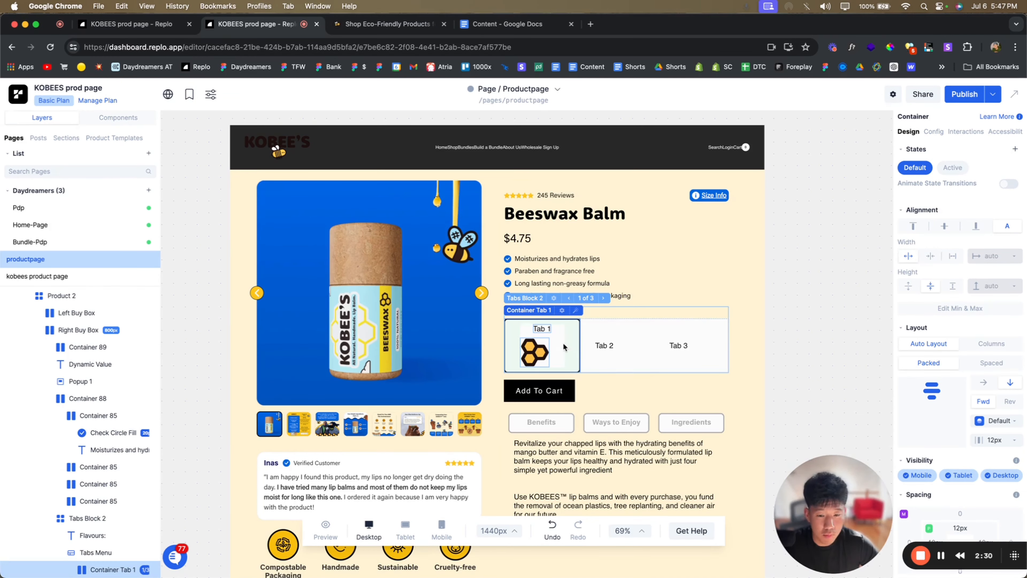
left_click(931, 256)
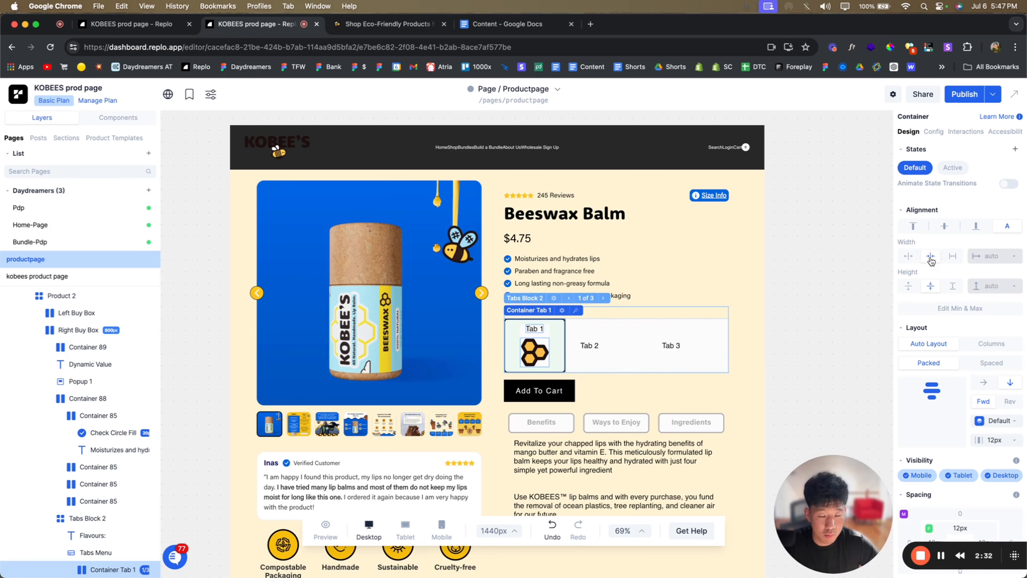
left_click(908, 256)
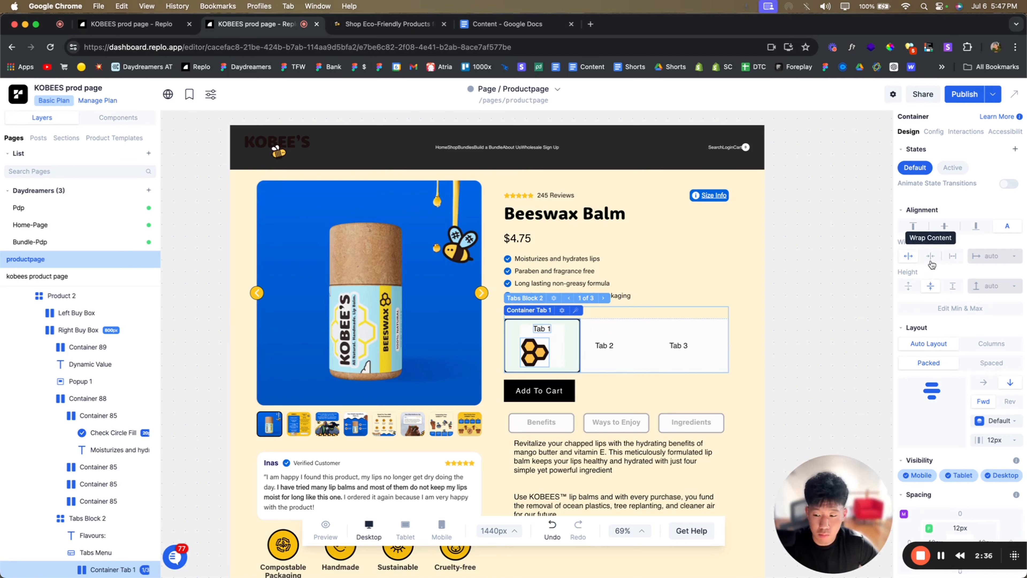
- Wrap the honeycomb image's width to its content and set its maximum width to 80 px
left_click(533, 355)
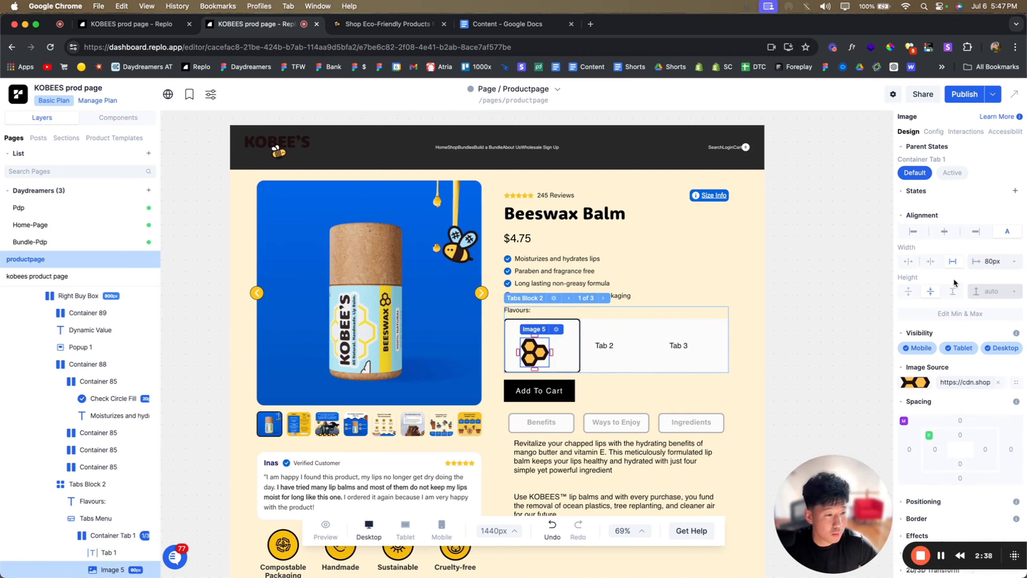
left_click(925, 265)
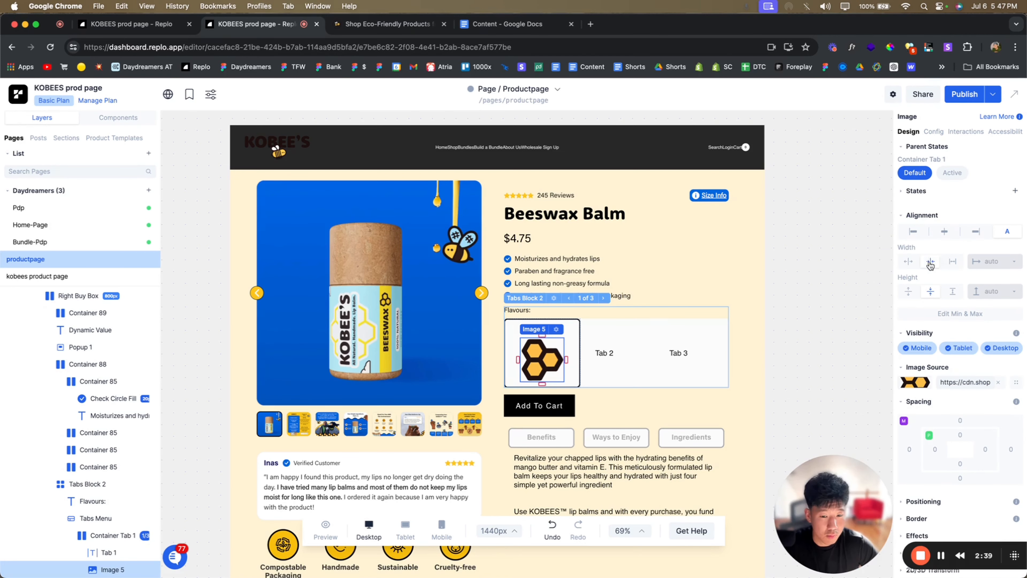
left_click(968, 314)
left_click(795, 350)
type("80")
key("Return")
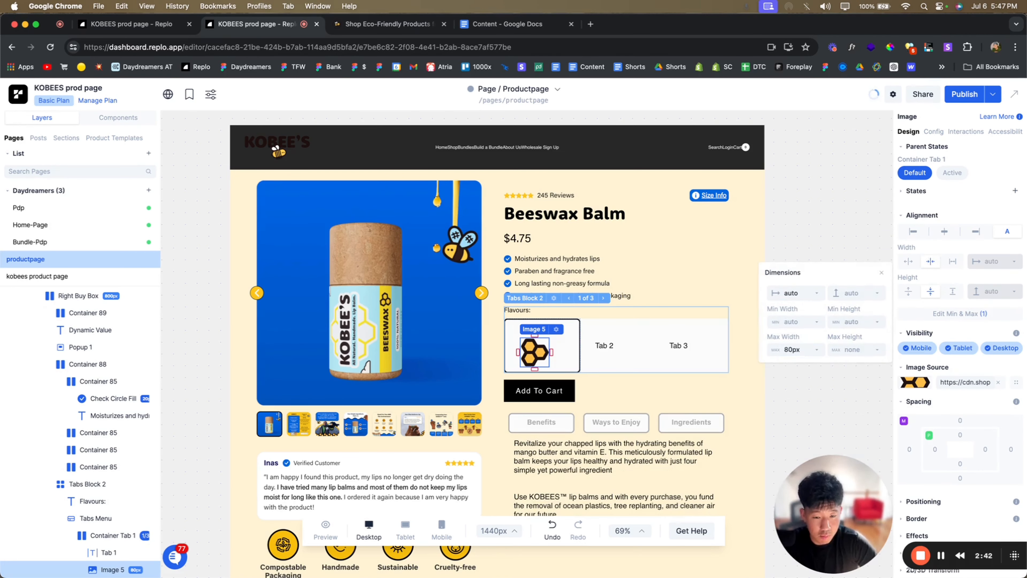
left_click(941, 561)
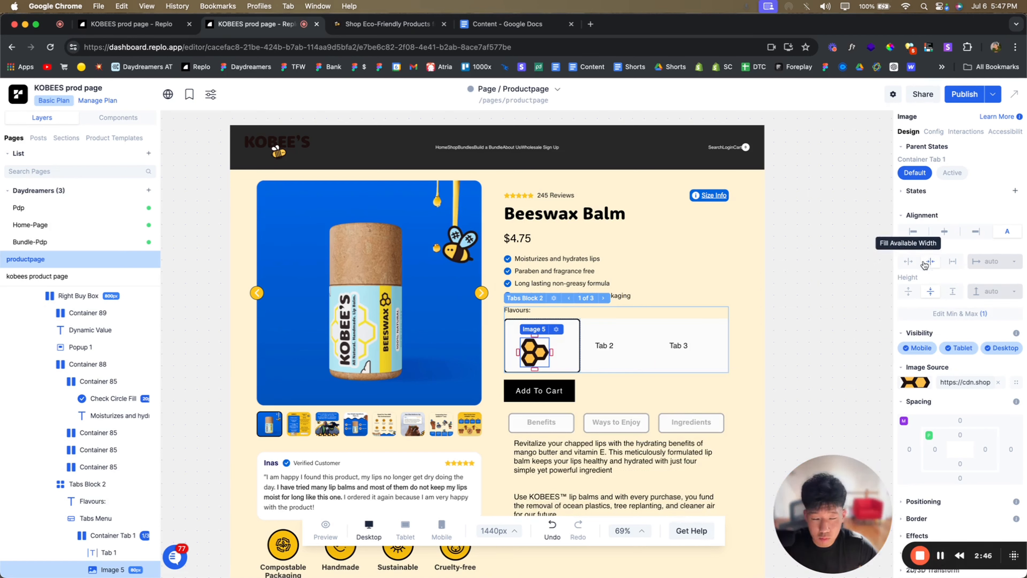
- Size the honeycomb image with 100% width, fill-available height and a maximum width of 60 px
left_click(952, 261)
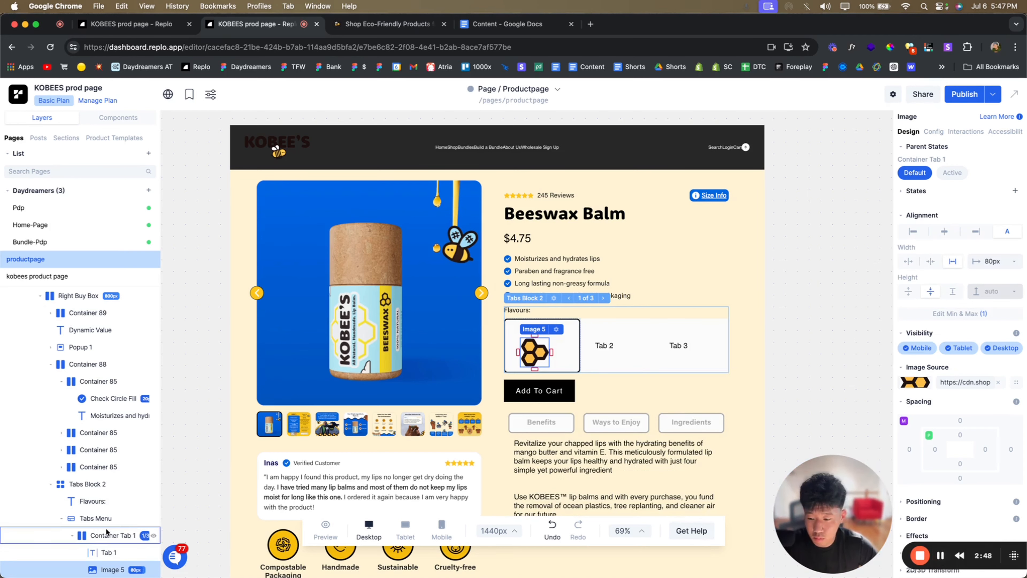
scroll(107, 531, "down", 3)
left_click(909, 262)
left_click(997, 262)
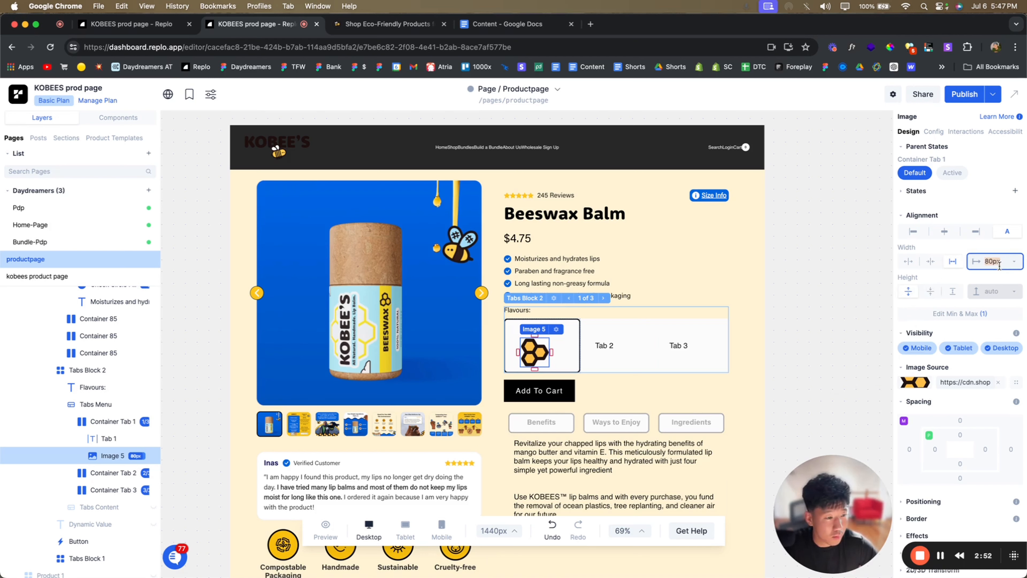
left_click(970, 311)
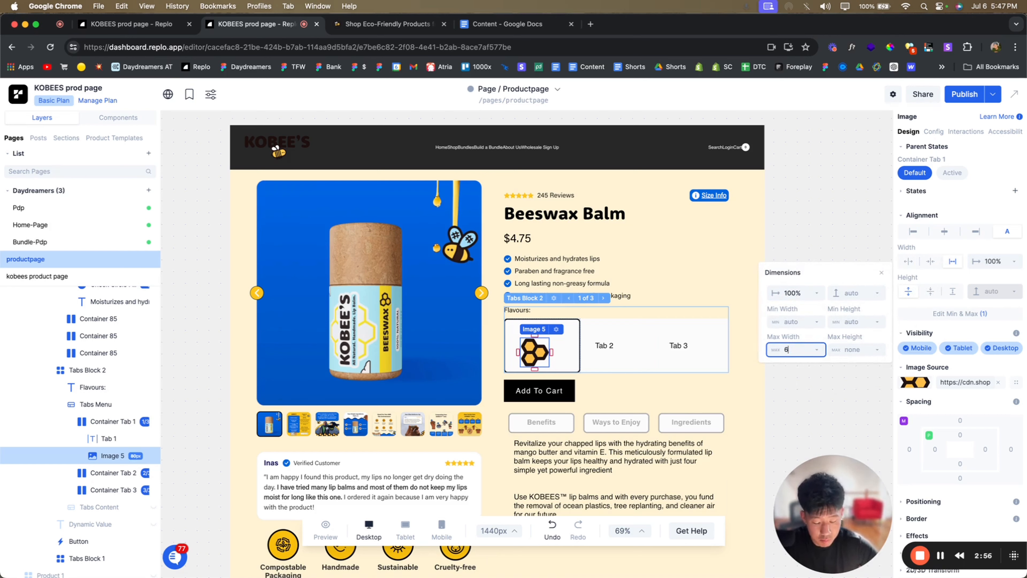
key("Return")
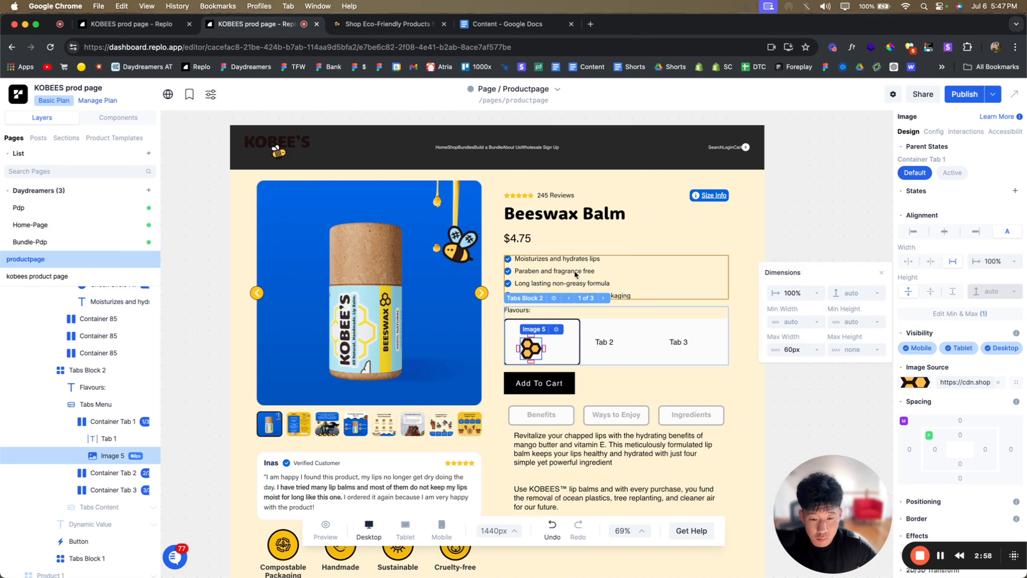
- Replace the first tab's label text with "Beeswax"
left_click(114, 438)
left_click(112, 421)
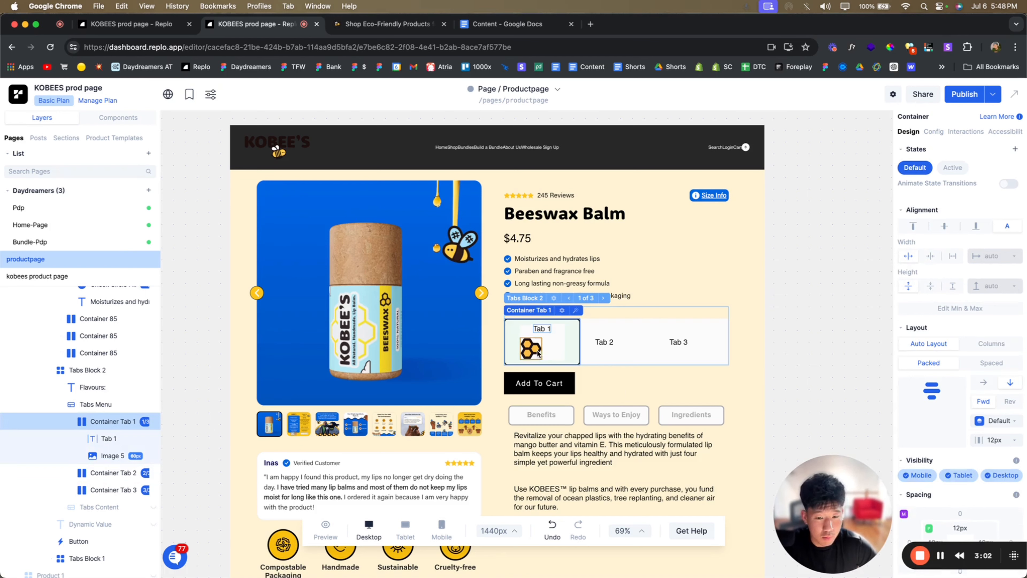
left_click(546, 329)
left_click(919, 406)
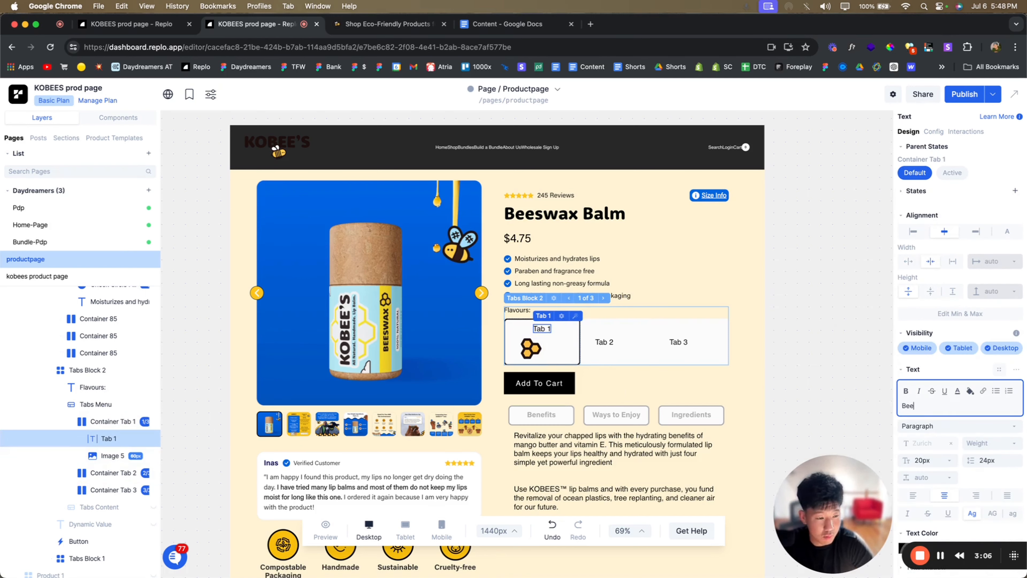
type("Beeswax")
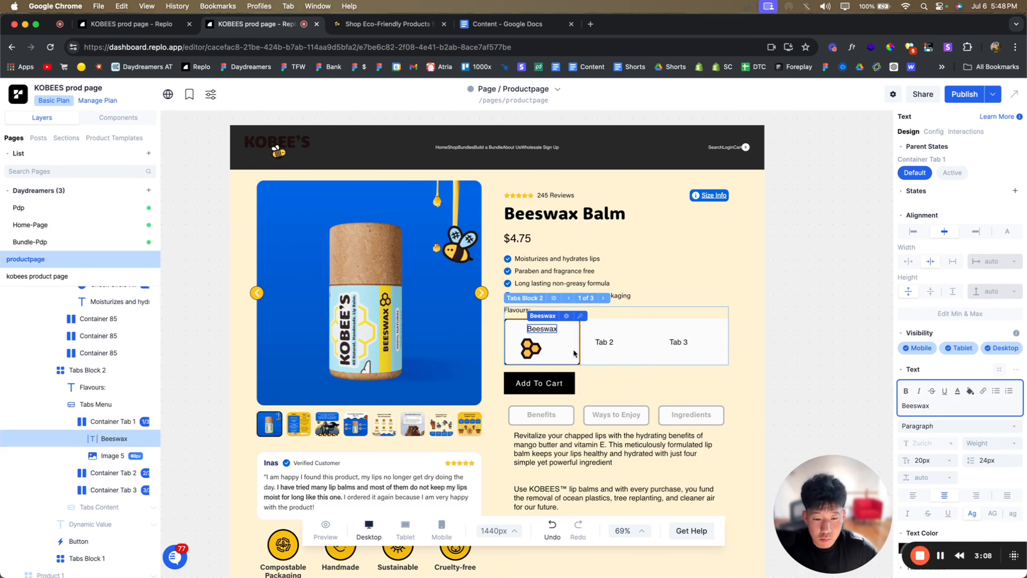
- Add a container to the first tab around the honeycomb image and delete the extra empty container nested inside it
left_click(577, 353)
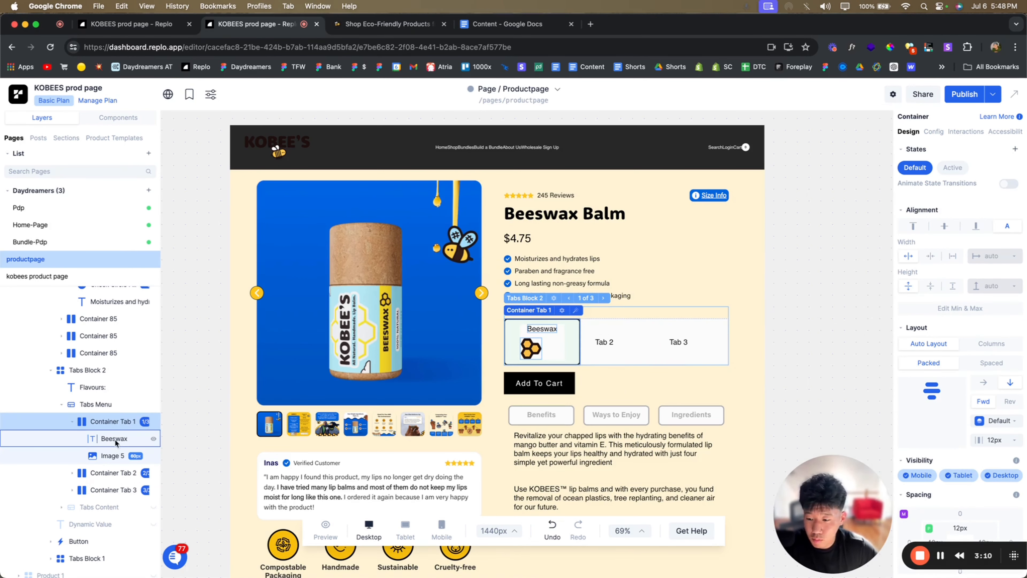
left_click(110, 455)
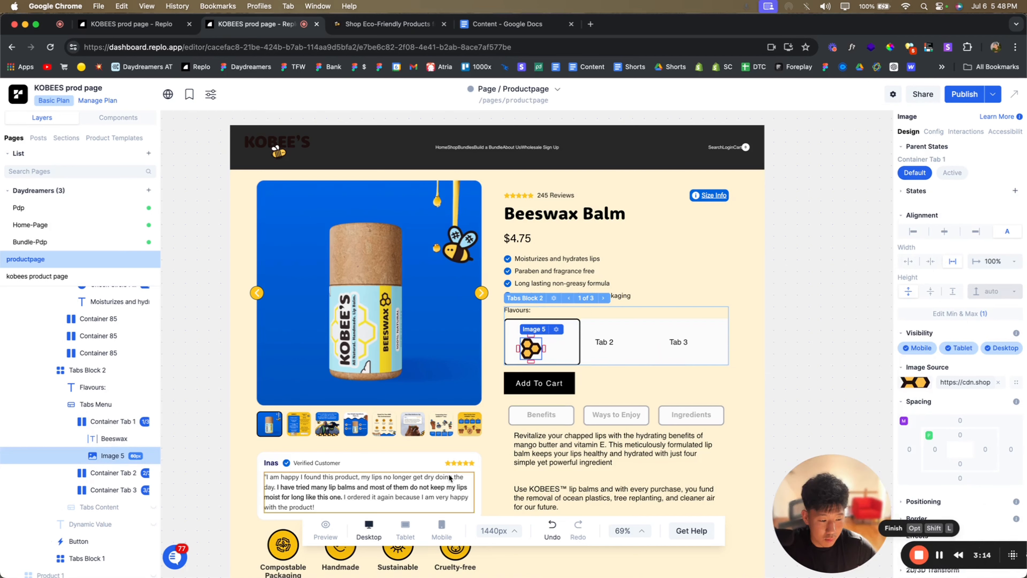
left_click(118, 117)
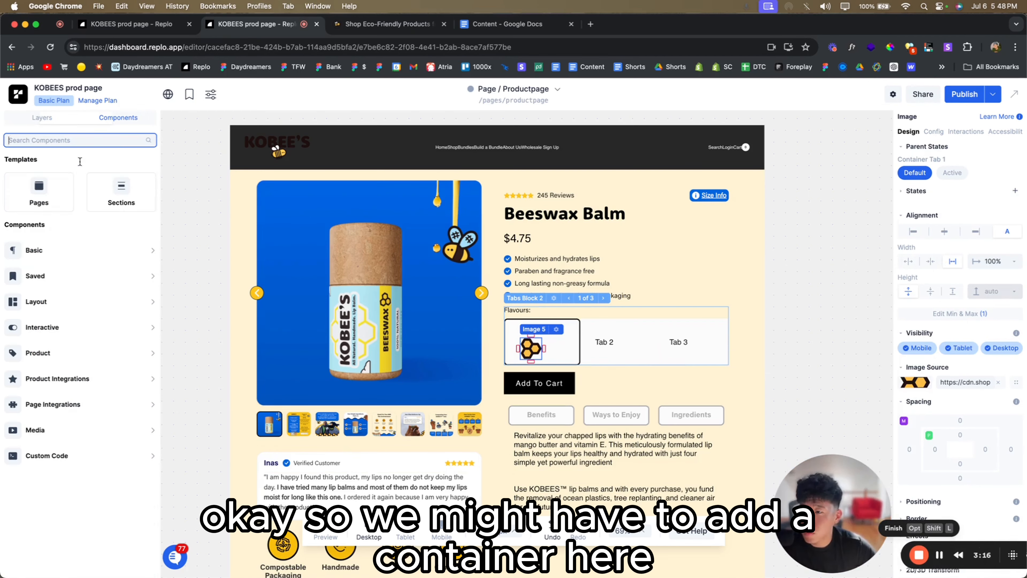
mouse_move(76, 254)
left_click(270, 396)
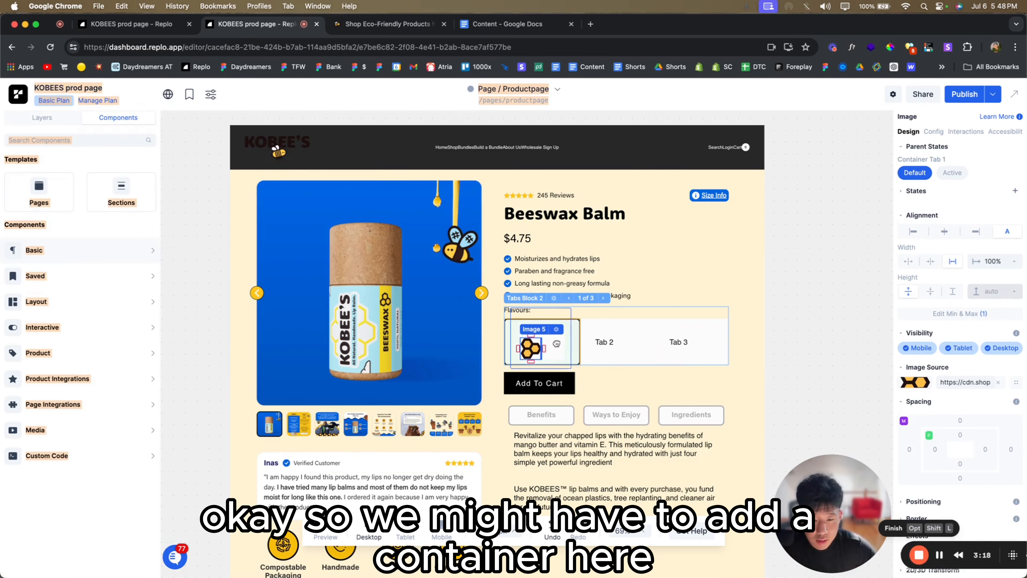
left_click(43, 118)
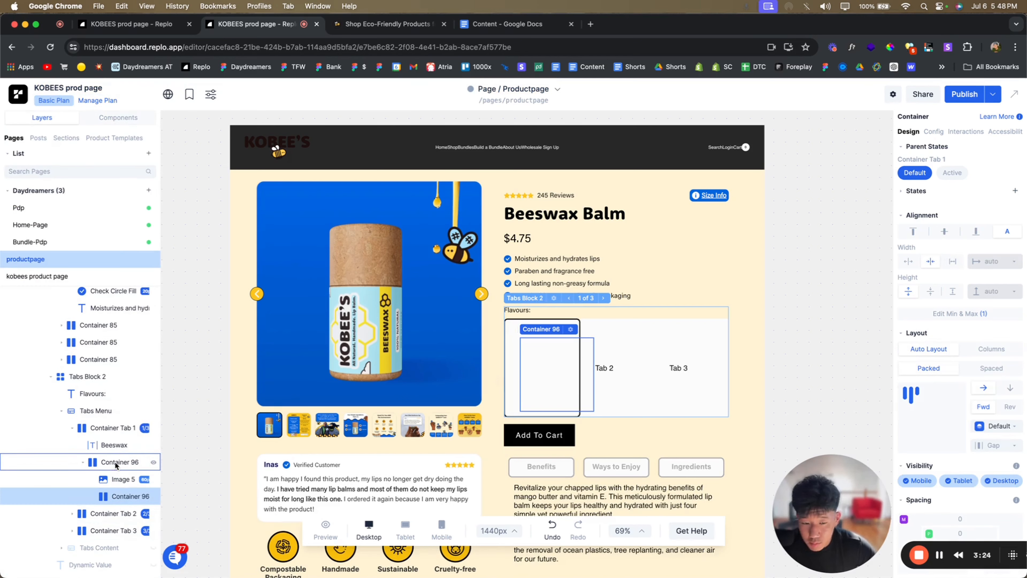
key("Delete")
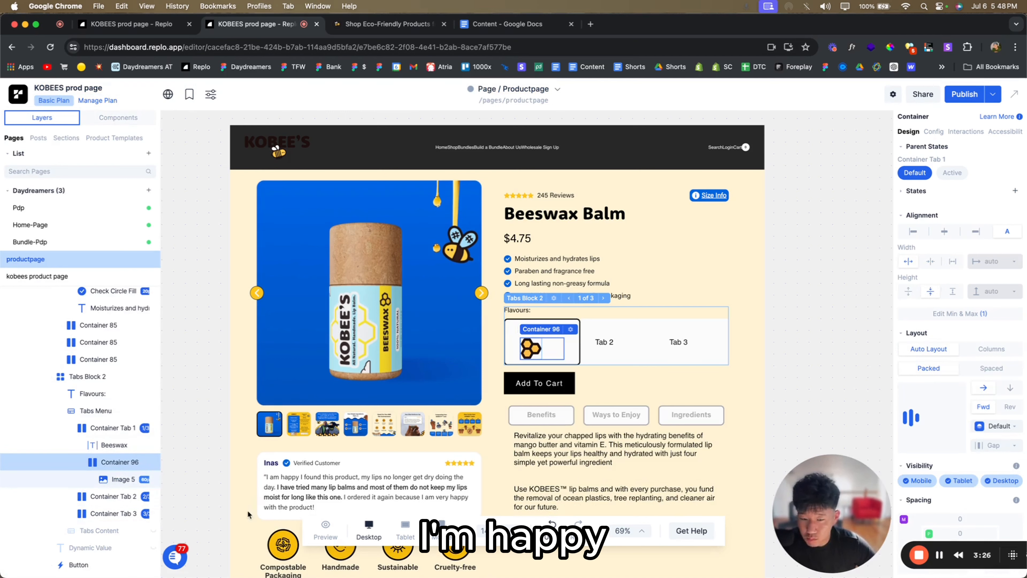
- Try a fixed width of 120px on the new container and a fill-available width on its honeycomb image
left_click(954, 262)
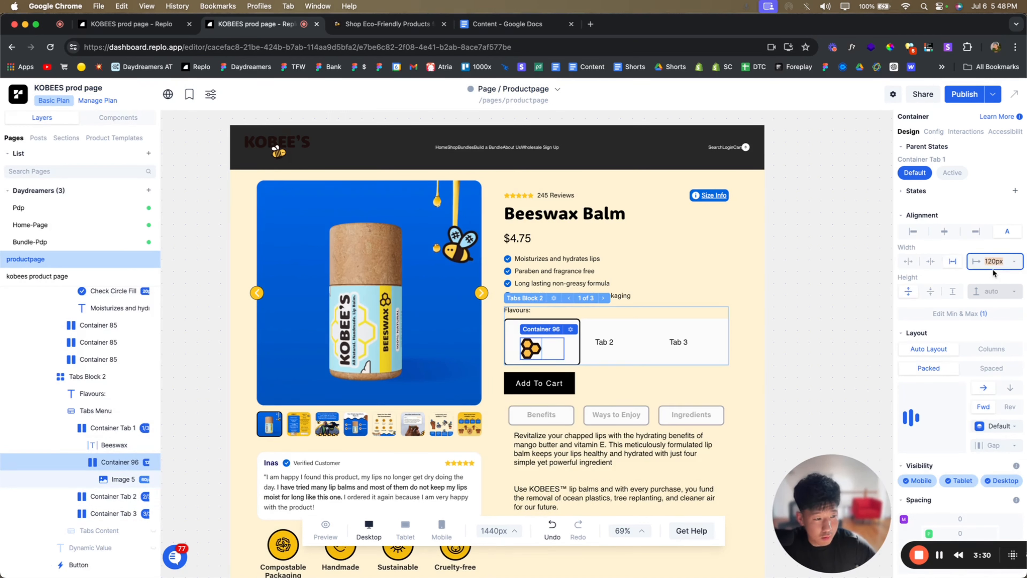
left_click(121, 478)
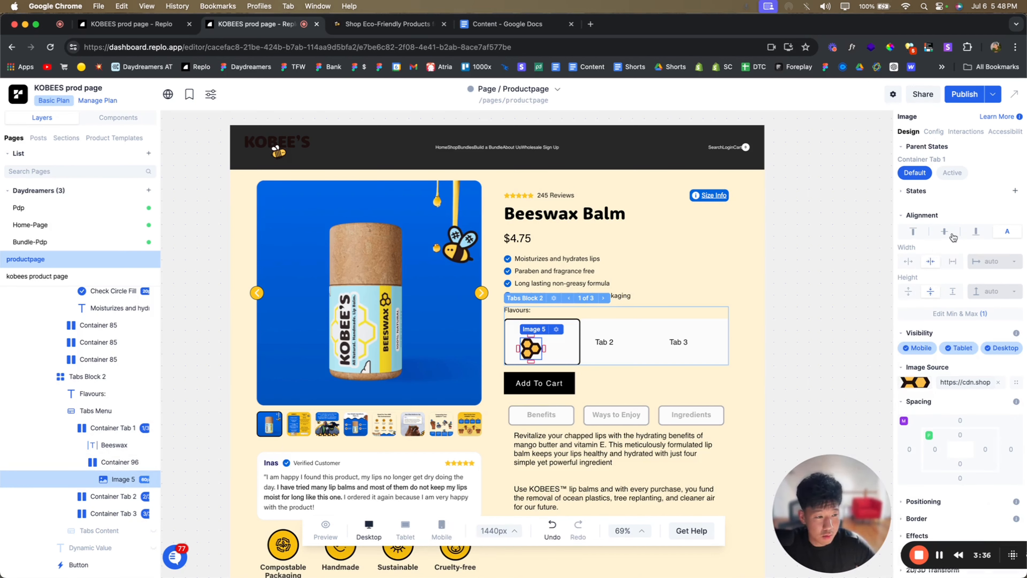
left_click(910, 263)
- Try wrapping the first tab container's width to its content and undo the change
left_click(108, 429)
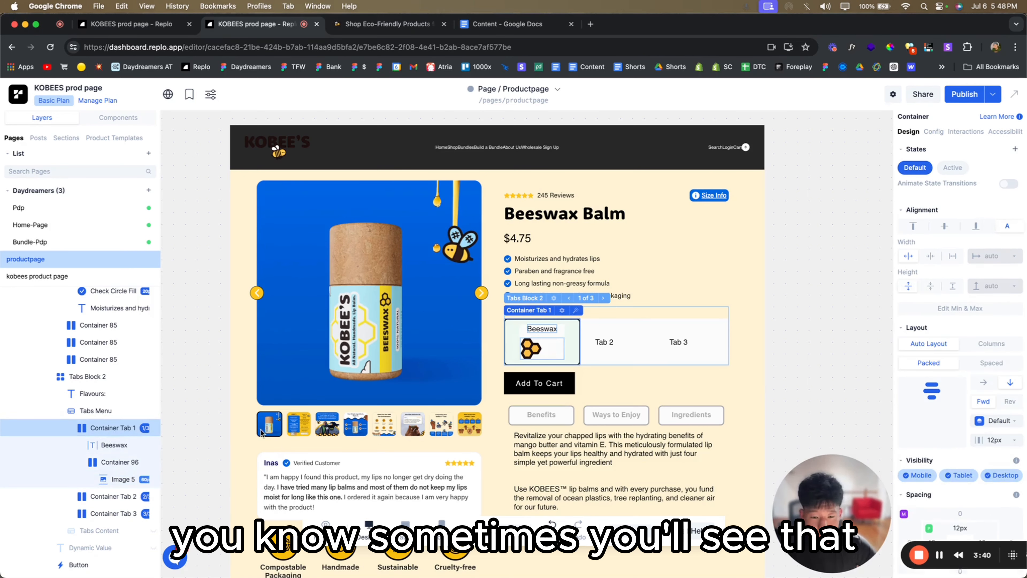
left_click(930, 256)
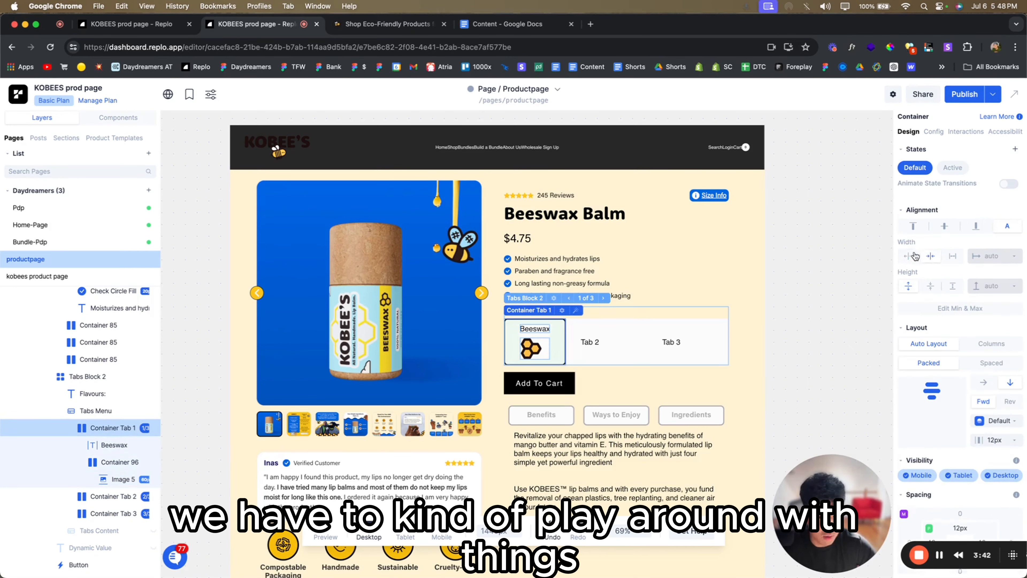
key("super+z")
- Make the new inner container fill the available width and centre the honeycomb image within it
left_click(534, 349)
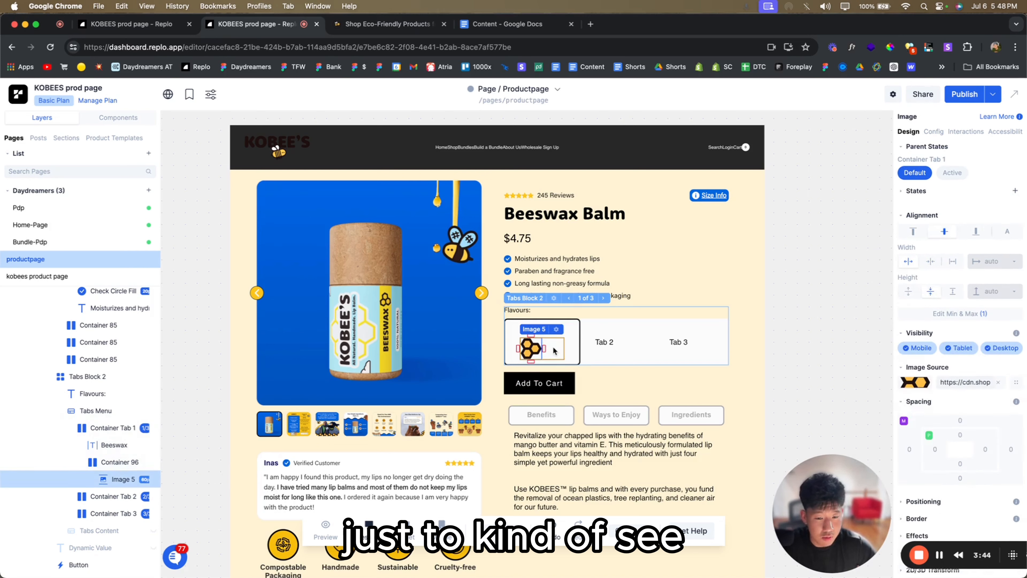
left_click(553, 350)
left_click(925, 263)
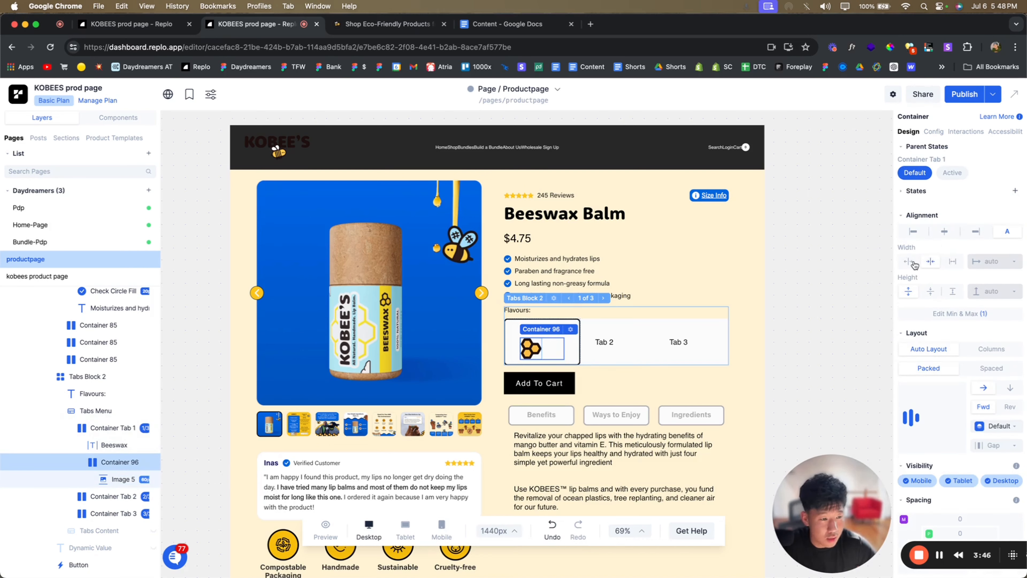
left_click(932, 415)
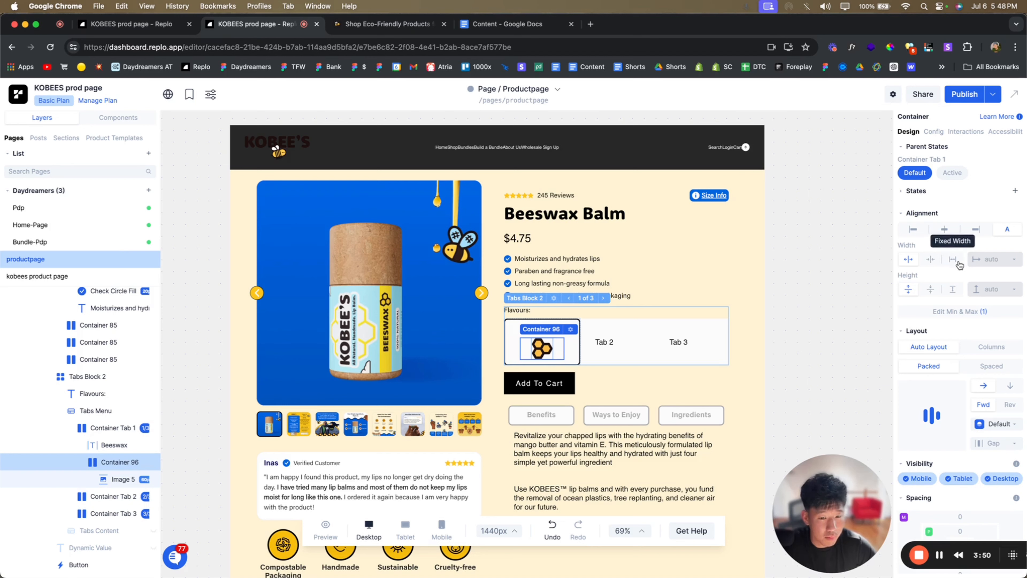
- Give the honeycomb image a fixed width of 100% and check its minimum and maximum dimensions
left_click(120, 478)
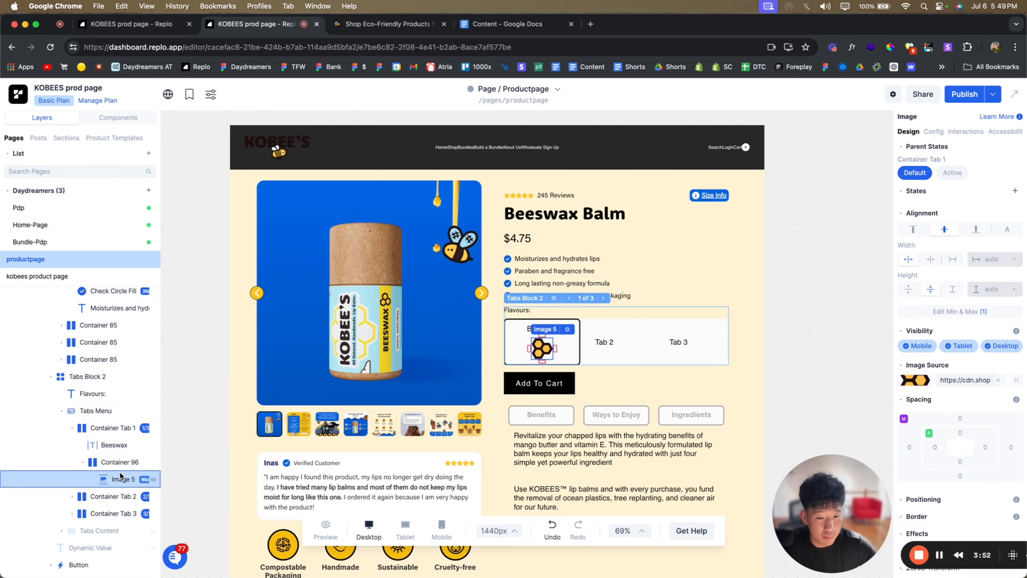
left_click(952, 259)
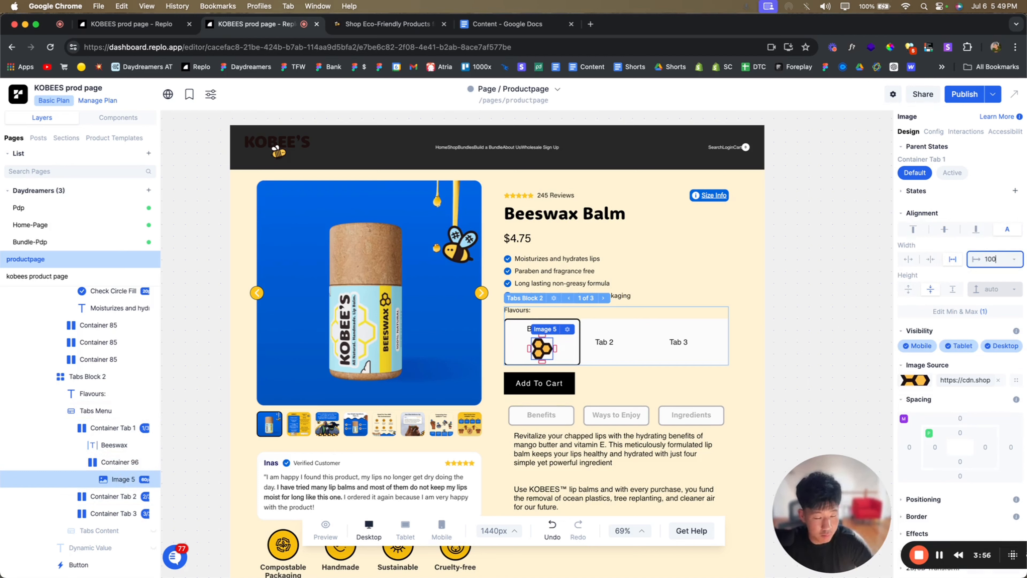
left_click(995, 259)
type("10")
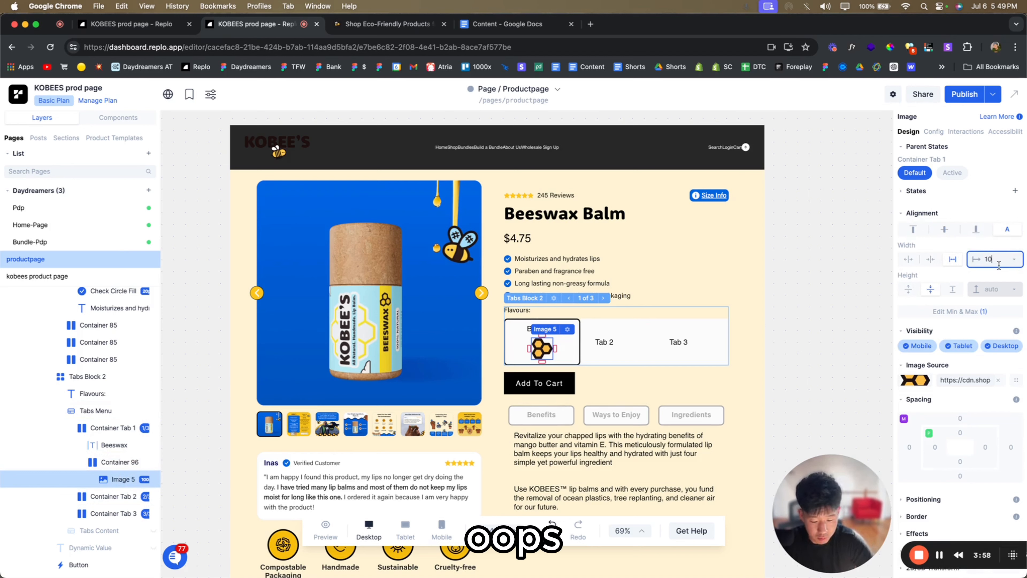
key("Return")
left_click(981, 313)
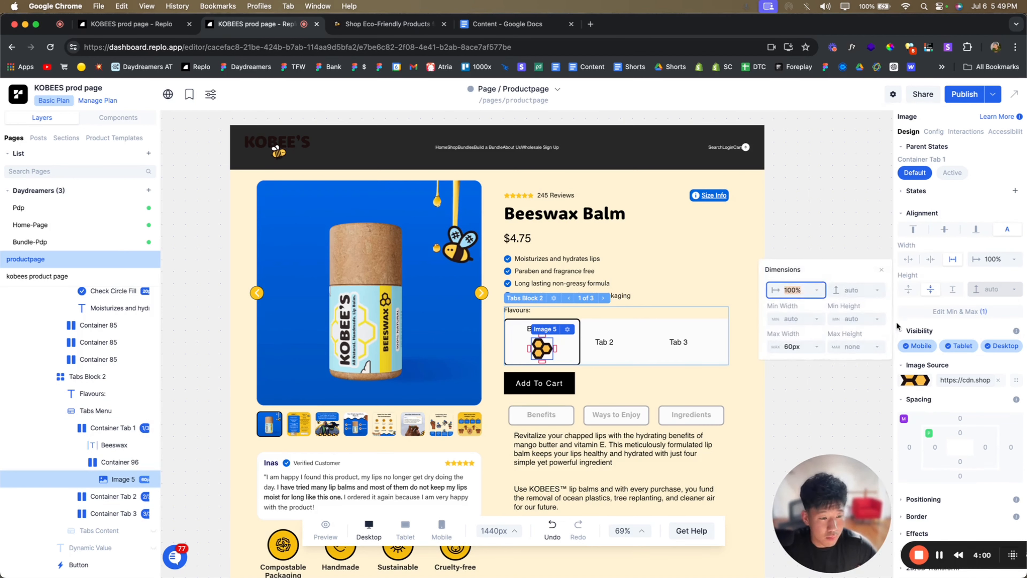
left_click(677, 261)
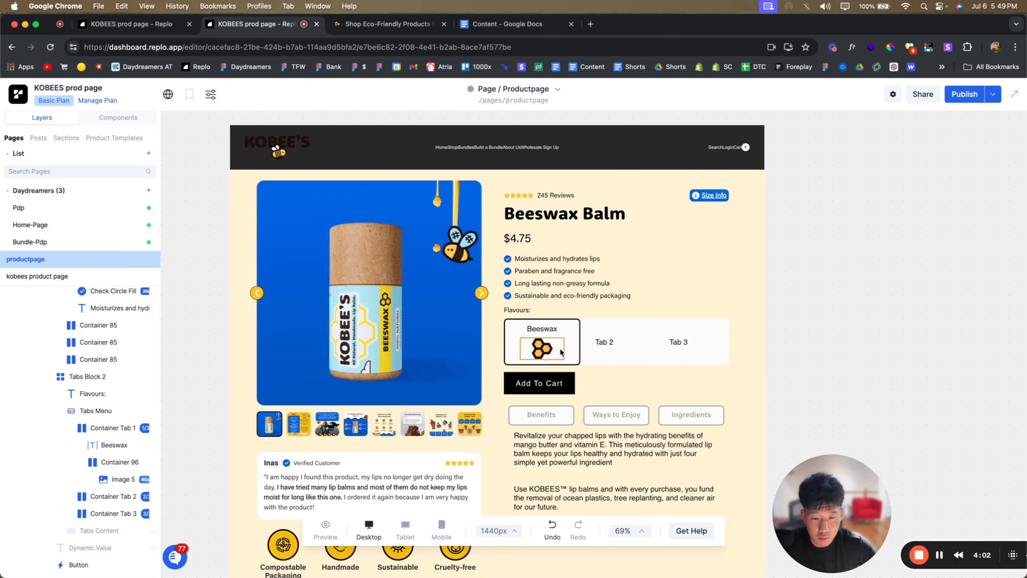
- Compare the tab with the flavour buttons on the live page and make its Beeswax label bold
left_click(576, 349)
left_click(356, 24)
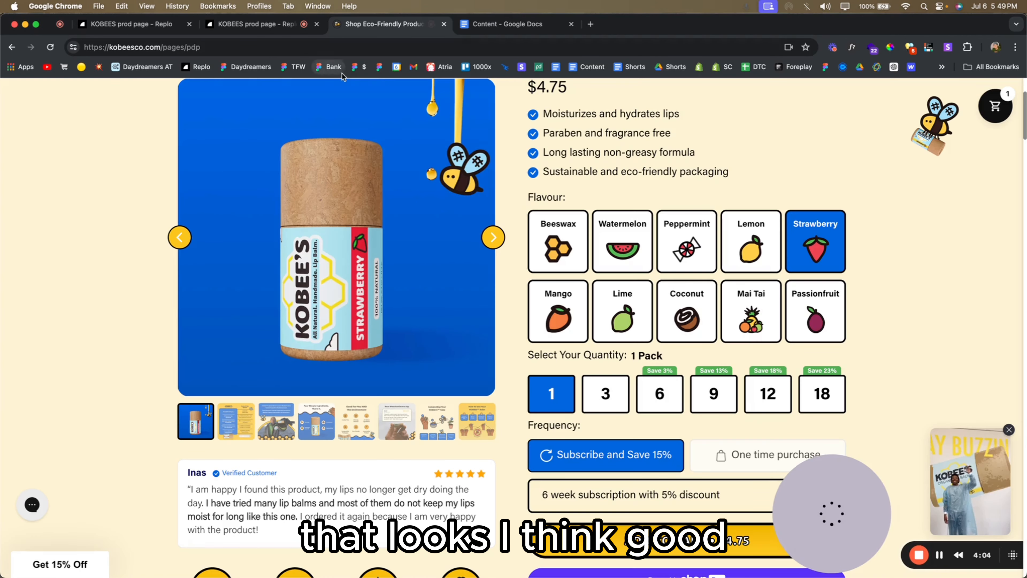
left_click(261, 24)
left_click(542, 328)
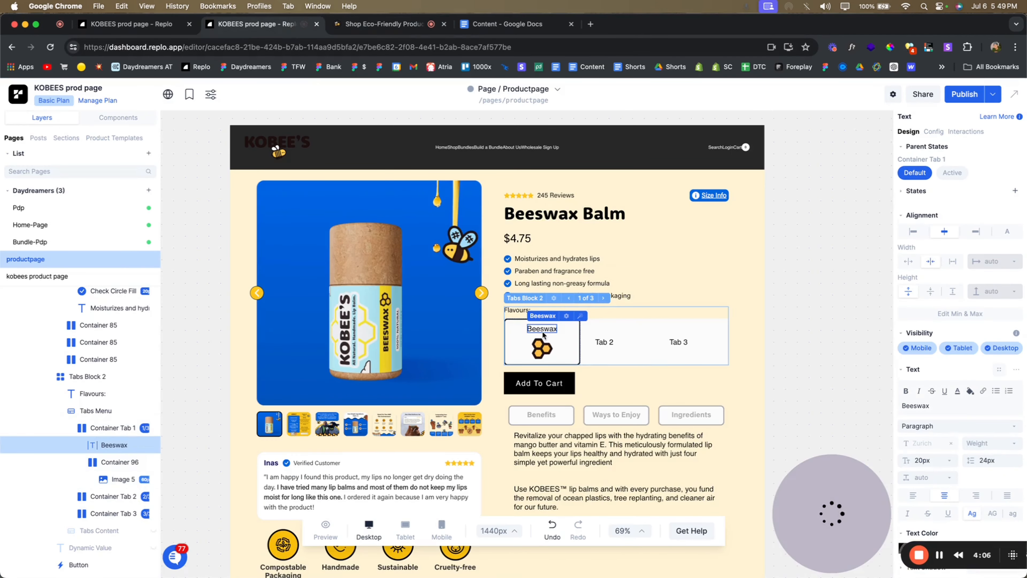
left_click(909, 392)
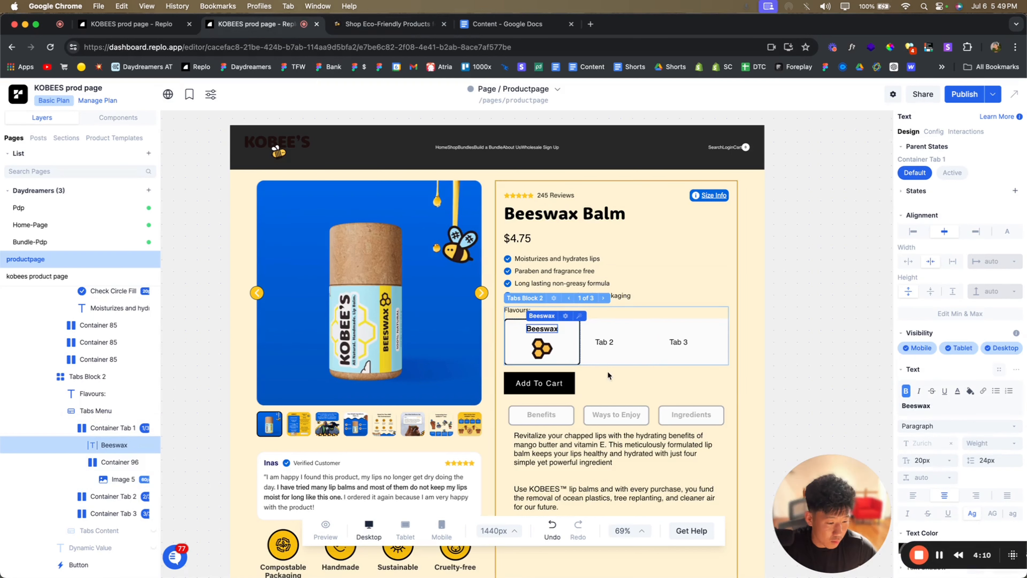
- Duplicate the styled Beeswax tab container three times within the tabs menu
left_click(567, 339)
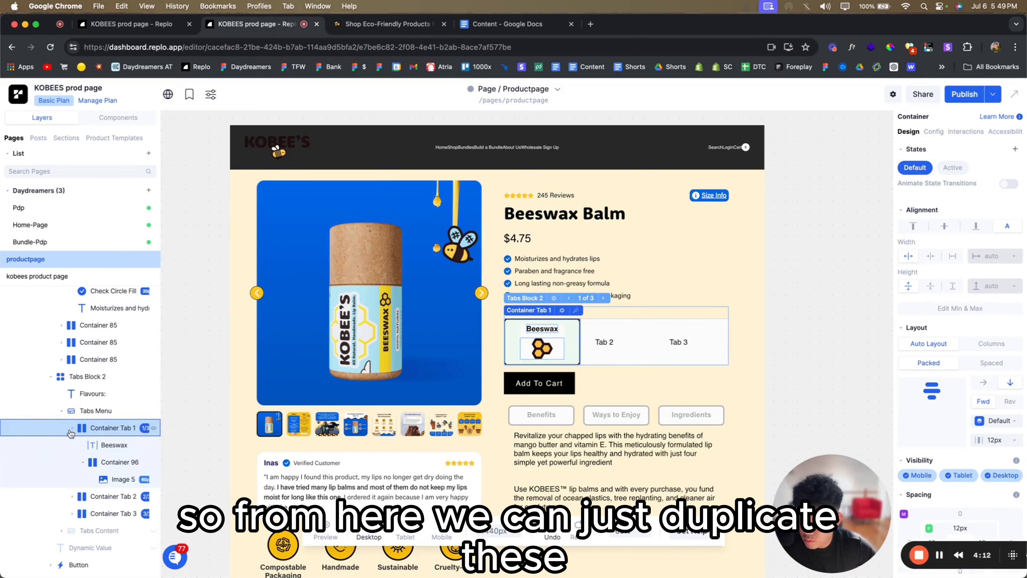
left_click(81, 430)
key("super+d")
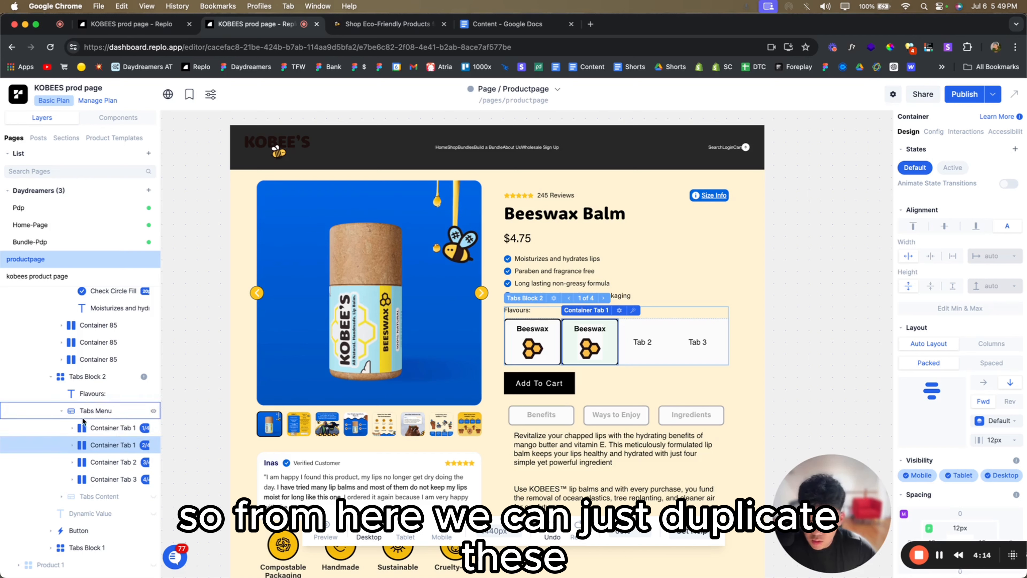
key("super+d")
key("super+d")
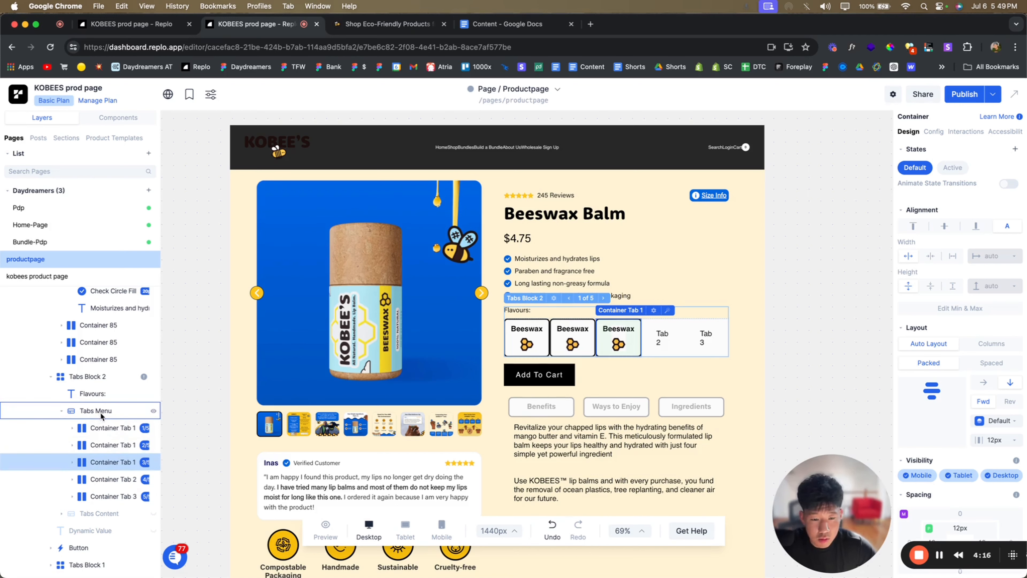
- Delete the two unstyled placeholder tabs, Tab 2 and Tab 3, from the tabs menu
left_click(107, 501)
left_click(106, 511, "shift")
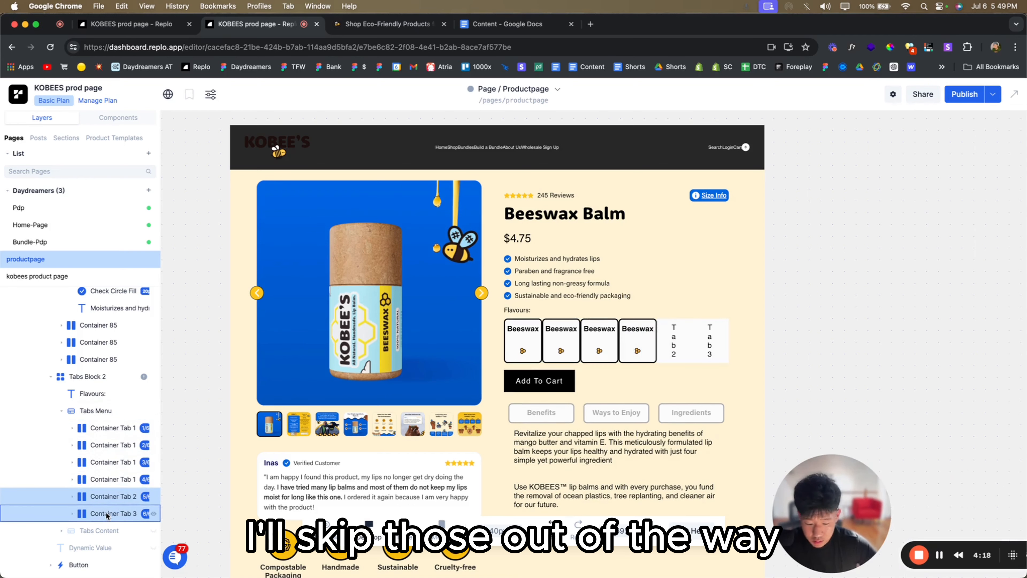
key("BackSpace")
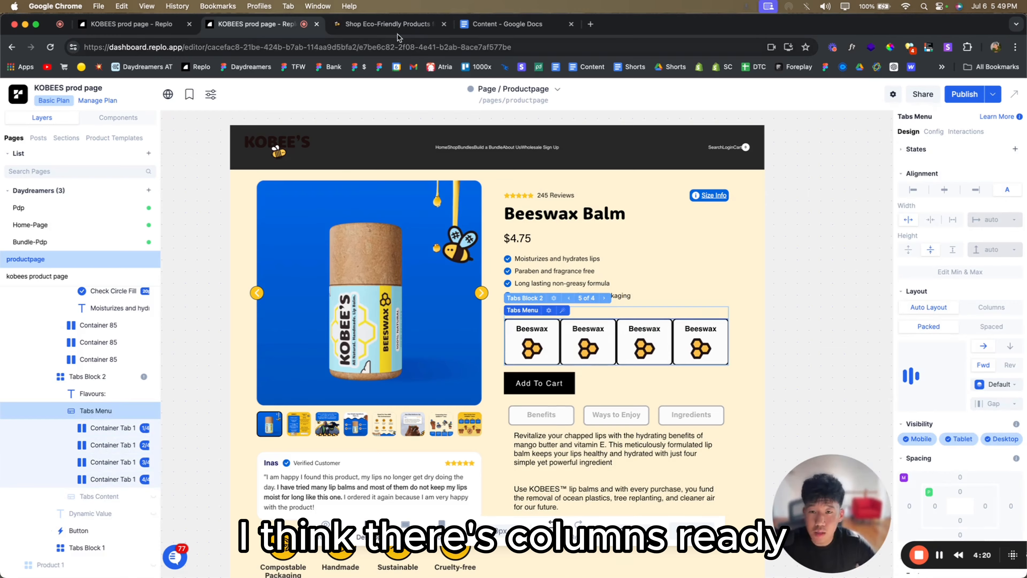
- Check the flavour grid on the live page and duplicate the last Beeswax tab to make five tabs
left_click(397, 25)
key("ctrl+shift+Tab")
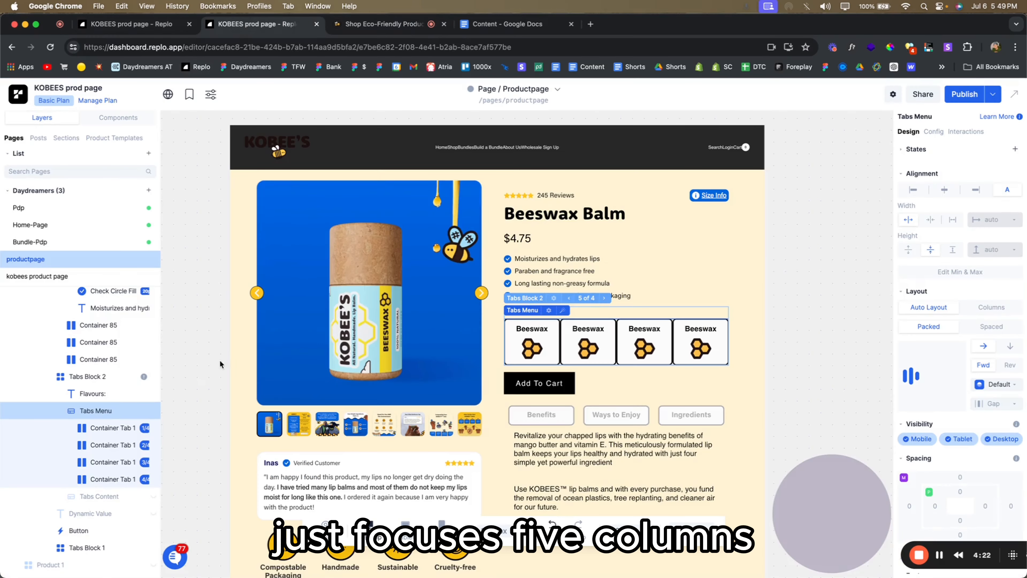
left_click(111, 479)
key("super+d")
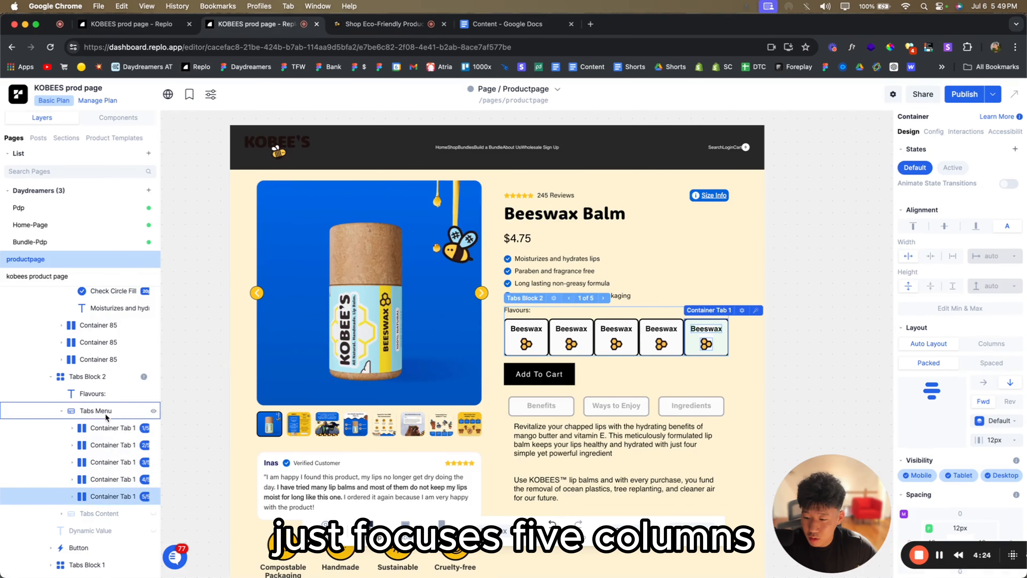
- Switch the tabs menu to a five-column layout with a 1rem column gap and a 1rem row gap
left_click(105, 411)
left_click(993, 307)
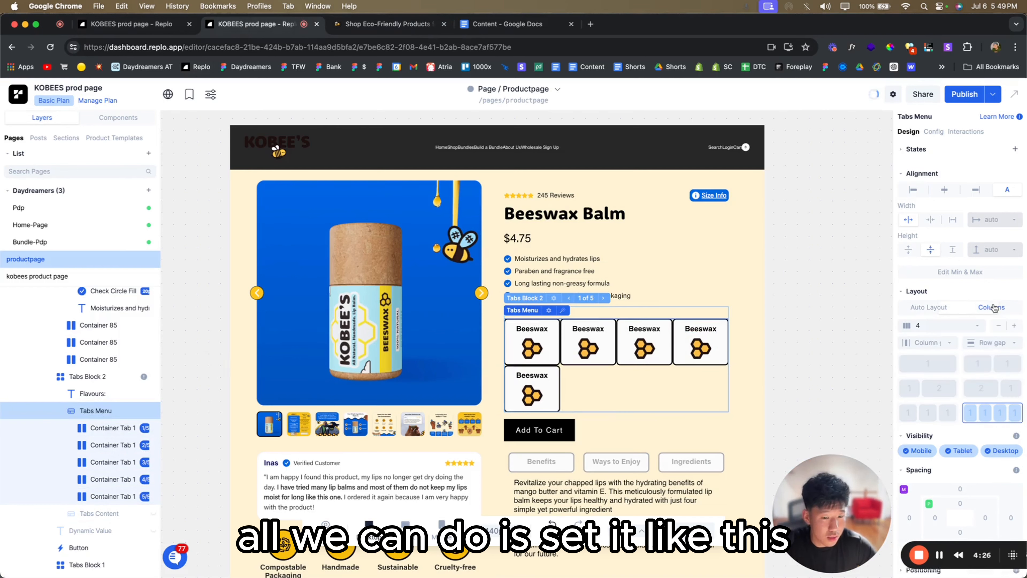
left_click(1015, 326)
left_click(931, 342)
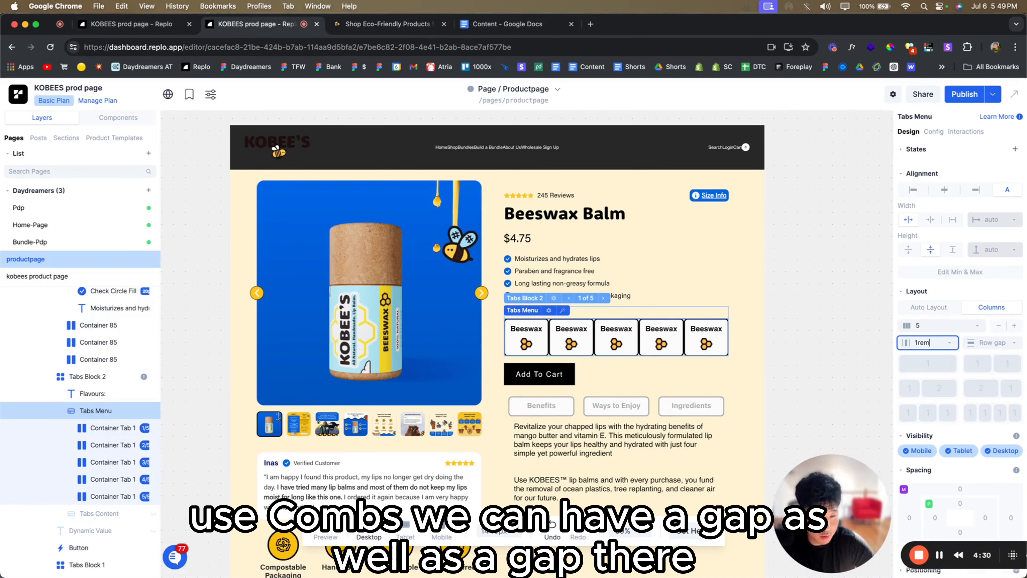
key("Return")
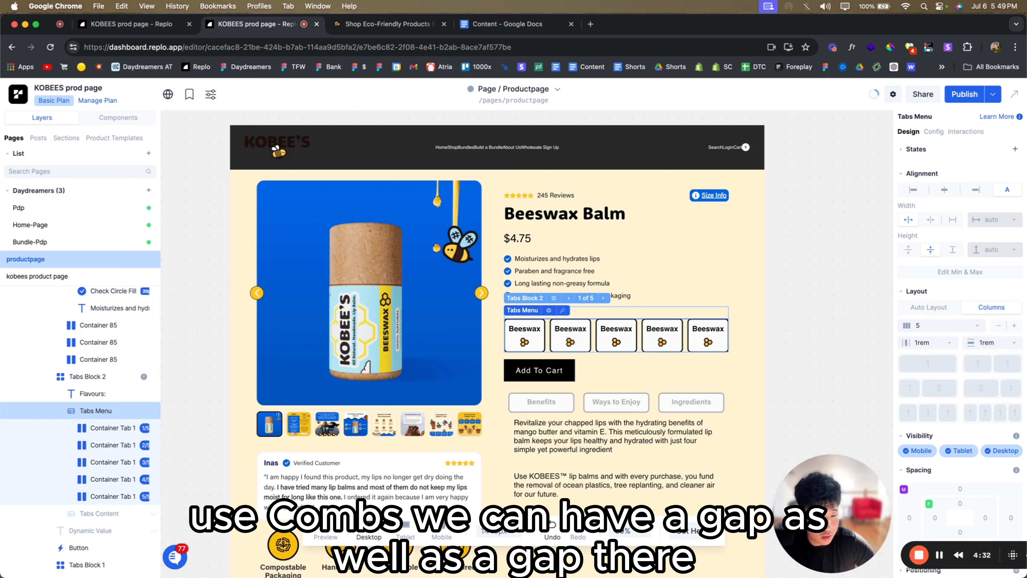
- Duplicate the last Beeswax tab five more times to fill a second row of the flavour grid
left_click(121, 497)
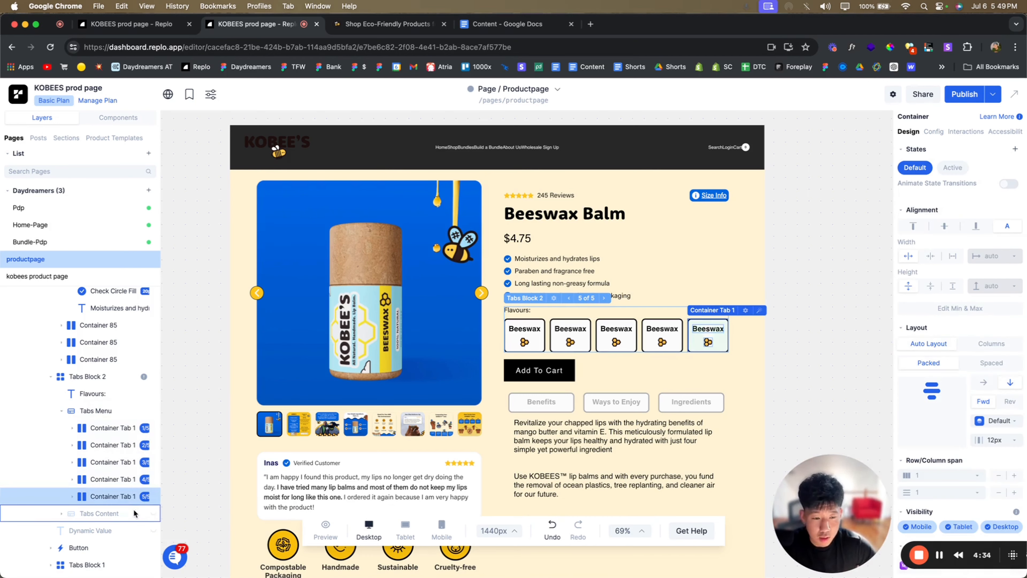
key("super+d")
key("super+d")
key("super+d")
key("super+d")
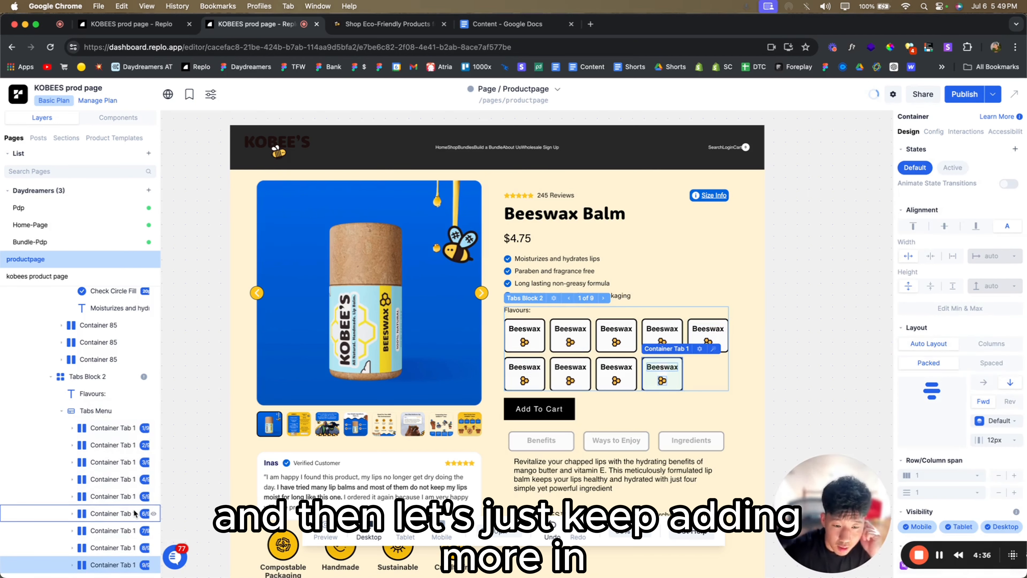
key("super+d")
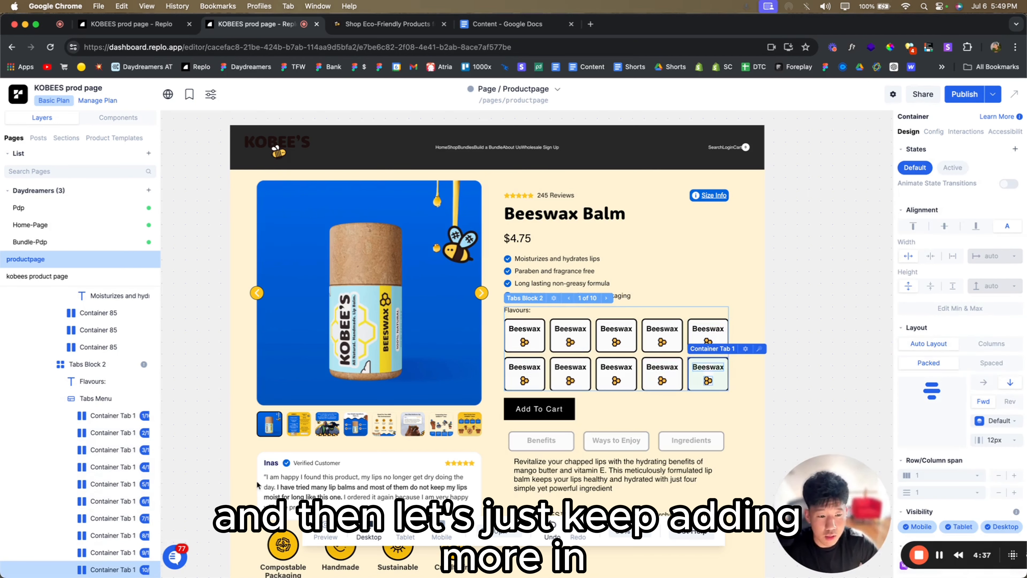
- Check the dimension limits of the first tab's icon and set the font size of its Beeswax label to 16px
left_click(840, 360)
left_click(525, 342)
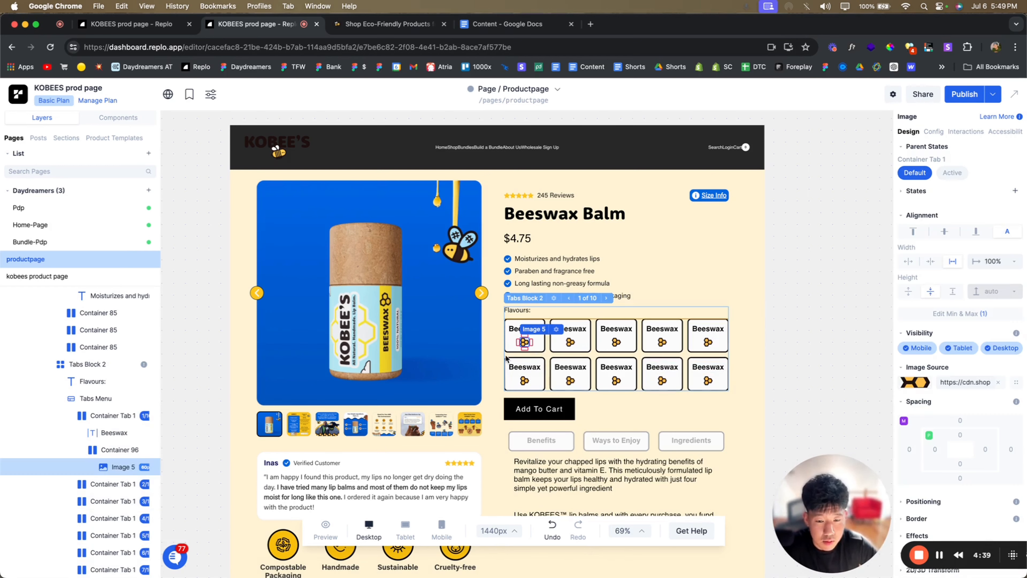
left_click(959, 314)
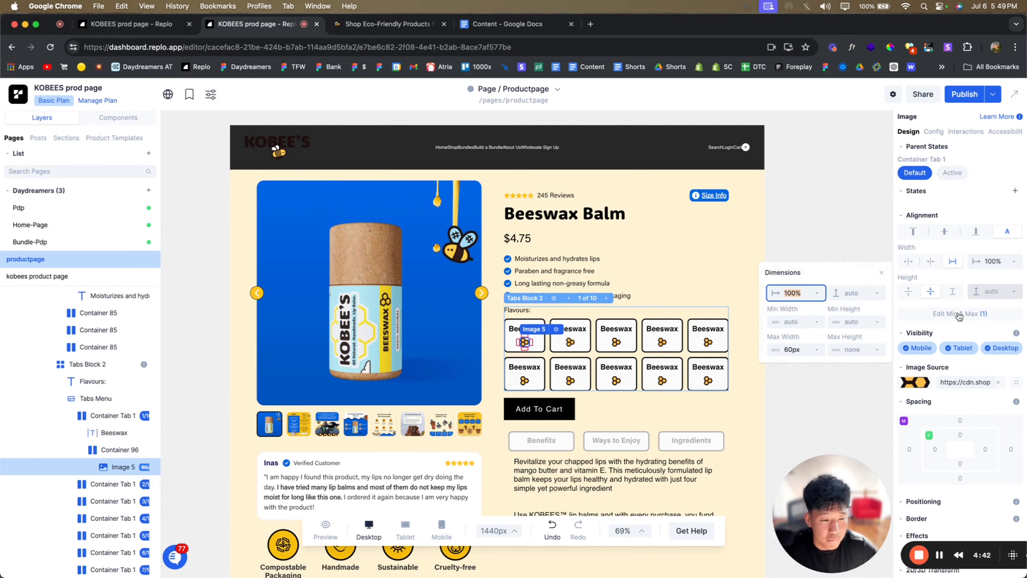
left_click(959, 315)
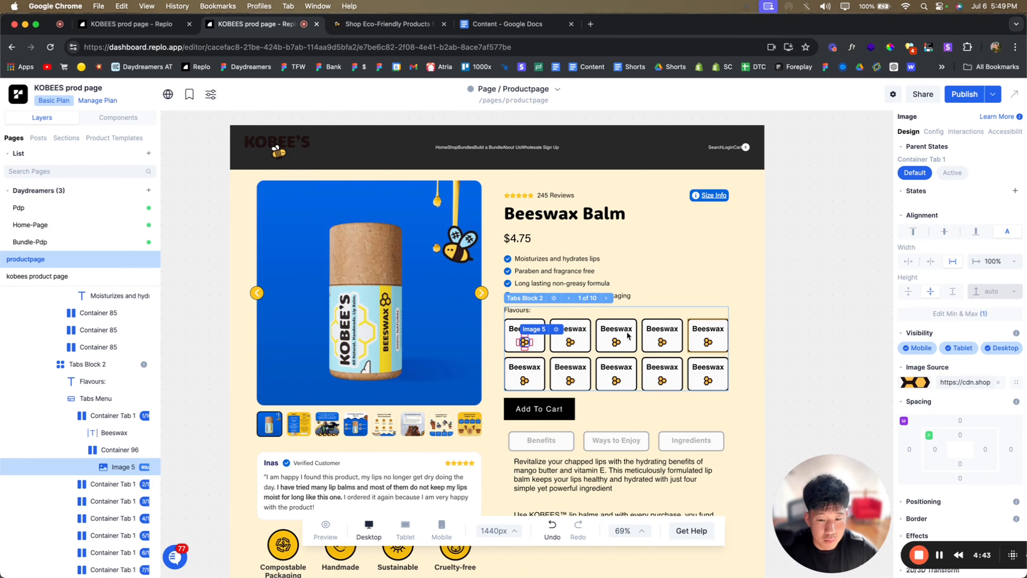
left_click(514, 330)
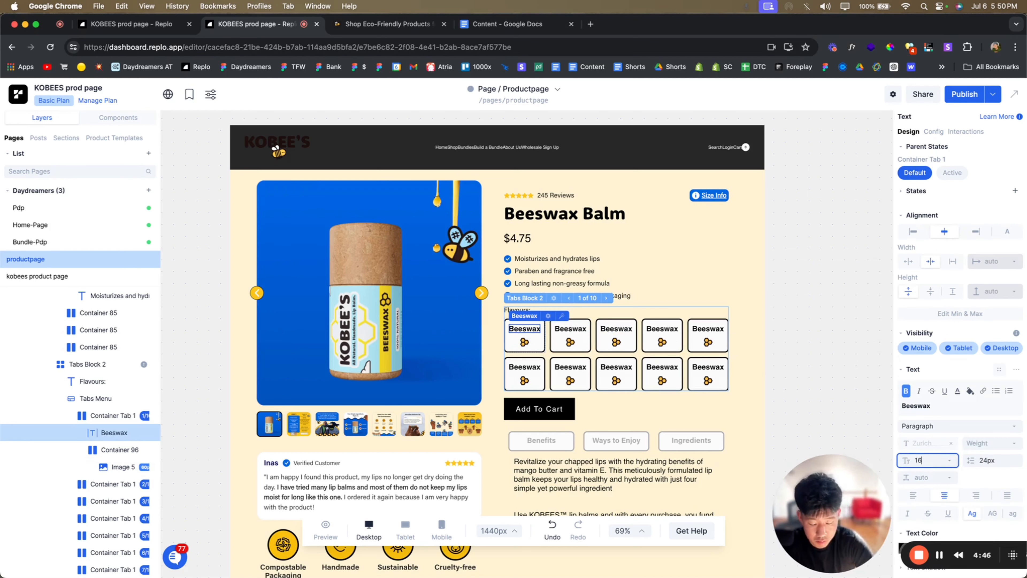
type("16")
key("Return")
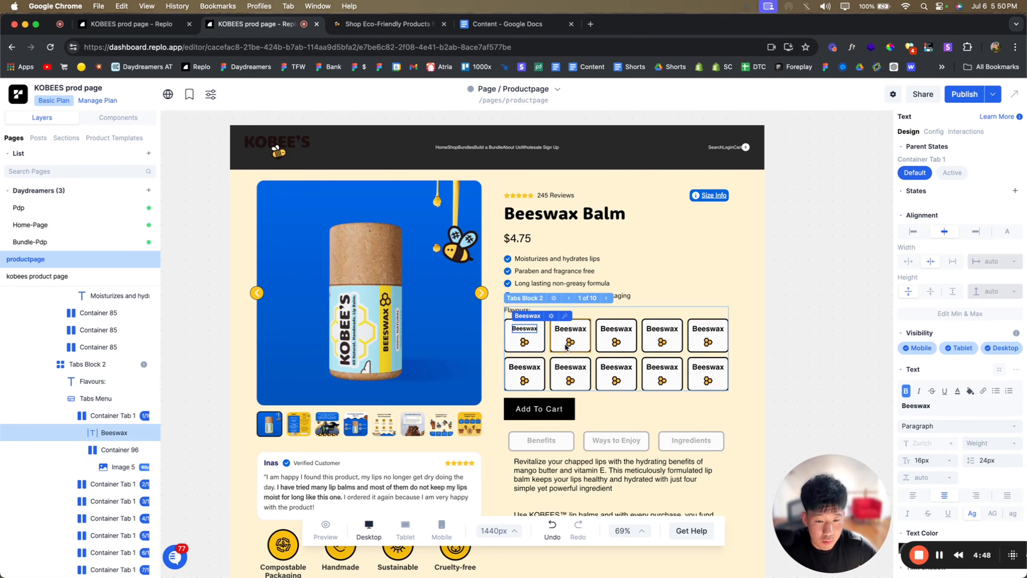
- Set the layout gap of the first Beeswax tab container to 1rem
left_click(568, 329)
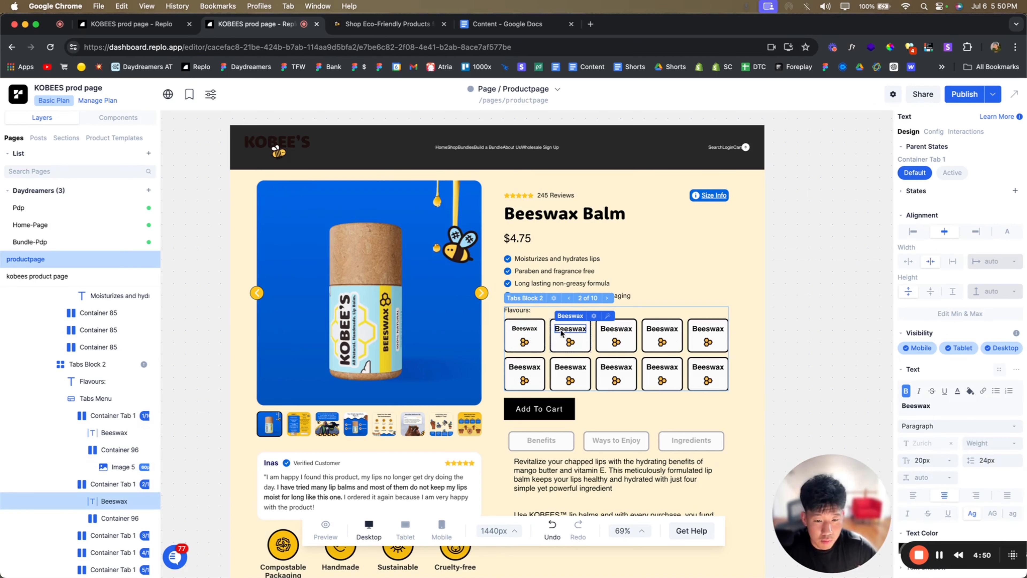
left_click(524, 343)
left_click(538, 343)
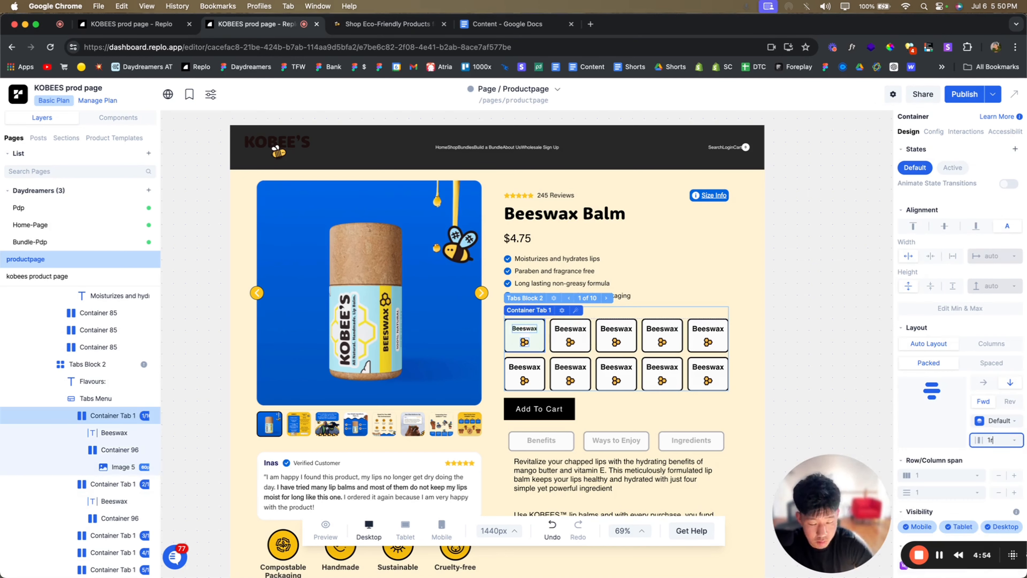
- Set the max width of the first tab's honeycomb icon to 70px
left_click(524, 343)
left_click(119, 443)
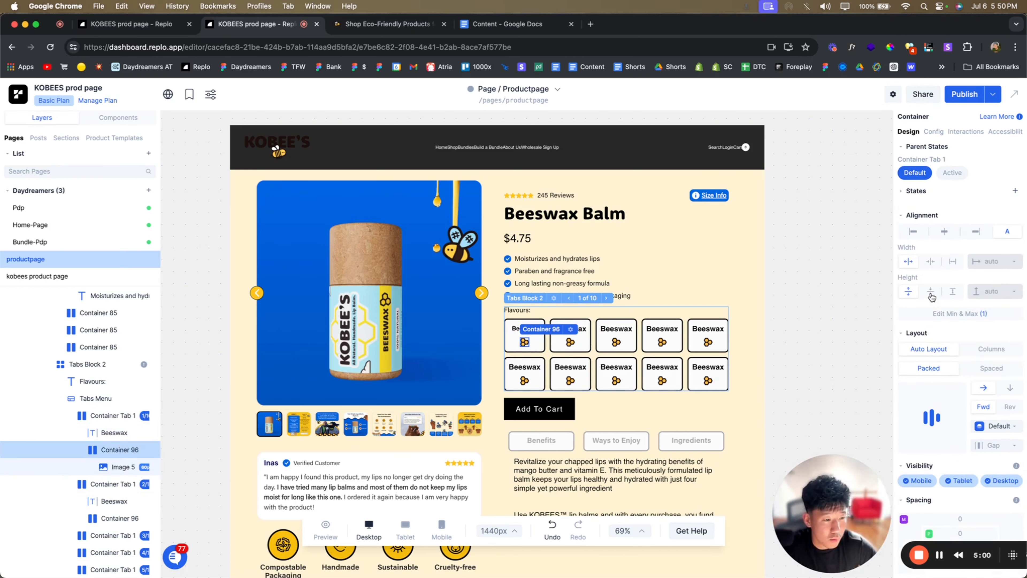
left_click(118, 467)
left_click(959, 314)
left_click(798, 349)
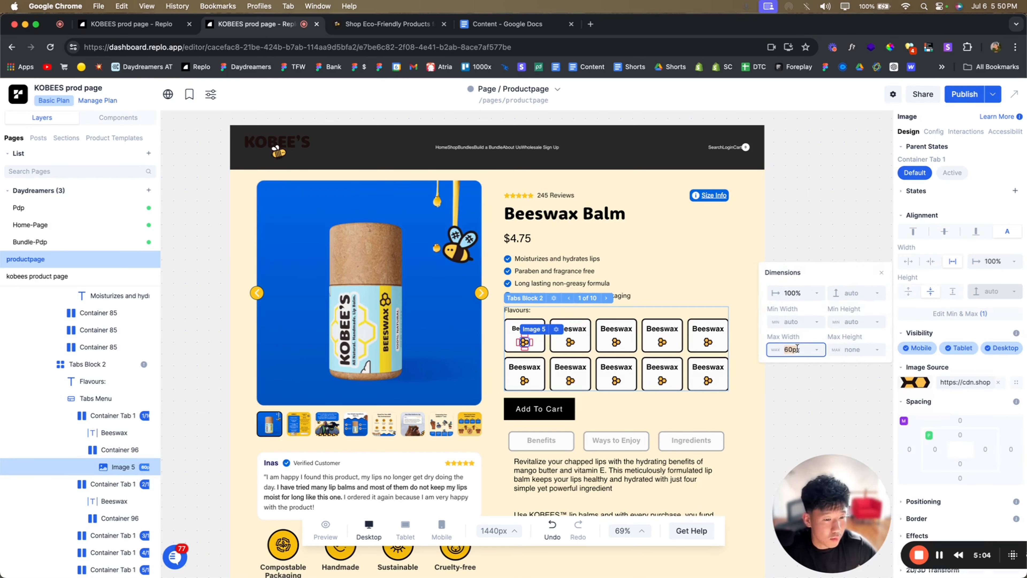
key("Return")
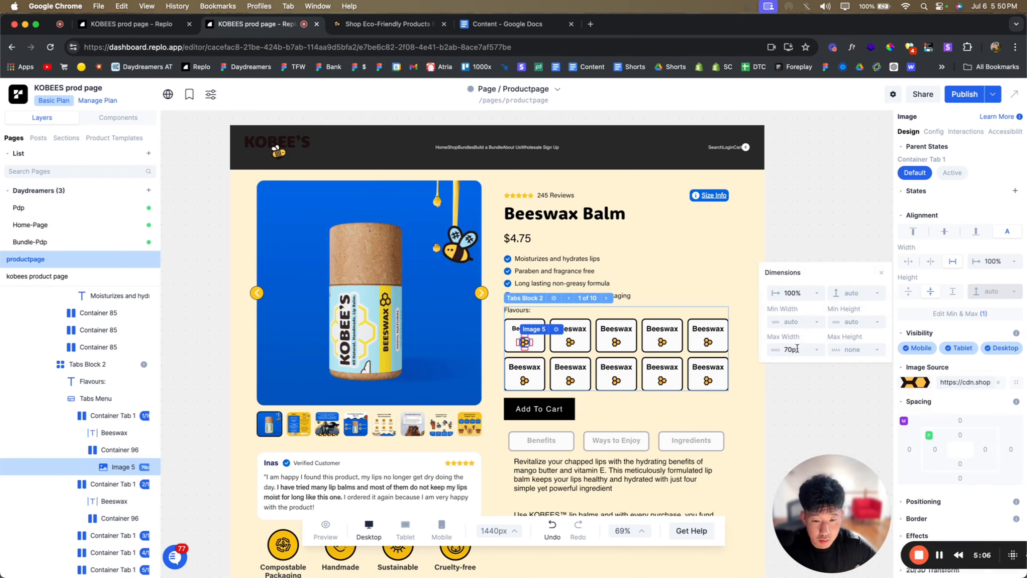
- Check the dimension limits of the icon's container and undo the icon's max-width change
left_click(118, 450)
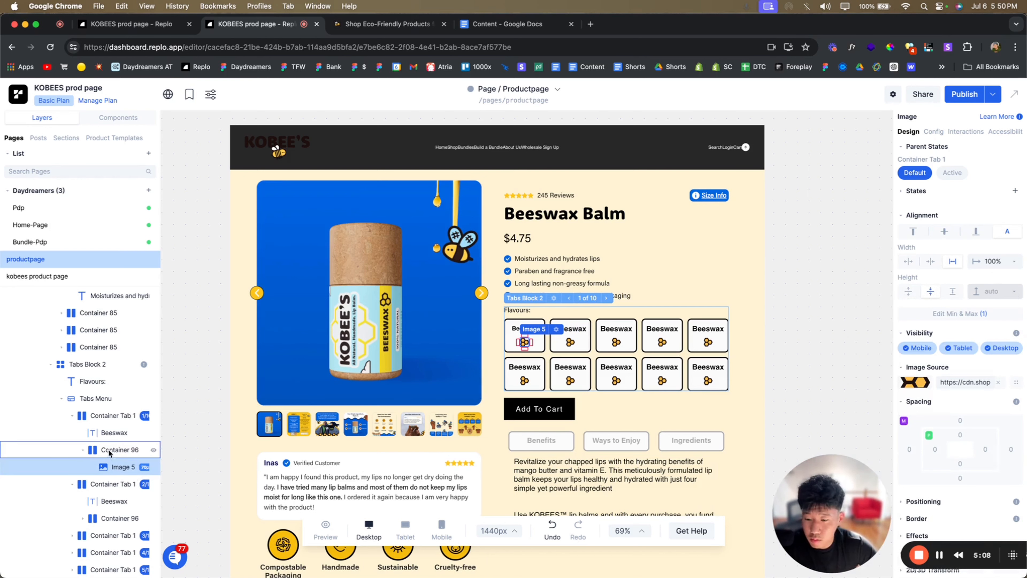
left_click(940, 313)
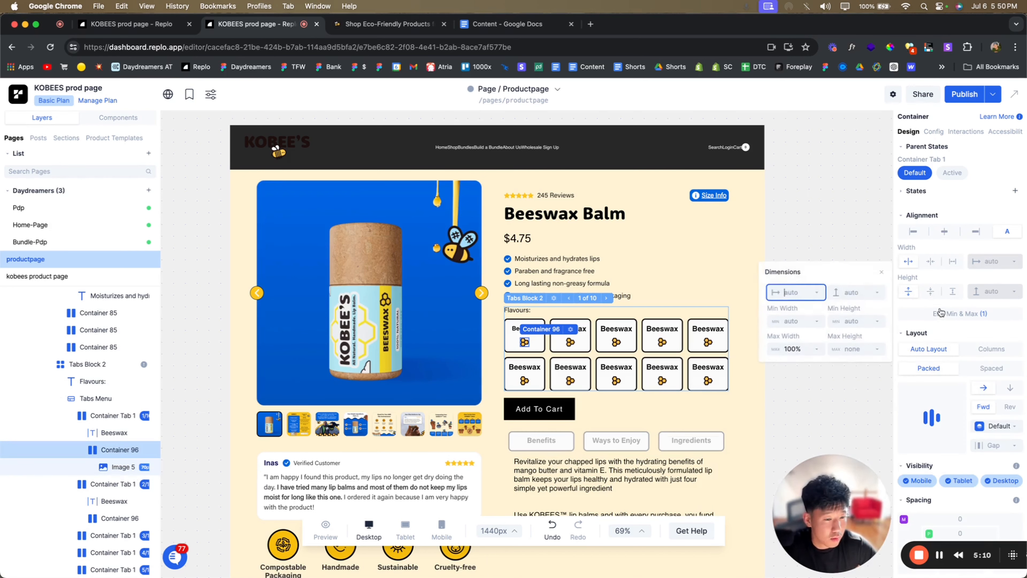
left_click(941, 312)
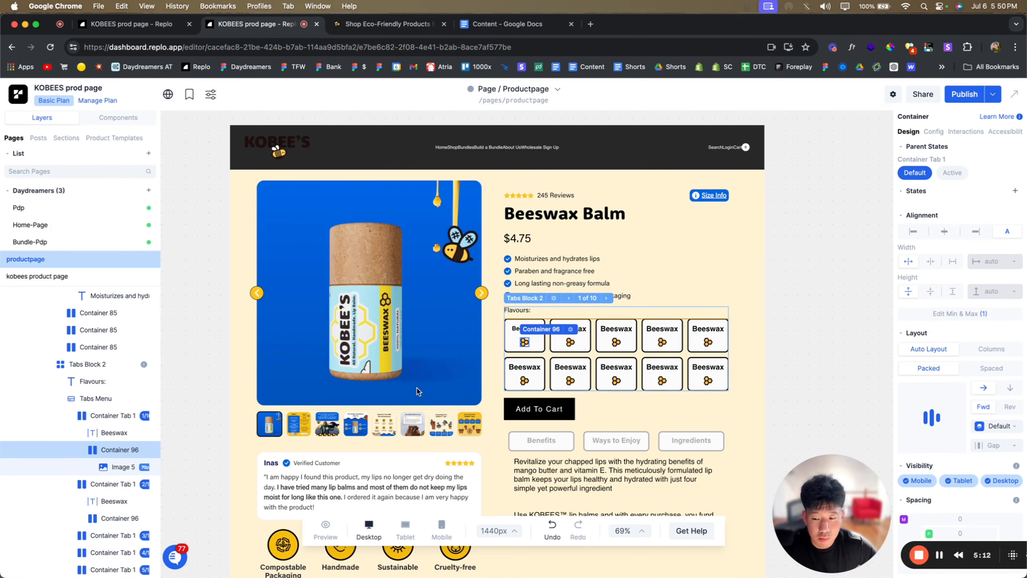
left_click(117, 466)
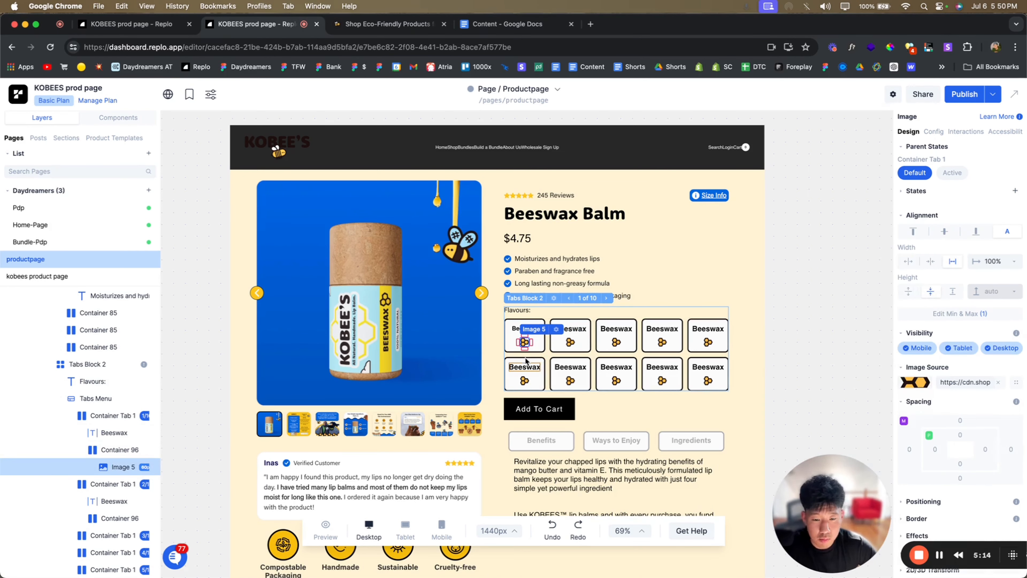
- Delete the nine duplicate Beeswax tabs from the tabs menu, keeping only the first one
left_click(541, 351)
left_click(548, 350)
left_click(571, 343)
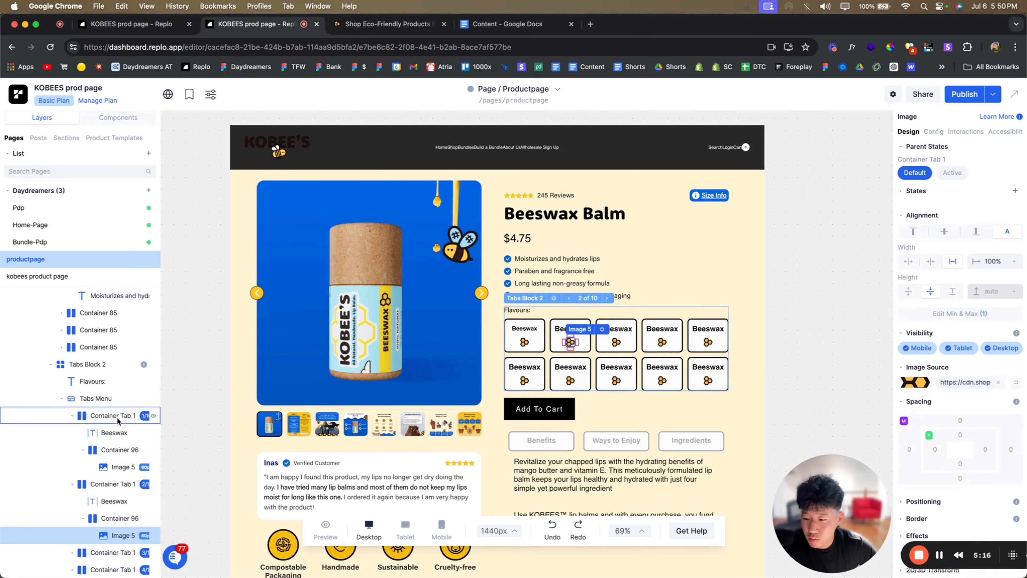
left_click(102, 419)
left_click(72, 417)
left_click(89, 432)
left_click(72, 434)
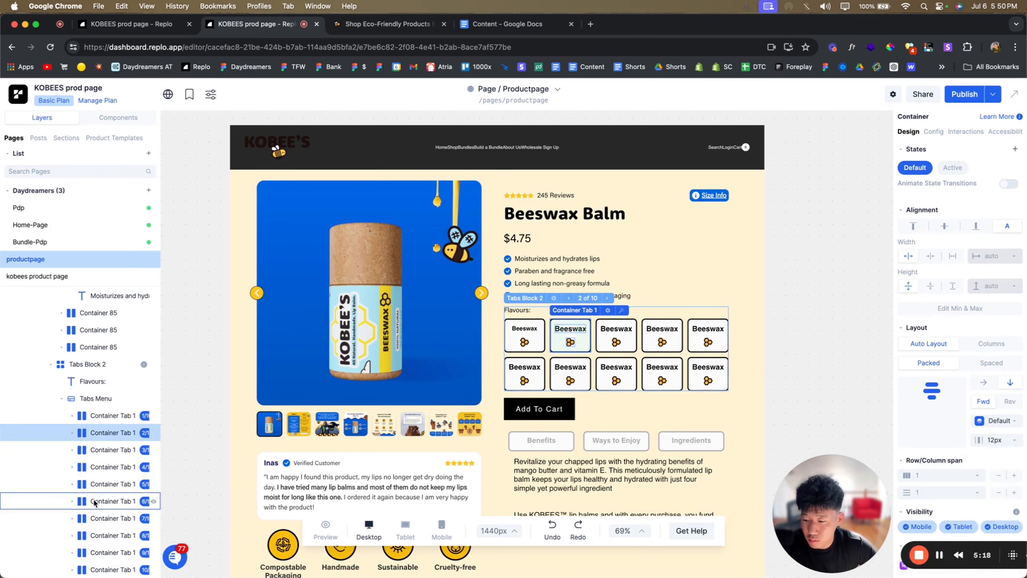
scroll(93, 486, "down", 3)
left_click(112, 441, "shift")
key("Delete")
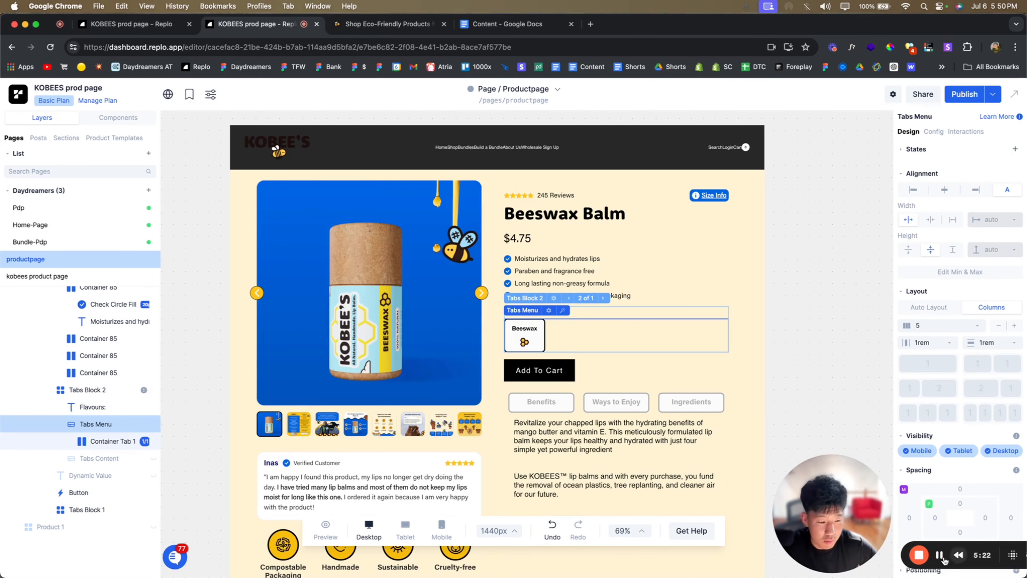
- Set the left and right padding of the remaining Beeswax tab container to 12px
left_click(538, 339)
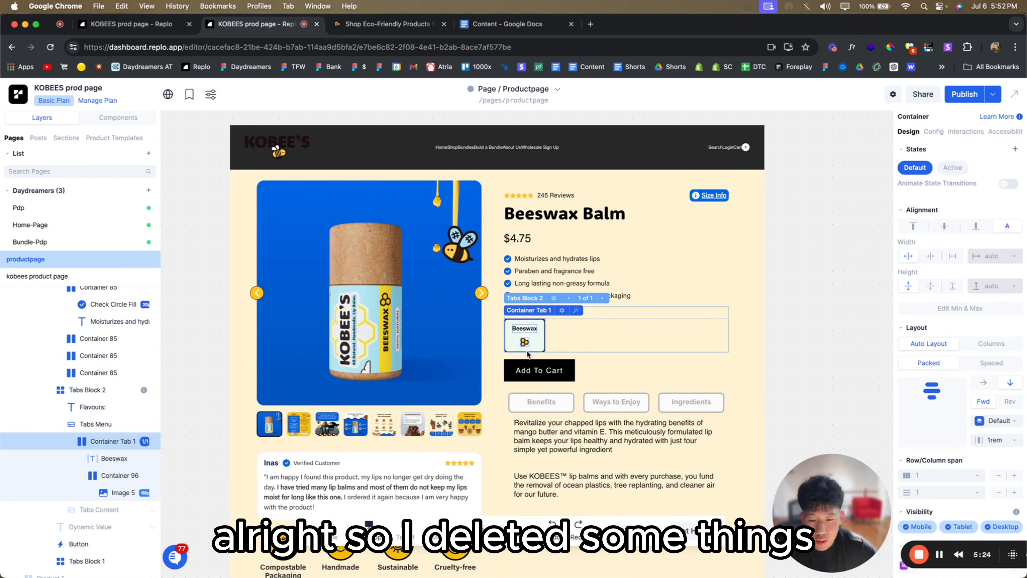
left_click(522, 344)
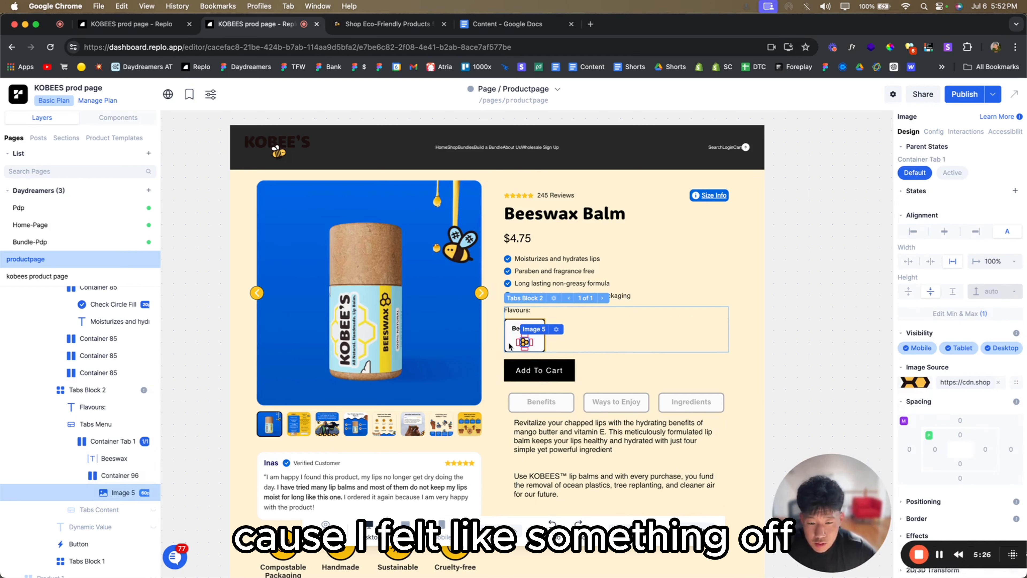
left_click(510, 345)
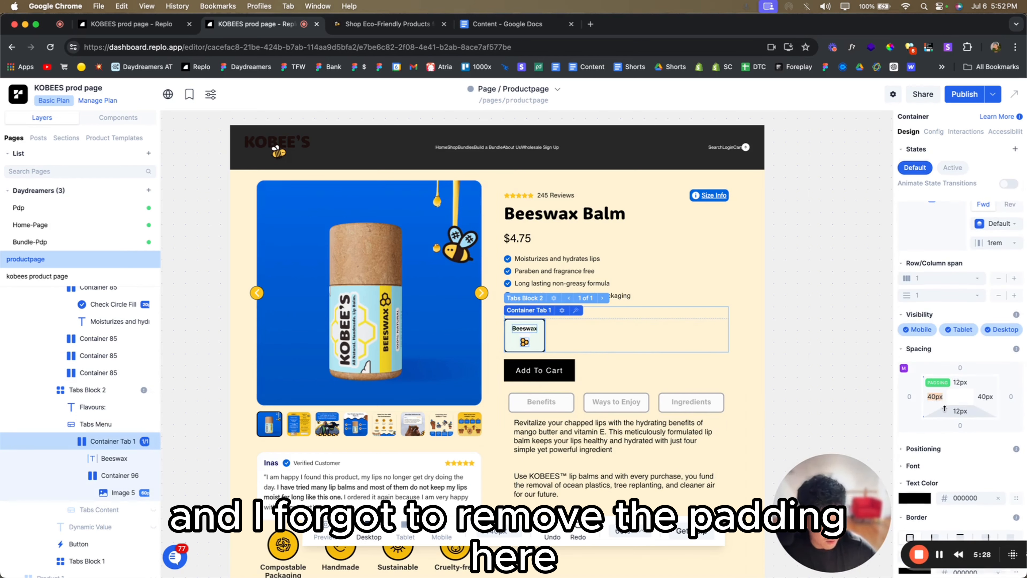
type("12")
key("Return")
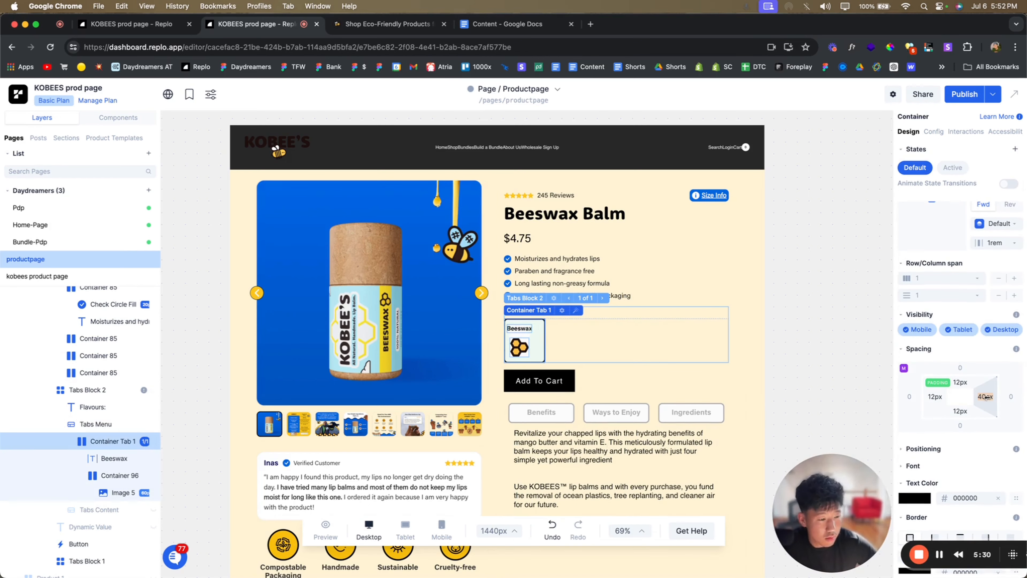
- Review the sizing of the tab's icon and containers, and set the icon's max width to 50px
left_click(522, 358)
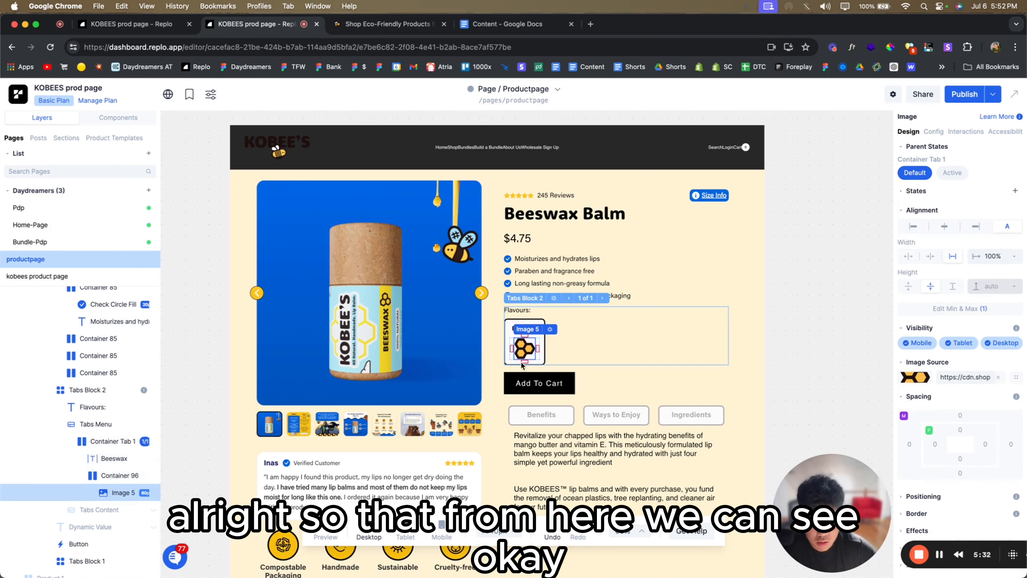
left_click(962, 308)
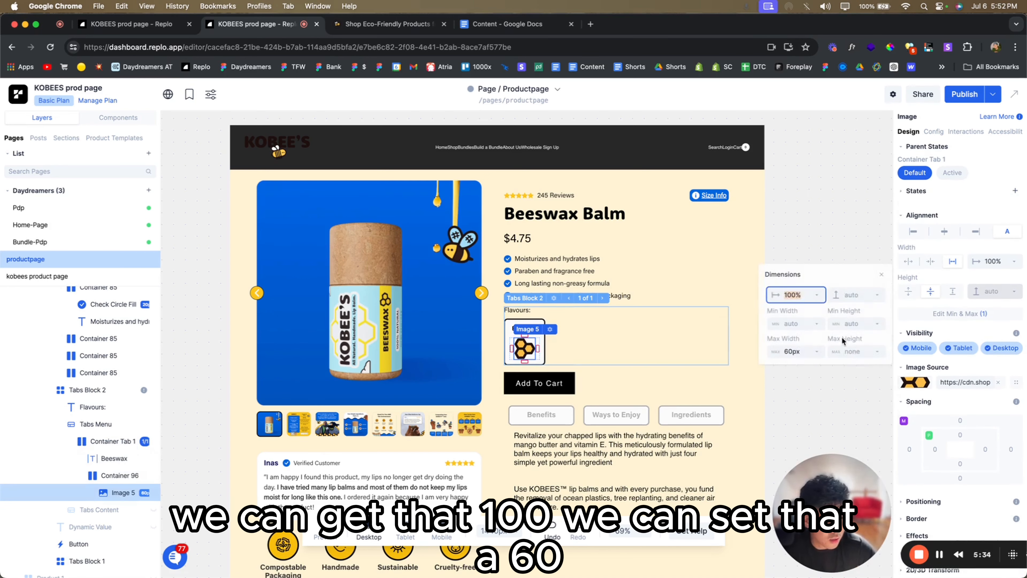
left_click(120, 477)
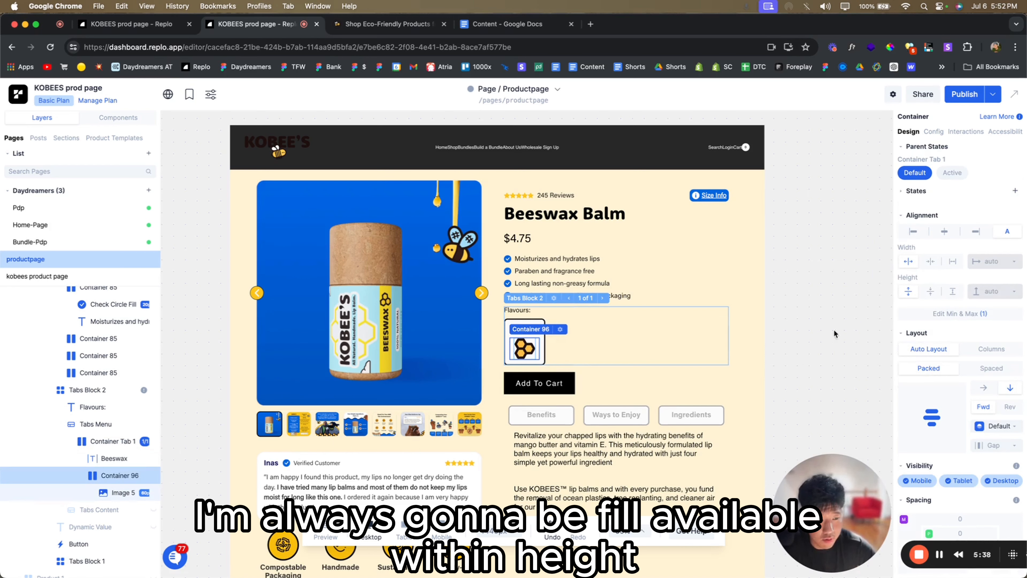
left_click(118, 442)
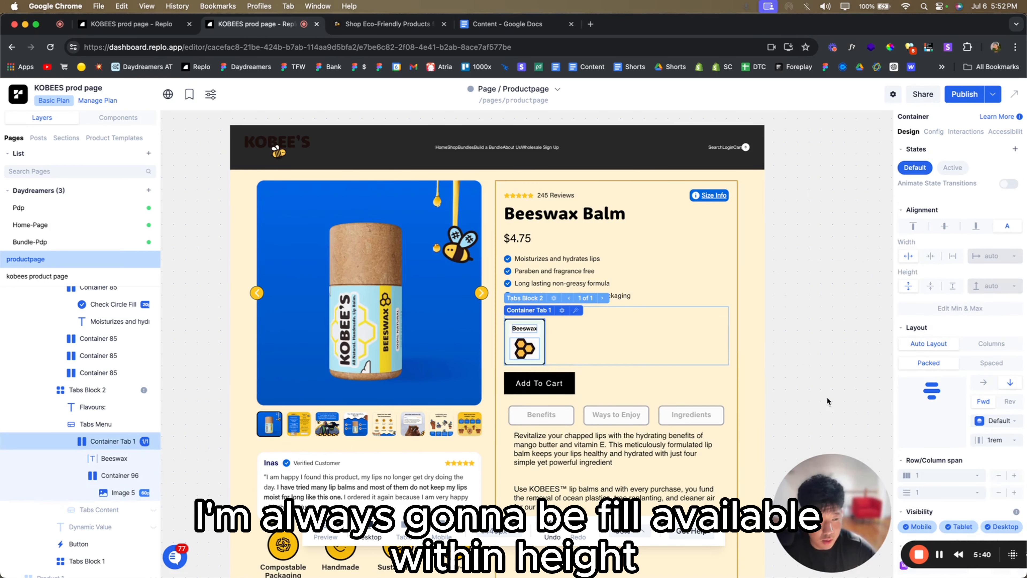
left_click(529, 330)
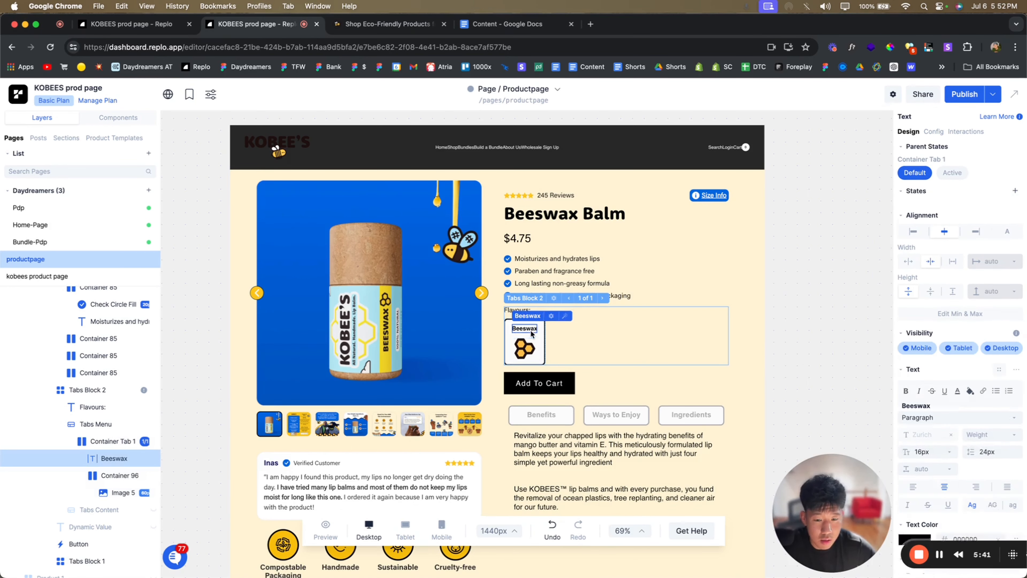
left_click(538, 348)
left_click(959, 313)
left_click(794, 350)
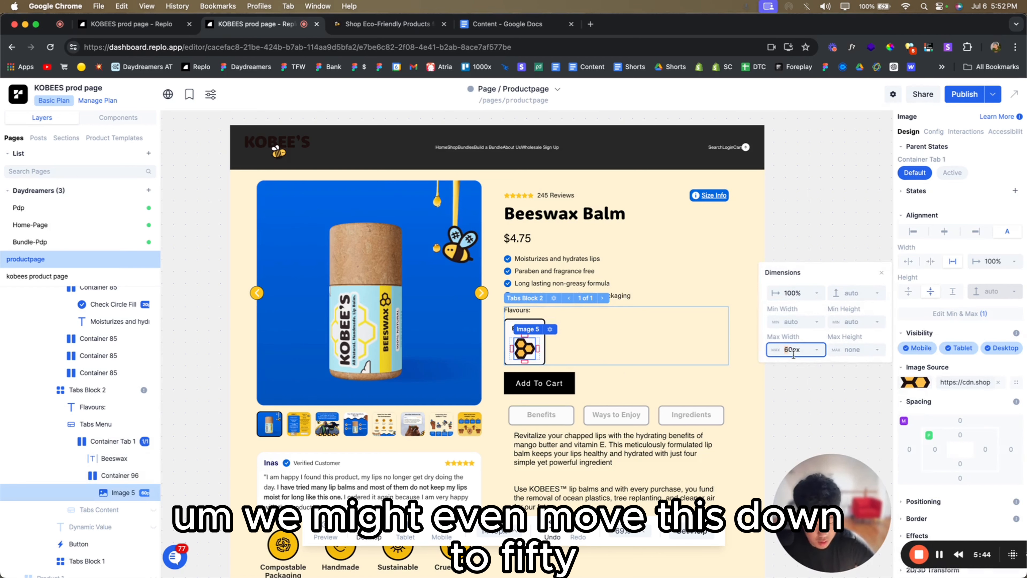
key("Return")
left_click(787, 402)
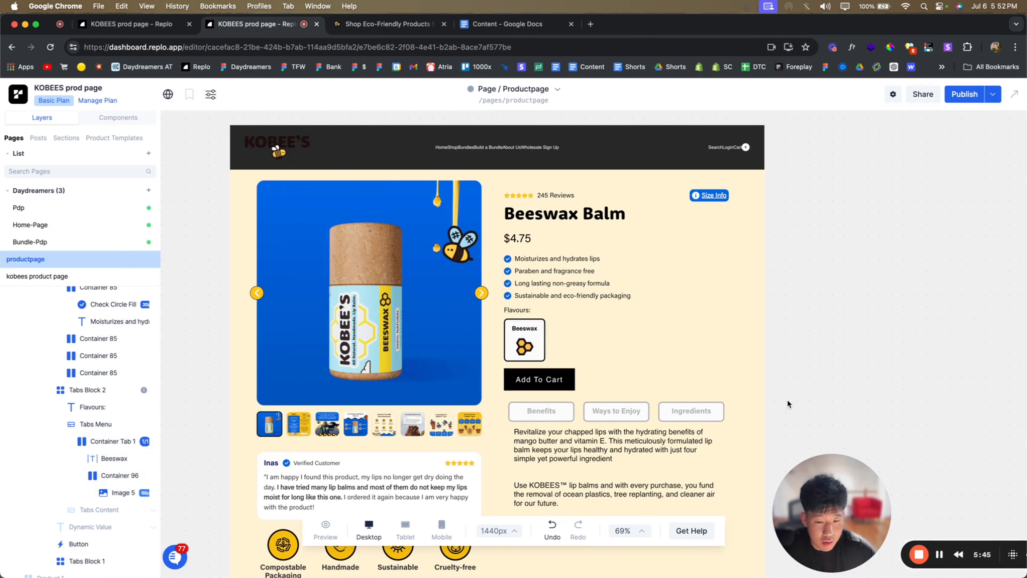
- Set the font size of the tab's Beeswax label to 18px
left_click(527, 332)
left_click(527, 330)
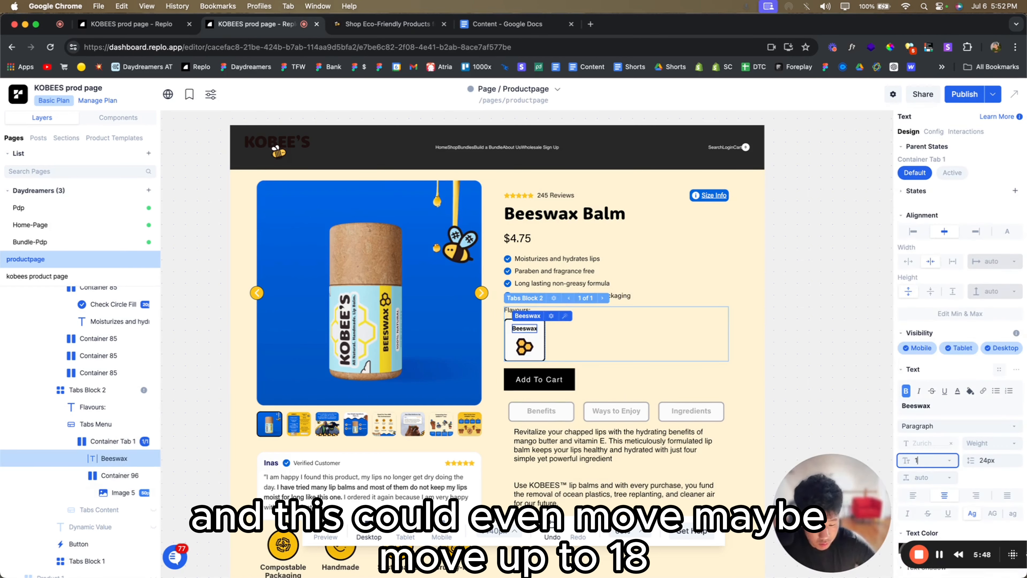
key("Return")
- Compare the label with the longer flavour names on the live page and set its font size to 16px
left_click(397, 27)
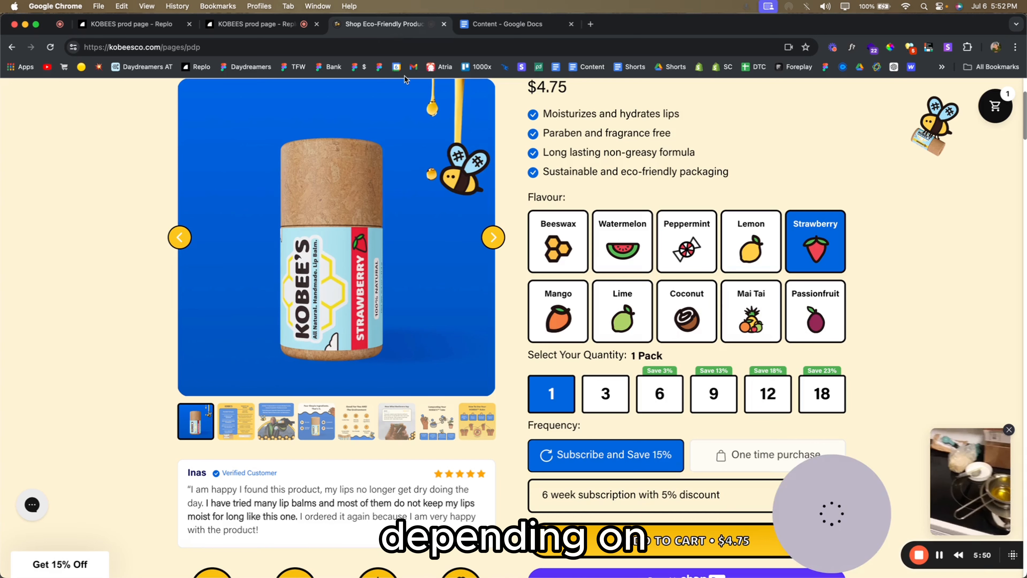
left_click(265, 23)
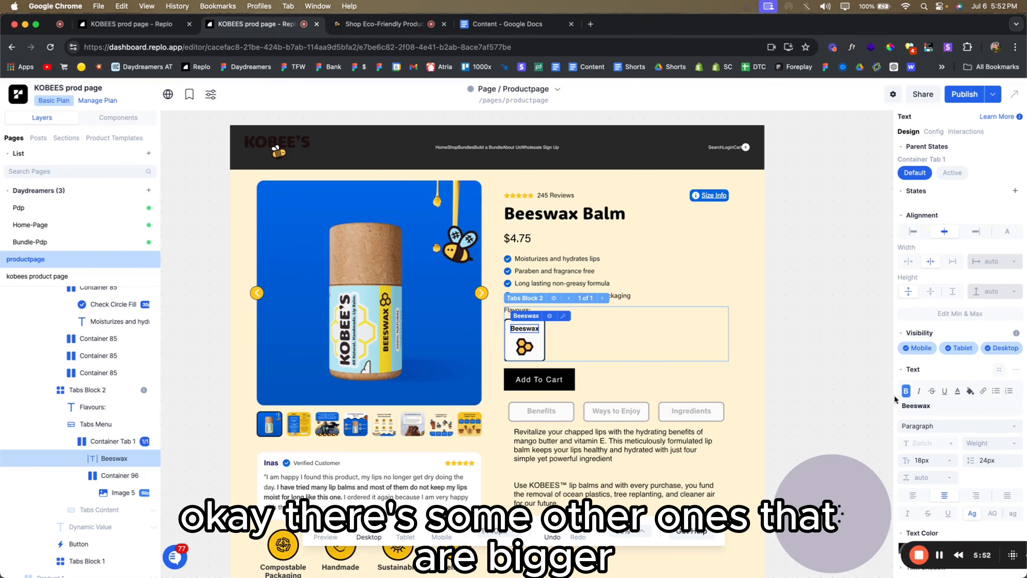
left_click(934, 461)
type("16")
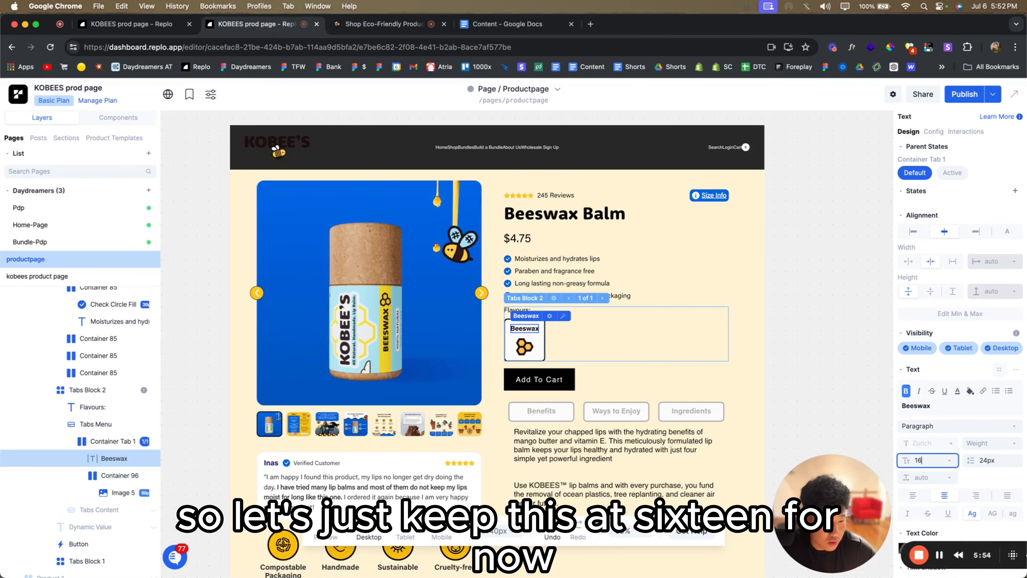
key("Return")
left_click(543, 358)
left_click(798, 359)
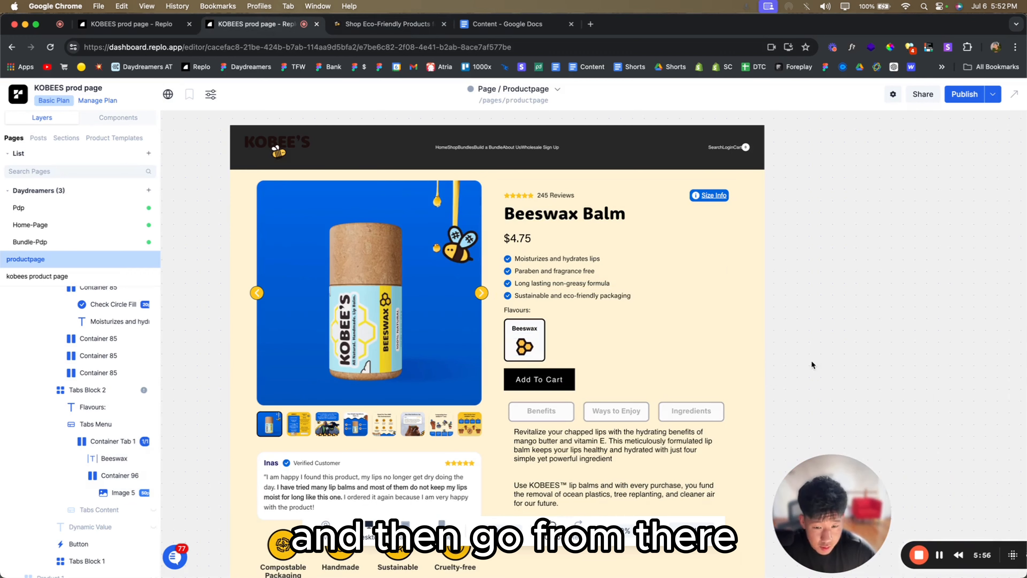
- Duplicate the bordered Beeswax tab in the Flavours tabs menu until there are ten tabs in two rows of five
left_click(510, 341)
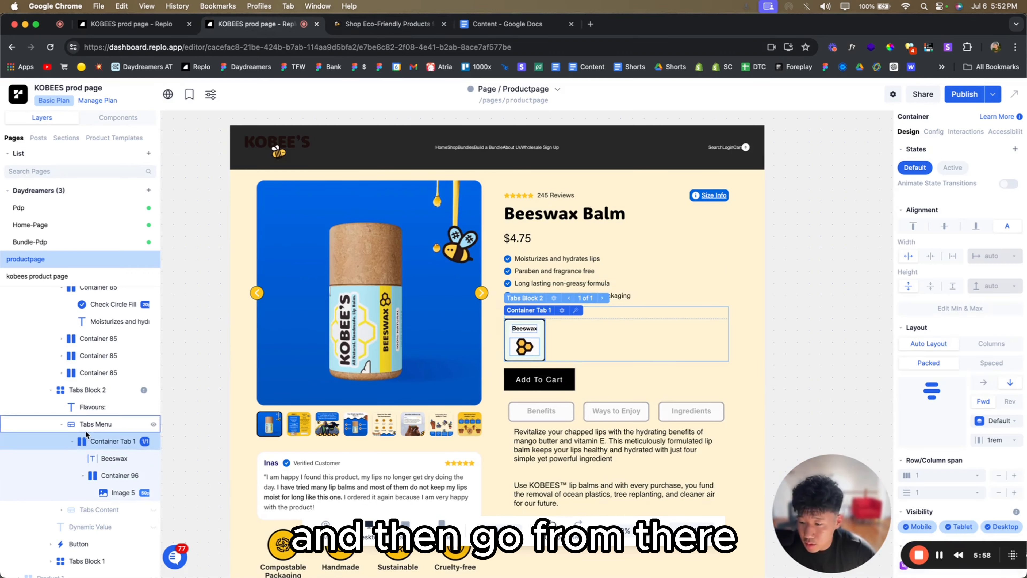
key("super+d")
key("super+d")
key("super+d")
key("super+d")
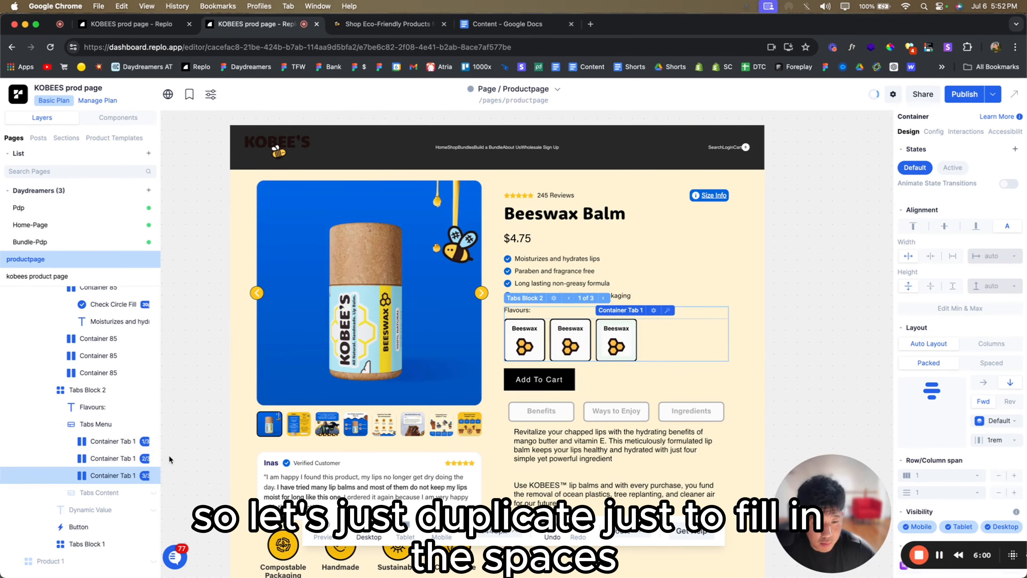
key("super+d")
key("super+d")
key("super+d")
key("super+d")
key("super+d")
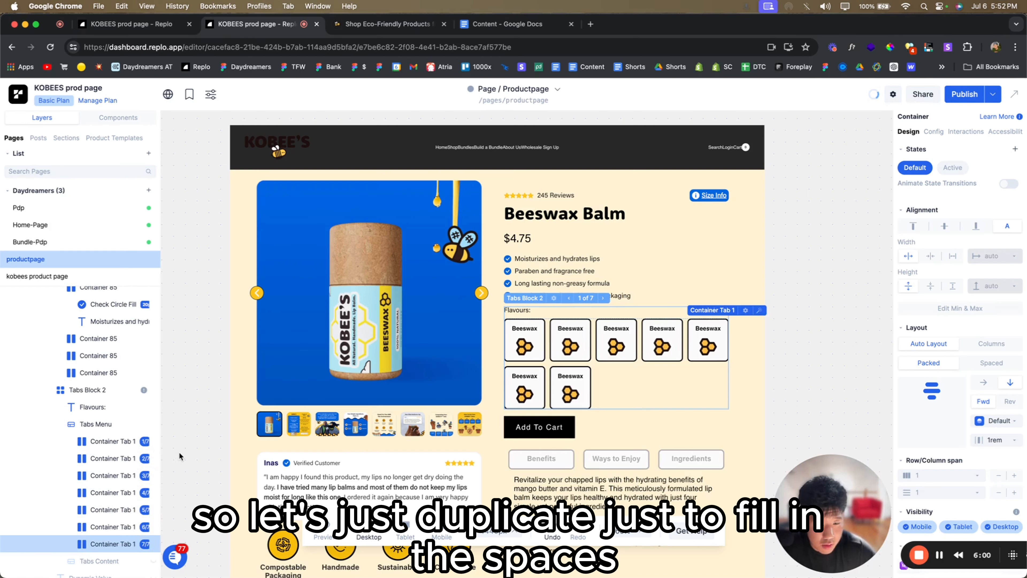
- Check the flavour order on the live page and change the second and third tab labels to Watermelon and Peppermint
left_click(389, 25)
left_click(278, 25)
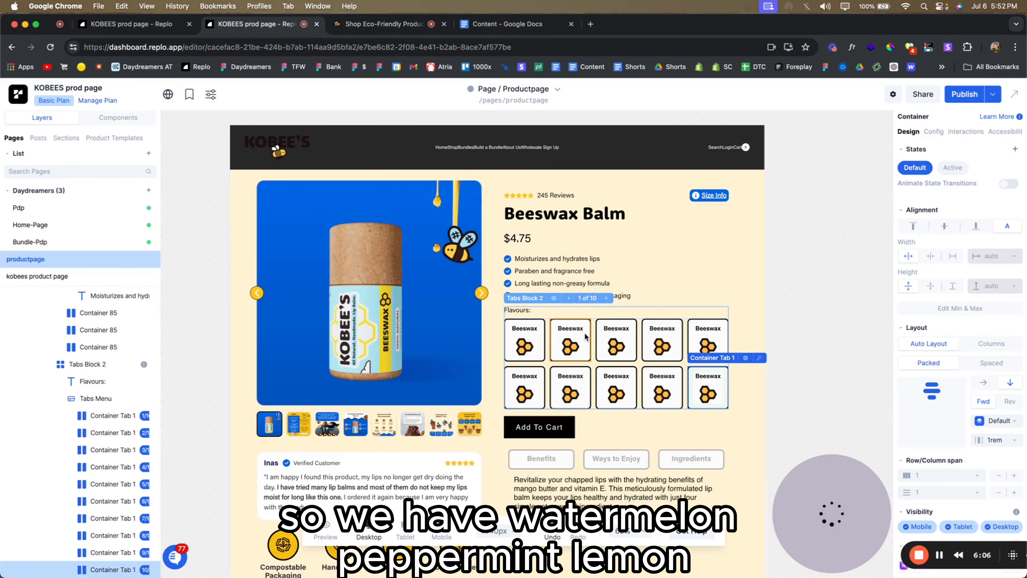
left_click(936, 405)
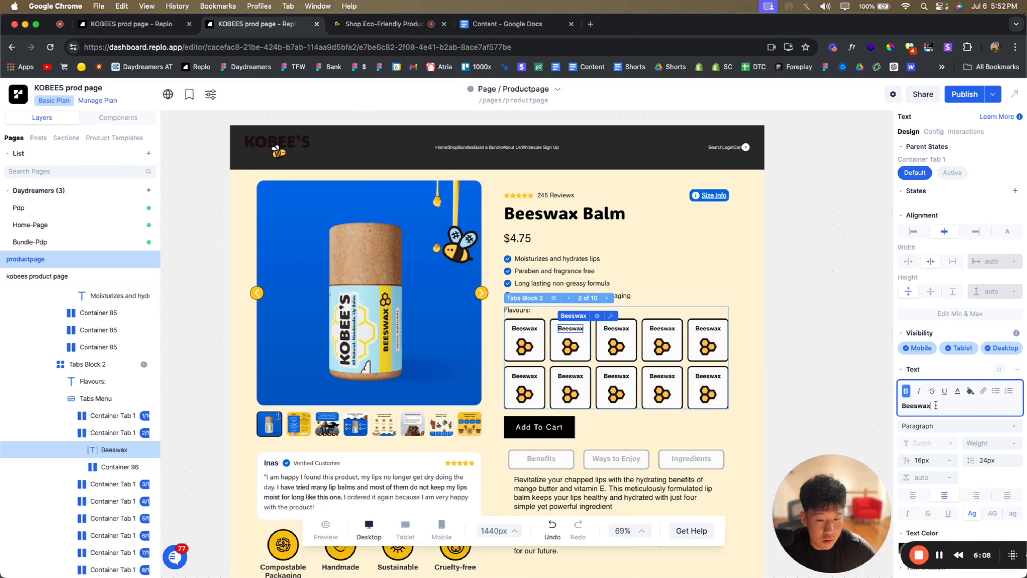
type("Watermelon")
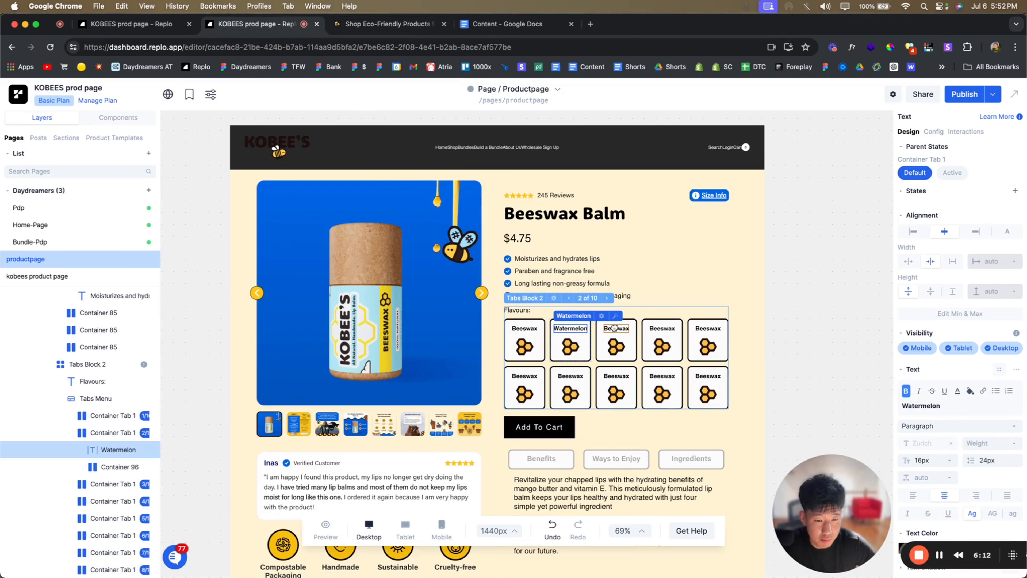
left_click(616, 327)
left_click(928, 405)
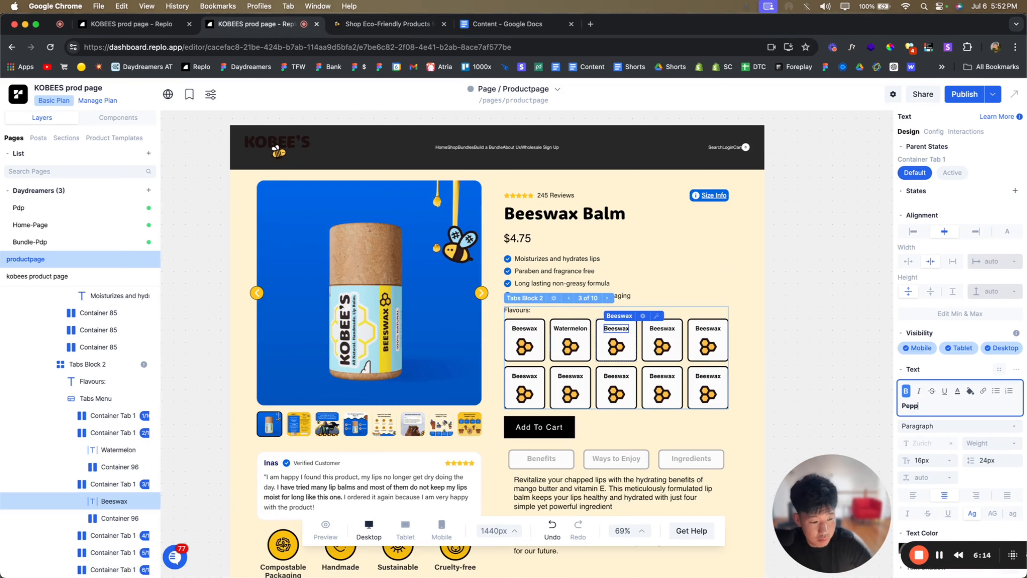
- Change the labels of the fourth and fifth flavour tabs to Lemon and Strawberry
left_click(671, 329)
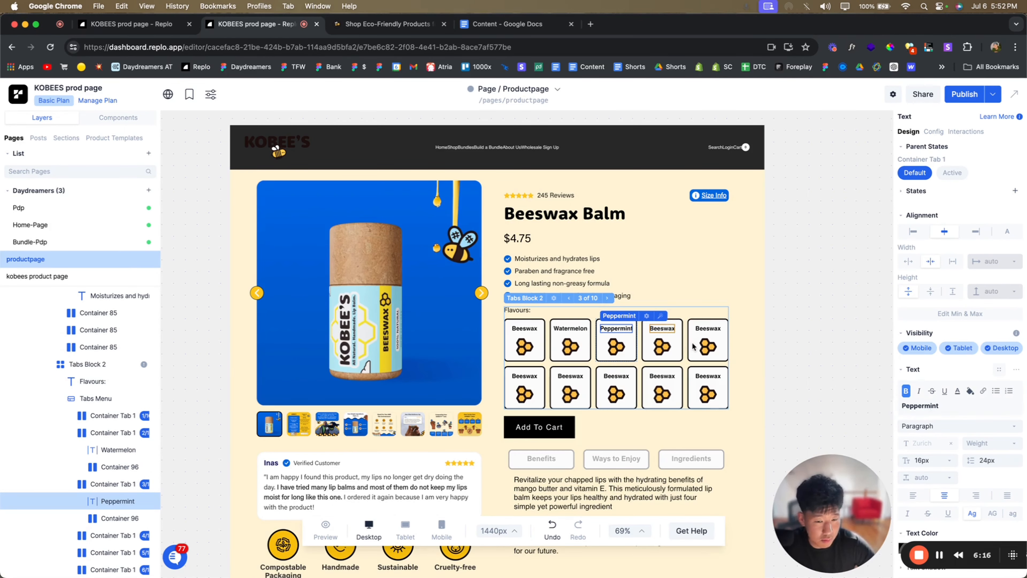
double_click(938, 410)
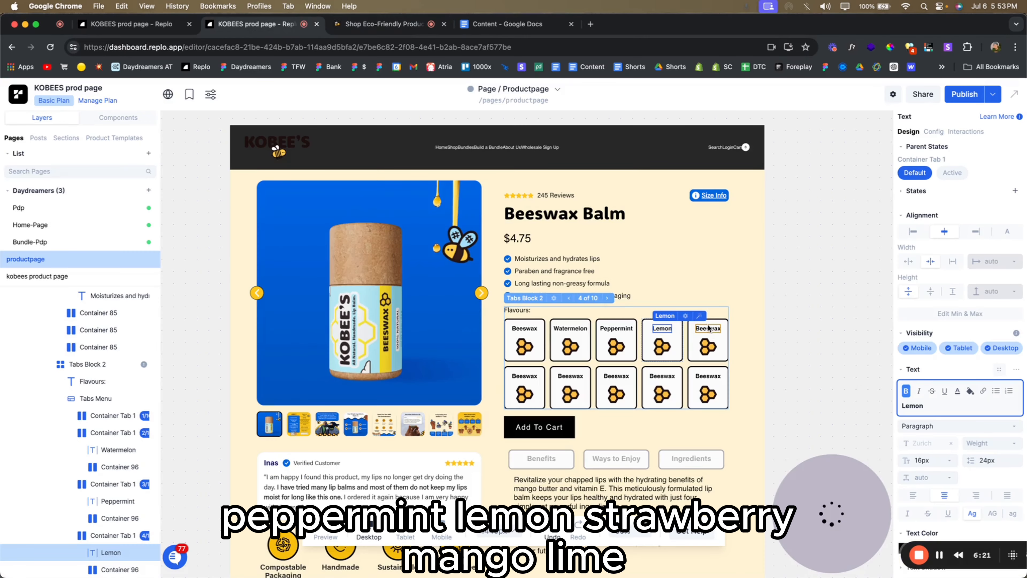
left_click(708, 328)
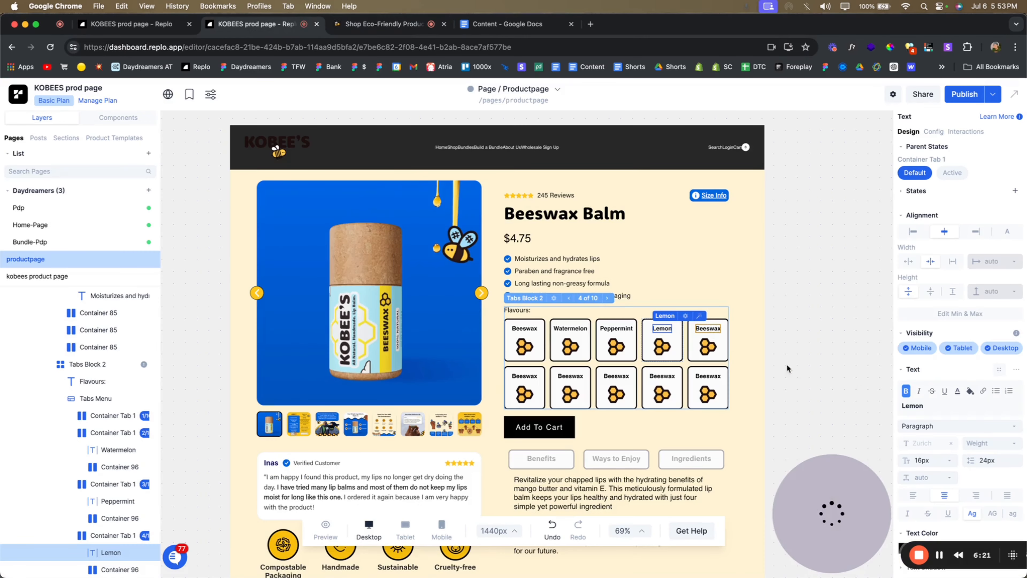
double_click(935, 402)
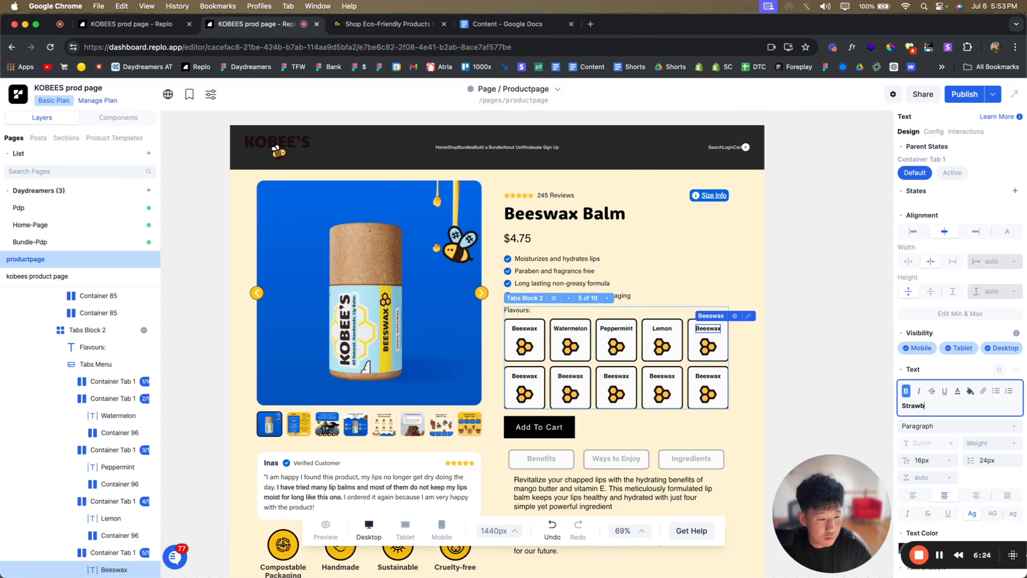
- Change the label of the sixth flavour tab, the first in the second row, to Mango
left_click(524, 376)
double_click(922, 404)
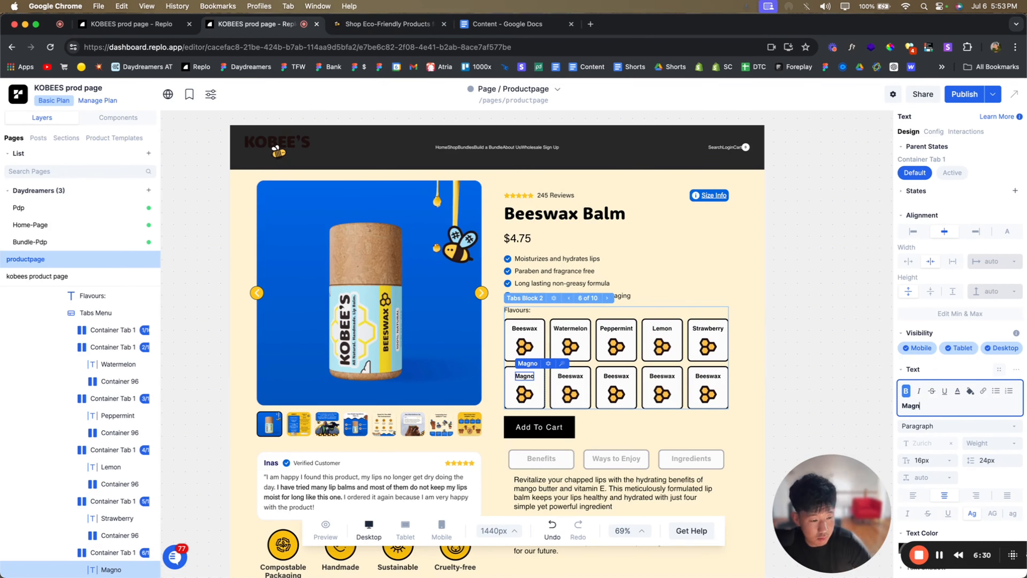
type("Magn")
key("BackSpace")
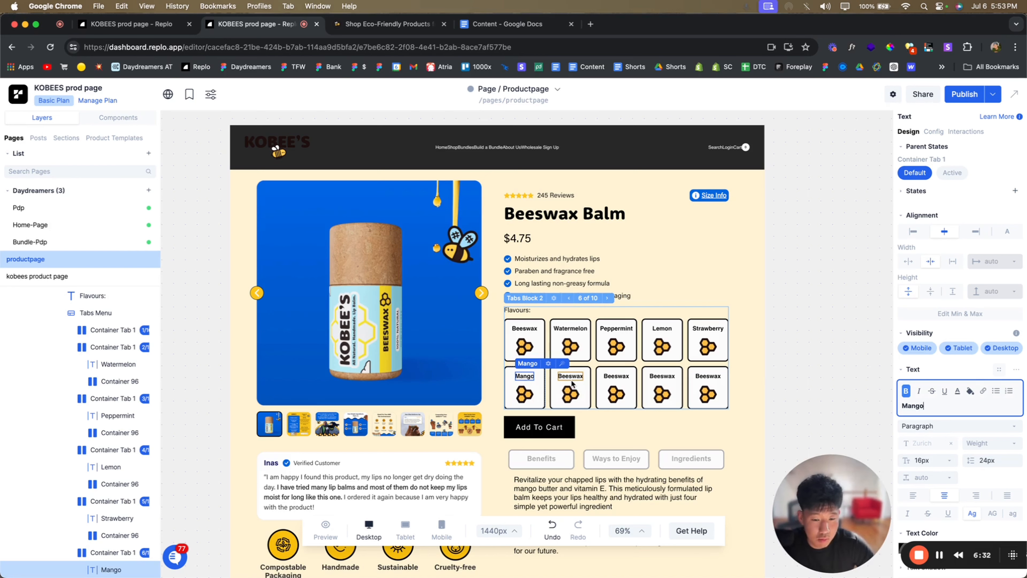
- Change the label of the seventh flavour tab to Lime, checking the name against the live page
left_click(570, 376)
double_click(920, 404)
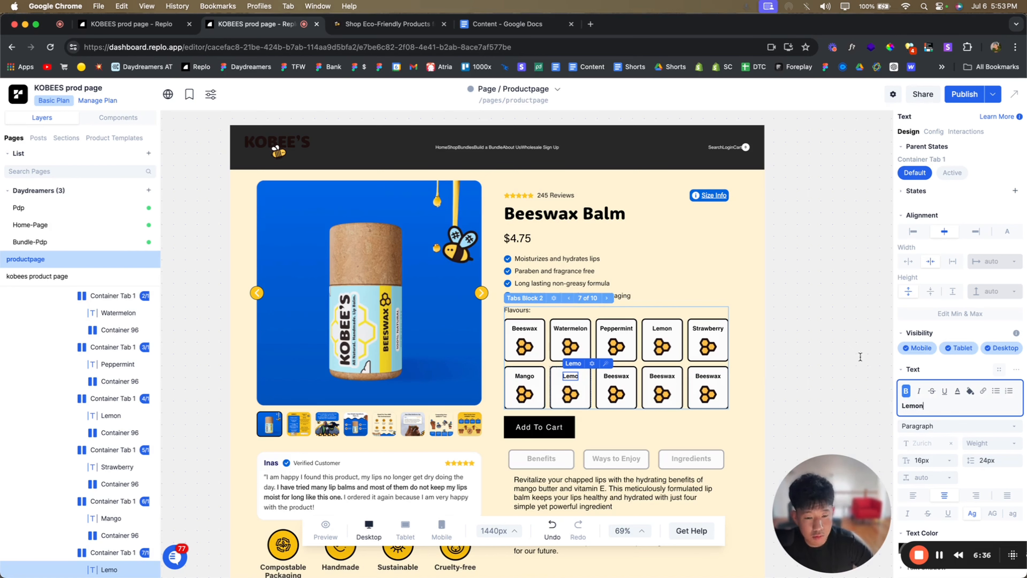
left_click(393, 23)
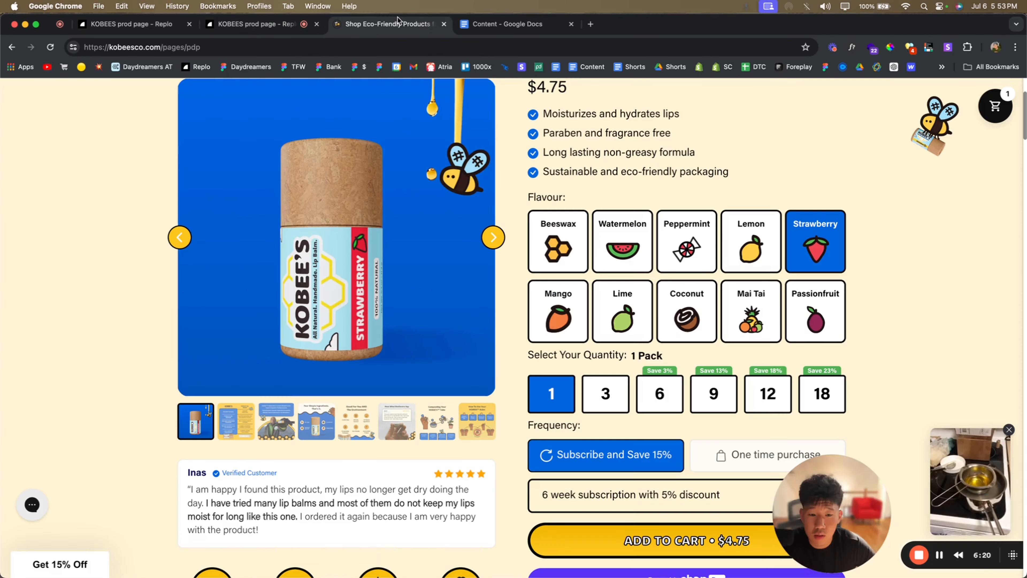
left_click(259, 25)
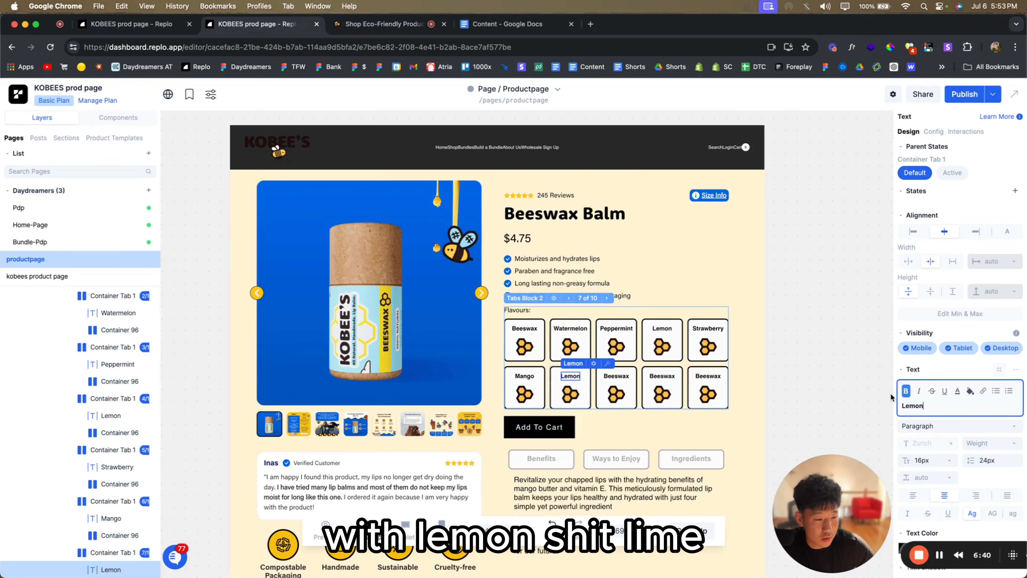
key("BackSpace")
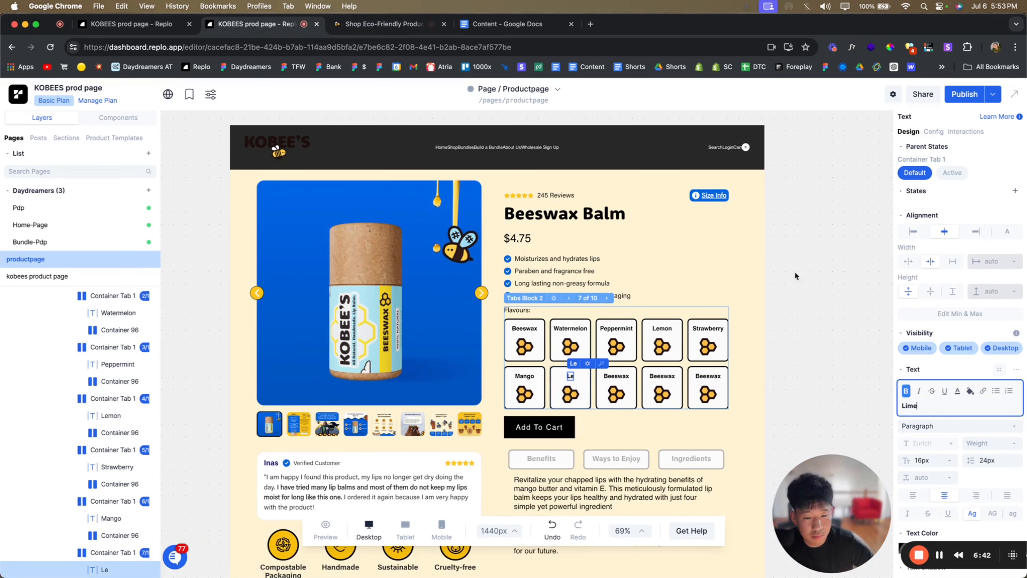
- Look up the remaining flavours on the live page and change the eighth tab's label to Coconut
left_click(371, 27)
left_click(254, 27)
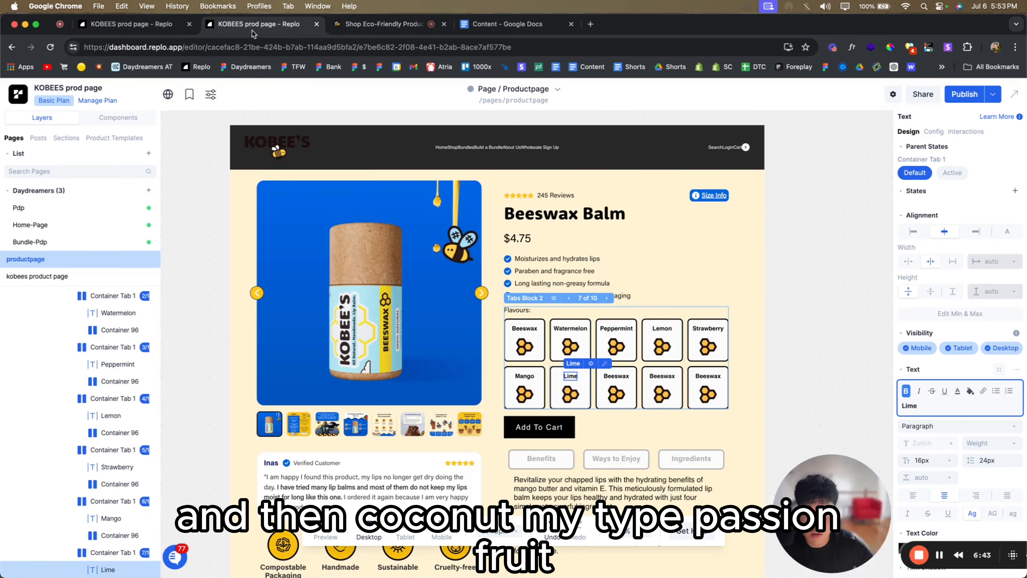
left_click(611, 380)
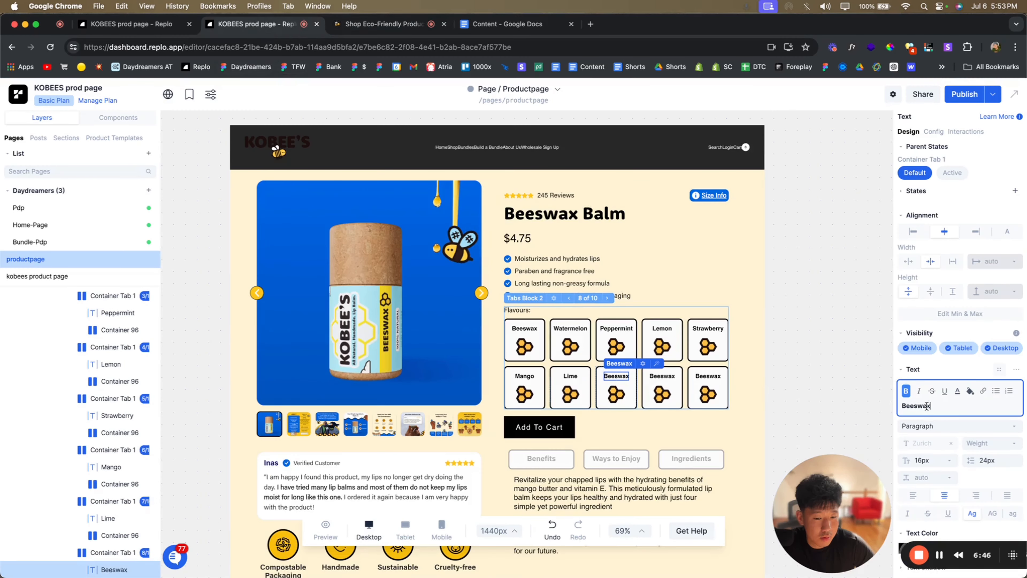
left_click_drag(931, 405, 908, 398)
type("c")
key("BackSpace")
key("BackSpace")
type("Coc")
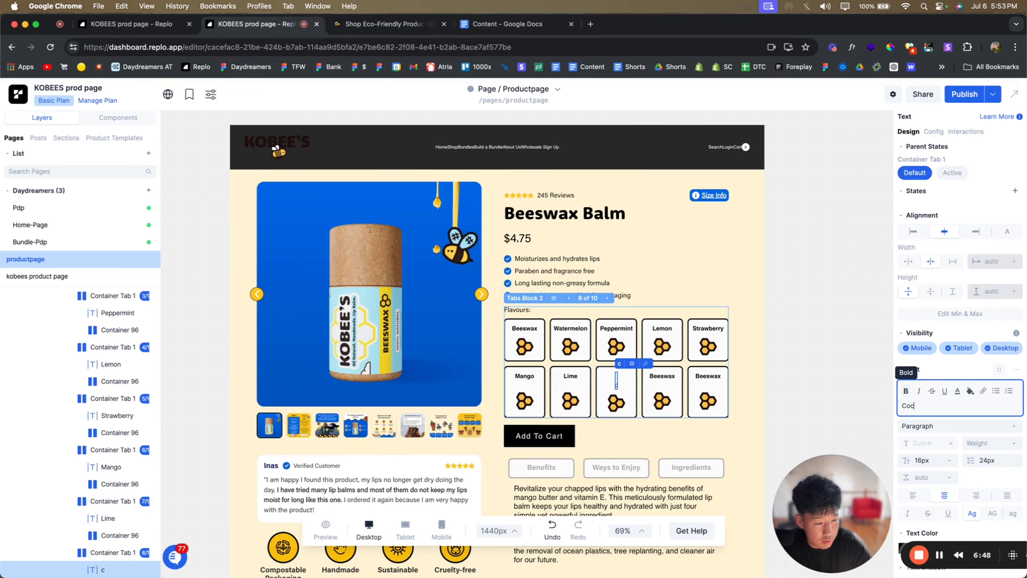
type("onut")
- Change the ninth flavour tab's label to Mai Tai and make the Coconut label bold again
left_click(662, 376)
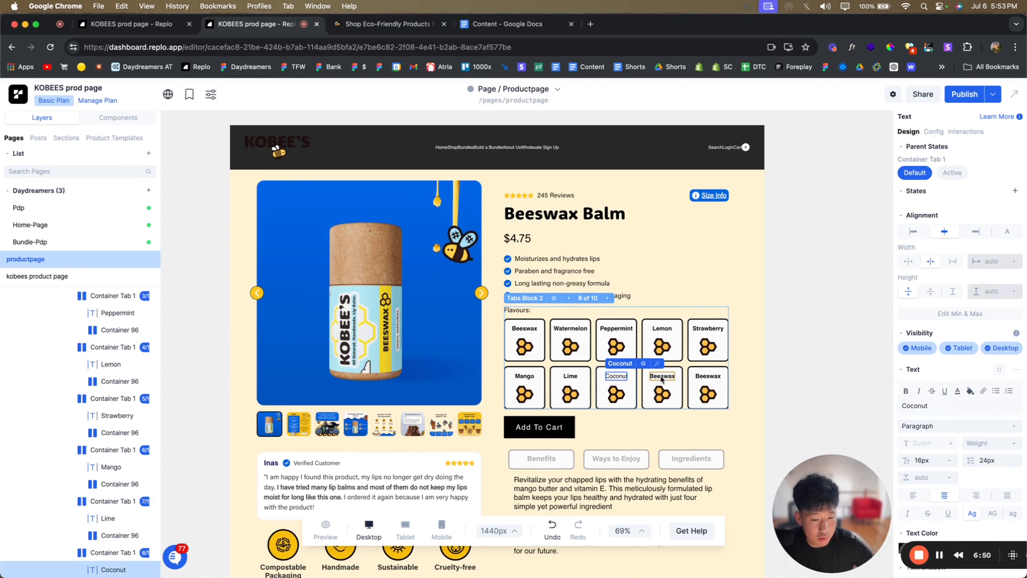
left_click(932, 406)
type("Mai Tai")
left_click(615, 378)
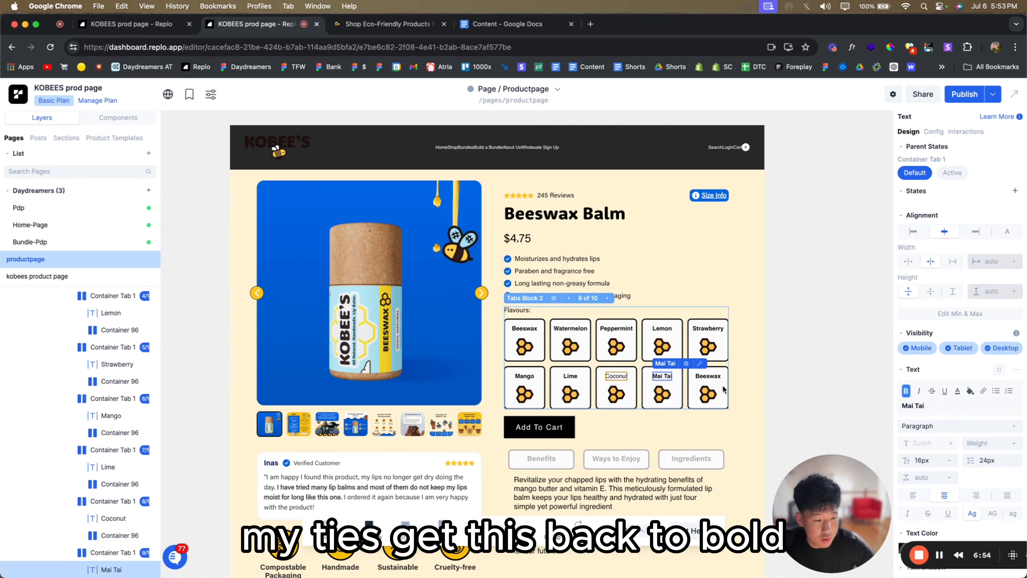
- Change the tenth flavour tab's label to Passionfruit and check its spelling against the live page
left_click(709, 377)
double_click(921, 406)
type("Passionfrui")
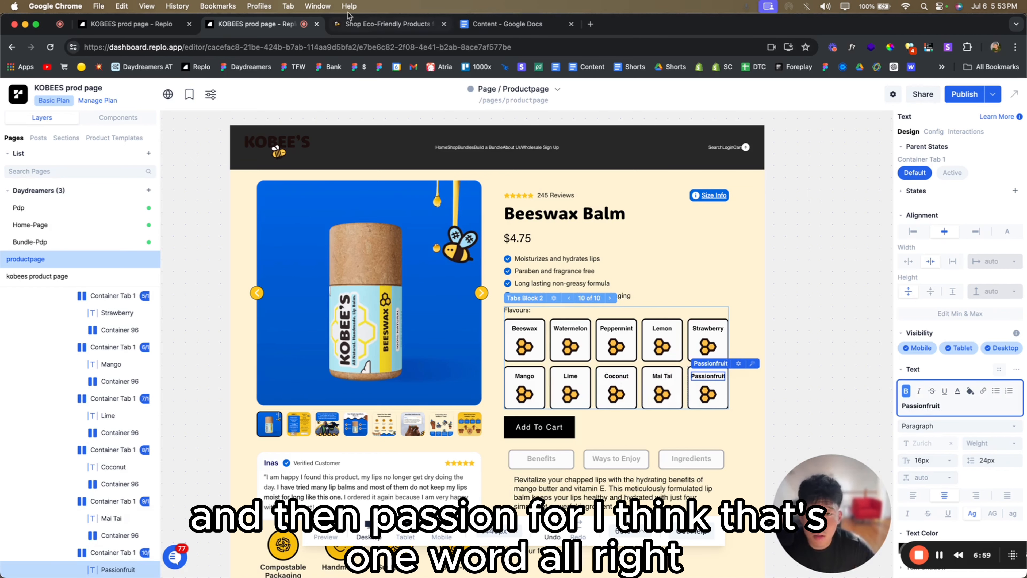
left_click(358, 23)
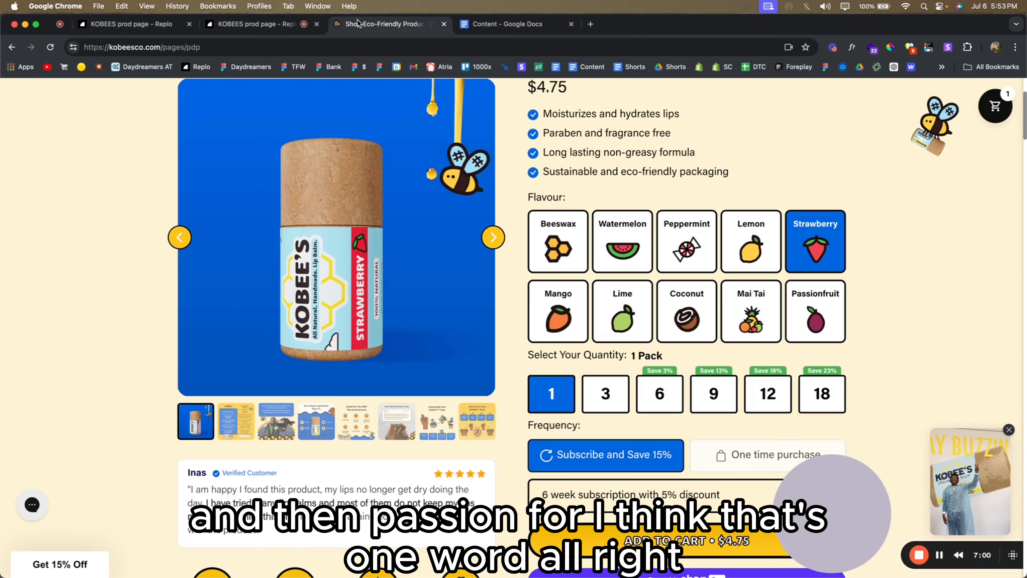
left_click(267, 25)
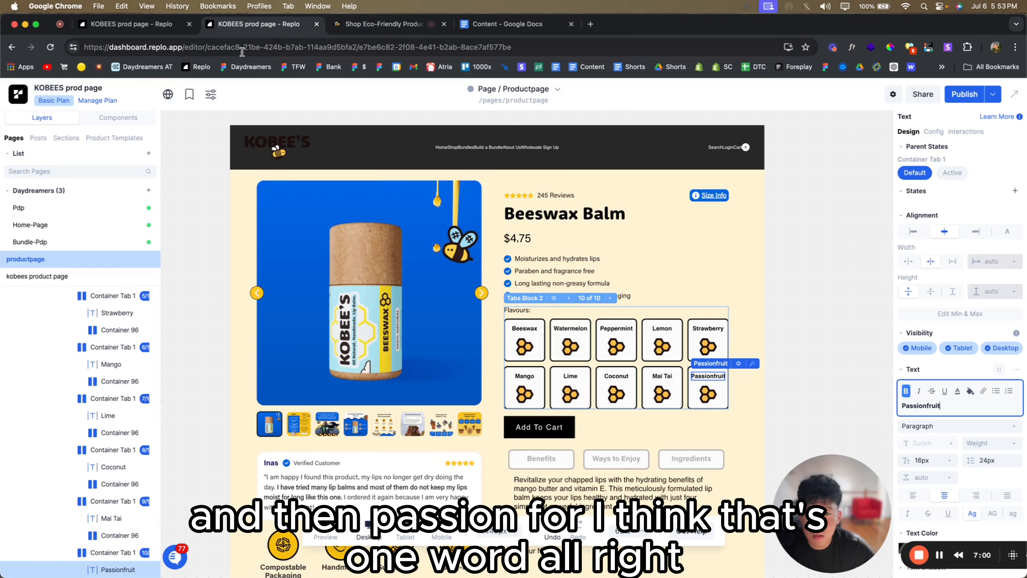
- Replace the honeycomb icon in the Watermelon tab with the watermelon image from the asset library
left_click(570, 346)
mouse_move(922, 393)
left_click(818, 387)
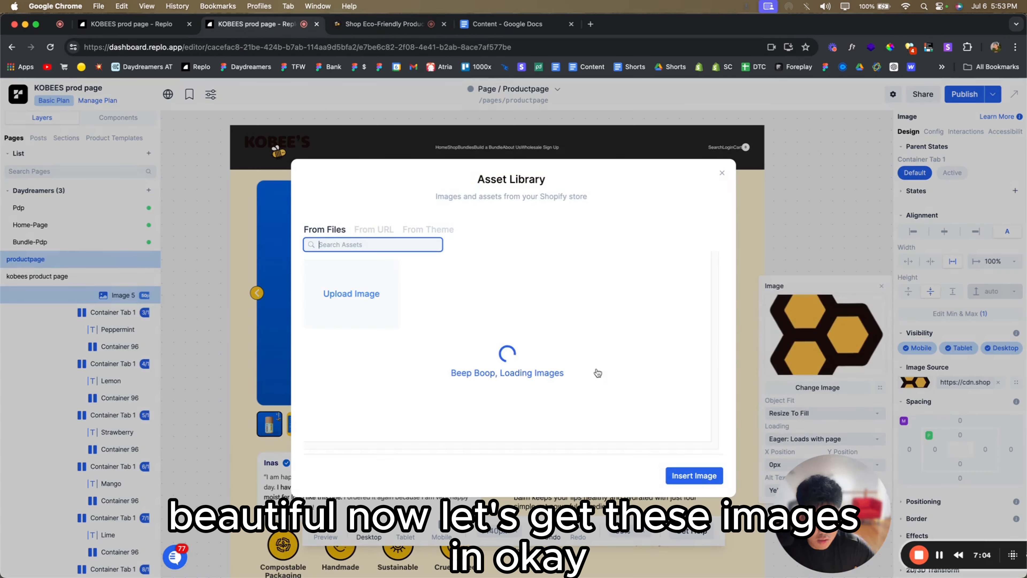
scroll(591, 371, "down", 5)
scroll(591, 371, "down", 3)
left_click(365, 401)
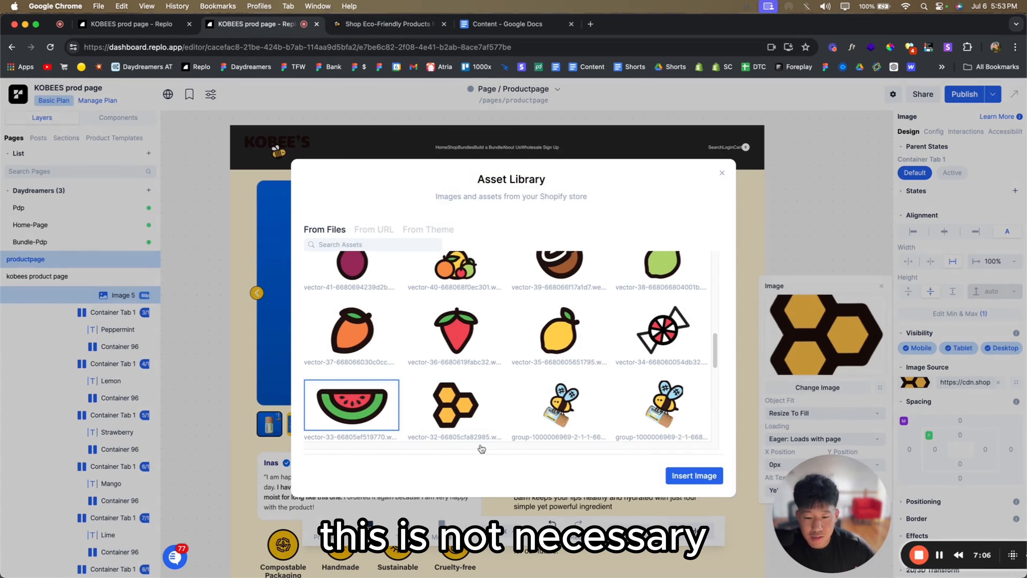
left_click(694, 475)
- Replace the honeycomb icon in the Peppermint tab with the peppermint candy image from the asset library
left_click(616, 347)
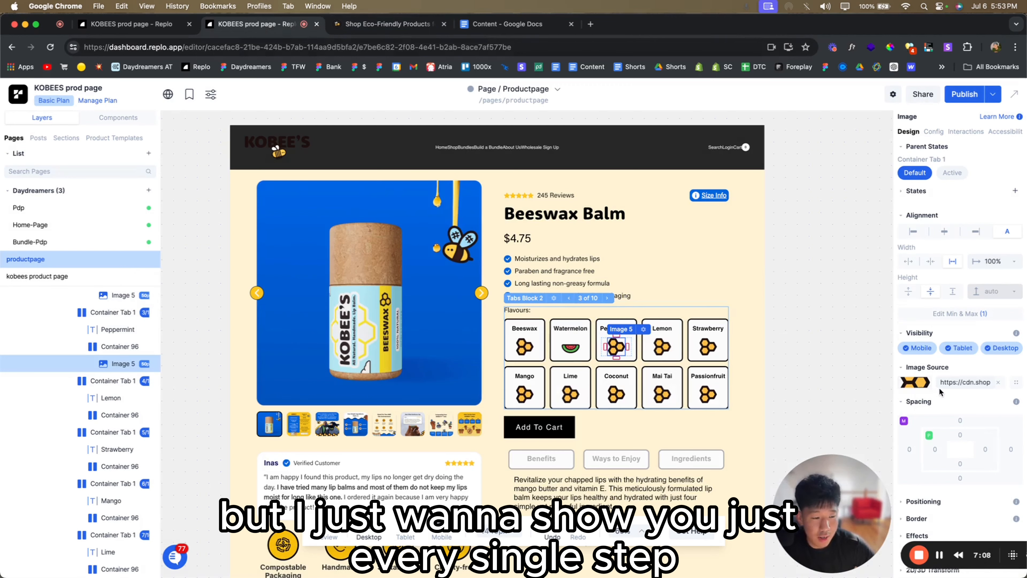
mouse_move(926, 384)
left_click(813, 387)
scroll(567, 376, "down", 6)
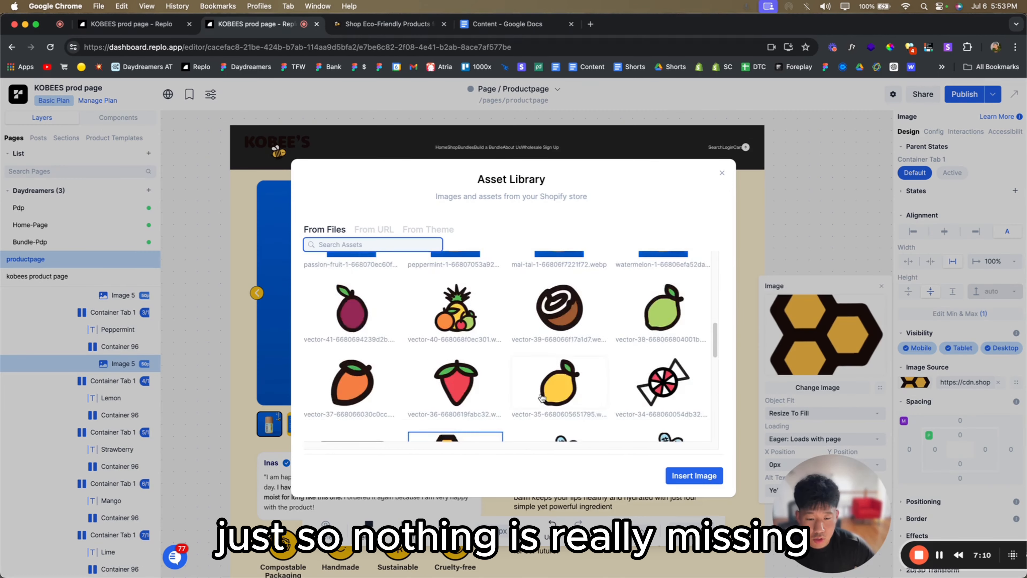
left_click(687, 477)
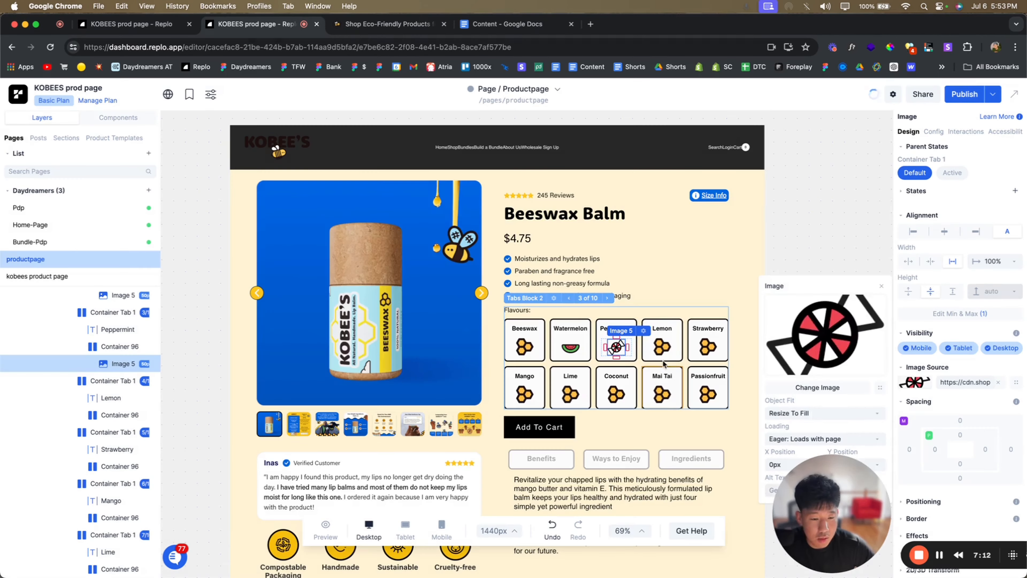
- Replace the honeycomb icon in the Lemon tab with the lemon image from the asset library
left_click(662, 346)
mouse_move(918, 387)
left_click(817, 387)
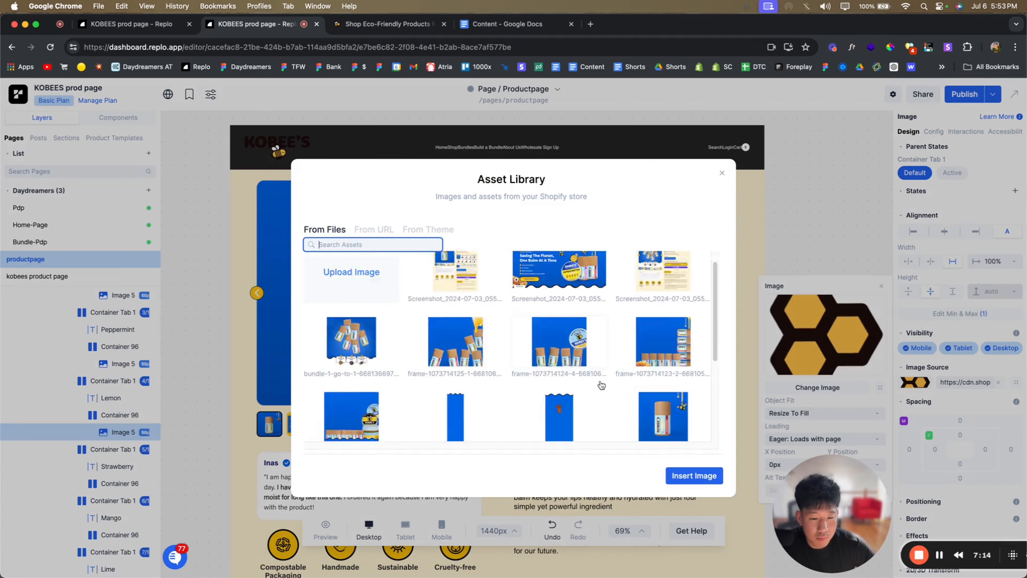
scroll(566, 364, "down", 6)
left_click(559, 272)
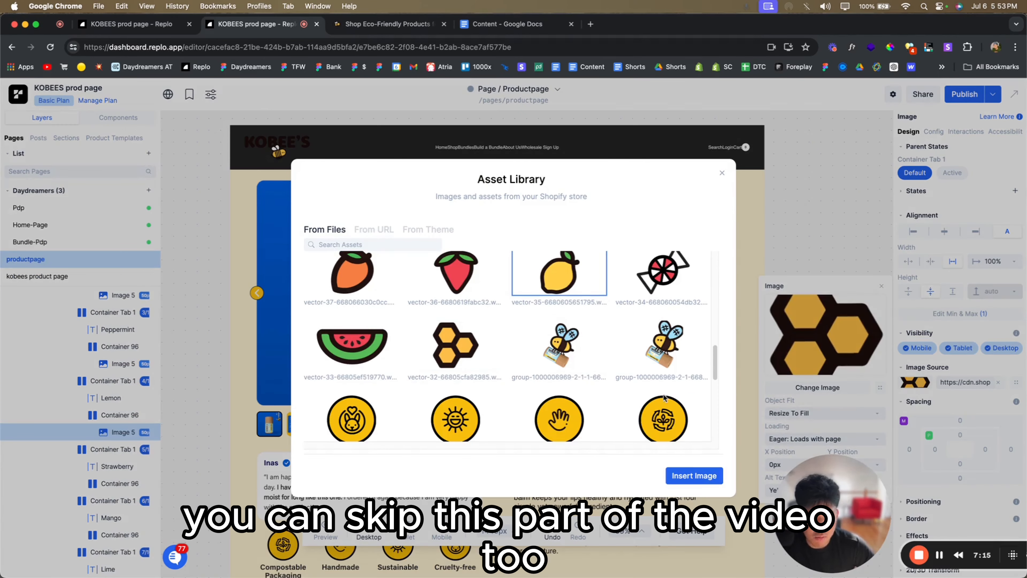
left_click(695, 476)
- Replace the honeycomb icon in the Strawberry tab with the strawberry image from the asset library
left_click(703, 349)
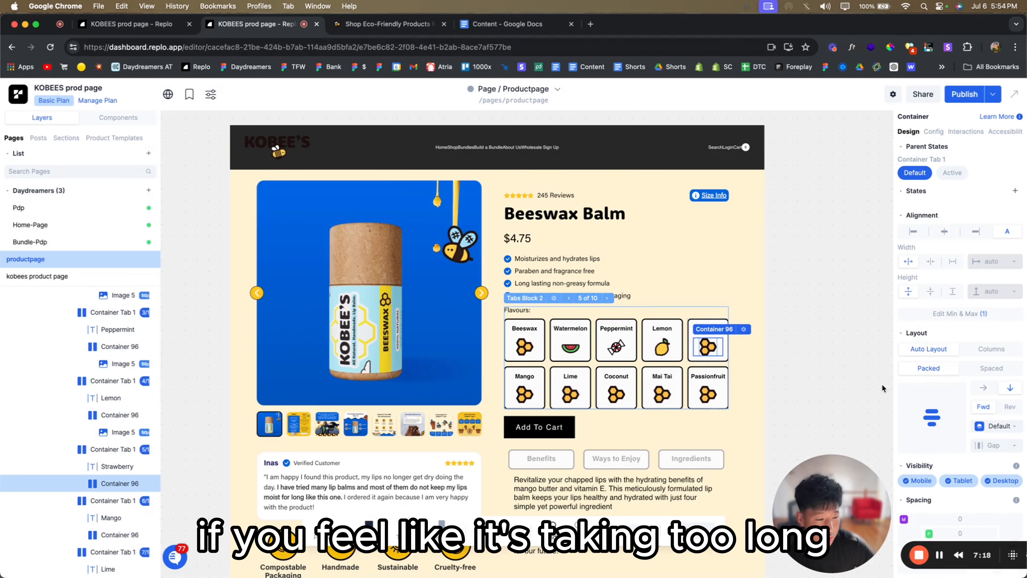
left_click(707, 347)
mouse_move(914, 382)
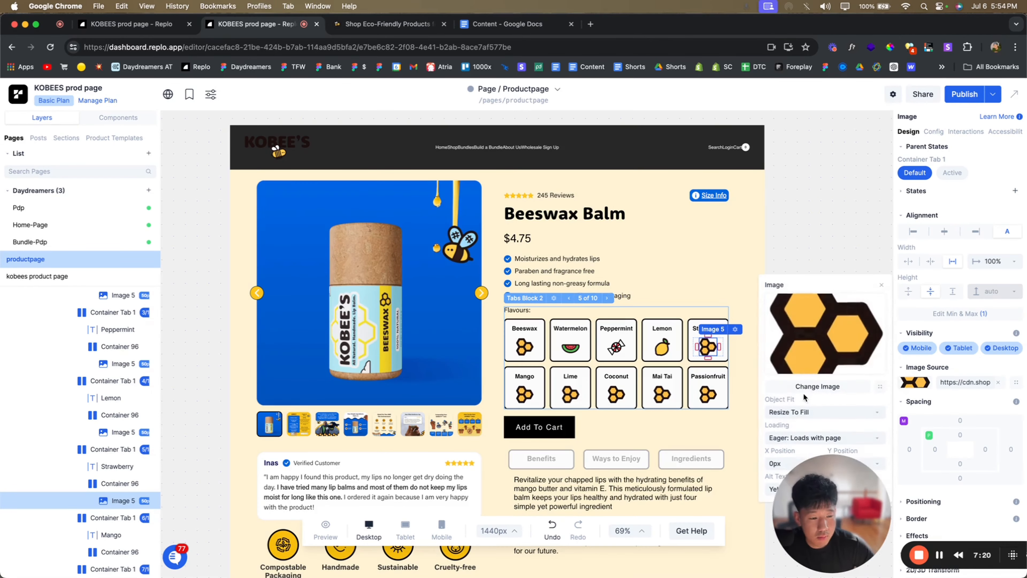
left_click(817, 387)
scroll(598, 371, "down", 5)
left_click(455, 410)
left_click(683, 476)
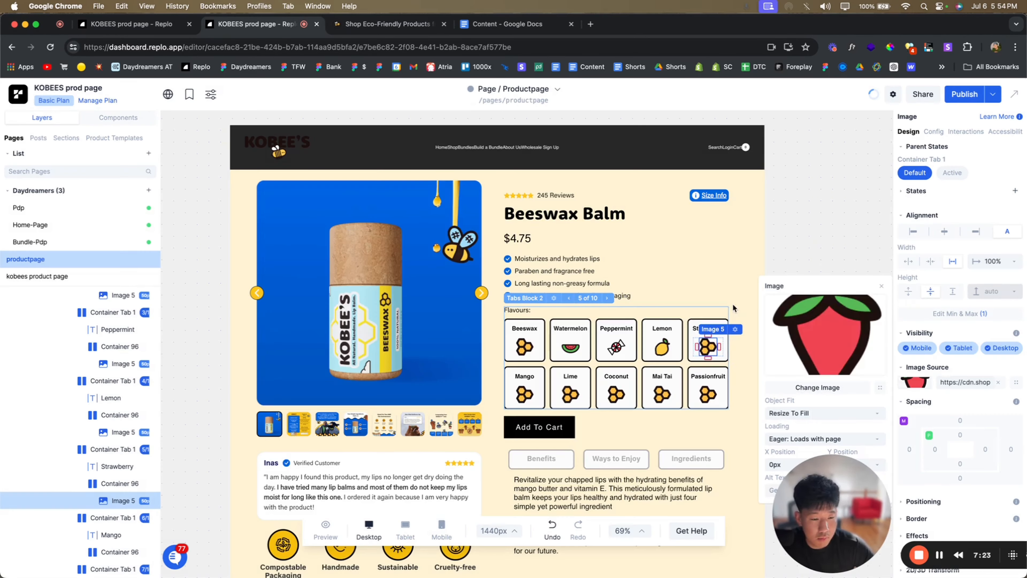
- Replace the honeycomb icon in the Mango tab with the mango image from the asset library
left_click(530, 393)
mouse_move(915, 382)
left_click(817, 388)
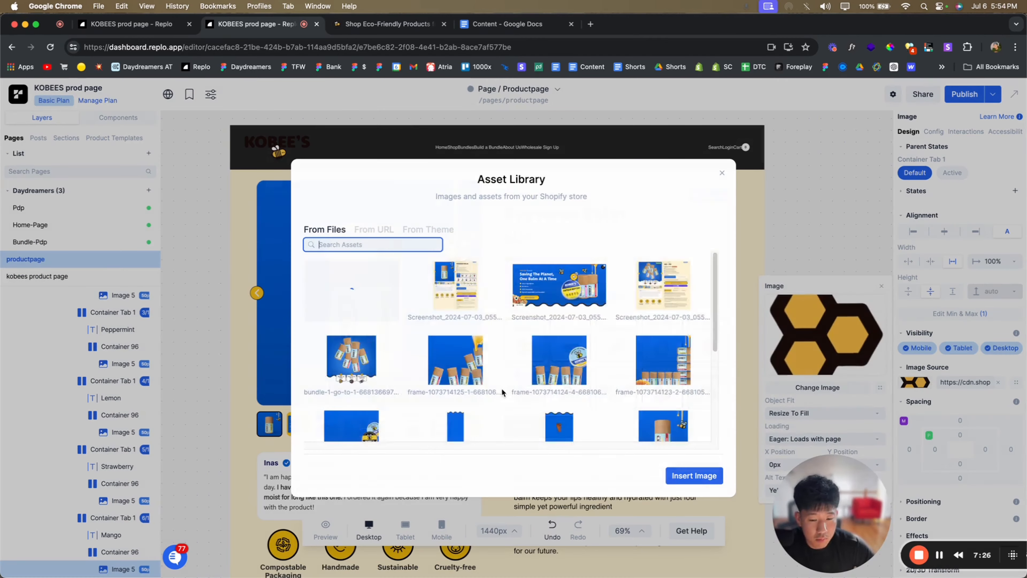
scroll(502, 391, "down", 5)
left_click(358, 356)
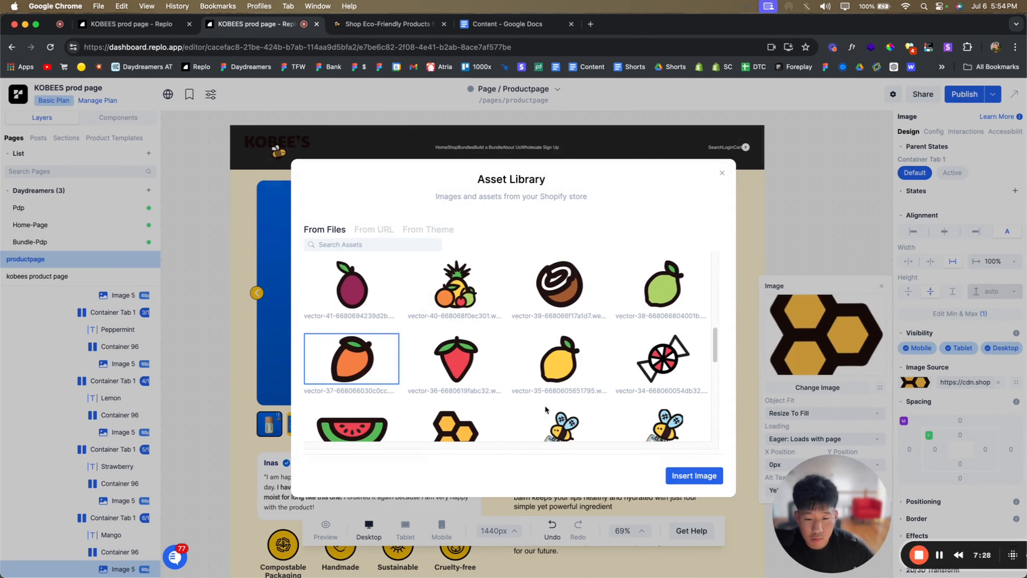
left_click(707, 475)
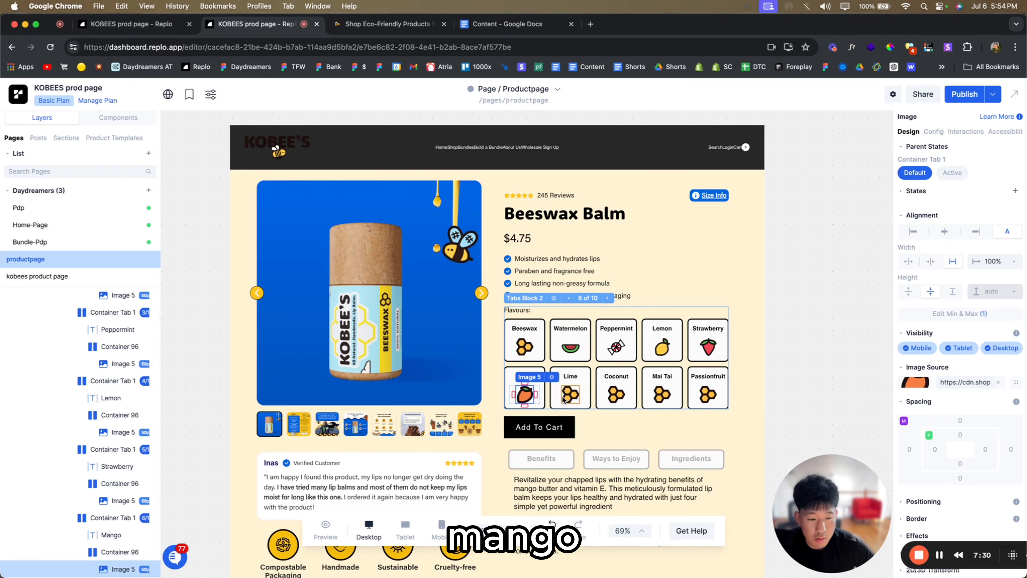
- Replace the honeycomb icon in the Lime tab with the lime image from the asset library
left_click(570, 399)
mouse_move(915, 382)
left_click(817, 387)
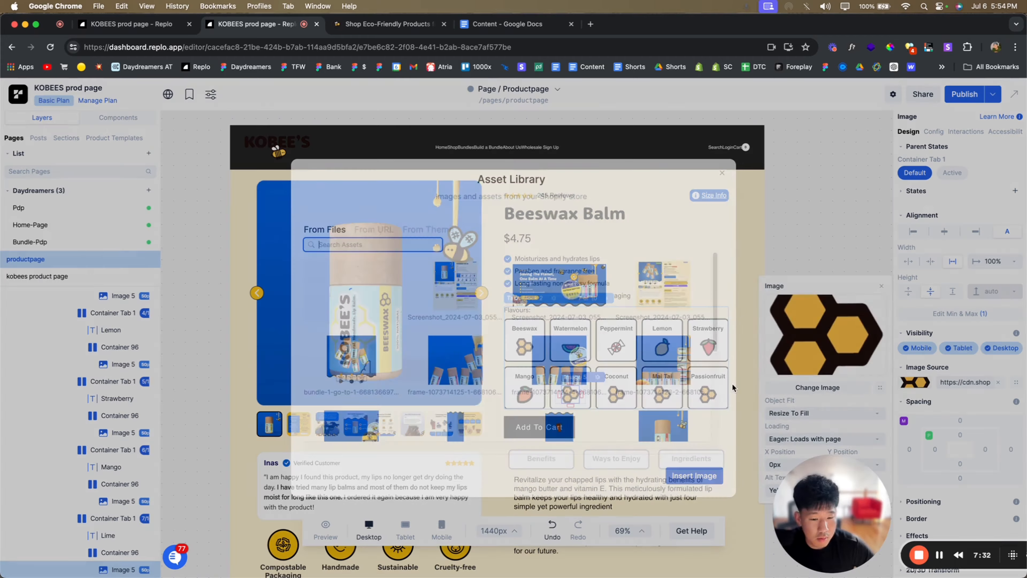
scroll(499, 385, "down", 5)
left_click(663, 275)
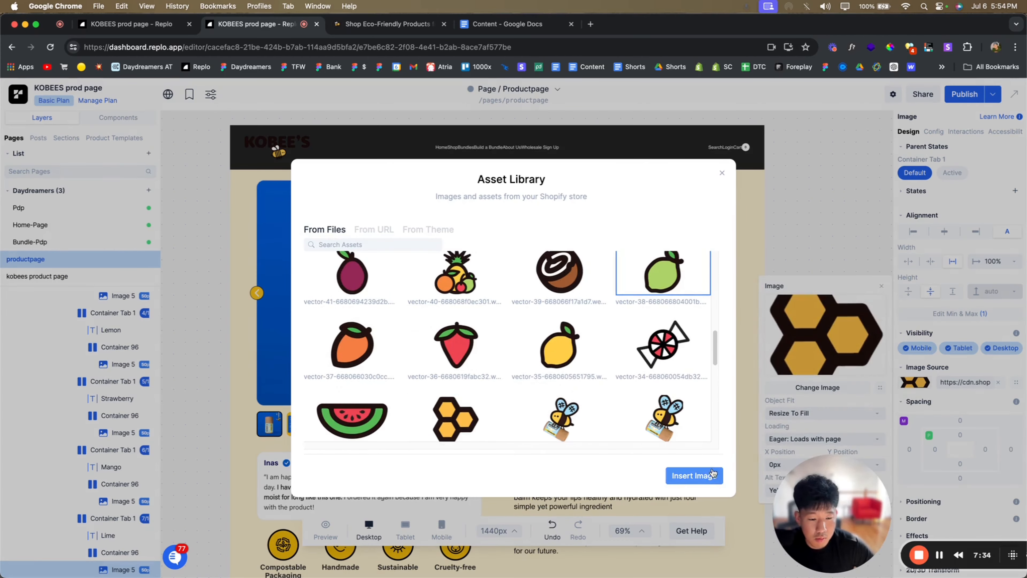
left_click(694, 475)
- Replace the honeycomb icon in the Coconut tab with the coconut image from the asset library
left_click(616, 394)
mouse_move(911, 388)
left_click(817, 386)
scroll(566, 344, "down", 5)
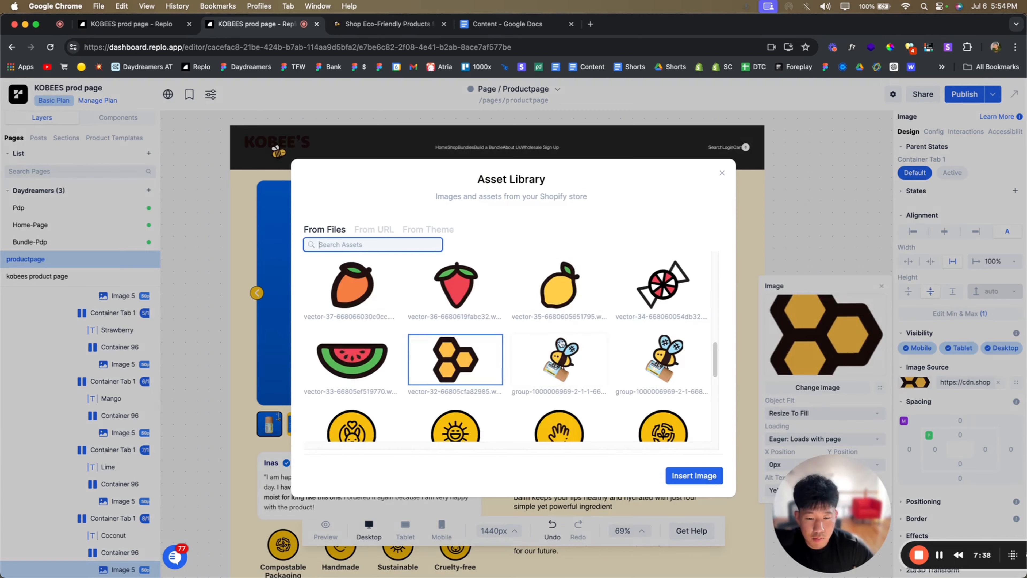
scroll(569, 287, "up", 1)
left_click(569, 287)
left_click(695, 475)
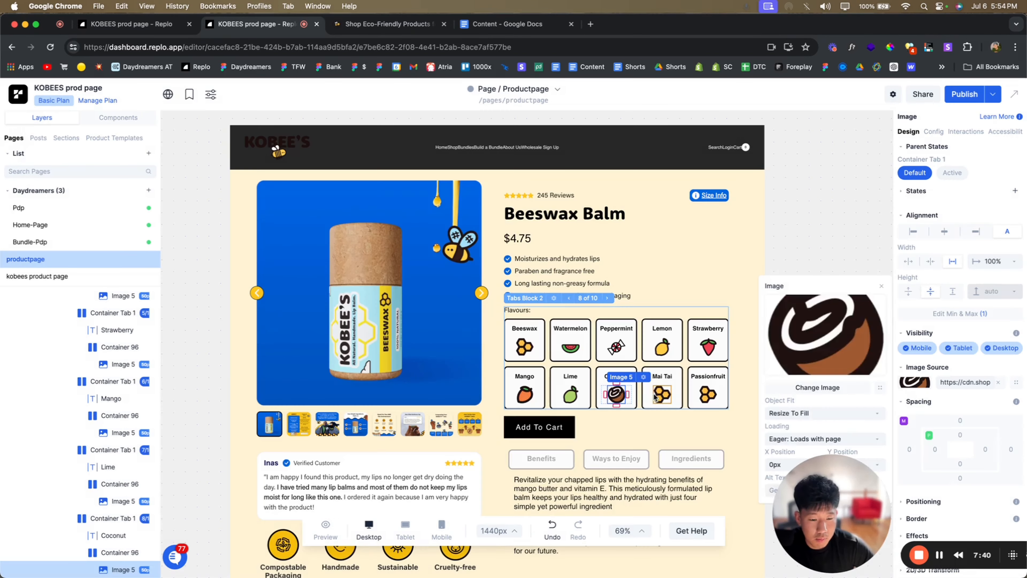
- Replace the honeycomb icon in the Mai Tai tab with the mixed tropical fruit image from the asset library
left_click(662, 393)
mouse_move(914, 382)
left_click(817, 388)
scroll(486, 366, "down", 2)
scroll(485, 366, "down", 5)
left_click(456, 283)
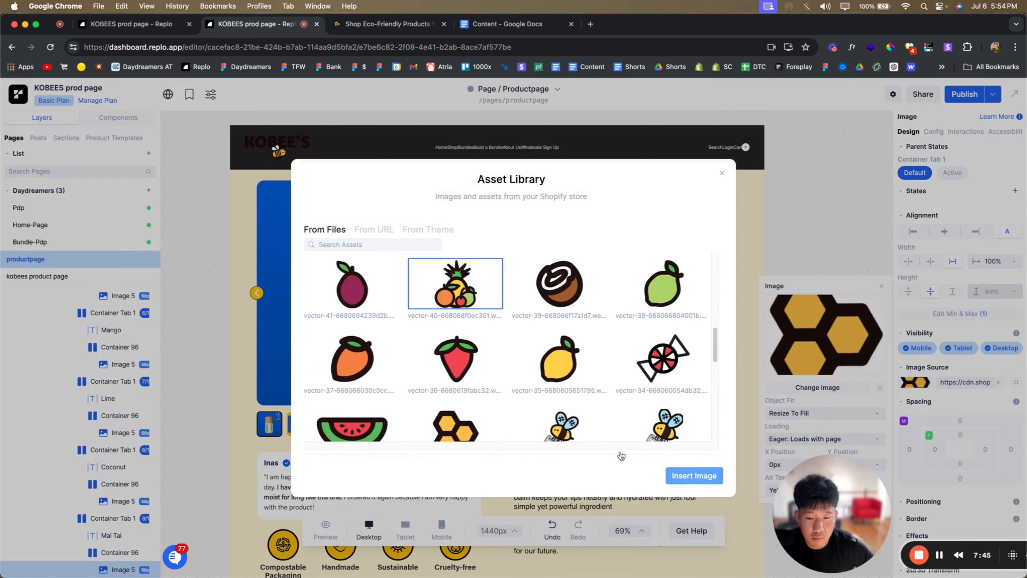
left_click(694, 476)
- Replace the honeycomb icon in the Passionfruit tab with the purple passionfruit image from the asset library
left_click(707, 394)
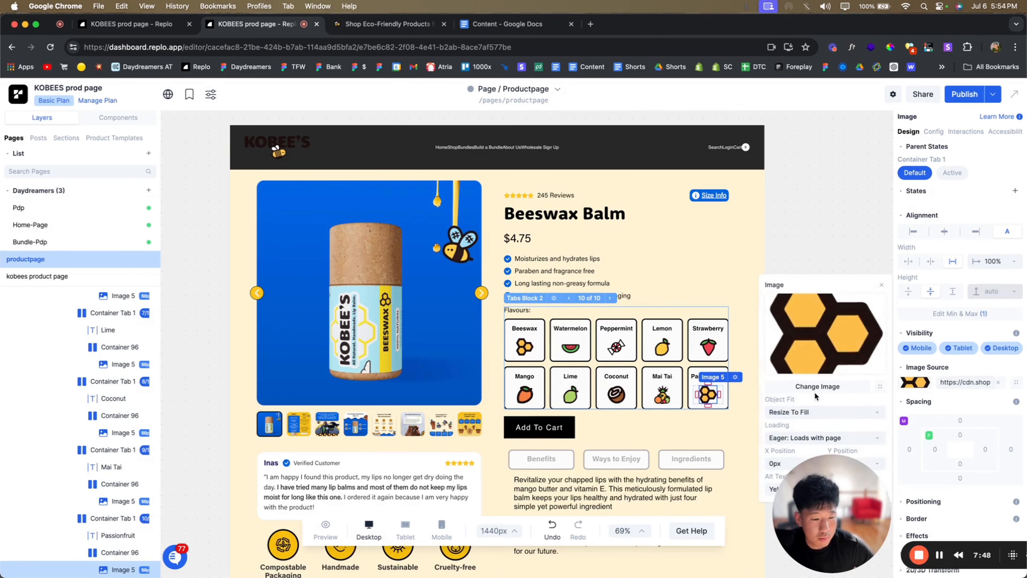
left_click(813, 389)
scroll(364, 348, "down", 6)
scroll(361, 335, "up", 2)
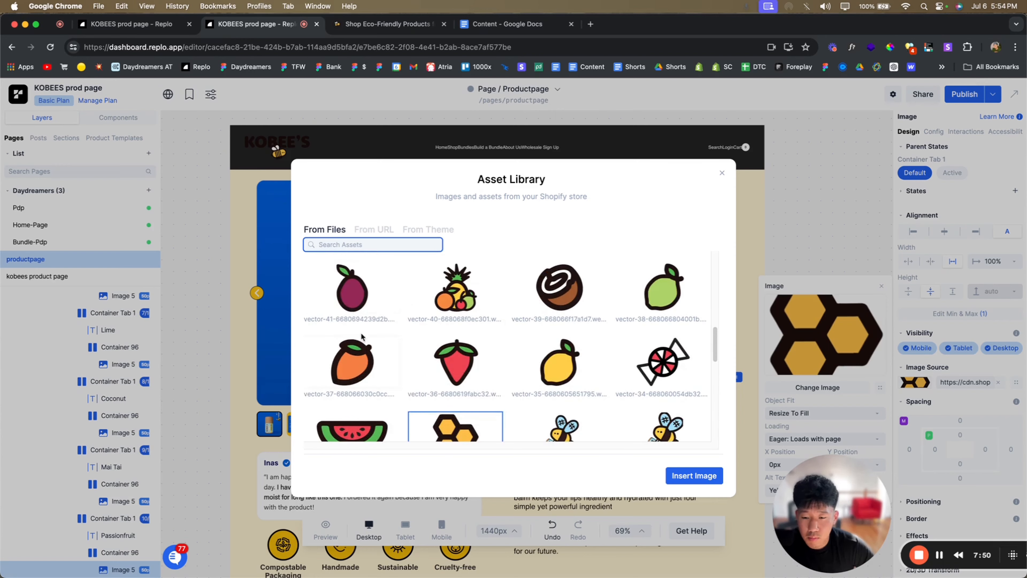
left_click(352, 307)
left_click(819, 236)
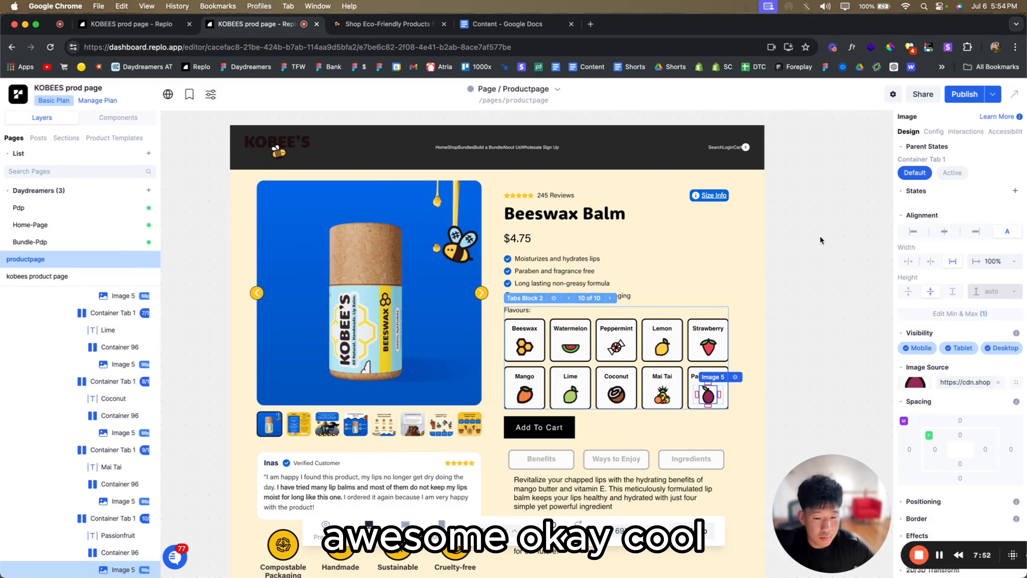
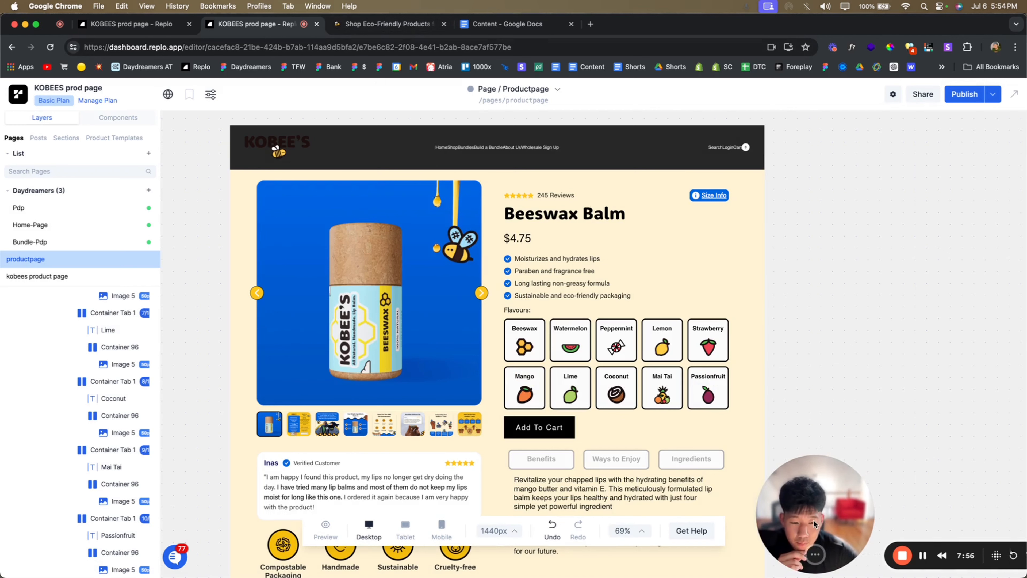
- Collapse all ten flavour tab containers under the Tabs Menu of Tabs Block 2 in the layer tree
scroll(97, 419, "up", 5)
scroll(98, 420, "up", 5)
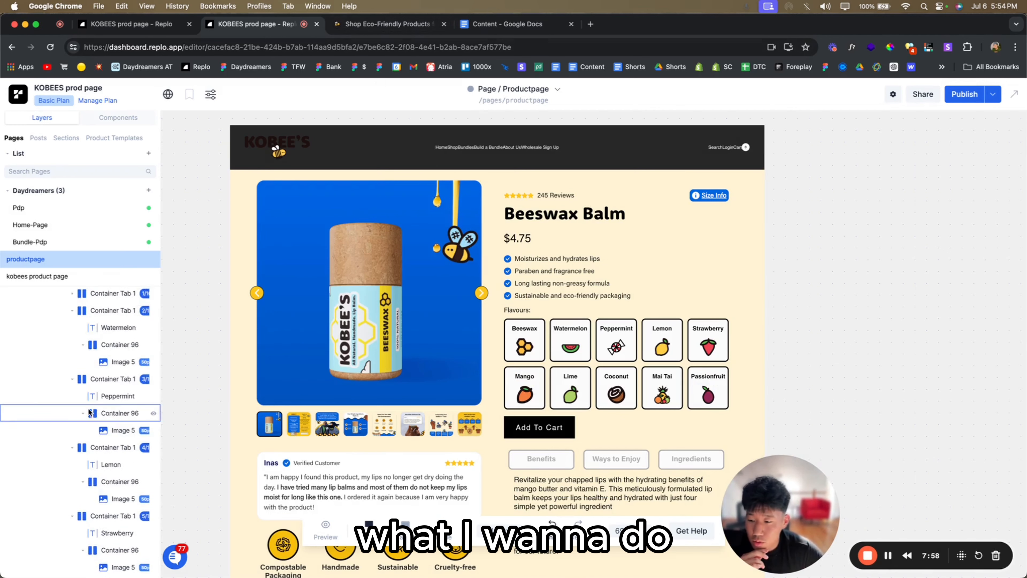
left_click(69, 460)
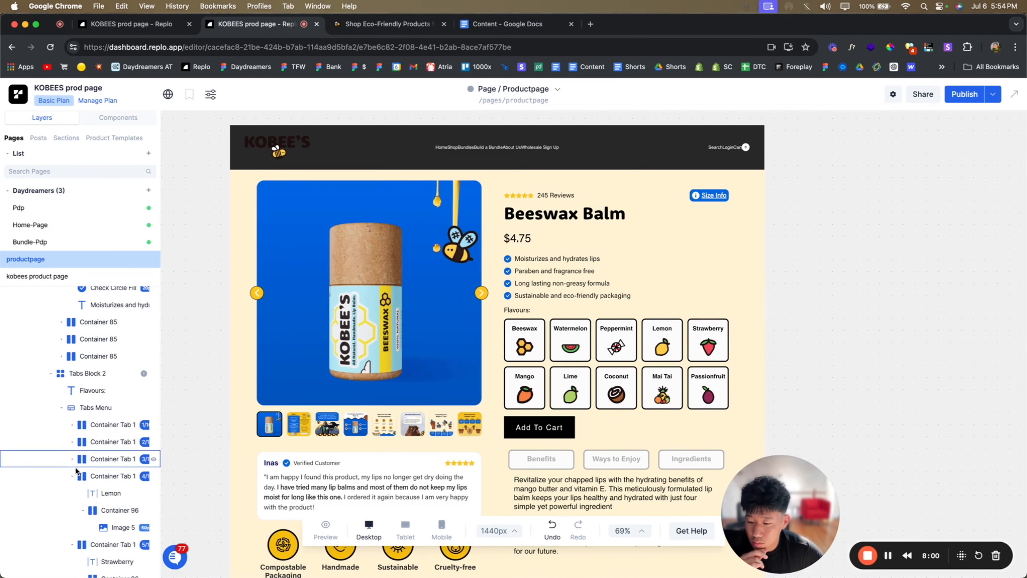
left_click(71, 476)
left_click(72, 493)
left_click(71, 510)
left_click(72, 527)
left_click(75, 545)
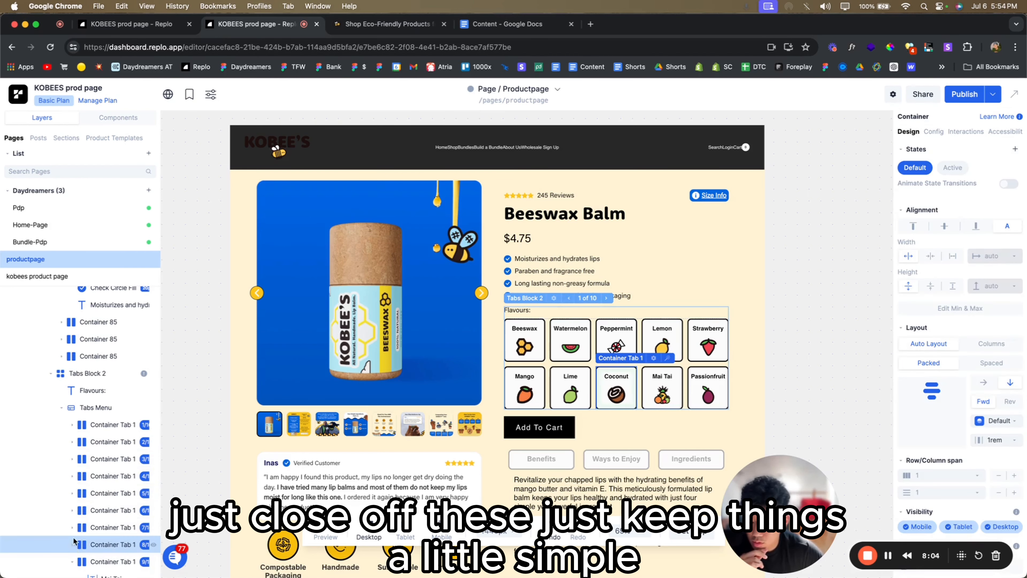
left_click(74, 545)
scroll(75, 507, "down", 2)
left_click(72, 485)
left_click(73, 501)
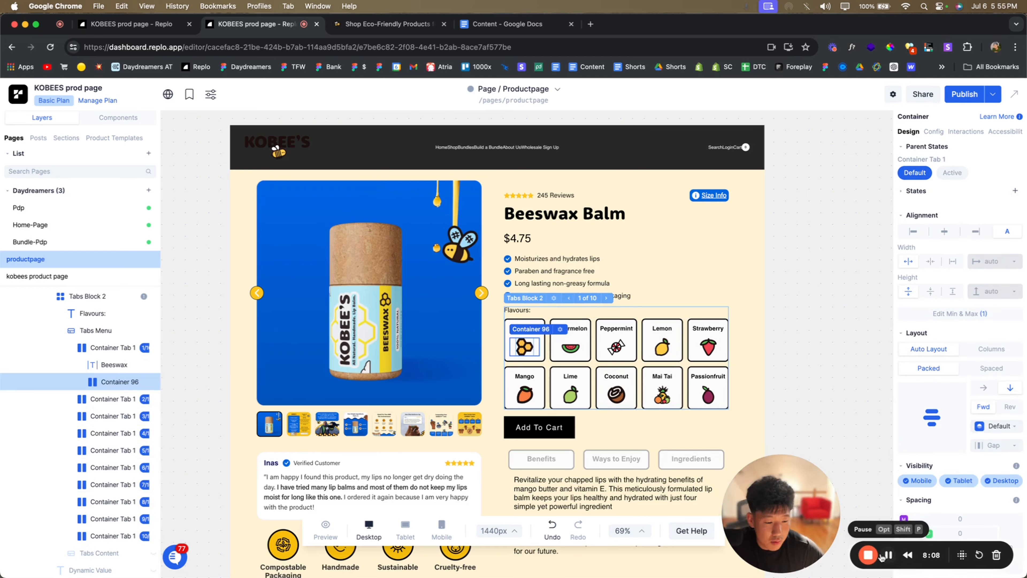
left_click(72, 348)
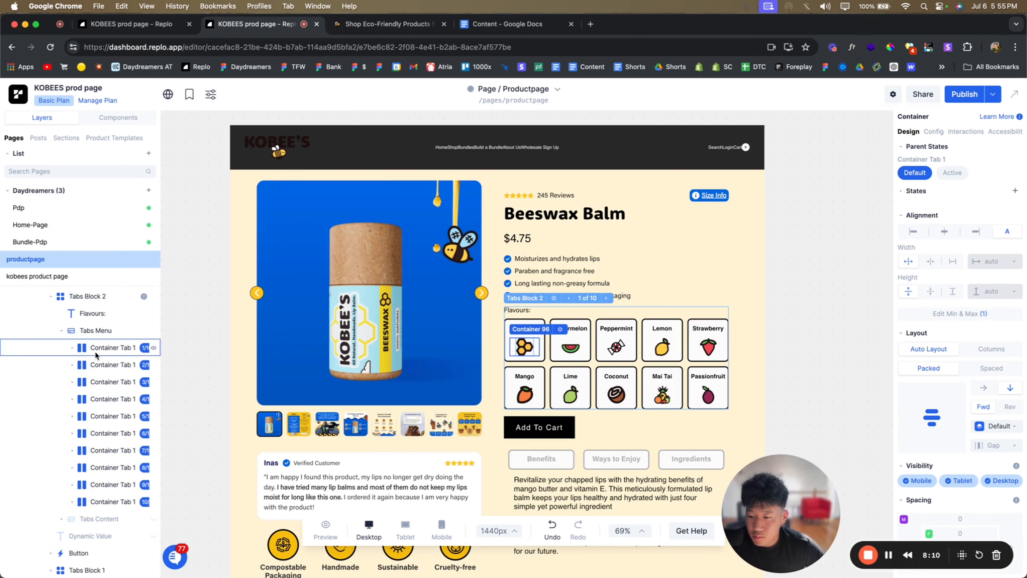
- Set the background color of the Beeswax tab container's Active state to the blue document color 0065DE
left_click(94, 350)
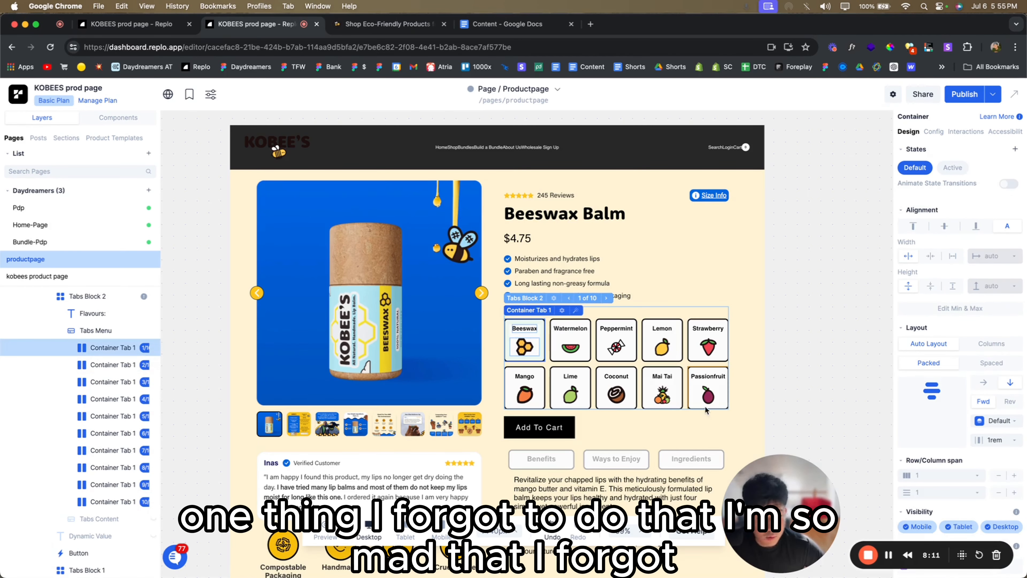
left_click(951, 168)
scroll(967, 400, "down", 10)
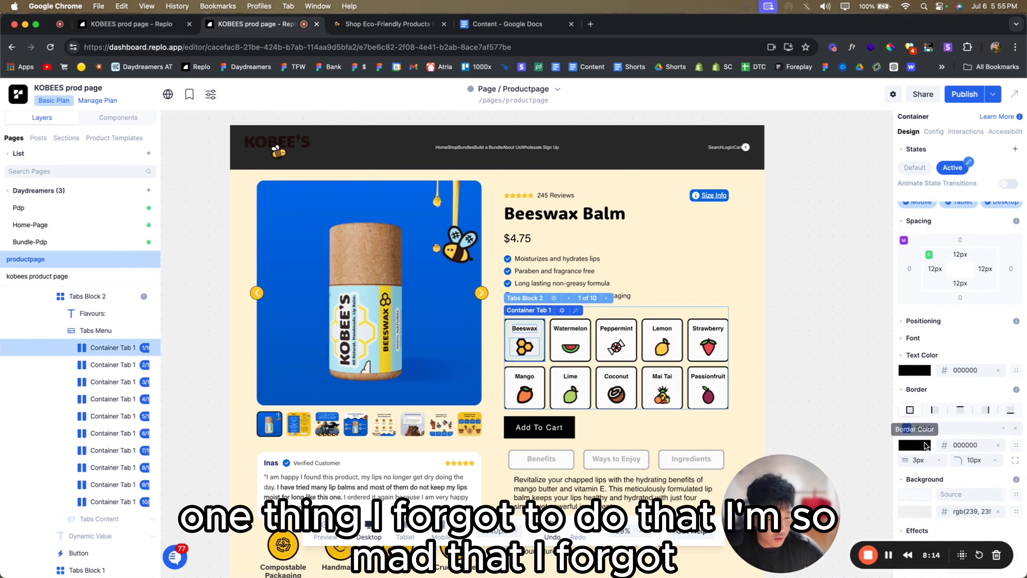
left_click(916, 511)
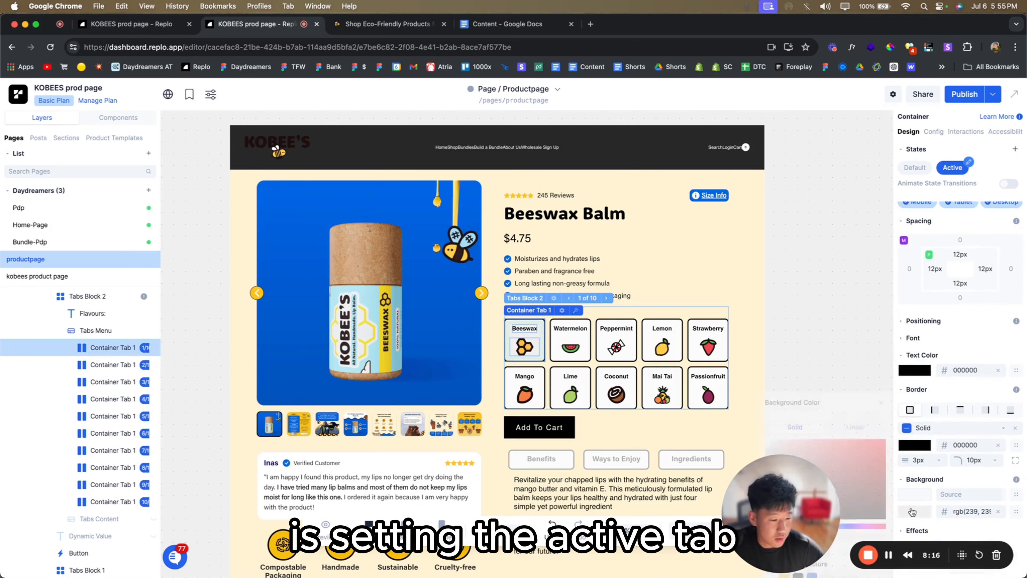
left_click_drag(803, 503, 891, 184)
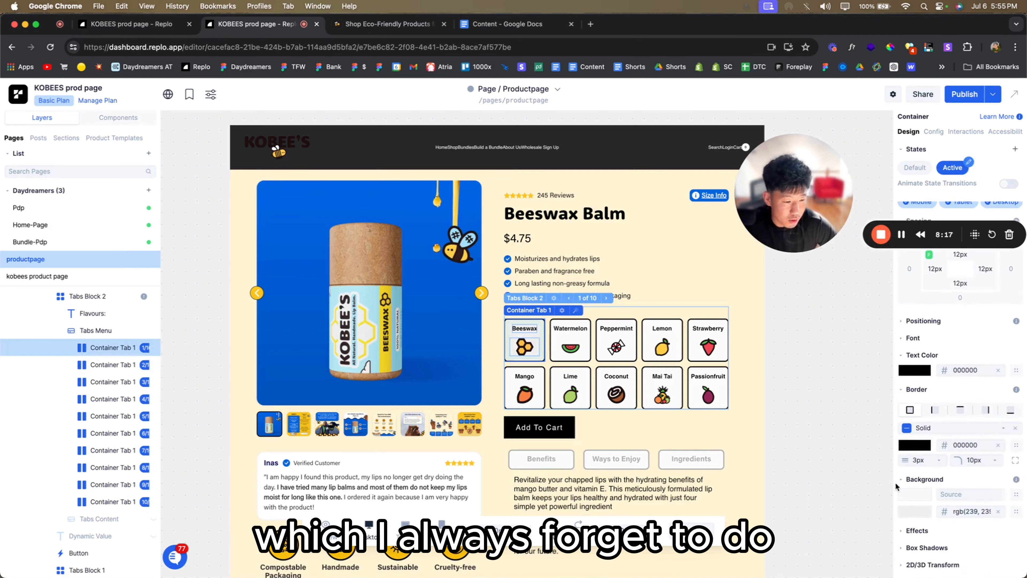
left_click(916, 513)
left_click(812, 560)
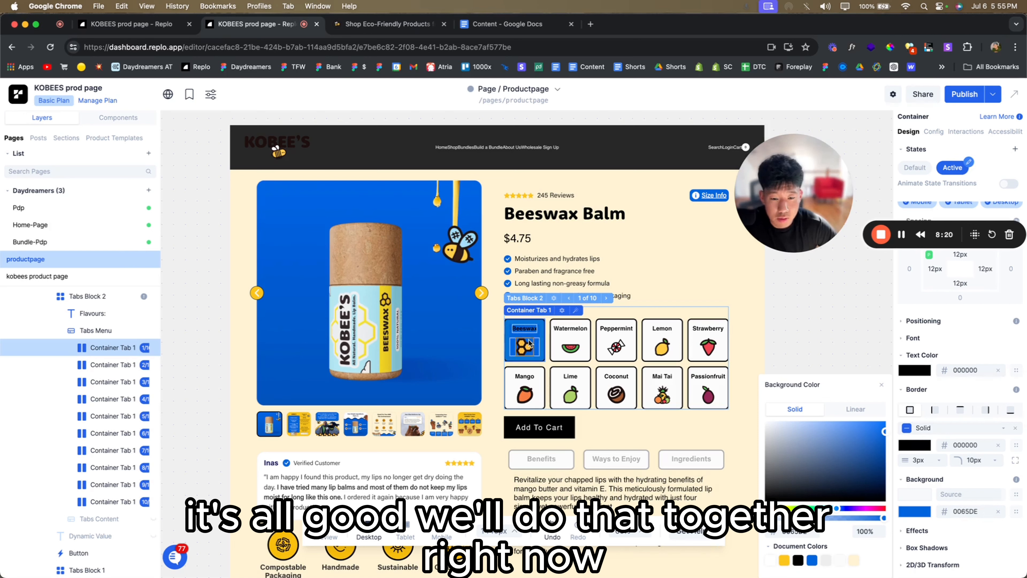
- Make the Beeswax label's text white in the tab's Active state and black (000000) in its Default state
left_click(524, 331)
left_click(919, 343)
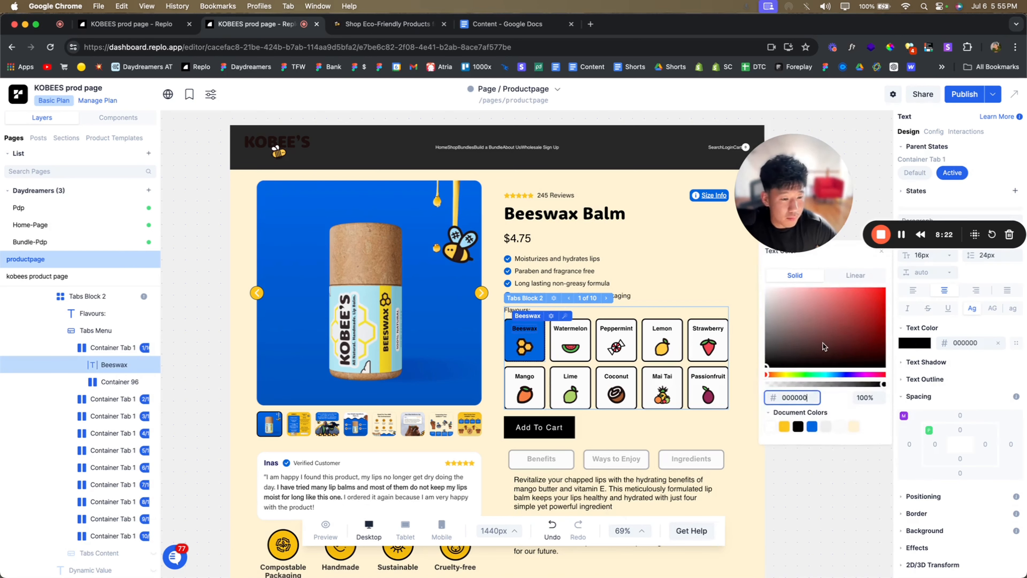
left_click_drag(823, 347, 698, 288)
left_click(915, 172)
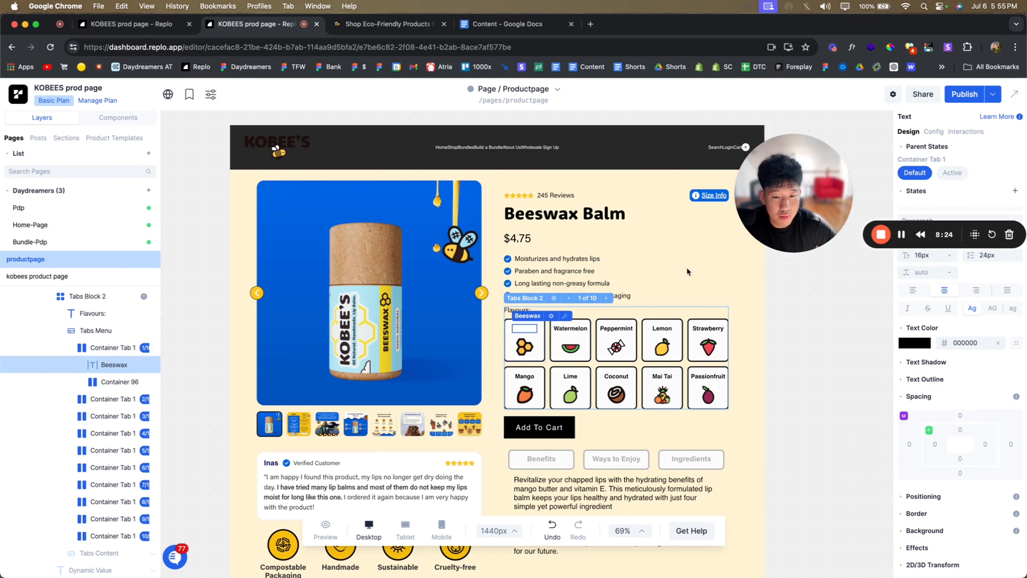
left_click(914, 343)
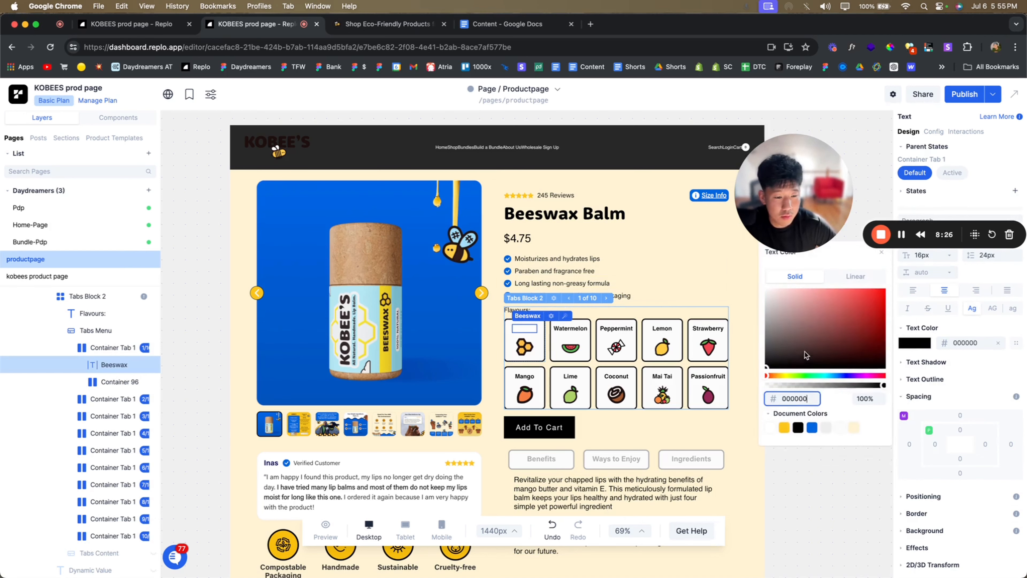
- Set the background color of the Watermelon tab container's Active state to the blue document color 0065DE
left_click(565, 341)
left_click(548, 356)
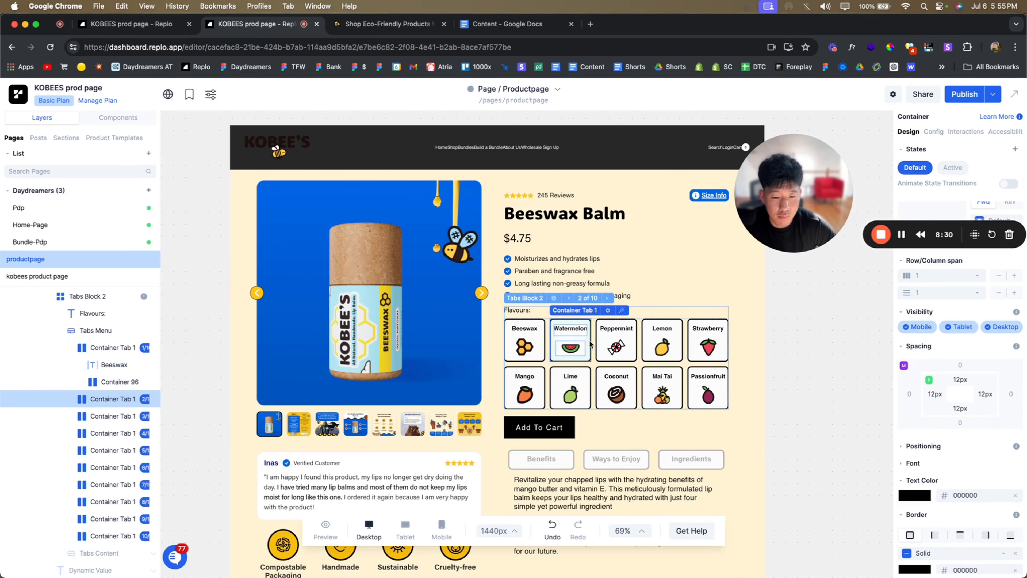
left_click(952, 167)
scroll(958, 364, "down", 5)
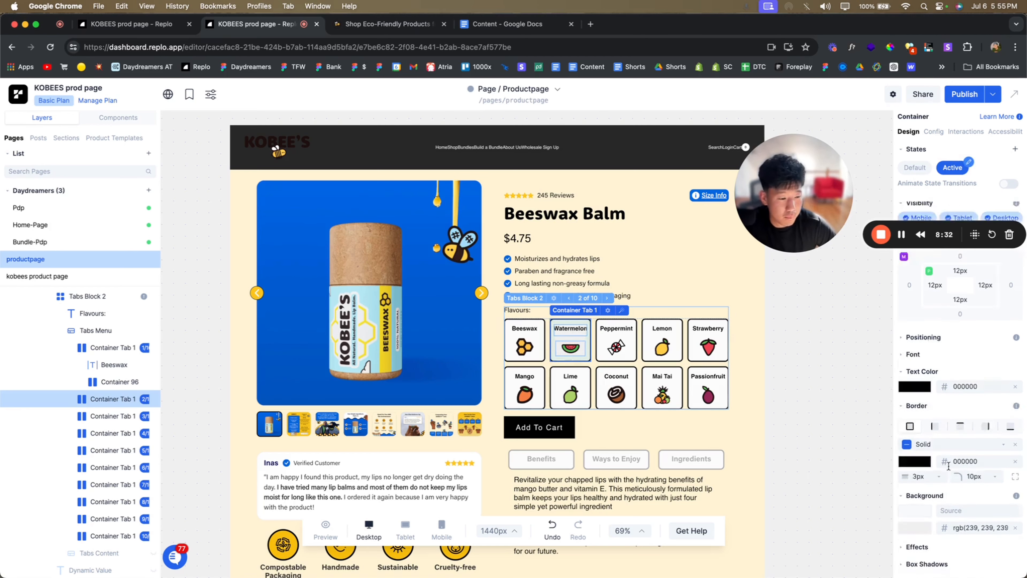
left_click(915, 510)
left_click(812, 559)
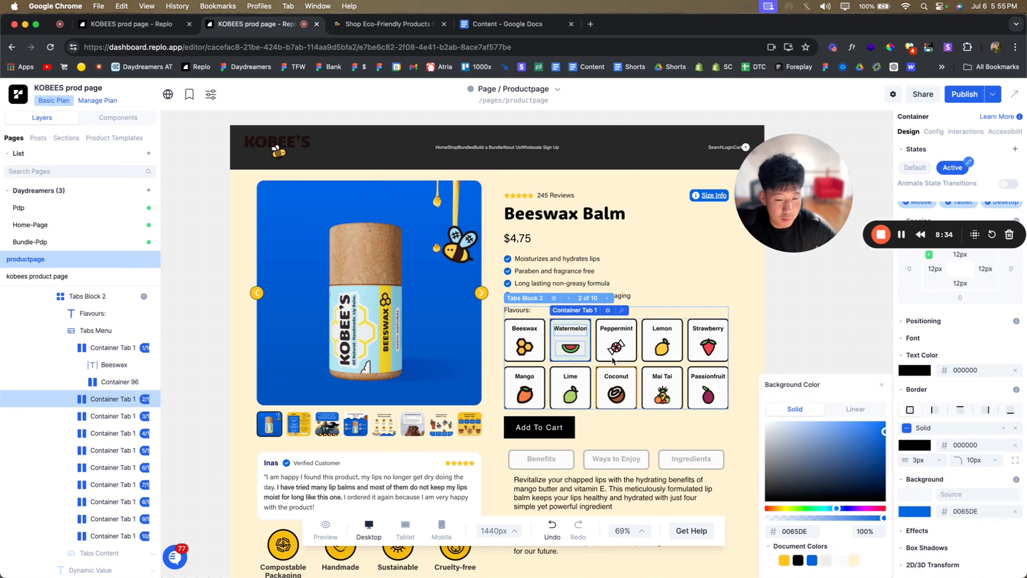
- Make the Watermelon label's text white (FFFFFF) in the tab's Active state and black (000000) in its Default state
left_click(576, 332)
left_click(577, 332)
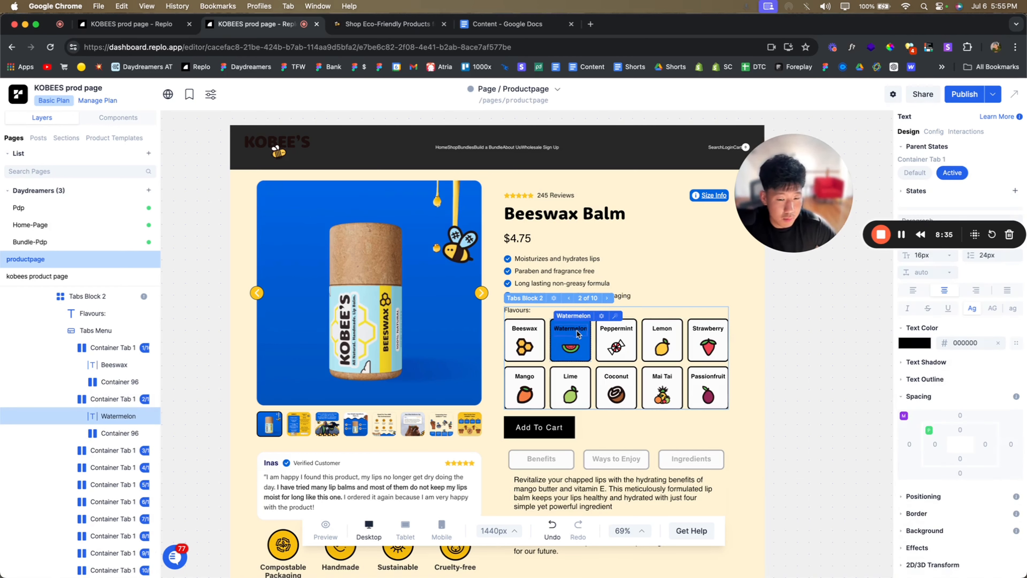
left_click(922, 346)
left_click_drag(830, 349, 752, 298)
left_click(919, 180)
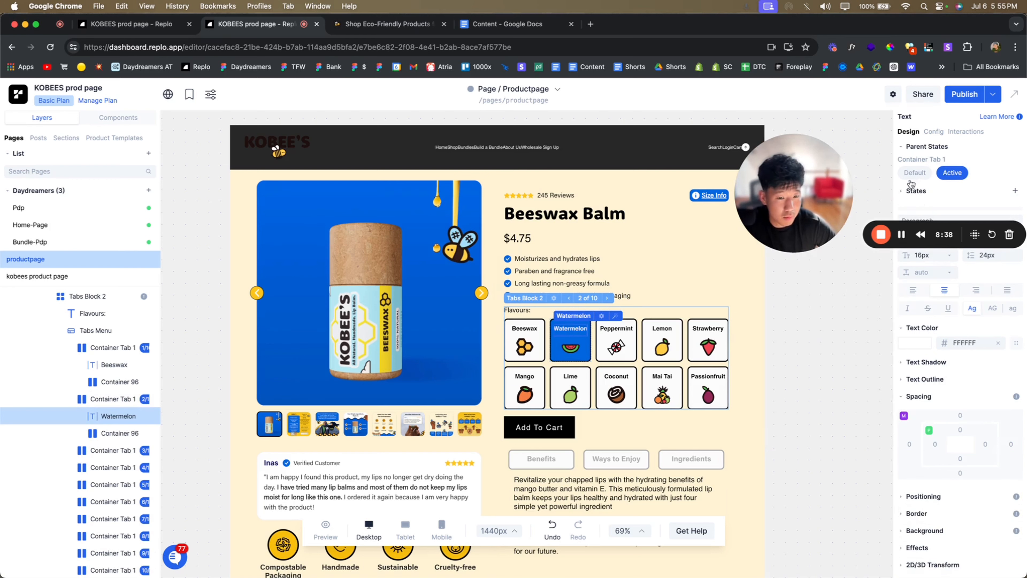
left_click(919, 178)
left_click(633, 348)
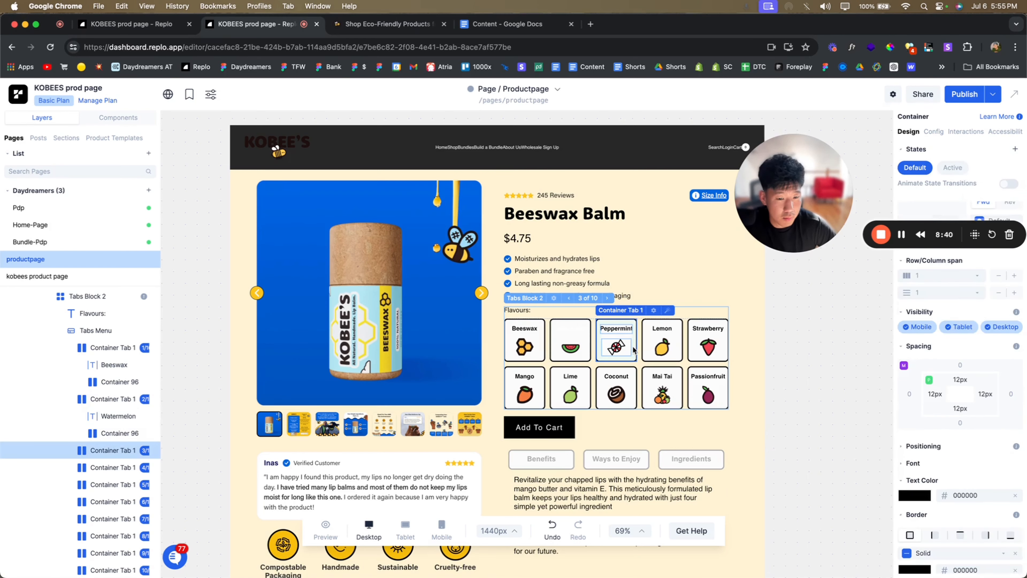
left_click(571, 335)
left_click(915, 343)
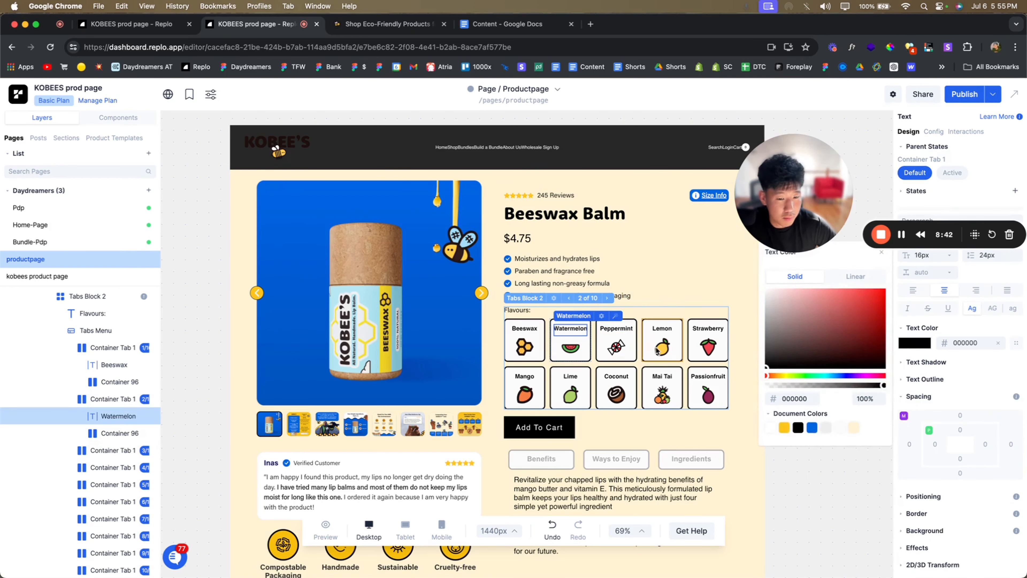
- Set the background color of the Peppermint tab container's Active state to the blue document color 0065DE
left_click(636, 343)
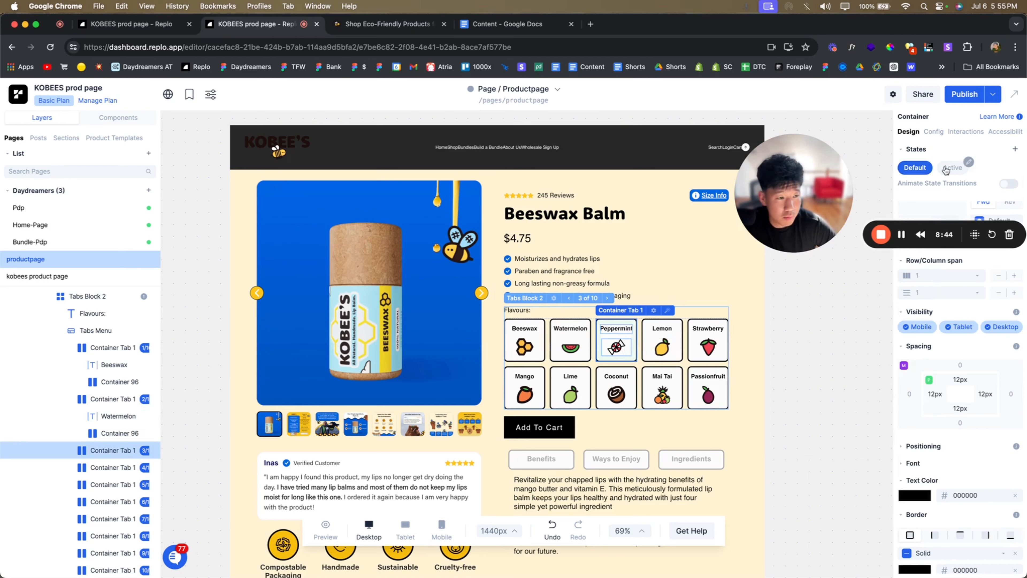
left_click(946, 168)
scroll(922, 463, "down", 4)
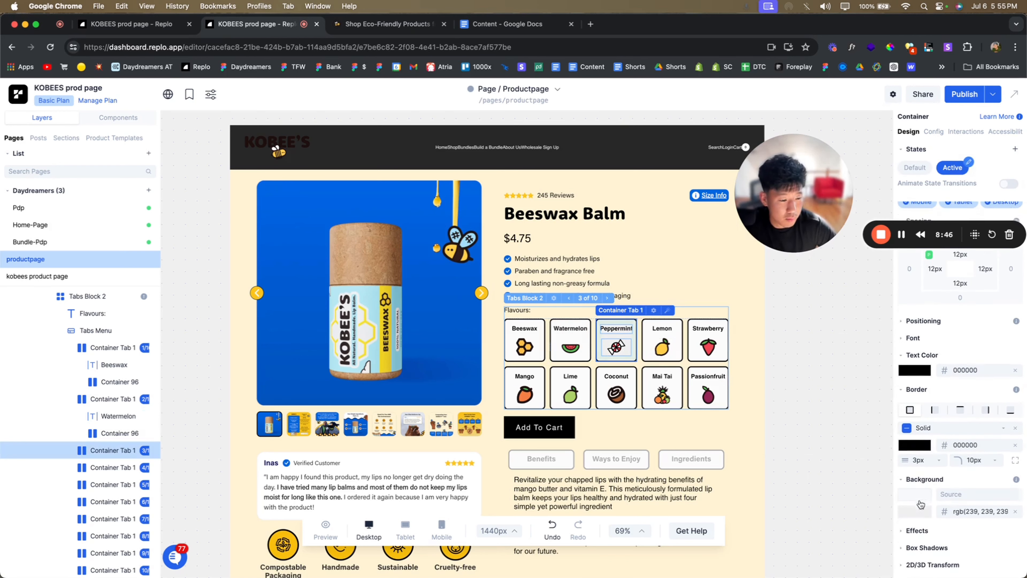
left_click(915, 511)
left_click(812, 560)
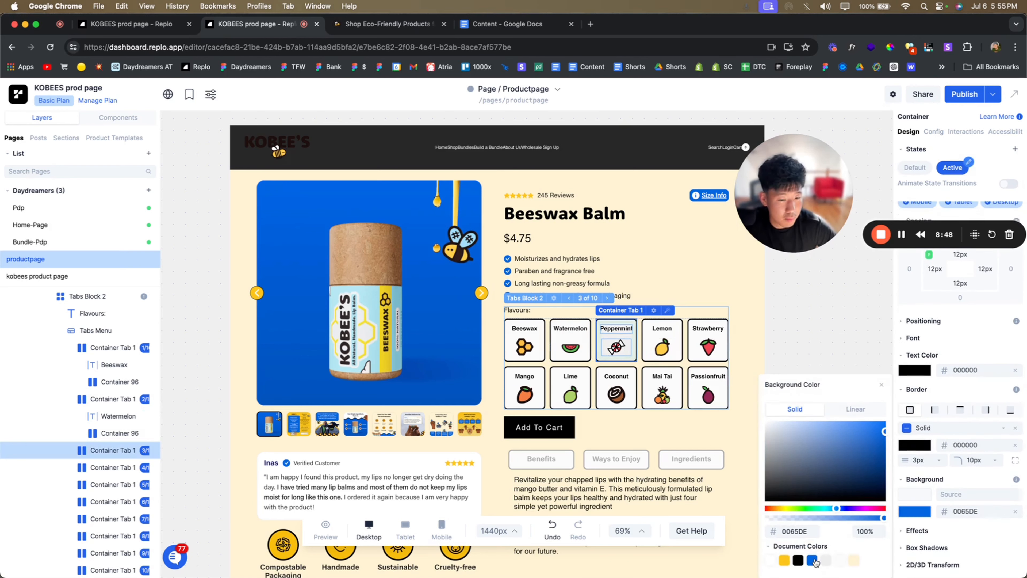
- Make the Peppermint label's text white (FFFFFF) in the tab's Active state and black (000000) in its Default state
left_click(616, 328)
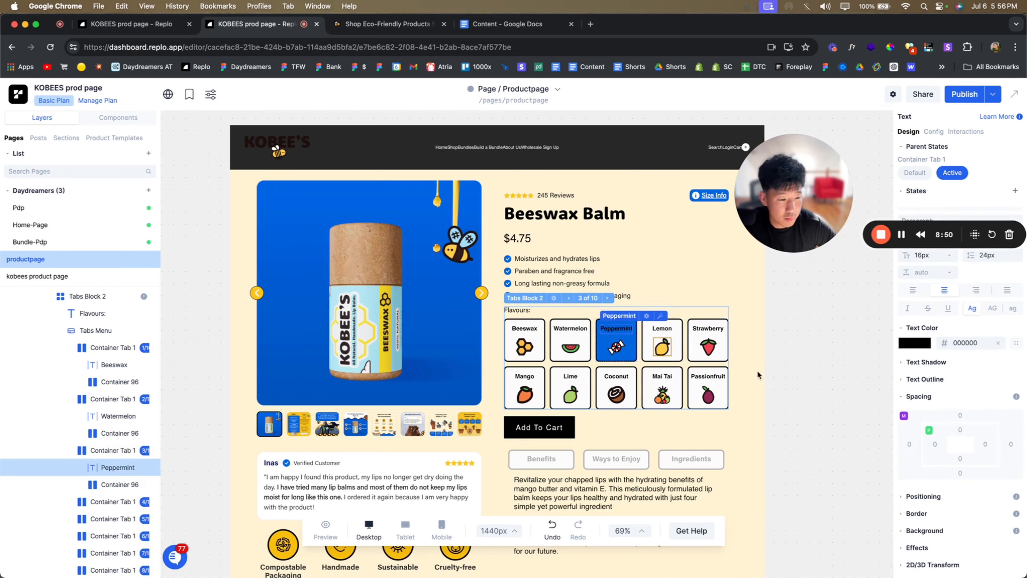
left_click(914, 344)
left_click_drag(814, 354, 744, 283)
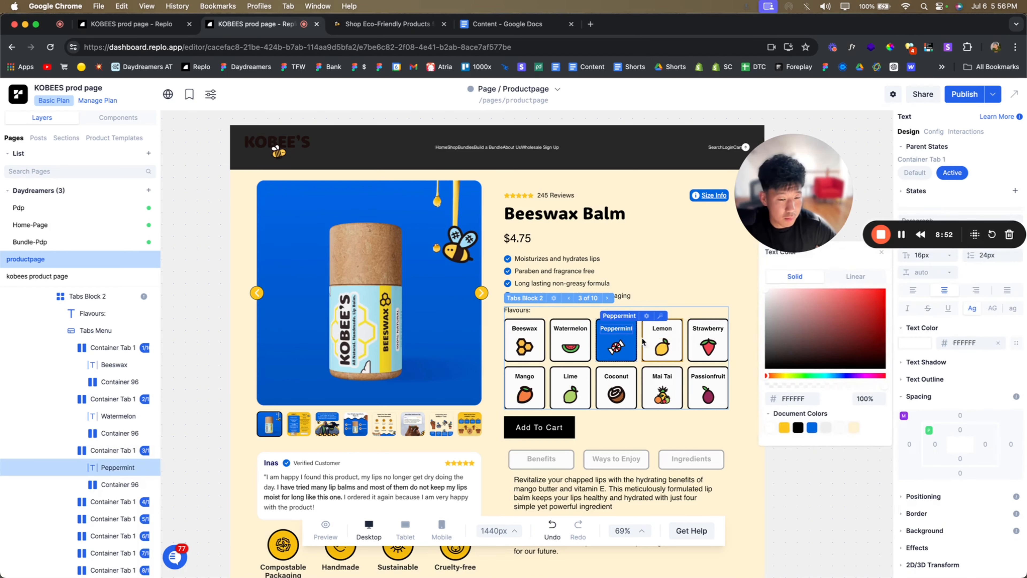
left_click(886, 191)
left_click(914, 172)
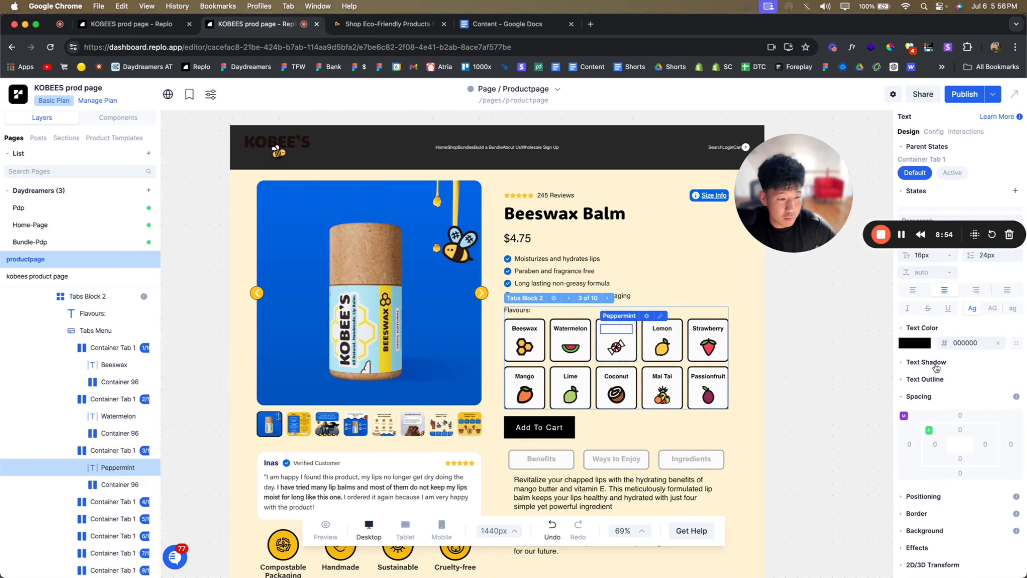
left_click(915, 343)
left_click(679, 344)
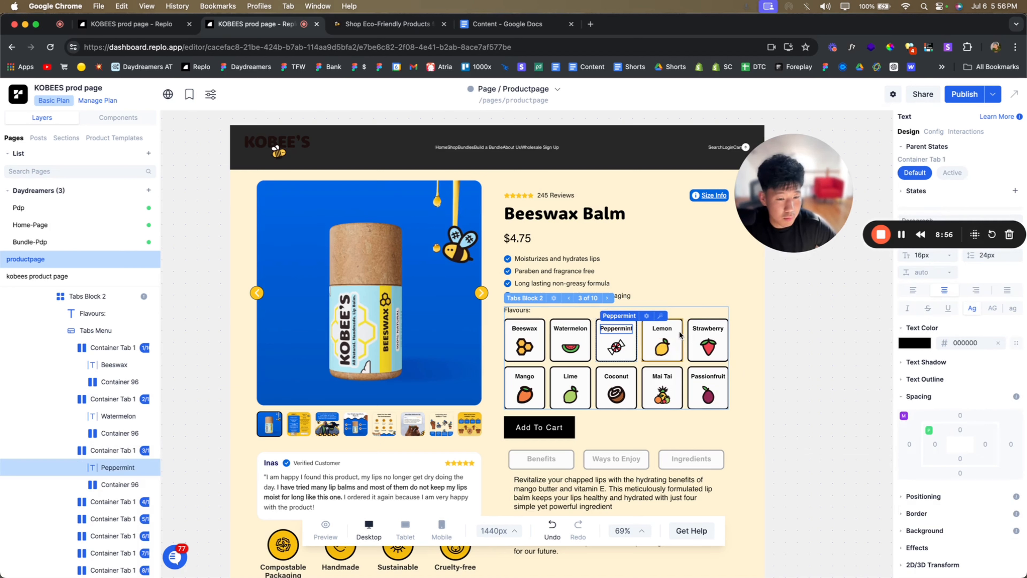
- Set the background color of the Lemon tab container's Active state to the blue document color 0065DE
left_click(680, 334)
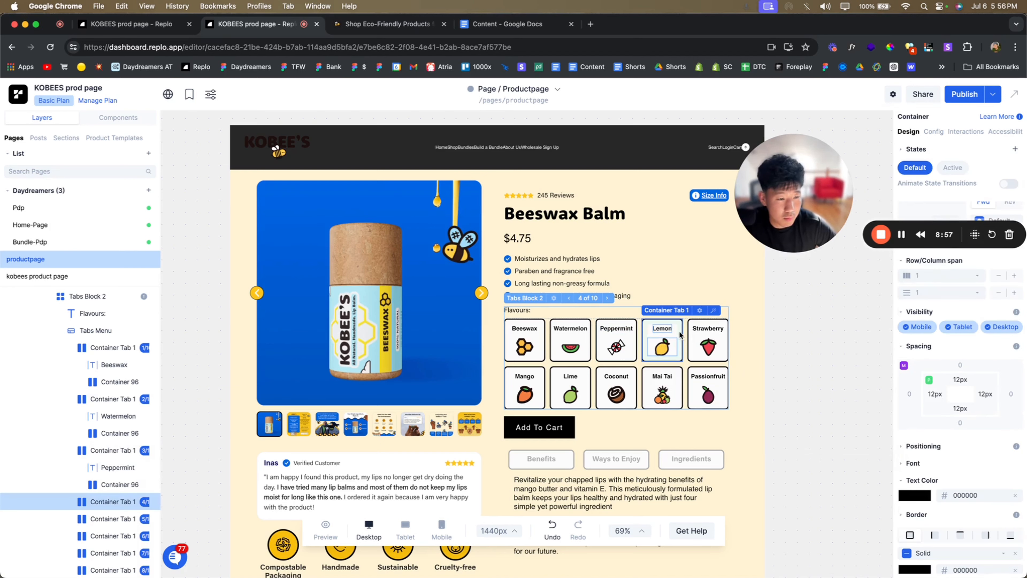
left_click(951, 168)
scroll(921, 547, "down", 3)
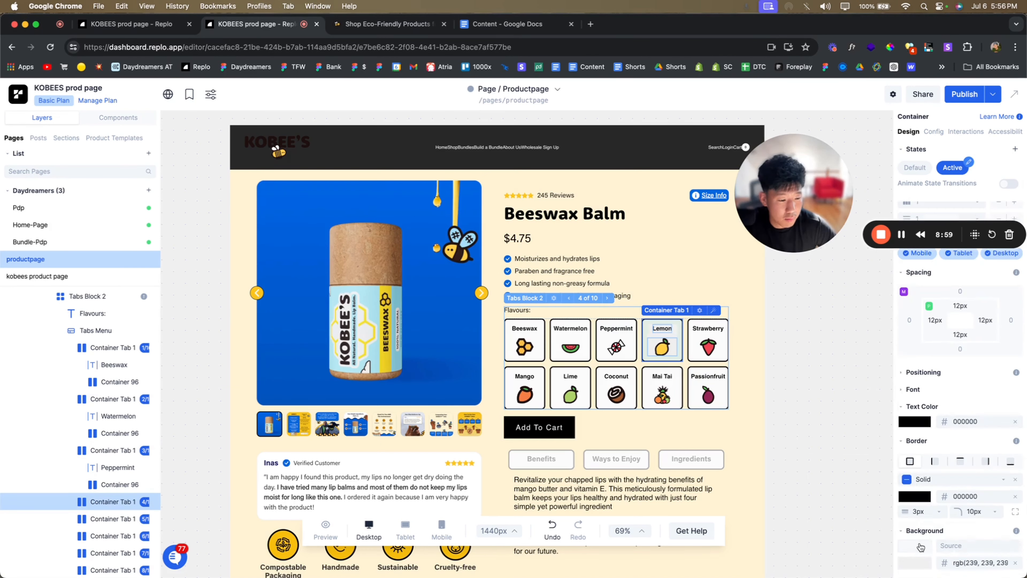
left_click(923, 564)
left_click(812, 560)
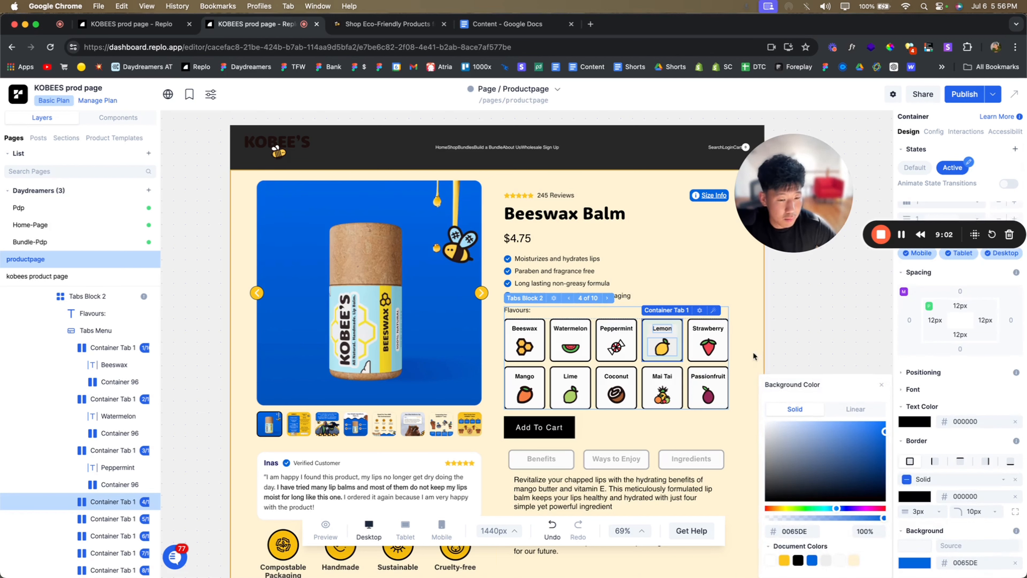
- Make the Lemon label's text white (FFFFFF) in the tab's Active state and black (000000) in its Default state
left_click(667, 328)
left_click(919, 342)
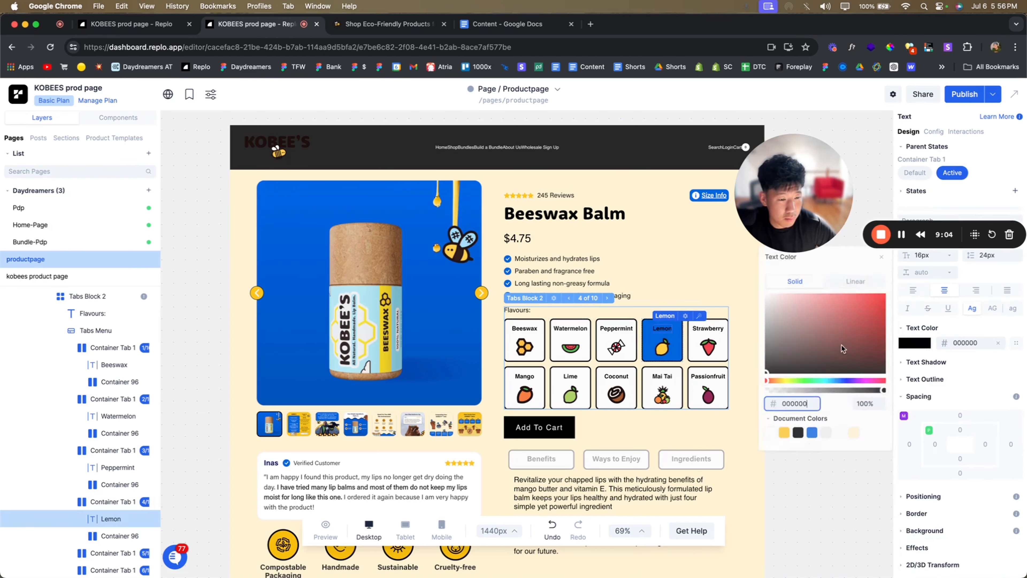
left_click(915, 172)
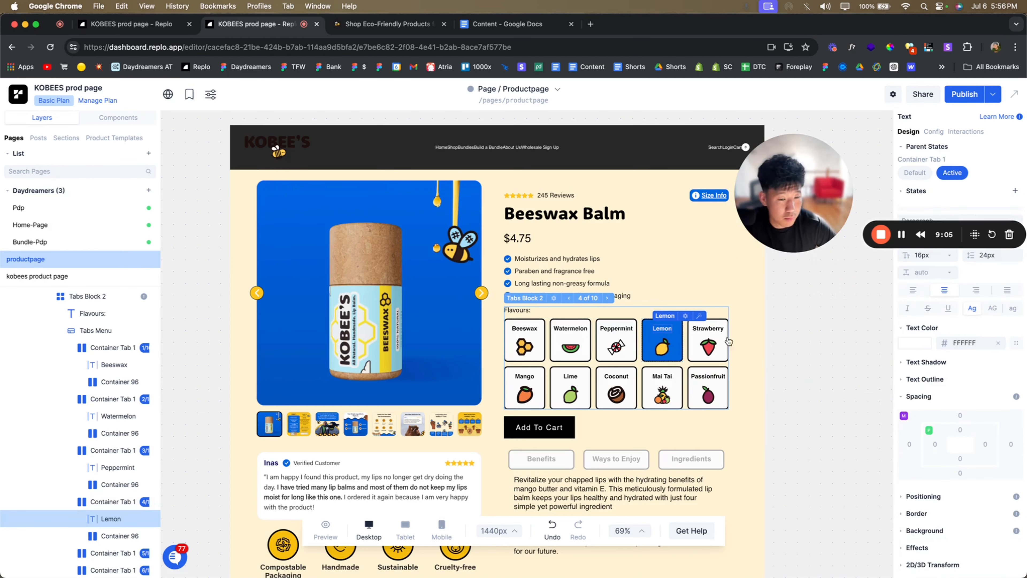
left_click(680, 347)
left_click(916, 495)
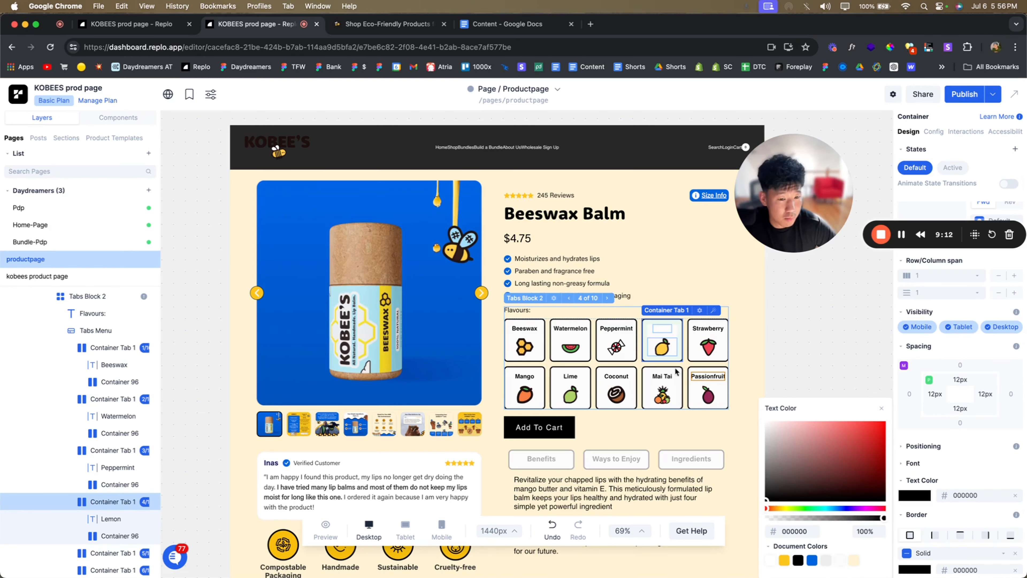
left_click(661, 330)
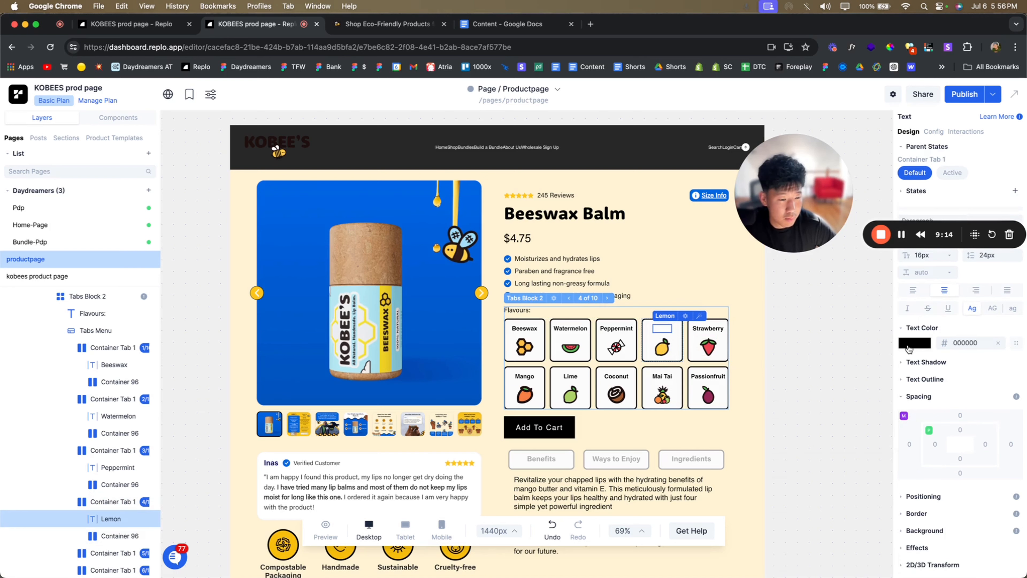
left_click(908, 347)
left_click(839, 346)
- Set the background color of the Strawberry tab container's Active state to the blue document color 0065DE
left_click(706, 346)
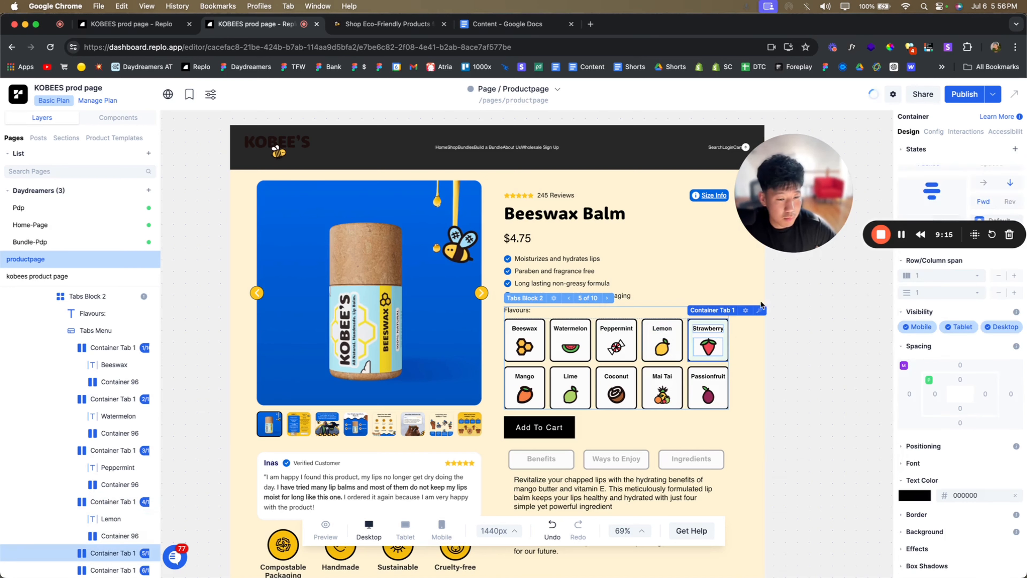
left_click(952, 167)
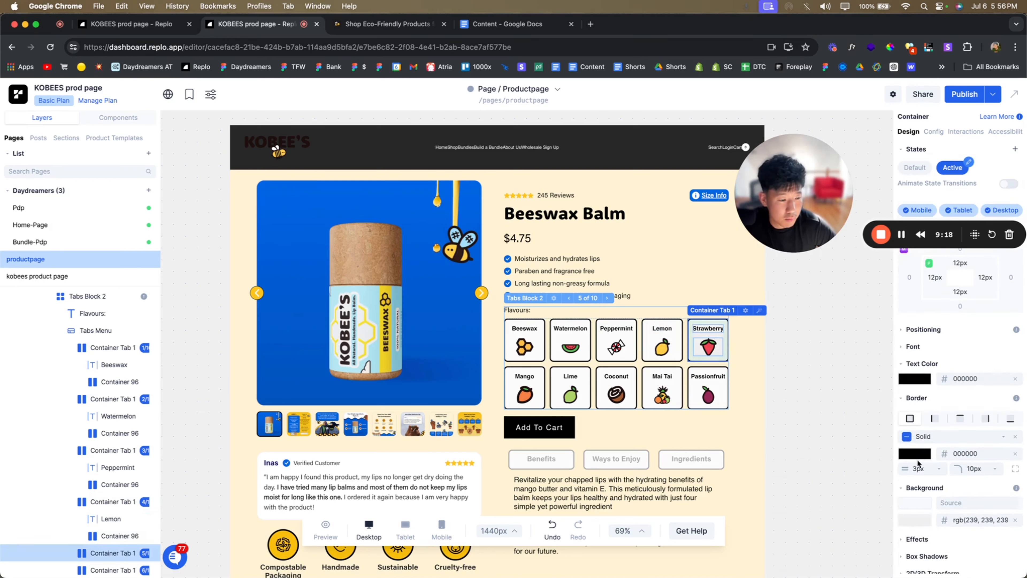
left_click(920, 526)
left_click(812, 560)
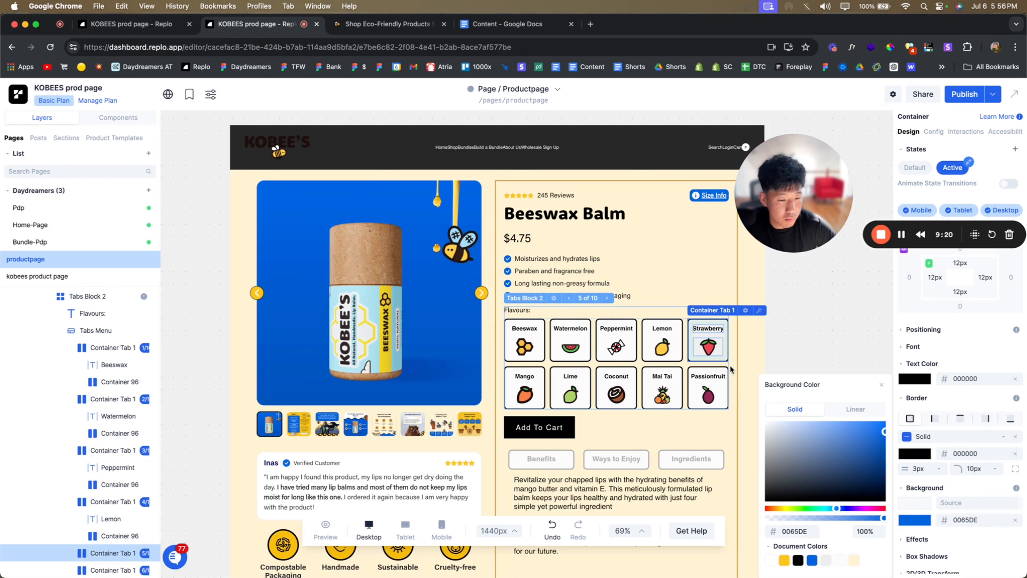
- Make the Strawberry label's text white in the tab's Active state and black (000000) in its Default state
left_click(720, 330)
left_click(914, 345)
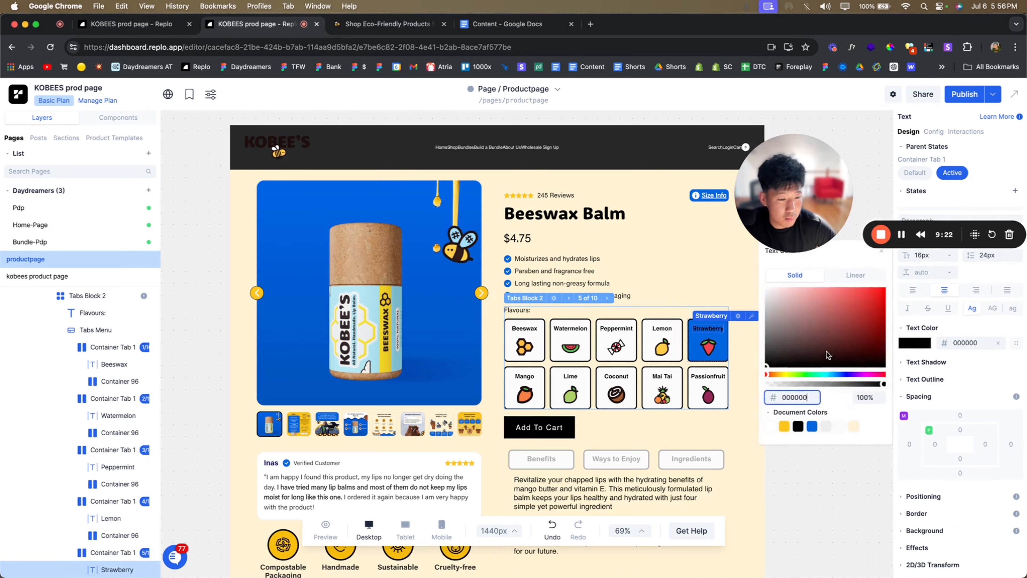
left_click_drag(827, 355, 723, 261)
left_click(712, 329)
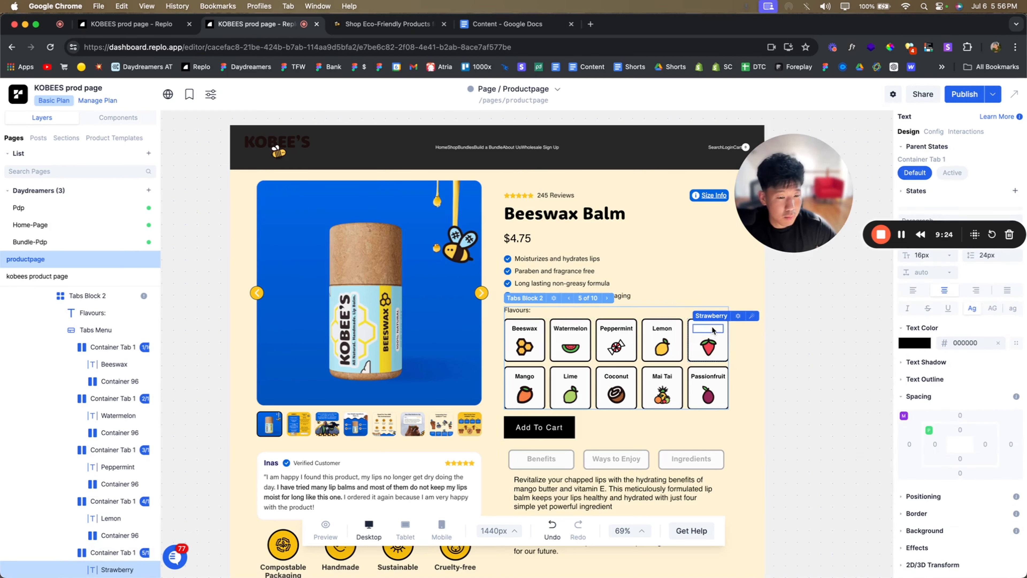
left_click(912, 343)
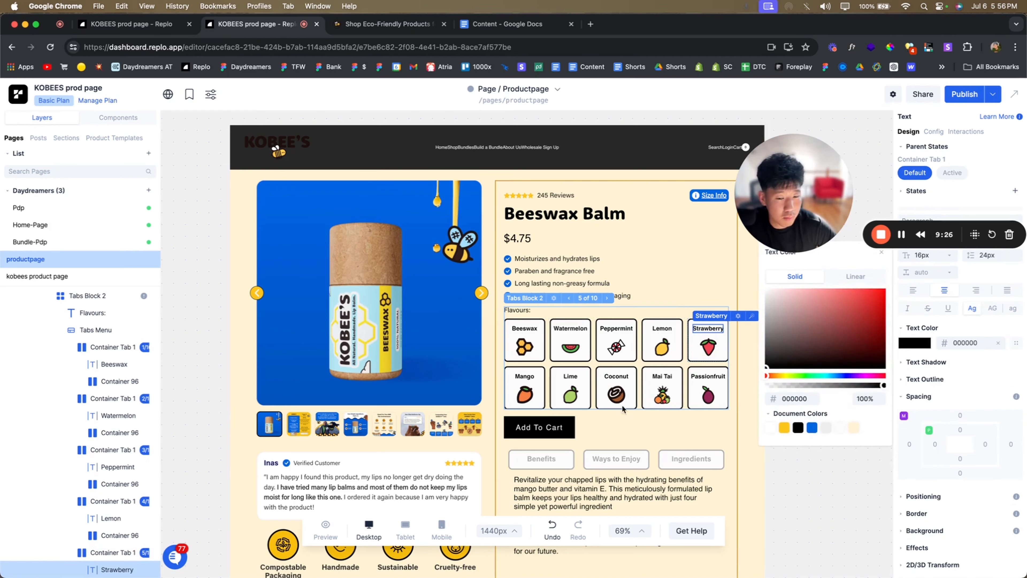
left_click(544, 375)
- Set the background color of the Mango tab container's Active state to the blue document color 0065DE
left_click(543, 375)
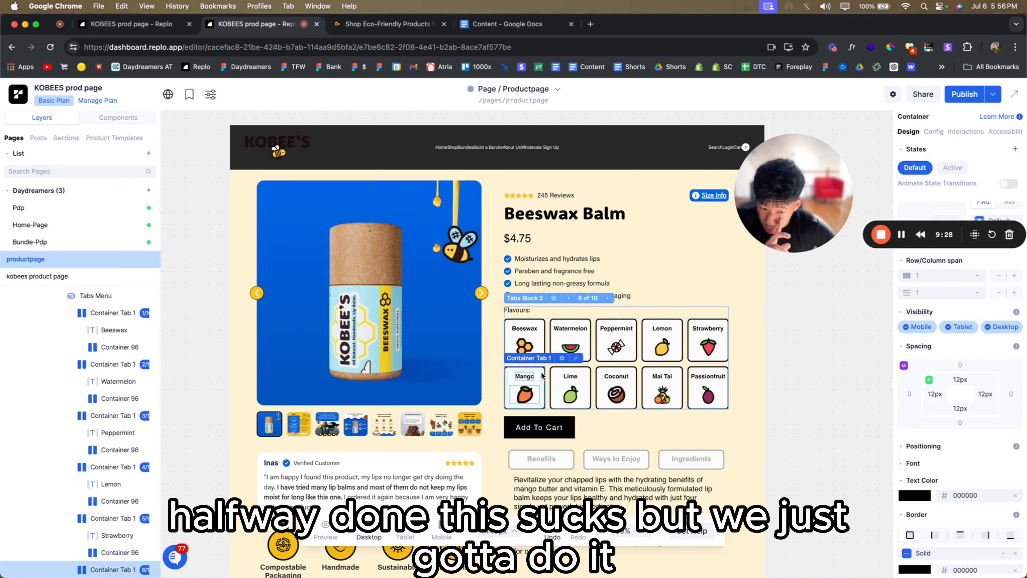
scroll(945, 373, "down", 3)
left_click(953, 167)
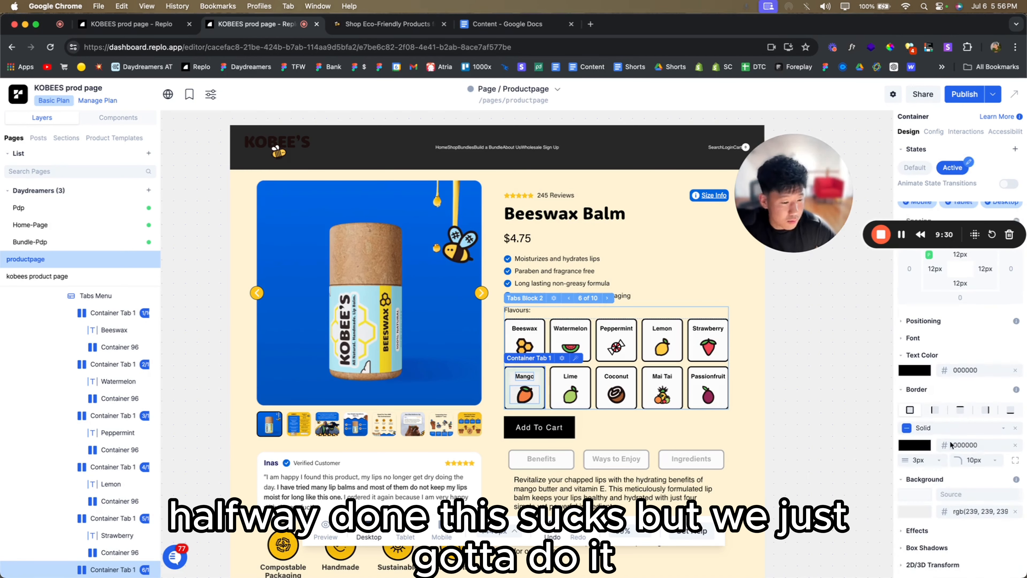
left_click(915, 494)
left_click(812, 560)
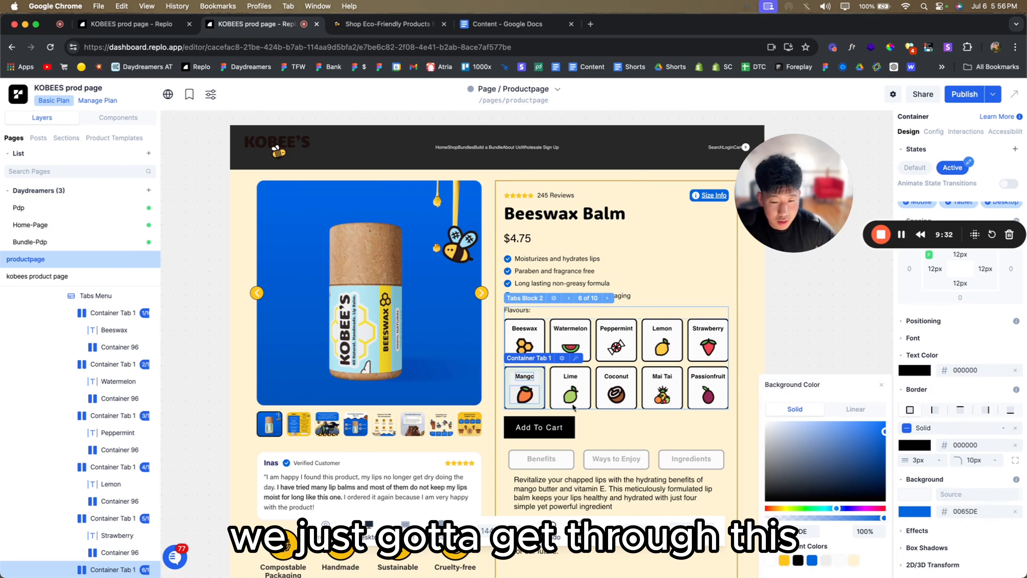
- Make the Mango label's text white in the tab's Active state and black (000000) in its Default state
left_click(532, 377)
left_click(915, 342)
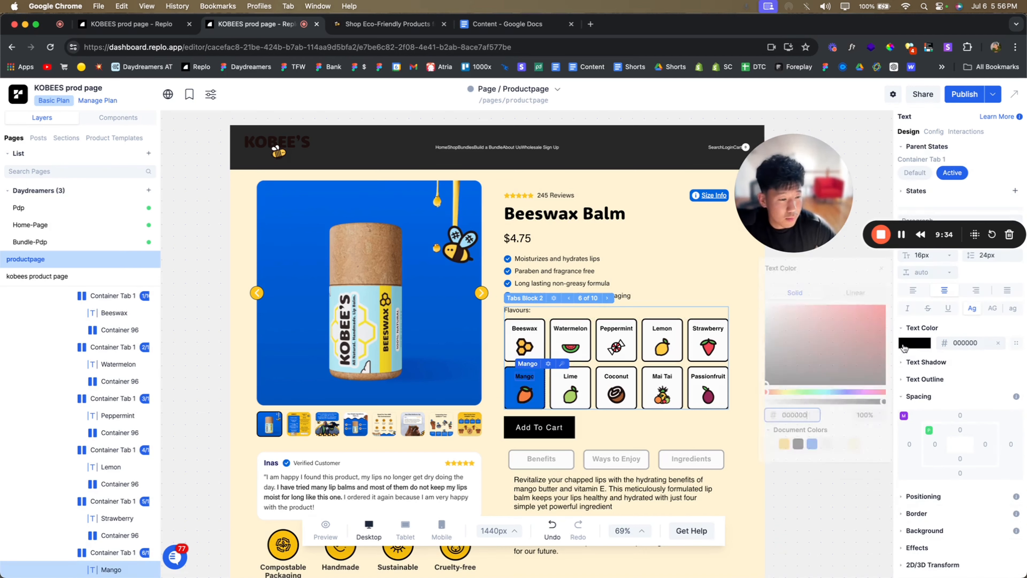
left_click(771, 428)
left_click(907, 176)
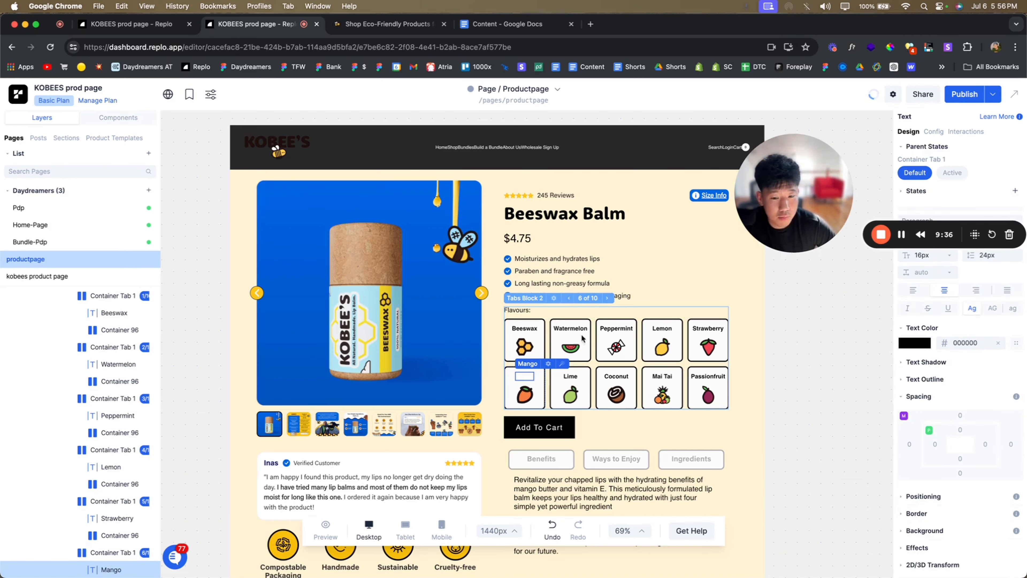
left_click(944, 340)
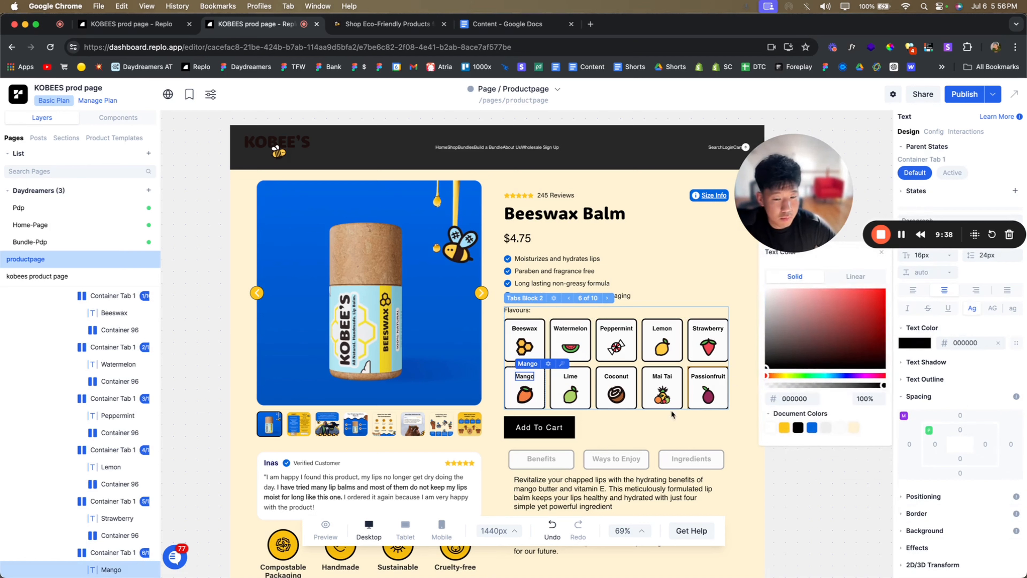
left_click(587, 394)
- Set the background color of the Lime tab container's Active state to the blue document color 0065DE
left_click(566, 400)
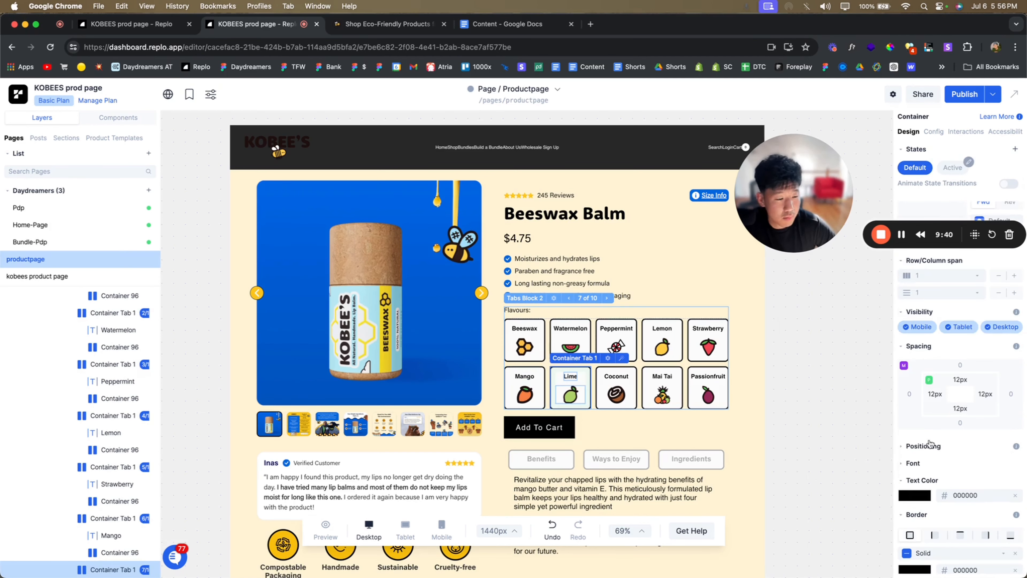
scroll(934, 400, "down", 3)
left_click(915, 510)
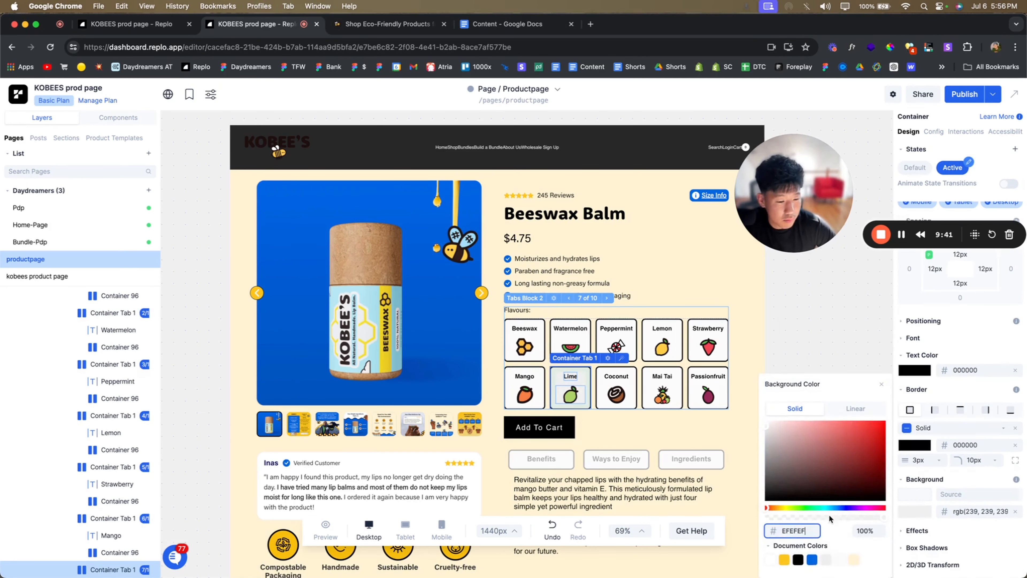
left_click(812, 561)
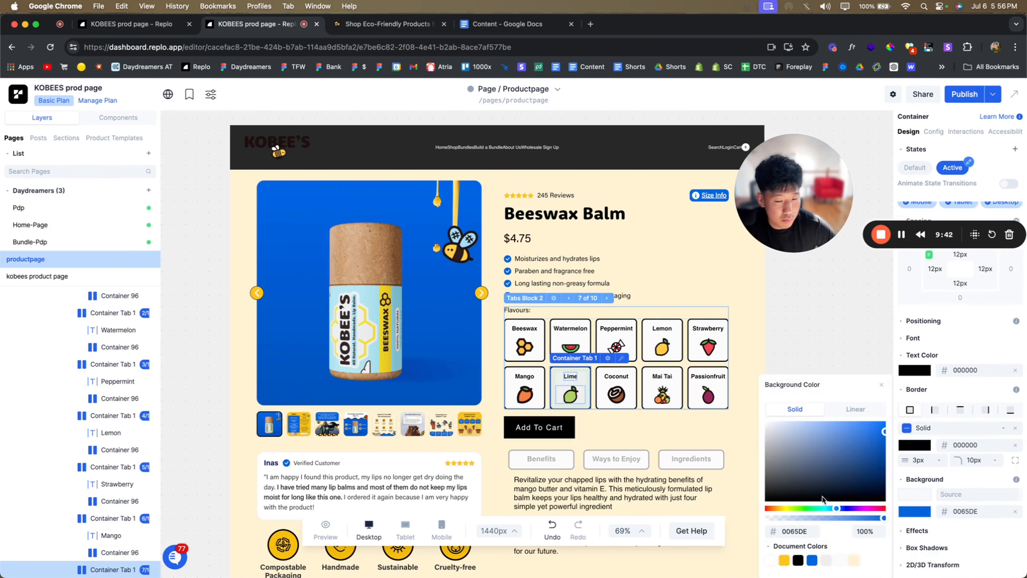
- Set the Lime tab container's text color to white (FFFFFF) in its Active state and check the label in both states
left_click(916, 371)
left_click(912, 168)
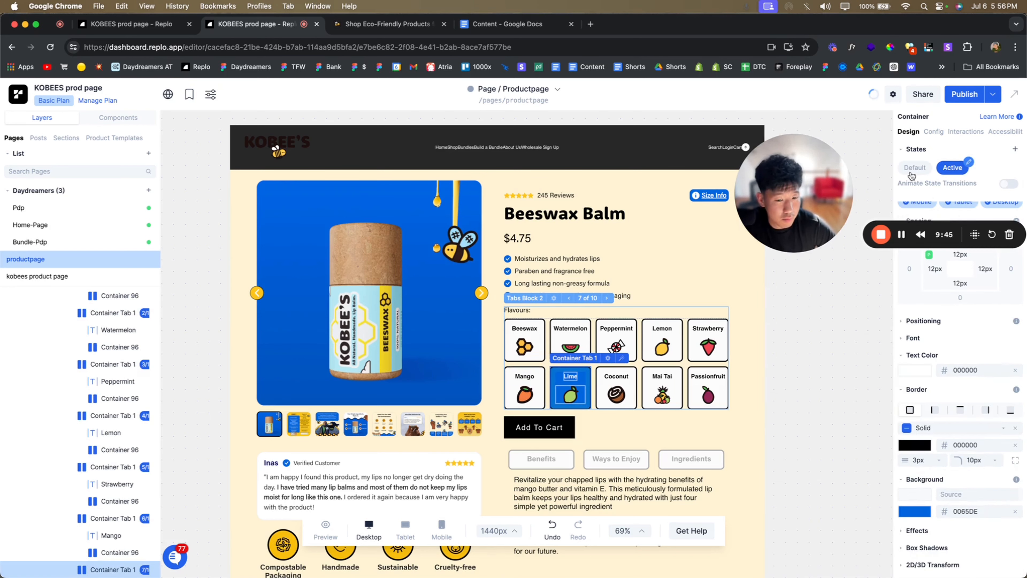
left_click(567, 378)
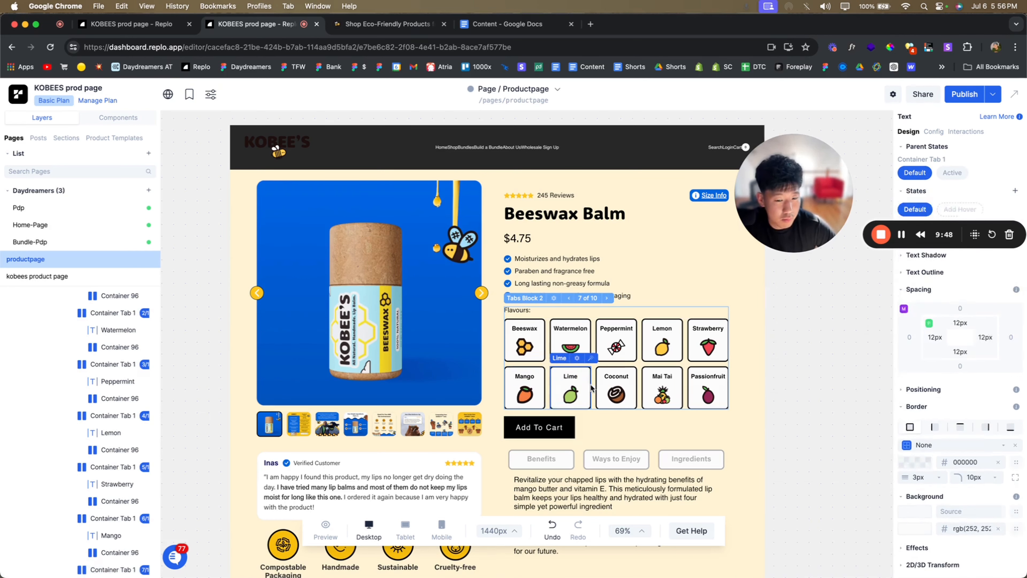
left_click(948, 175)
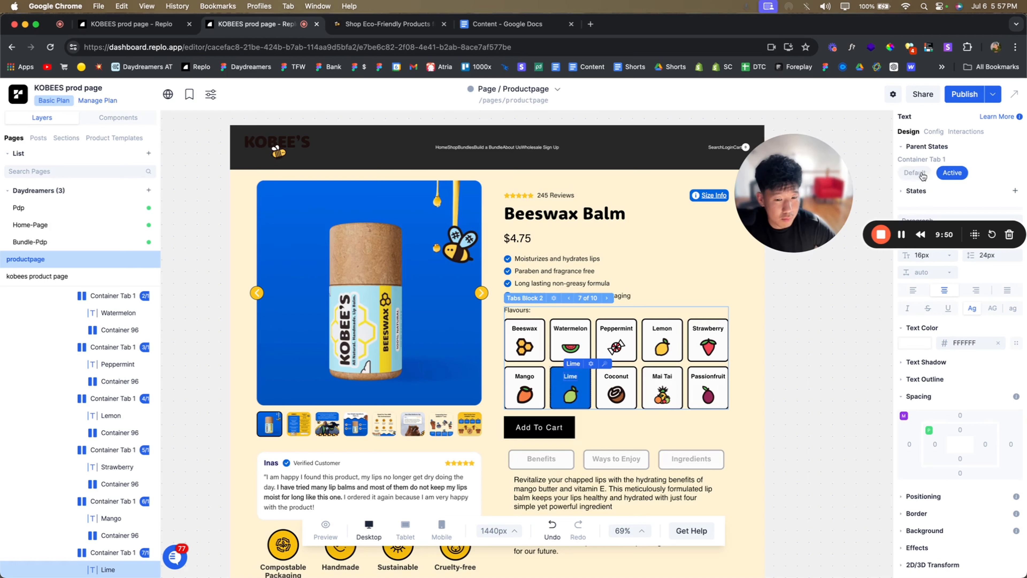
left_click(907, 177)
- Give the Coconut tab container's Active state the blue document color 0065DE as background and white (FFFFFF) text
left_click(633, 370)
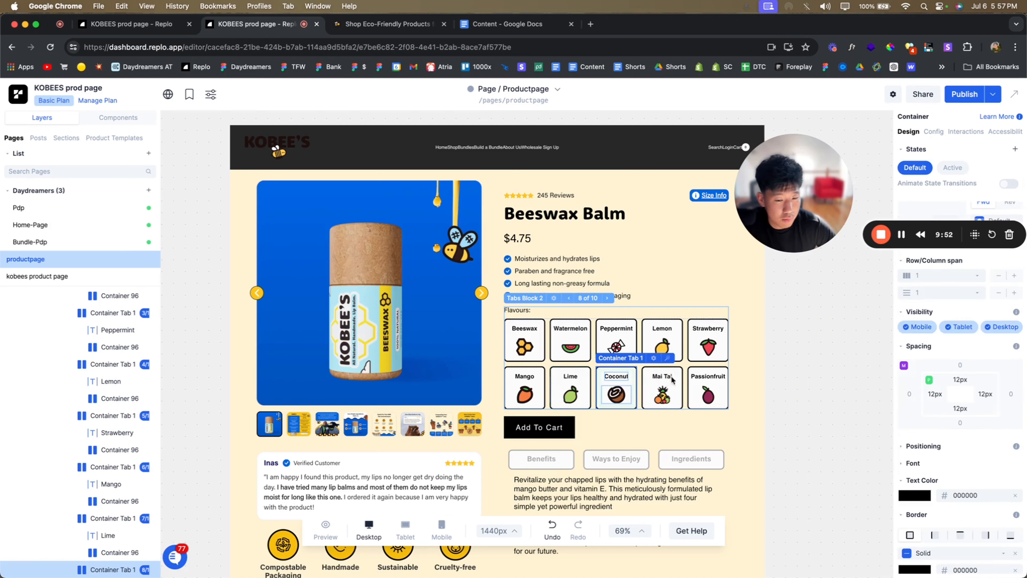
left_click(952, 167)
left_click(914, 510)
left_click(813, 559)
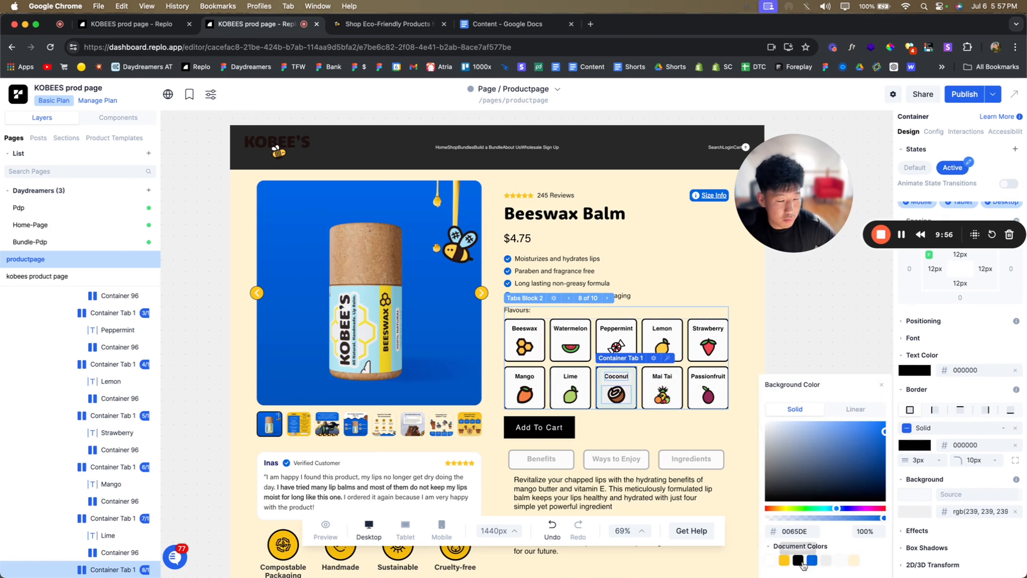
left_click(915, 370)
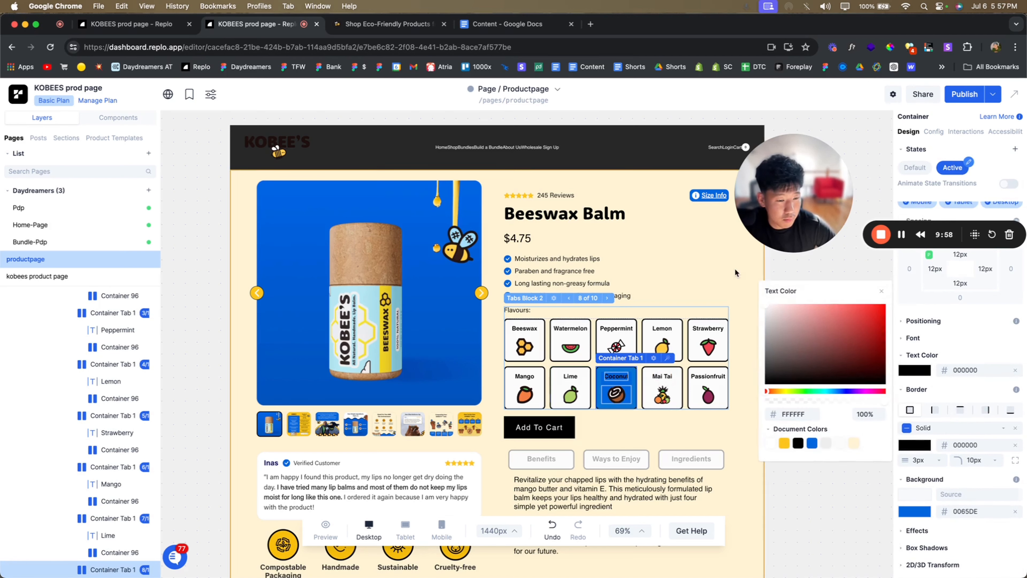
left_click(915, 167)
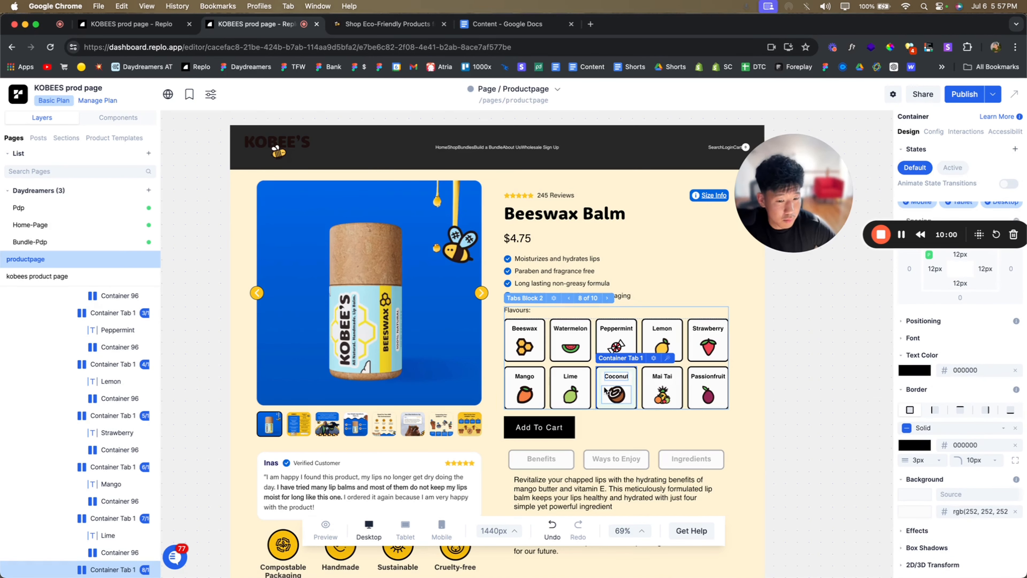
- Give the Mai Tai tab container's Active state the blue document color 0065DE as background and white text
left_click(678, 376)
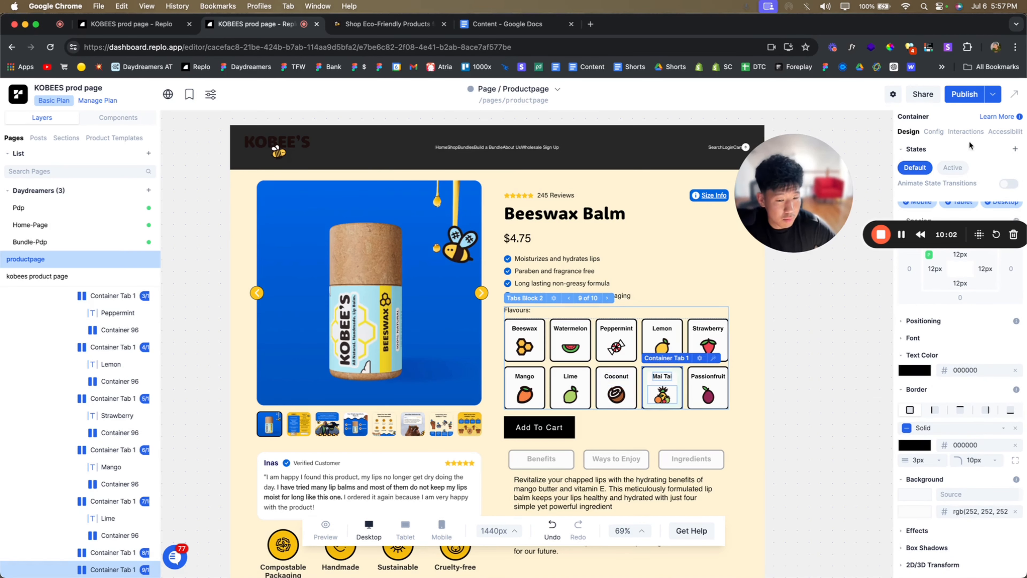
left_click(952, 168)
left_click(914, 511)
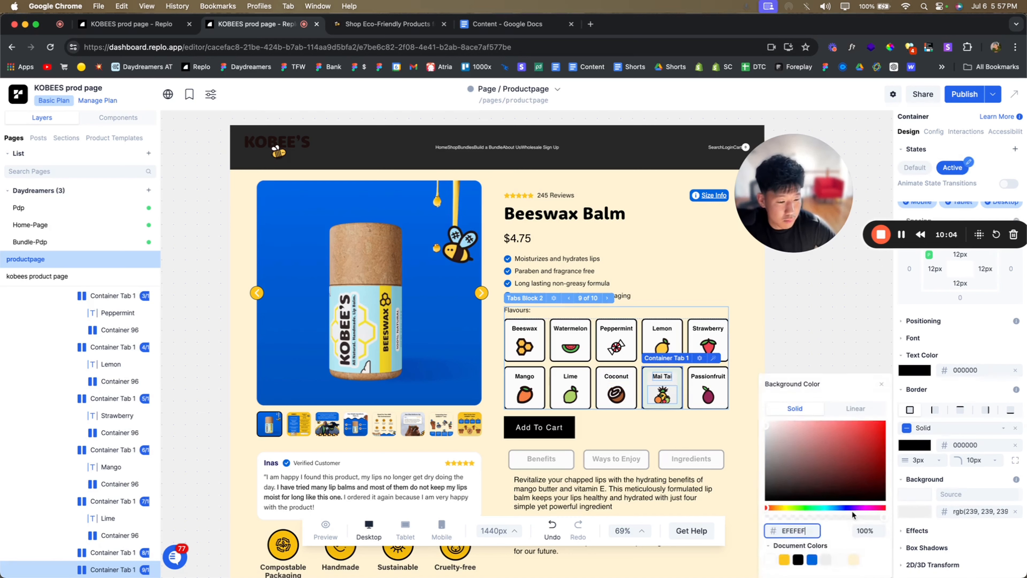
left_click(914, 370)
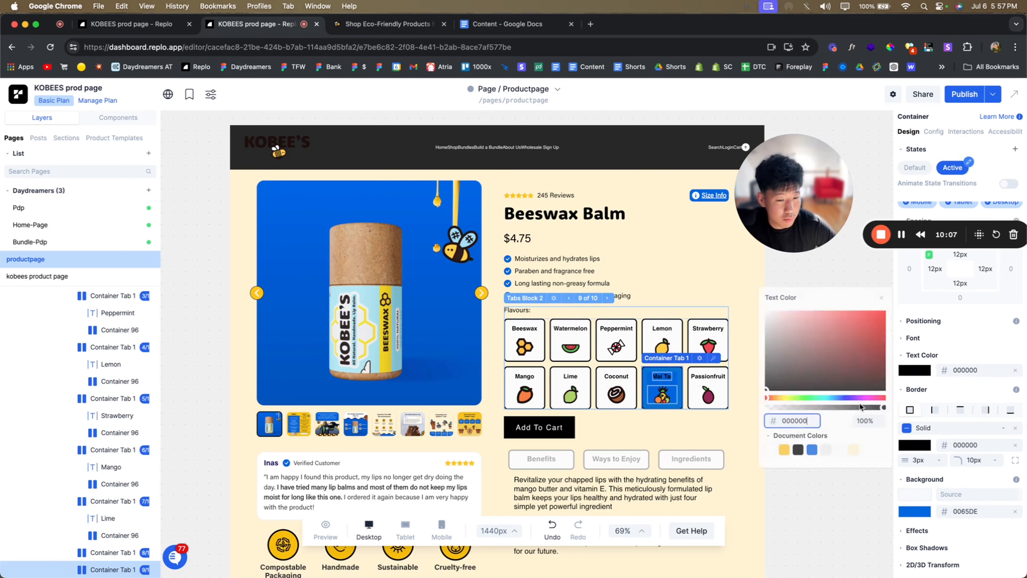
left_click(914, 167)
- Give the Passionfruit tab container's Active state the blue document color 0065DE as background and white text
left_click(720, 376)
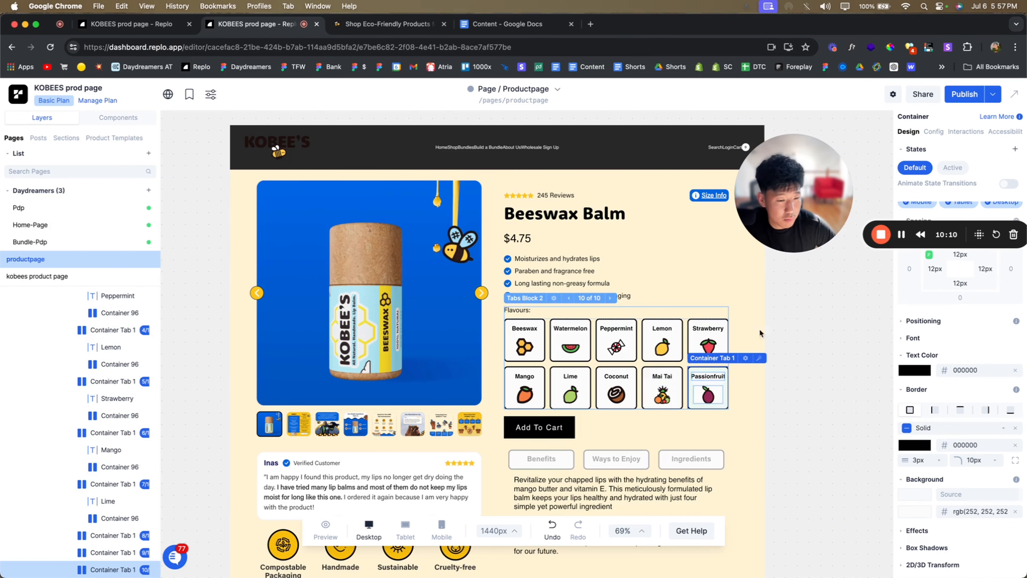
left_click(953, 169)
left_click(914, 511)
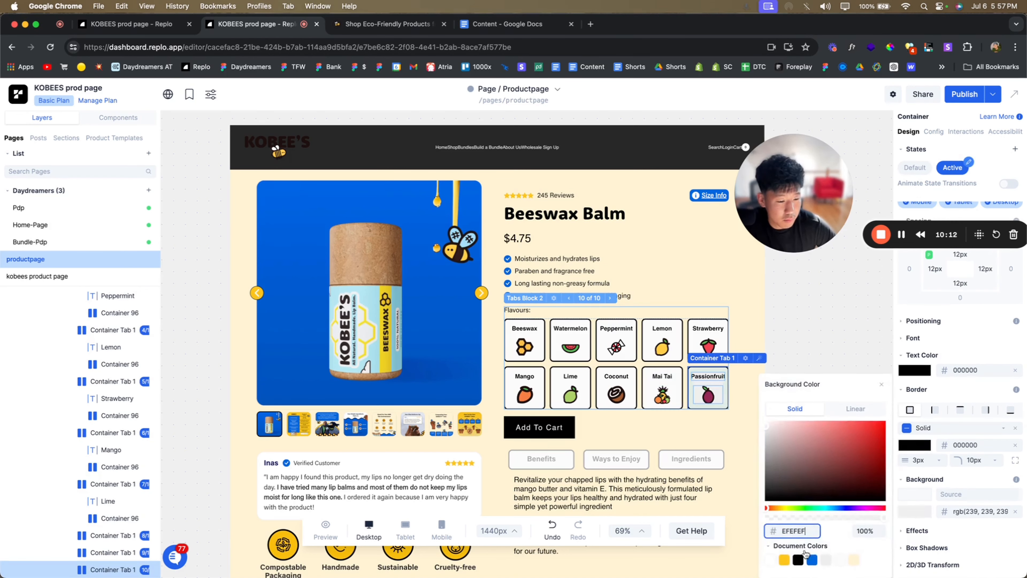
left_click(811, 561)
left_click(914, 370)
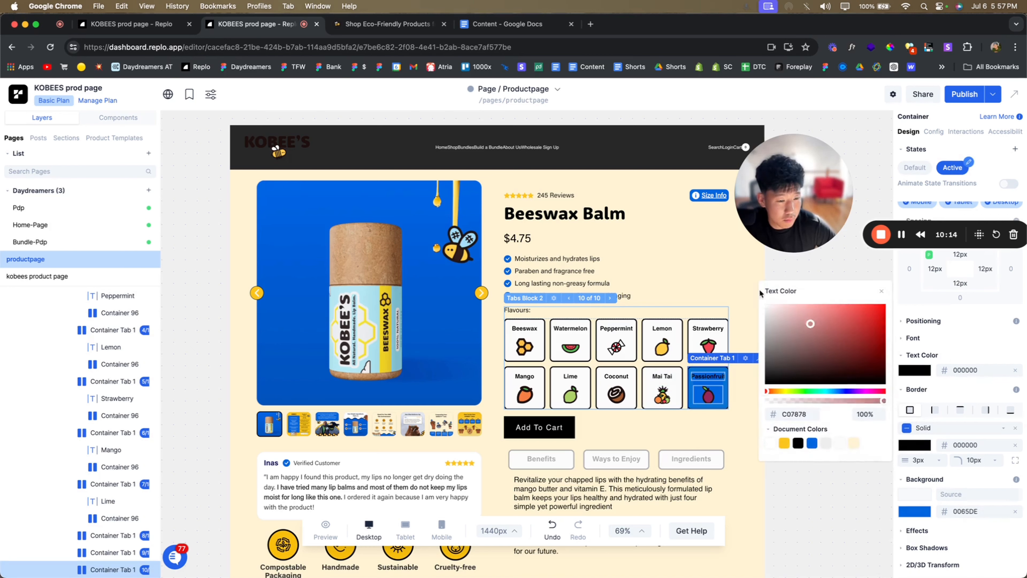
left_click(915, 168)
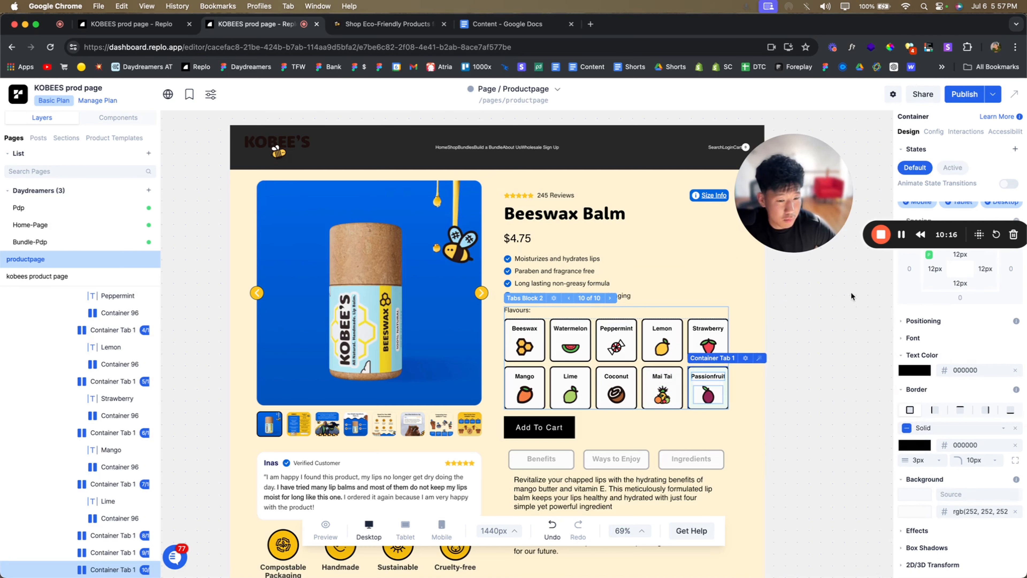
left_click(850, 292)
scroll(468, 351, "down", 1)
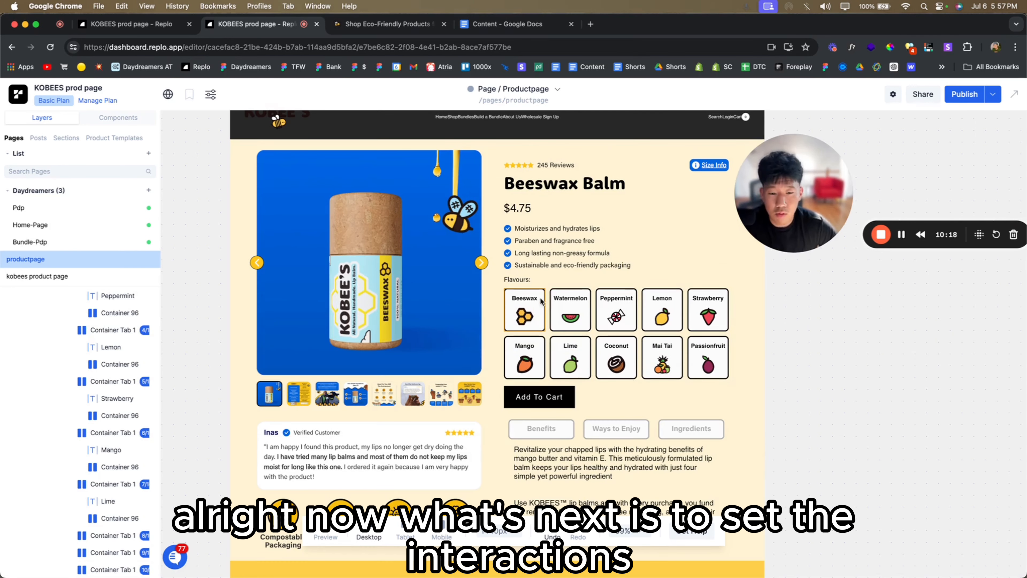
left_click(541, 317)
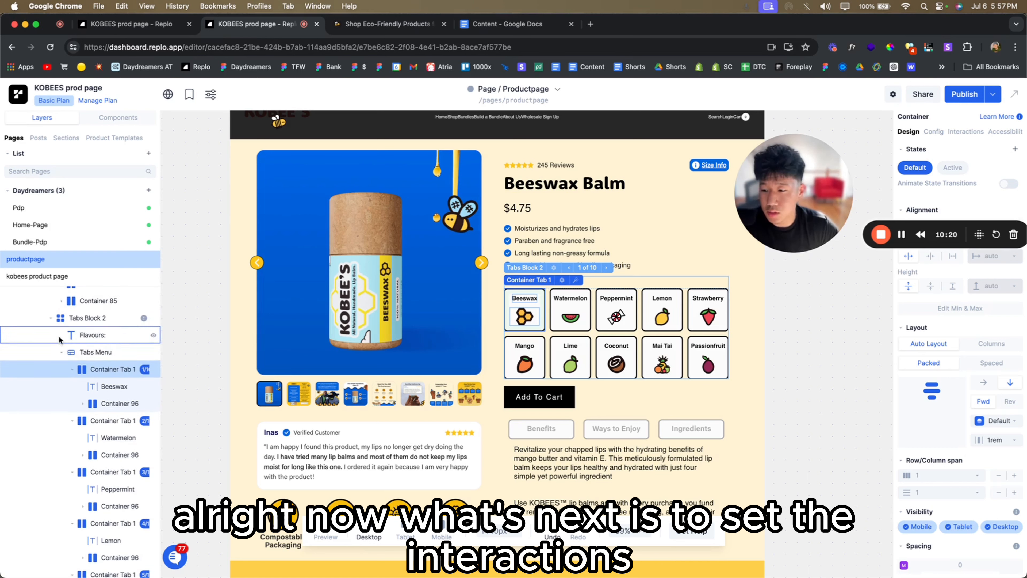
left_click_drag(832, 208, 851, 547)
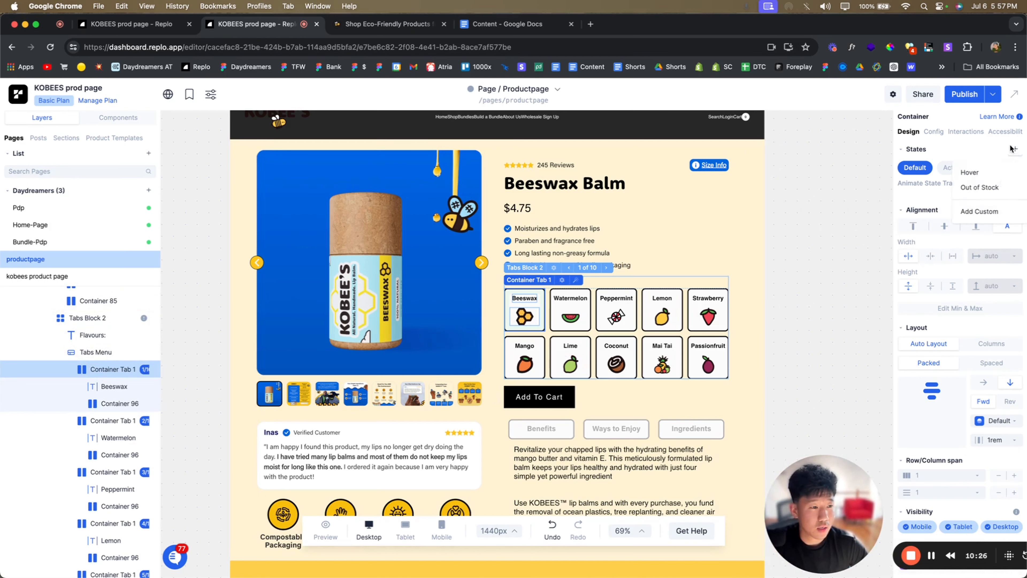
left_click(71, 369)
left_click(72, 386)
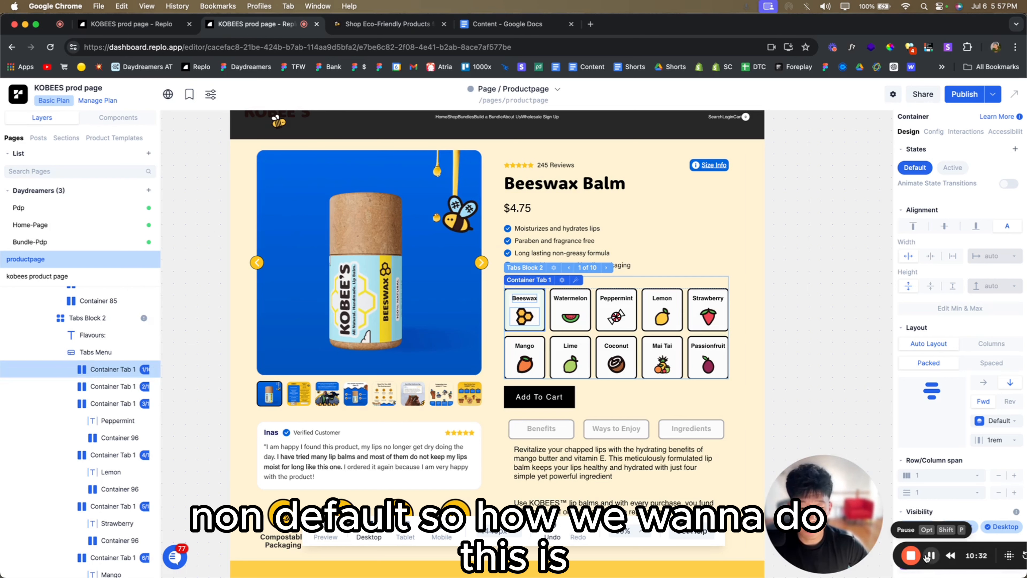
left_click(966, 132)
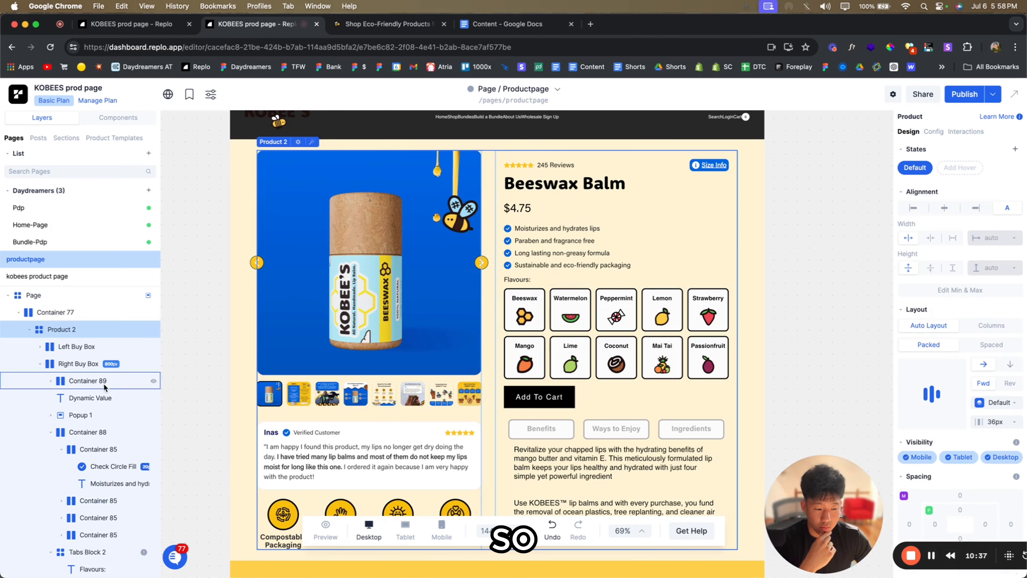
left_click(103, 383)
left_click(89, 443)
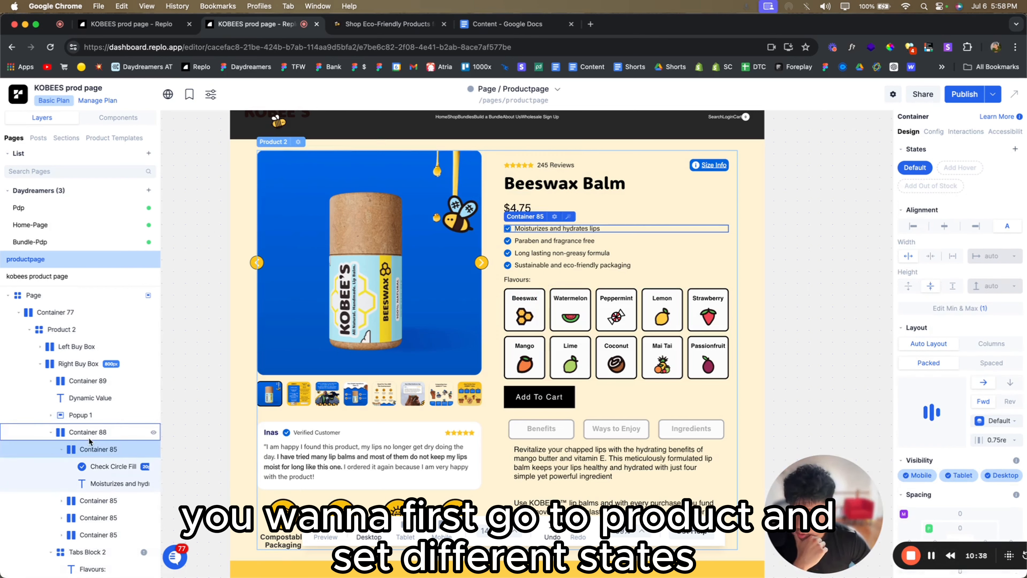
left_click(86, 552)
- Add a custom state named Watermelon to the Product 2 component
left_click(57, 330)
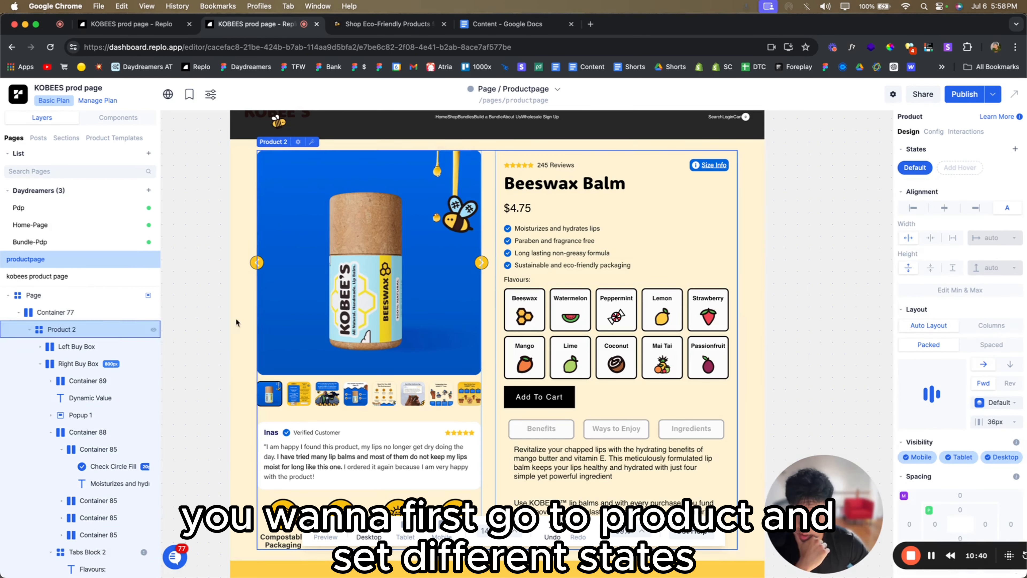
left_click(1016, 149)
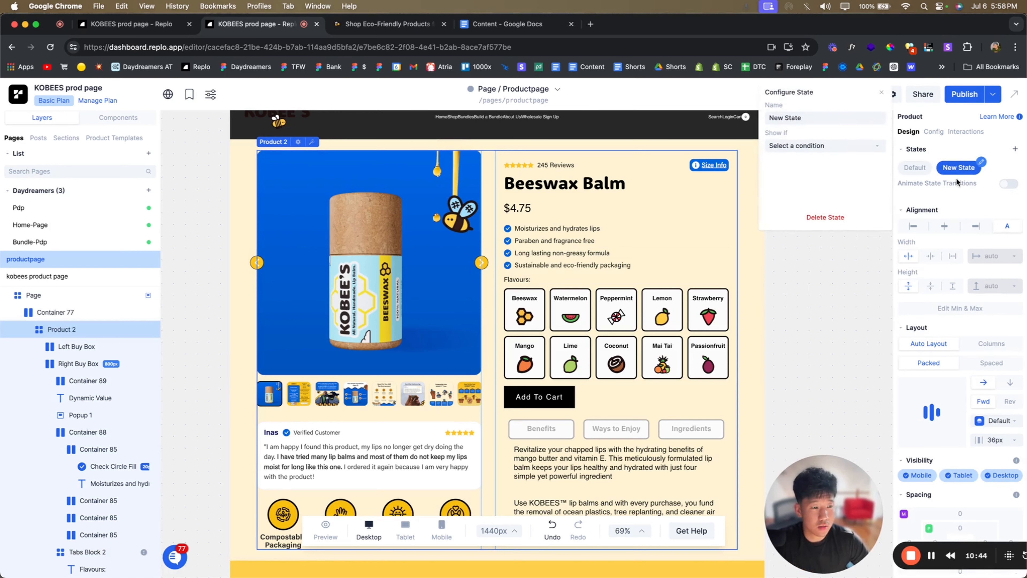
left_click(806, 119)
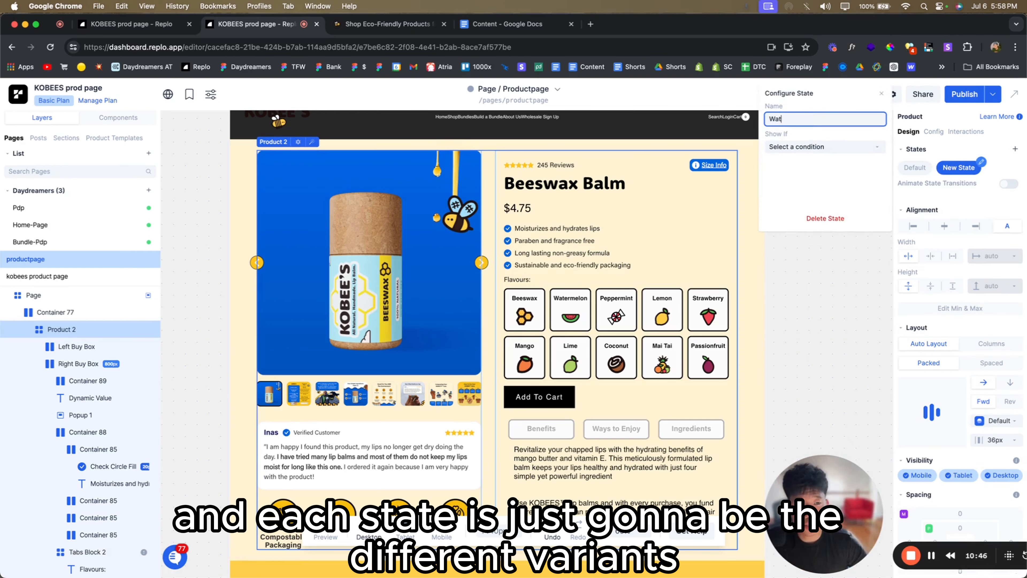
left_click(840, 276)
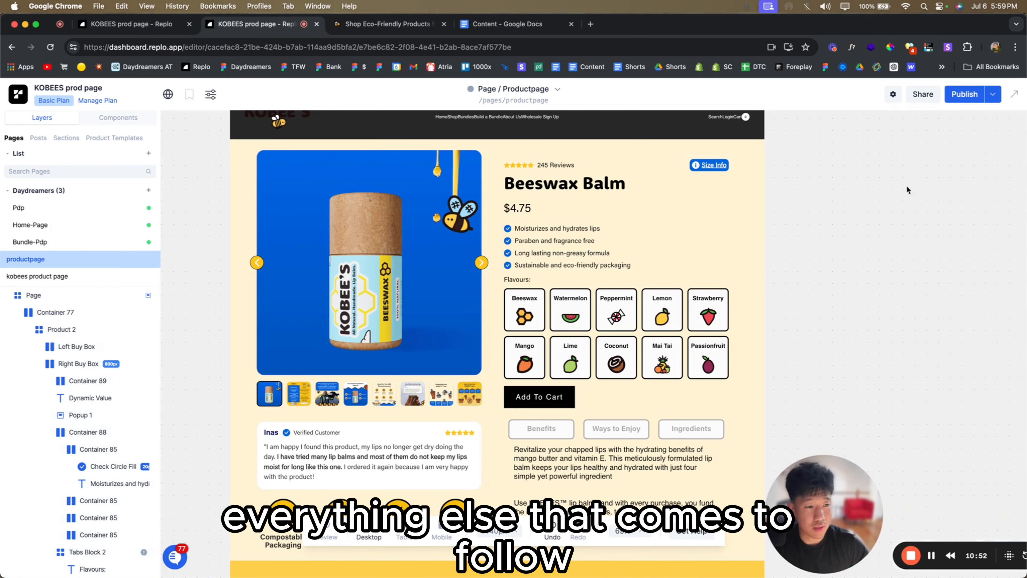
- Add a second custom state to Product 2 and name it Peppermint
left_click(52, 329)
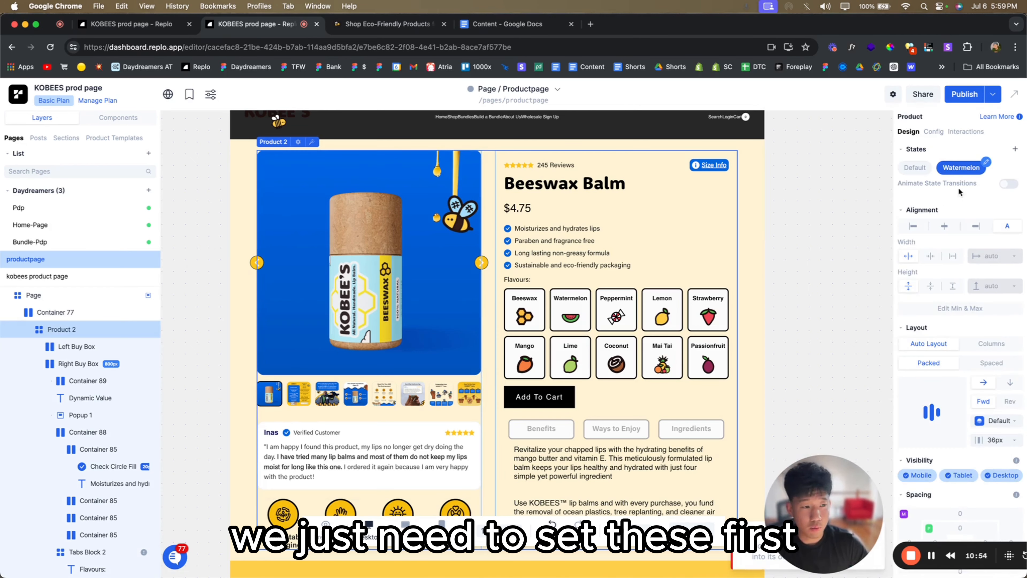
left_click(1014, 152)
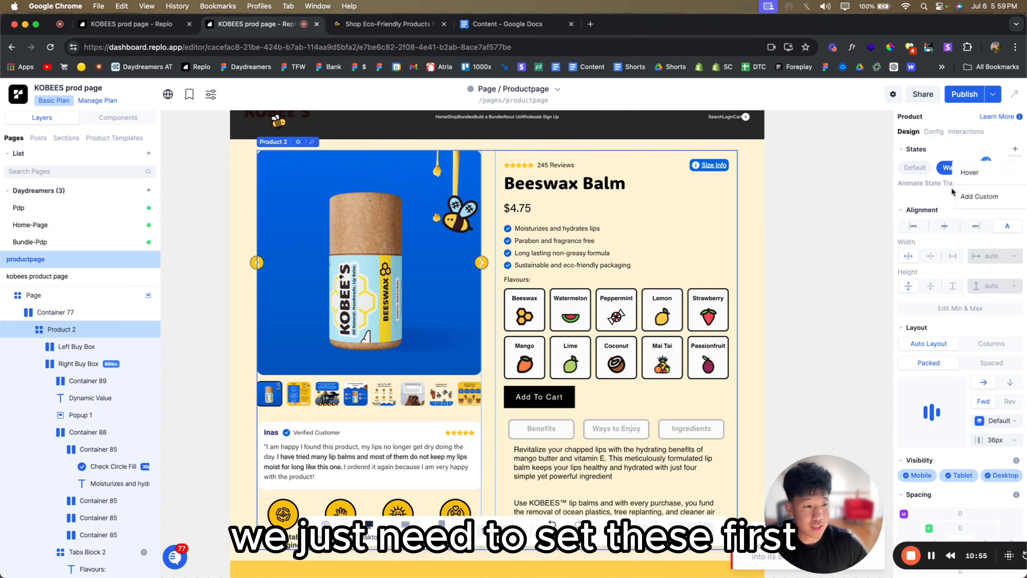
left_click(979, 197)
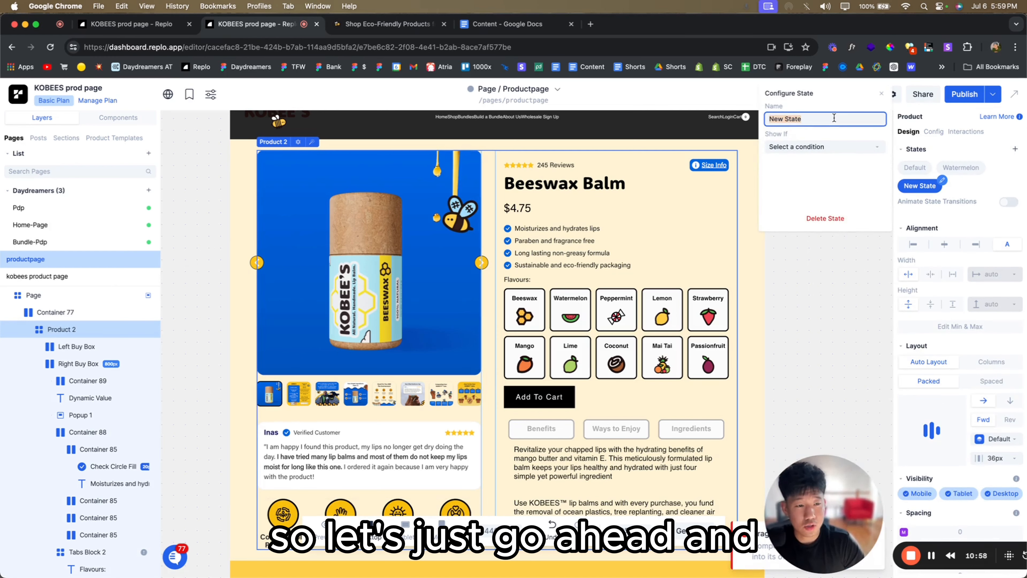
type("Peppe")
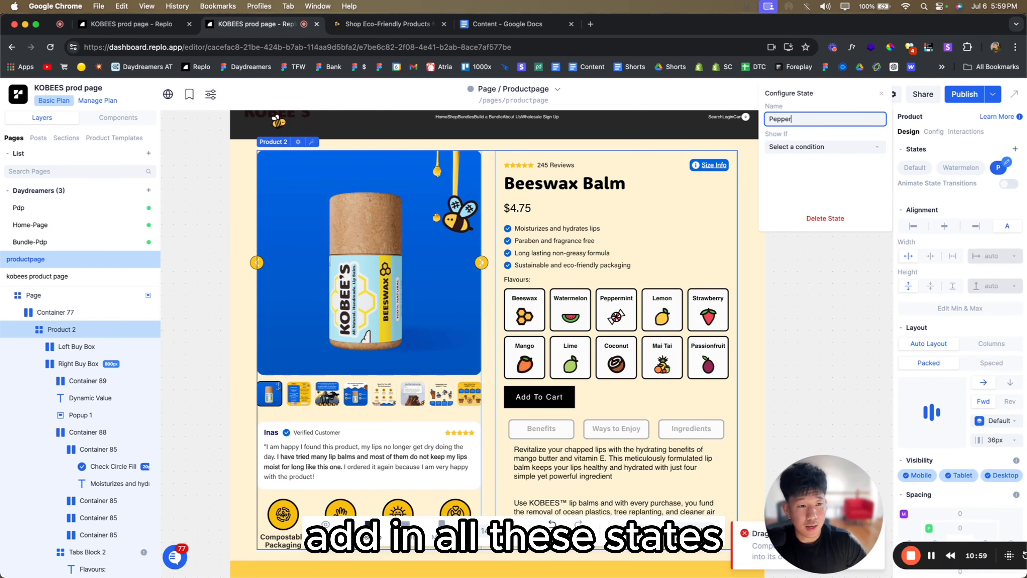
type("r")
type("mint")
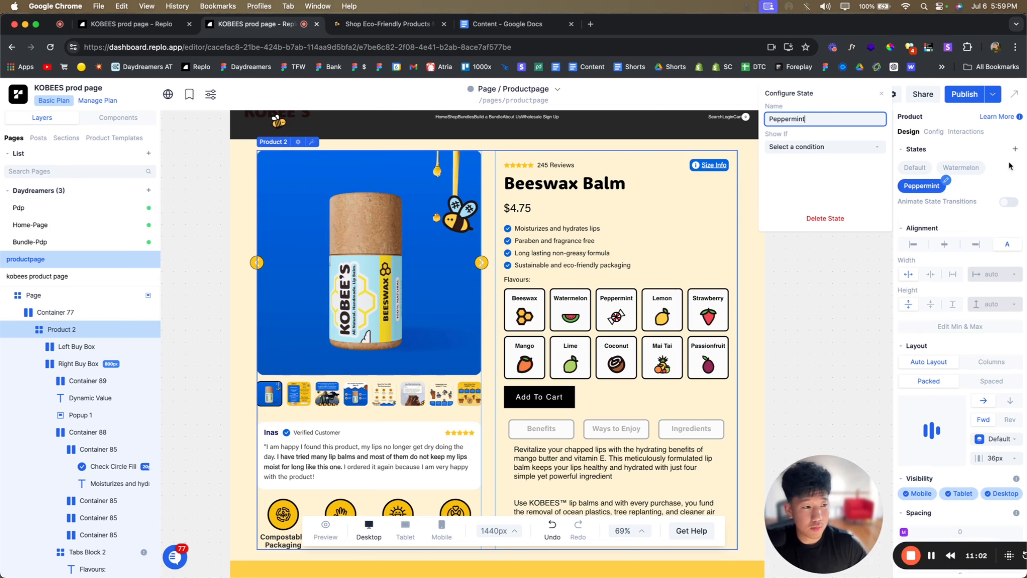
- Add two more custom states to Product 2, named Lemon and Strawberry
left_click(1012, 151)
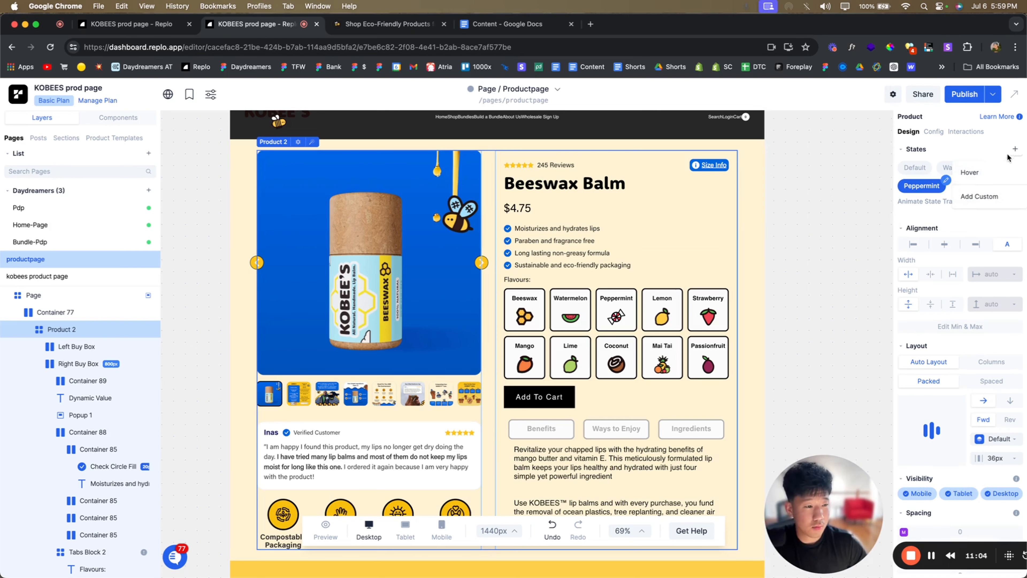
left_click(979, 197)
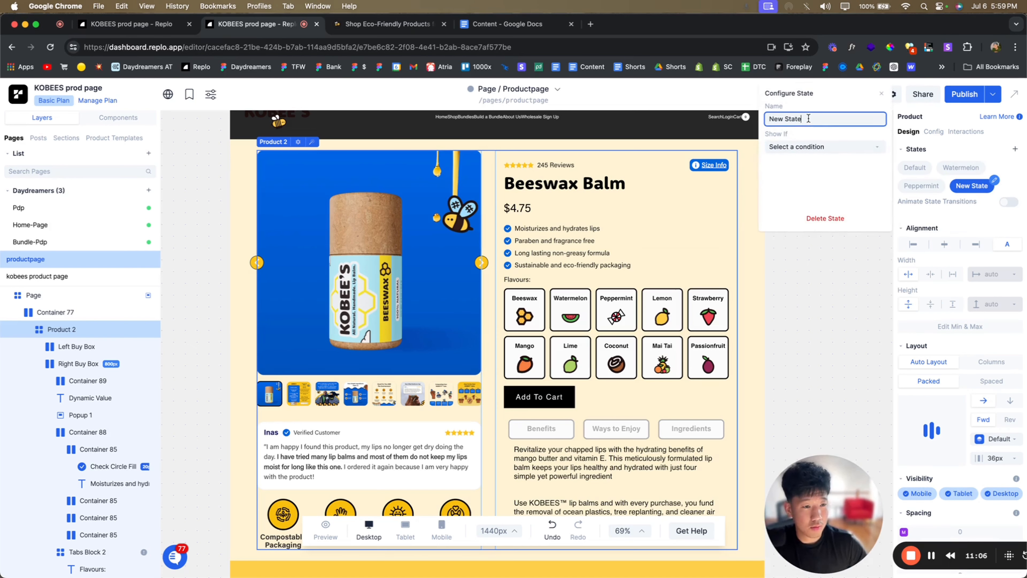
left_click(1014, 149)
left_click(978, 196)
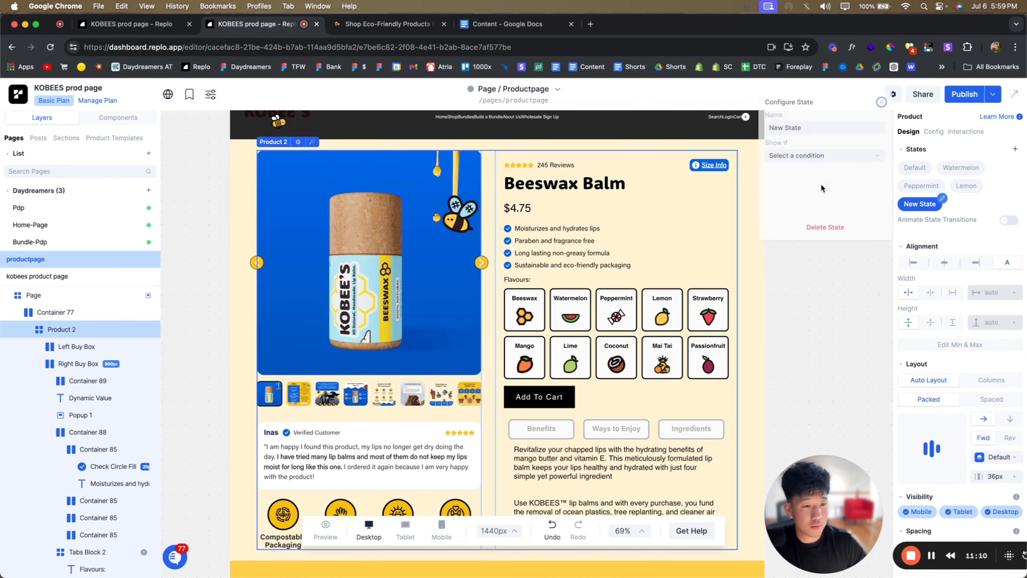
triple_click(825, 118)
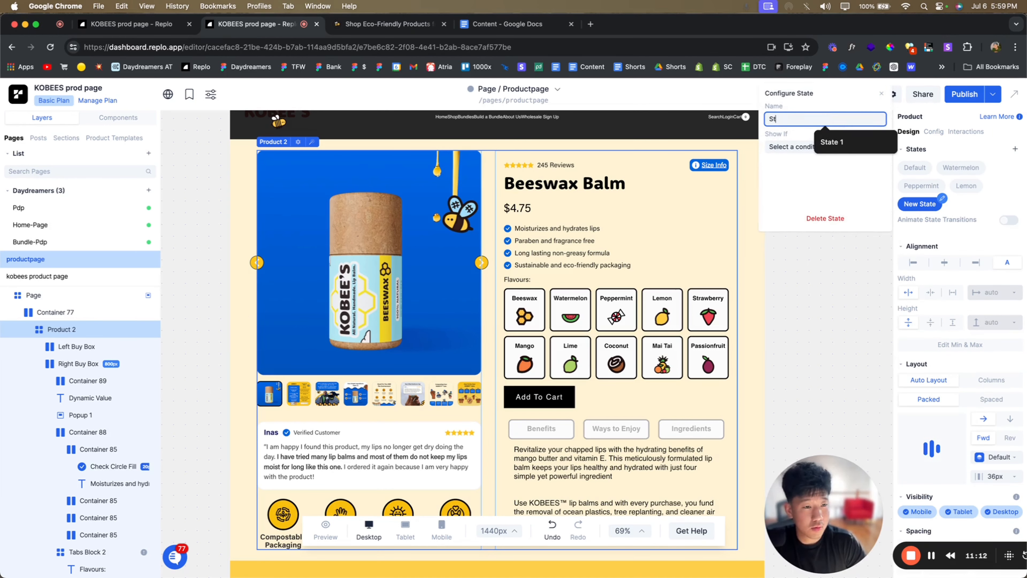
type("rawberry")
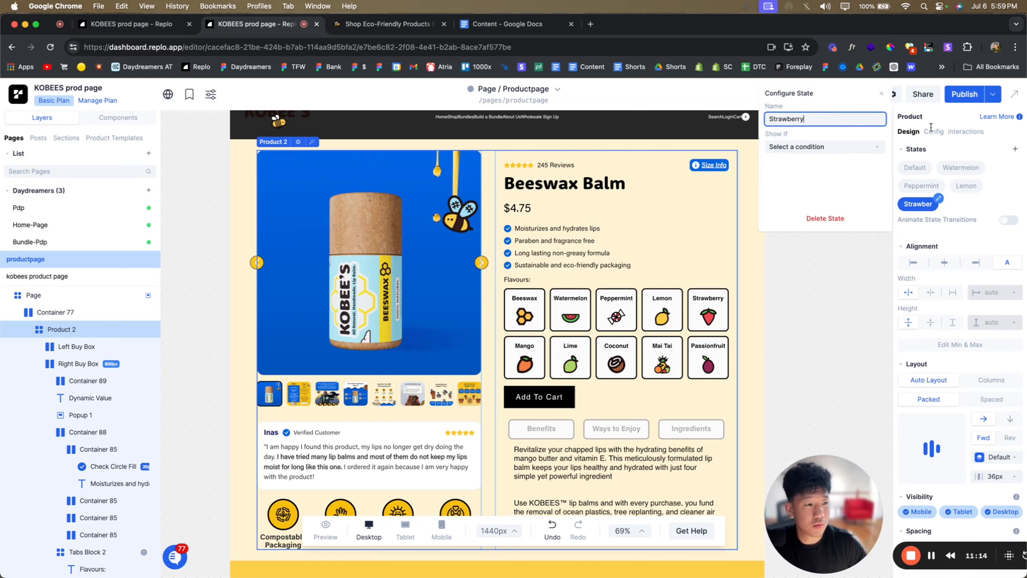
- Add custom states named Mango and Lime to Product 2
left_click(1015, 149)
left_click(952, 206)
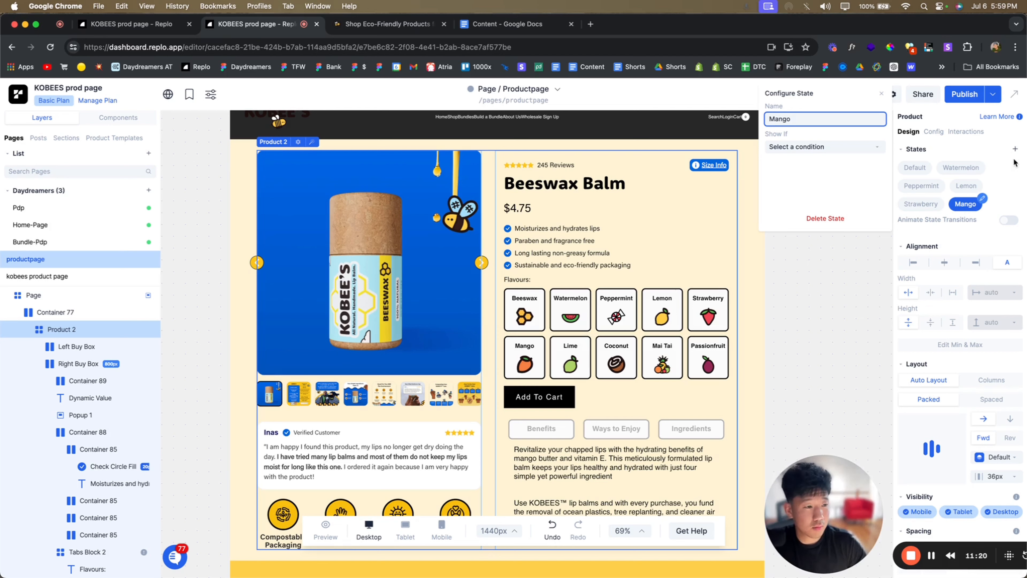
left_click(1015, 148)
left_click(979, 196)
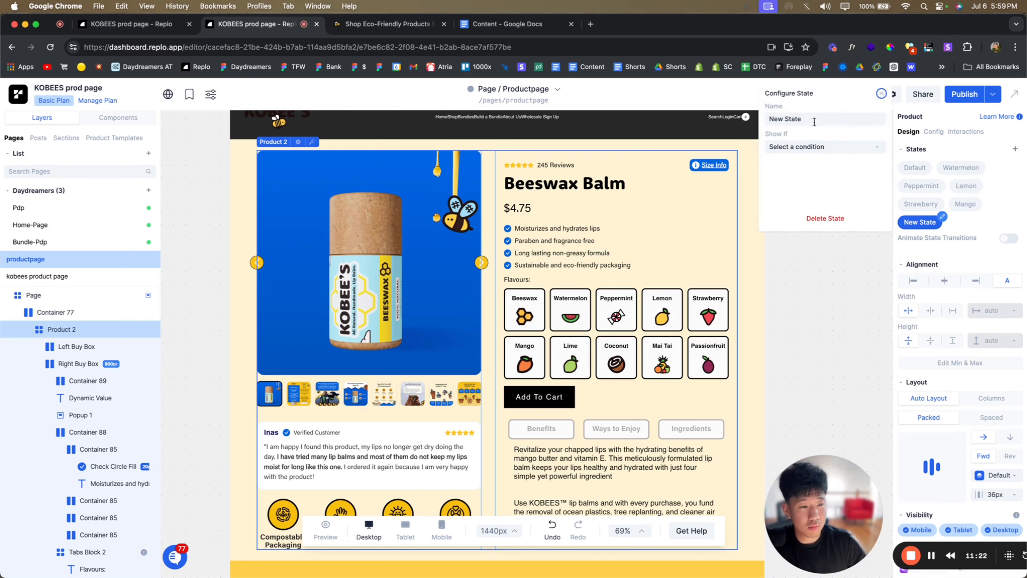
triple_click(816, 119)
type("Lime")
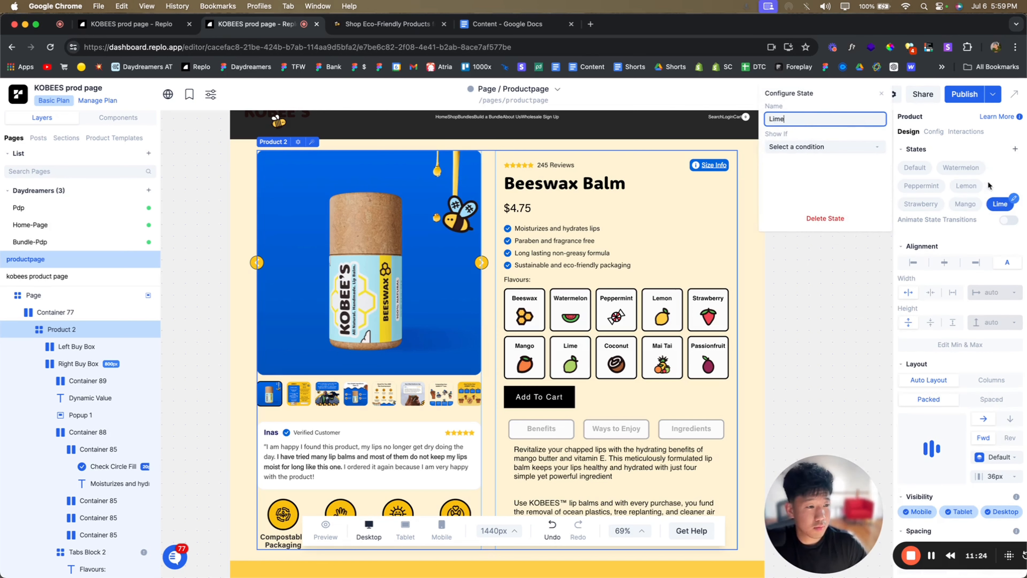
- Add custom states named Coconut and Mai Tai to Product 2
left_click(1015, 149)
triple_click(852, 117)
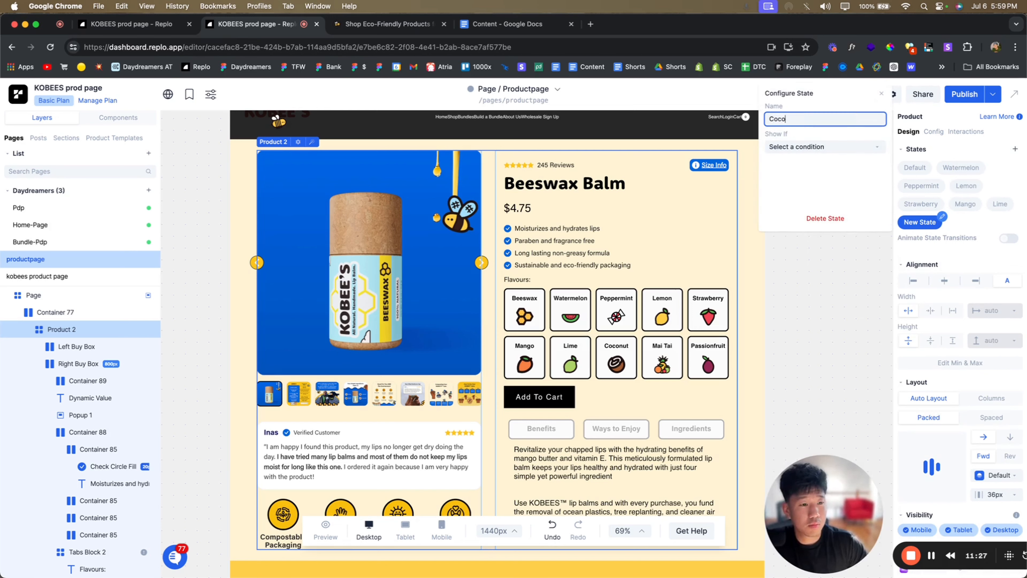
left_click(881, 95)
left_click(1015, 148)
left_click(983, 197)
triple_click(845, 119)
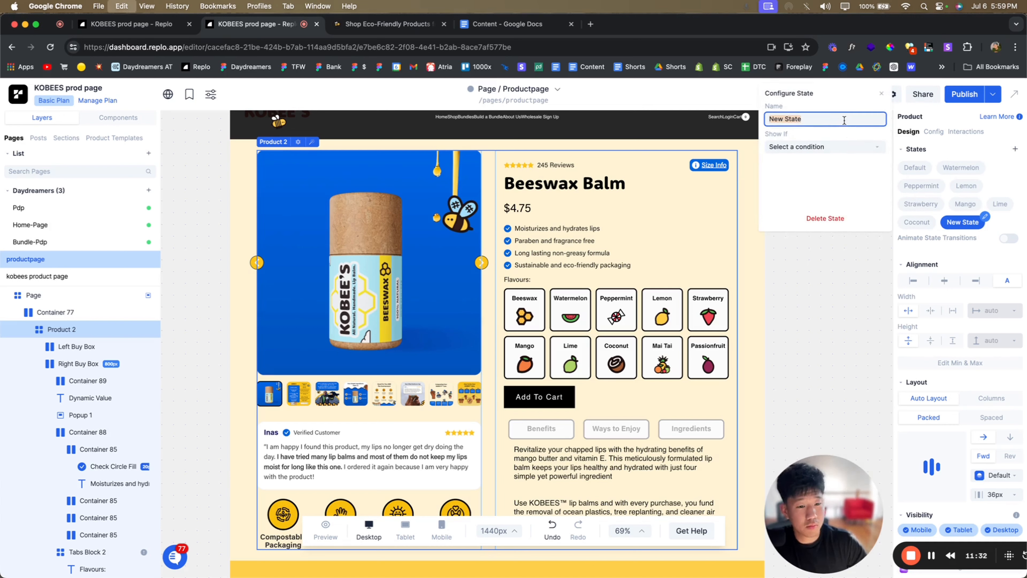
type("Mai Tai")
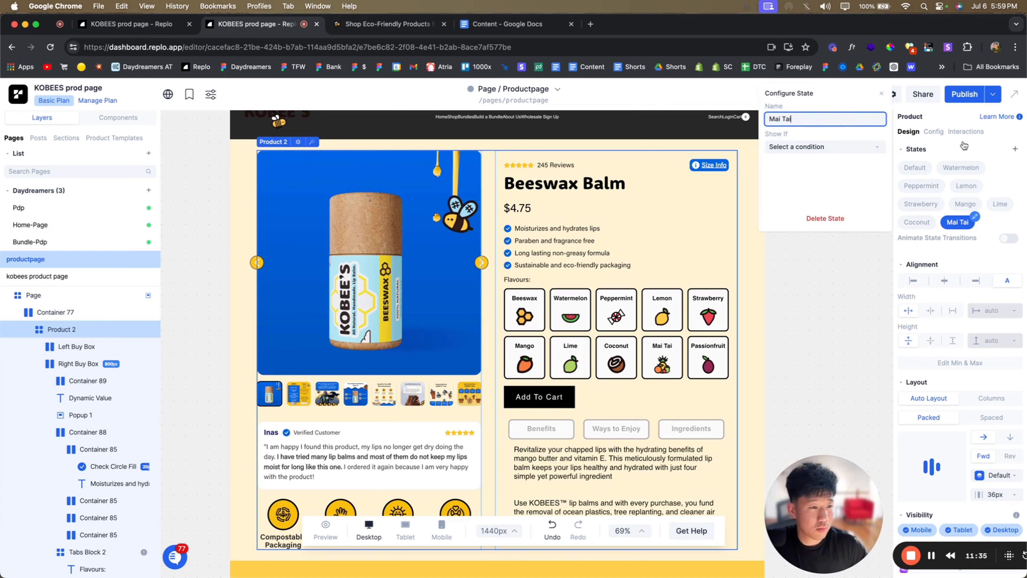
- Add a custom state named Passionfruit to Product 2
left_click(1015, 149)
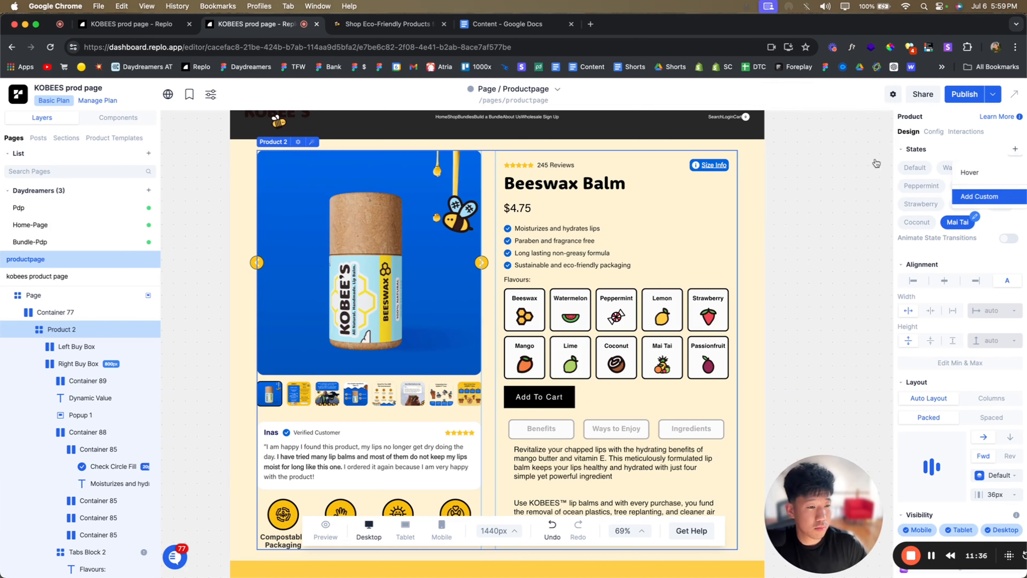
left_click(859, 119)
key("super+a")
type("Passionfruit")
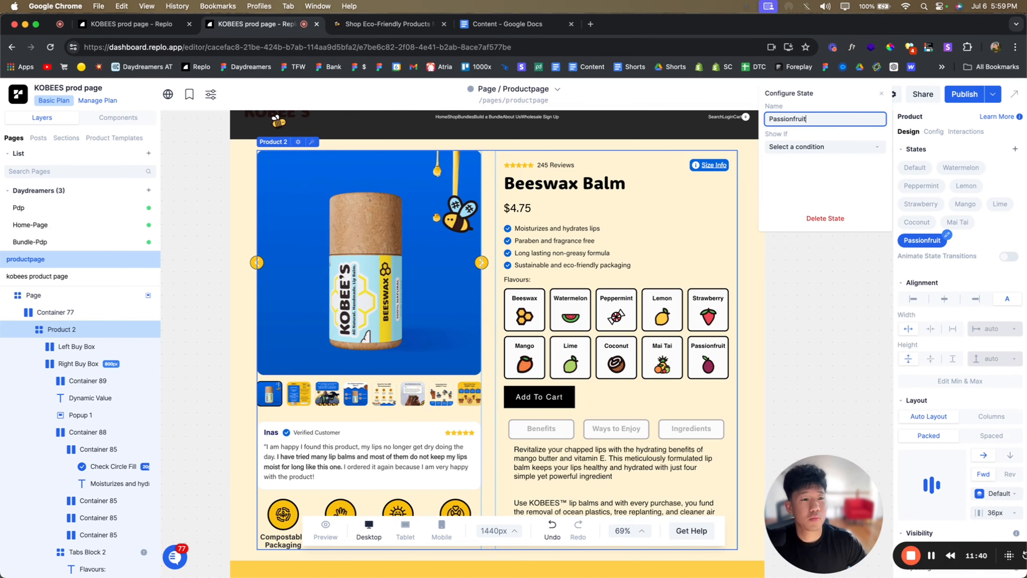
- Close the Passionfruit state's settings and select the first image in the product image carousel
left_click(818, 263)
left_click(820, 283)
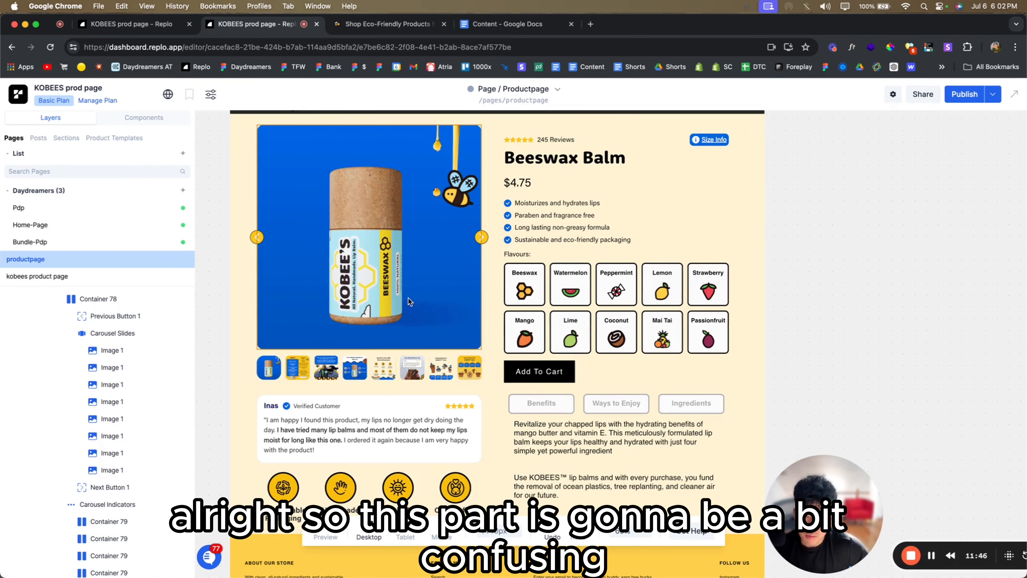
left_click(398, 296)
scroll(155, 356, "up", 3)
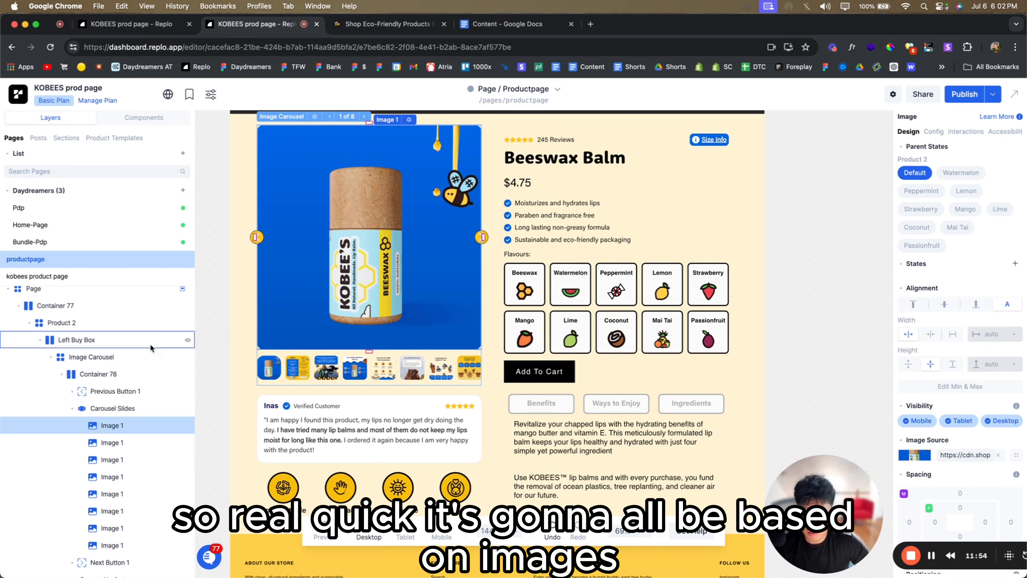
scroll(121, 364, "down", 1)
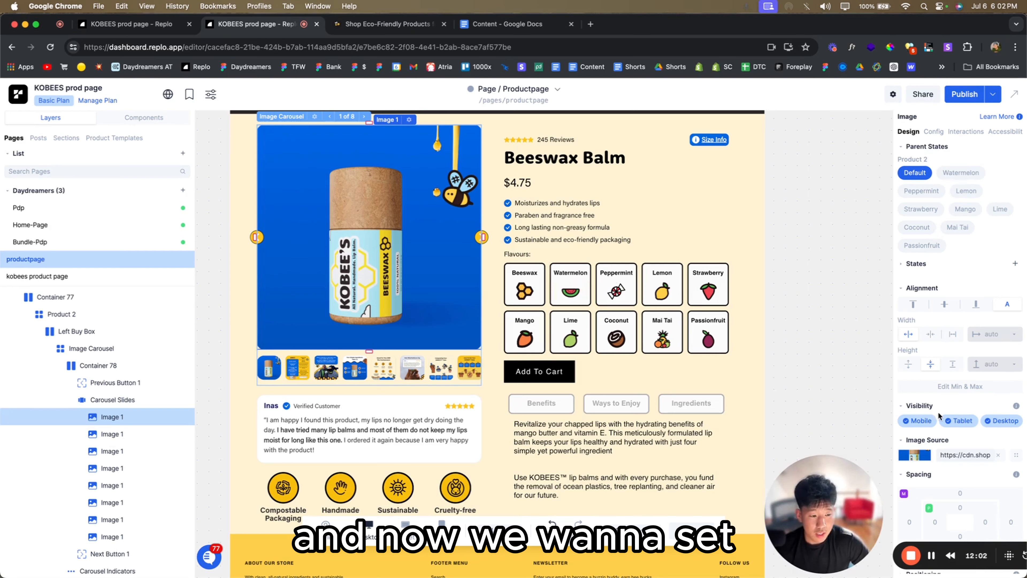
- Compare the first carousel image between Product 2's Default and Watermelon states
left_click(913, 456)
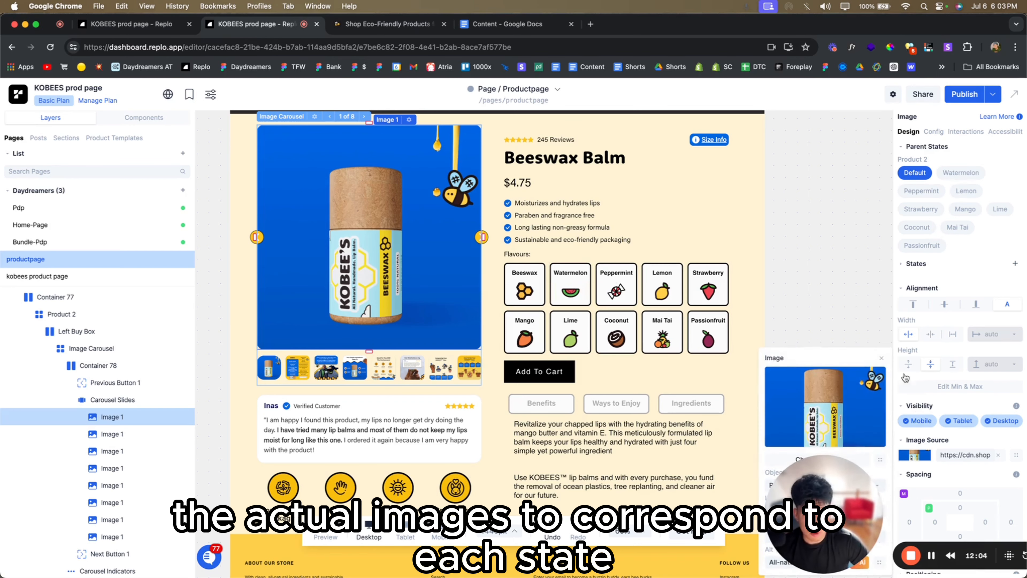
left_click(952, 178)
left_click(953, 178)
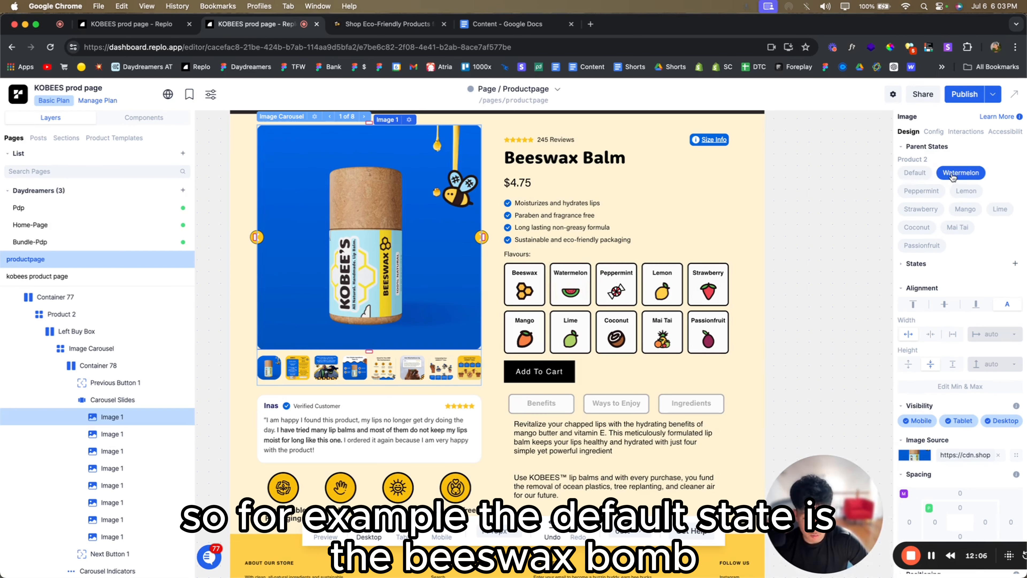
left_click(916, 176)
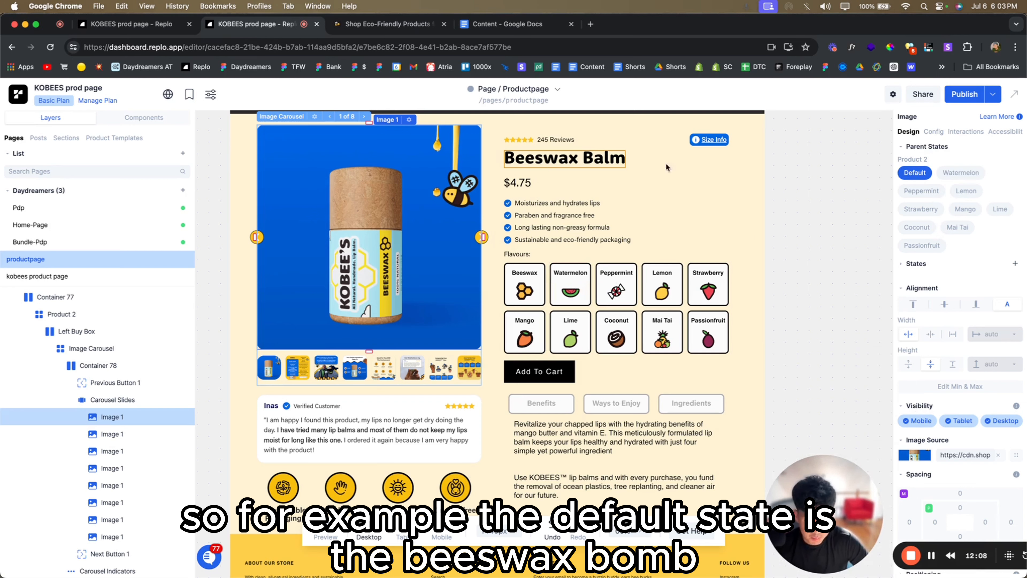
- For the Watermelon state, replace the first carousel image with the watermelon-1 asset and compare it with the Default state
left_click(943, 176)
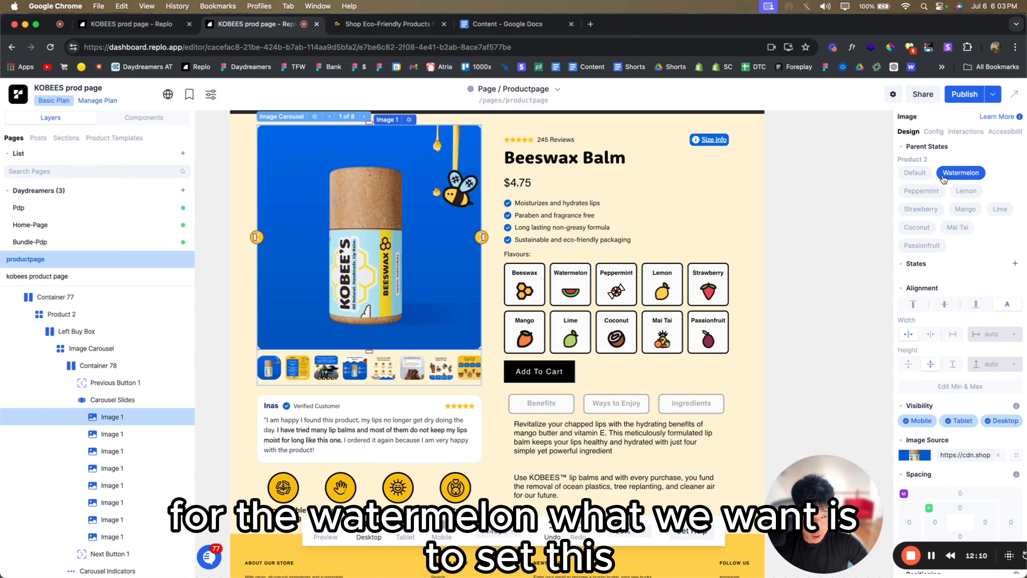
left_click(923, 456)
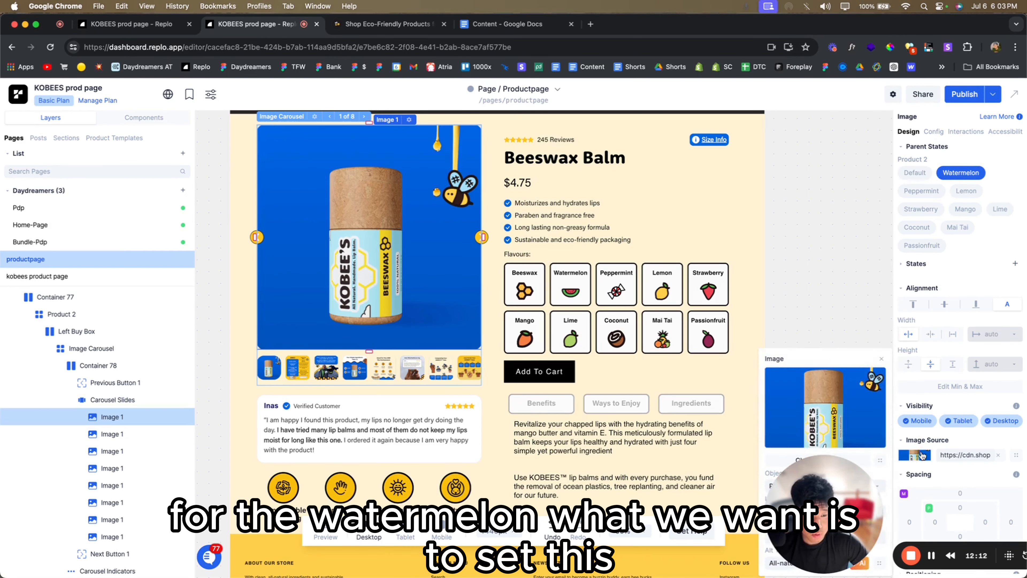
left_click_drag(824, 514, 720, 142)
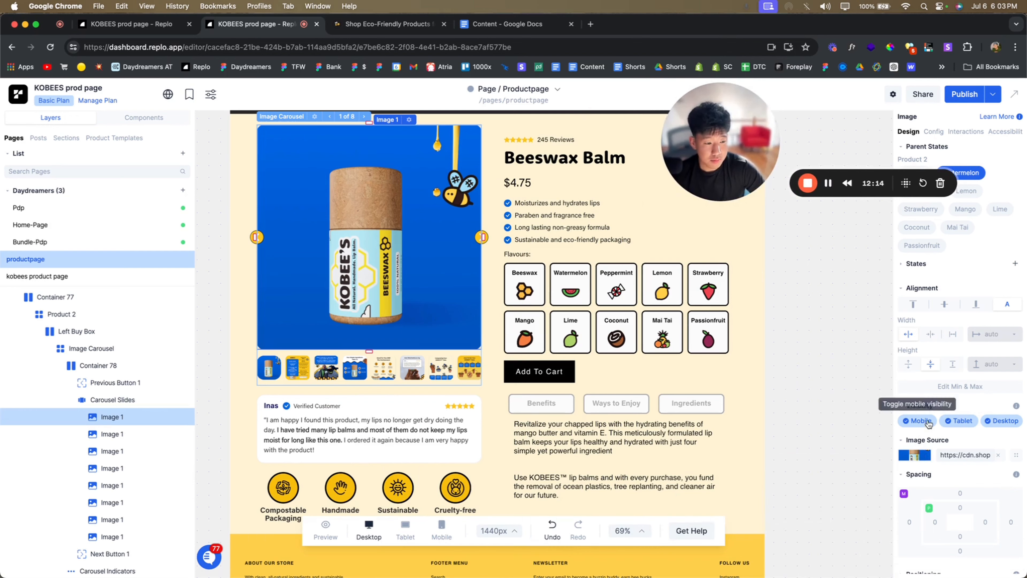
left_click(920, 457)
left_click(797, 460)
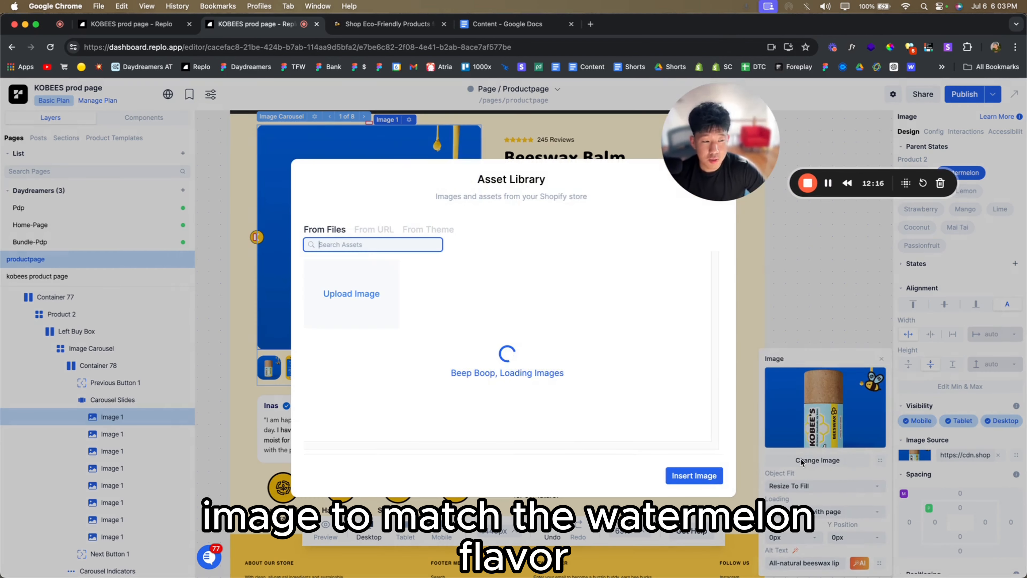
scroll(481, 394, "down", 15)
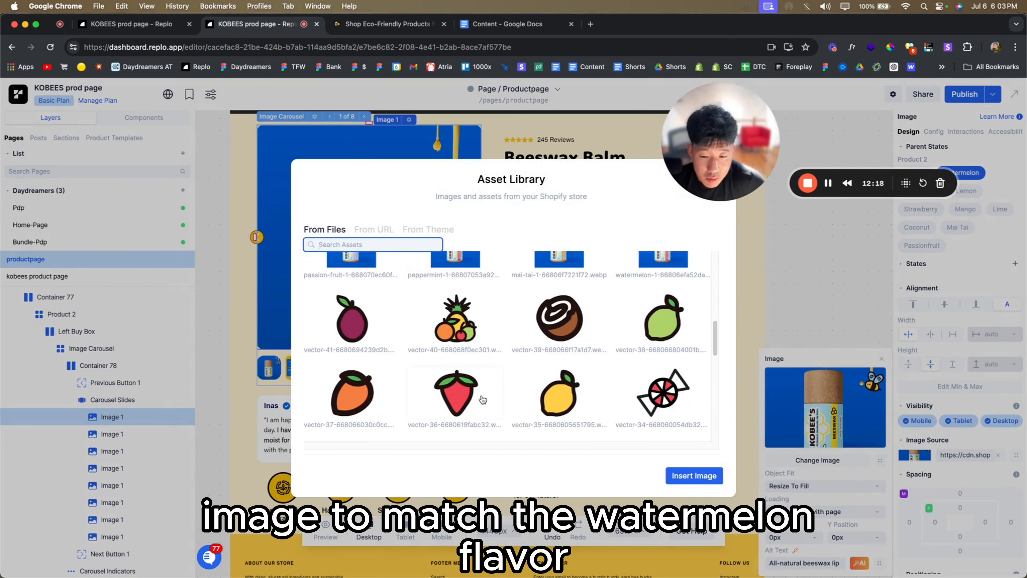
left_click(645, 336)
left_click(694, 475)
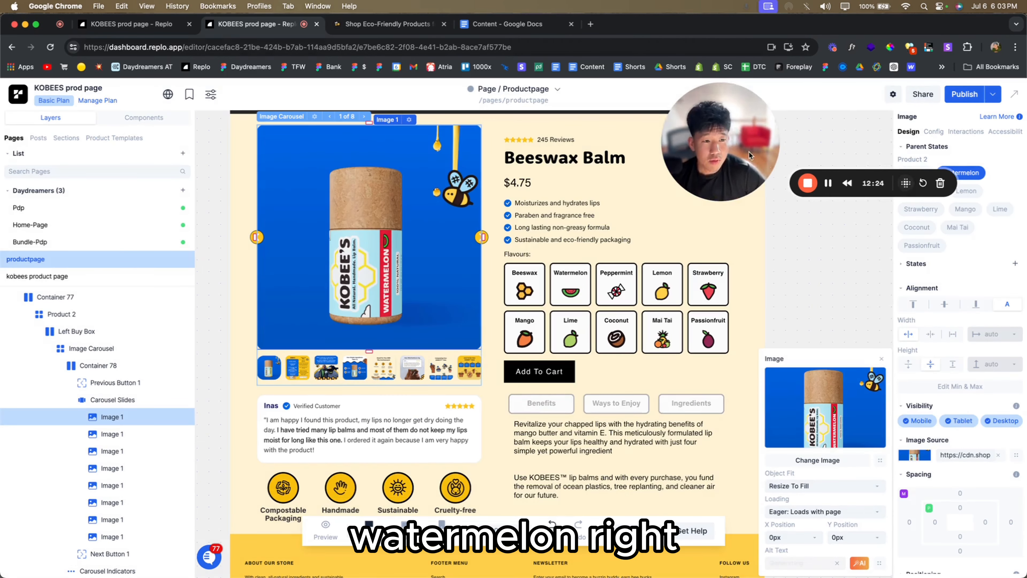
left_click_drag(720, 152, 196, 517)
left_click(923, 174)
left_click(950, 175)
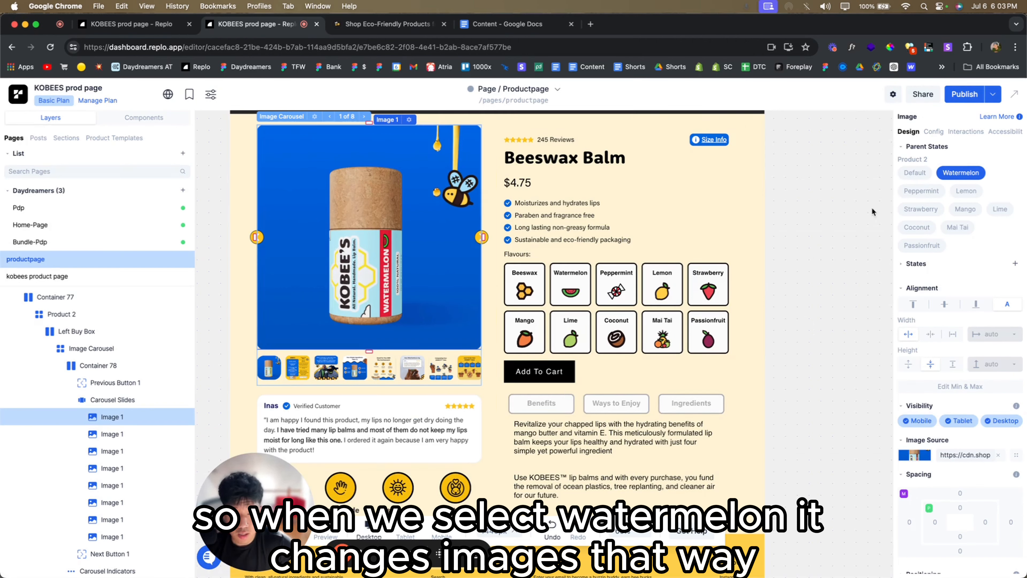
- For the Peppermint state, replace the first carousel image with the peppermint-1 asset
left_click(917, 191)
left_click(919, 456)
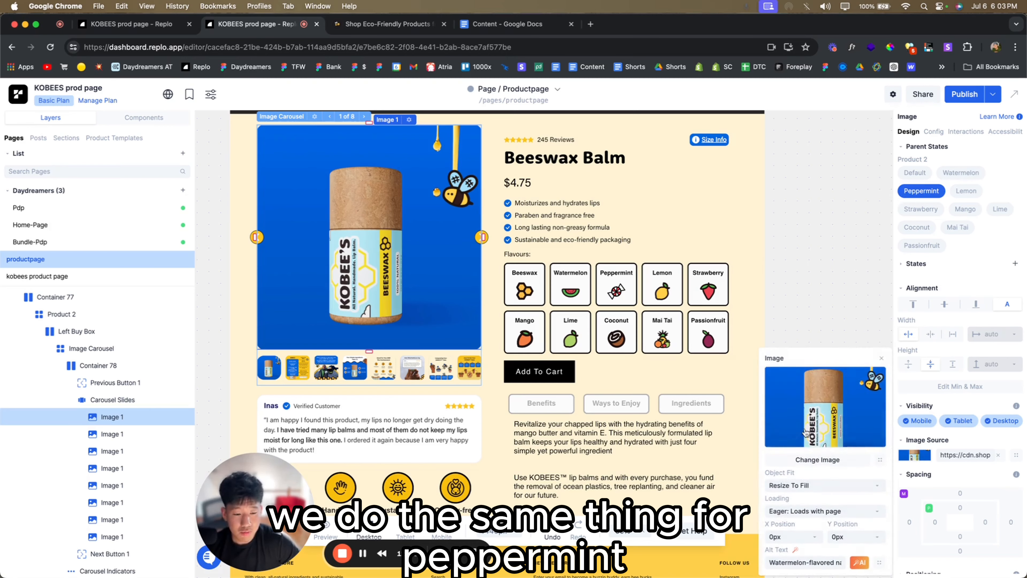
left_click(823, 461)
scroll(522, 377, "down", 3)
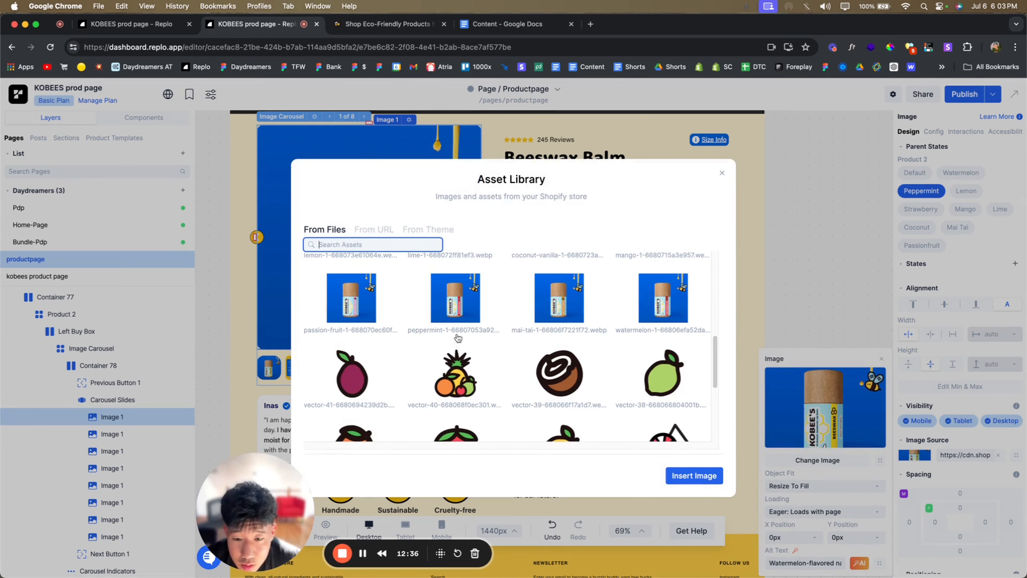
left_click(476, 325)
left_click(665, 476)
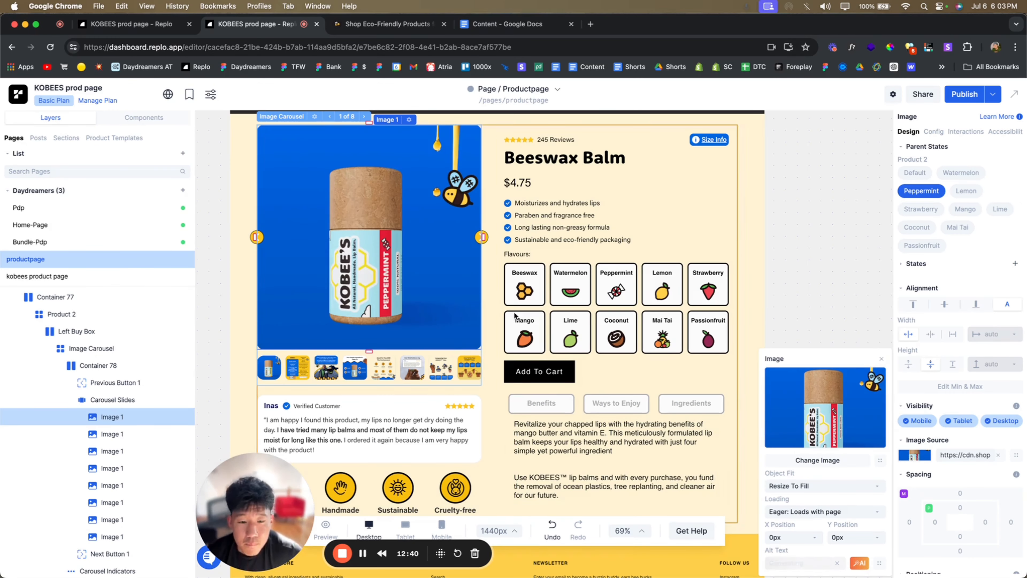
- For the Lemon state, replace the first carousel image with the lemon-1 asset
left_click(960, 193)
left_click(915, 454)
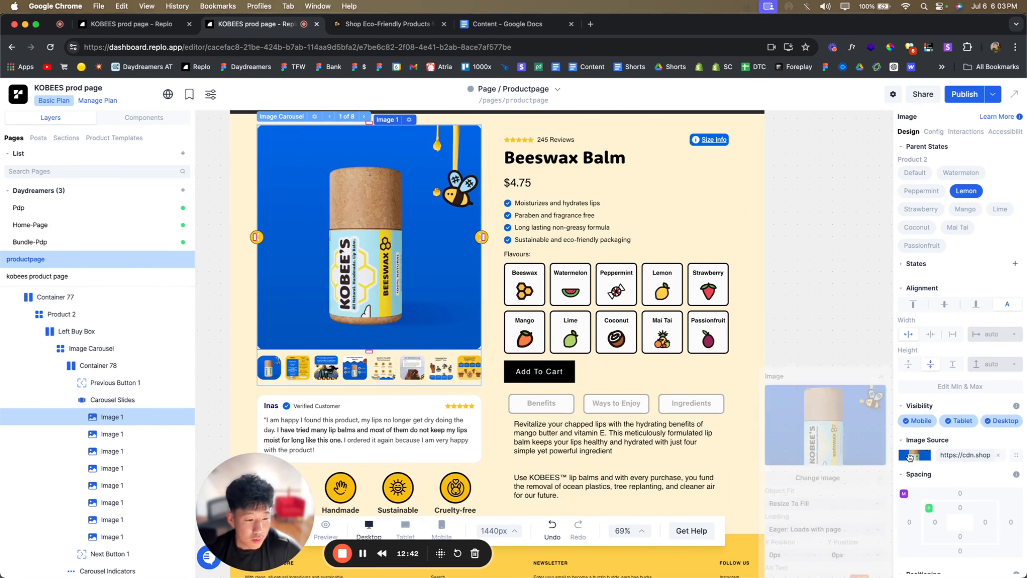
left_click(821, 461)
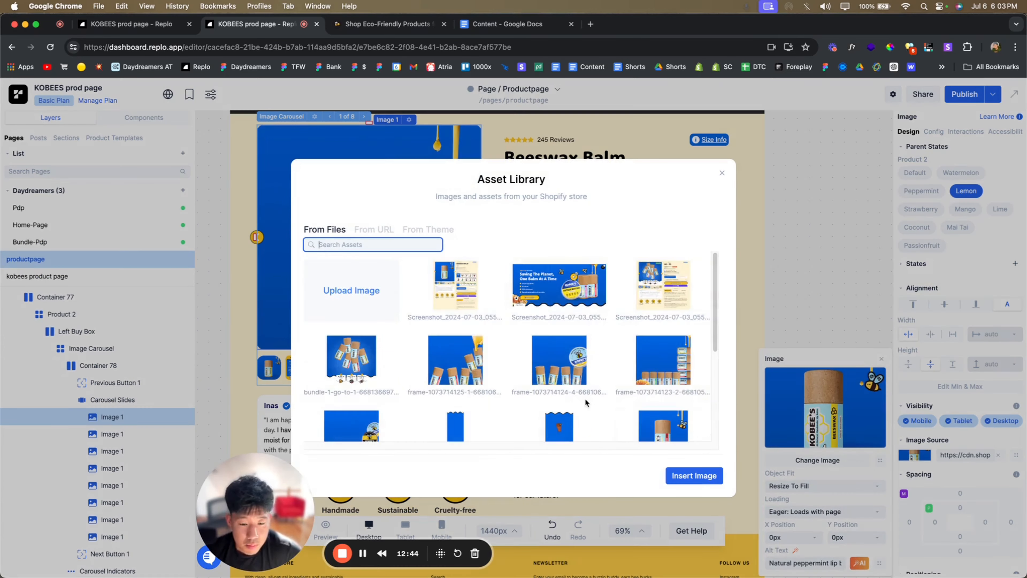
scroll(500, 373, "down", 1)
left_click(378, 351)
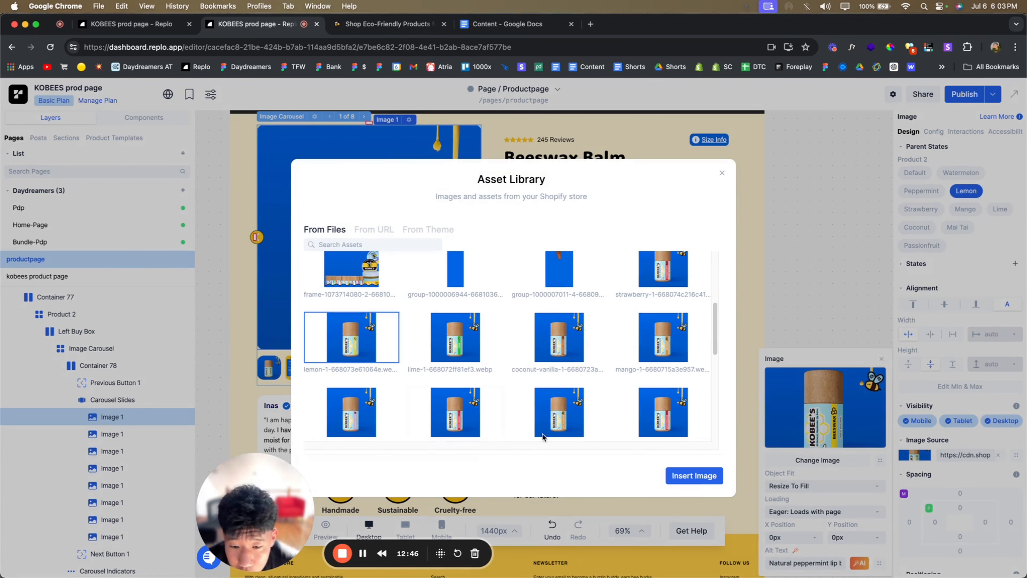
left_click(694, 476)
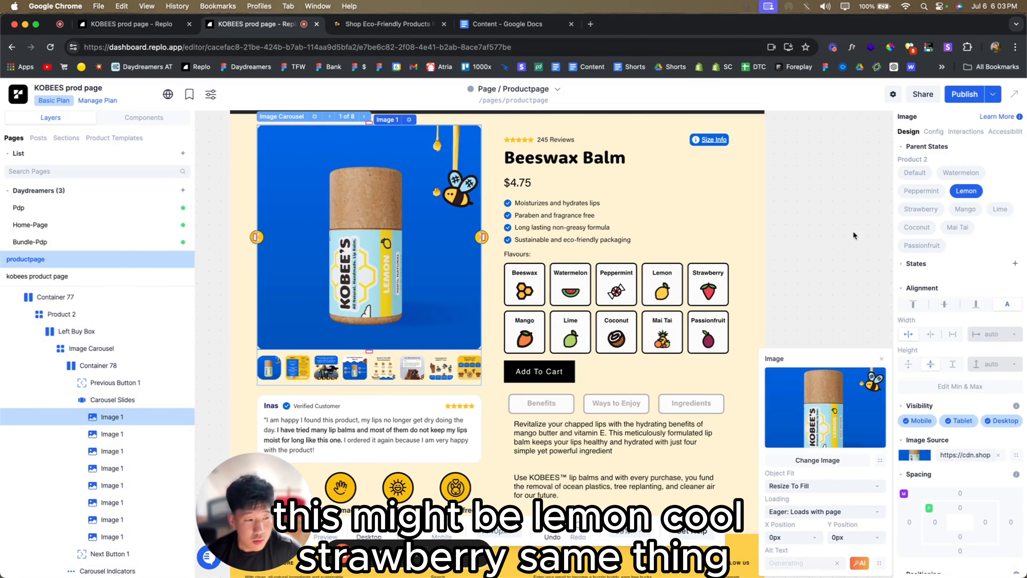
- For the Strawberry state, replace the first carousel image with the strawberry-1 asset
left_click(921, 209)
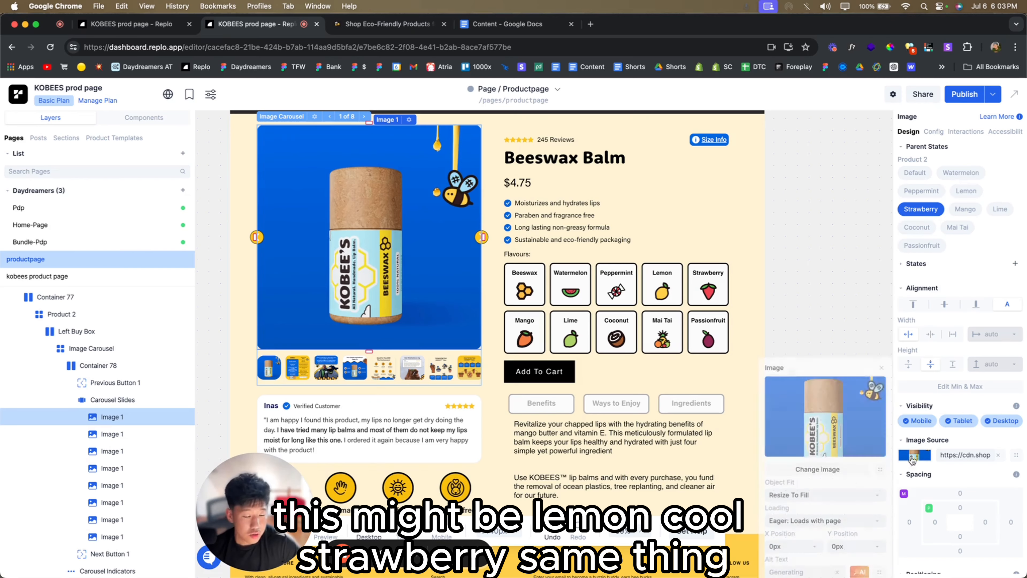
left_click(848, 459)
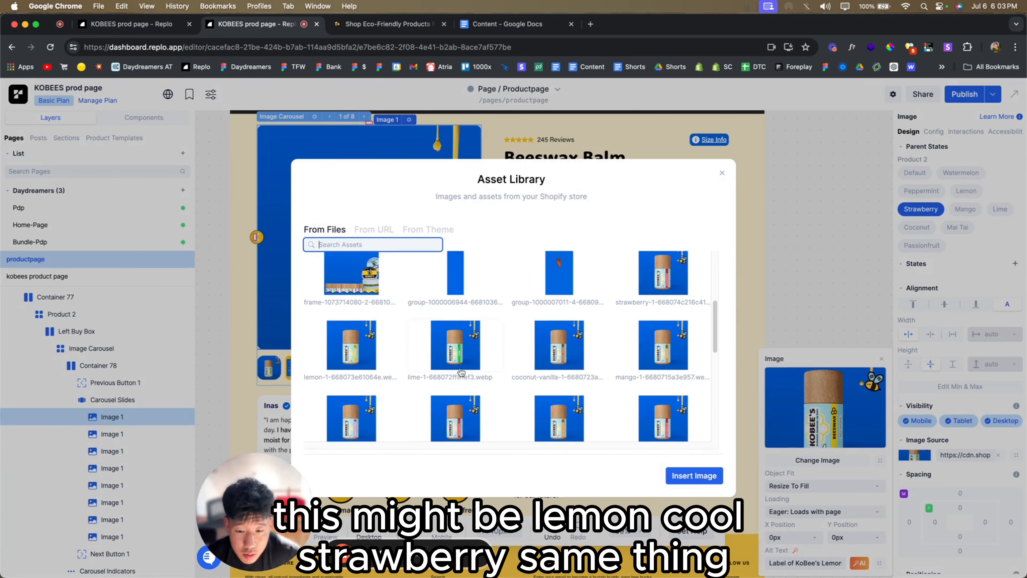
left_click(648, 284)
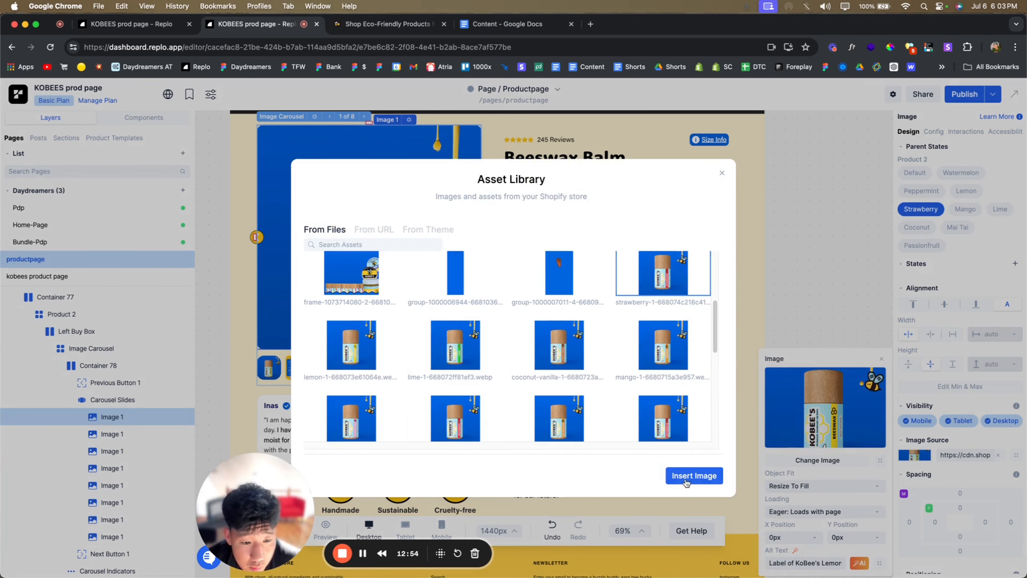
left_click(671, 475)
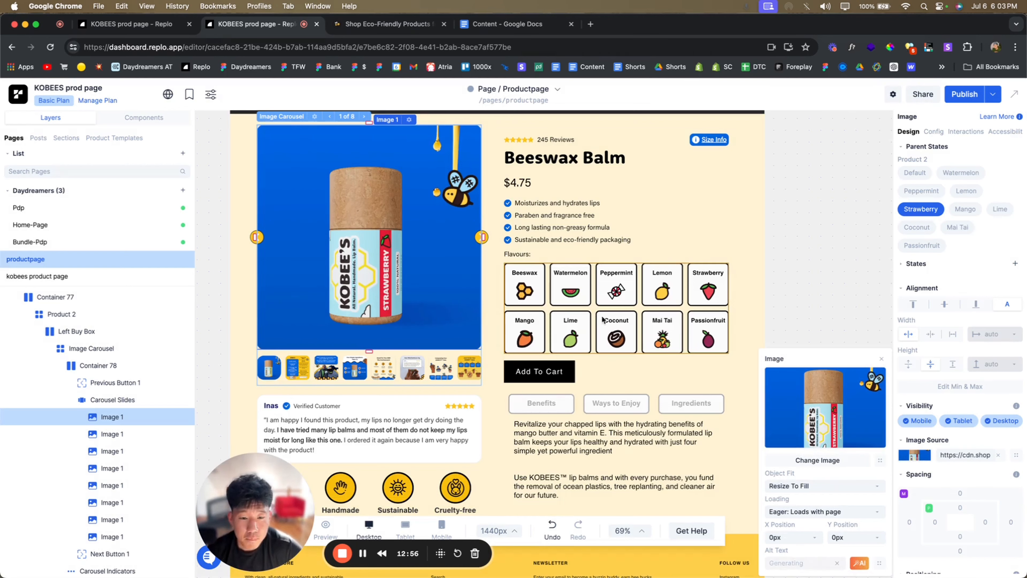
- For the Mango state, replace the first carousel image with the mango-1 asset
left_click(965, 209)
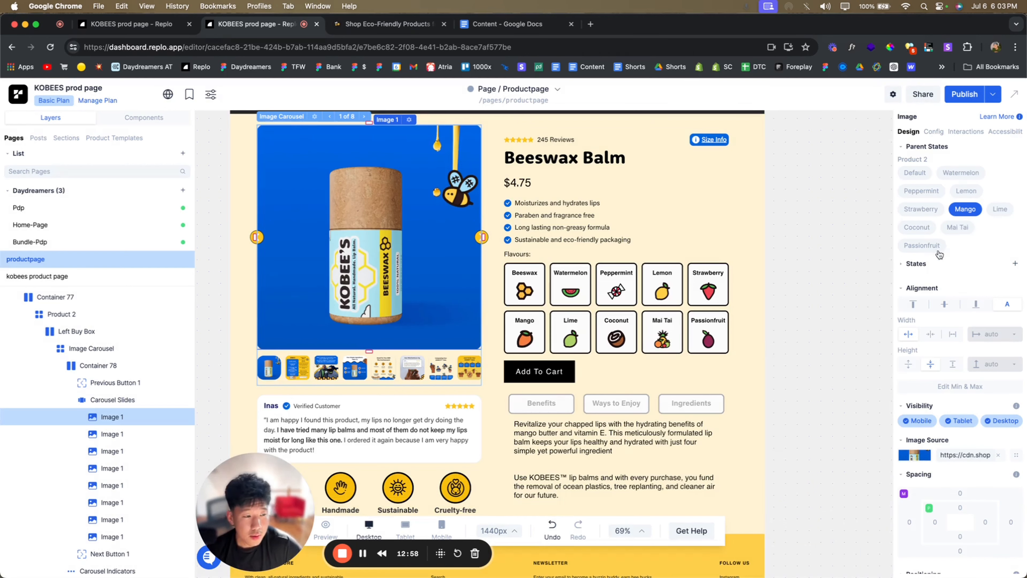
left_click(916, 454)
left_click(817, 460)
scroll(530, 404, "down", 5)
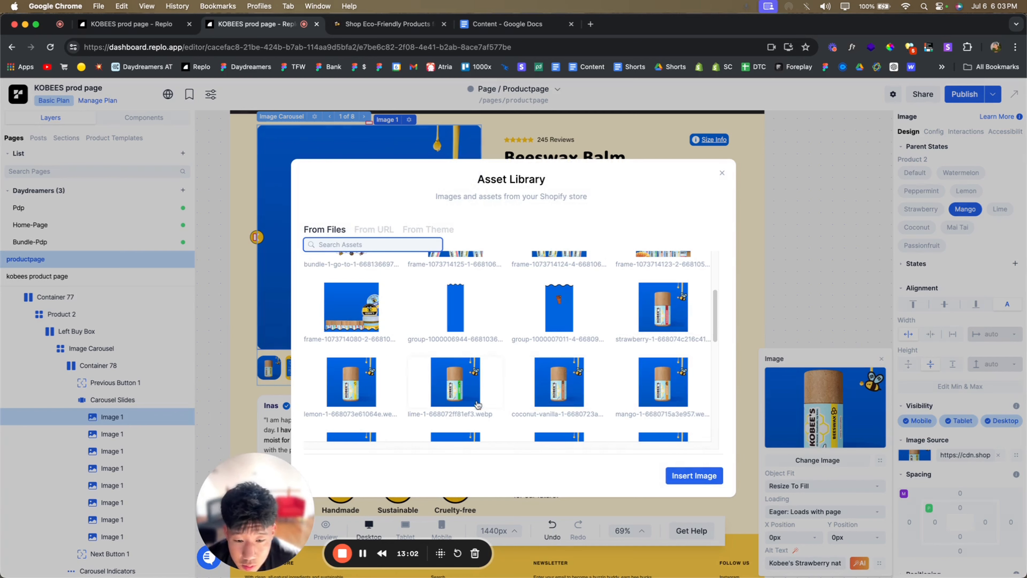
scroll(605, 399, "down", 2)
left_click(664, 324)
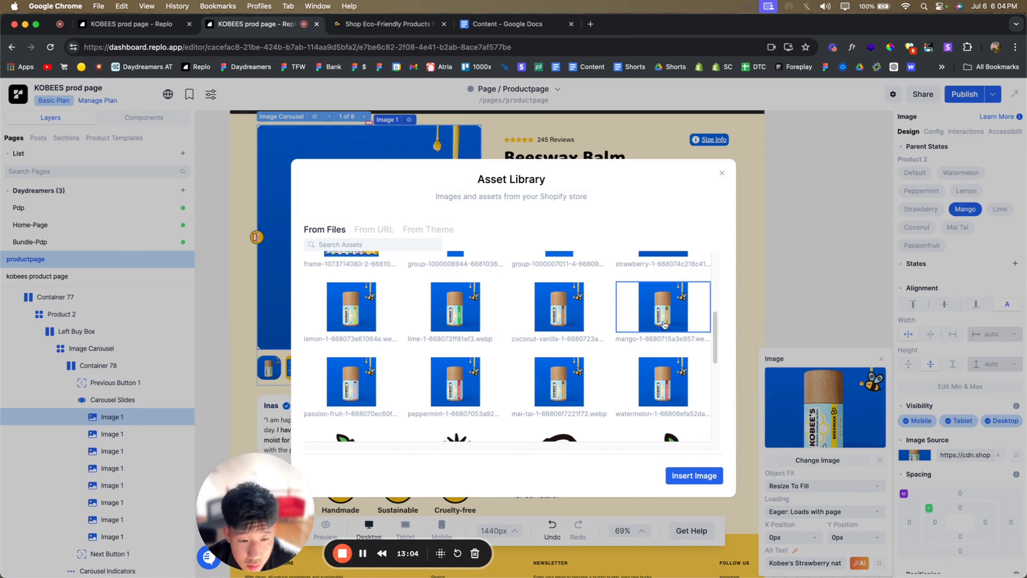
left_click(691, 474)
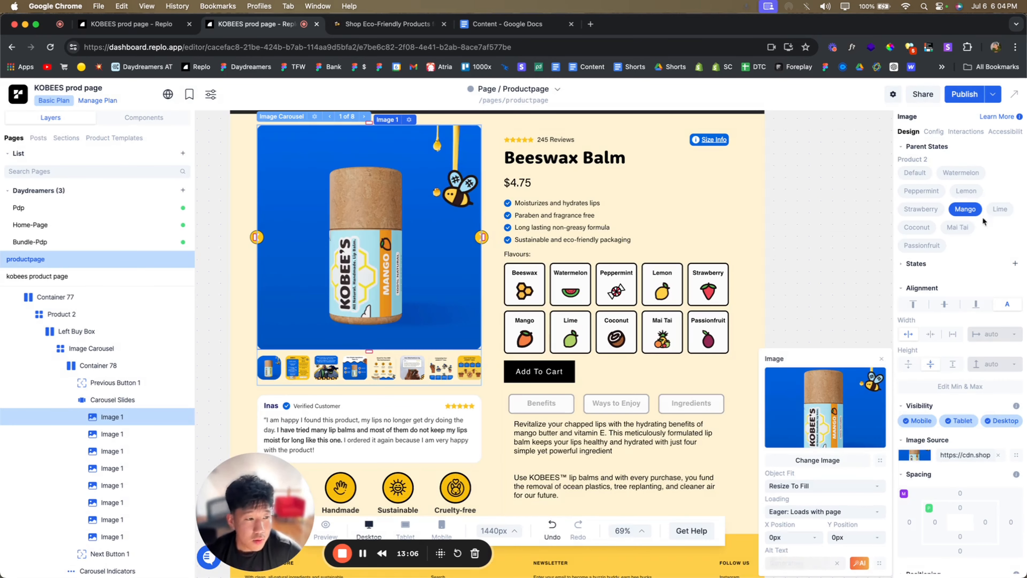
- For the Lime state, replace the first carousel image with the lime-1 asset
left_click(1000, 212)
left_click(914, 454)
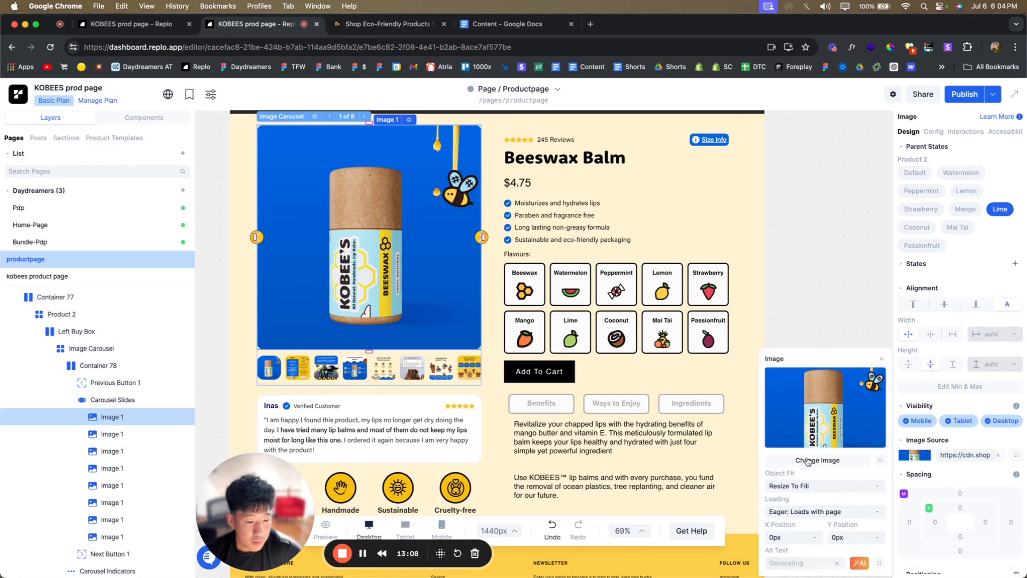
left_click(813, 458)
scroll(558, 358, "down", 1)
left_click(457, 362)
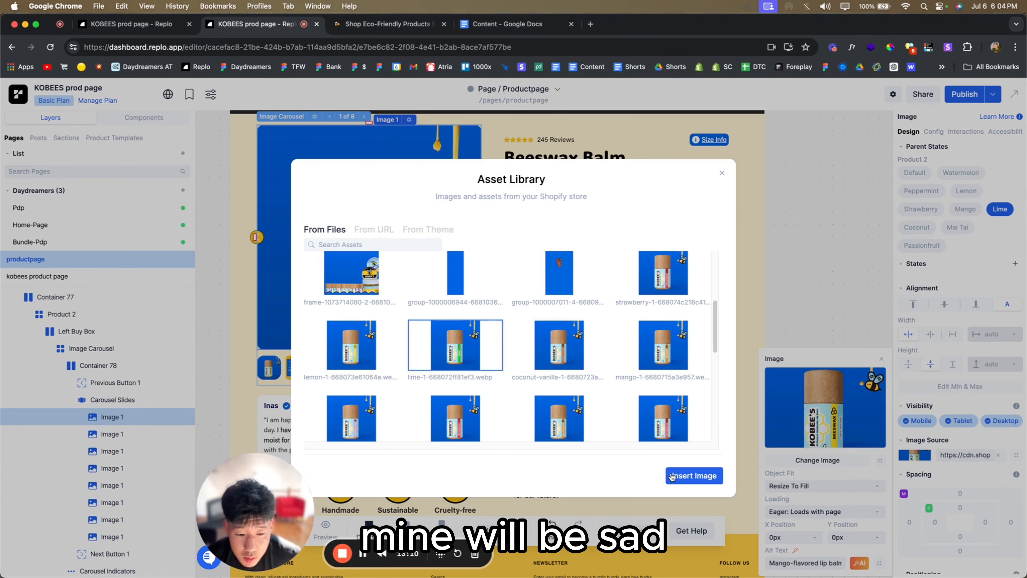
left_click(694, 476)
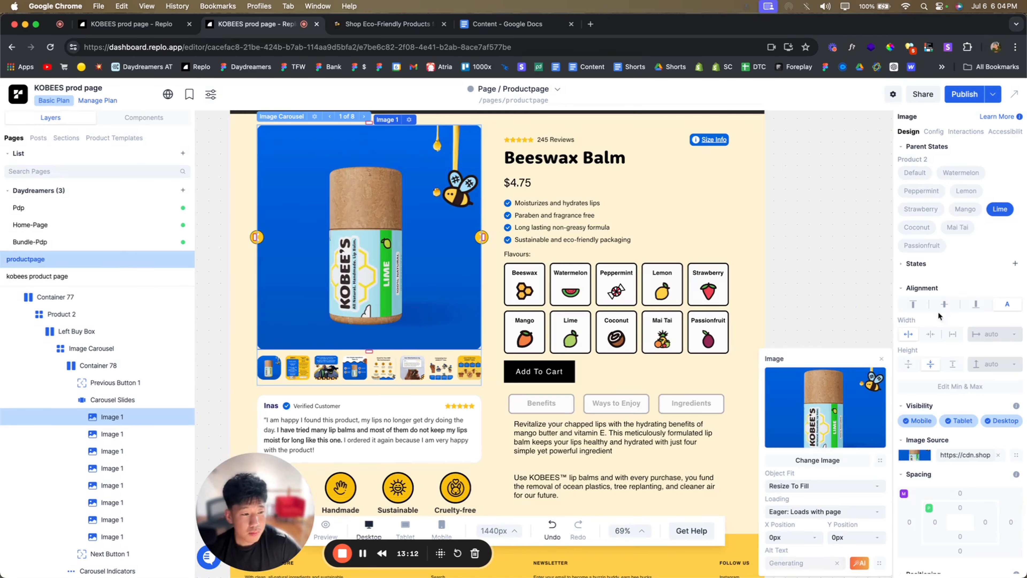
- For the Coconut state, replace the first carousel image with the coconut-vanilla-1 asset
left_click(929, 229)
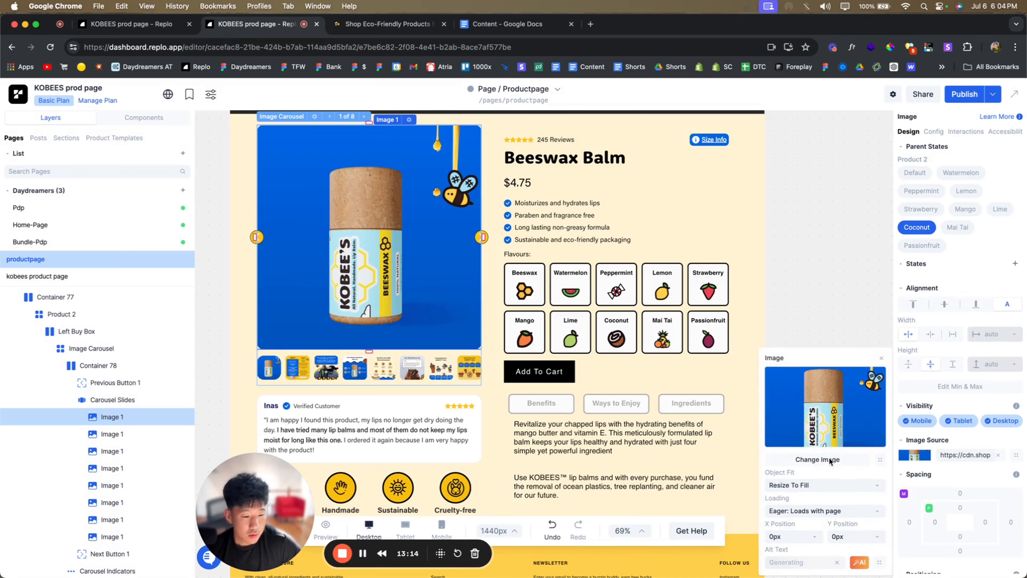
left_click(831, 462)
left_click(827, 464)
scroll(580, 389, "down", 5)
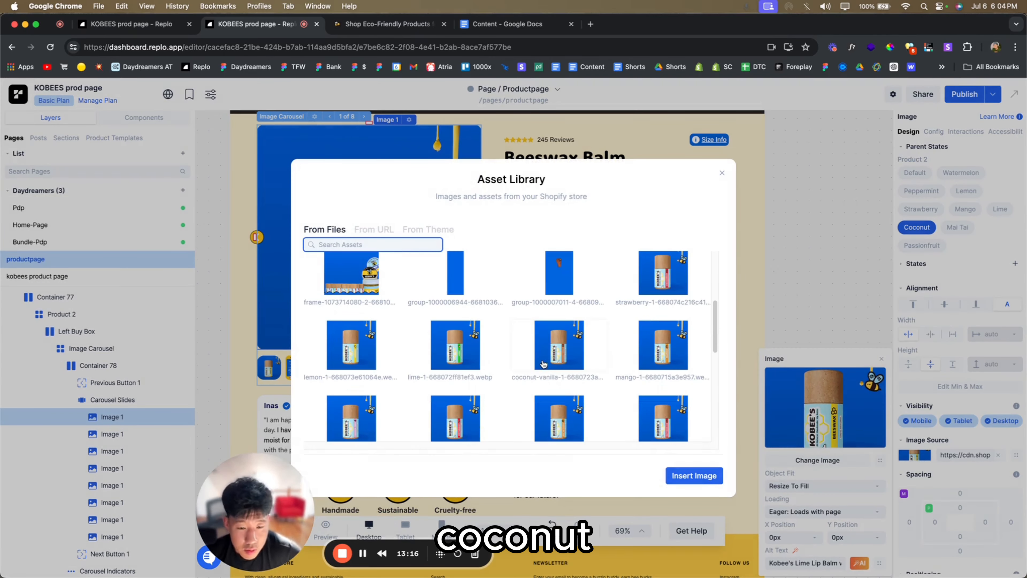
scroll(522, 366, "down", 2)
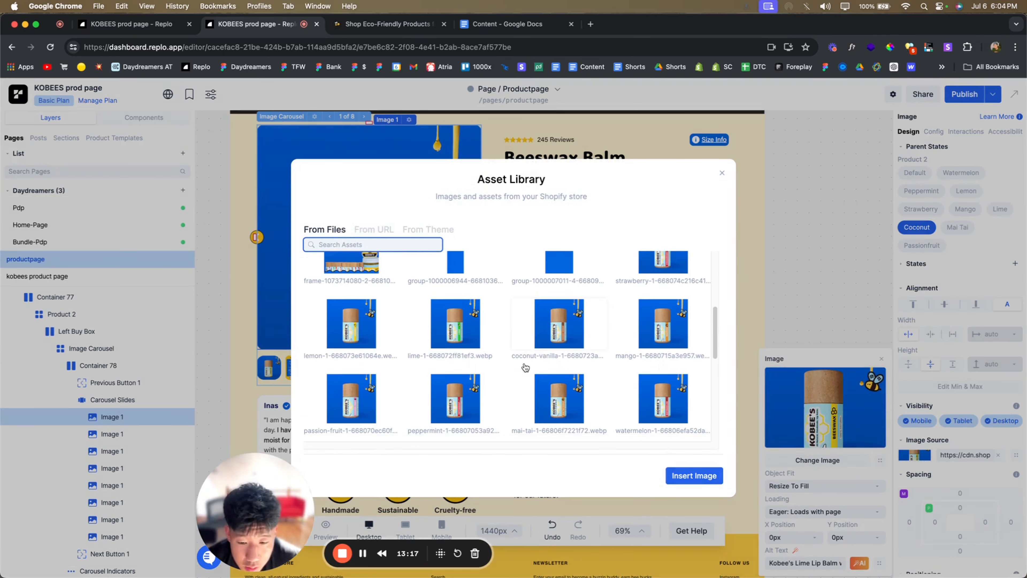
left_click(579, 337)
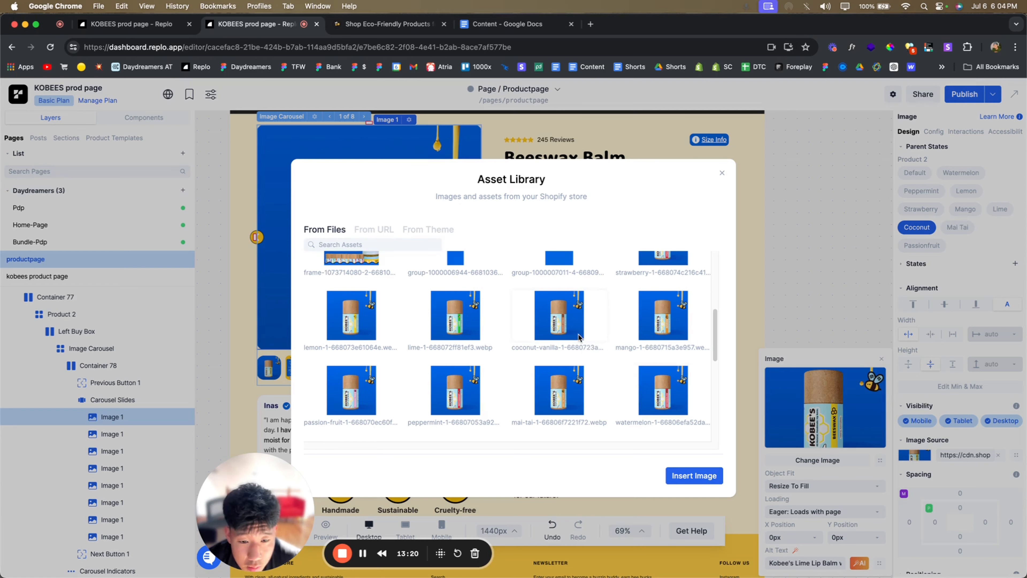
left_click(561, 330)
left_click(673, 472)
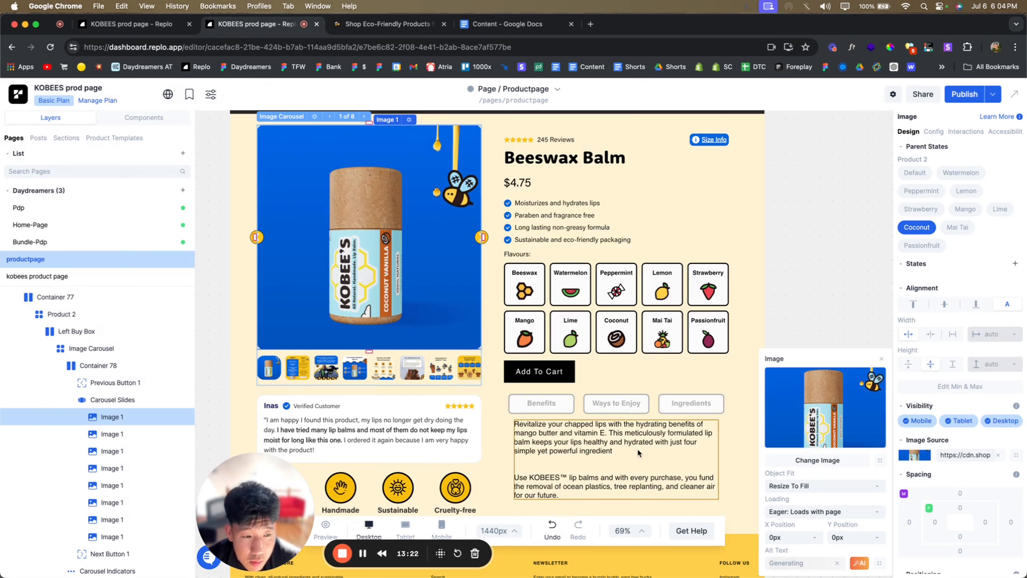
- For the Mai Tai state, replace the first carousel image with the mai-tai-1 asset
left_click(955, 227)
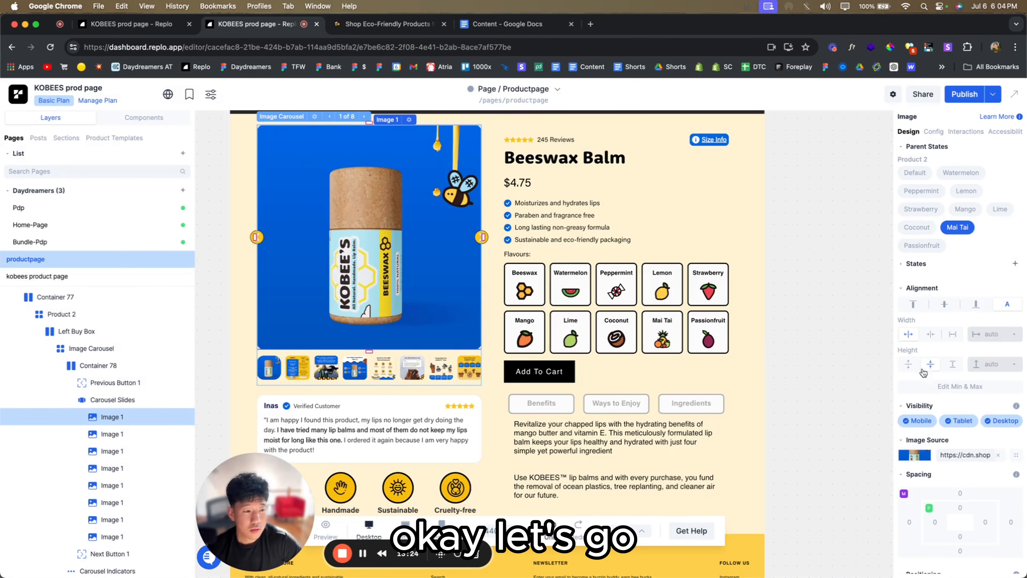
left_click(915, 456)
left_click(817, 460)
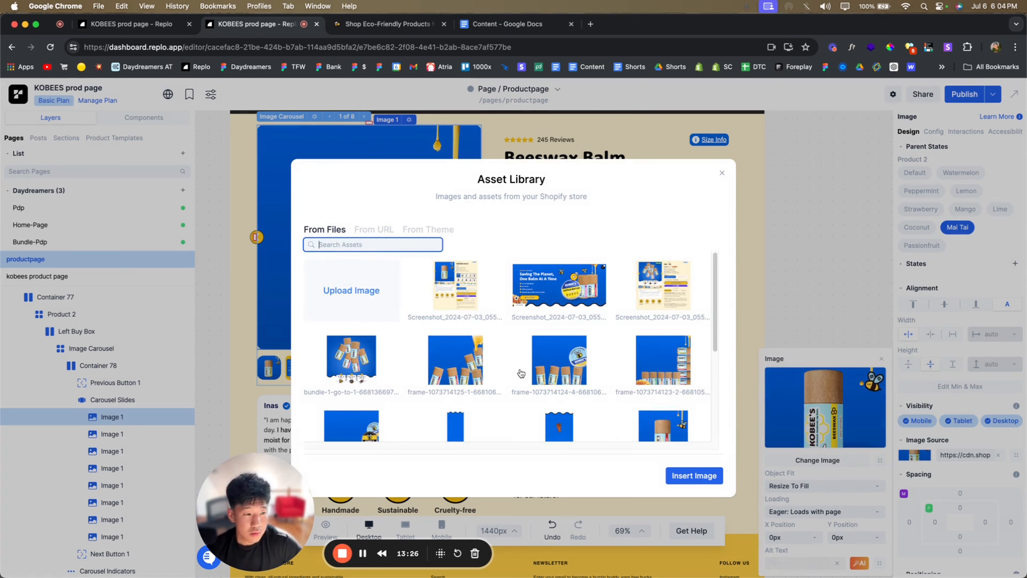
scroll(505, 371, "down", 5)
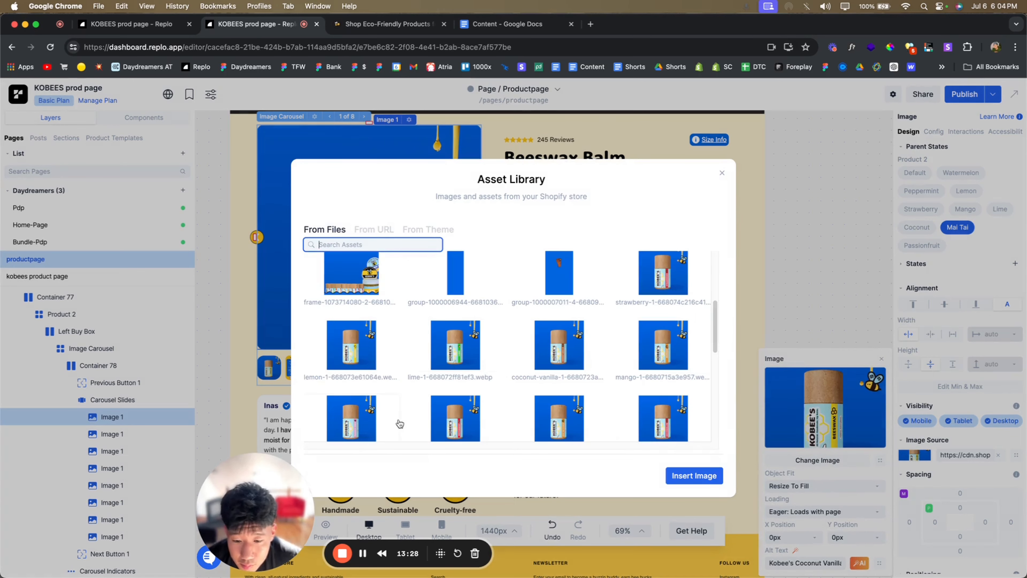
scroll(621, 417, "down", 3)
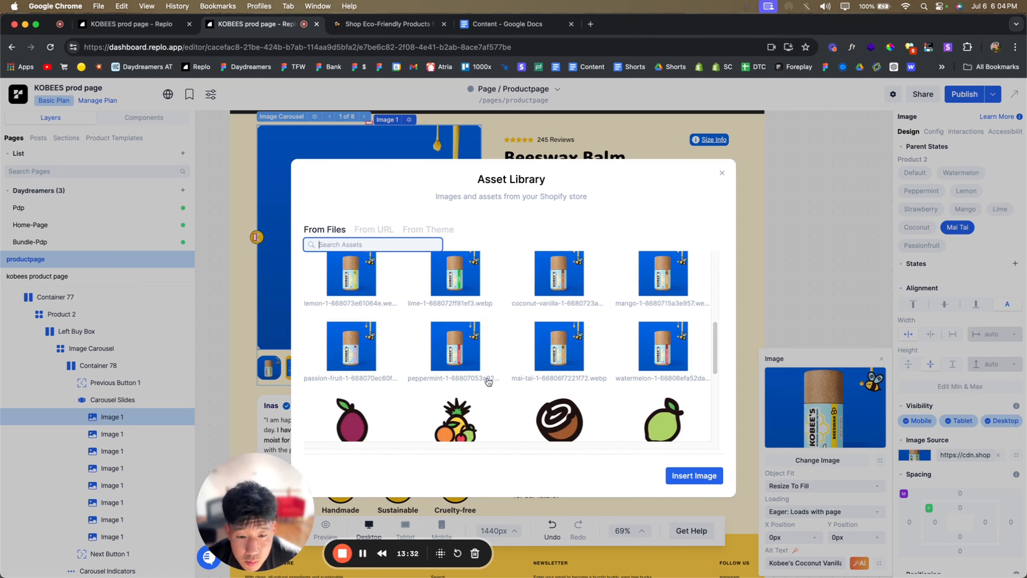
left_click(555, 361)
left_click(694, 475)
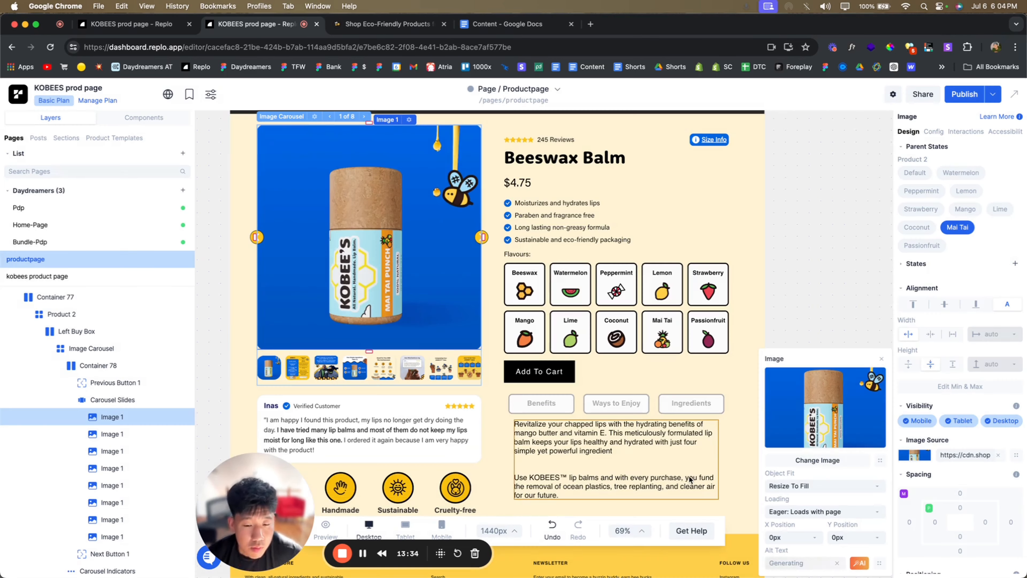
- For the Passionfruit state, replace the first carousel image with the passion-fruit-1 asset
left_click(921, 245)
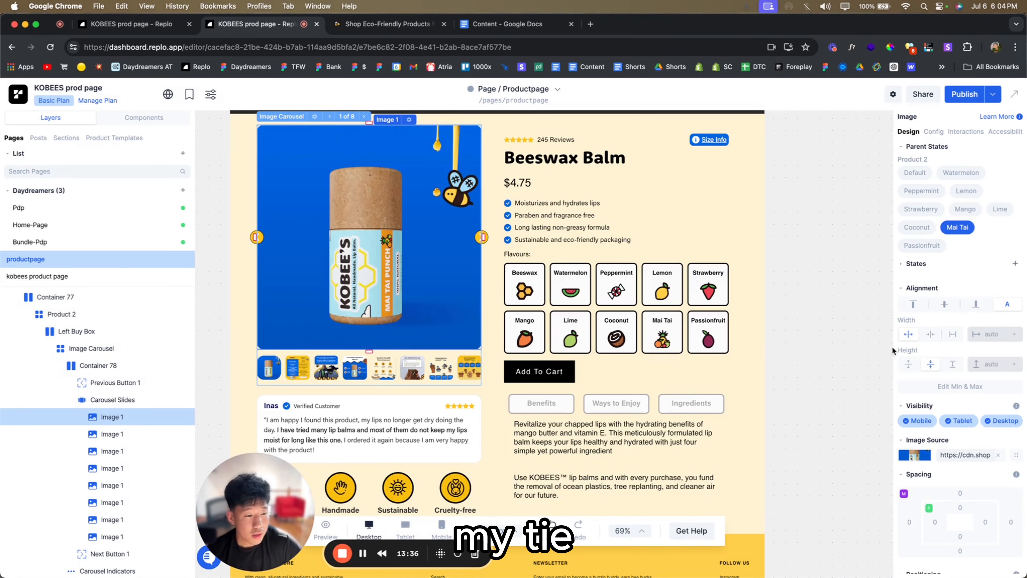
left_click(924, 457)
left_click(816, 460)
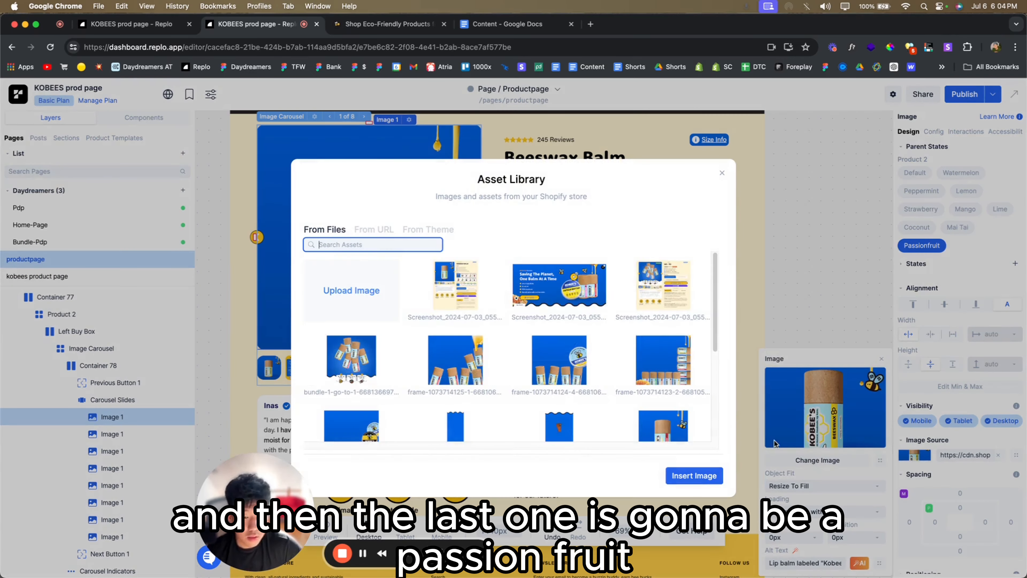
scroll(469, 393, "down", 3)
left_click(348, 349)
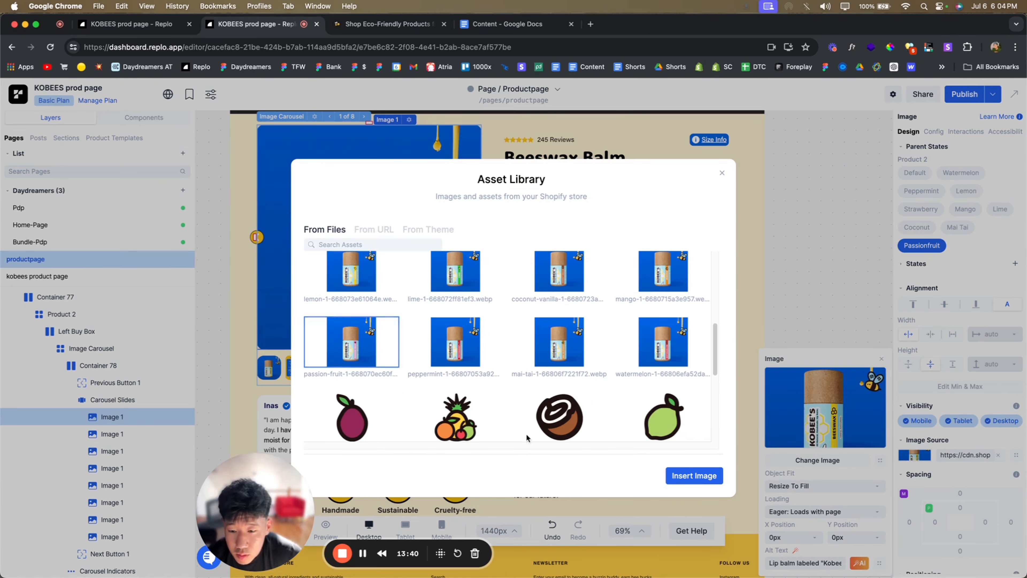
left_click(703, 478)
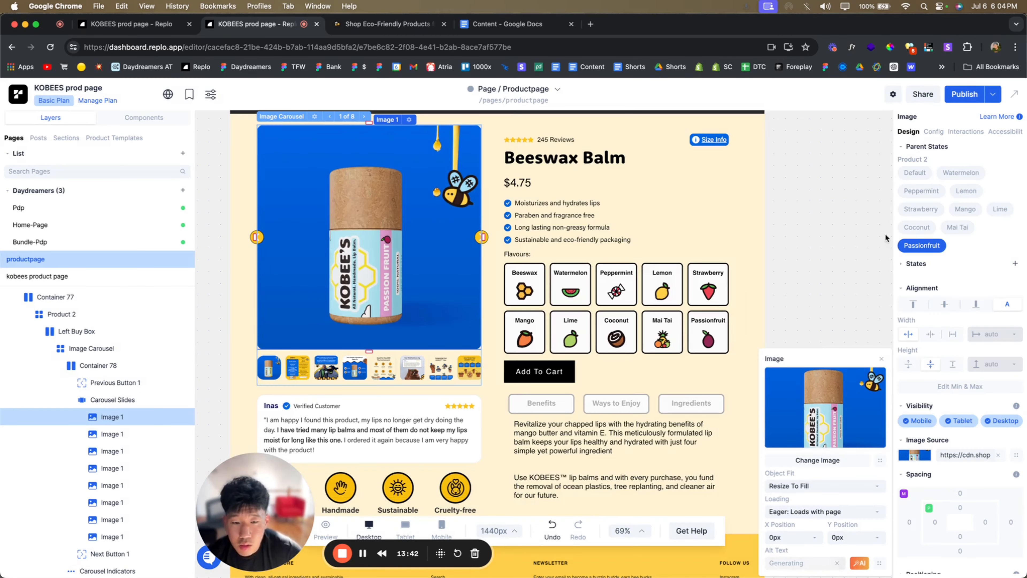
- Check the first carousel image in the Default, Watermelon and Lemon states, ending on the Default state
left_click(919, 174)
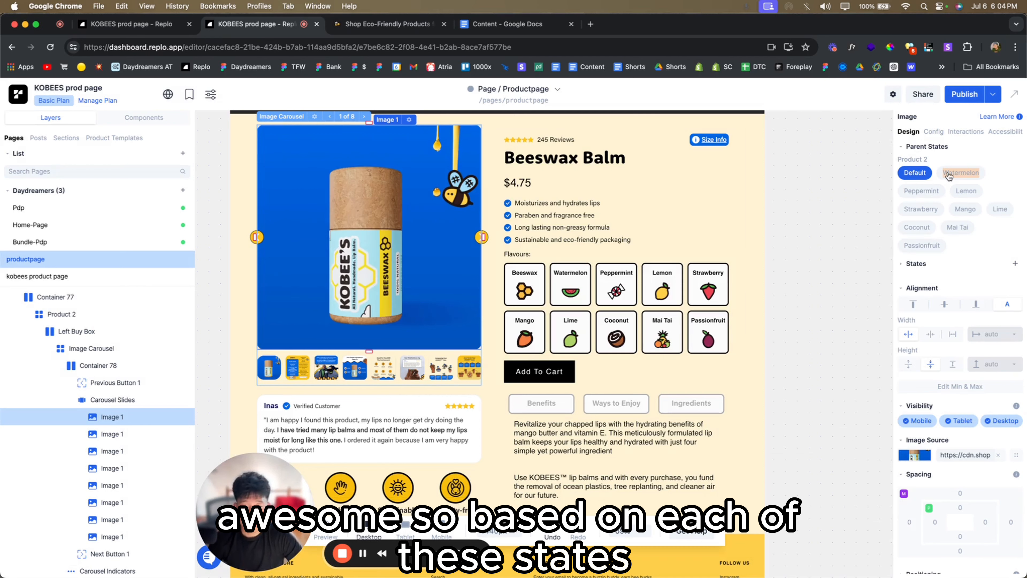
left_click(948, 175)
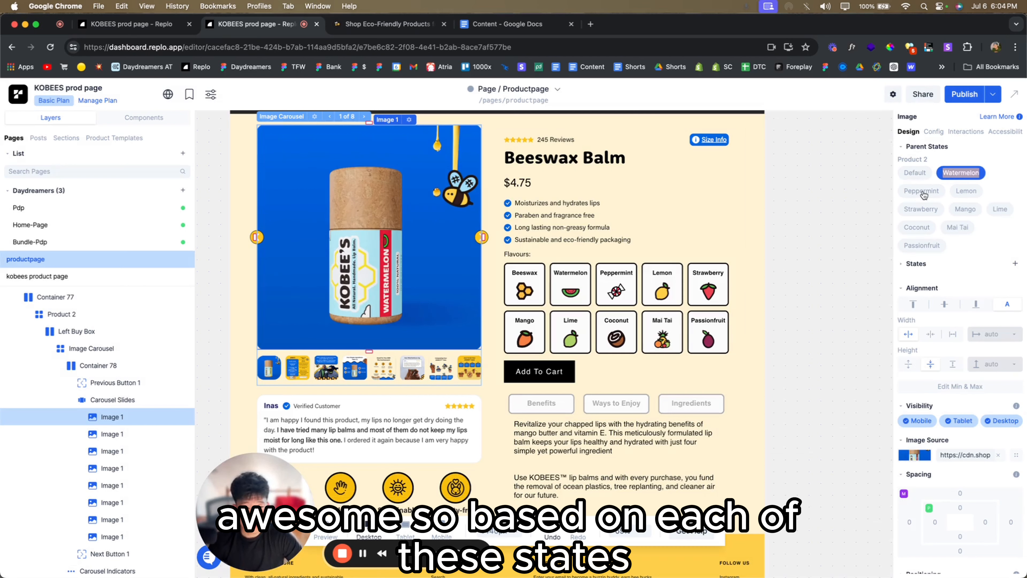
left_click(964, 192)
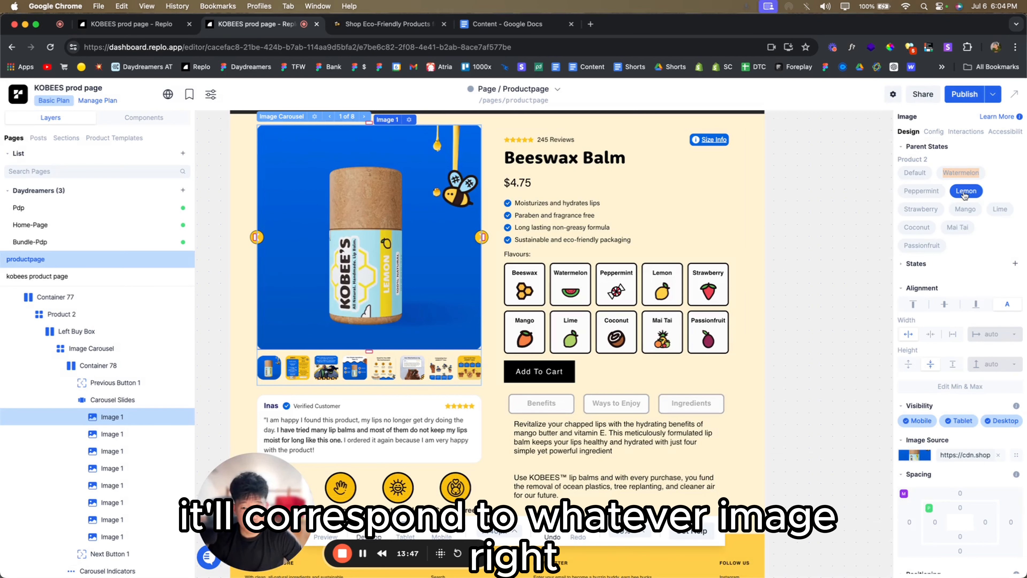
left_click(917, 175)
- Rename the image inside the first Container 79 of the Carousel Indicators to "Custom Carousel Image"
left_click(99, 400)
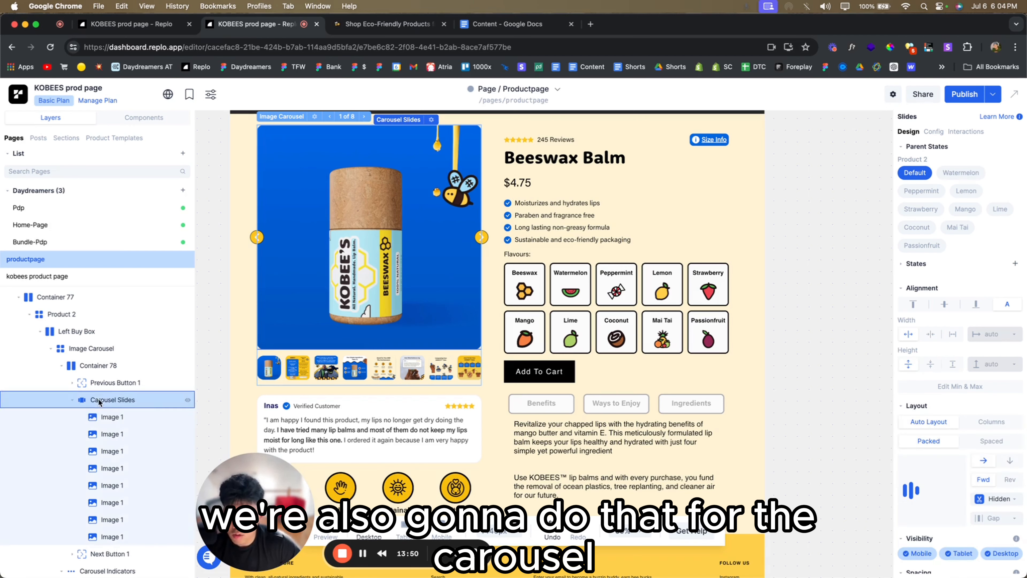
scroll(99, 400, "down", 4)
left_click(93, 432)
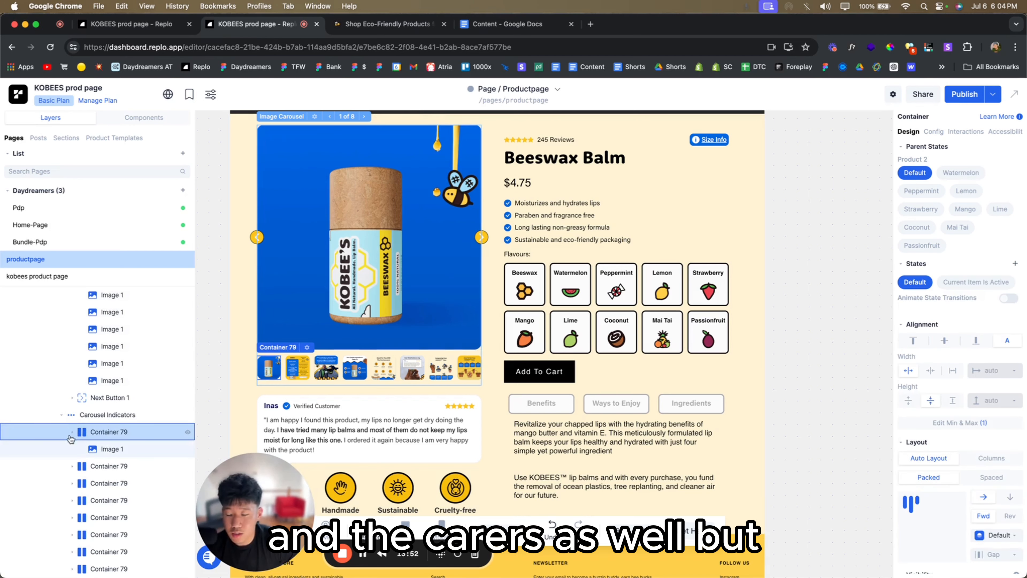
left_click(133, 447)
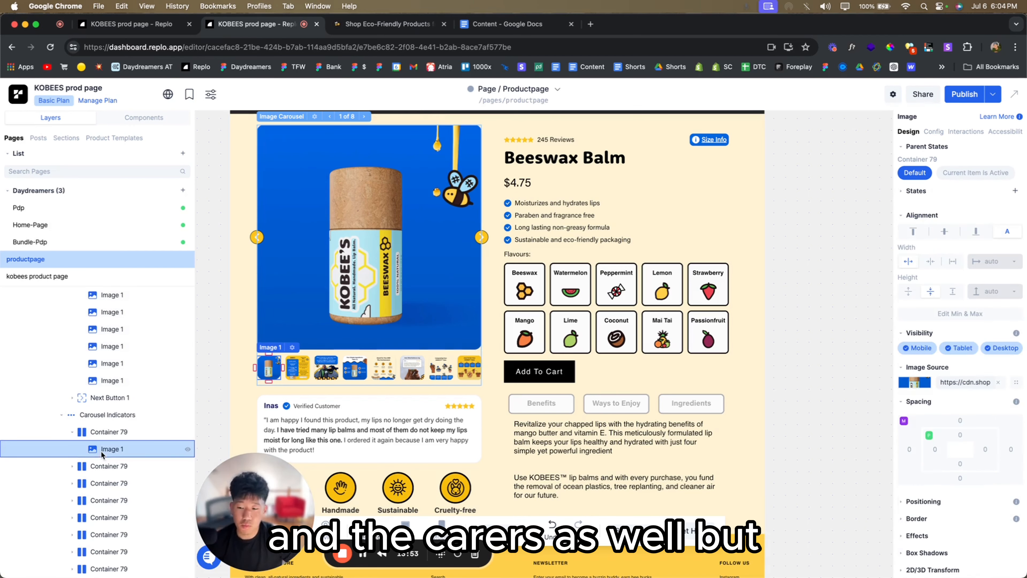
double_click(135, 448)
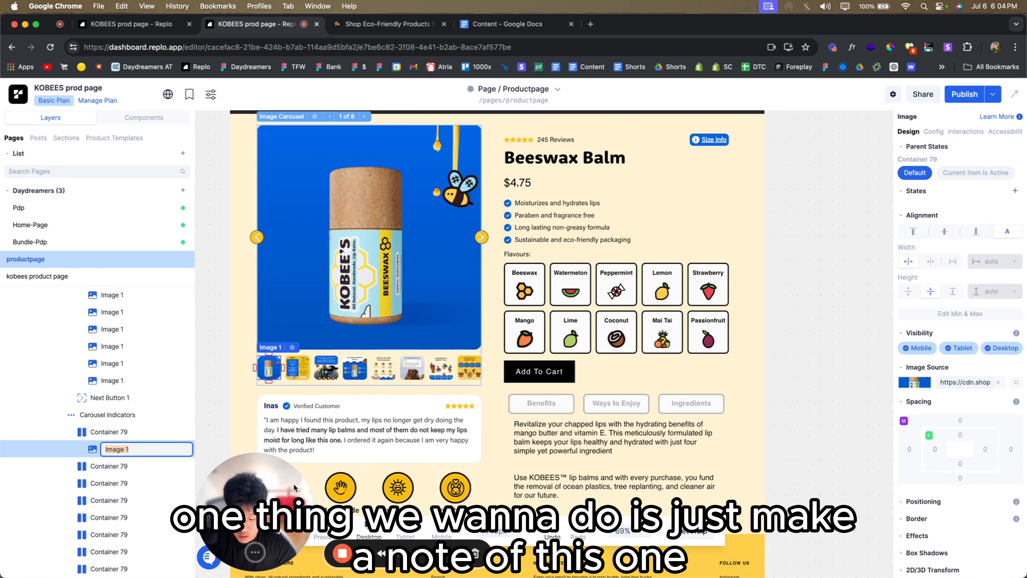
type("Custom Carousel")
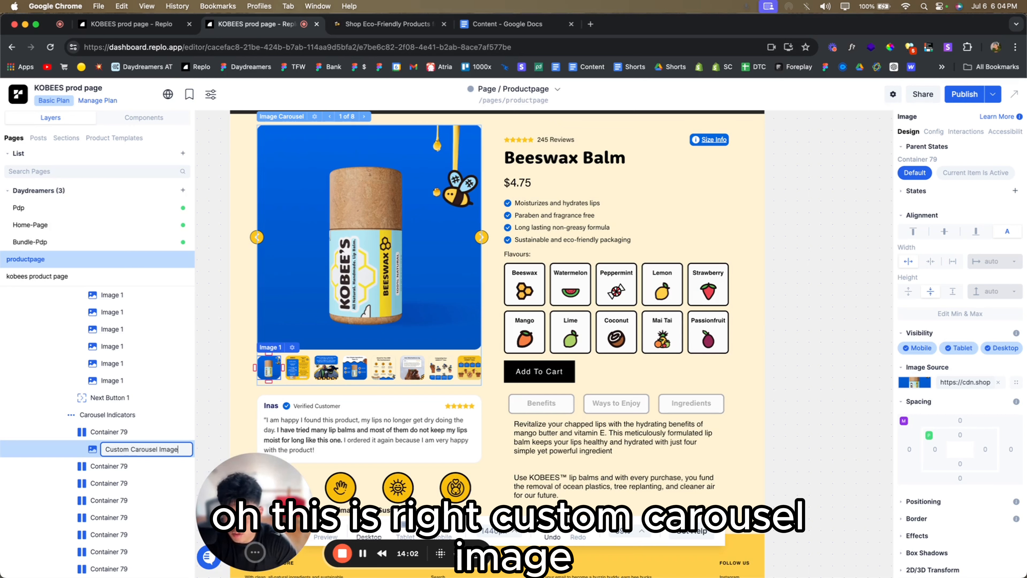
key("Return")
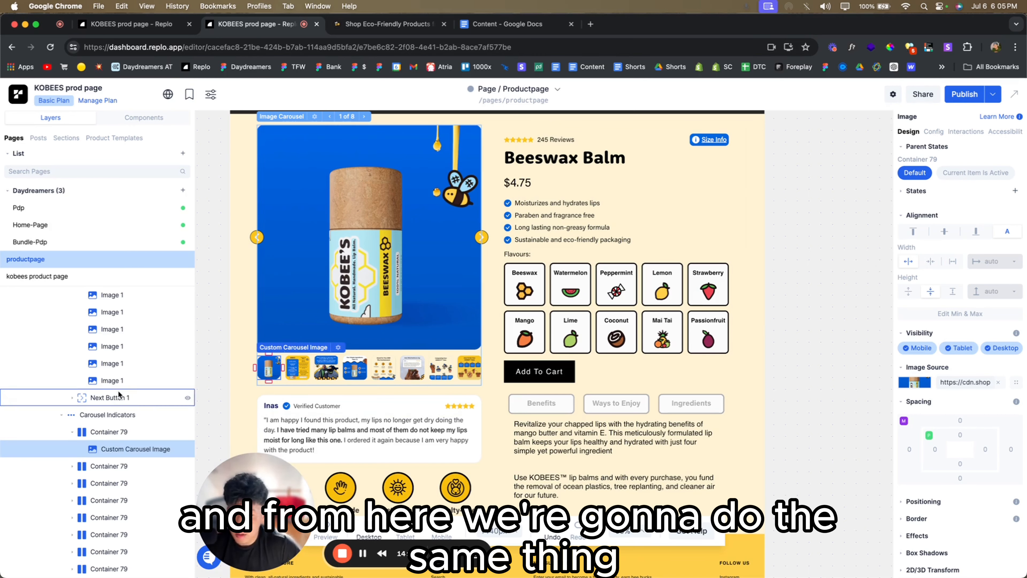
- With Product 2 in the Watermelon state, replace the Custom Carousel Image's Current Item Is Active image with the watermelon-1 asset
left_click(108, 430)
left_click(107, 415)
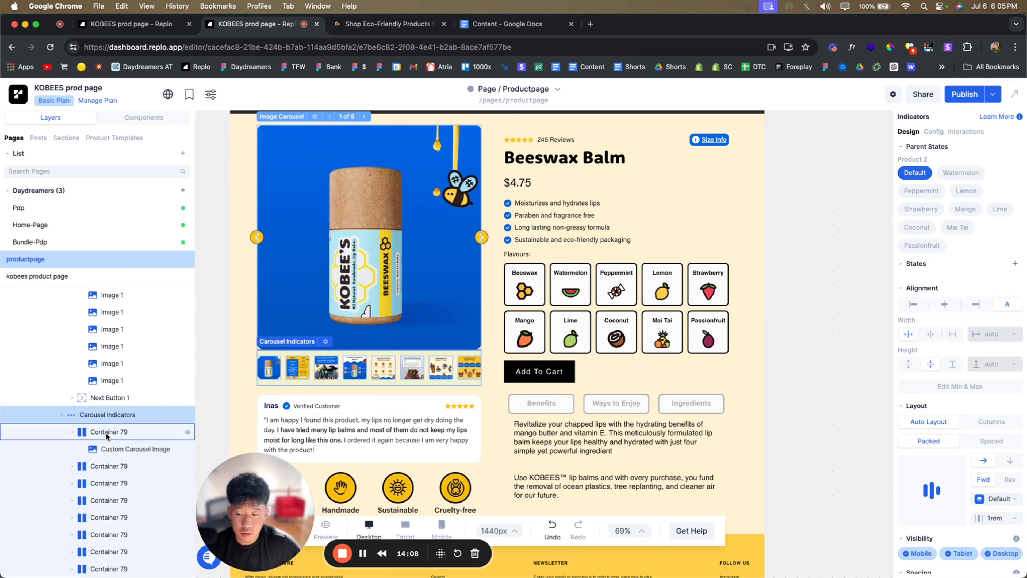
left_click(108, 431)
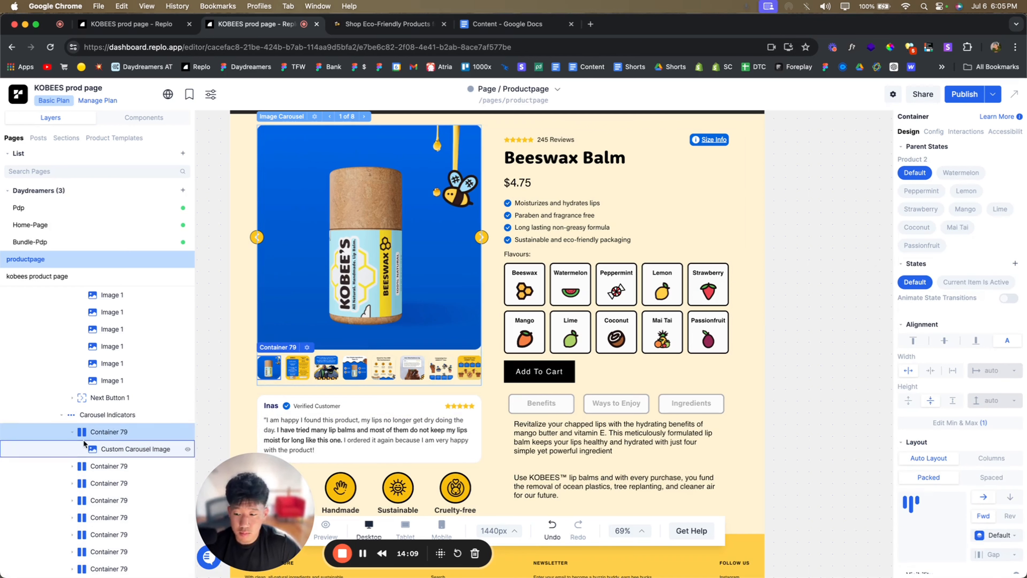
left_click(954, 178)
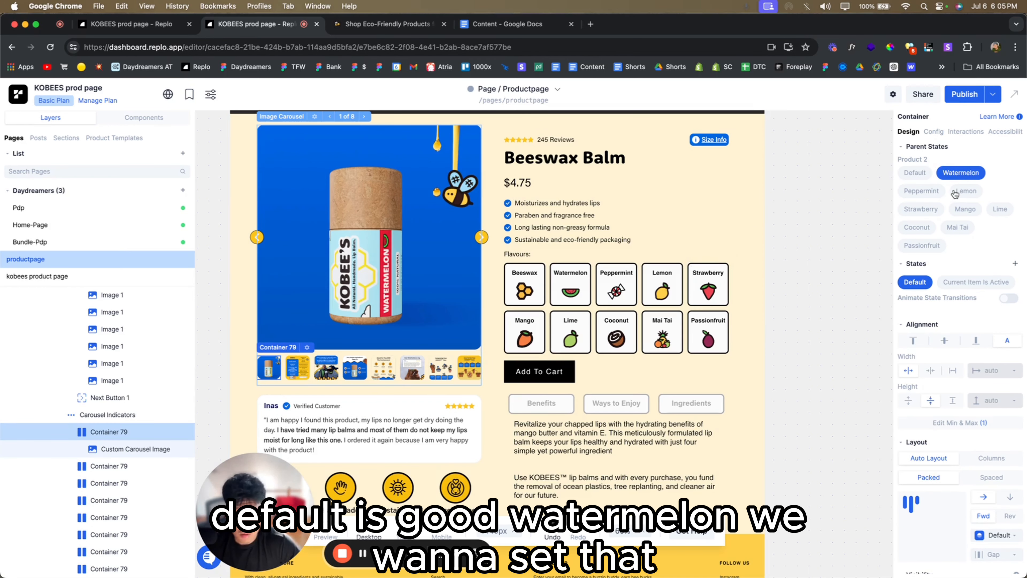
left_click(142, 450)
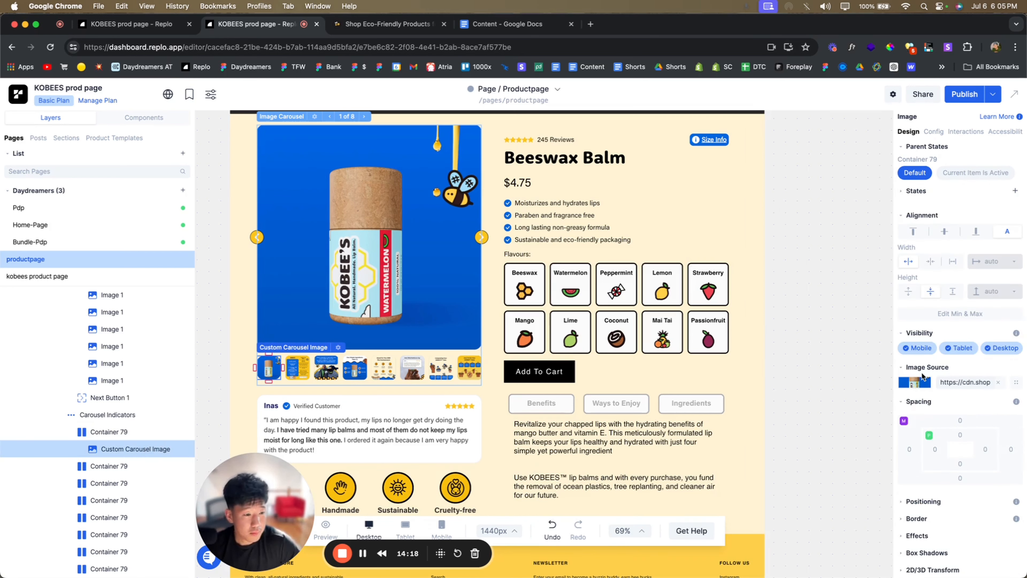
left_click(956, 173)
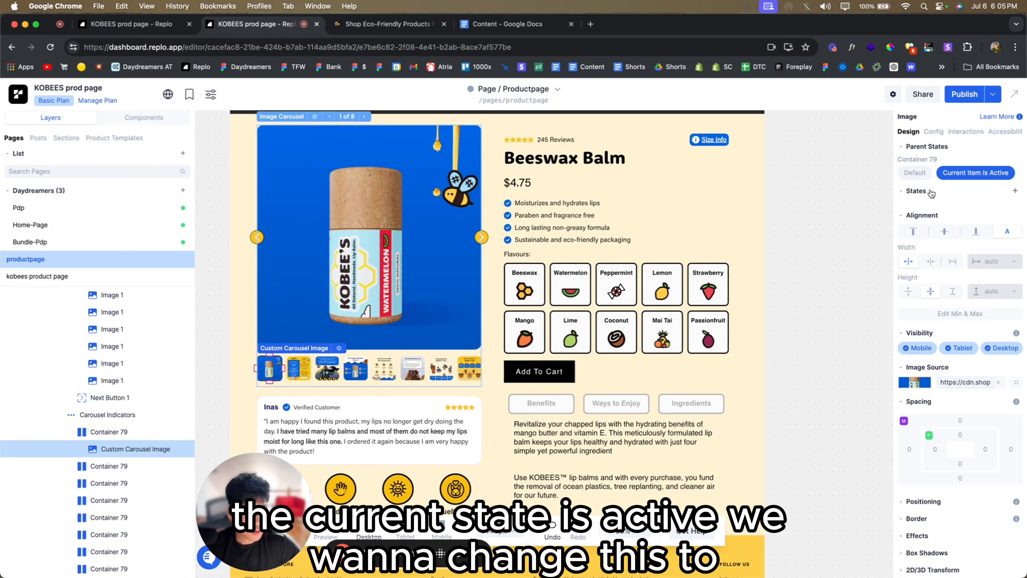
left_click(914, 382)
left_click(817, 387)
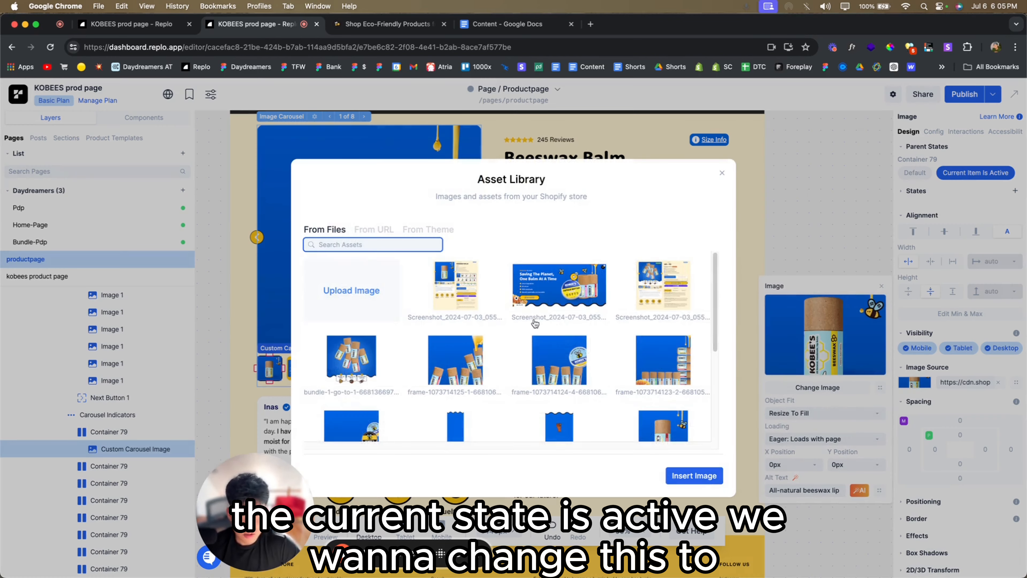
scroll(535, 323, "down", 3)
scroll(478, 417, "down", 3)
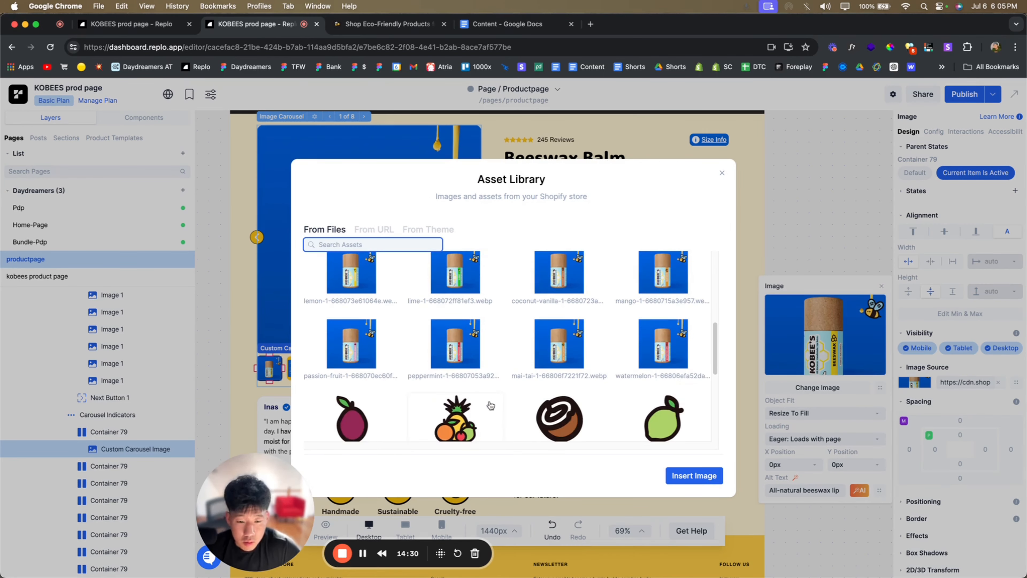
left_click(660, 366)
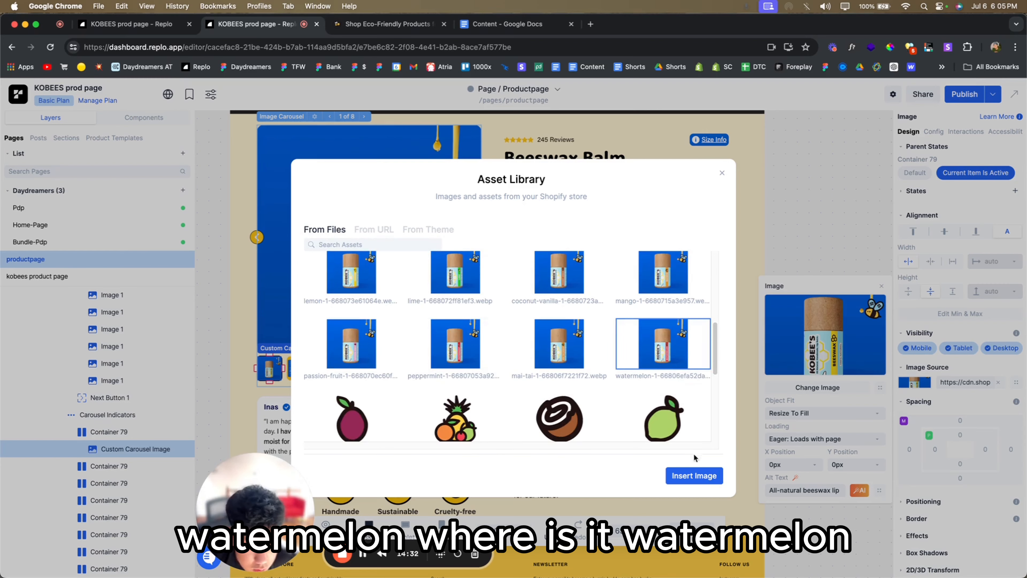
left_click(694, 476)
left_click(802, 234)
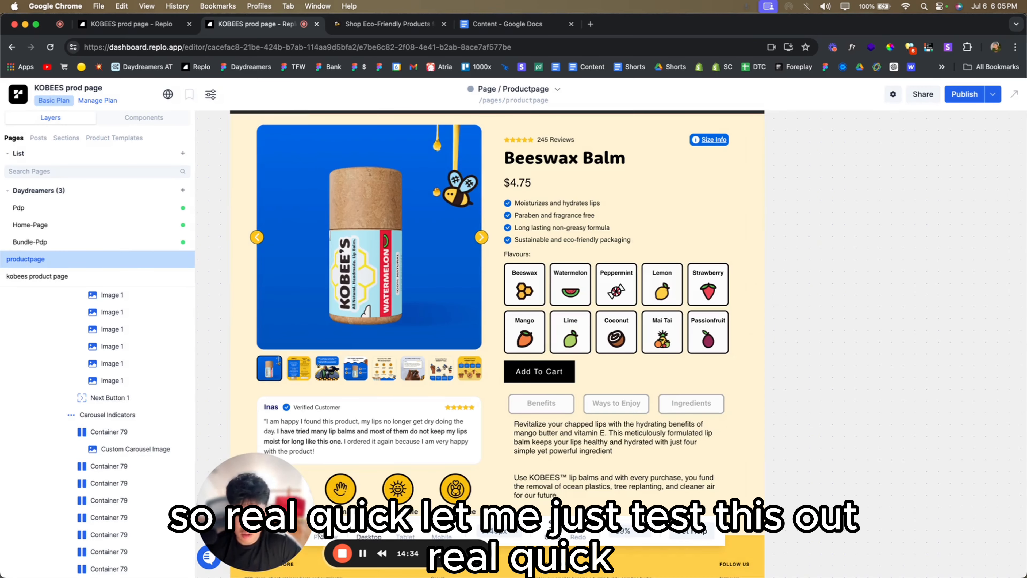
- Preview the product page and test the Watermelon flavour tab against the main carousel image and thumbnail
left_click(326, 531)
scroll(543, 367, "down", 3)
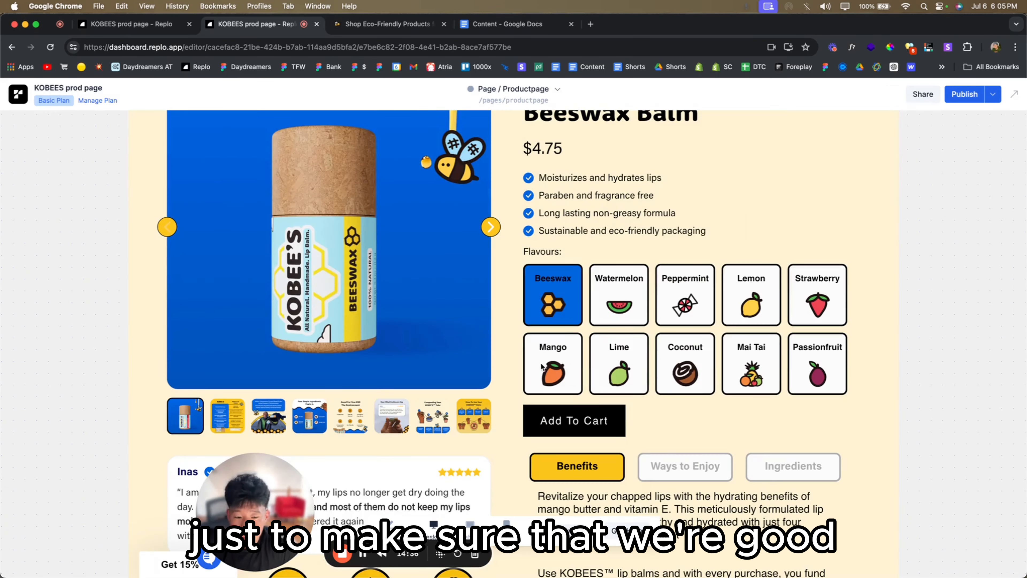
left_click(601, 301)
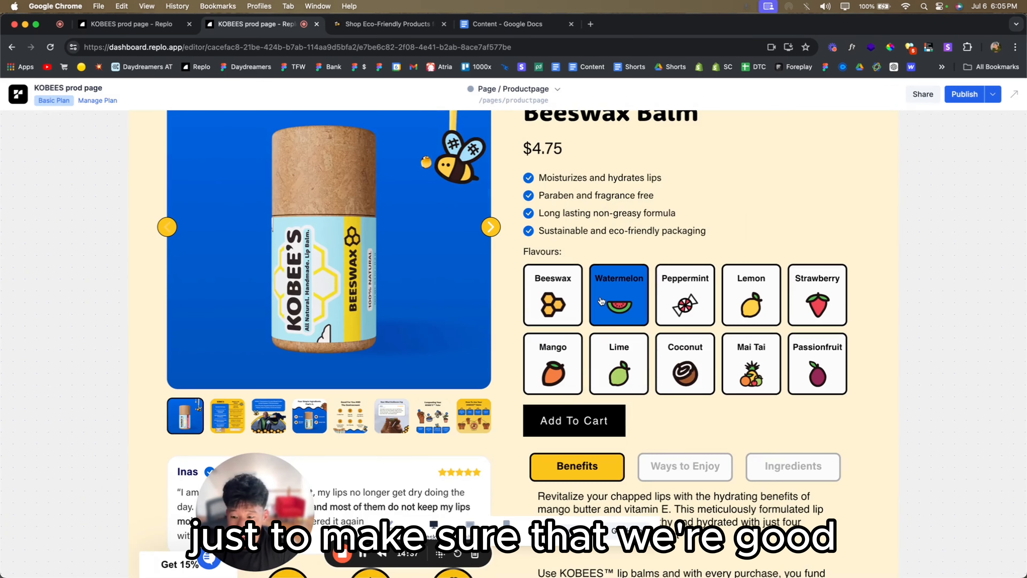
left_click(580, 295)
left_click(623, 294)
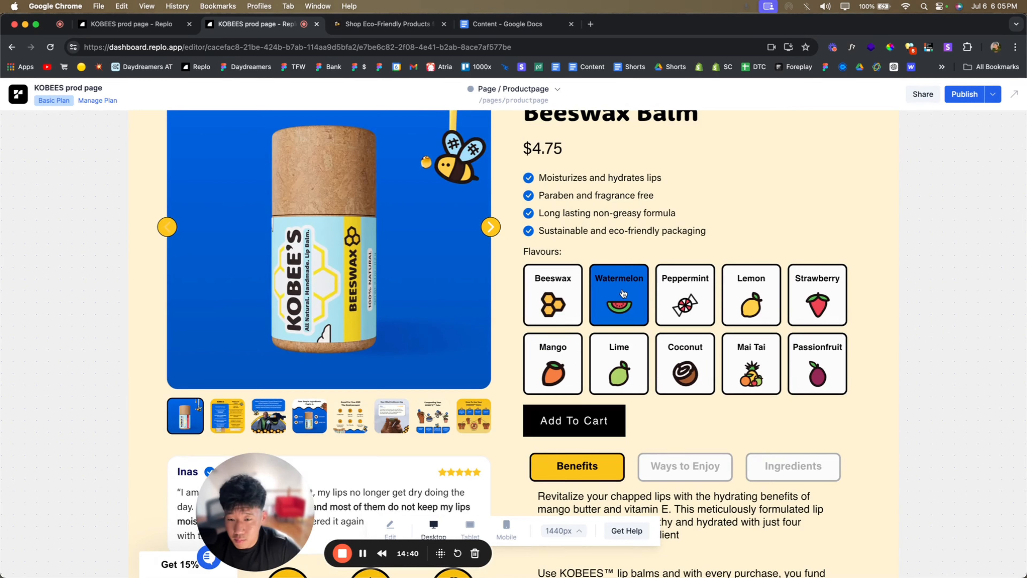
- Test the Peppermint, Watermelon and Beeswax flavour tabs against the carousel images in the preview and return to edit mode
left_click(689, 297)
left_click(619, 300)
left_click(568, 300)
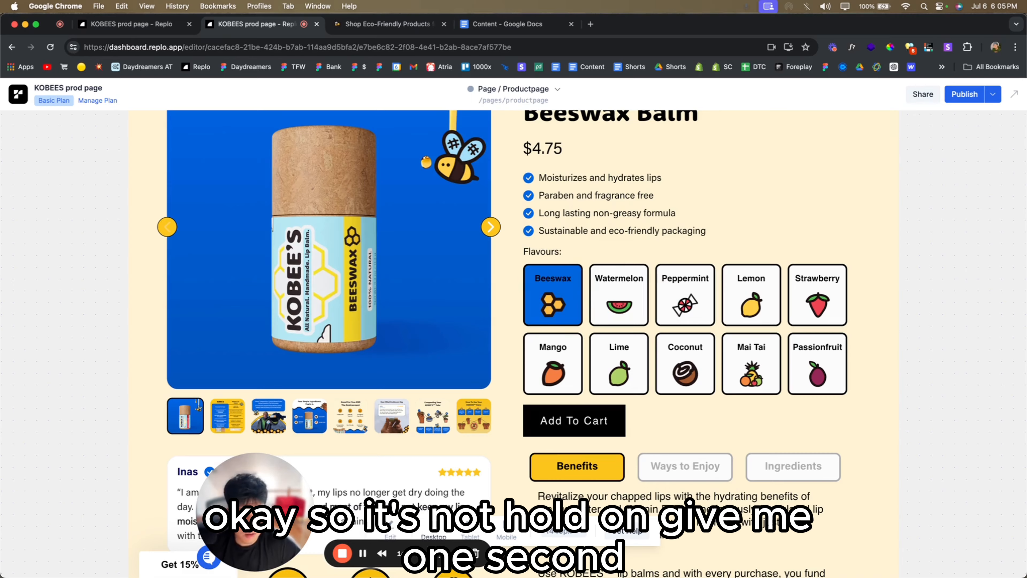
left_click(394, 531)
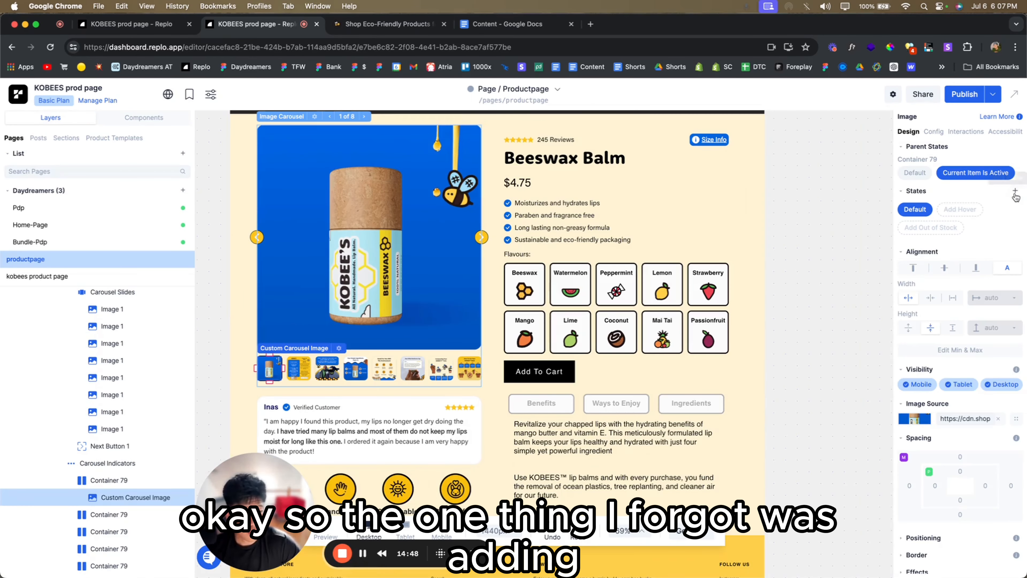
- Add two custom states named "Watermelon" and "Peppermint" to the Custom Carousel Image in the first Container 79
left_click(1015, 191)
left_click(975, 253)
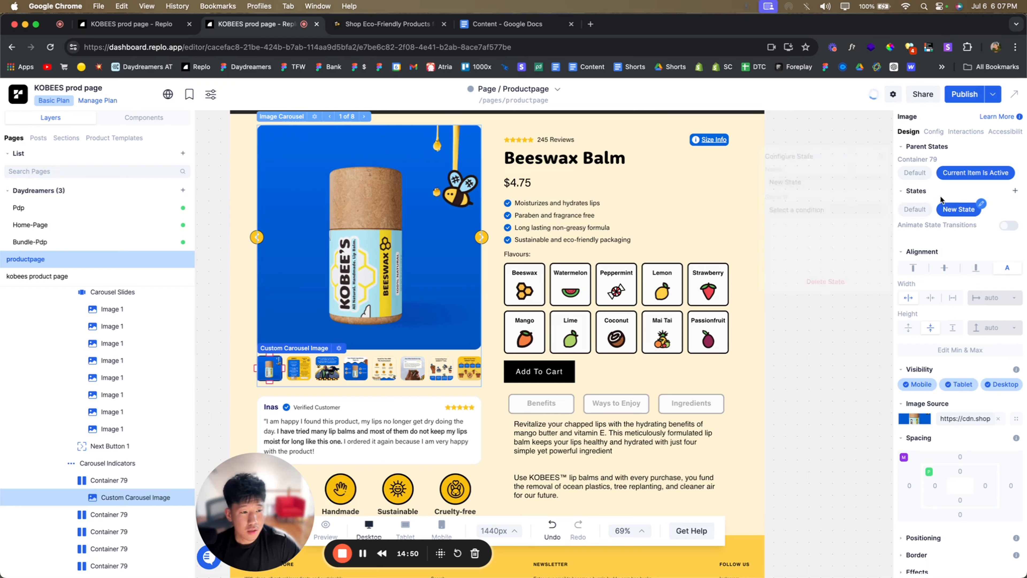
triple_click(788, 160)
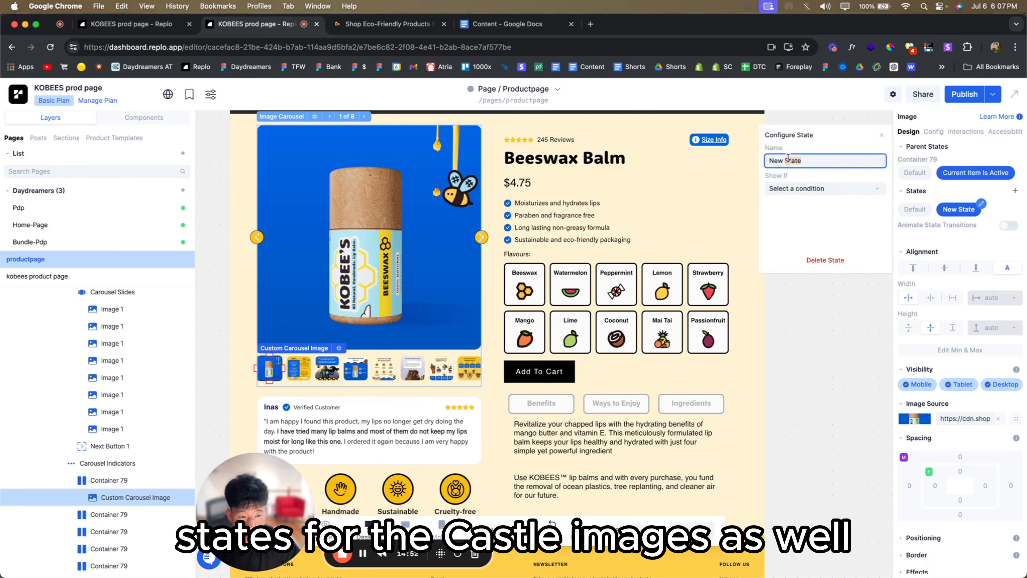
type("Watermelon")
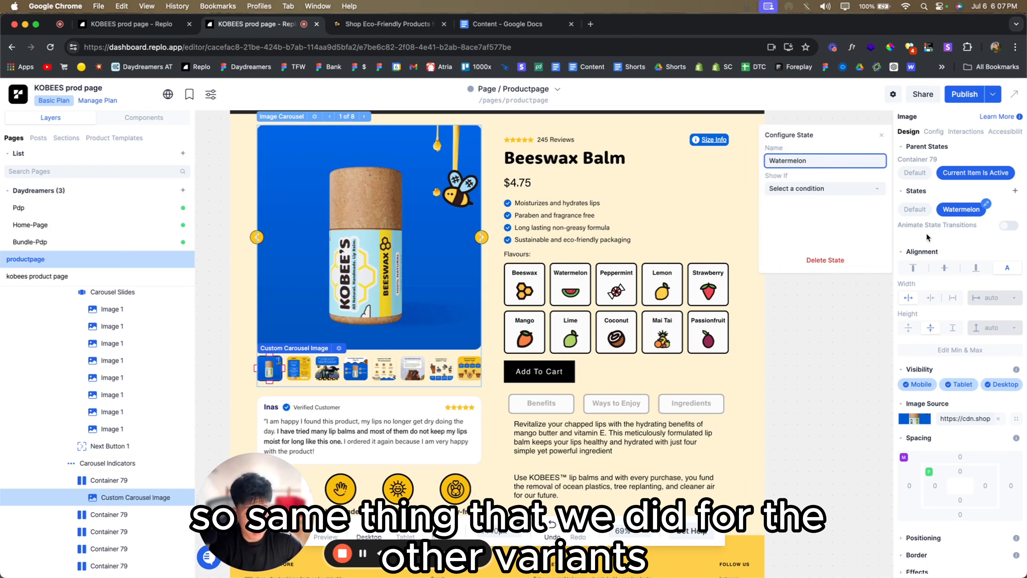
left_click(1015, 190)
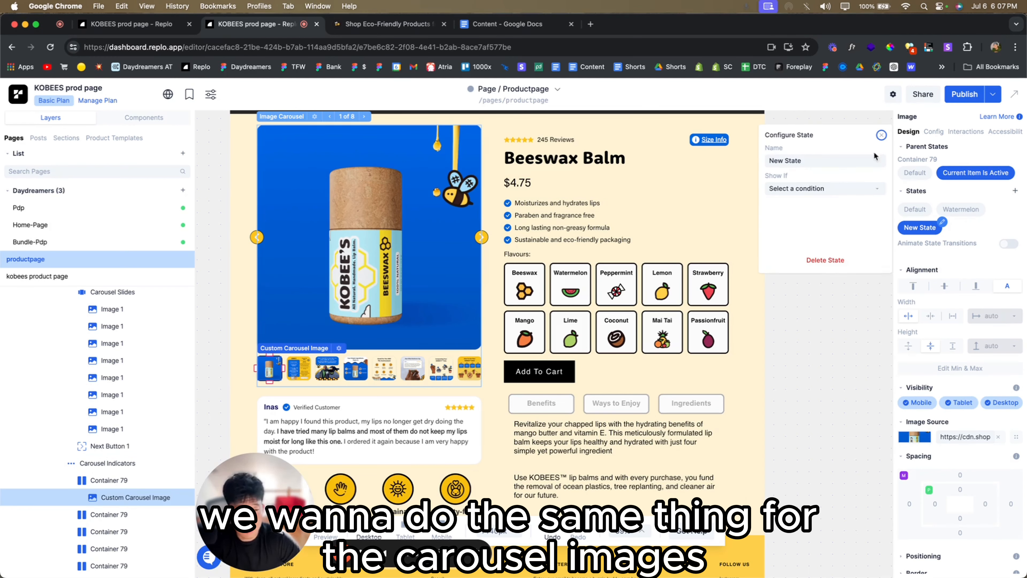
double_click(849, 164)
type("Pep")
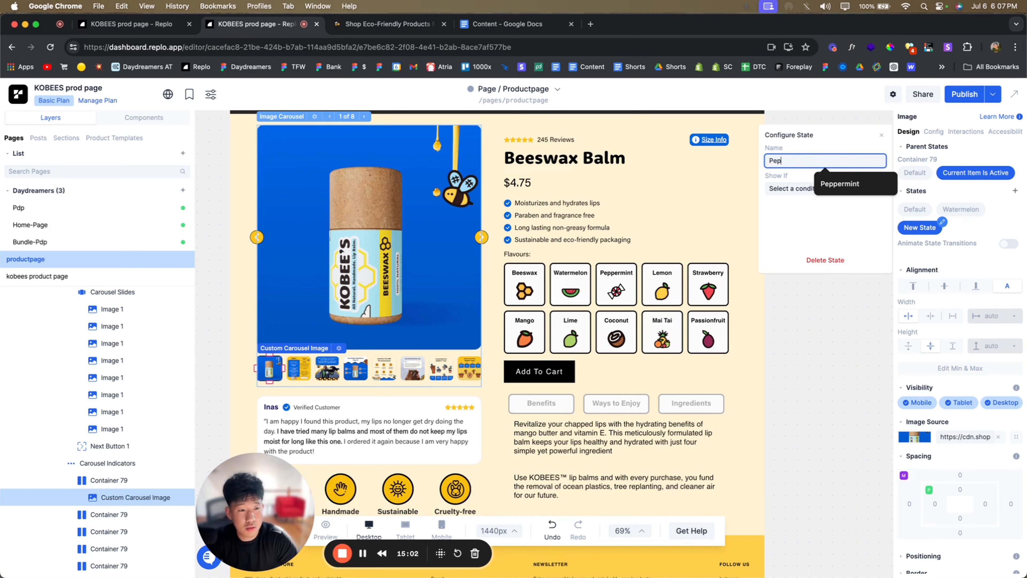
type("permint")
- Add two more custom states to the Custom Carousel Image, named "Lemon" and "Strawberry"
left_click(1015, 190)
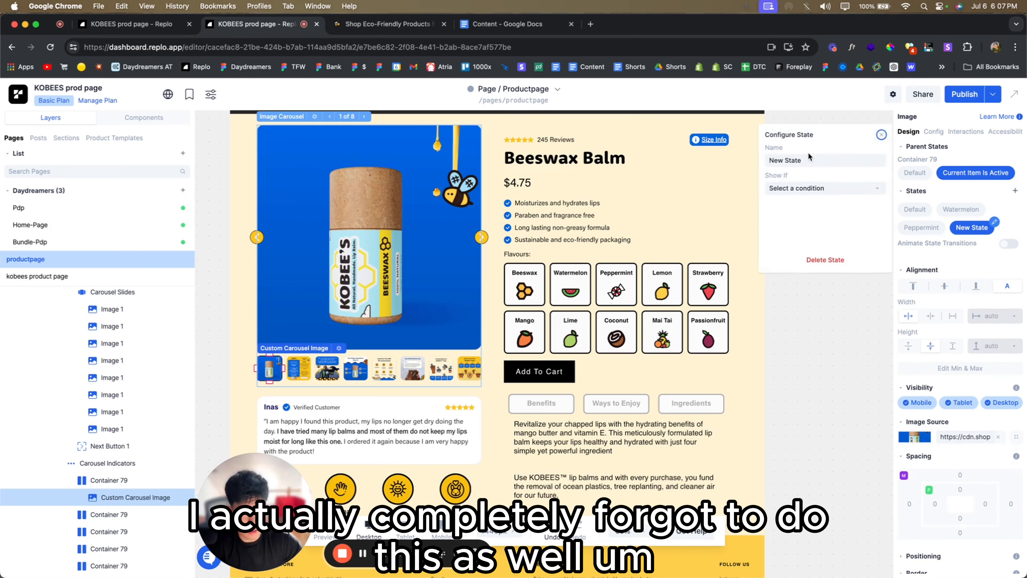
triple_click(809, 159)
type("Lemon")
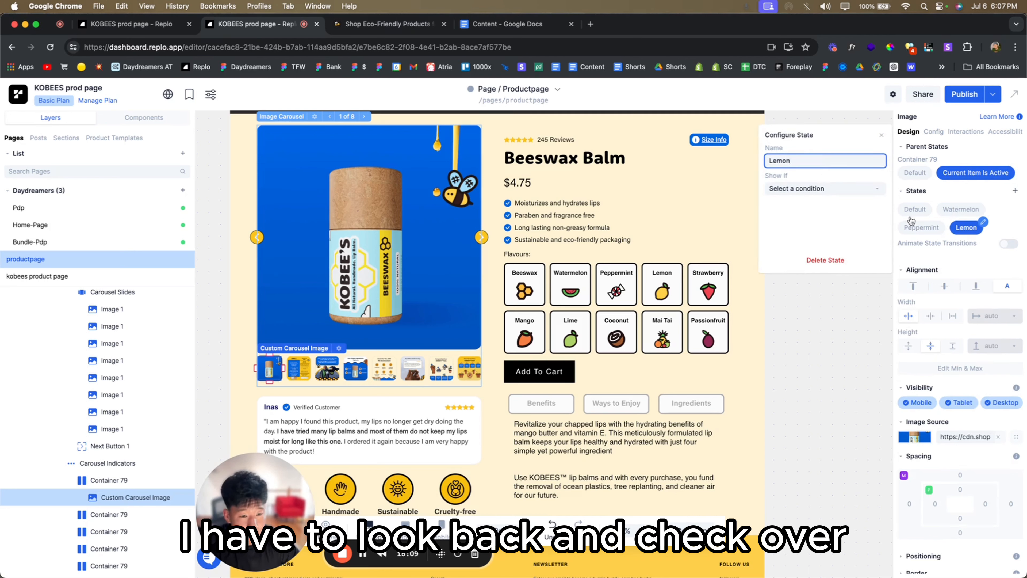
left_click(1015, 191)
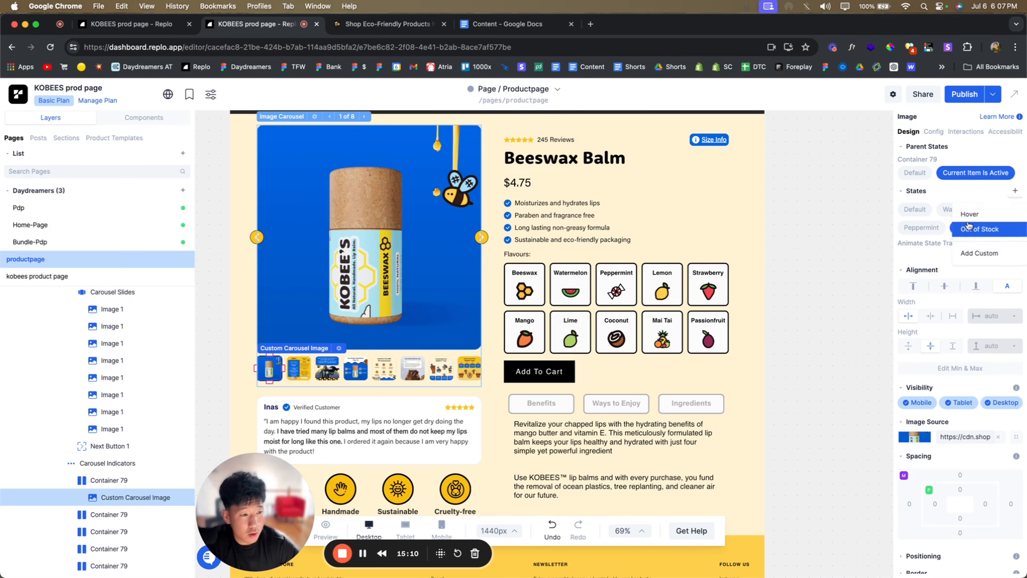
left_click(980, 254)
triple_click(848, 164)
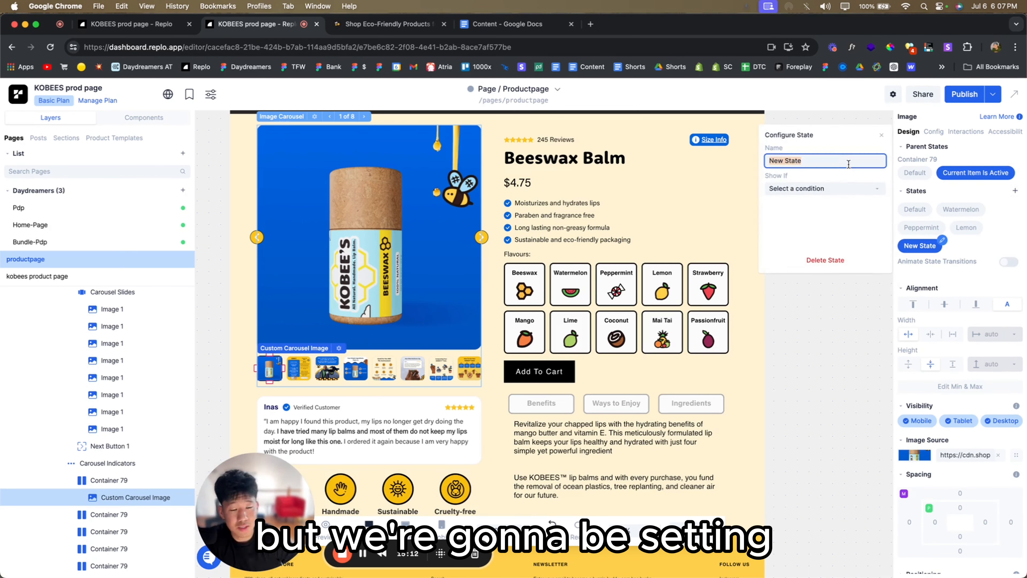
type("Strawberry")
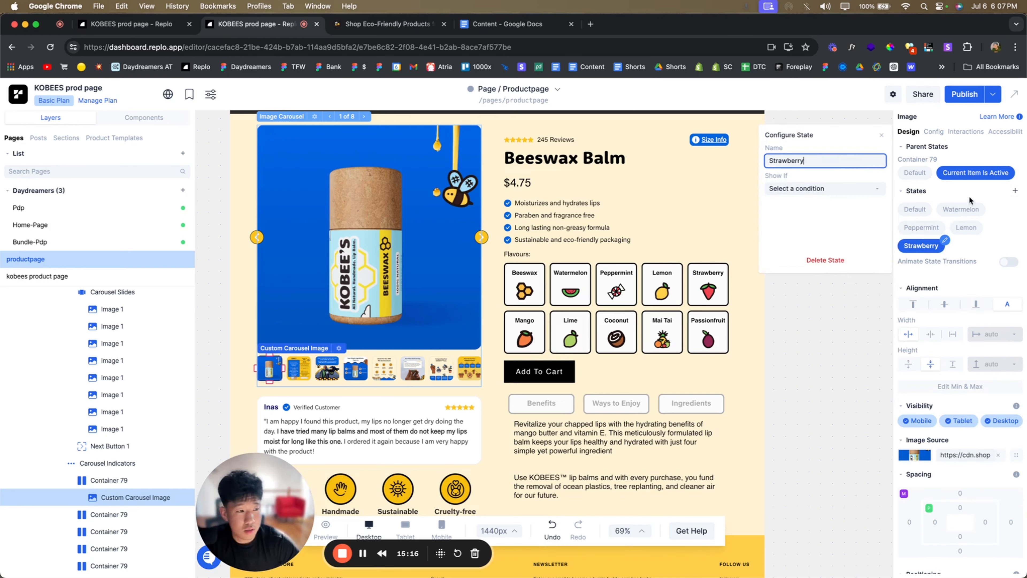
- Add custom states named "Mango" and "Lime" to the Custom Carousel Image
left_click(1015, 191)
left_click(979, 254)
left_click(819, 161)
type("Mango")
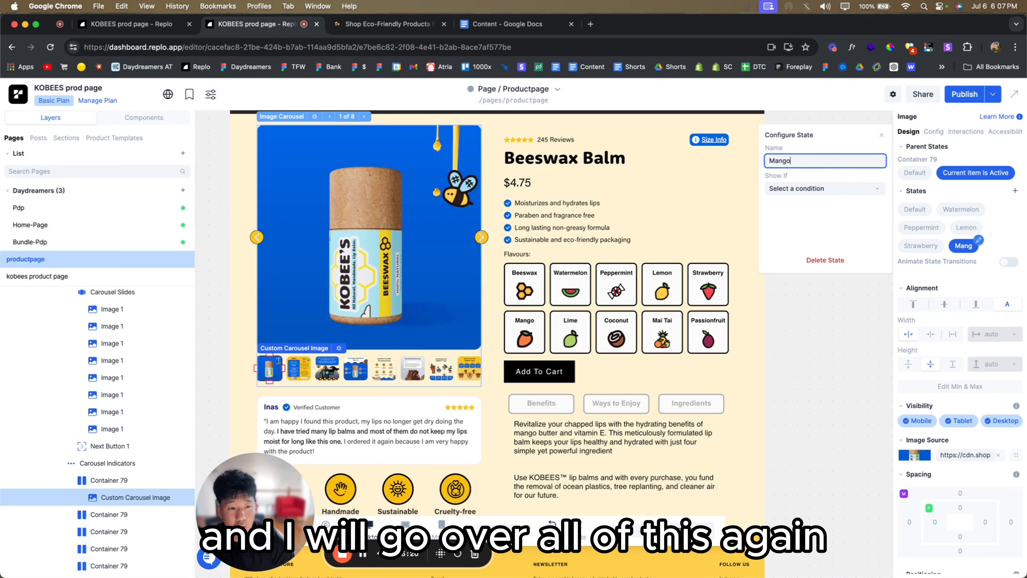
left_click(1014, 190)
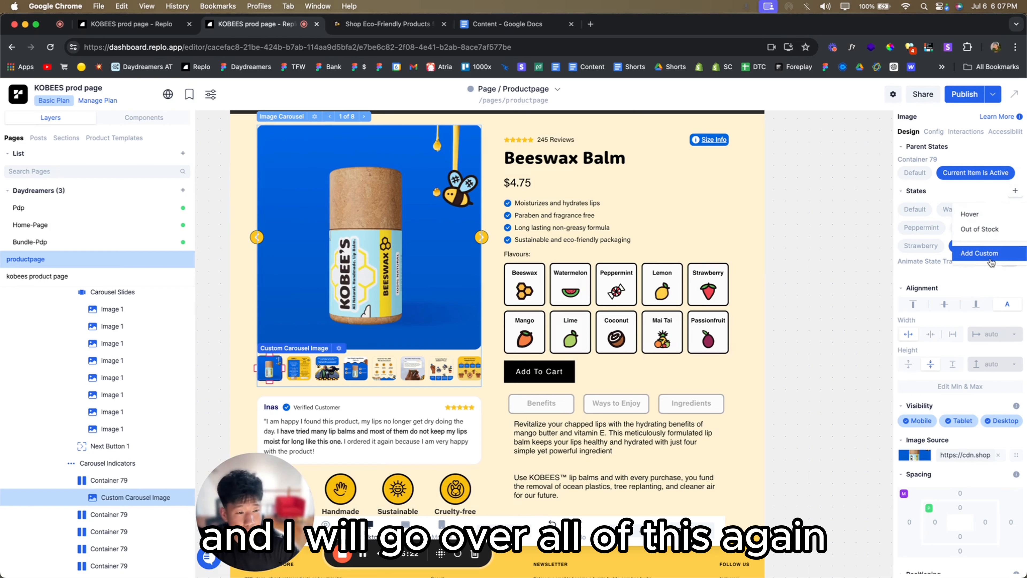
left_click(978, 254)
type("Lime")
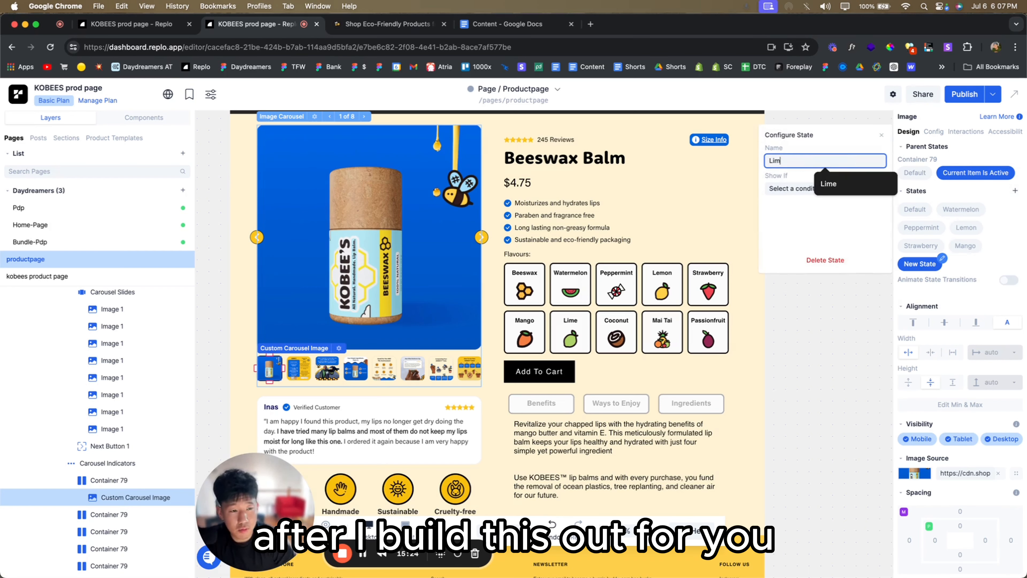
- Add another custom state to the Custom Carousel Image following the Lime state
left_click(1015, 190)
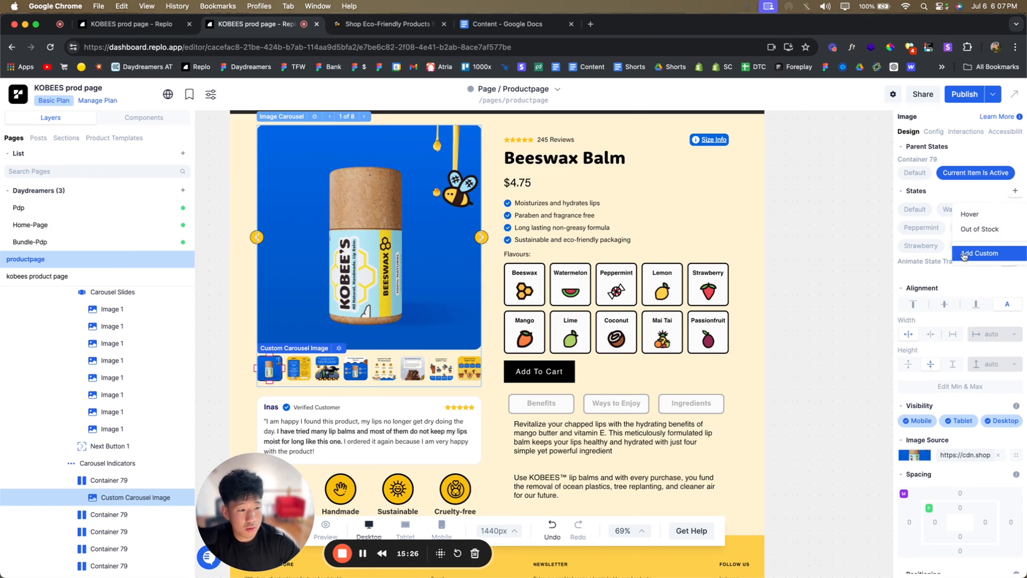
left_click(979, 252)
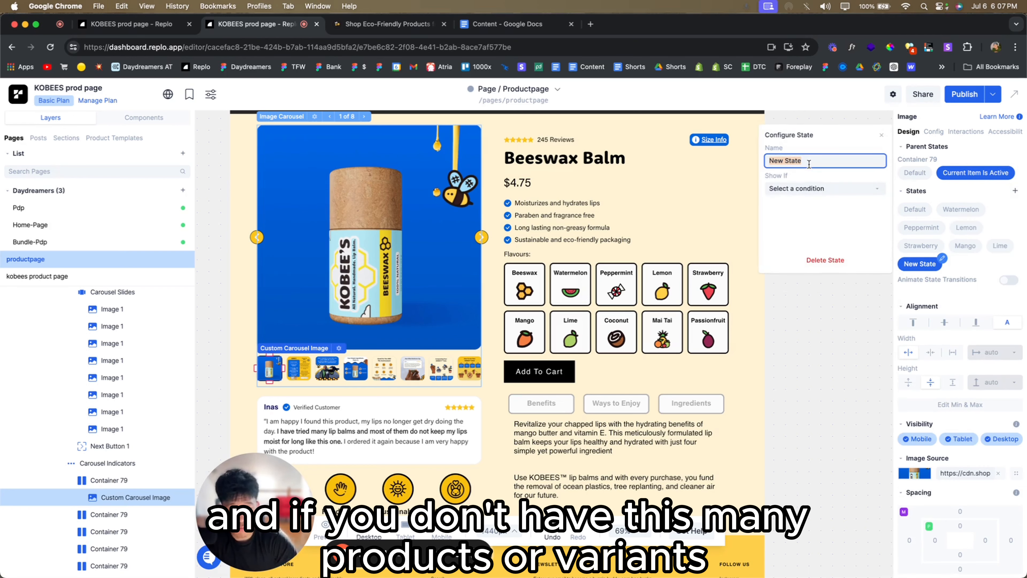
- Name the carousel thumbnail image's new state Coconut and add another custom state named Mai Tai
type("Coconut")
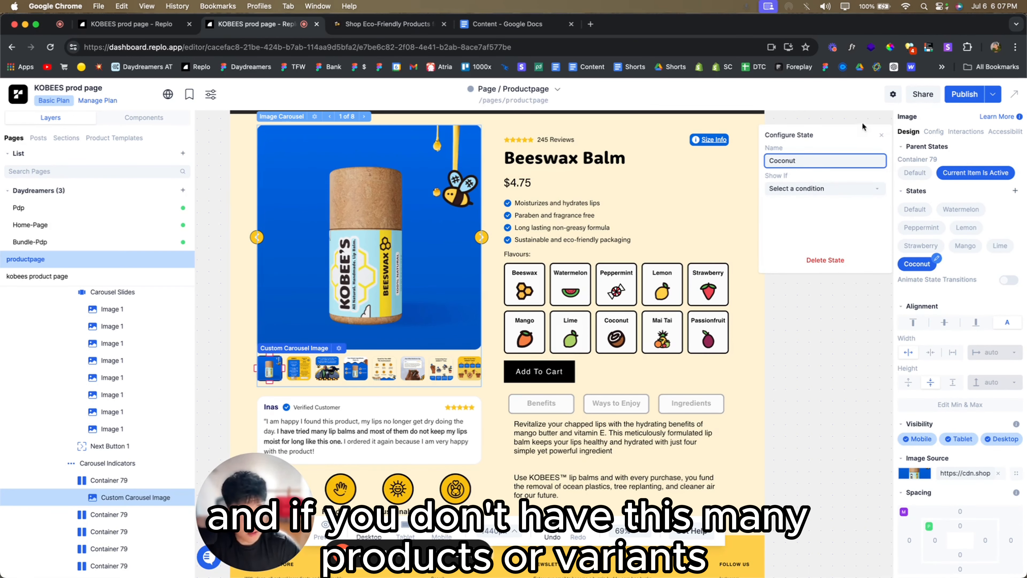
left_click(881, 135)
left_click(1014, 191)
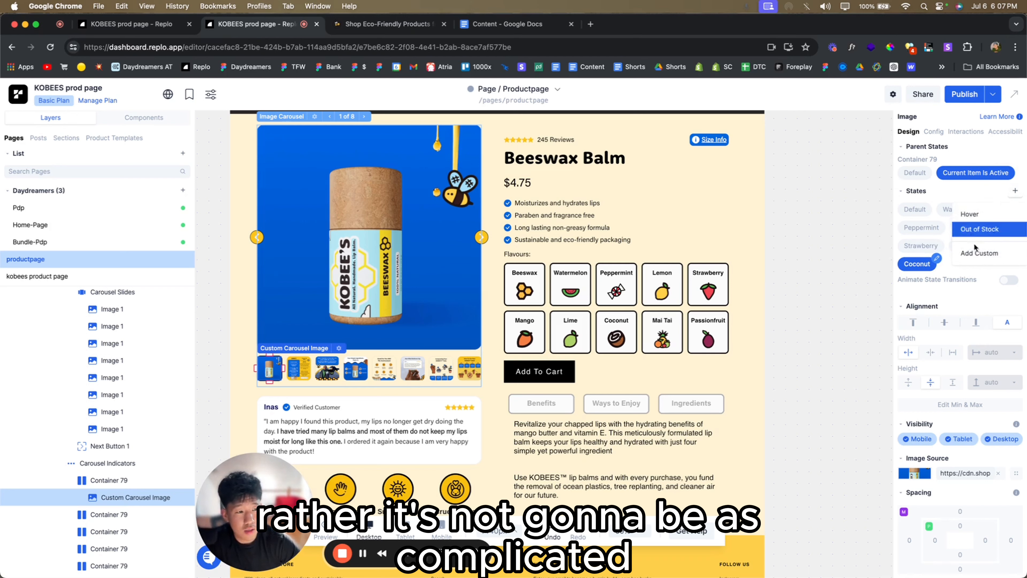
key("Return")
type("Ma")
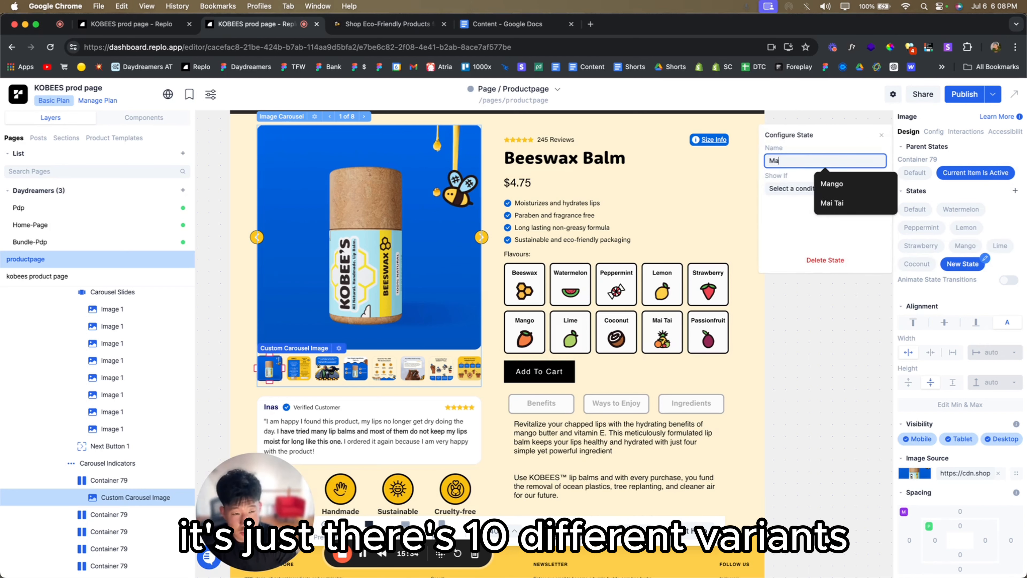
type("i Tai")
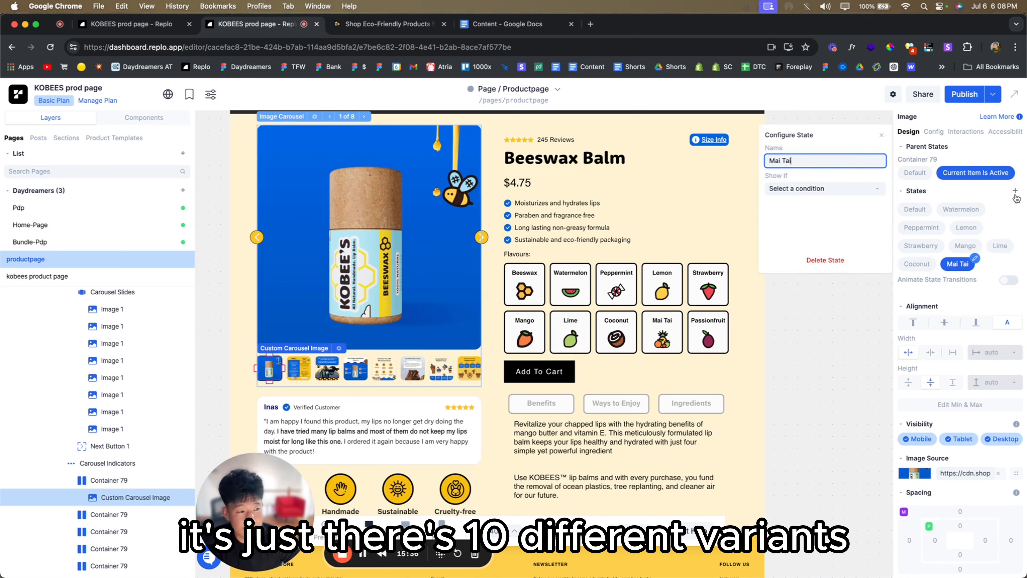
- Add a custom state named Passionfruit to the first carousel indicator image
left_click(1014, 191)
key("Return")
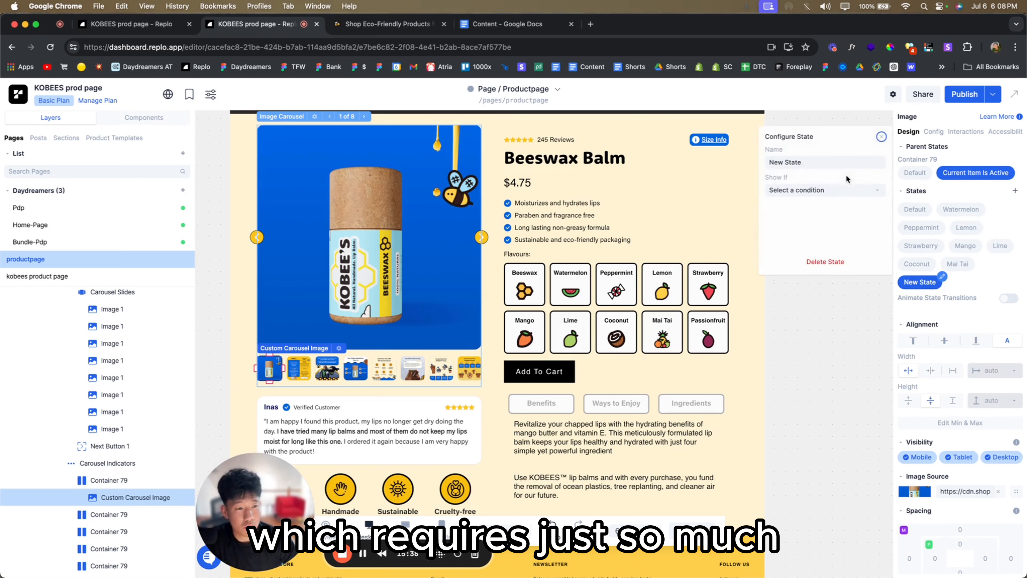
type("Pa")
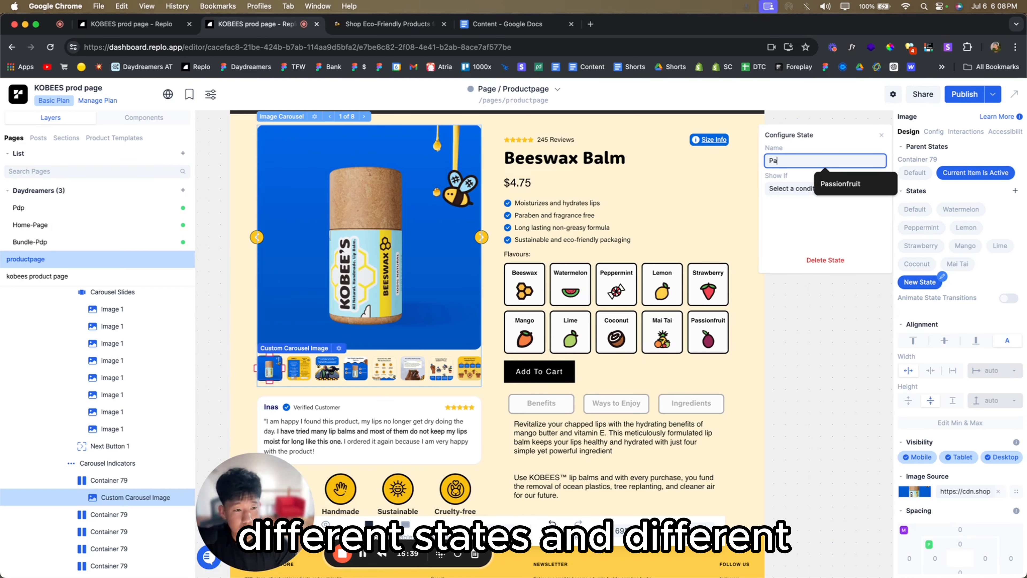
type("ssio")
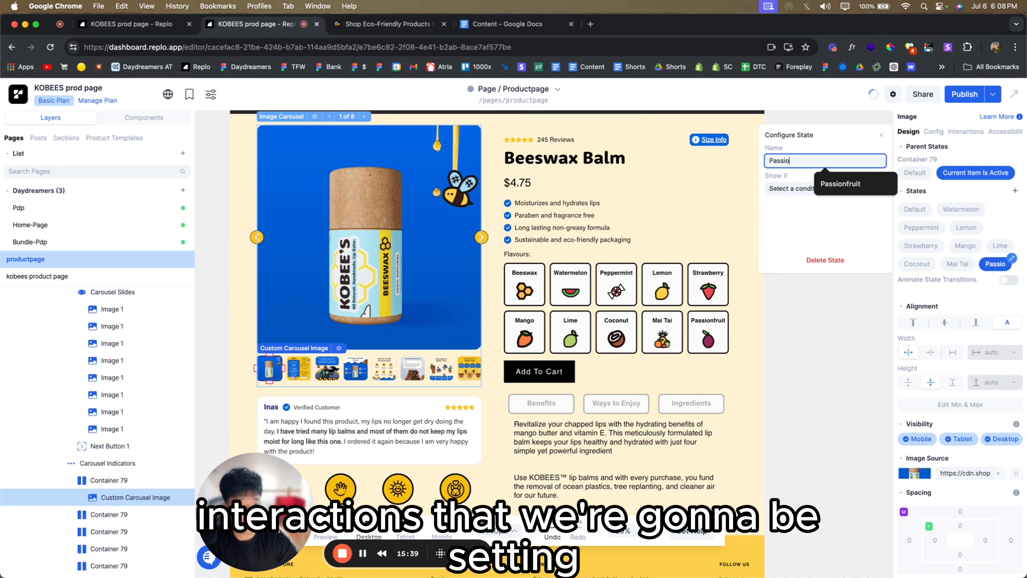
type("nfruit")
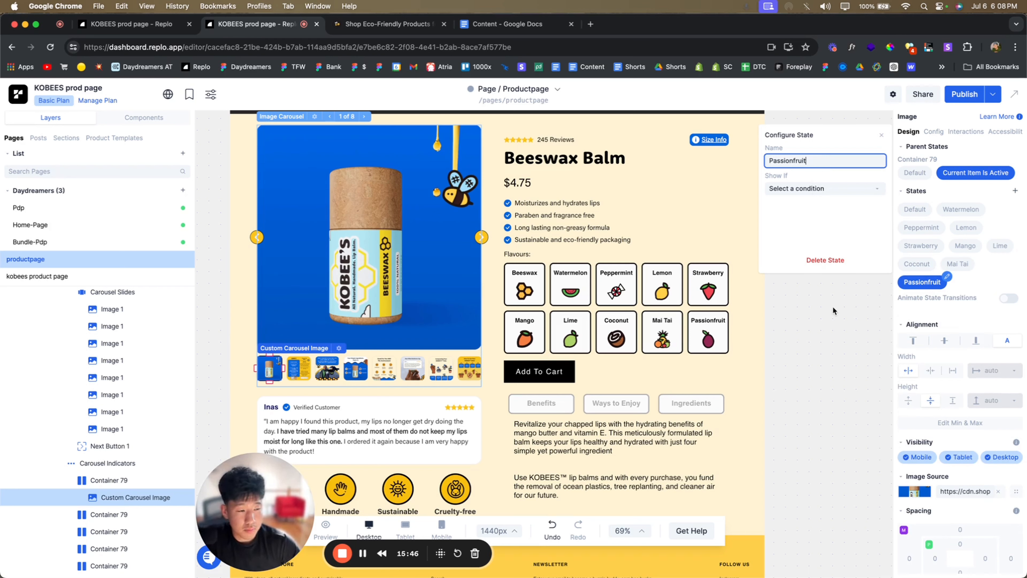
- Replace the thumbnail's image in the Watermelon state with the watermelon-1 asset from the store files
left_click(956, 210)
left_click(915, 213)
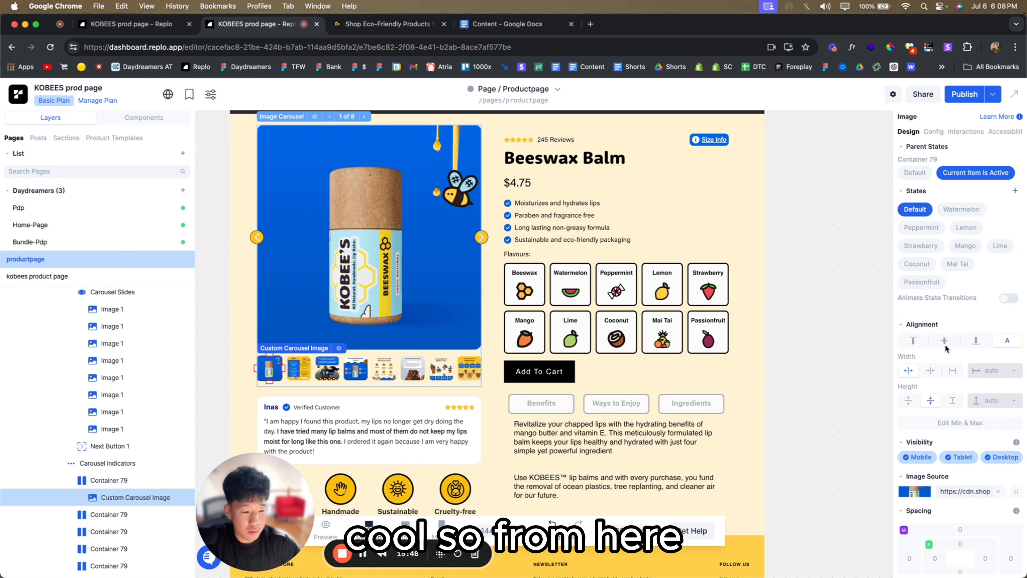
left_click(959, 215)
left_click(919, 491)
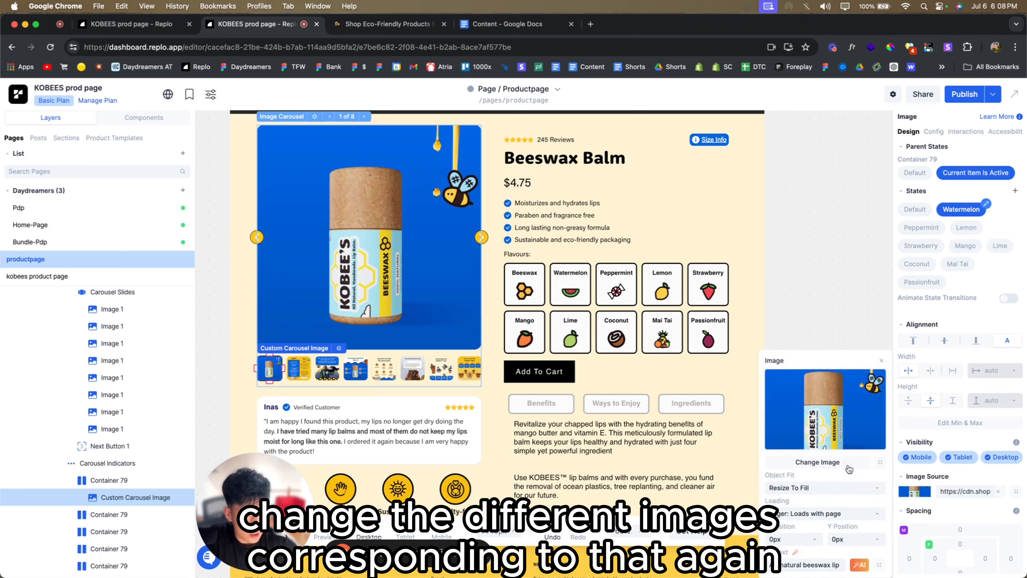
left_click(785, 460)
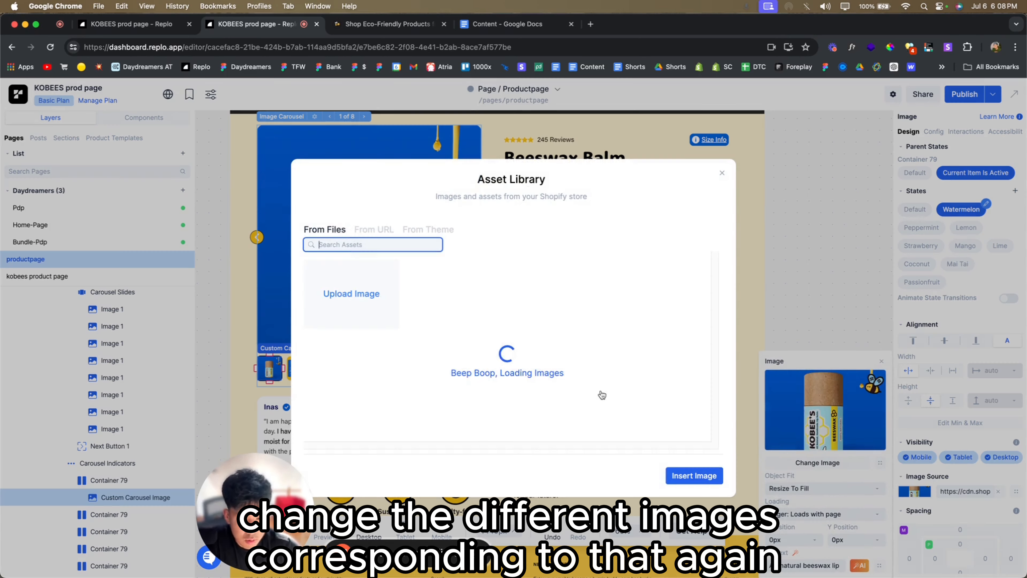
scroll(626, 364, "down", 3)
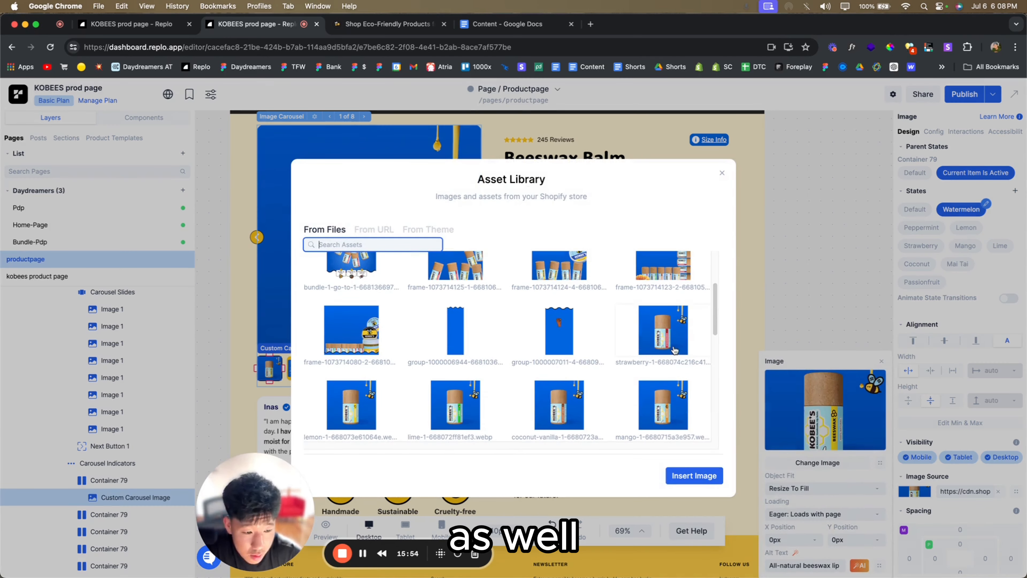
scroll(674, 351, "down", 3)
left_click(490, 388)
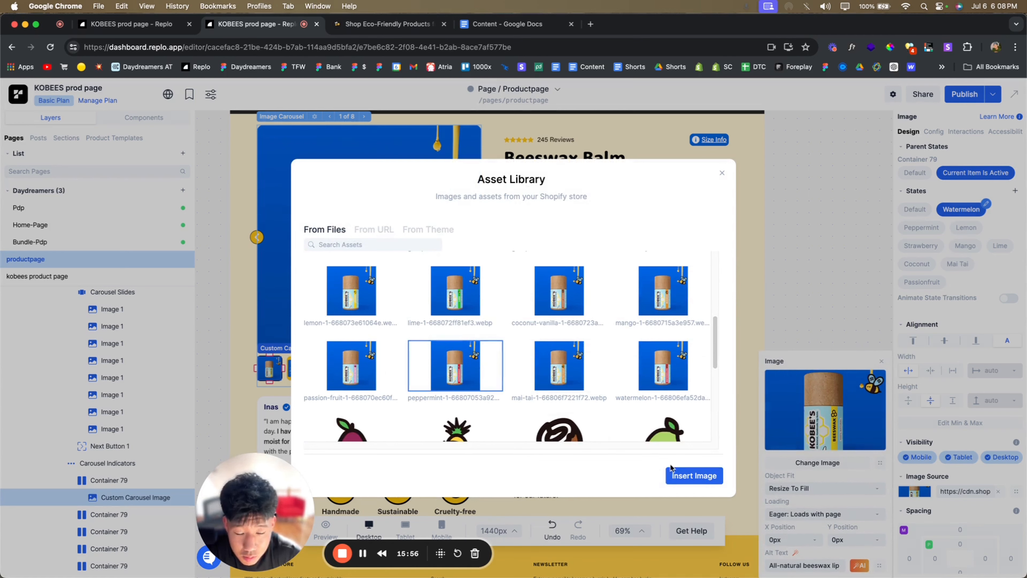
left_click(668, 387)
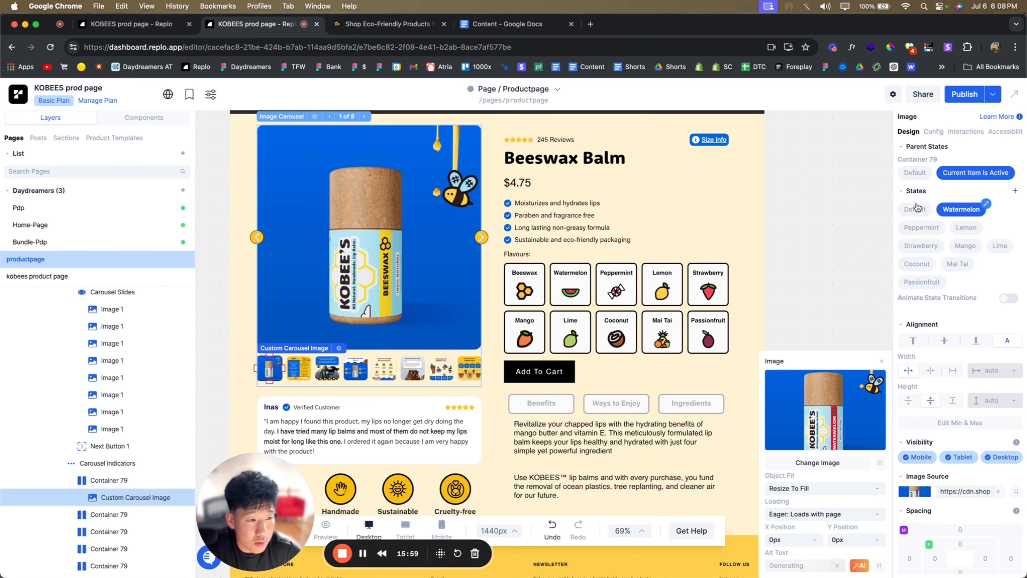
left_click(917, 208)
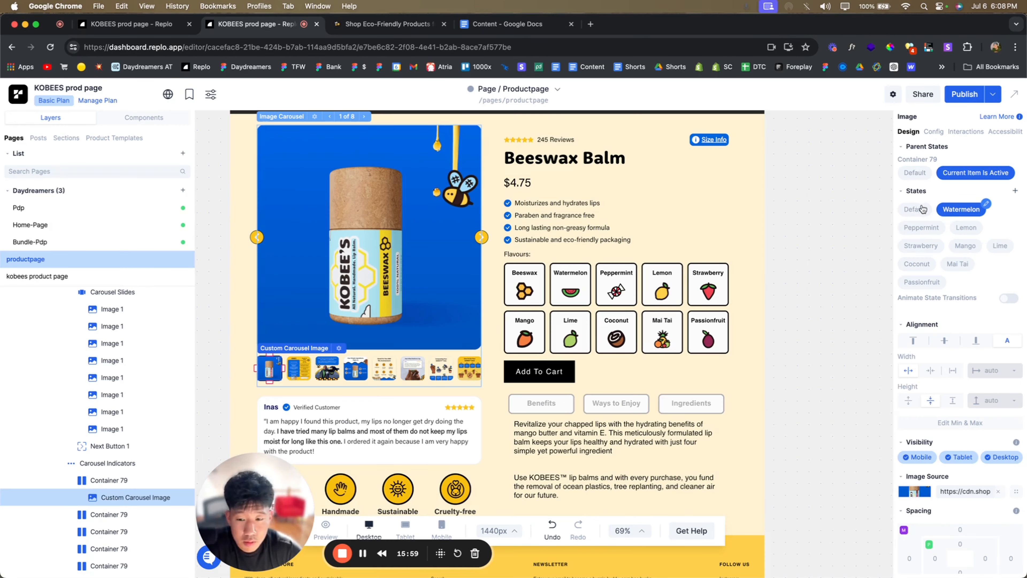
left_click(960, 209)
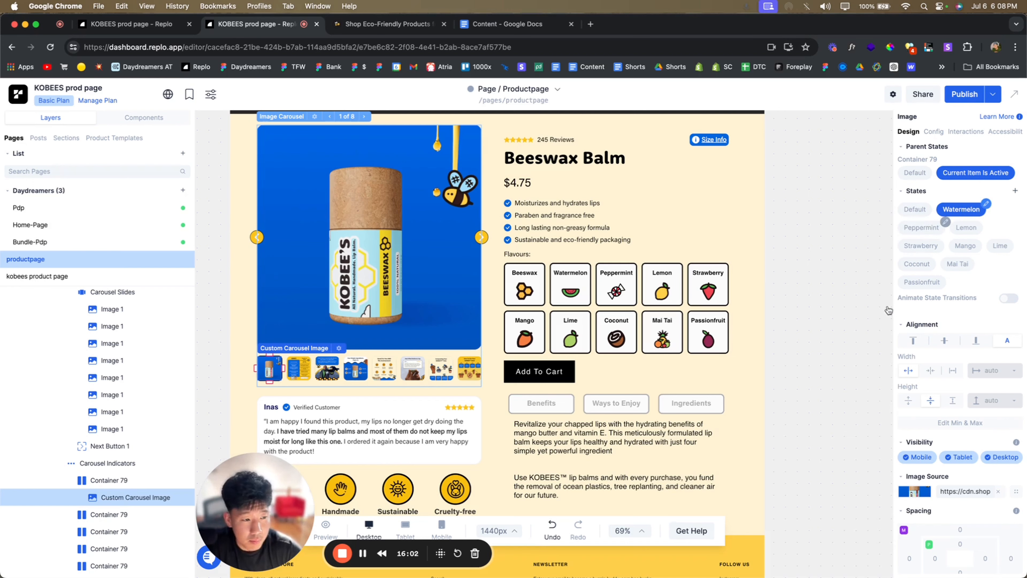
- Set the Peppermint state's image to the peppermint-1 asset from the store files
left_click(921, 227)
left_click(914, 490)
left_click(817, 462)
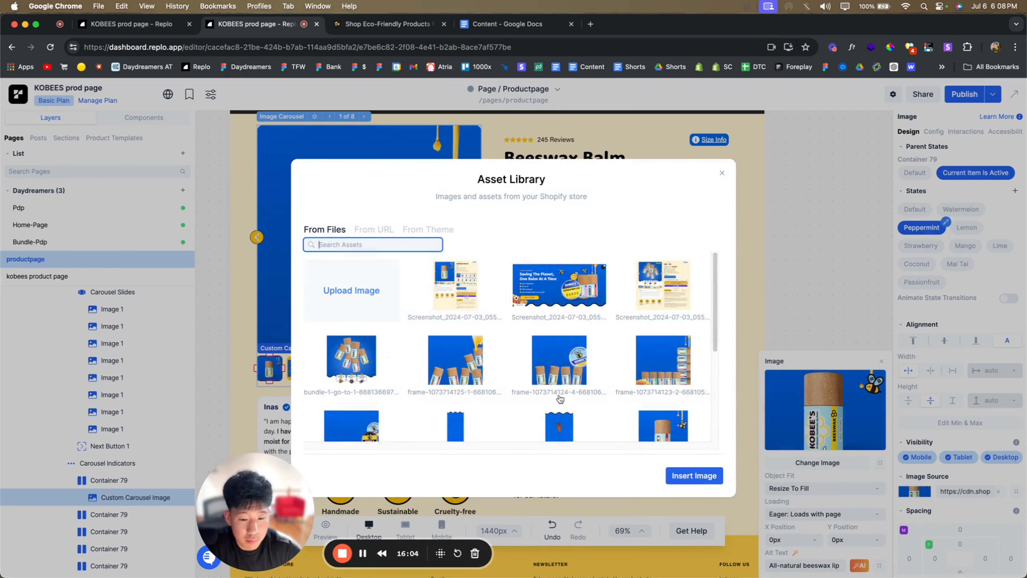
scroll(522, 380, "down", 10)
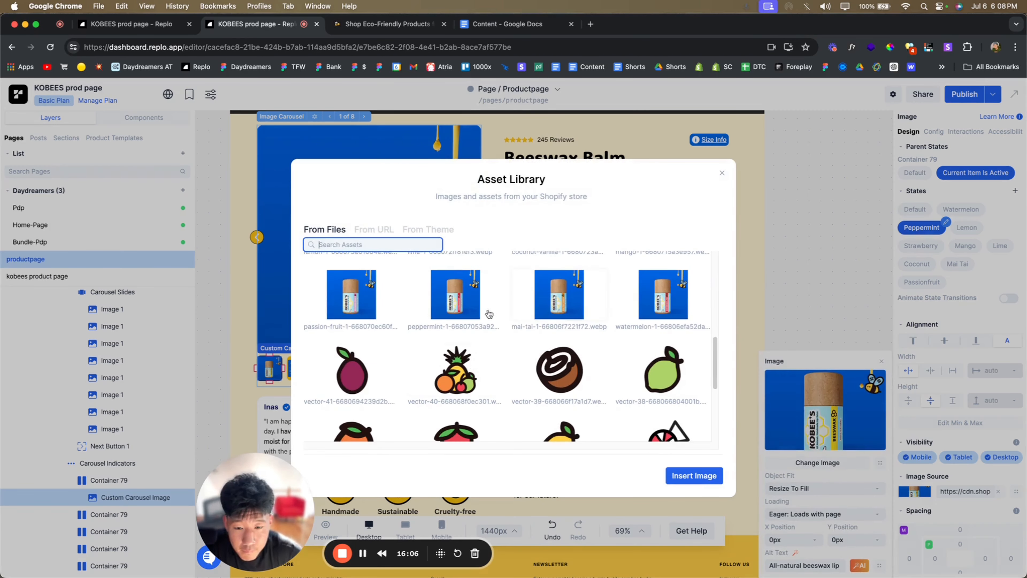
scroll(459, 317, "up", 2)
left_click(492, 387)
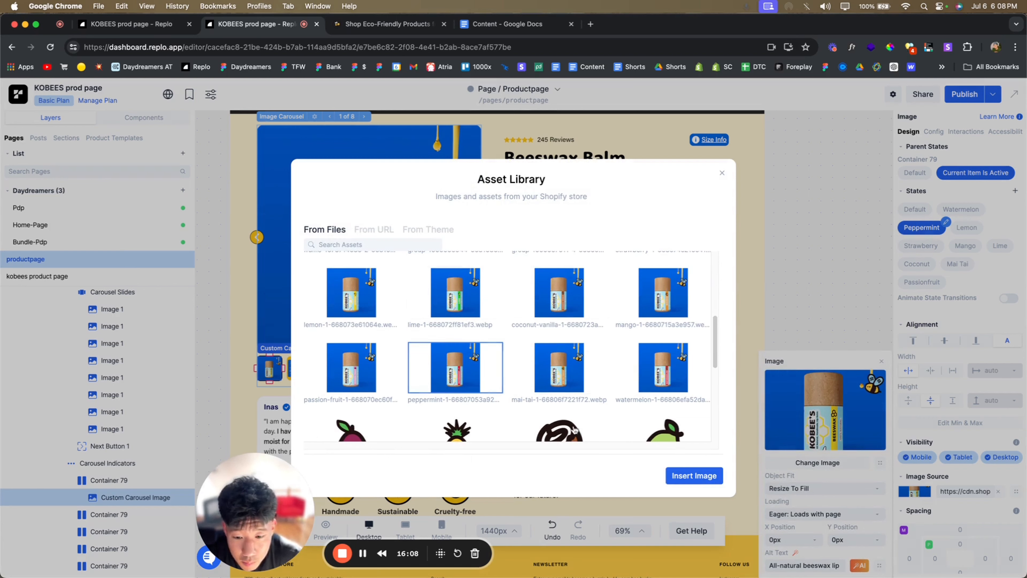
left_click(694, 476)
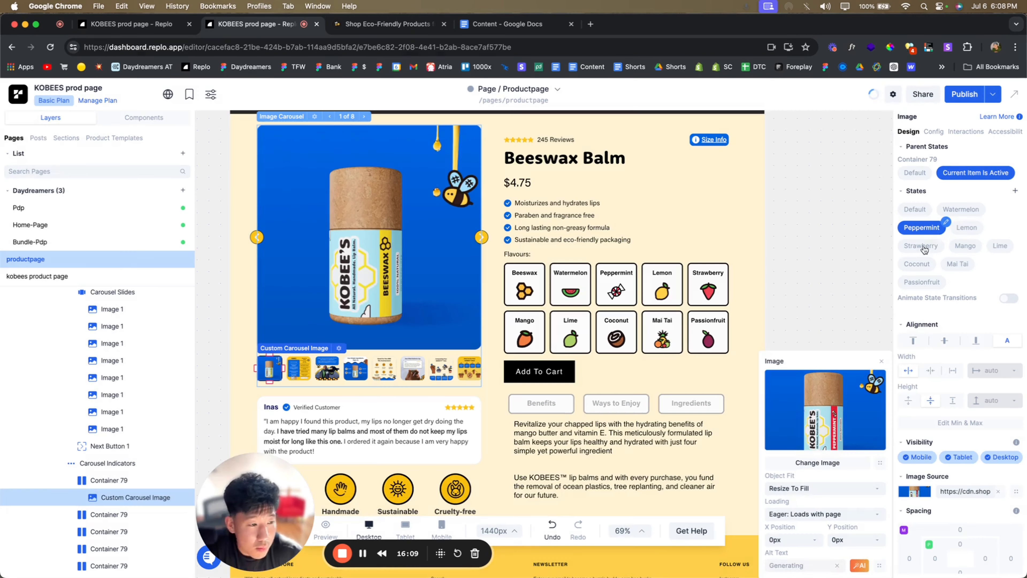
- Set the Lemon state's image to the lemon-1 asset from the store files
left_click(961, 229)
left_click(961, 229)
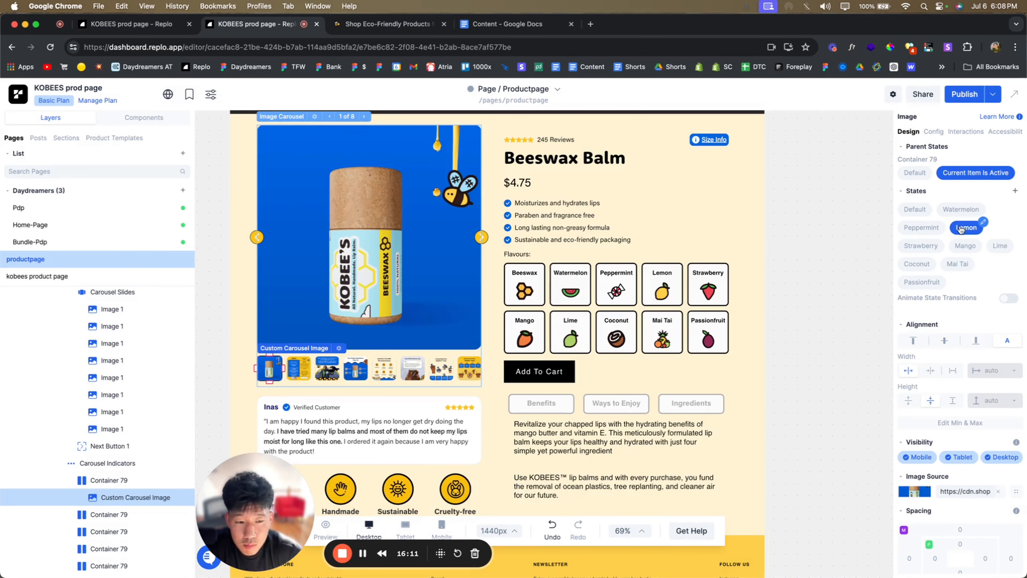
left_click(926, 497)
left_click(817, 462)
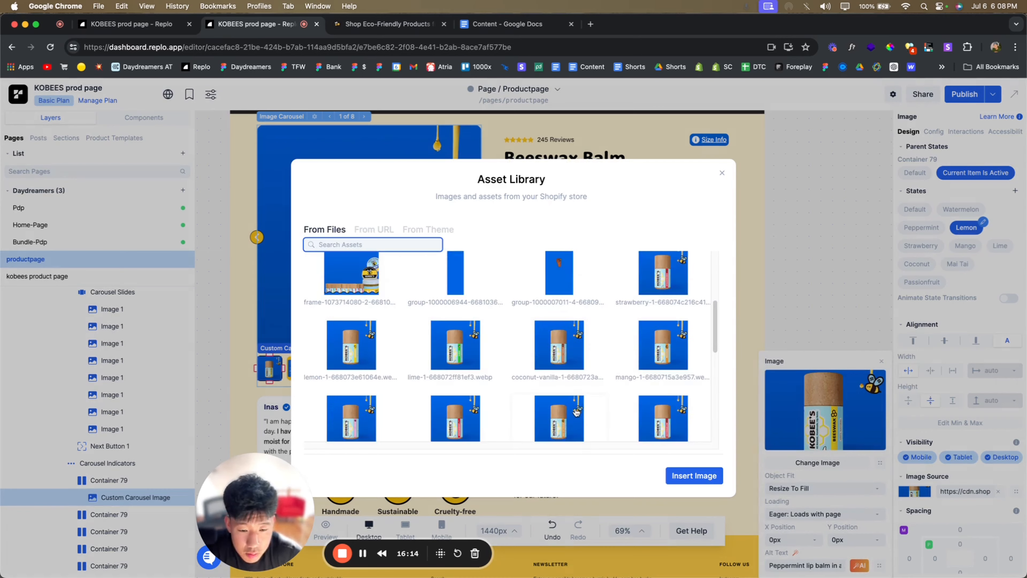
scroll(576, 417, "down", 5)
scroll(389, 358, "up", 4)
left_click(364, 331)
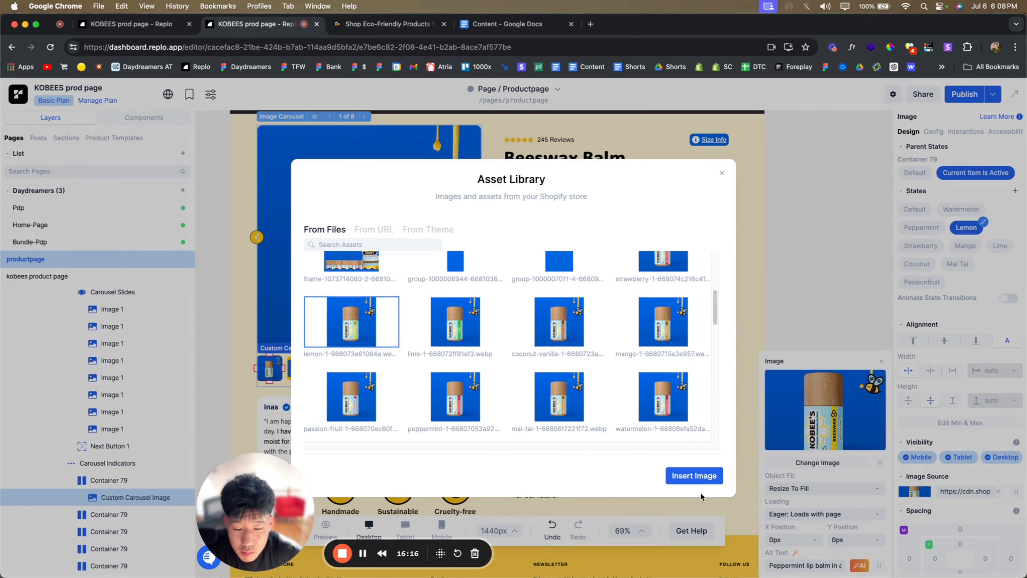
left_click(694, 476)
- Set the Strawberry state's image to the strawberry-1 asset from the store files
left_click(920, 246)
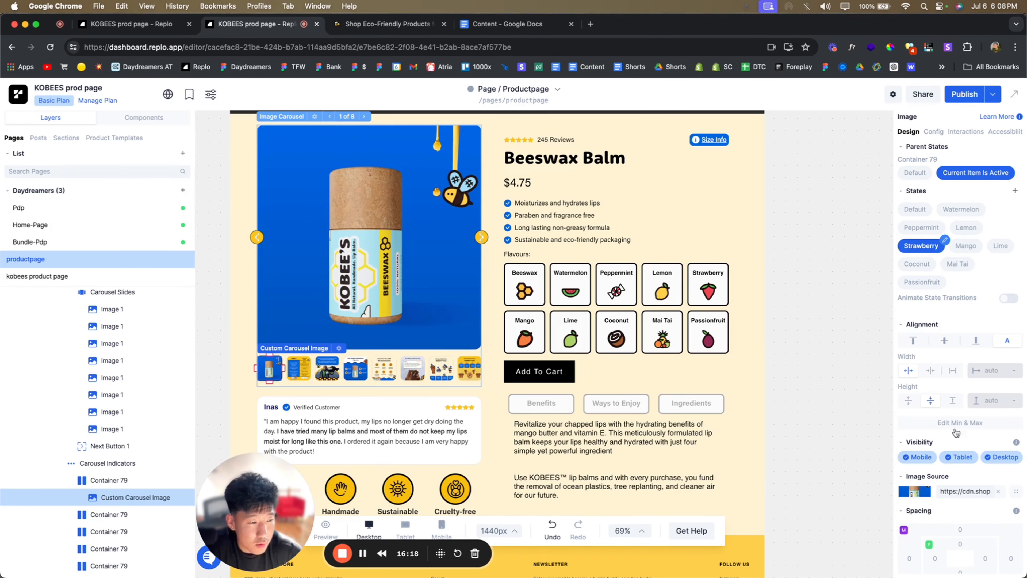
left_click(923, 496)
left_click(817, 462)
scroll(652, 385, "down", 3)
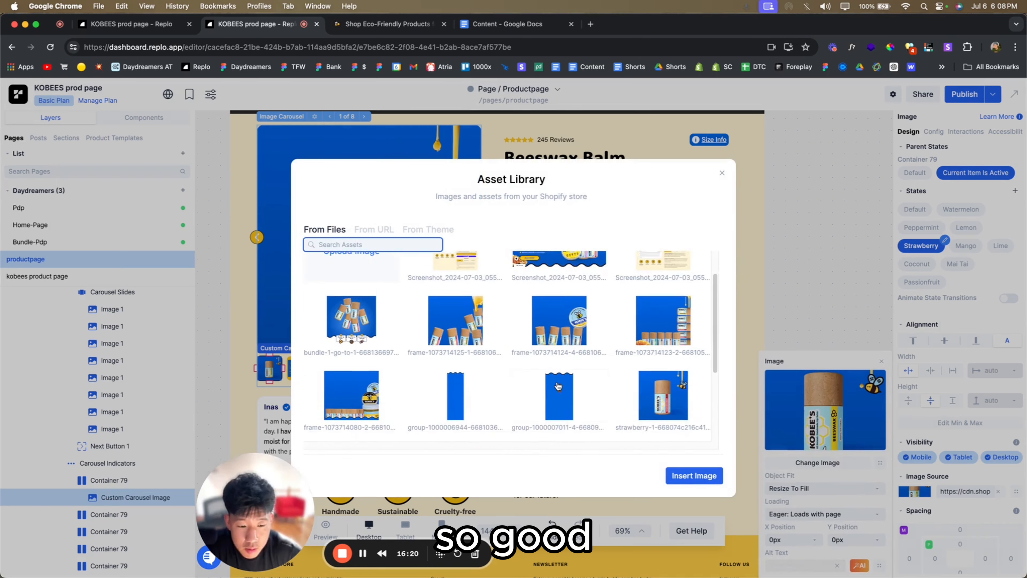
left_click(660, 371)
left_click(694, 476)
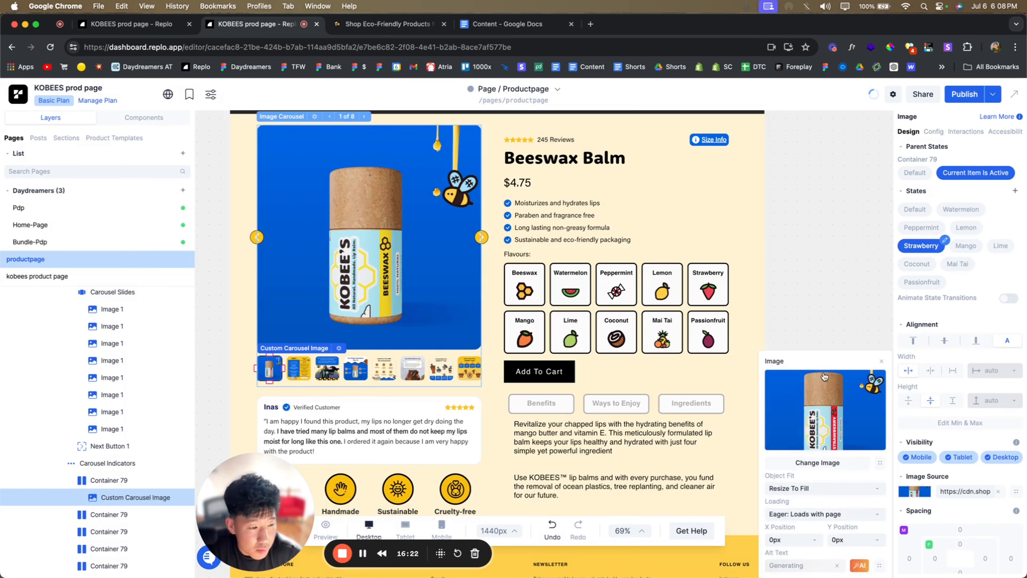
- Set the Mango state's image to the mango-1 asset from the store files
left_click(966, 248)
left_click(915, 488)
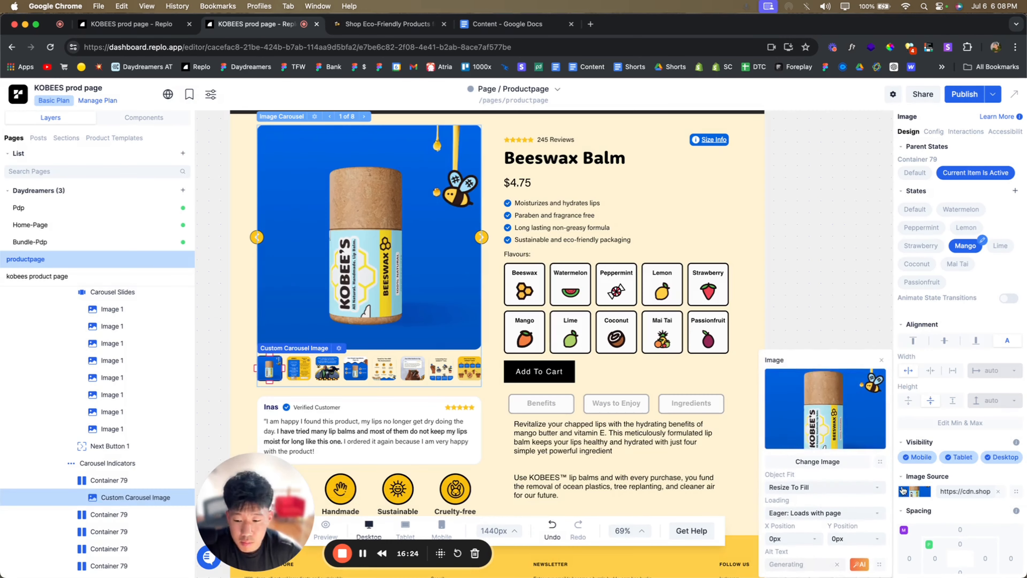
left_click(807, 469)
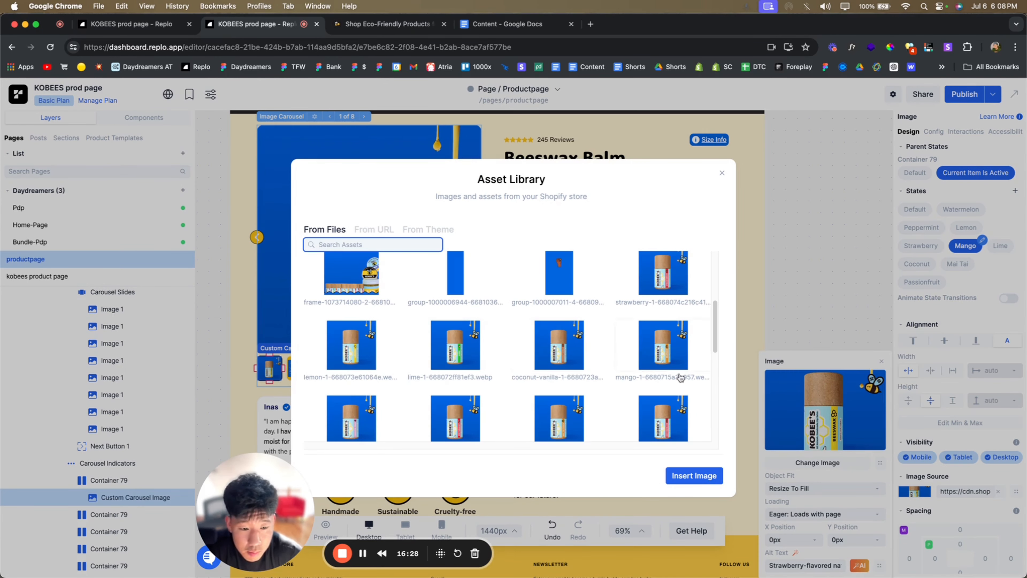
left_click(669, 358)
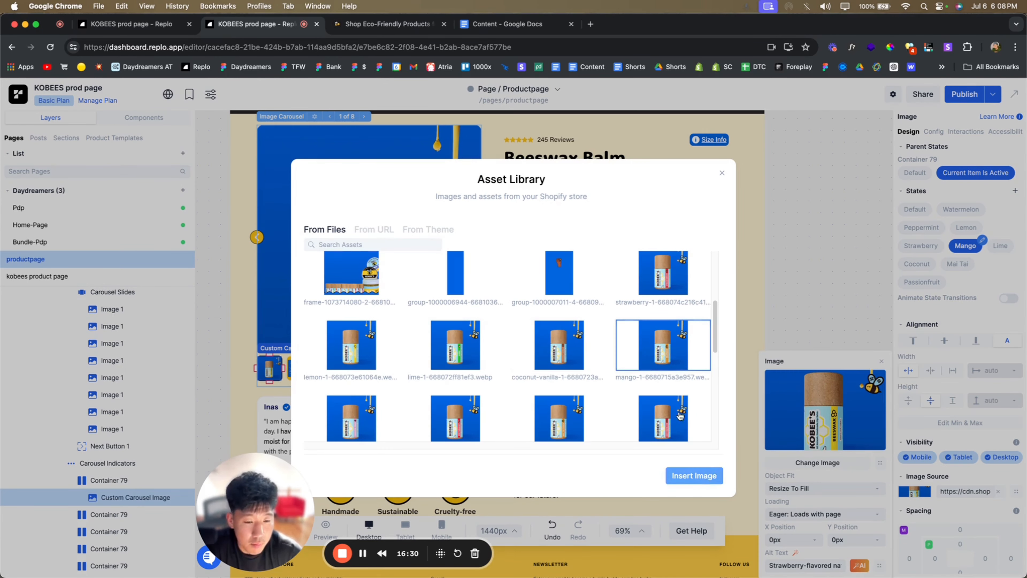
left_click(690, 474)
- Set the Lime state's image to the lime-1 asset from the store files
left_click(1001, 249)
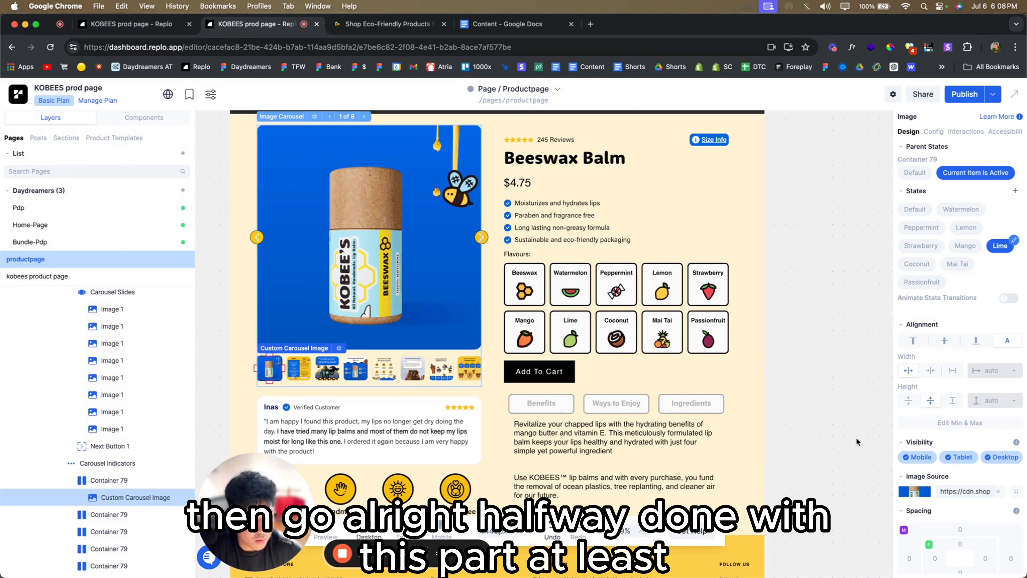
left_click(909, 498)
left_click(816, 461)
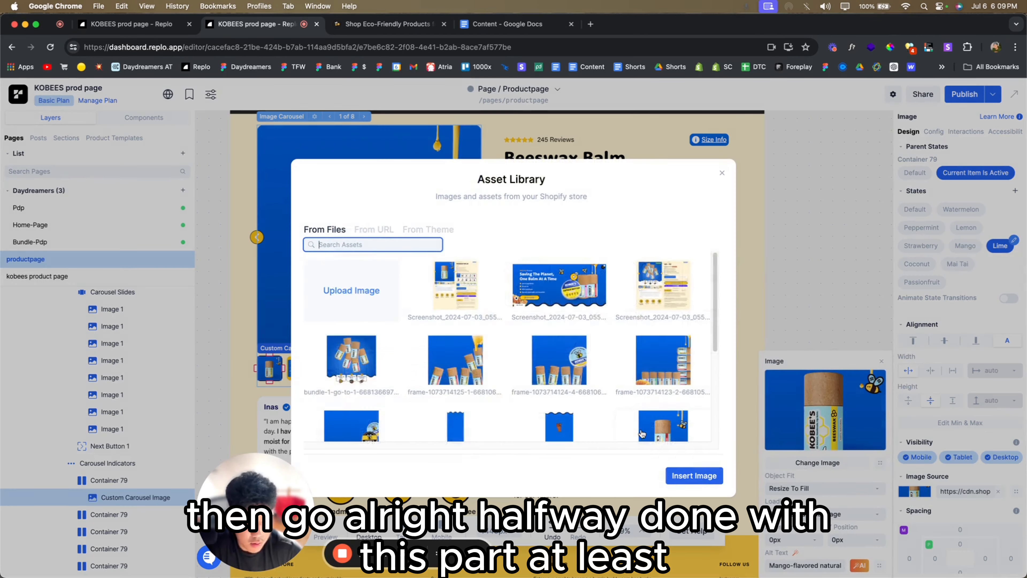
scroll(514, 368, "down", 5)
left_click(455, 383)
left_click(687, 481)
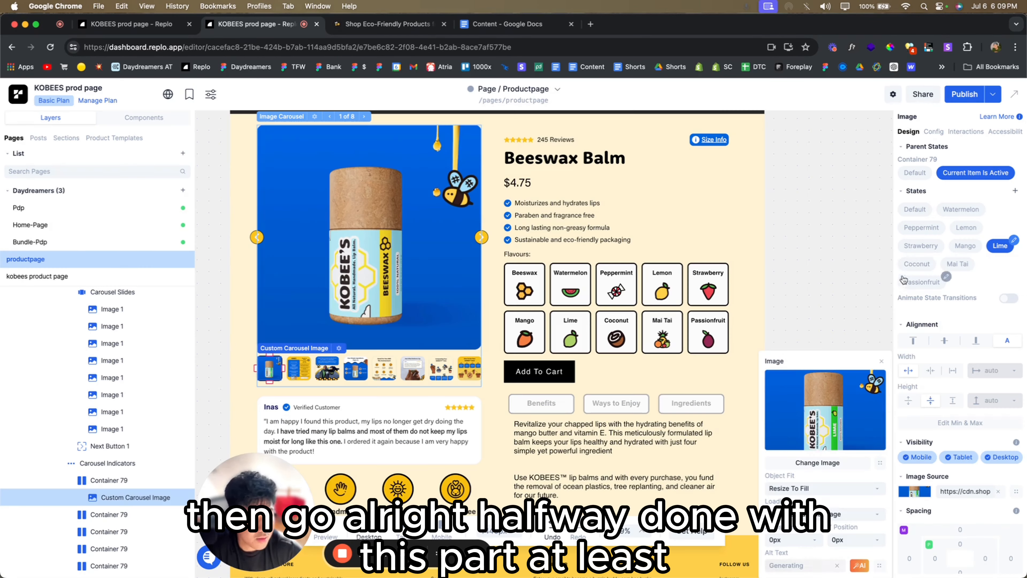
- Set the Coconut state's image to the coconut-vanilla-1 asset from the store files
left_click(914, 265)
left_click(913, 490)
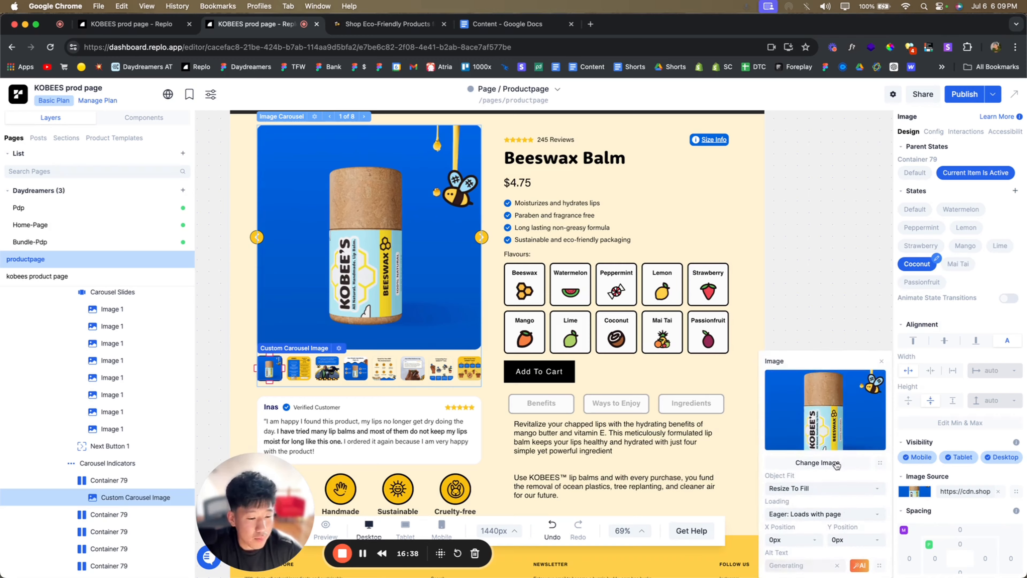
left_click(816, 462)
scroll(520, 377, "down", 3)
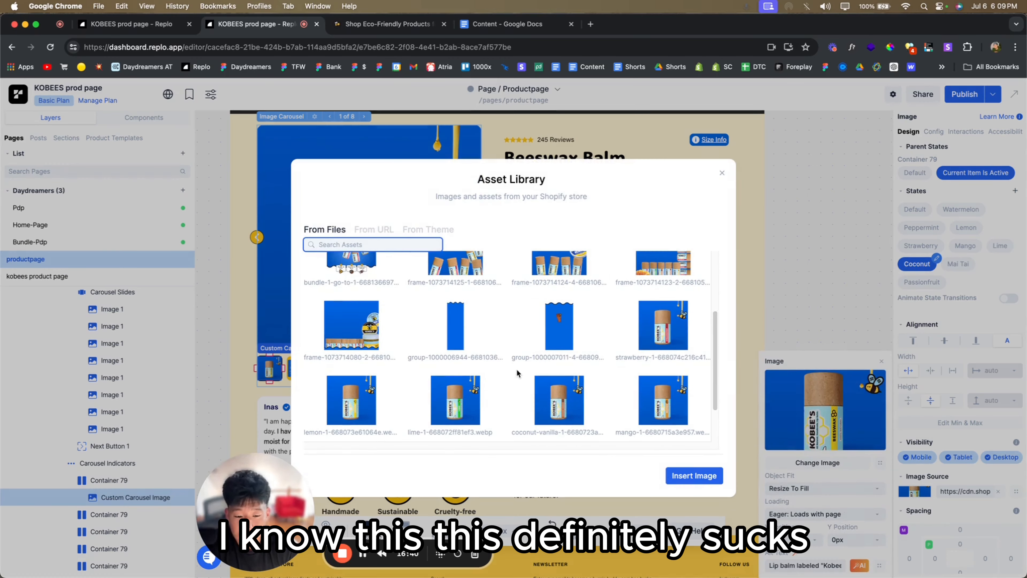
left_click(560, 400)
left_click(712, 476)
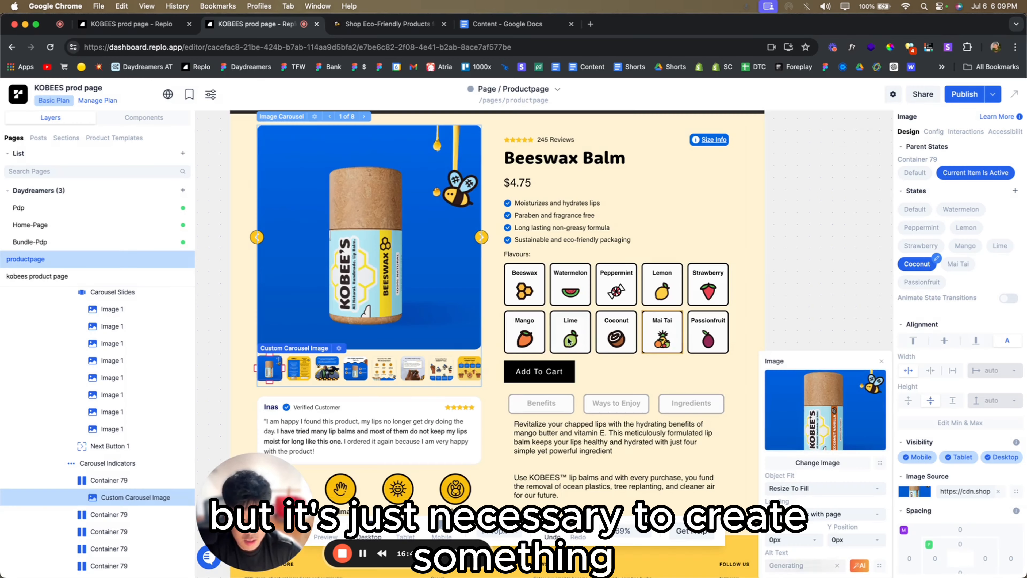
- Set the Mai Tai state's image to the mai-tai-1 asset from the store files
left_click(956, 265)
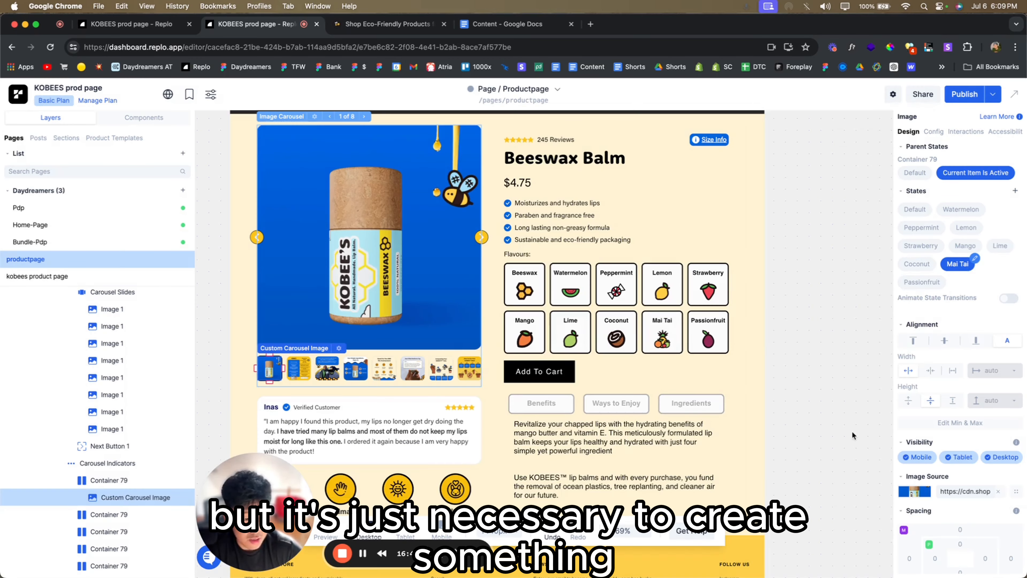
left_click(907, 494)
left_click(813, 465)
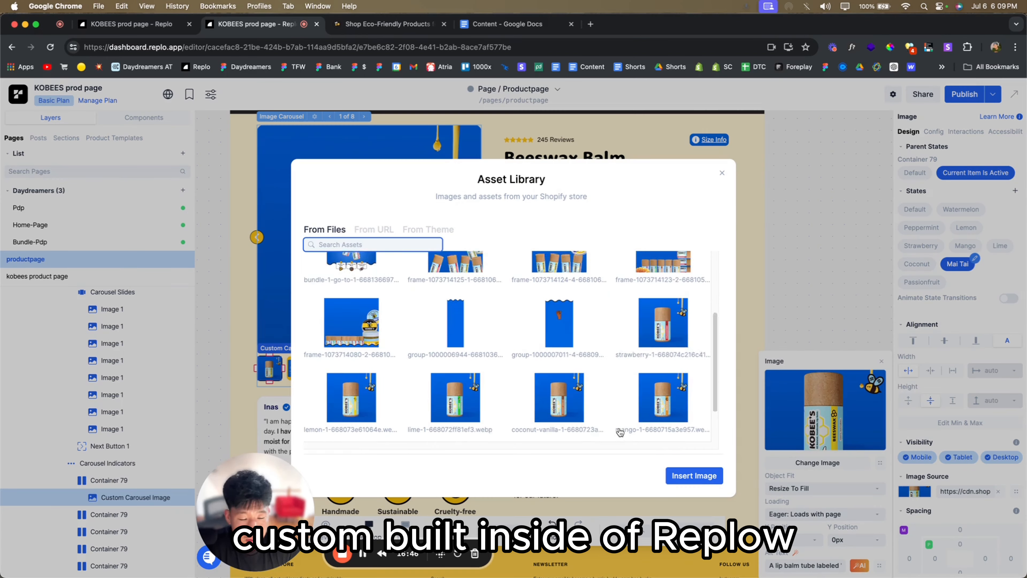
scroll(477, 408, "down", 3)
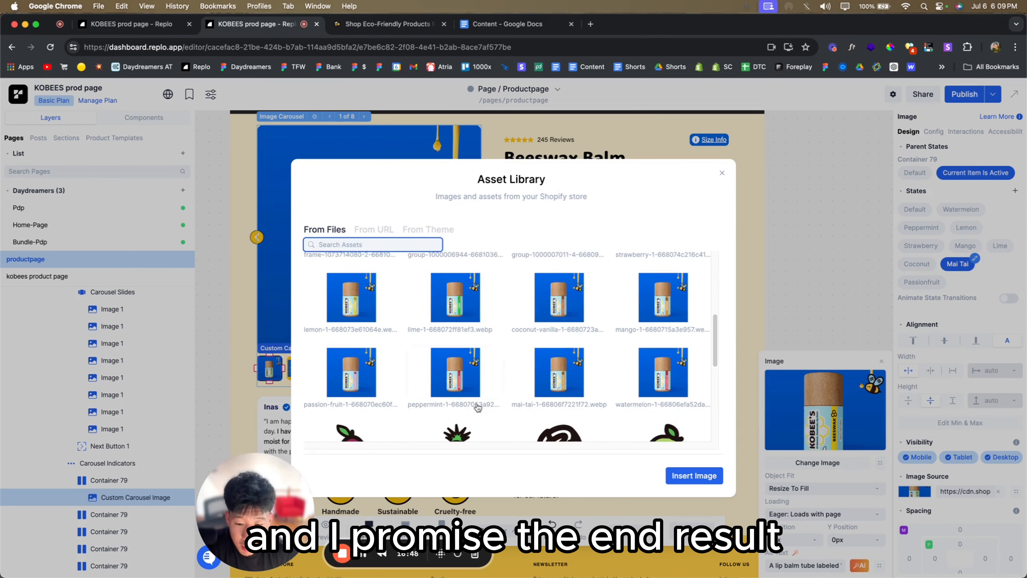
left_click(367, 374)
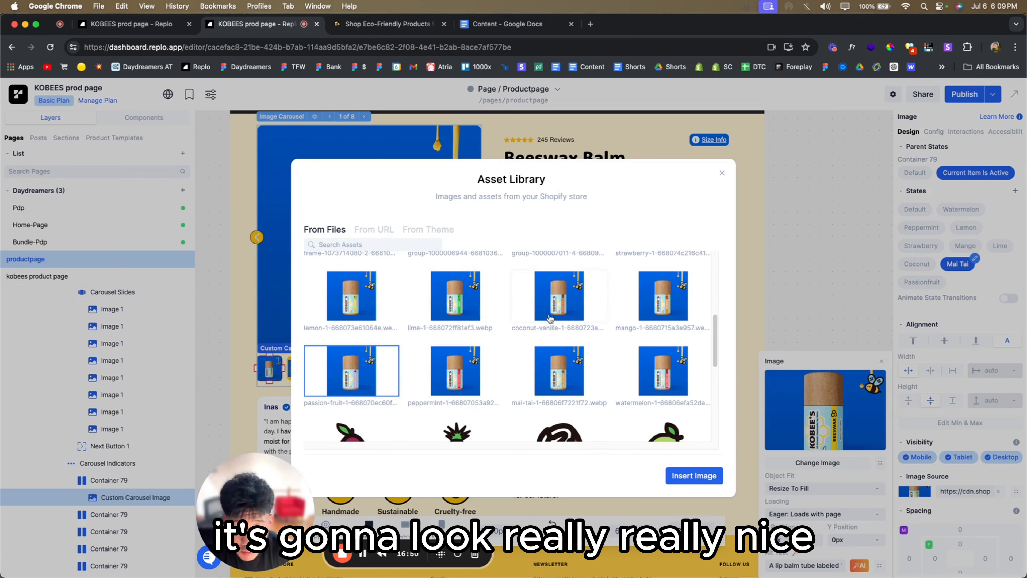
left_click(583, 393)
left_click(694, 475)
- Set the Passionfruit state's image to the passion-fruit-1 asset from the store files, and return the thumbnail to its Default state
left_click(916, 283)
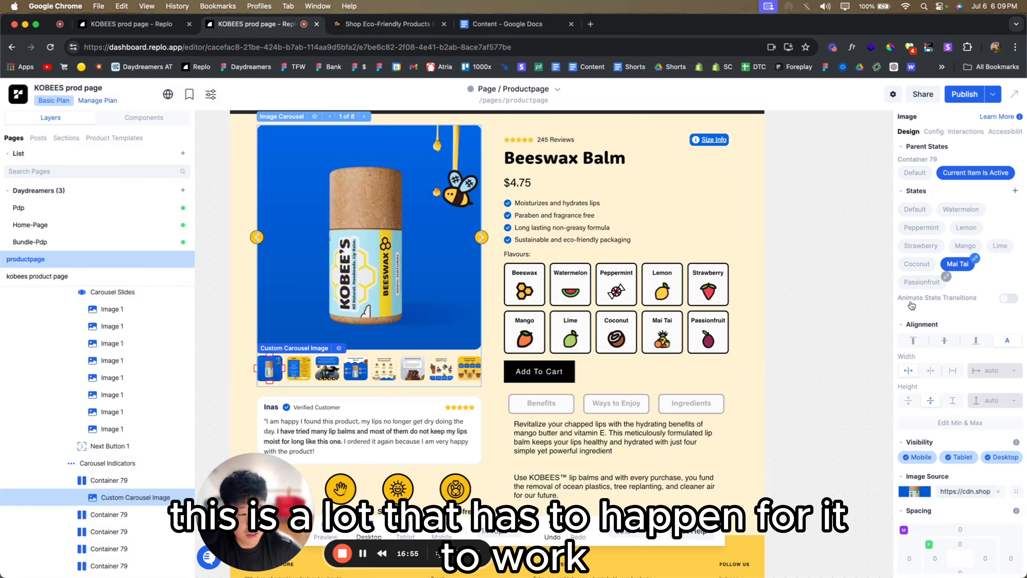
left_click(914, 490)
left_click(817, 463)
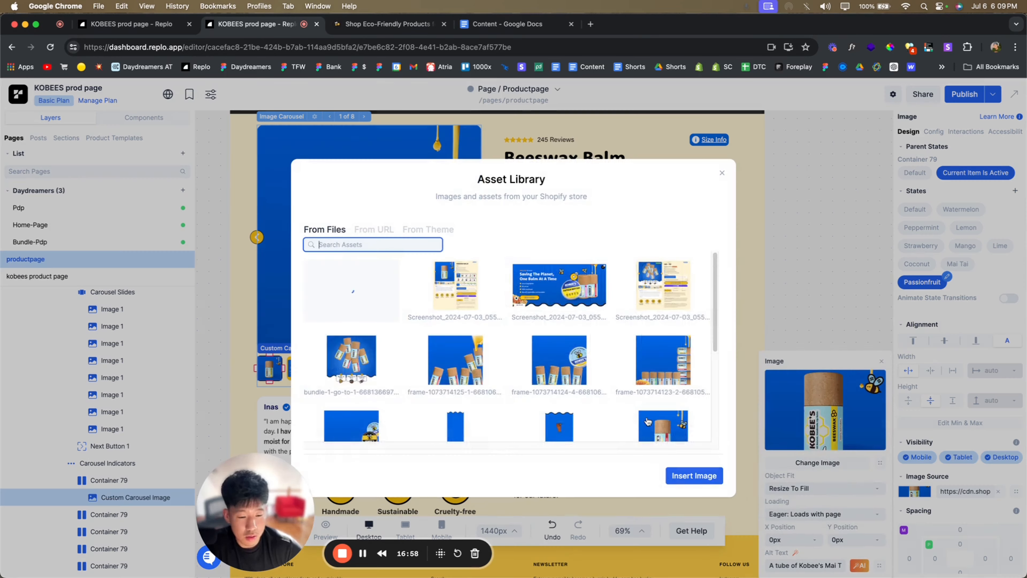
left_click(367, 432)
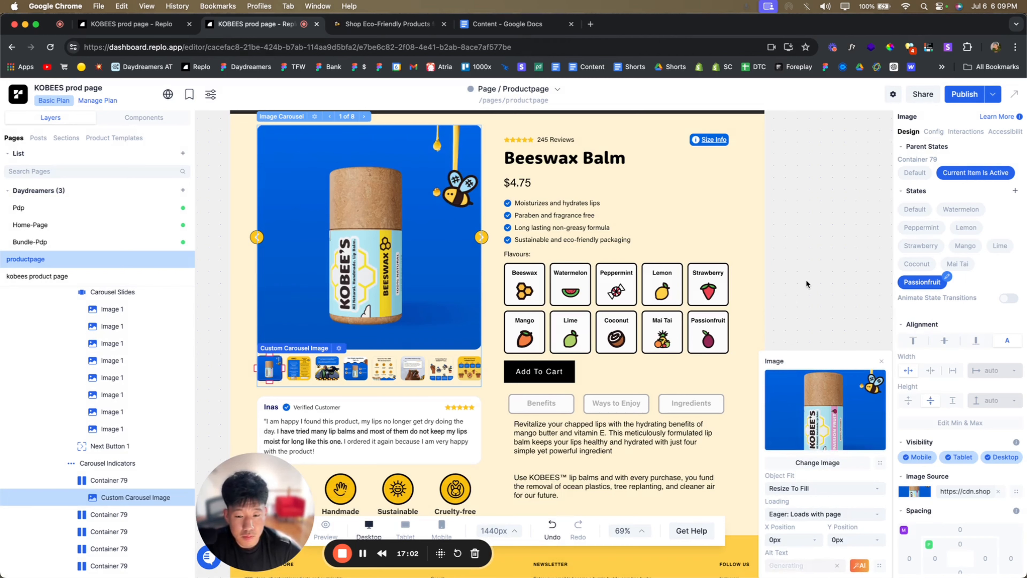
left_click(915, 210)
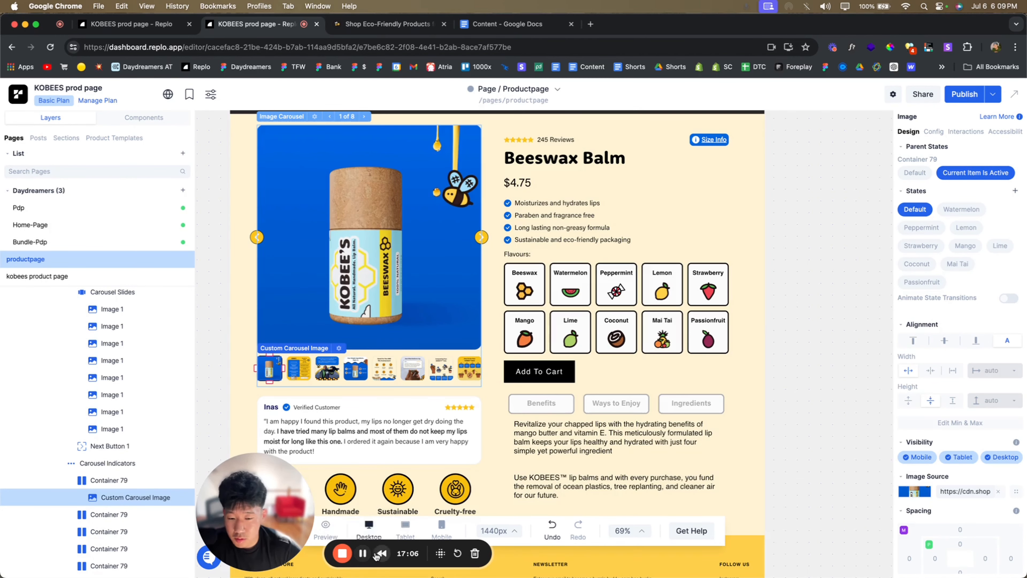
left_click(363, 553)
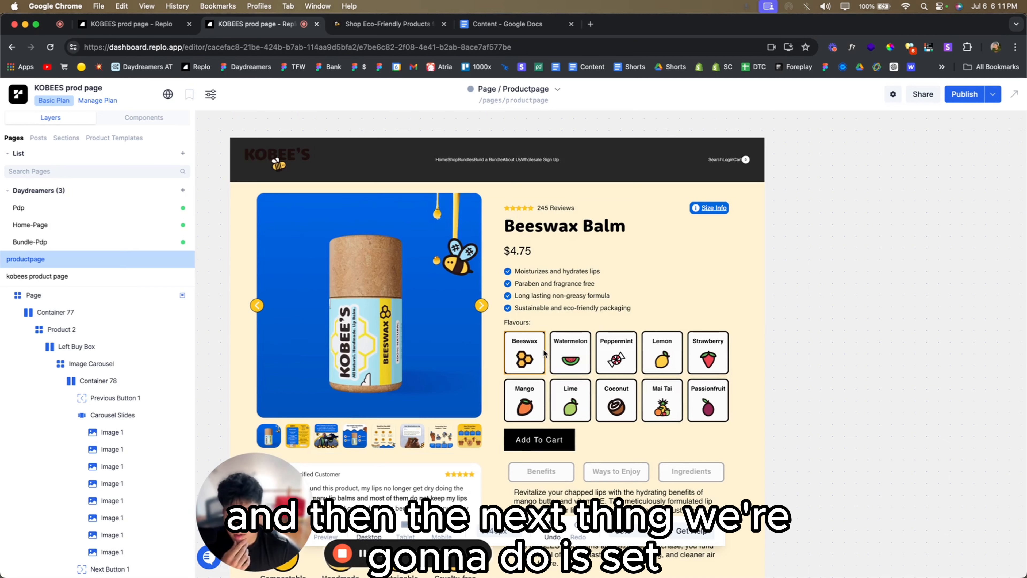
- Configure the Beeswax tab's first on-click interaction as Activate State for Product 2 with the Default state
left_click(516, 362)
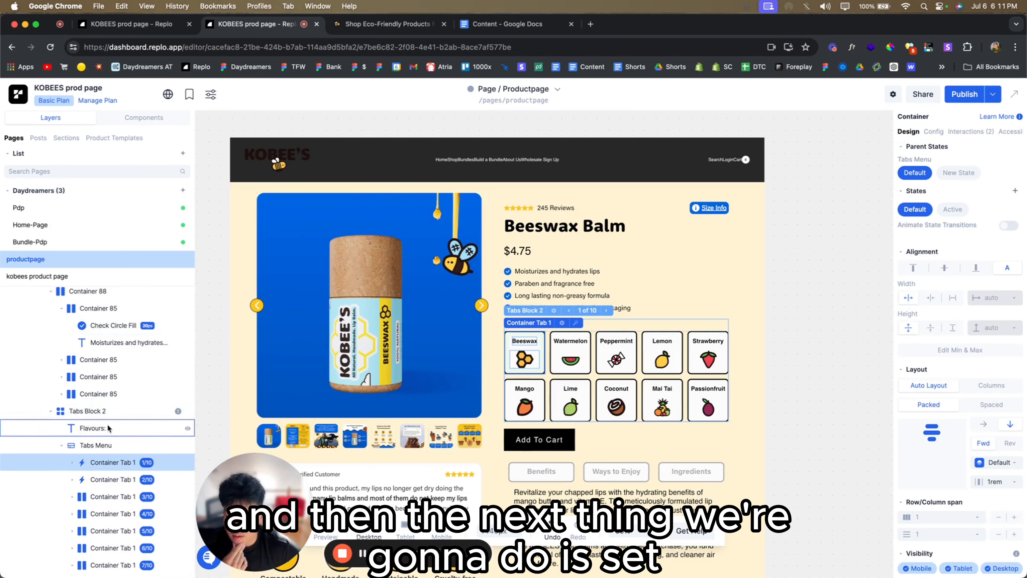
left_click(971, 131)
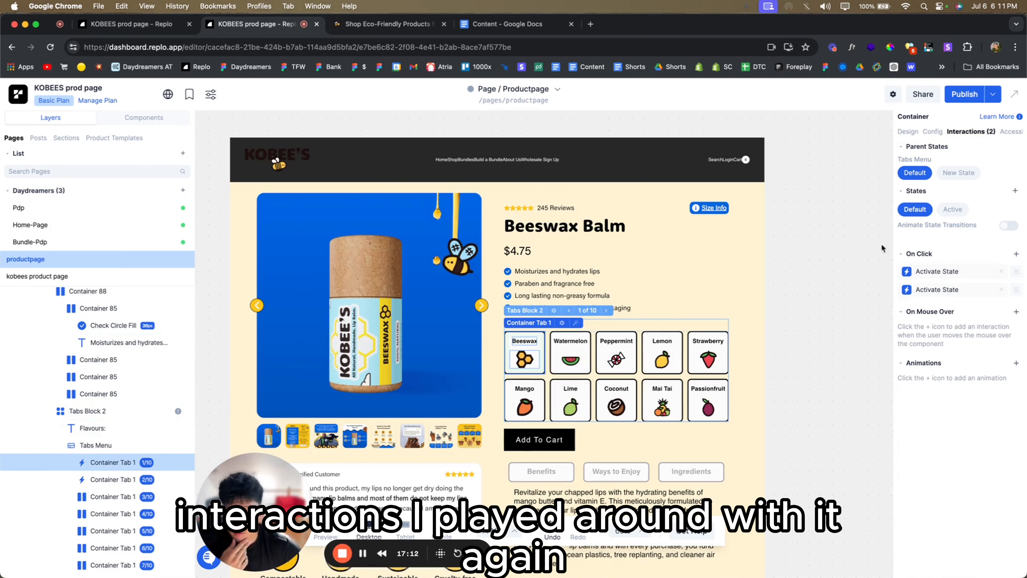
left_click(937, 272)
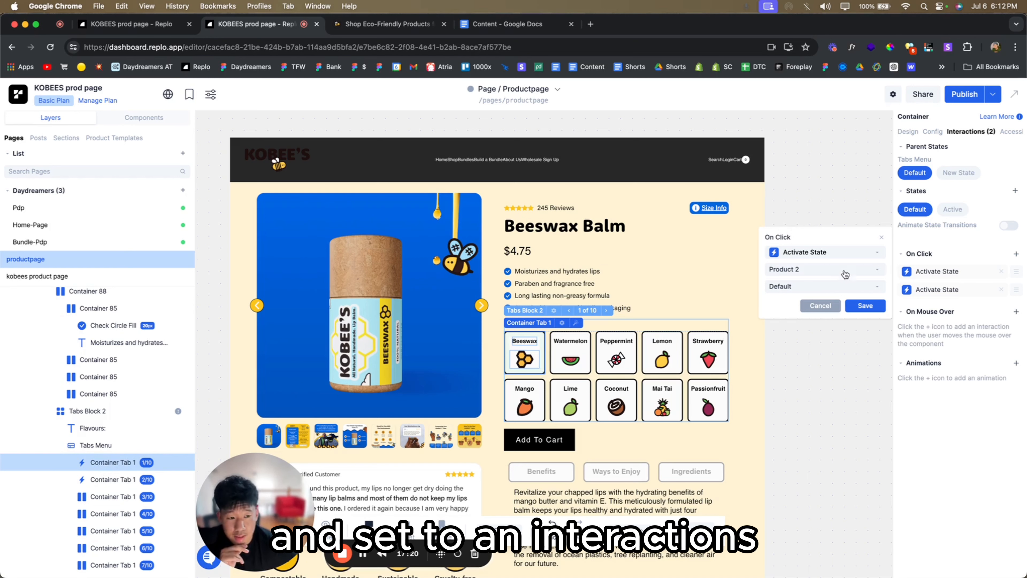
left_click(836, 251)
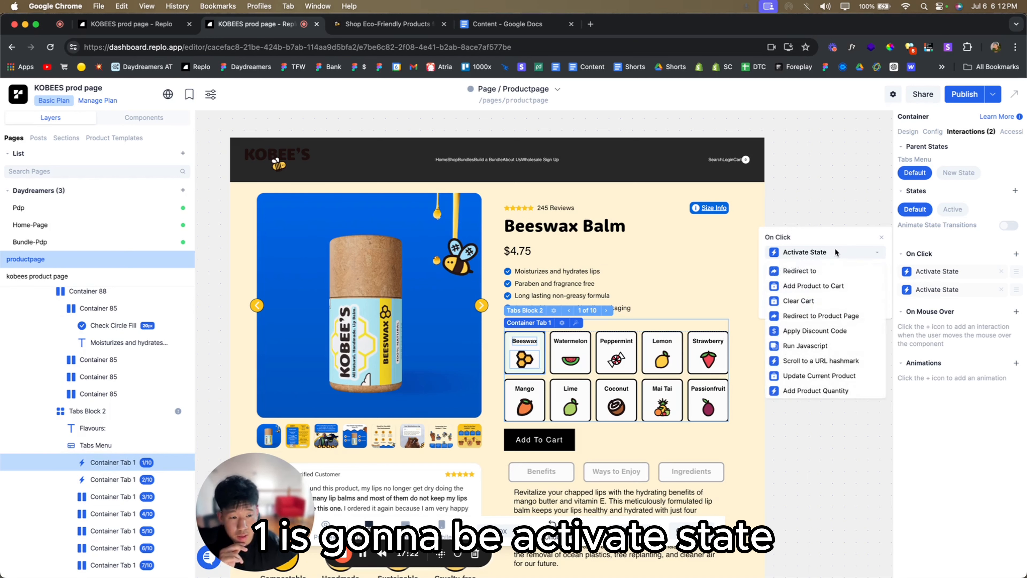
scroll(825, 344, "down", 5)
left_click(826, 361)
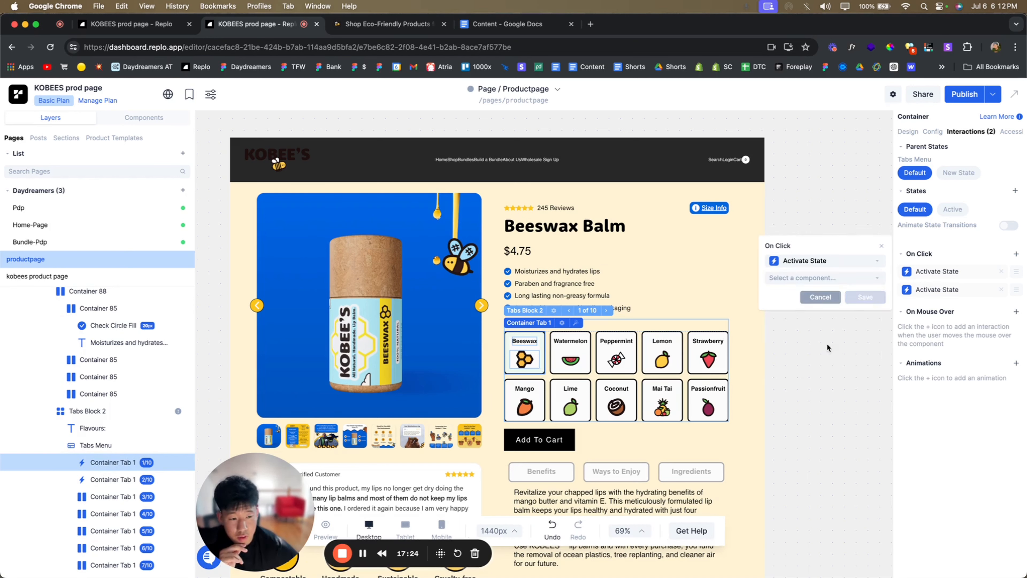
left_click(809, 278)
left_click(796, 296)
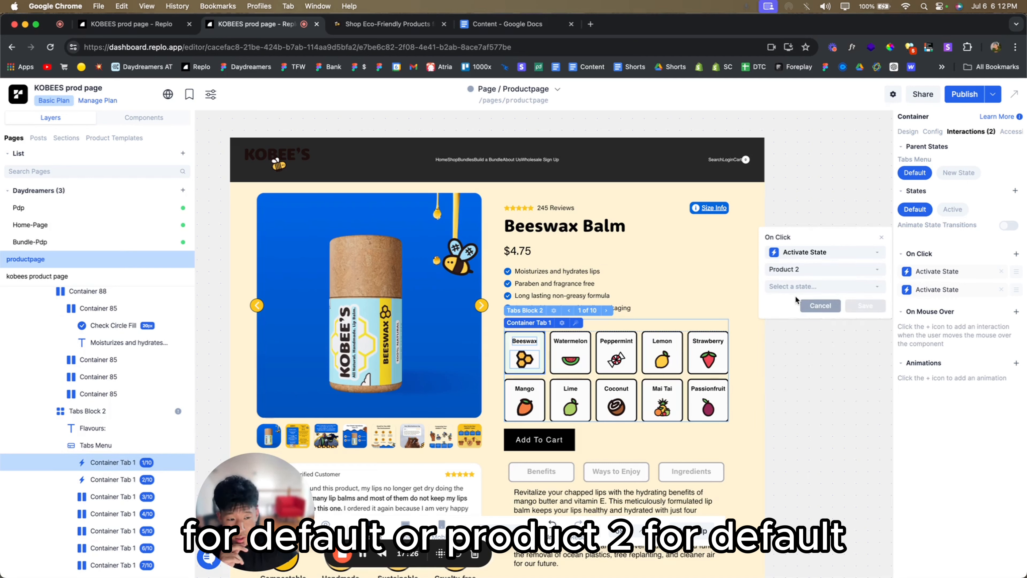
left_click(795, 286)
left_click(795, 302)
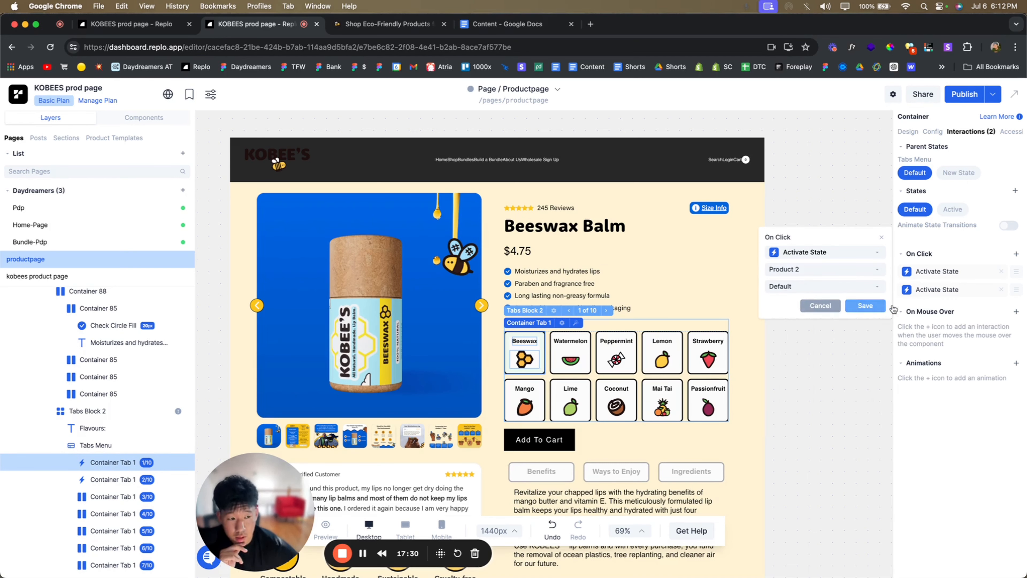
left_click(874, 307)
- Examine the Beeswax tab's on-click interactions and the Default and Watermelon states of the Product 2 component
left_click(926, 293)
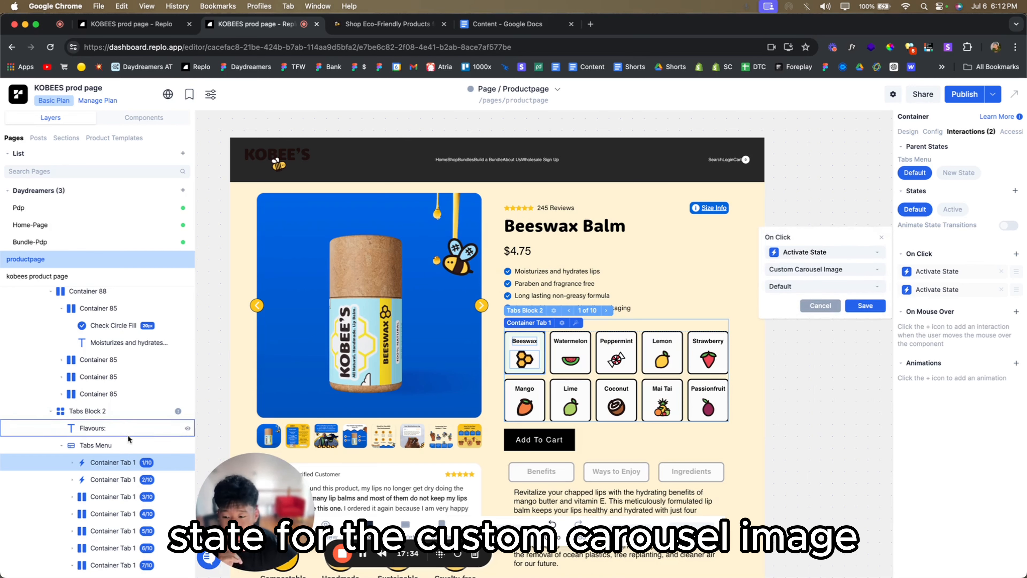
scroll(119, 399, "up", 1)
scroll(119, 398, "up", 4)
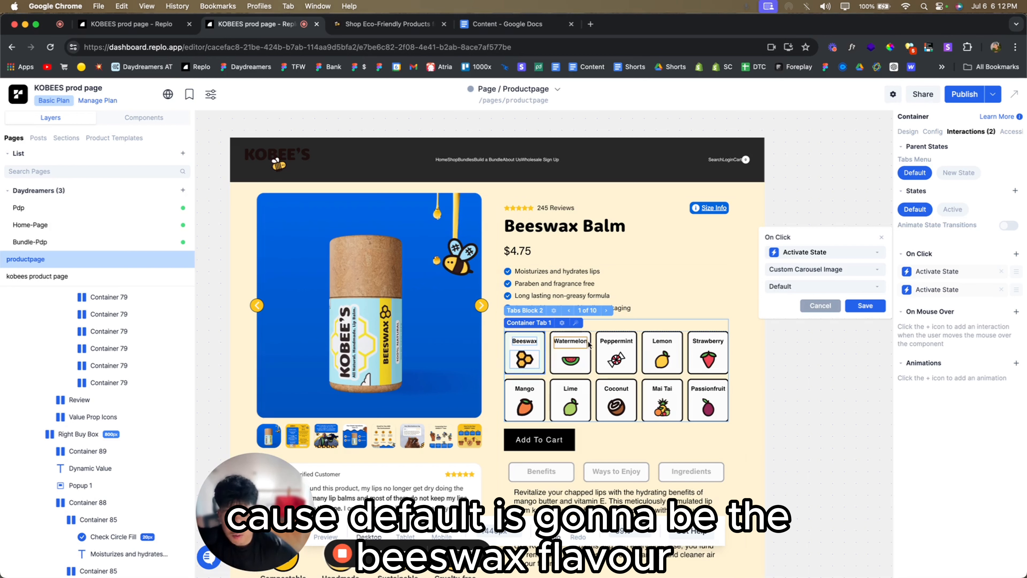
left_click(942, 275)
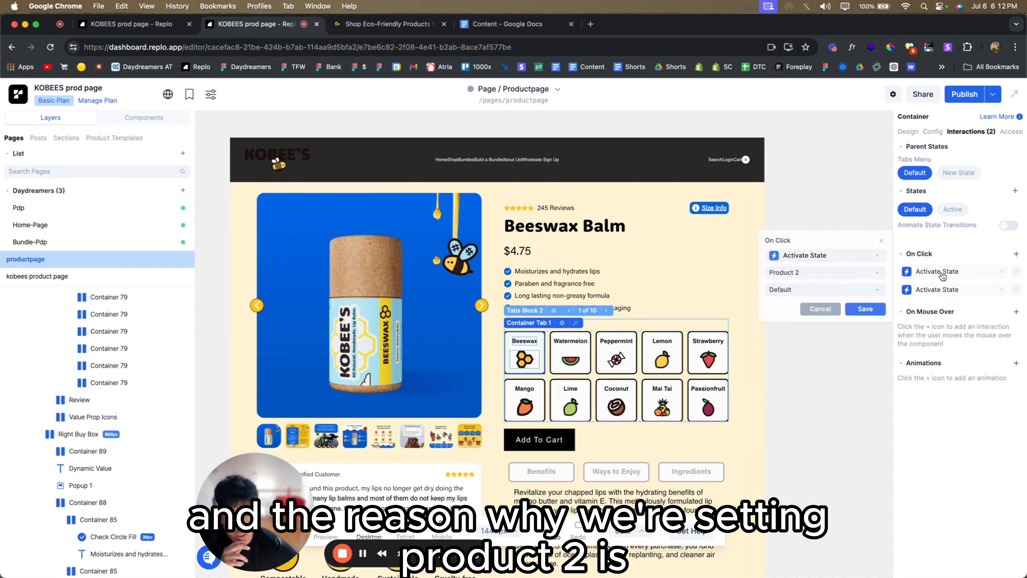
scroll(157, 333, "up", 10)
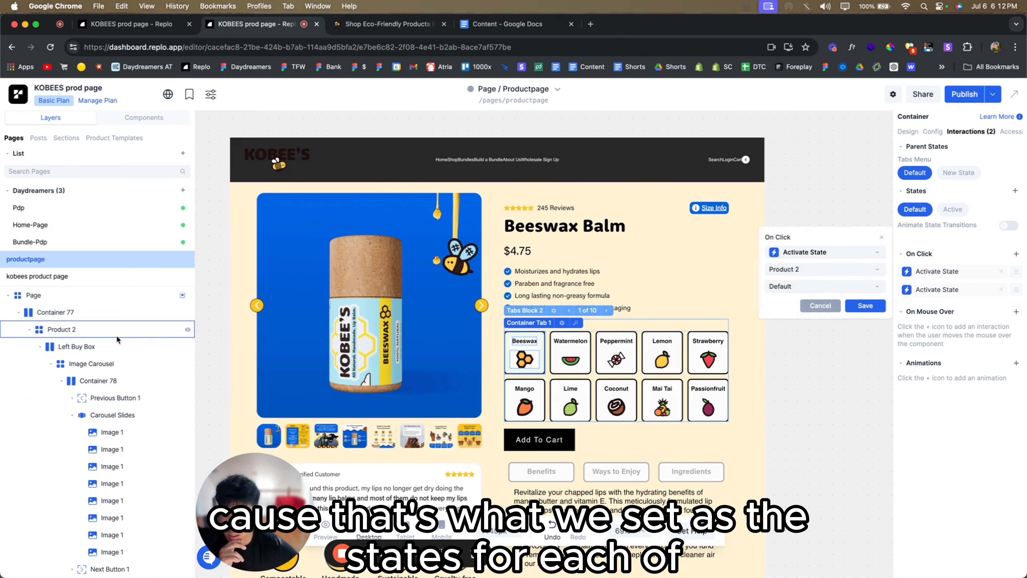
left_click(116, 334)
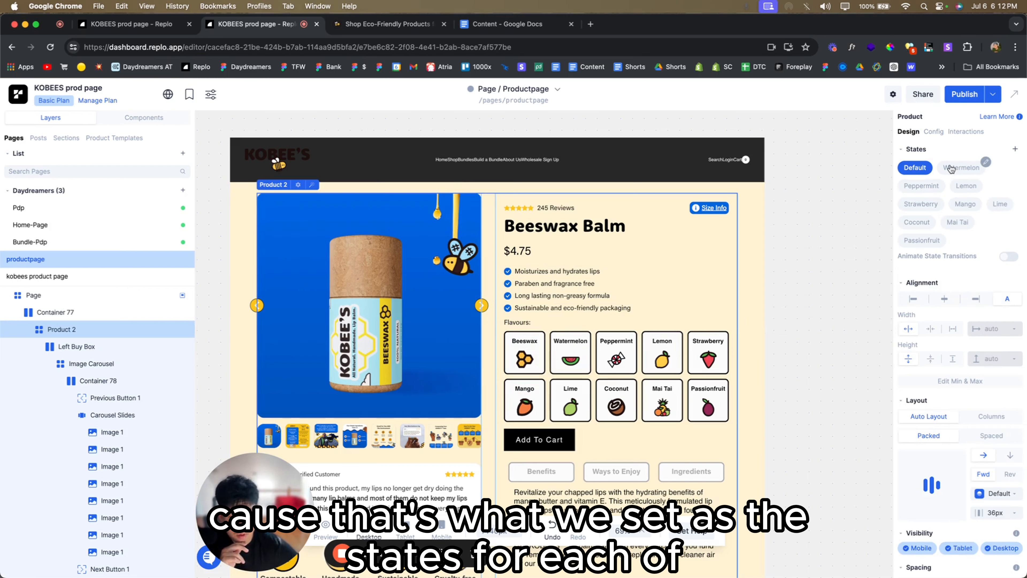
scroll(688, 323, "down", 2)
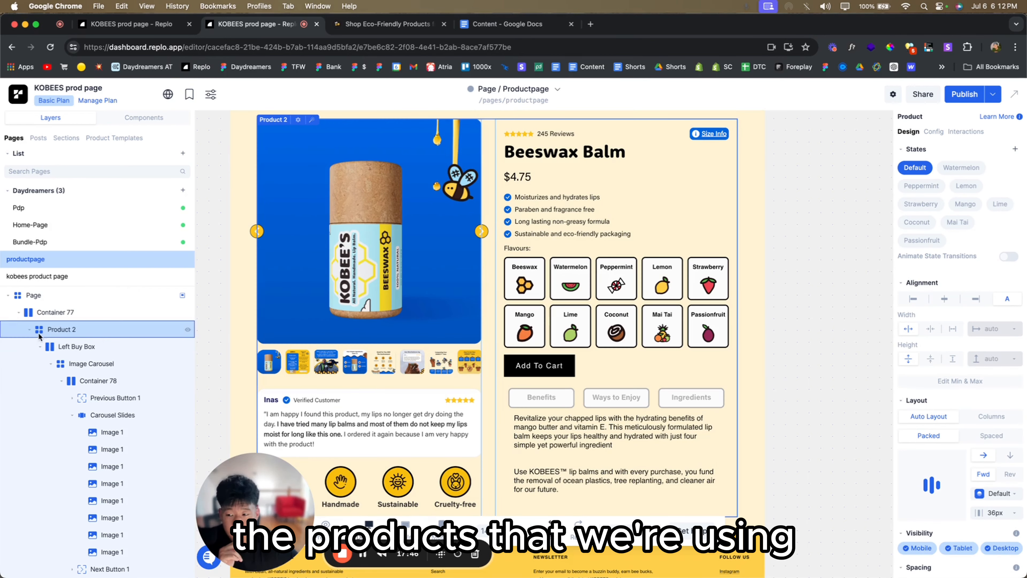
left_click(961, 167)
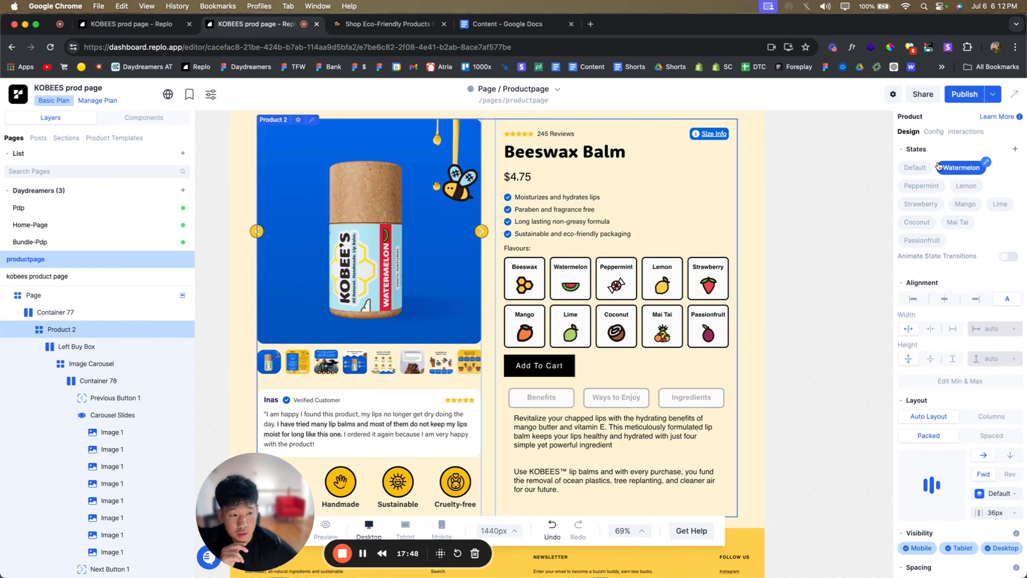
left_click(932, 132)
left_click(907, 132)
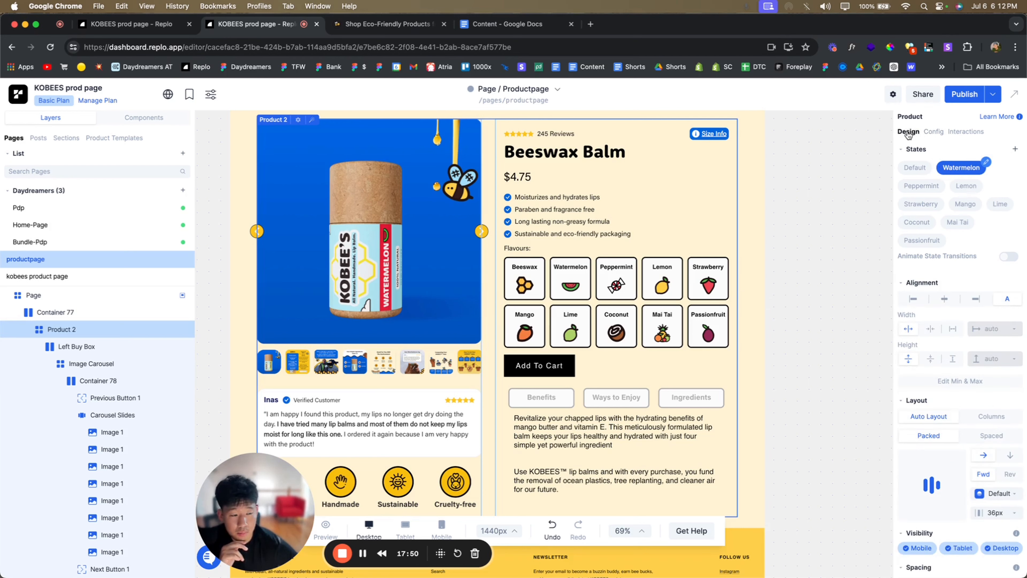
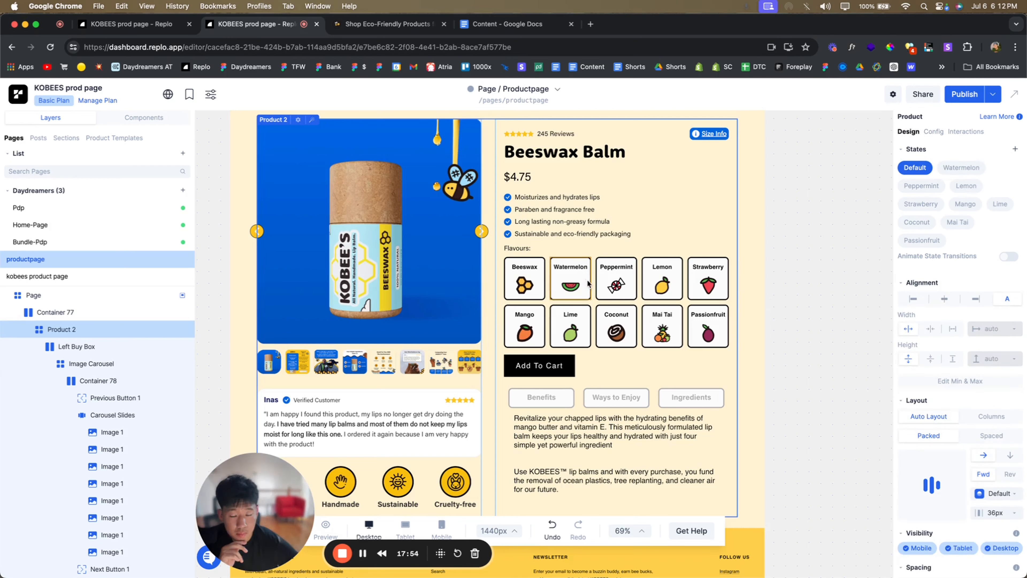
- Examine which components and states the Watermelon tab's two on-click interactions activate
scroll(70, 422, "down", 10)
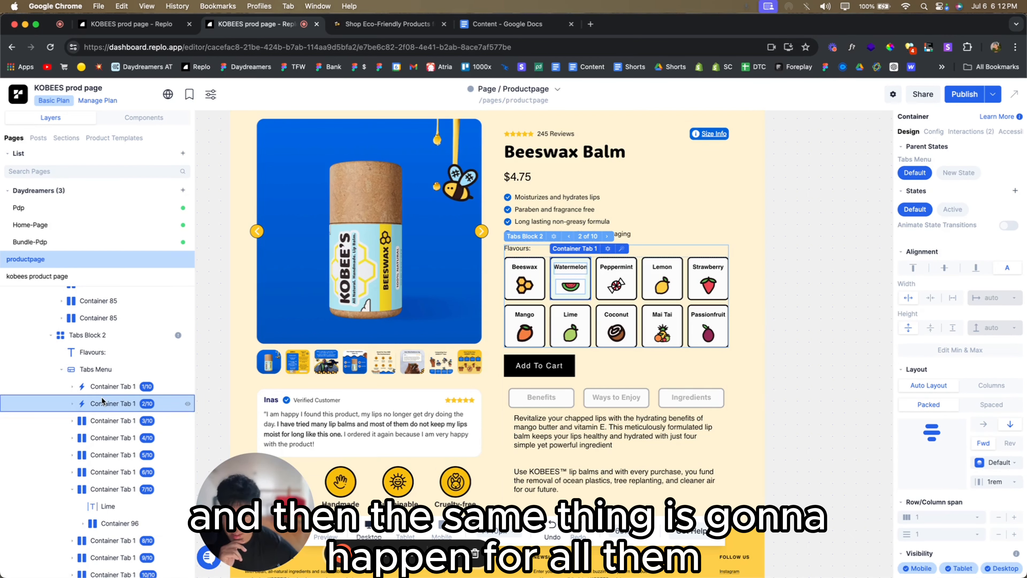
left_click(964, 131)
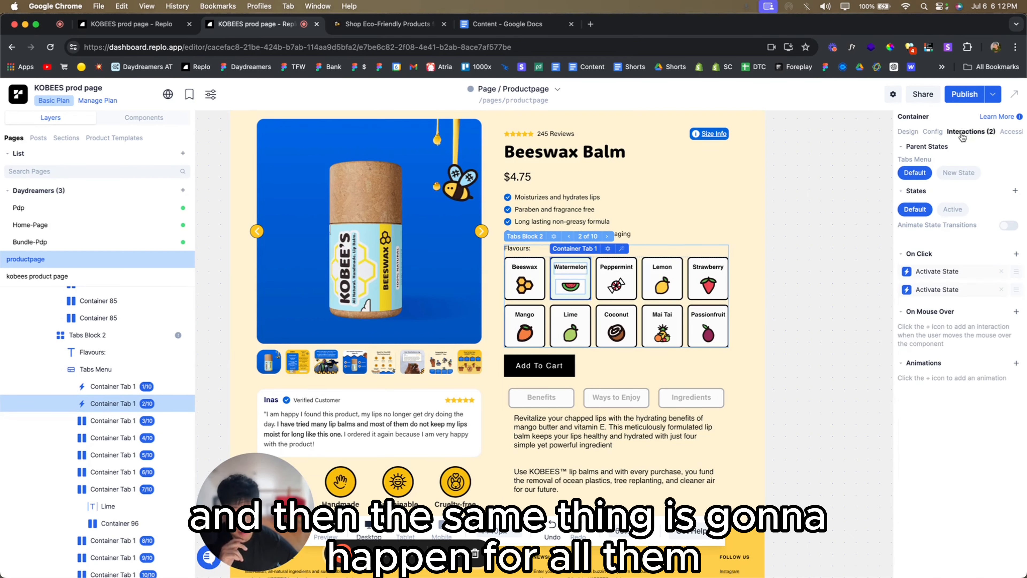
left_click(949, 272)
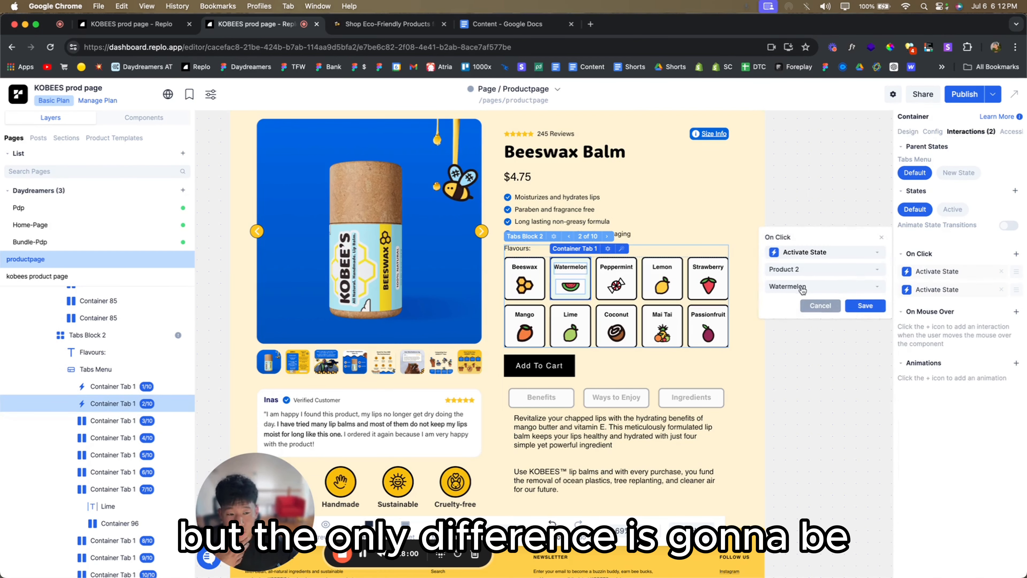
left_click(926, 290)
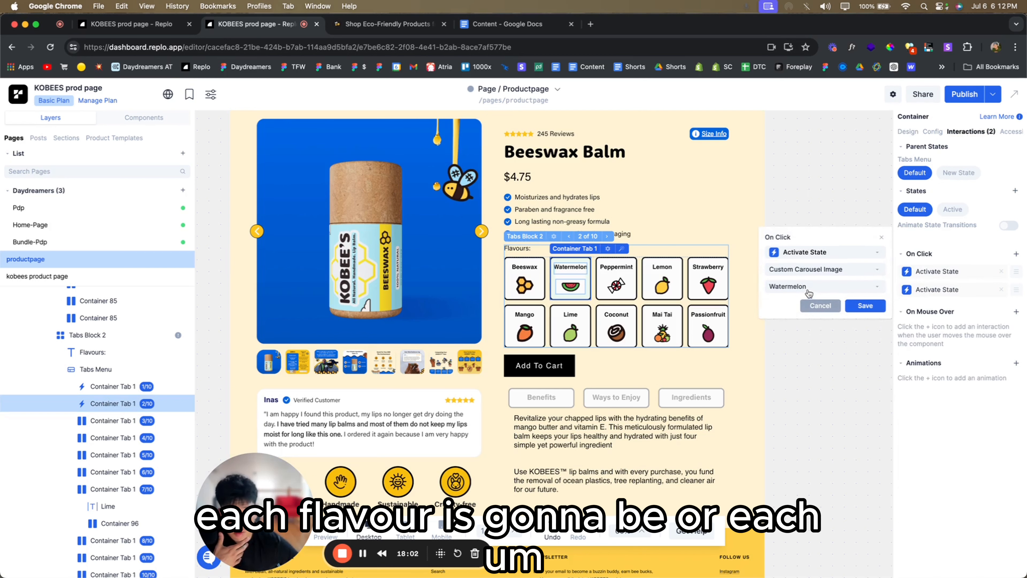
left_click(796, 287)
left_click(796, 287)
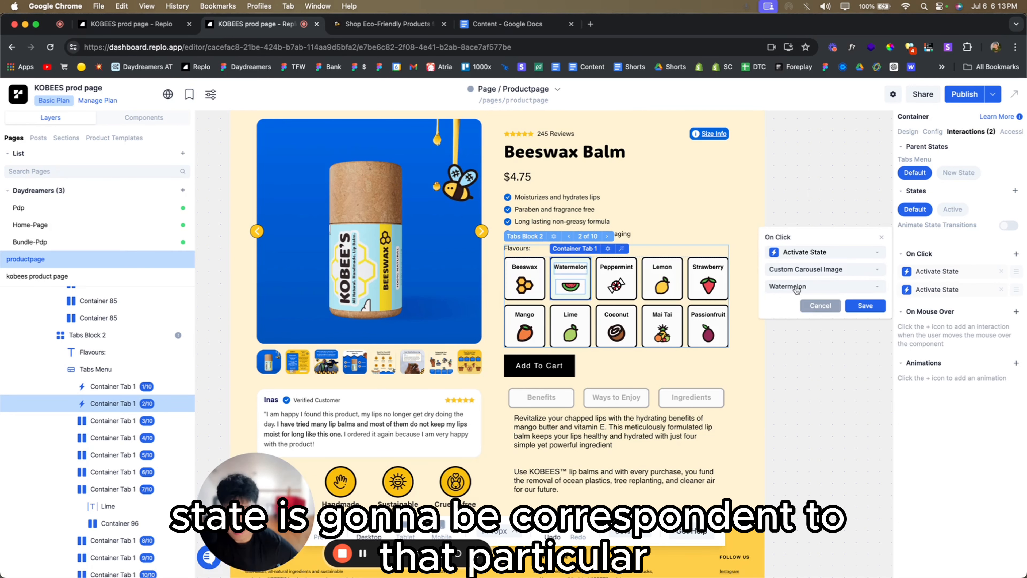
- Add an on-click Activate State interaction to the Peppermint tab that targets Product 2's Peppermint state
left_click(617, 278)
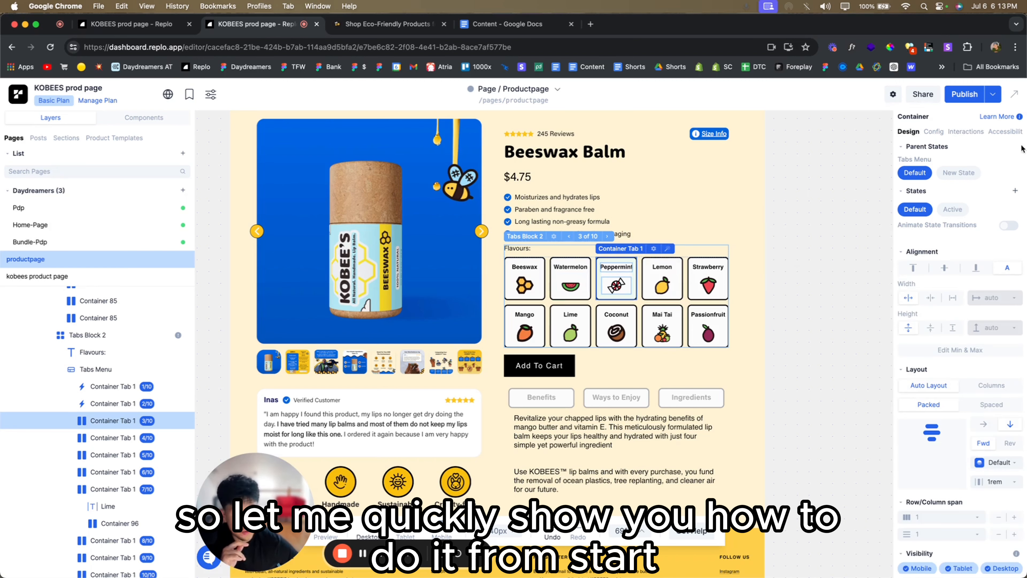
left_click(966, 131)
left_click(1015, 254)
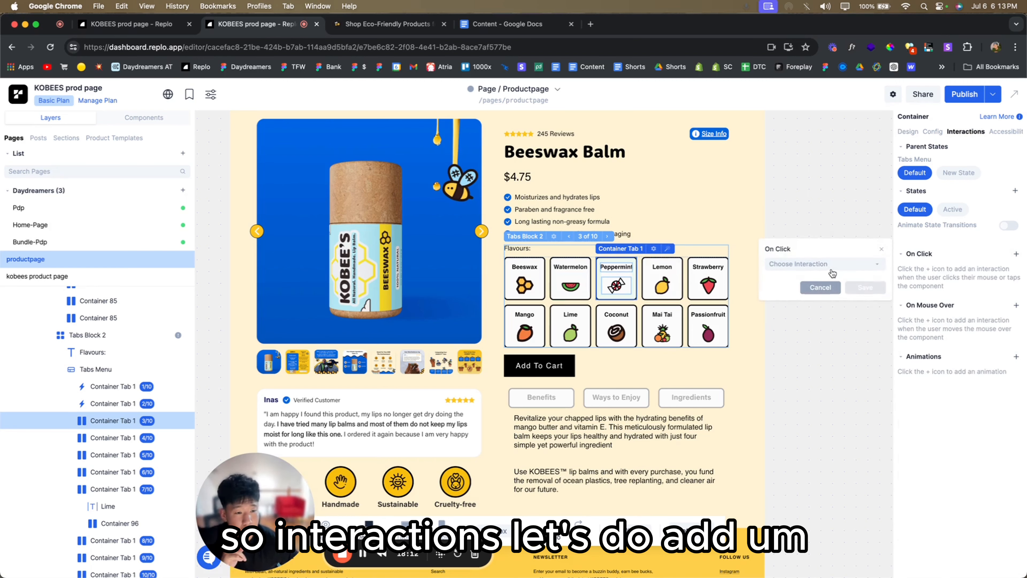
left_click(825, 264)
scroll(825, 344, "down", 3)
left_click(815, 372)
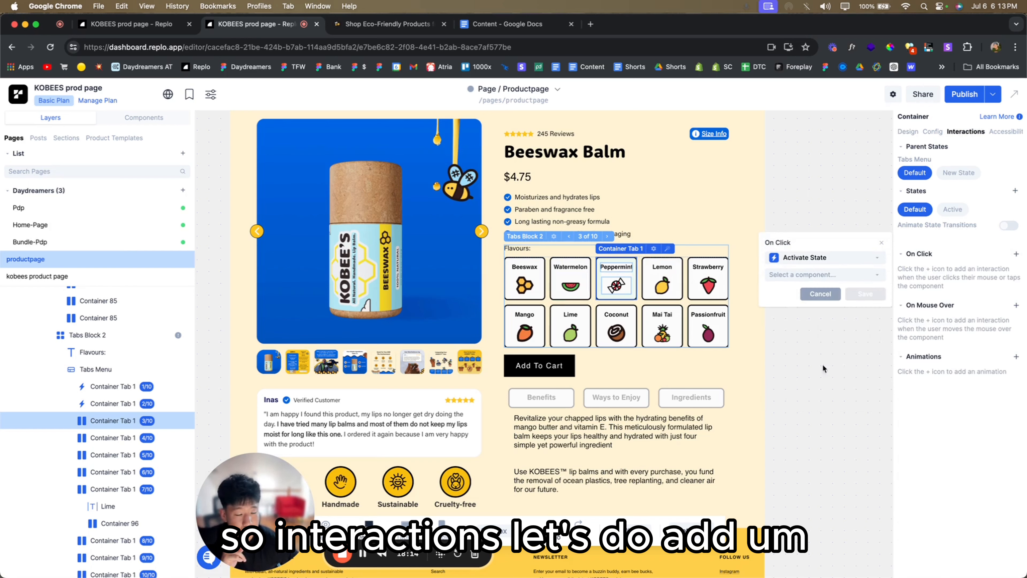
left_click(823, 274)
left_click(801, 291)
left_click(796, 283)
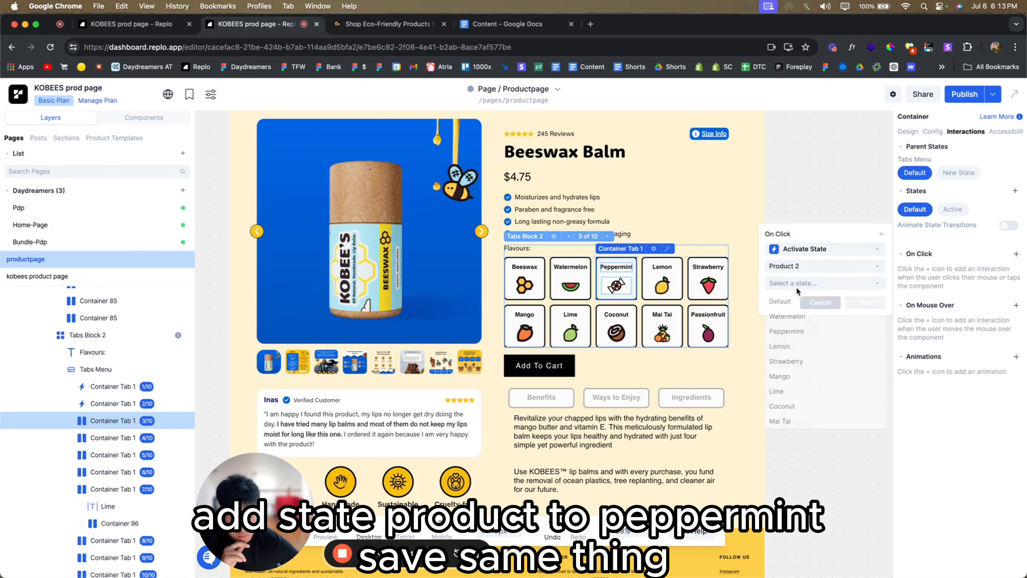
left_click(803, 330)
left_click(865, 302)
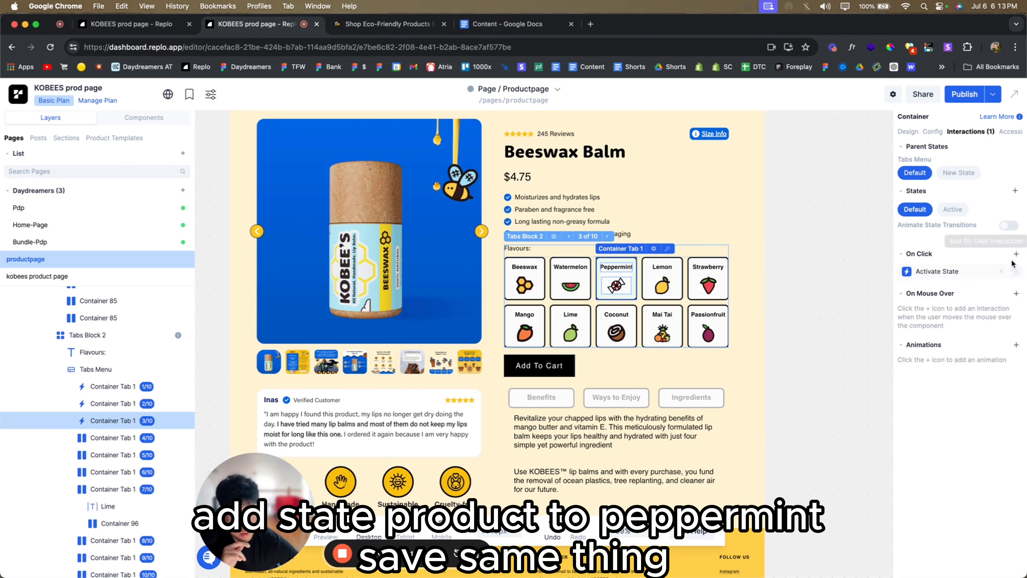
- Add a second on-click Activate State interaction to the Peppermint tab, targeting Custom Carousel Image with the Peppermint state
left_click(1016, 254)
left_click(824, 258)
scroll(821, 344, "down", 3)
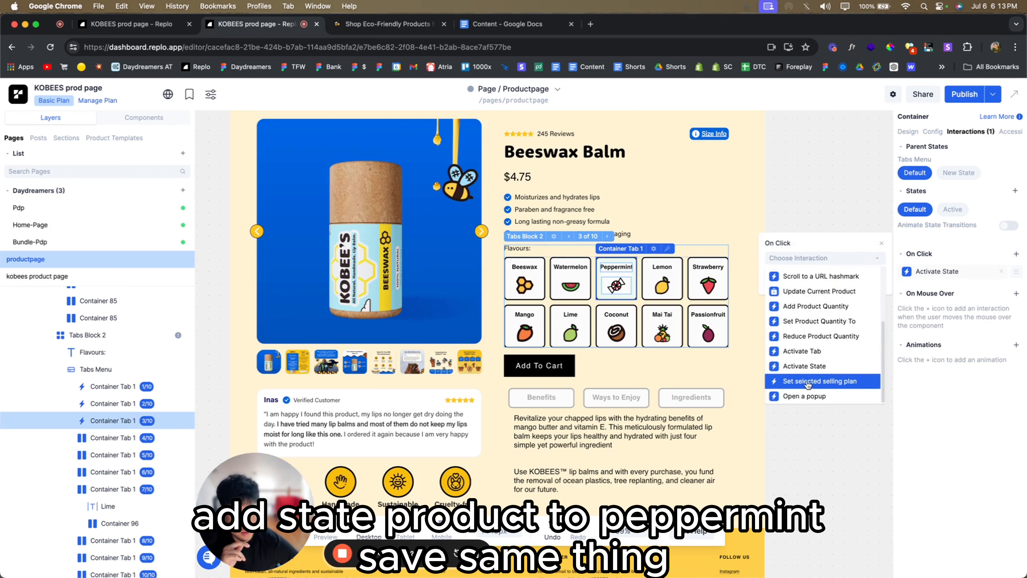
left_click(806, 366)
left_click(823, 260)
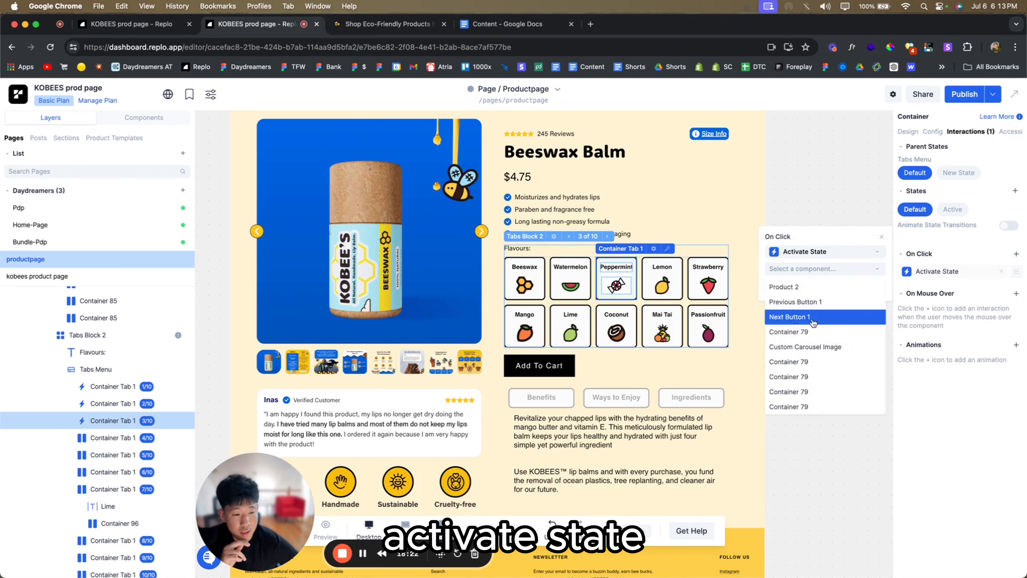
left_click(796, 285)
left_click(808, 261)
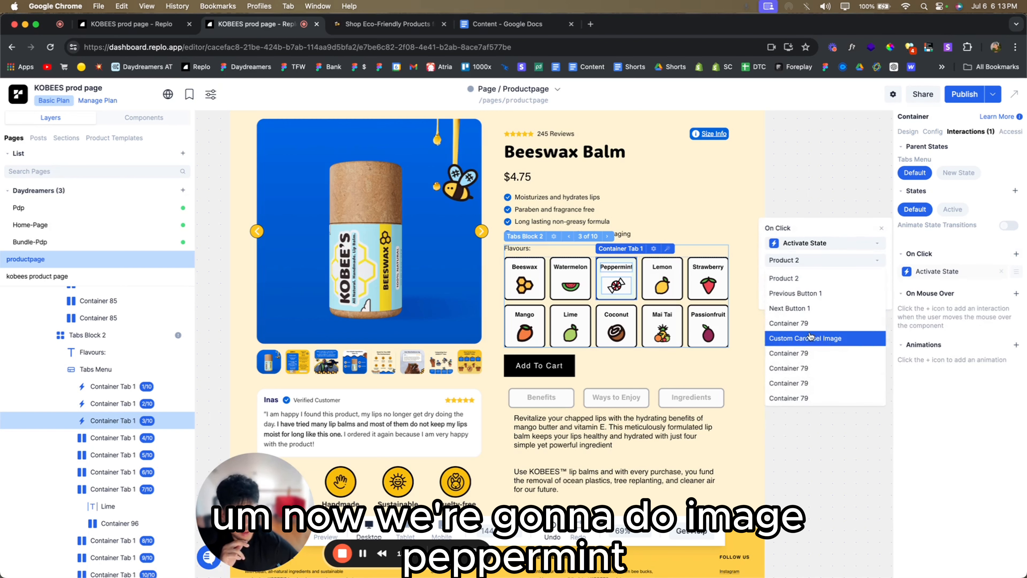
left_click(807, 337)
left_click(805, 278)
left_click(803, 324)
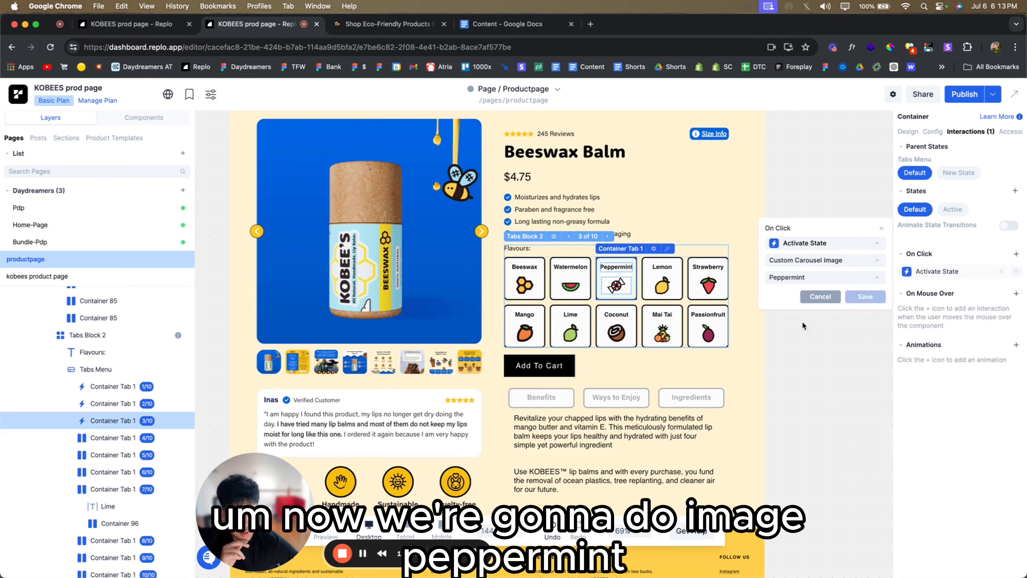
left_click(866, 300)
left_click(949, 274)
left_click(945, 292)
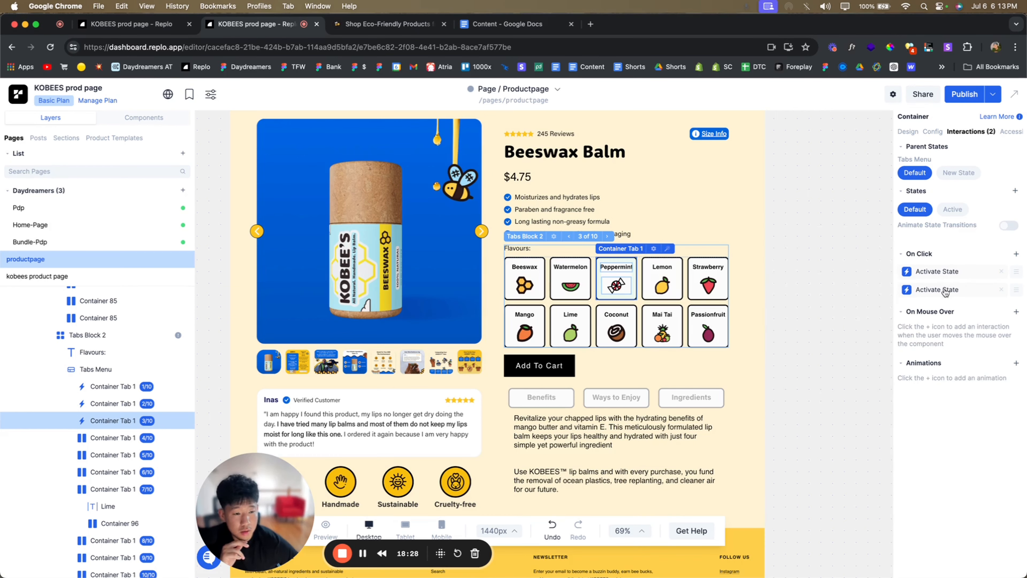
left_click(869, 306)
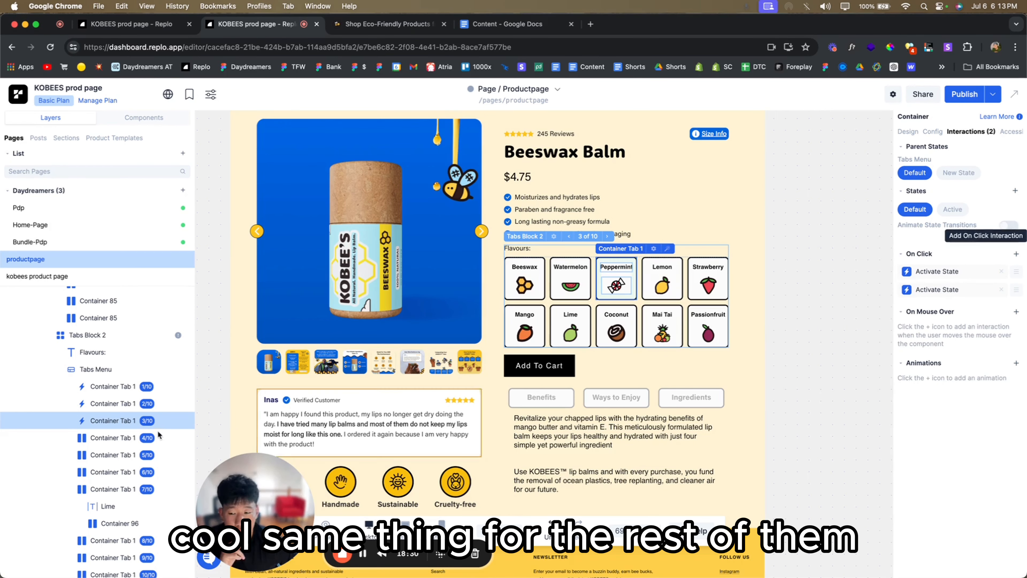
- Give the Lemon tab an on-click Activate State interaction that targets Product 2 with the Lemon state
left_click(113, 437)
left_click(967, 131)
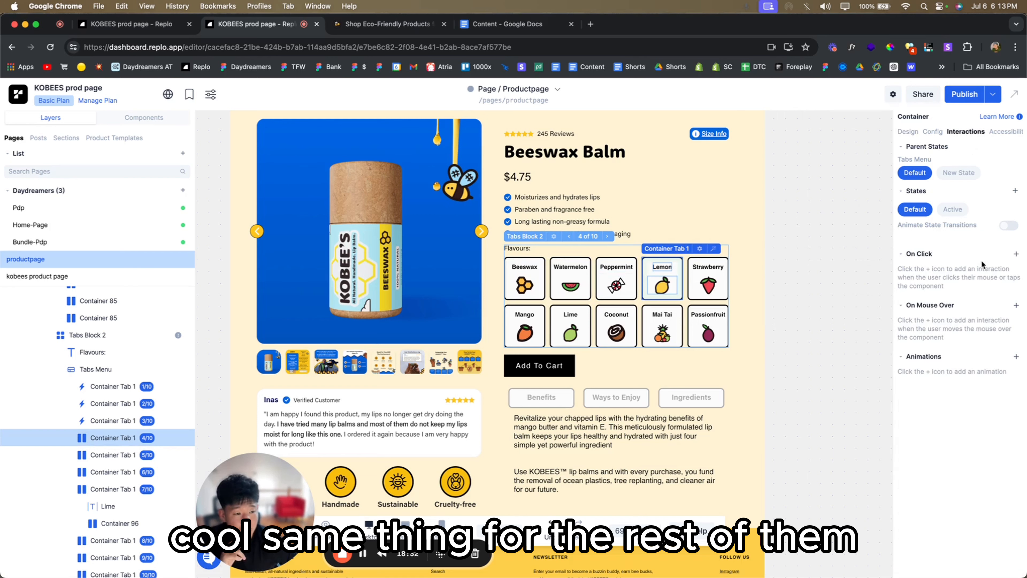
left_click(1016, 257)
left_click(845, 270)
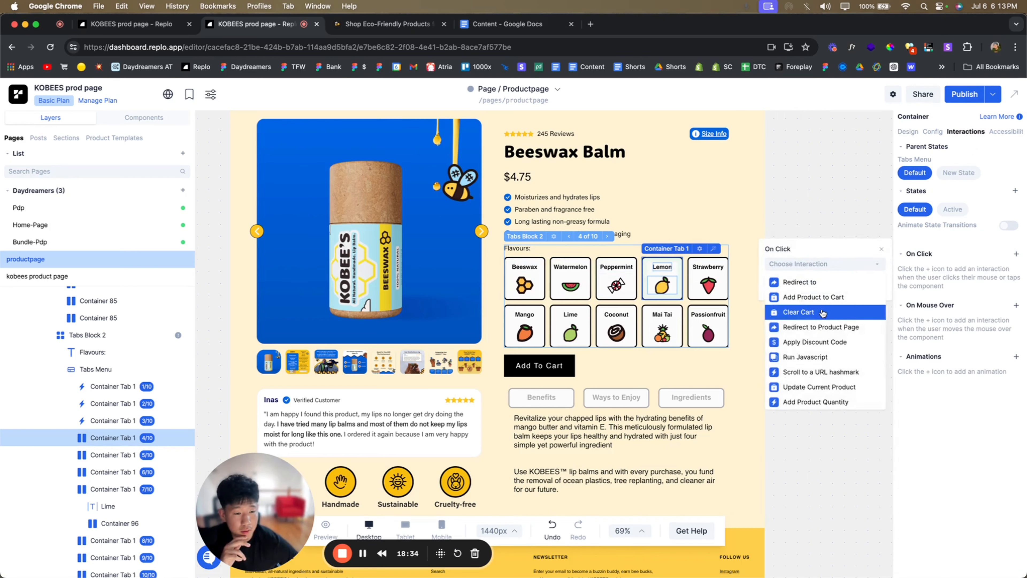
left_click(812, 372)
left_click(808, 276)
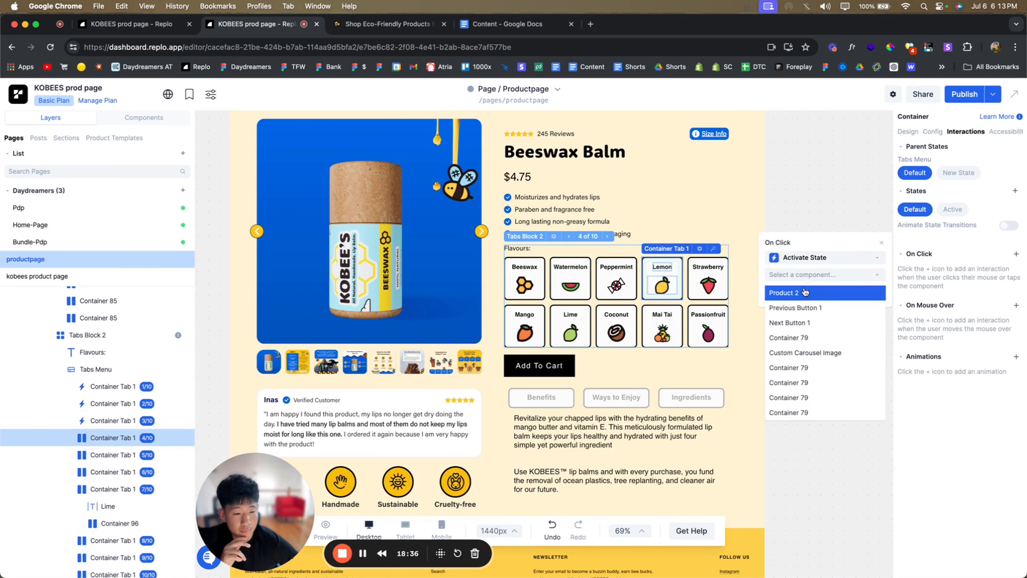
left_click(798, 294)
left_click(802, 286)
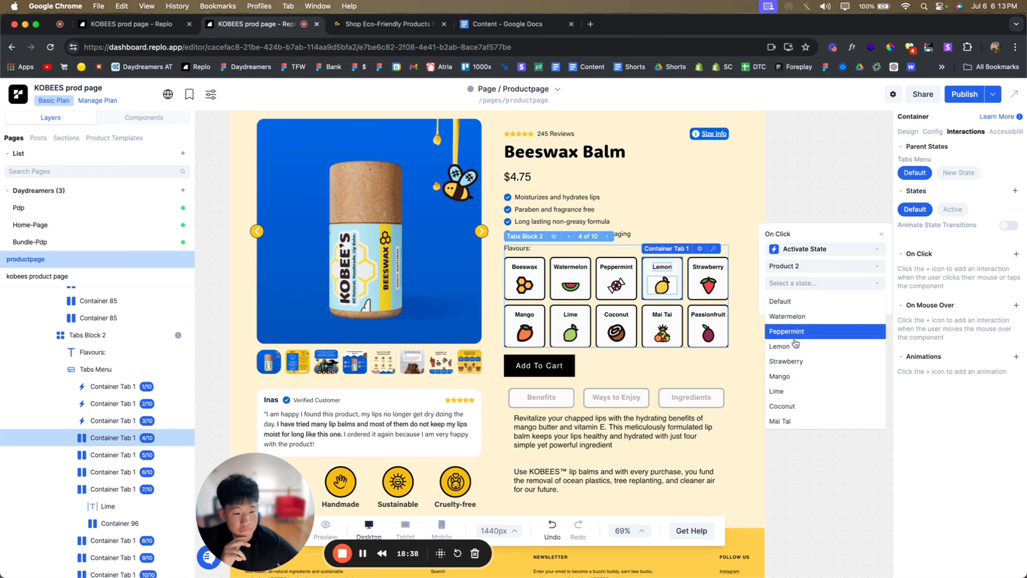
left_click(796, 334)
left_click(800, 285)
left_click(793, 349)
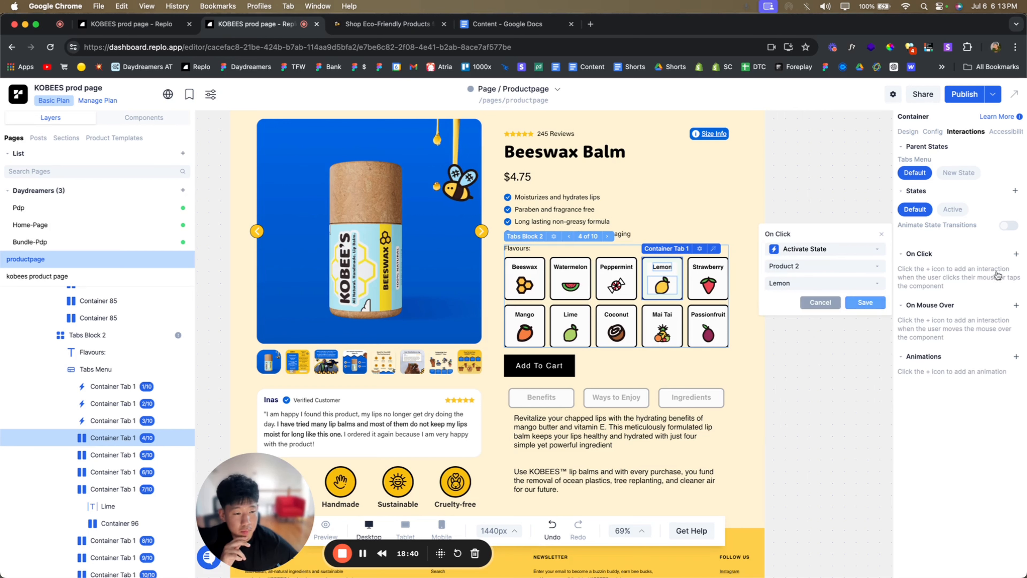
- Add a second on-click Activate State interaction to the Lemon tab, targeting Custom Carousel Image with the Lemon state
left_click(1016, 254)
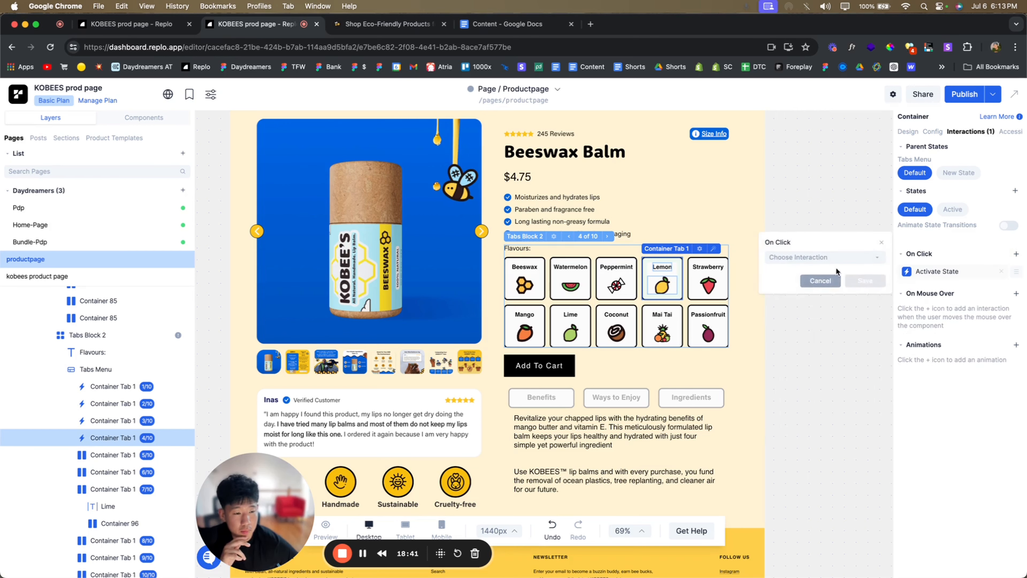
left_click(794, 258)
scroll(789, 364, "down", 3)
left_click(803, 427)
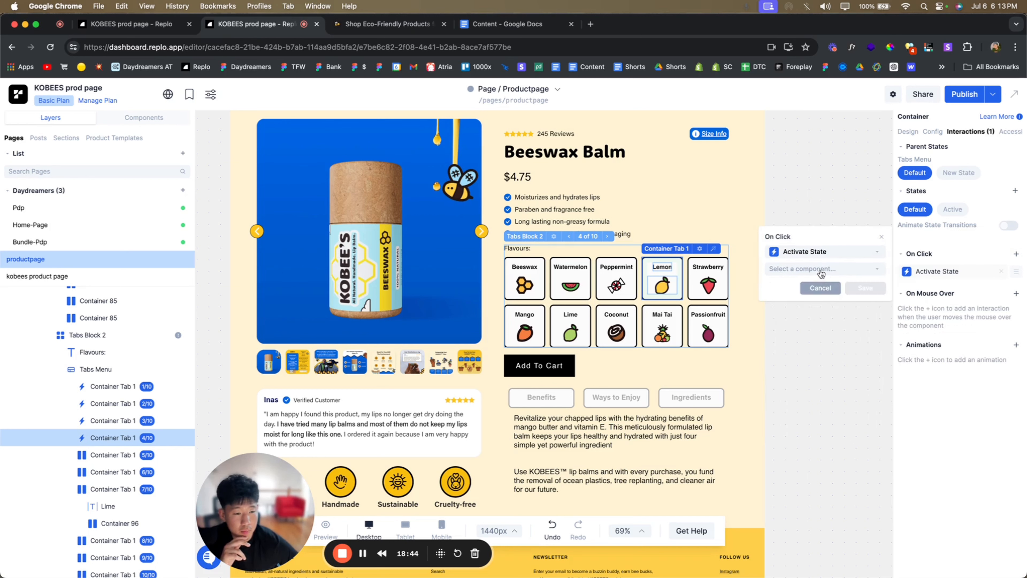
left_click(821, 269)
scroll(813, 364, "down", 5)
scroll(809, 348, "up", 5)
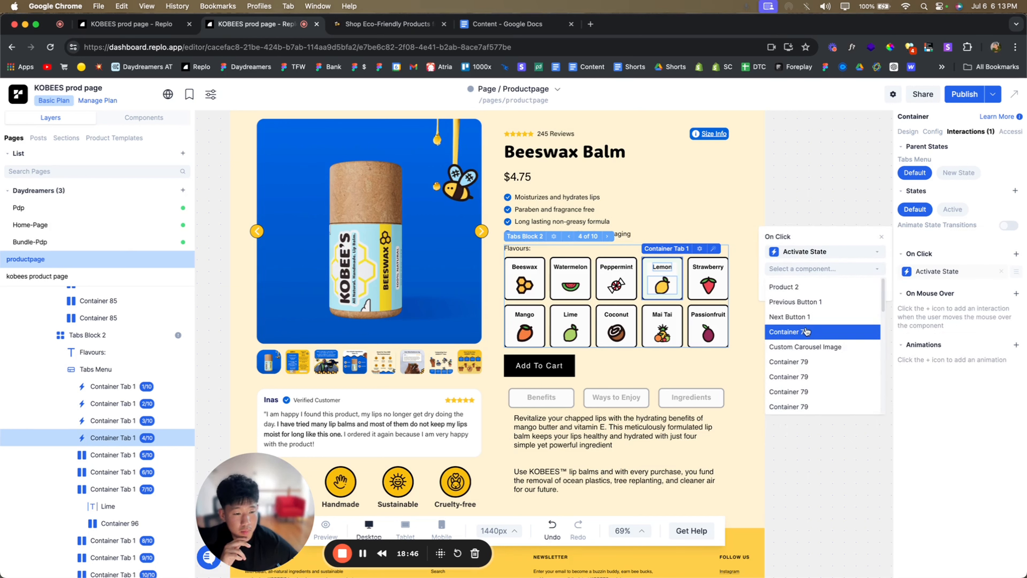
left_click(810, 347)
left_click(827, 278)
left_click(795, 341)
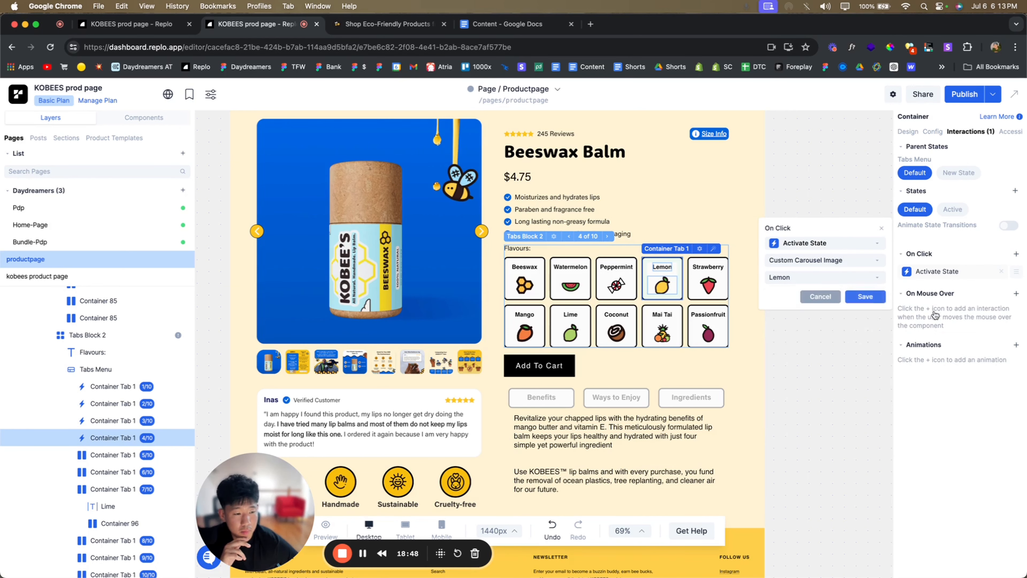
left_click(866, 297)
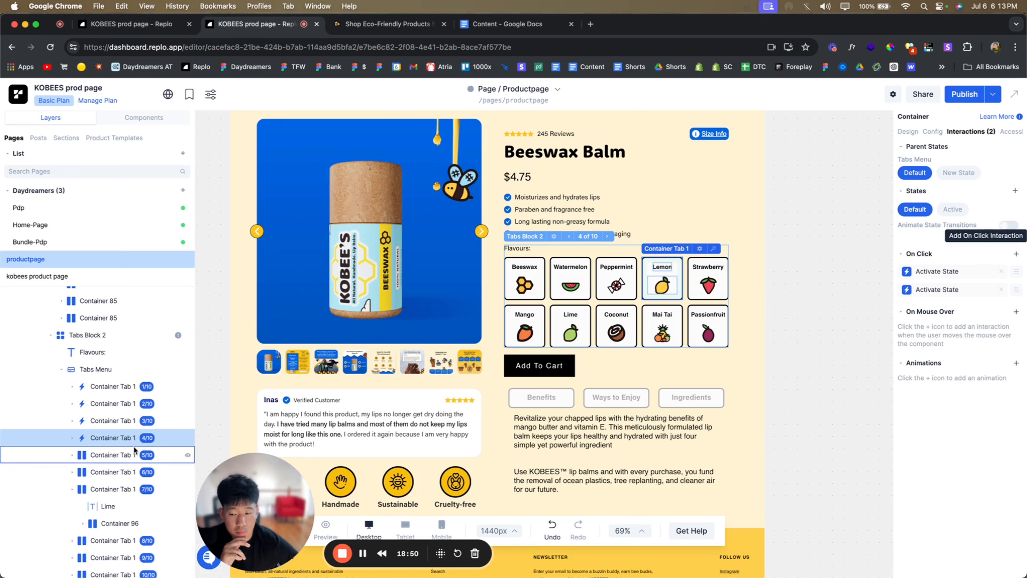
- Give the Strawberry tab an on-click Activate State interaction that targets Product 2 with the Strawberry state
left_click(113, 455)
left_click(965, 132)
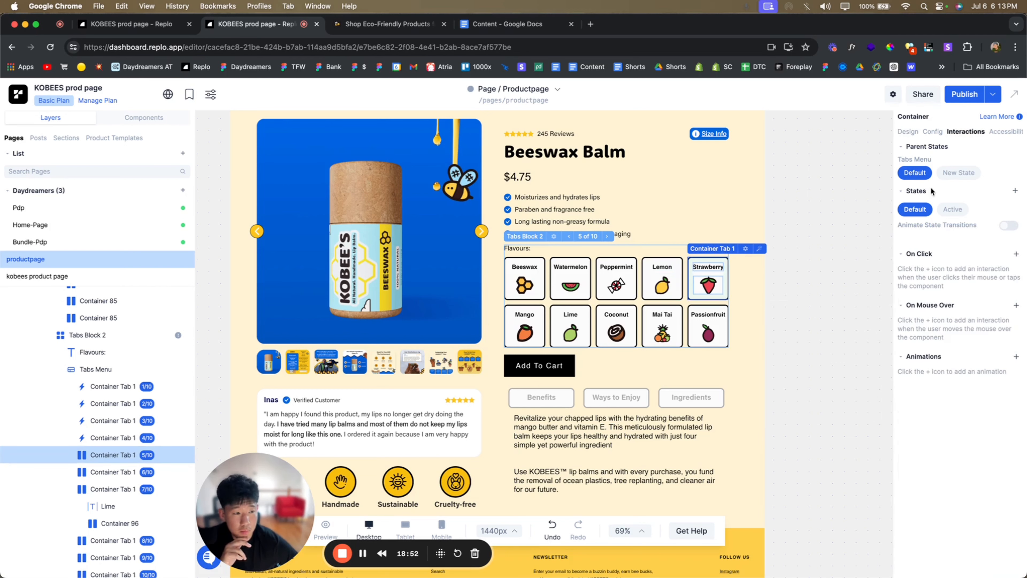
left_click(1017, 254)
left_click(844, 265)
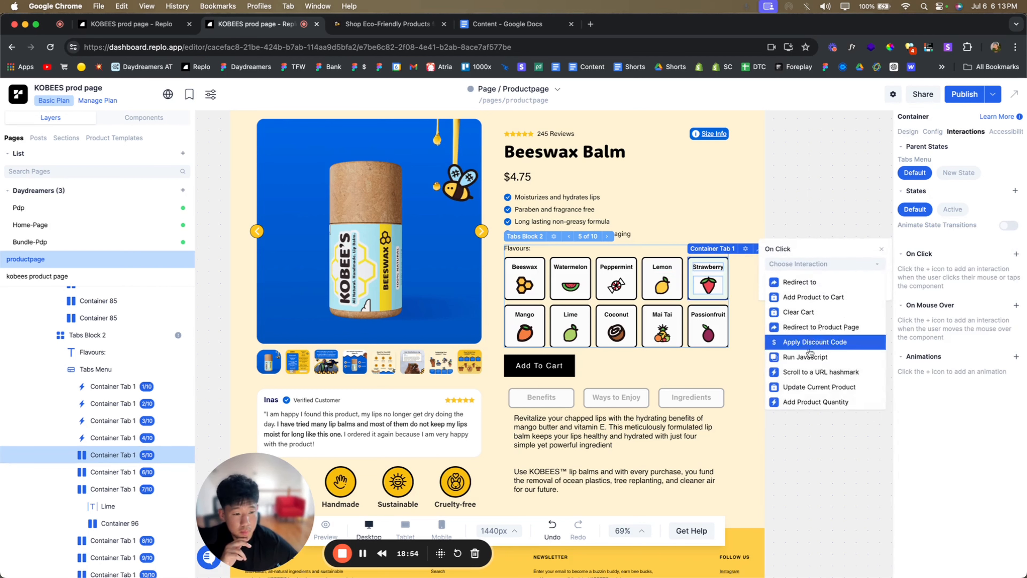
left_click(814, 372)
left_click(807, 279)
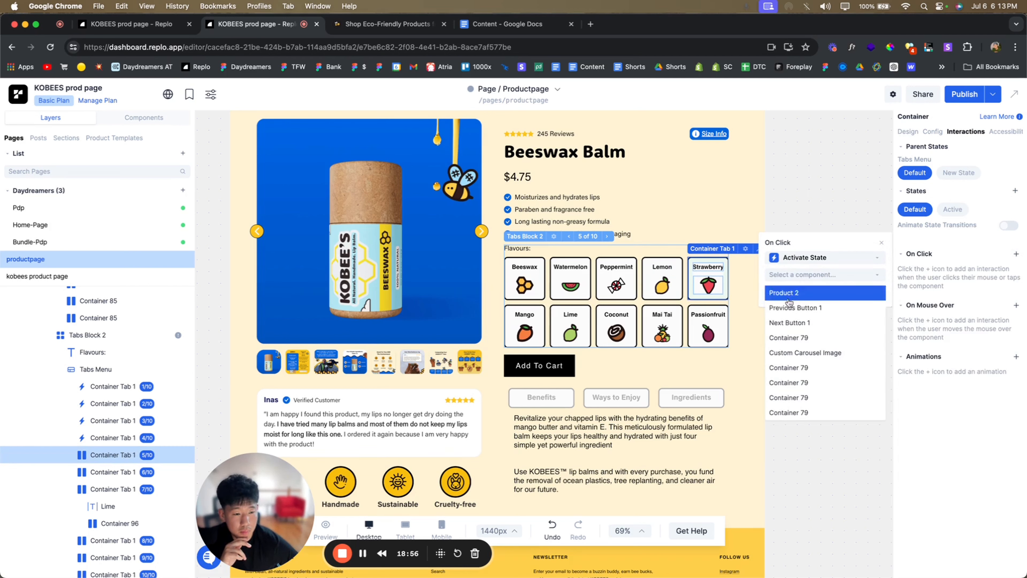
left_click(792, 297)
left_click(790, 285)
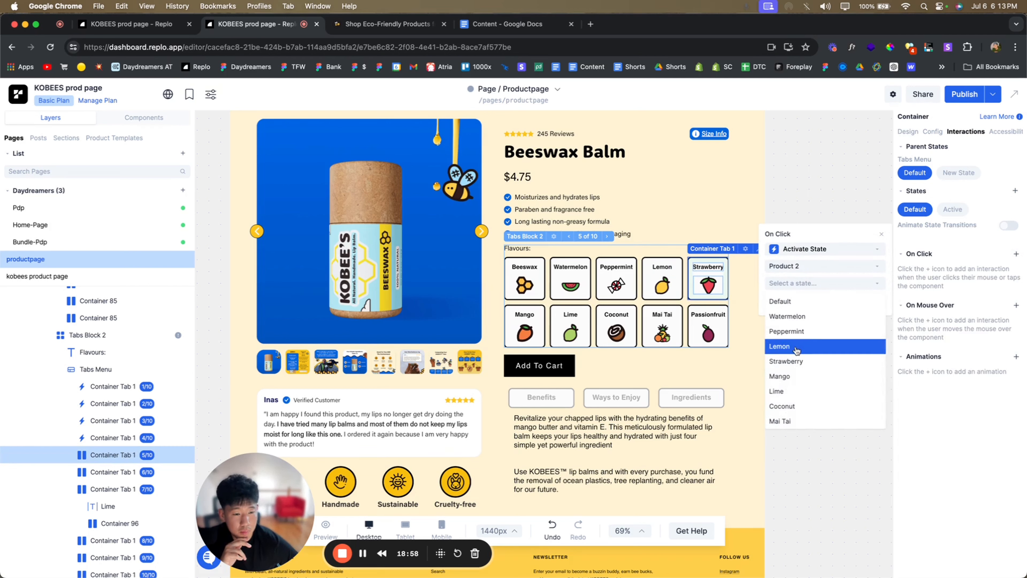
left_click(799, 360)
left_click(863, 301)
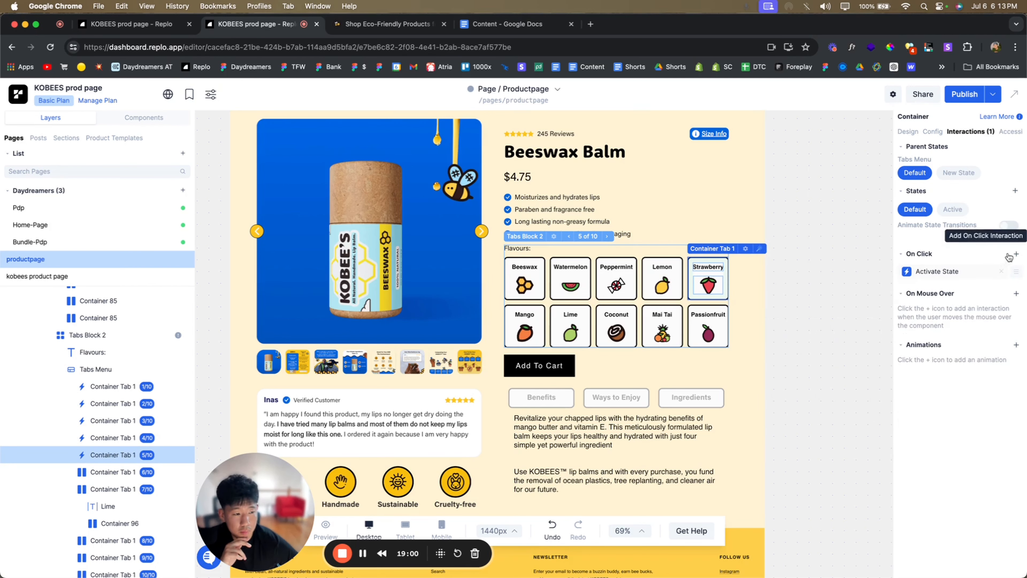
- Add a second on-click Activate State interaction to the Strawberry tab, targeting Custom Carousel Image with the Strawberry state
left_click(1016, 254)
left_click(849, 258)
scroll(813, 366, "down", 3)
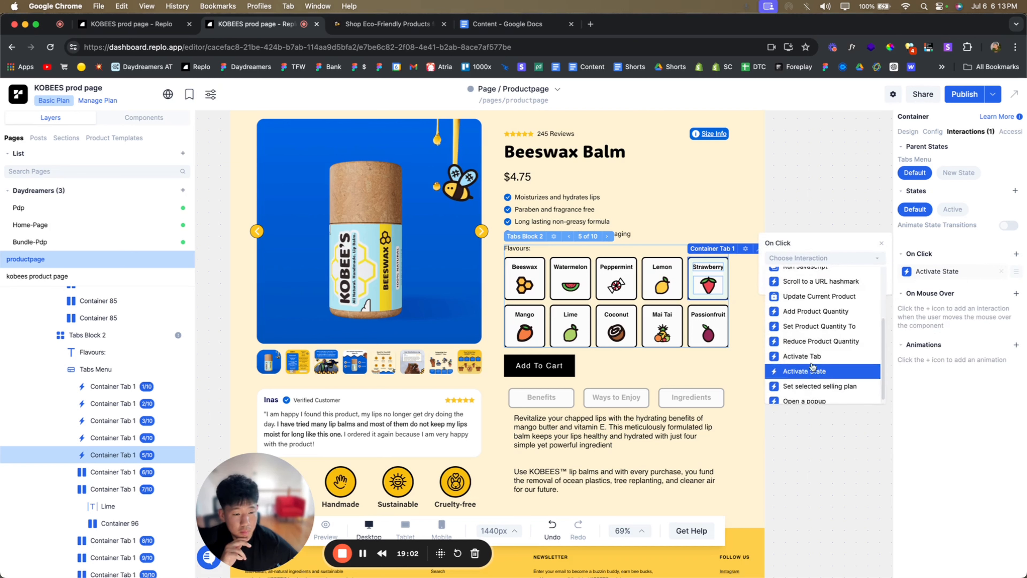
left_click(813, 366)
left_click(789, 268)
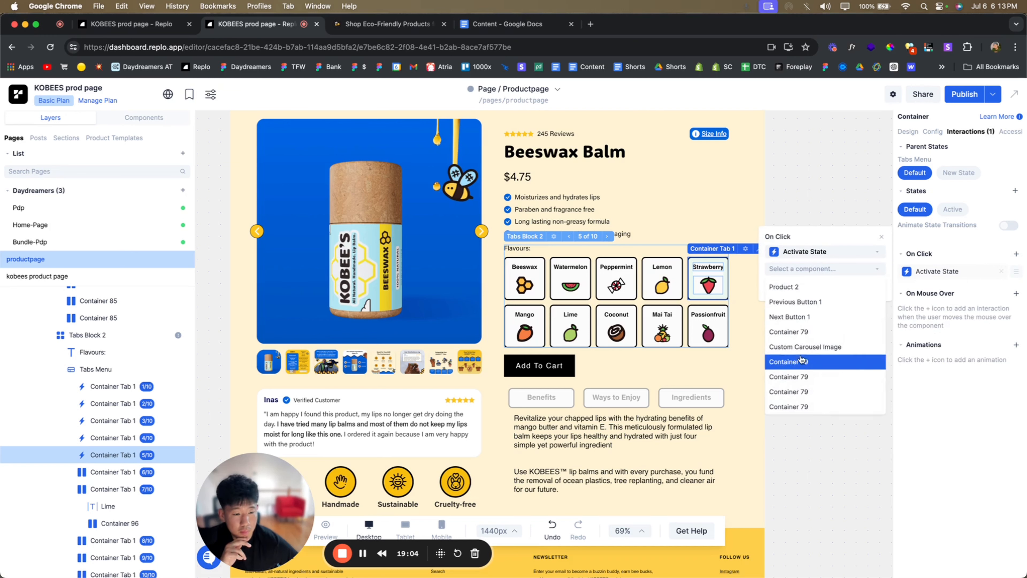
left_click(800, 346)
left_click(809, 277)
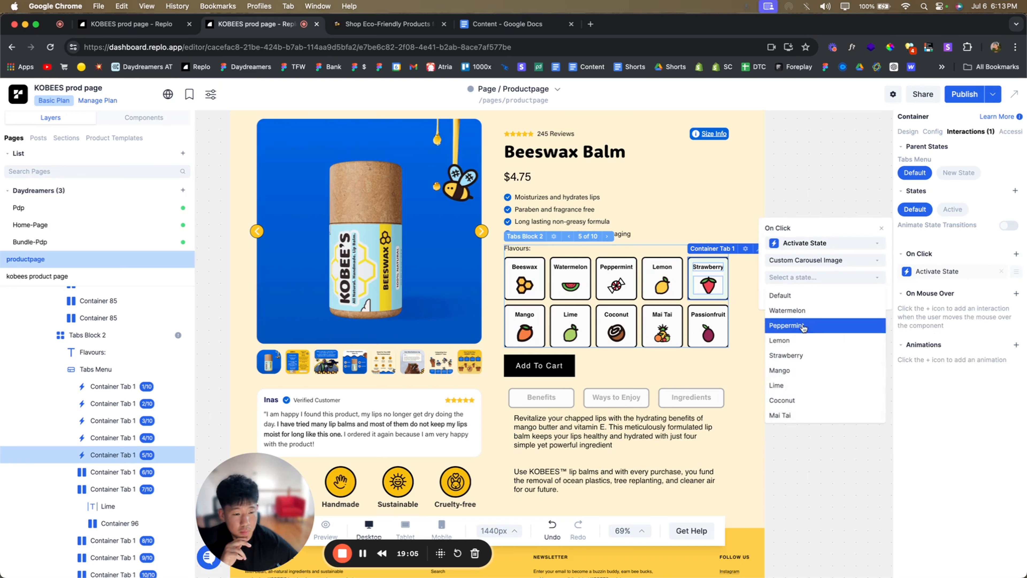
left_click(803, 355)
left_click(865, 296)
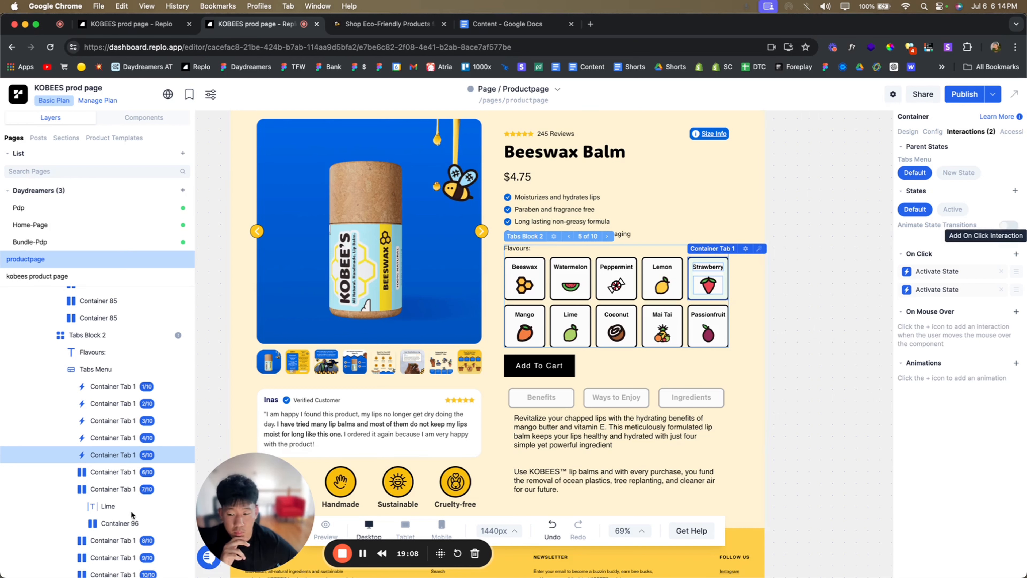
- Give the Mango tab an on-click Activate State interaction that targets Product 2 with the Mango state
left_click(123, 472)
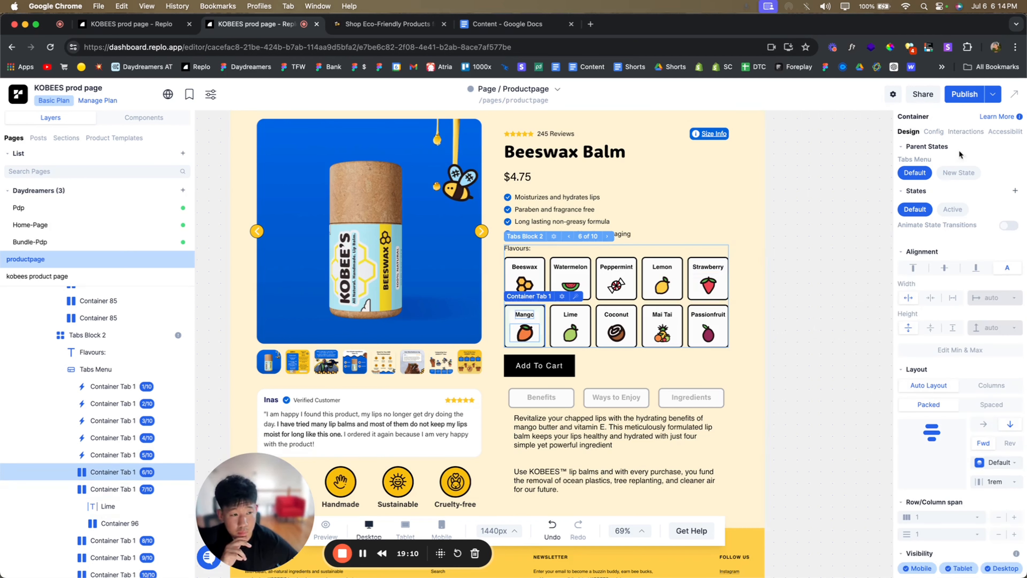
left_click(966, 132)
left_click(1015, 254)
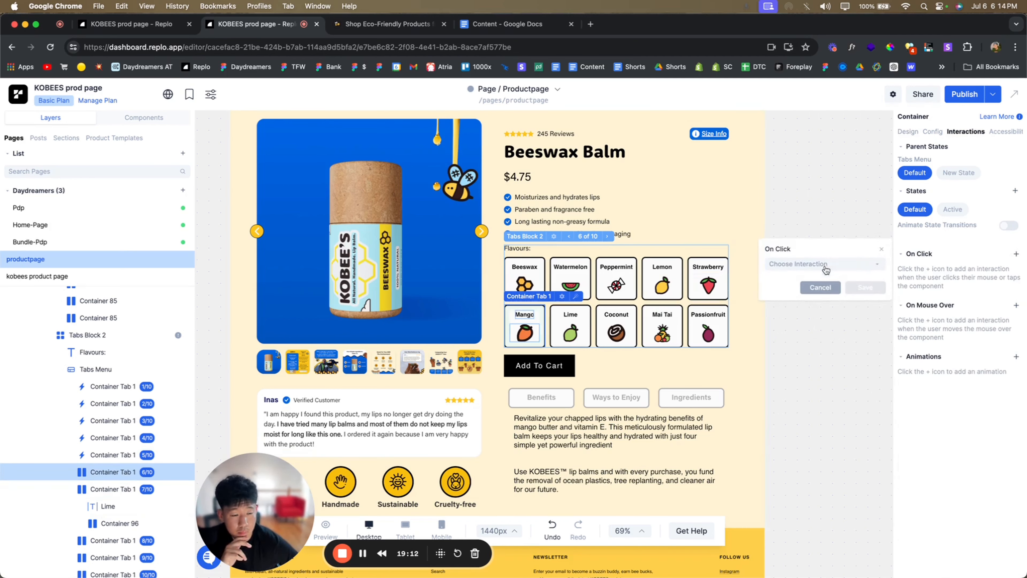
left_click(810, 268)
scroll(813, 348, "down", 5)
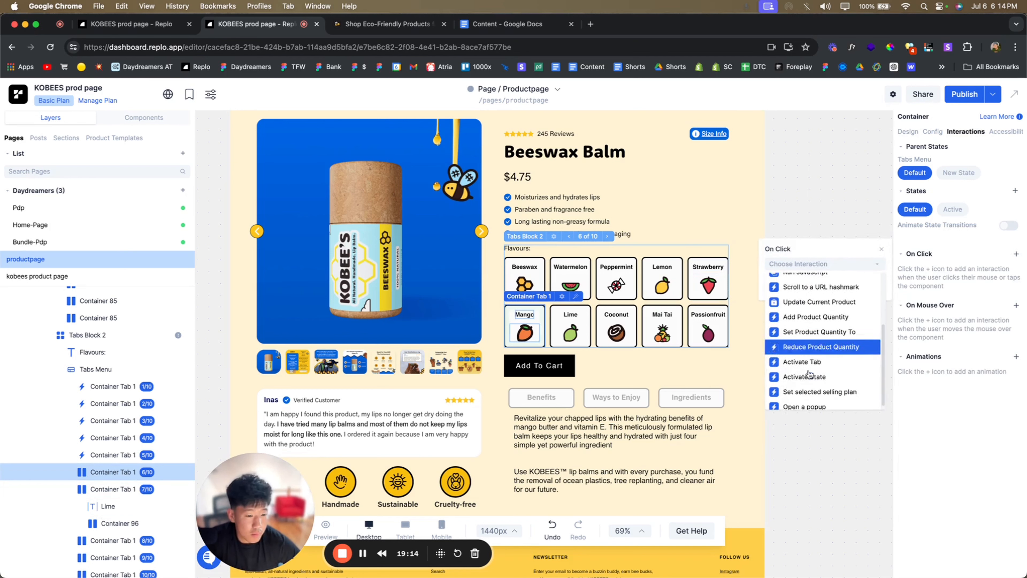
left_click(815, 372)
left_click(789, 274)
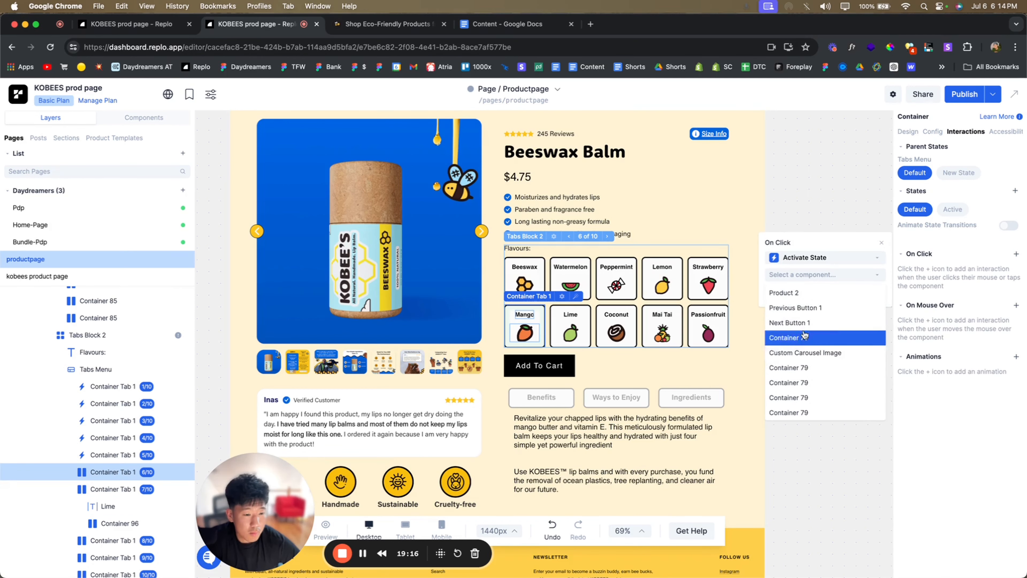
left_click(798, 298)
left_click(793, 283)
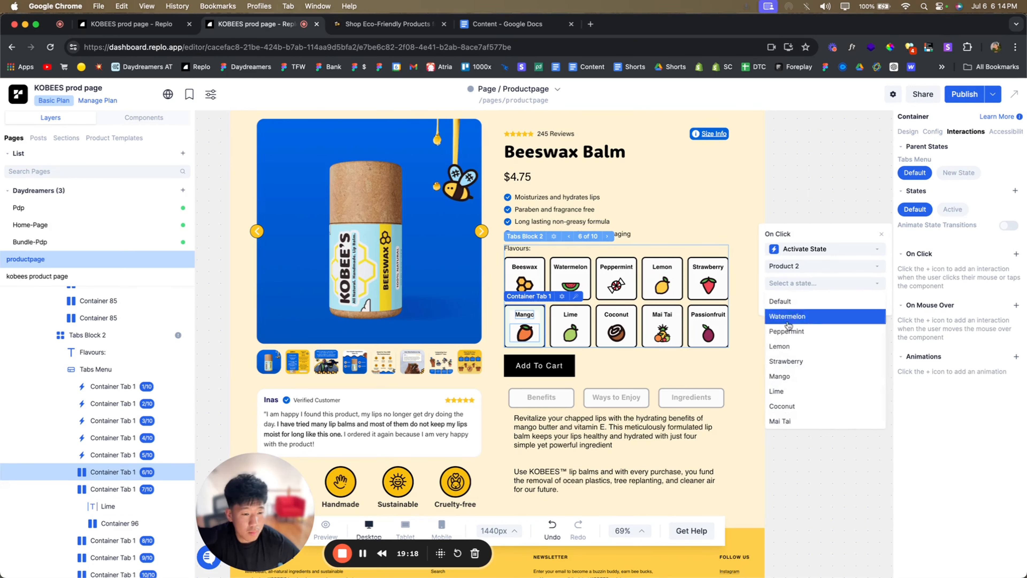
left_click(790, 376)
left_click(860, 304)
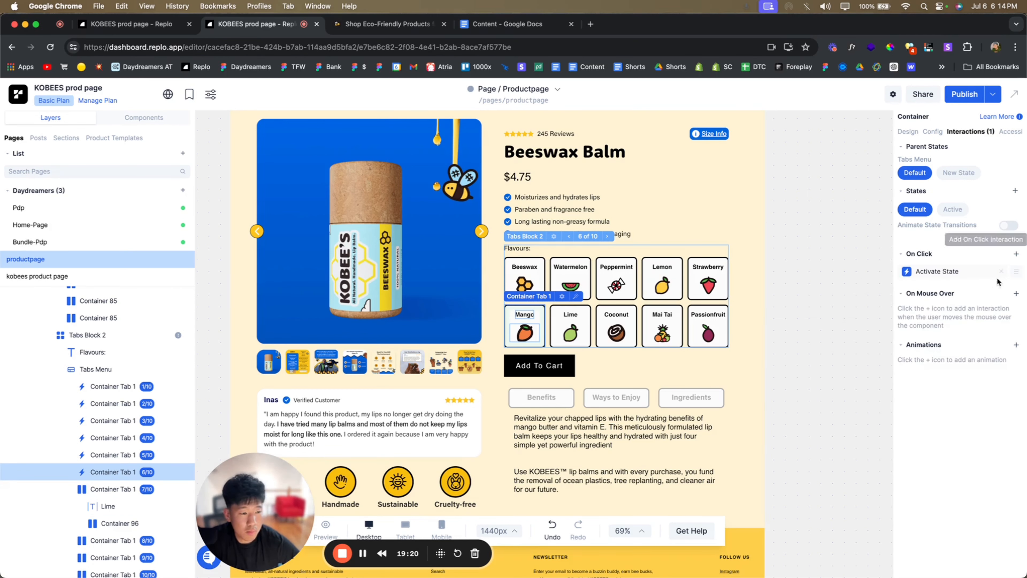
- Add a second on-click Activate State interaction to the Mango tab for Custom Carousel Image's Strawberry state and reopen it for checking
left_click(1016, 253)
left_click(819, 253)
scroll(821, 332, "down", 5)
left_click(842, 371)
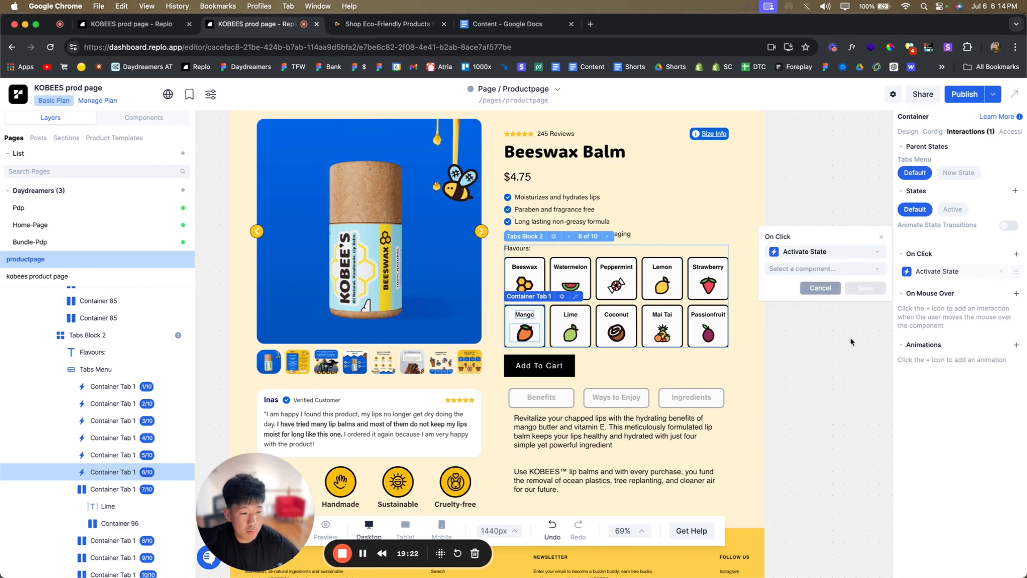
left_click(785, 268)
scroll(784, 319, "down", 3)
left_click(789, 298)
left_click(803, 280)
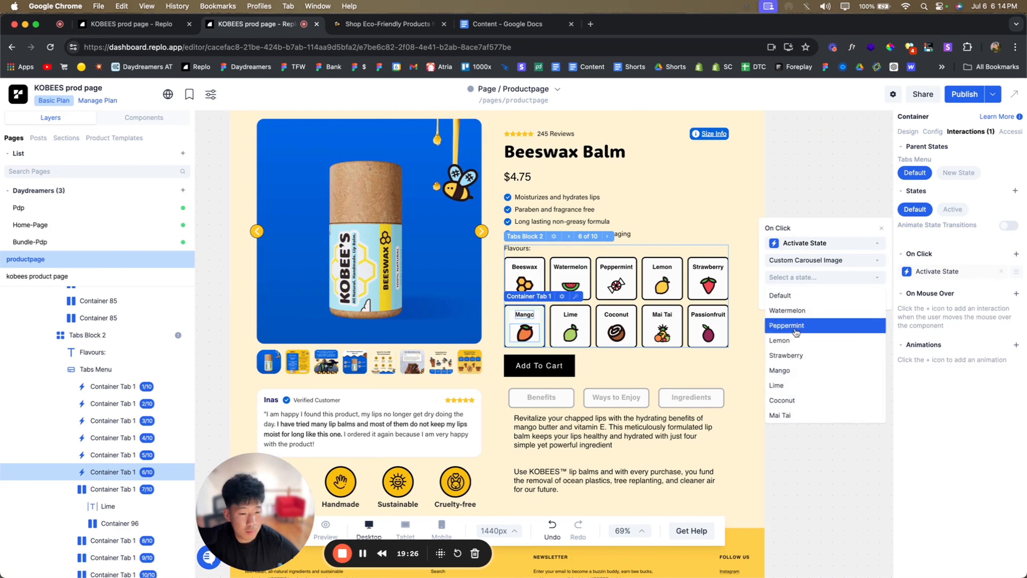
left_click(795, 356)
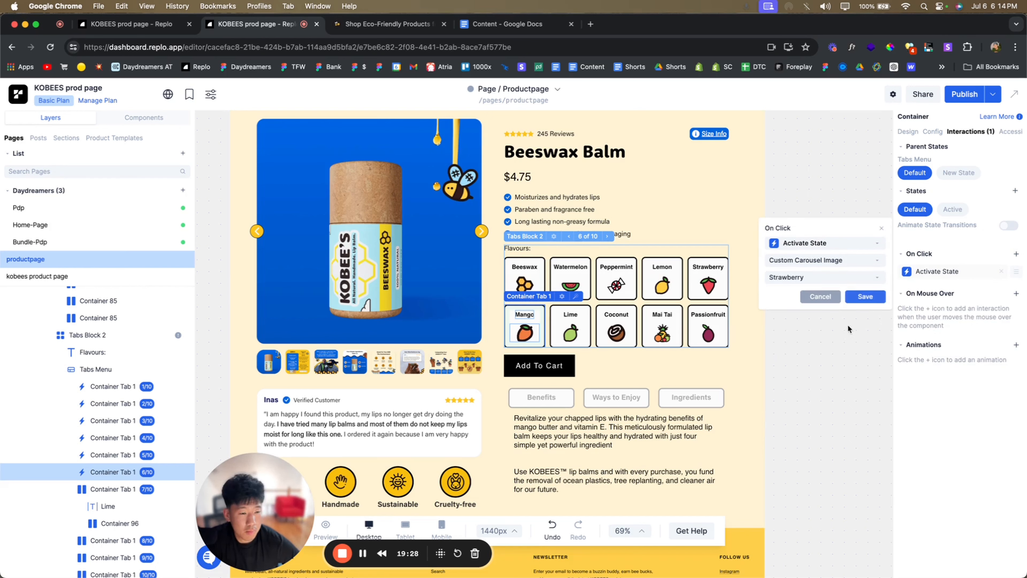
left_click(865, 297)
left_click(926, 290)
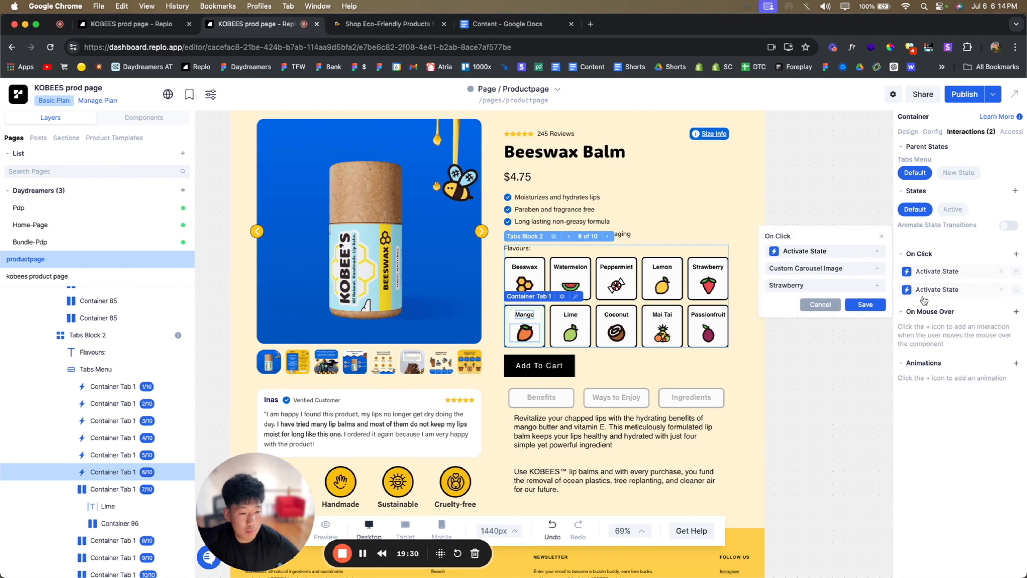
- Check the Strawberry tab's Custom Carousel Image interaction and set the Mango tab's Custom Carousel Image interaction to the Mango state
left_click(134, 444)
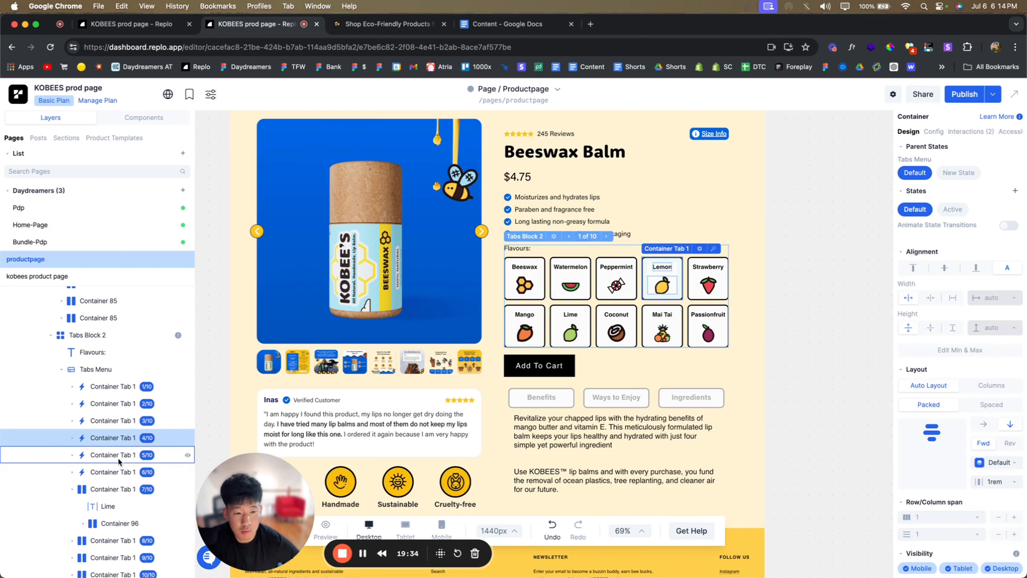
left_click(118, 457)
left_click(970, 131)
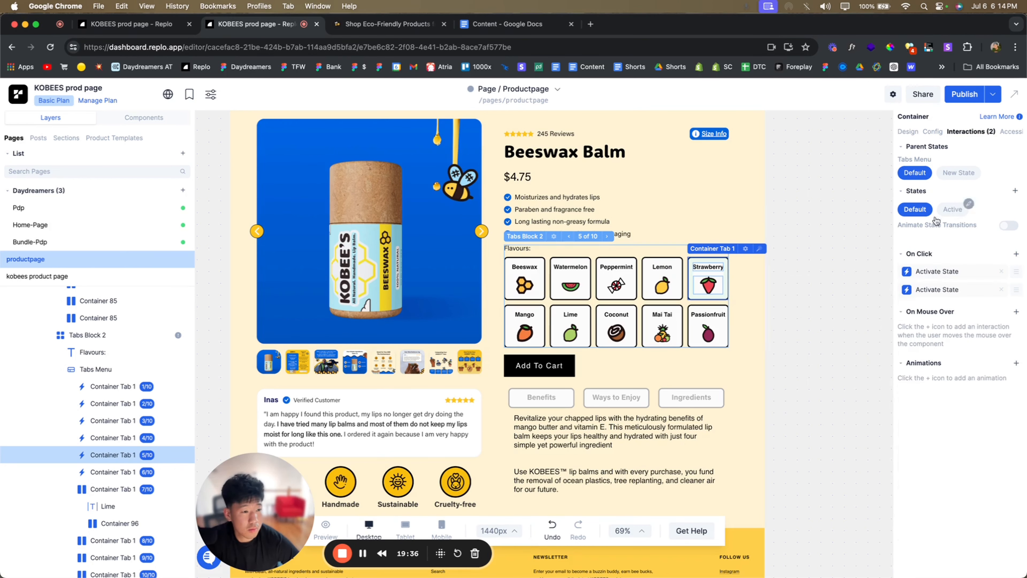
left_click(935, 290)
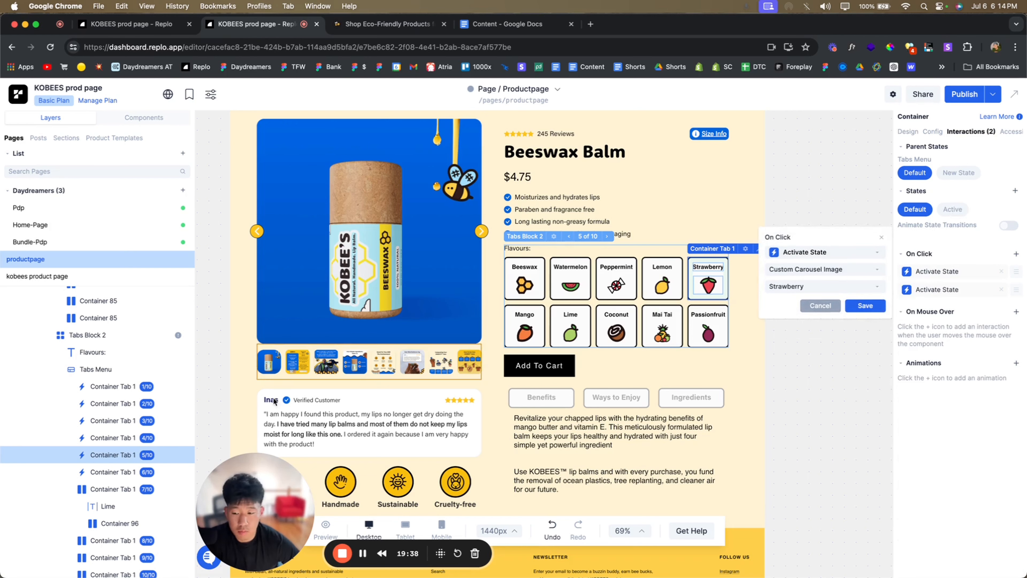
left_click(106, 477)
left_click(108, 473)
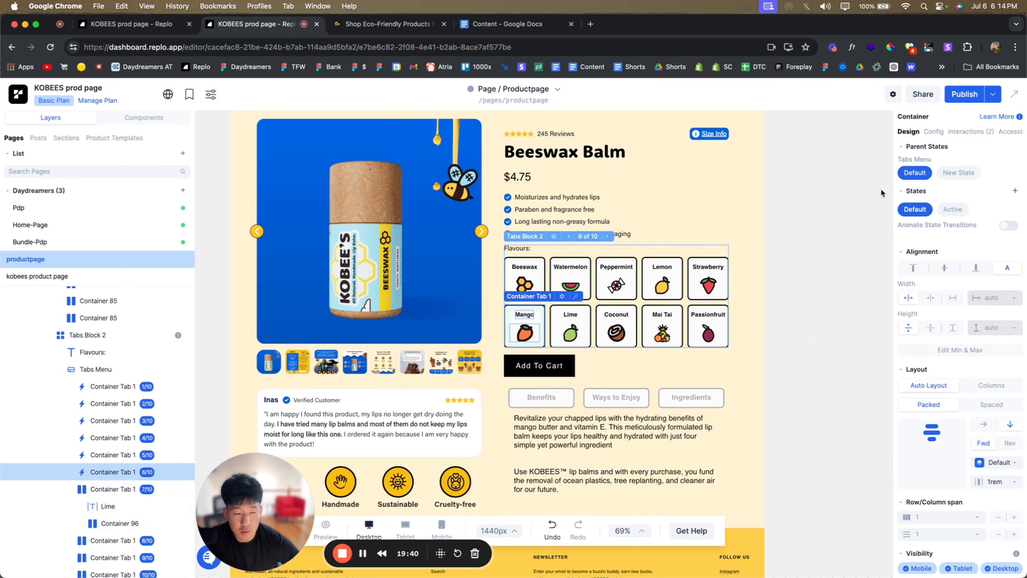
left_click(969, 131)
left_click(920, 277)
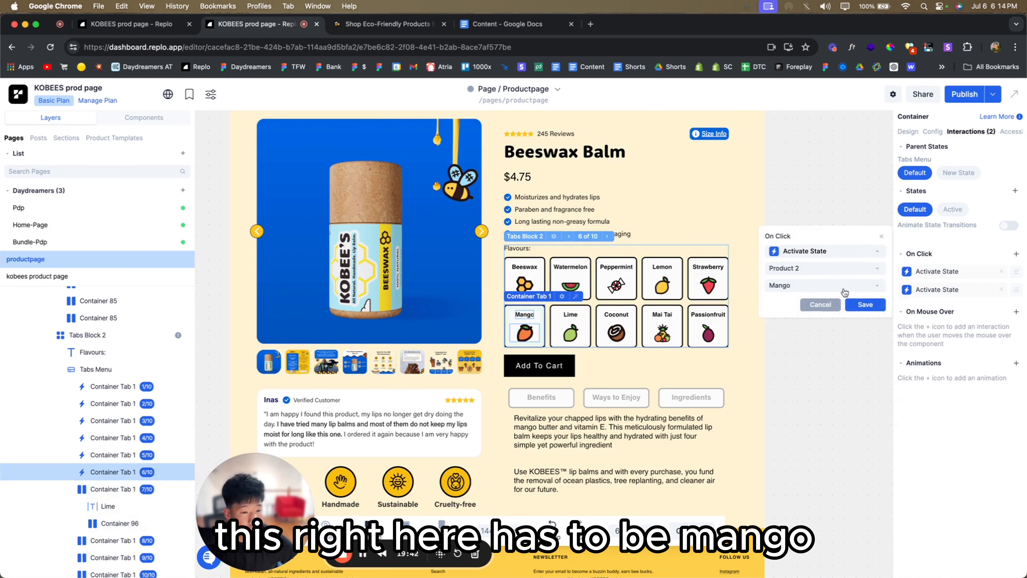
left_click(947, 295)
left_click(820, 289)
left_click(789, 378)
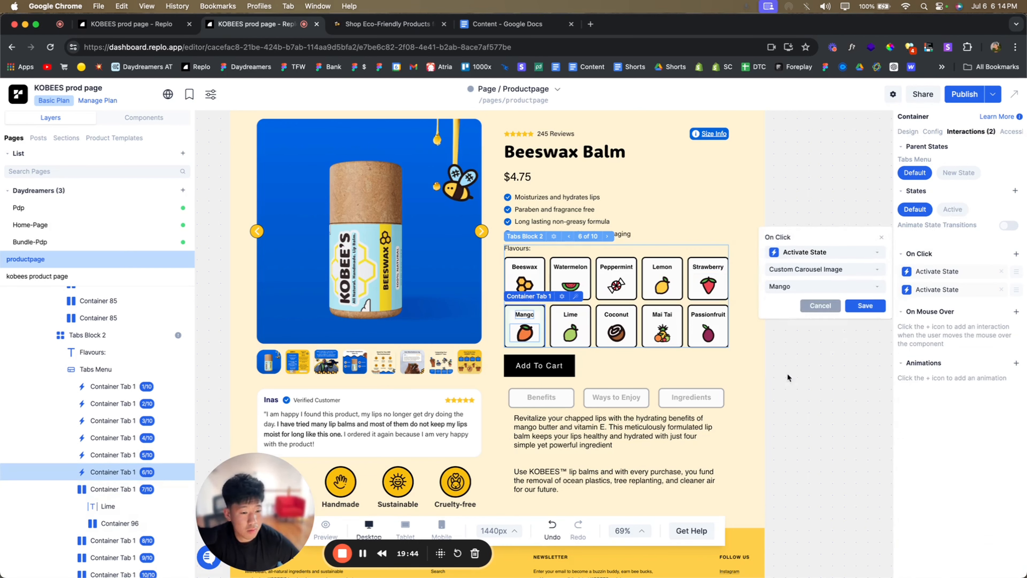
left_click(864, 306)
- Give the Lime tab an on-click Activate State interaction that targets Product 2 with the Lime state
left_click(113, 489)
left_click(961, 135)
left_click(1016, 254)
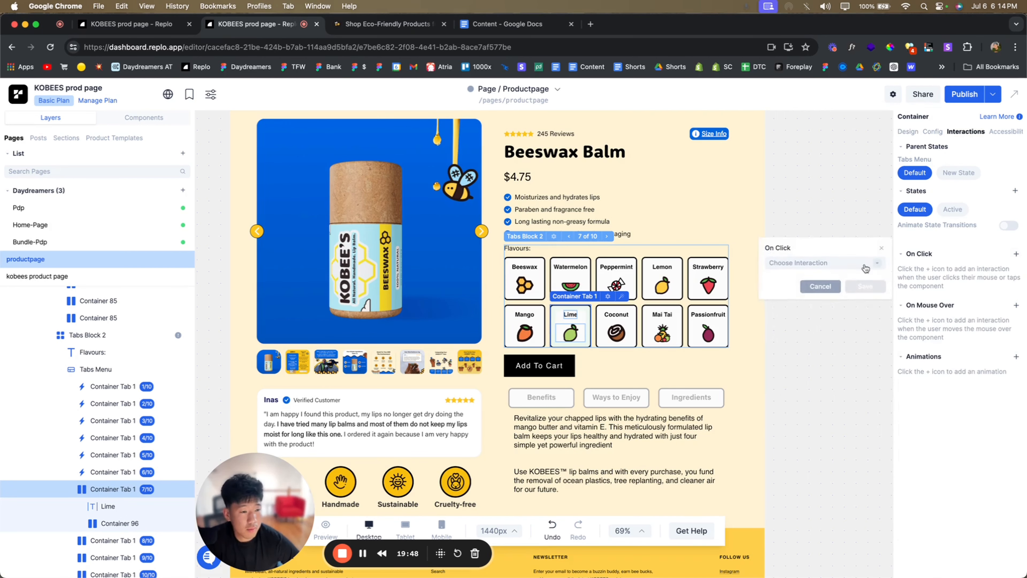
left_click(858, 264)
scroll(821, 356, "down", 5)
left_click(816, 372)
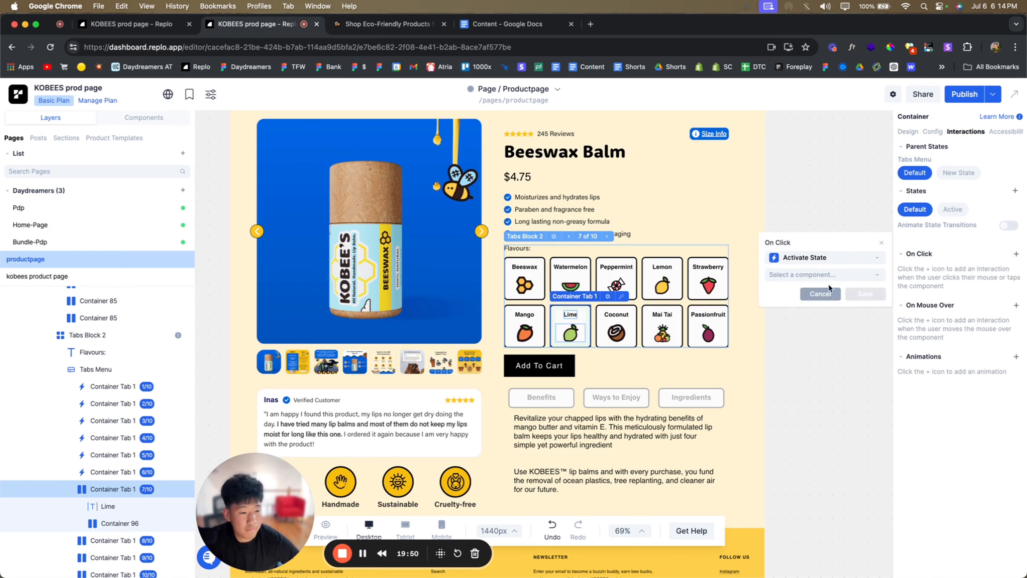
left_click(823, 276)
left_click(805, 290)
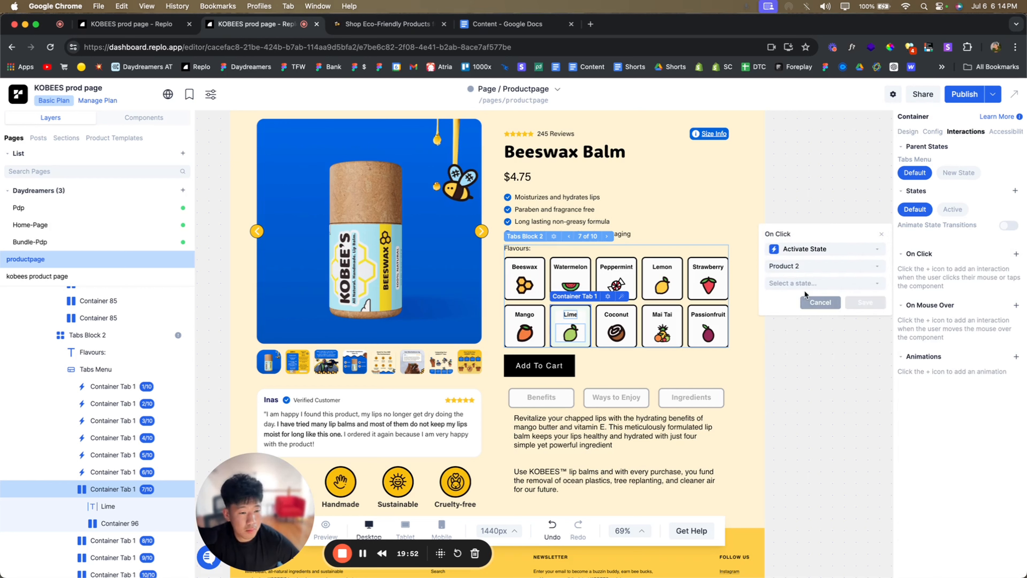
left_click(806, 283)
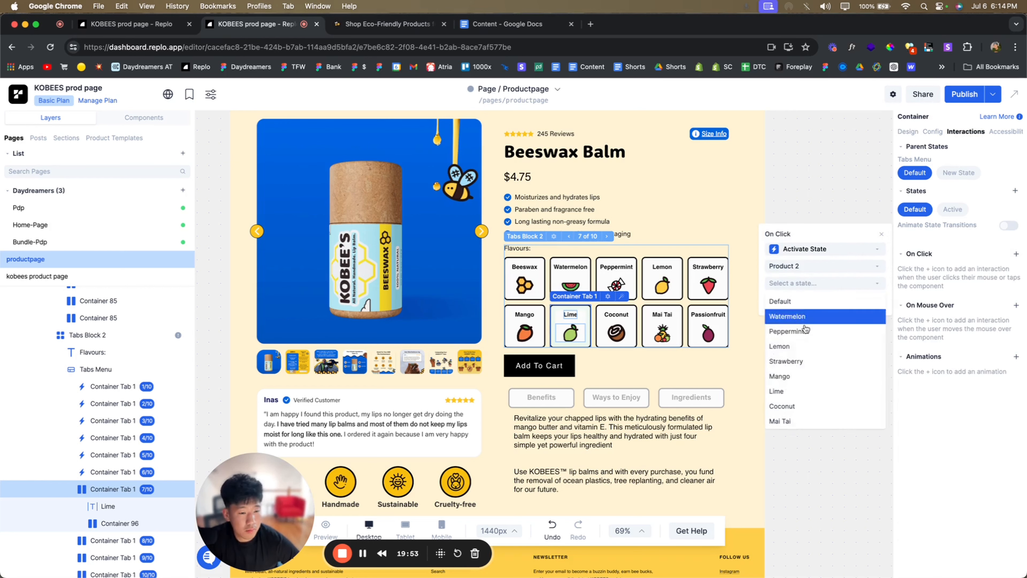
left_click(793, 391)
left_click(865, 303)
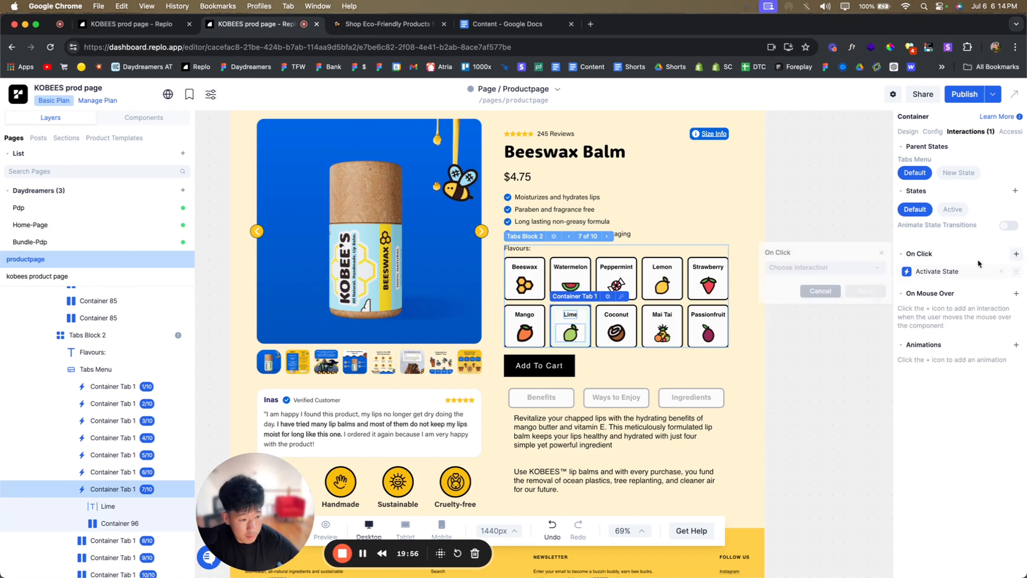
- Add a second on-click Activate State interaction to the Lime tab for Custom Carousel Image's Lime state, and recheck both interactions
left_click(815, 259)
left_click(804, 383)
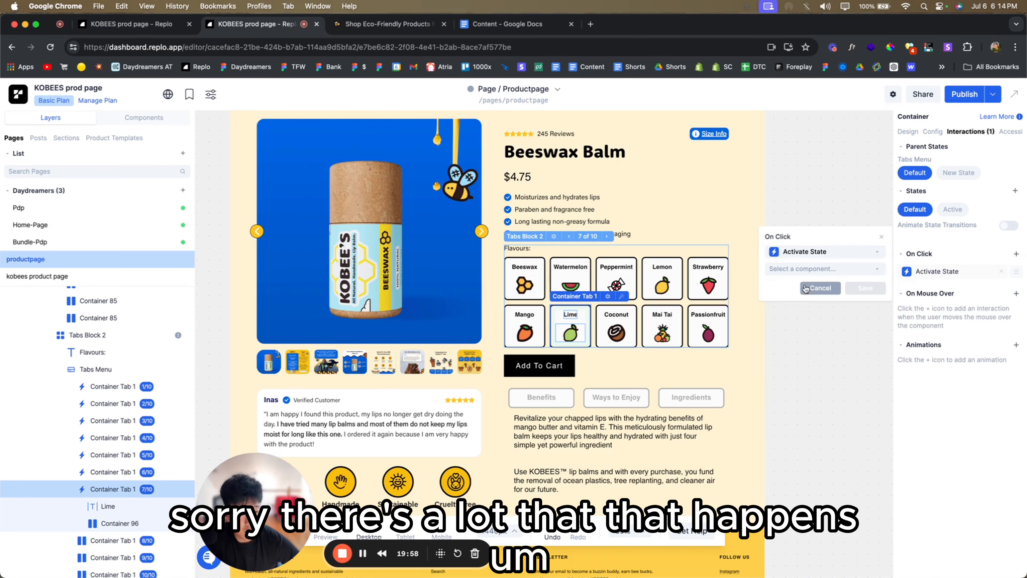
left_click(823, 269)
left_click(785, 352)
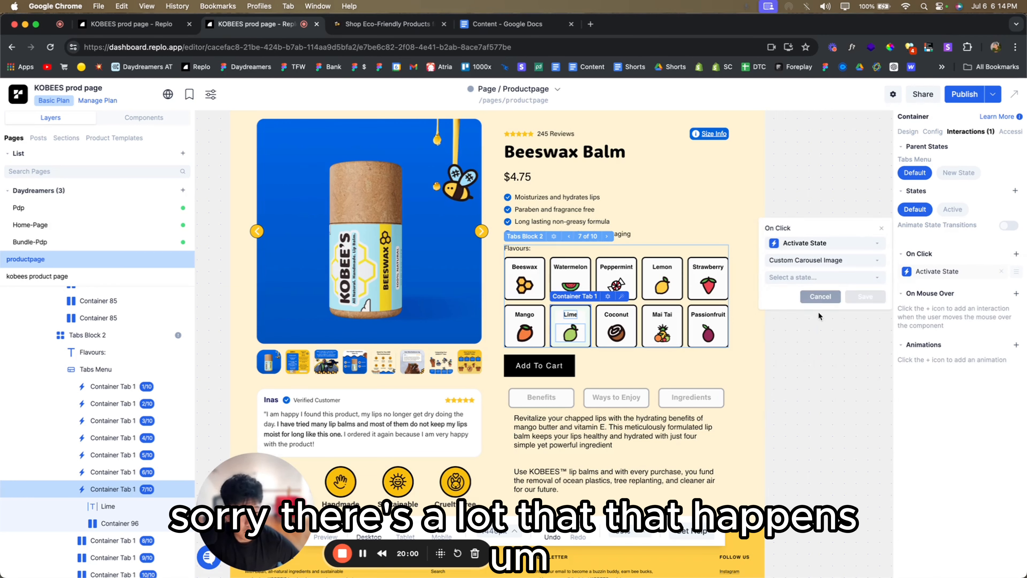
left_click(820, 276)
left_click(792, 374)
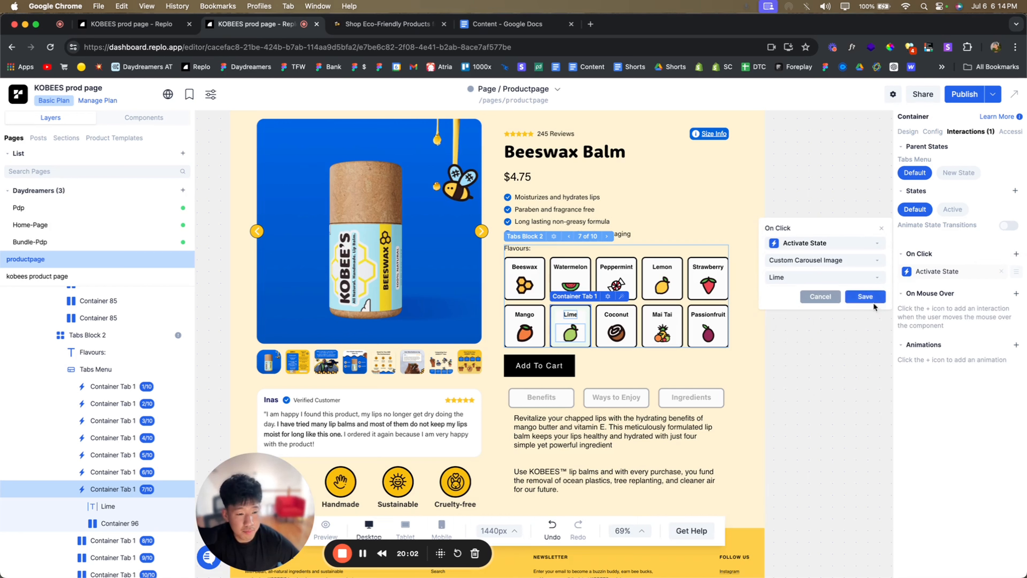
left_click(871, 296)
left_click(943, 273)
left_click(932, 288)
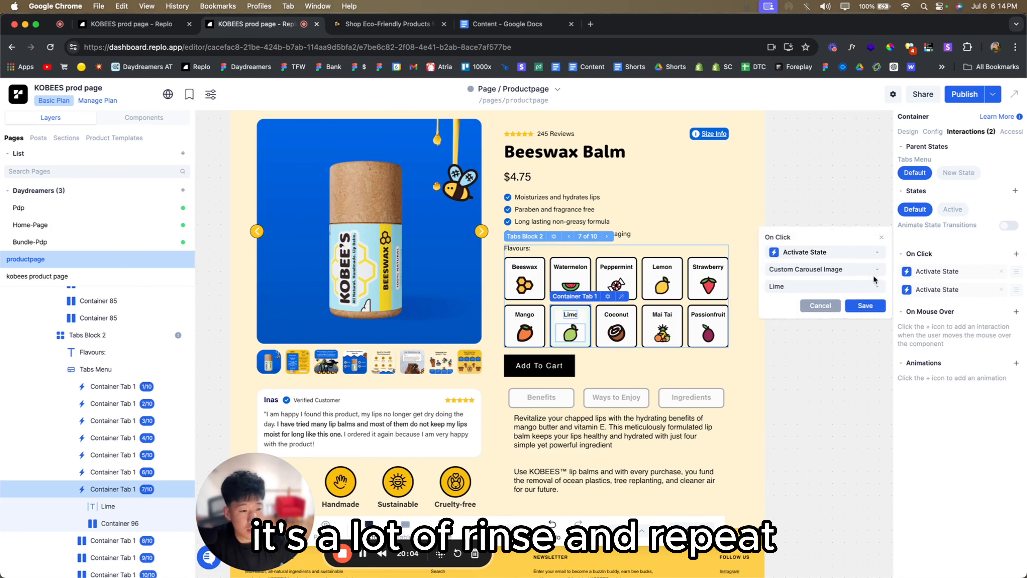
left_click(871, 306)
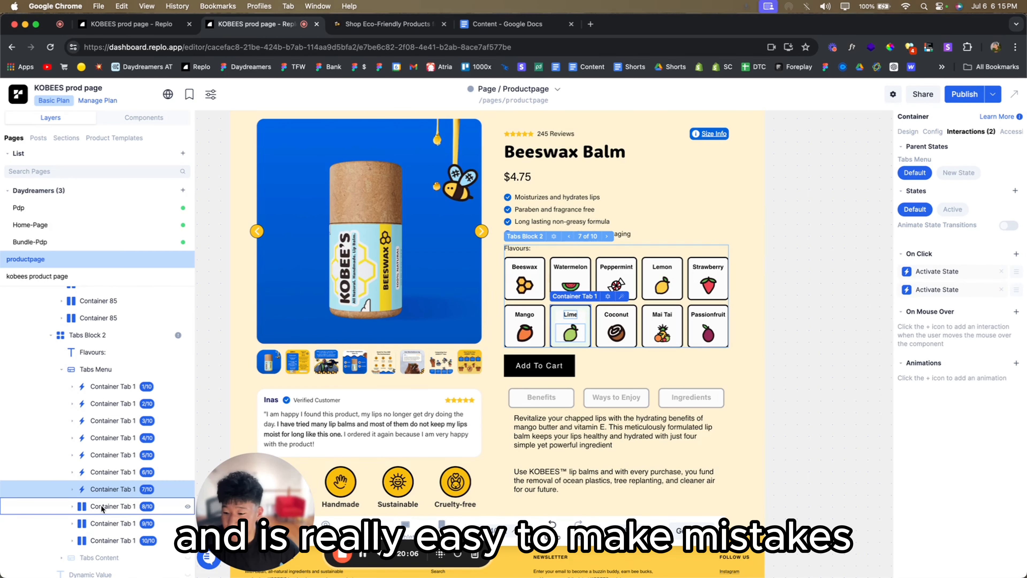
- Give the Coconut tab an on-click Activate State interaction that targets Product 2 with the Coconut state
left_click(113, 506)
left_click(966, 134)
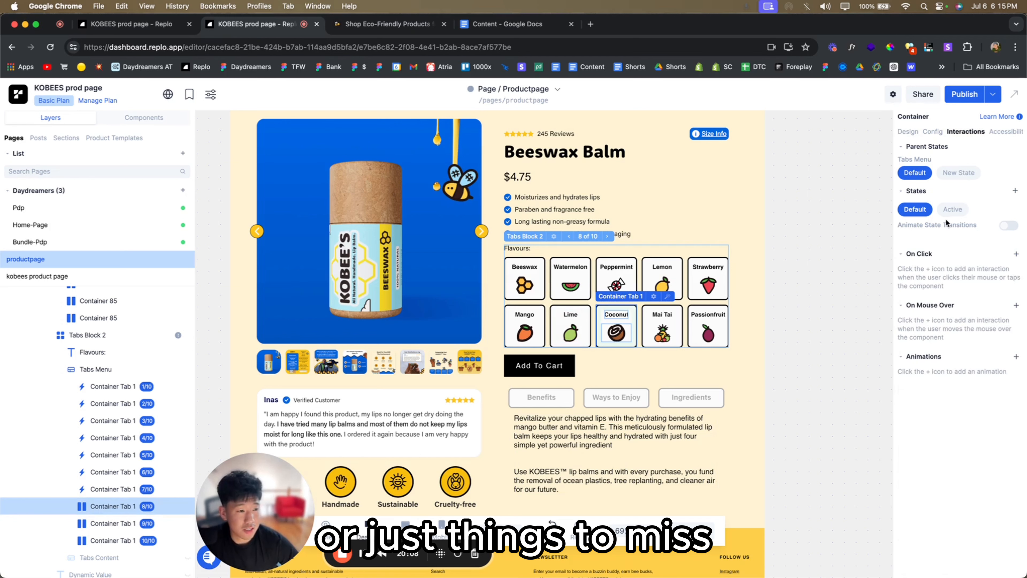
left_click(1016, 253)
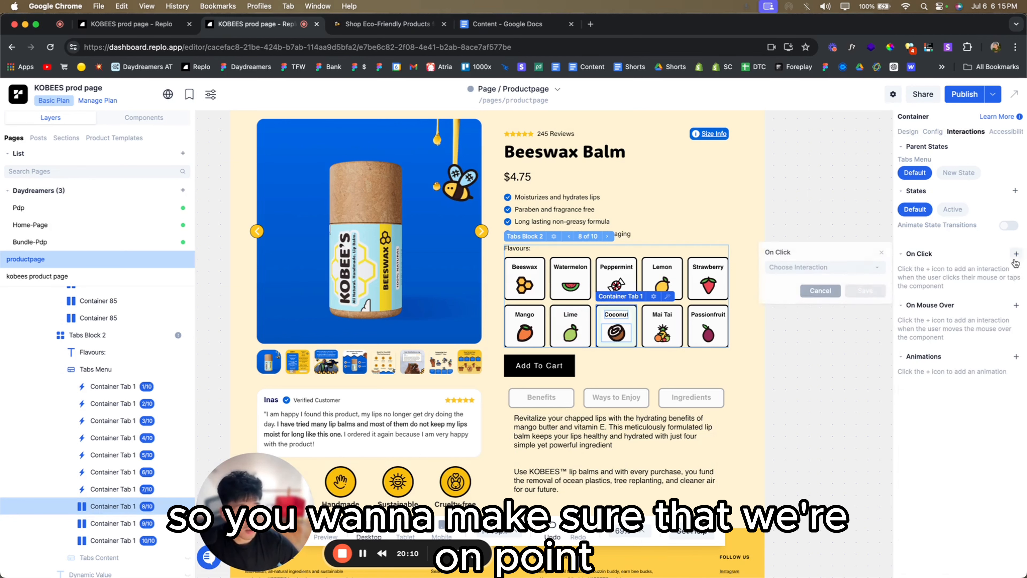
left_click(853, 267)
scroll(820, 344, "down", 4)
left_click(792, 394)
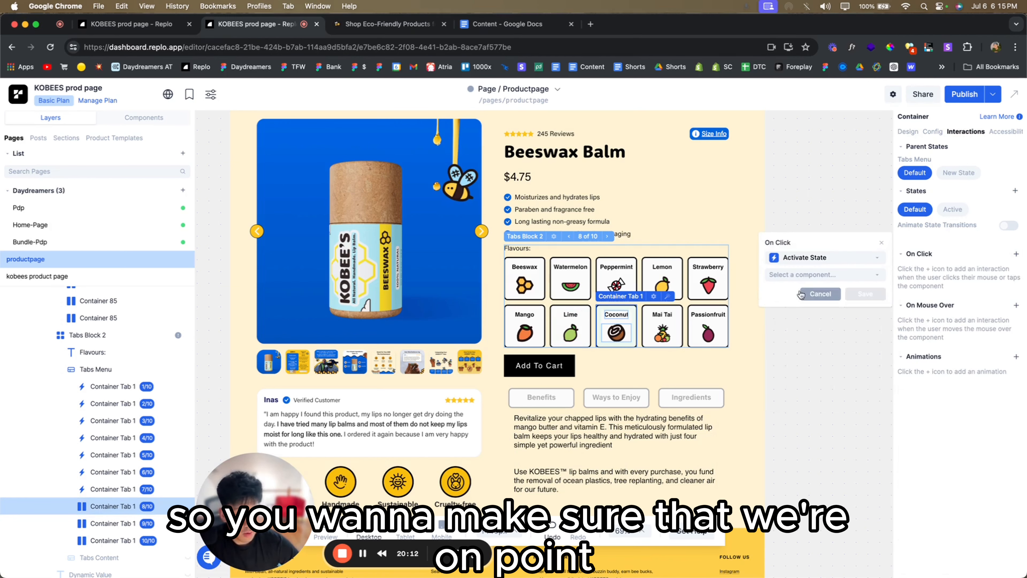
left_click(790, 275)
left_click(783, 292)
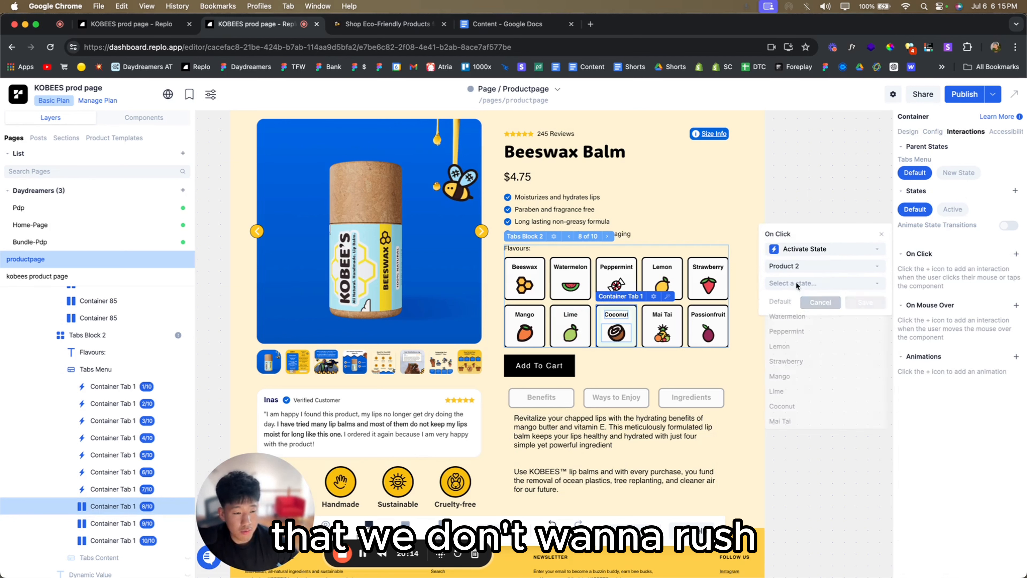
left_click(782, 406)
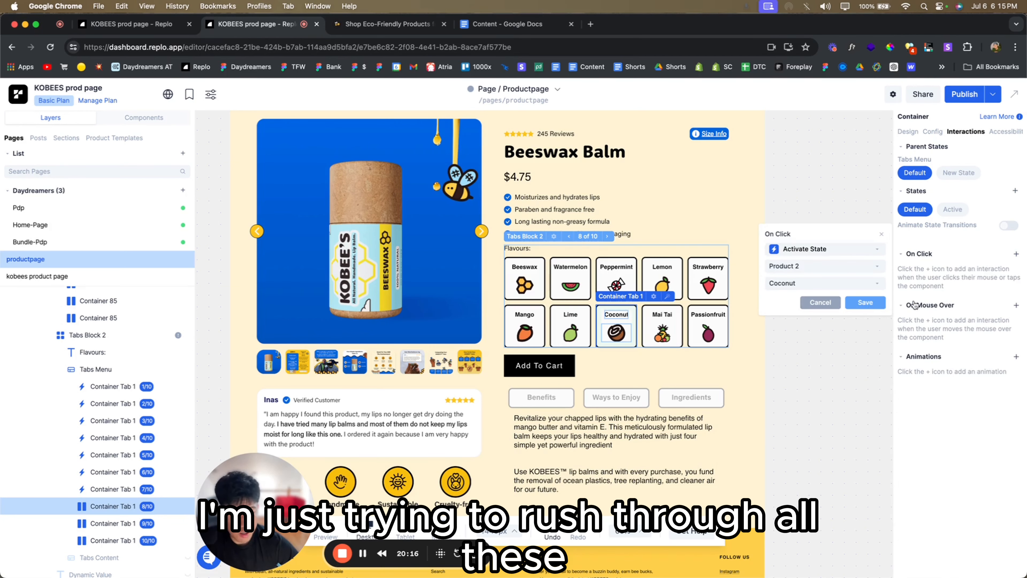
left_click(1002, 262)
- Add a second on-click Activate State interaction to the Coconut tab for Custom Carousel Image's Coconut state and reopen it for checking
left_click(1016, 253)
left_click(821, 258)
scroll(816, 364, "down", 4)
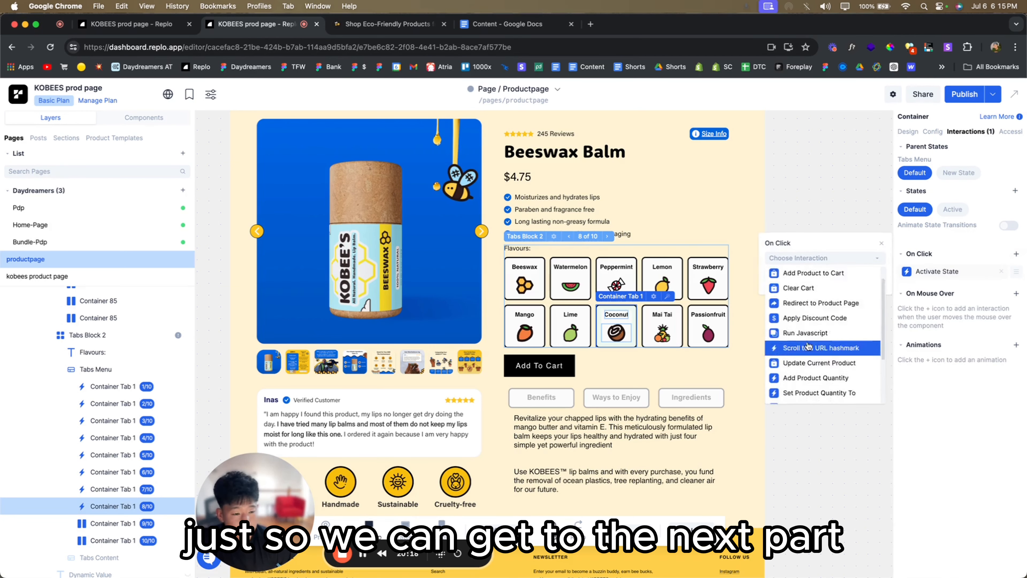
left_click(816, 377)
left_click(797, 269)
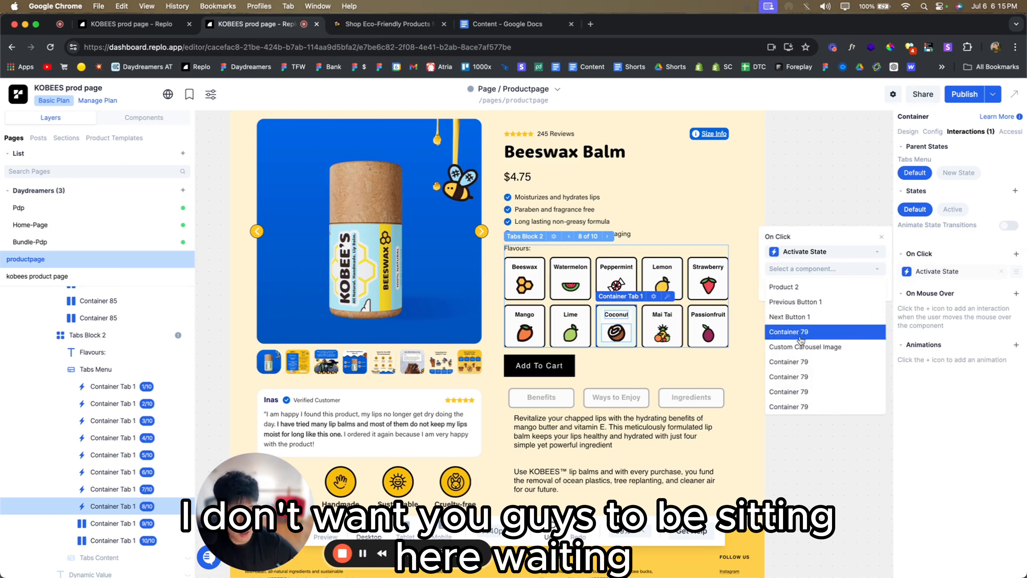
left_click(803, 307)
left_click(799, 278)
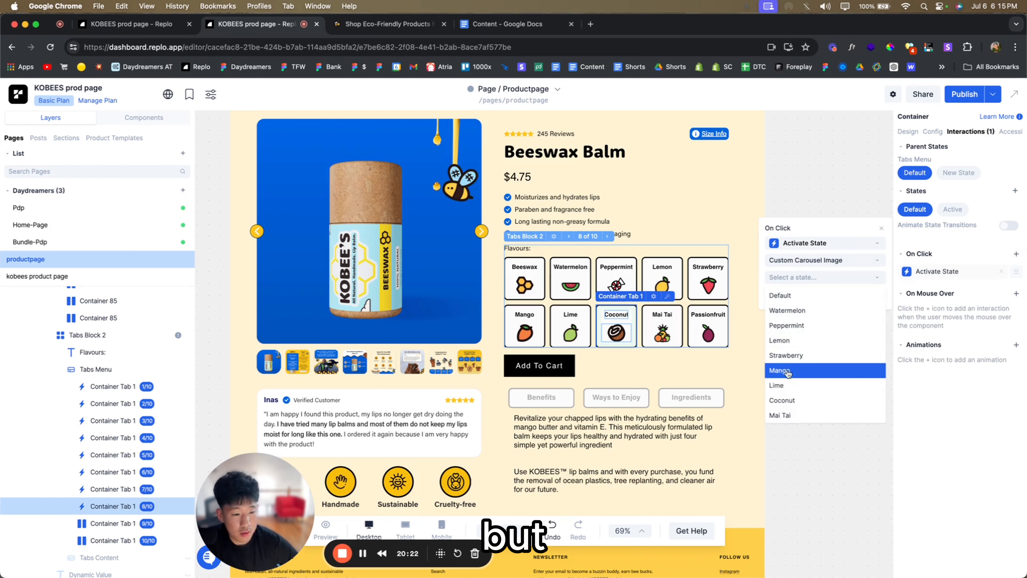
left_click(776, 402)
left_click(865, 298)
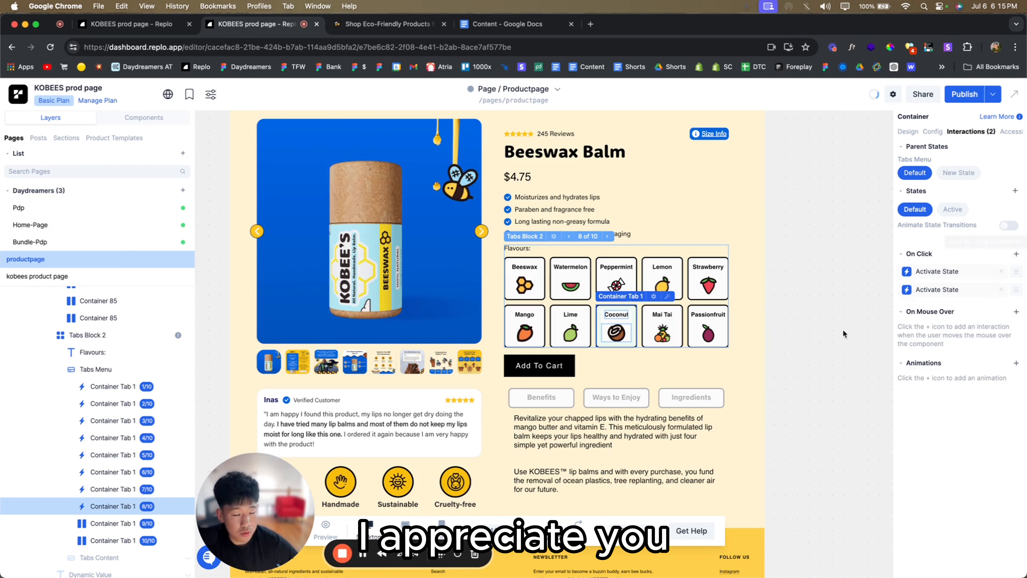
left_click(934, 289)
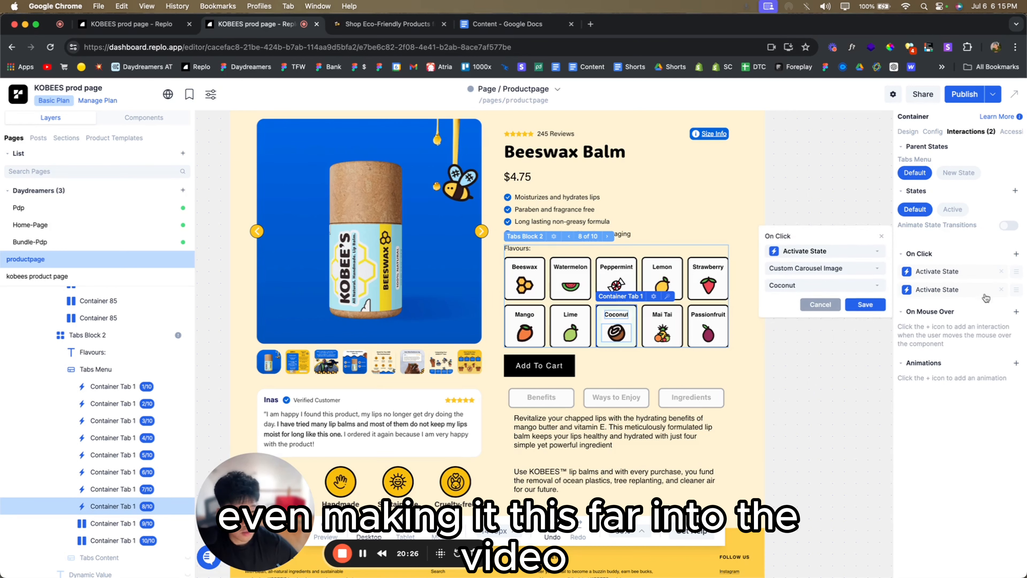
- Give the Mai Tai tab an on-click Activate State interaction that targets Product 2 with the Mai Tai state
left_click(118, 525)
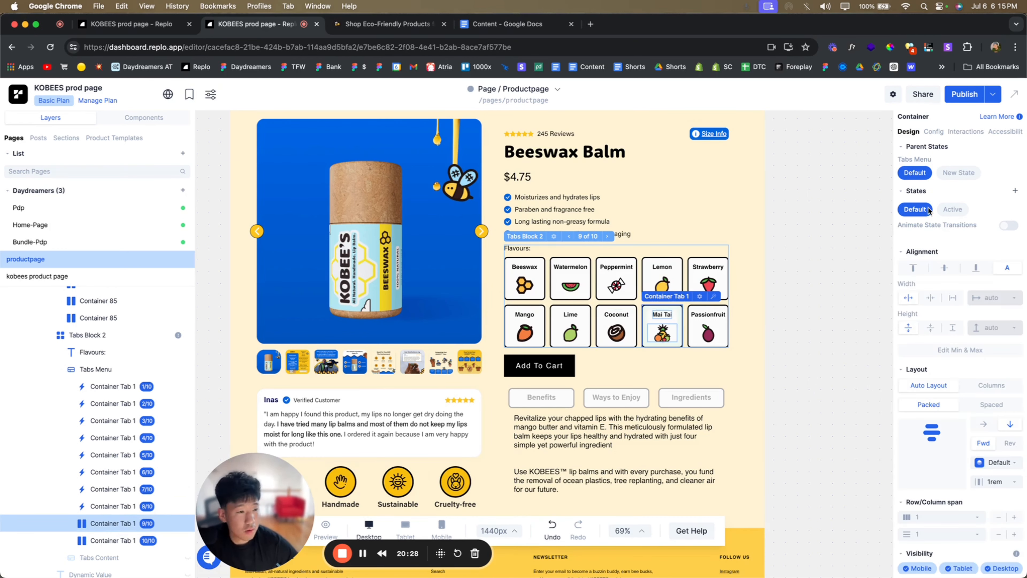
left_click(981, 131)
left_click(1017, 253)
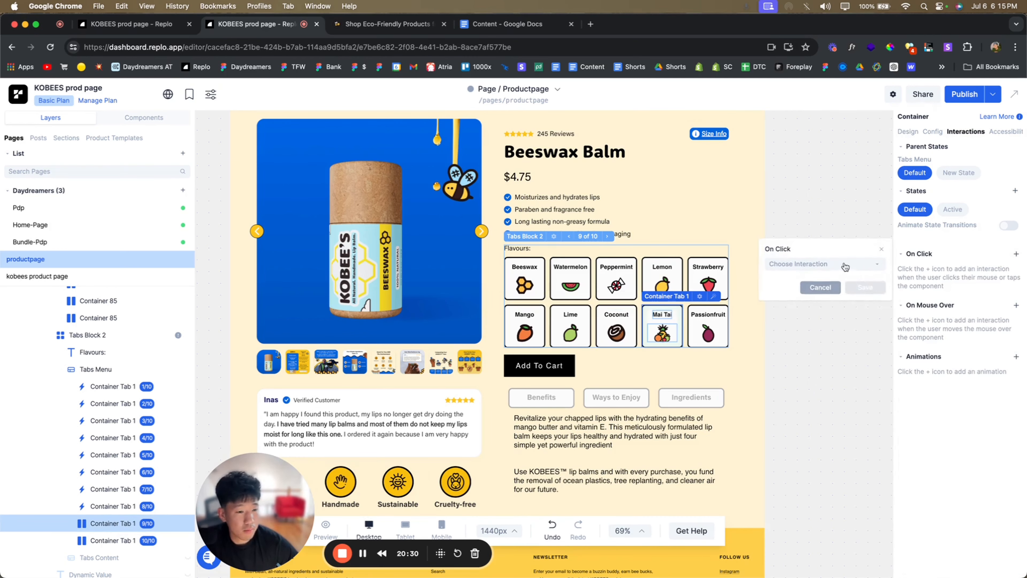
left_click(822, 264)
scroll(826, 344, "down", 3)
left_click(812, 370)
left_click(812, 275)
scroll(808, 373, "down", 4)
scroll(795, 300, "up", 5)
left_click(790, 292)
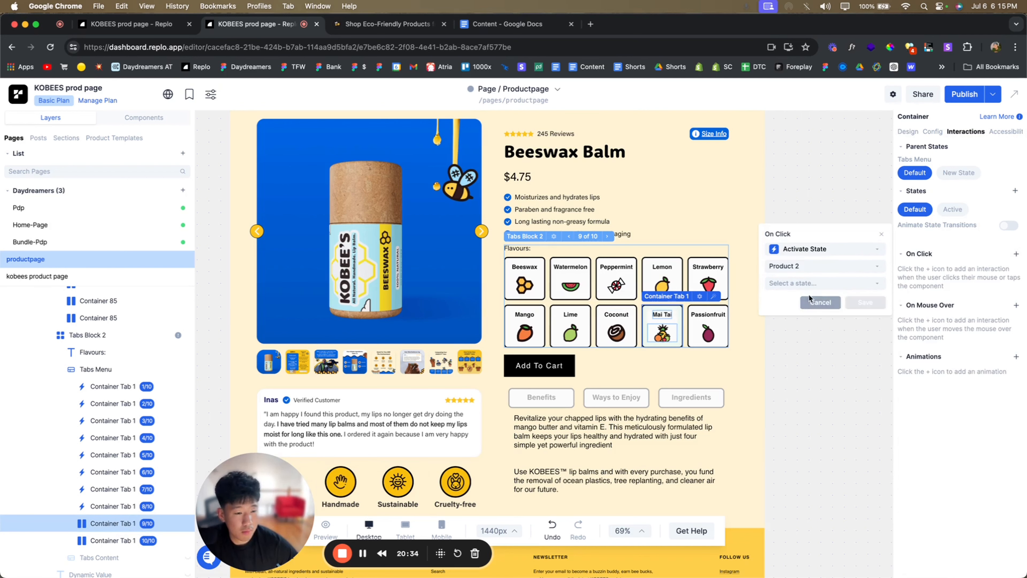
scroll(792, 387, "down", 1)
left_click(793, 403)
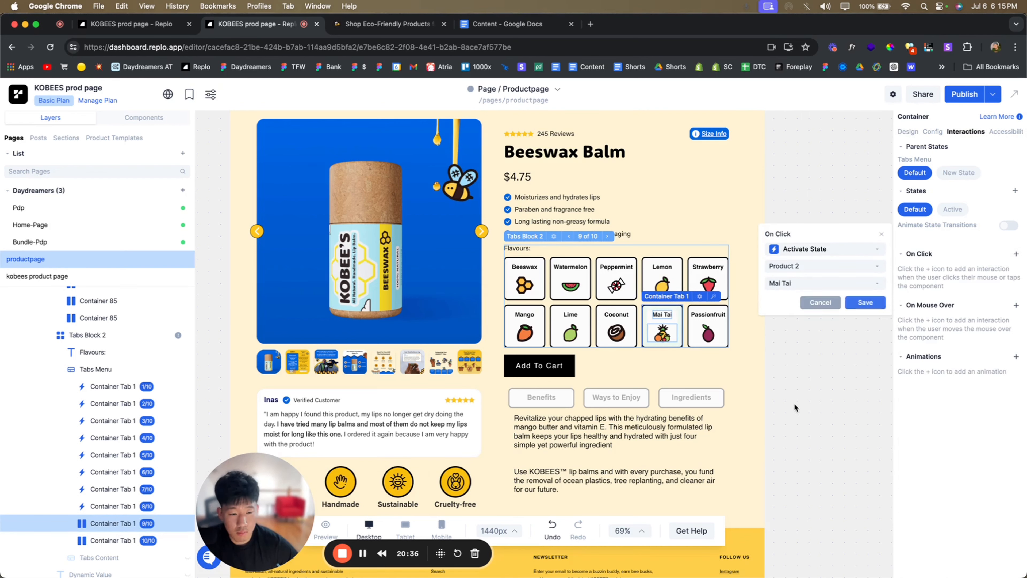
- Add a second on-click Activate State interaction to the Mai Tai tab, targeting Custom Carousel Image with the Mai Tai state
left_click(1016, 254)
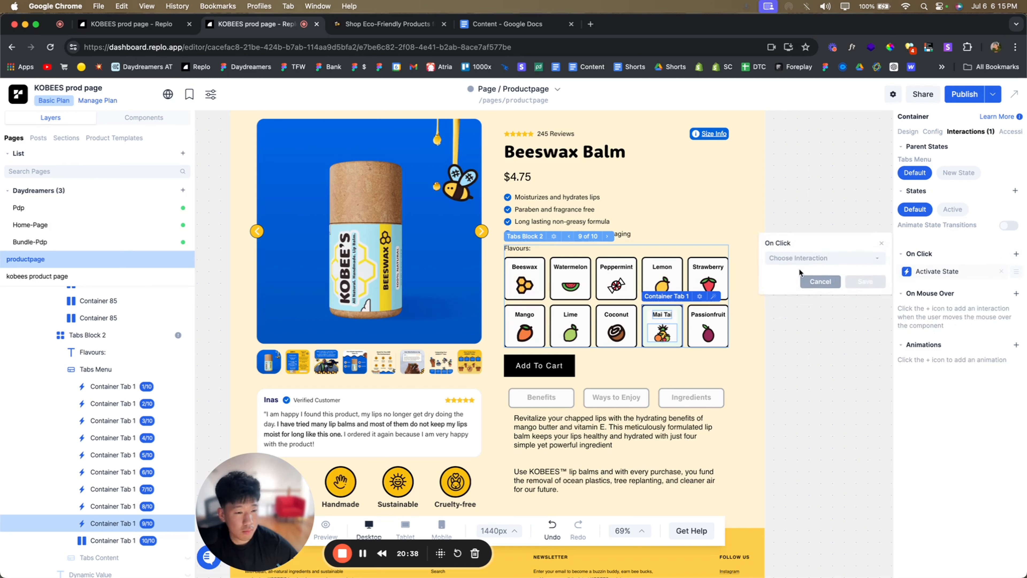
left_click(790, 261)
scroll(808, 349, "down", 4)
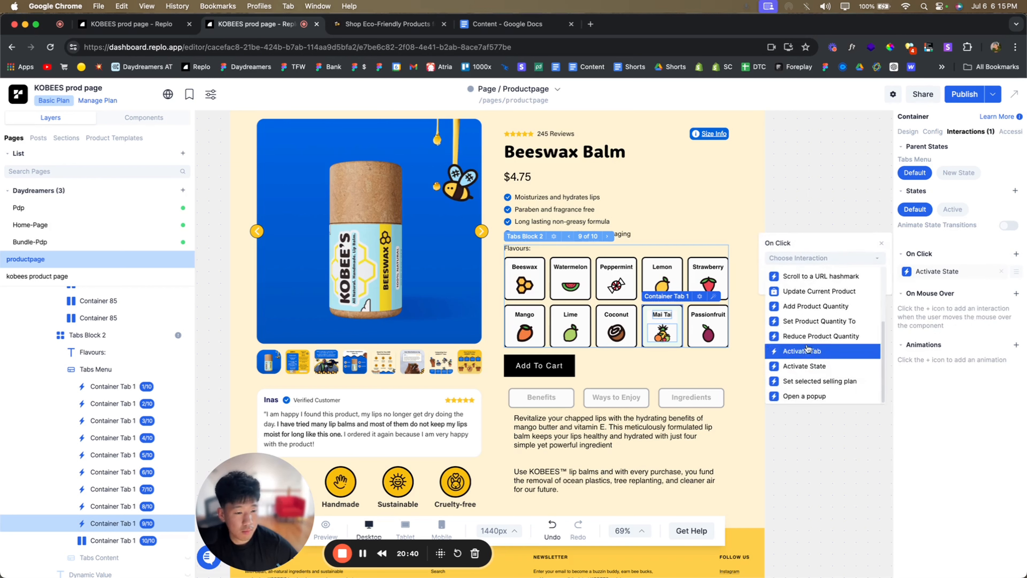
left_click(807, 367)
left_click(792, 271)
left_click(805, 347)
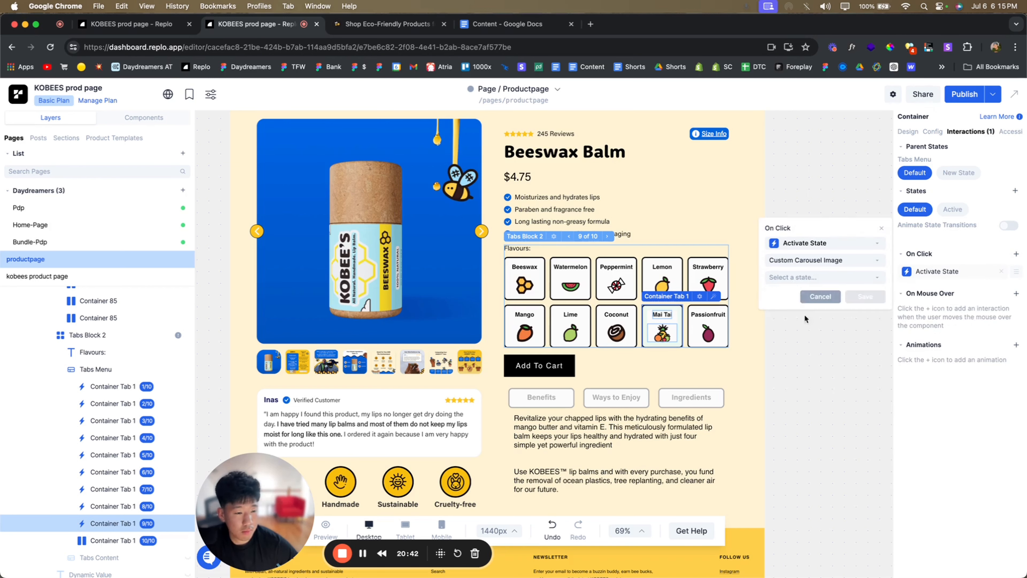
left_click(796, 278)
left_click(796, 409)
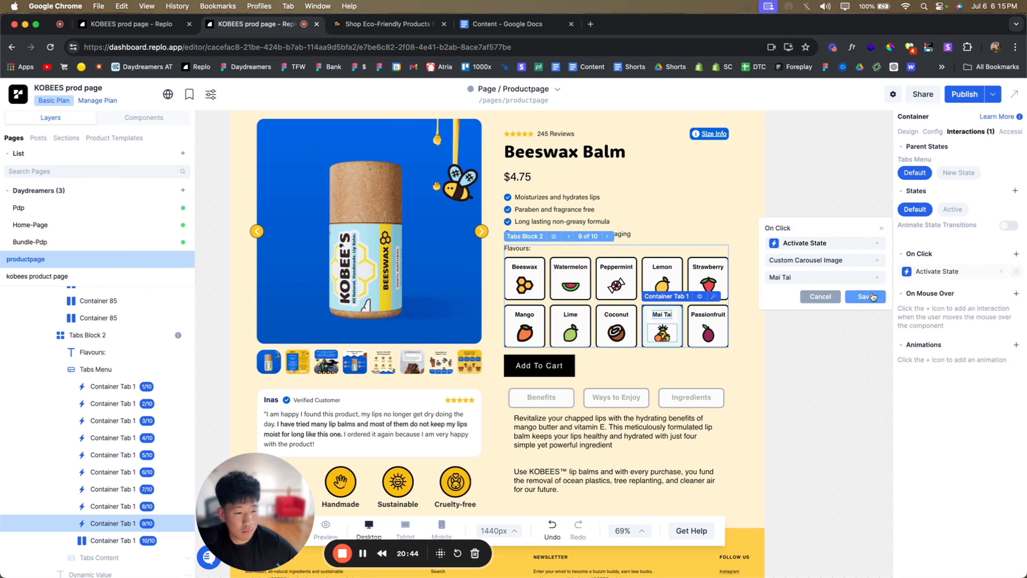
left_click(871, 297)
- Give the Passionfruit tab an on-click Activate State interaction that targets Product 2 with the Passionfruit state
left_click(127, 539)
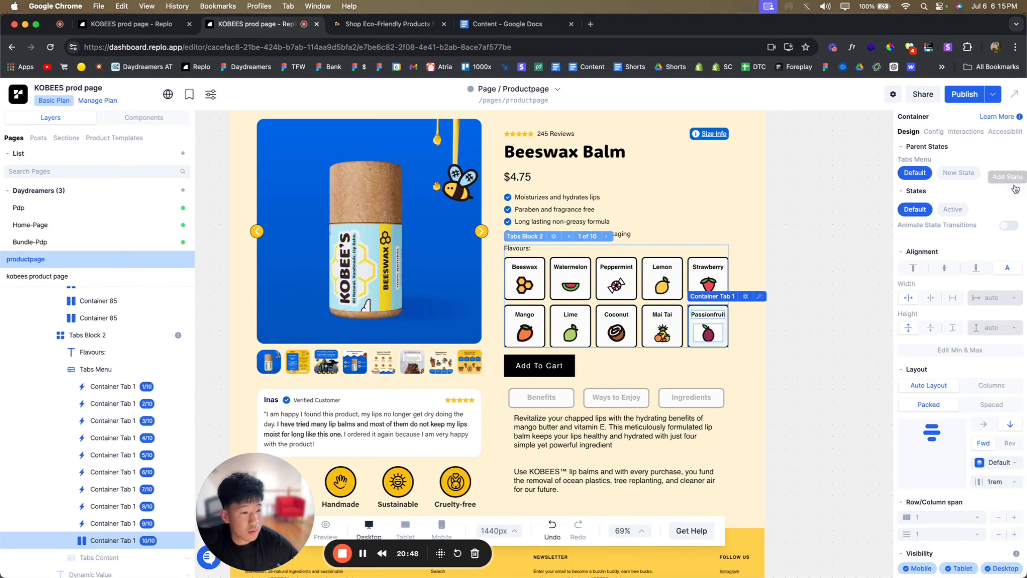
left_click(966, 132)
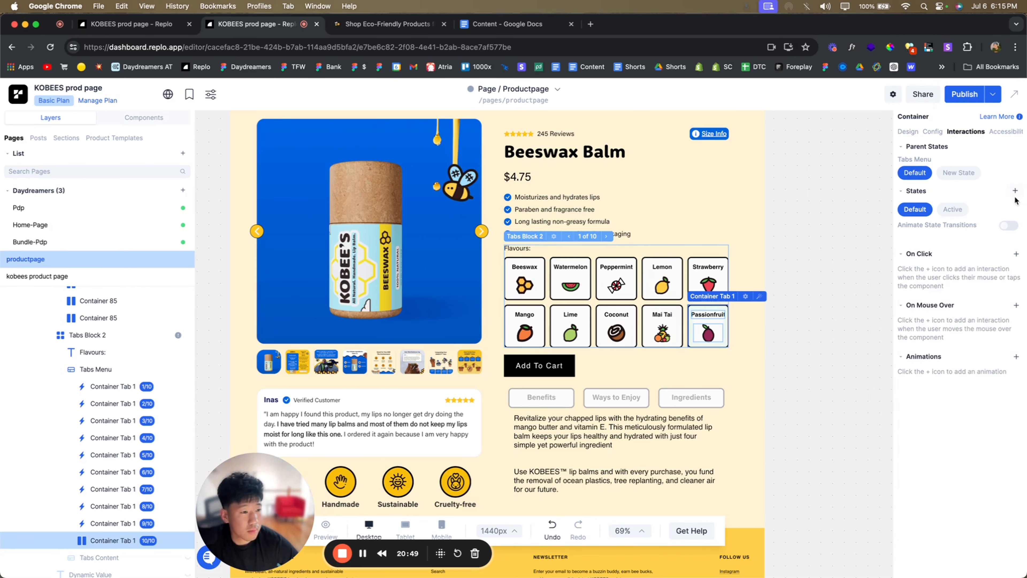
left_click(1016, 254)
left_click(823, 264)
scroll(806, 364, "down", 3)
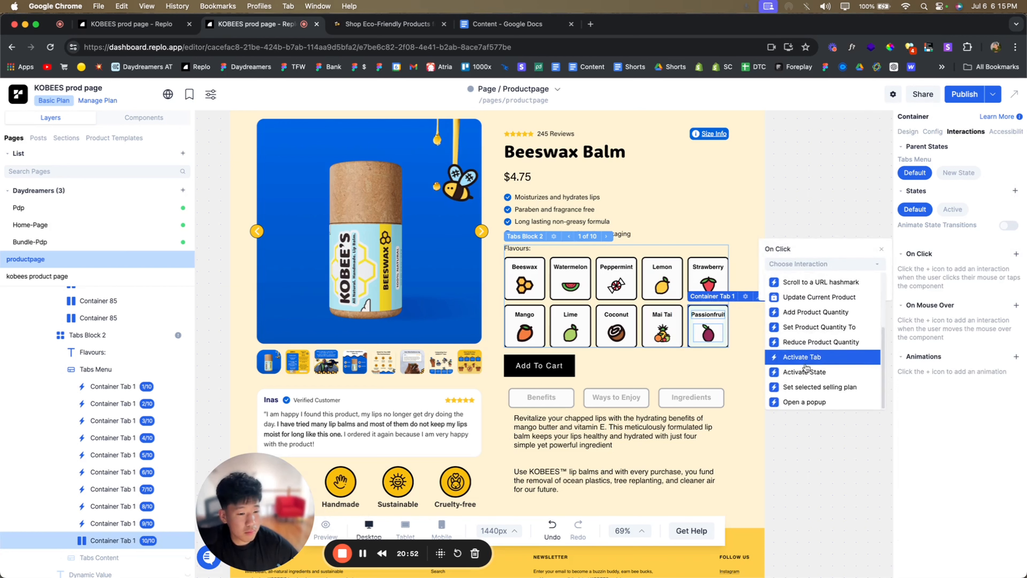
left_click(805, 371)
left_click(795, 276)
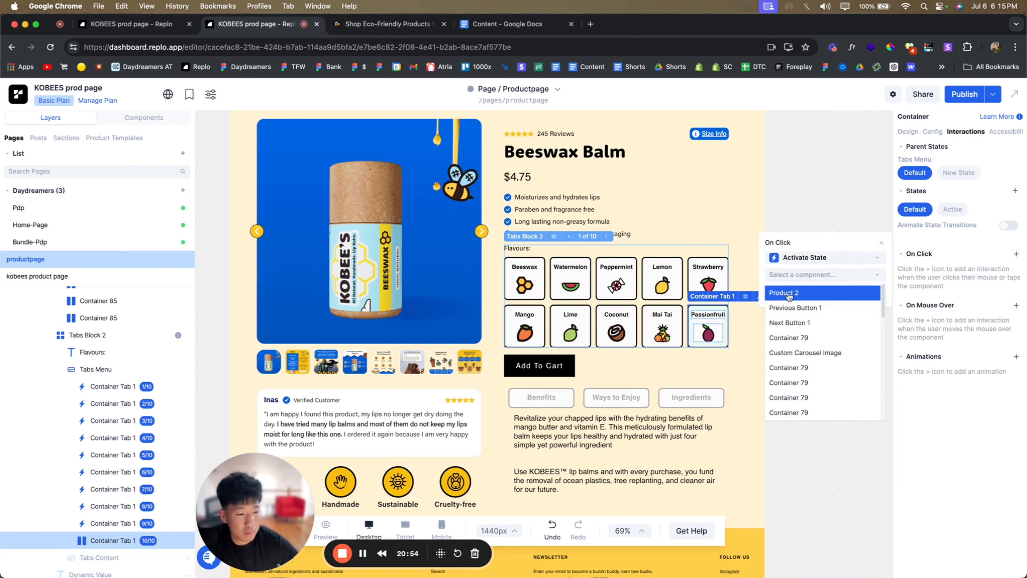
left_click(789, 296)
left_click(788, 281)
left_click(805, 423)
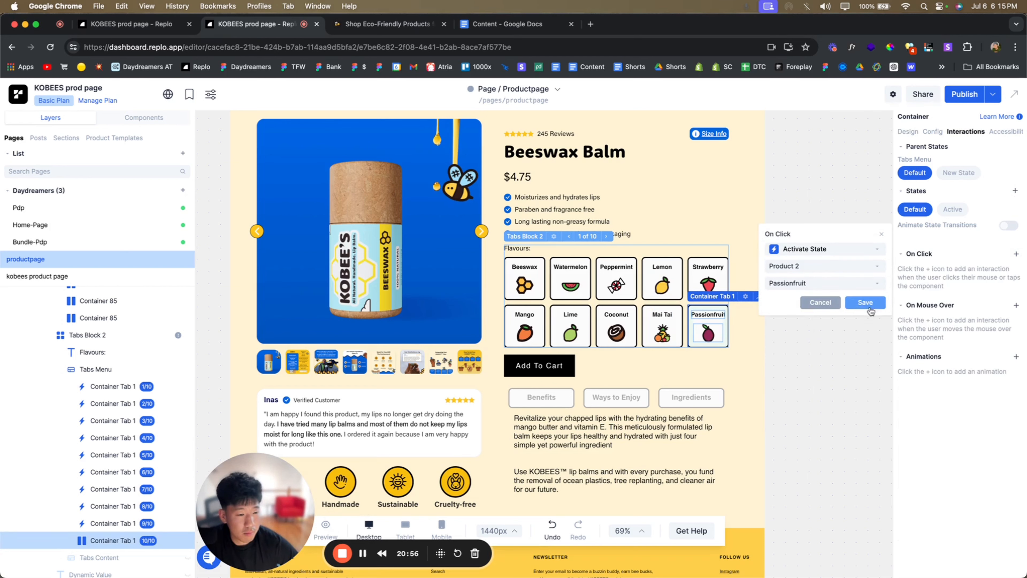
left_click(858, 304)
- Add a second on-click Activate State interaction to the Passionfruit tab, targeting Custom Carousel Image with the matching flavour state
left_click(800, 262)
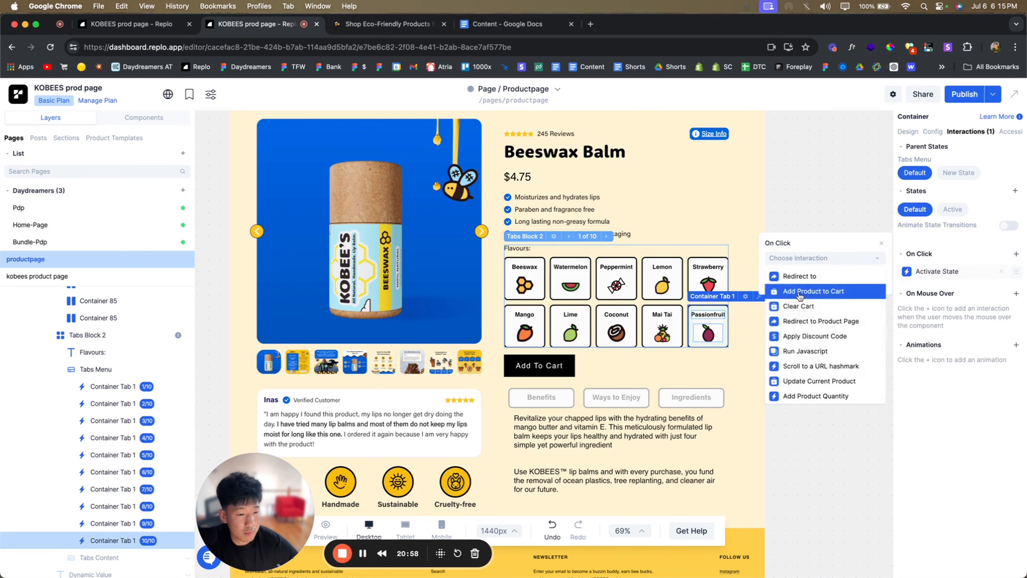
scroll(805, 356, "down", 3)
left_click(803, 370)
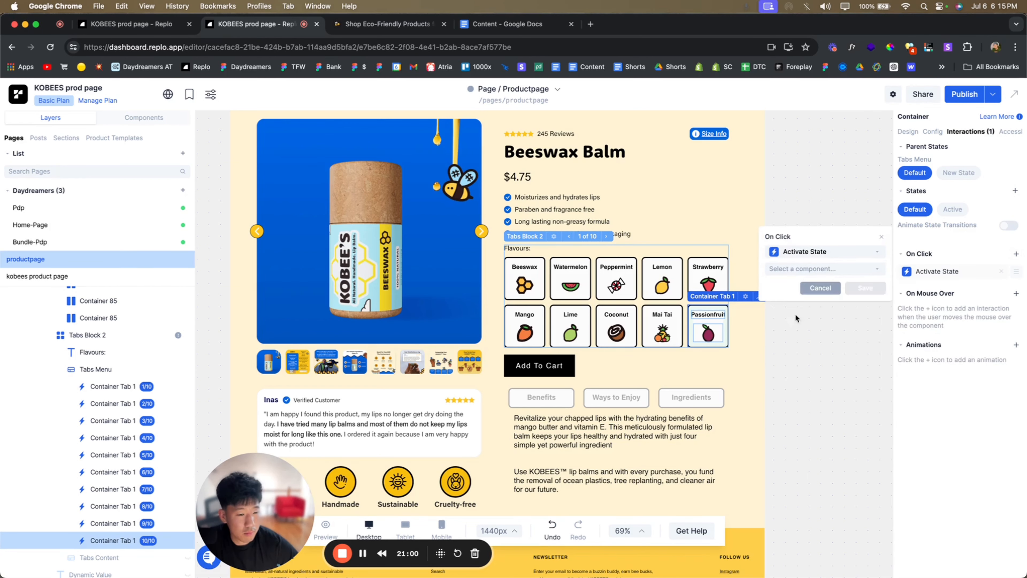
left_click(787, 269)
left_click(806, 348)
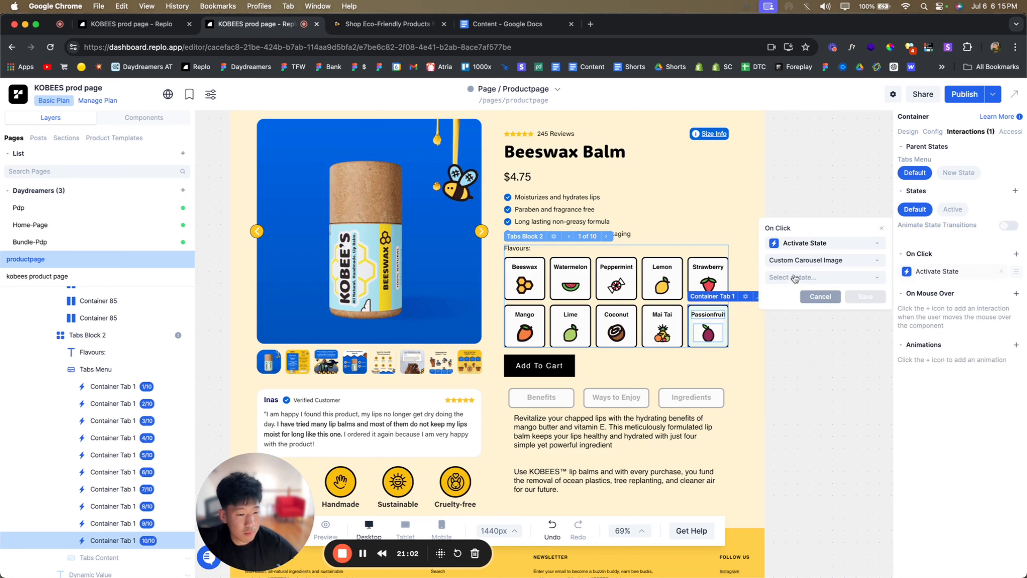
left_click(794, 278)
left_click(829, 348)
left_click(864, 297)
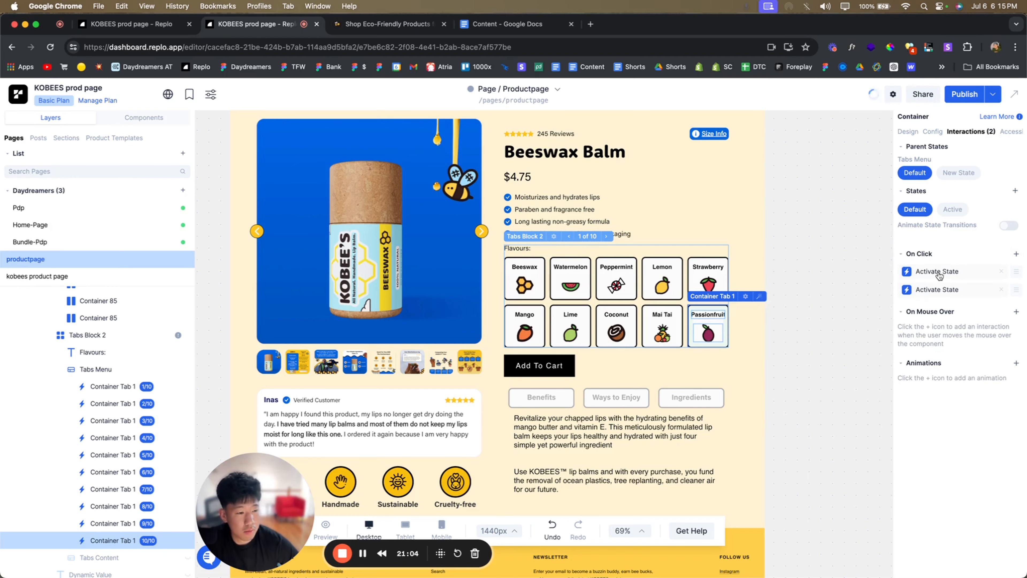
left_click(826, 422)
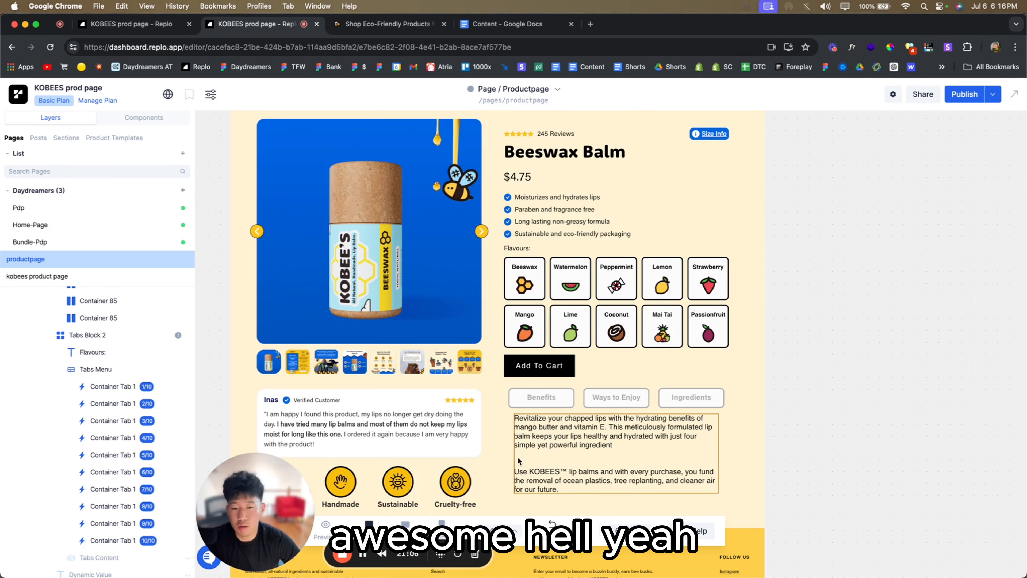
- Preview the page and test the image change for the Lime, Mango, Coconut, Mai Tai and Passionfruit tabs
left_click(327, 528)
scroll(603, 440, "down", 1)
scroll(602, 440, "down", 2)
left_click(612, 338)
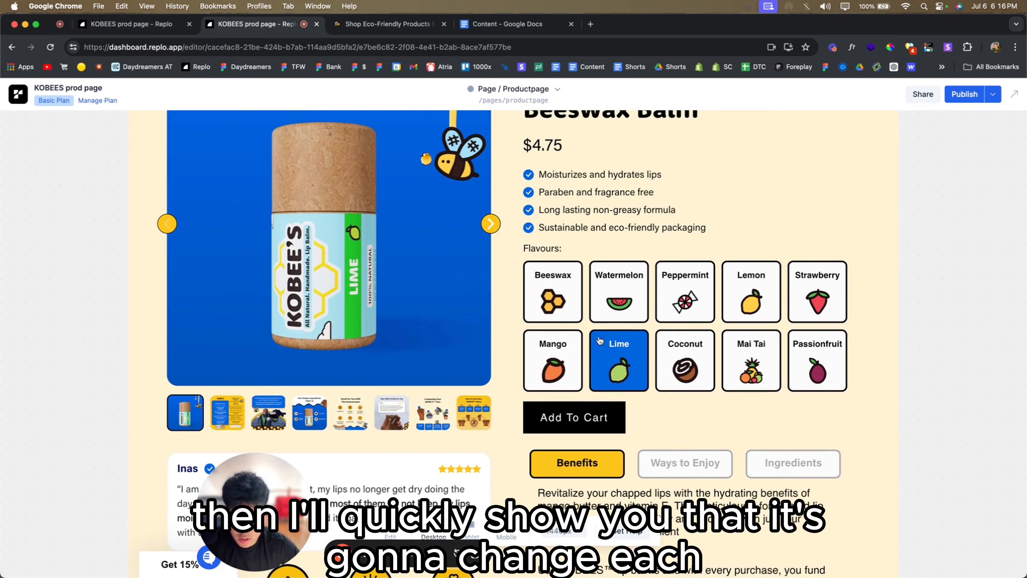
left_click(561, 356)
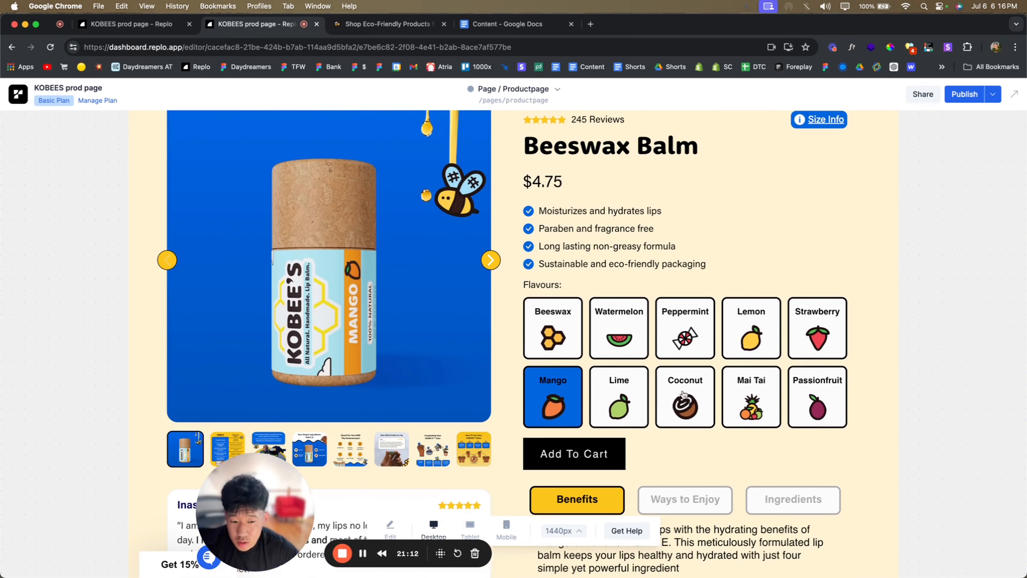
left_click(640, 387)
left_click(689, 395)
left_click(746, 397)
left_click(794, 400)
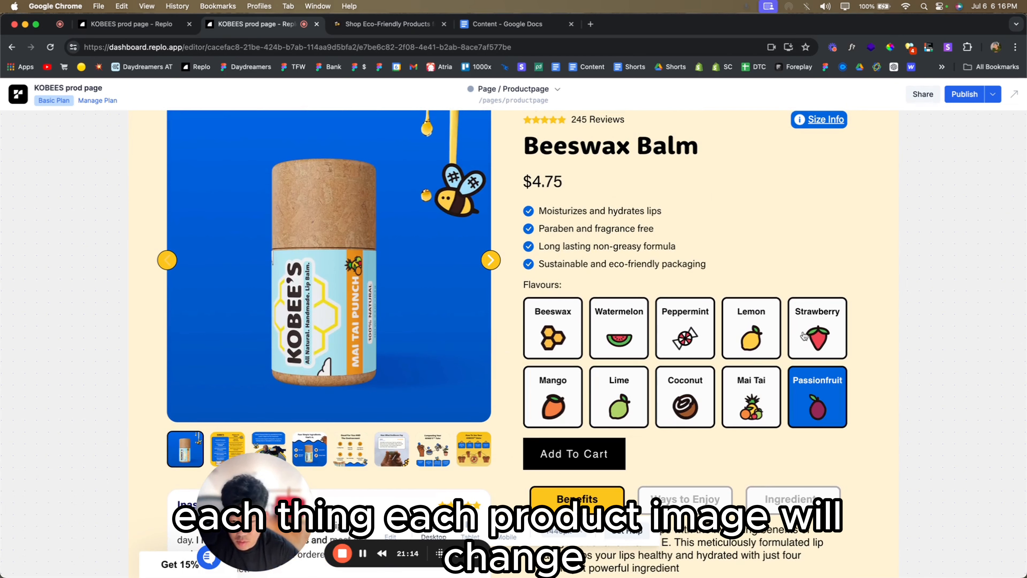
- Test the Strawberry, Lemon, Peppermint, Watermelon and Beeswax tabs in the preview, and return to the editor
left_click(804, 336)
left_click(754, 338)
left_click(660, 338)
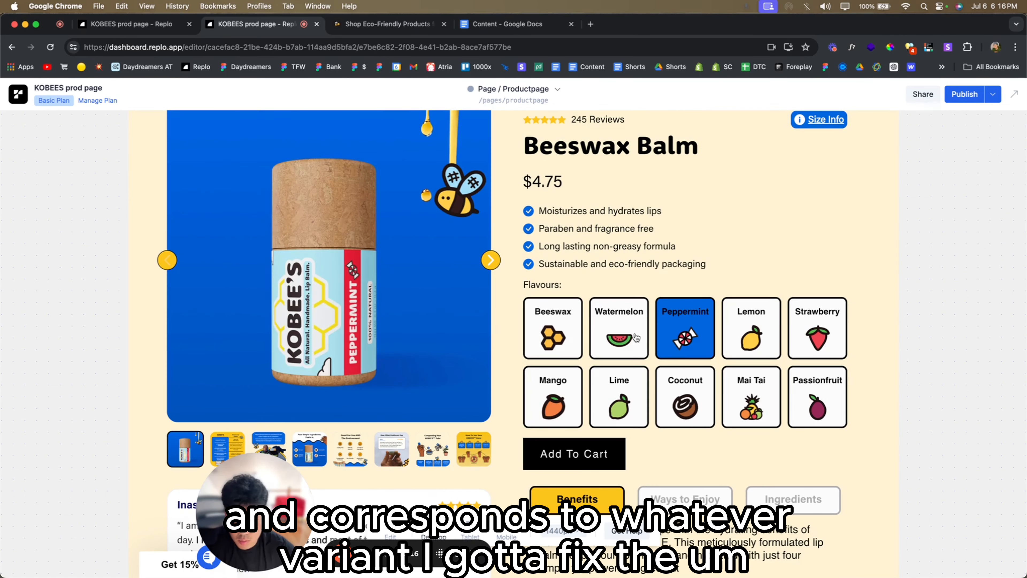
left_click(637, 337)
left_click(569, 349)
left_click(602, 342)
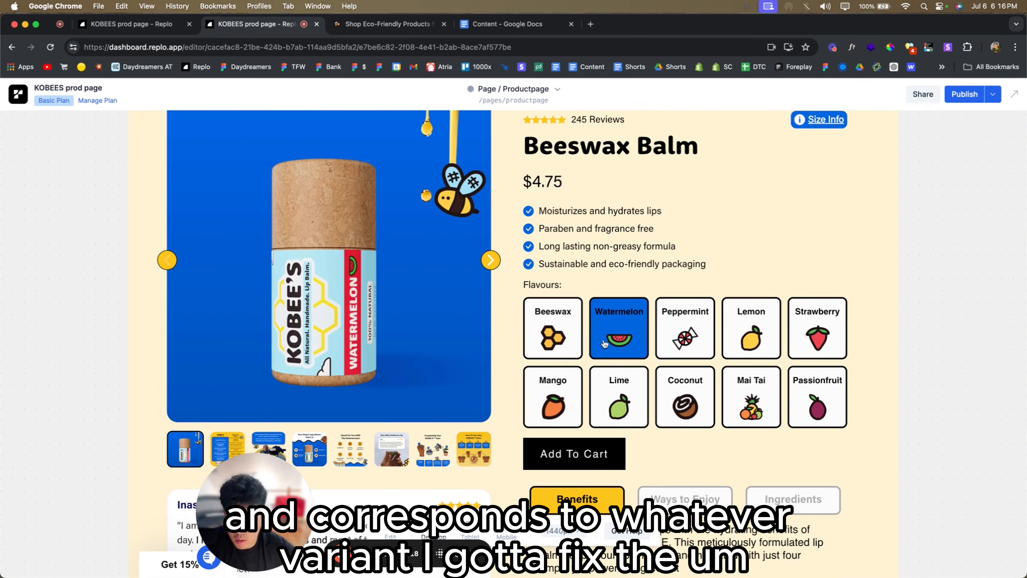
left_click(549, 318)
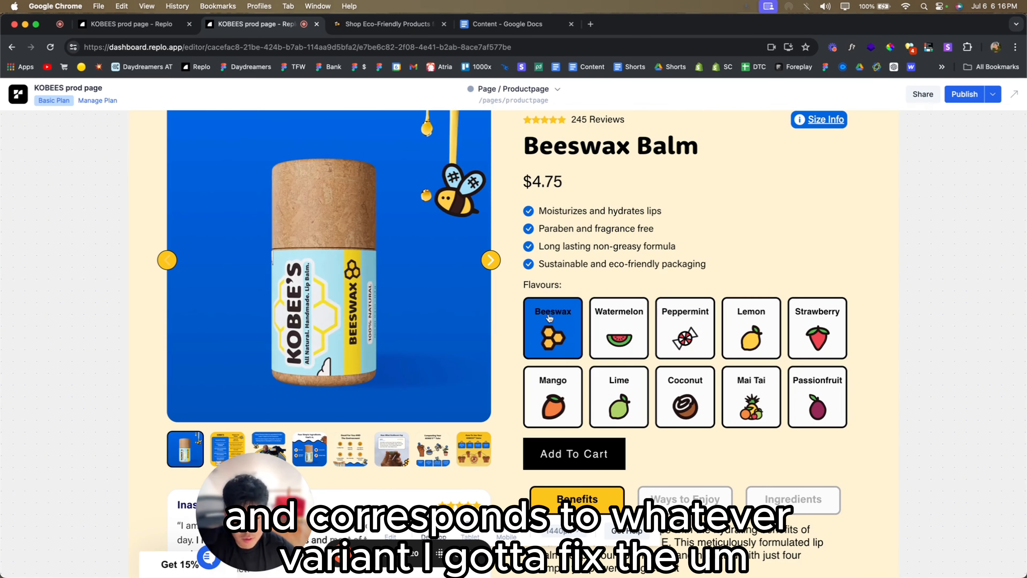
left_click(611, 314)
left_click(683, 318)
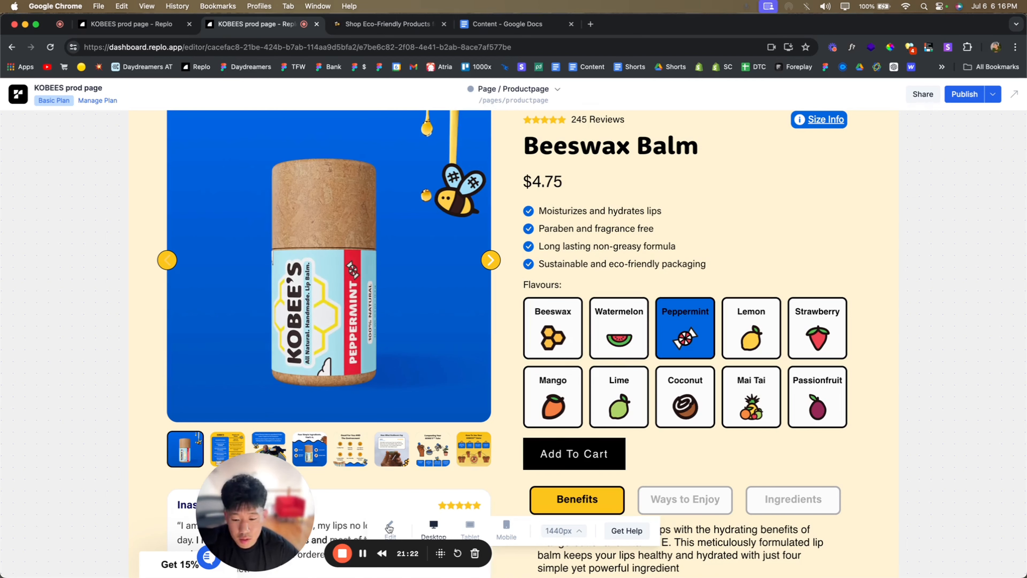
key("Escape")
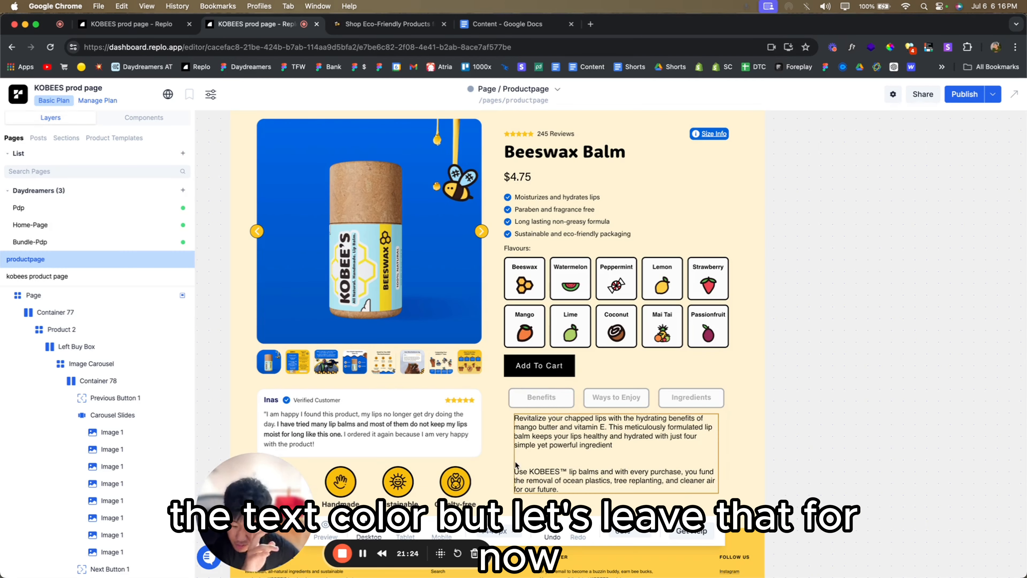
- Replace the product title's dynamic value with the static text "Beeswax" in Product 2's Default state
scroll(601, 444, "up", 1)
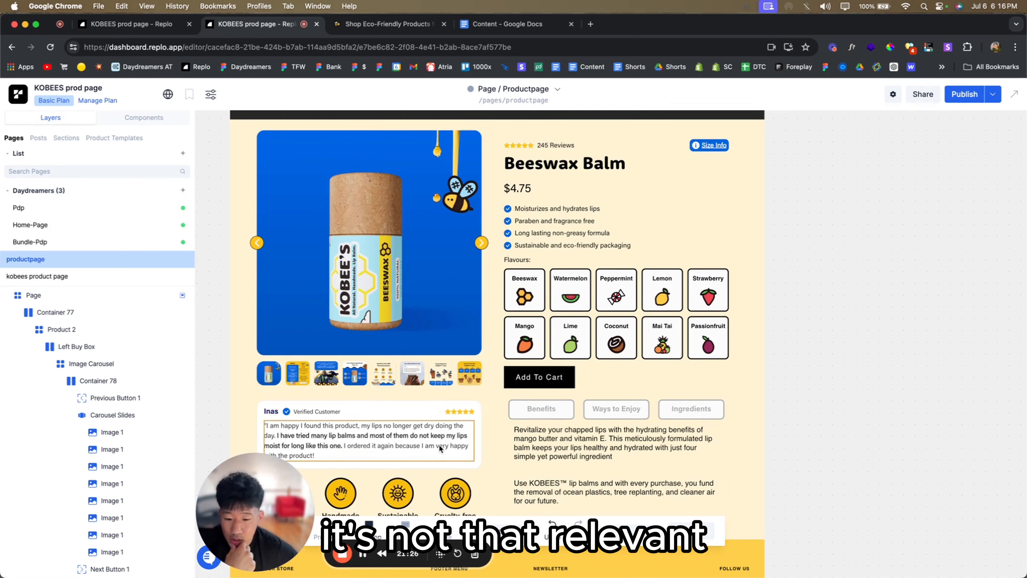
left_click(577, 174)
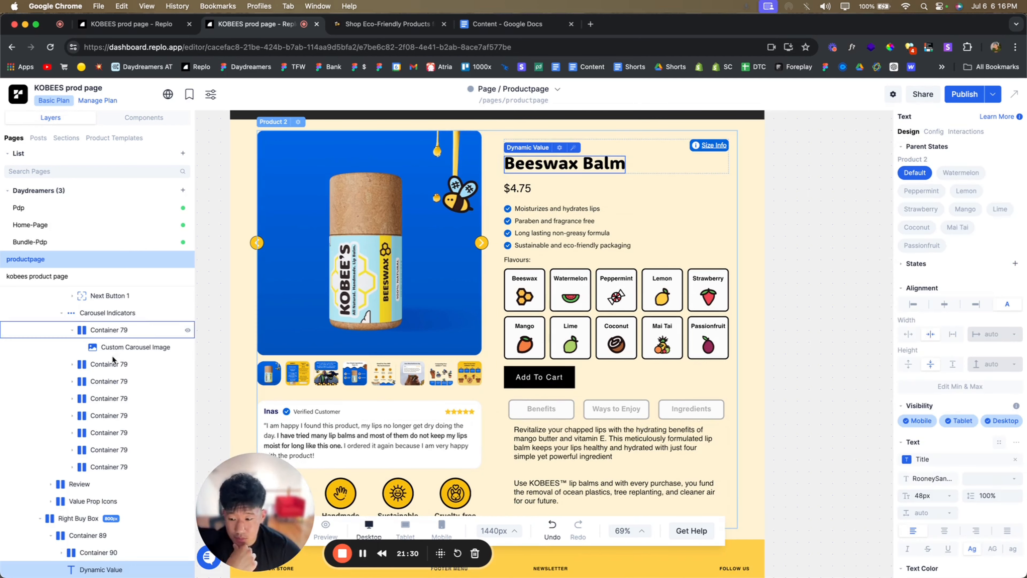
scroll(129, 350, "down", 2)
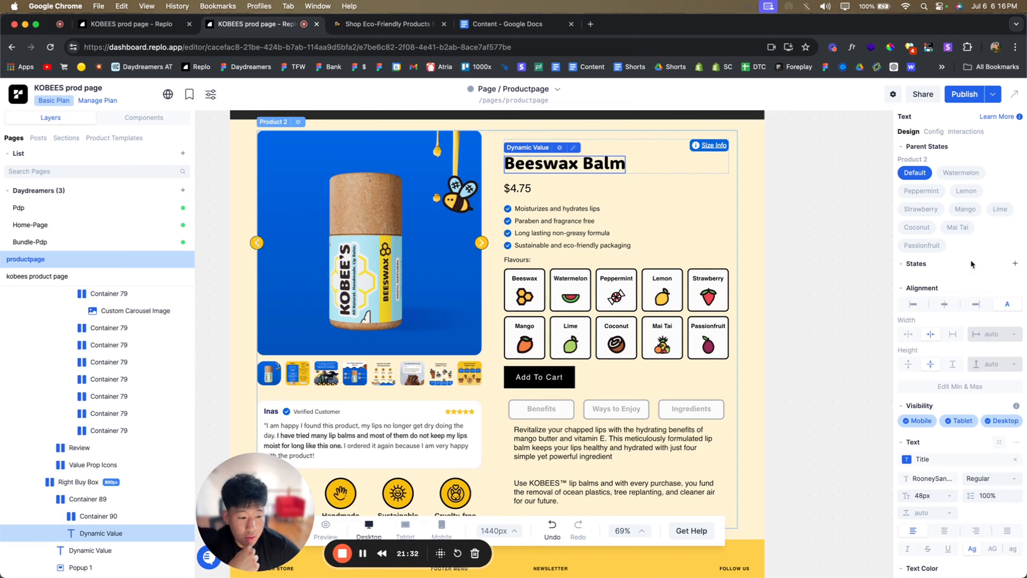
left_click(962, 174)
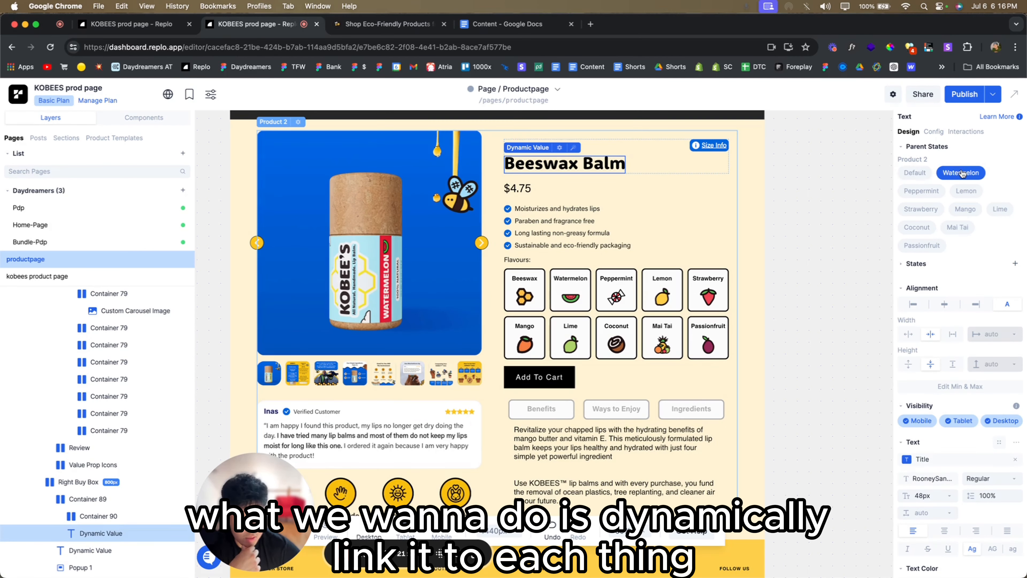
left_click(914, 173)
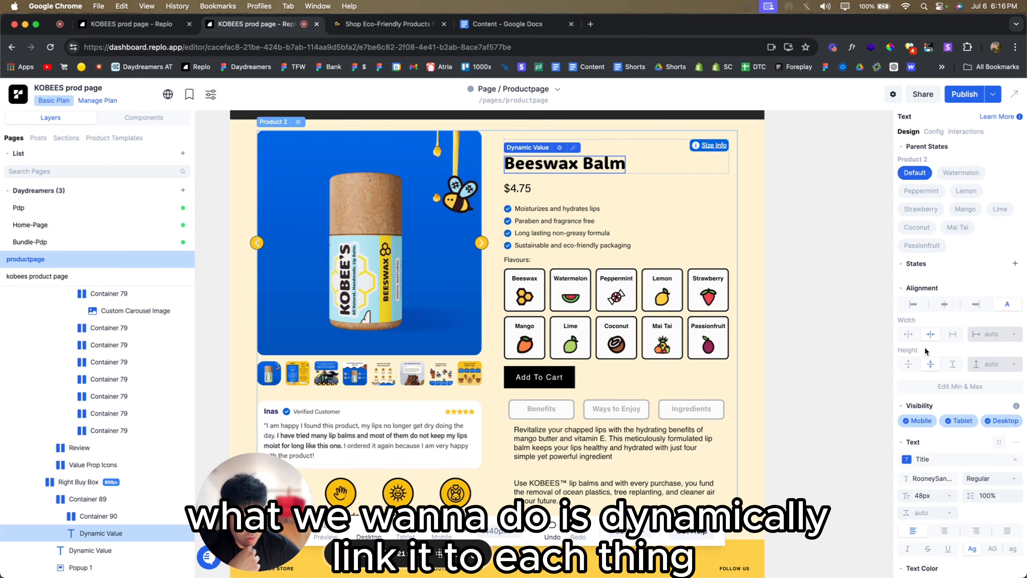
left_click(1015, 461)
triple_click(950, 479)
type("B")
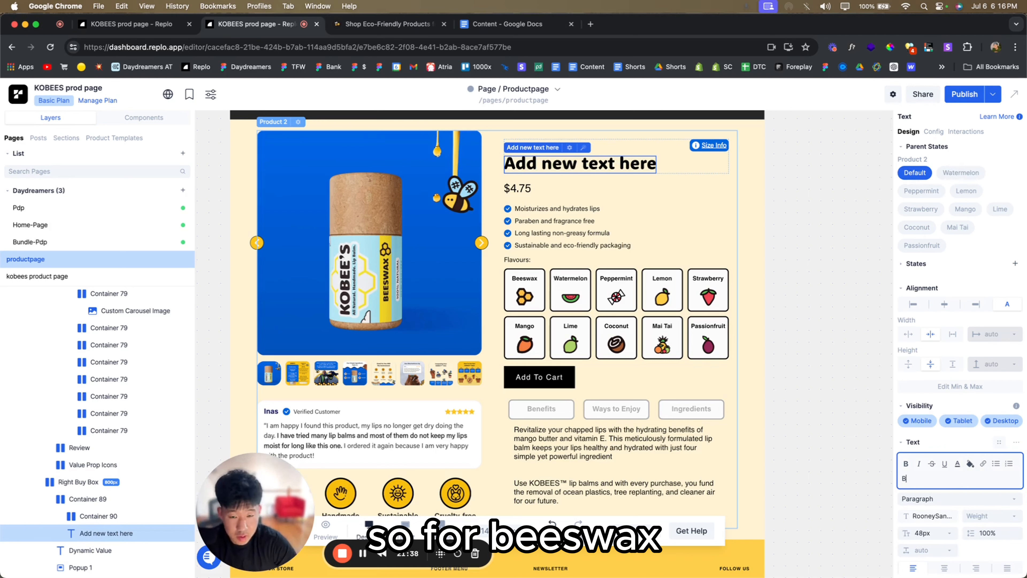
type("eeswacx")
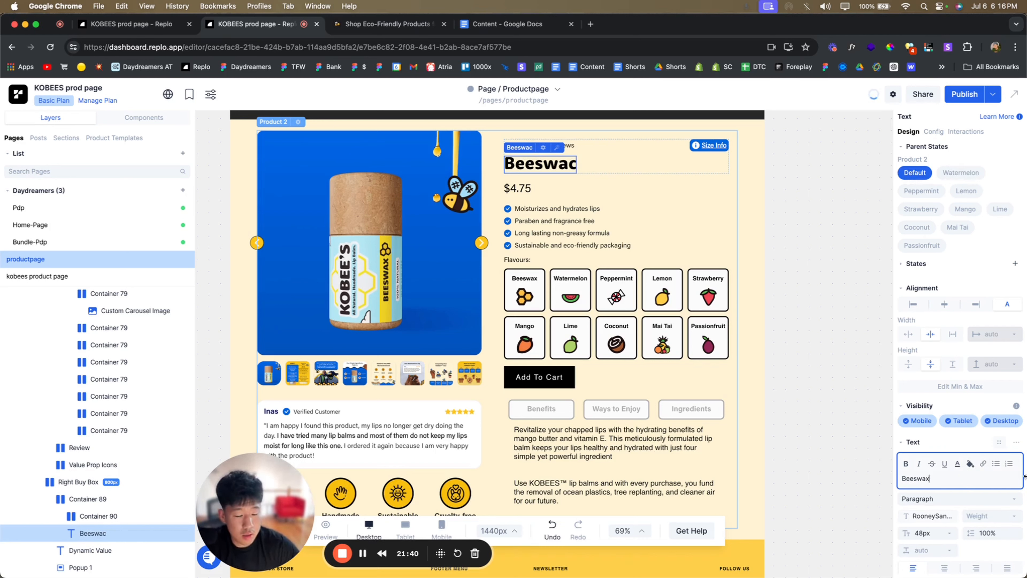
- Set the product title to "Watermelon" in the Watermelon state and "Peppermint" in the Peppermint state
left_click(944, 177)
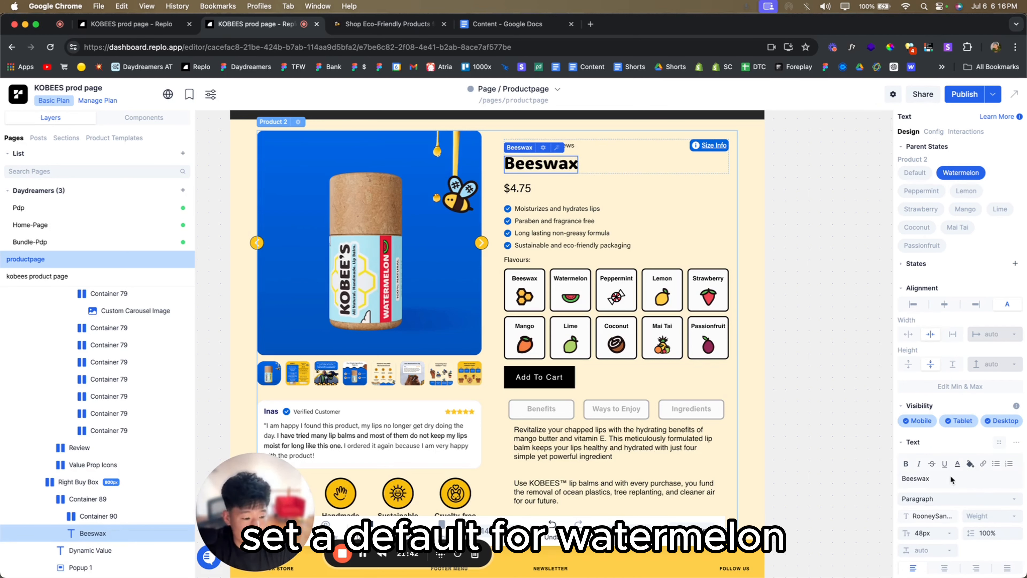
left_click(946, 483)
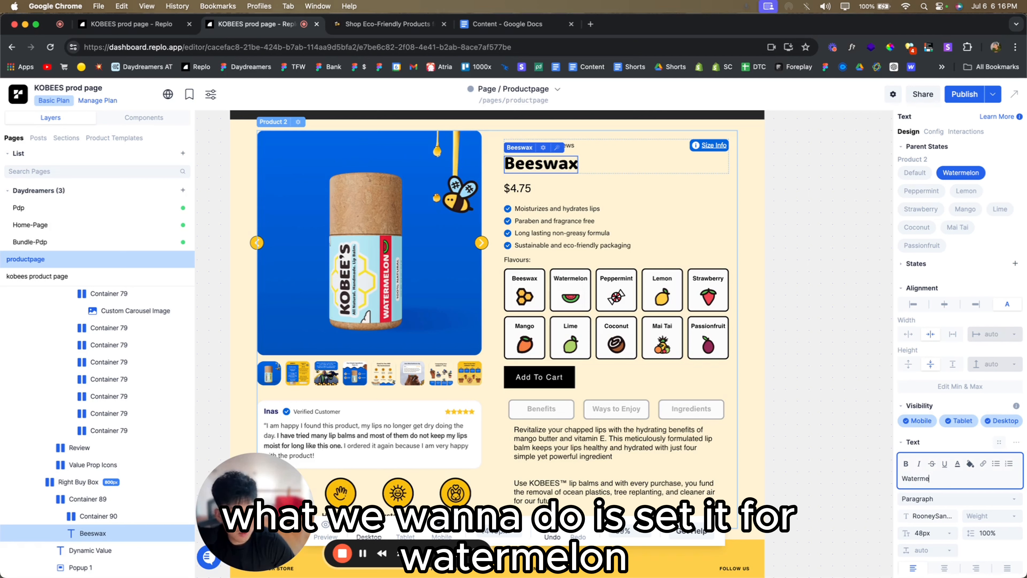
left_click(921, 190)
double_click(939, 484)
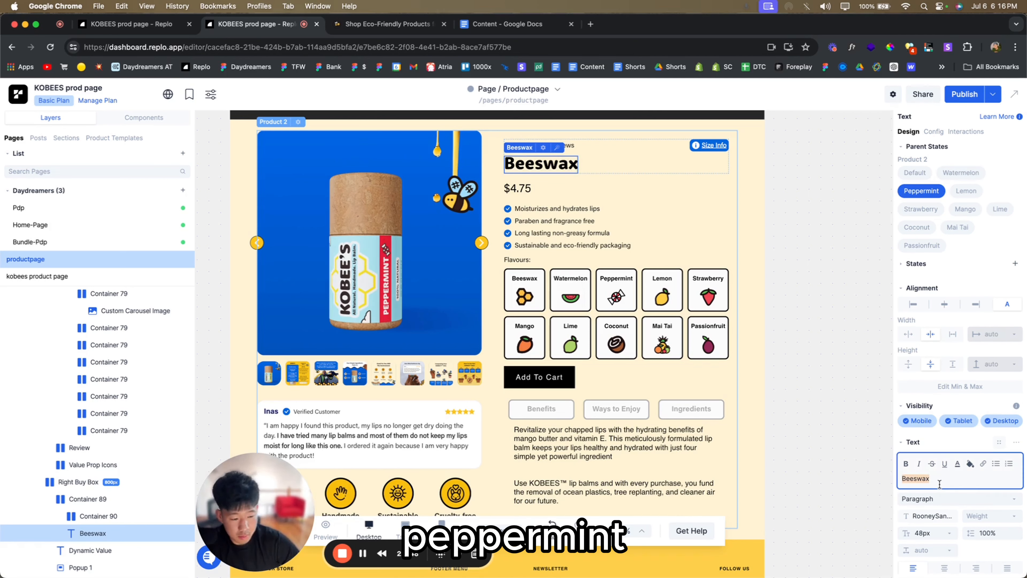
type("Peppermint")
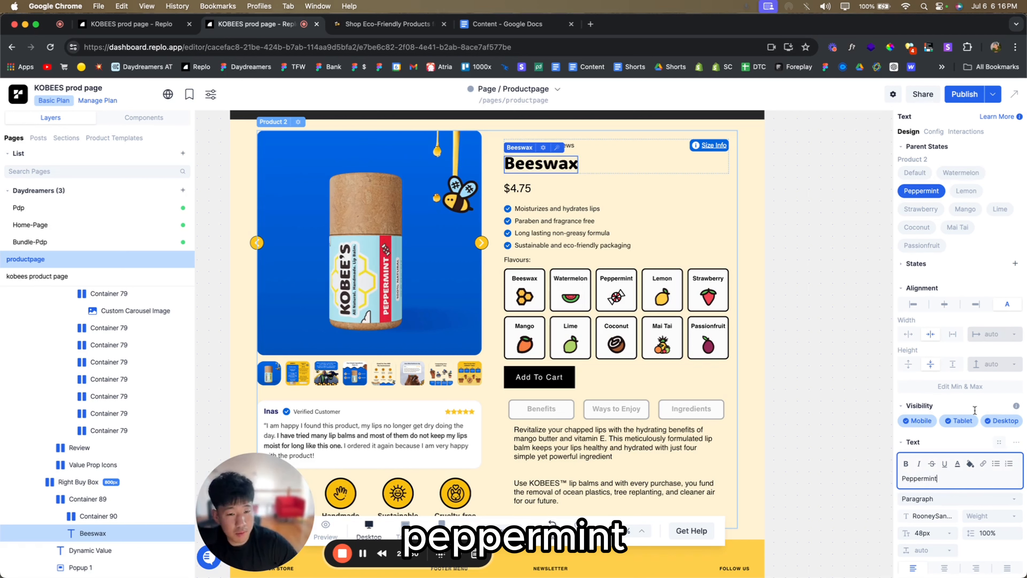
- Set the product title to "Lemon" in the Lemon state and "Strawberry" in the Strawberry state
left_click(966, 190)
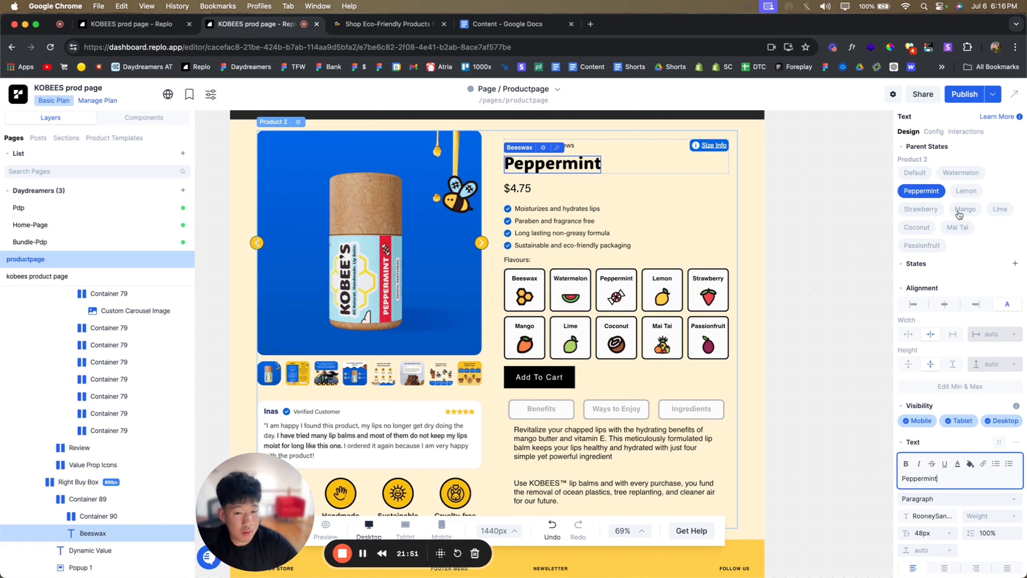
double_click(938, 478)
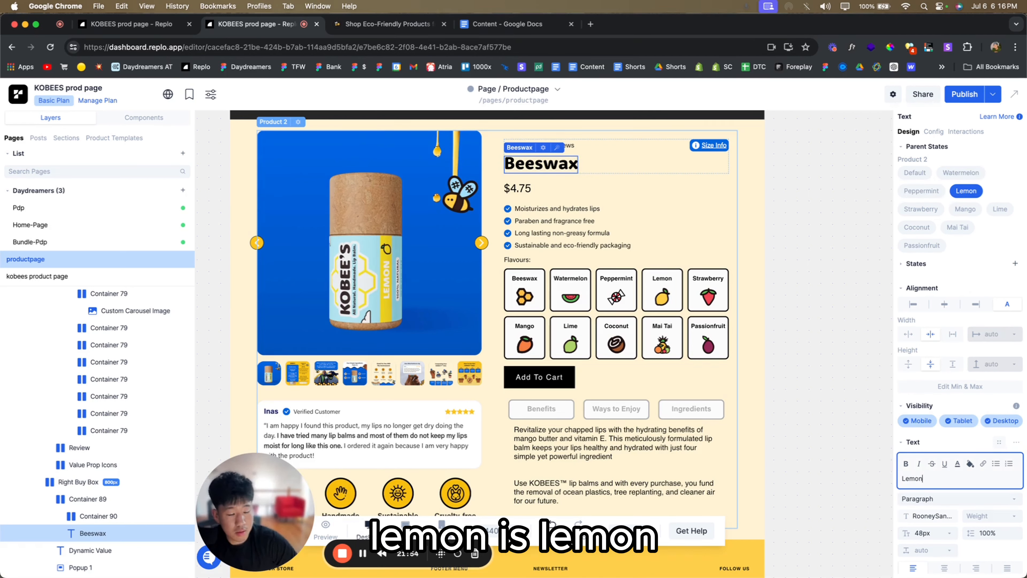
left_click(921, 209)
double_click(919, 478)
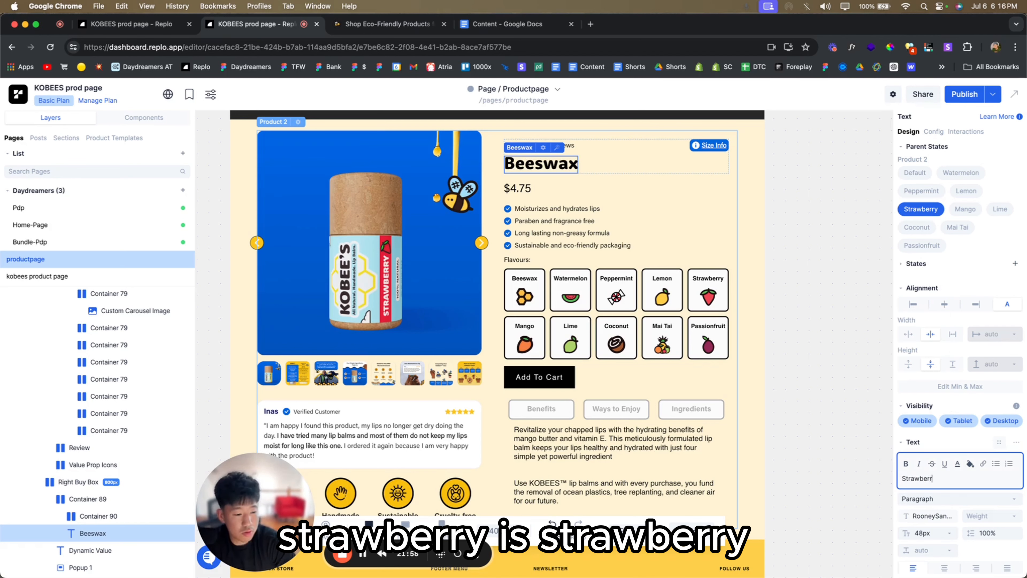
- Set the product title to "Mango" in the Mango state and "Lime" in the Lime state
left_click(966, 209)
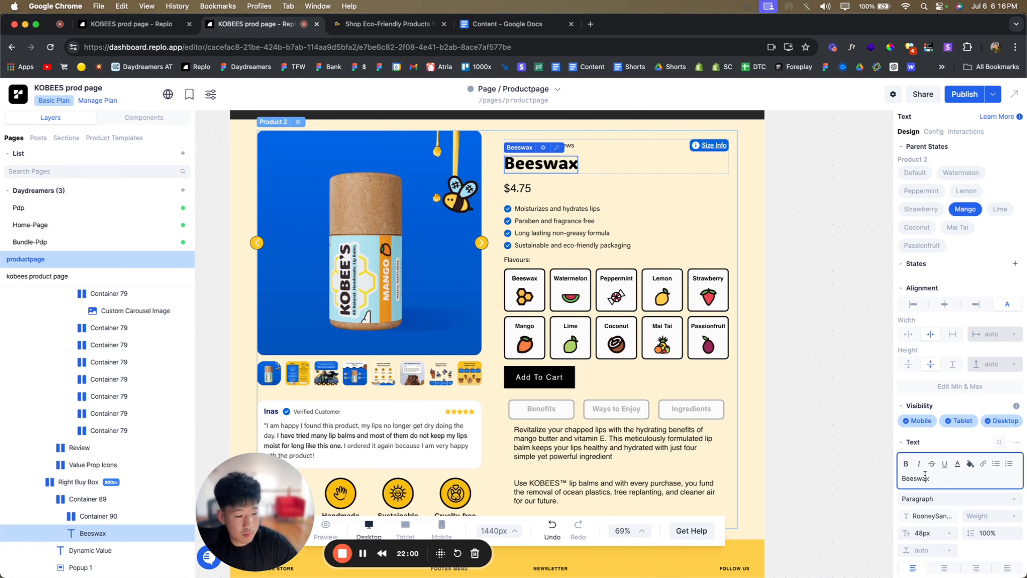
left_click(1000, 209)
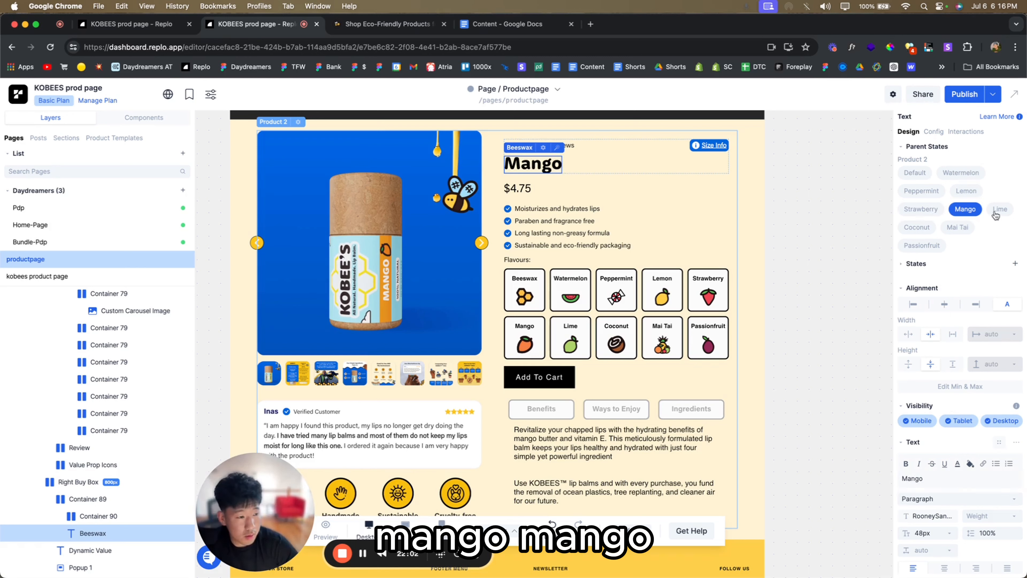
double_click(922, 479)
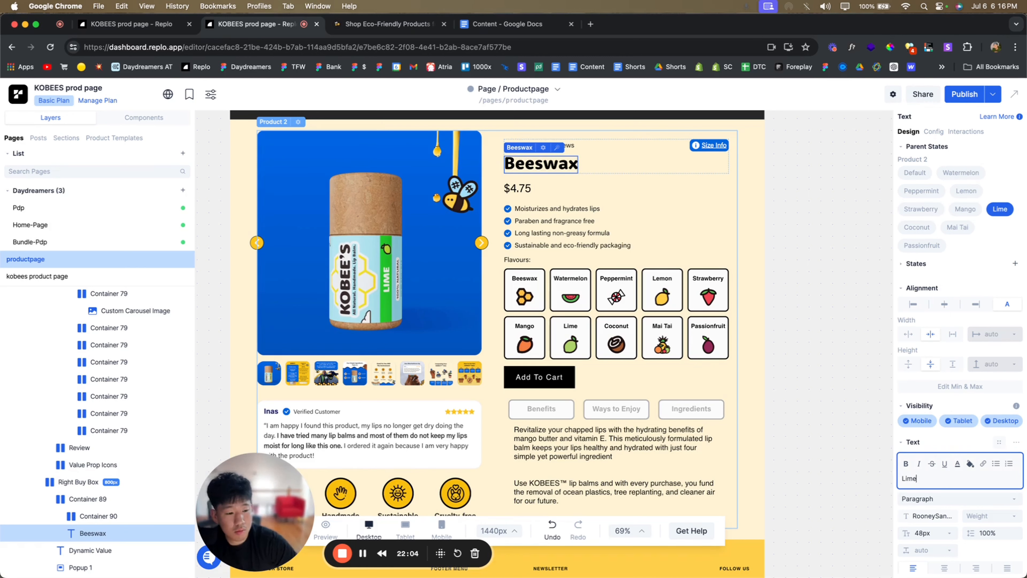
- Set the product title to "Coconut" in the Coconut state and "Mai Tai" in the Mai Tai state
left_click(918, 227)
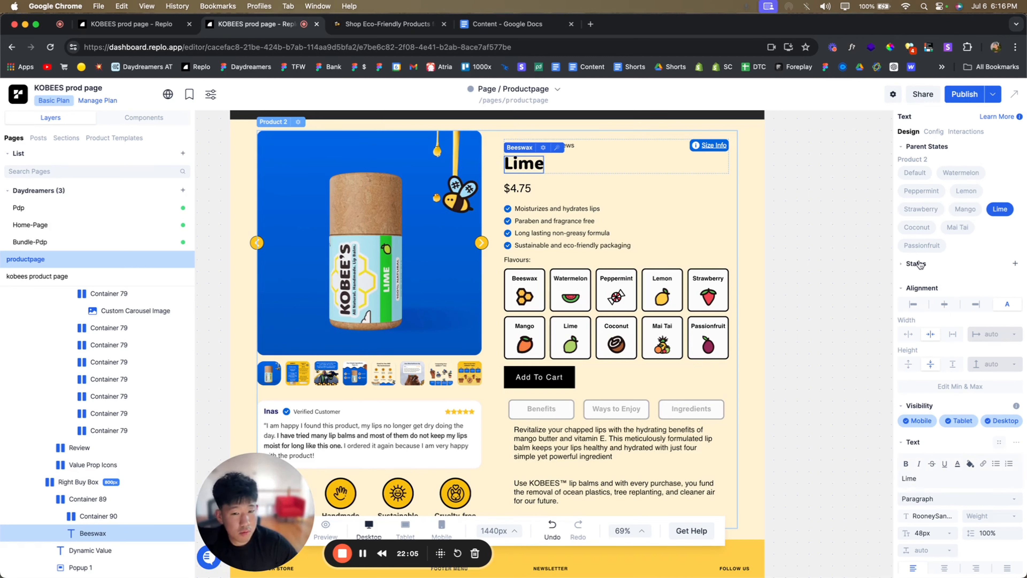
double_click(927, 479)
type("Coc")
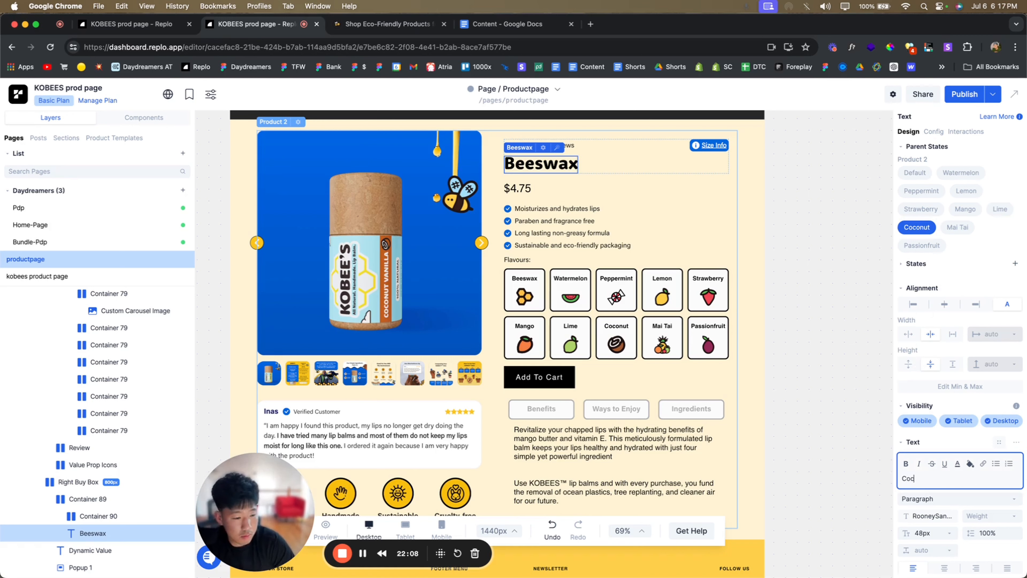
type("onut")
left_click(957, 228)
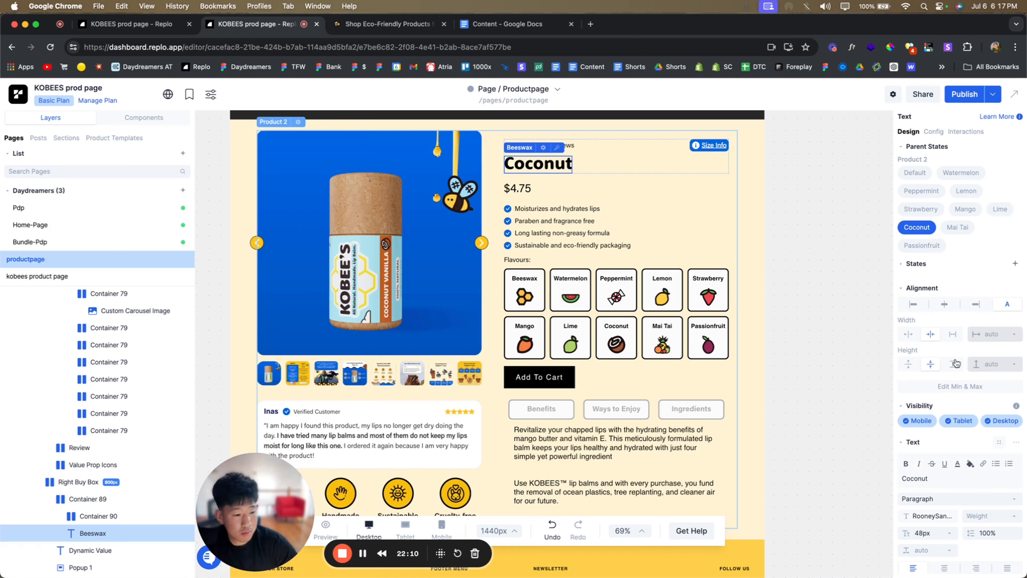
double_click(928, 479)
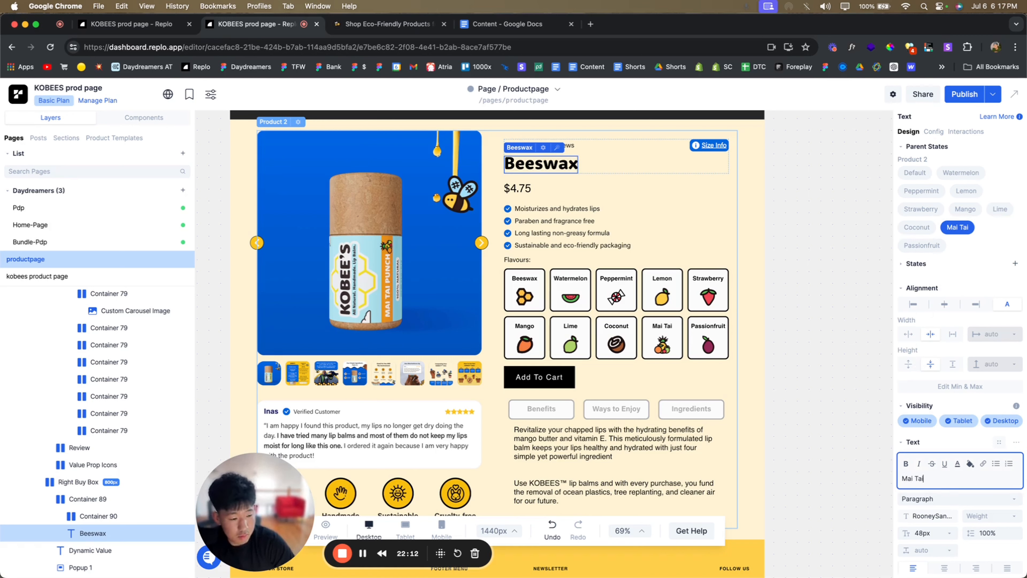
- Set the product title to "Passionfruit" in the Passionfruit state and return Product 2 to its Default state
left_click(930, 246)
double_click(928, 478)
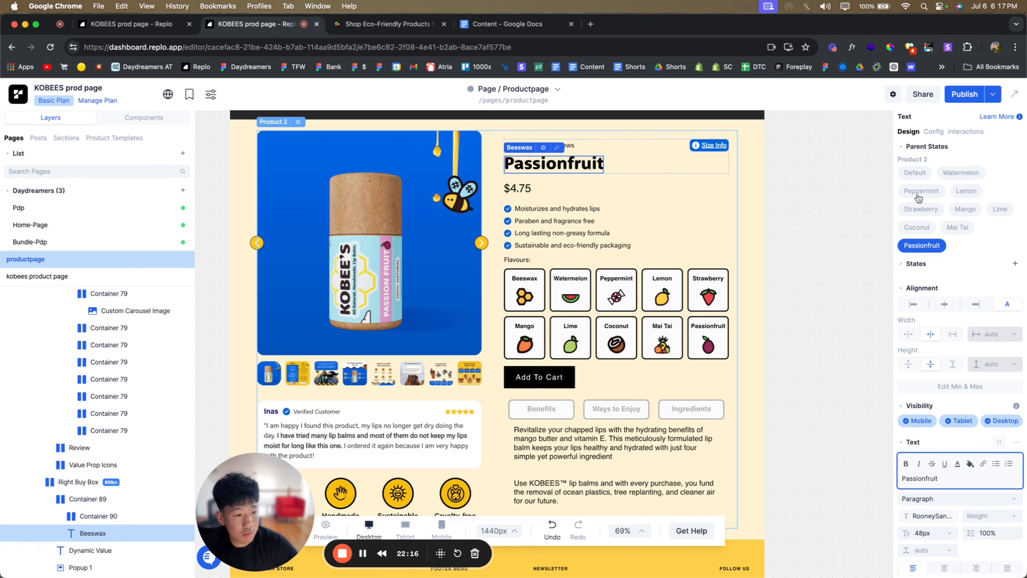
left_click(914, 173)
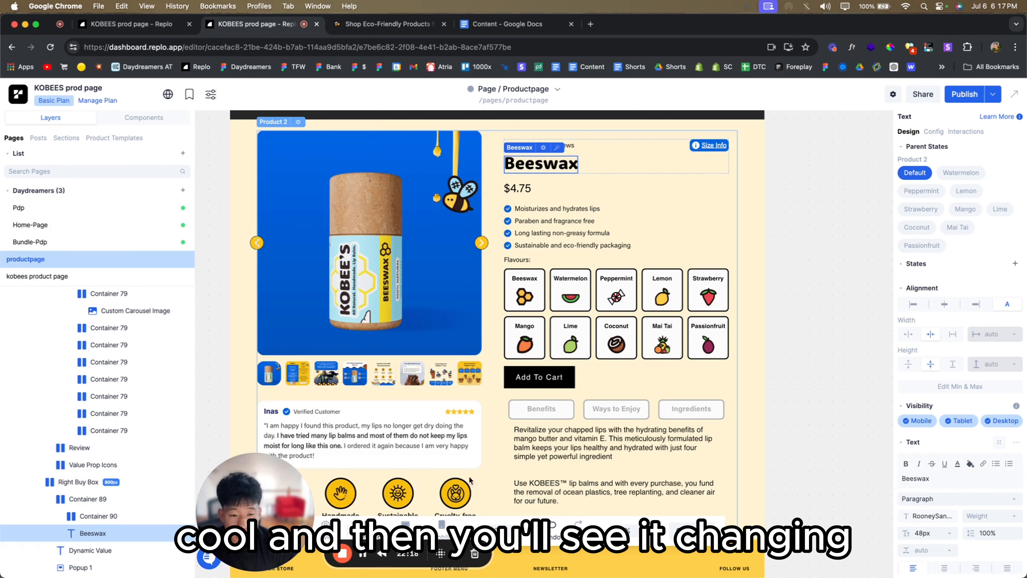
- Preview the page and switch through the flavour tabs to check the product image and title for each, then return to editing
left_click(326, 526)
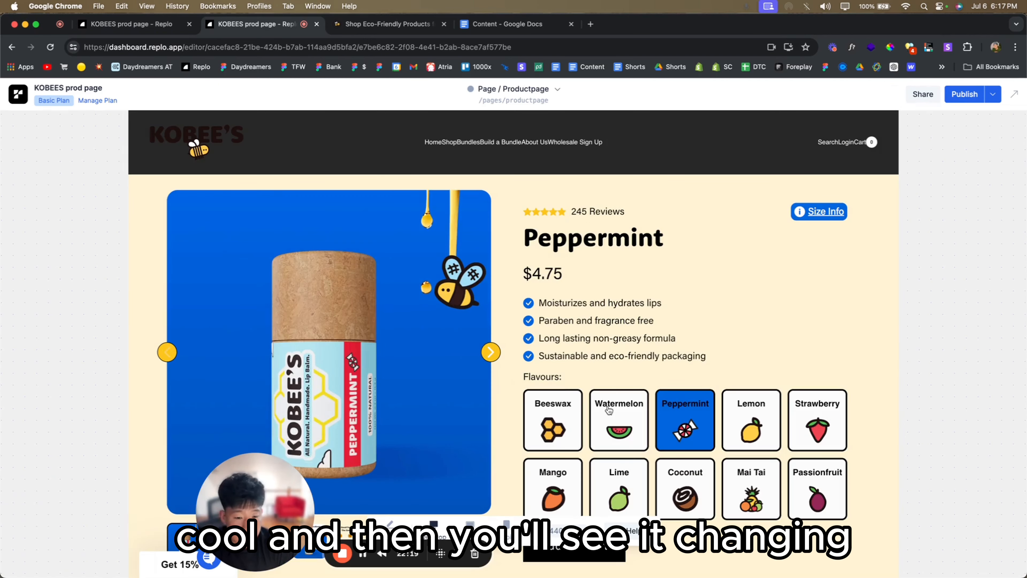
left_click(607, 411)
left_click(565, 435)
scroll(566, 437, "down", 3)
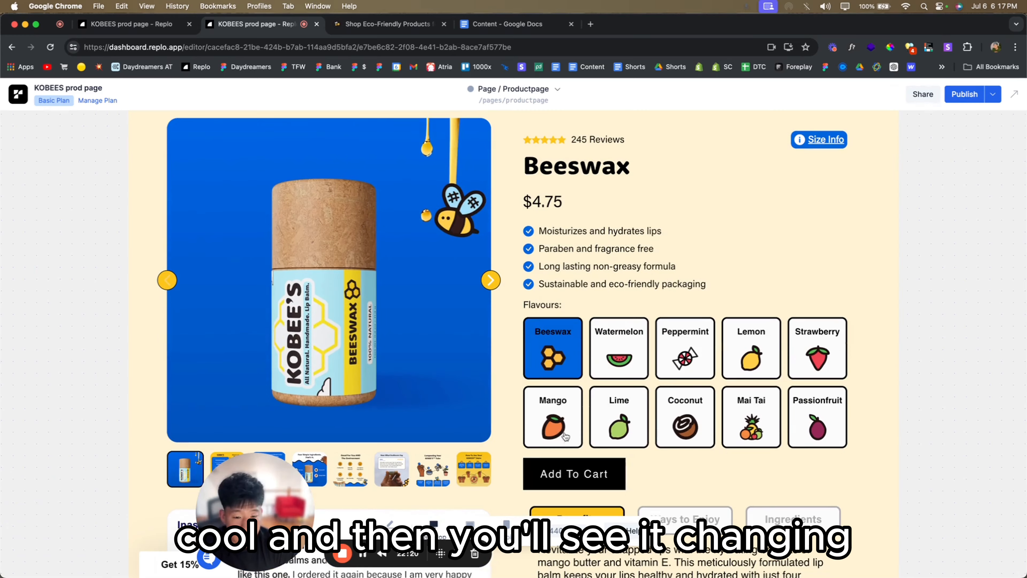
left_click(603, 355)
left_click(683, 360)
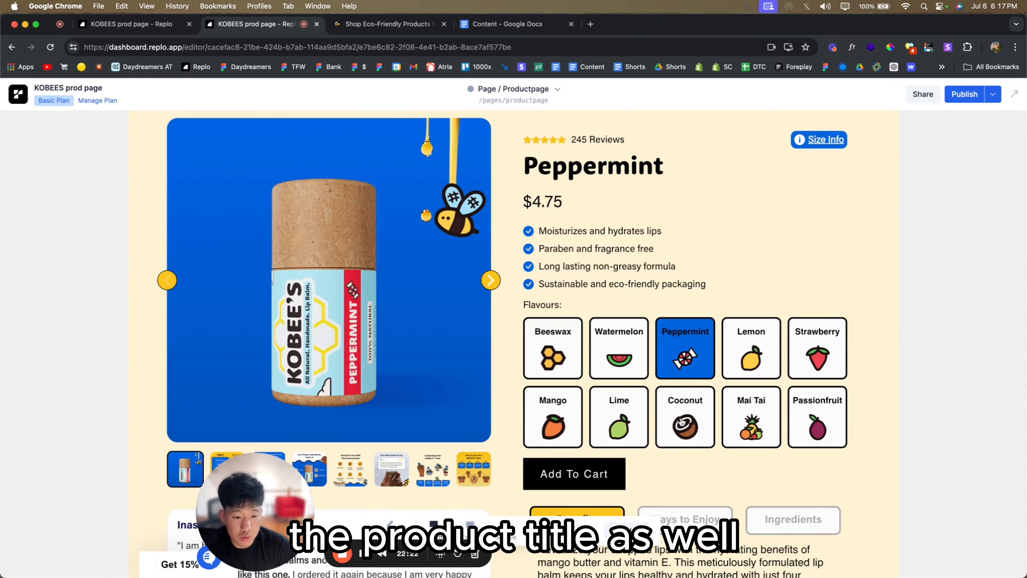
left_click(750, 423)
left_click(749, 376)
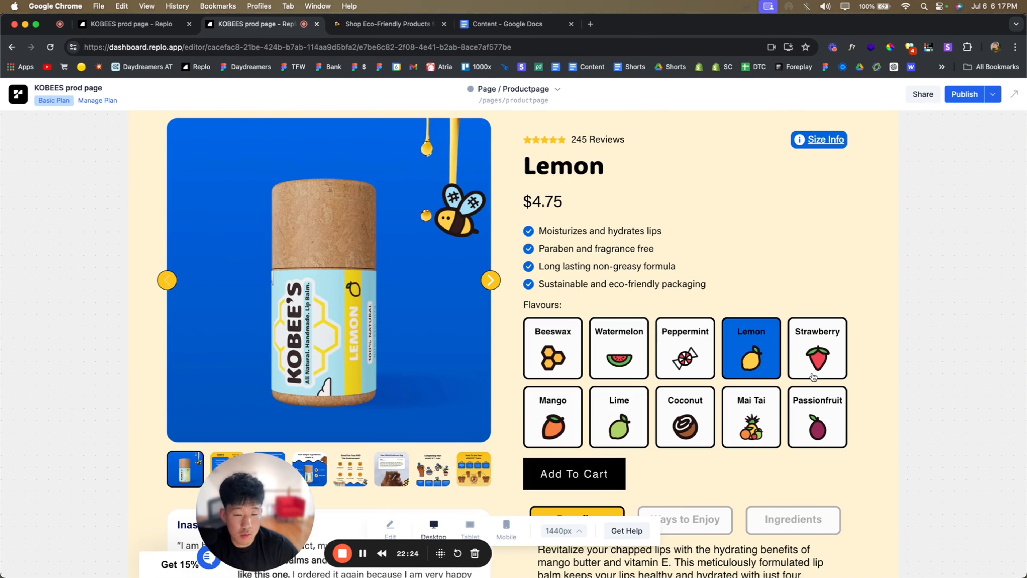
left_click(812, 375)
left_click(824, 423)
left_click(753, 421)
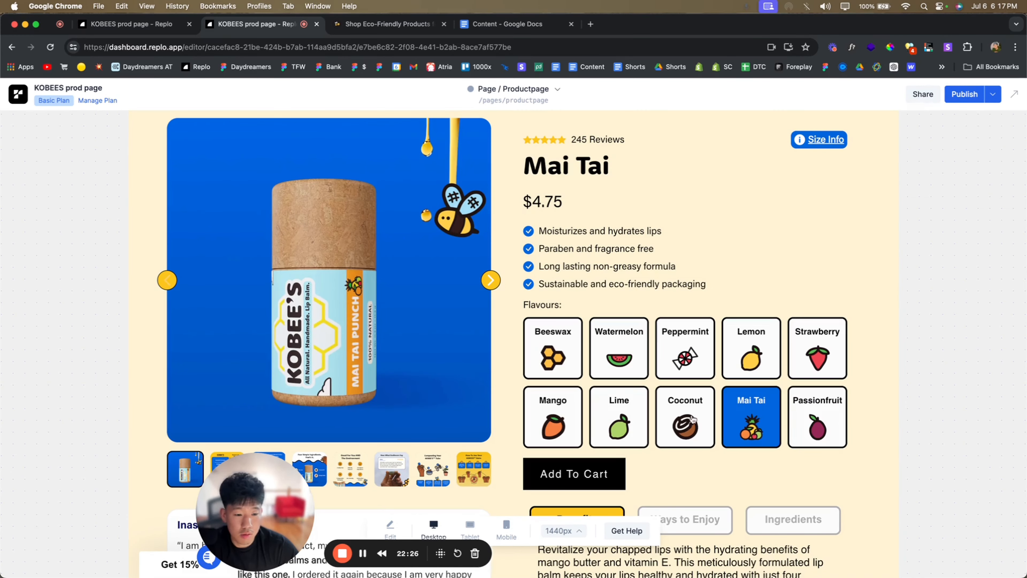
left_click(679, 426)
left_click(608, 420)
left_click(558, 424)
left_click(673, 376)
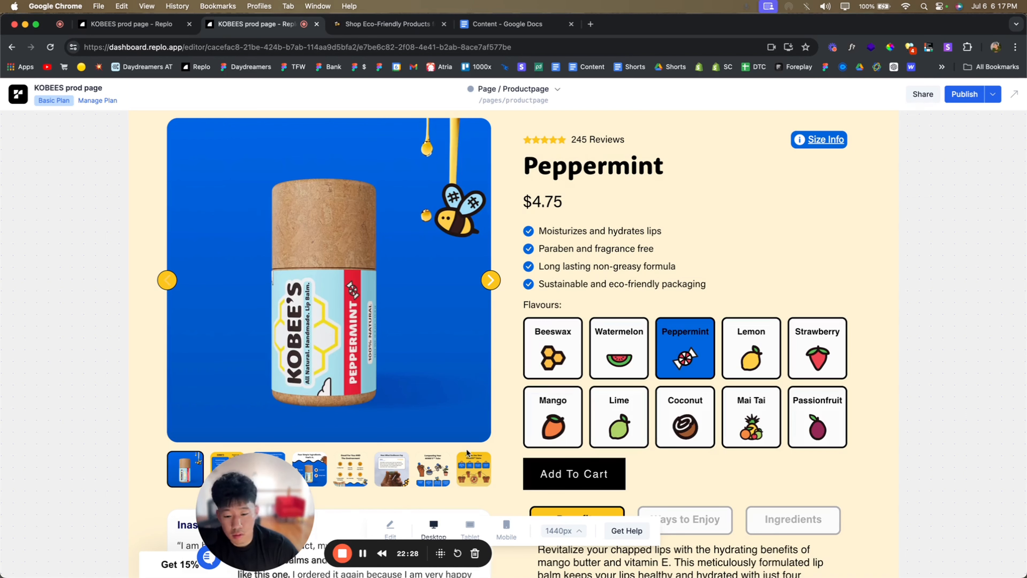
left_click(390, 537)
- Switch to the live KOBEES product page in the browser and examine its quantity pack selector
scroll(581, 395, "down", 2)
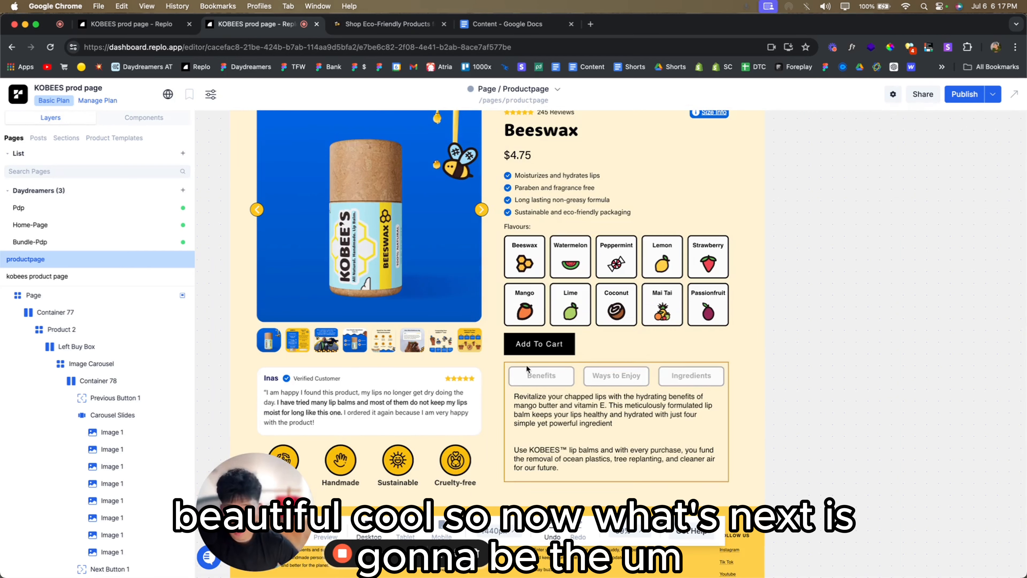
left_click(73, 414)
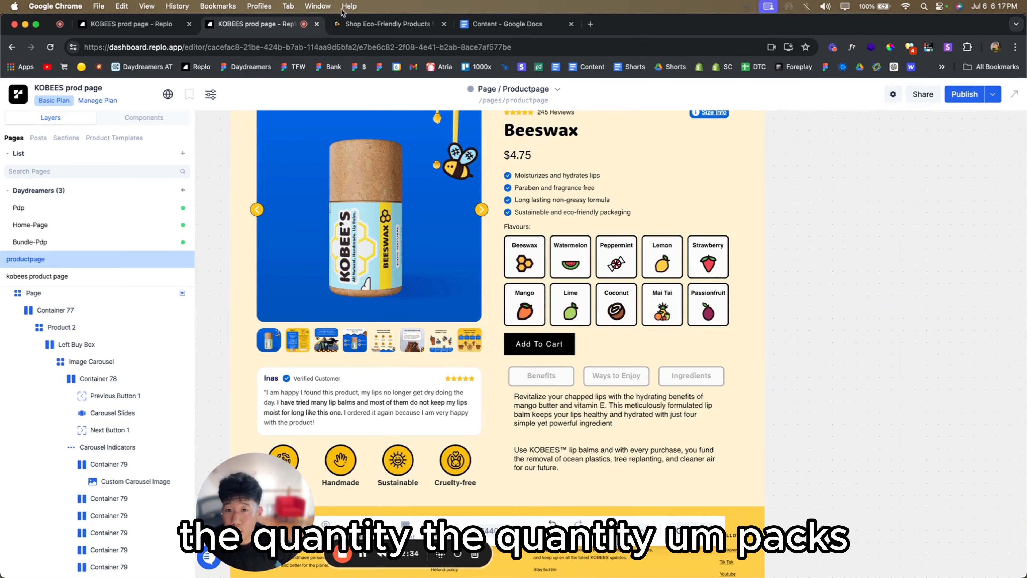
left_click(350, 25)
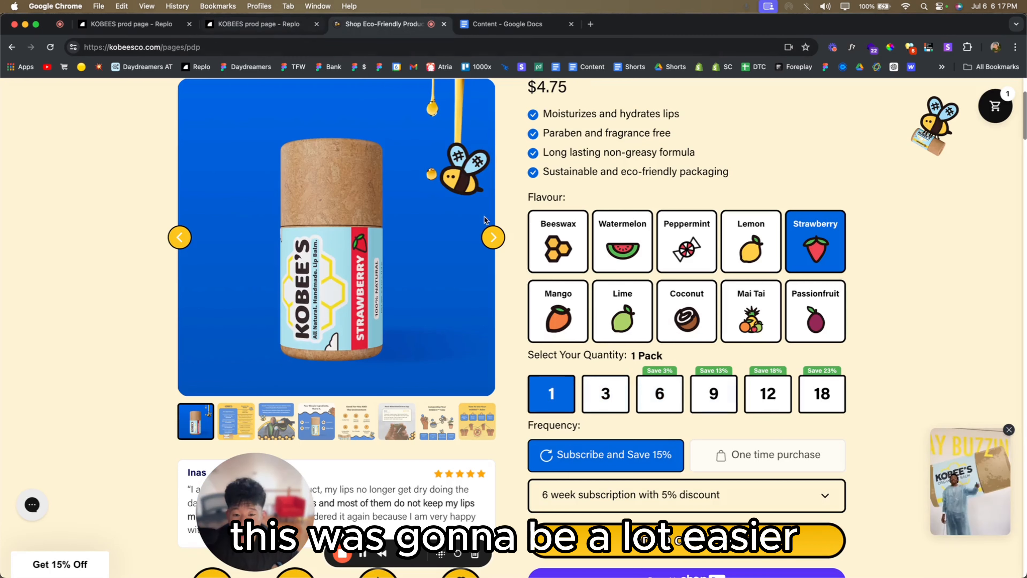
left_click(264, 25)
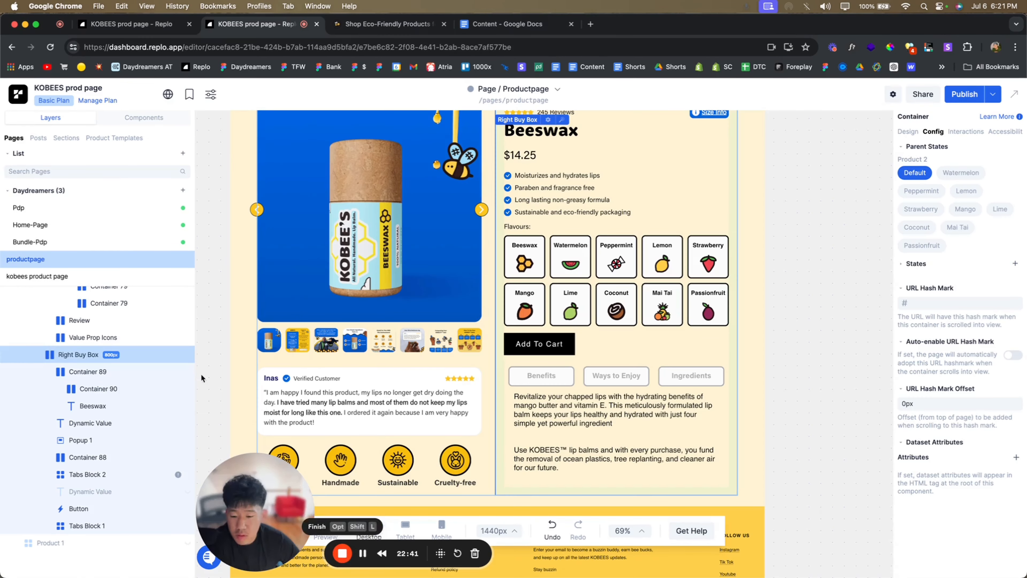
- Find the Option List component with "opt" and place it between the flavour tabs and Add To Cart
left_click(110, 119)
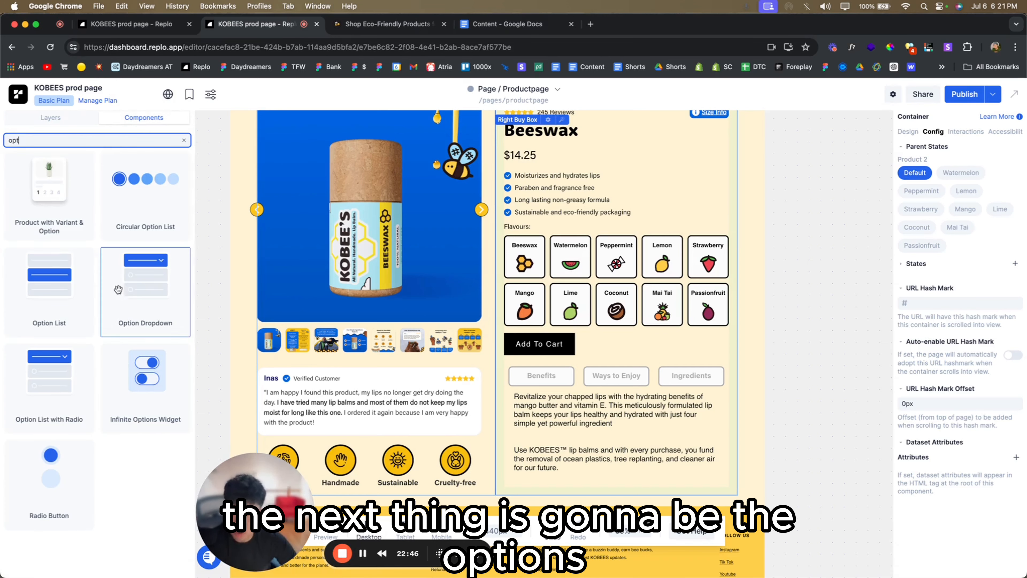
key("ctrl+Tab")
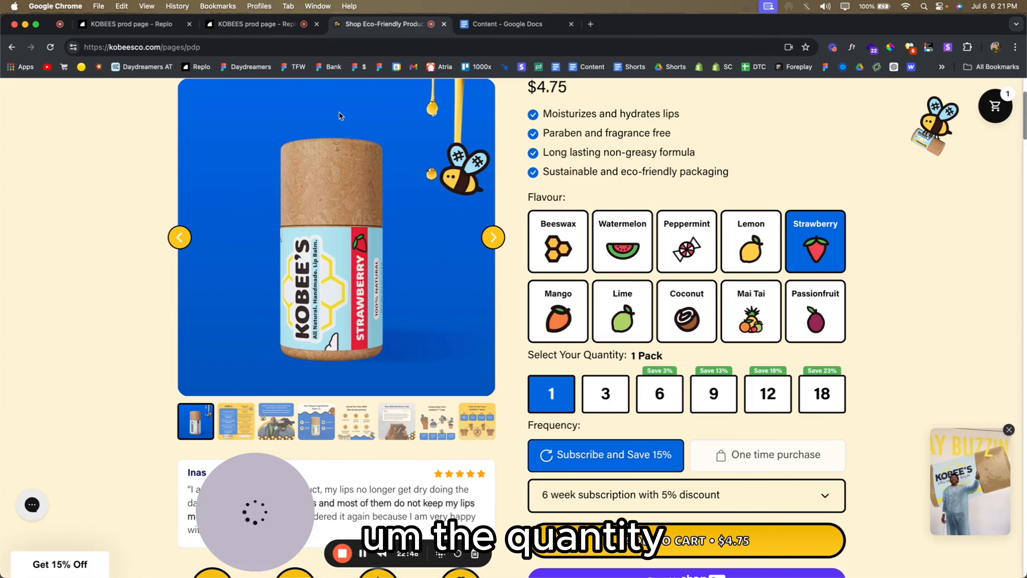
left_click(266, 28)
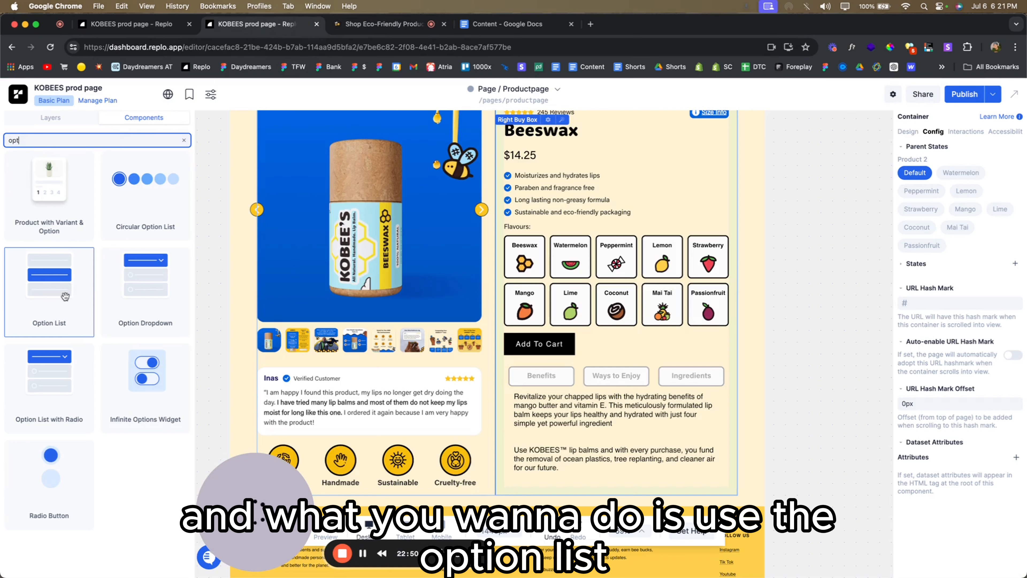
left_click_drag(63, 296, 560, 338)
left_click(75, 118)
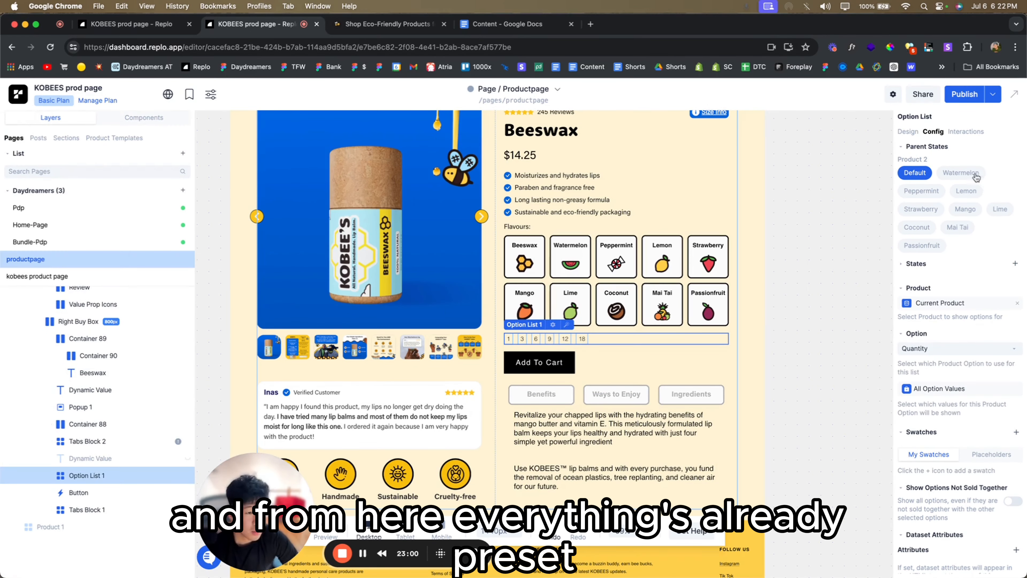
- Preview the page and try the 1, 3, 6, 9, 12 and 18 quantities with Lime selected to check the price
left_click(908, 132)
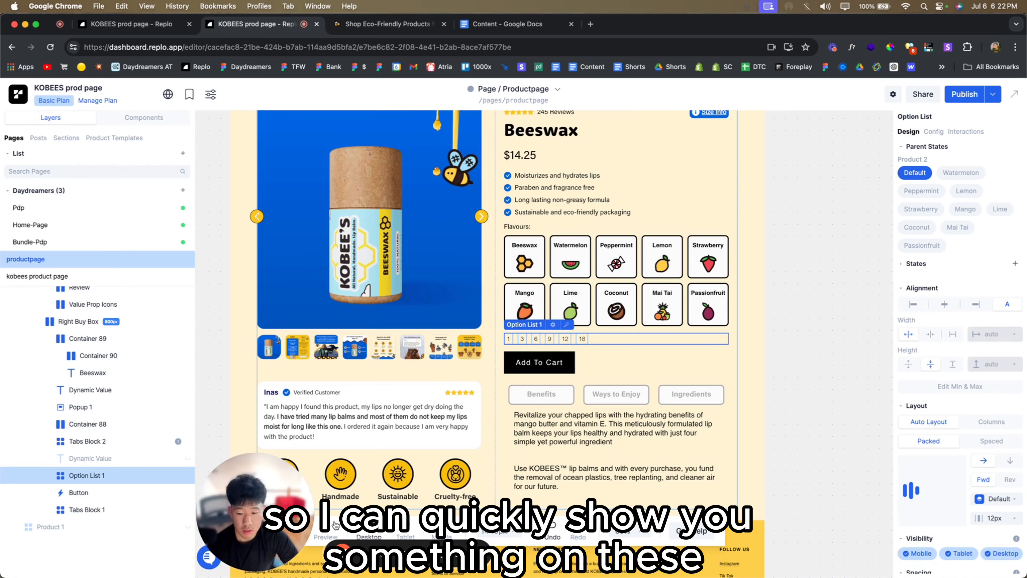
left_click(325, 530)
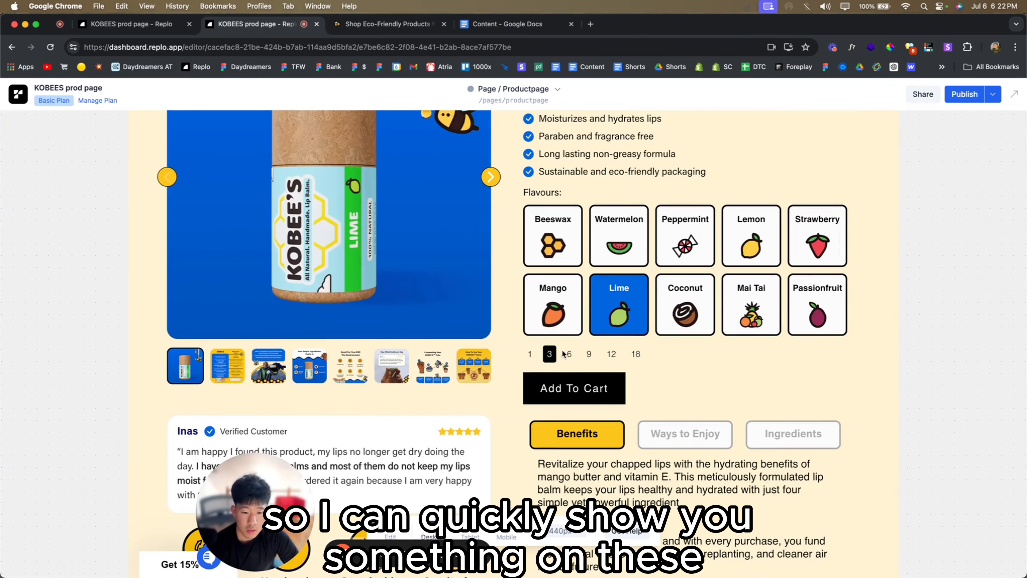
left_click(567, 355)
scroll(570, 364, "up", 2)
left_click(589, 428)
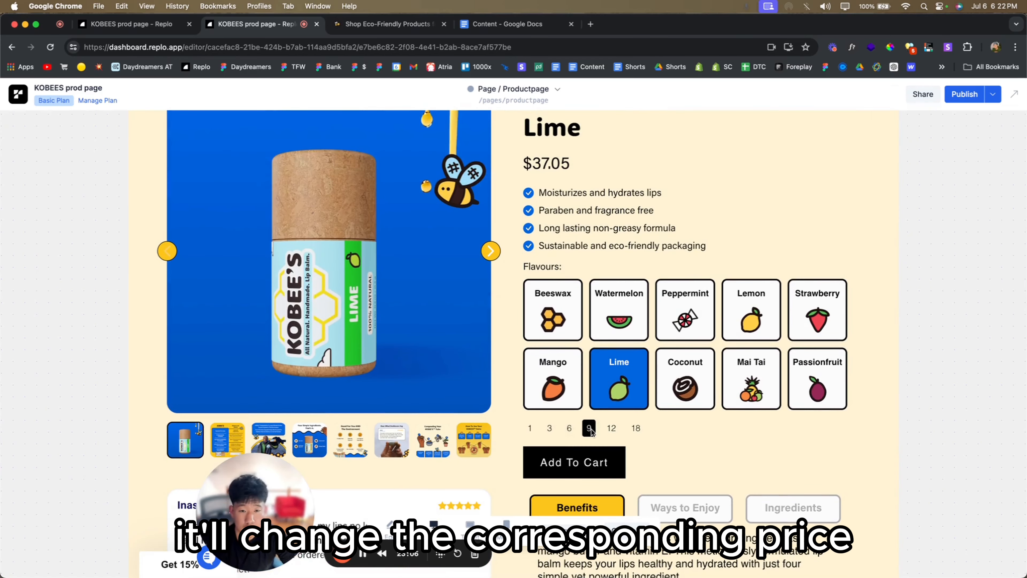
left_click(611, 428)
left_click(636, 428)
left_click(569, 428)
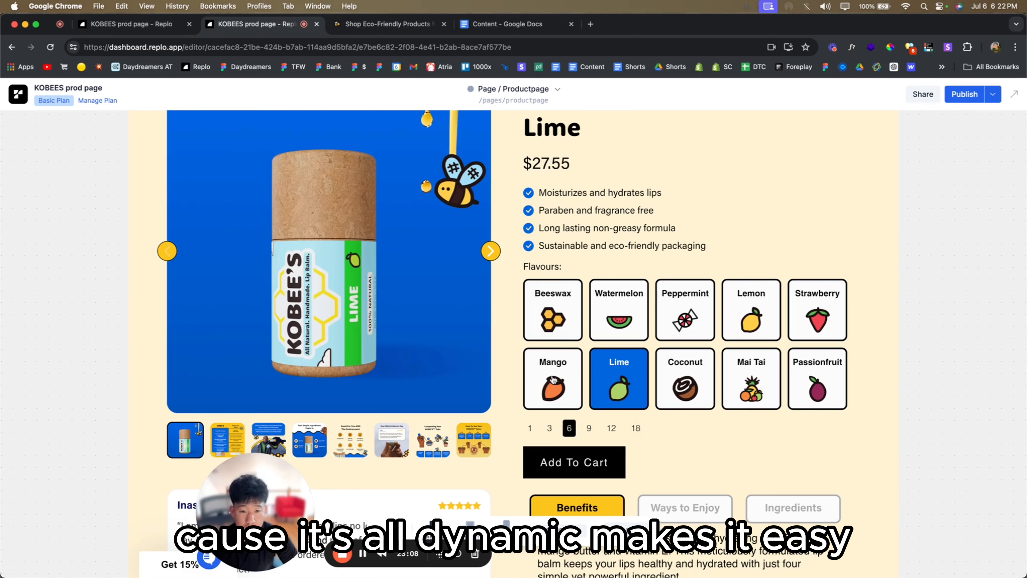
left_click(549, 428)
left_click(529, 428)
left_click(589, 428)
left_click(612, 428)
left_click(636, 428)
left_click(589, 428)
left_click(569, 428)
left_click(530, 428)
- Switch the preview to the Mango and Beeswax flavours and check the price for quantities 9 and 6
left_click(552, 384)
left_click(552, 319)
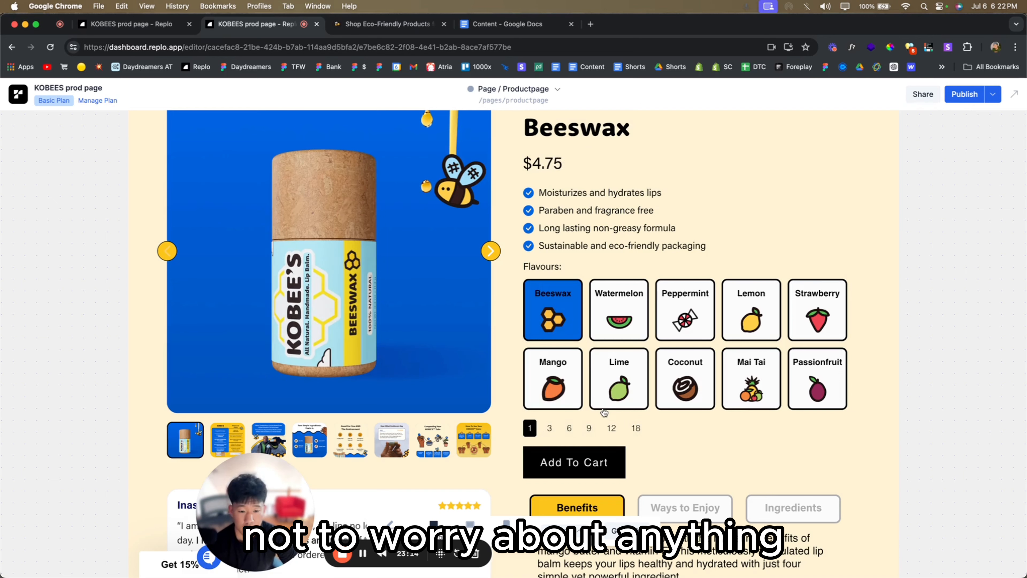
left_click(585, 428)
left_click(569, 428)
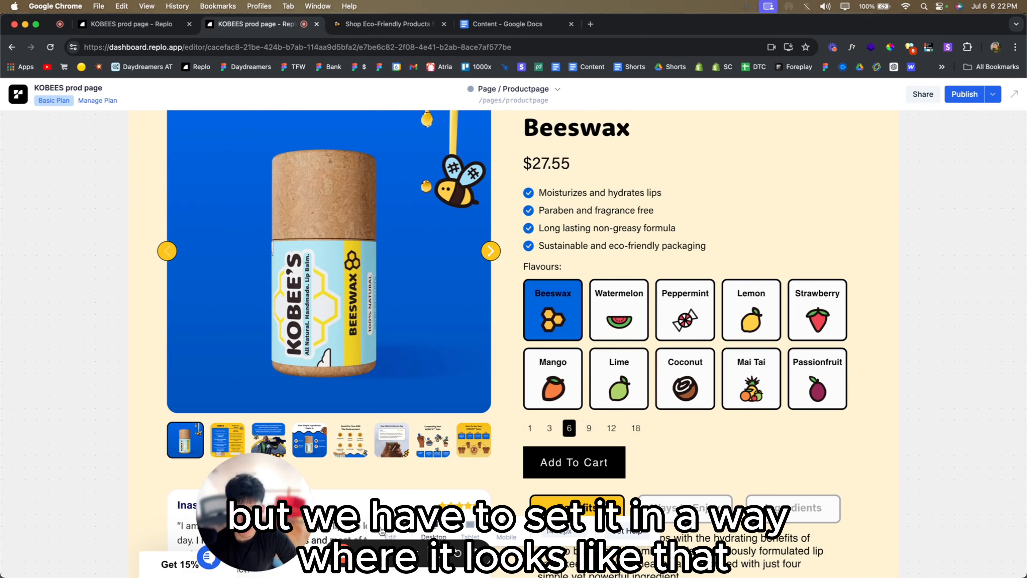
- Leave the preview and review the quantity button styling on the live KOBEES product page
key("Escape")
key("ctrl+Tab")
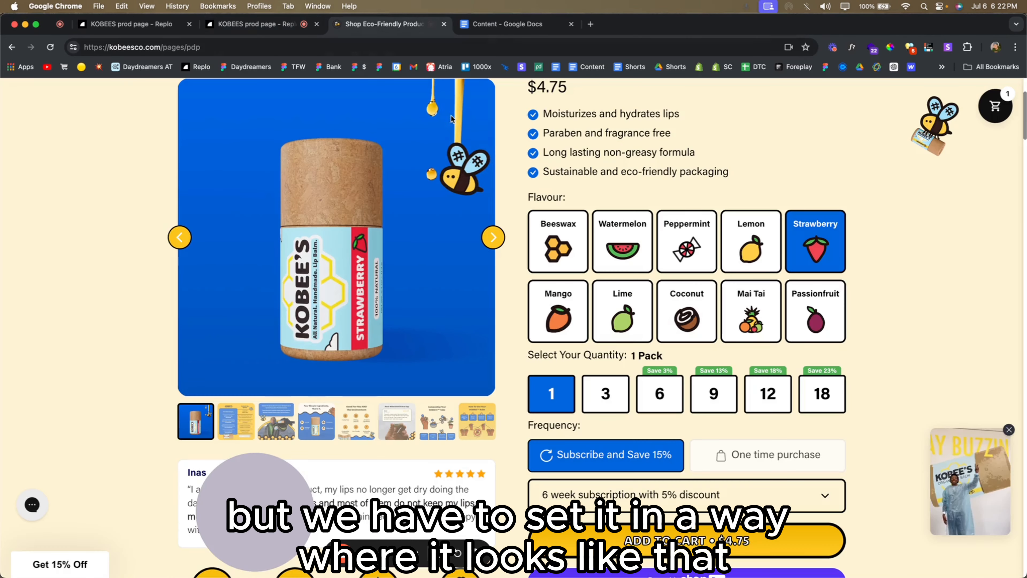
key("ctrl+shift+Tab")
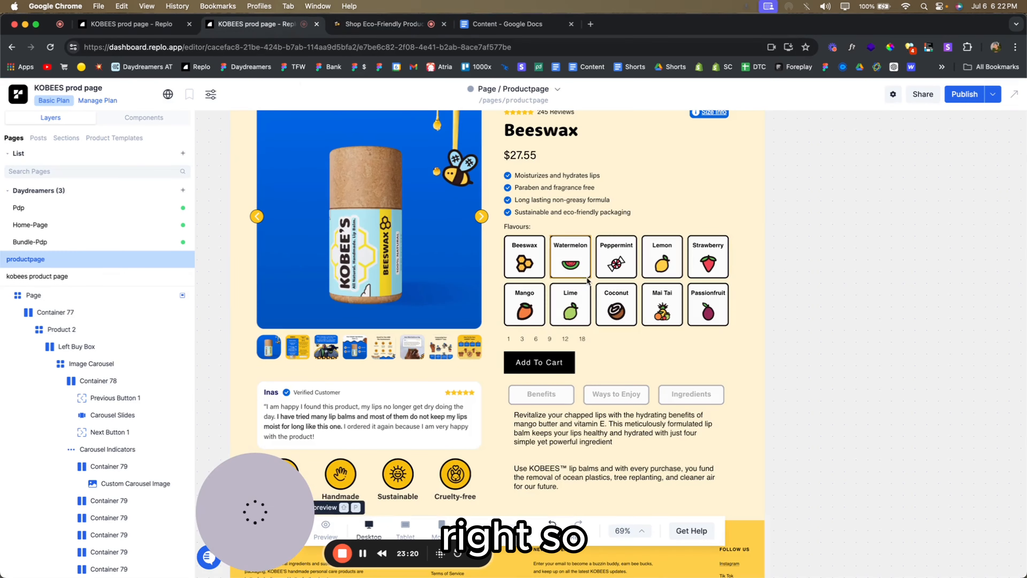
- Add a new container inside Container 97 of Option List 1, ahead of its option value text
left_click(597, 339)
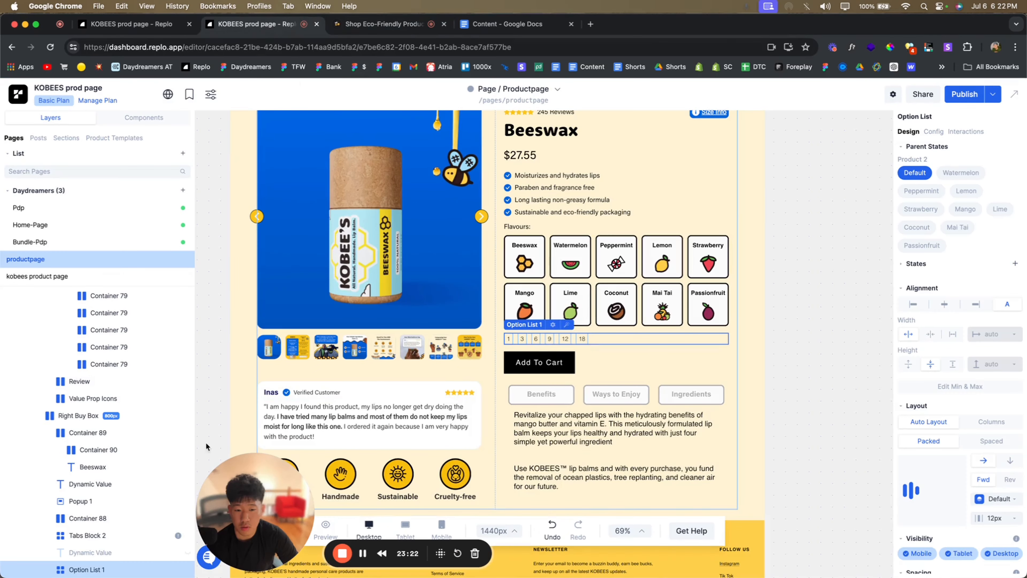
scroll(206, 442, "down", 3)
scroll(105, 494, "down", 2)
left_click(50, 490)
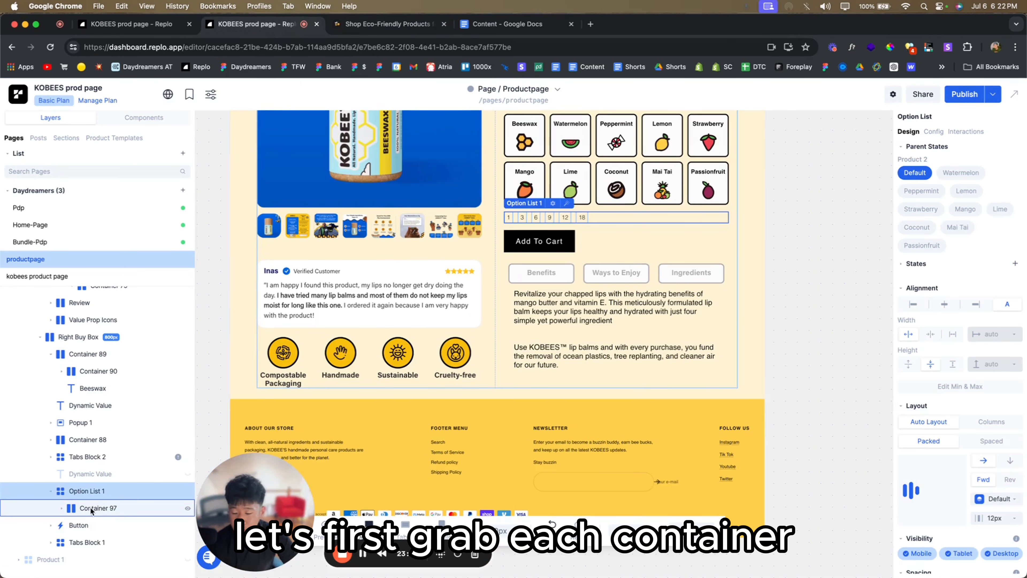
left_click(63, 509)
left_click(63, 508)
scroll(308, 181, "up", 1)
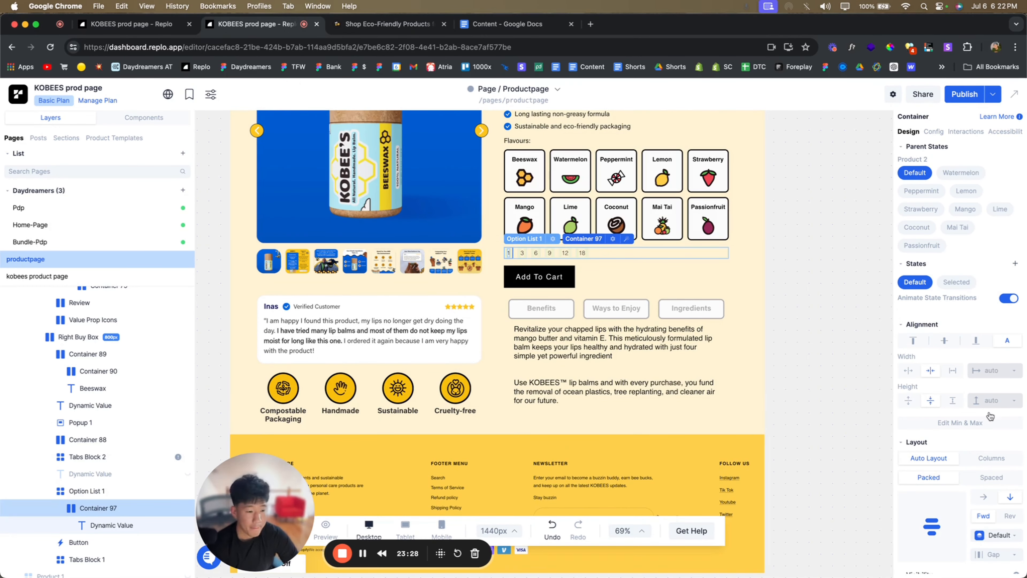
scroll(990, 417, "down", 3)
left_click(148, 119)
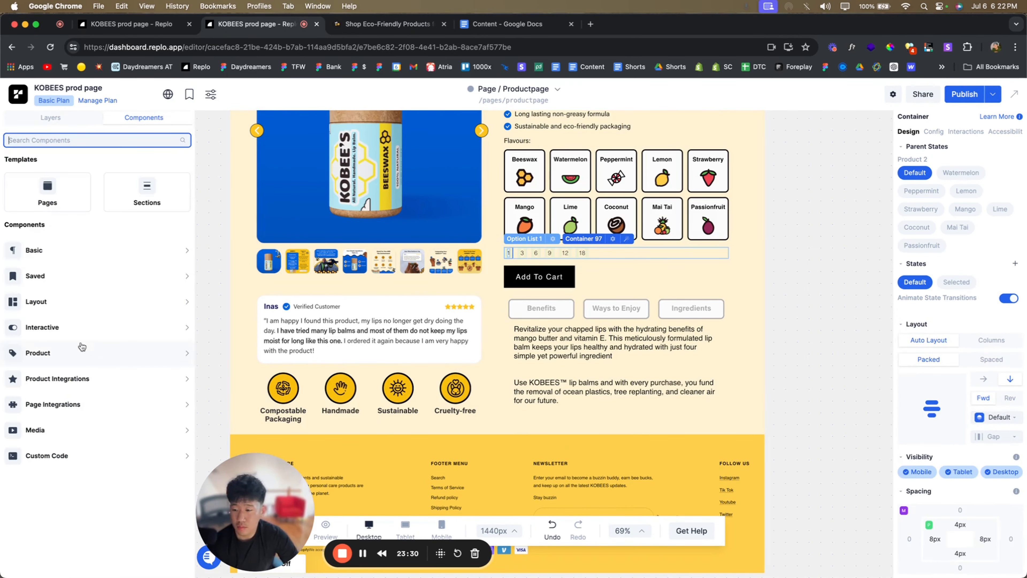
left_click(71, 258)
left_click_drag(296, 387, 508, 253)
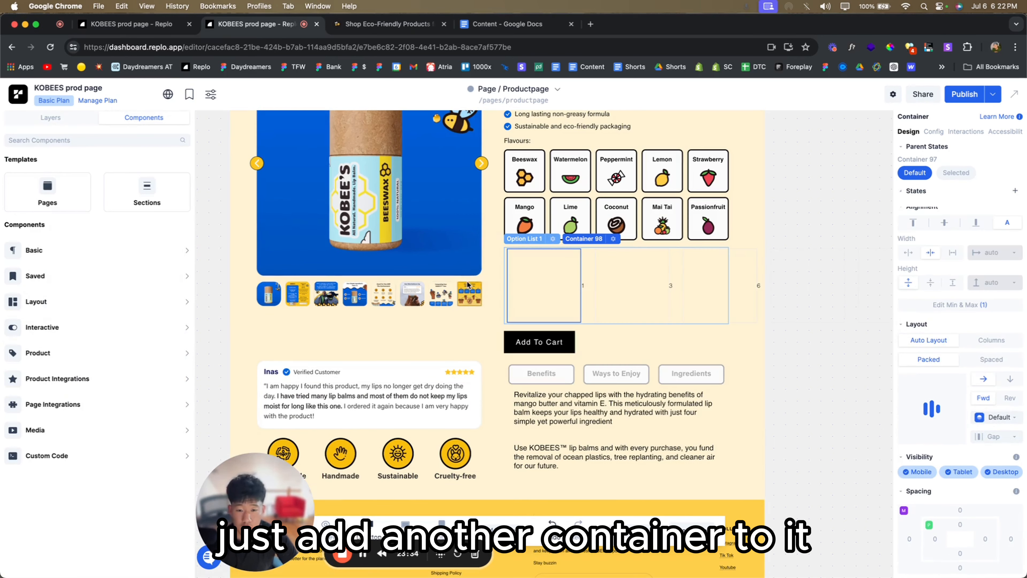
- Nest Container 97's Dynamic Value text inside the empty Container 98
left_click(50, 117)
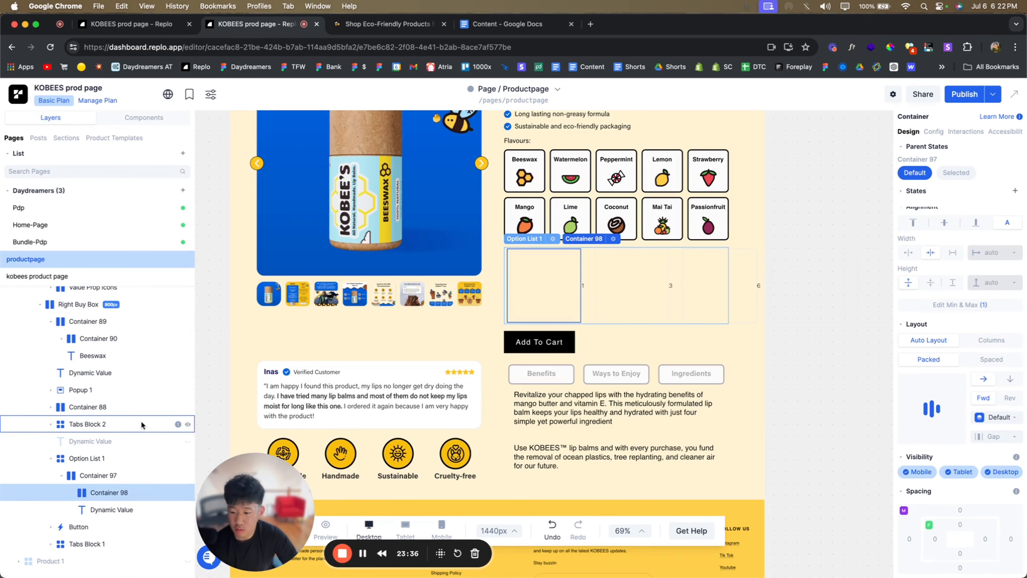
left_click(104, 510)
left_click_drag(103, 510, 103, 494)
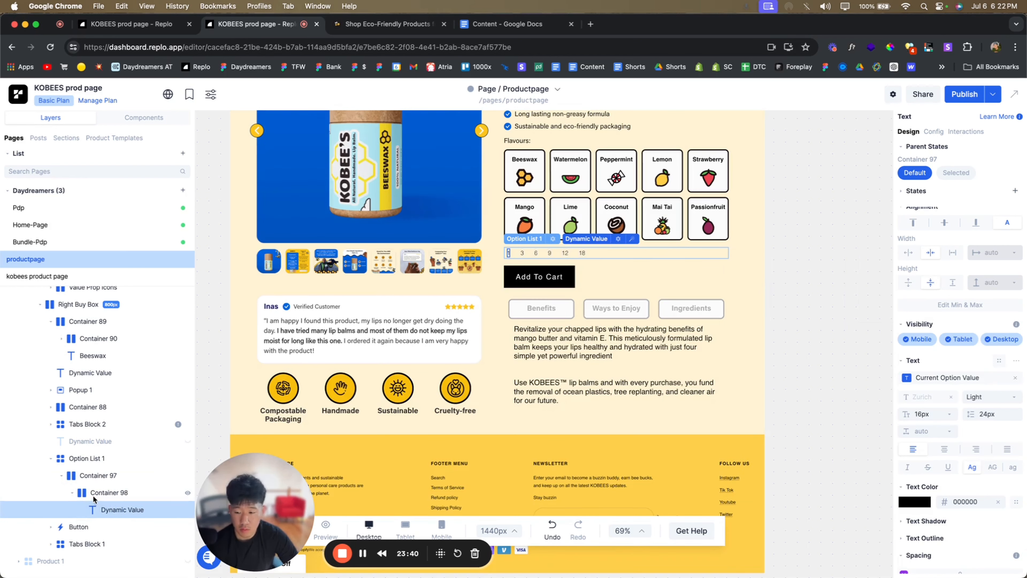
- Set Container 98's padding to 3% on all four sides
left_click(97, 492)
left_click(971, 525)
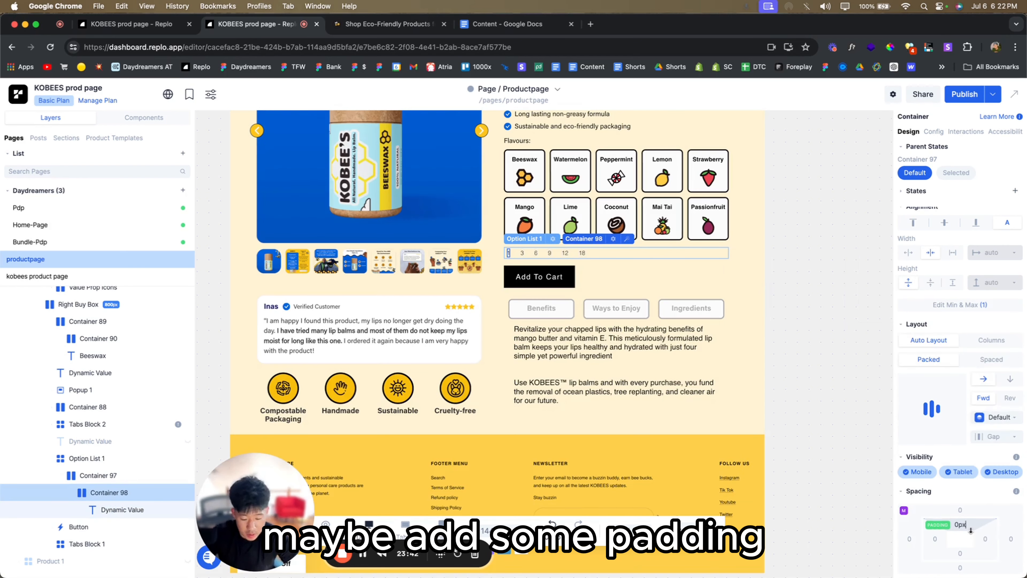
type("3%")
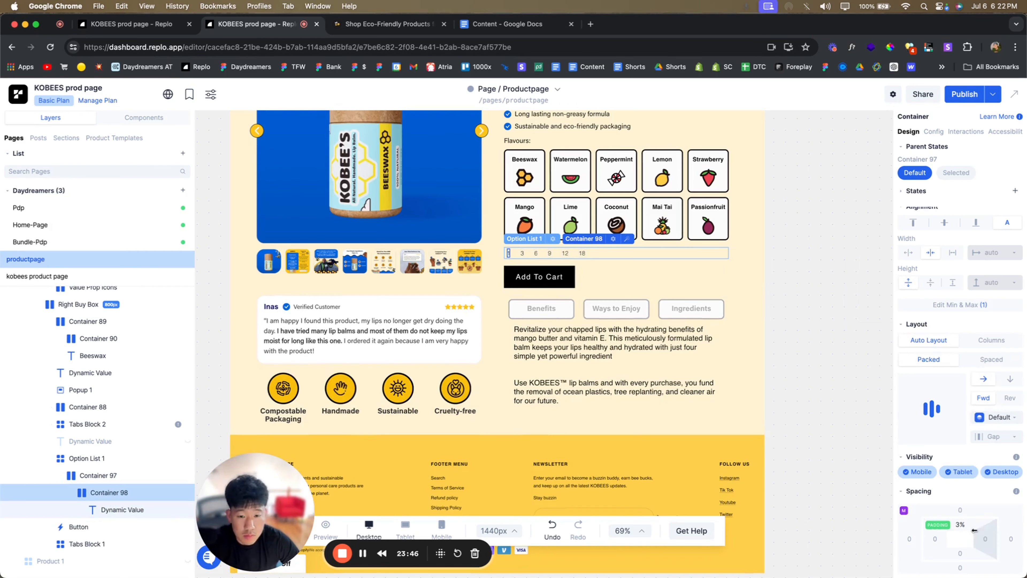
left_click(961, 553)
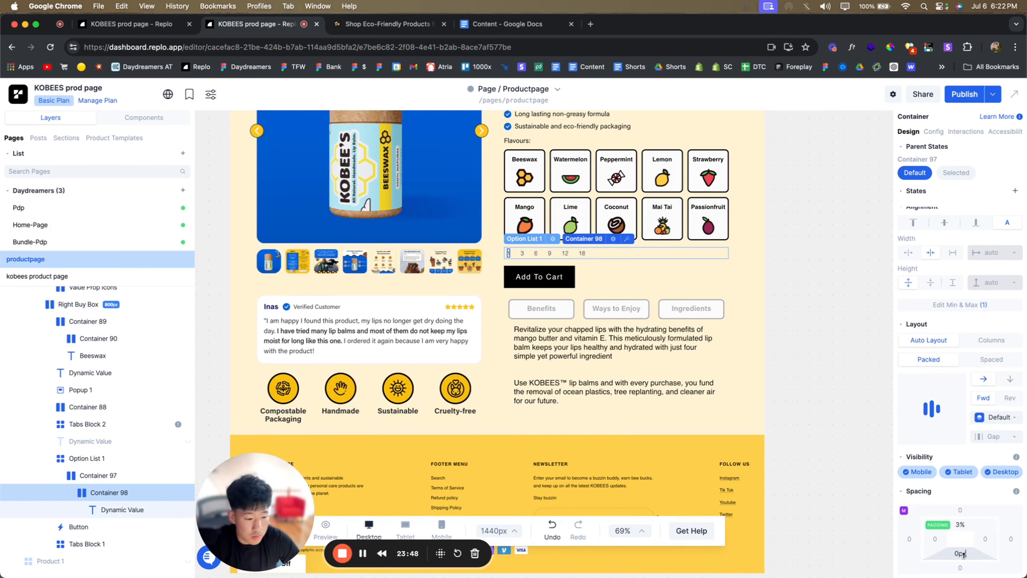
type("3%")
left_click(992, 540)
type("3%")
left_click(934, 540)
type("3%")
key("Return")
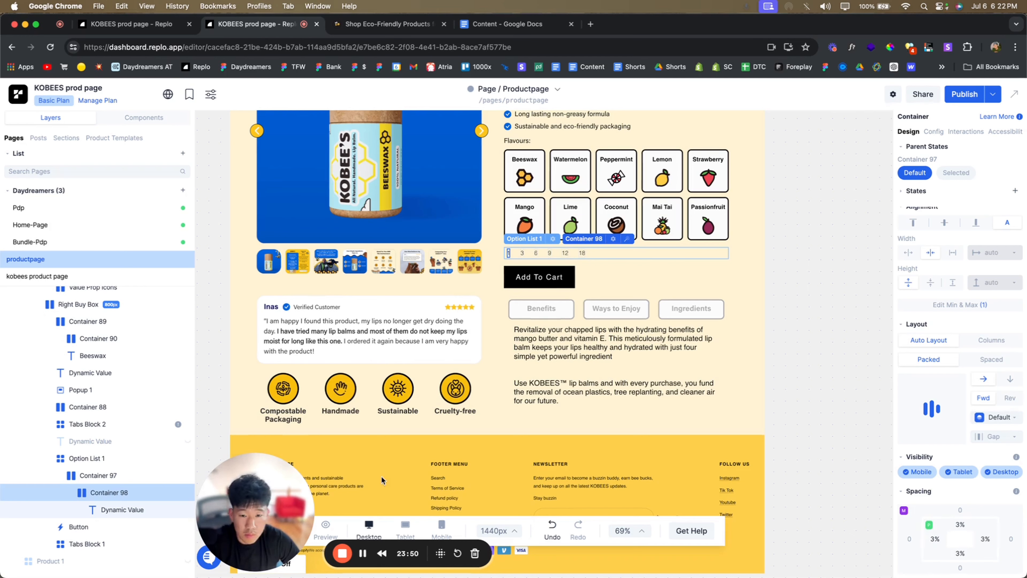
- Set Container 97's padding to 3% on all four sides and reset Container 98's padding to 0%
left_click(94, 476)
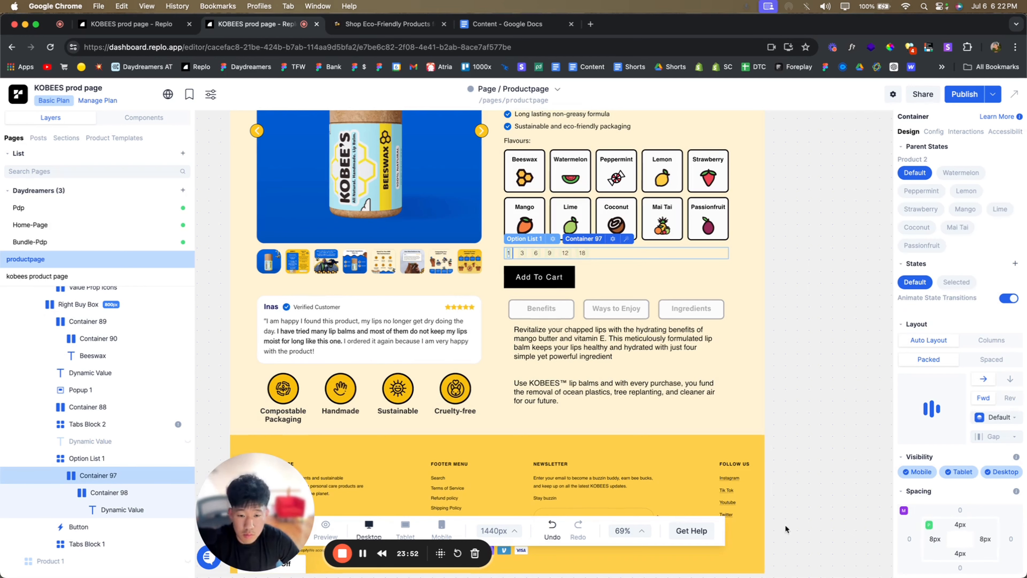
left_click(961, 524)
type("3%")
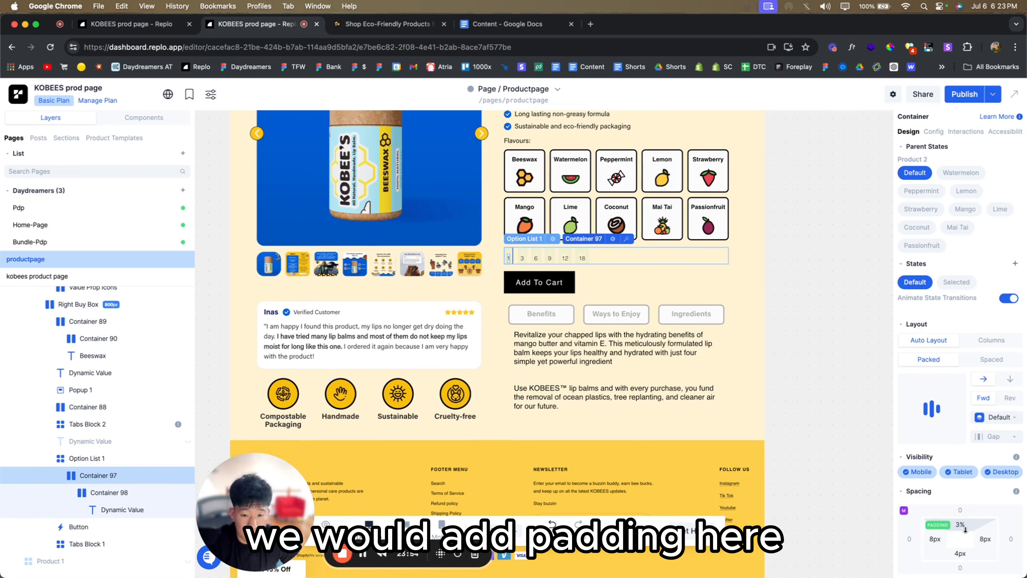
type("3%")
left_click(985, 542)
type("3%")
left_click(937, 539)
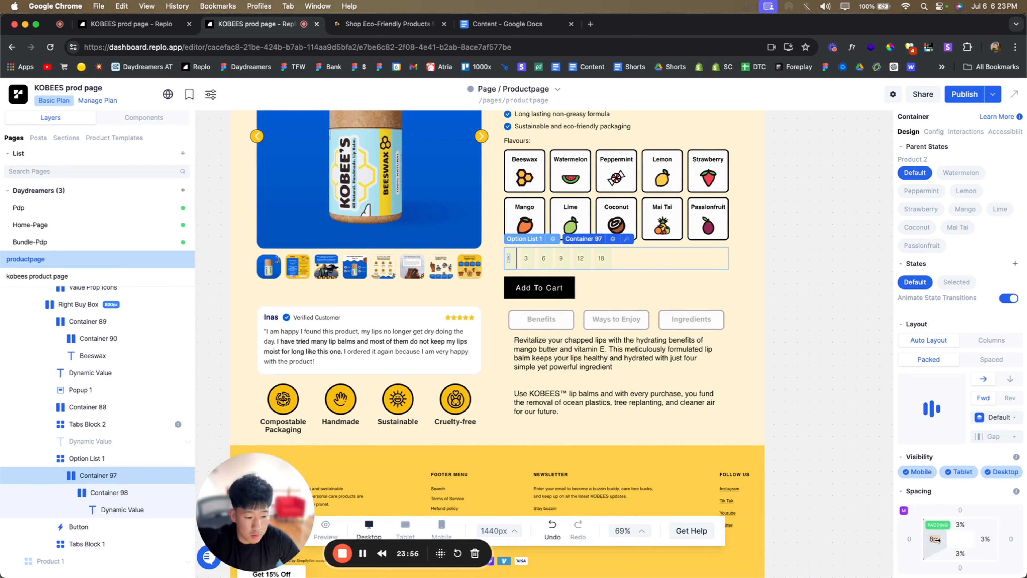
type("3%")
left_click(109, 499)
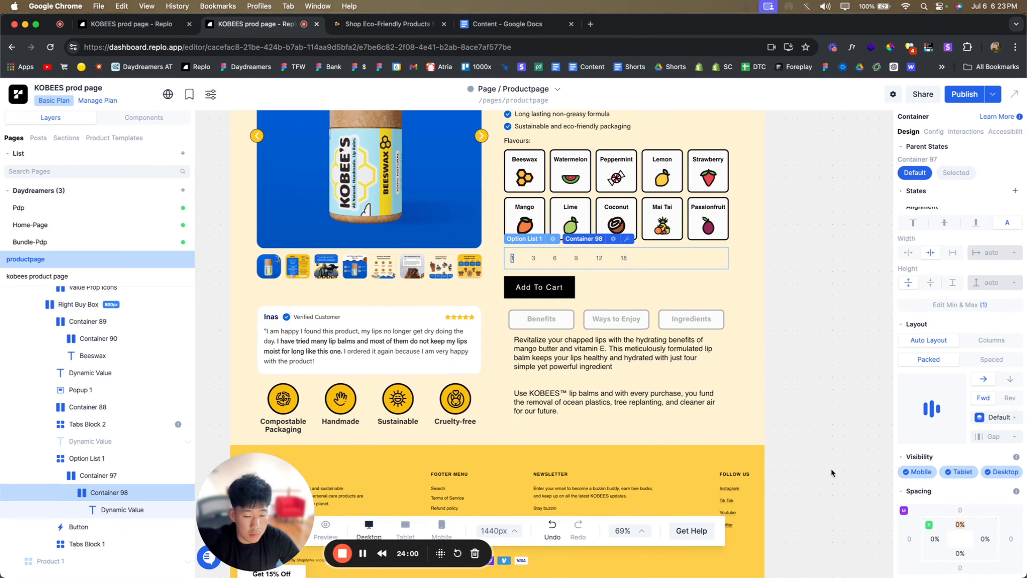
- Check the quantity buttons on the live KOBEES page and give Container 97 a solid white FFFFFF background
left_click(519, 261)
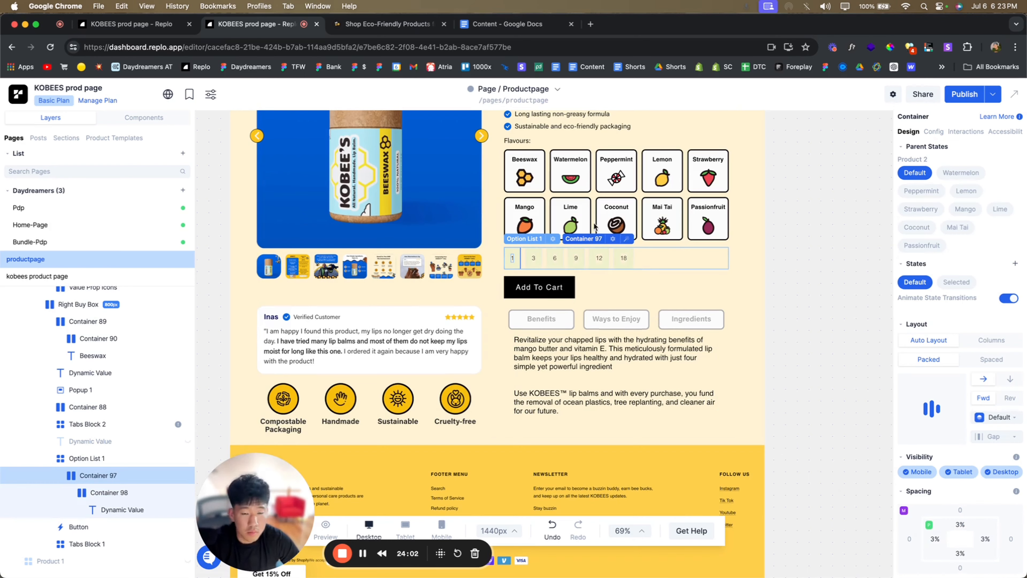
left_click(388, 24)
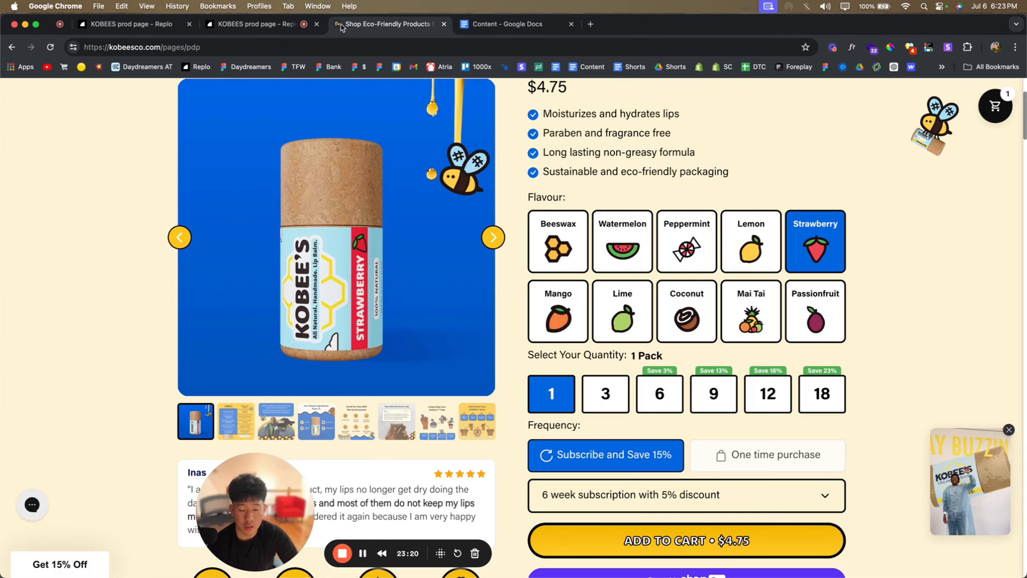
left_click(269, 25)
scroll(1000, 367, "down", 5)
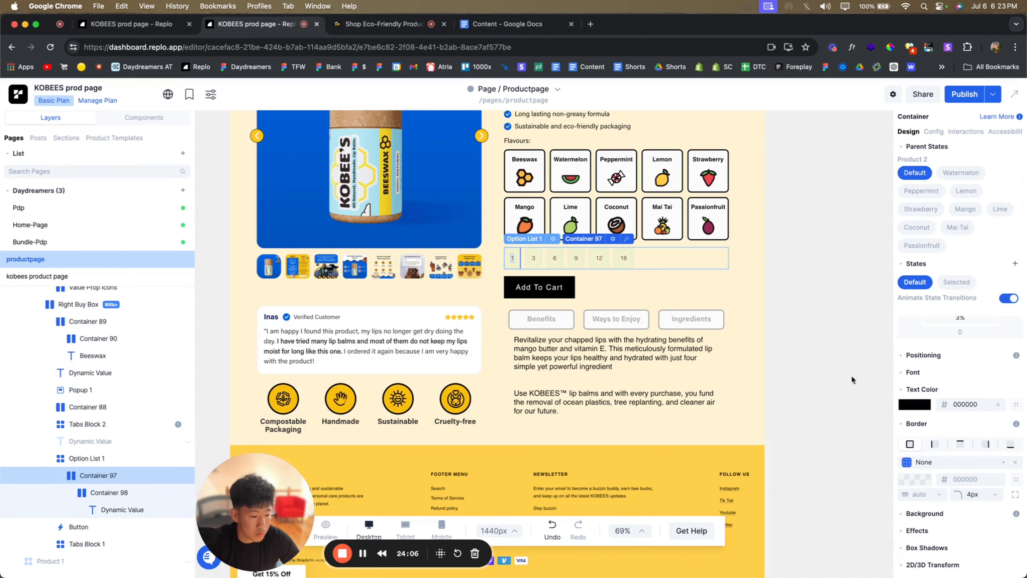
left_click(924, 513)
left_click(916, 546)
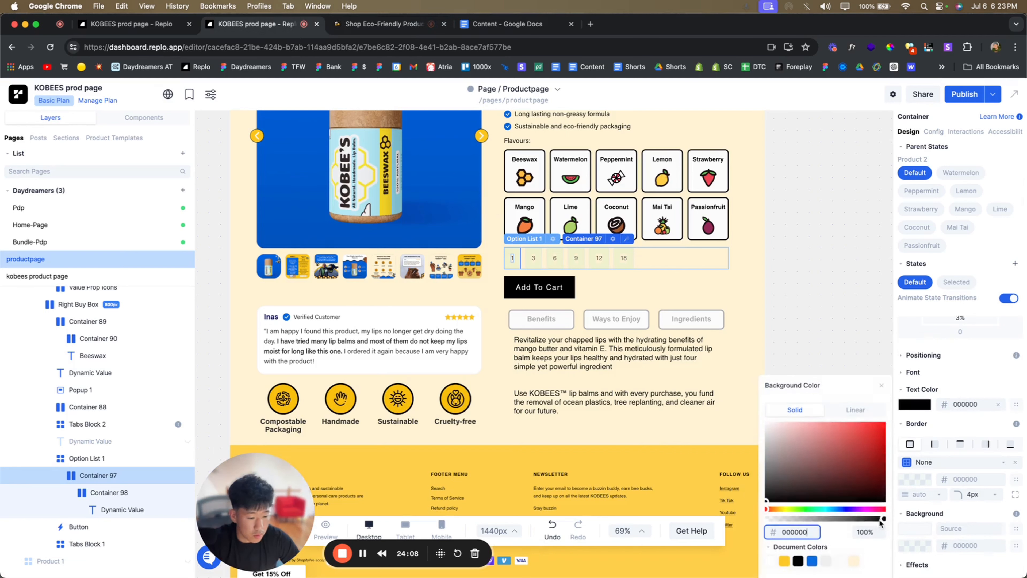
- Make Container 97 fill the available width and compare the quantity row with the live KOBEES page
scroll(949, 349, "up", 7)
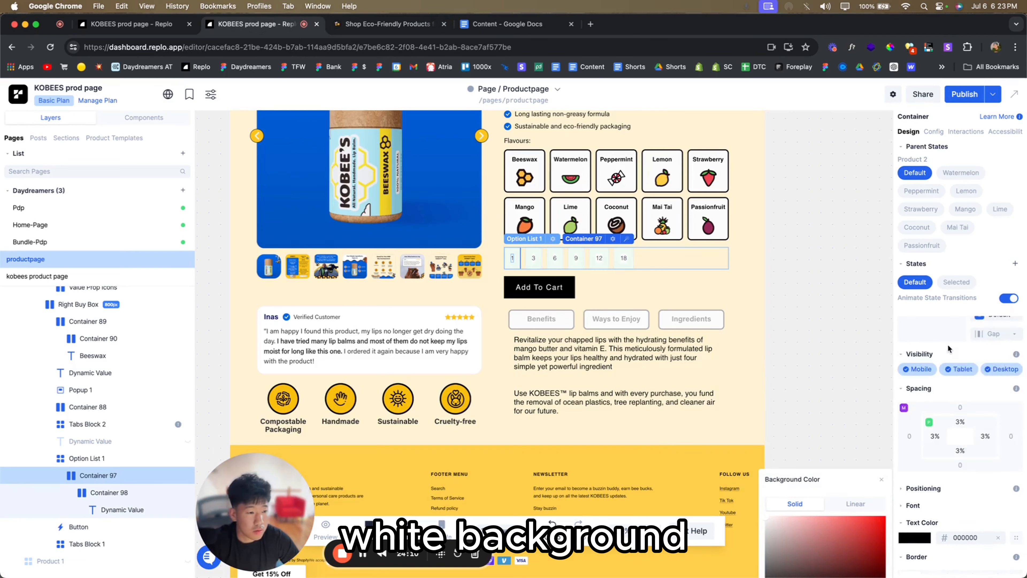
left_click(909, 371)
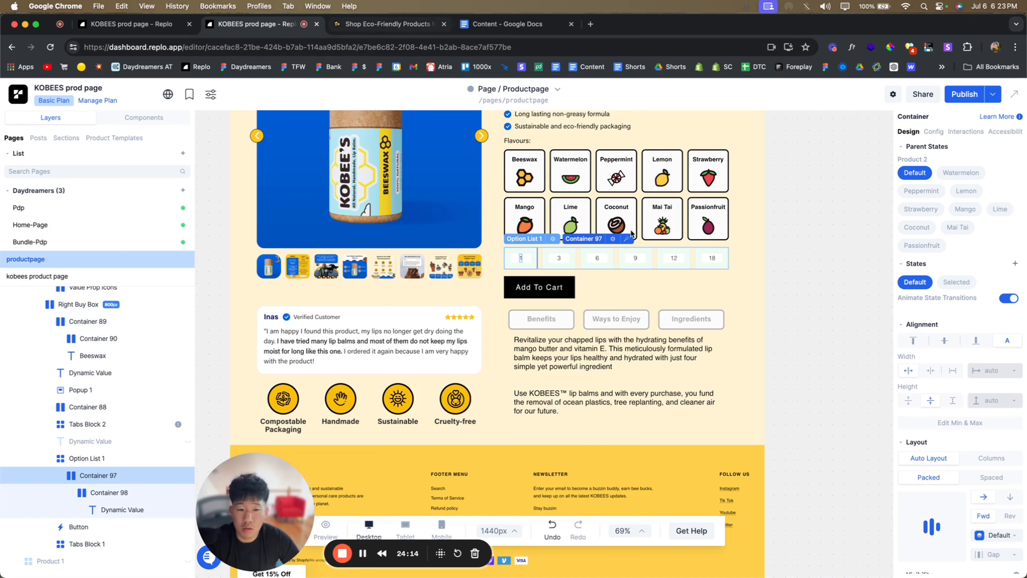
left_click(387, 25)
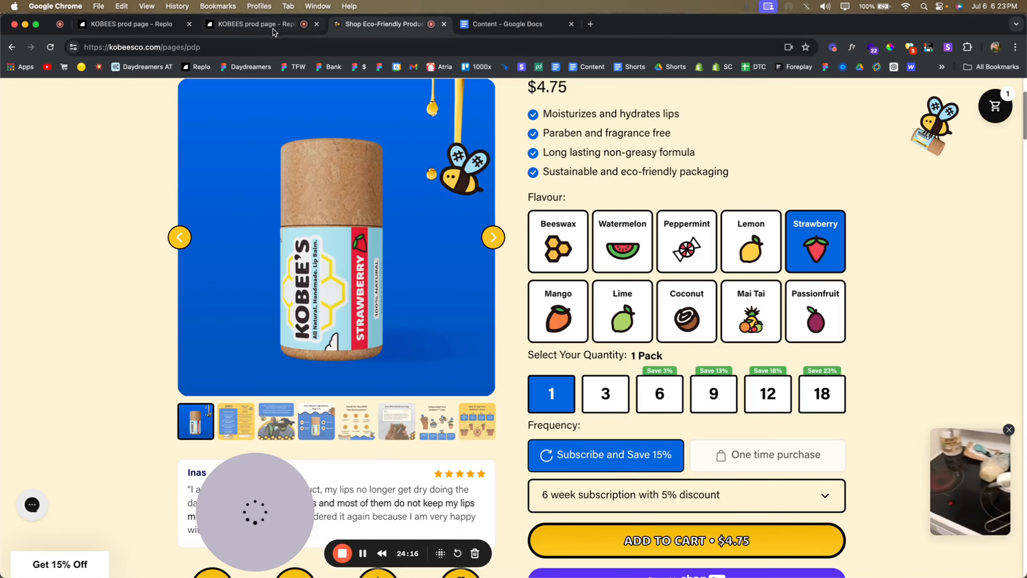
left_click(228, 26)
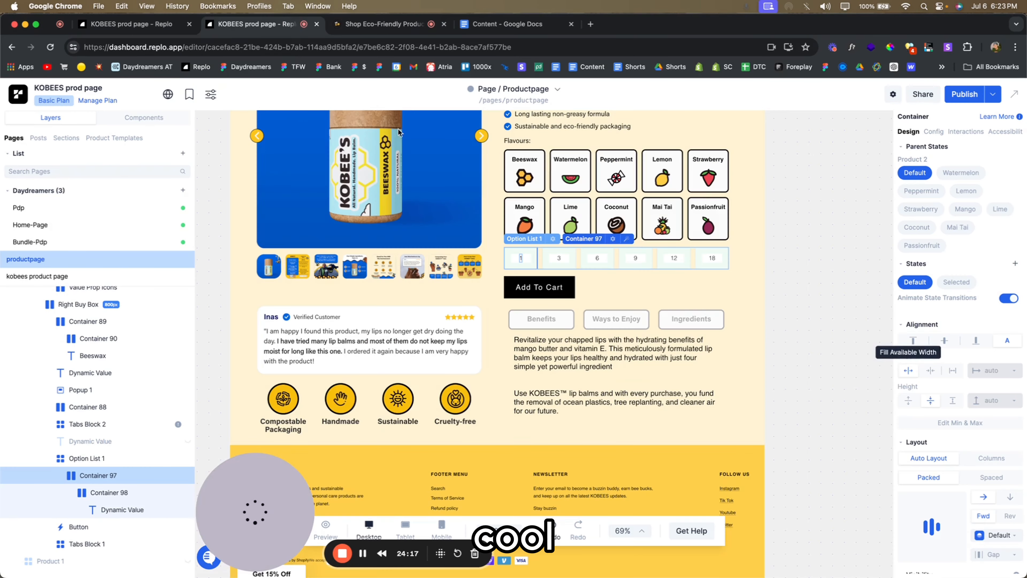
- Style the quantity number text in Container 98 with the Acumin-BdPro font, 30px size and 100% line height
left_click(521, 258)
left_click(920, 406)
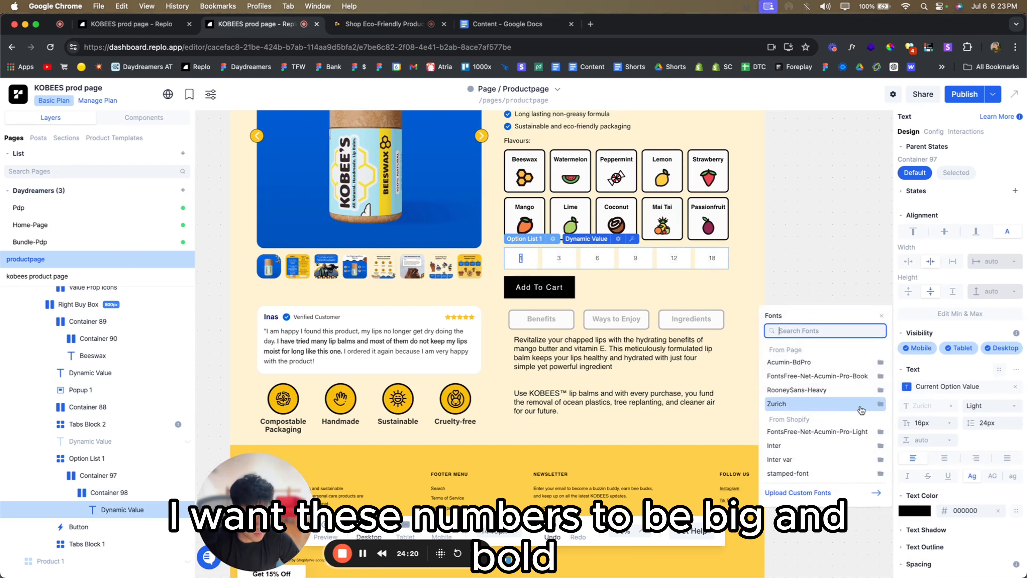
left_click(792, 363)
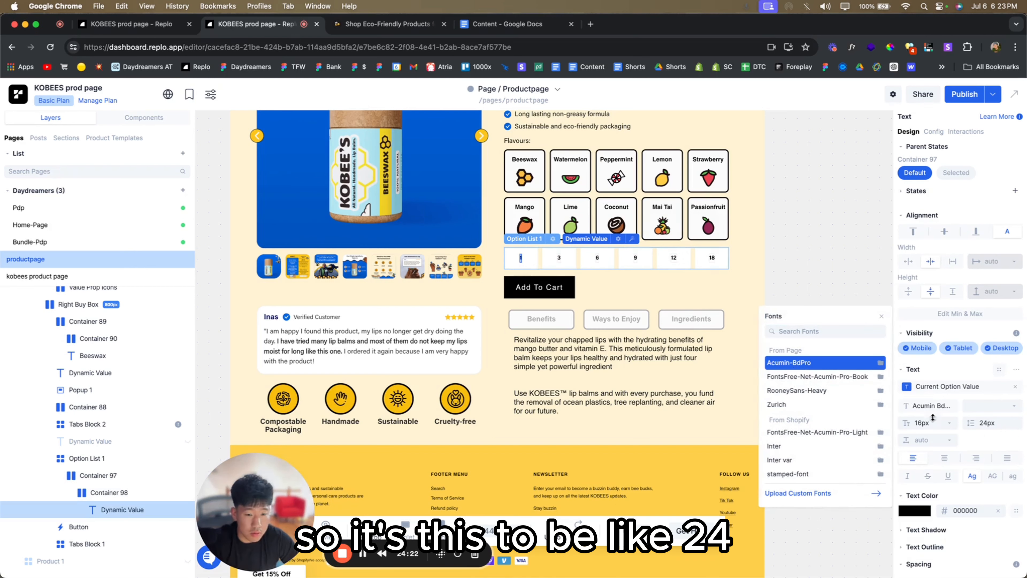
left_click(933, 426)
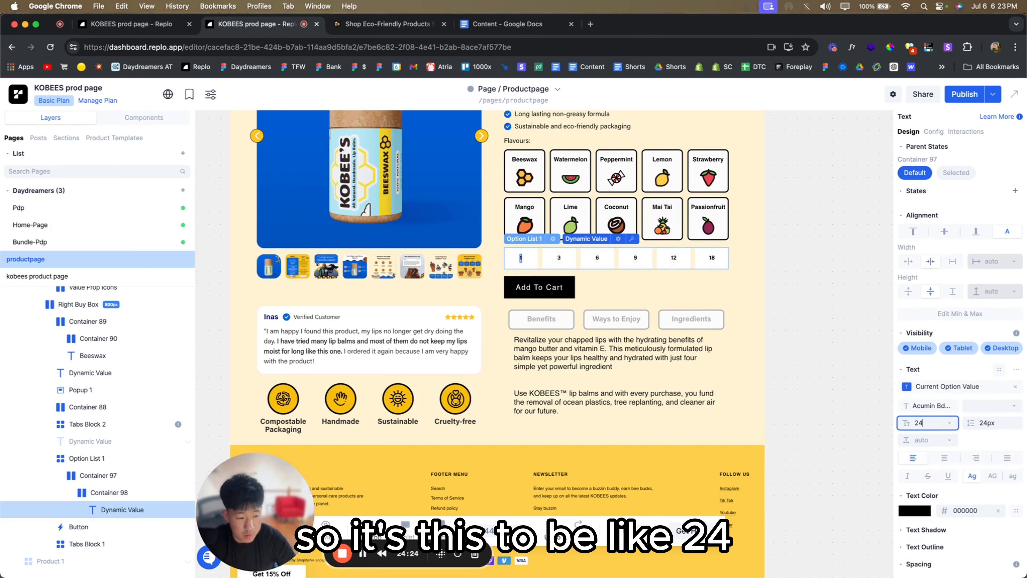
key("Return")
left_click(931, 426)
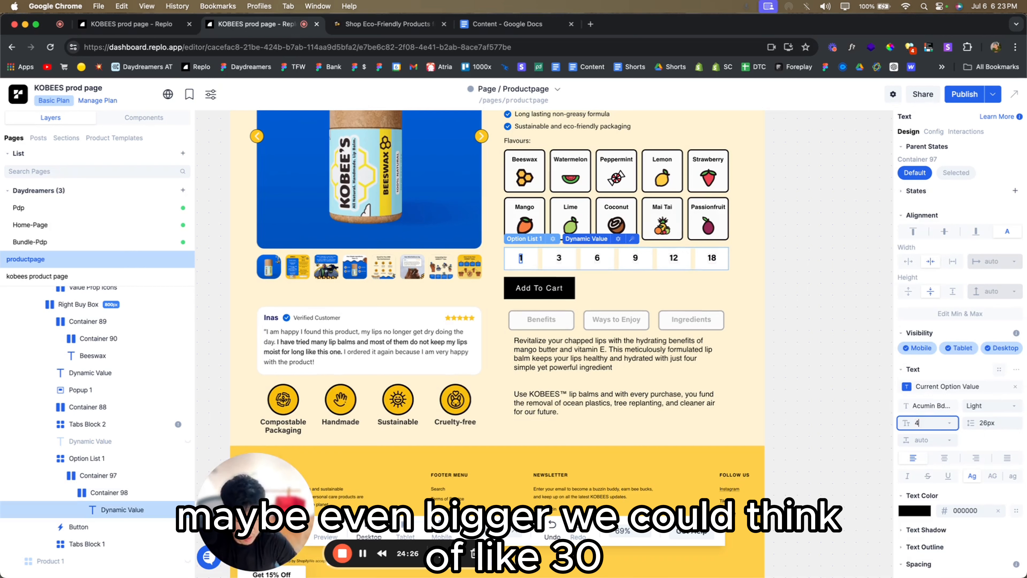
key("Return")
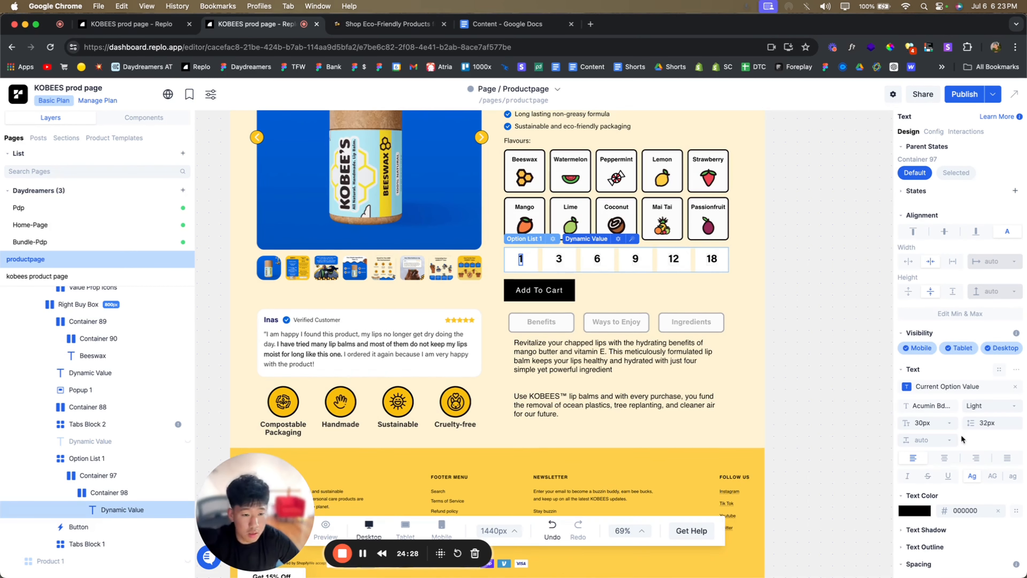
left_click(980, 423)
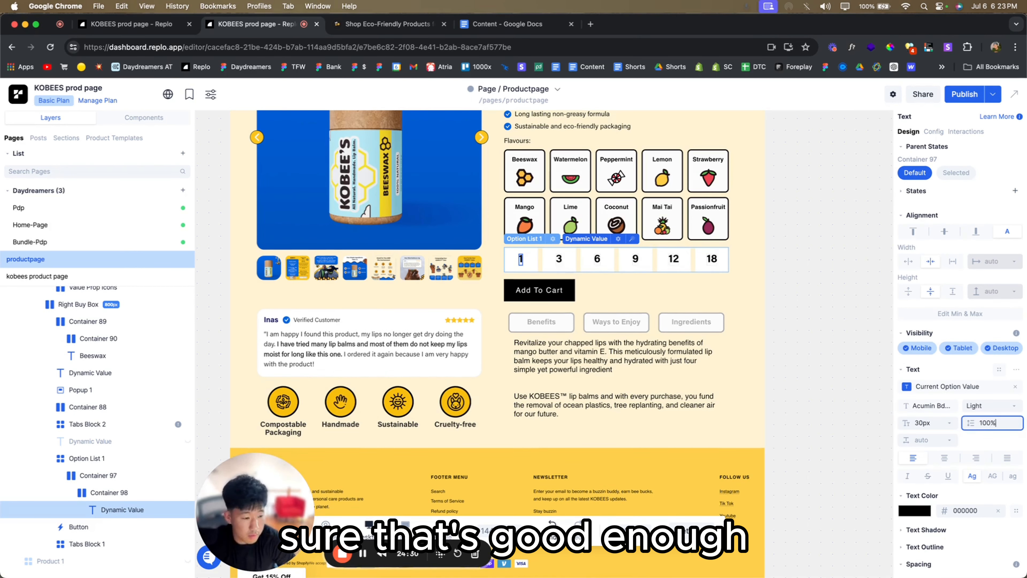
key("Return")
- Give Container 97 a solid black 000000 border 3px wide with a 10px corner radius
left_click(671, 259)
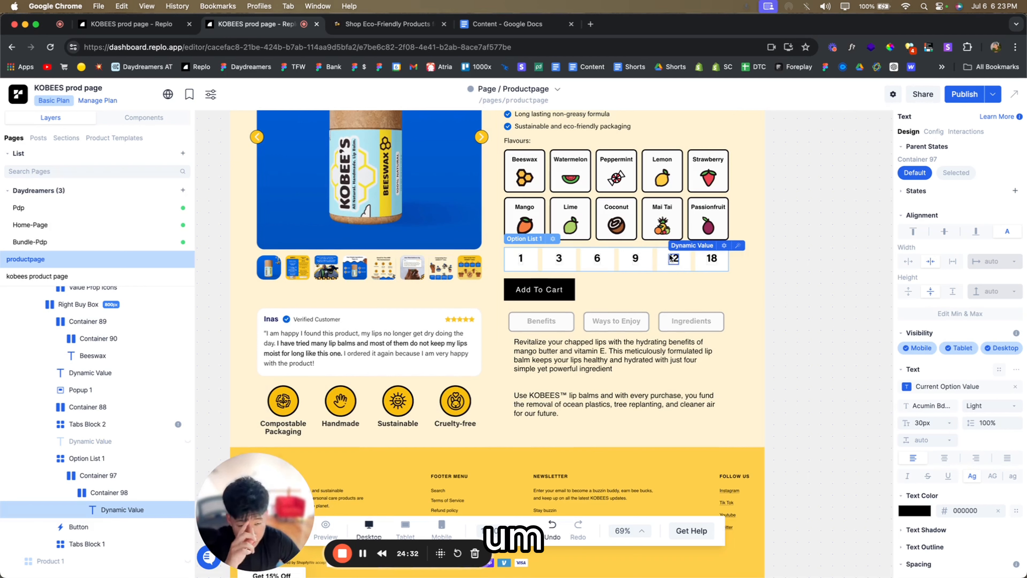
left_click(535, 264)
scroll(956, 467, "down", 5)
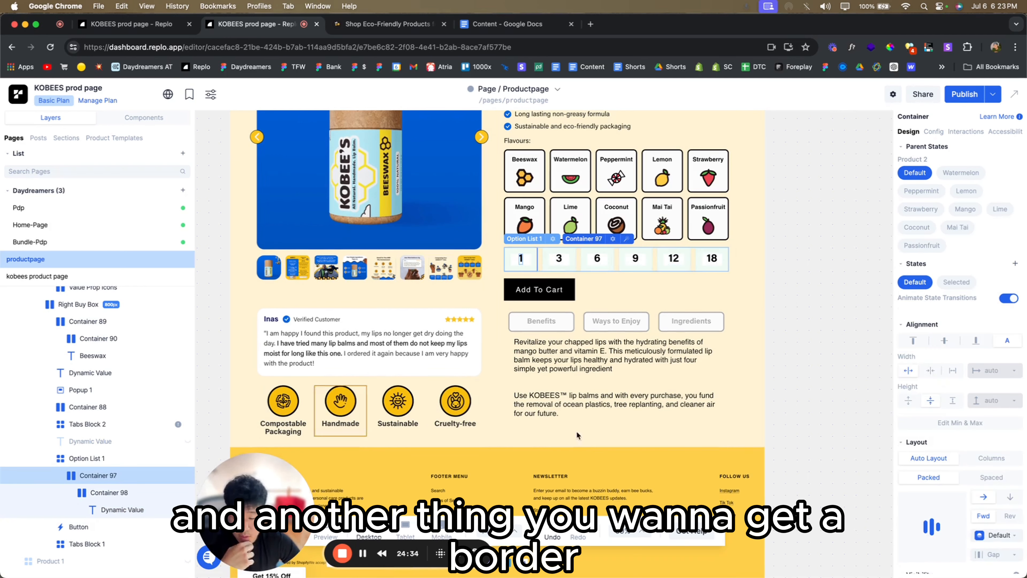
scroll(955, 465, "down", 3)
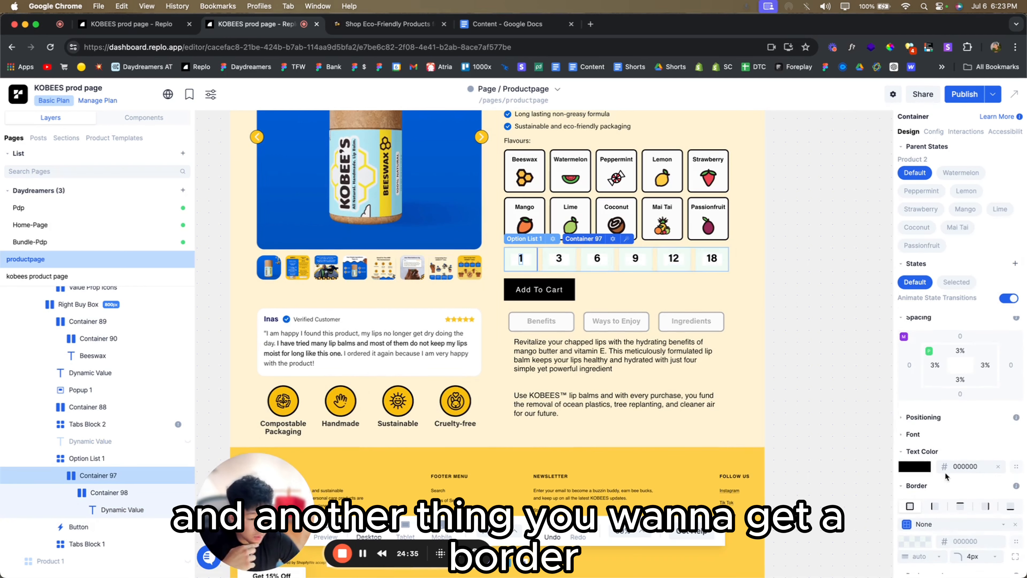
left_click(927, 557)
type("3")
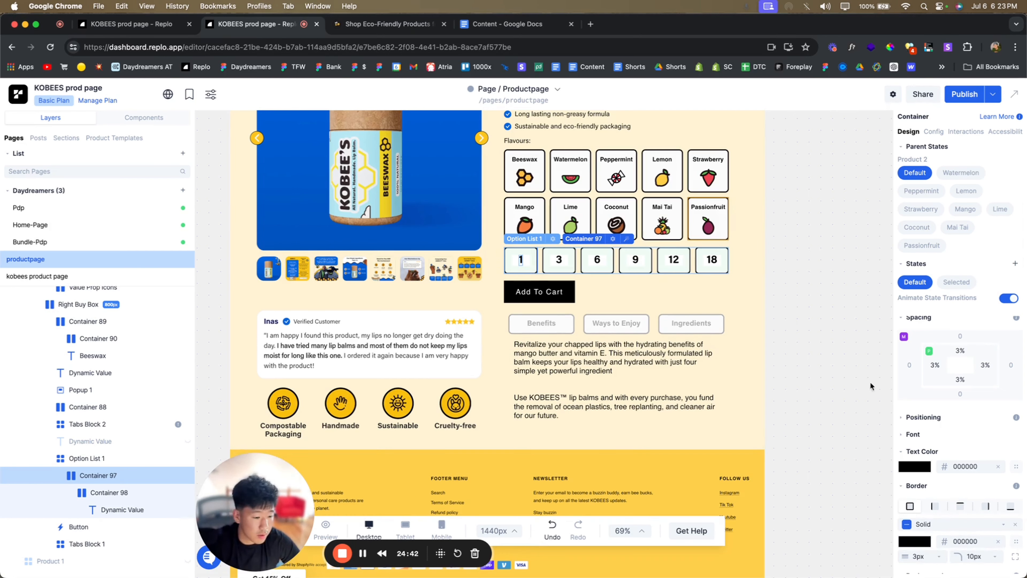
- Compare the Passionfruit tab's styling with the quantity buttons, and review the text above the quantities on the live KOBEES page
left_click(709, 222)
scroll(926, 433, "down", 2)
left_click(557, 265)
scroll(108, 441, "down", 1)
scroll(108, 440, "down", 1)
left_click(388, 24)
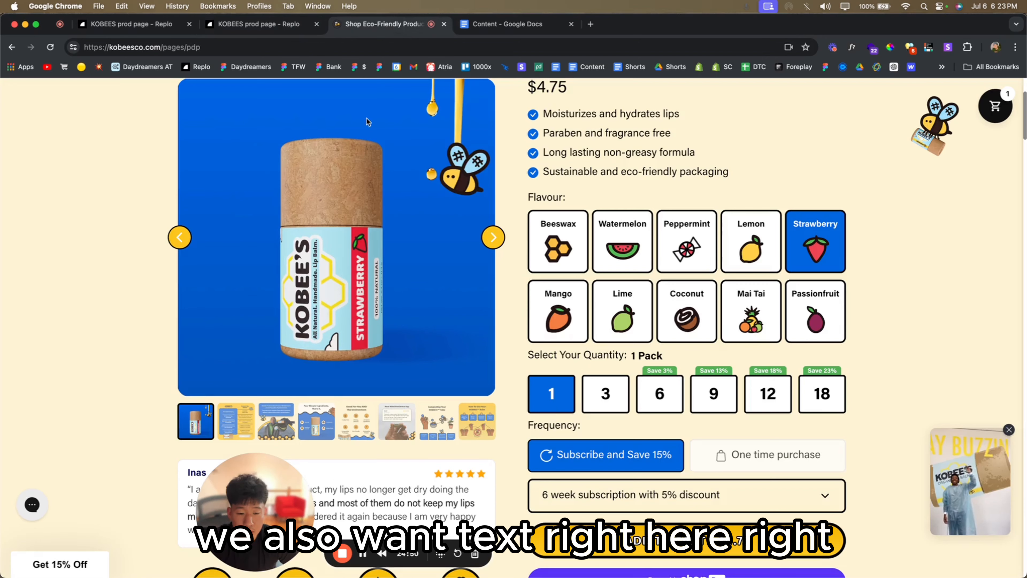
left_click(259, 24)
- Add a new container between Option List 1 and the Add To Cart button
scroll(110, 465, "down", 1)
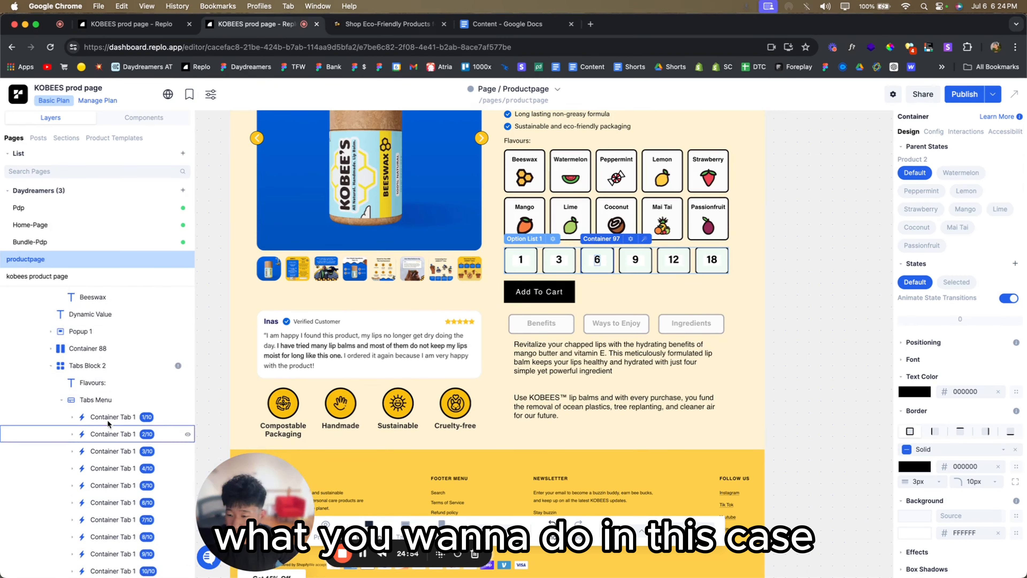
left_click(93, 505)
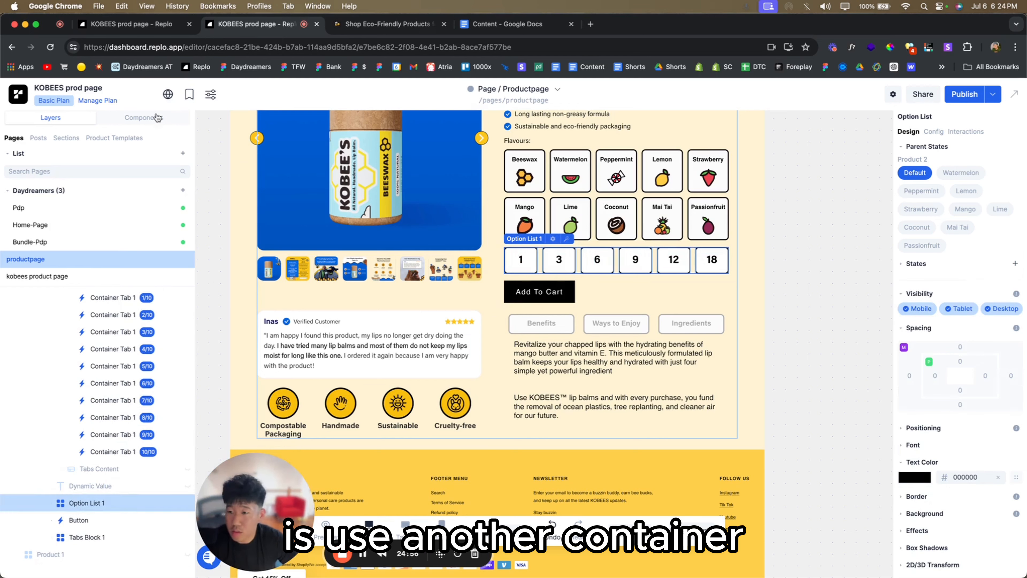
left_click(143, 118)
mouse_move(40, 276)
mouse_move(146, 244)
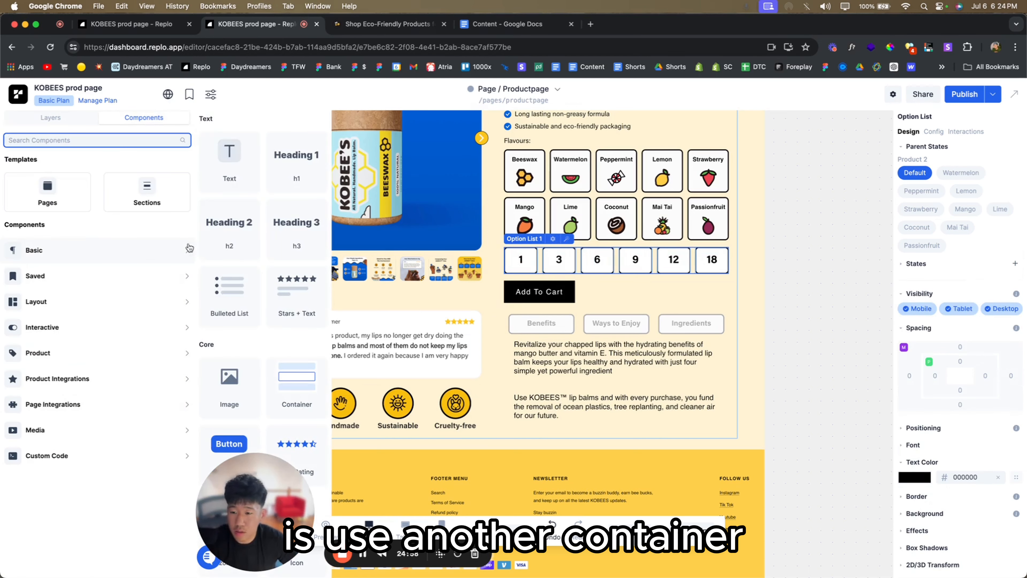
left_click_drag(296, 387, 564, 290)
- Nest Option List 1 inside the empty Container 99 and make the list fill the available width
left_click(55, 119)
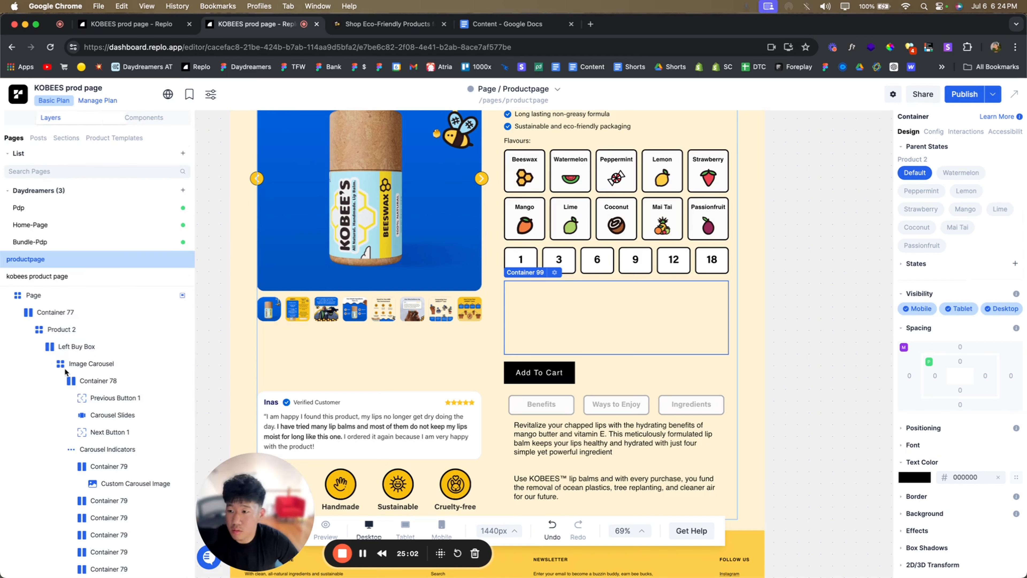
scroll(87, 425, "down", 2)
left_click(82, 470)
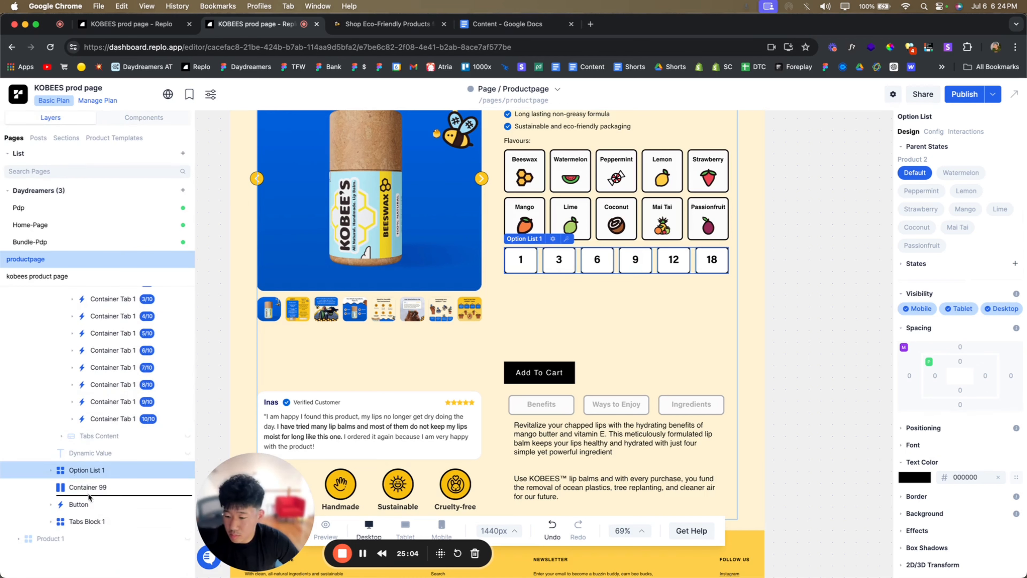
left_click_drag(81, 490, 87, 492)
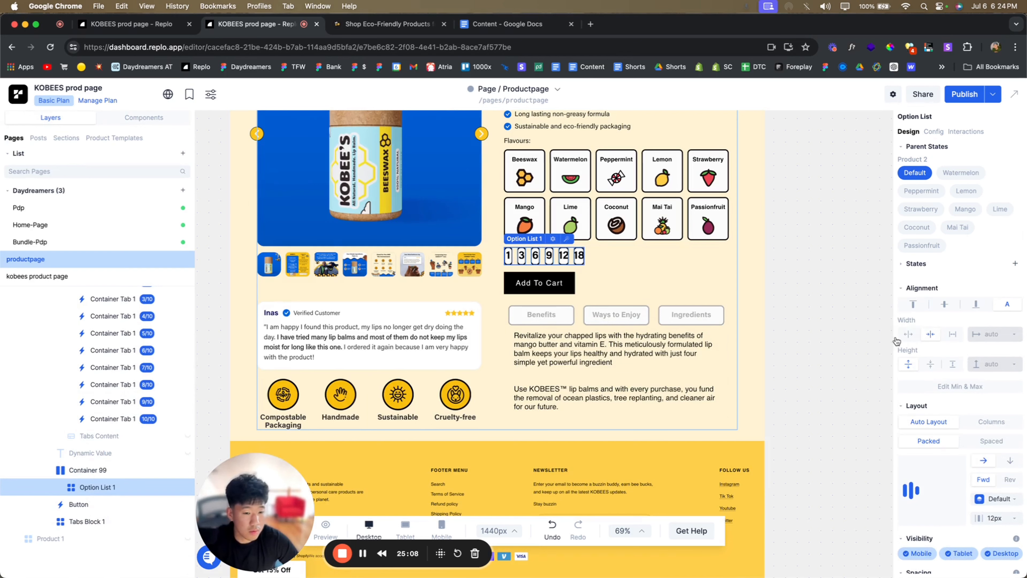
left_click(908, 334)
- Add another new container directly above the row of quantity buttons
left_click(144, 118)
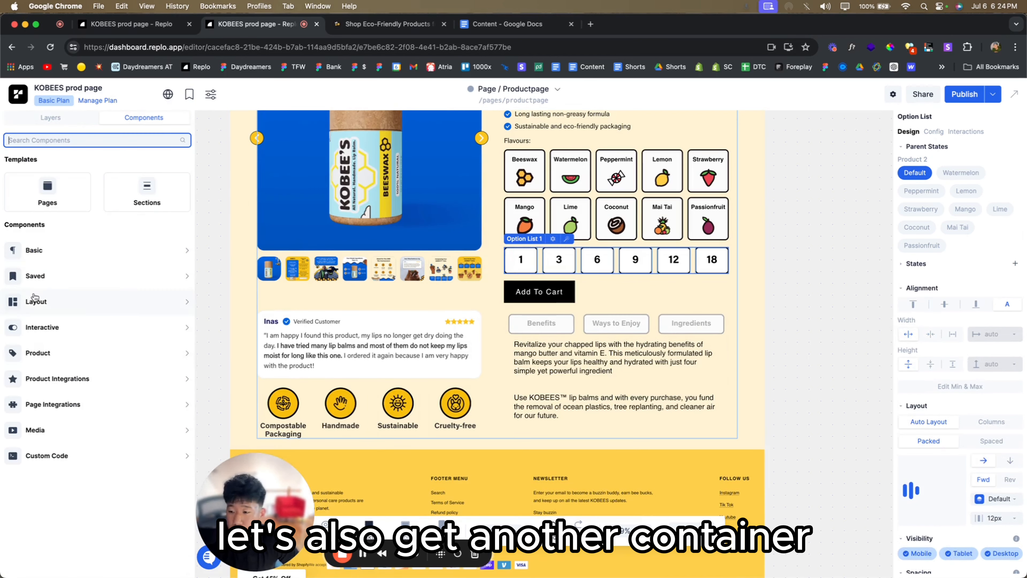
mouse_move(121, 258)
left_click_drag(301, 373, 576, 261)
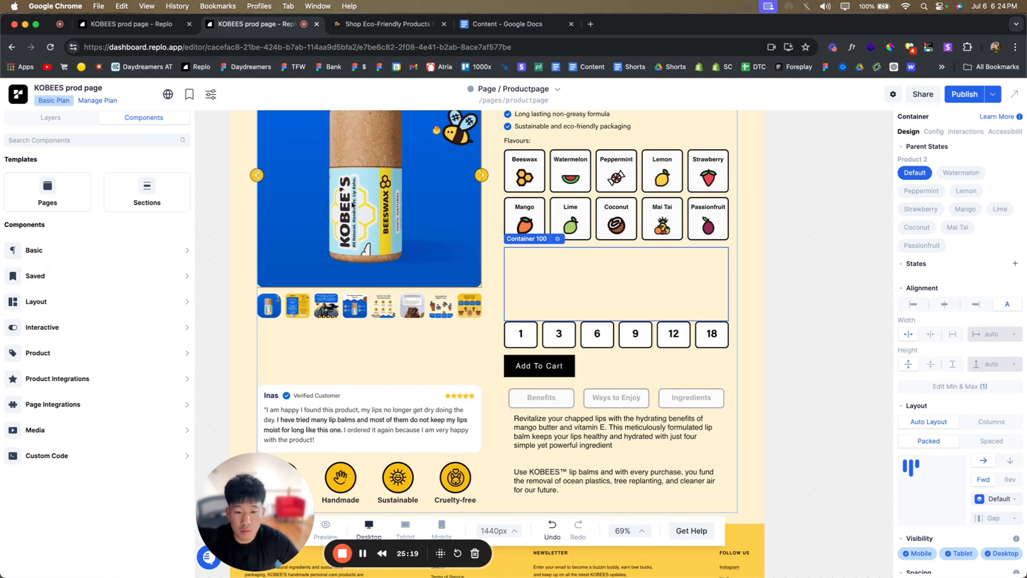
- Place a copy of the "Flavours:" text label inside Container 100, above the quantity buttons
left_click(75, 120)
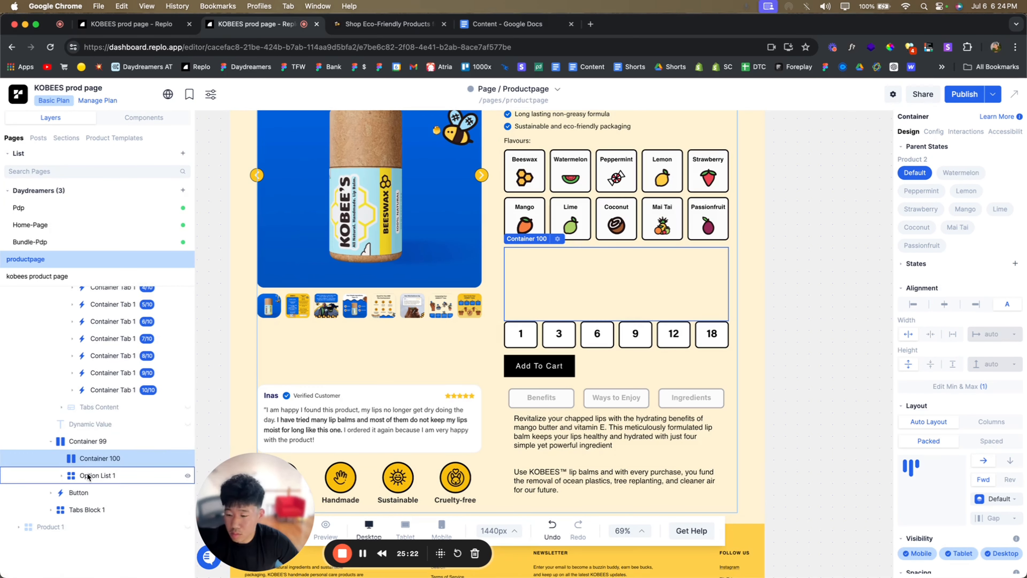
left_click(142, 447)
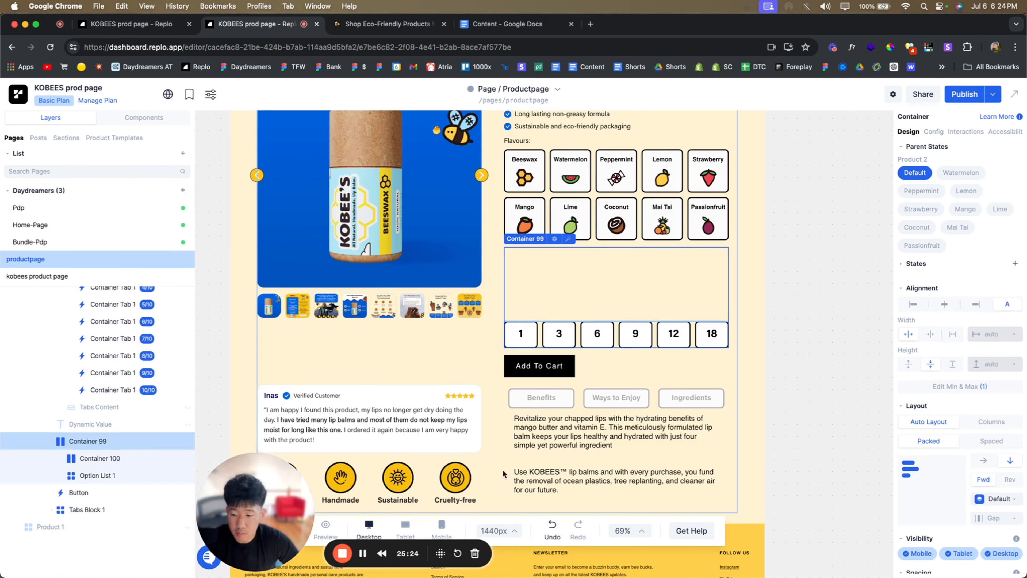
scroll(529, 174, "up", 1)
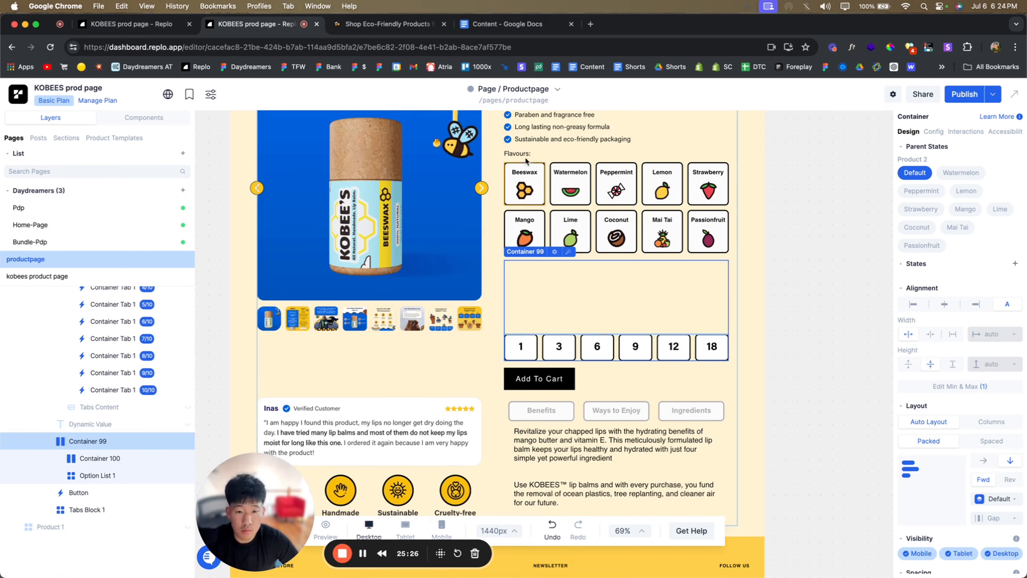
left_click(525, 155)
left_click_drag(94, 553, 94, 540)
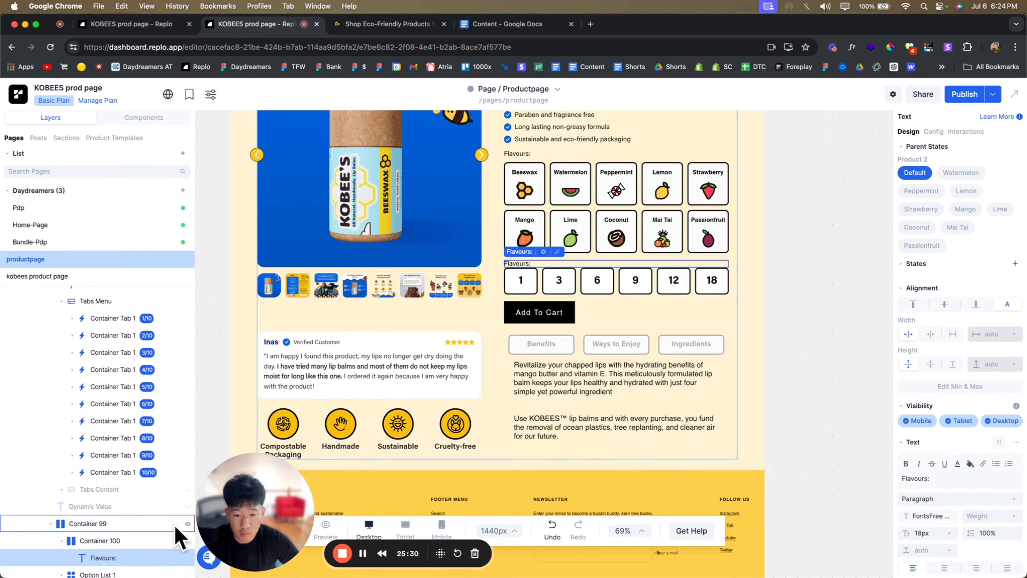
- Set the gap between the items in Container 99 to 1rem
left_click(108, 528)
left_click(991, 519)
type("1re")
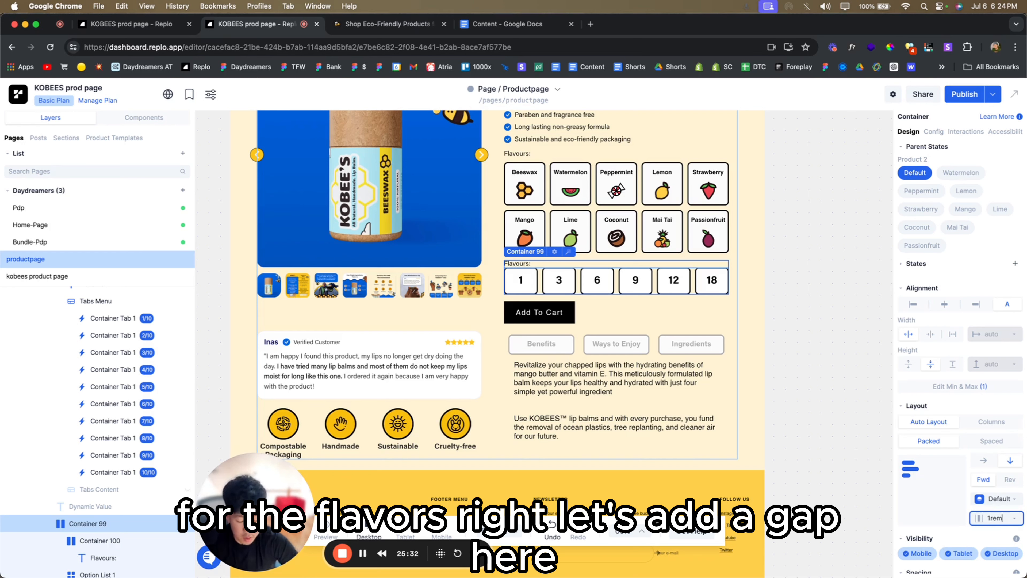
type("m")
key("Return")
left_click(848, 373)
scroll(746, 378, "up", 1)
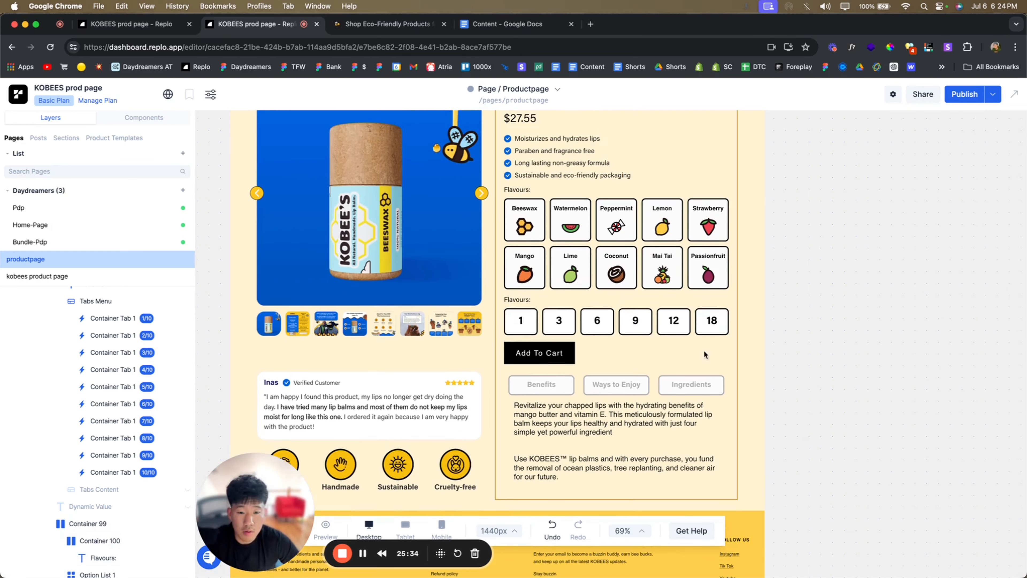
- Replace the label text above the quantity buttons with "Select Your Quantity:", copied from the live KOBEES page
left_click(549, 301)
scroll(129, 396, "down", 1)
left_click(98, 467)
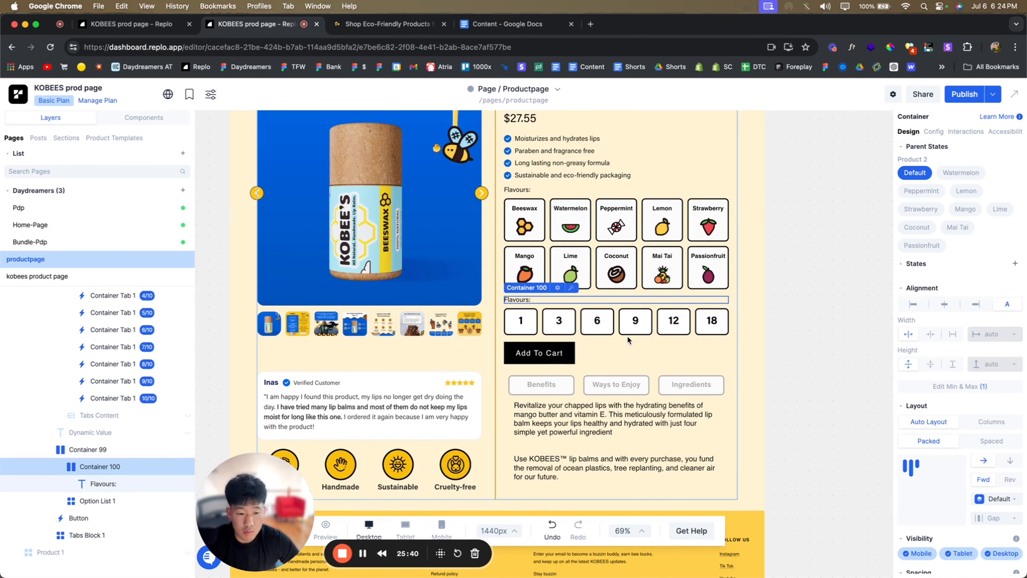
left_click(404, 24)
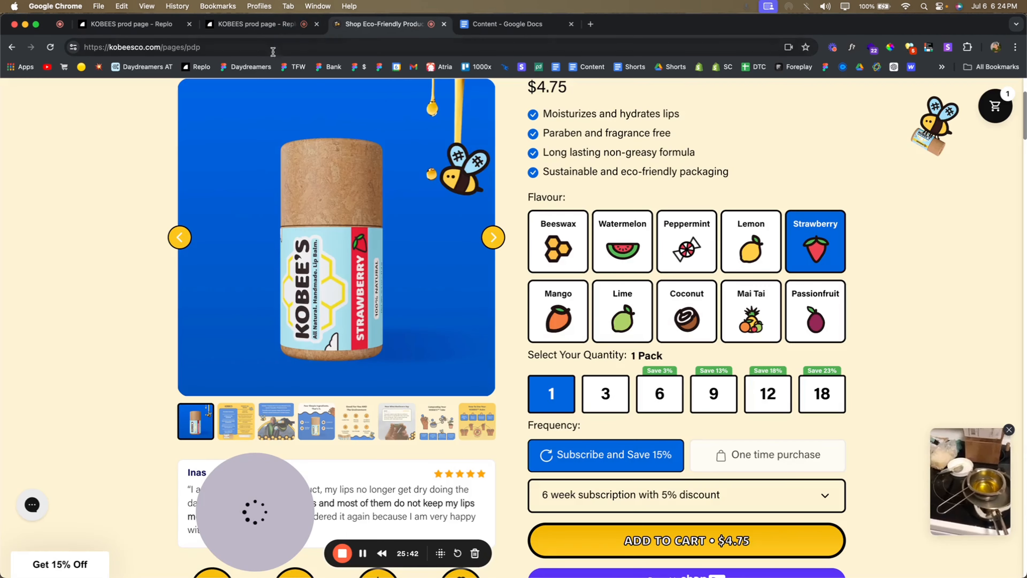
left_click_drag(629, 356, 527, 355)
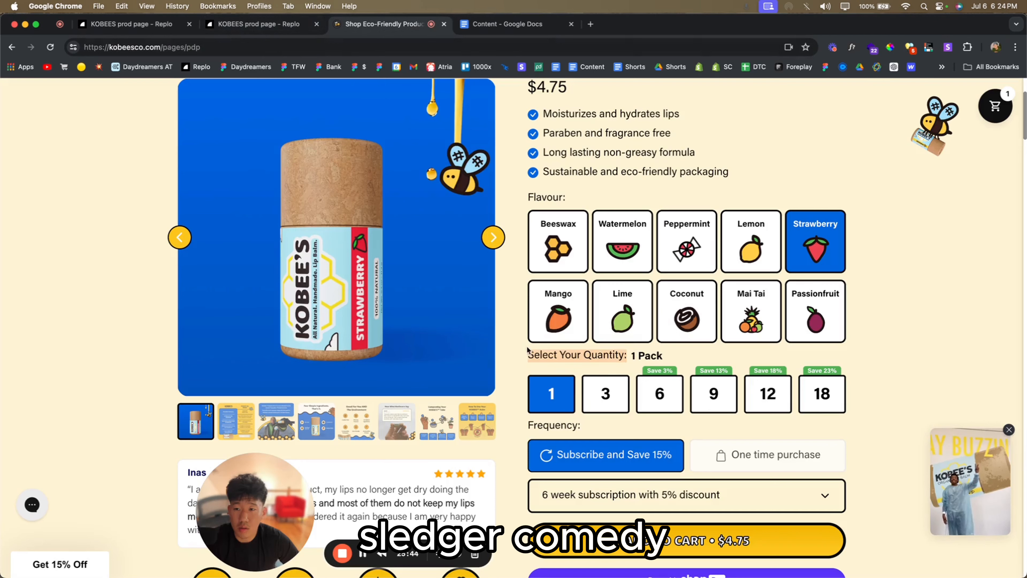
key("super+c")
left_click(247, 27)
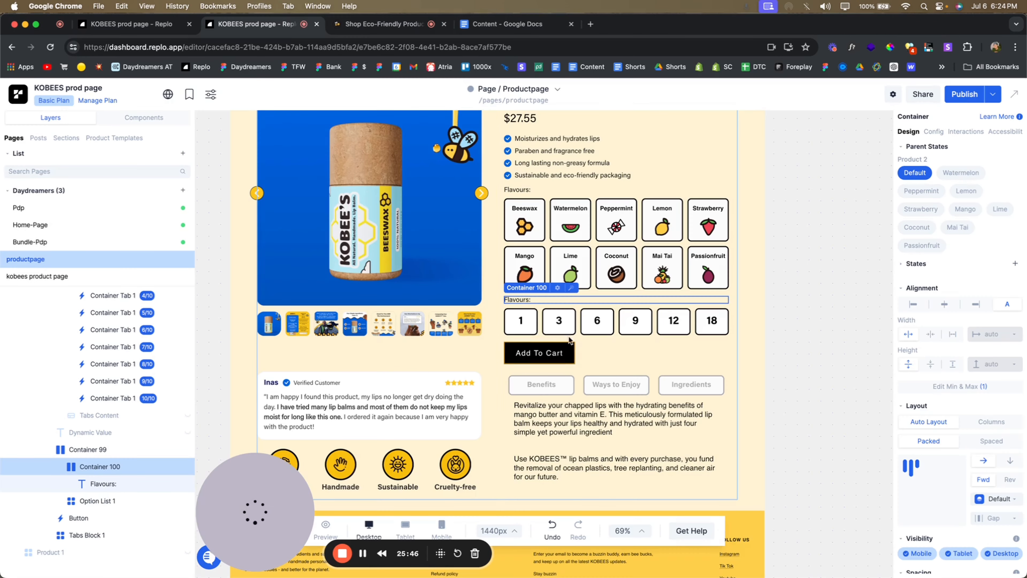
left_click(521, 299)
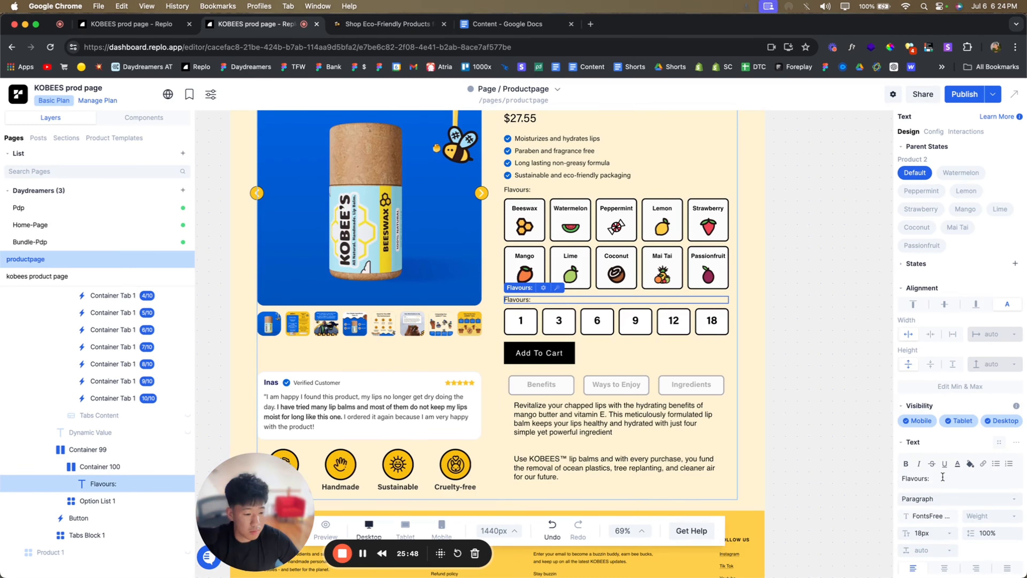
key("super+v")
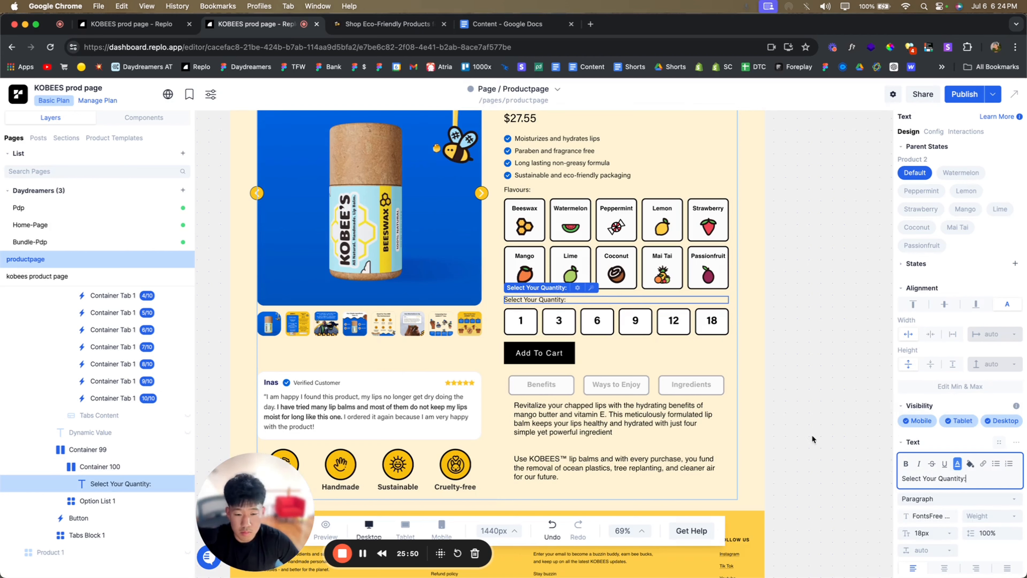
left_click(812, 439)
- Add a copy of the "Flavours:" text beside the "Select Your Quantity:" label in Container 100
left_click(581, 301)
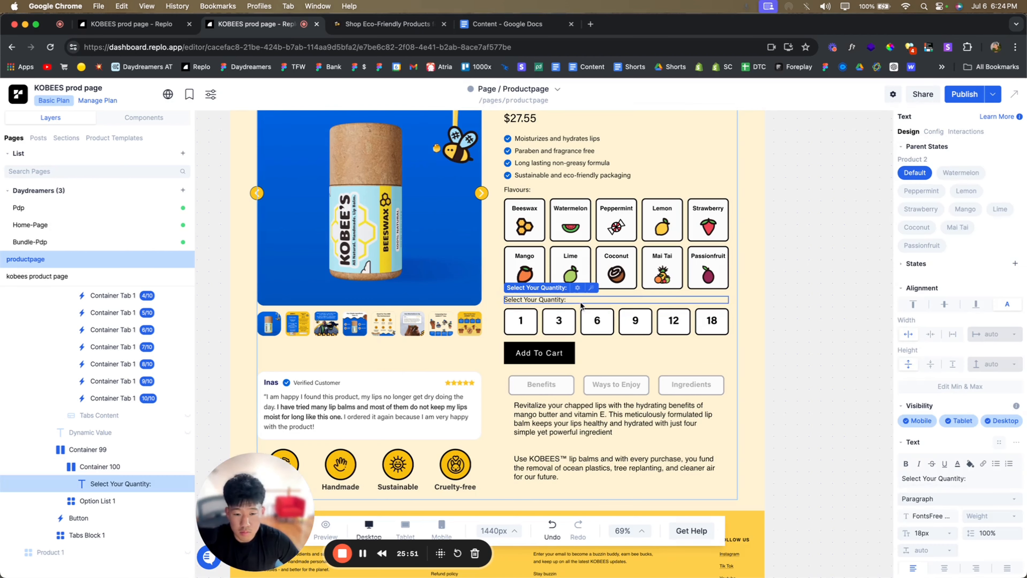
left_click(97, 466)
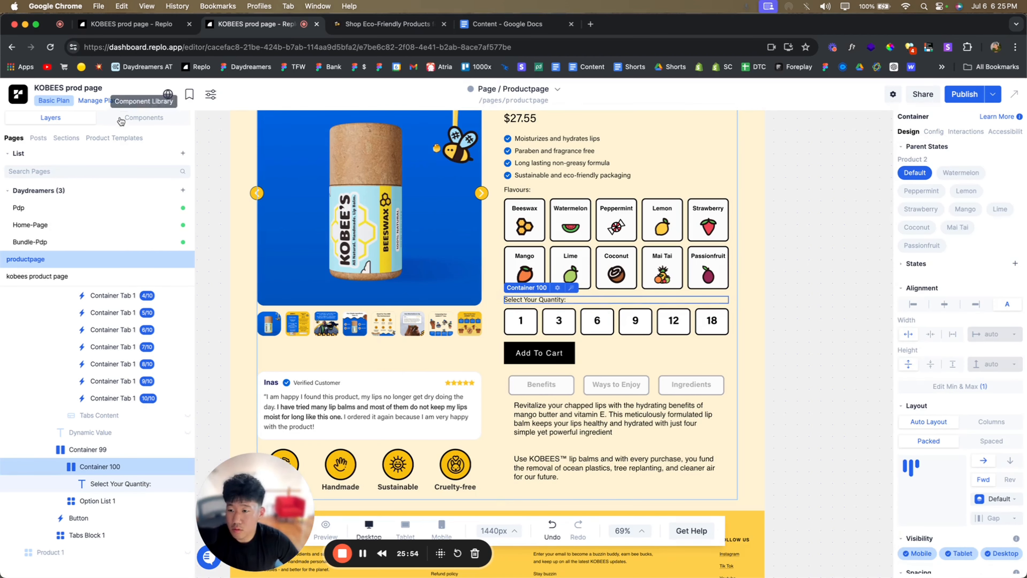
left_click(515, 190)
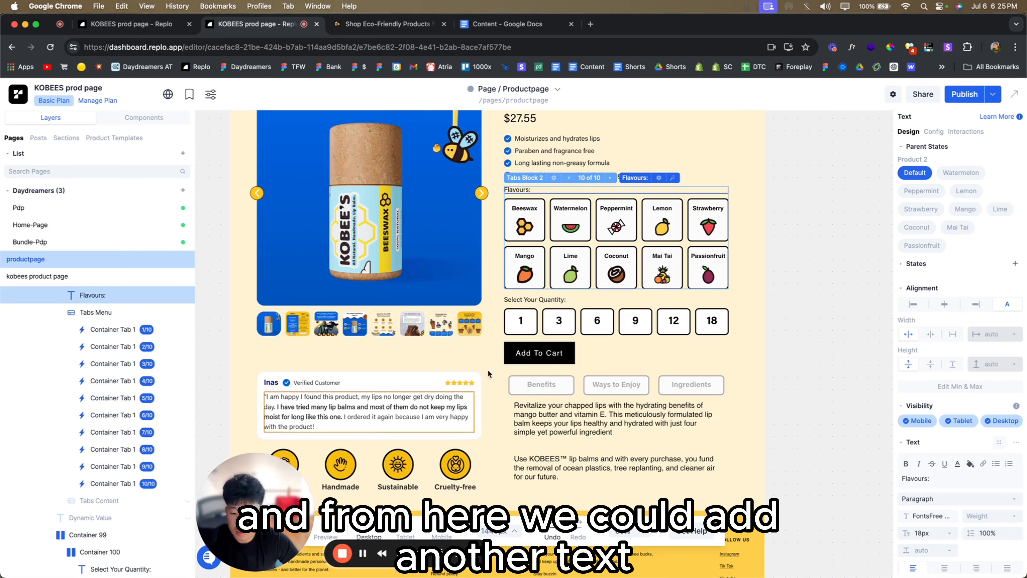
left_click(535, 299)
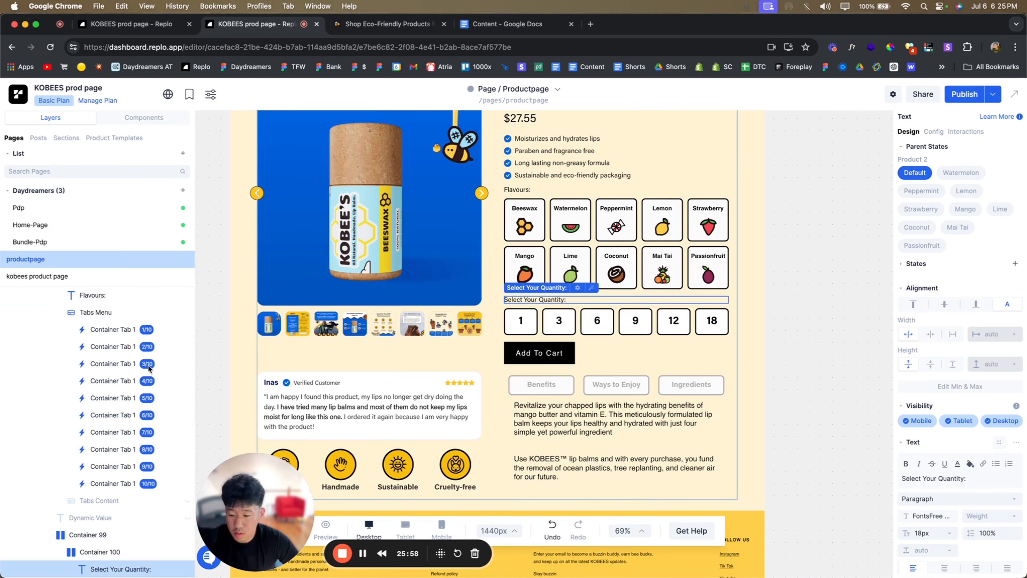
key("cmd+v")
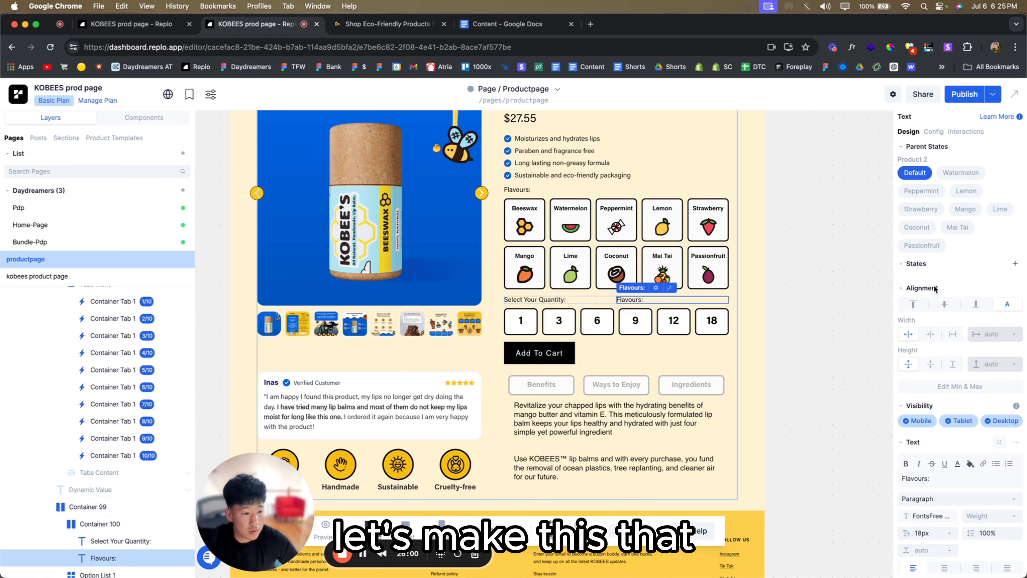
- Make the copied "Flavours:" text and Container 100 fit their content's width, and set the container's gap to 0.5rem
left_click(930, 334)
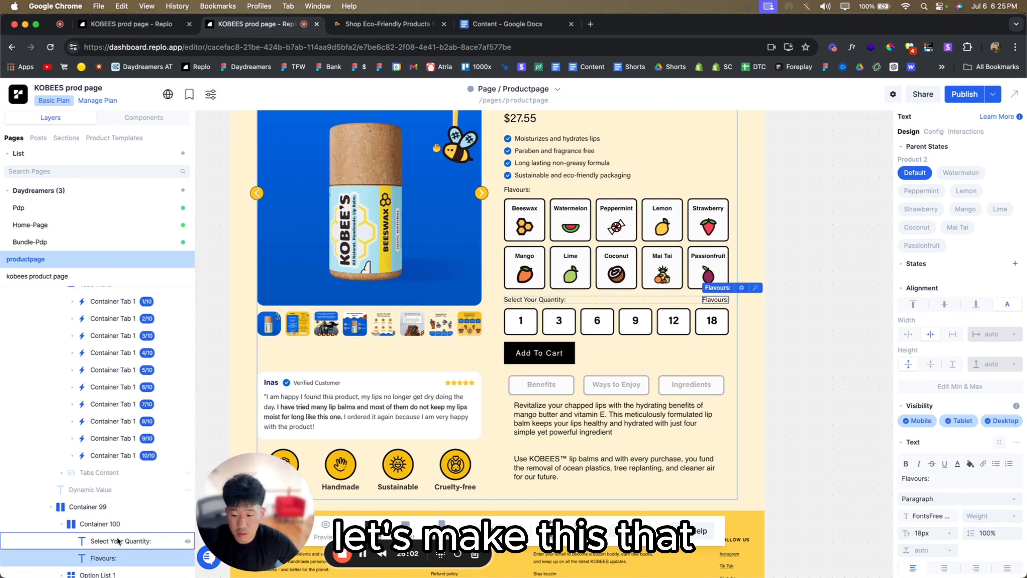
left_click(101, 523)
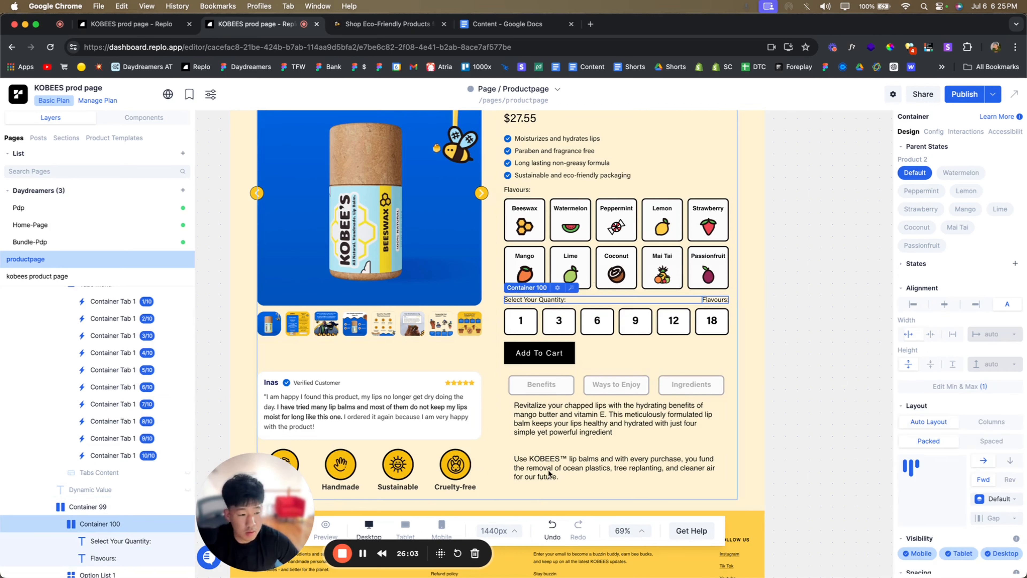
left_click(930, 334)
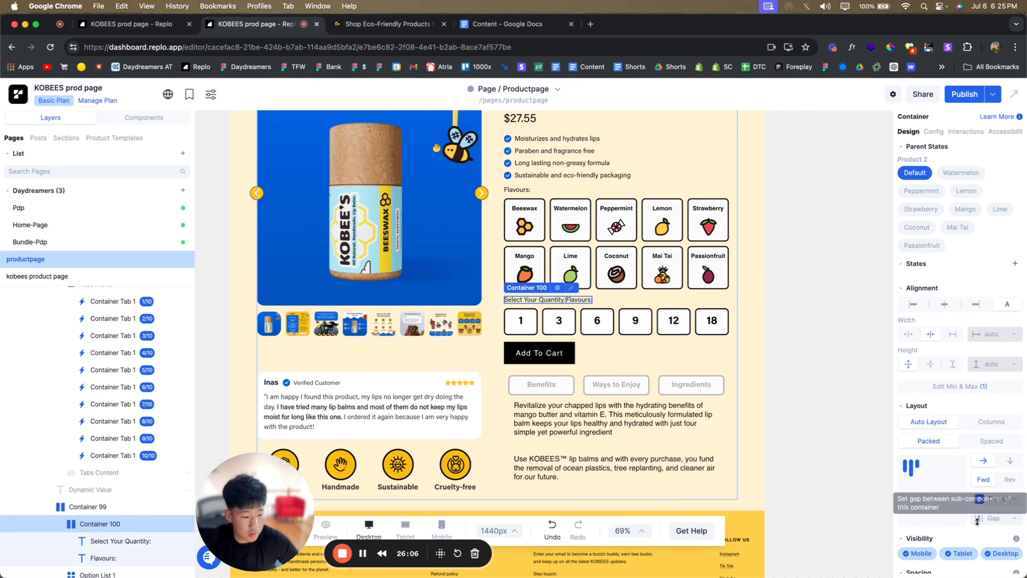
left_click(989, 517)
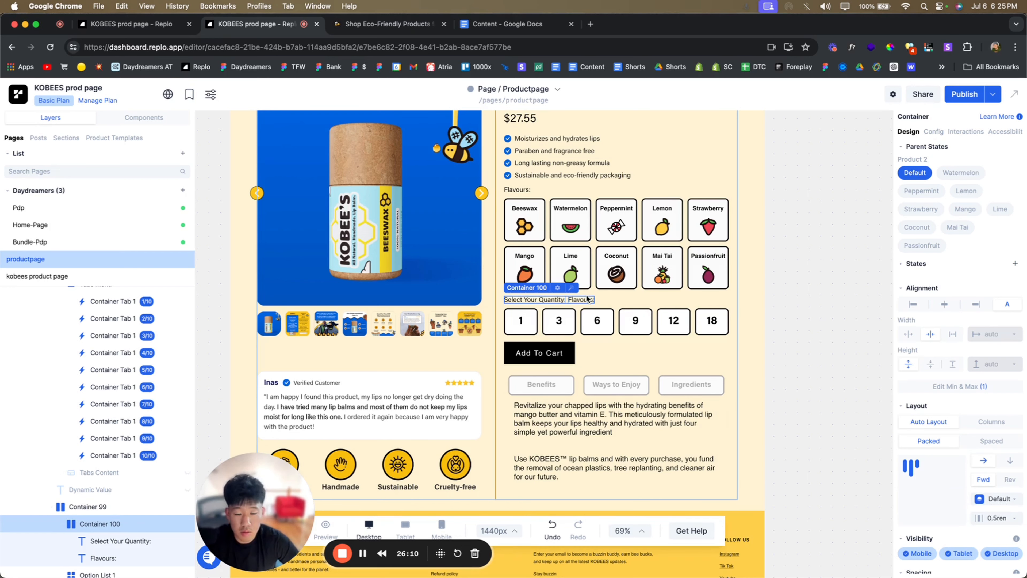
- Examine on the live KOBEES page how the text after "Select Your Quantity:" responds to choosing different quantities
left_click(574, 311)
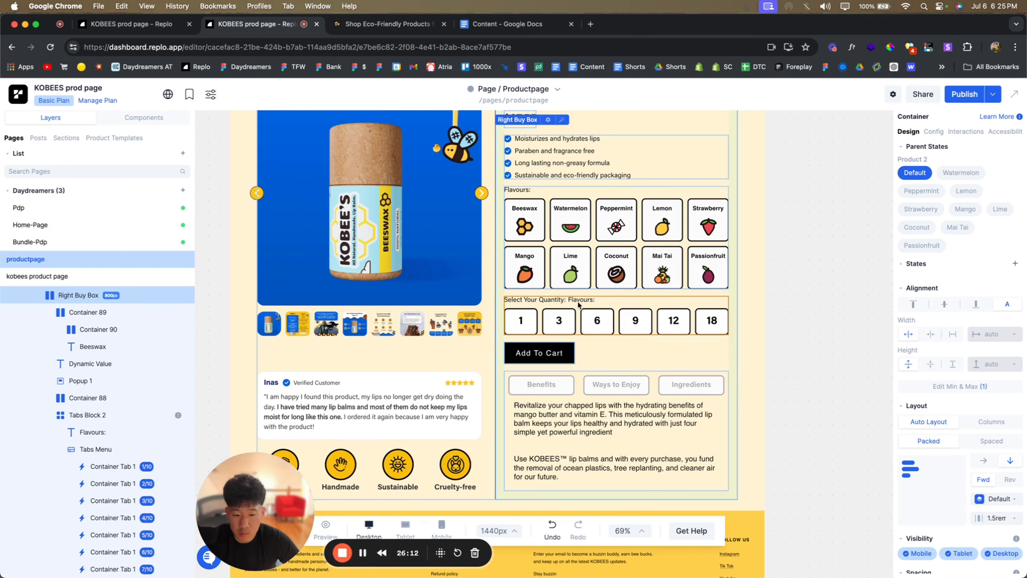
left_click(580, 301)
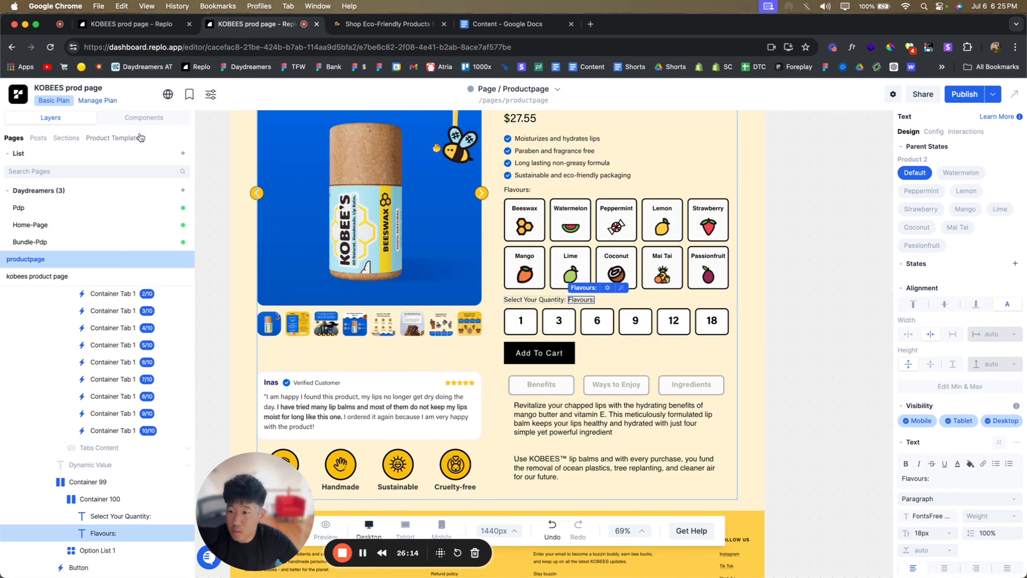
left_click(144, 117)
mouse_move(36, 250)
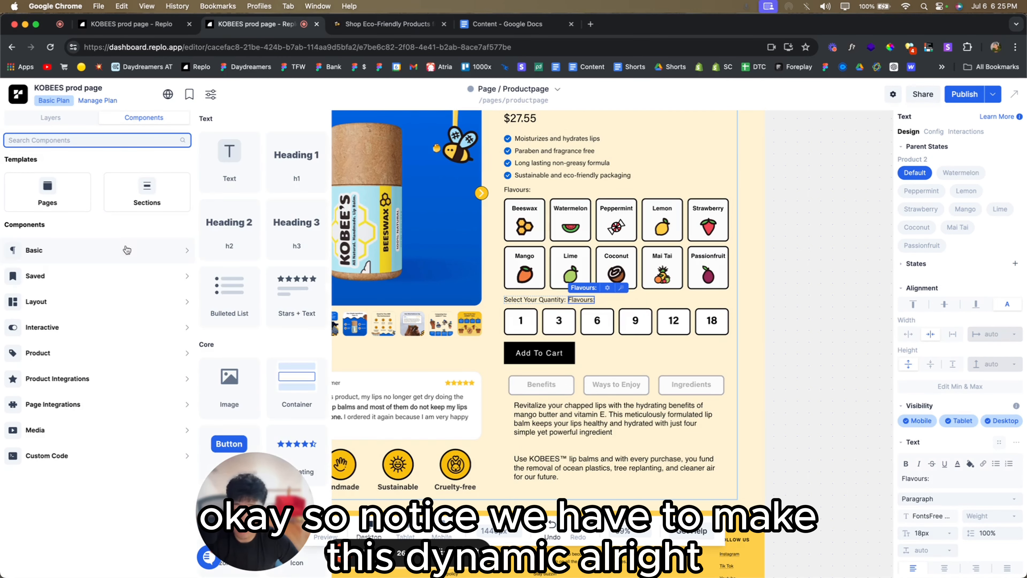
key("ctrl+Tab")
left_click(621, 399)
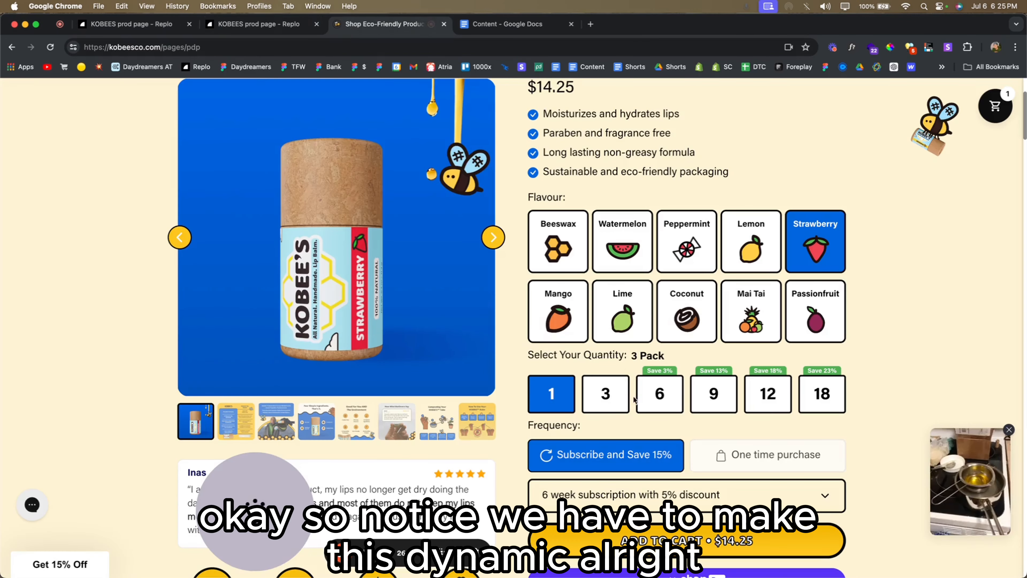
left_click(652, 397)
left_click(615, 397)
left_click(713, 395)
left_click(767, 393)
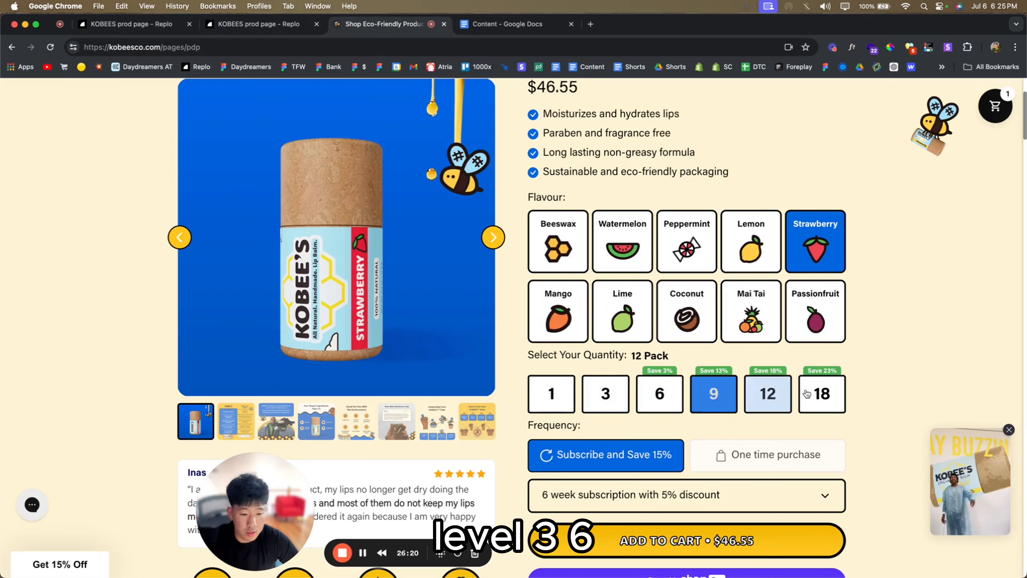
- Add a new container after "Select Your Quantity:" in Container 100 and nest the copied "Flavours:" text inside it
key("ctrl+shift+Tab")
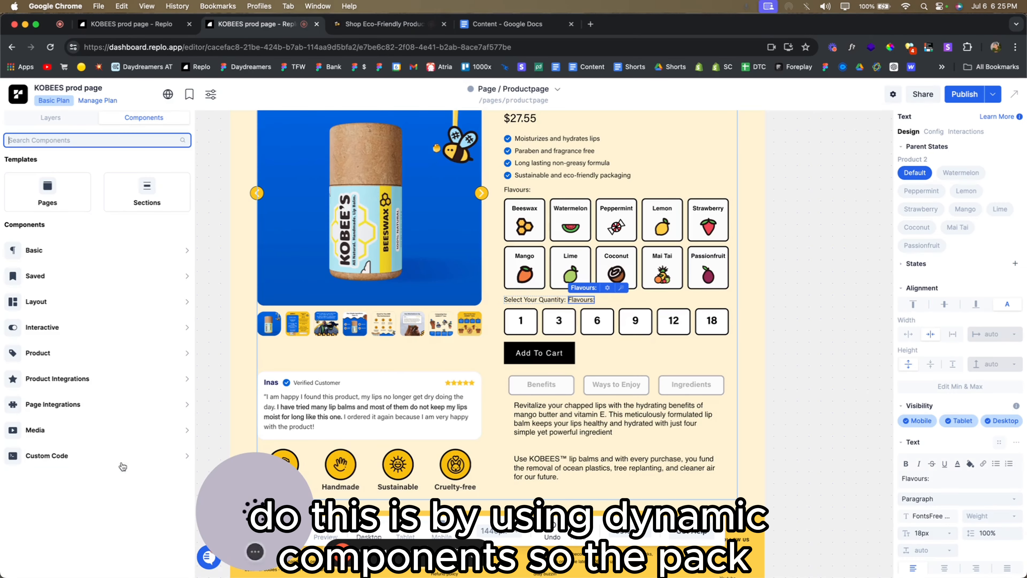
mouse_move(152, 267)
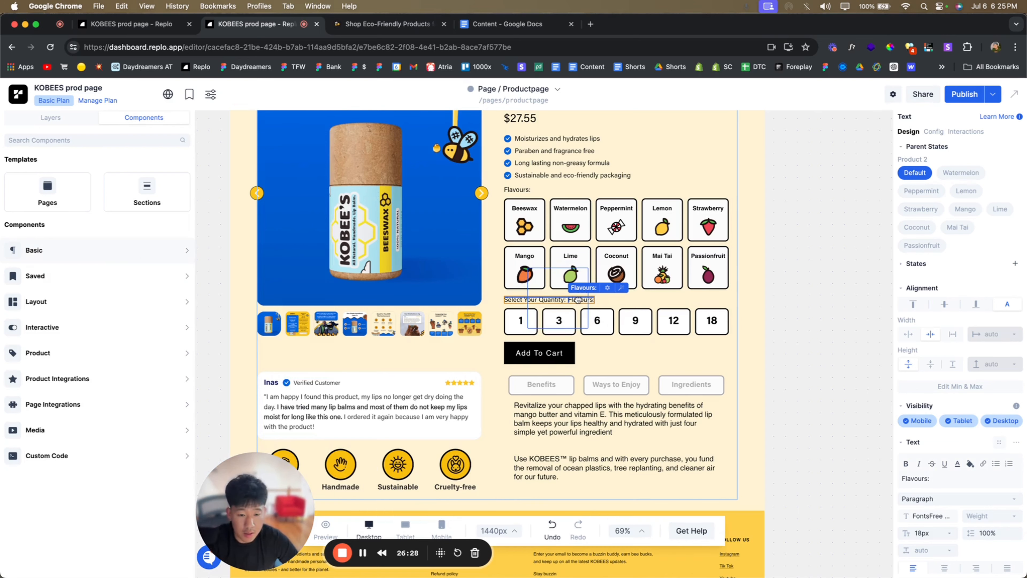
left_click(405, 28)
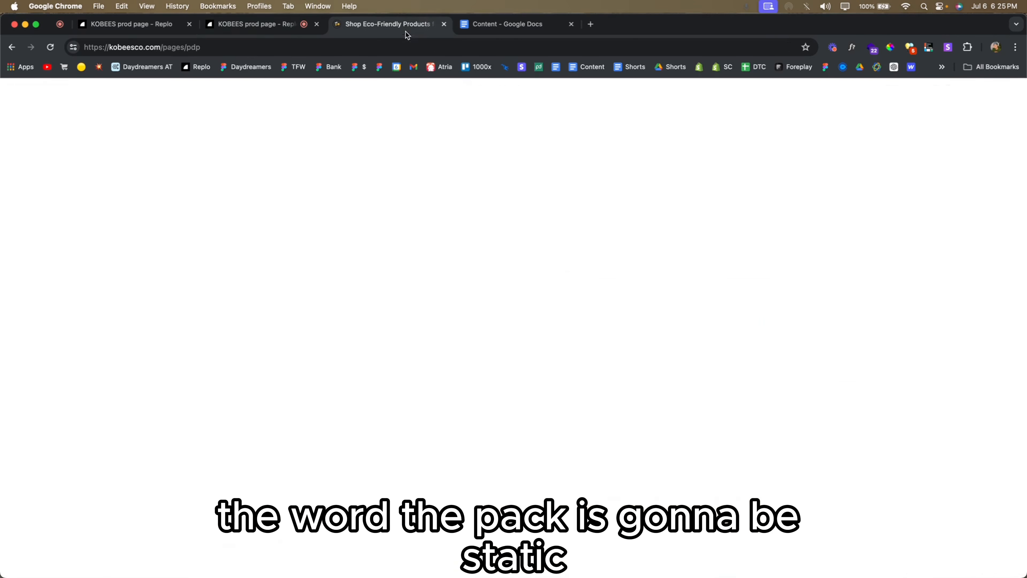
left_click(275, 25)
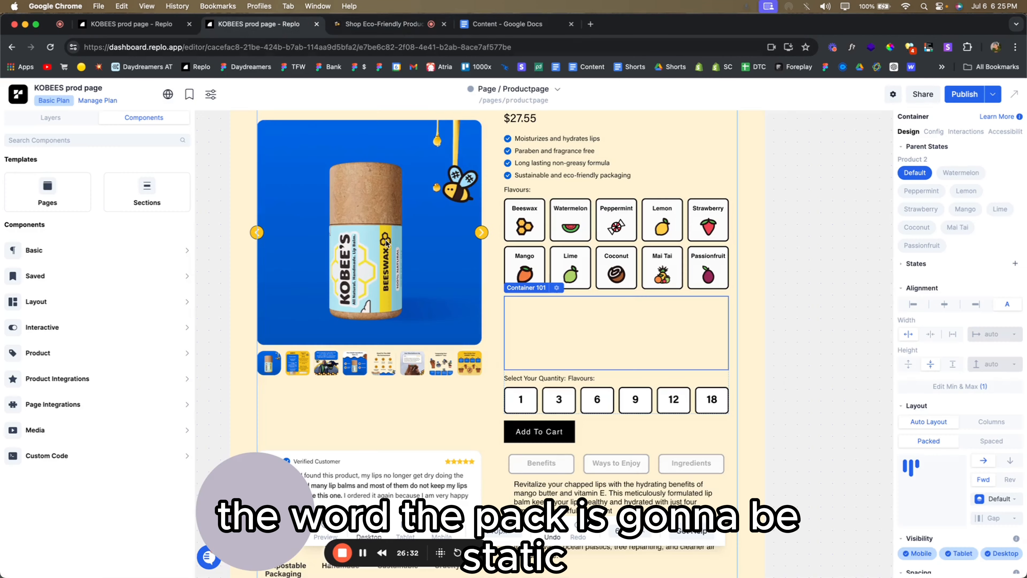
left_click(50, 118)
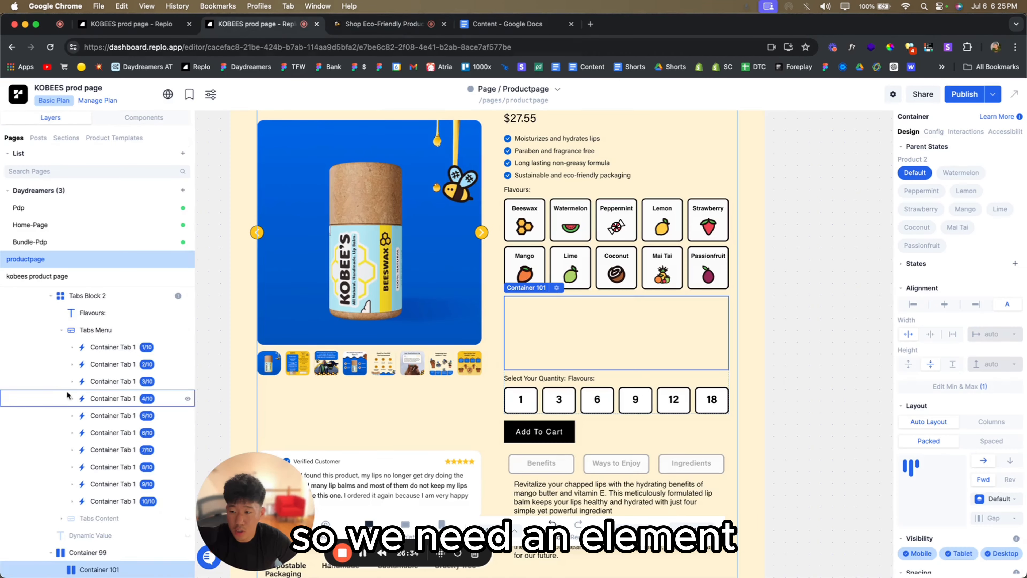
scroll(65, 392, "down", 2)
left_click_drag(97, 501, 105, 533)
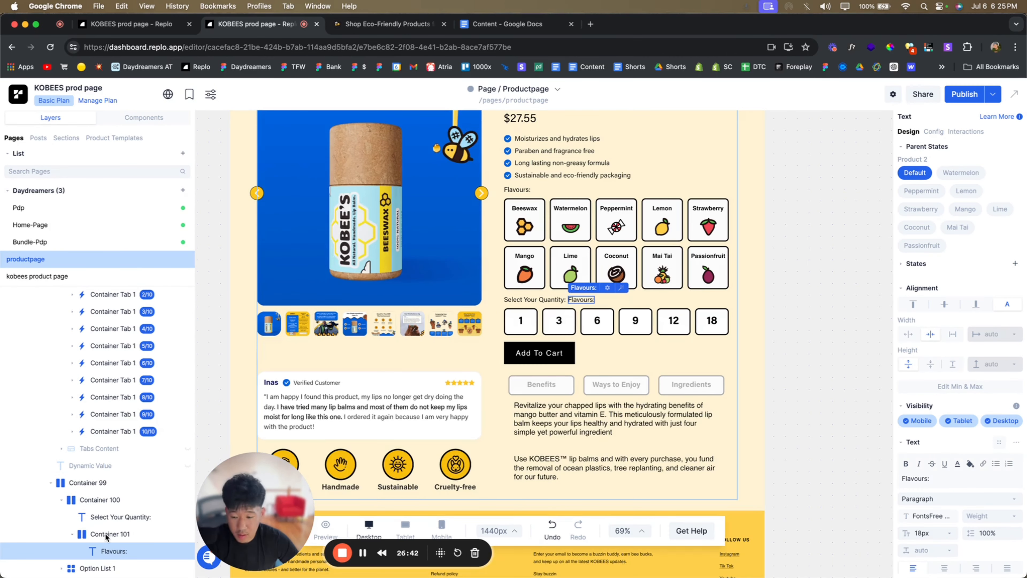
- Duplicate the "Flavours:" text within Container 101 and change the copy's text to "Pack"
key("super+d")
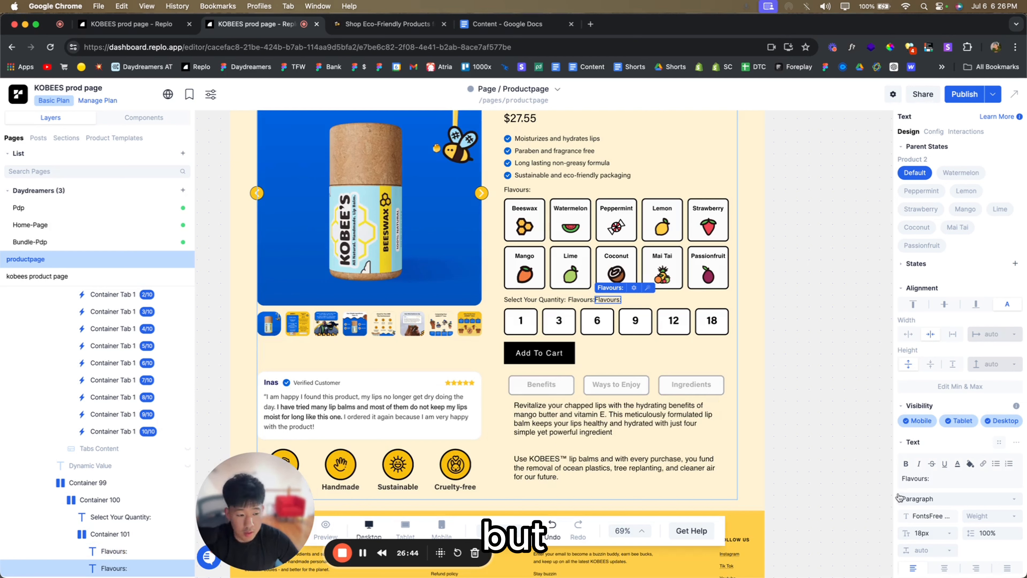
type("Pa")
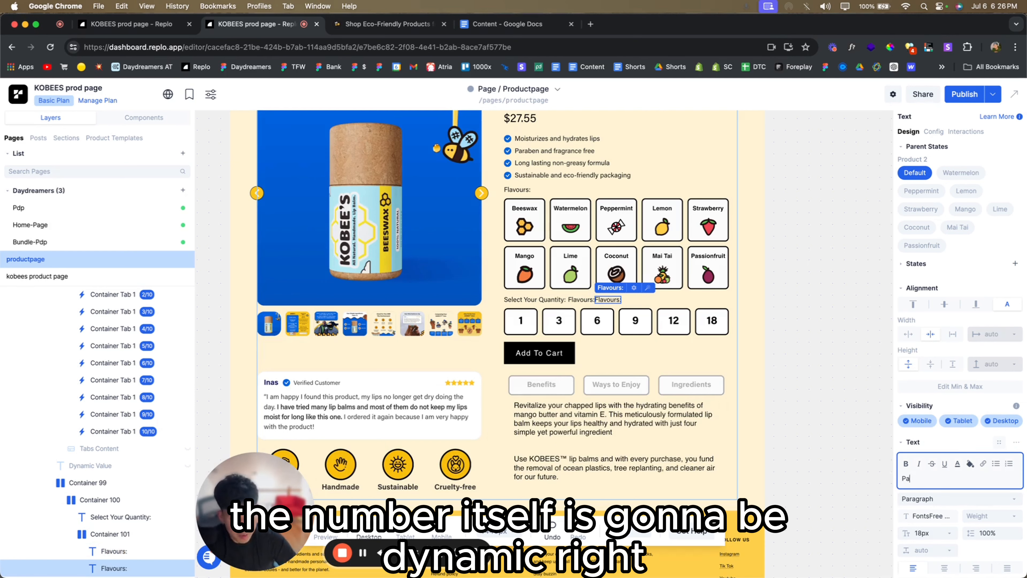
type("ck")
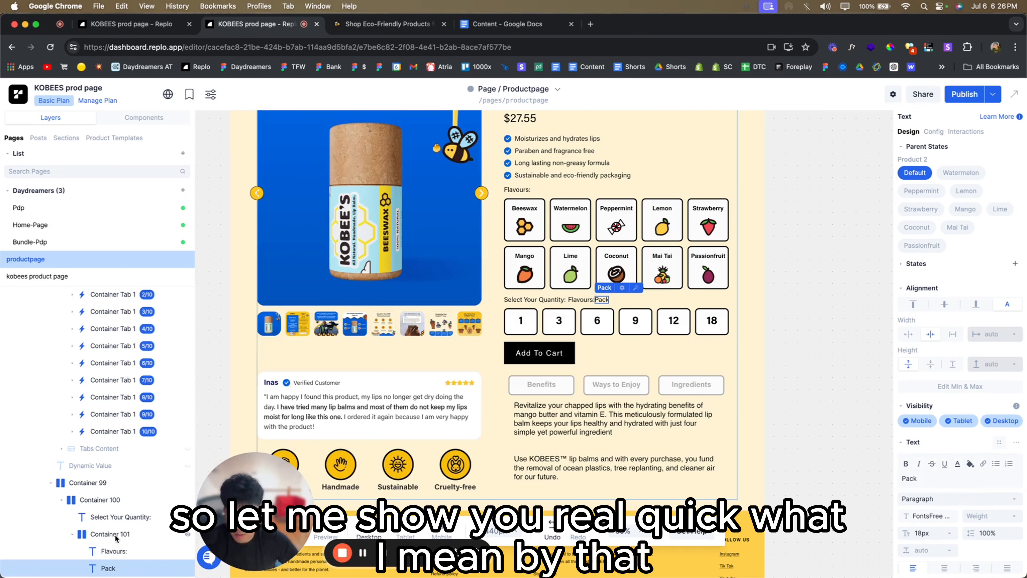
- Set Container 101's gap to .25rem and bind its "Flavours:" text to the selected variant's Option 1 as dynamic data
left_click(115, 534)
type("25rem")
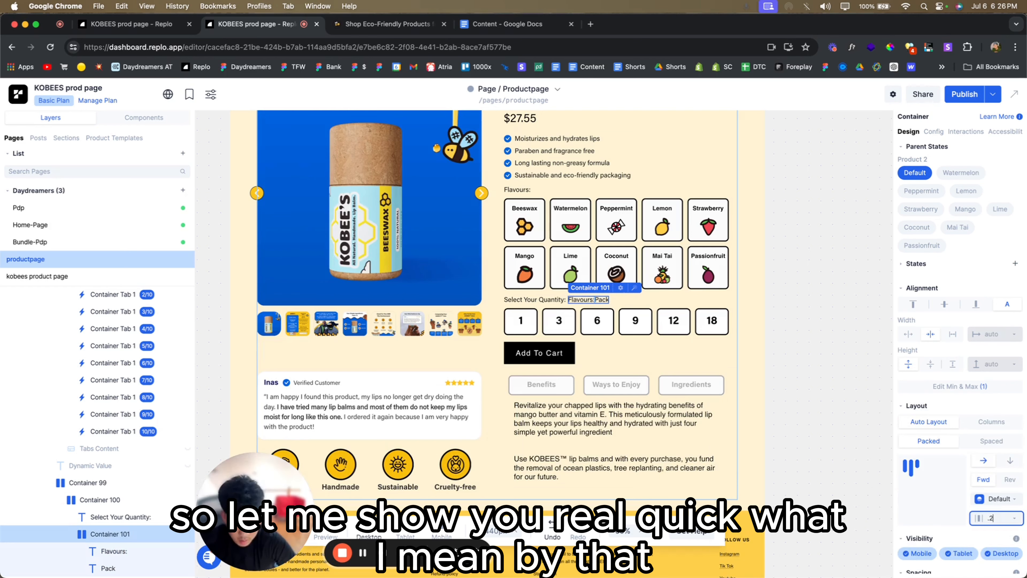
left_click(584, 300)
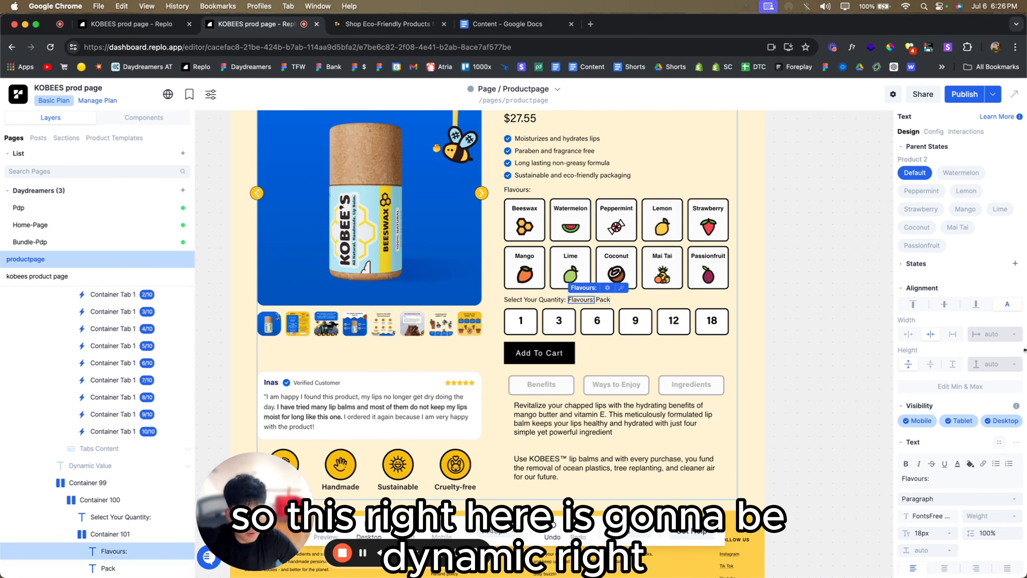
left_click(1000, 443)
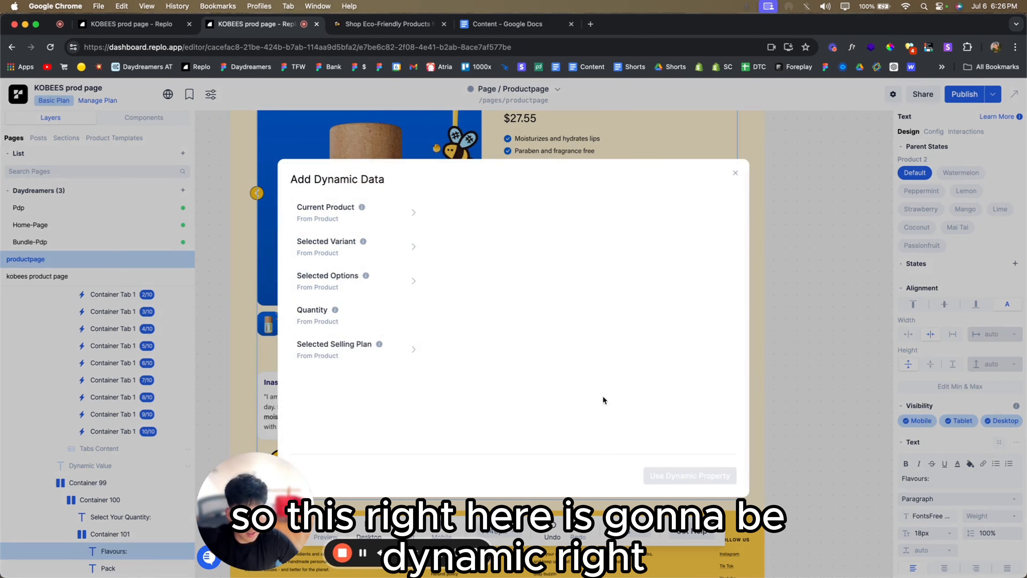
left_click(325, 362)
left_click(339, 217)
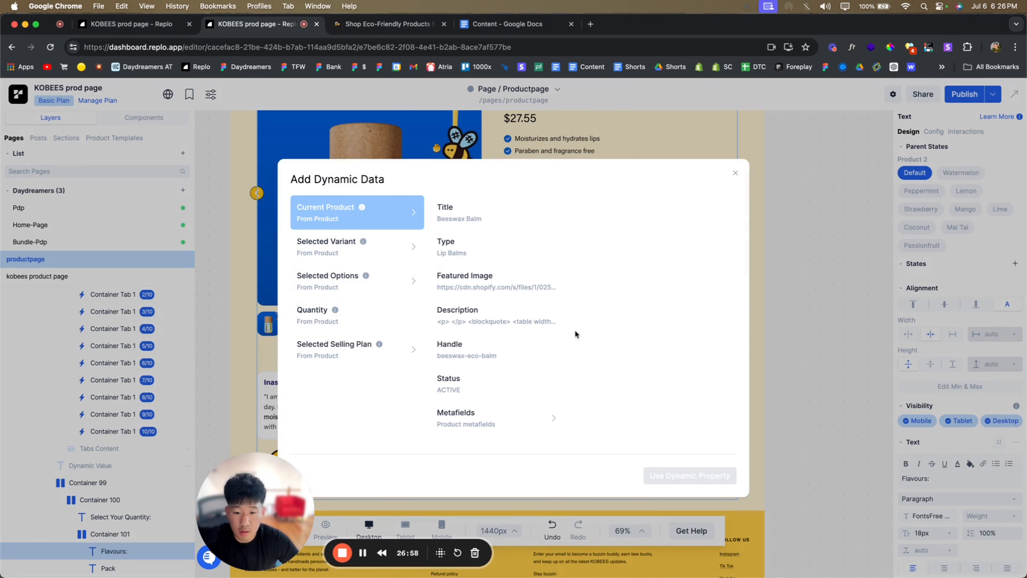
left_click(349, 259)
scroll(520, 350, "down", 1)
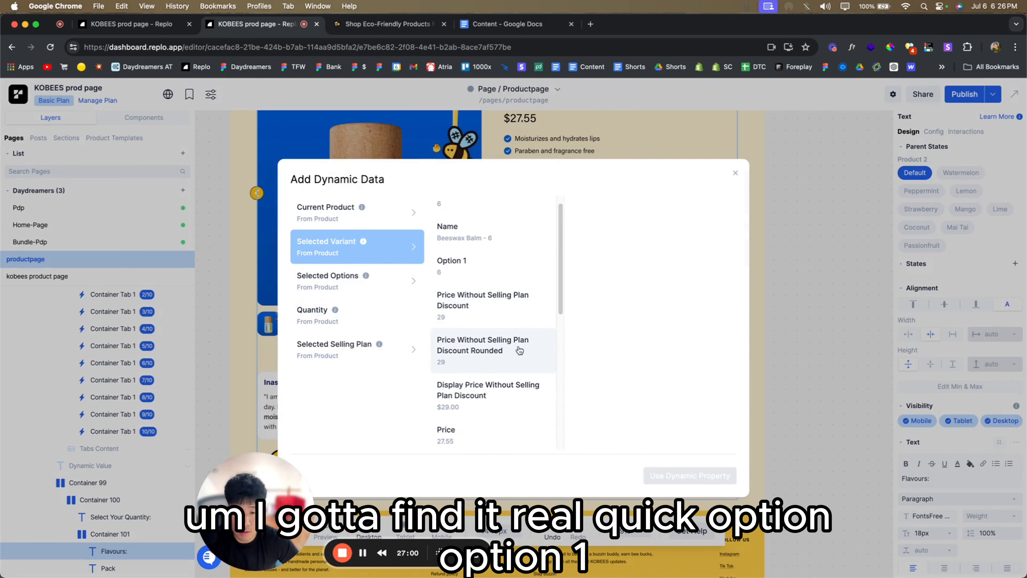
scroll(520, 351, "up", 1)
scroll(521, 364, "down", 2)
left_click(452, 243)
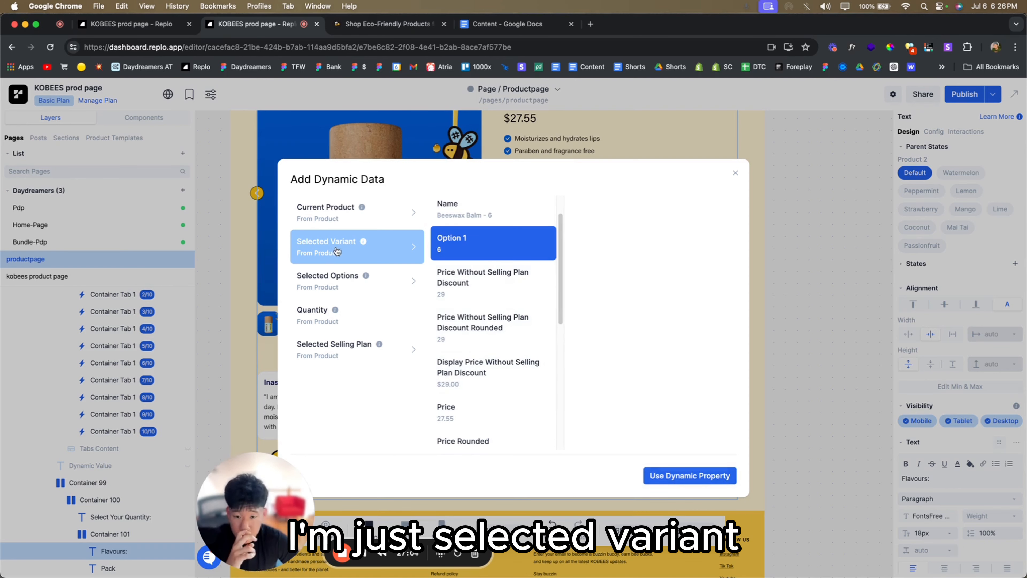
left_click(655, 474)
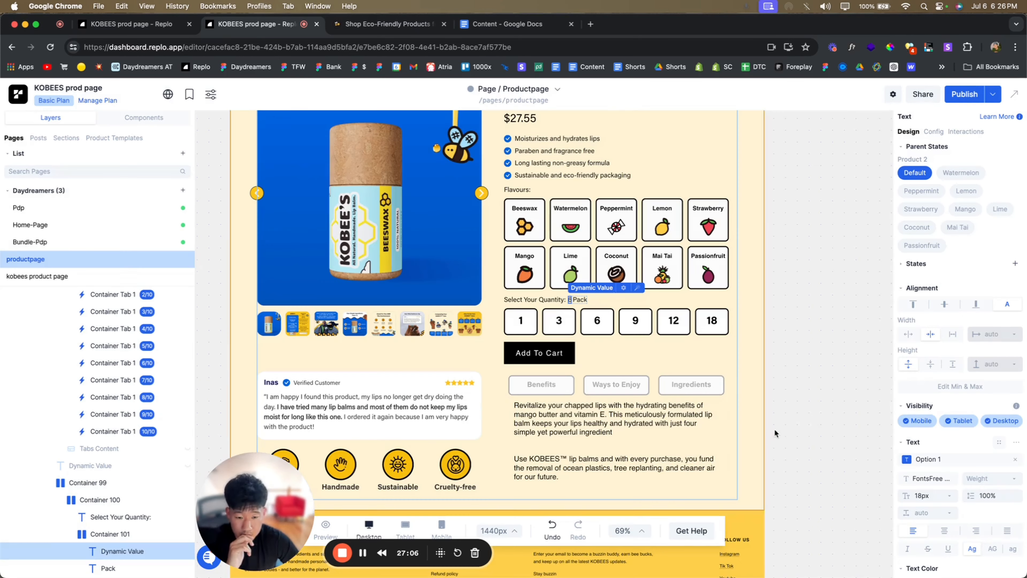
left_click(851, 394)
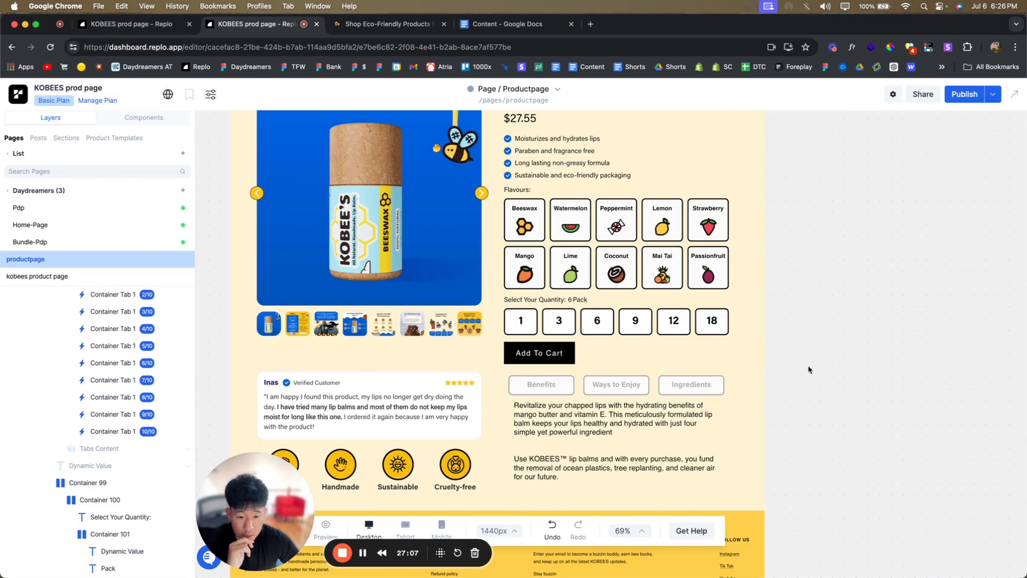
left_click(573, 301)
- Preview the page and choose the different quantities to check how the "Select Your Quantity:" pack label responds
left_click(326, 530)
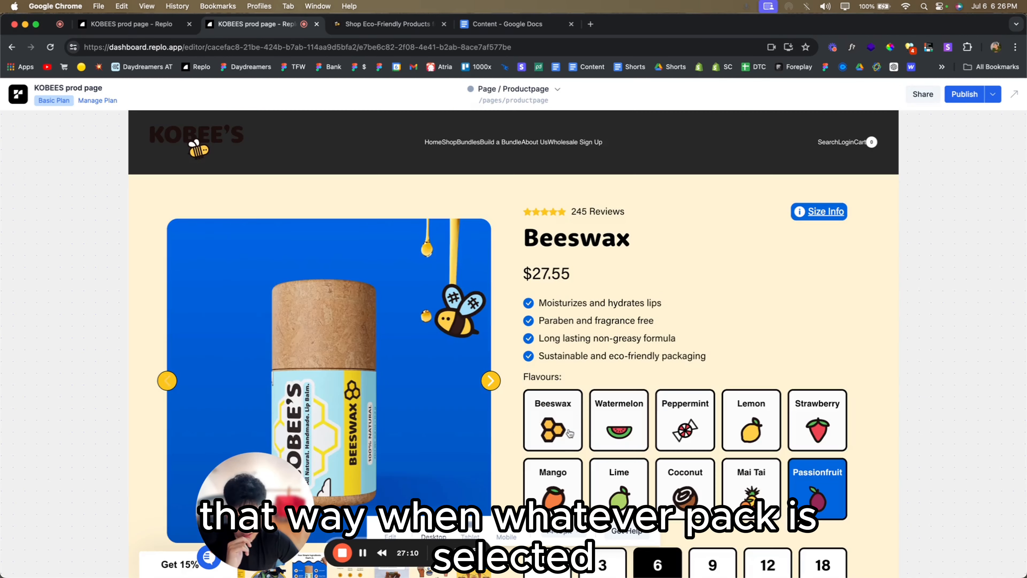
scroll(621, 397, "down", 5)
left_click(728, 388)
left_click(608, 388)
left_click(647, 382)
left_click(764, 381)
left_click(832, 391)
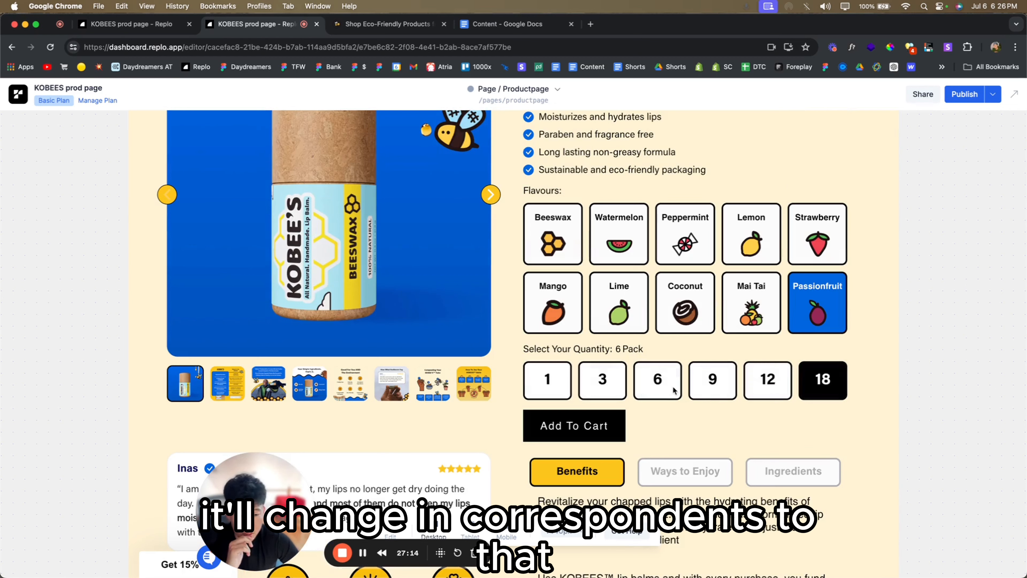
left_click(657, 382)
left_click(603, 383)
left_click(548, 382)
left_click(657, 382)
left_click(726, 386)
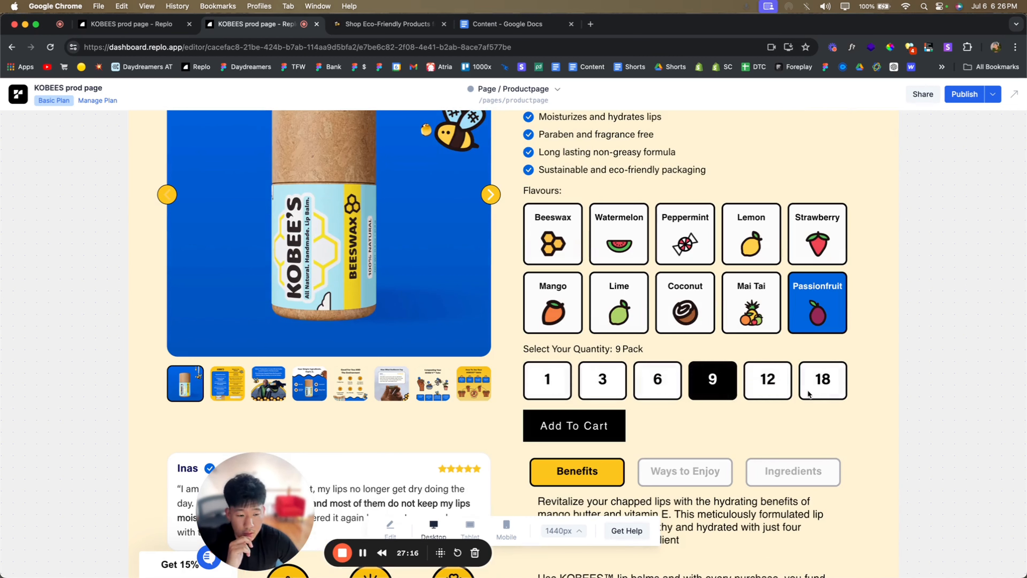
left_click(823, 382)
left_click(767, 382)
left_click(596, 384)
left_click(548, 380)
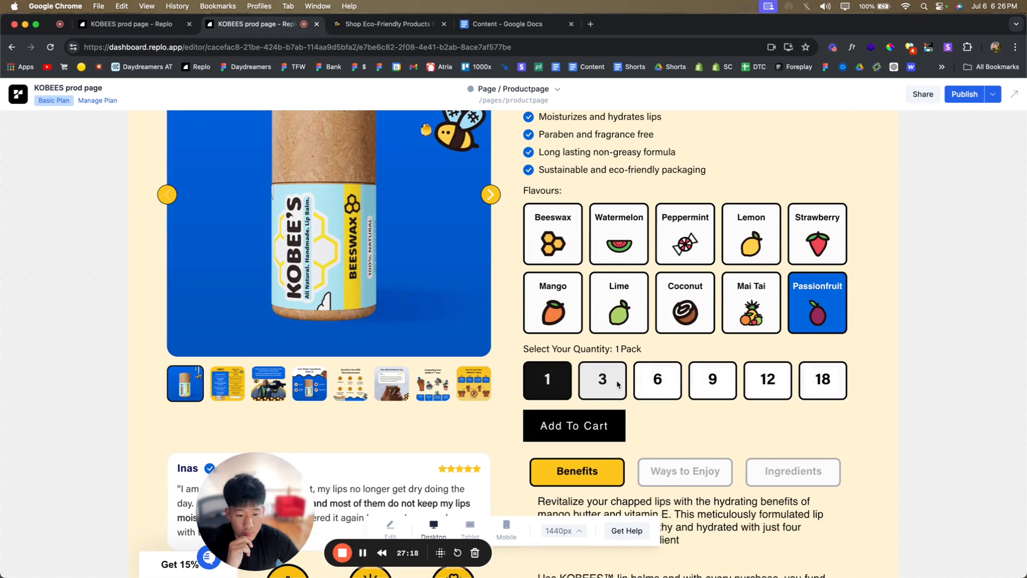
left_click(602, 382)
left_click(659, 380)
left_click(390, 522)
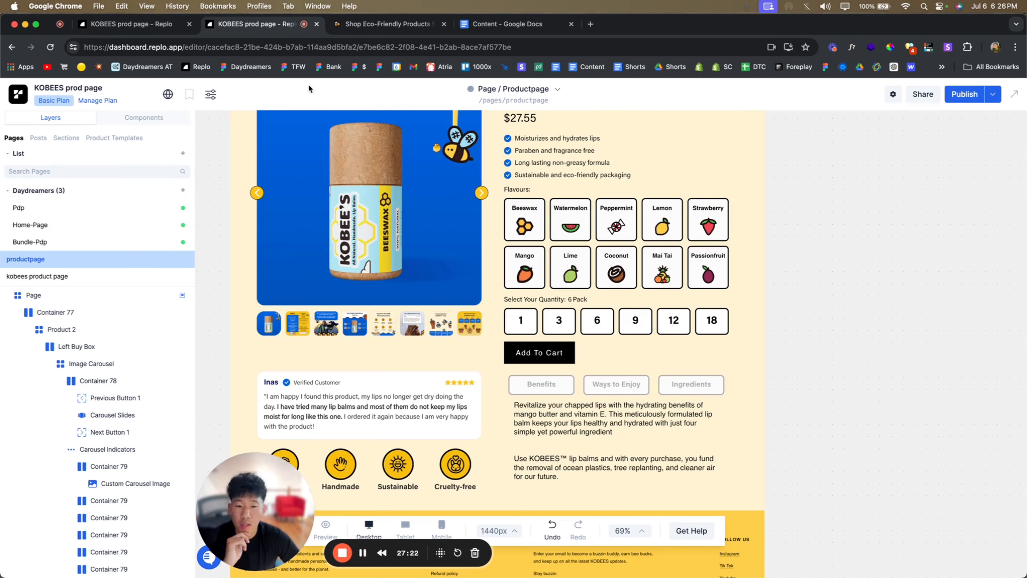
- Make the Add To Cart button fill the available width and centre its content
left_click(558, 350)
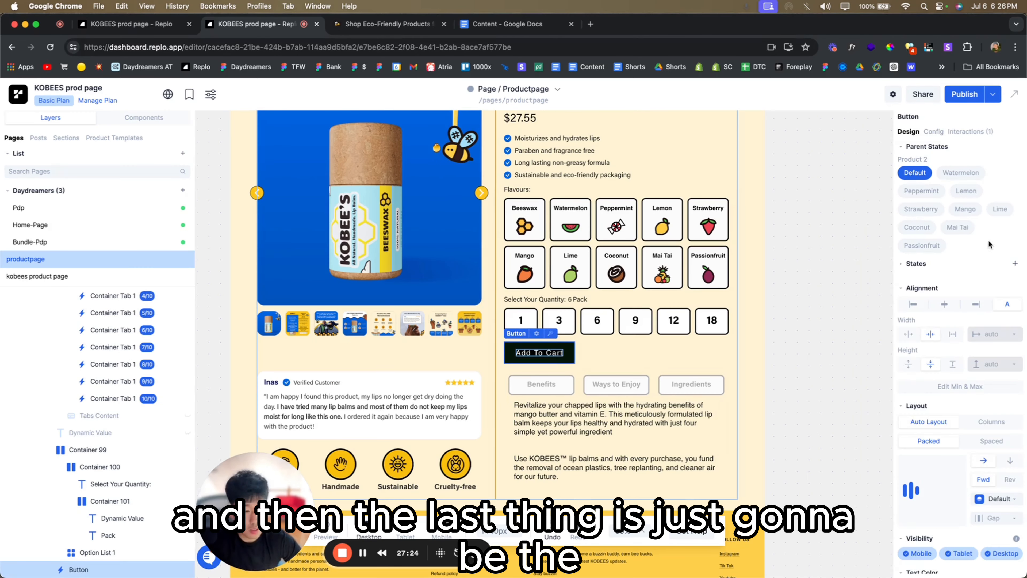
left_click(908, 334)
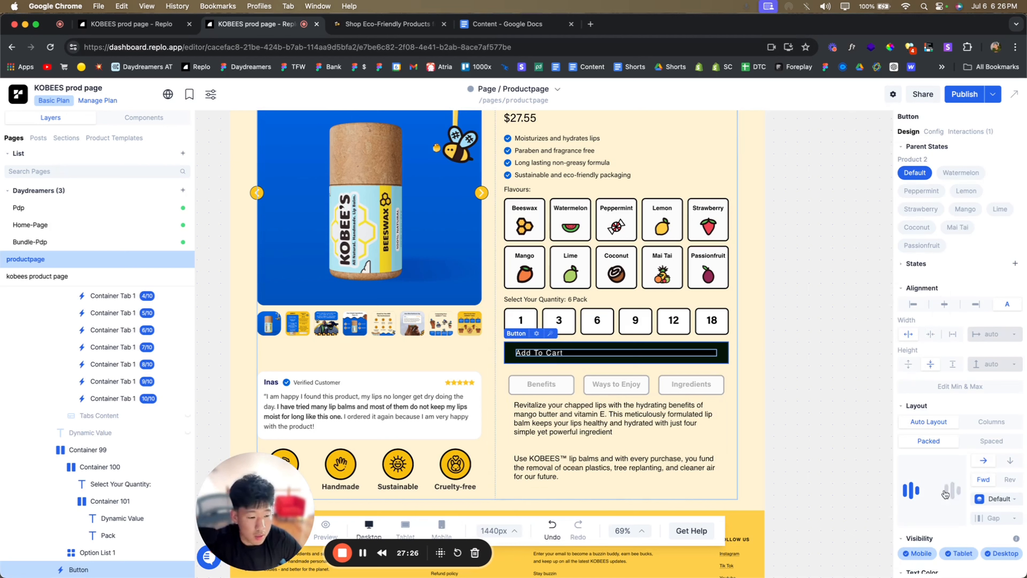
left_click(930, 492)
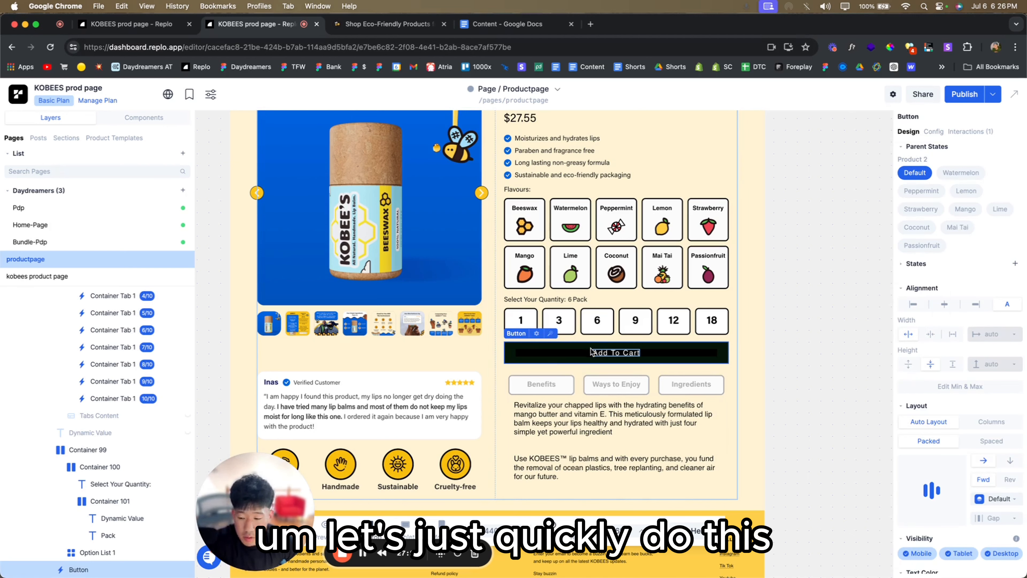
- Add a new container inside the Add To Cart button, below its text
scroll(131, 419, "down", 2)
left_click(61, 390)
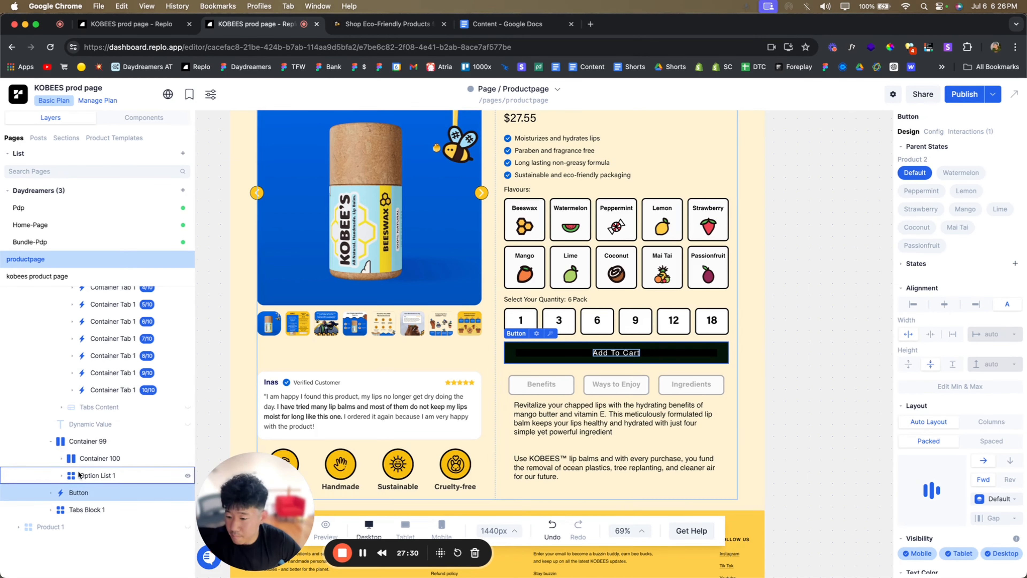
left_click(110, 121)
left_click(53, 243)
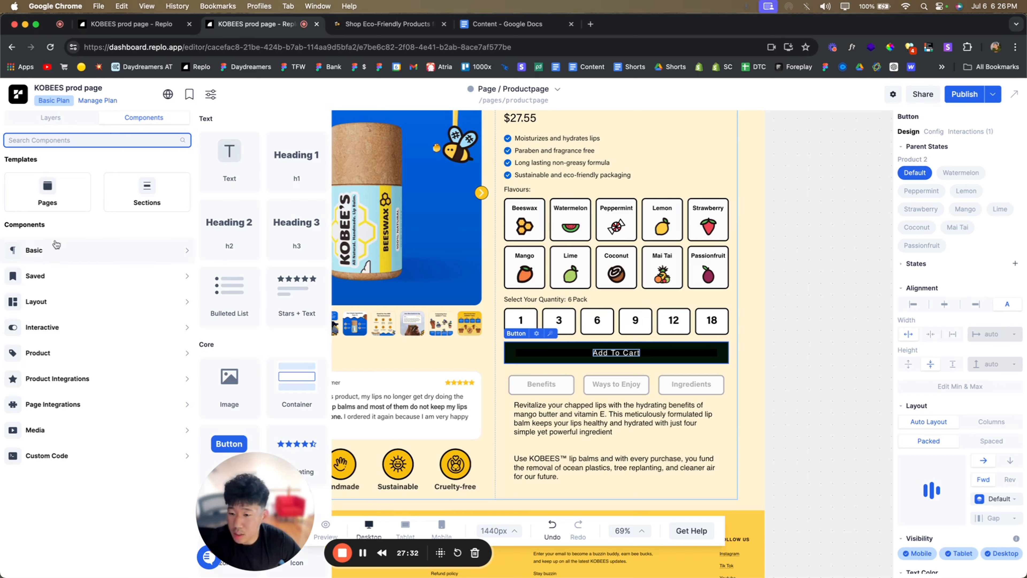
left_click_drag(281, 387, 607, 363)
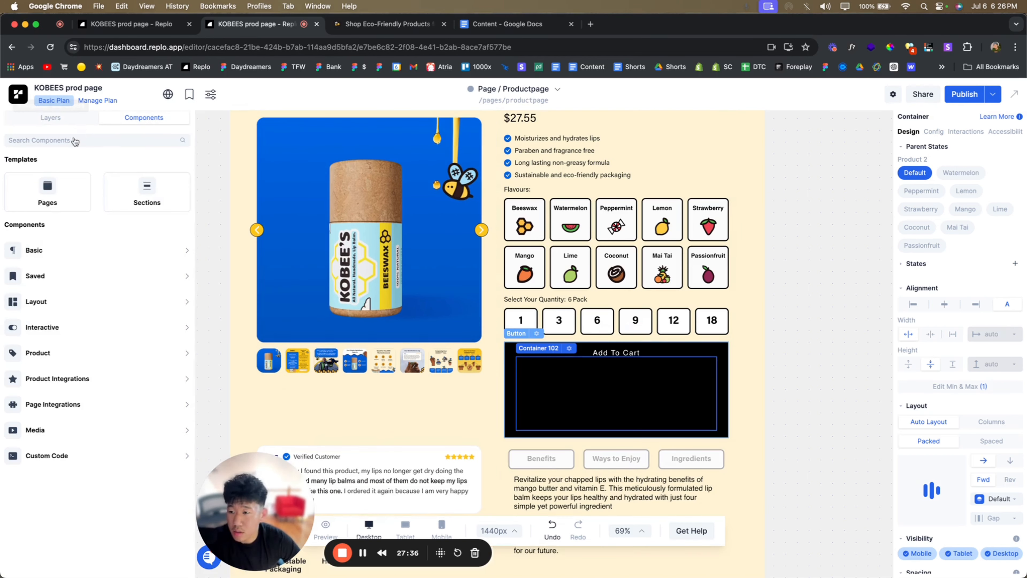
left_click(77, 119)
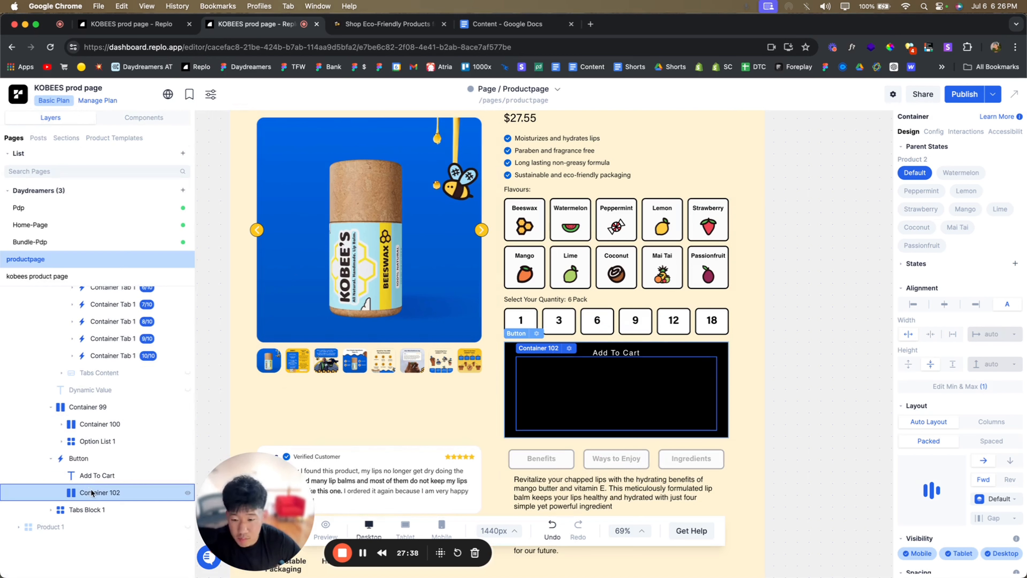
left_click_drag(91, 493, 77, 464)
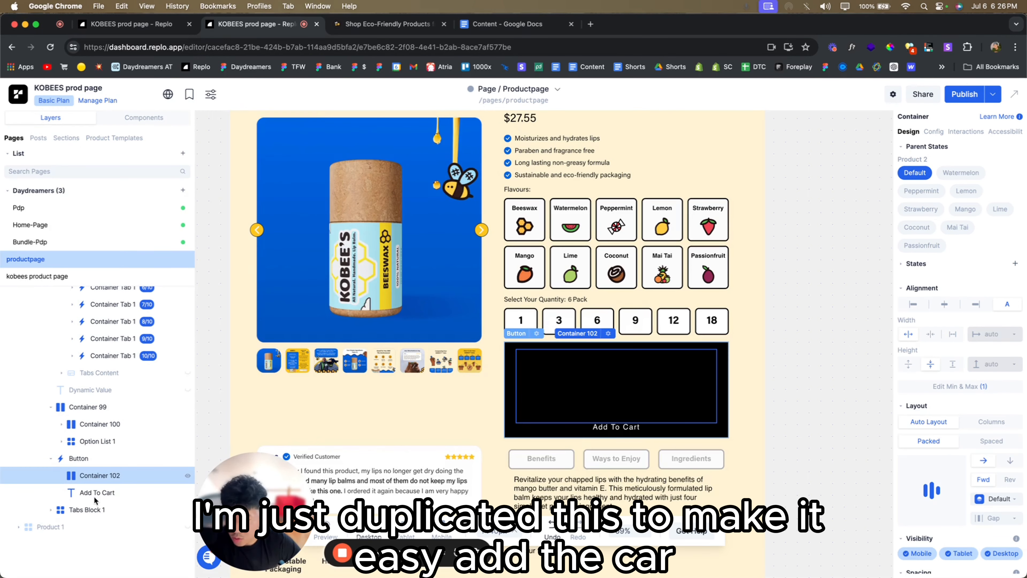
key("super+d")
left_click_drag(89, 506, 90, 479)
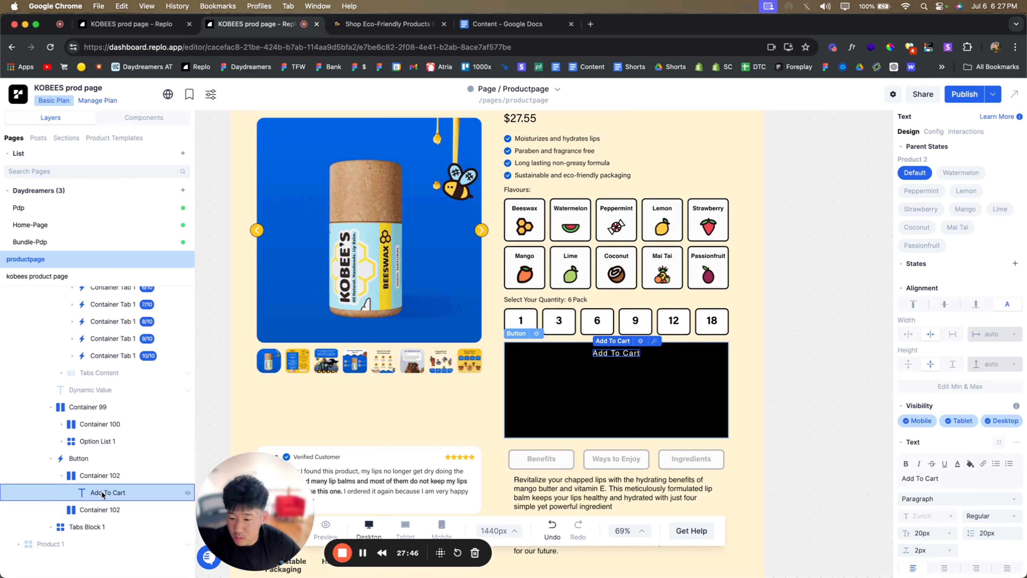
left_click_drag(102, 490, 77, 479)
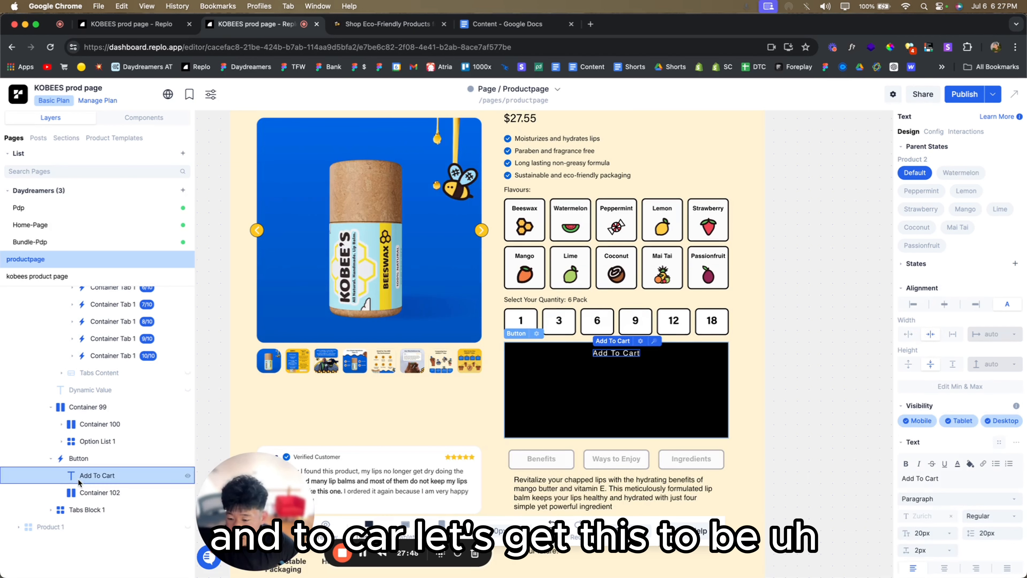
- Set the Add To Cart button's layout to horizontal direction
left_click(84, 496)
left_click(104, 464)
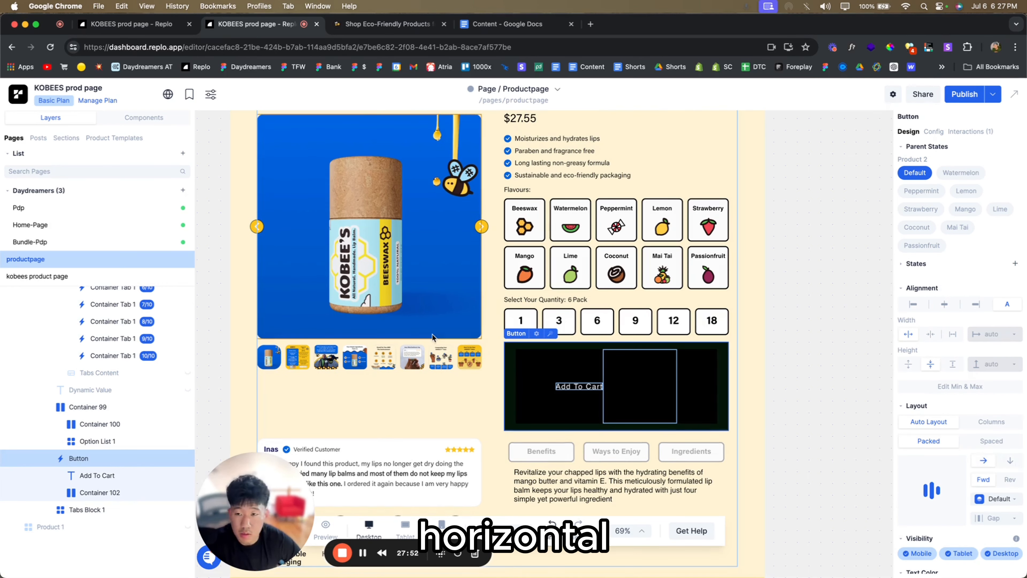
- Following the live KOBEES page's button, append "•" to the "Add To Cart" text and set the button's gap to 0.5rem
key("ctrl+Tab")
scroll(695, 399, "down", 2)
scroll(694, 398, "down", 2)
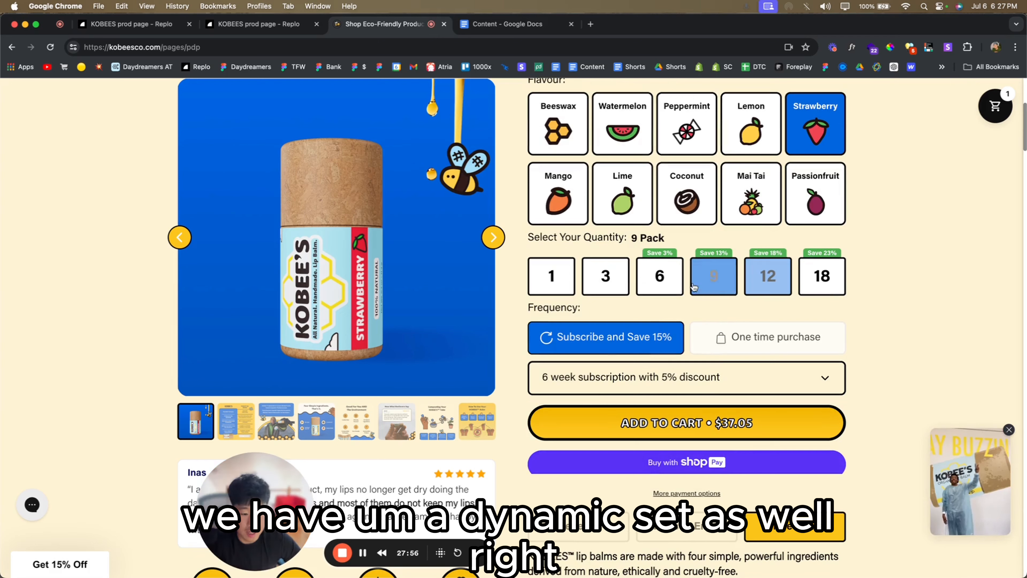
left_click(294, 26)
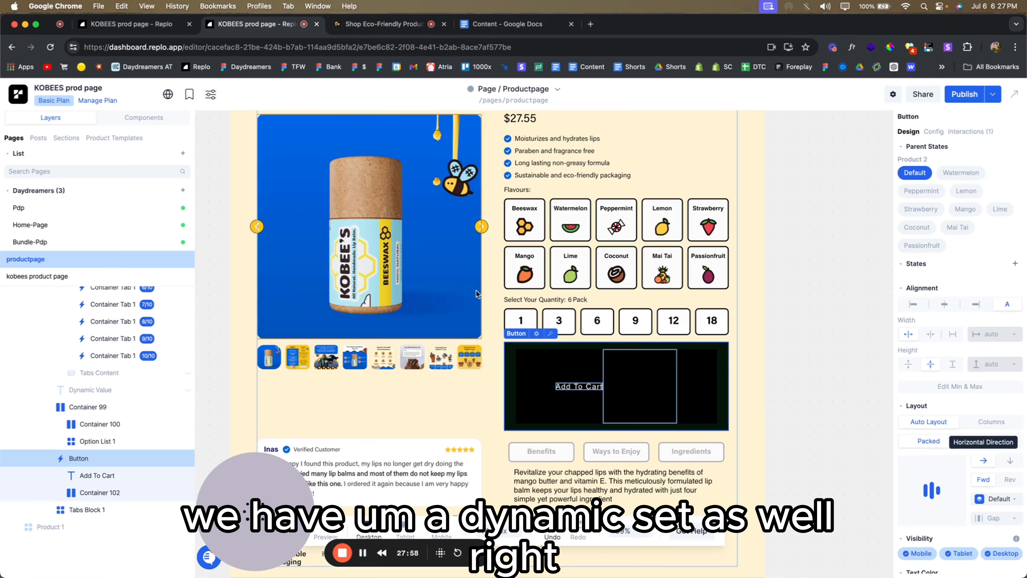
left_click(121, 469)
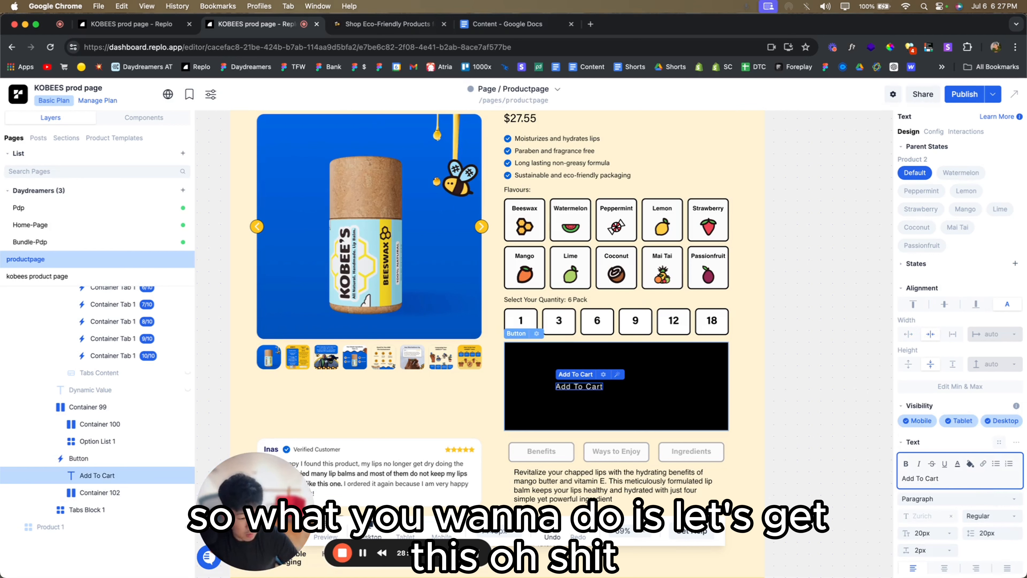
type("•")
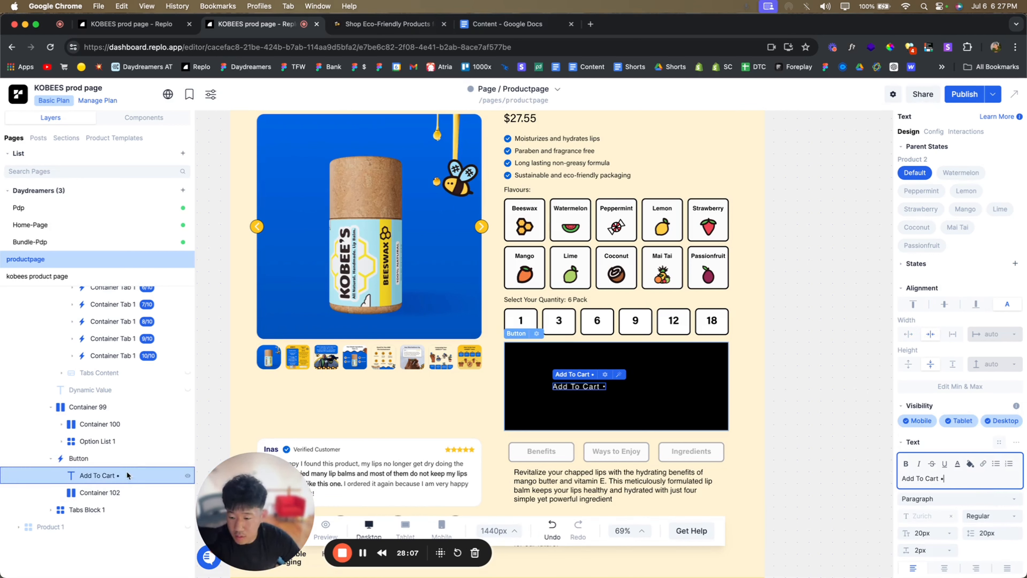
left_click(130, 459)
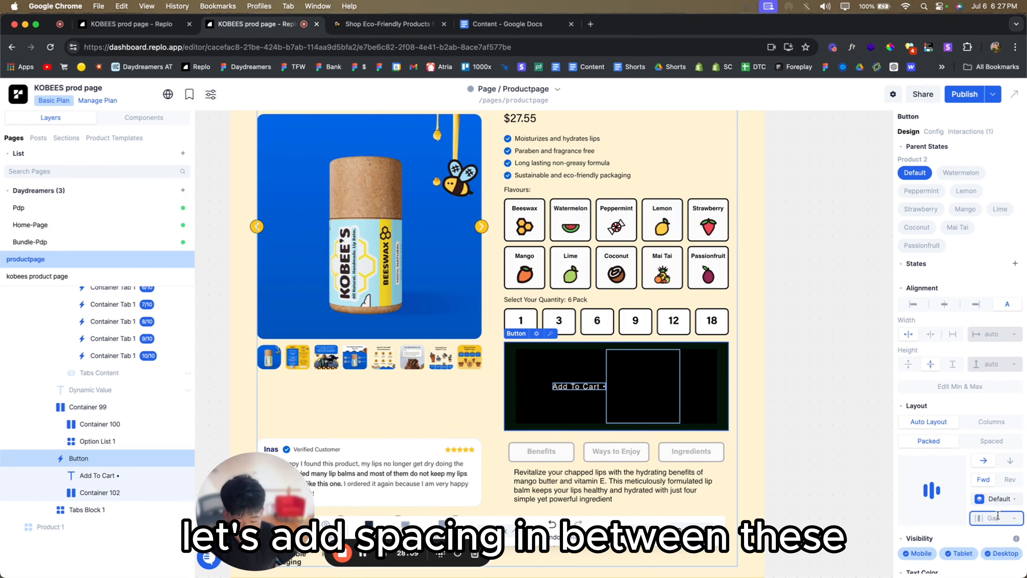
key("Return")
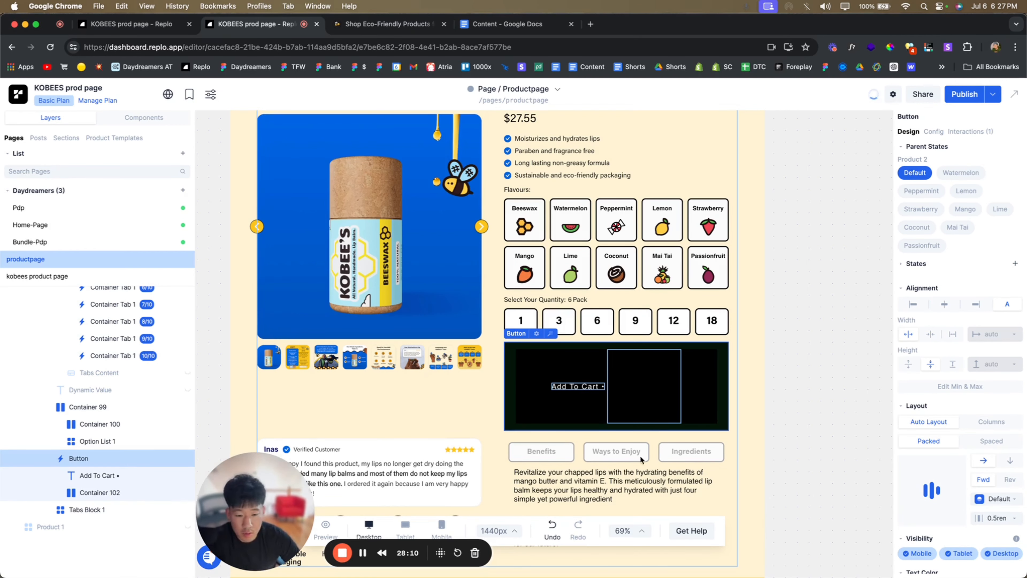
- Paste a copy of the "Add To Cart •" text directly into the button after the original, in place of Container 102
left_click(100, 491)
key("super+v")
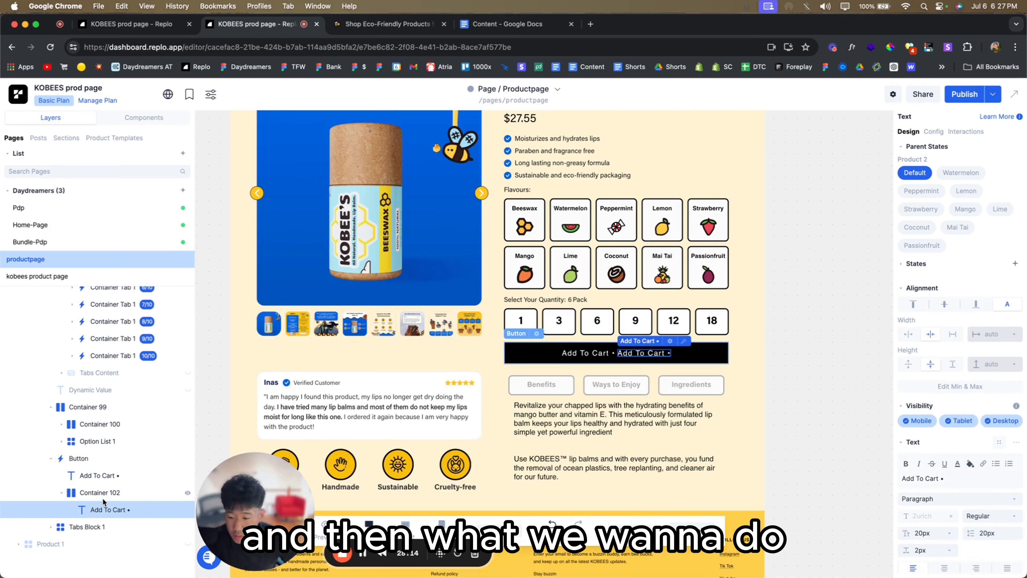
left_click_drag(99, 508, 89, 484)
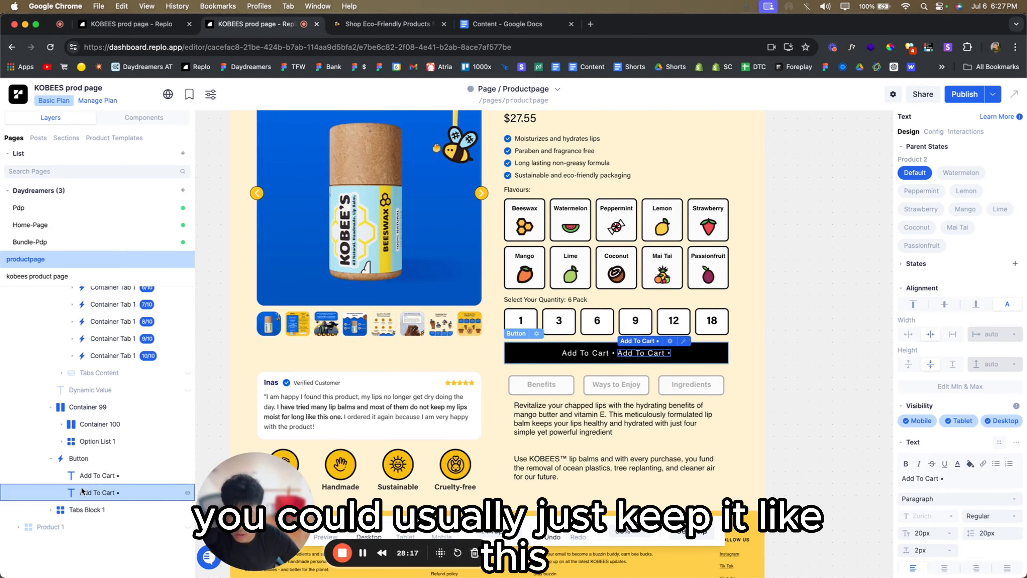
- Bind the second text in the Add To Cart button to the Selected Variant's Display Price Without Selling Plan Discount
left_click(999, 442)
left_click(335, 262)
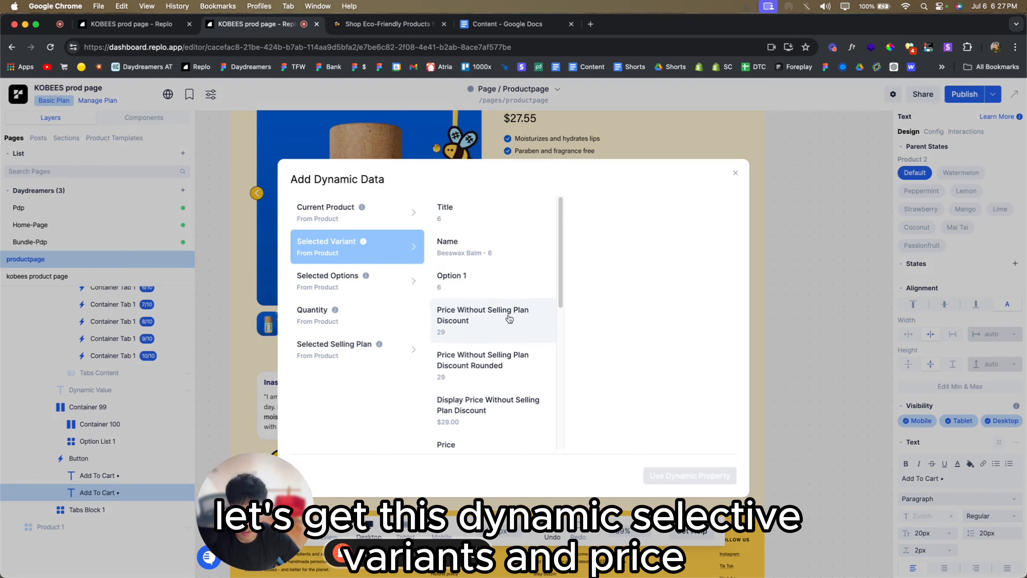
scroll(512, 376, "down", 1)
scroll(505, 383, "down", 3)
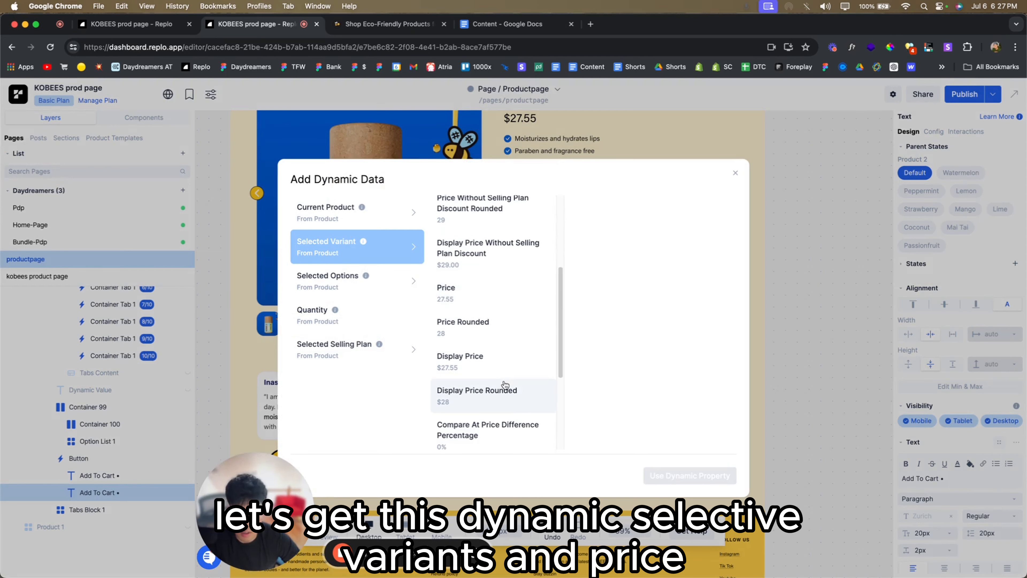
scroll(502, 384, "up", 2)
left_click(459, 342)
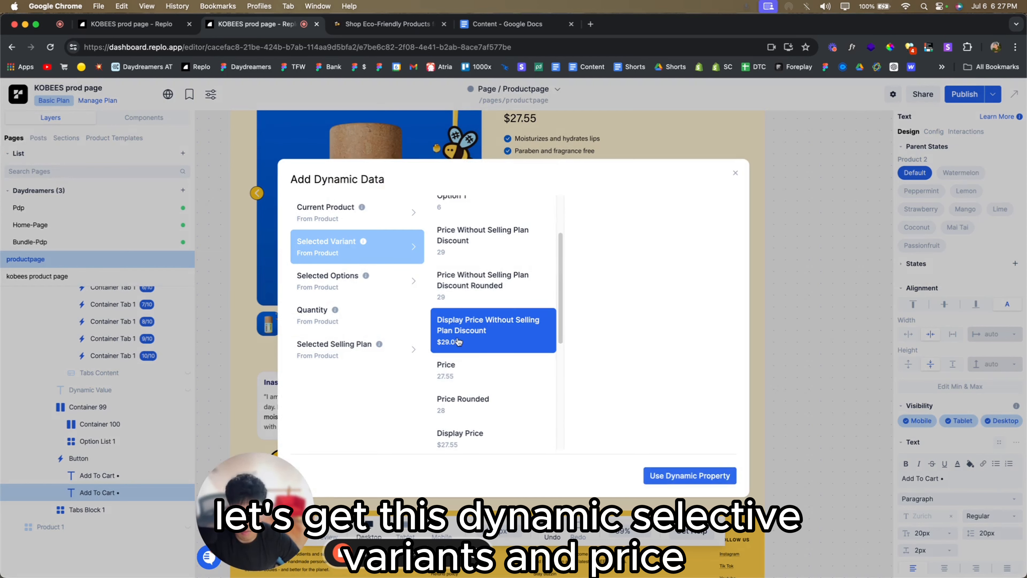
left_click(719, 474)
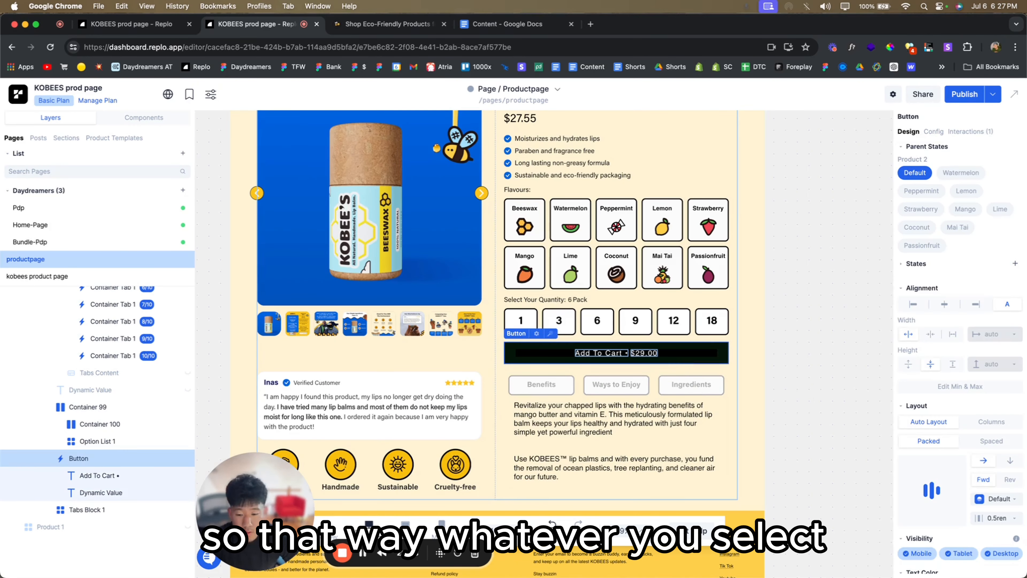
- Preview the page, switch between the pack quantities to check the price in the Add To Cart button, and return to editing
left_click(336, 527)
scroll(681, 380, "down", 3)
left_click(726, 428)
left_click(767, 432)
left_click(822, 432)
left_click(712, 432)
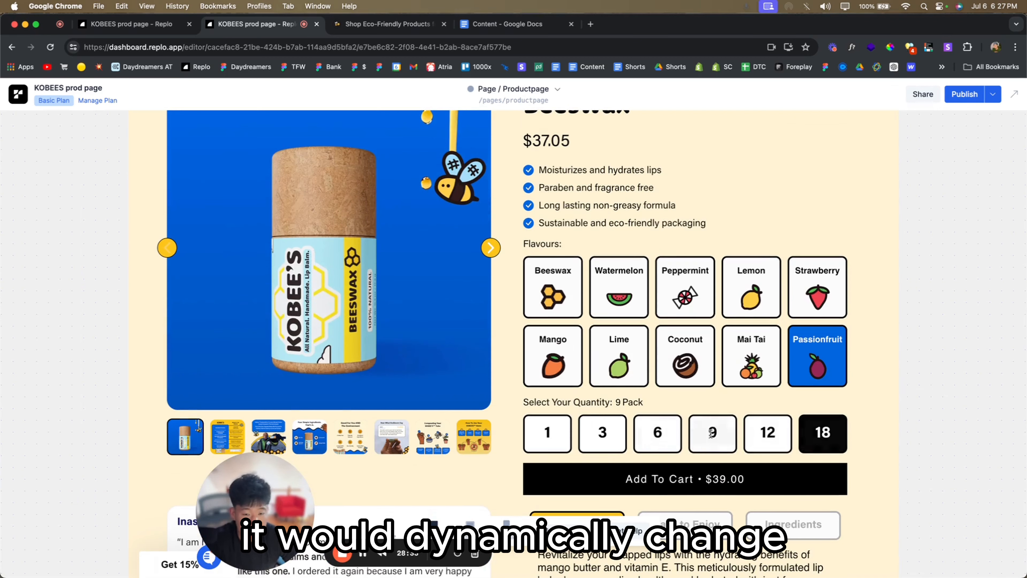
left_click(640, 438)
left_click(602, 432)
left_click(547, 432)
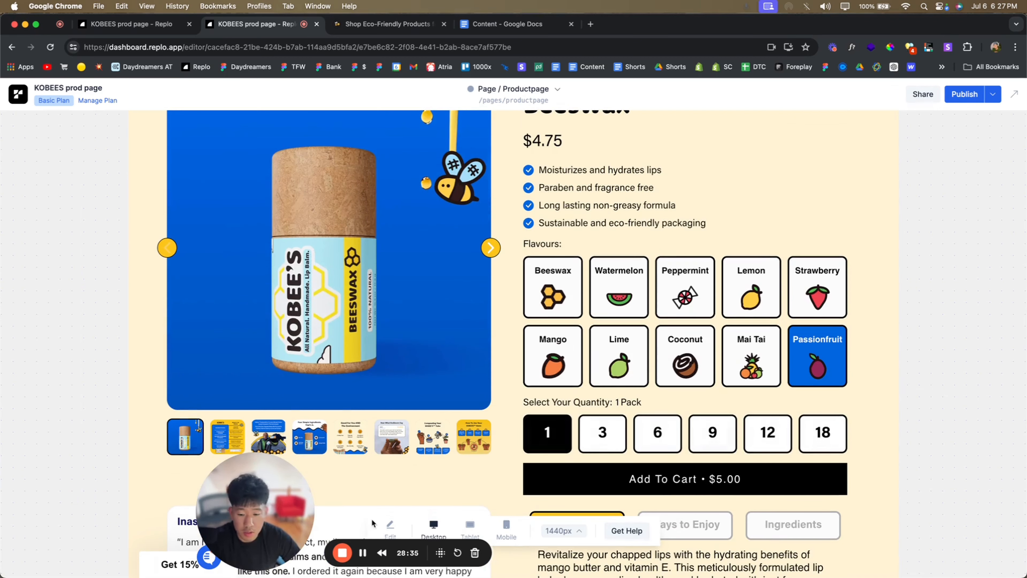
left_click(389, 524)
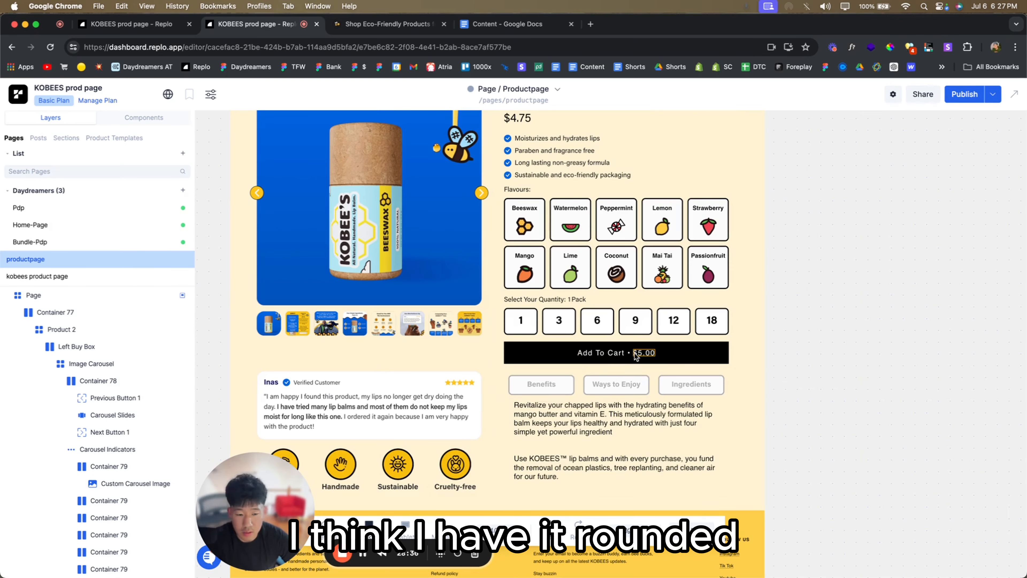
- Change the dynamic value in the Add To Cart button to the Selected Variant's Display Price
left_click(646, 354)
left_click(929, 457)
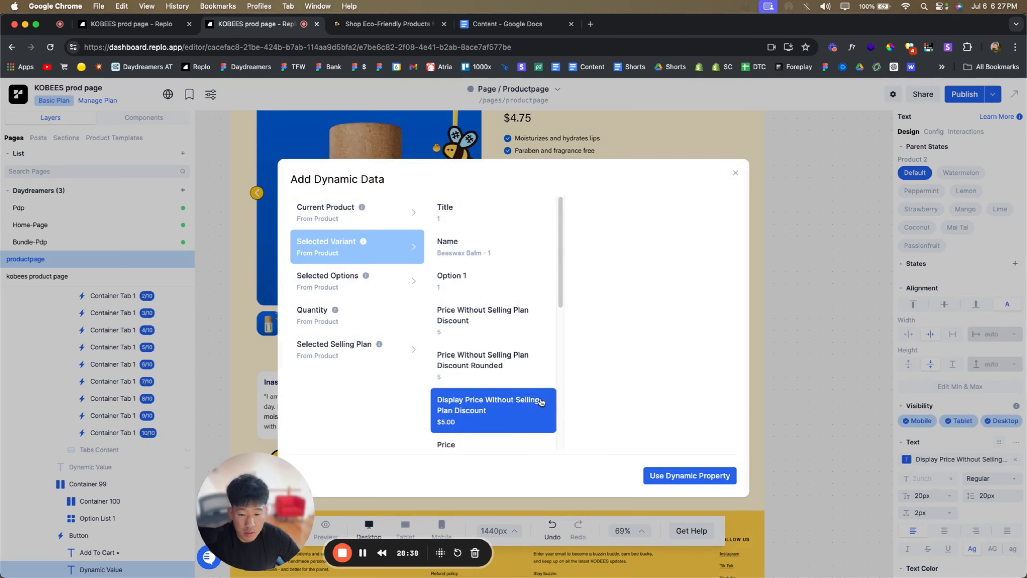
scroll(507, 351, "down", 5)
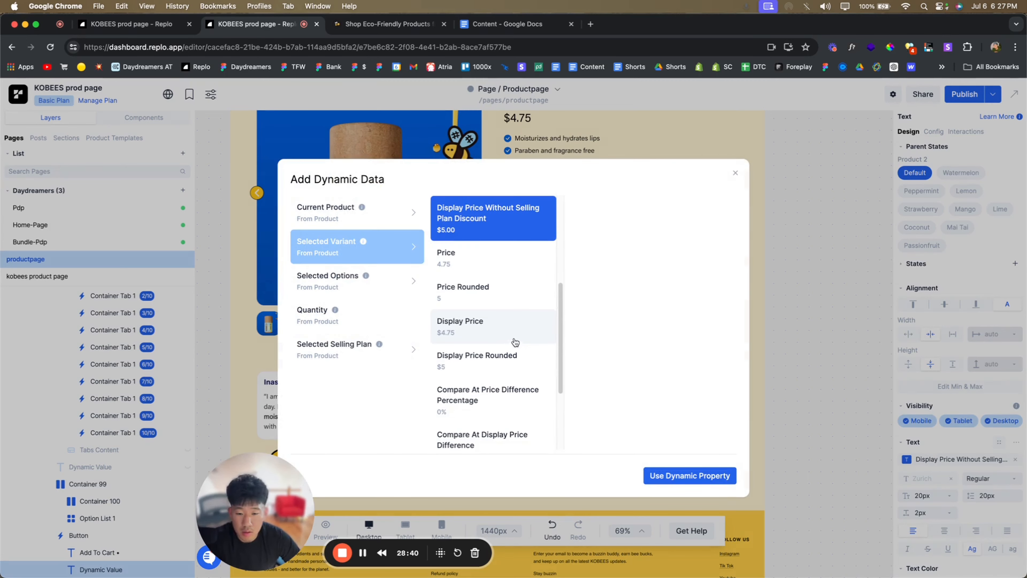
left_click(514, 336)
left_click(689, 476)
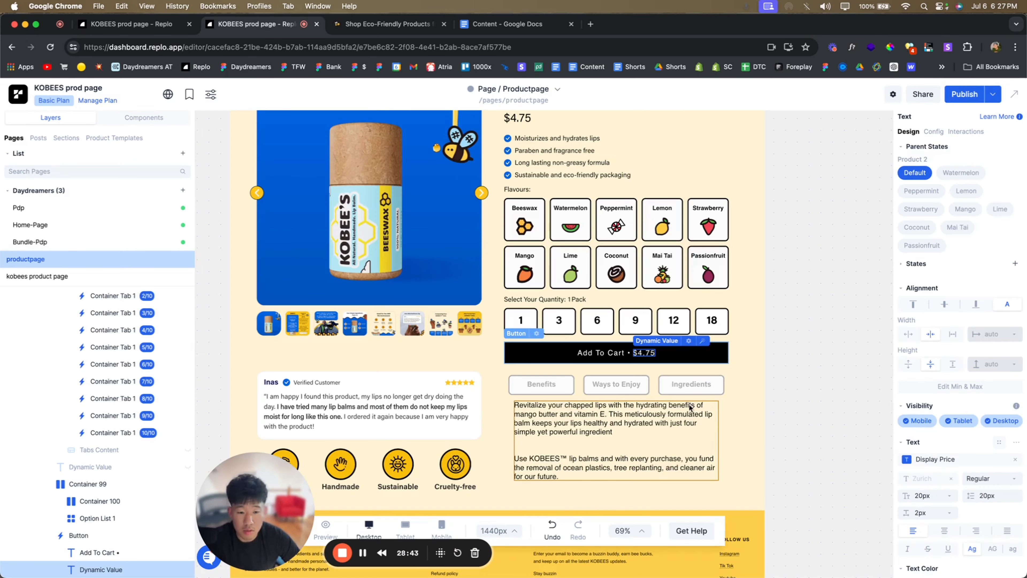
- Preview the page again and select different pack quantities to compare the button's price with the product price
left_click(334, 525)
left_click(713, 432)
left_click(767, 432)
left_click(809, 431)
left_click(713, 432)
left_click(591, 441)
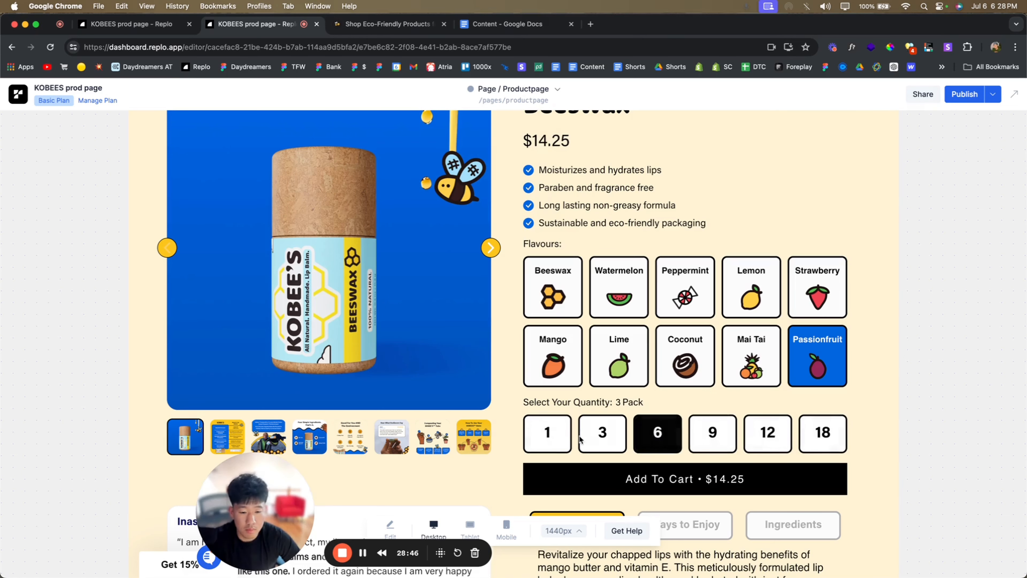
scroll(589, 441, "down", 2)
left_click(553, 364)
left_click(658, 358)
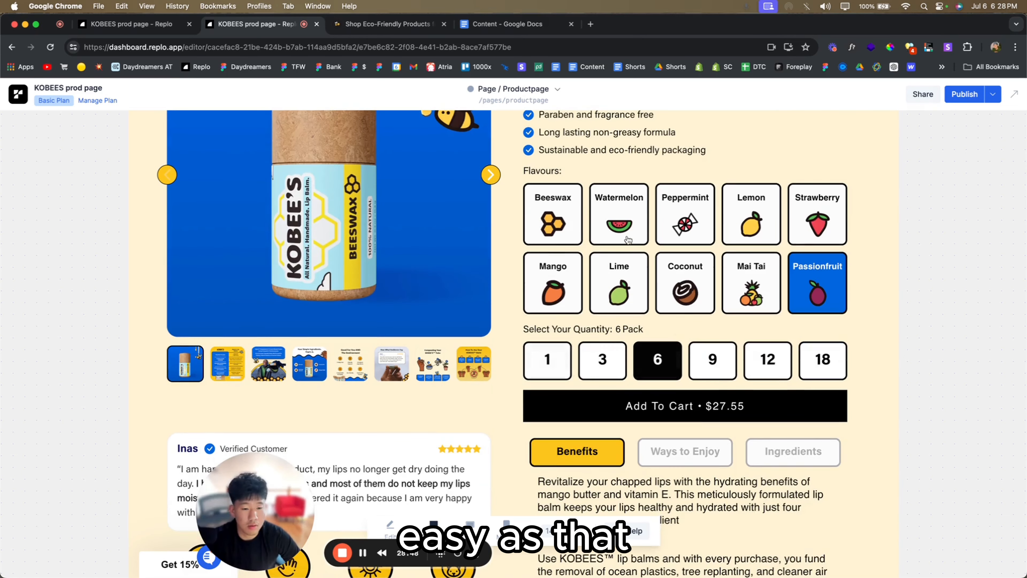
- Try the Lime, Coconut and Mai Tai flavours in the preview to check the product image and title, and return to editing
left_click(619, 283)
left_click(687, 239)
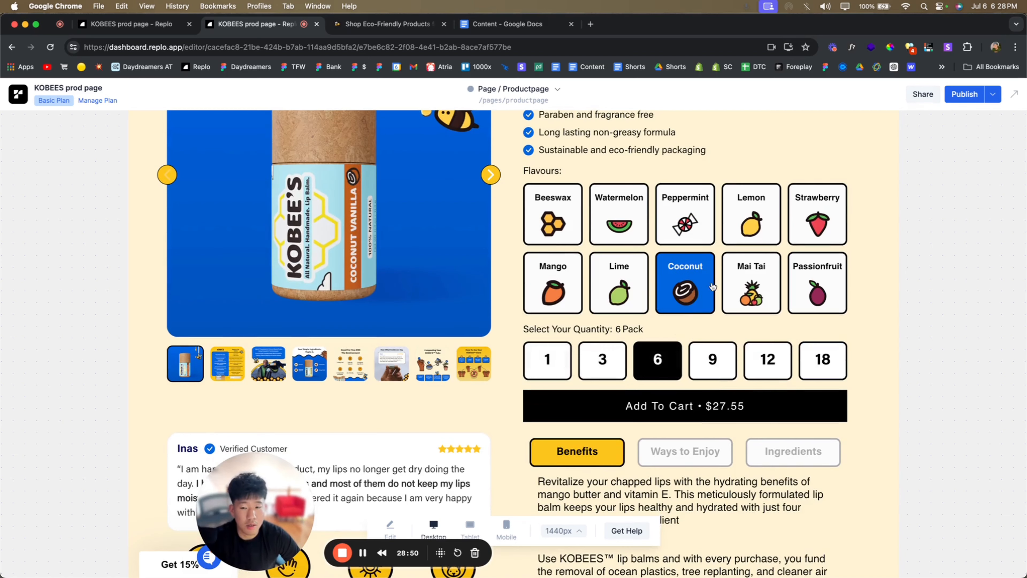
left_click(685, 283)
left_click(751, 283)
scroll(463, 459, "up", 2)
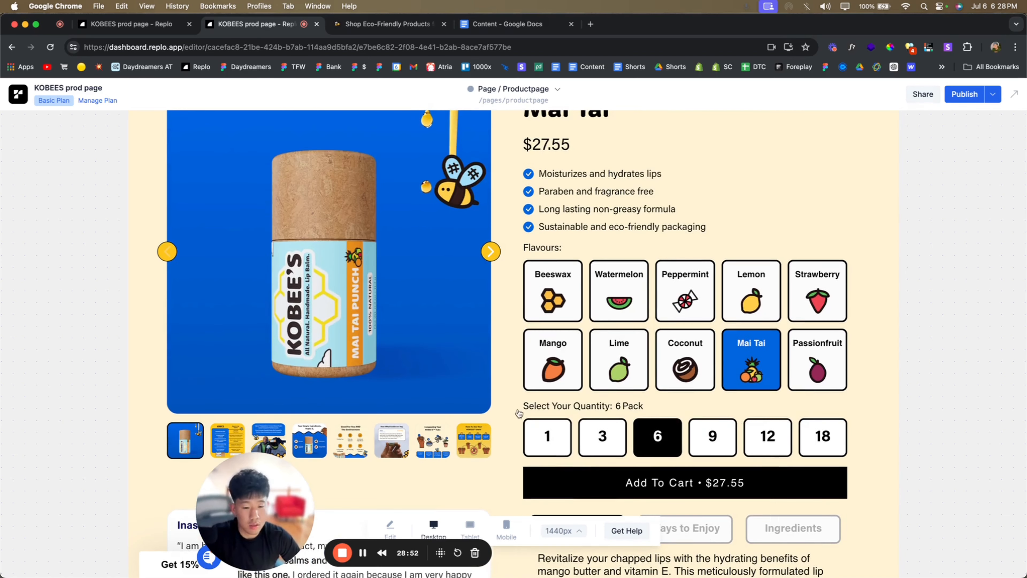
left_click(616, 361)
left_click(390, 524)
- Review the flavour states of Product 2 and the first image of its carousel slides
scroll(463, 370, "up", 2)
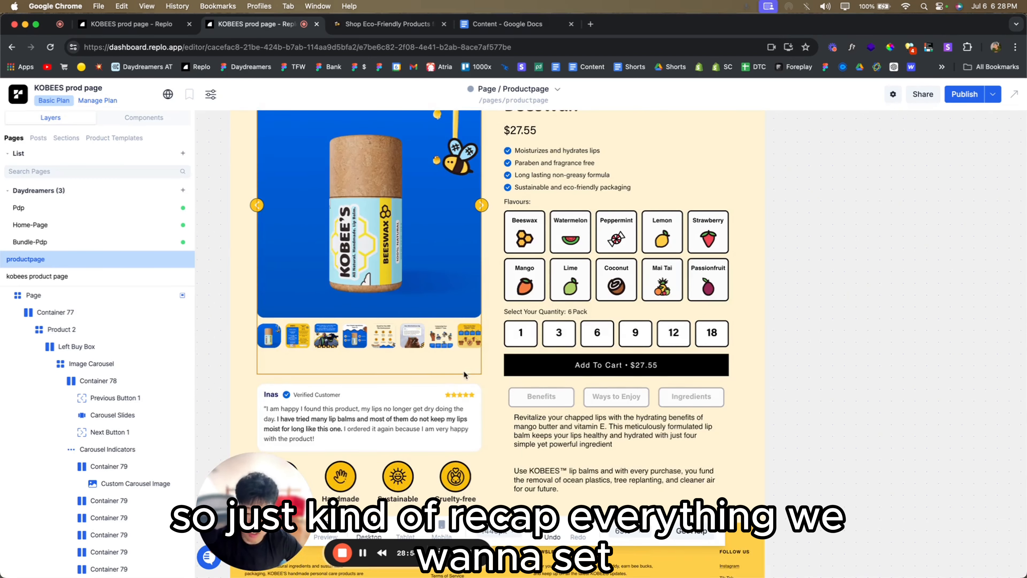
left_click(417, 289)
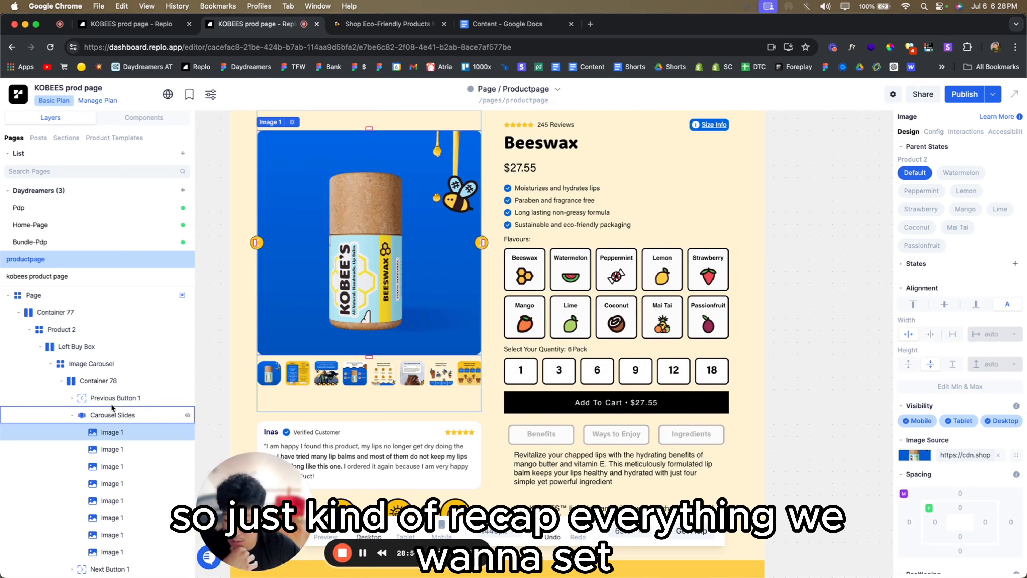
left_click(60, 330)
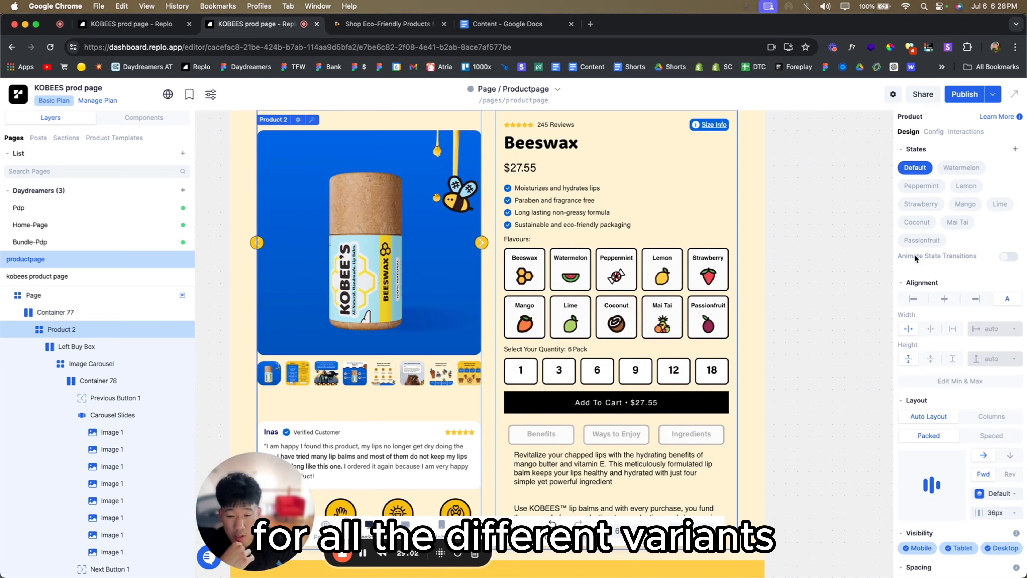
left_click(110, 432)
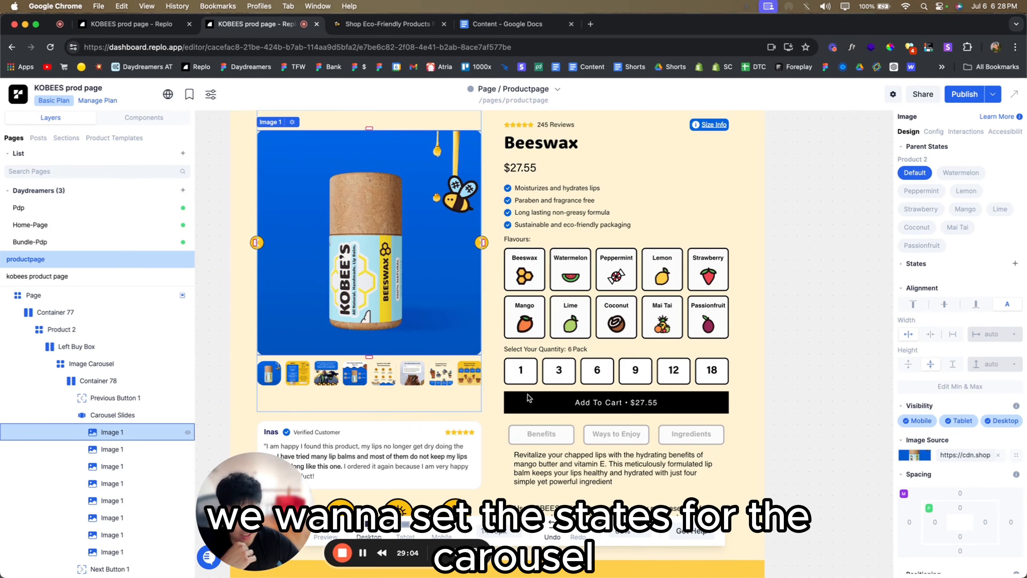
- Examine the first Custom Carousel Image thumbnail in its Watermelon, Peppermint and Default states
left_click(72, 415)
scroll(115, 456, "down", 1)
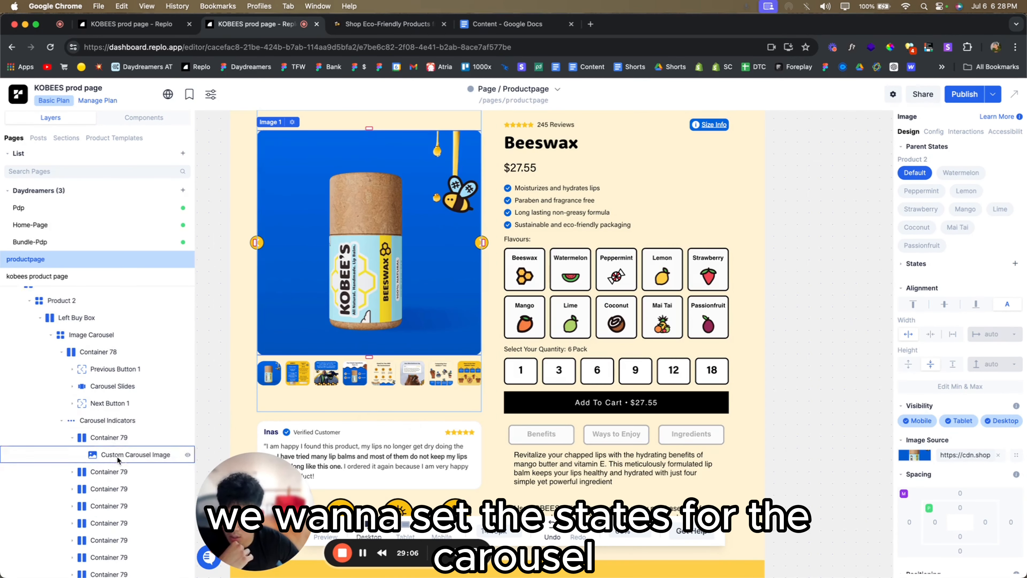
left_click(112, 439)
left_click(107, 451)
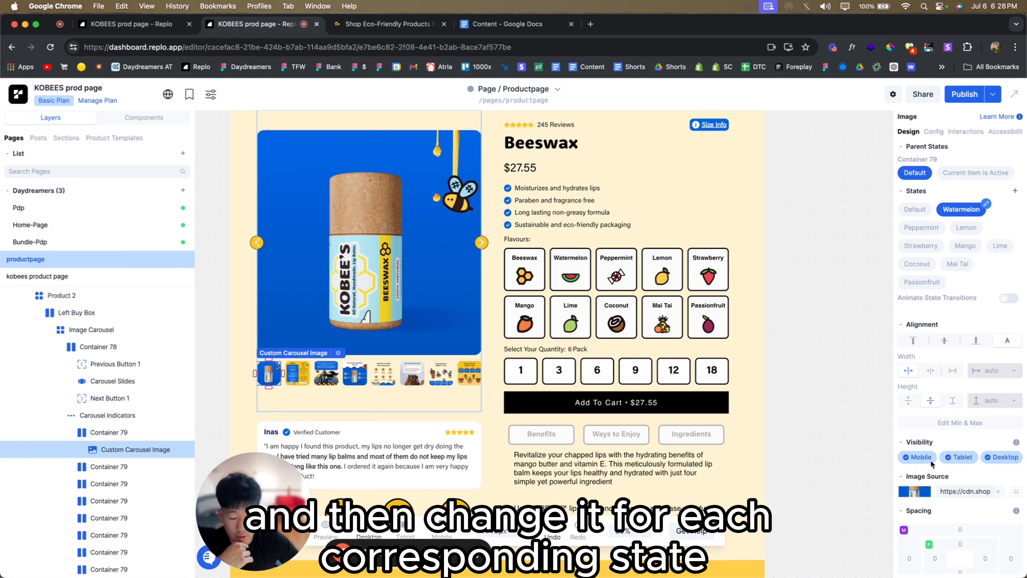
left_click(926, 228)
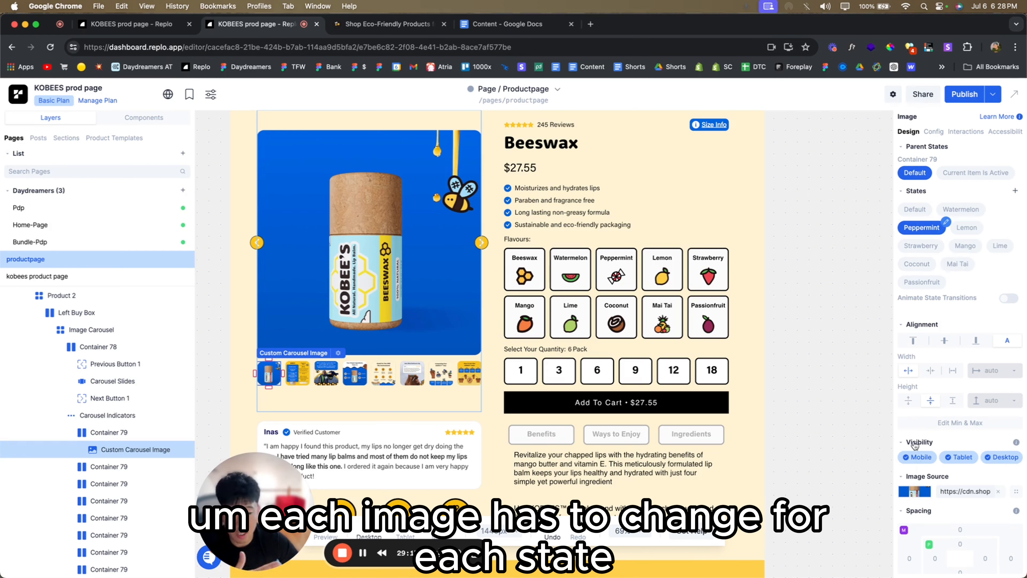
left_click(914, 210)
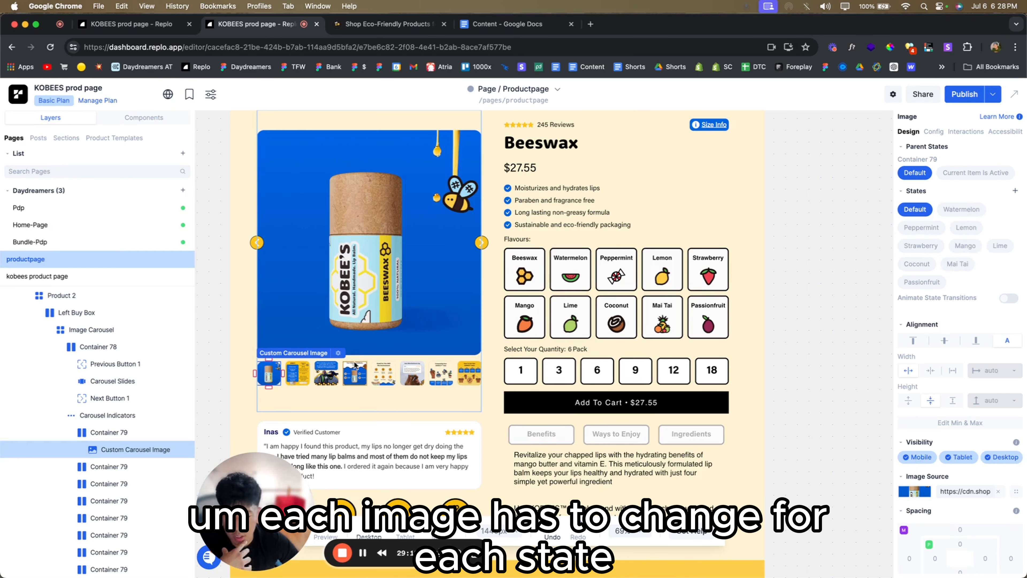
- Examine the flavour Tabs Menu and the contents of its Beeswax and Watermelon tabs
scroll(365, 374, "down", 1)
scroll(104, 400, "down", 6)
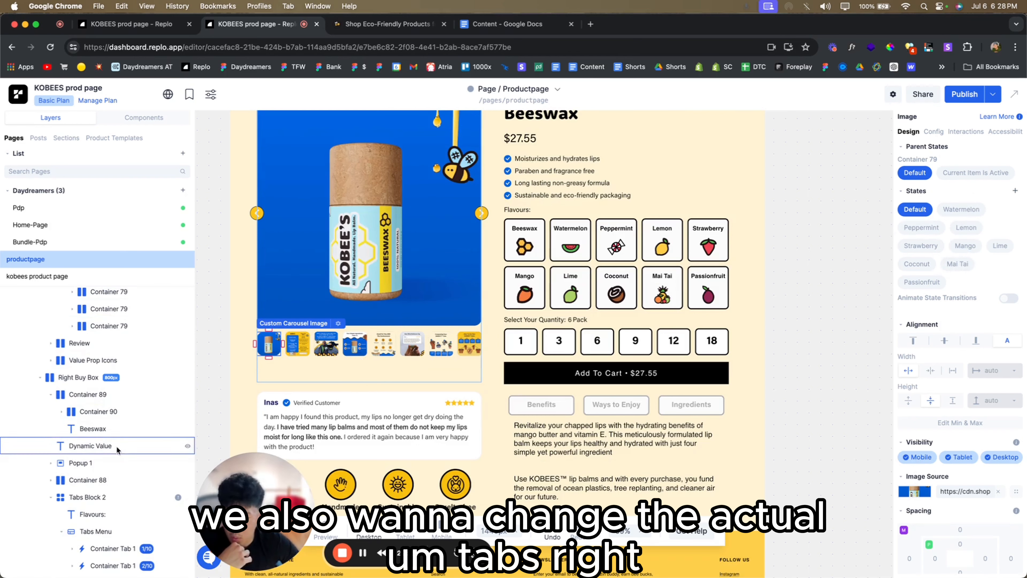
scroll(560, 270, "up", 1)
left_click(548, 278)
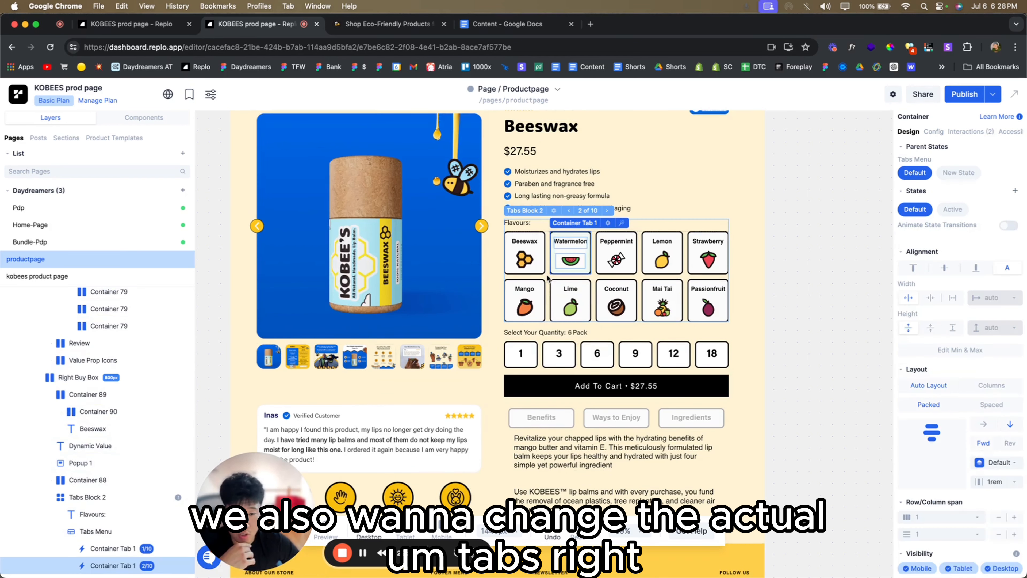
scroll(137, 445, "down", 4)
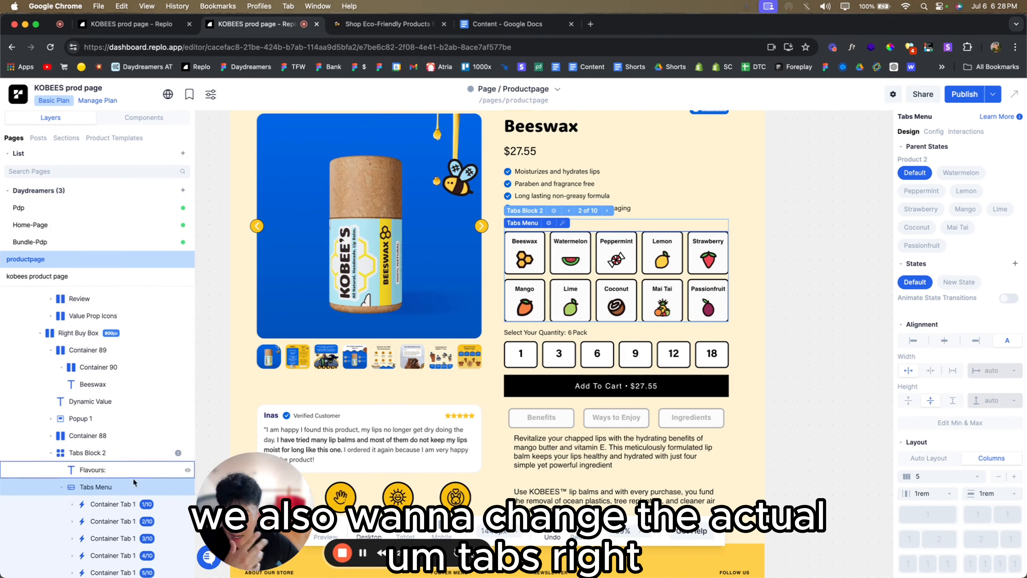
left_click(113, 480)
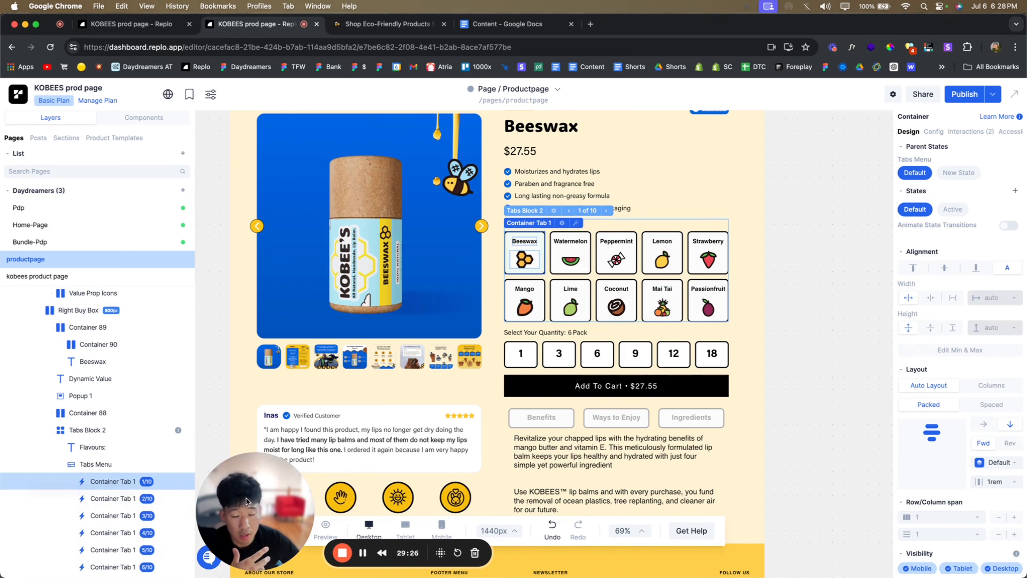
left_click(108, 498)
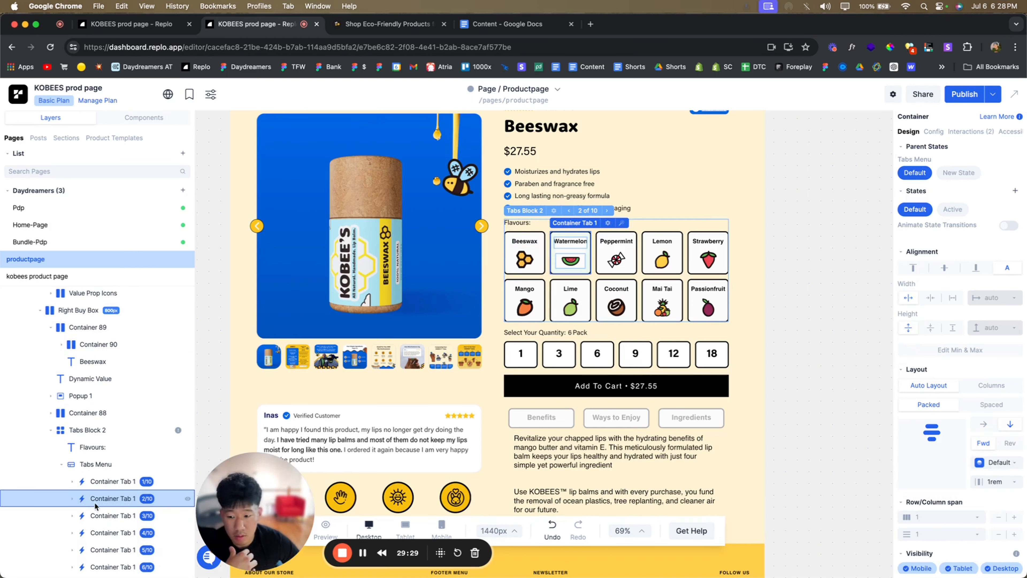
left_click(72, 481)
left_click(117, 515)
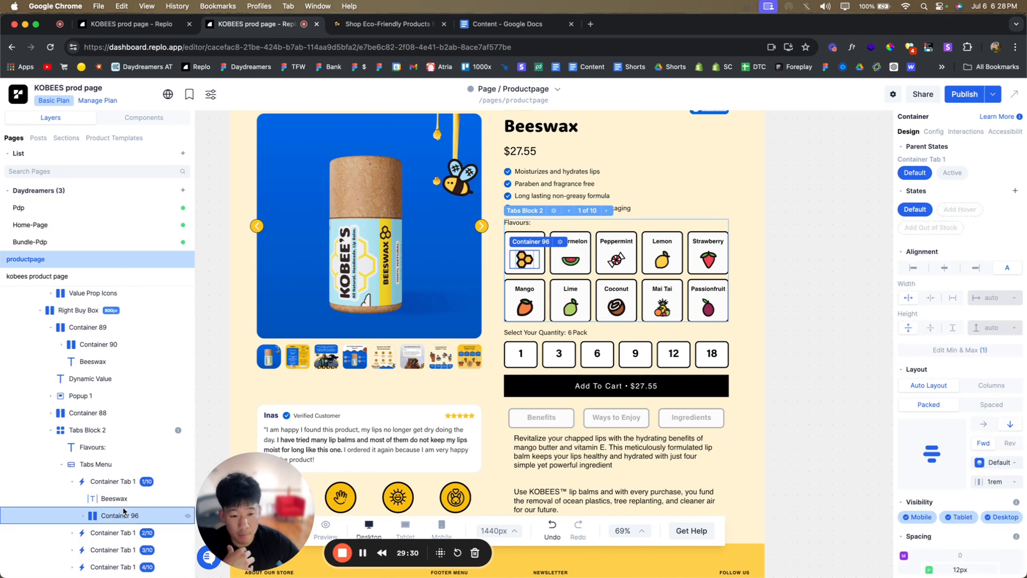
left_click(124, 500)
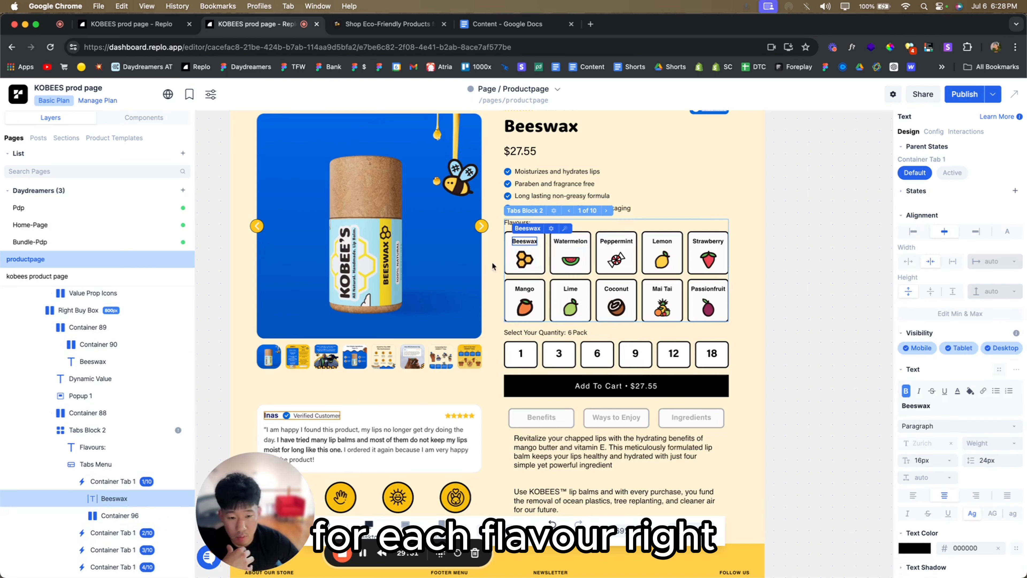
left_click(566, 244)
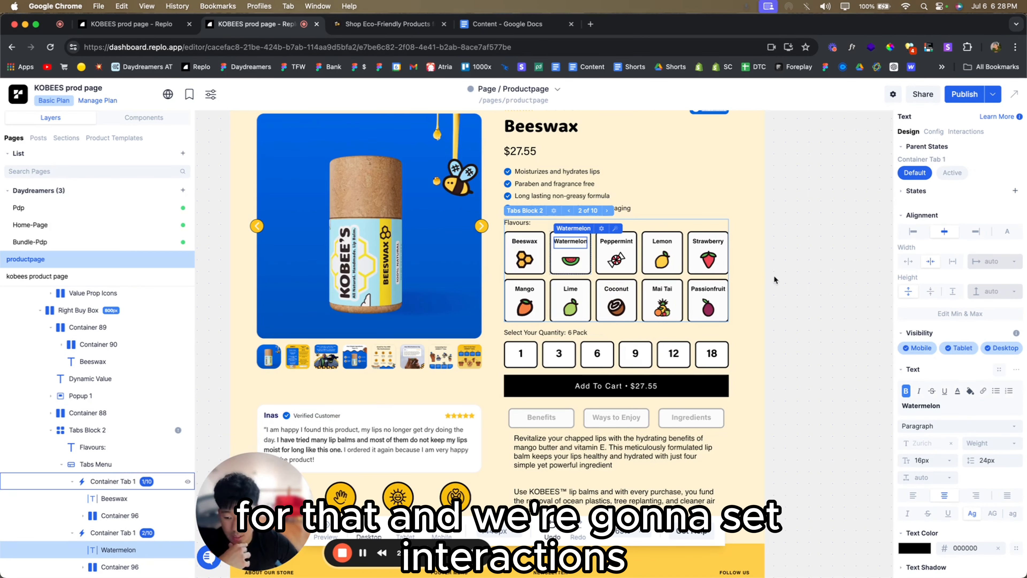
- Inspect the Beeswax tab's two On Click Activate State interactions for Product 2 and Custom Carousel Image, leaving them unchanged
left_click(113, 481)
left_click(971, 132)
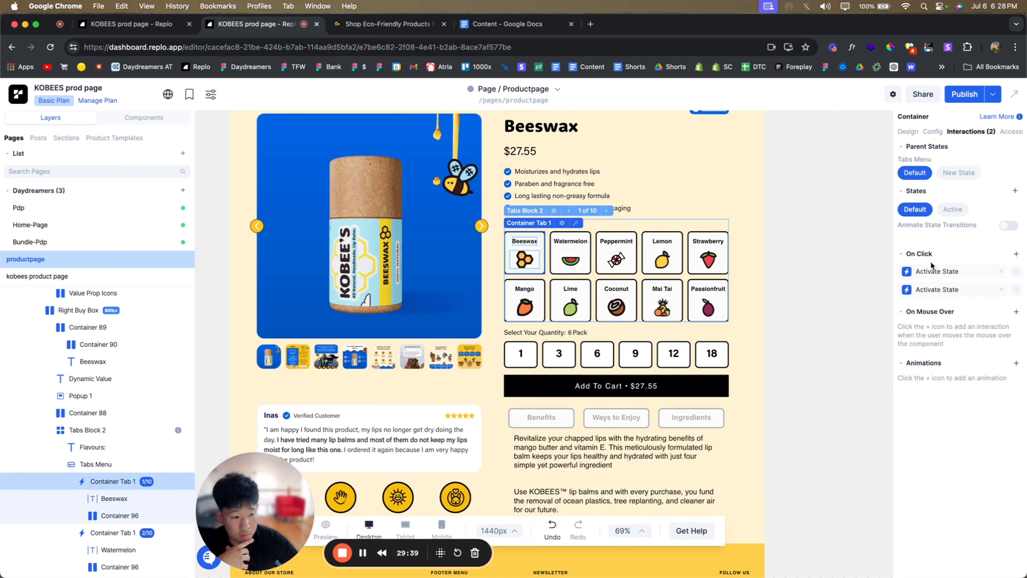
left_click(936, 271)
left_click(822, 287)
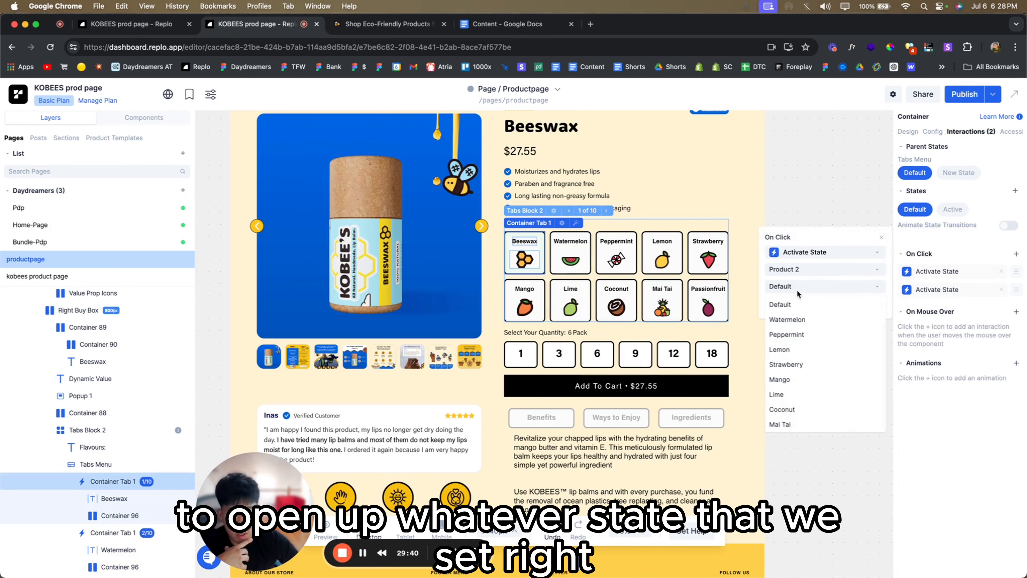
left_click(815, 236)
left_click(938, 290)
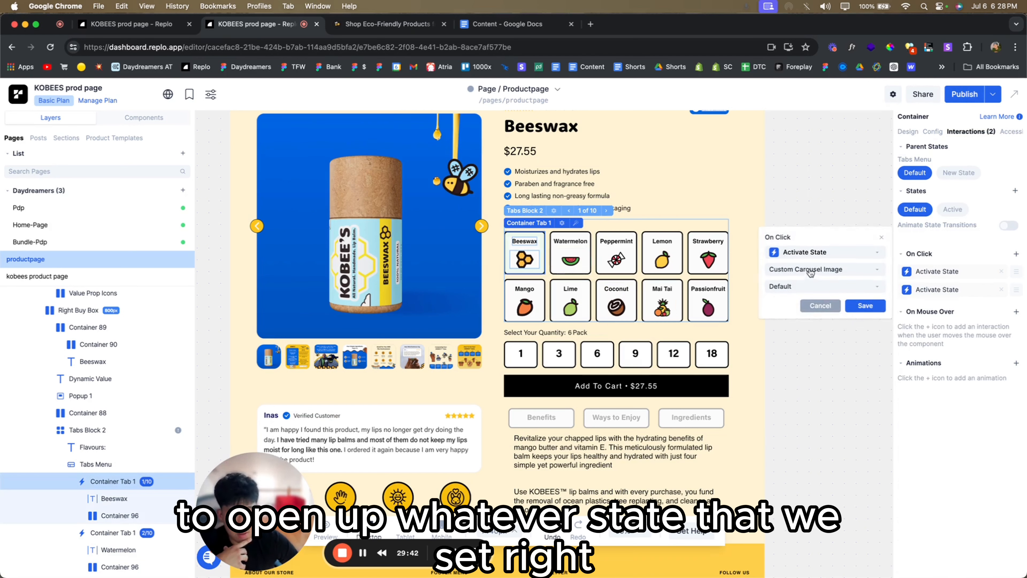
left_click(948, 278)
left_click(931, 291)
left_click(937, 291)
left_click(820, 307)
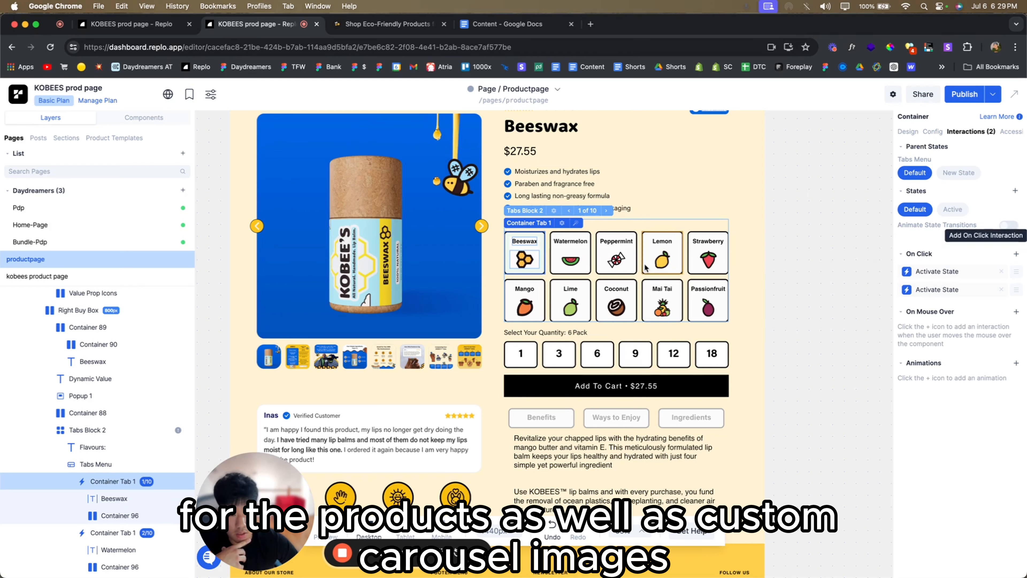
- Inspect the quantity Option List container and the Display Price Dynamic Value in the Add To Cart button
left_click(520, 352)
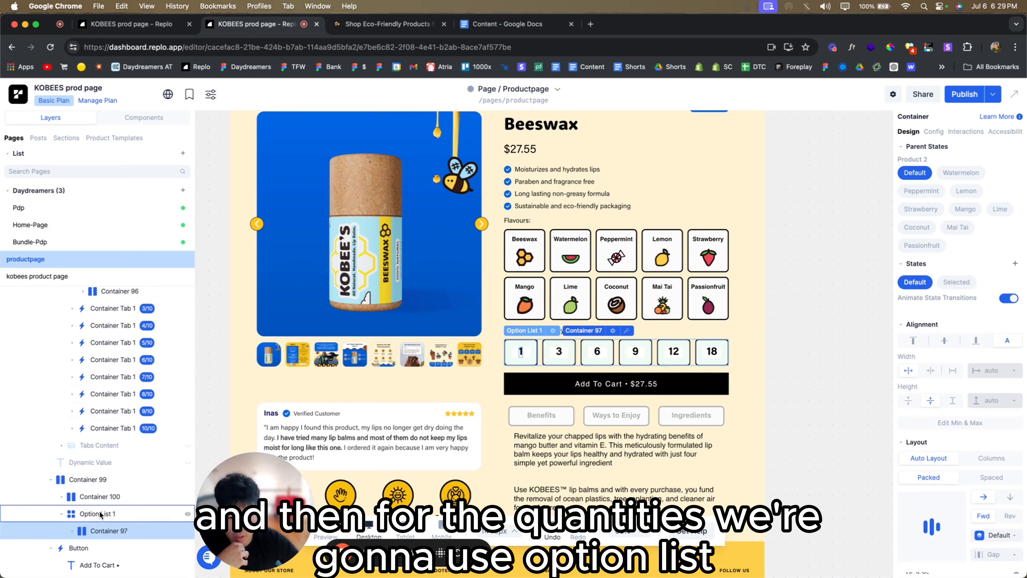
scroll(504, 369, "down", 2)
left_click(647, 355)
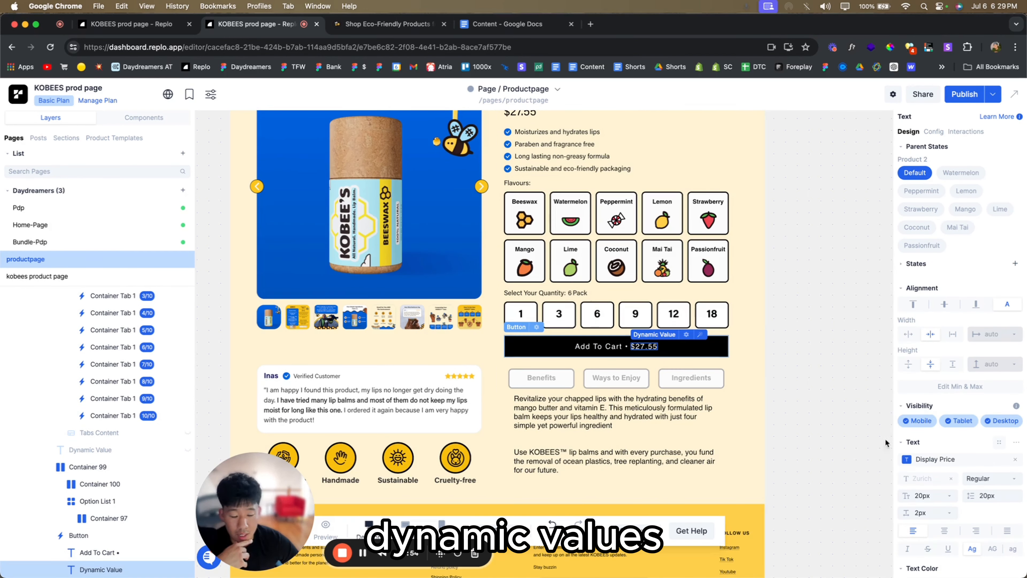
left_click(804, 373)
scroll(730, 376, "up", 5)
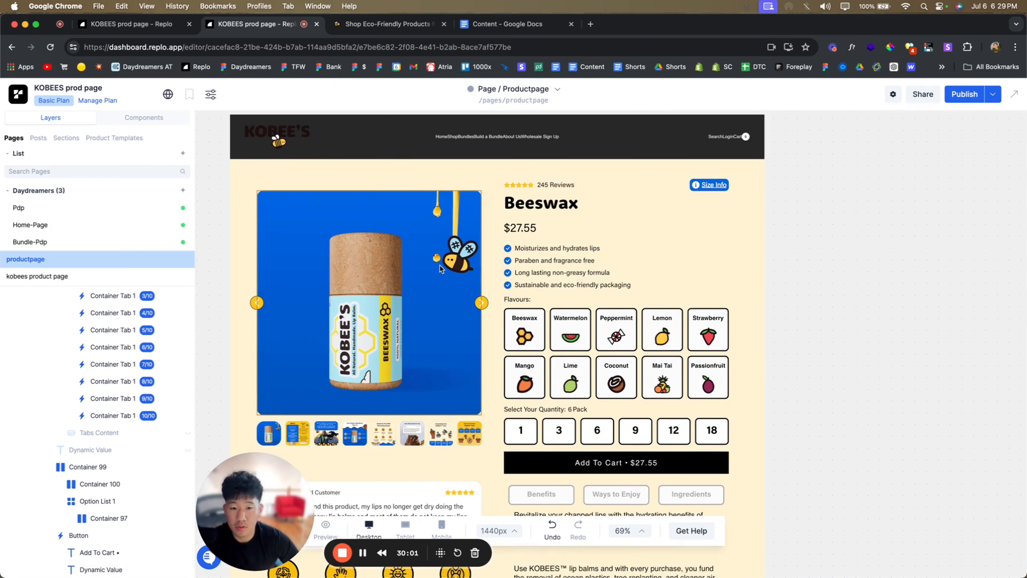
- Switch to the live KOBEES product page and preview the Lime, Coconut, Mai Tai and Passionfruit flavours
scroll(376, 391, "down", 2)
key("ctrl+Tab")
scroll(489, 315, "up", 1)
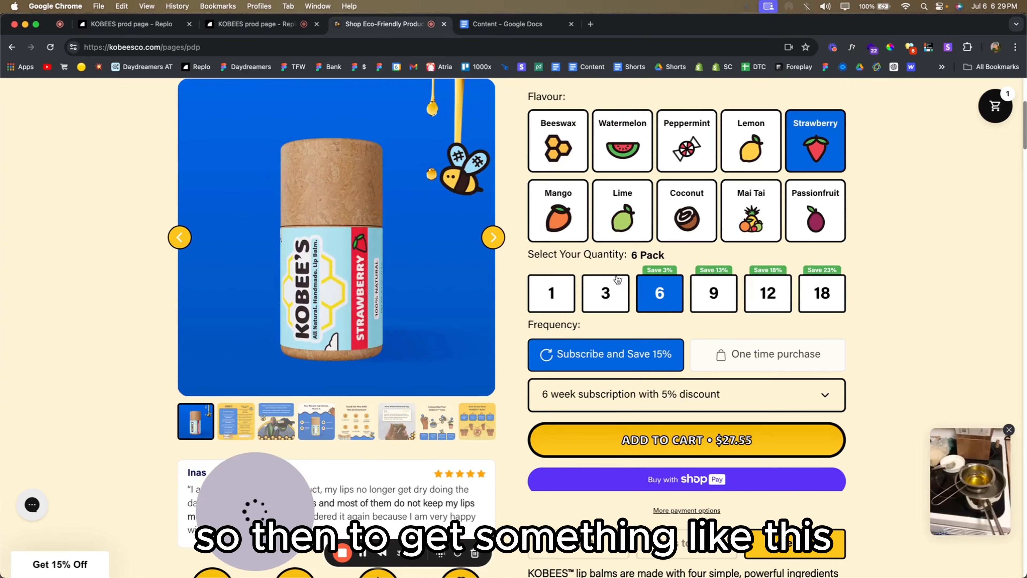
left_click(643, 213)
left_click(689, 223)
left_click(752, 228)
left_click(791, 229)
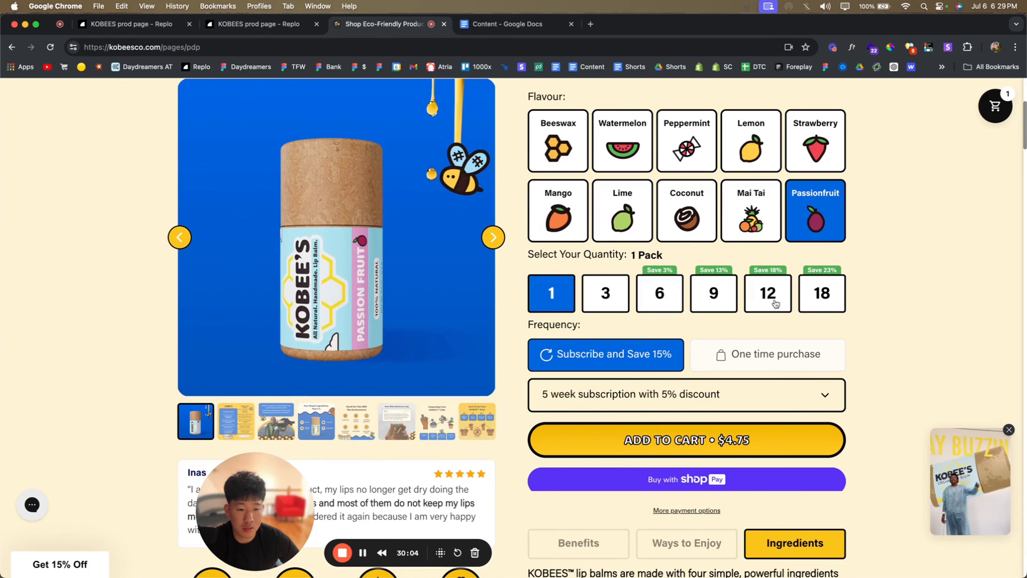
- Preview the 12, 18, 6, 3 and 1 pack quantities for Passionfruit, and return the flavour to Beeswax
left_click(772, 295)
left_click(820, 294)
left_click(663, 297)
left_click(608, 297)
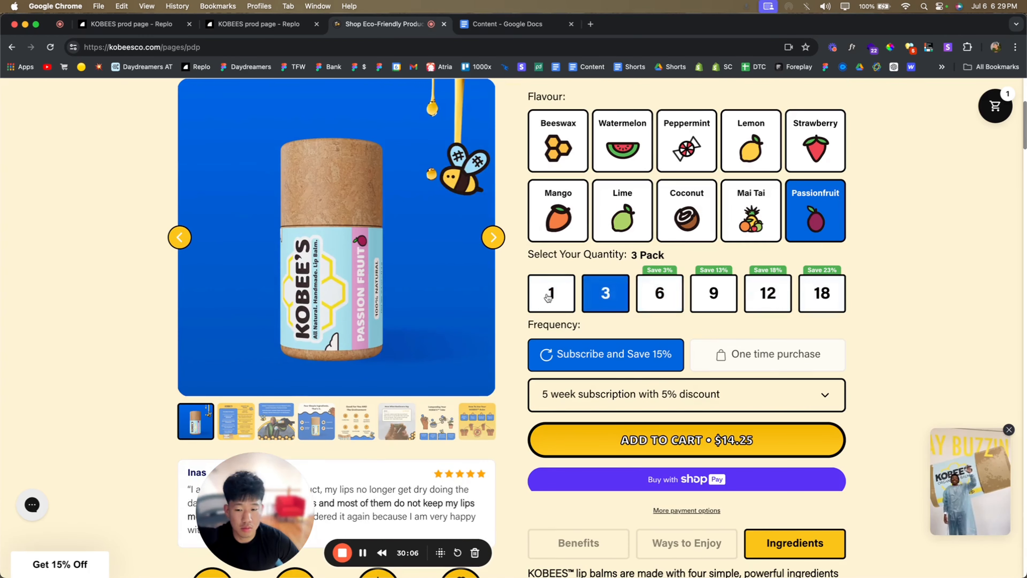
left_click(552, 295)
left_click(596, 287)
left_click(564, 278)
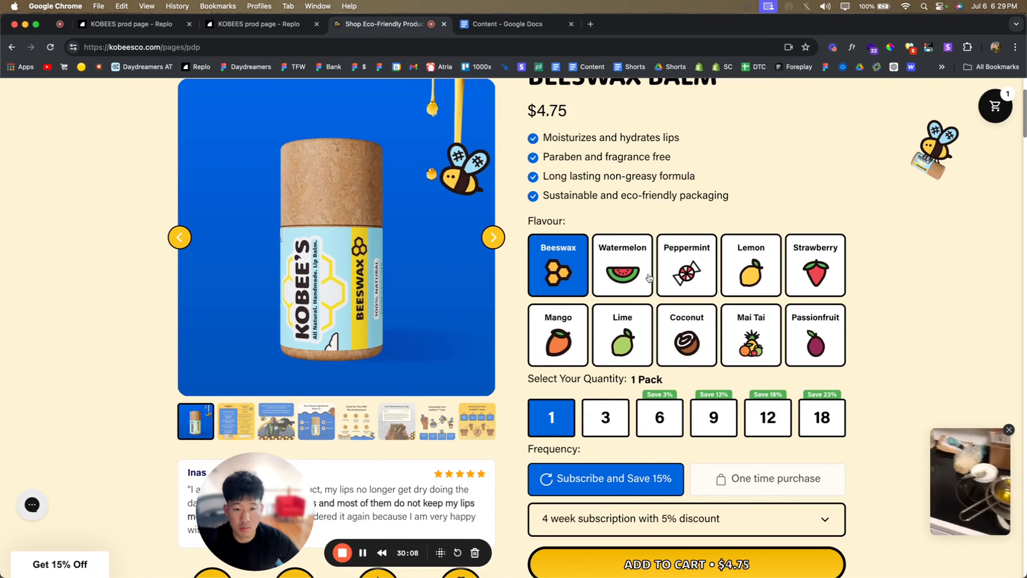